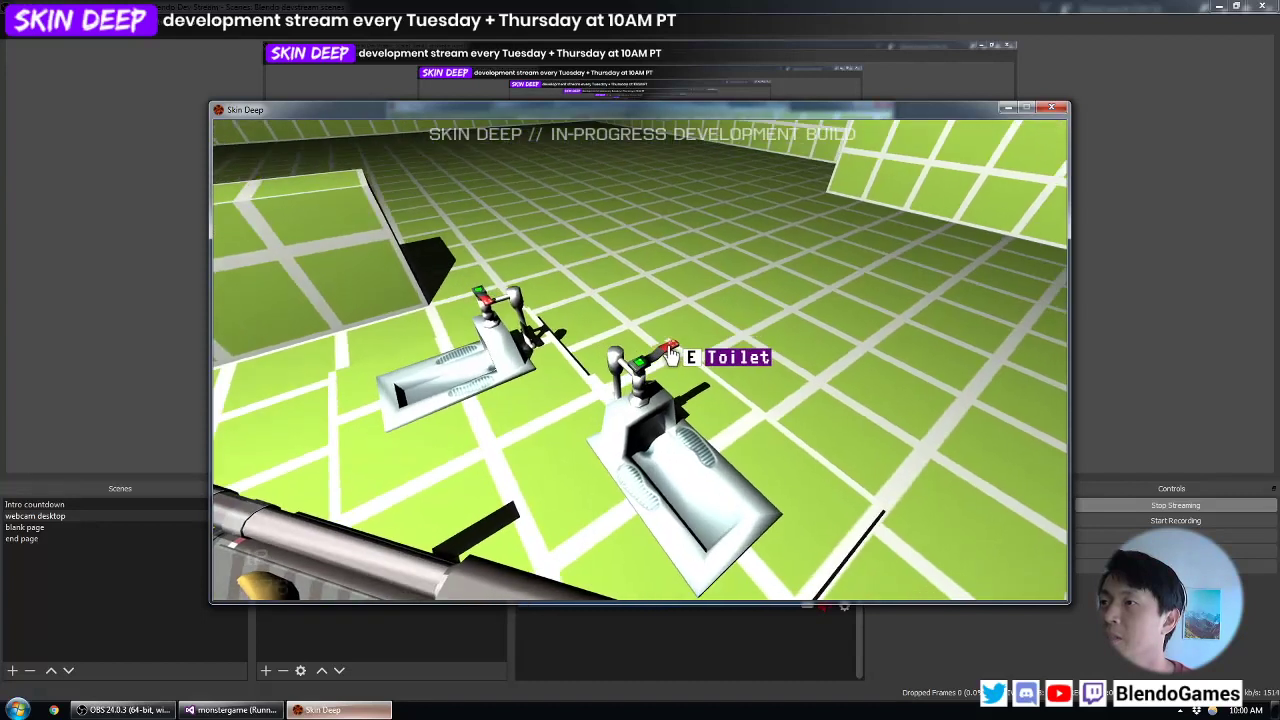
- Inspect the nearer toilet's #1/#2 flush lever up close, zoom back out and flush the toilet
key("s")
key("w")
key("z")
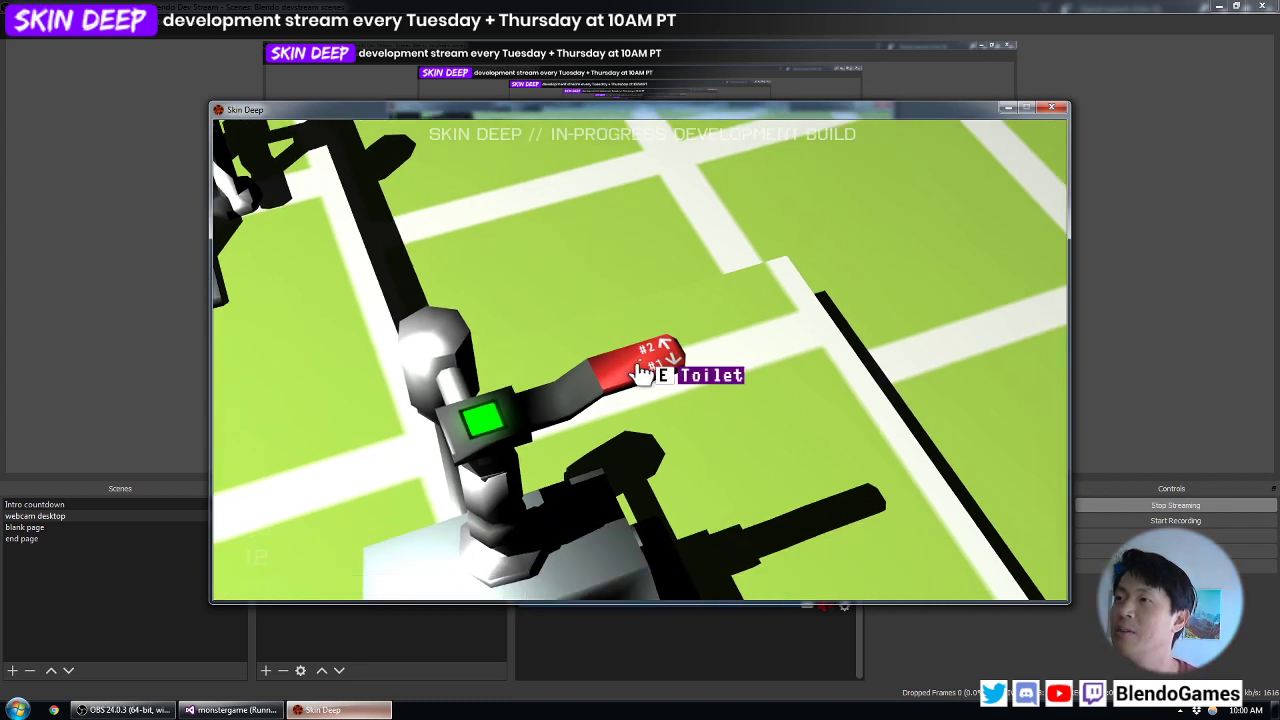
key("z")
key("e")
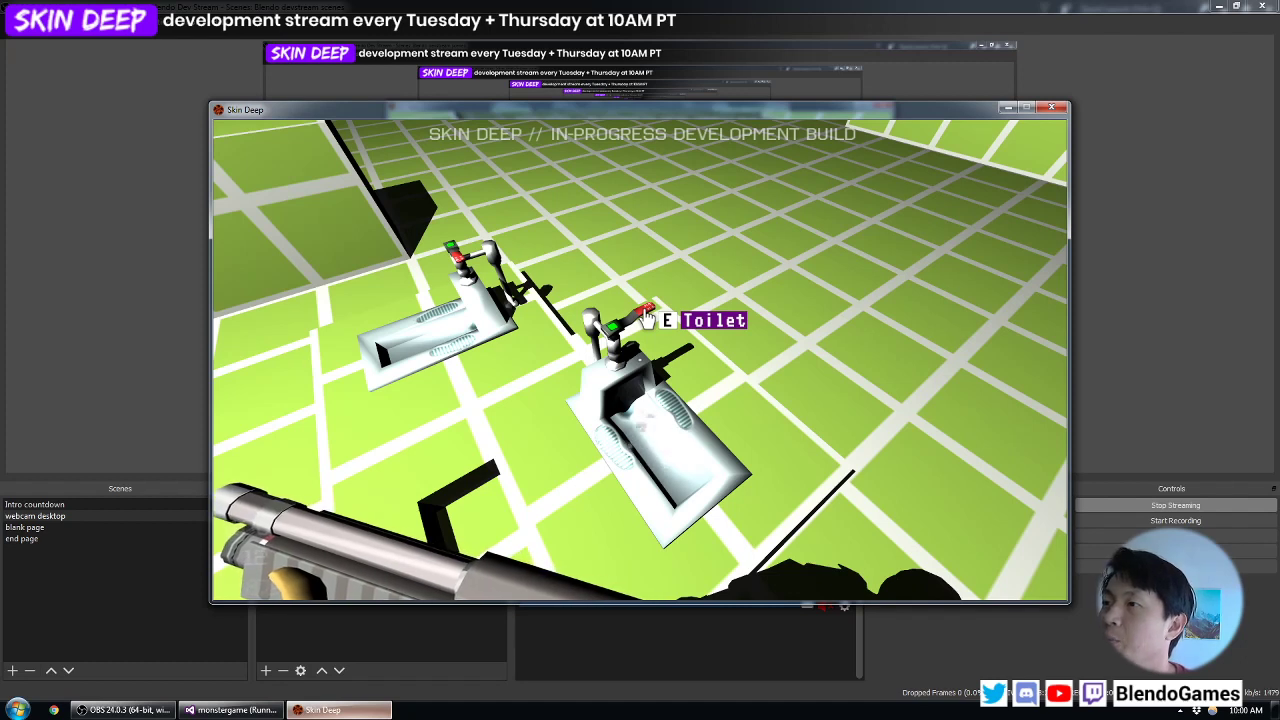
key("e")
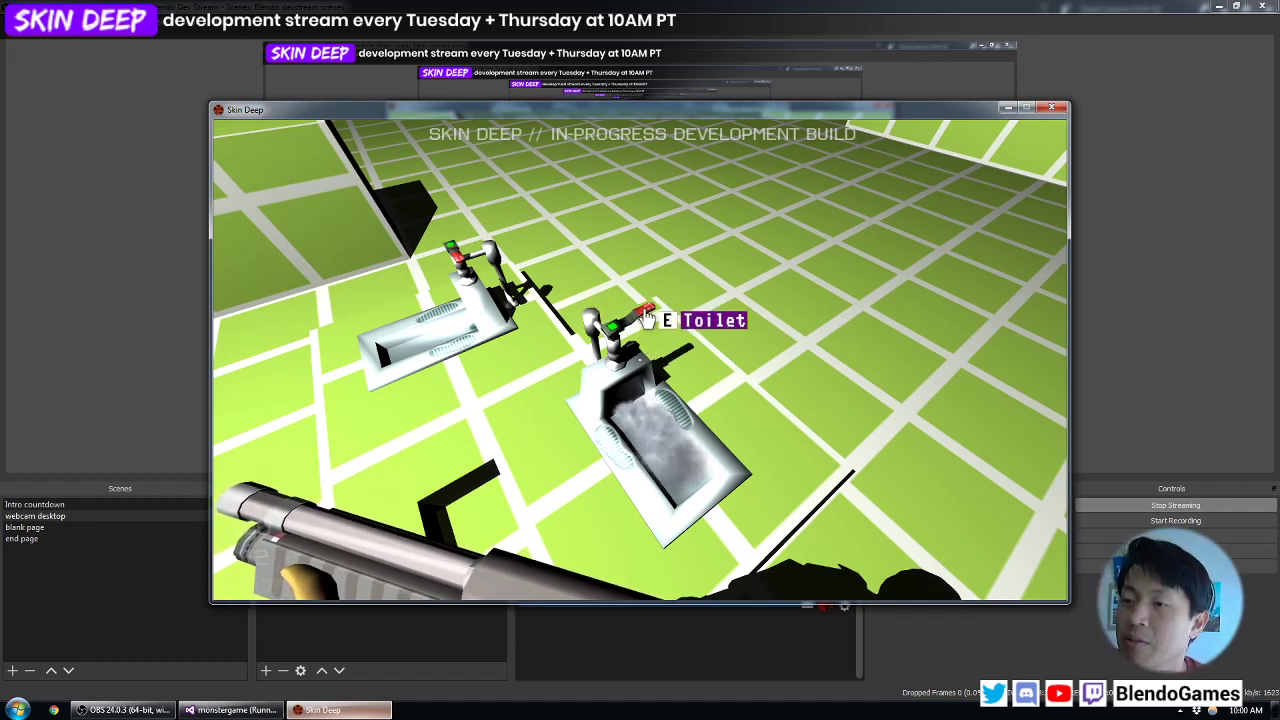
- Walk over to the sink and run its faucet with the PRESS KNEE HERE panel
key("a")
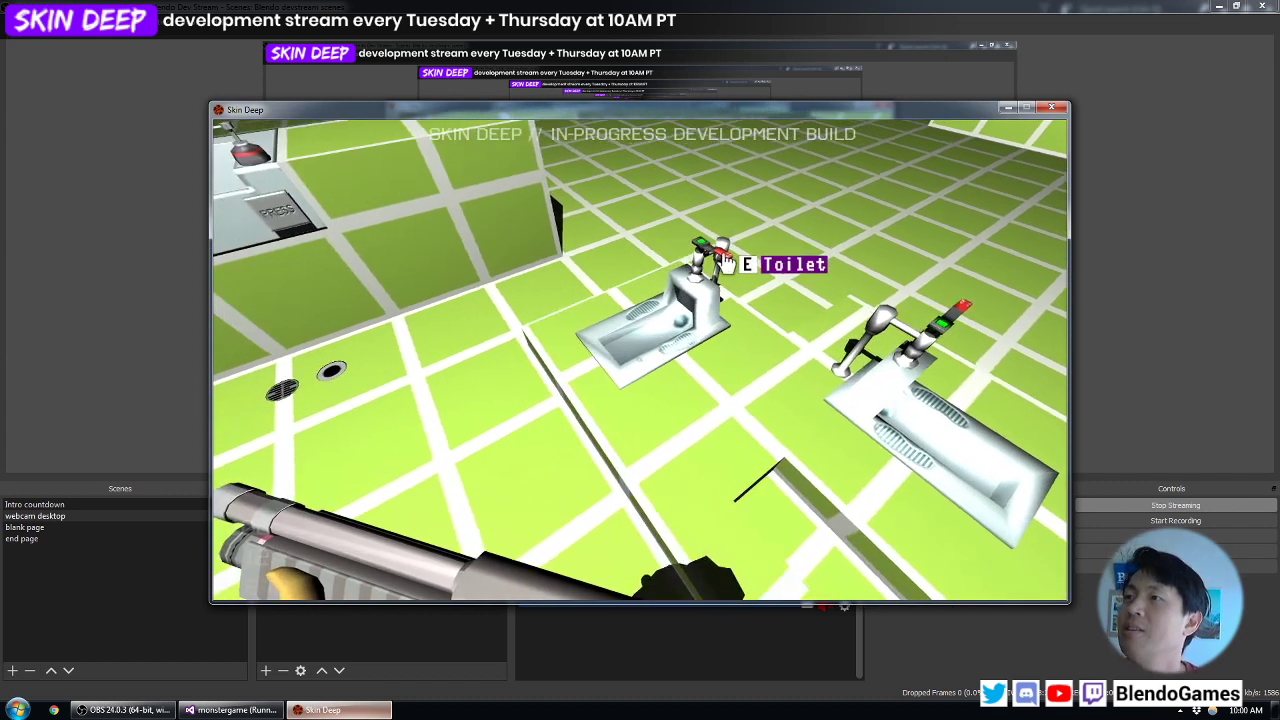
key("w")
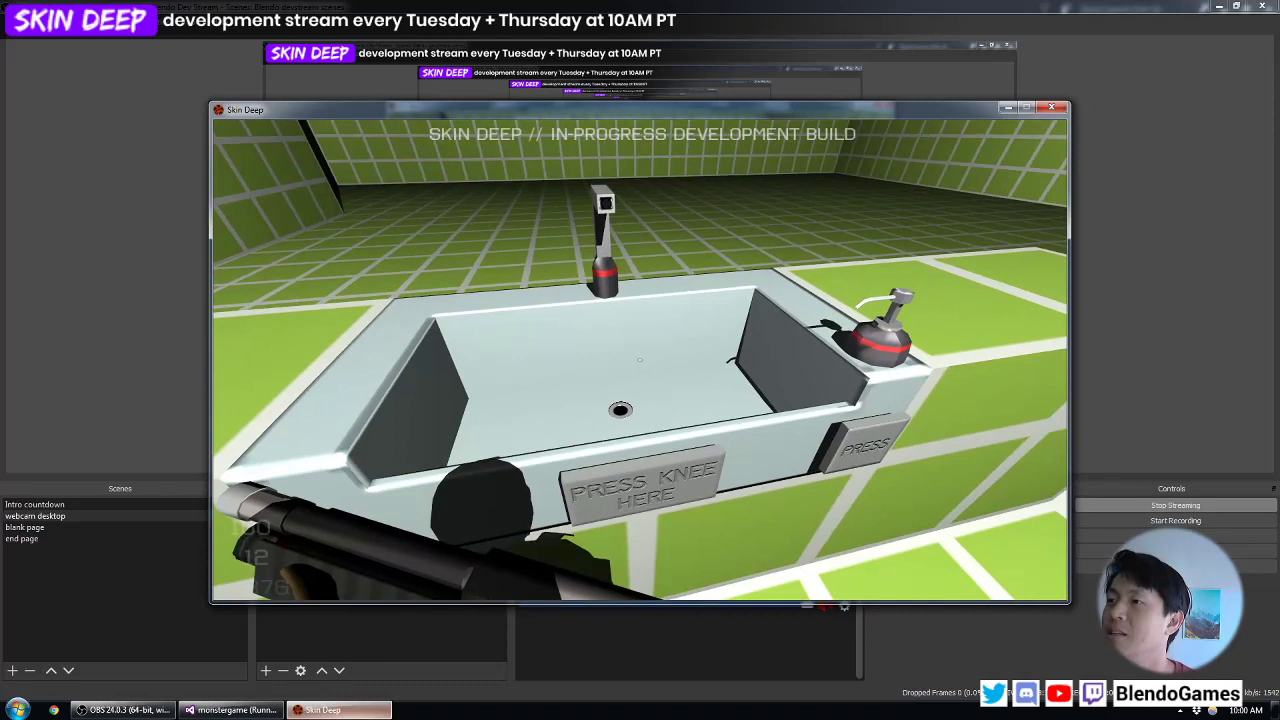
key("s")
key("d")
key("a")
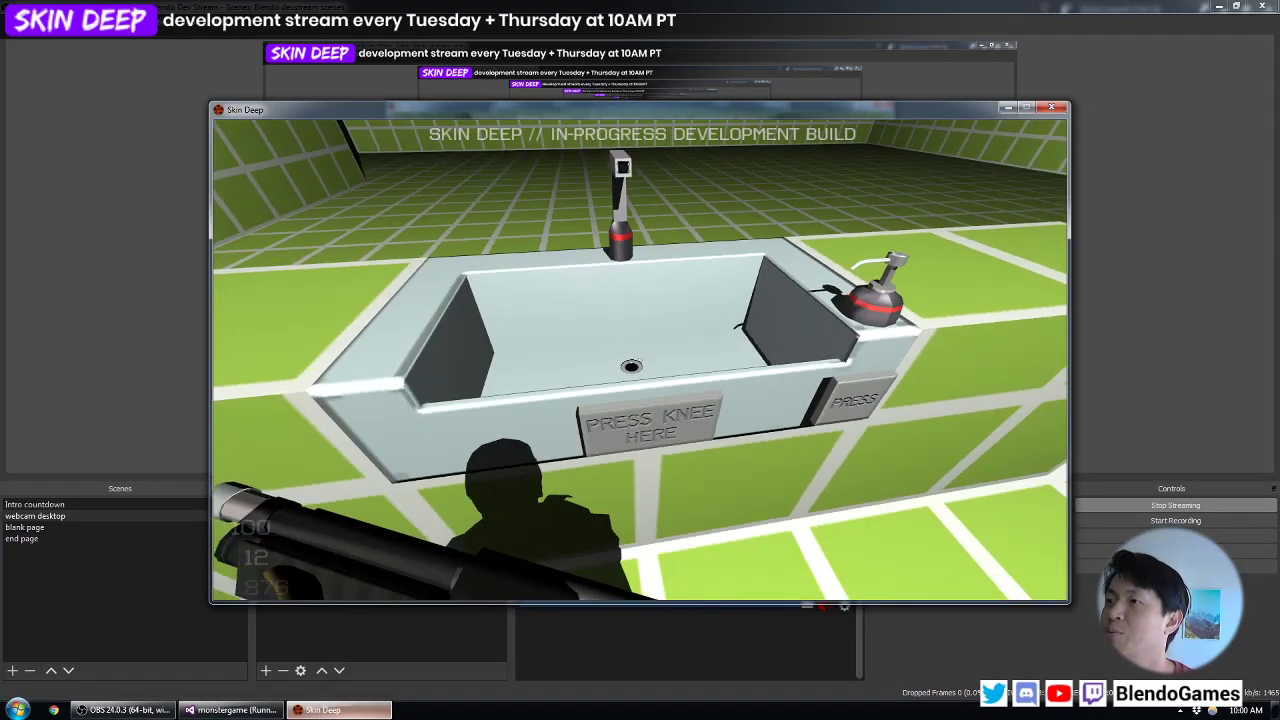
key("e")
key("s")
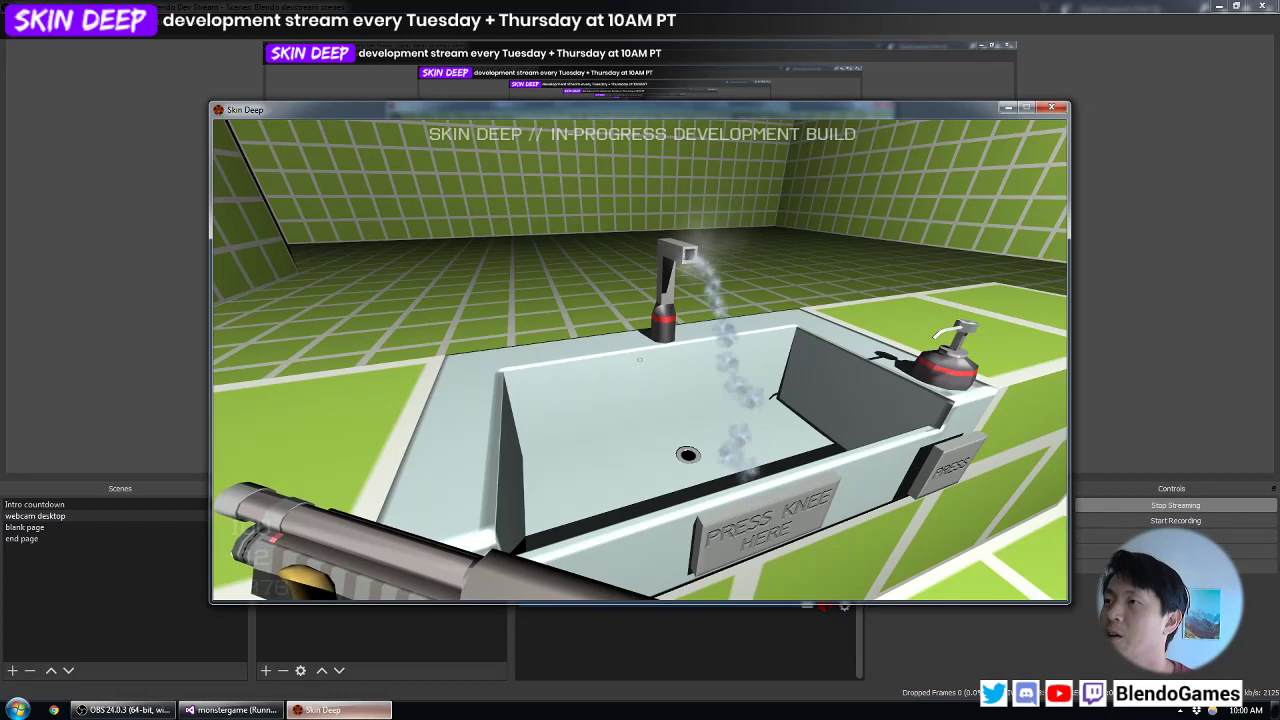
- Move to the soap dispenser beside the sink and dispense soap repeatedly with the PRESS panel
key("d")
key("d")
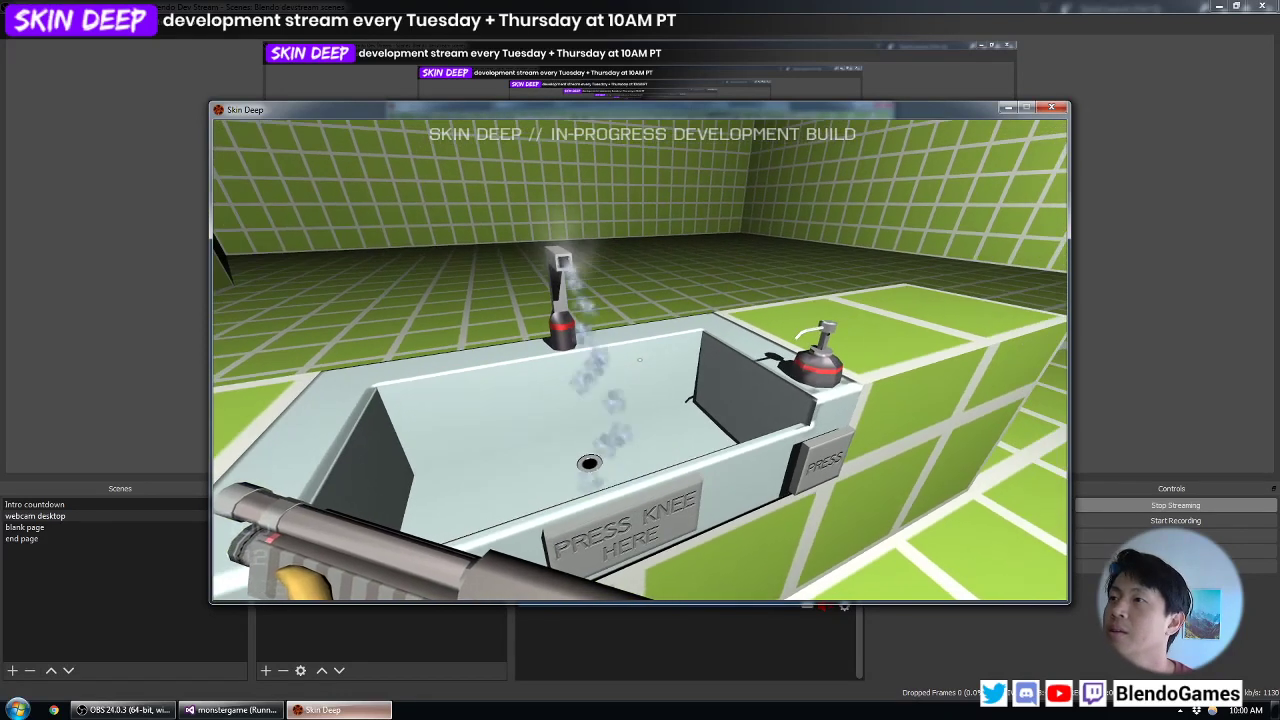
key("d")
key("w")
key("e")
key("e")
key("e")
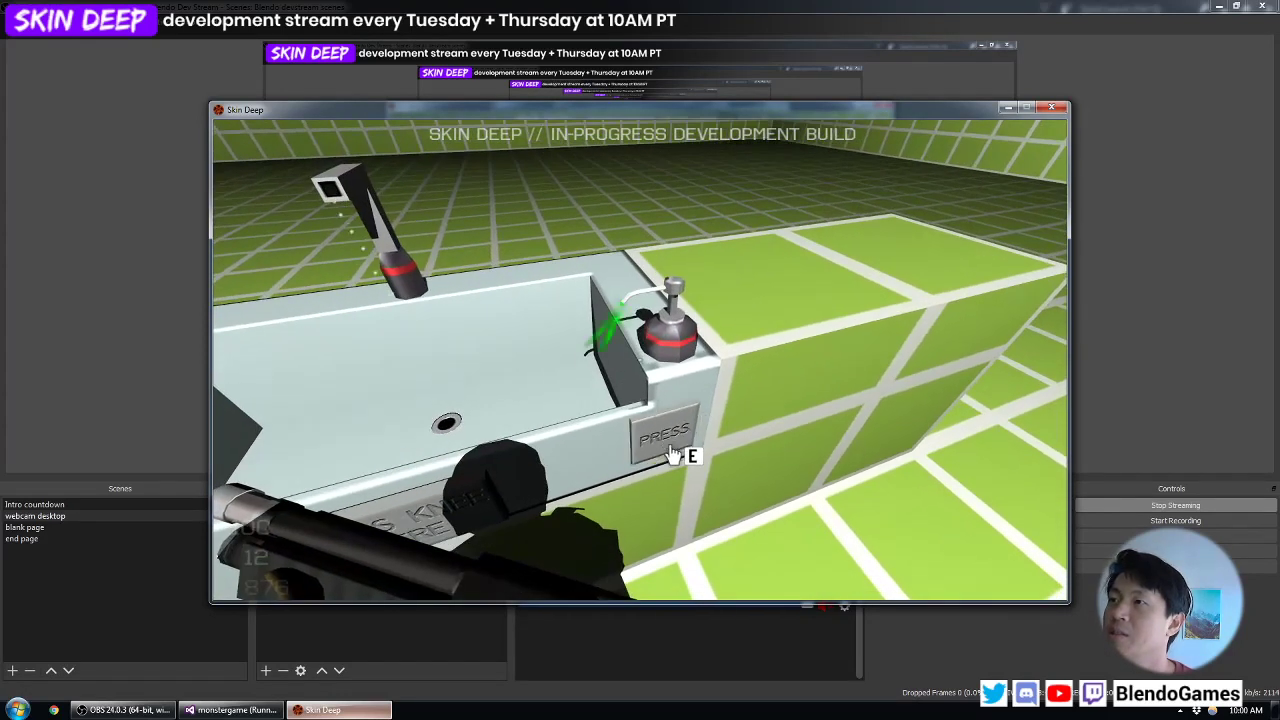
key("e")
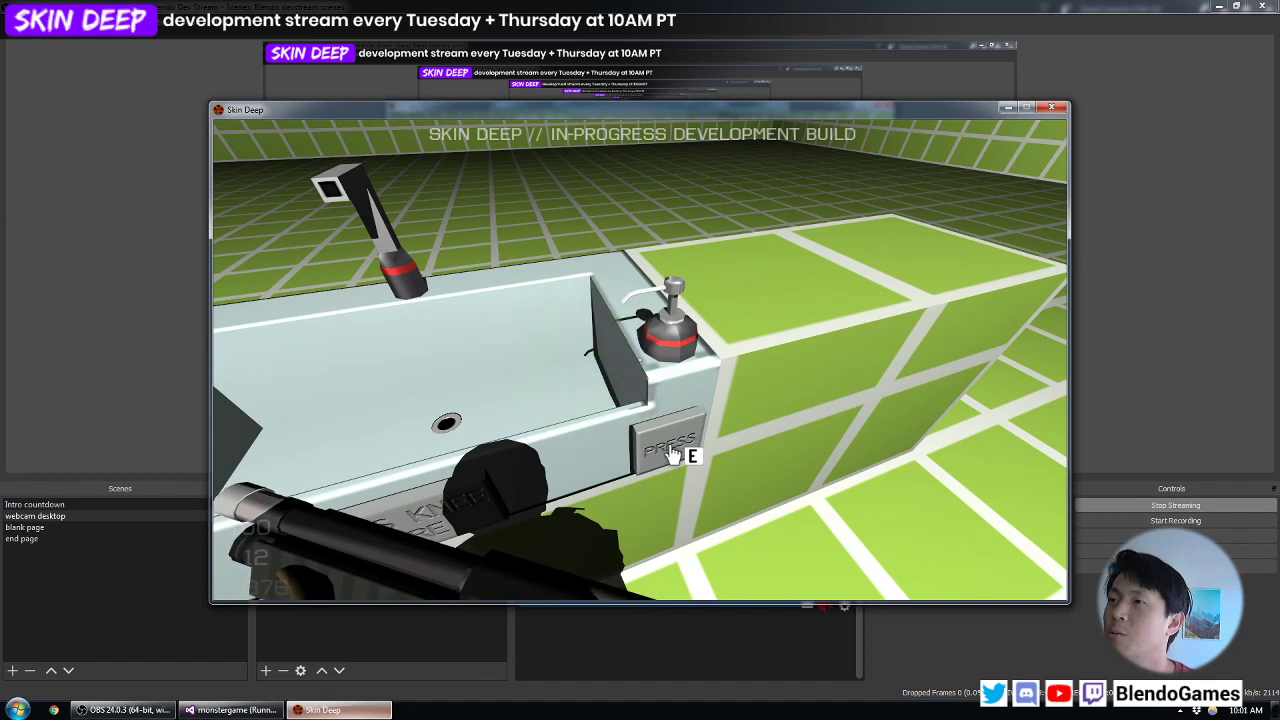
key("e")
- Return to the floor toilets and shoot the nearer one with the shotgun
key("a")
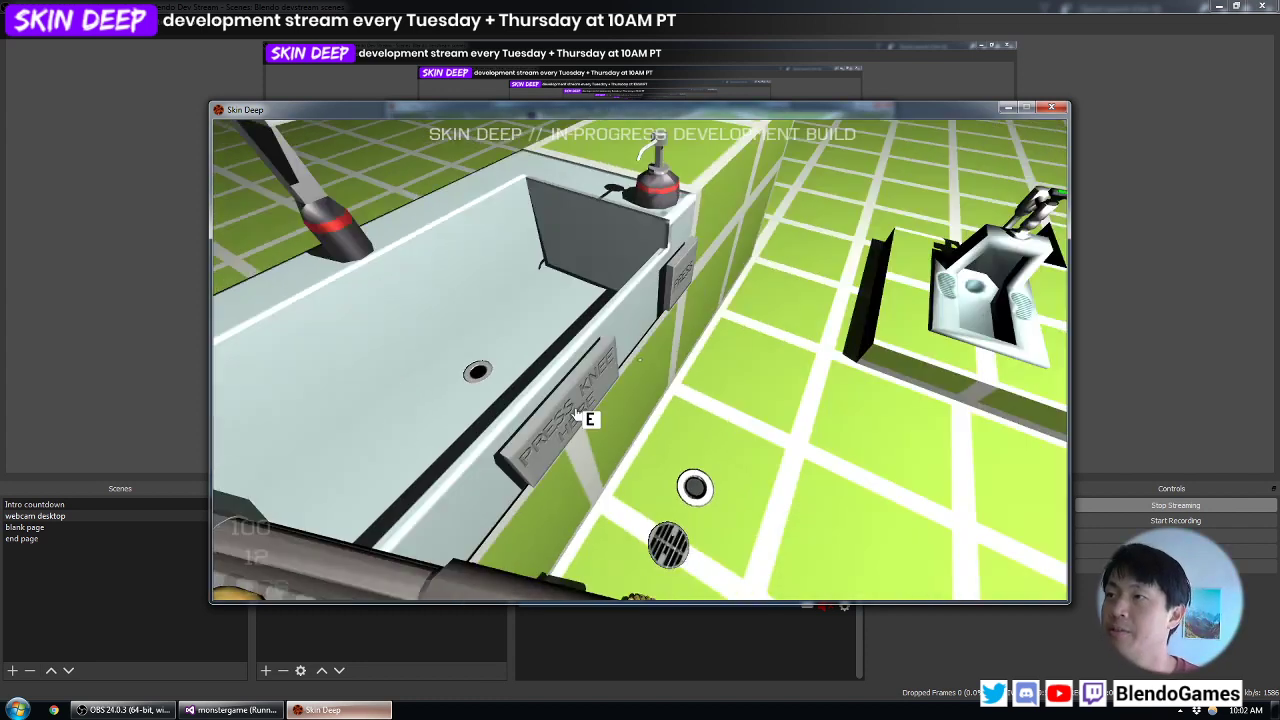
key("w")
key("d")
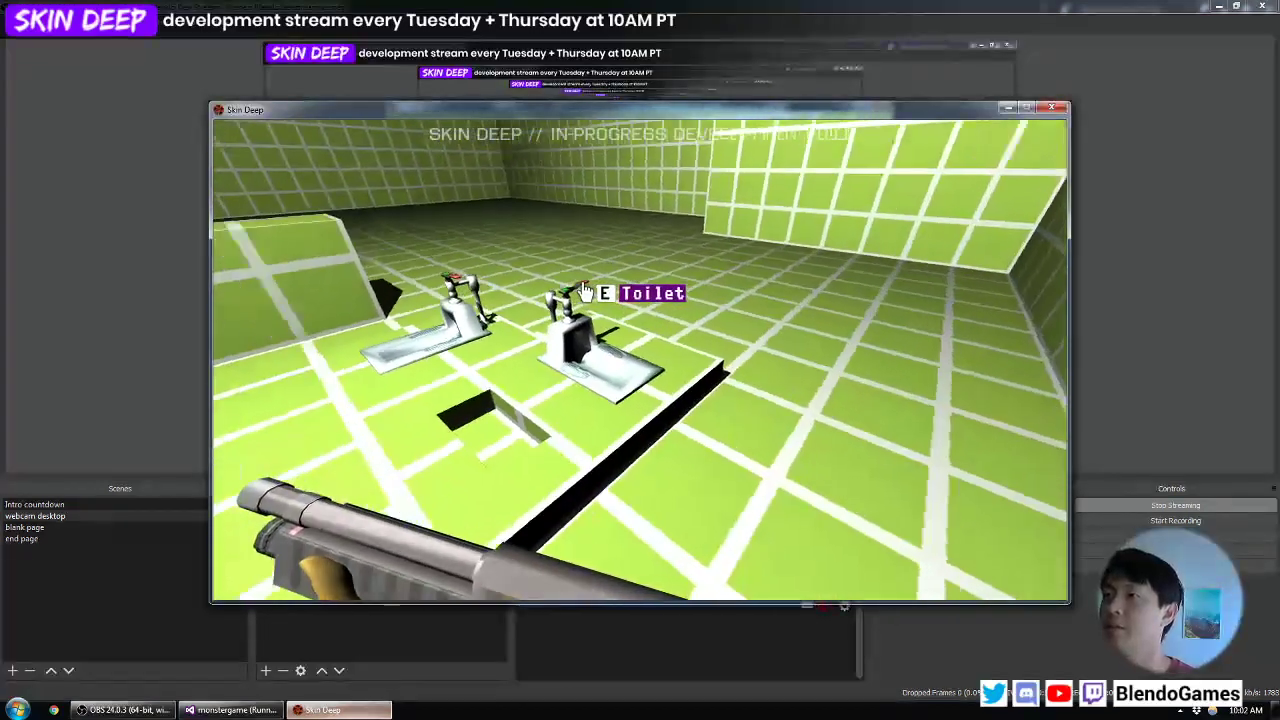
left_click(585, 290)
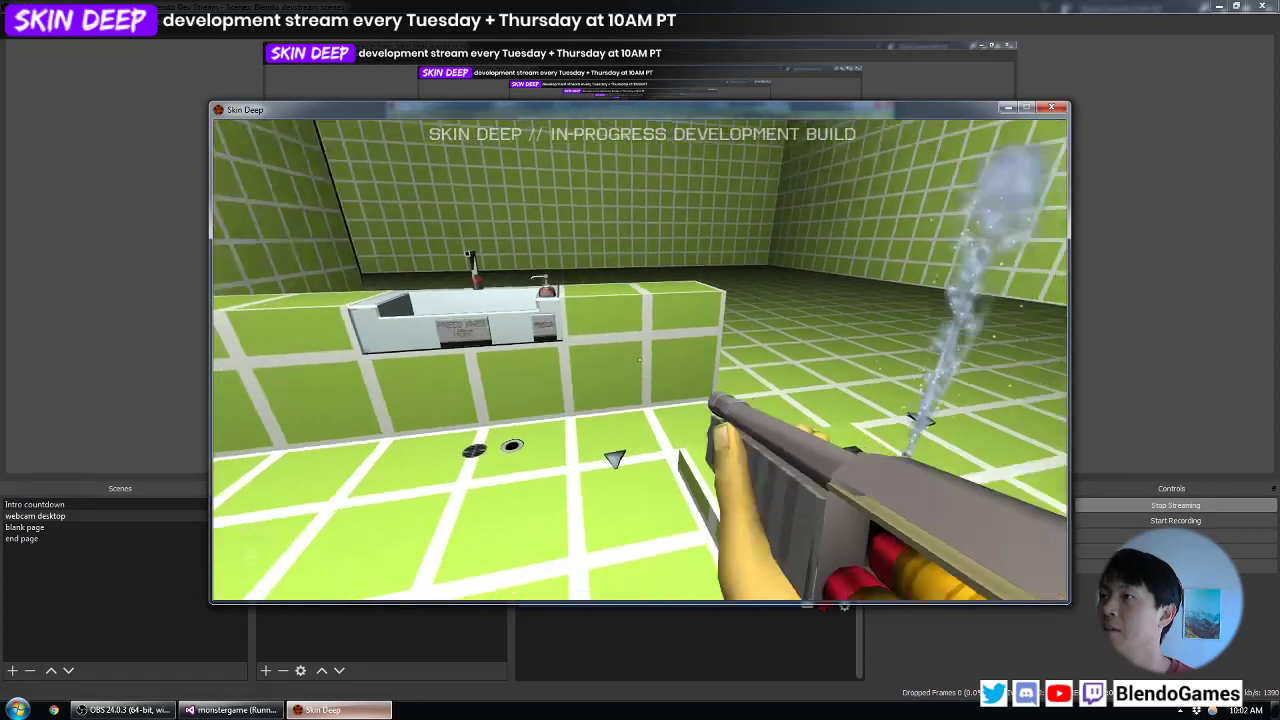
- Shoot the sink with the shotgun until it breaks apart
key("a")
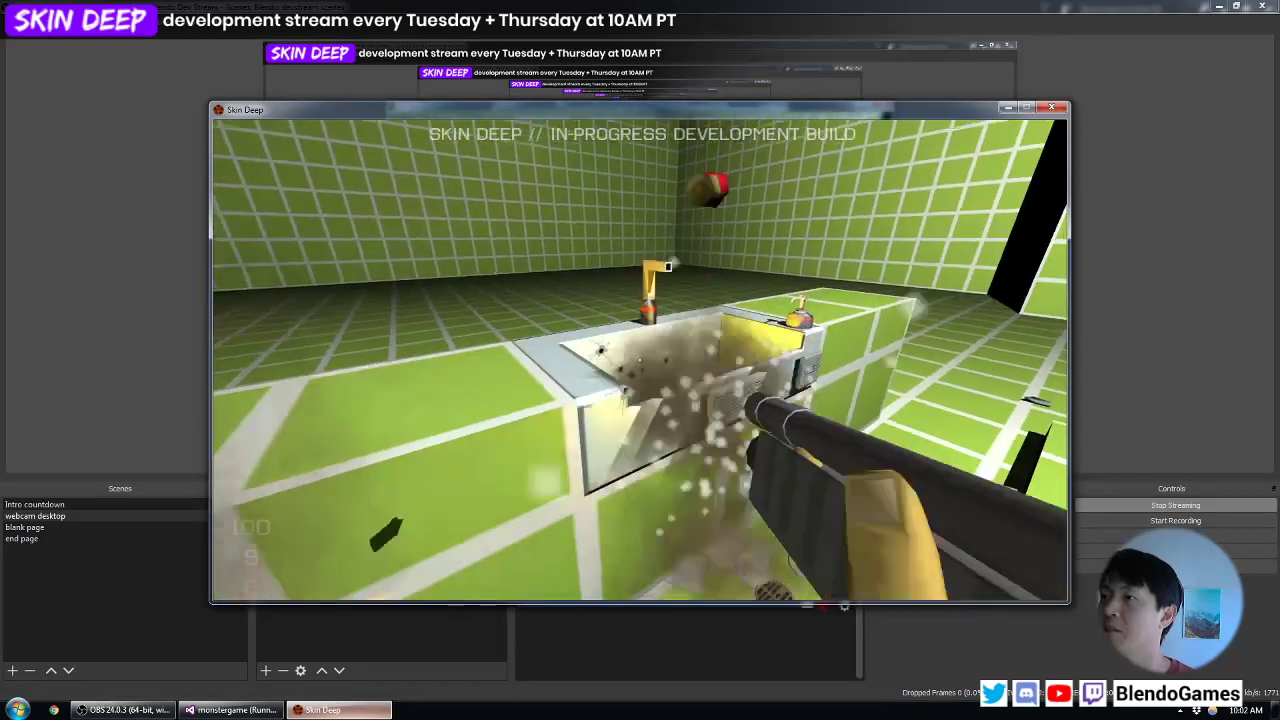
key("d")
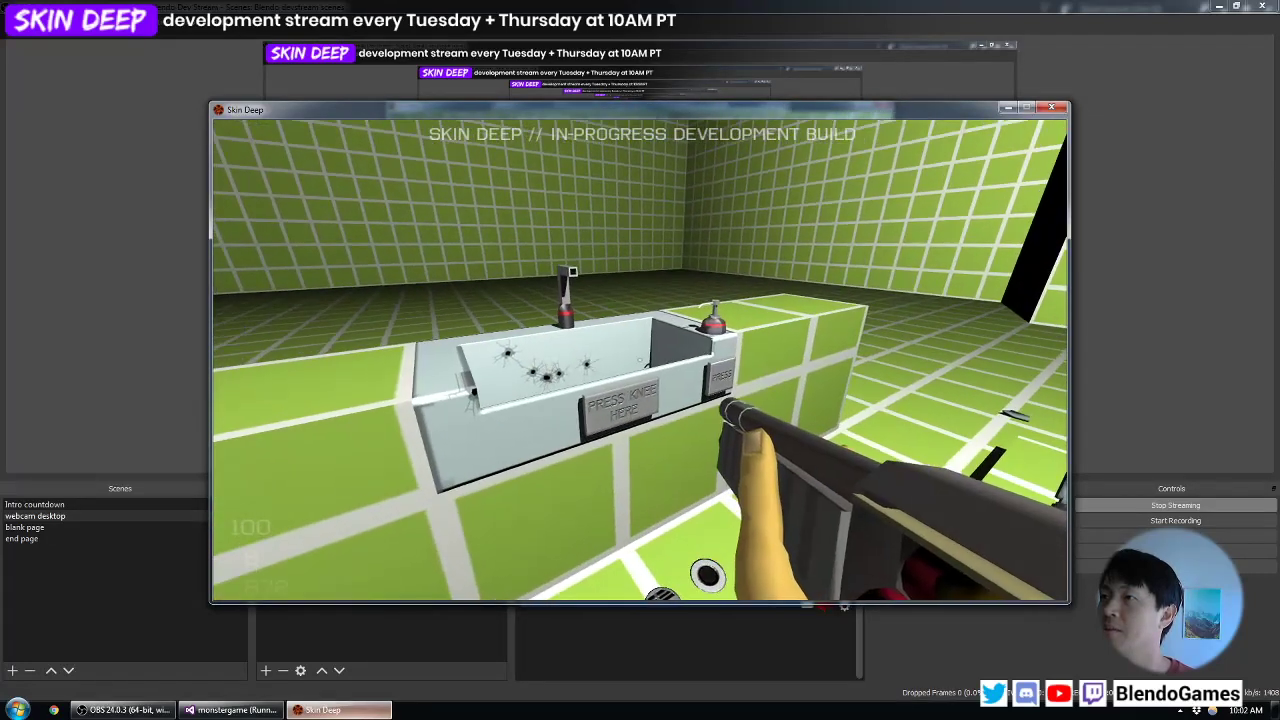
key("w")
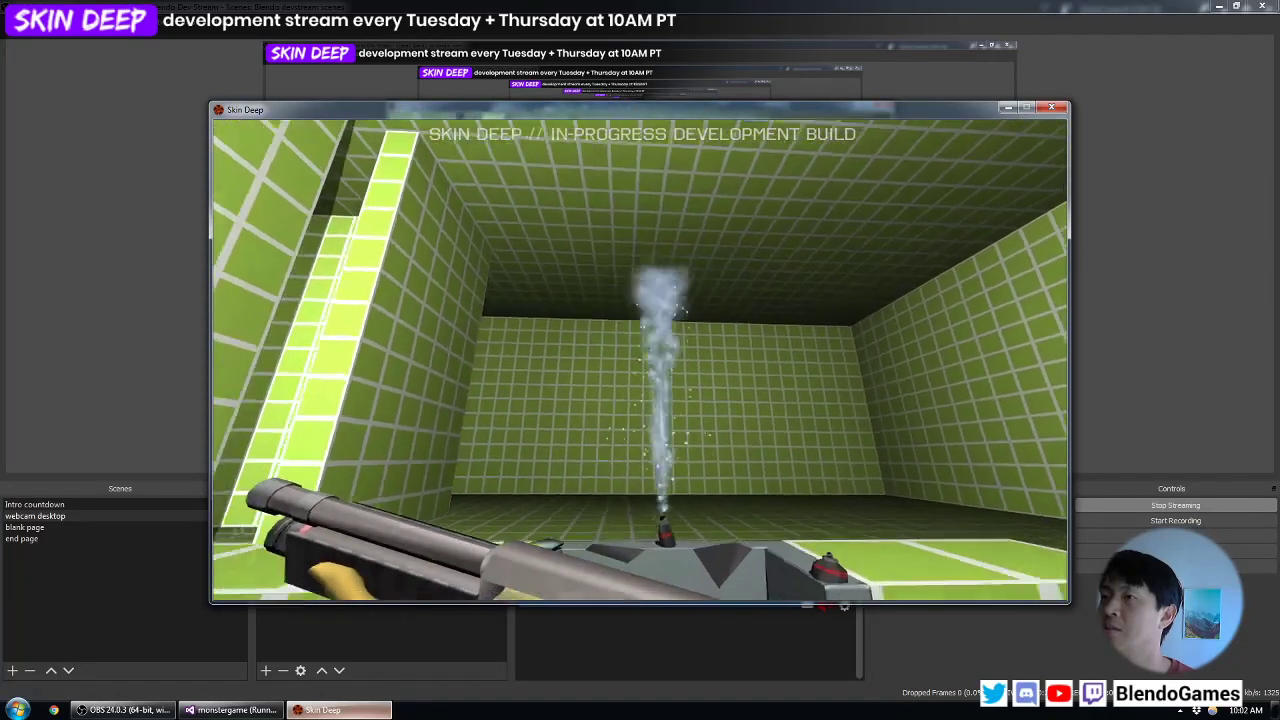
- Examine the destroyed sink, the wrecked toilet and the scattered debris from several positions
key("s")
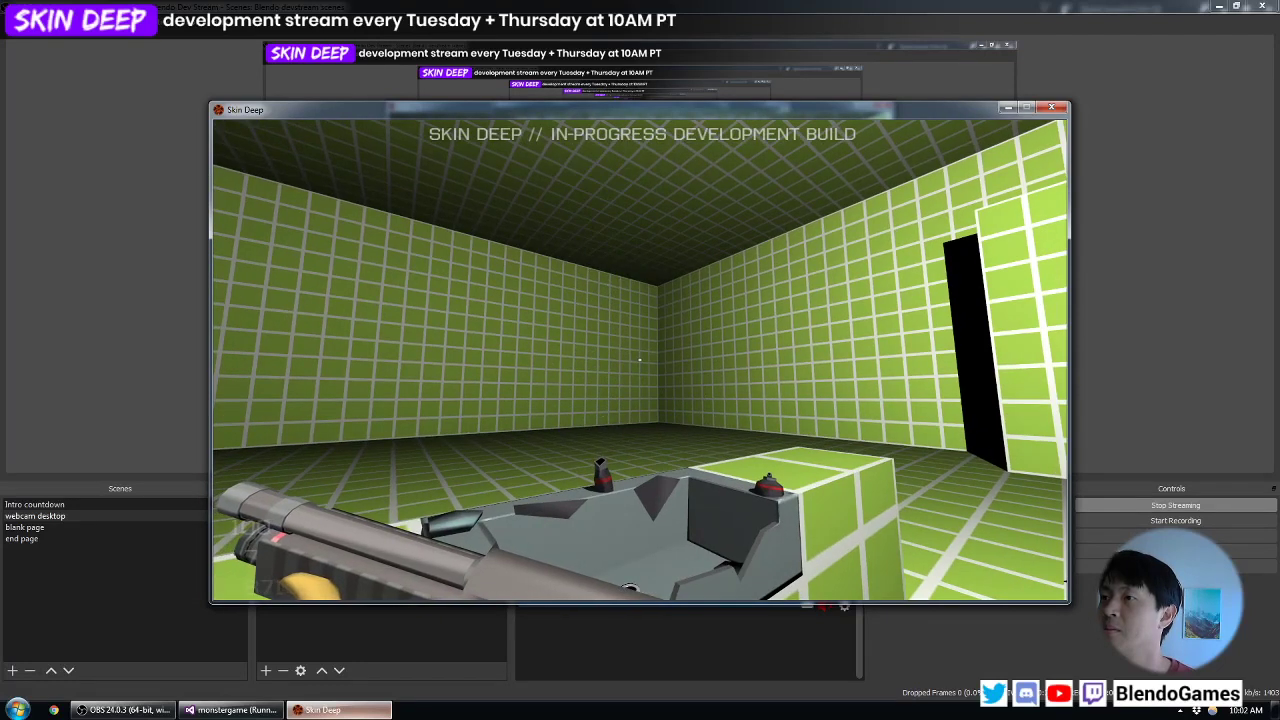
key("s")
key("w")
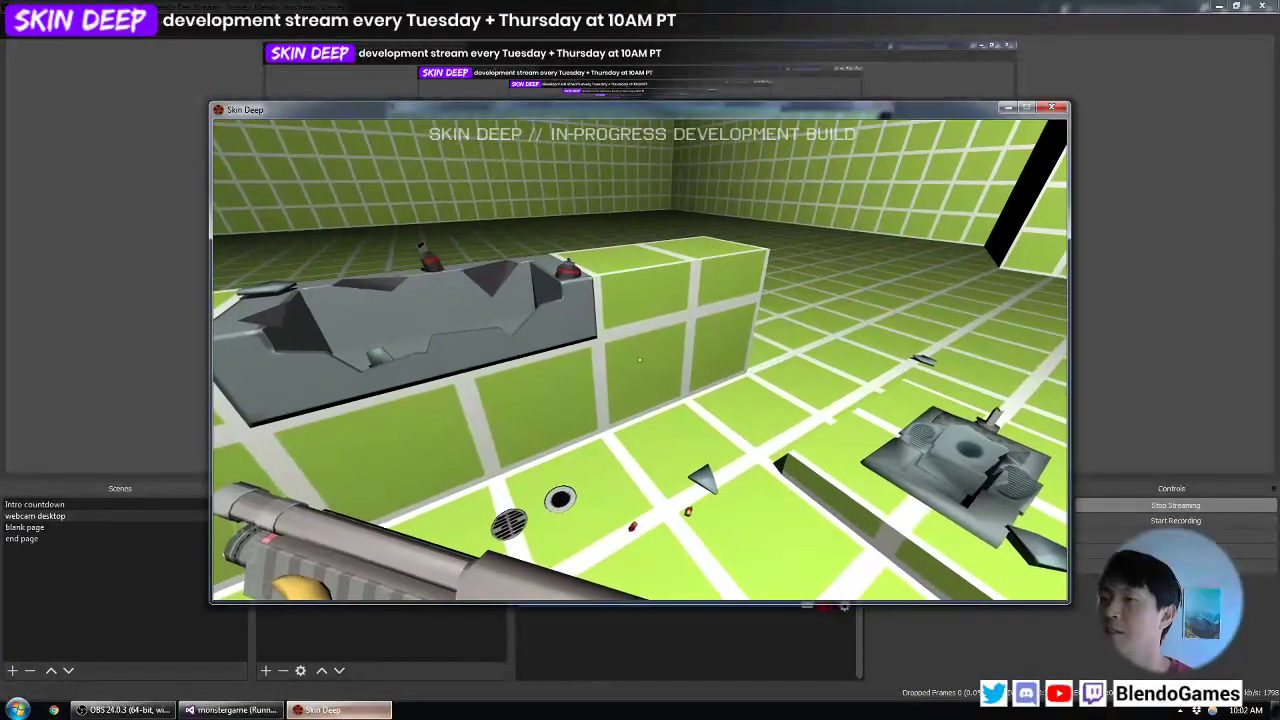
key("a")
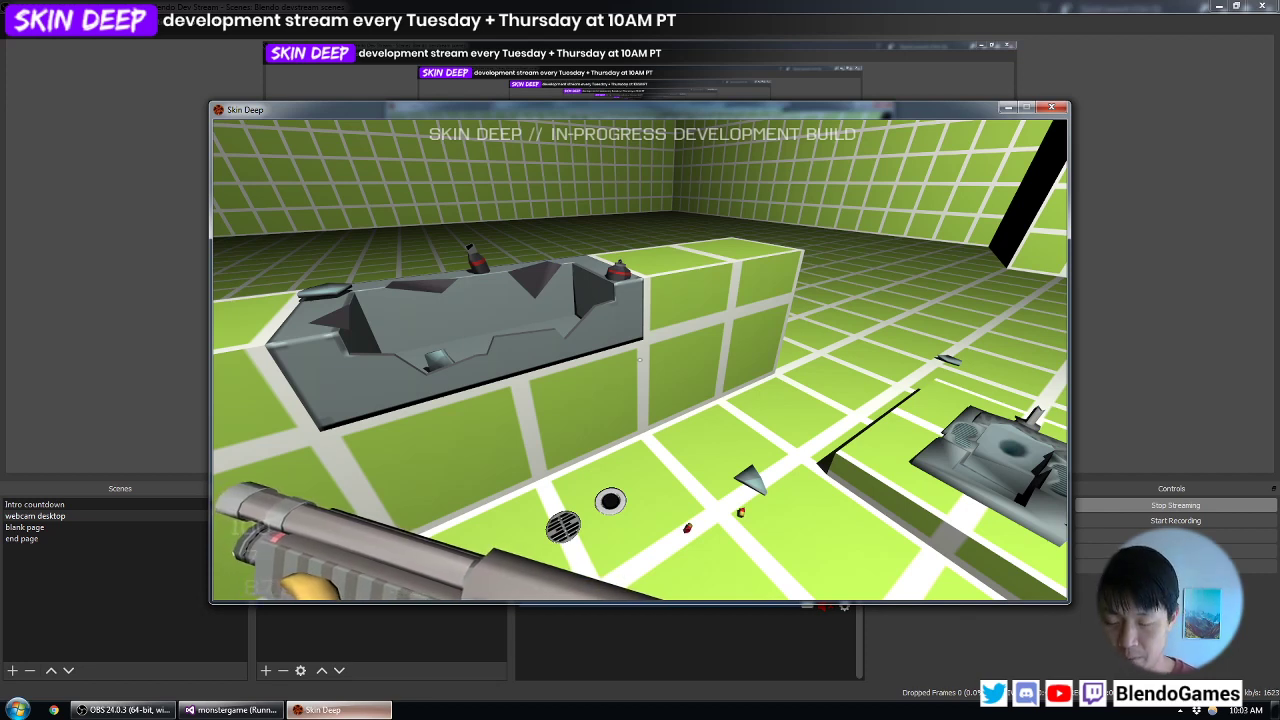
key("a")
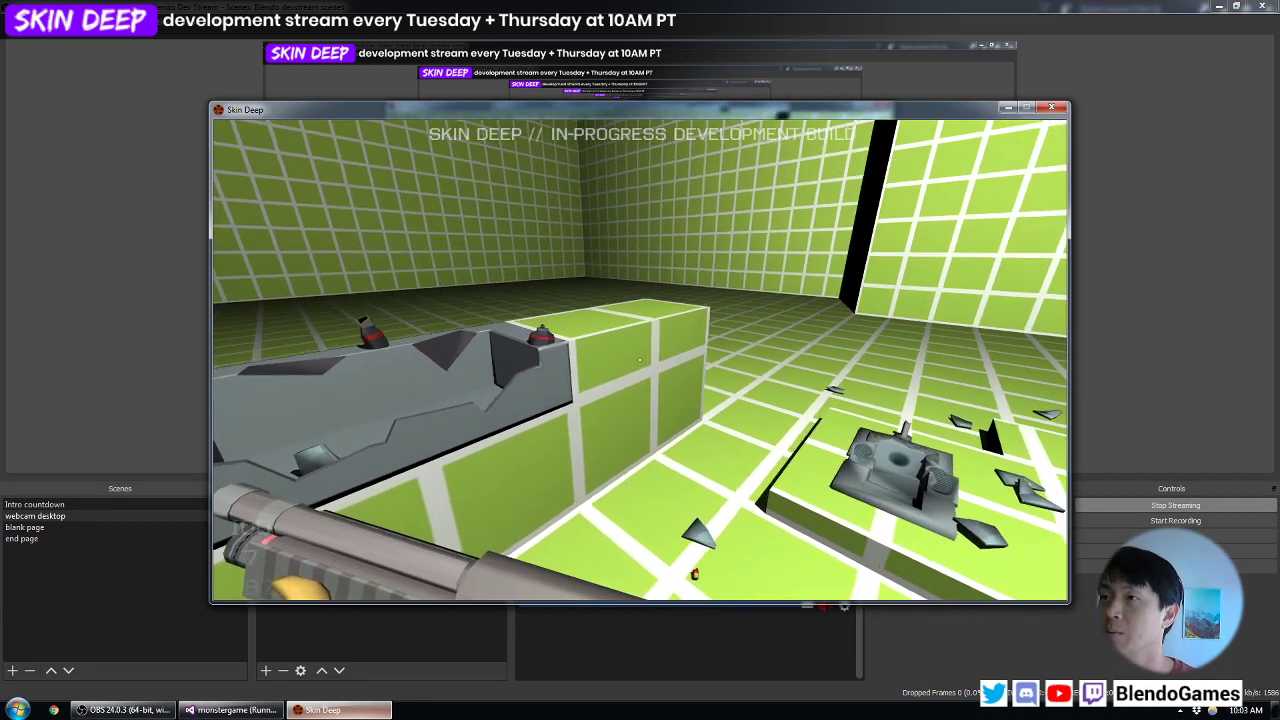
key("w")
key("a")
key("s")
key("d")
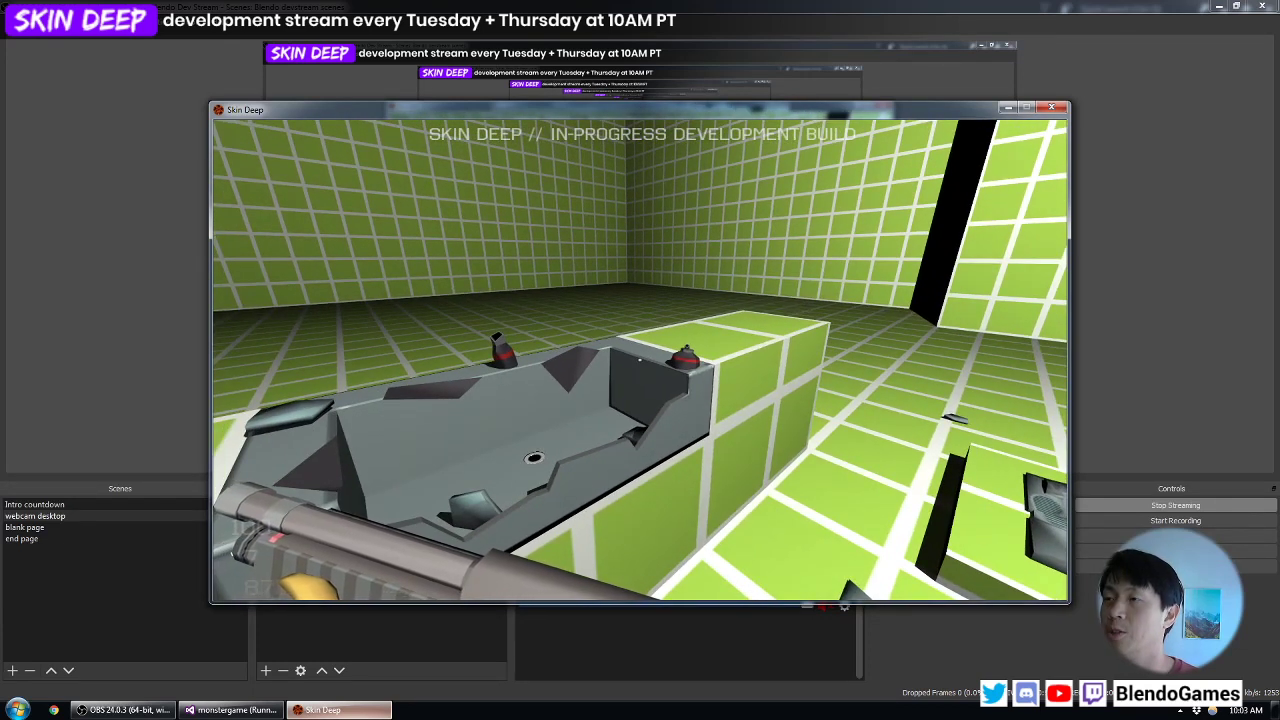
key("d")
key("a")
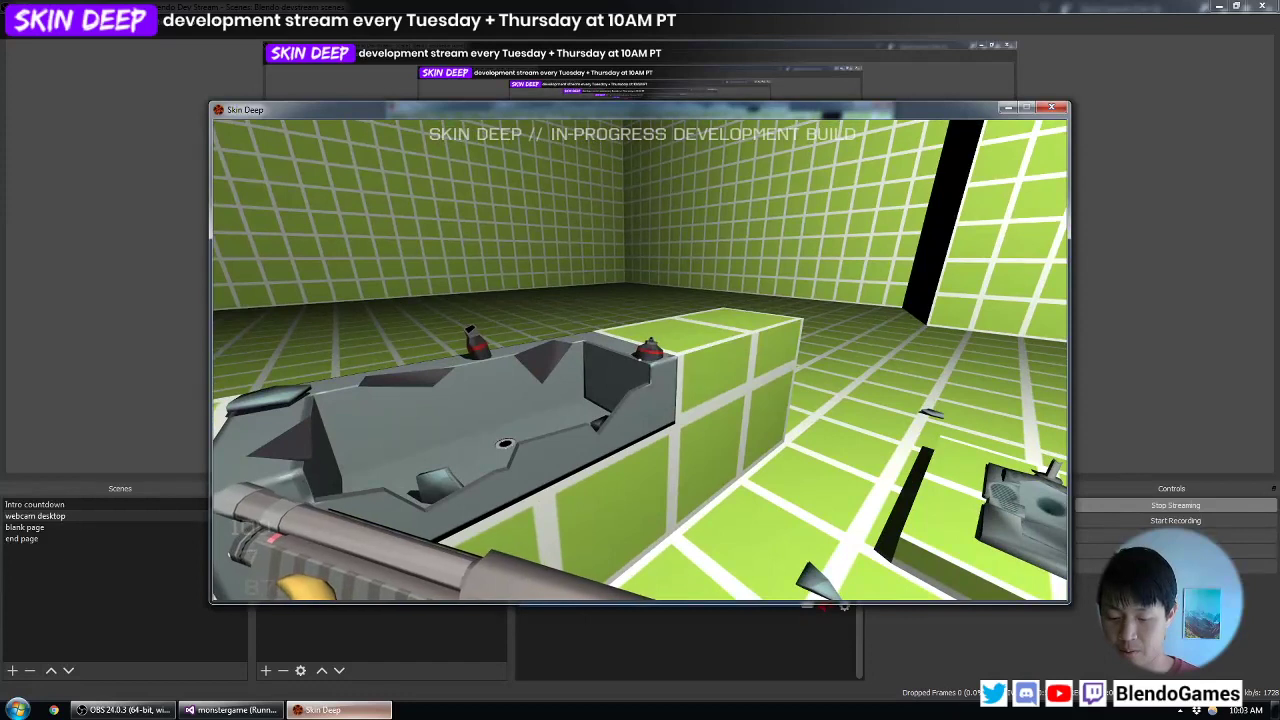
- Quit the running game with the quit console command
key("grave")
type("quit")
key("Return")
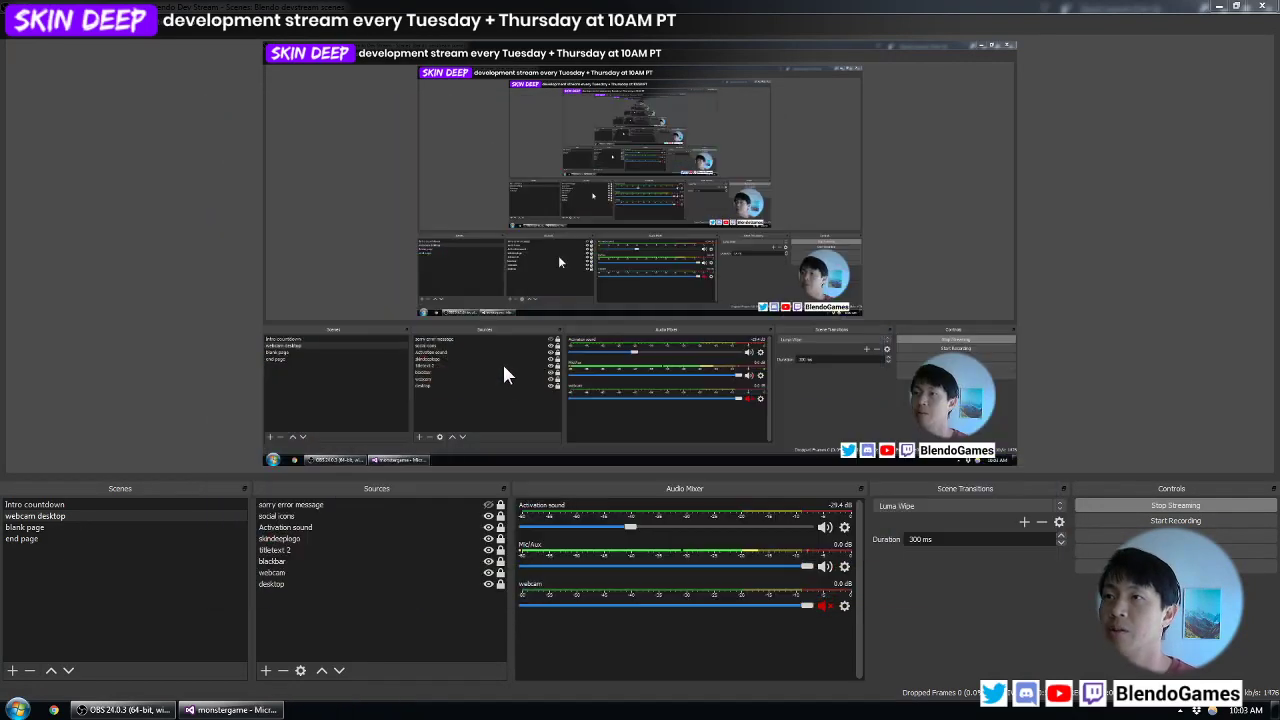
- Launch Blender from the desktop and open the recent file handdryer.blend
left_click(1276, 710)
double_click(446, 37)
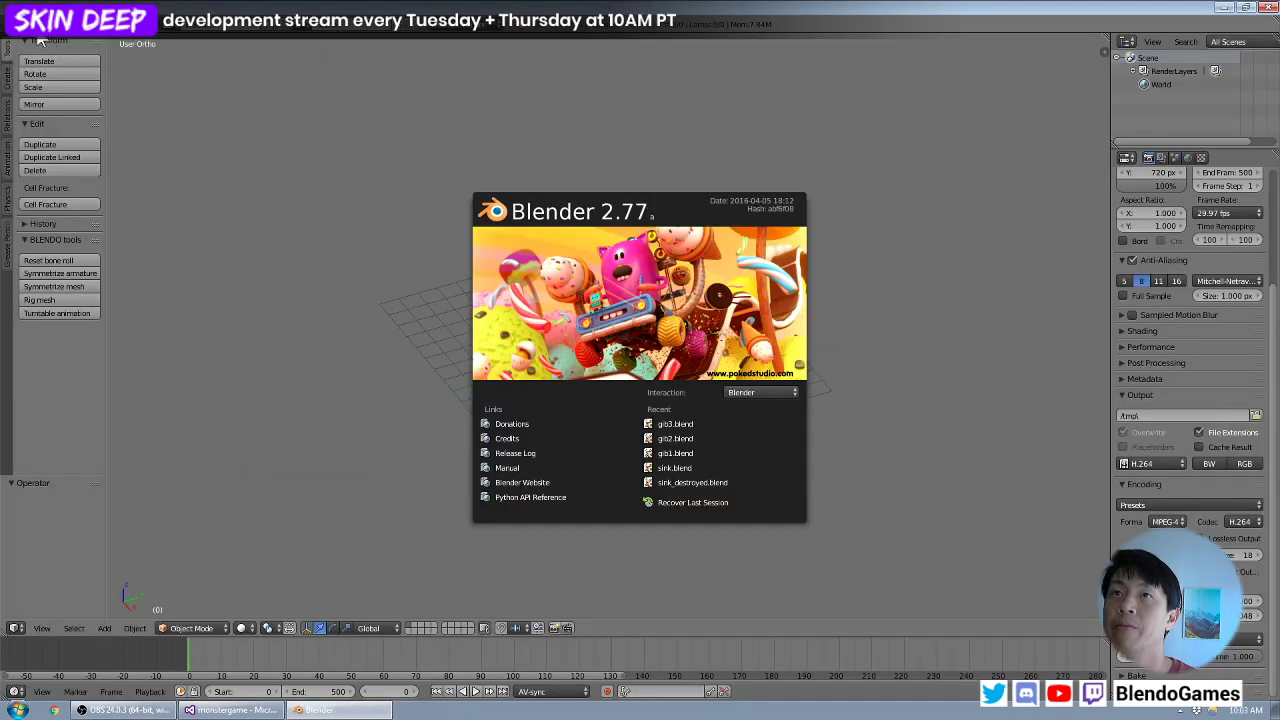
left_click(42, 40)
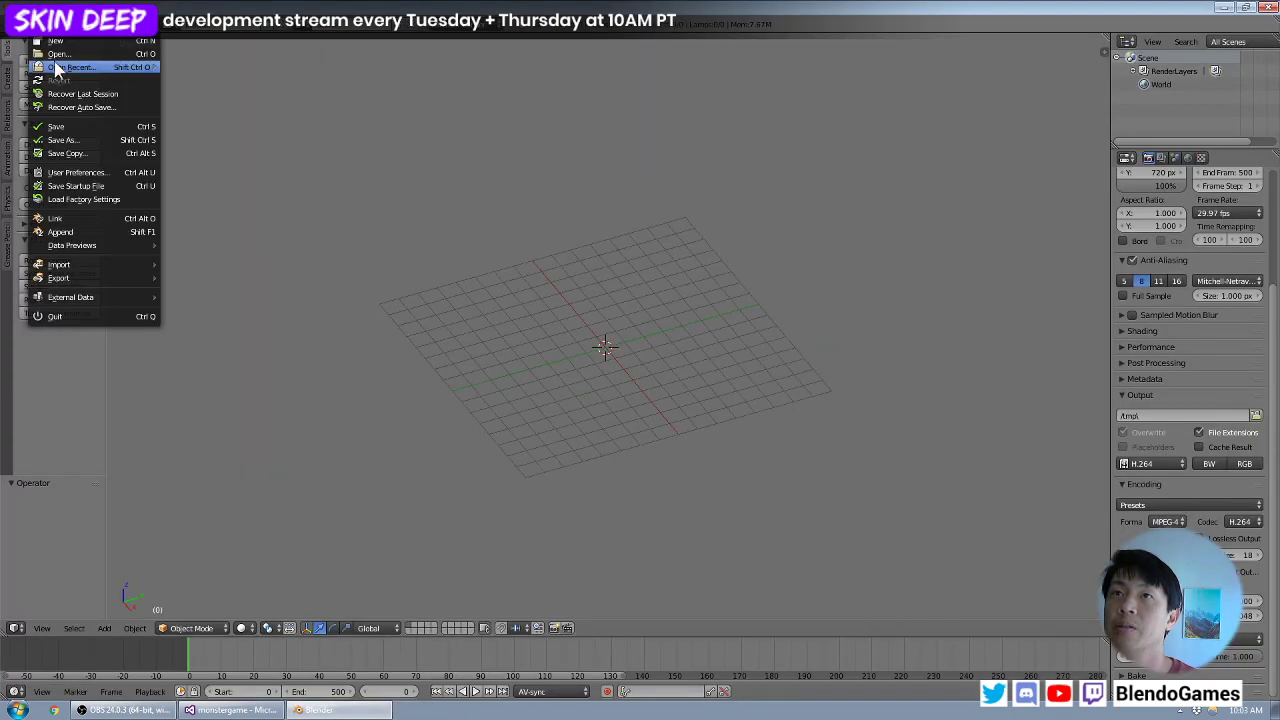
mouse_move(147, 77)
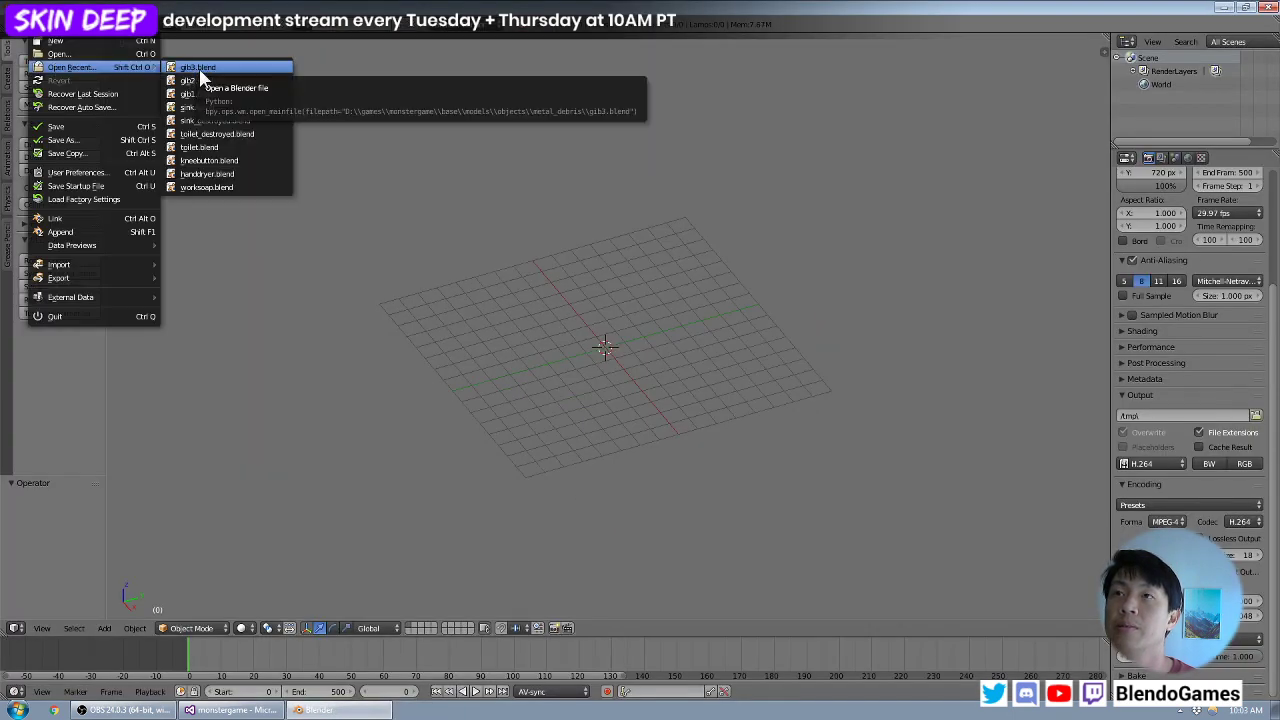
left_click(255, 173)
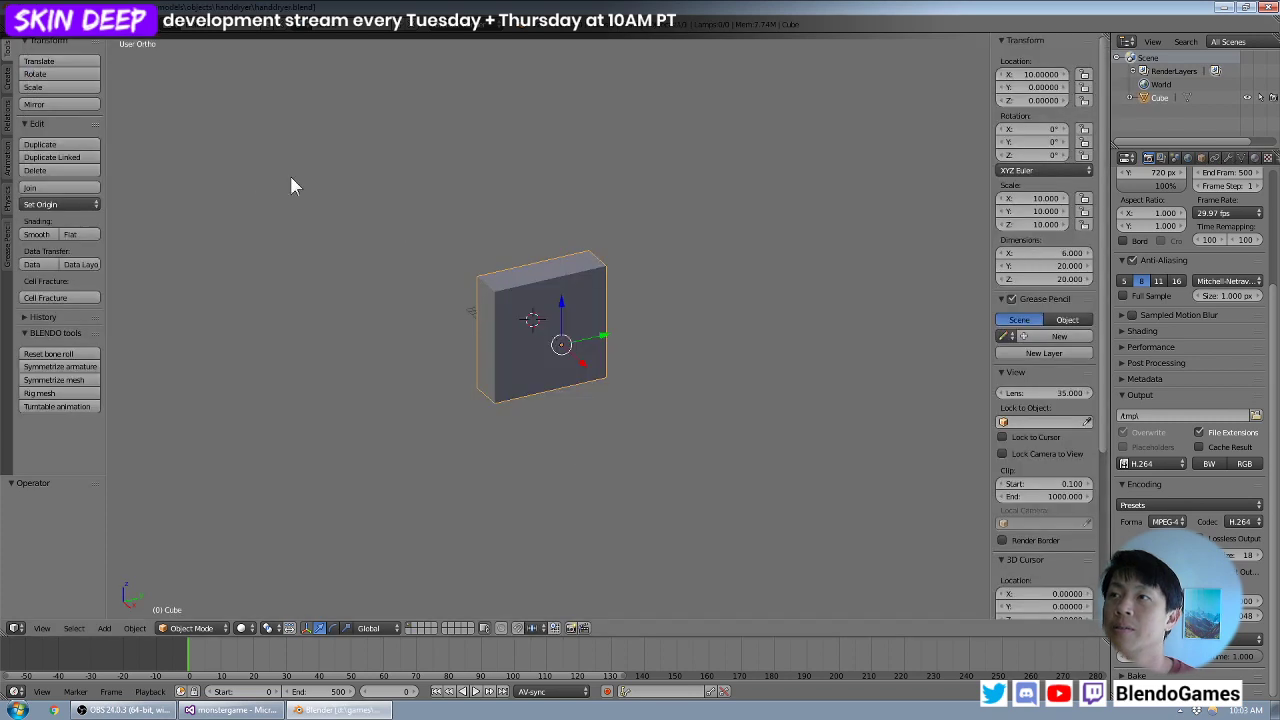
- Enter Edit Mode on the hand dryer's cube and select its large front face
key("KP_7")
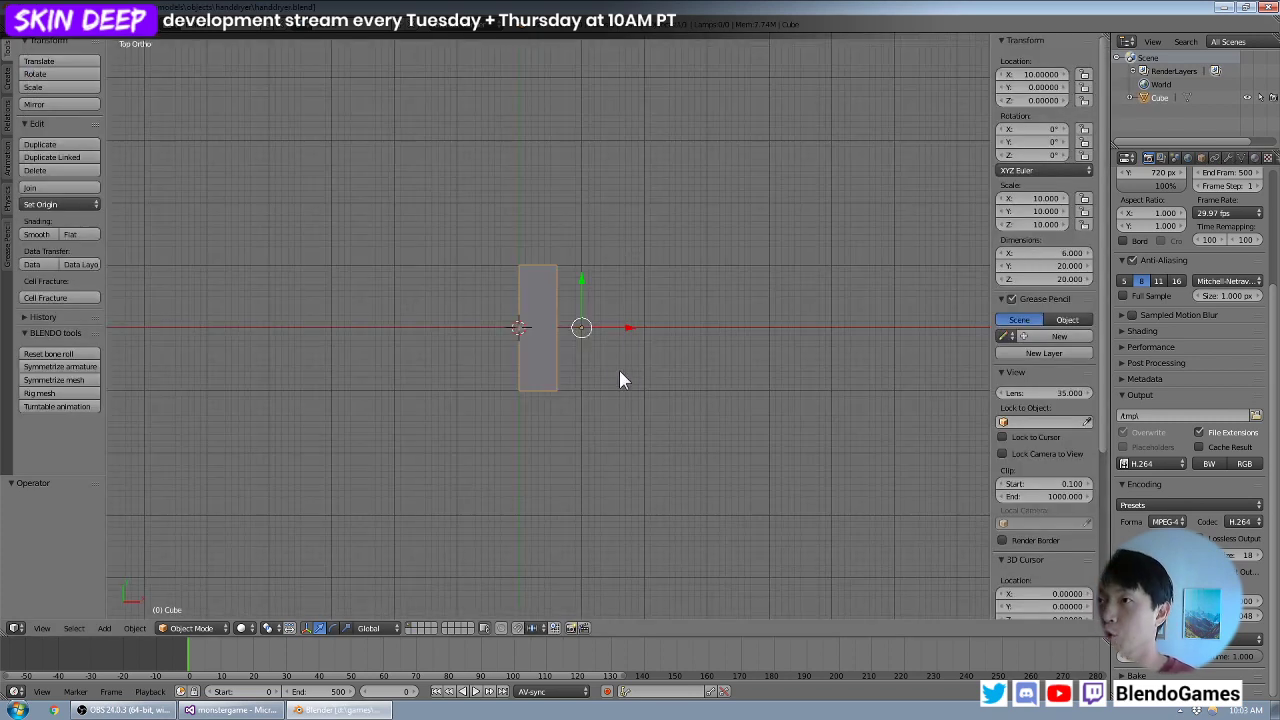
middle_click_drag(620, 380, 608, 308)
scroll(611, 313, "up", 2)
key("Tab")
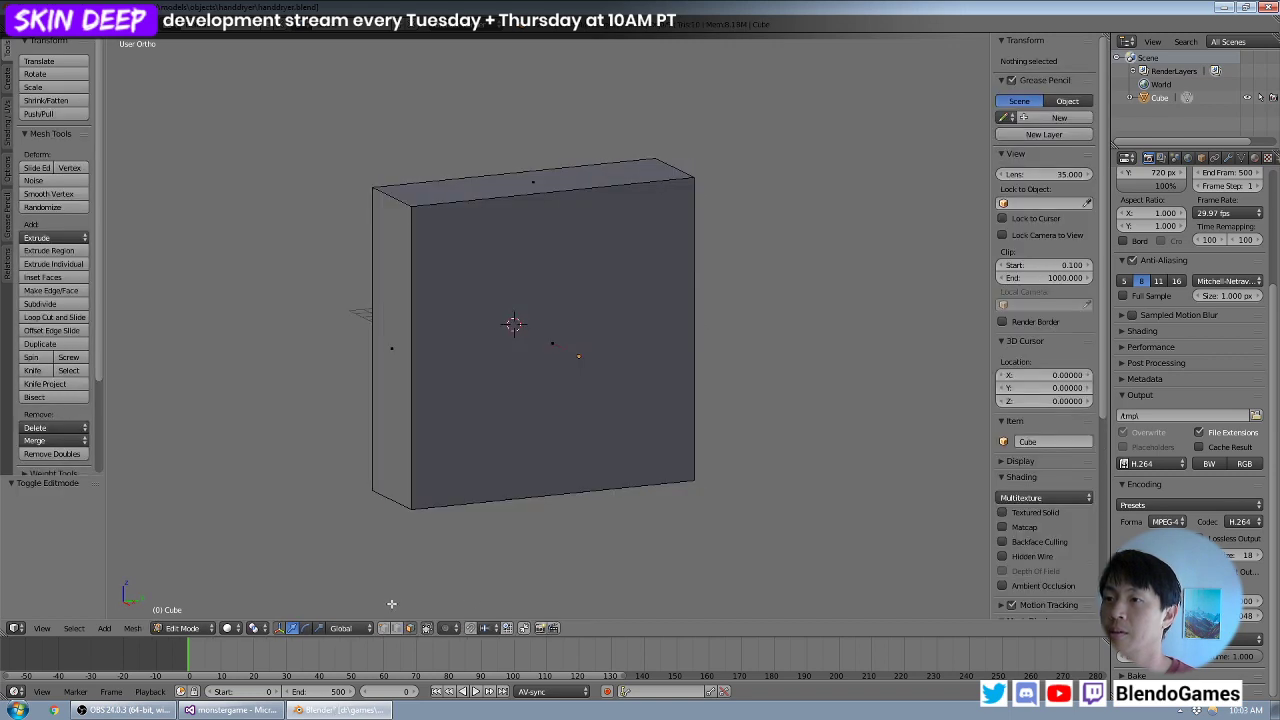
right_click(554, 375)
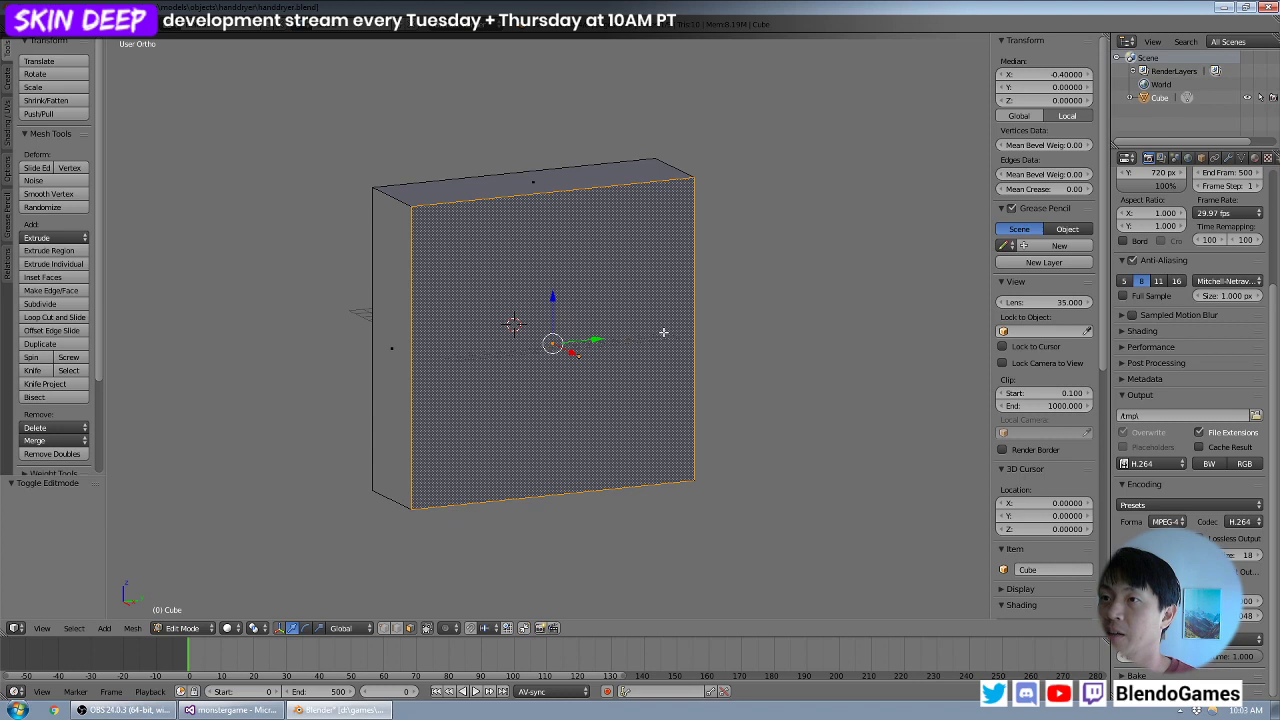
- Examine the hand dryer block's proportions from several sides, leaving its front face selected
key("w")
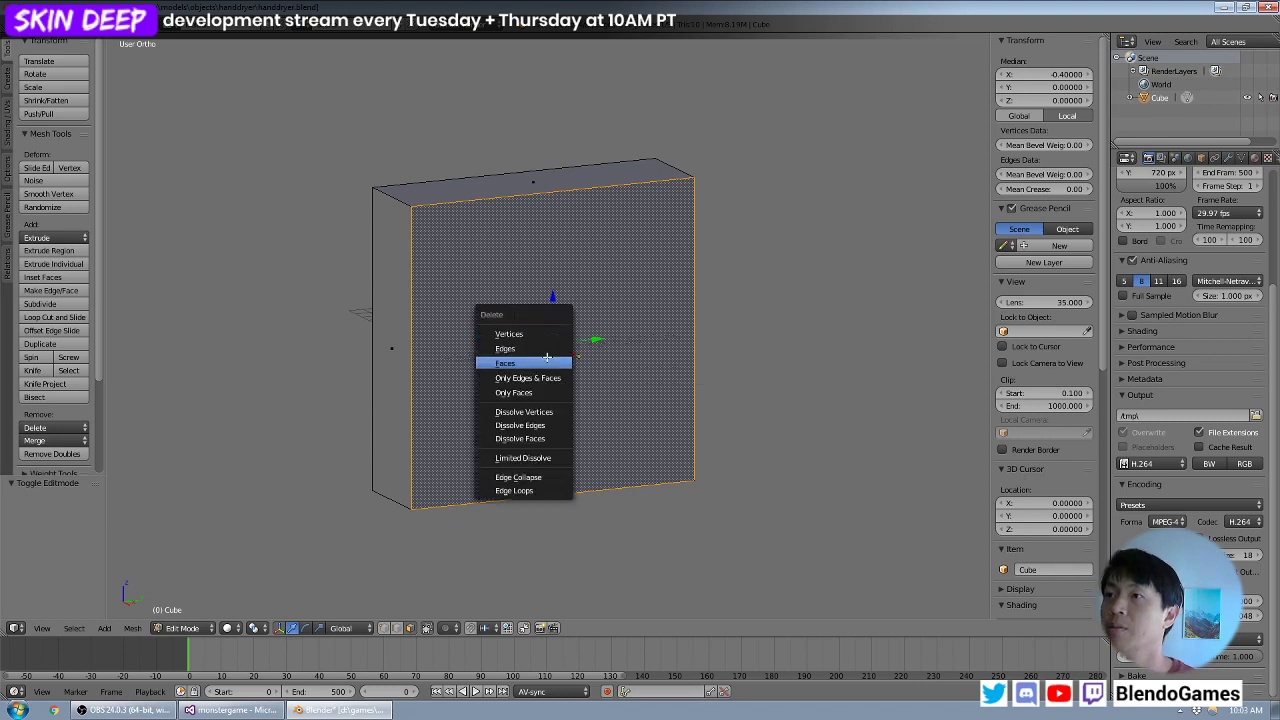
middle_click_drag(805, 331, 695, 311)
scroll(675, 328, "down", 3)
middle_click_drag(587, 330, 522, 366)
middle_click_drag(578, 398, 602, 380)
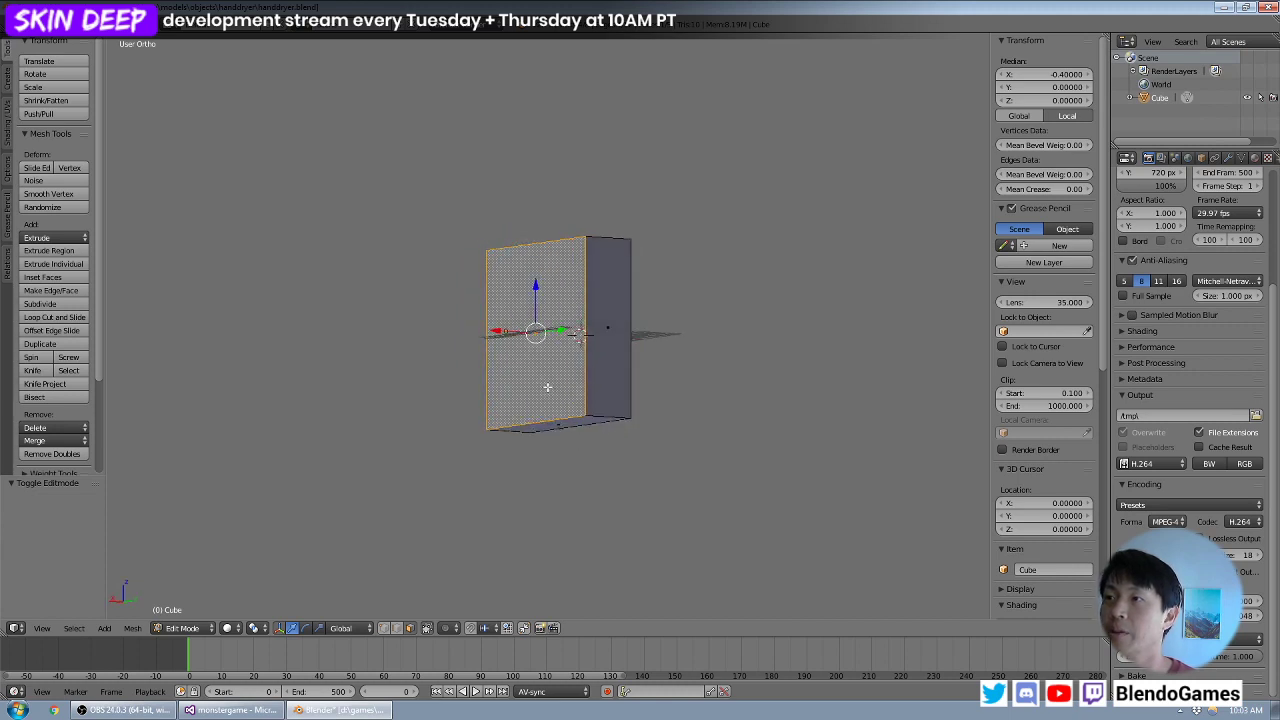
scroll(541, 380, "down", 3)
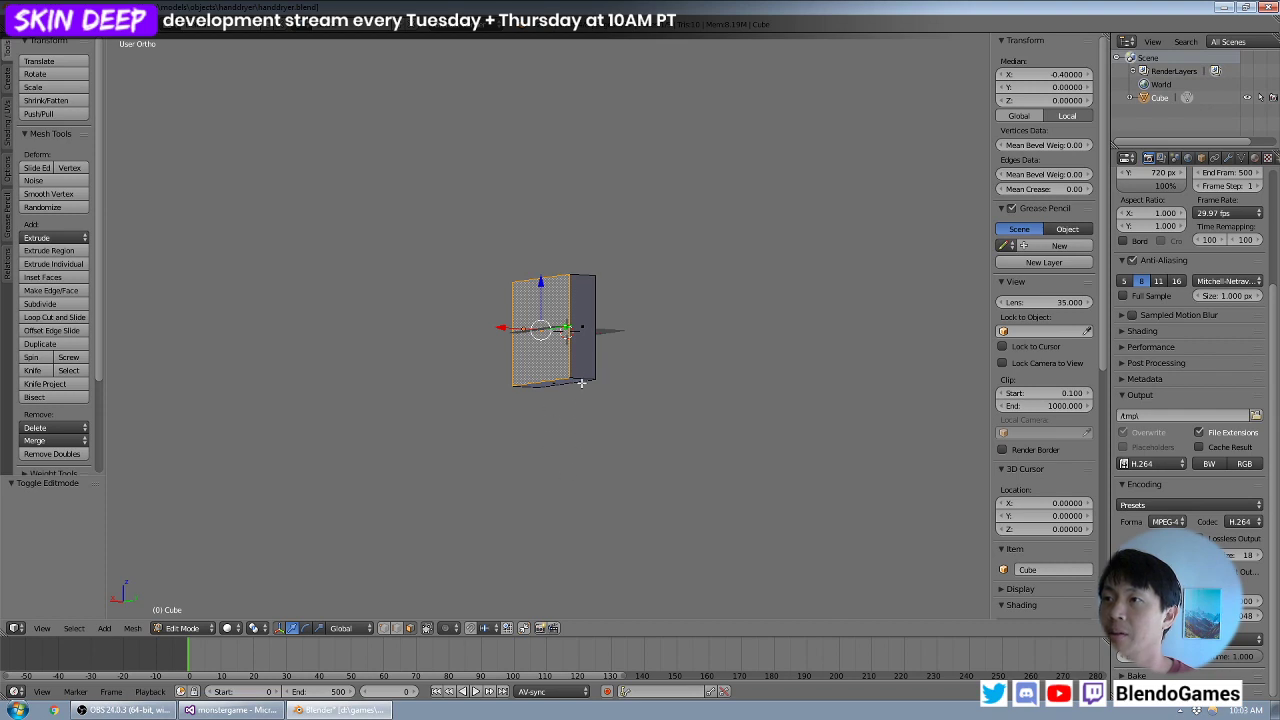
middle_click_drag(606, 363, 584, 318)
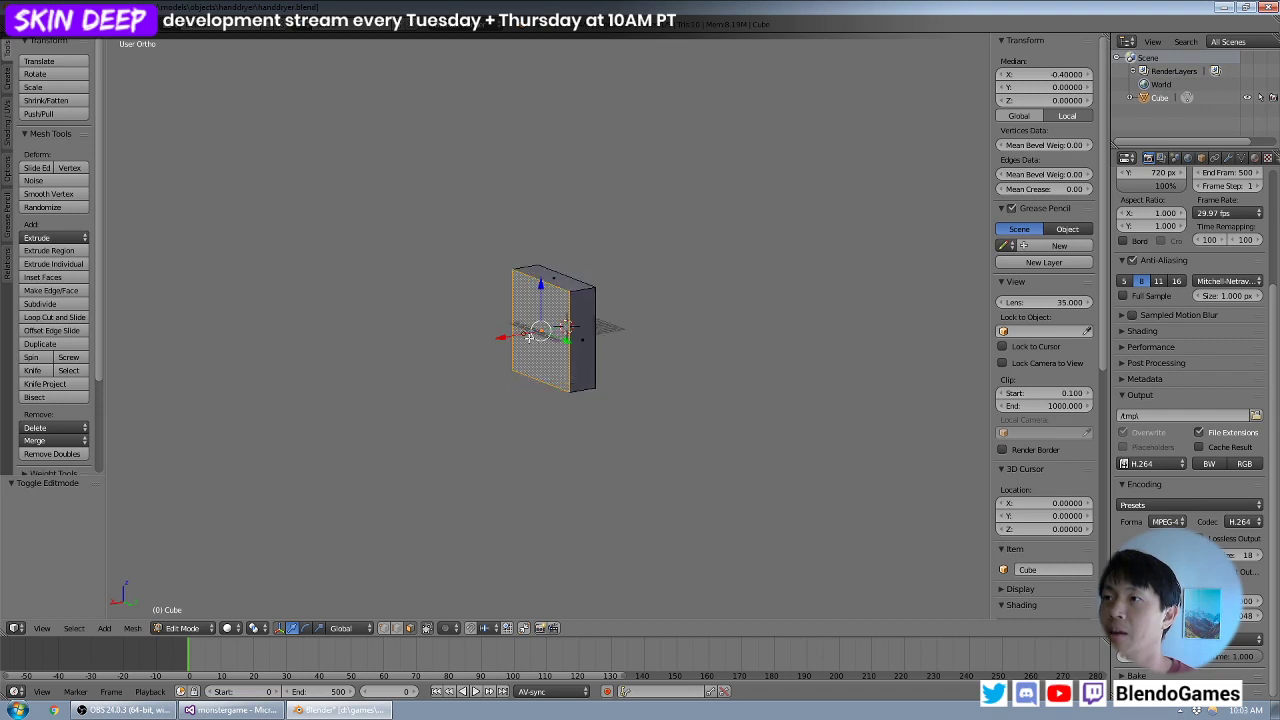
scroll(558, 340, "up", 3)
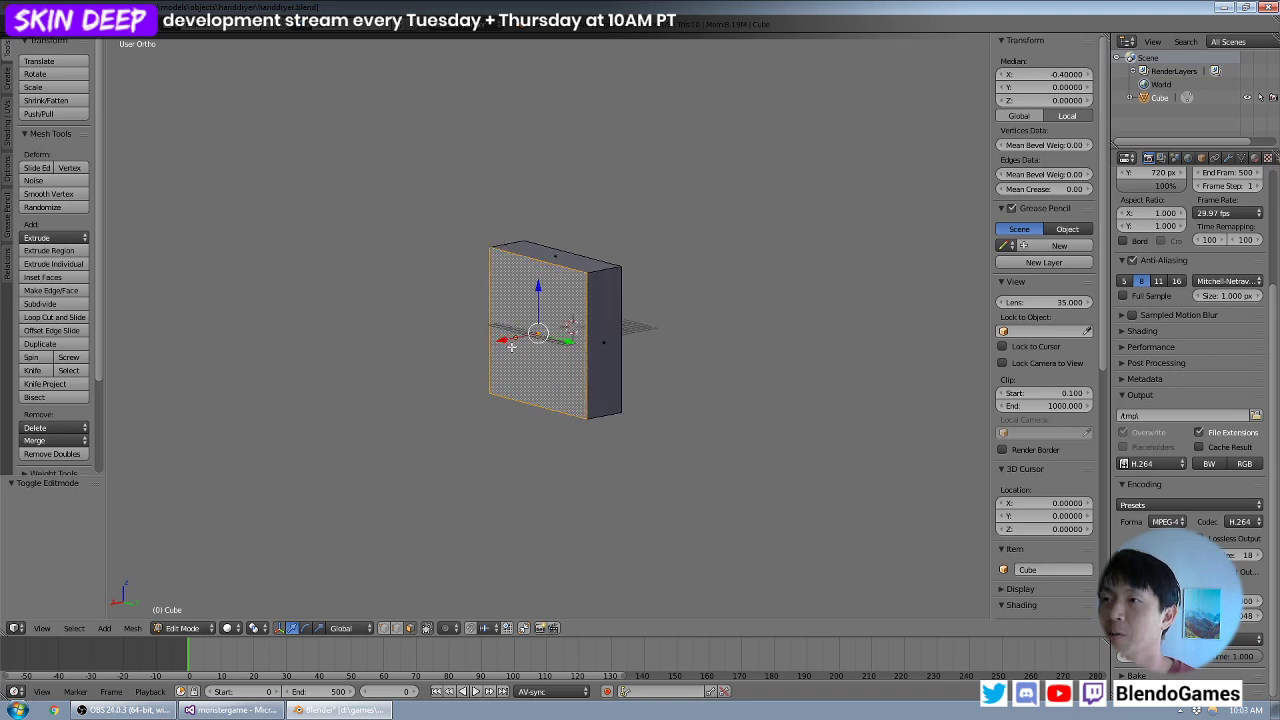
- Delete the hand dryer block's selected large front face to open up the body
key("KP_1")
middle_click_drag(634, 336, 711, 305)
key("x")
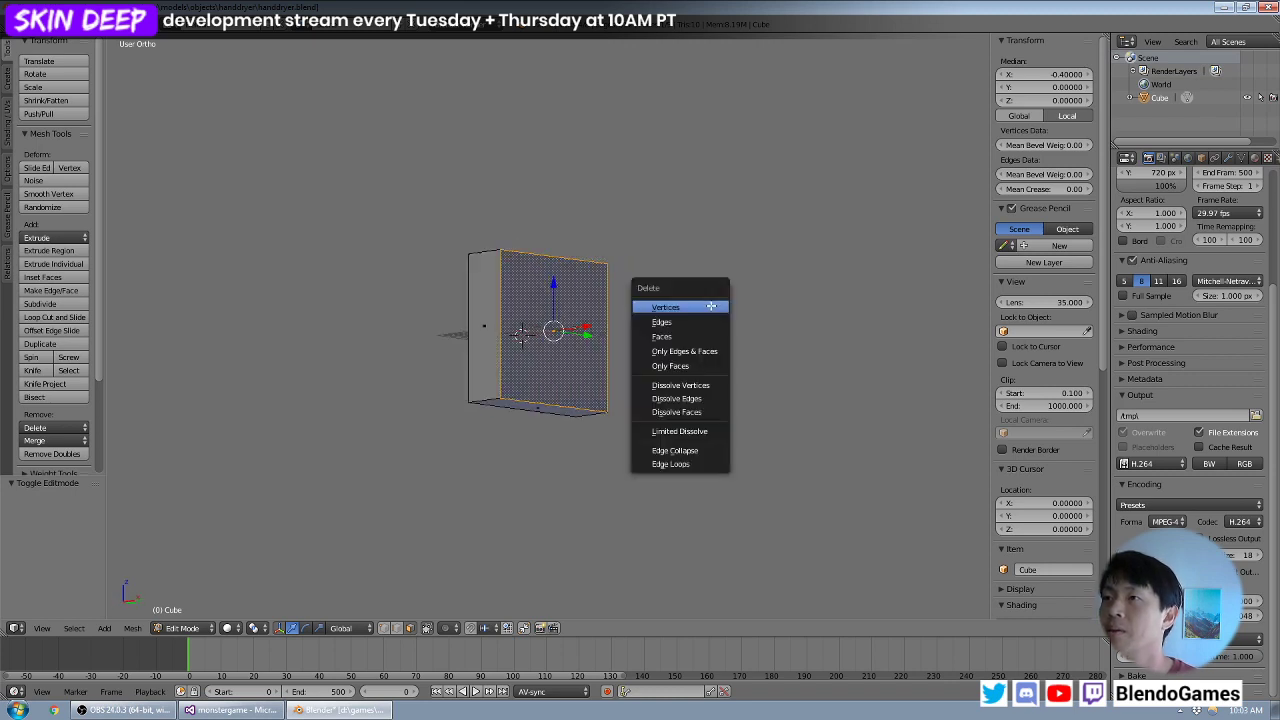
left_click(652, 338)
middle_click_drag(652, 342, 488, 554)
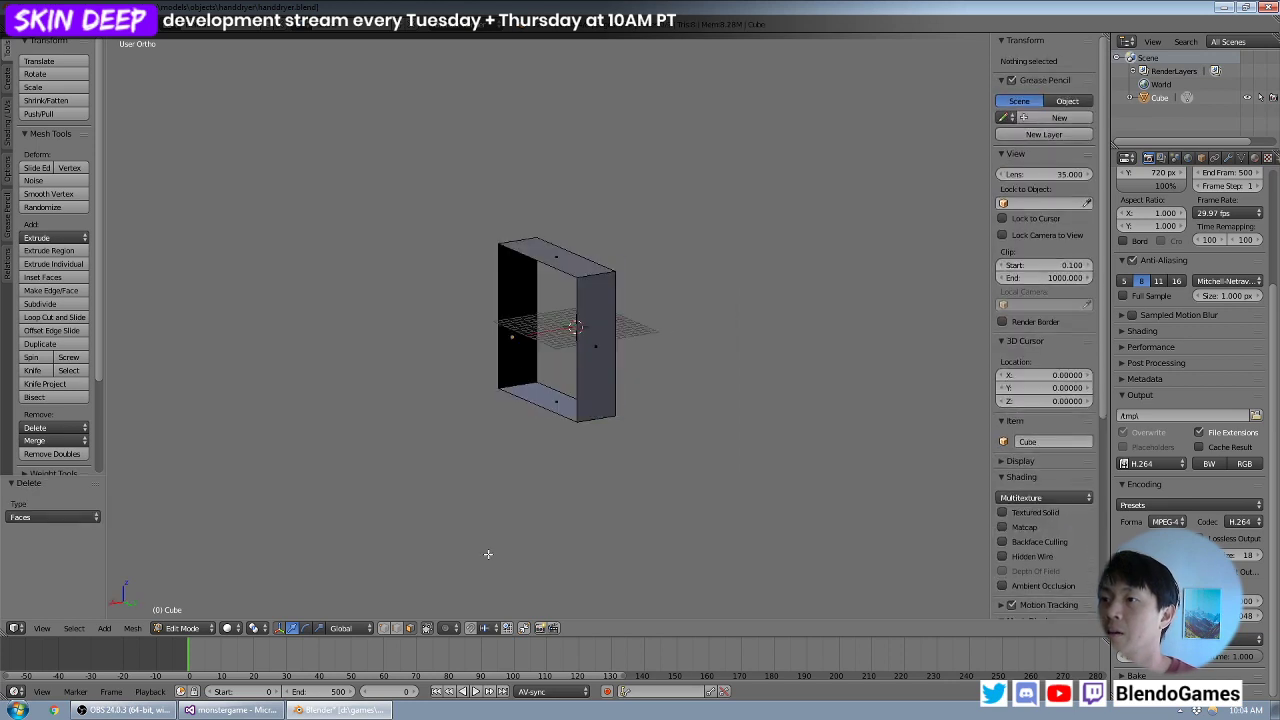
- Extrude the front opening's vertical edge on the +Y side inward by -1 along Y
middle_click_drag(562, 278, 624, 324)
scroll(600, 321, "up", 2)
right_click(605, 323)
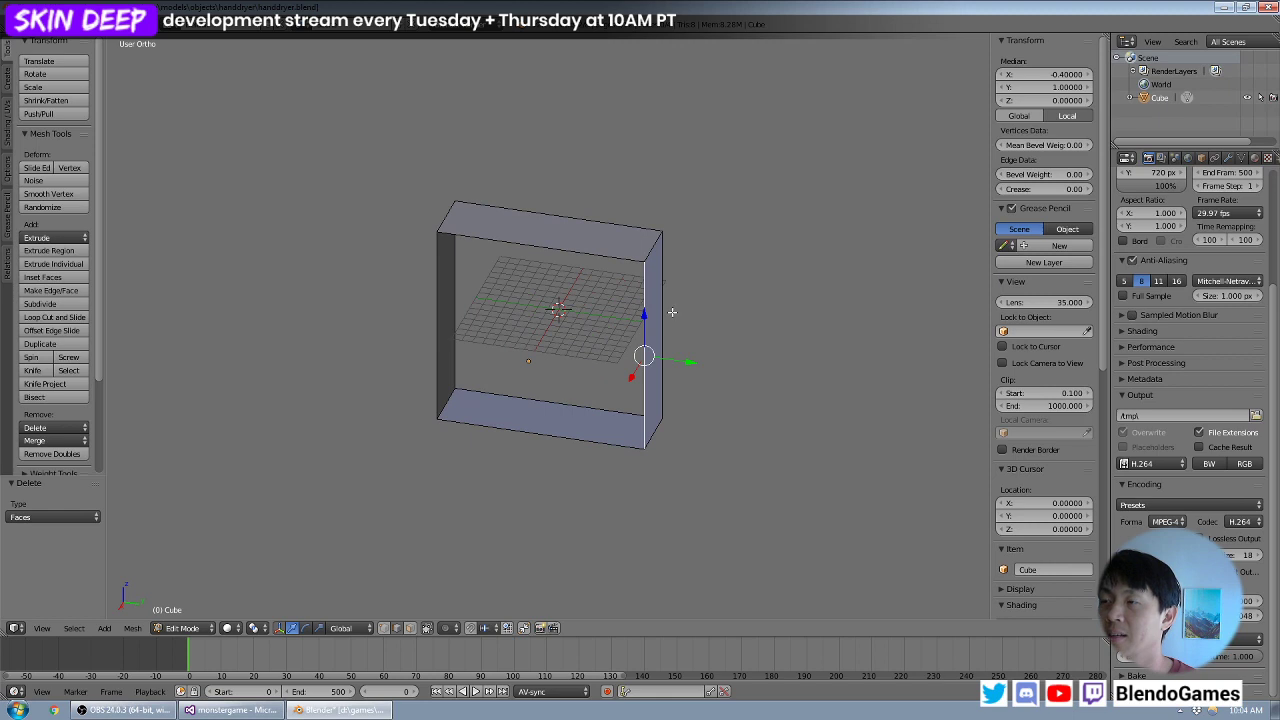
scroll(727, 301, "up", 1)
key("g")
key("y")
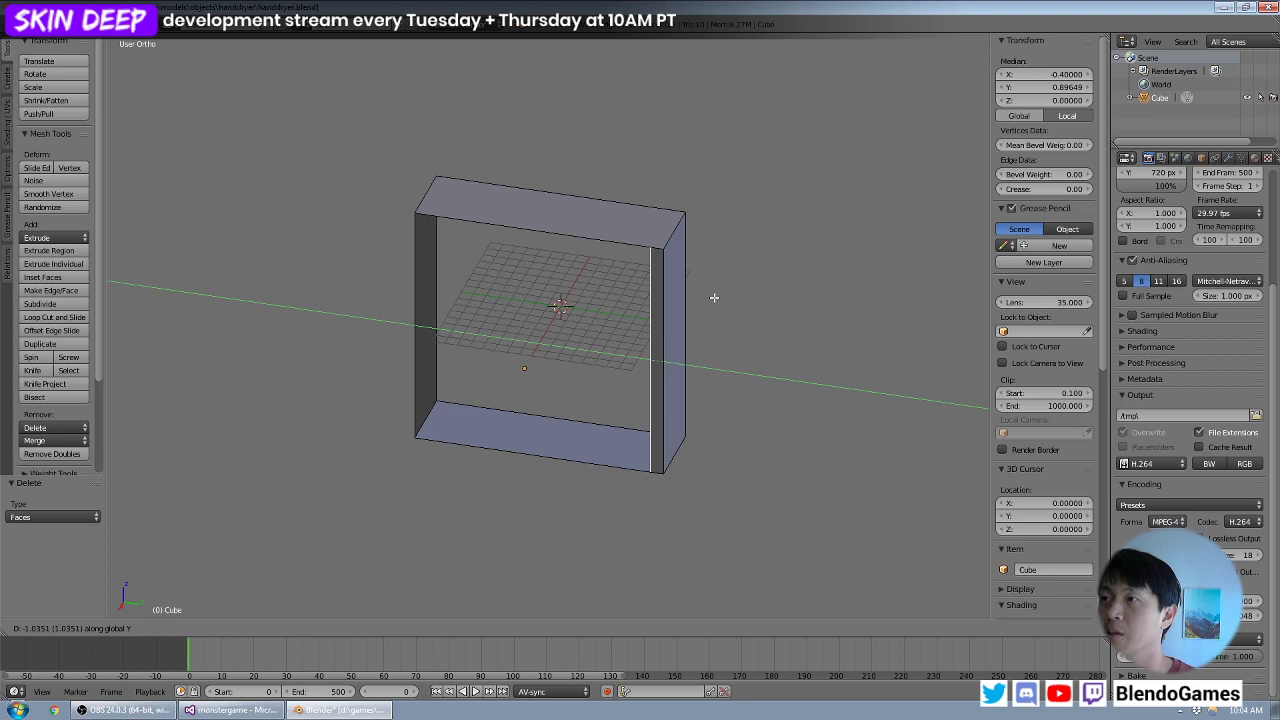
key("1")
key("minus")
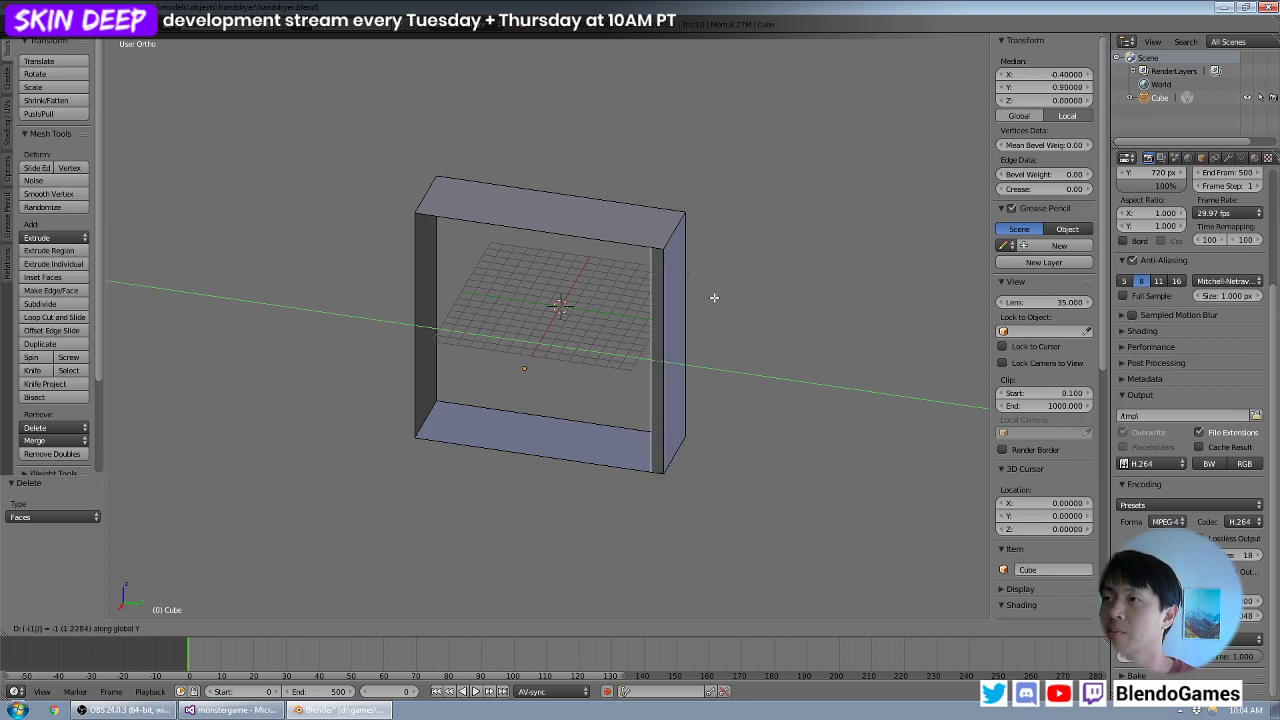
key("Return")
- Extrude the front opening's vertical edge on the -Y side inward by 1 along Y
middle_click_drag(536, 299, 490, 330)
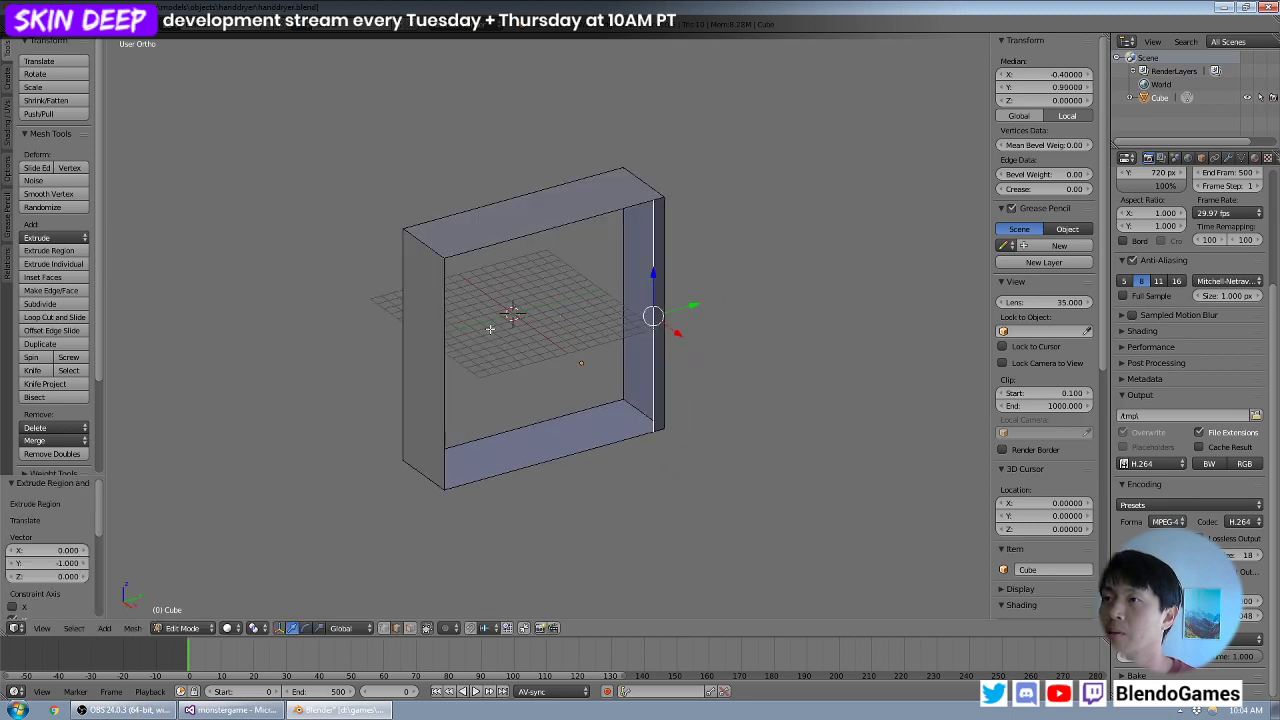
right_click(456, 337)
key("g")
key("y")
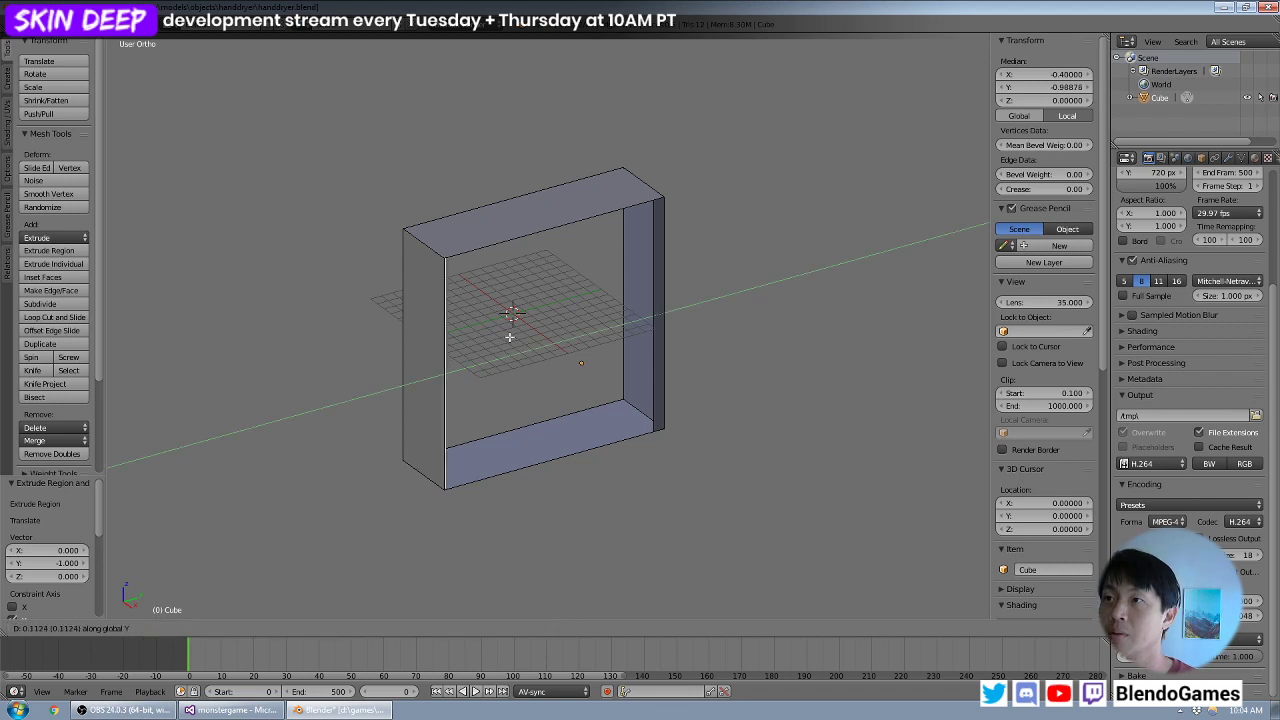
key("period")
key("1")
key("Return")
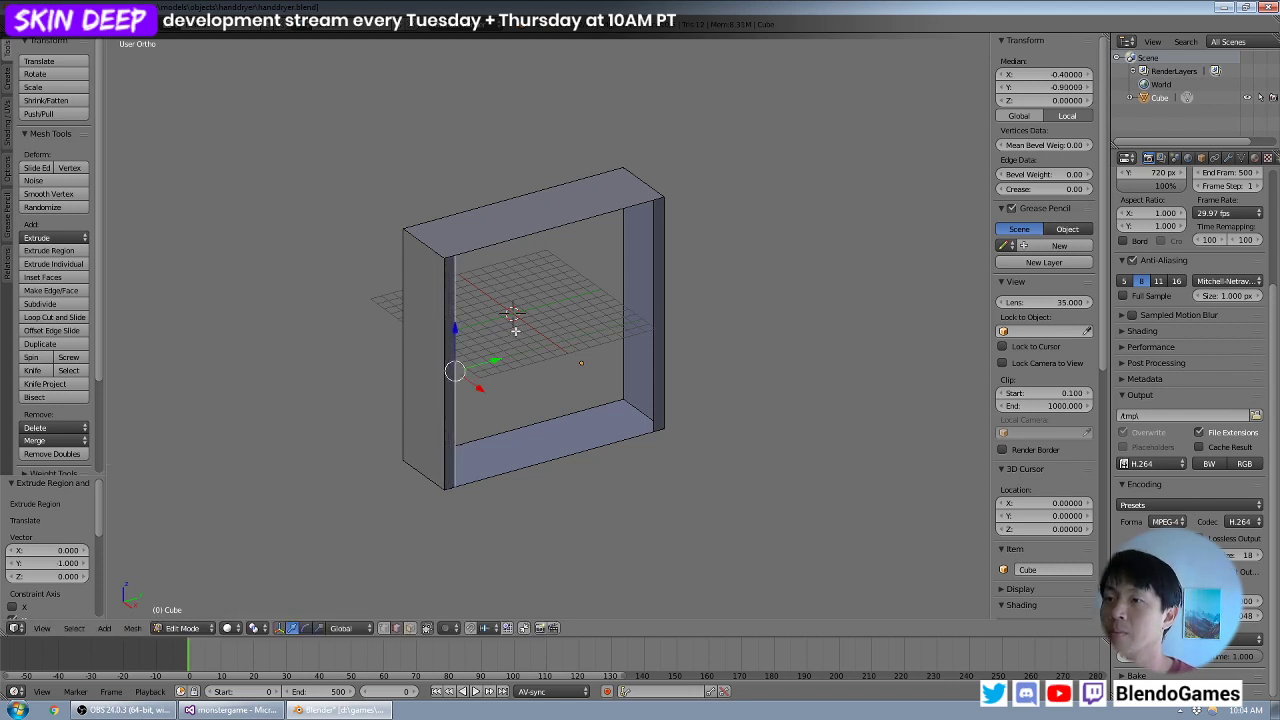
- Raise the two lower inner vertices of the front rim by 1 along Z
right_click(455, 485)
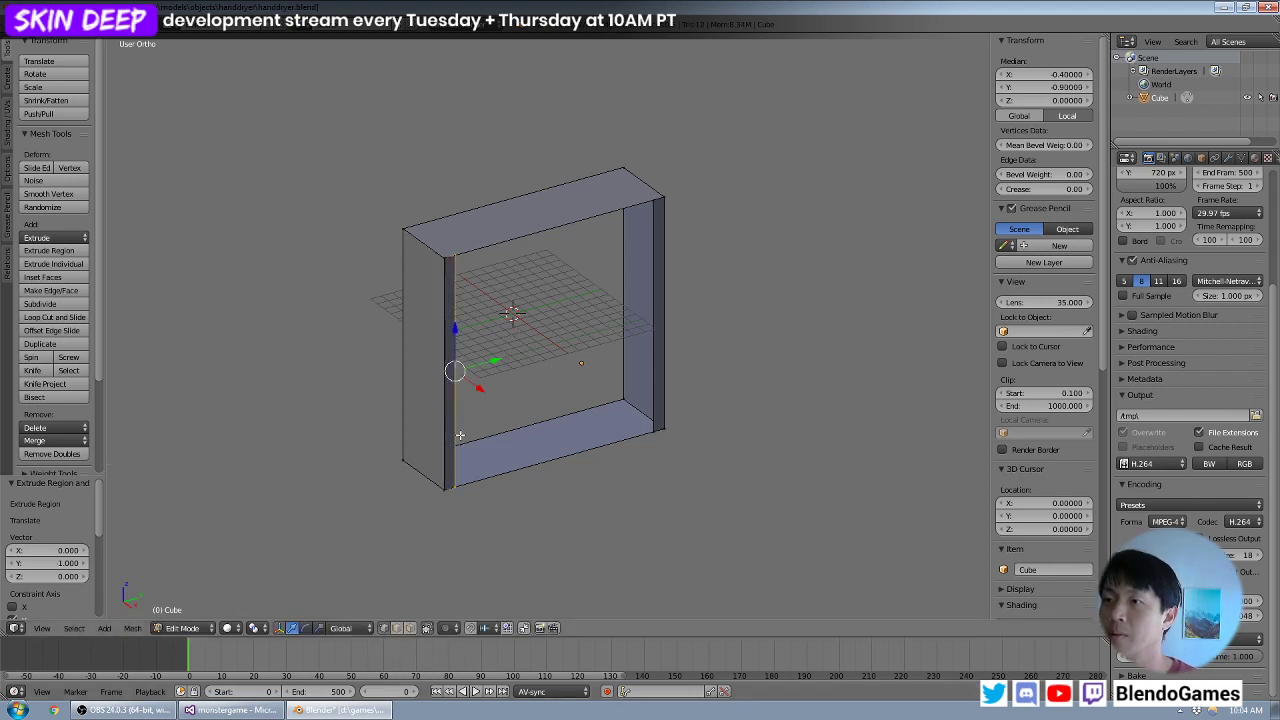
right_click(656, 413, "shift")
type("gz")
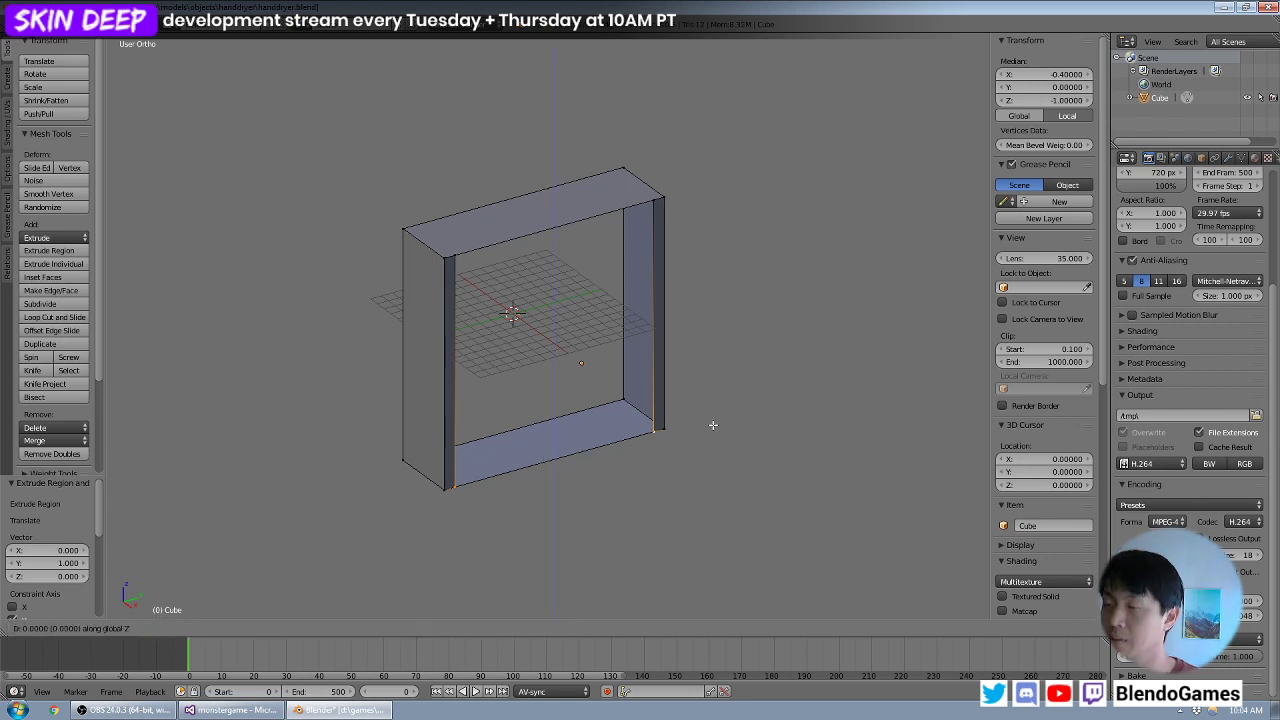
type(".1")
key("Return")
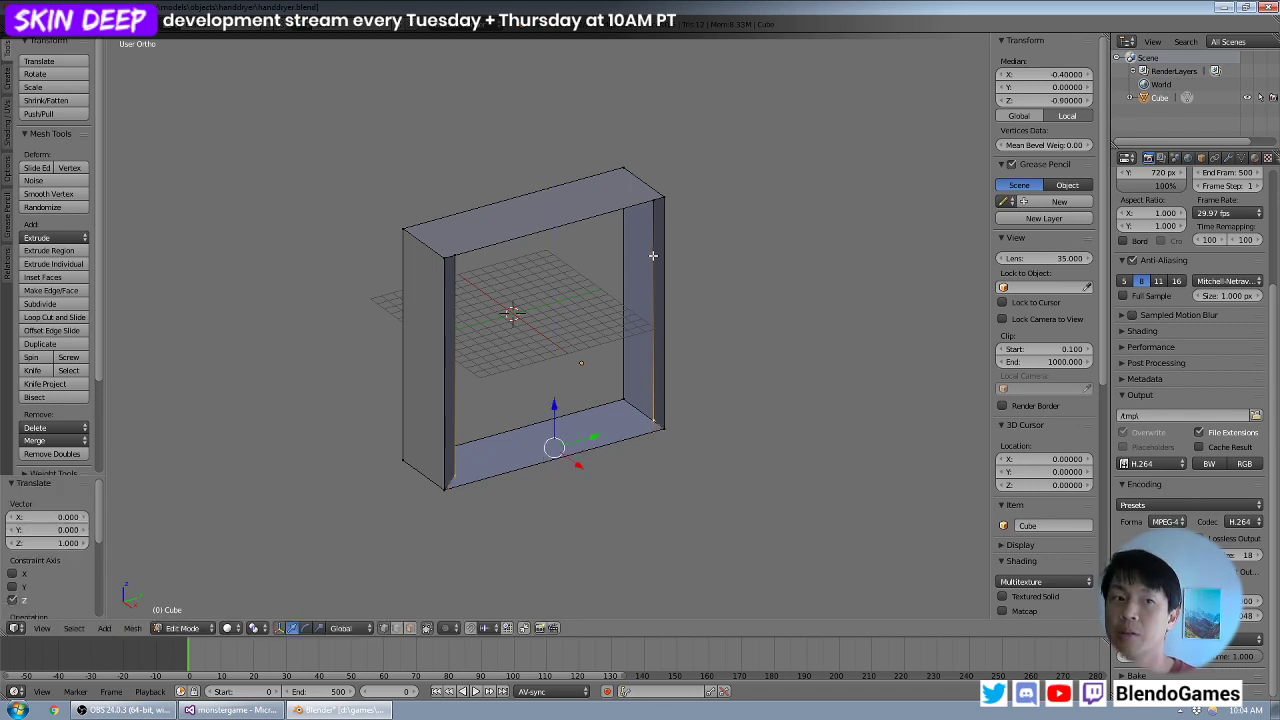
- Lower the two upper inner vertices of the front rim by 6 along Z
right_click(648, 212)
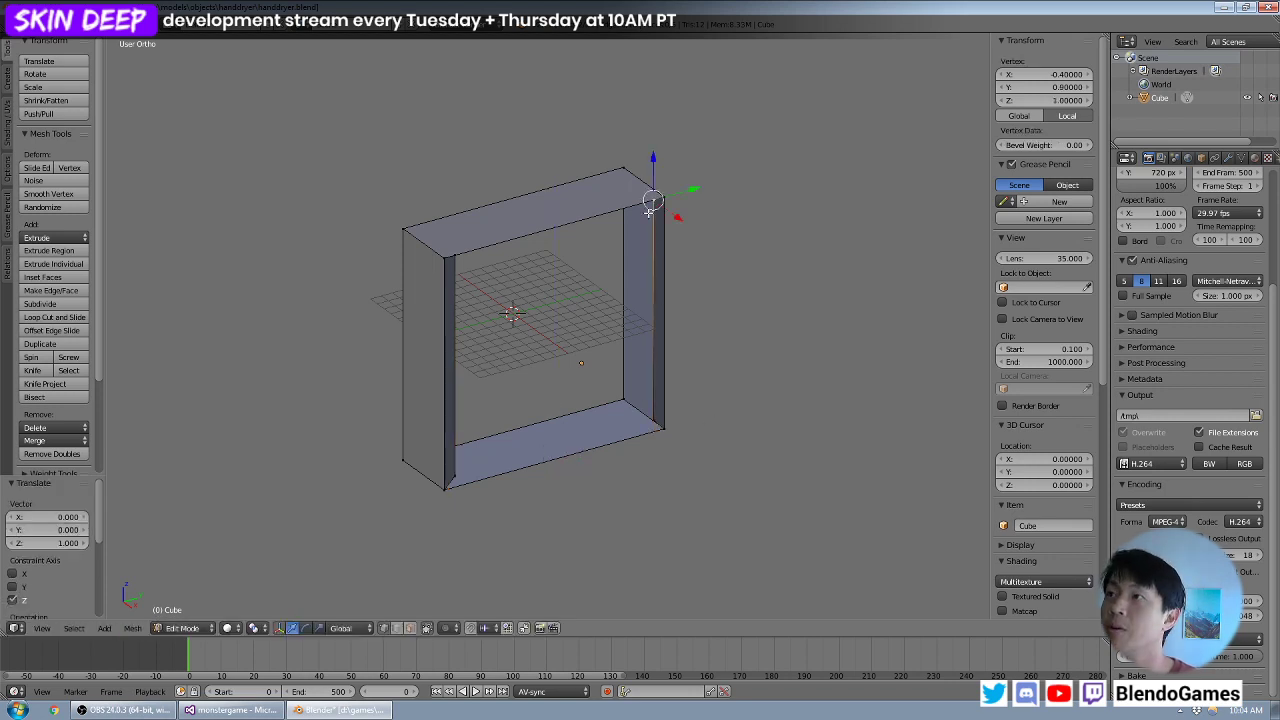
right_click(450, 248, "shift")
middle_click_drag(628, 200, 627, 224)
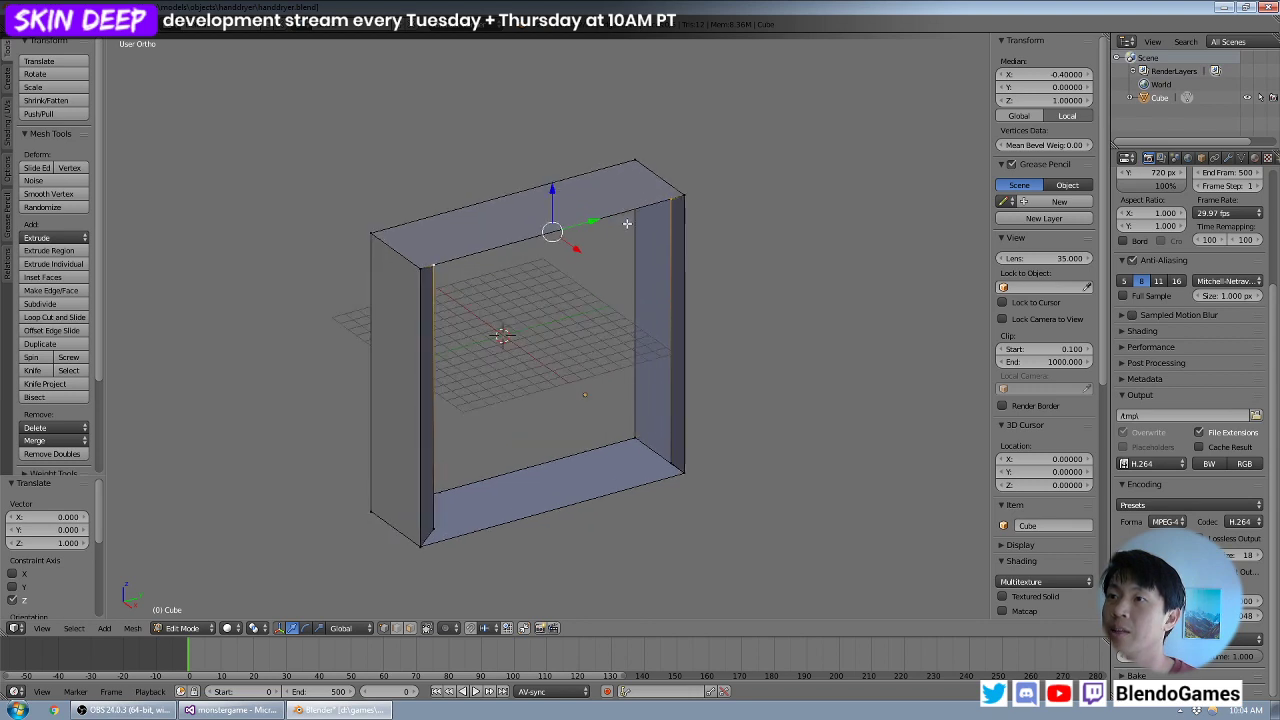
key("g")
key("z")
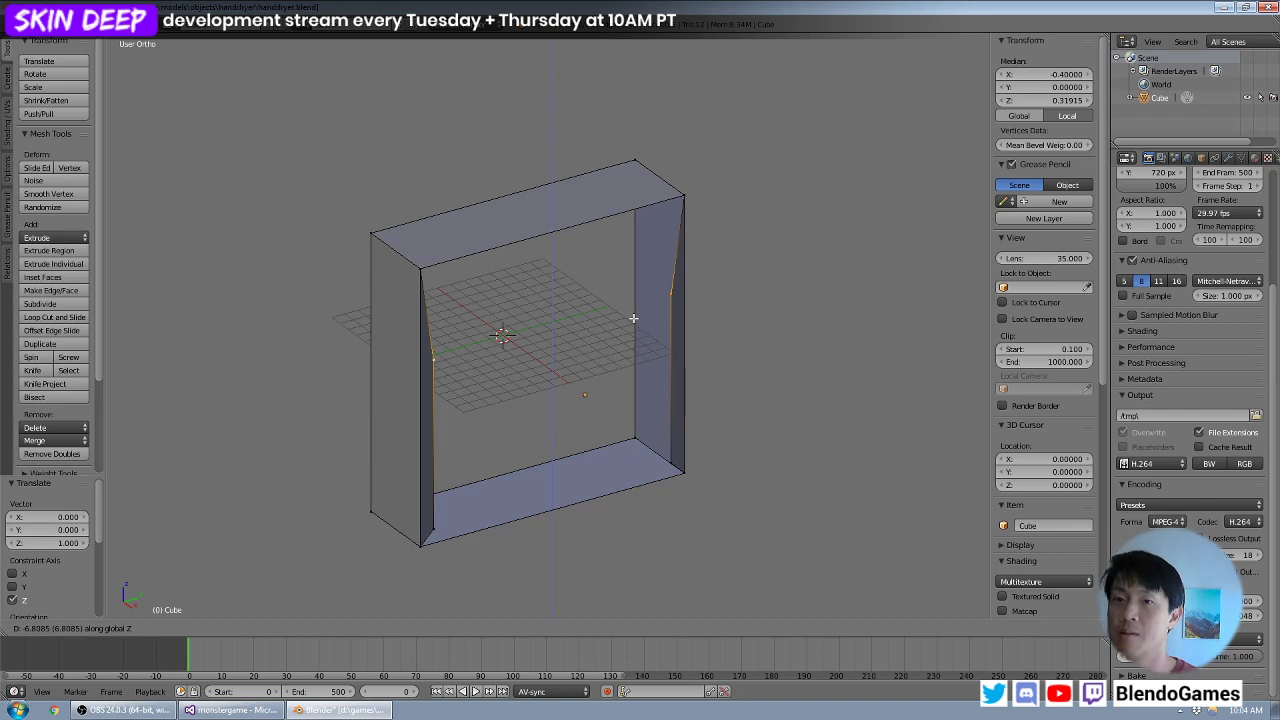
type("6")
key("minus")
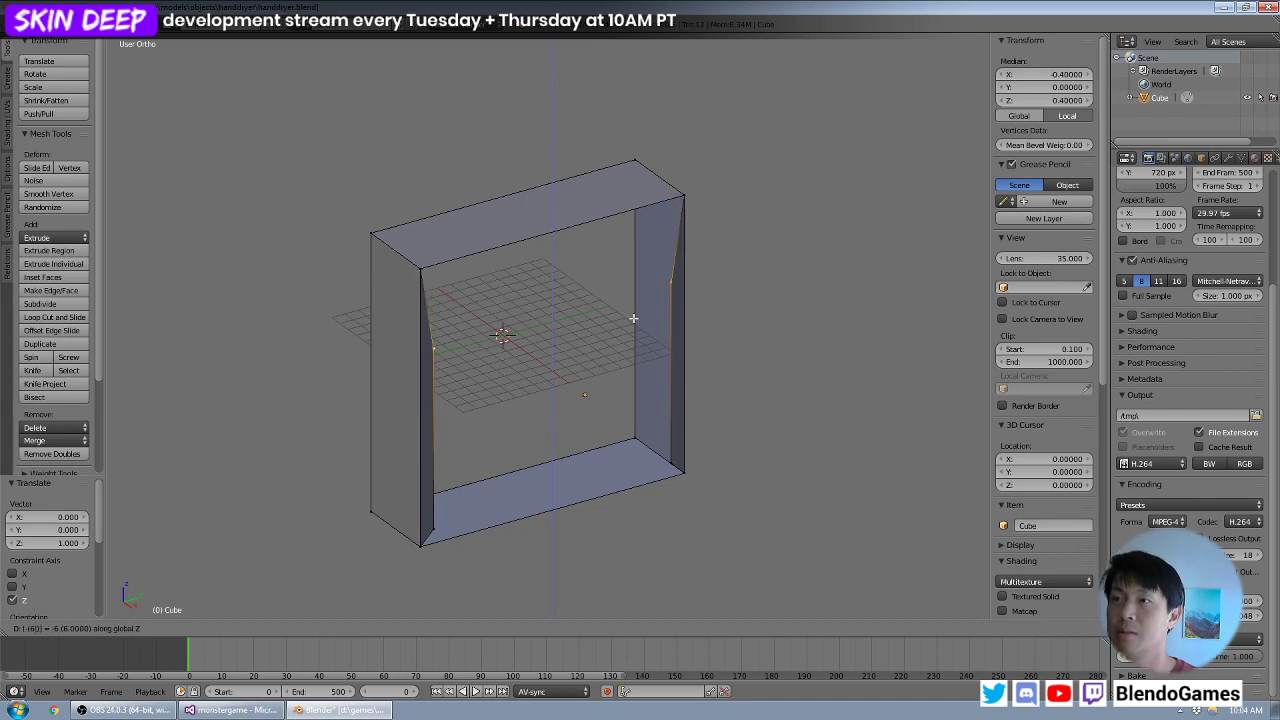
key("Return")
- Fill the front rim's upper and lower gaps with faces between the pairs of slanted edges
key("KP_1")
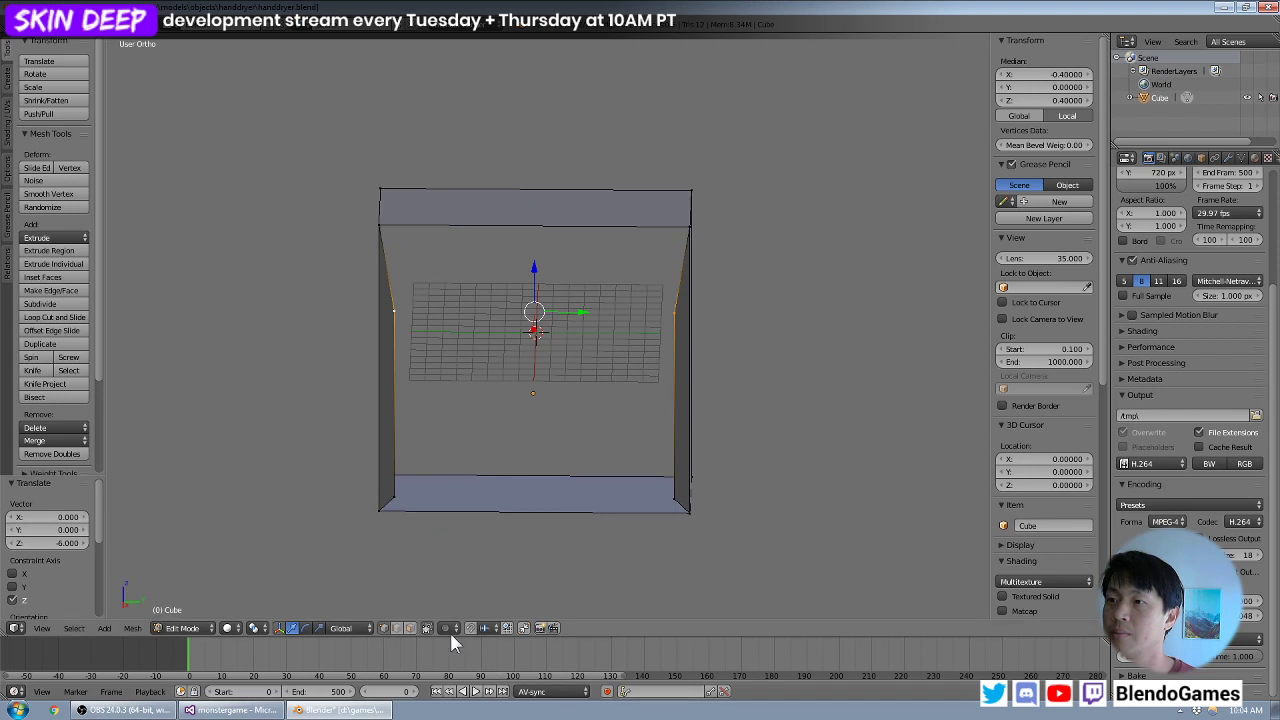
key("a")
right_click(390, 304)
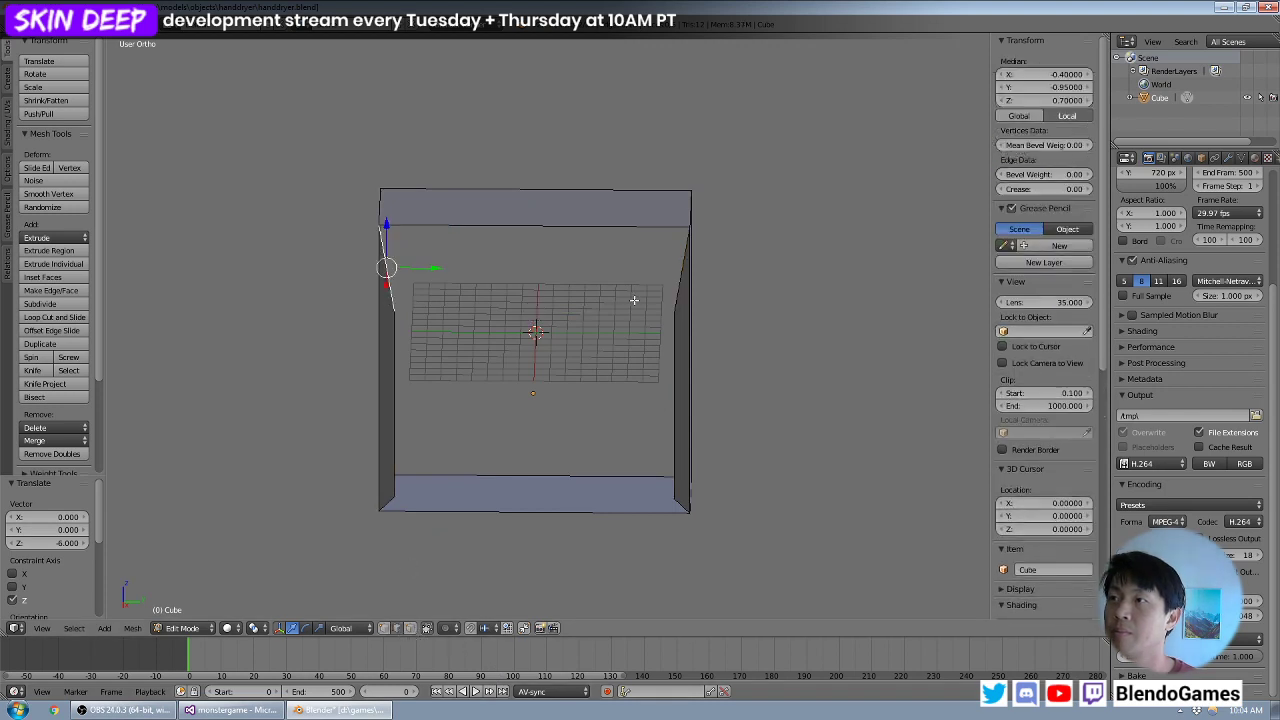
right_click(684, 290, "shift")
key("f")
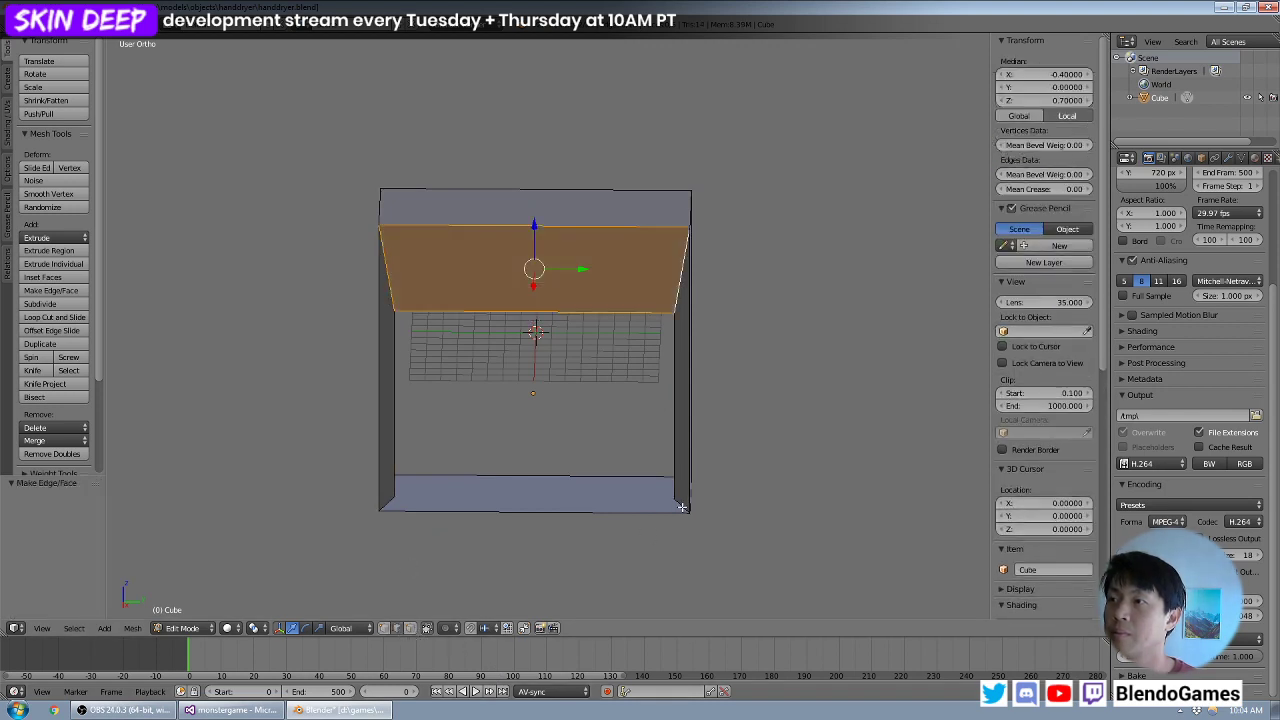
right_click(682, 507)
right_click(393, 501, "shift")
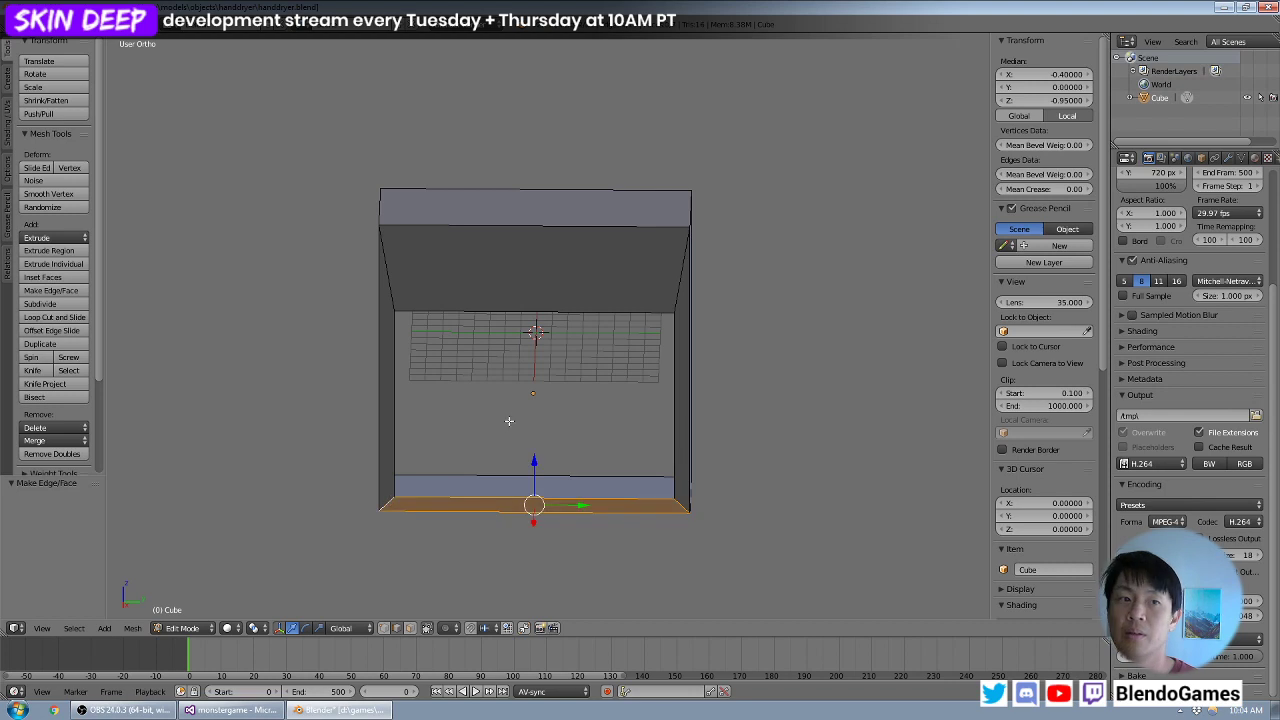
- Select the edge loop around the front opening and extrude it -4 along X into the body
middle_click_drag(508, 423, 560, 374)
right_click(574, 319)
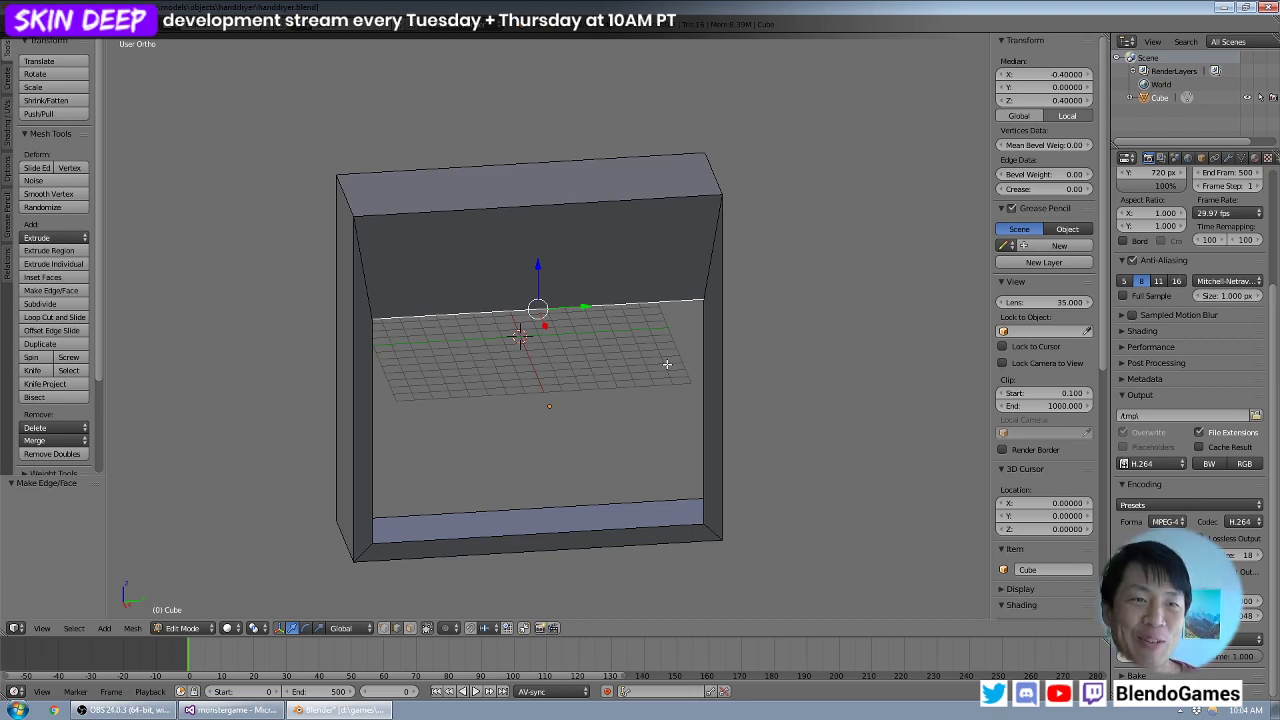
middle_click_drag(751, 386, 771, 394)
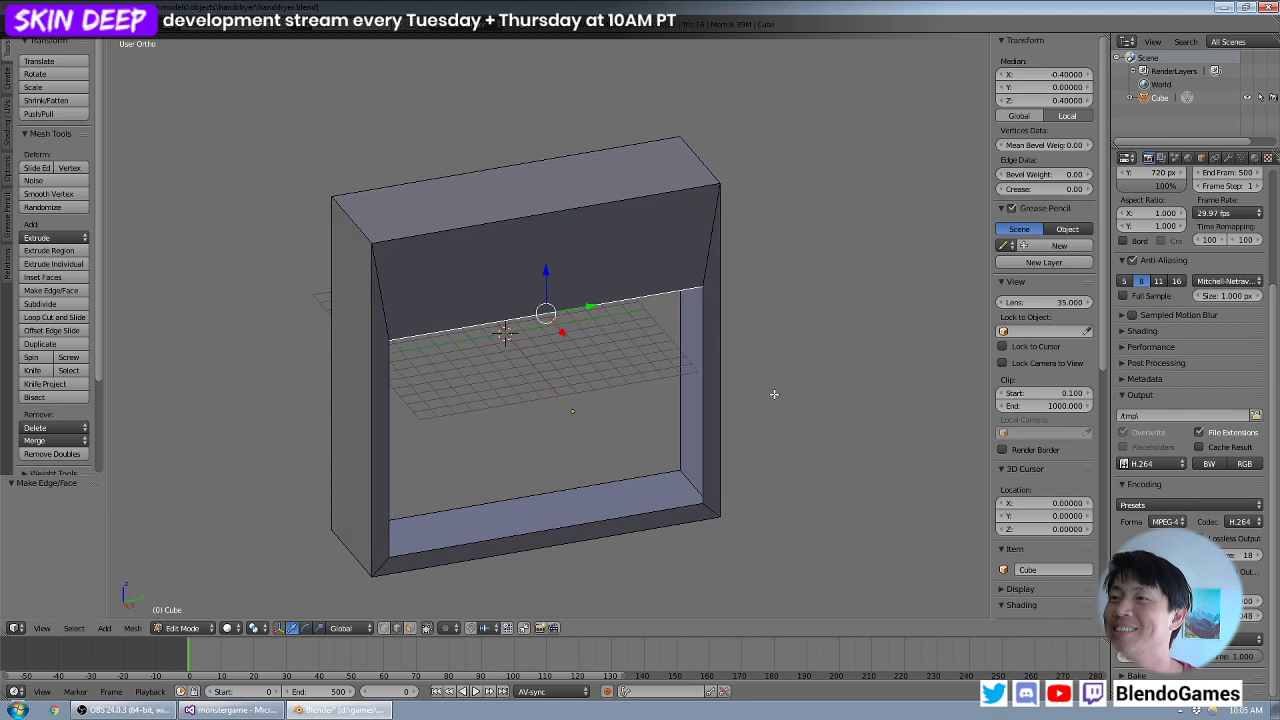
right_click(693, 410)
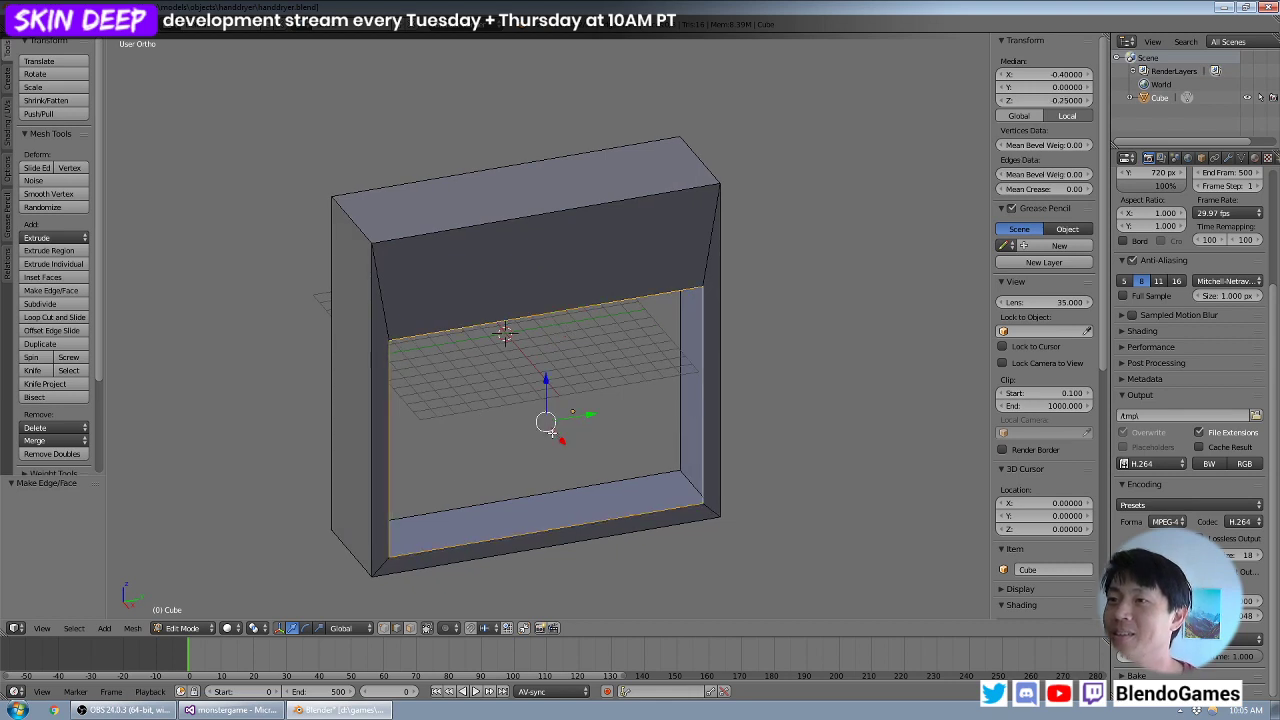
middle_click_drag(550, 432, 632, 431)
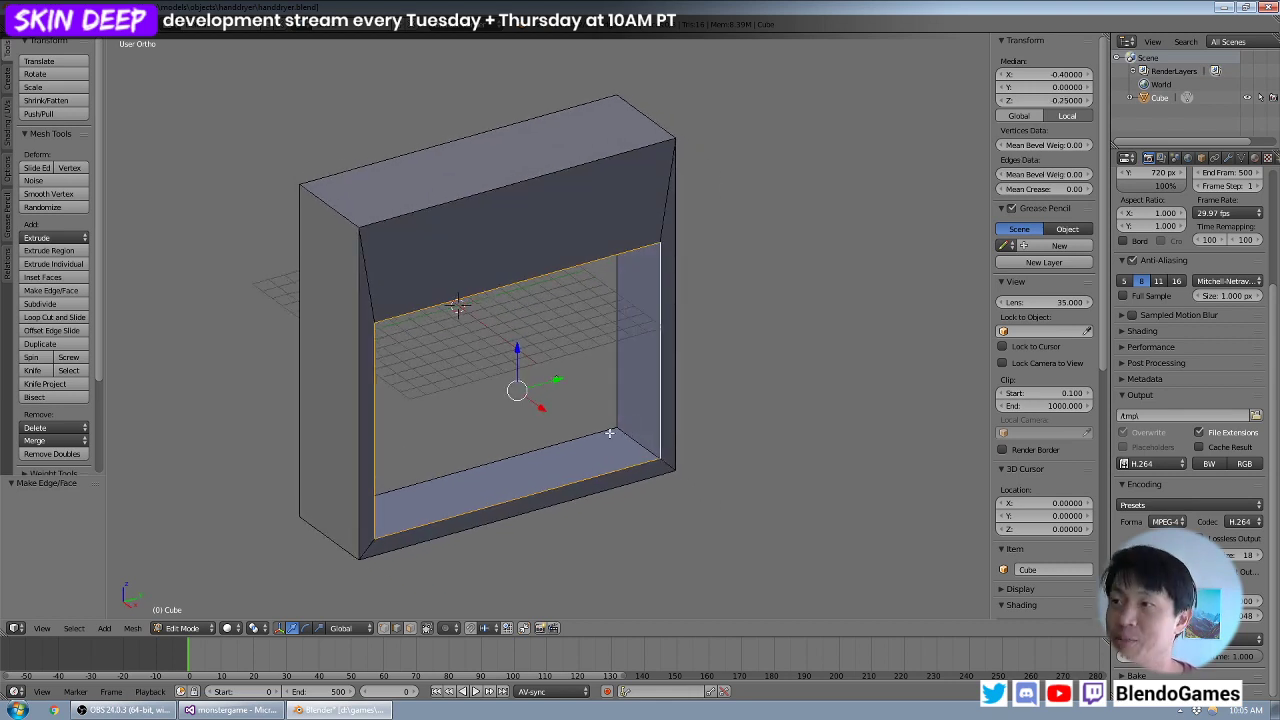
key("g")
key("x")
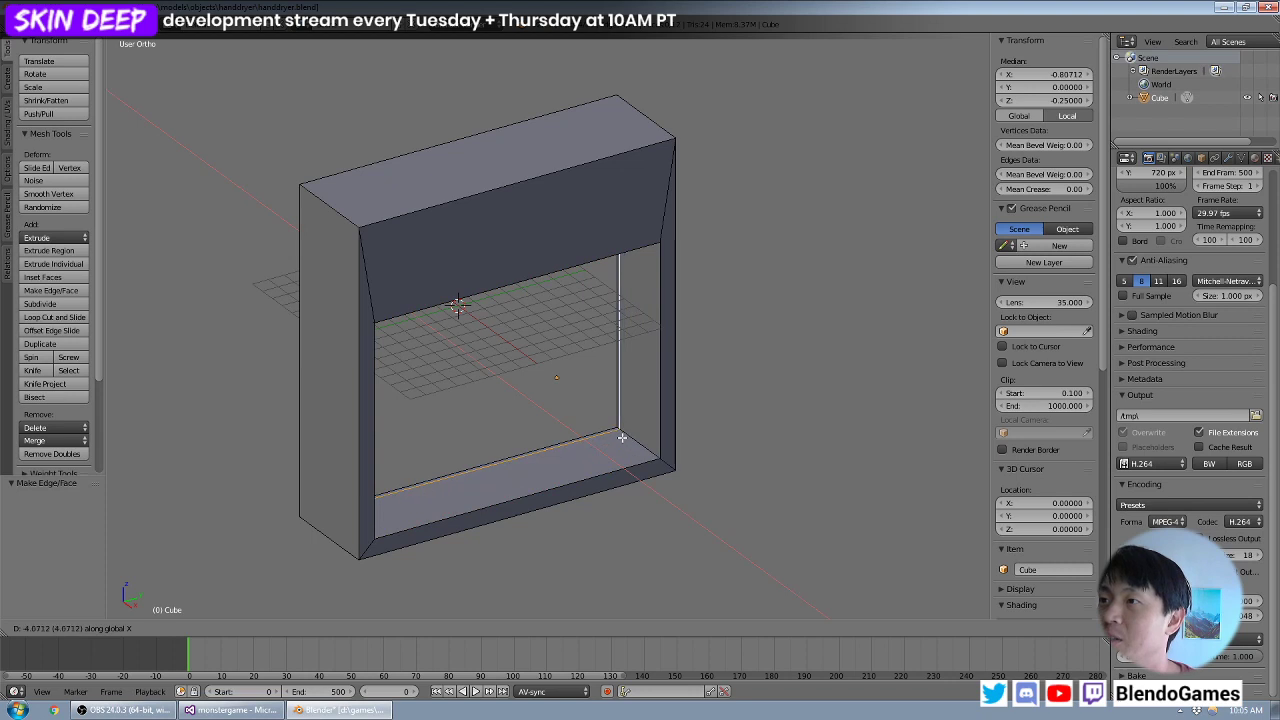
key("4")
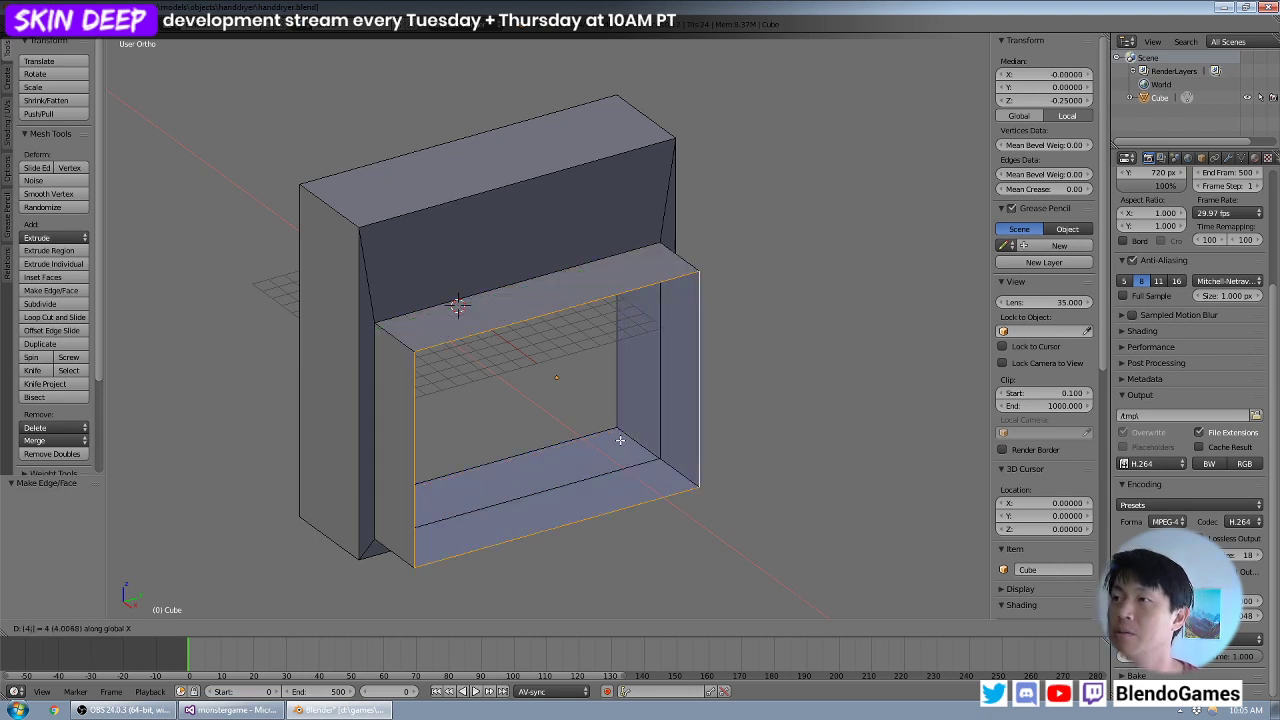
key("minus")
key("Return")
- Close the back of the recess with a face, return to Object Mode and inspect the body
middle_click_drag(577, 428, 531, 374)
key("f")
key("Tab")
key("a")
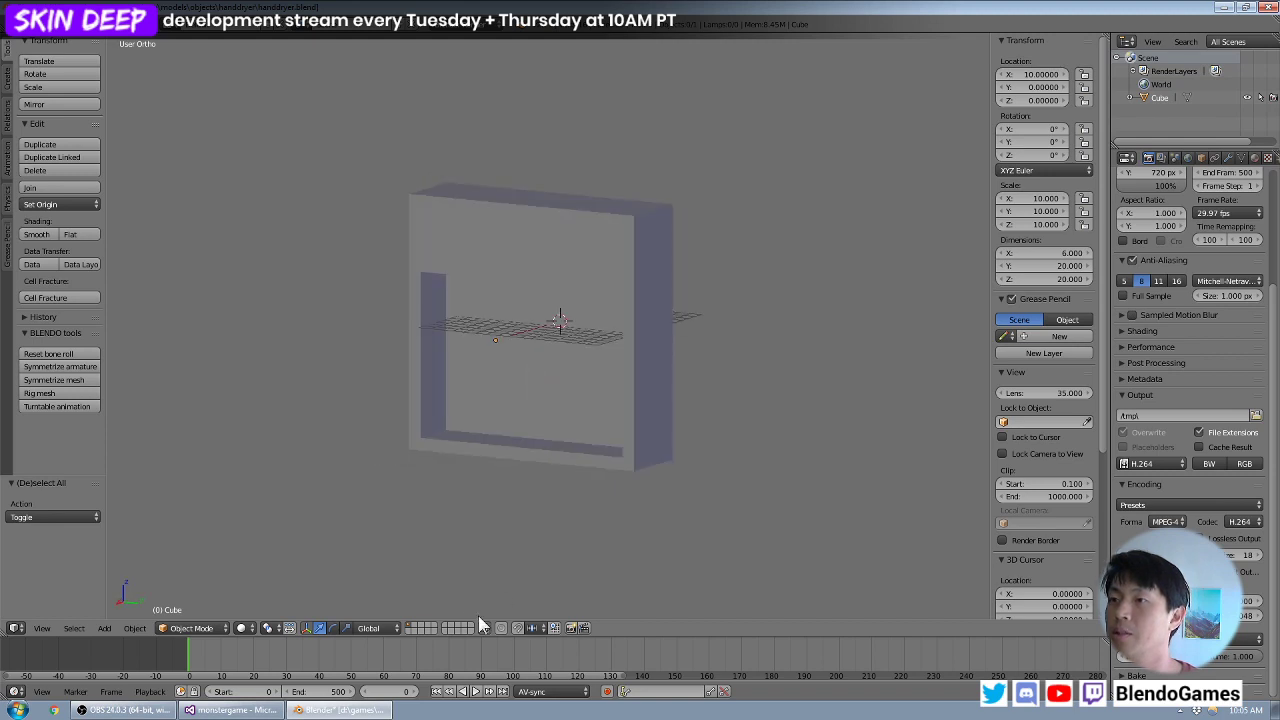
middle_click_drag(537, 463, 641, 418)
- Undo the recess modelling back to the solid block and re-enter Edit Mode
key("ctrl+z")
key("ctrl+z")
key("Tab")
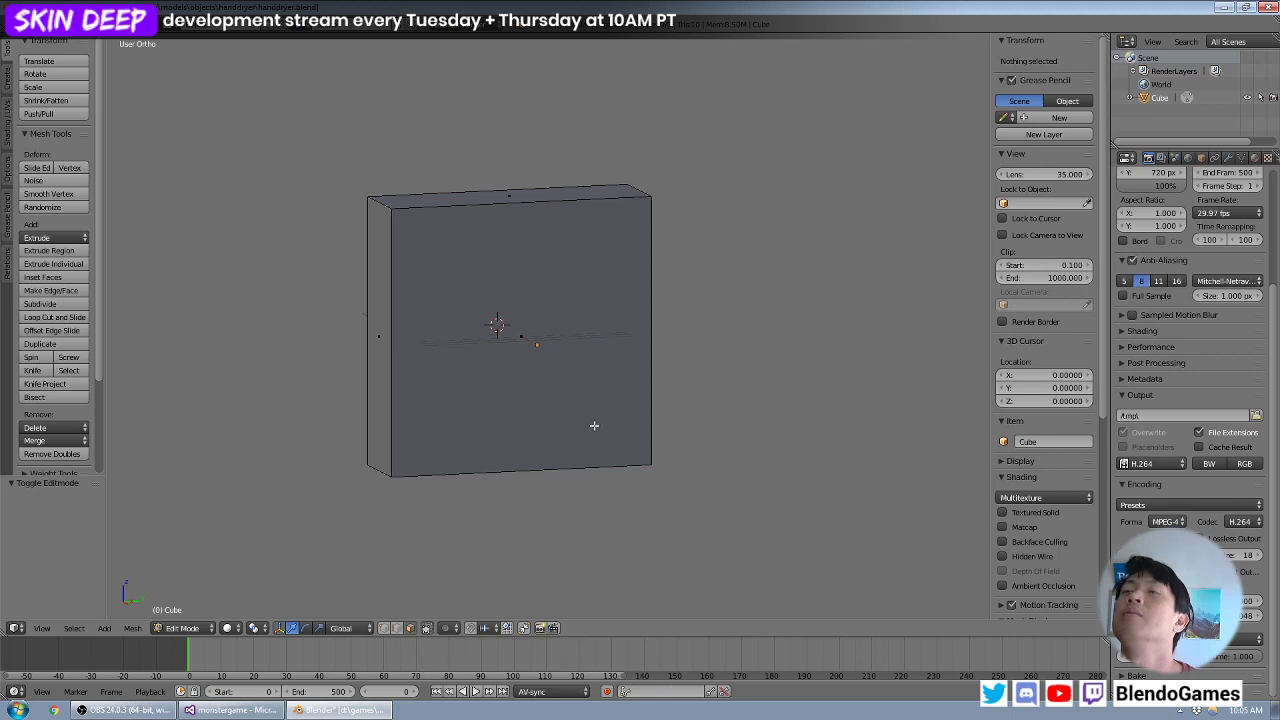
- Examine the solid block and its front face from several angles, in both Object Mode and Edit Mode
right_click(571, 383)
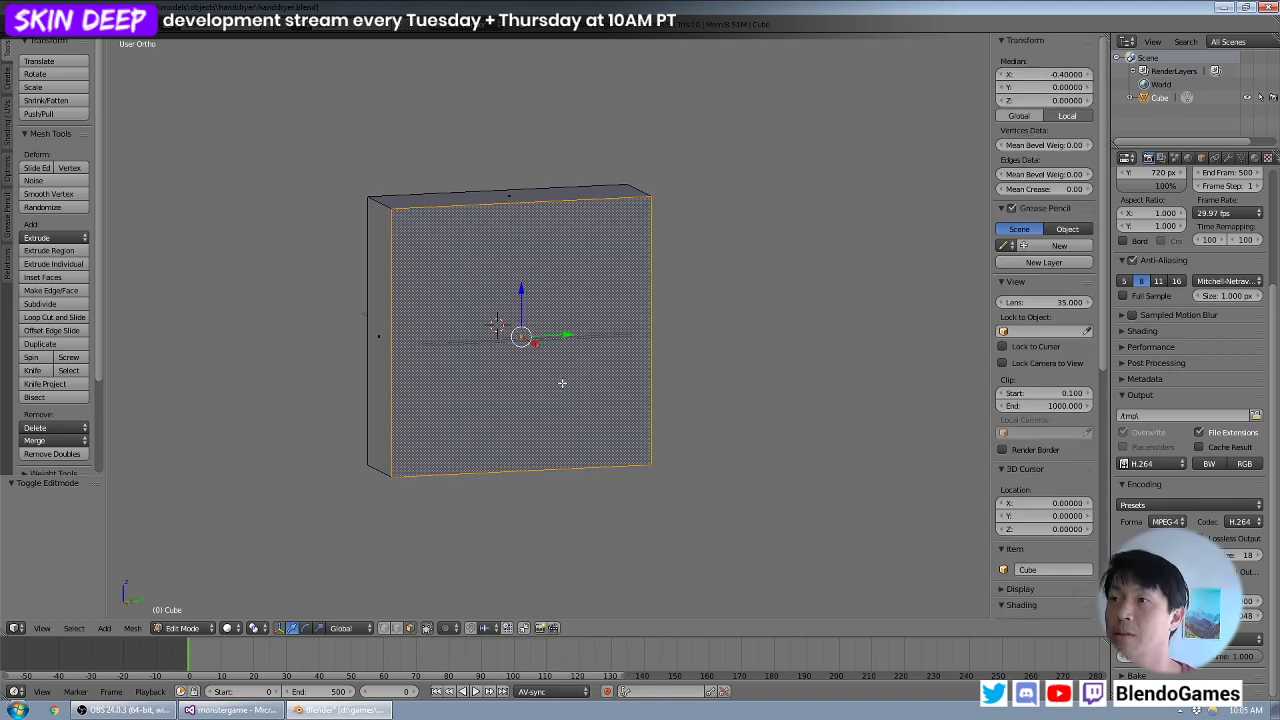
scroll(583, 397, "down", 1)
middle_click_drag(563, 383, 490, 324)
key("Tab")
key("a")
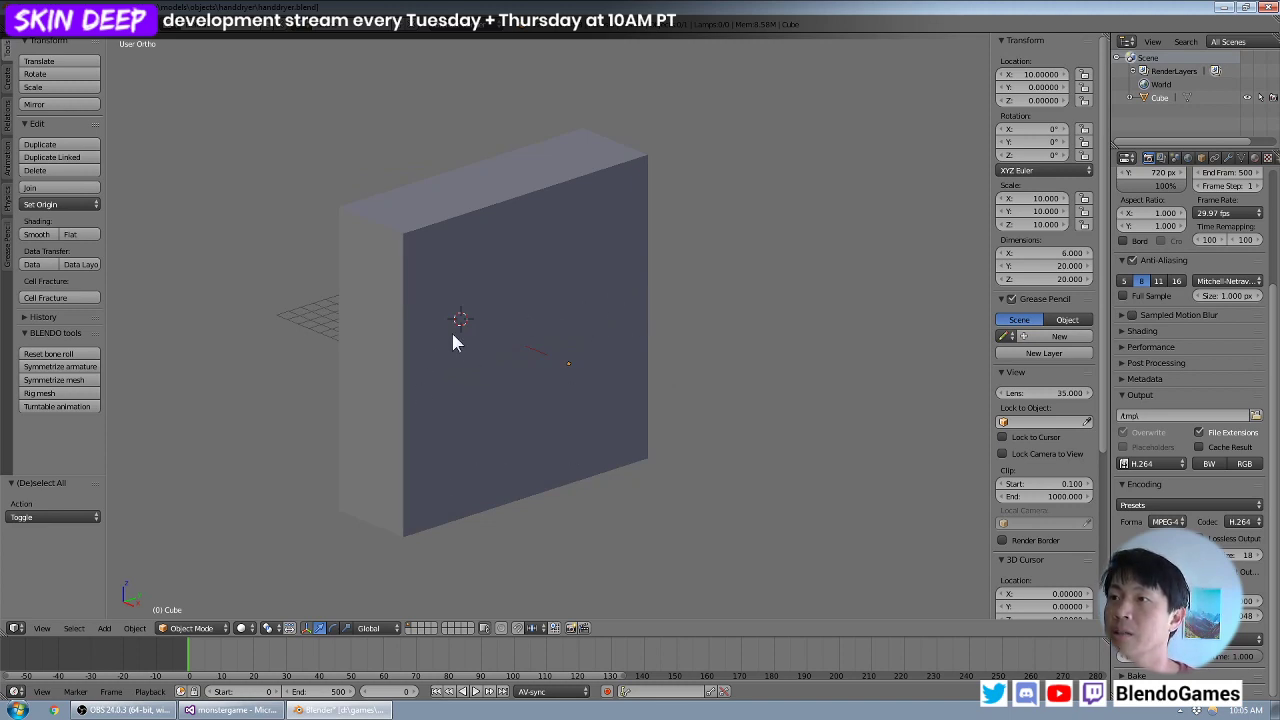
middle_click_drag(479, 451, 564, 448)
right_click(489, 435)
key("Tab")
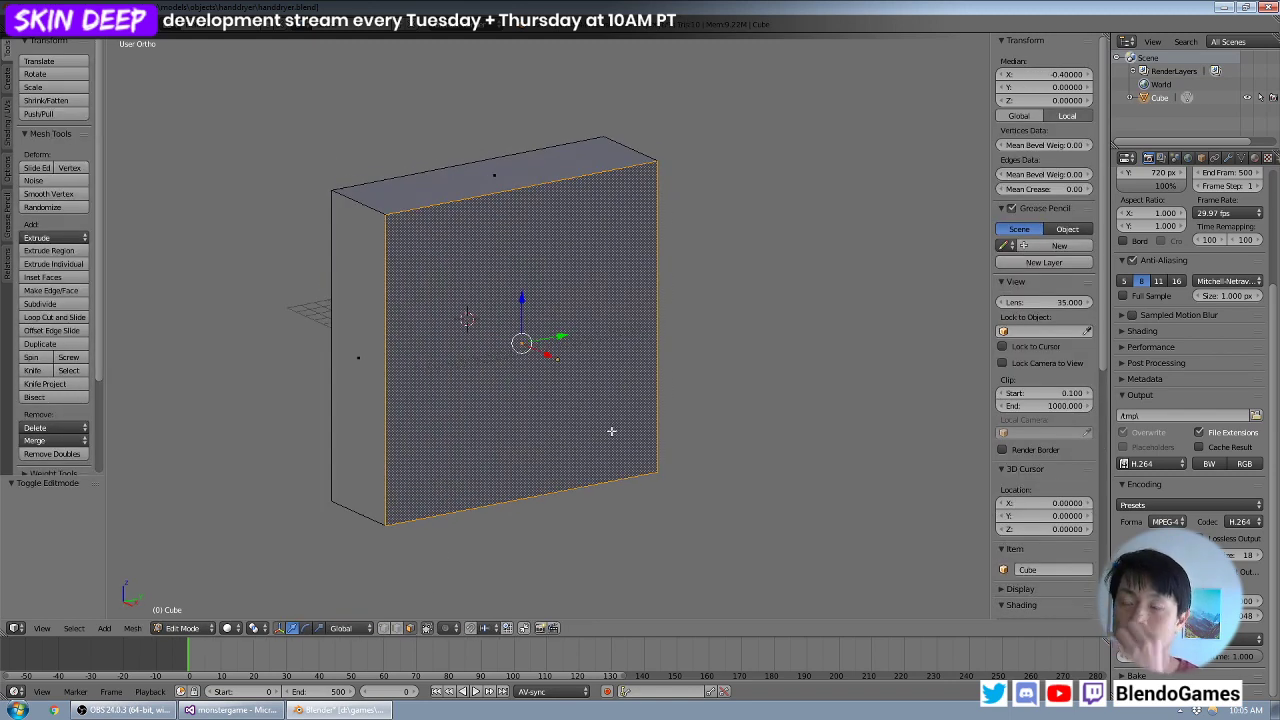
- Add a cylinder mesh as a separate object at the 3D cursor, working in top view
key("KP_7")
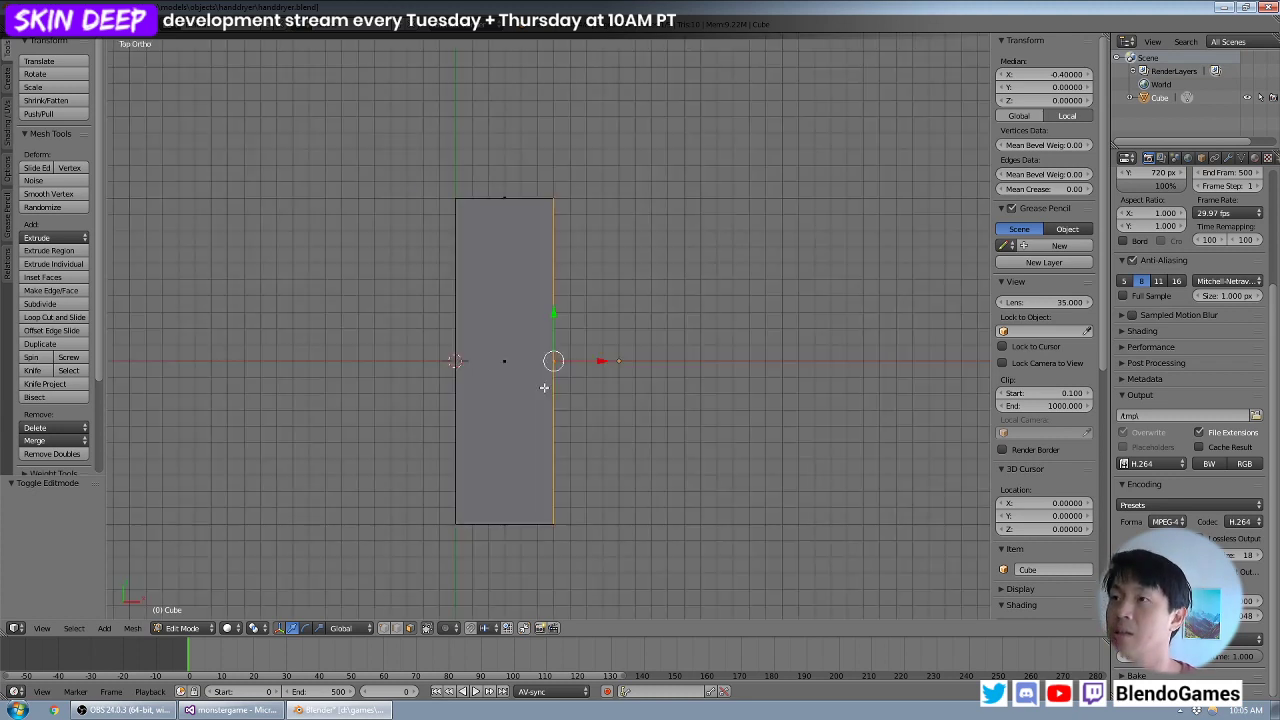
key("a")
key("shift+a")
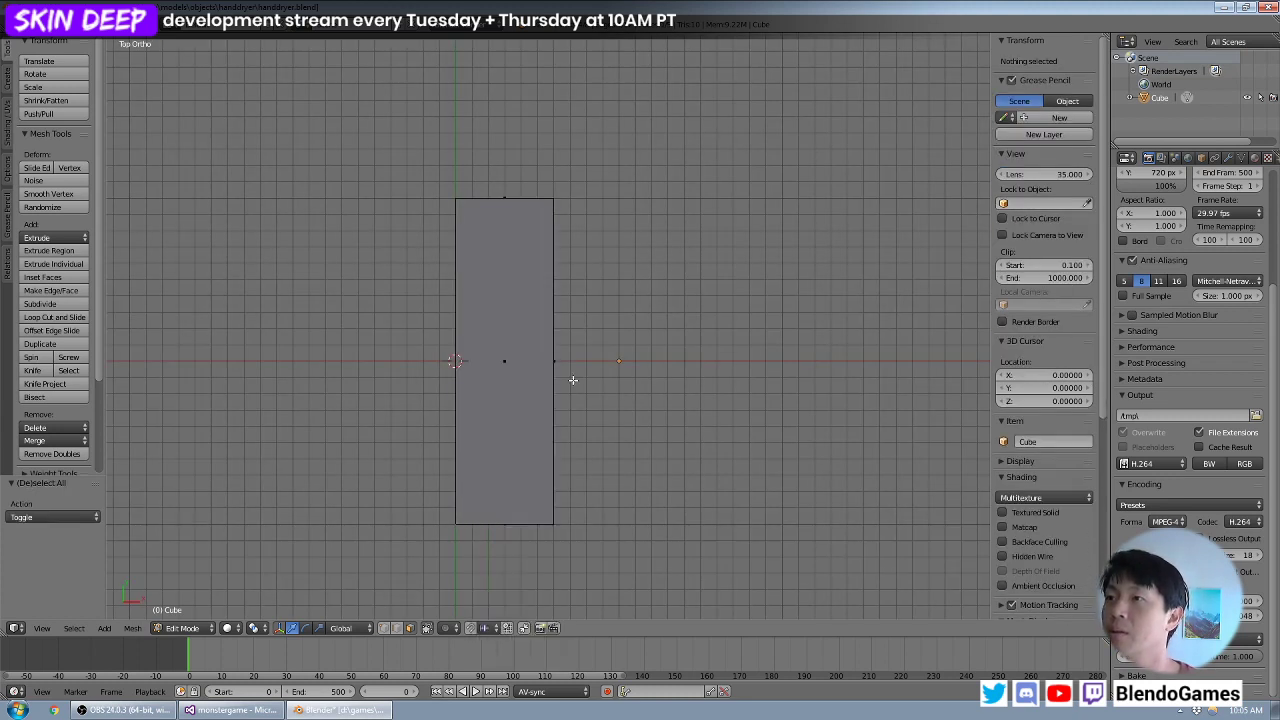
key("Tab")
key("a")
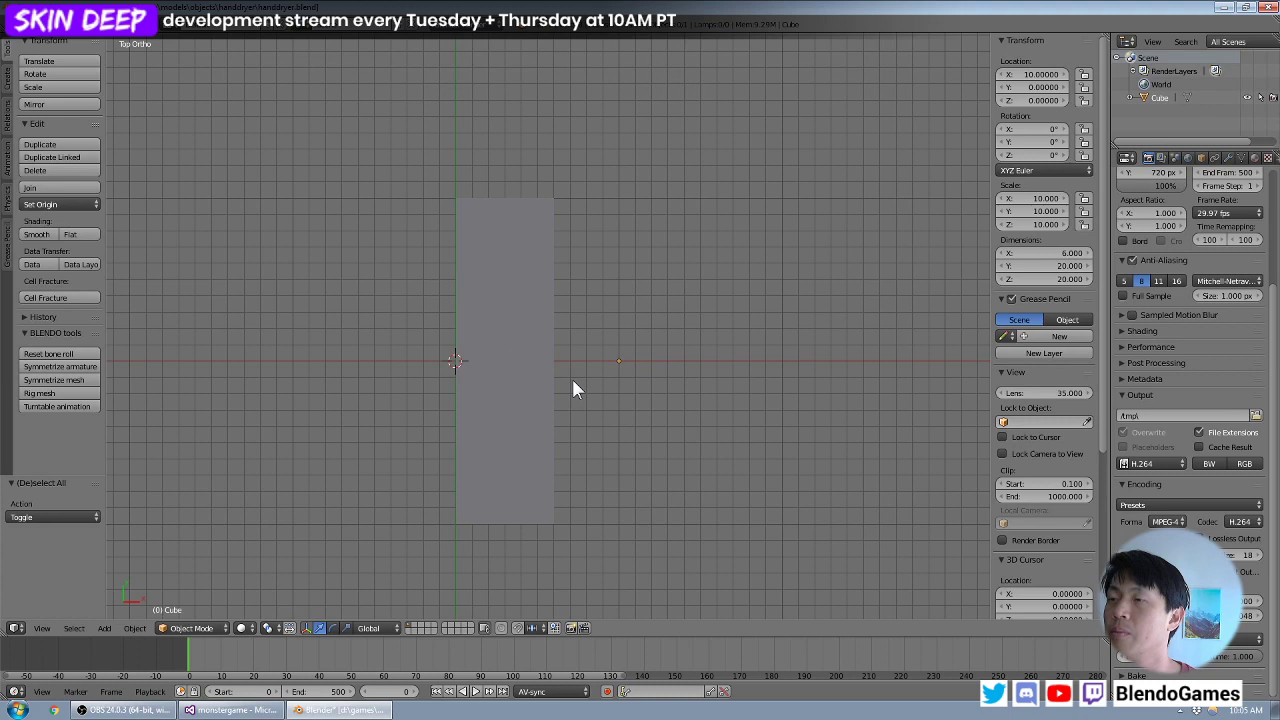
key("shift+a")
mouse_move(571, 379)
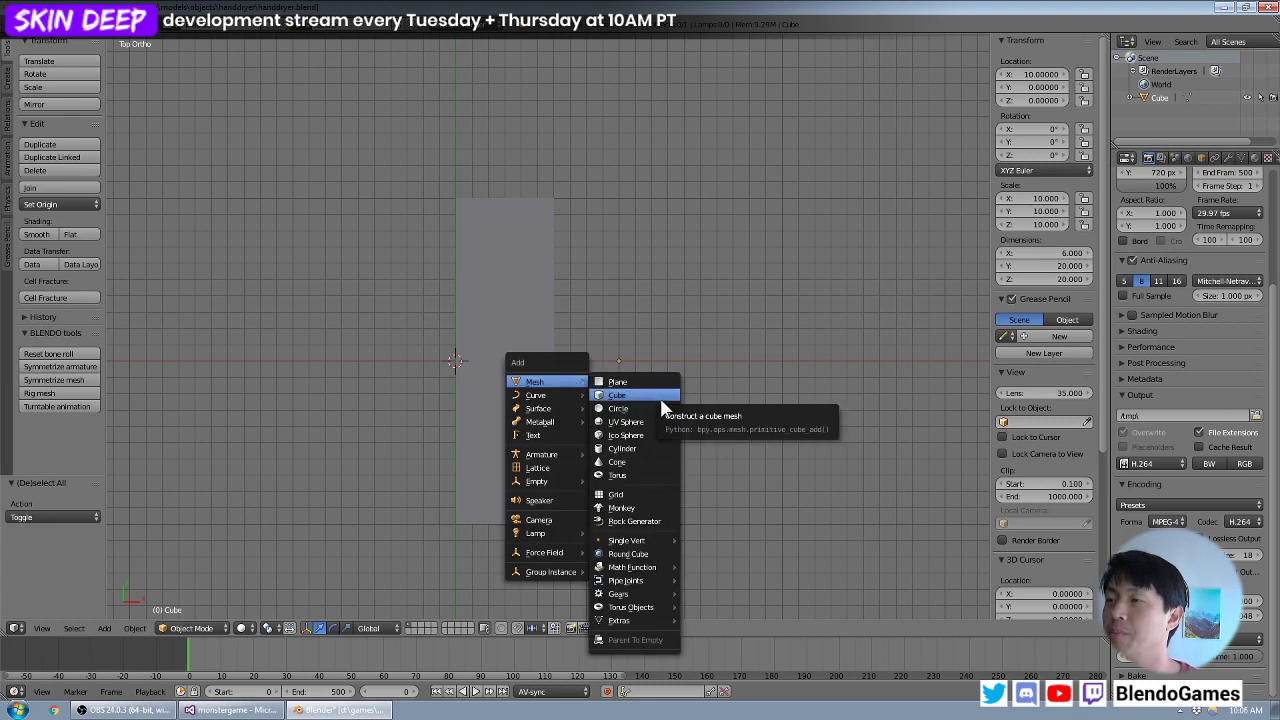
left_click(646, 449)
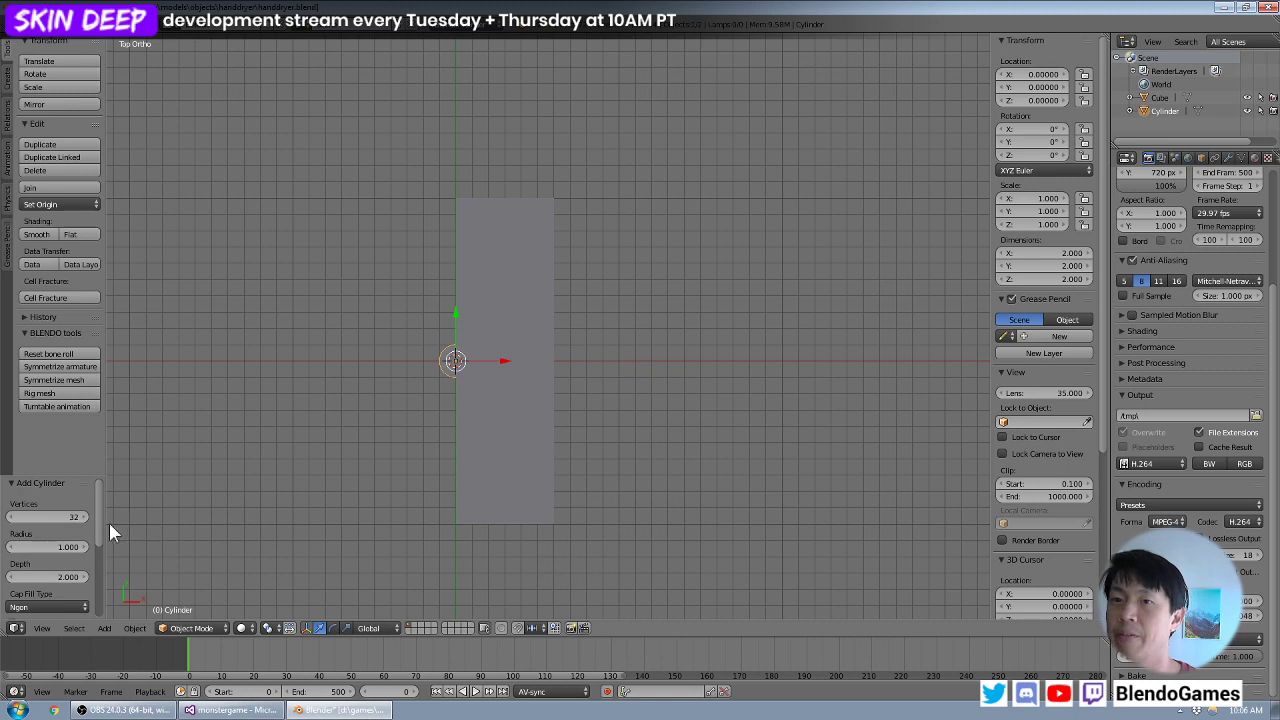
- Try the new cylinder with 8 vertices and with 16 vertices, checking its outline from the top
left_click(56, 517)
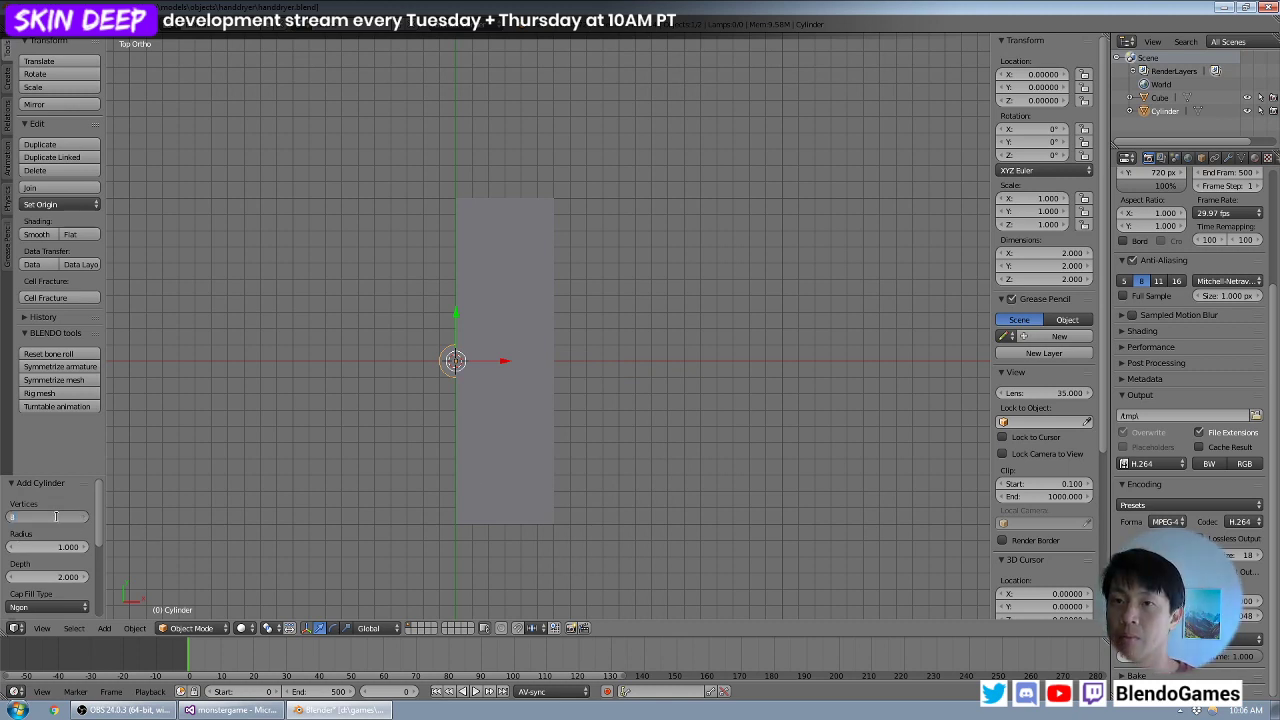
type("8")
key("Return")
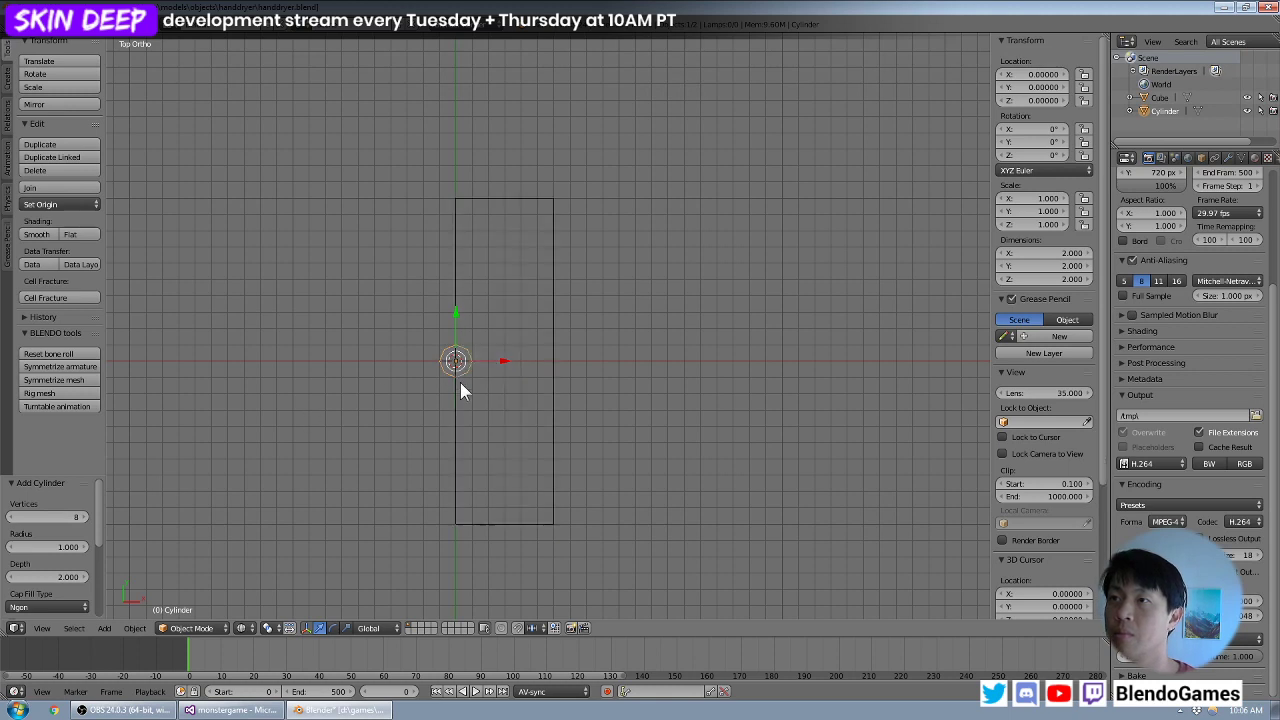
scroll(460, 390, "up", 1)
left_click(37, 517)
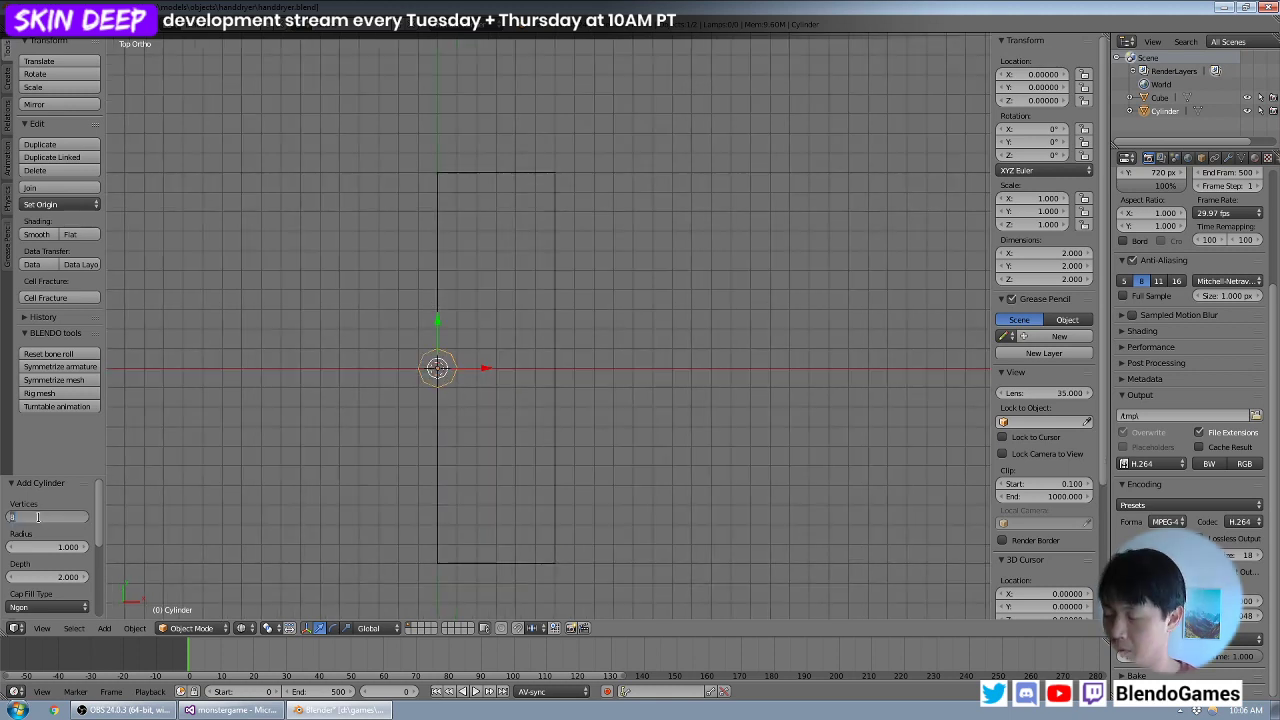
type("16")
key("Return")
scroll(438, 392, "up", 4)
middle_click_drag(441, 389, 589, 361, "shift")
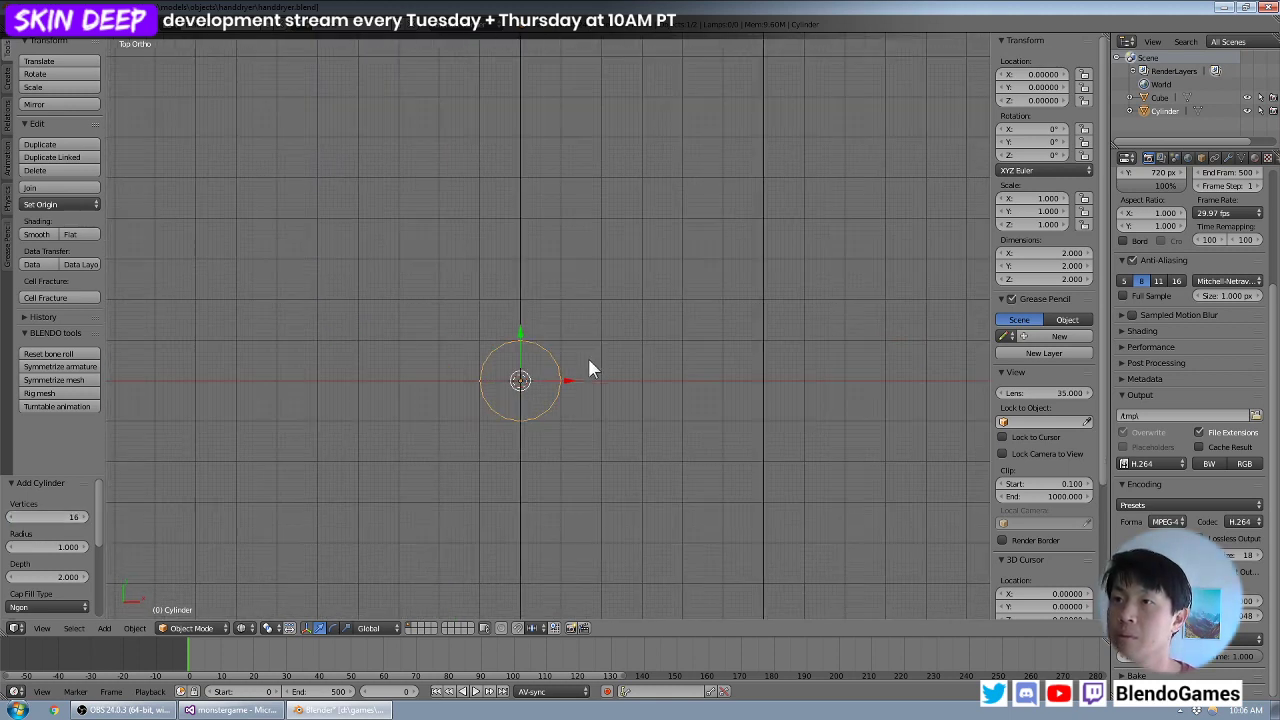
scroll(580, 370, "up", 3)
- Set the new cylinder's vertex count to 12 and compare its outline with the block
left_click(37, 517)
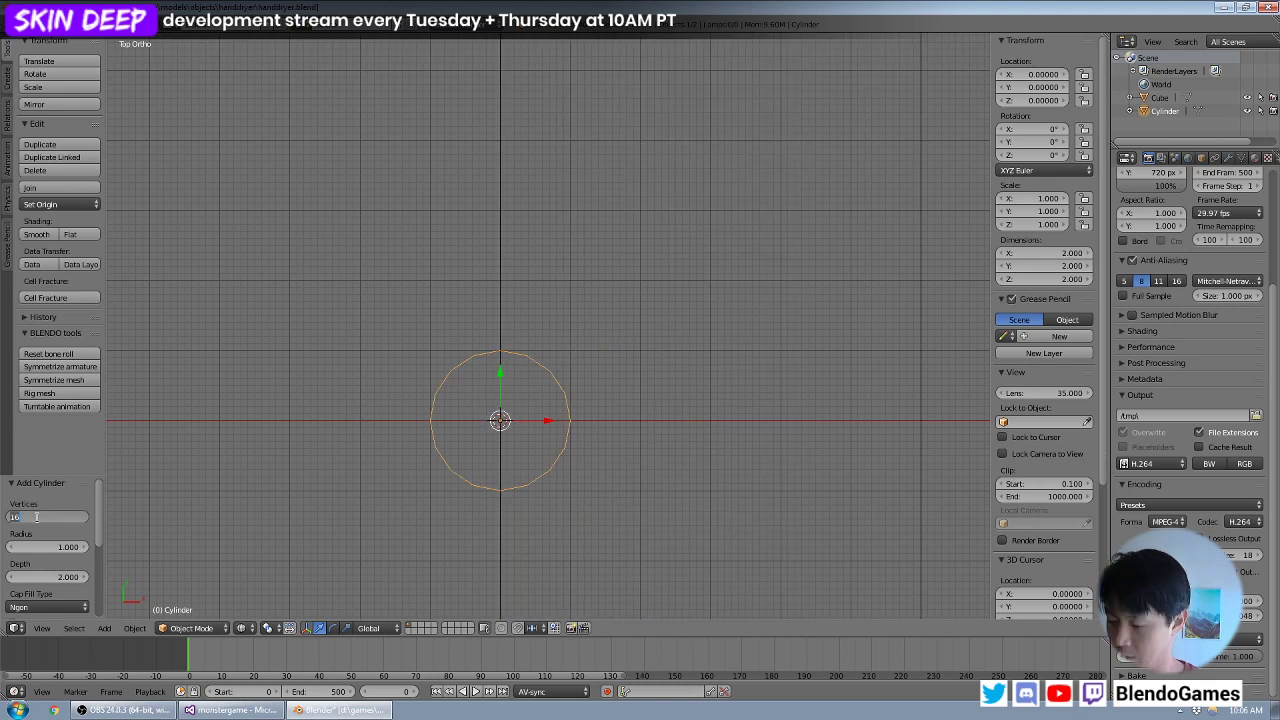
type("12")
key("Return")
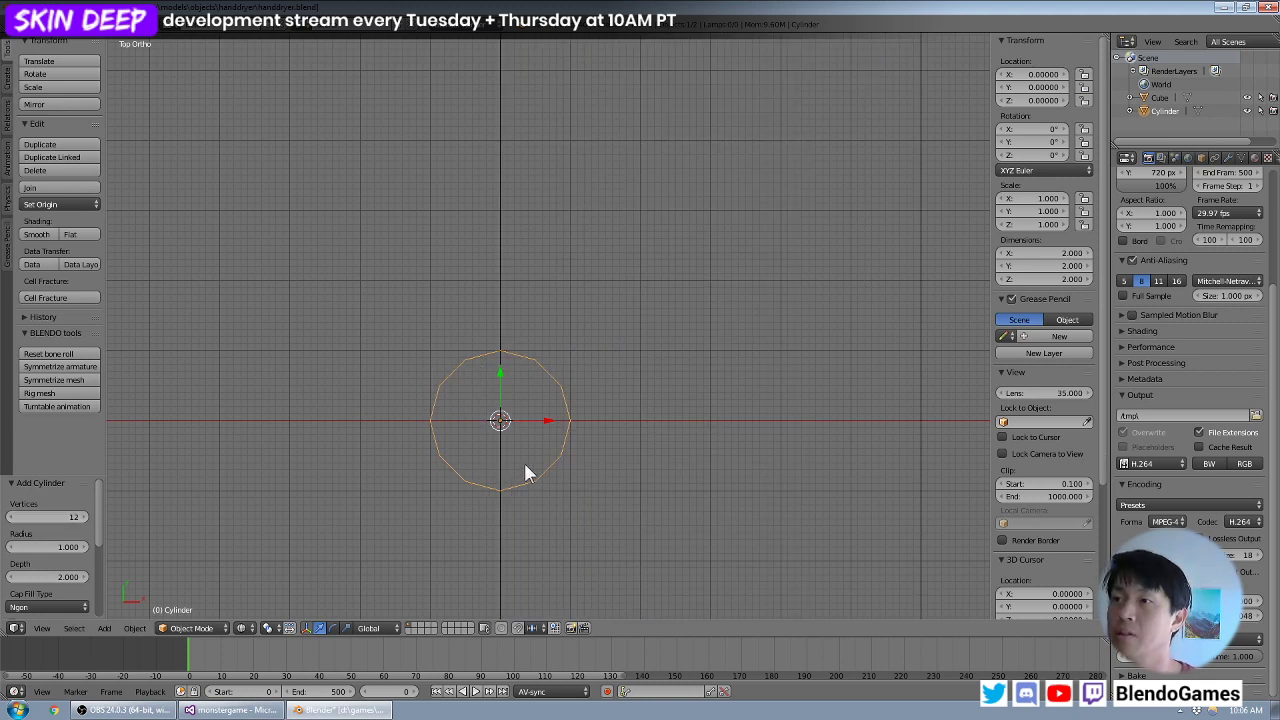
scroll(523, 460, "down", 7)
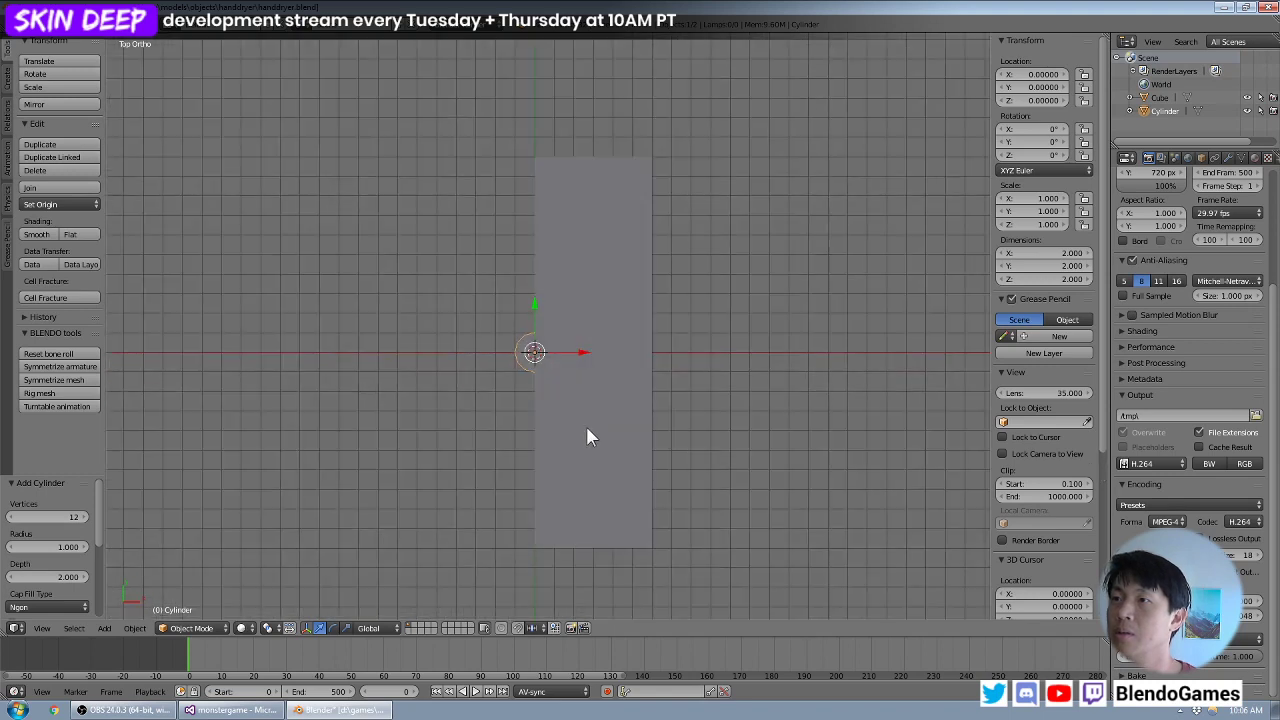
- Try a 90° Y rotation on the new cylinder, resetting Y to 0°
middle_click_drag(589, 434, 592, 373)
scroll(29, 558, "down", 5)
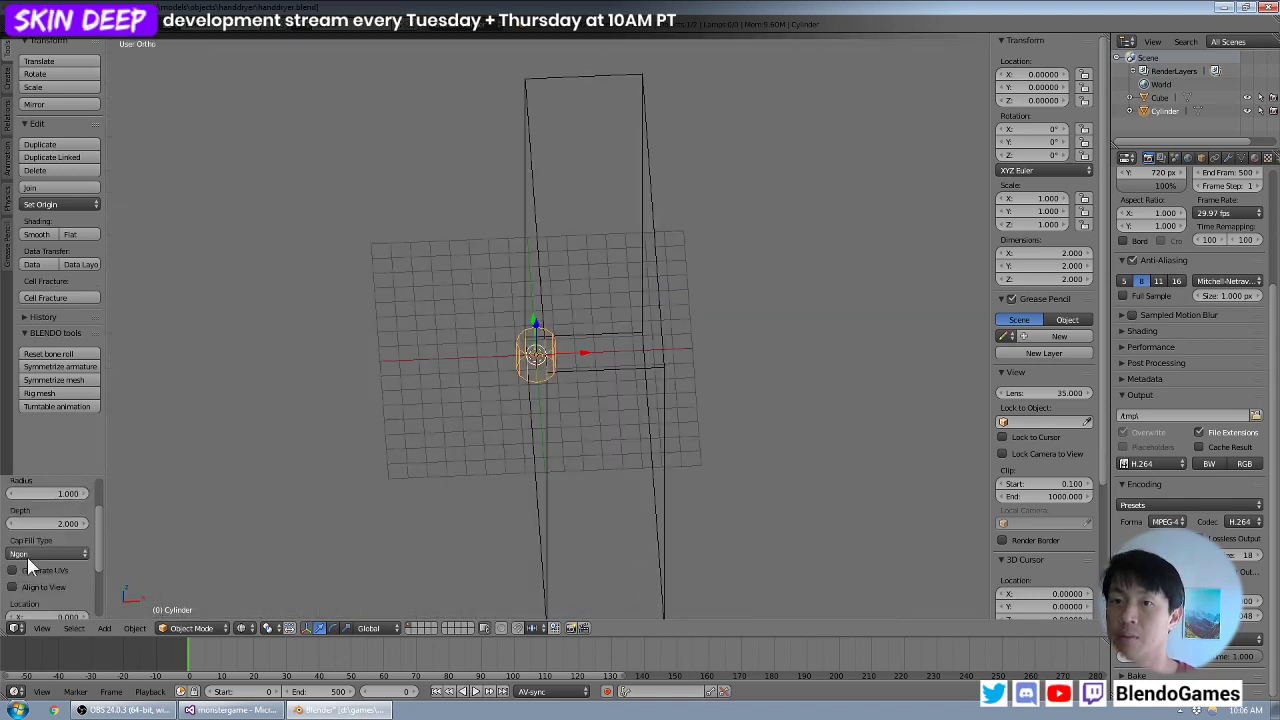
left_click(50, 593)
type("90")
key("Return")
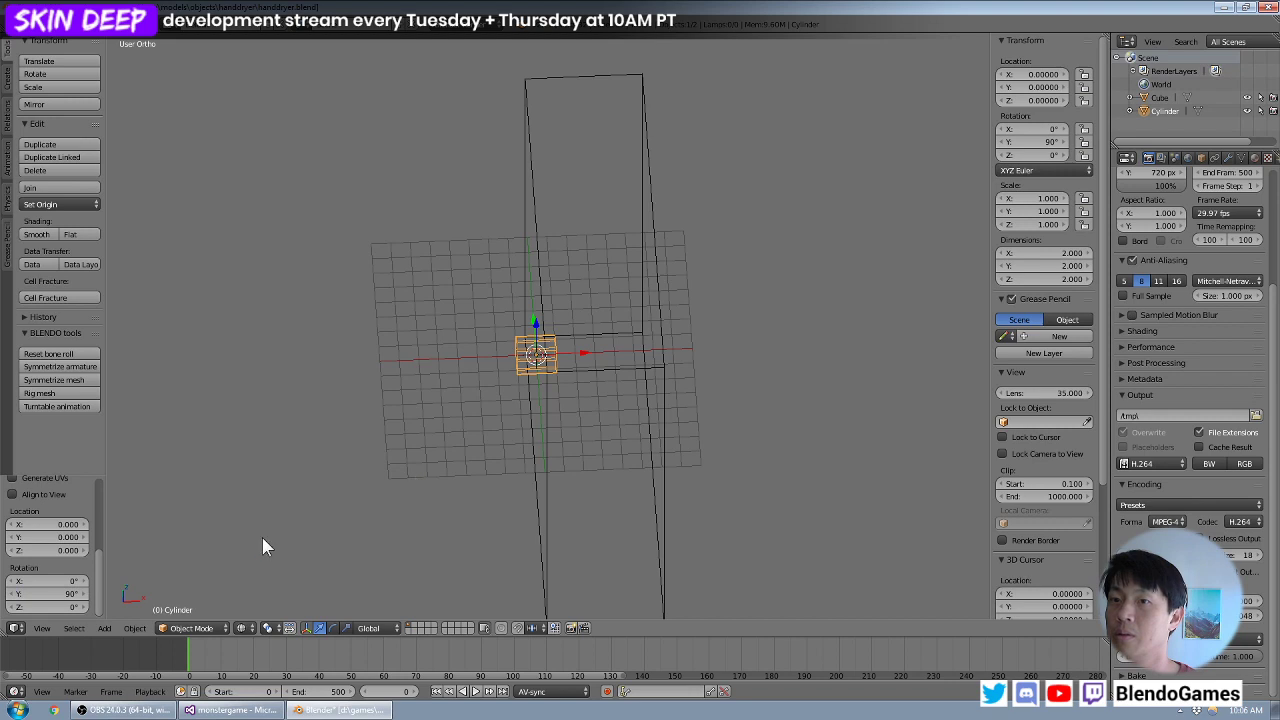
left_click(60, 594)
type("0")
key("Return")
- Set the cylinder's X rotation to 90° and check its orientation against the block in front view
left_click(62, 580)
type("90")
key("Return")
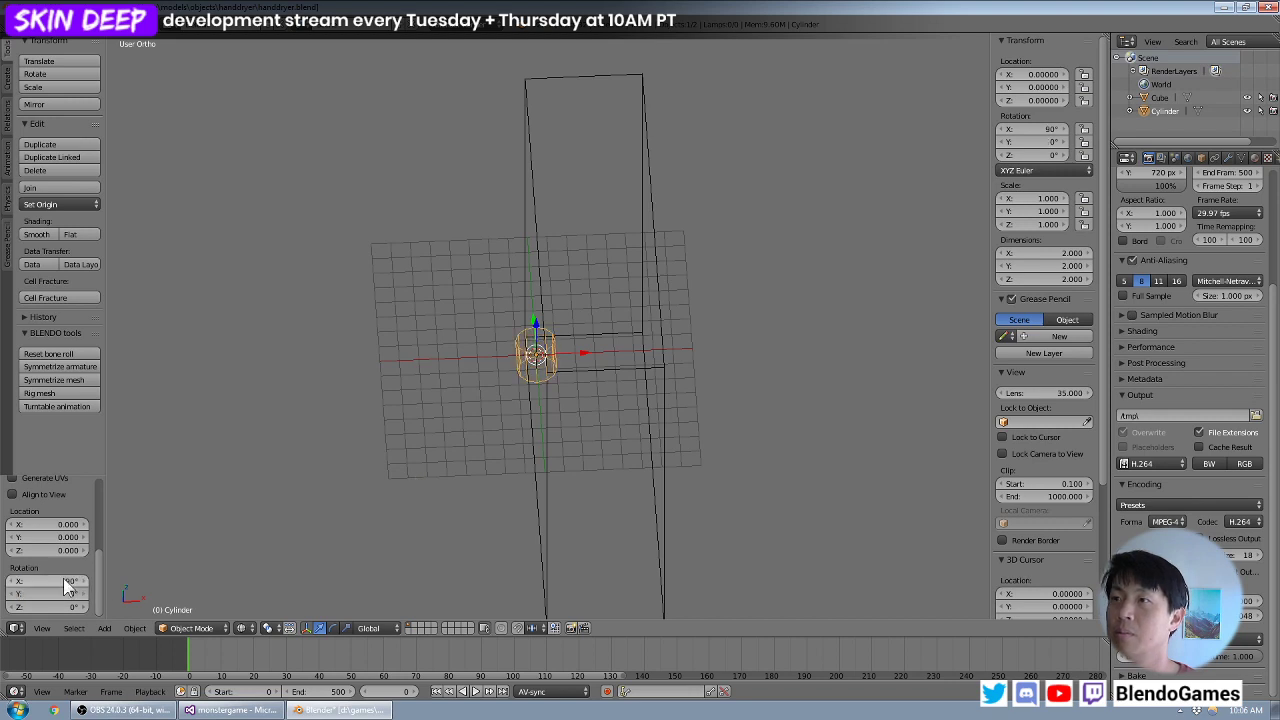
middle_click_drag(500, 470, 460, 412)
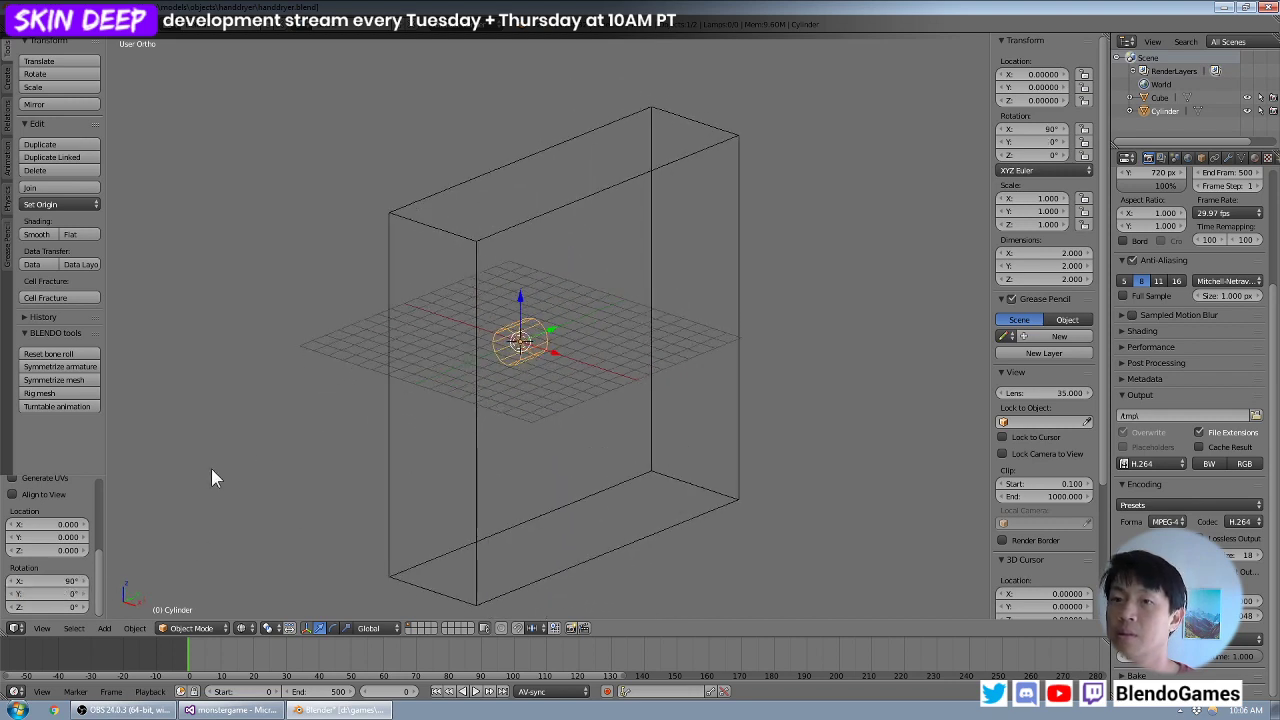
key("KP_1")
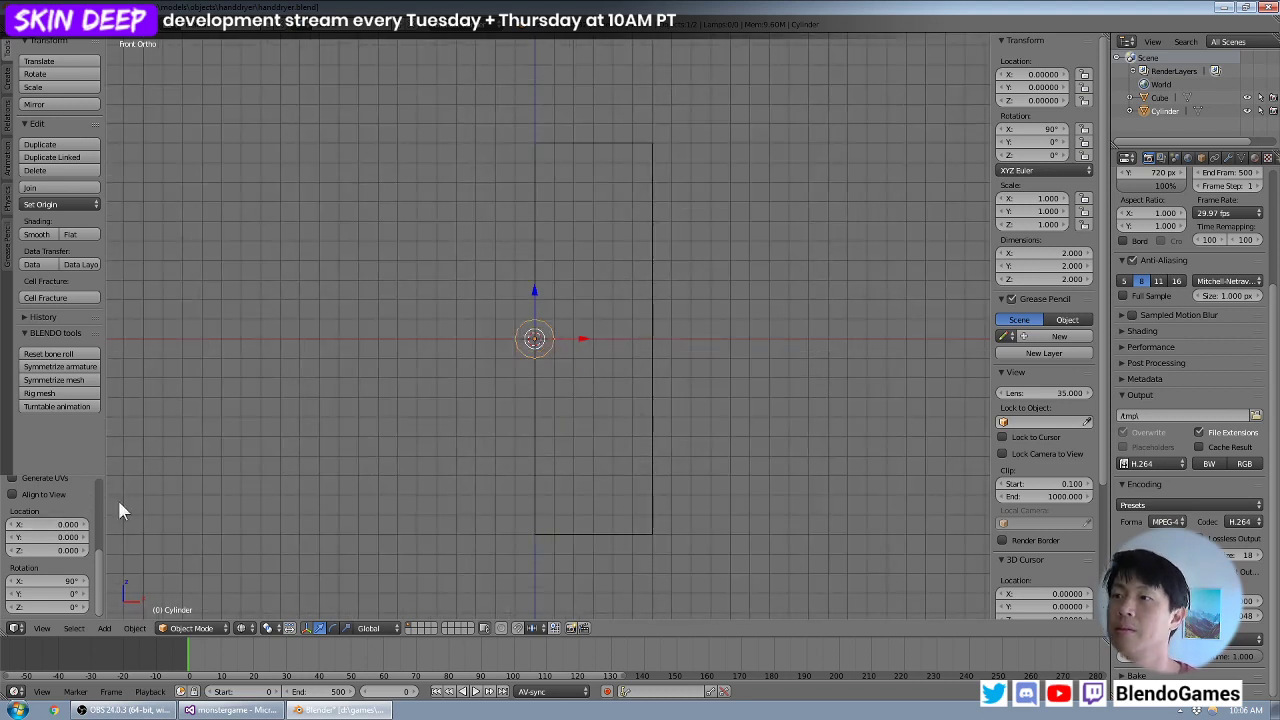
scroll(531, 362, "down", 3)
middle_click_drag(647, 340, 637, 344)
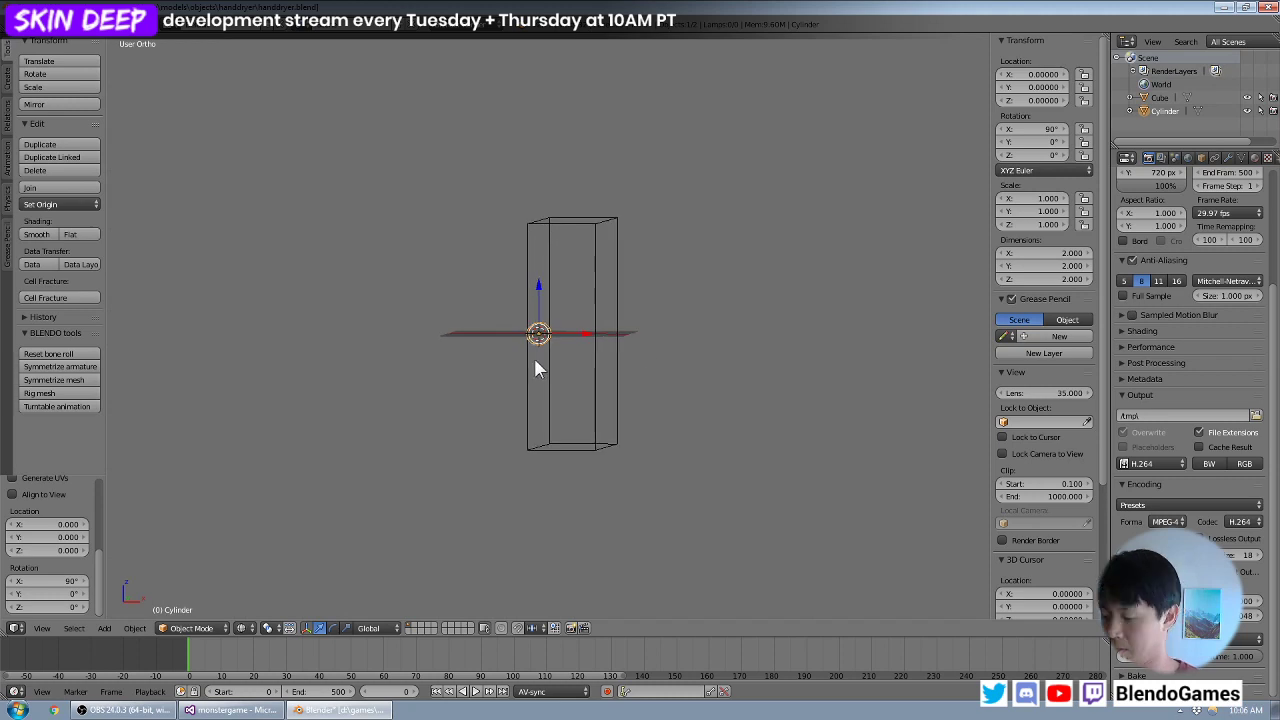
key("KP_1")
scroll(549, 363, "up", 1)
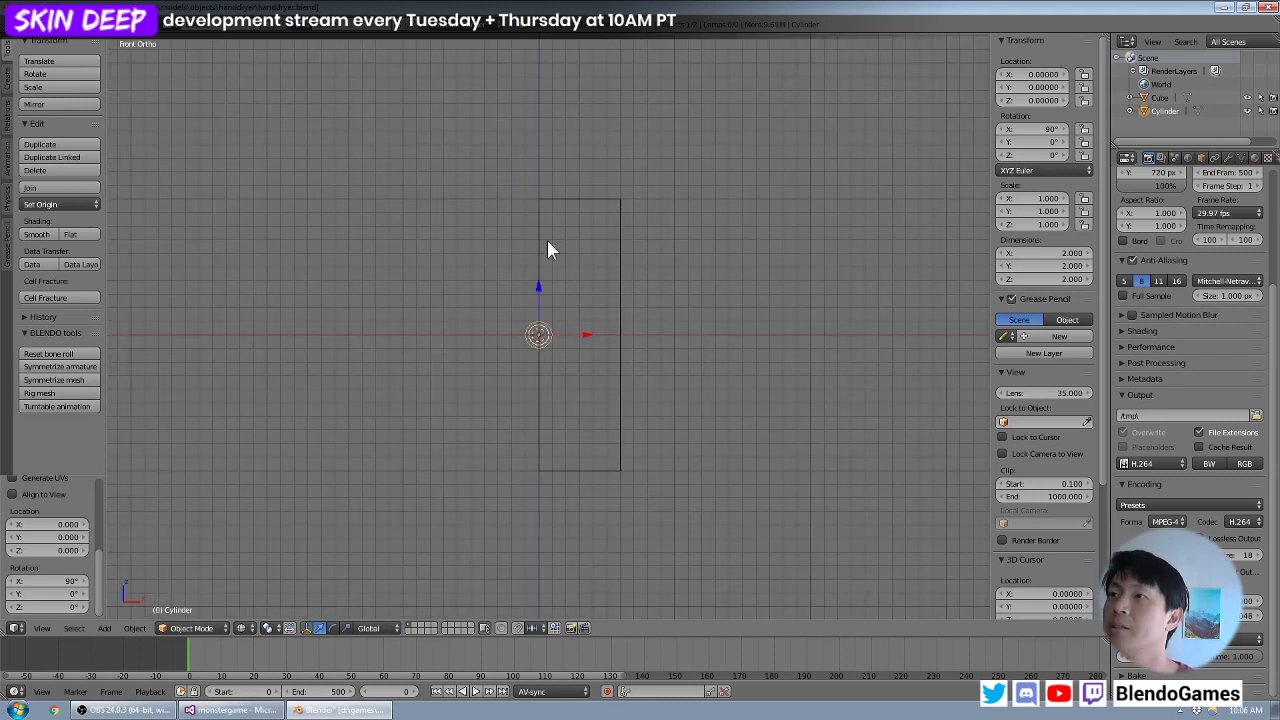
scroll(651, 316, "up", 2)
- Open the theme settings in User Preferences and try the Blender 24X preset
left_click(41, 25)
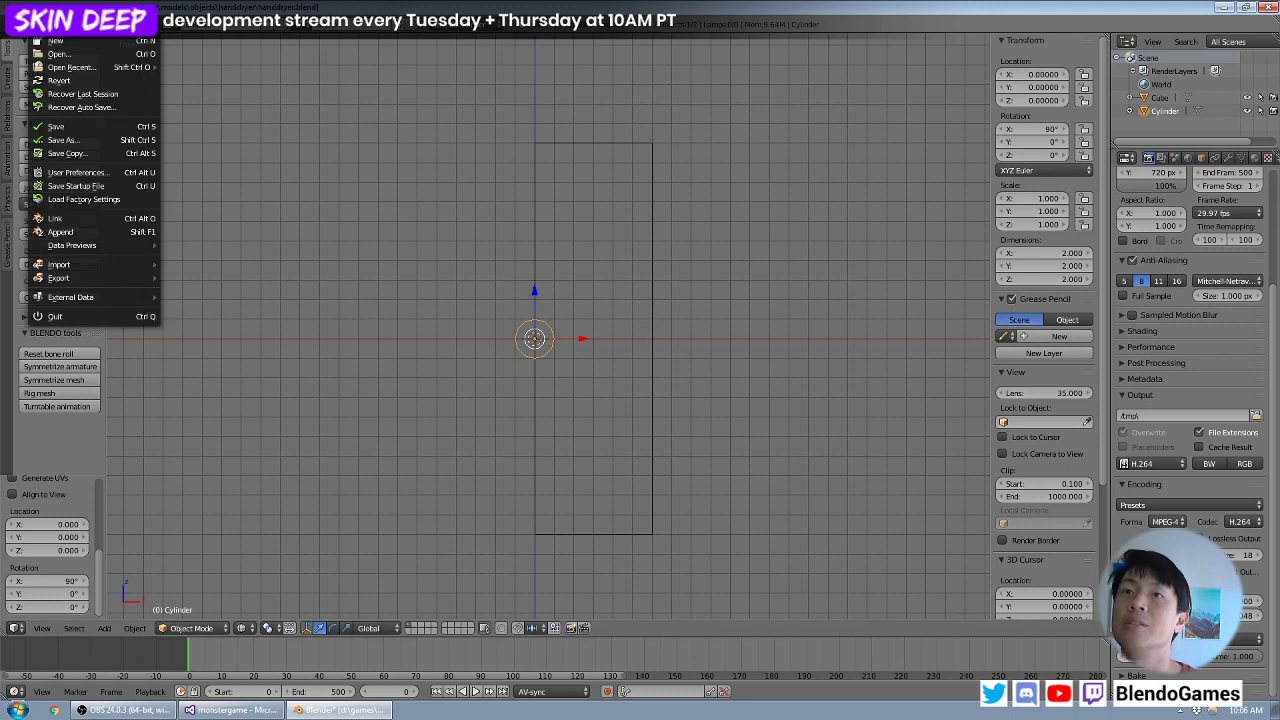
left_click(86, 172)
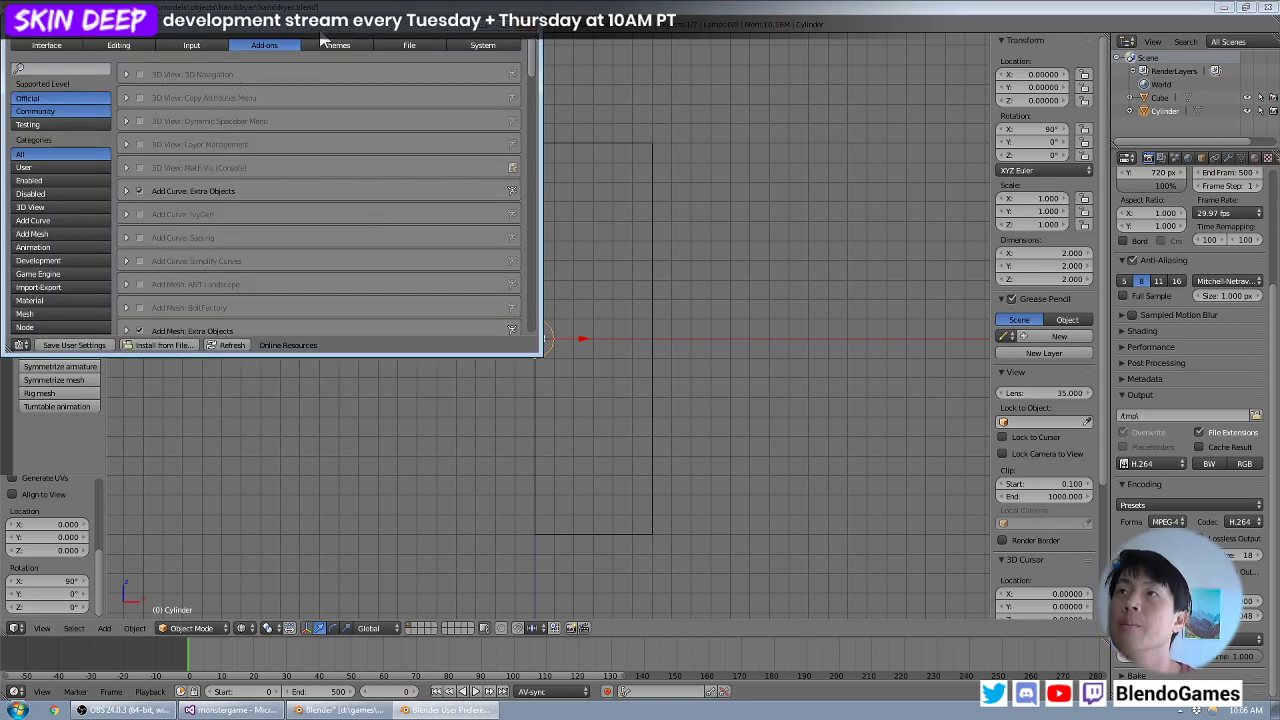
left_click(344, 76)
left_click_drag(222, 62, 897, 88)
left_click(746, 139)
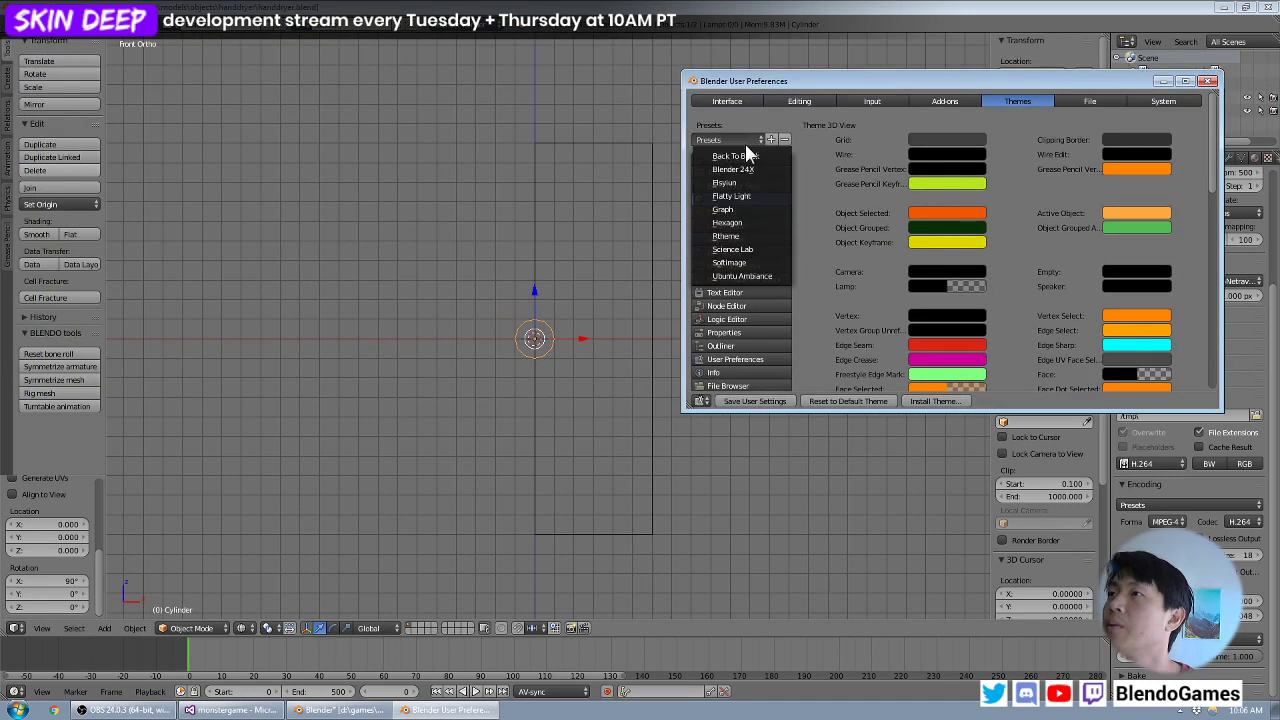
left_click(740, 169)
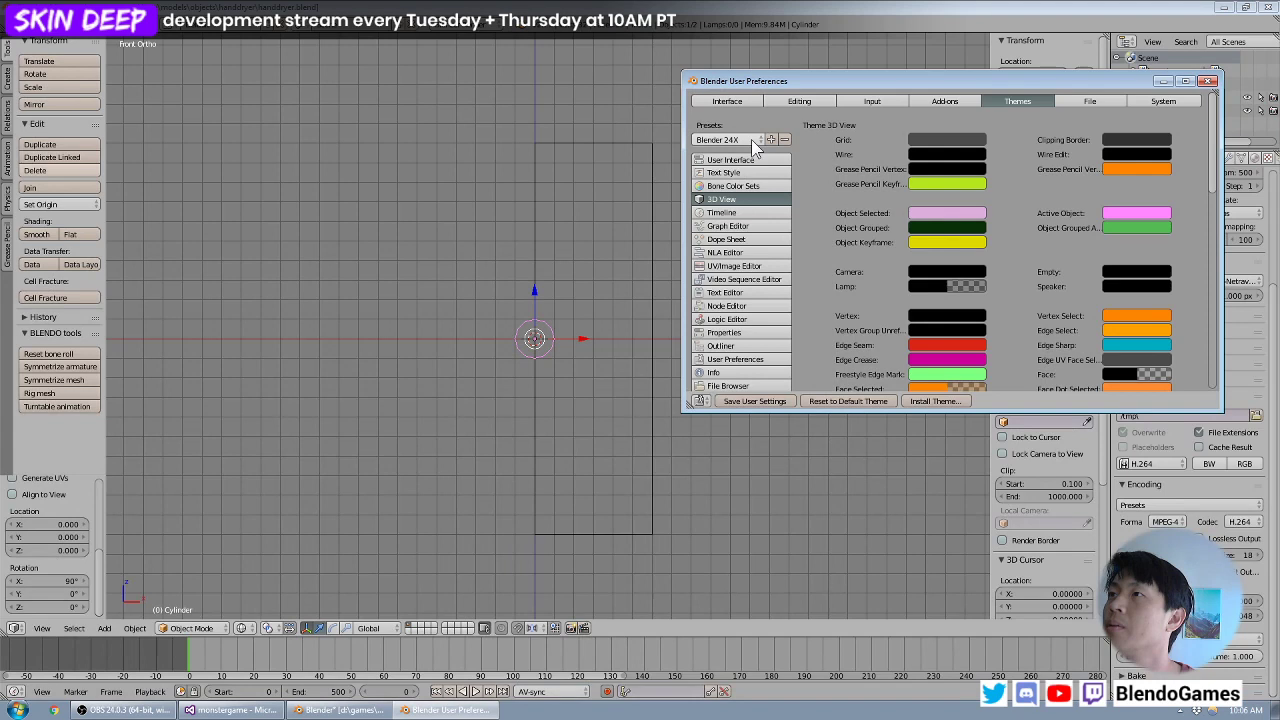
- Apply the Elsyiun theme preset, save the user settings and close the preferences
left_click(751, 139)
left_click(745, 170)
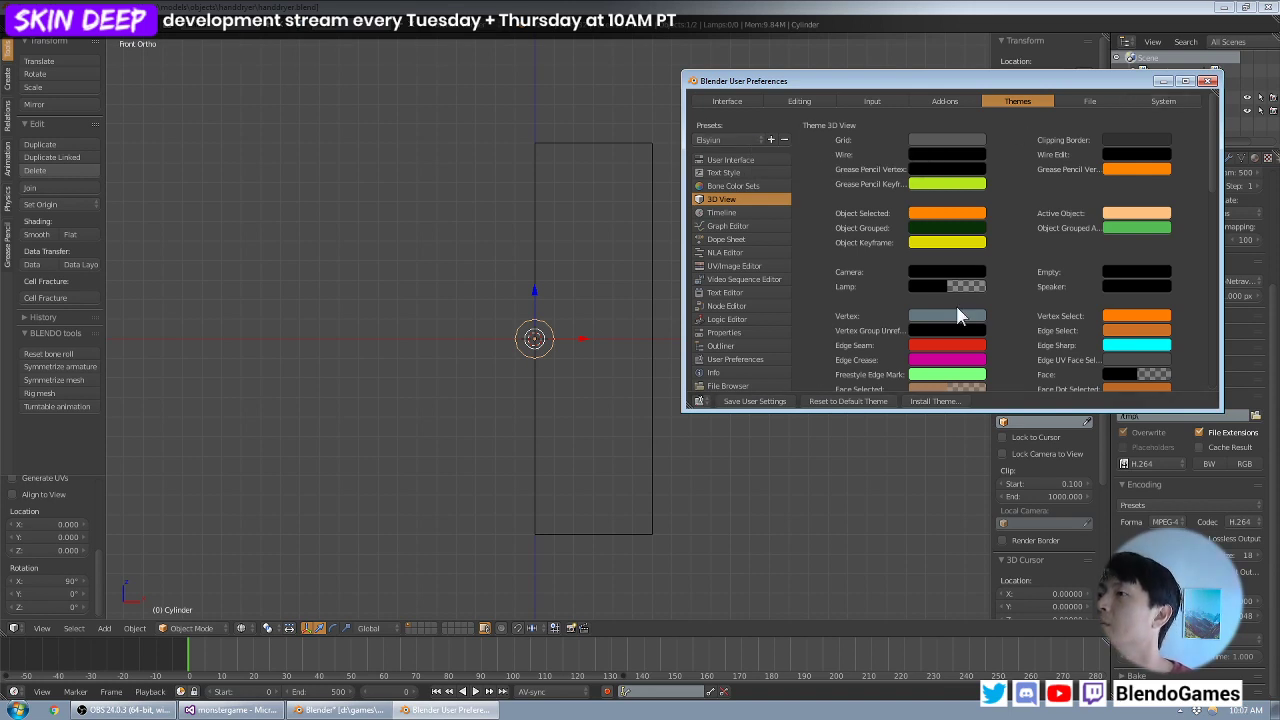
left_click(750, 401)
left_click(1209, 80)
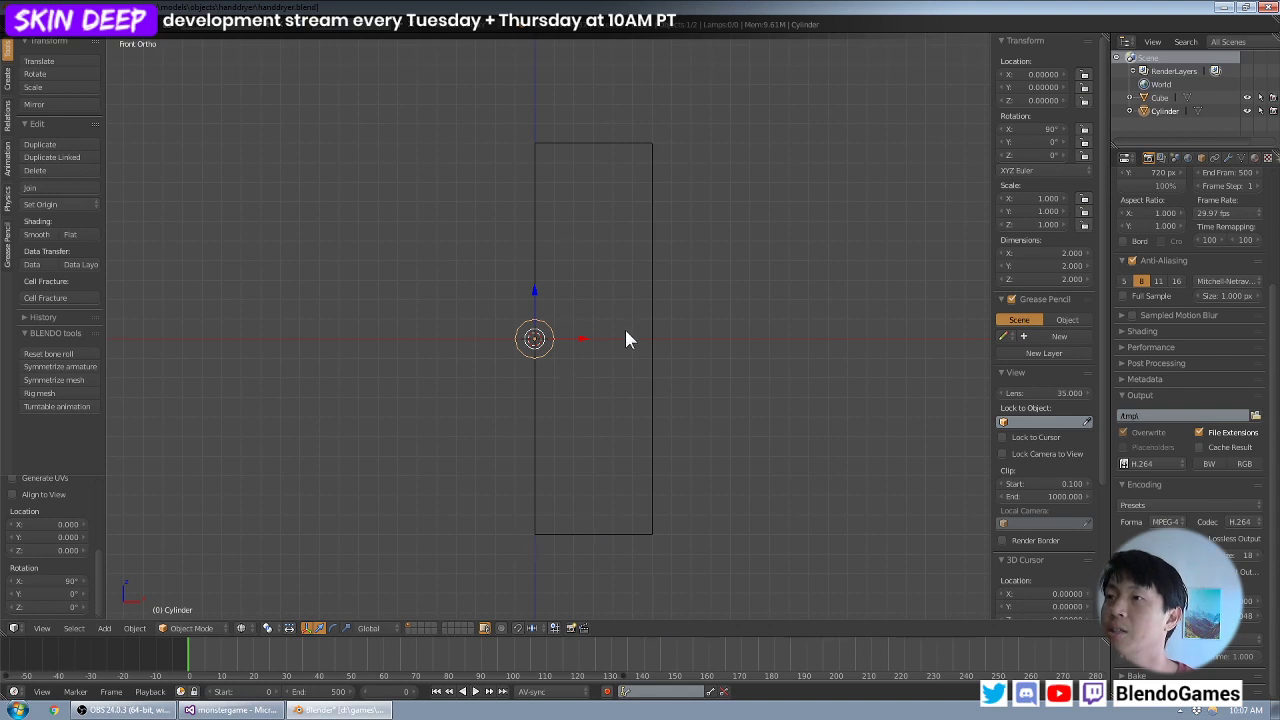
- Try a radius of 8 and a radius of 6 on the cylinder against the block's front outline
middle_click_drag(626, 337, 516, 345, "shift")
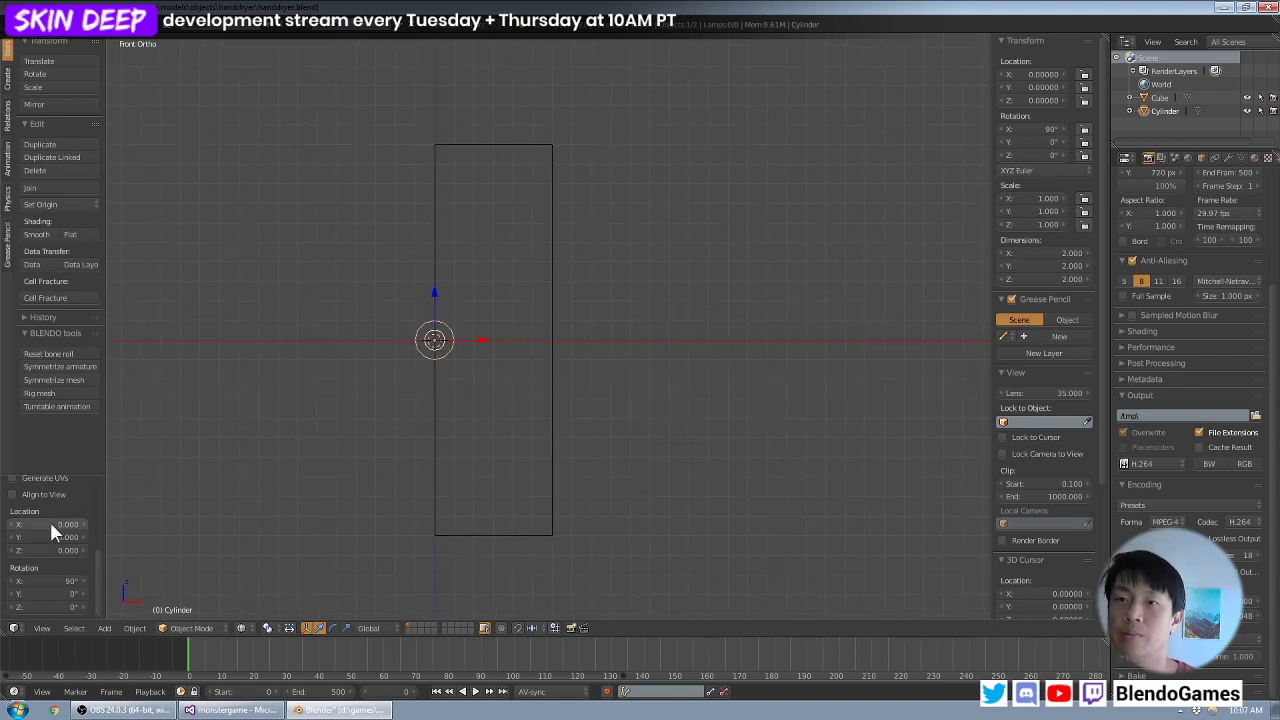
scroll(52, 530, "up", 3)
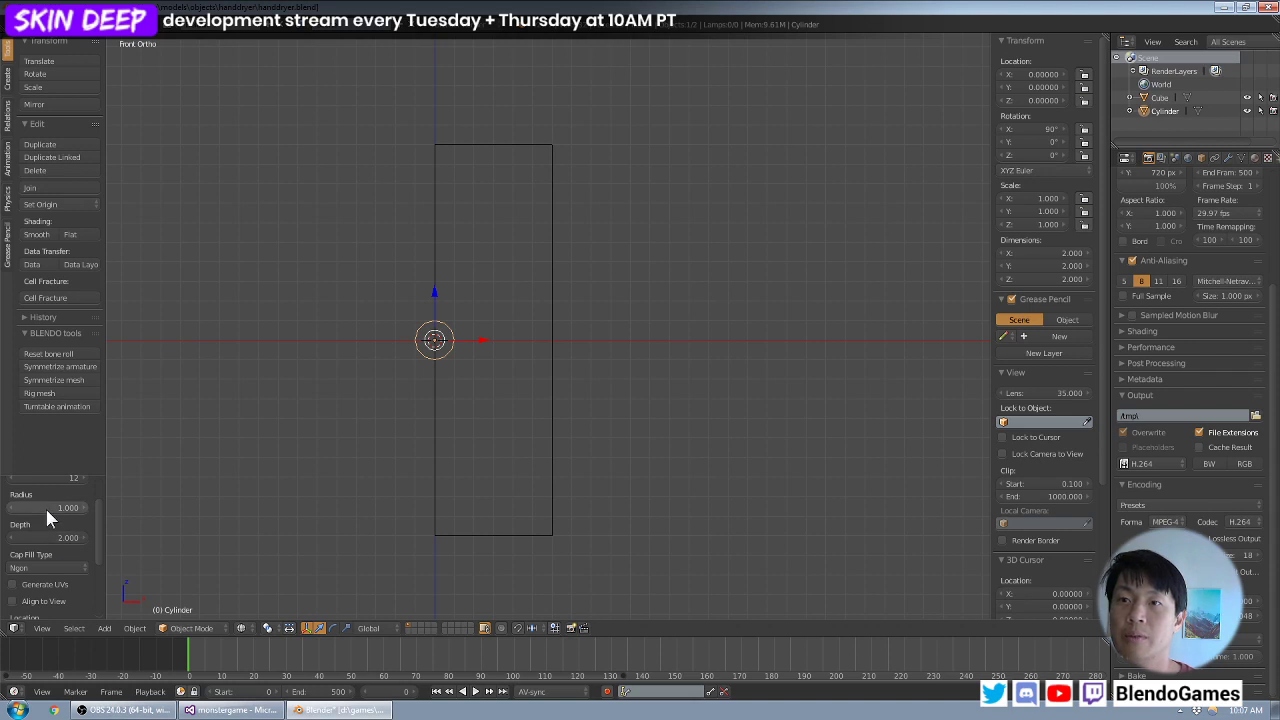
left_click(47, 509)
type("8")
key("Return")
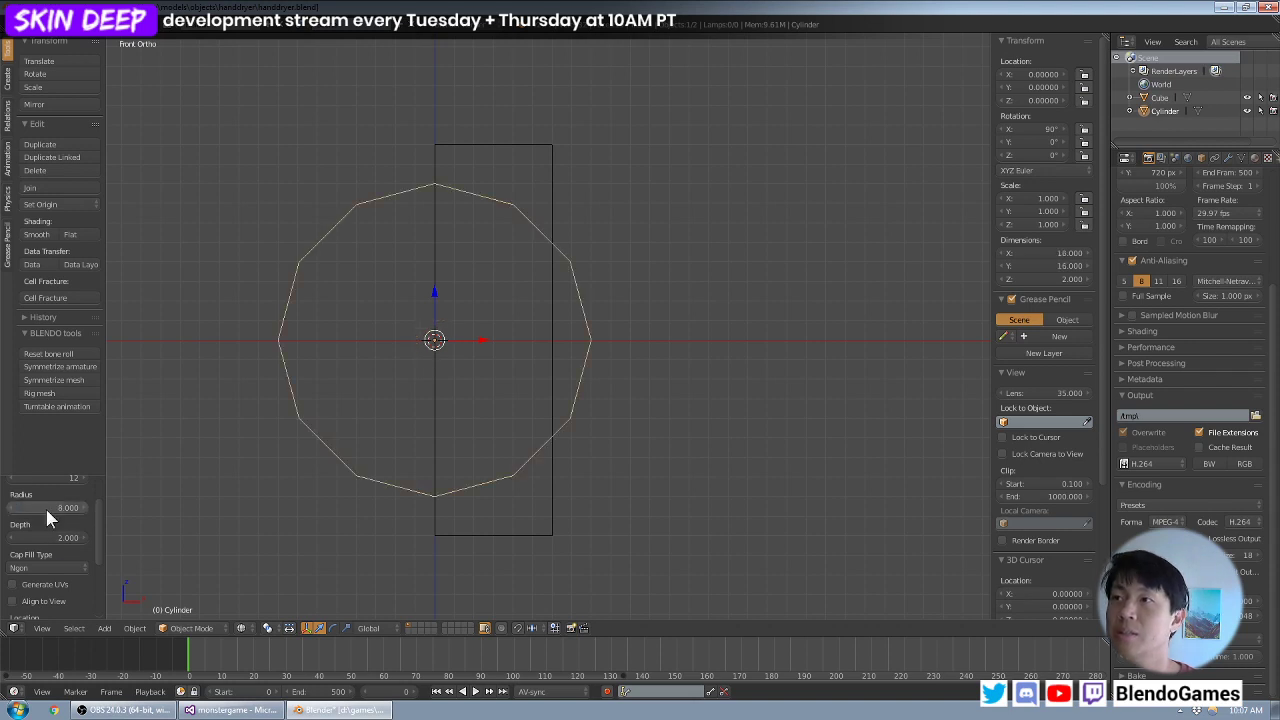
left_click(45, 507)
type("6")
key("Return")
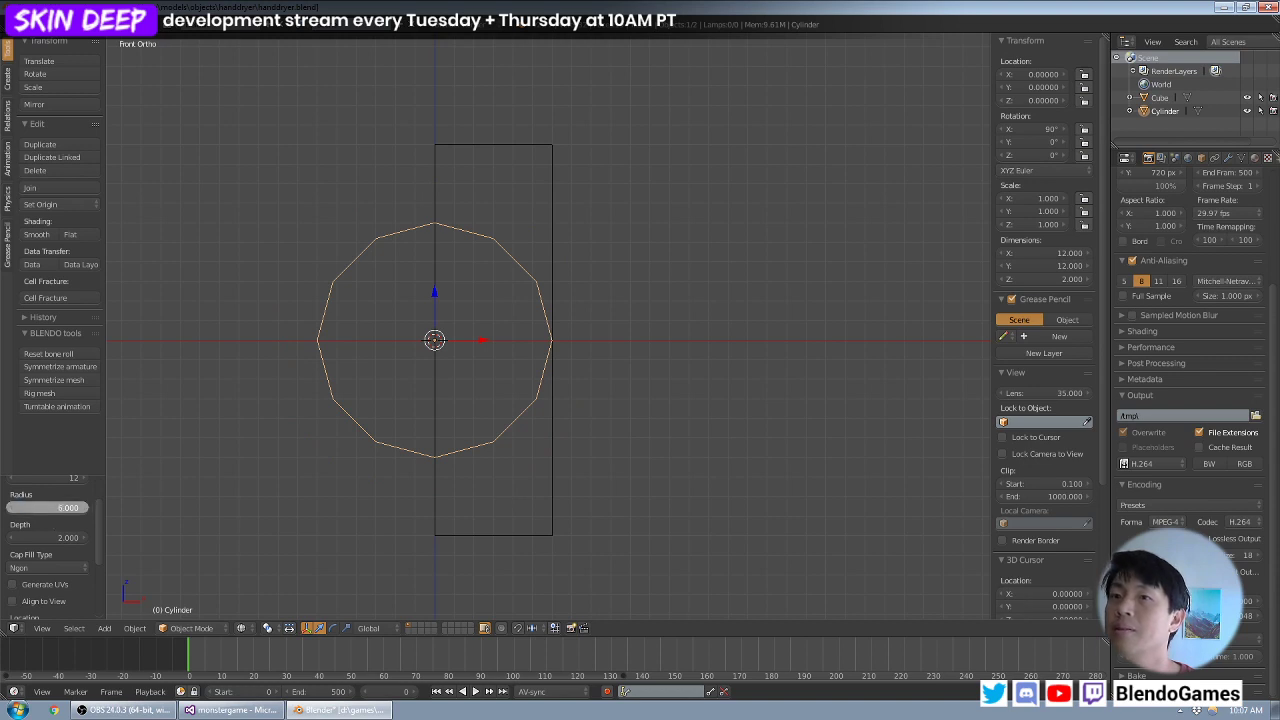
- Set the cylinder's radius to 7
left_click(45, 507)
type("7")
key("Return")
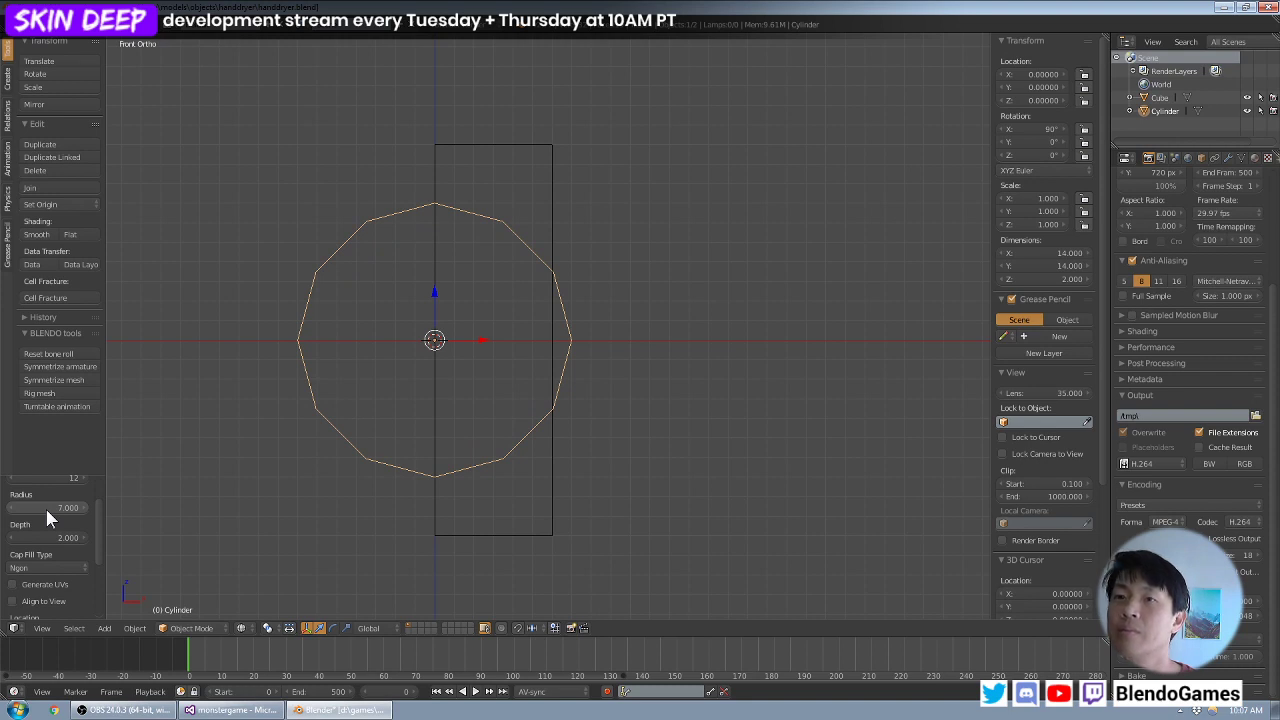
- Set the cylinder's depth to 16, first trying 8, and check its fit within the block from the side and front
middle_click_drag(404, 426, 263, 446)
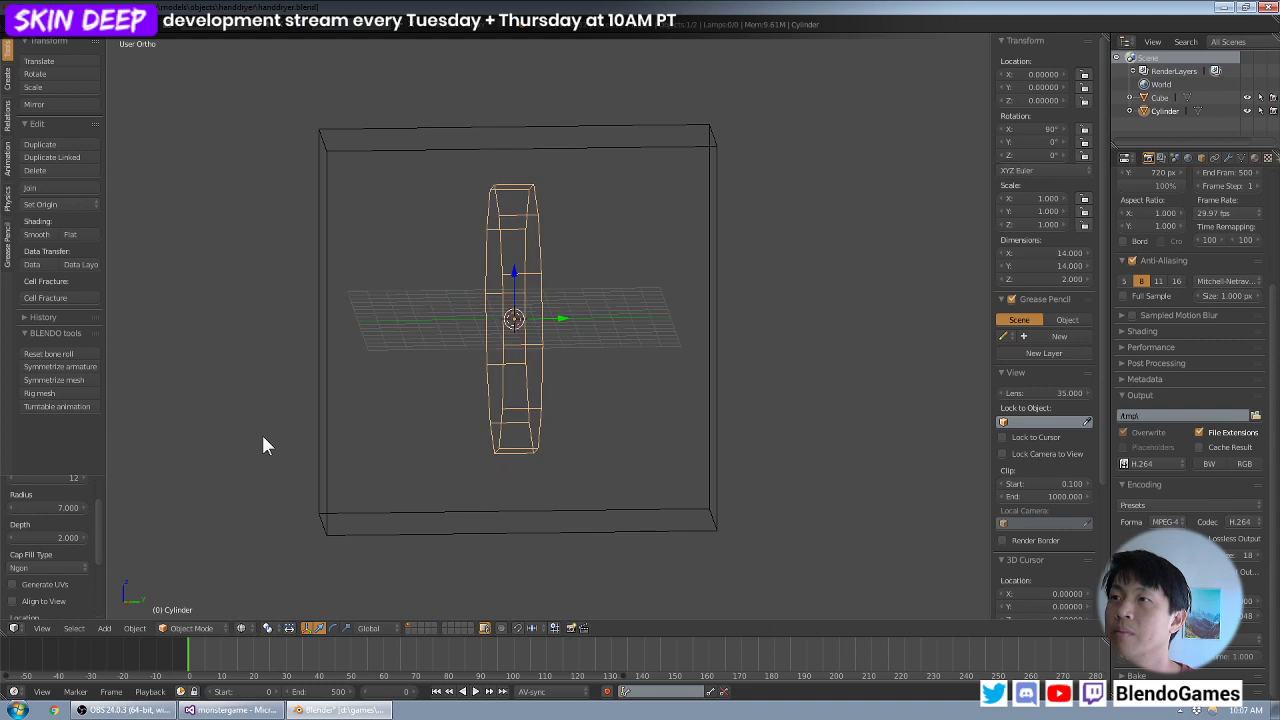
left_click(46, 537)
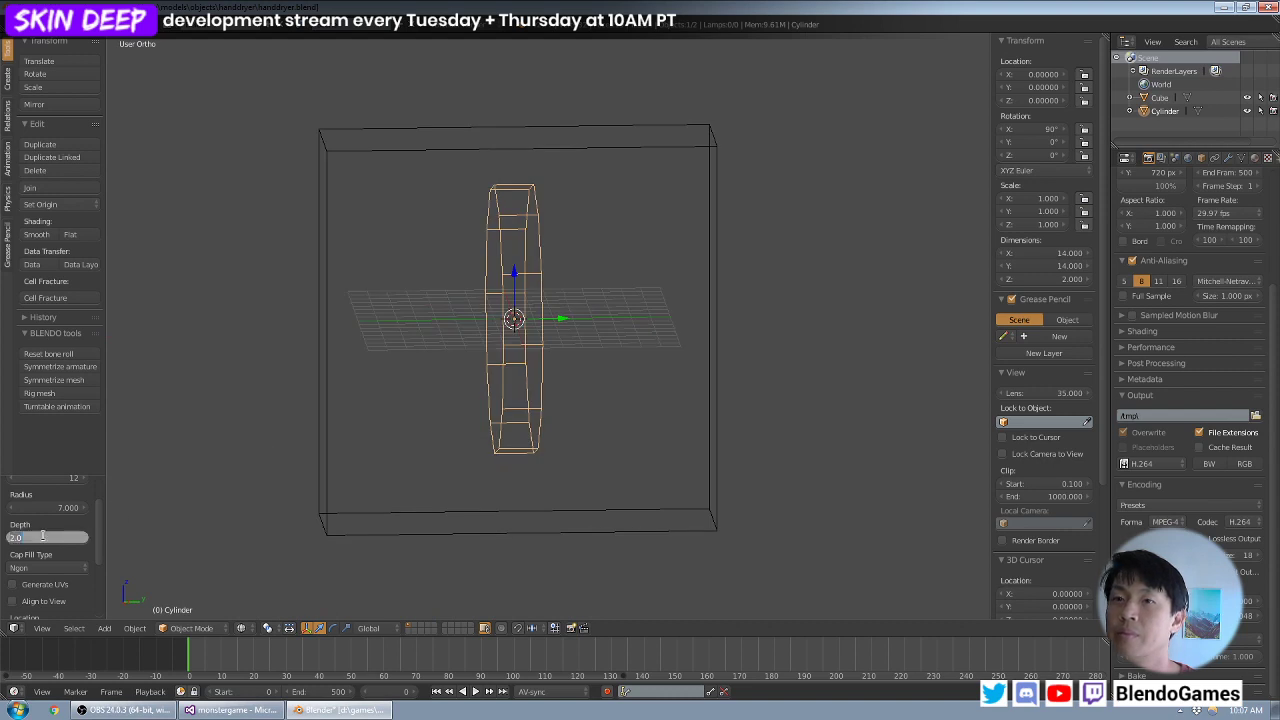
type("8")
key("Return")
left_click(46, 537)
type("16")
key("Return")
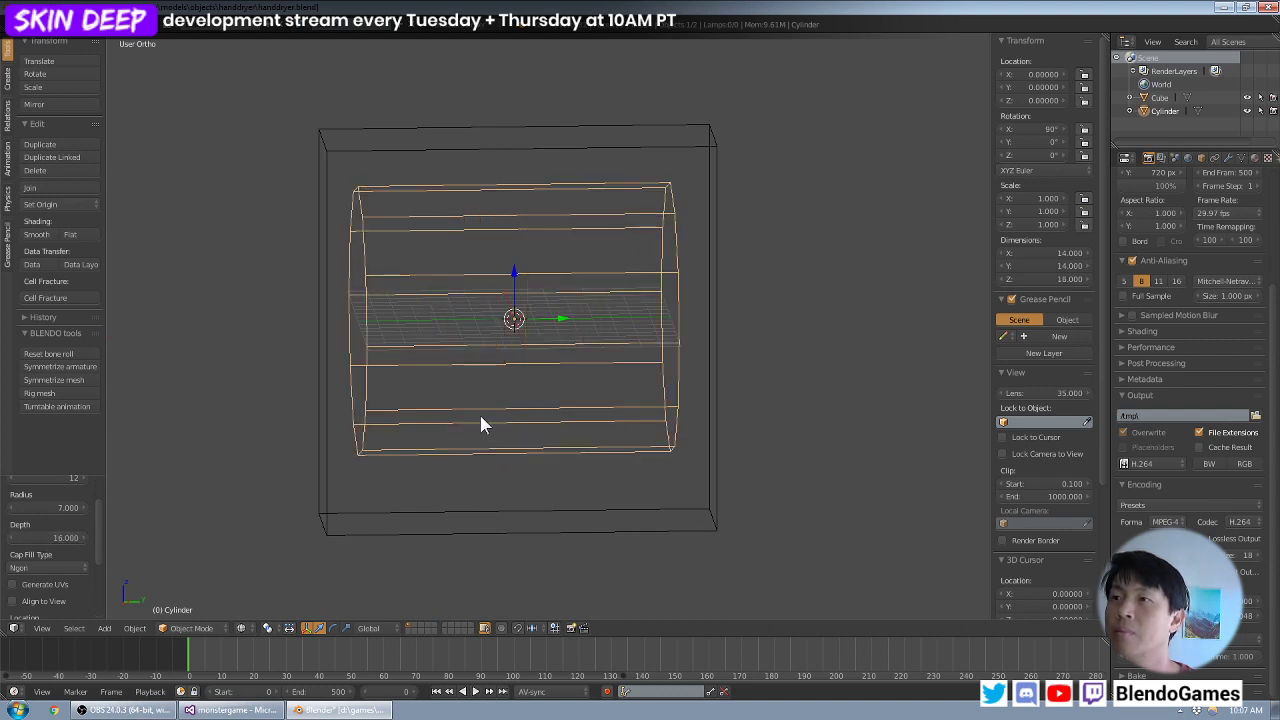
middle_click_drag(480, 413, 480, 397)
key("KP_1")
key("KP_3")
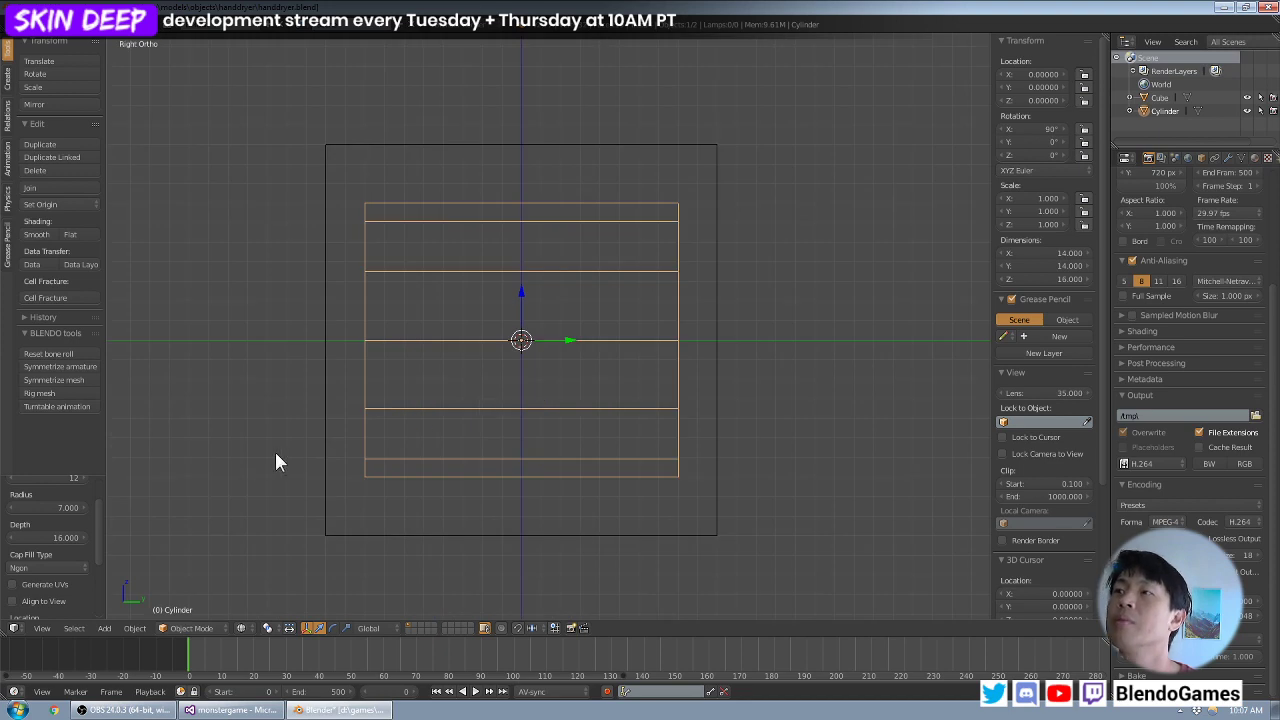
middle_click_drag(395, 411, 509, 416)
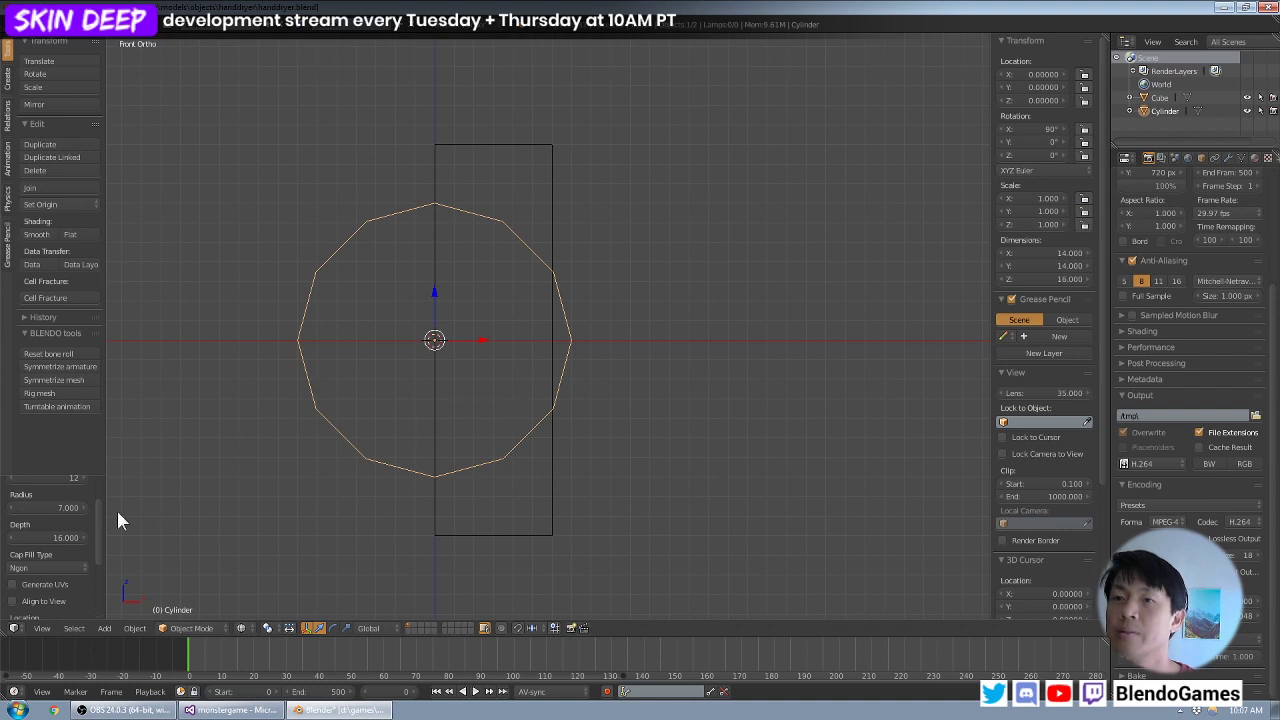
- Move the cylinder 6 units along the X axis so it is centred on the block's front face
middle_click_drag(366, 447, 545, 403)
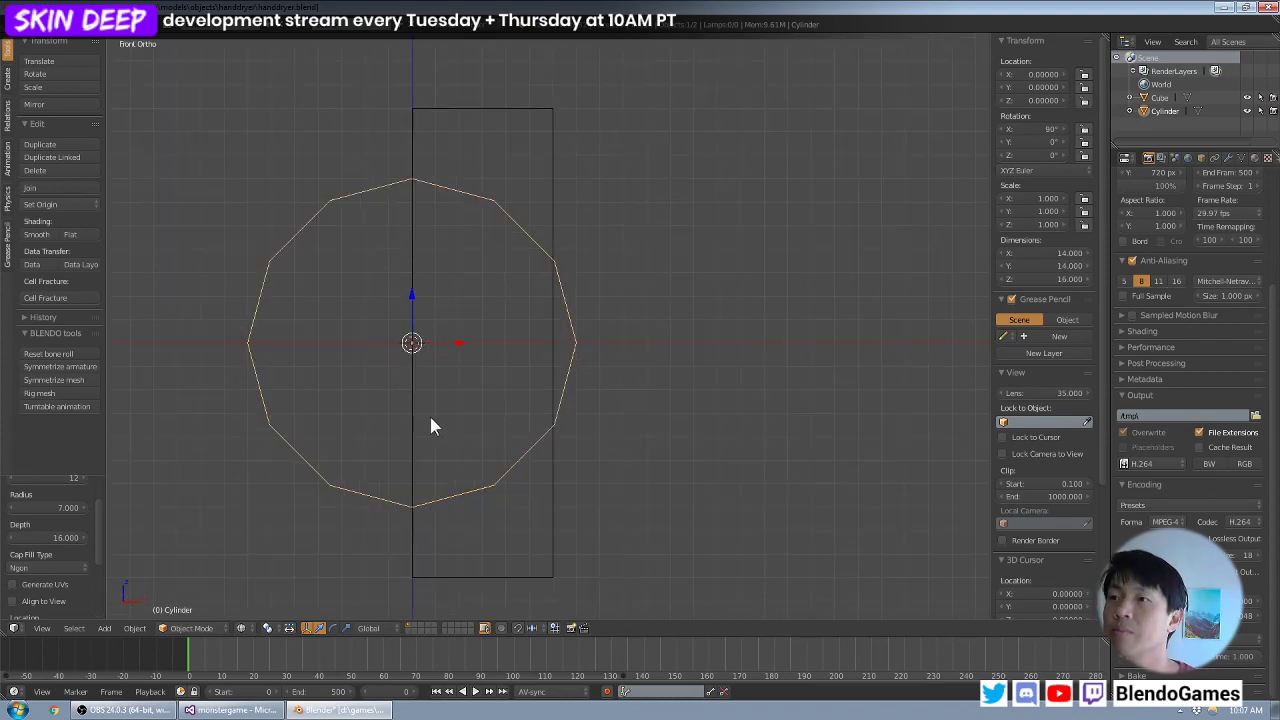
key("g")
key("x")
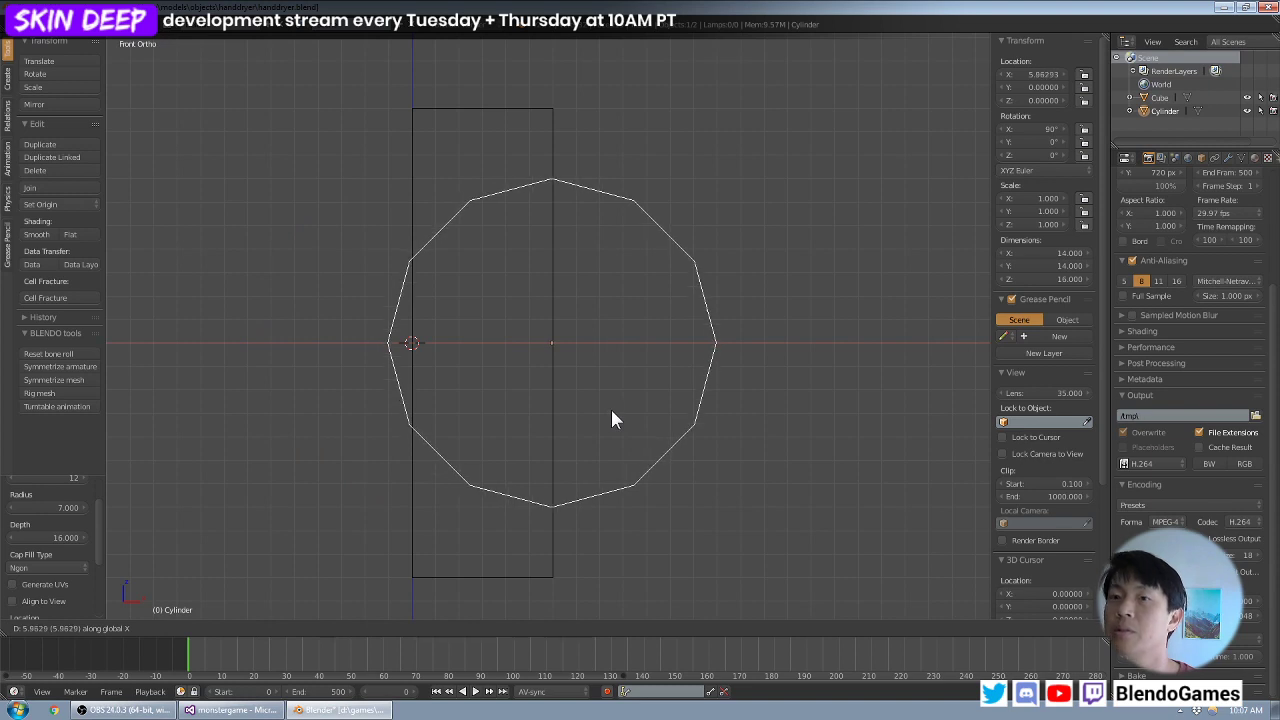
type("6")
key("Return")
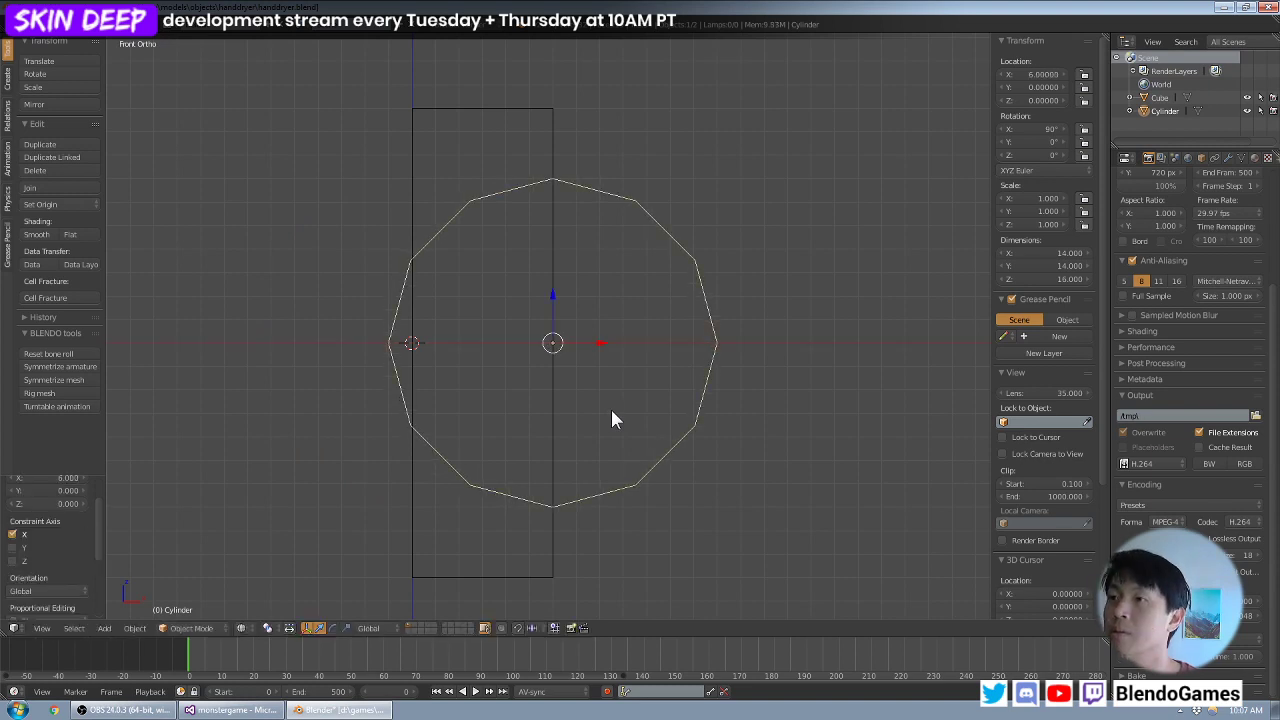
- Delete the cylinder's two end caps and its back-half side faces, keeping only the six faces that protrude from the block
middle_click_drag(597, 411, 501, 384)
key("Tab")
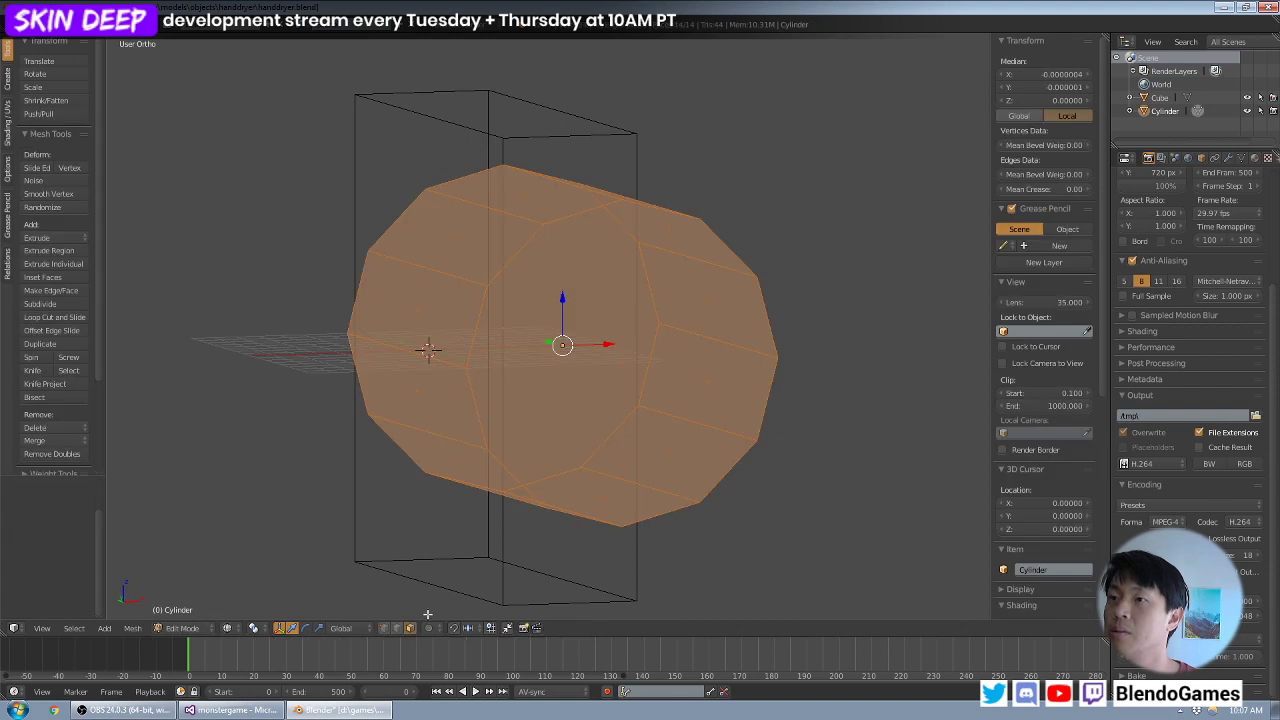
right_click(612, 380)
mouse_move(486, 242)
middle_mouse_down()
mouse_move(584, 257)
mouse_move(770, 242)
mouse_move(480, 300)
mouse_move(462, 316)
mouse_move(618, 266)
mouse_move(598, 248)
middle_mouse_up()
key("z")
right_click(592, 210, "shift")
right_click(583, 269, "shift")
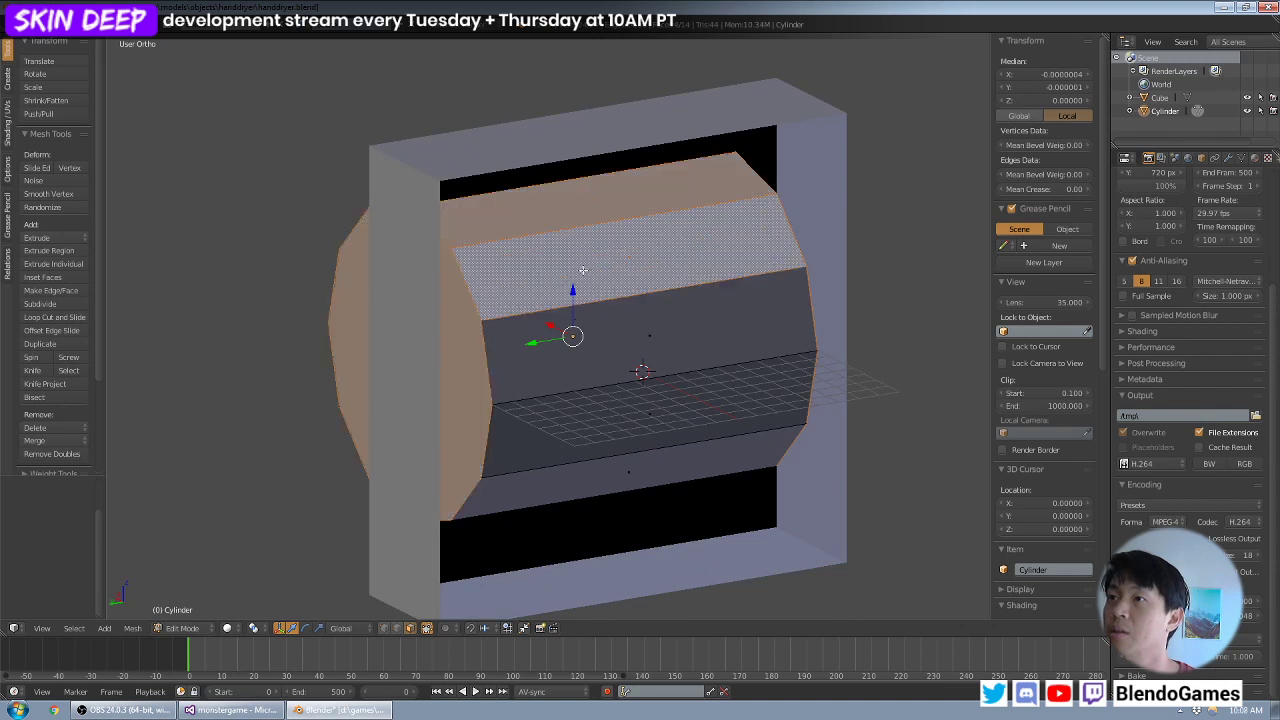
right_click(565, 351, "shift")
middle_click_drag(606, 358, 590, 298)
right_click(545, 478, "shift")
right_click(540, 420, "shift")
right_click(545, 325, "shift")
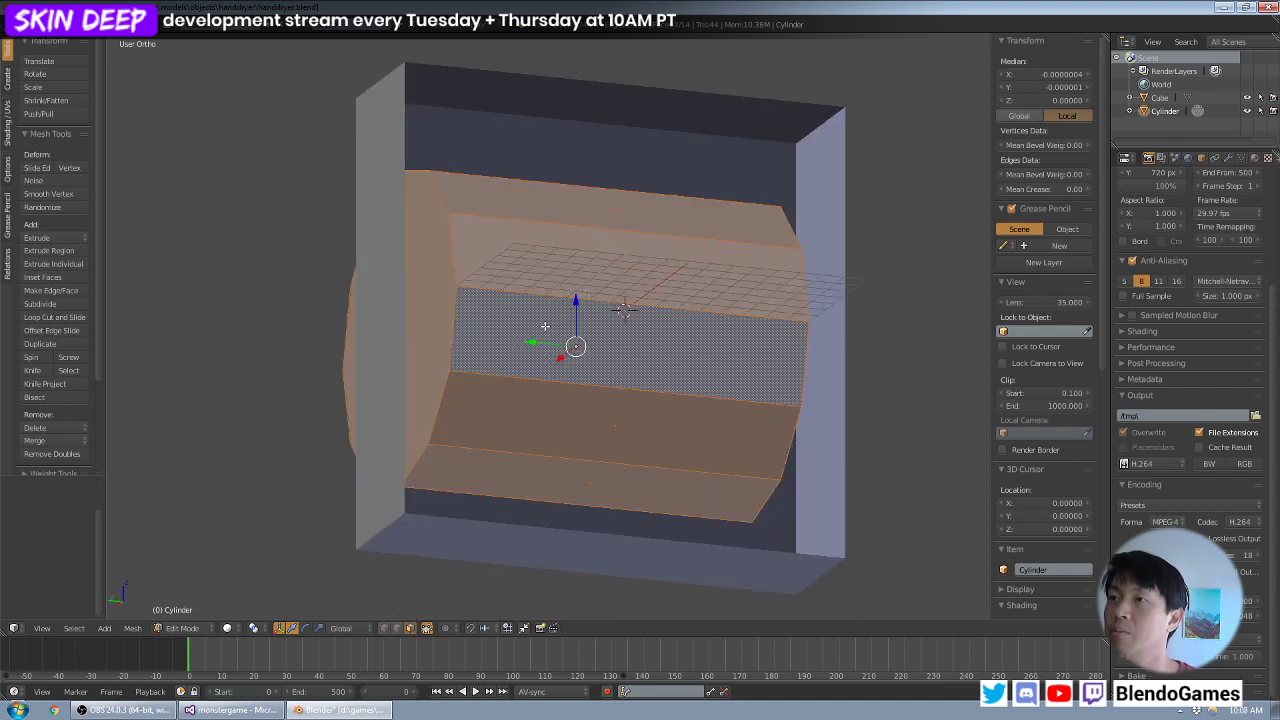
key("x")
left_click(545, 326)
middle_click_drag(545, 326, 452, 360)
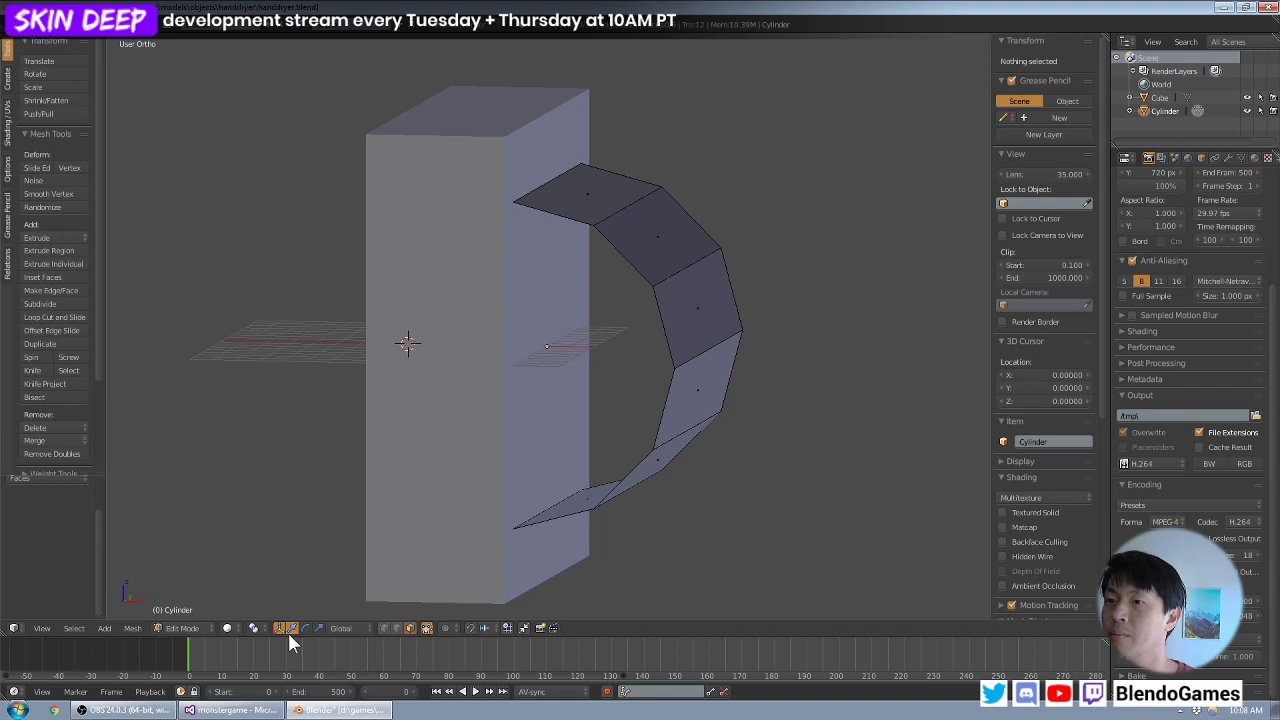
- Extrude the half shell's upper and lower open edges -1 unit along the X axis, towards the block
left_click(397, 628)
middle_click_drag(486, 466, 460, 476)
right_click(559, 184)
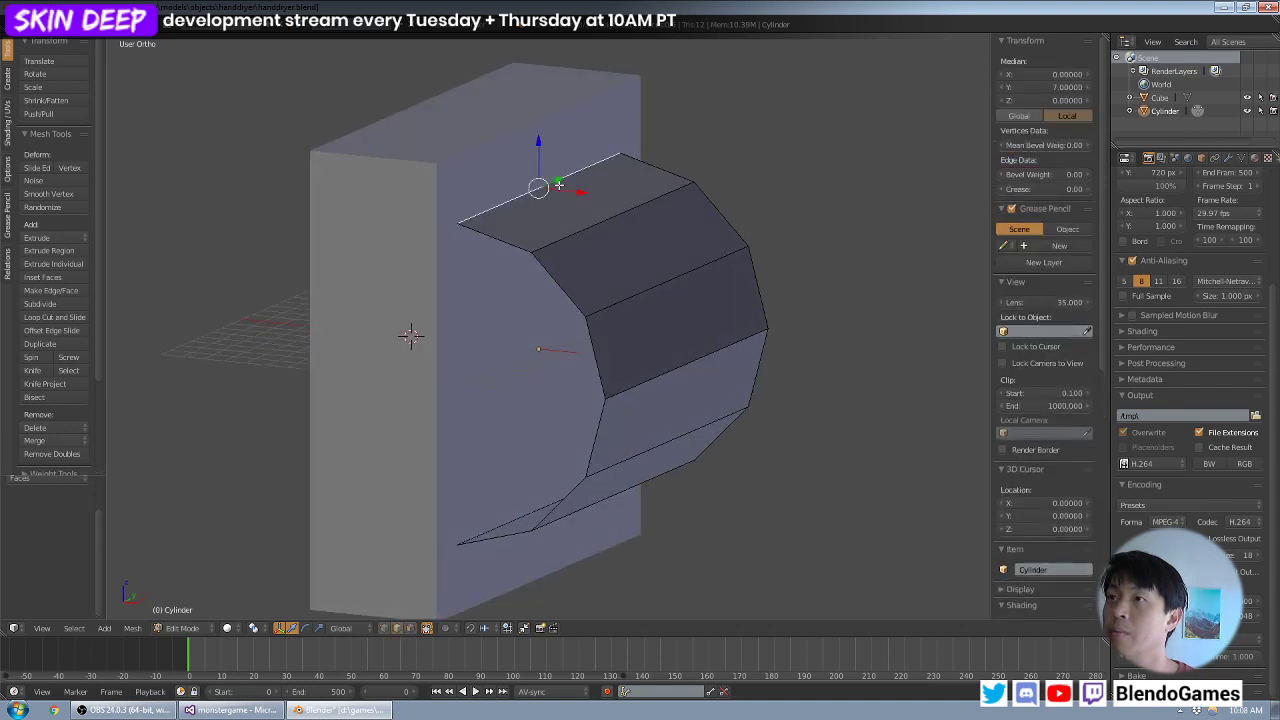
right_click(521, 514, "shift")
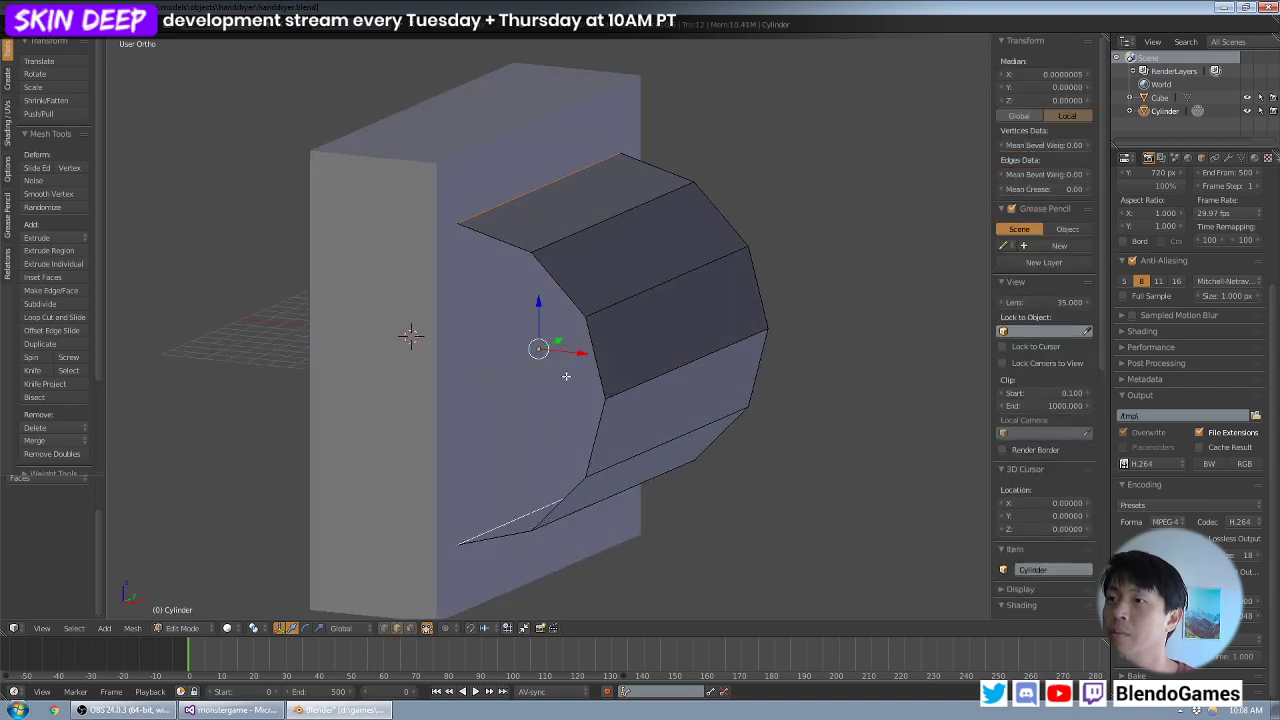
mouse_move(566, 376)
middle_mouse_down()
mouse_move(600, 350)
mouse_move(729, 160)
mouse_move(714, 180)
middle_mouse_up()
key("KP_1")
key("z")
key("z")
key("e")
key("x")
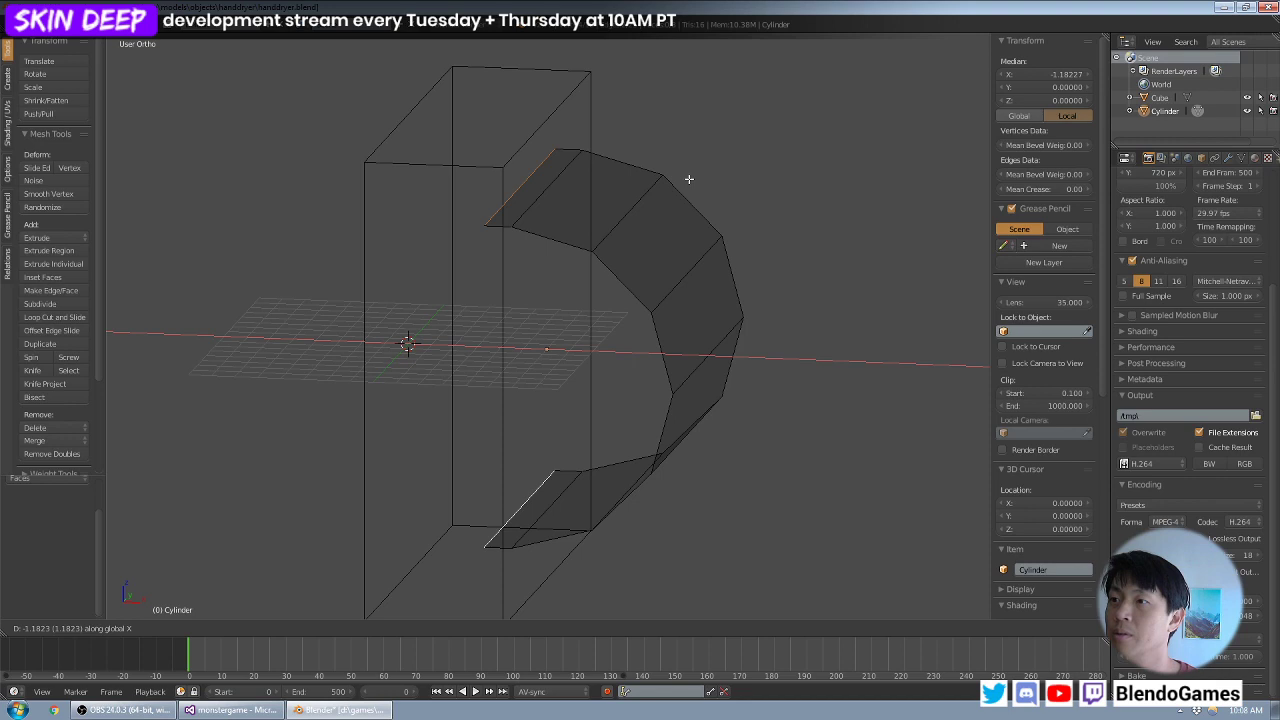
type("-1")
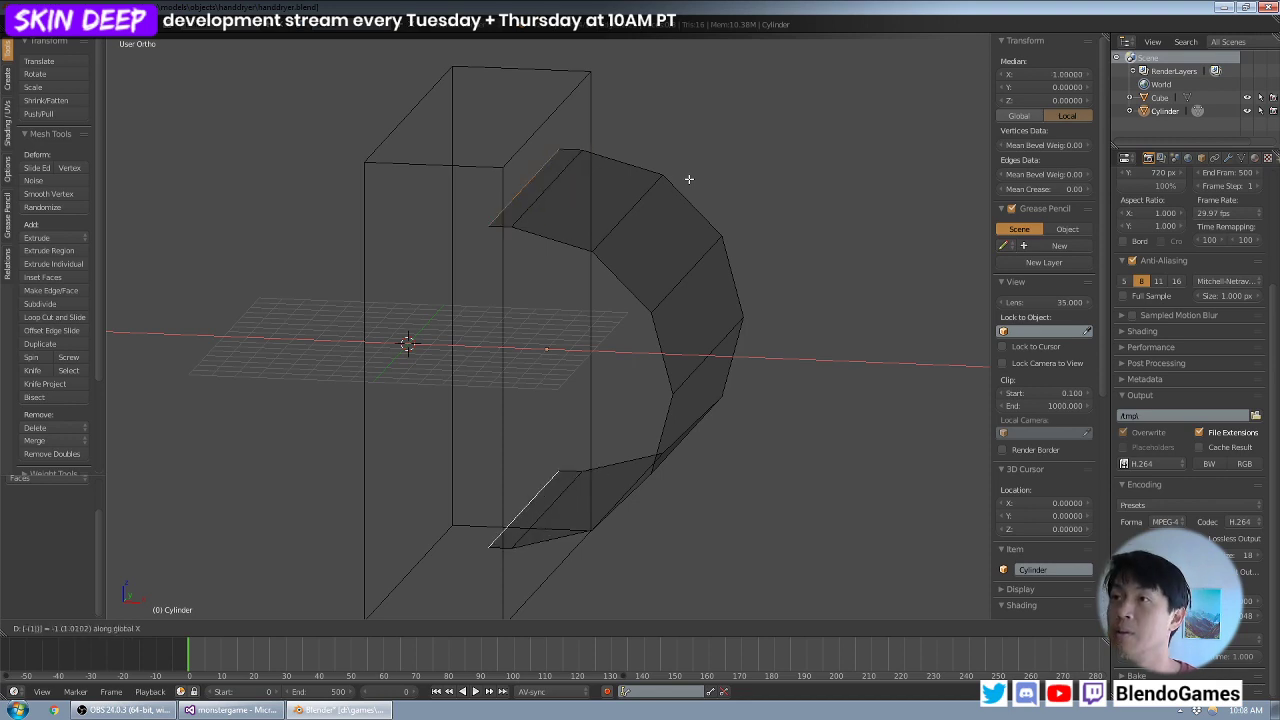
key("Return")
- Move the two extruded edges a further -1 unit along the X axis, deeper into the block
middle_click_drag(689, 179, 705, 167)
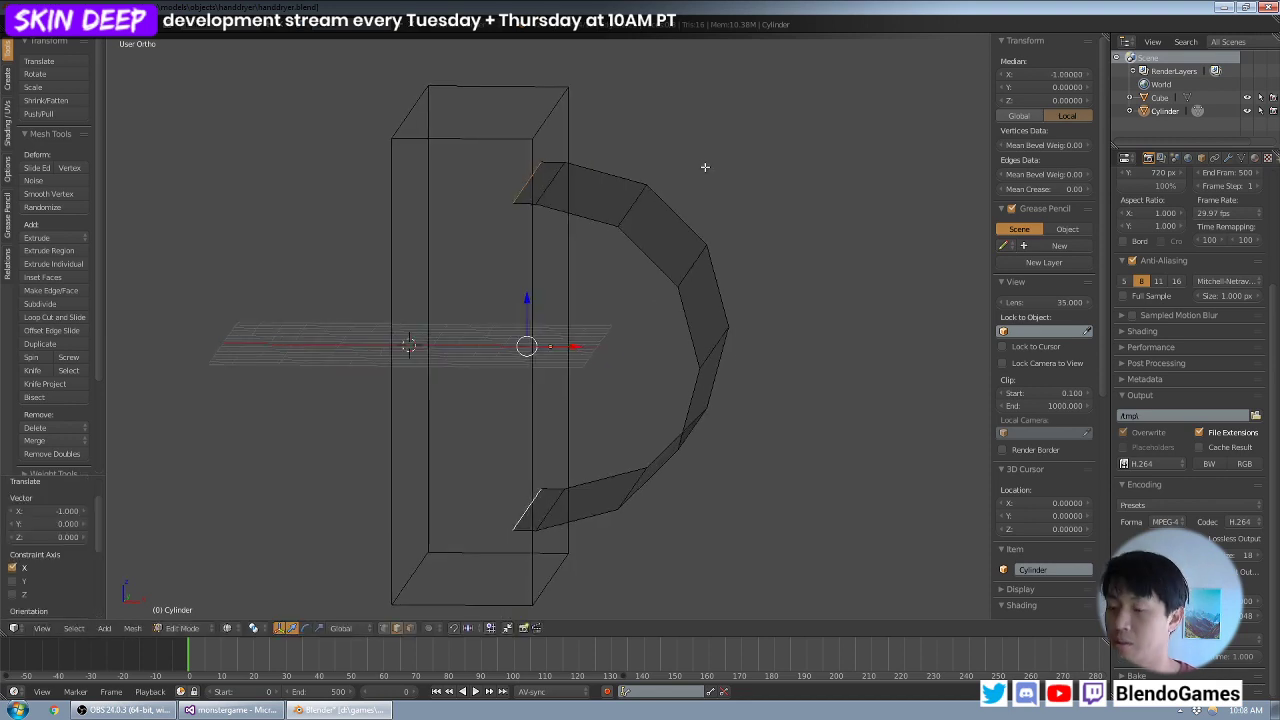
type("eyx-1")
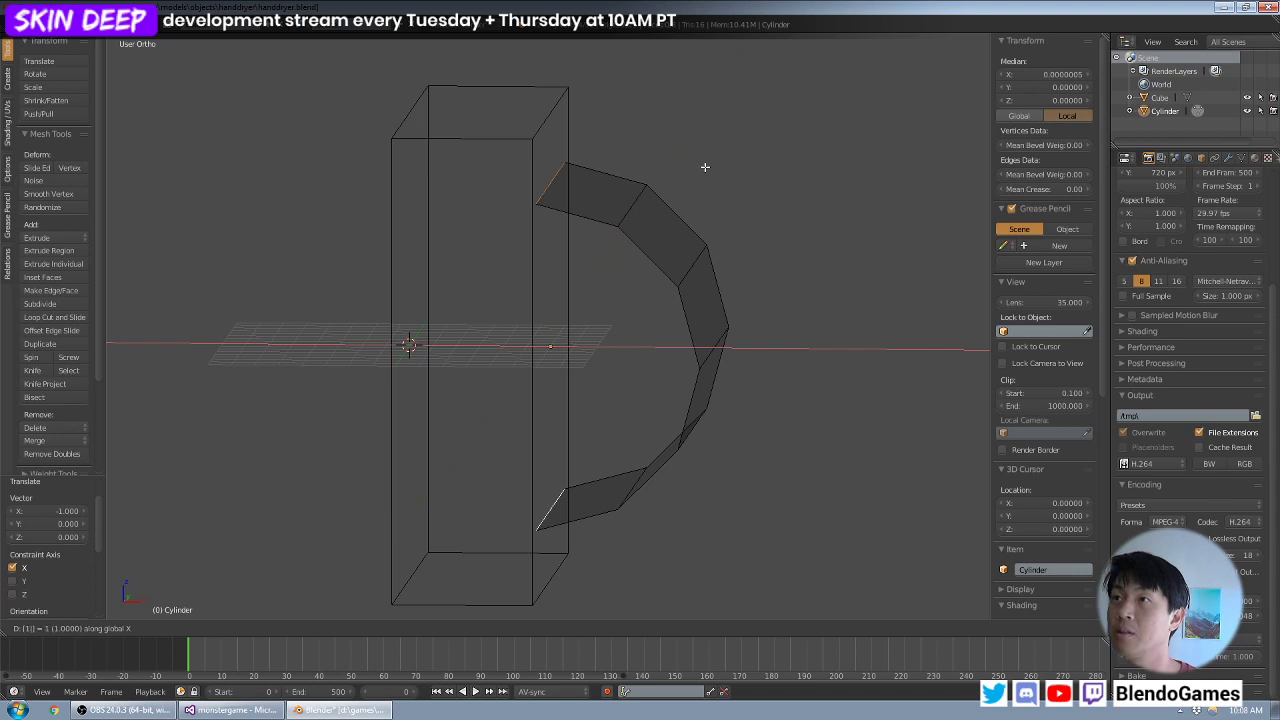
key("Return")
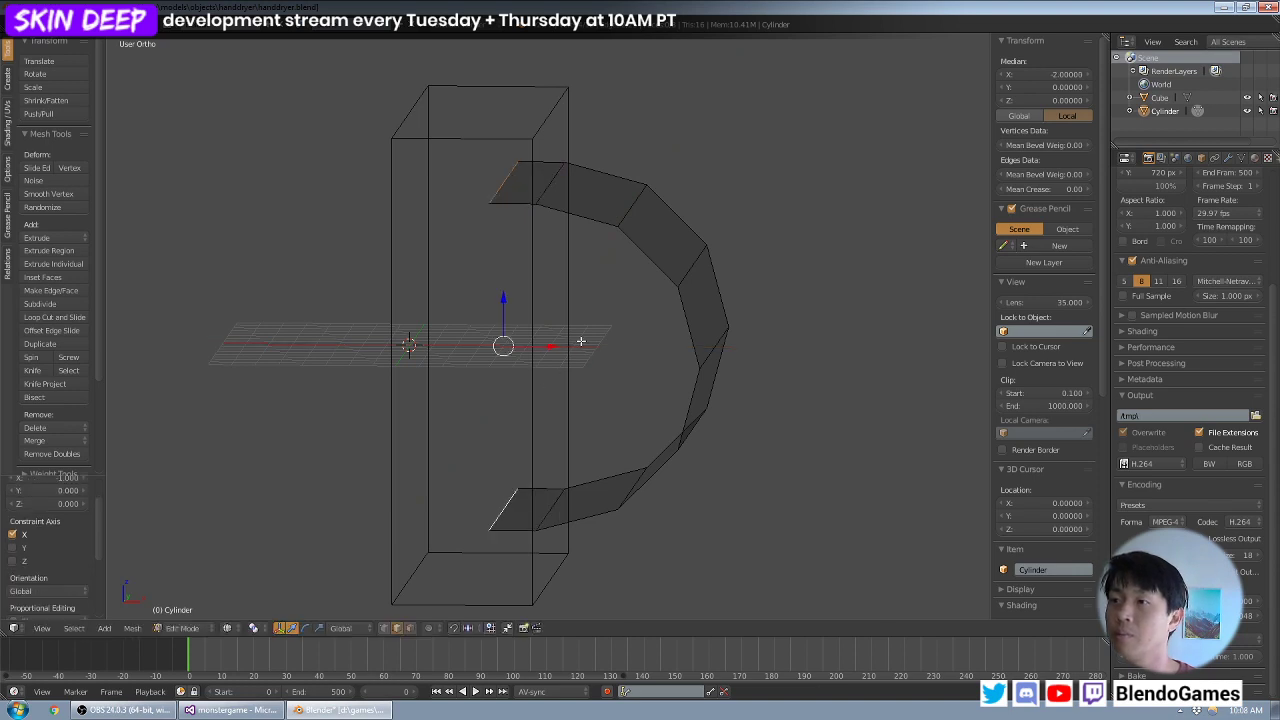
- Fill a face between the upper and lower extension edges at each end of the shell
right_click(512, 205)
right_click(515, 529, "shift")
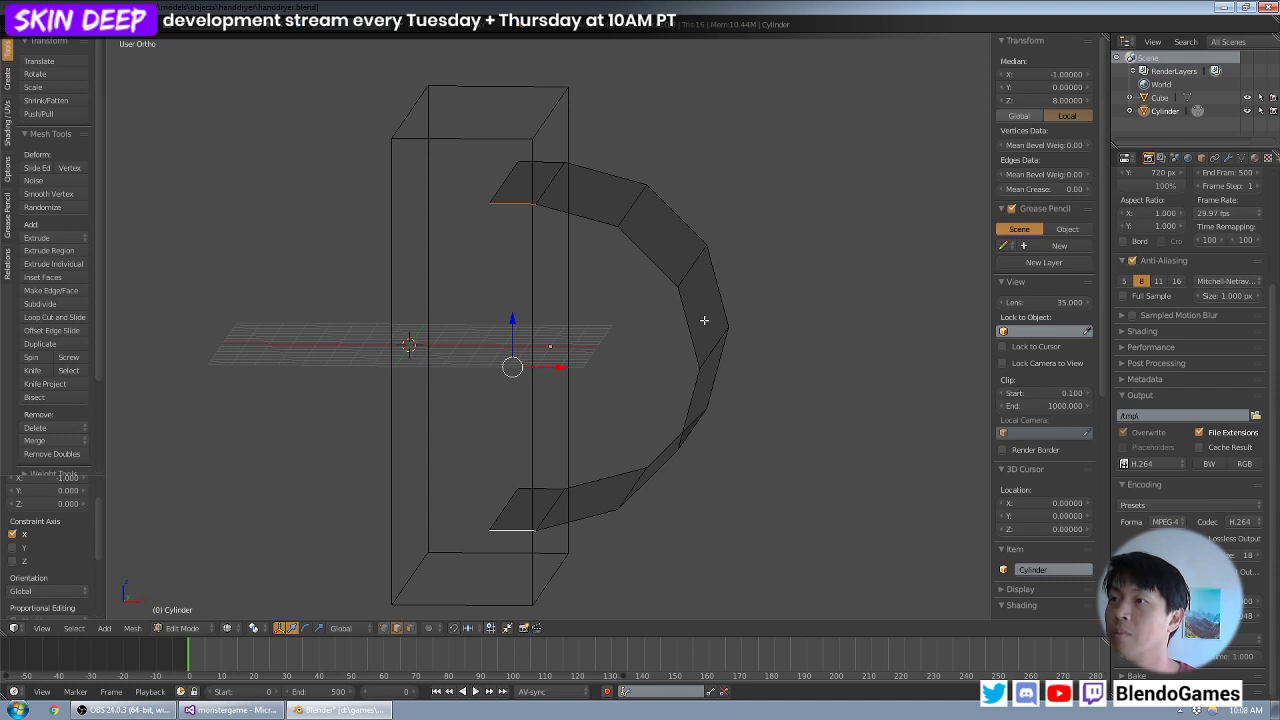
key("f")
middle_click_drag(769, 324, 574, 326)
right_click(600, 208)
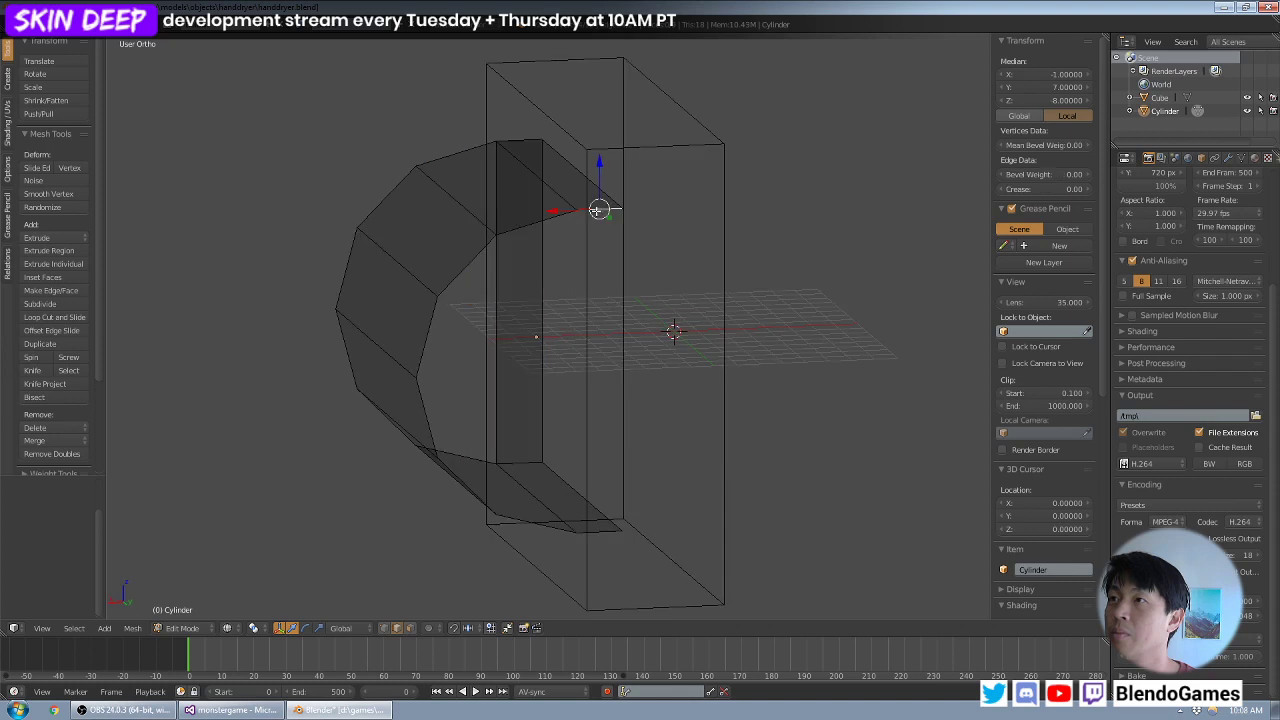
right_click(600, 532, "shift")
key("f")
- Fill both half-round end openings of the shell with faces and check the closed shape in solid shading
right_click(563, 531)
right_click(583, 514, "alt")
mouse_move(581, 492)
middle_mouse_down()
mouse_move(603, 497)
mouse_move(469, 448)
mouse_move(550, 448)
mouse_move(532, 537)
mouse_move(574, 489)
middle_mouse_up()
key("f")
right_click(570, 474)
right_click(513, 566, "alt")
key("f")
scroll(582, 473, "down", 2)
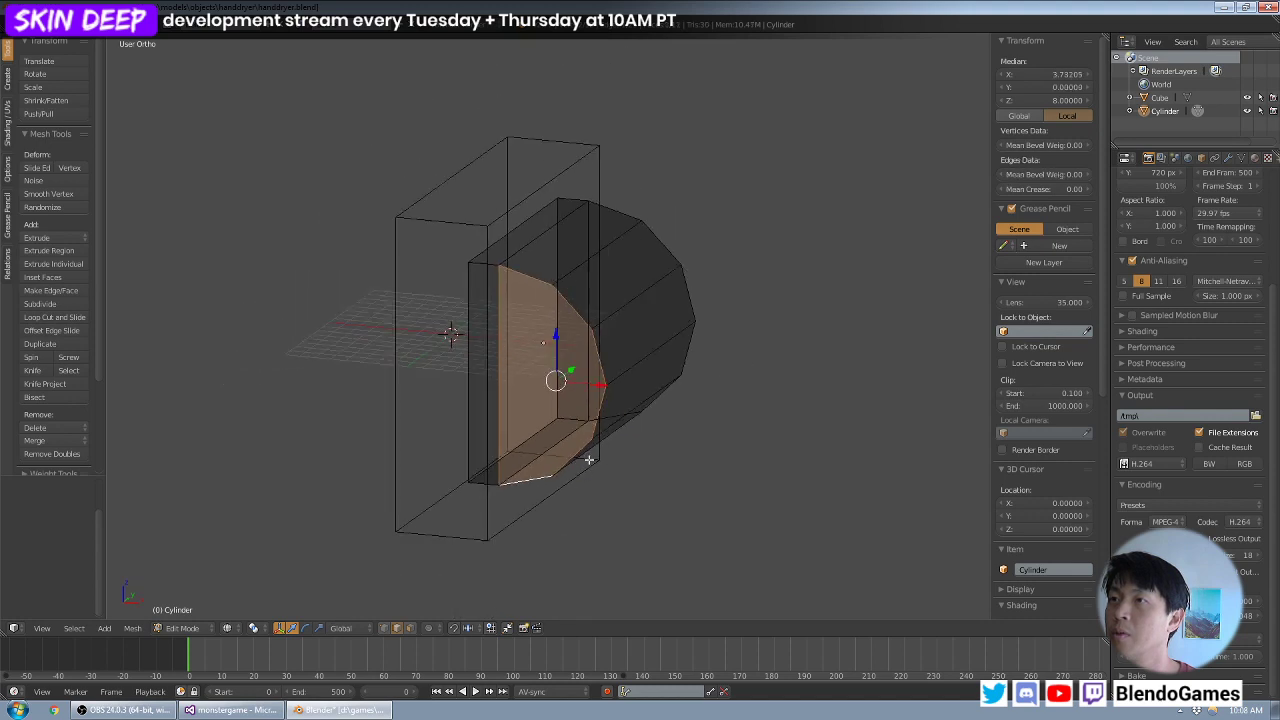
key("Tab")
key("z")
mouse_move(658, 415)
middle_mouse_down()
mouse_move(509, 402)
mouse_move(509, 388)
middle_mouse_up()
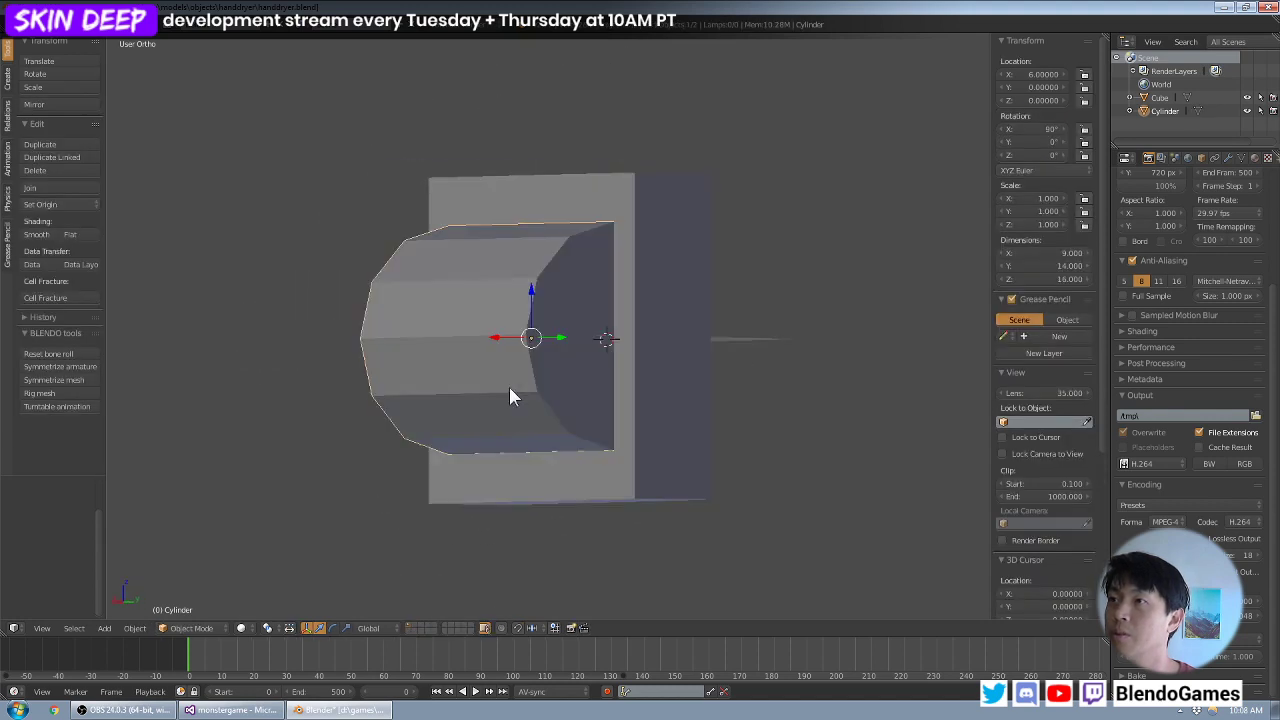
- Move the half cylinder -1 unit along the Z axis and view it in solid shading
key("KP_1")
key("KP_3")
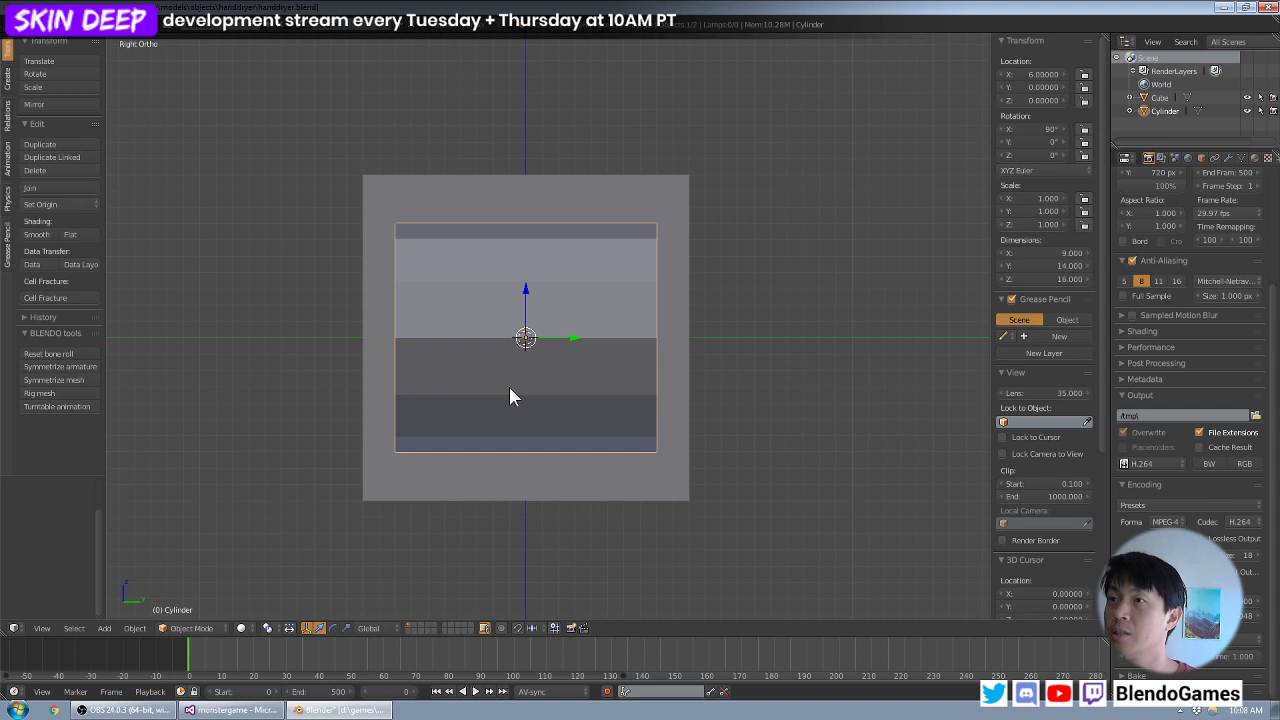
key("z")
type("gz")
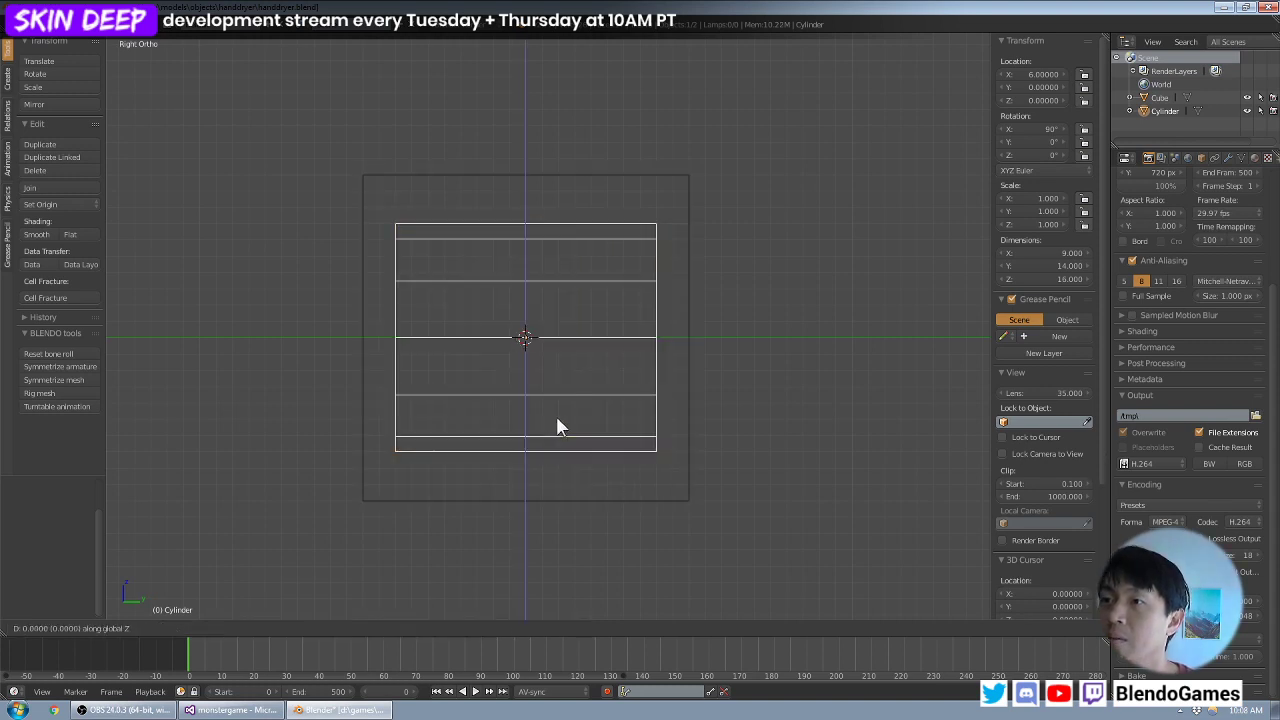
type("1-")
key("Return")
mouse_move(538, 341)
middle_mouse_down()
mouse_move(583, 368)
mouse_move(480, 334)
mouse_move(503, 323)
mouse_move(654, 351)
mouse_move(557, 332)
middle_mouse_up()
key("Tab")
key("z")
key("Tab")
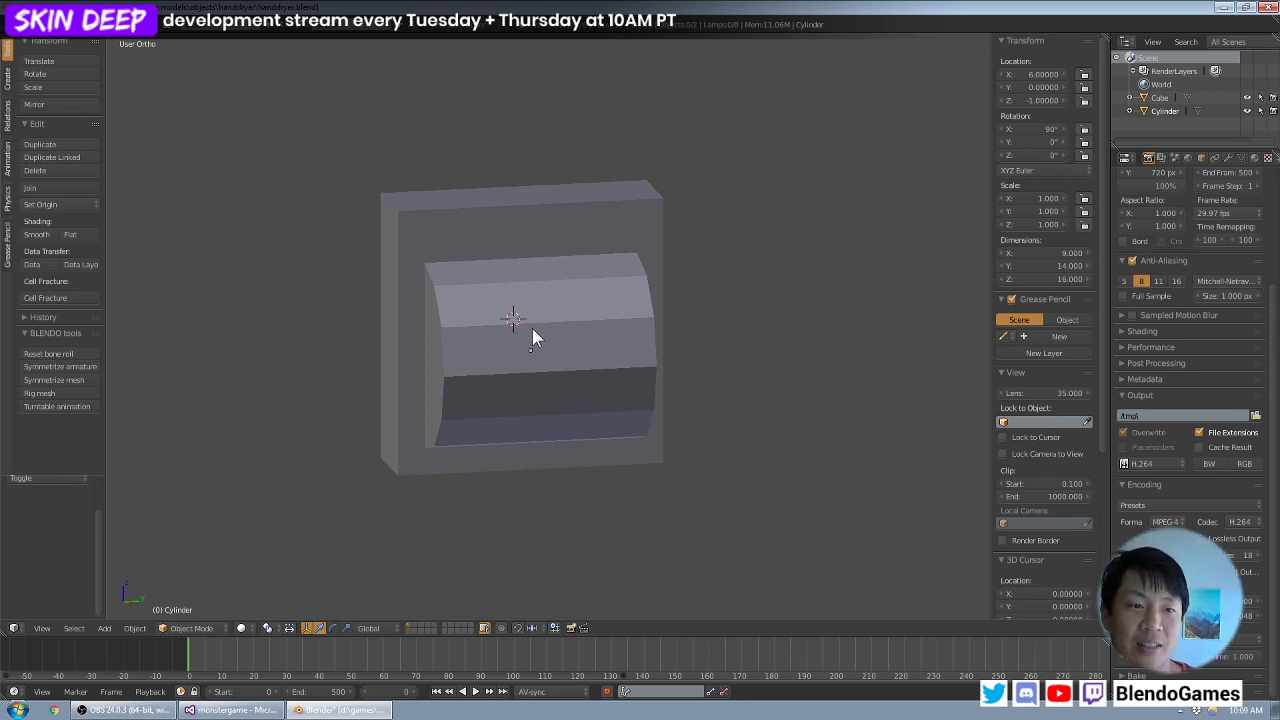
- Examine how the half cylinder sits against the block from several angles, including from above and below
middle_click_drag(594, 341, 520, 345)
key("KP_1")
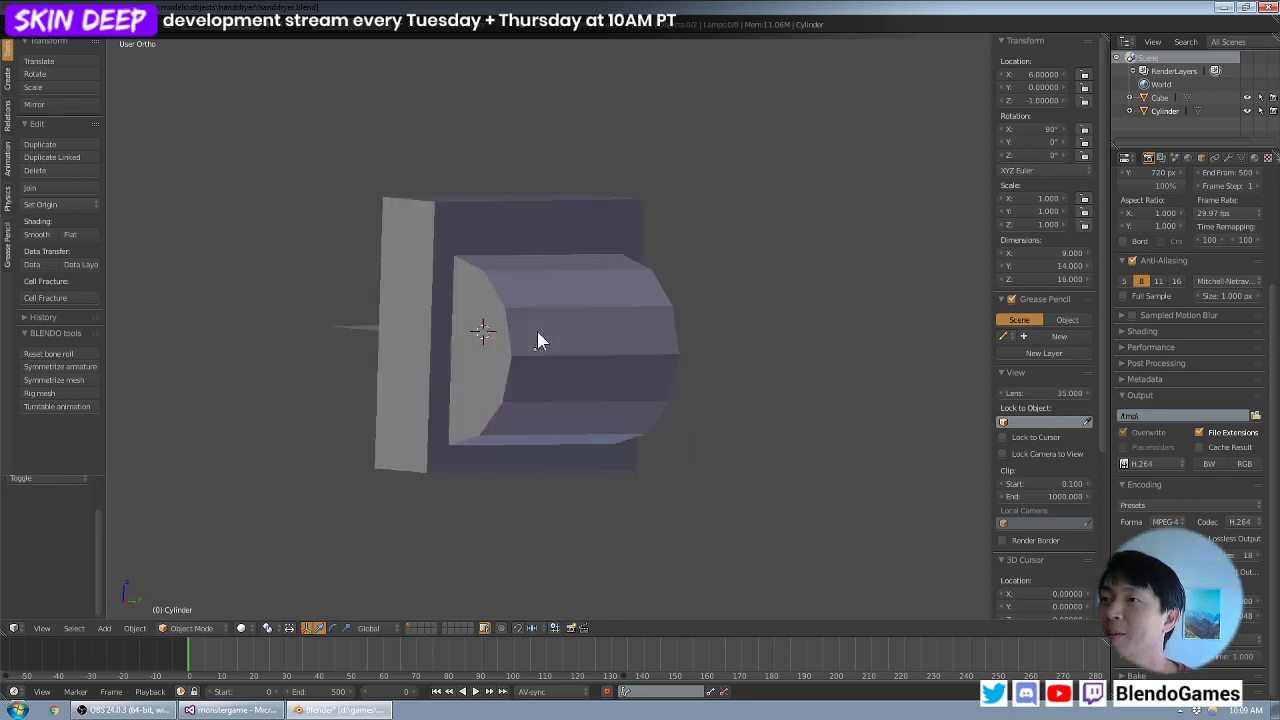
middle_click_drag(594, 332, 451, 357)
key("KP_3")
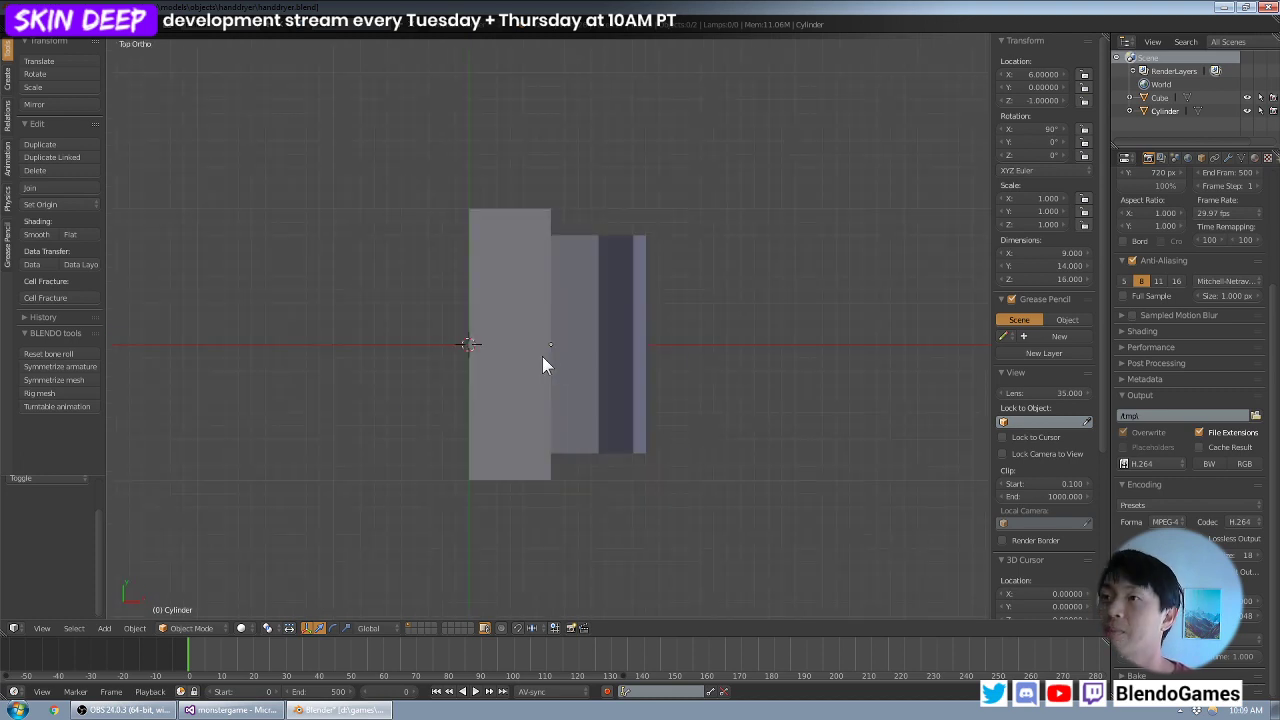
middle_click_drag(543, 363, 551, 293)
right_click(551, 293)
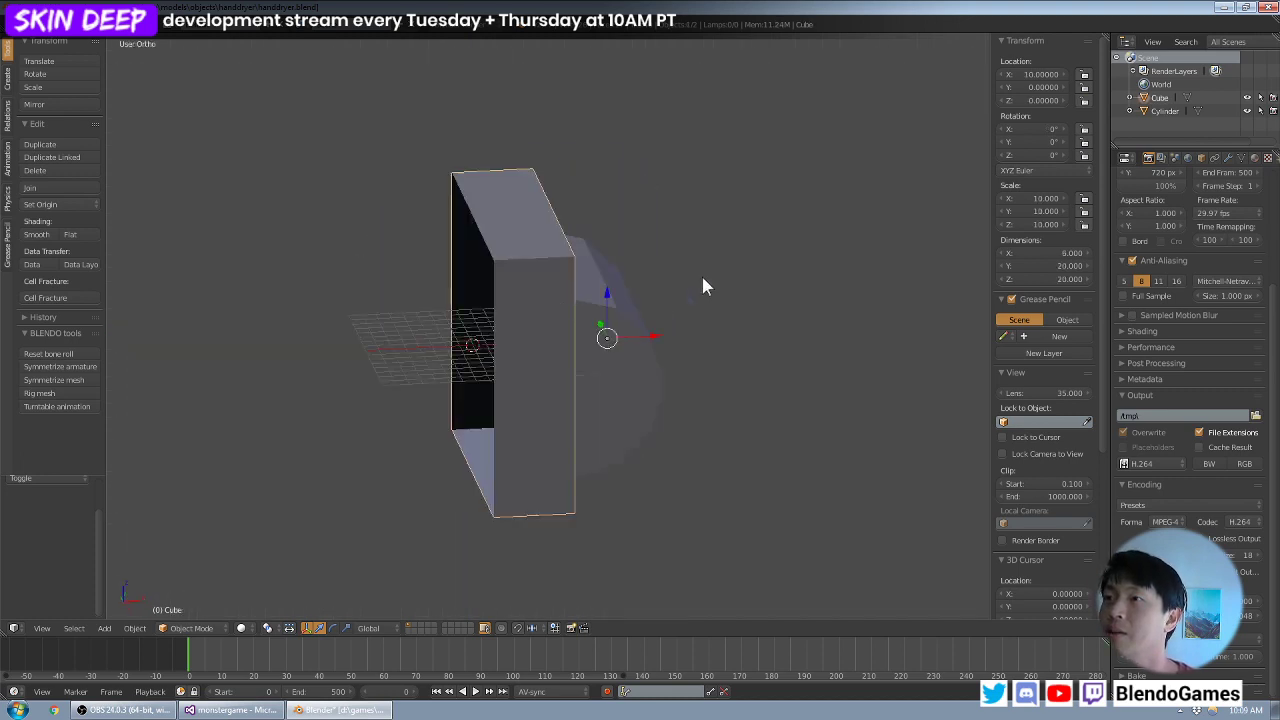
middle_click_drag(702, 275, 561, 431)
key("Tab")
key("a")
key("Tab")
right_click(614, 321)
key("a")
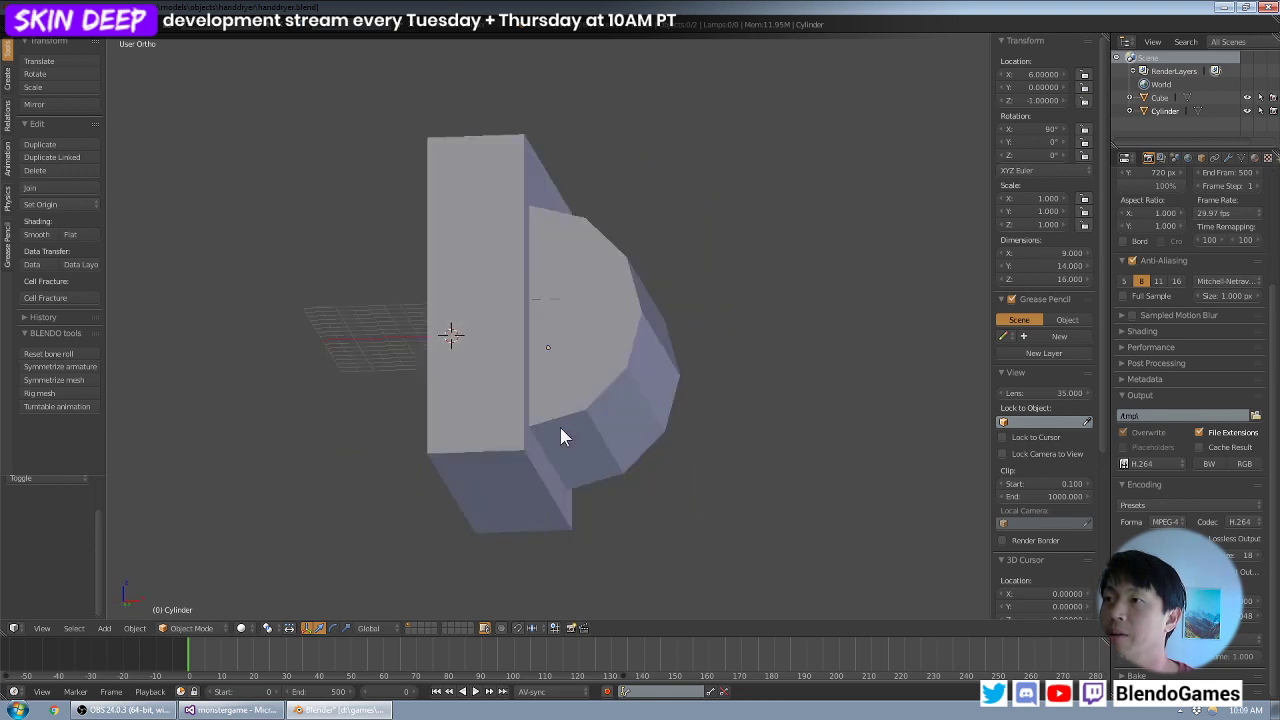
middle_click_drag(652, 460, 497, 409)
- Select the second-lowest curved face of the half cylinder in face select mode and examine its orientation
right_click(500, 407)
key("Tab")
middle_click_drag(425, 435, 486, 436)
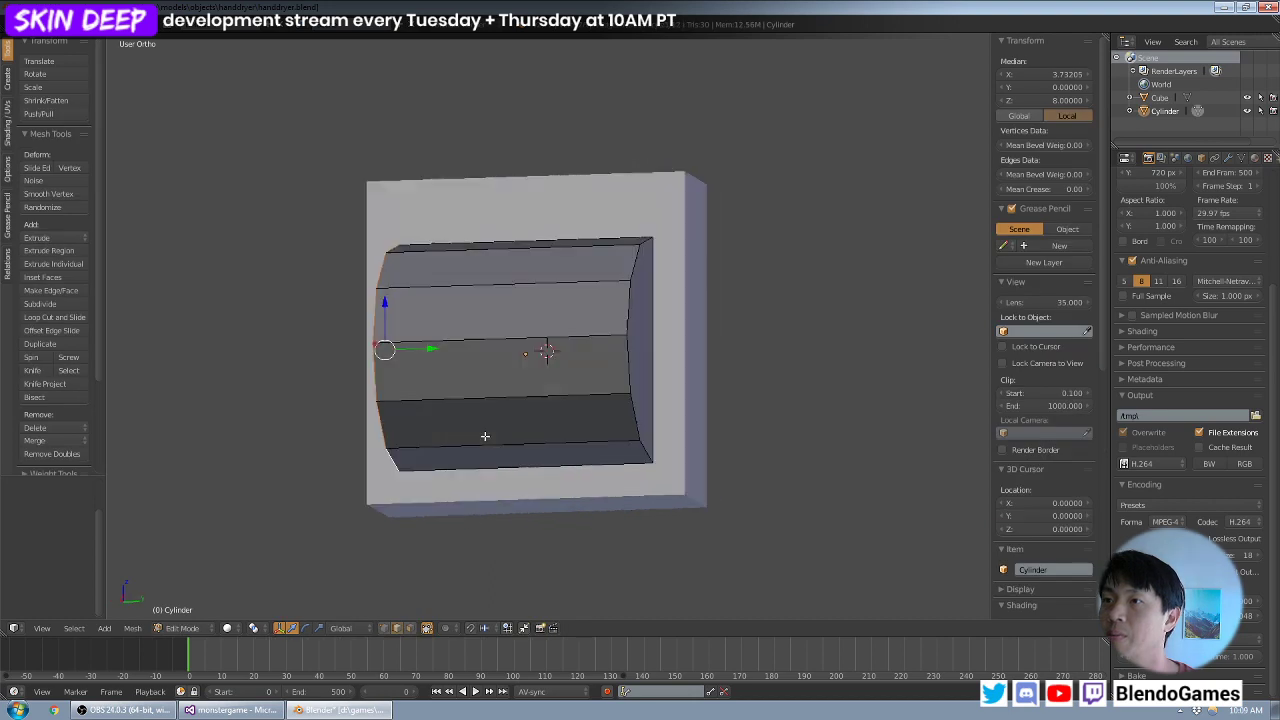
right_click(486, 440)
left_click(409, 628)
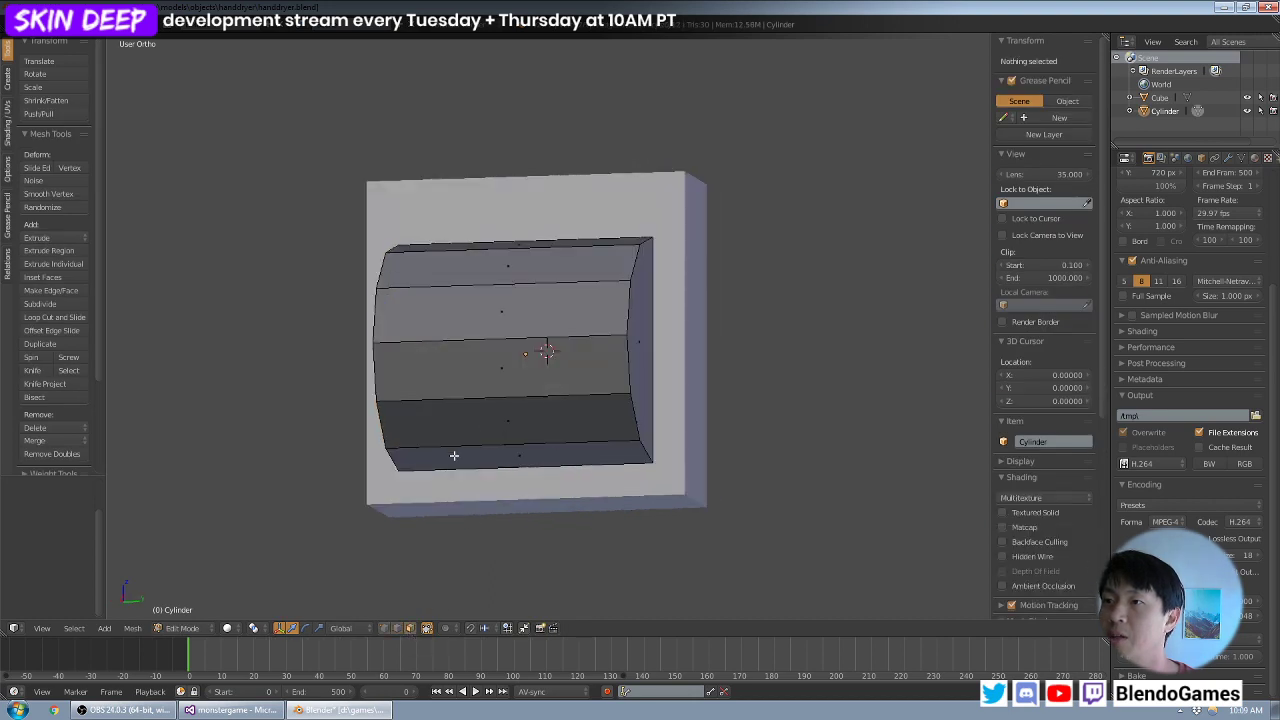
right_click(455, 445)
middle_click_drag(455, 445, 431, 421)
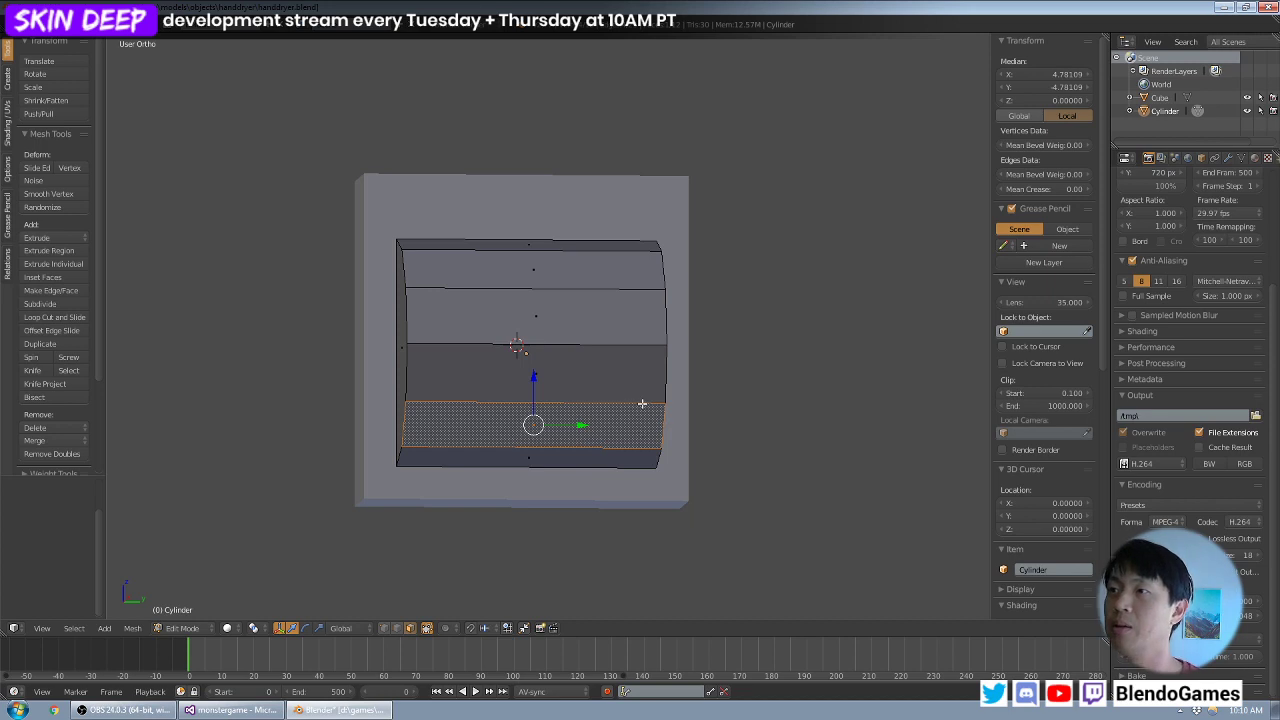
middle_click_drag(642, 404, 530, 420)
middle_click_drag(520, 356, 572, 336)
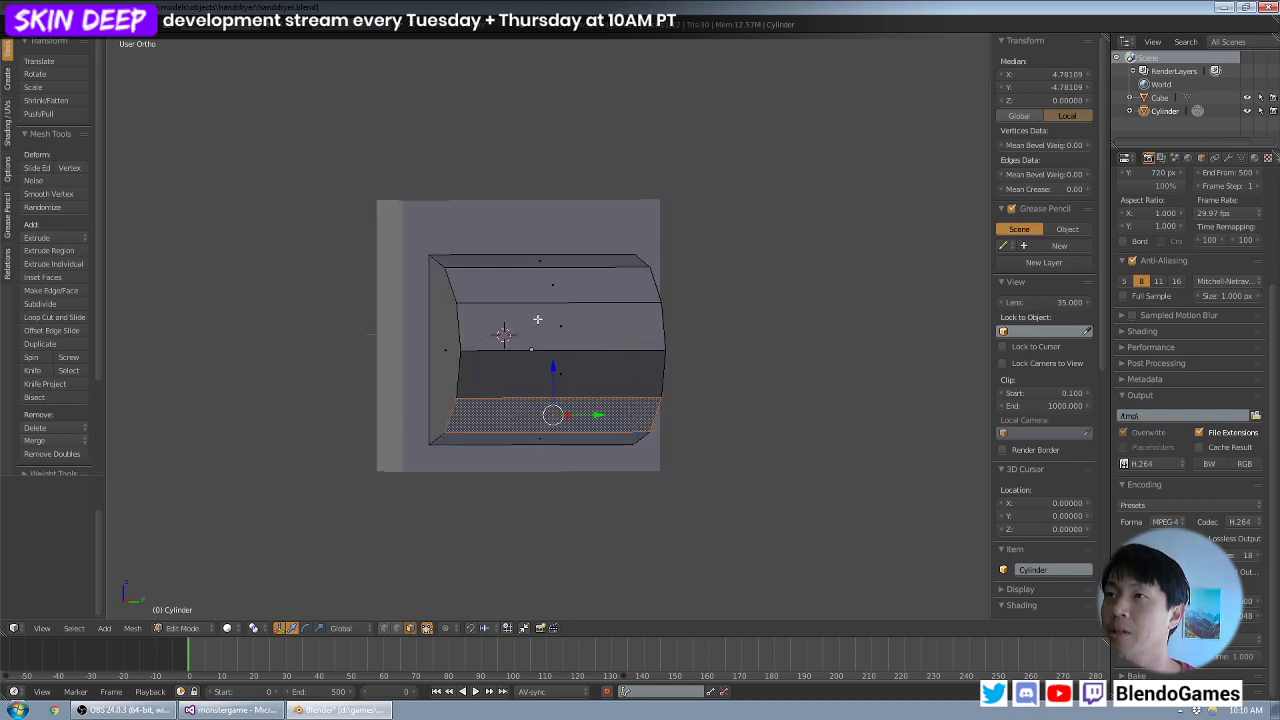
middle_click_drag(538, 320, 575, 308)
scroll(540, 314, "up", 2)
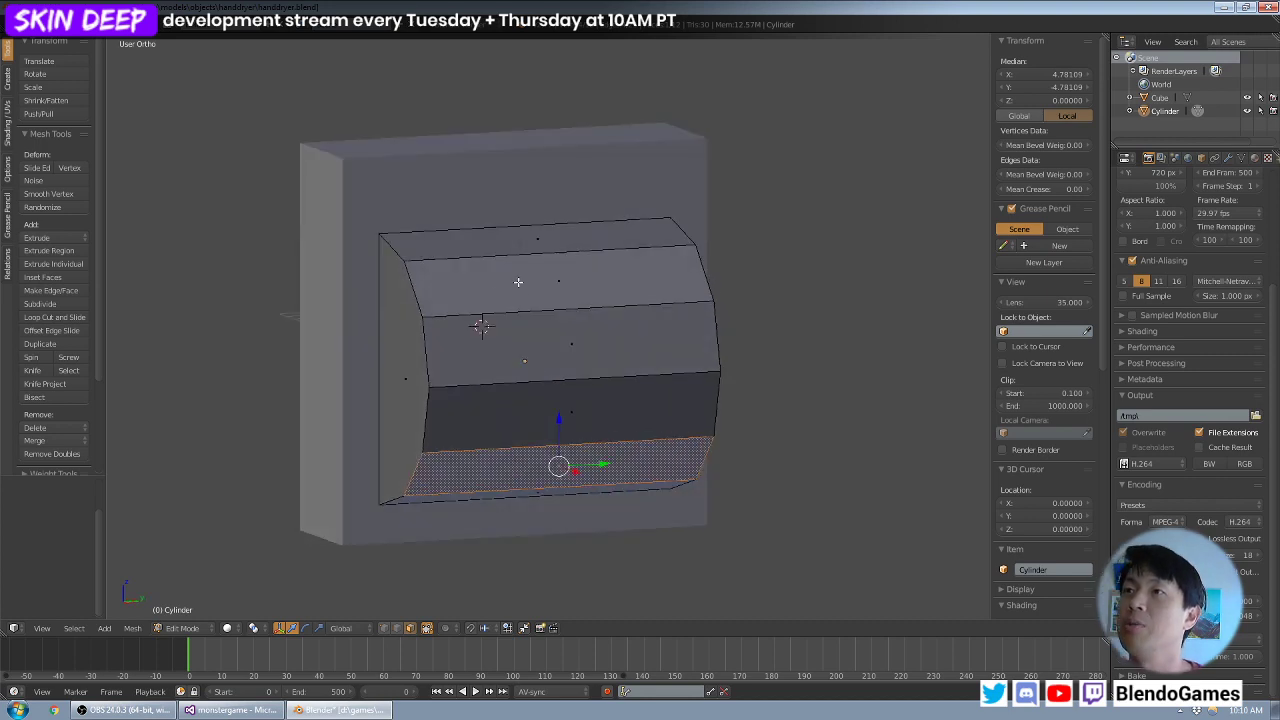
- Return to object mode and examine the hand dryer's overall shape and its front-view profile
key("Tab")
mouse_move(486, 295)
middle_mouse_down()
mouse_move(469, 292)
mouse_move(492, 275)
middle_mouse_up()
scroll(469, 292, "down", 2)
middle_click_drag(526, 243, 518, 242)
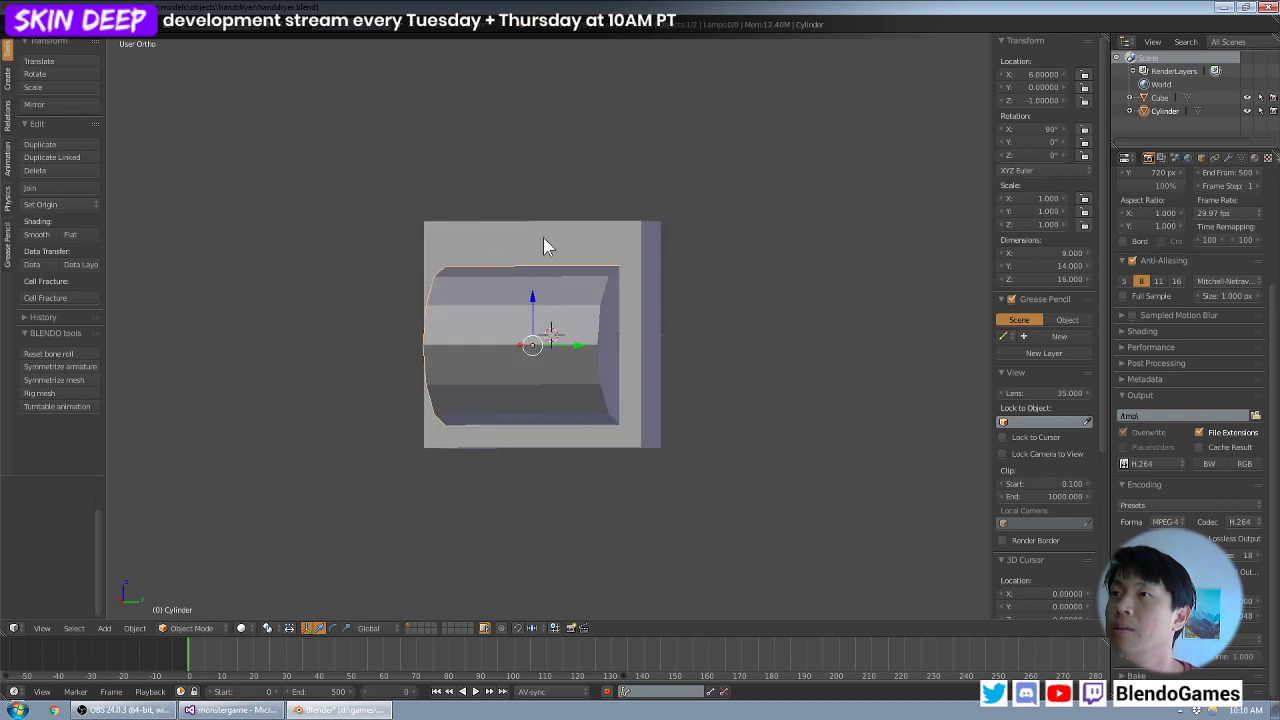
middle_click_drag(606, 229, 602, 319)
right_click(614, 232)
key("Tab")
key("Tab")
scroll(615, 245, "down", 2)
key("a")
scroll(602, 319, "up", 3)
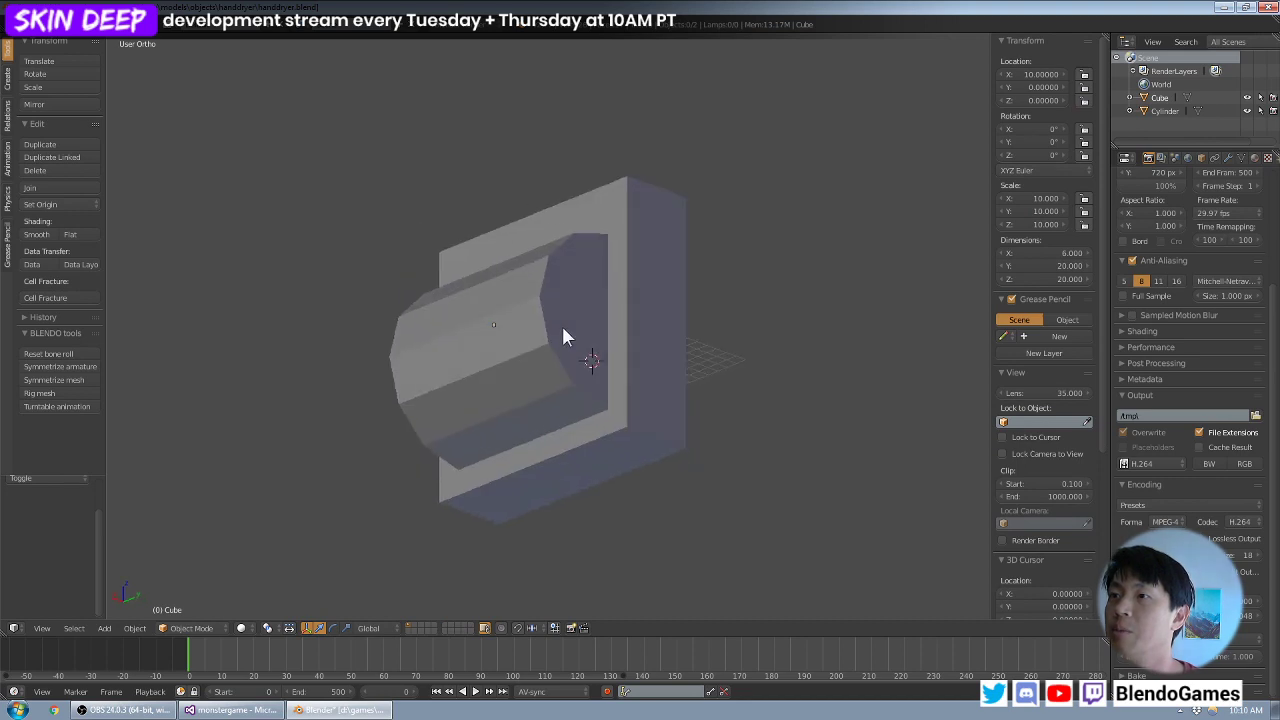
key("KP_1")
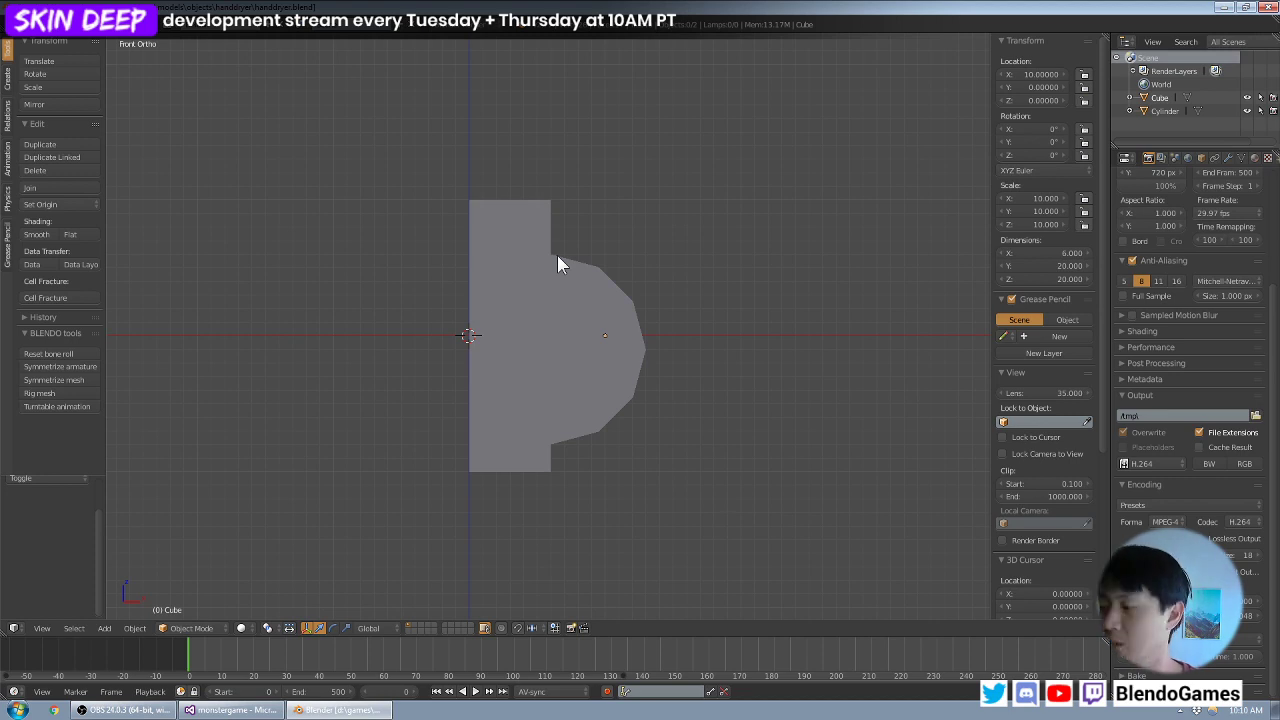
- Switch to Notepad++, search the *.mtr files in the base folder for "twosid", and open the bubbleline material match in objects.mtr
left_click(40, 9)
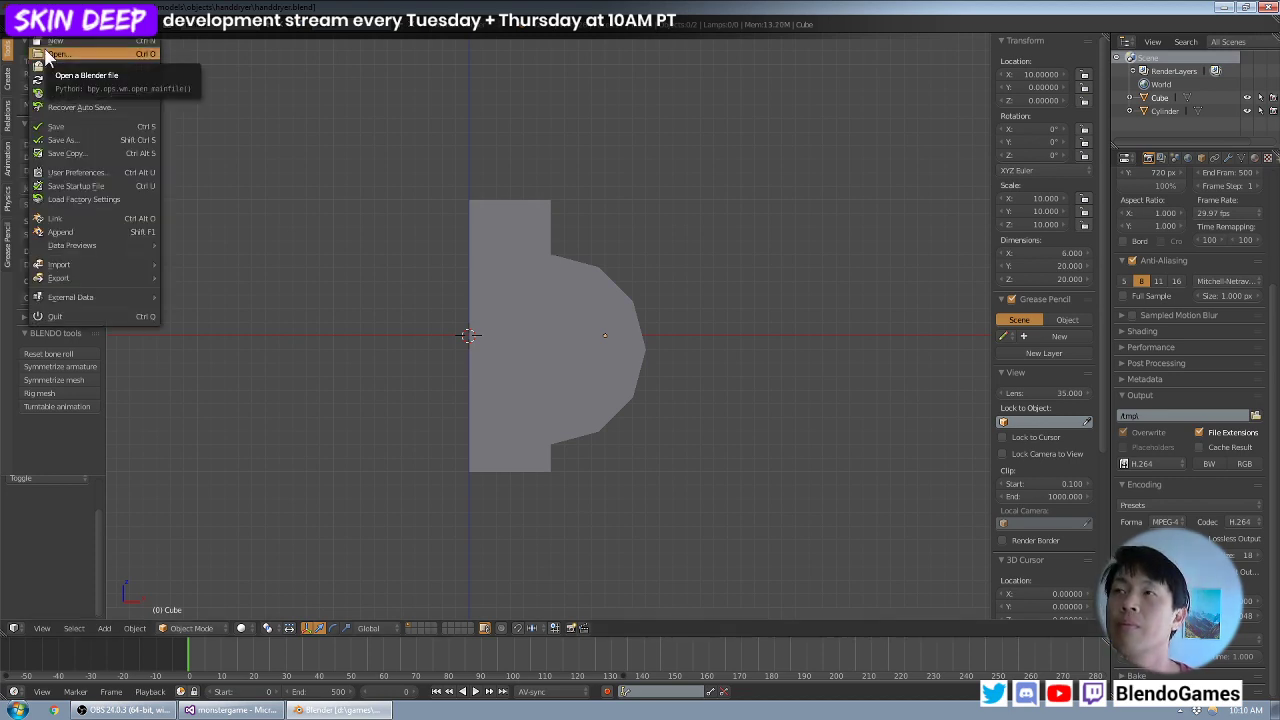
left_click(18, 710)
left_click(137, 476)
key("ctrl+shift+f")
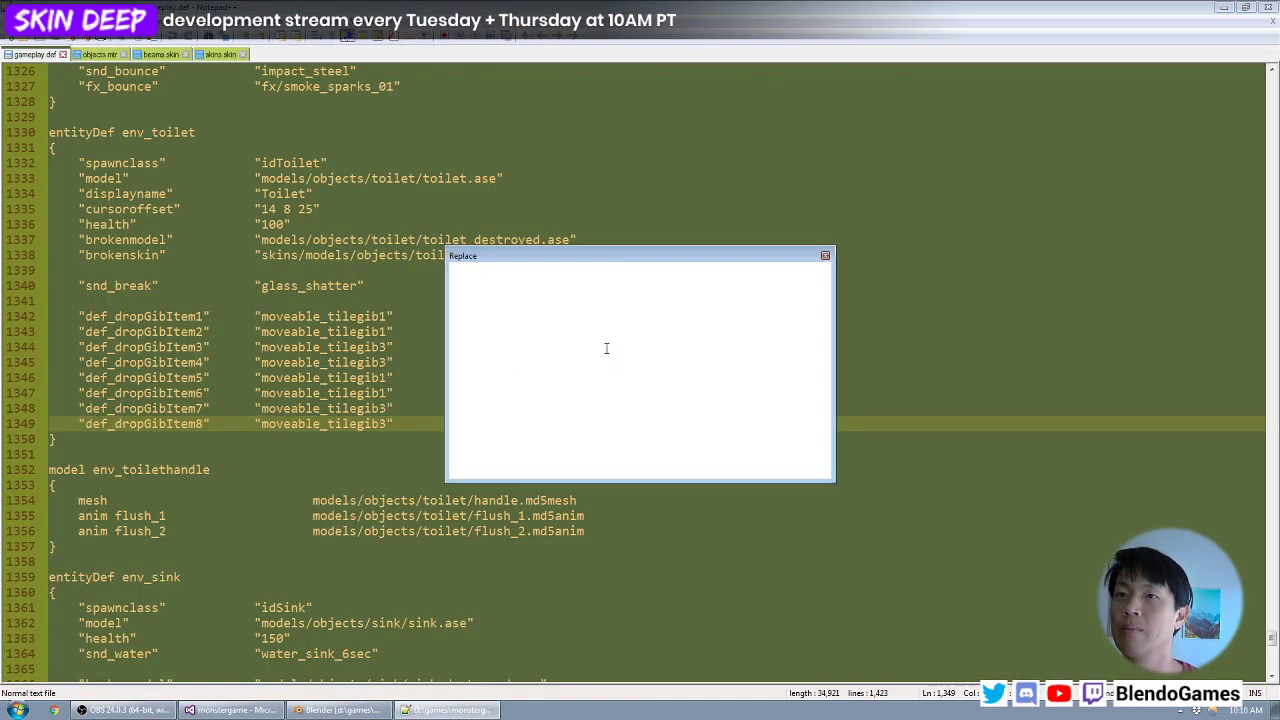
type("twosided")
key("Tab")
key("Tab")
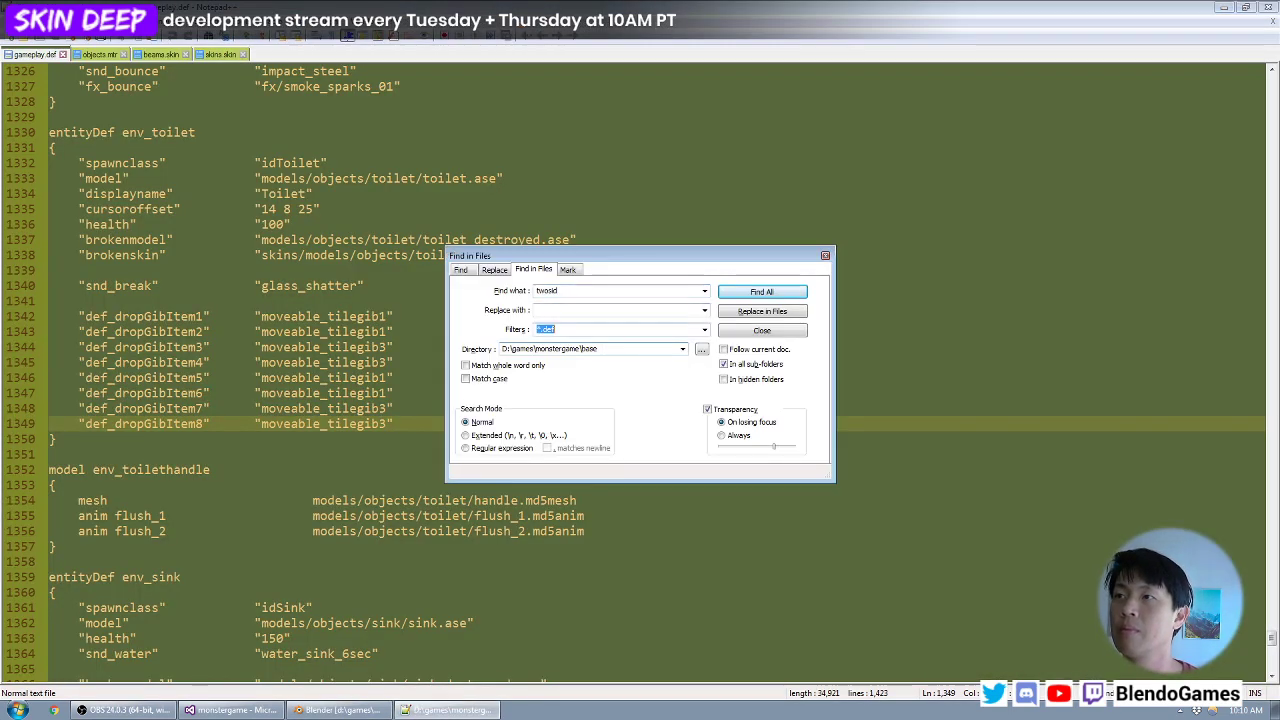
type("*.mtr")
key("Return")
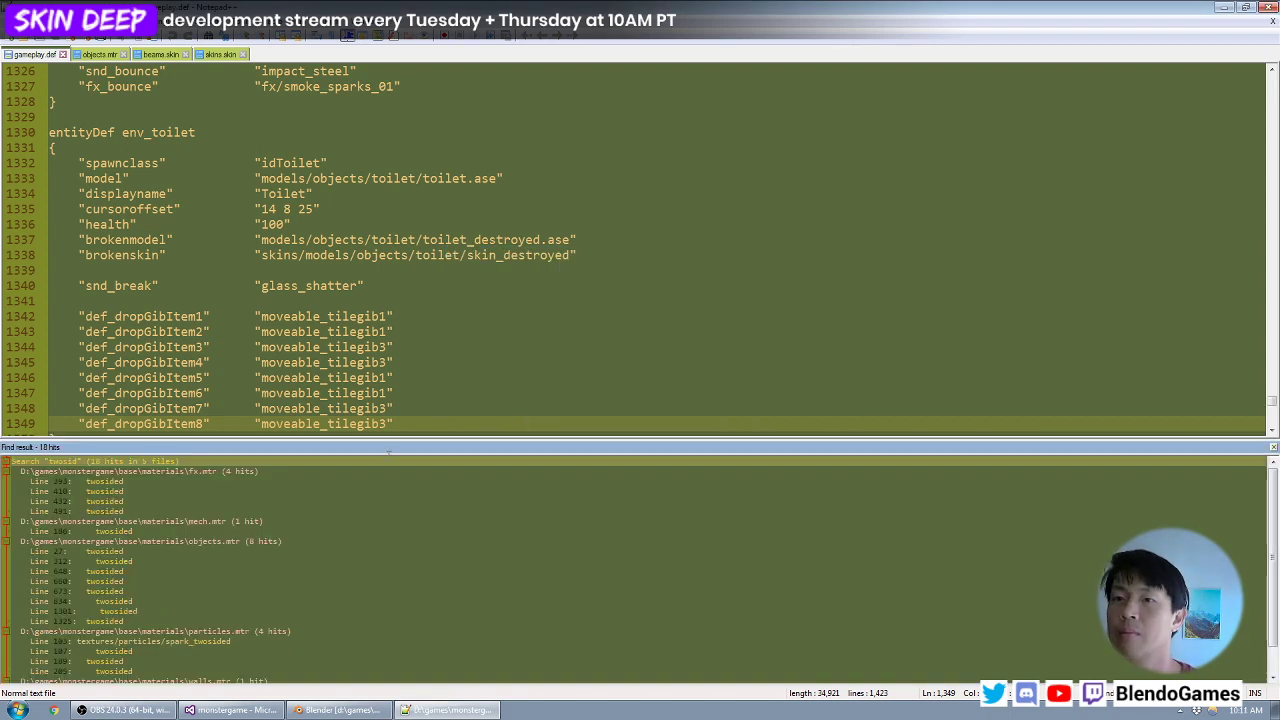
double_click(136, 601)
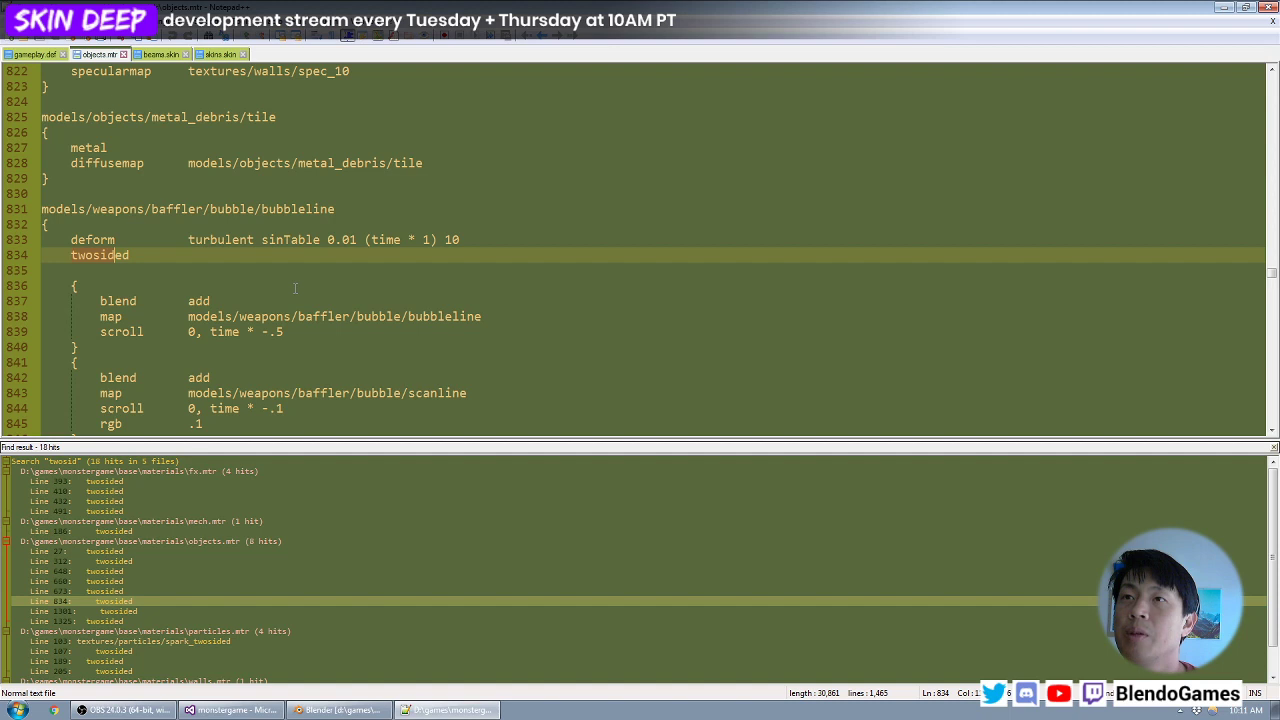
- Open more two-sided matches in fx.mtr, particles.mtr and objects.mtr, including the soundwave and repairbot grill material definitions
scroll(295, 288, "down", 2)
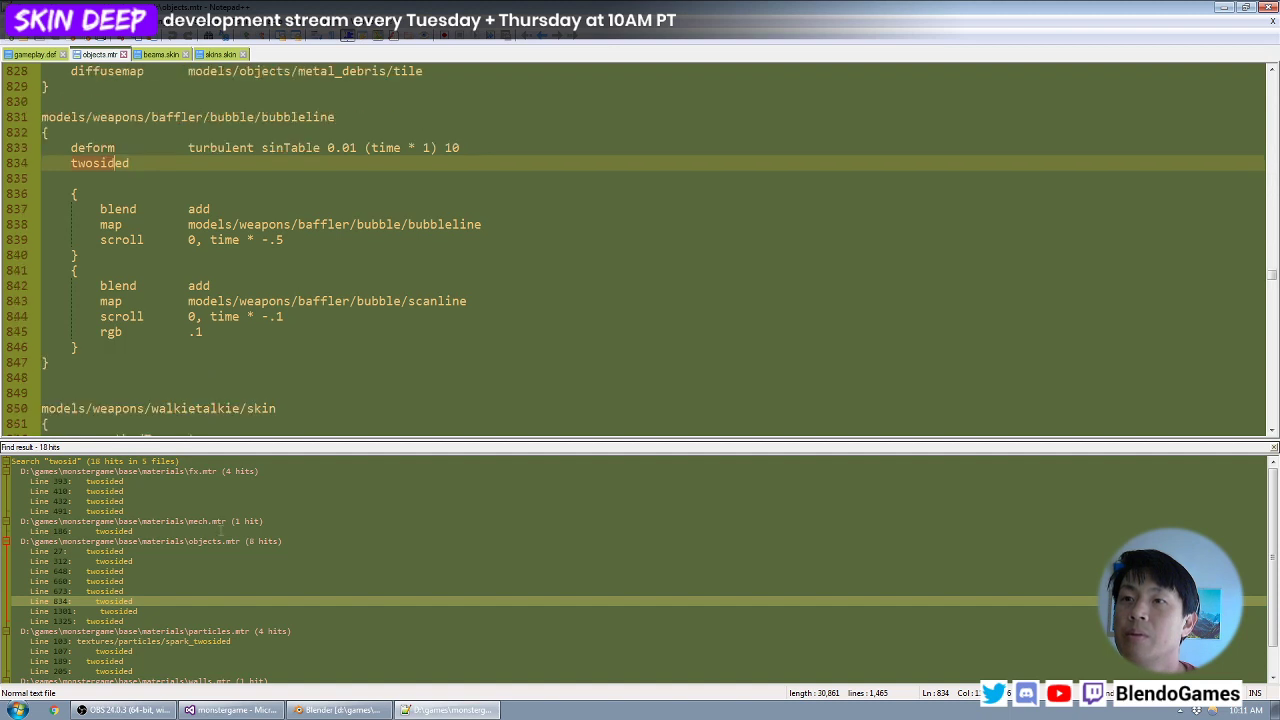
double_click(188, 489)
scroll(180, 560, "down", 1)
double_click(177, 633)
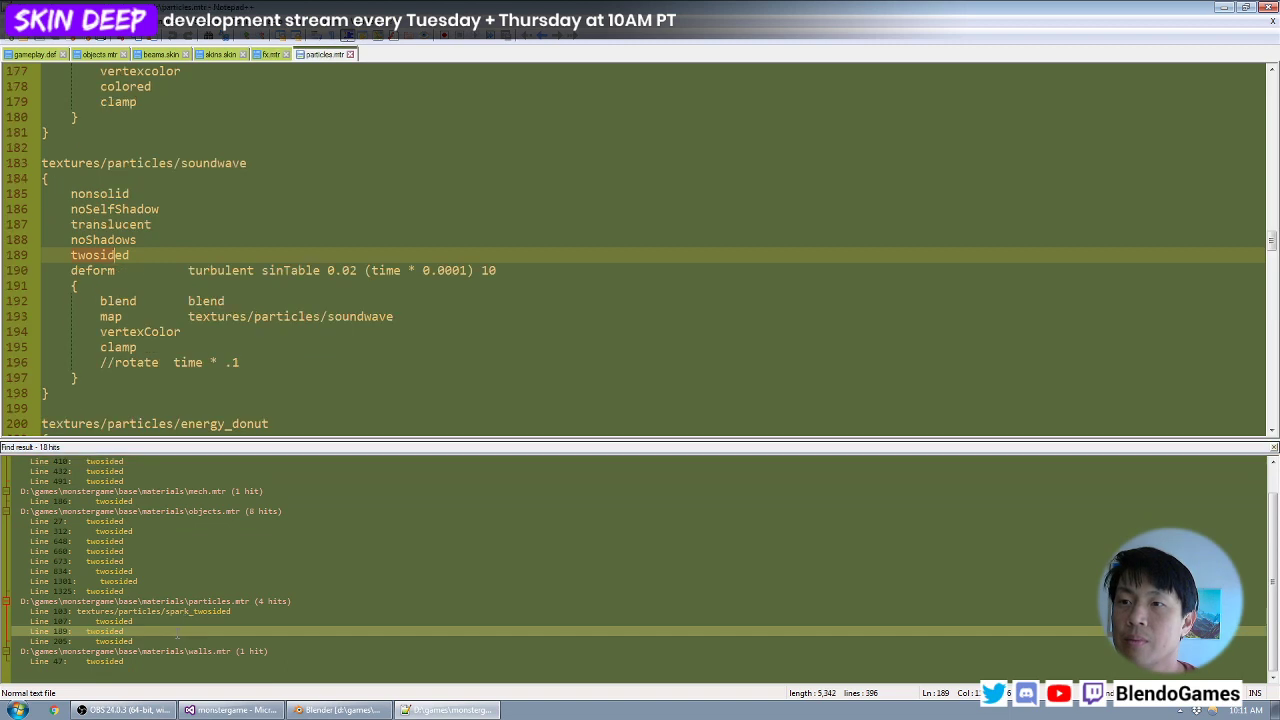
double_click(182, 580)
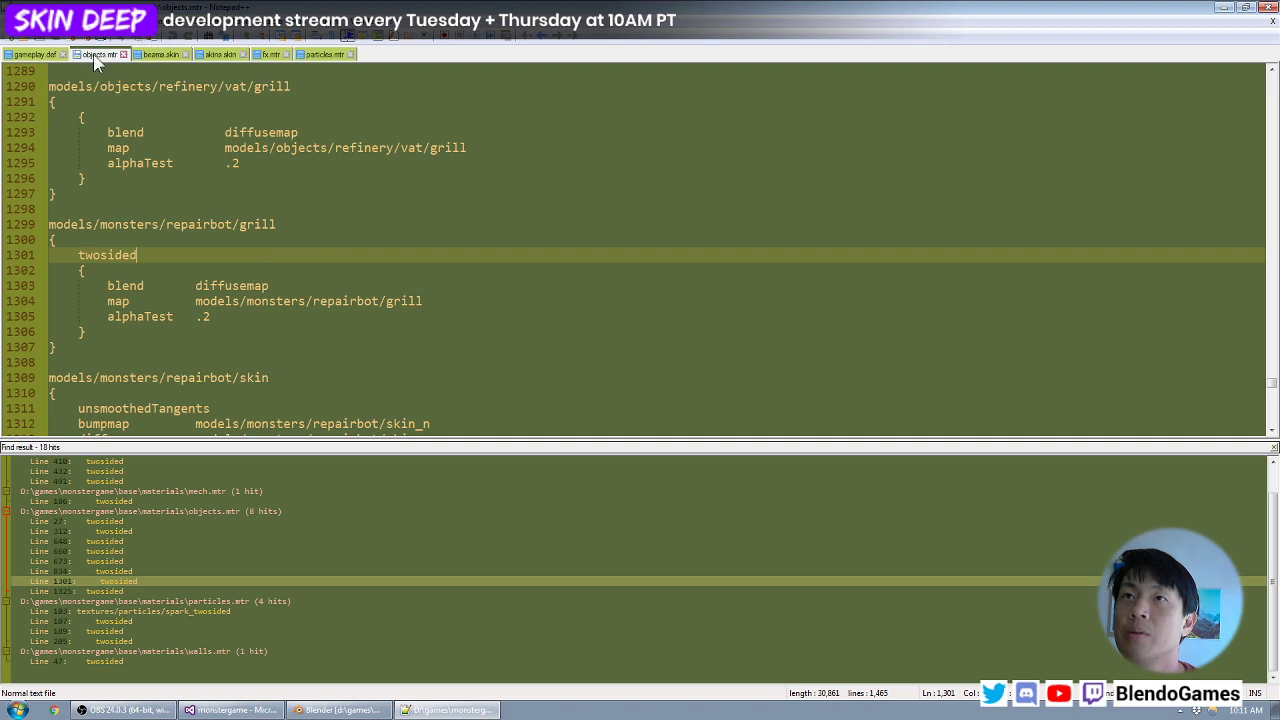
- Switch back to Blender, add a plane mesh at the origin and show the scene in wireframe from the right side
left_click(1224, 7)
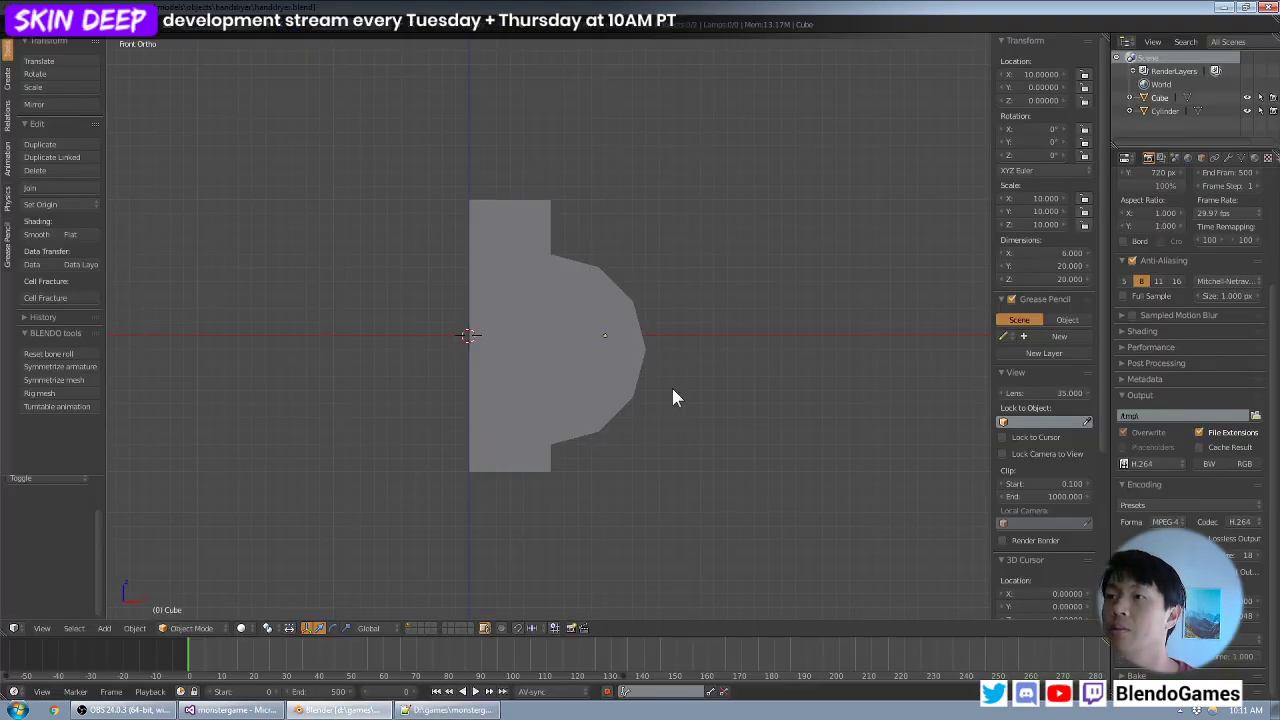
middle_click_drag(607, 420, 579, 325, "shift")
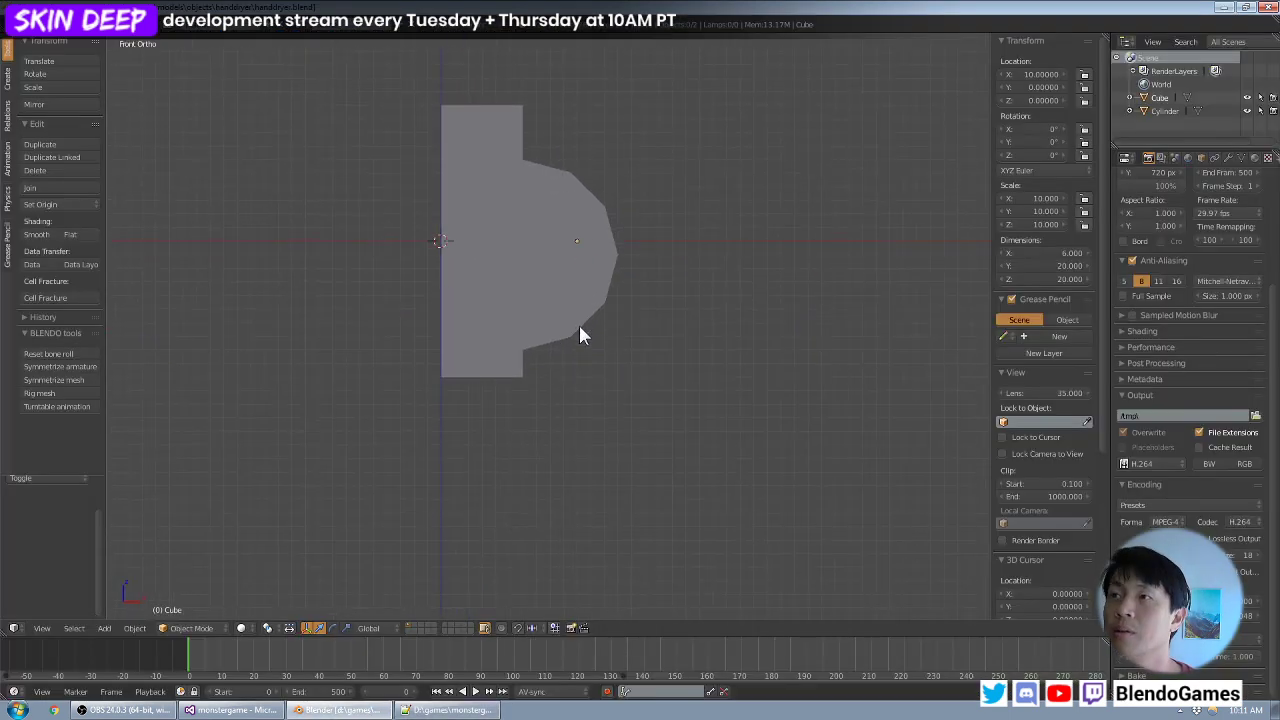
key("shift+a")
left_click(624, 327)
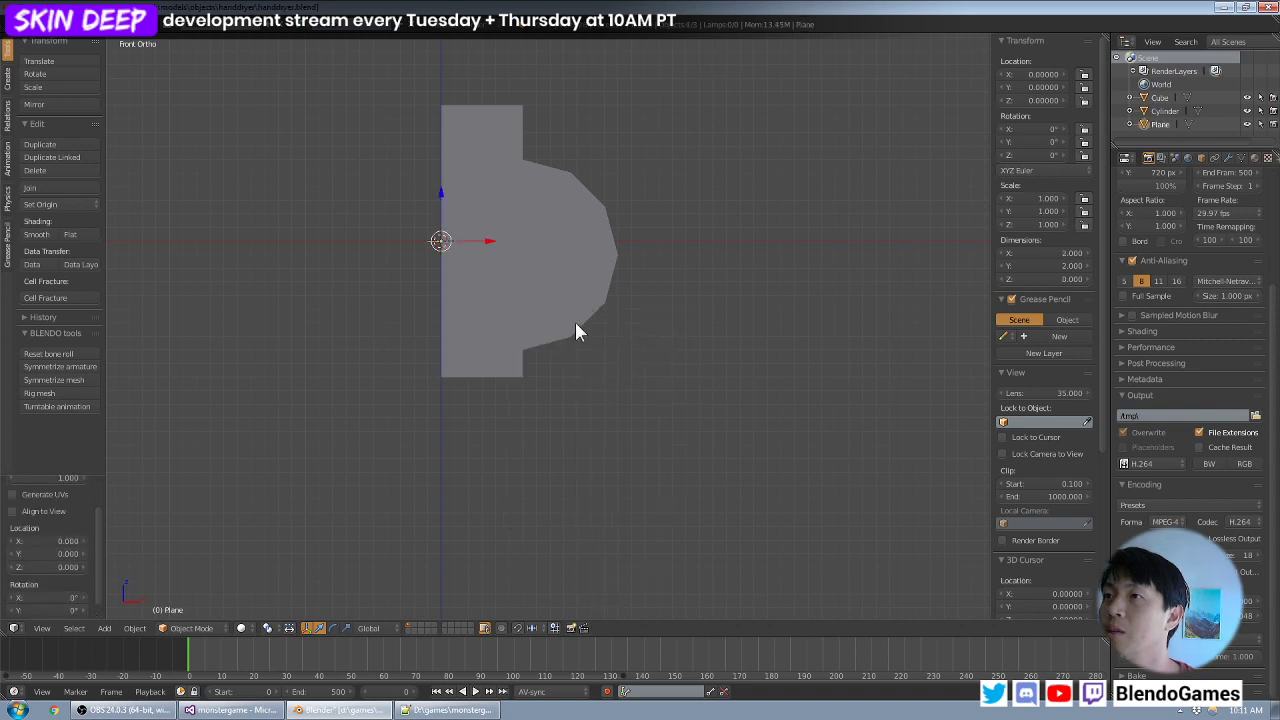
key("z")
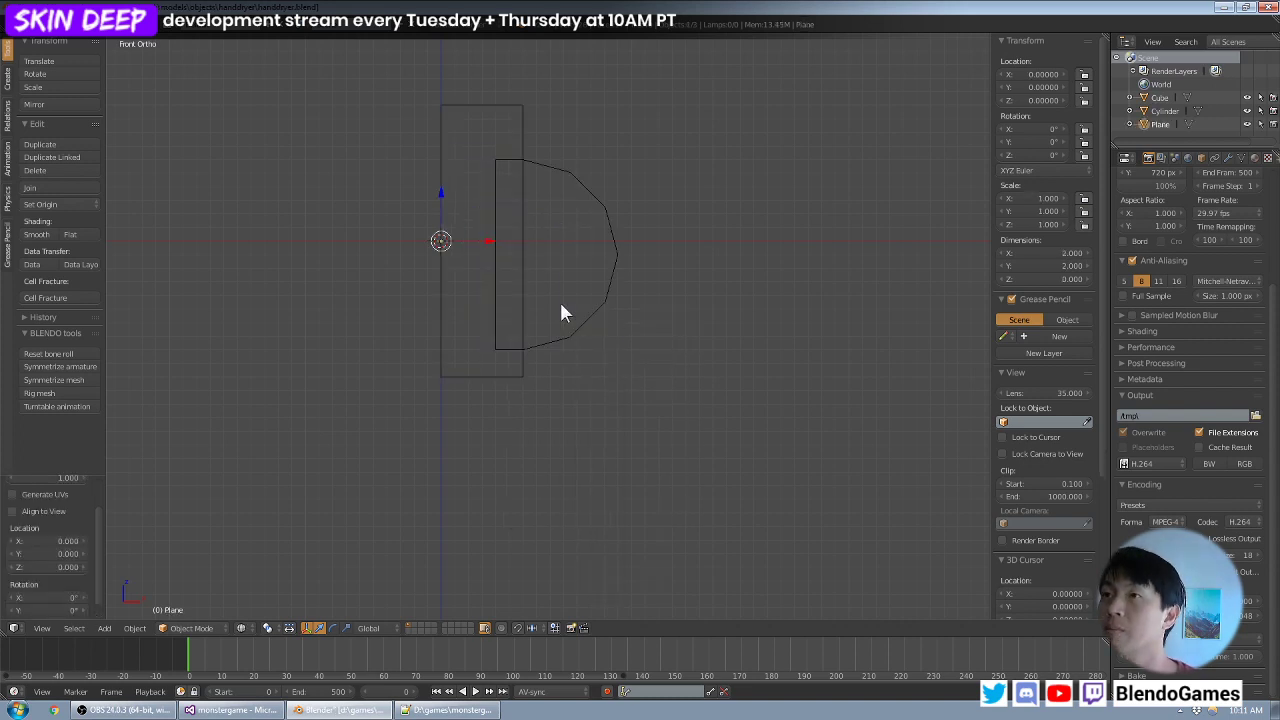
key("KP_3")
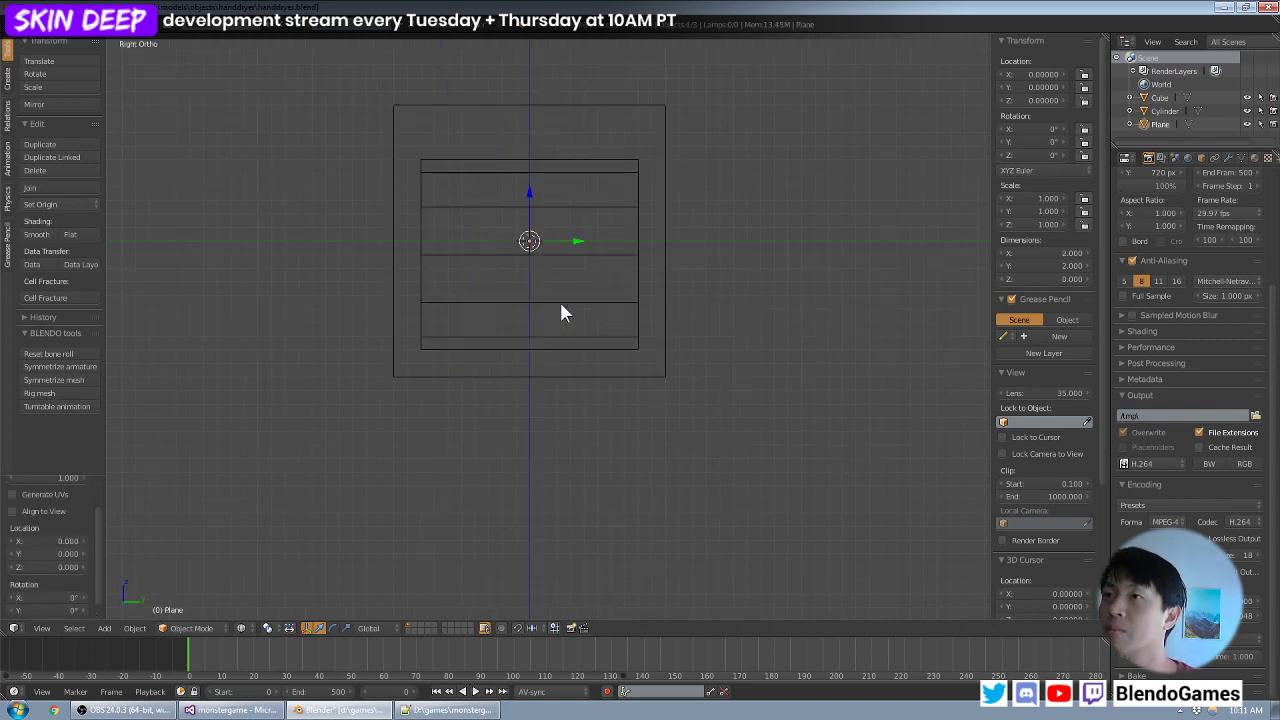
type("s8")
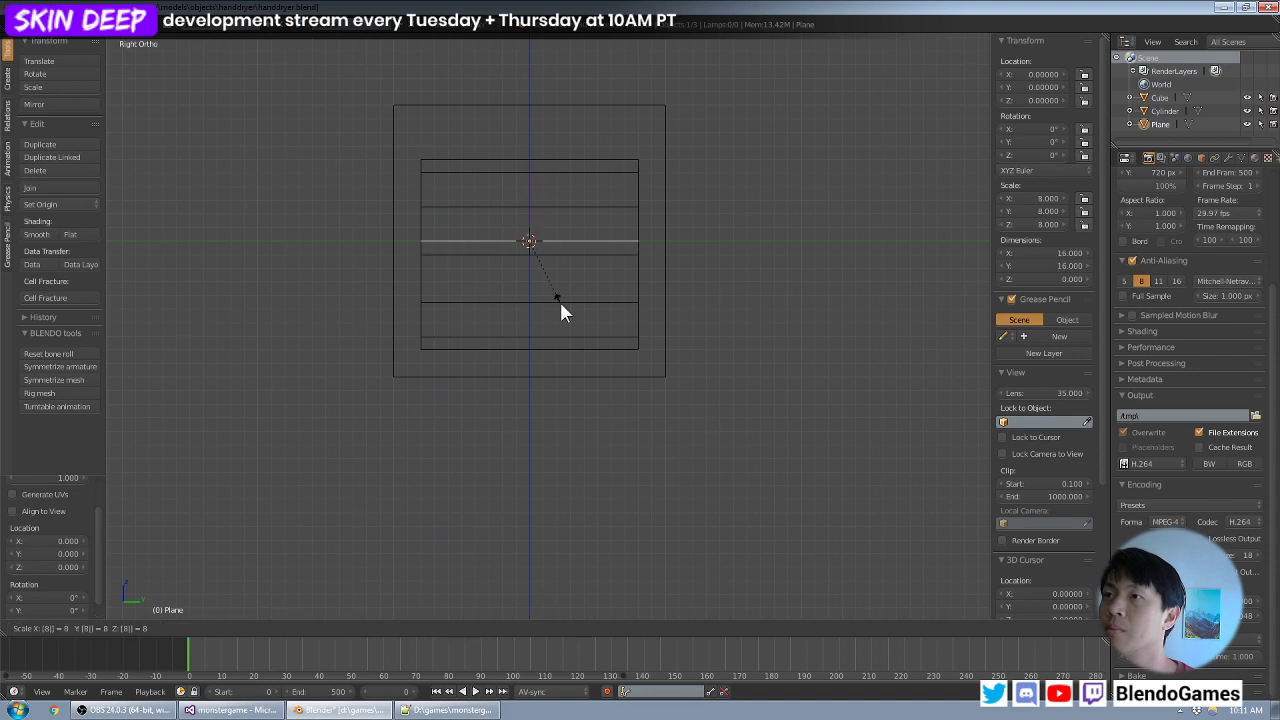
key("Escape")
key("s")
key("Escape")
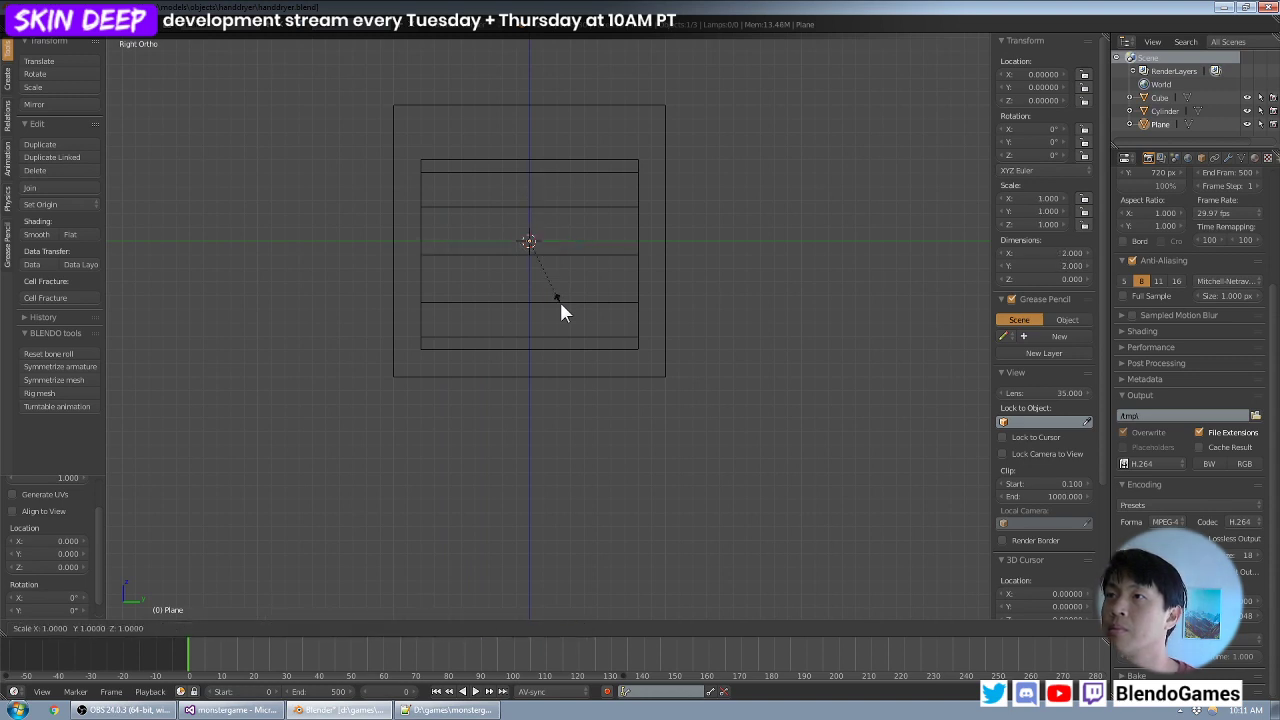
- Scale the new plane by 7 and rotate it 90° about the Y axis so it stands vertically
type("s7")
key("Return")
key("KP_1")
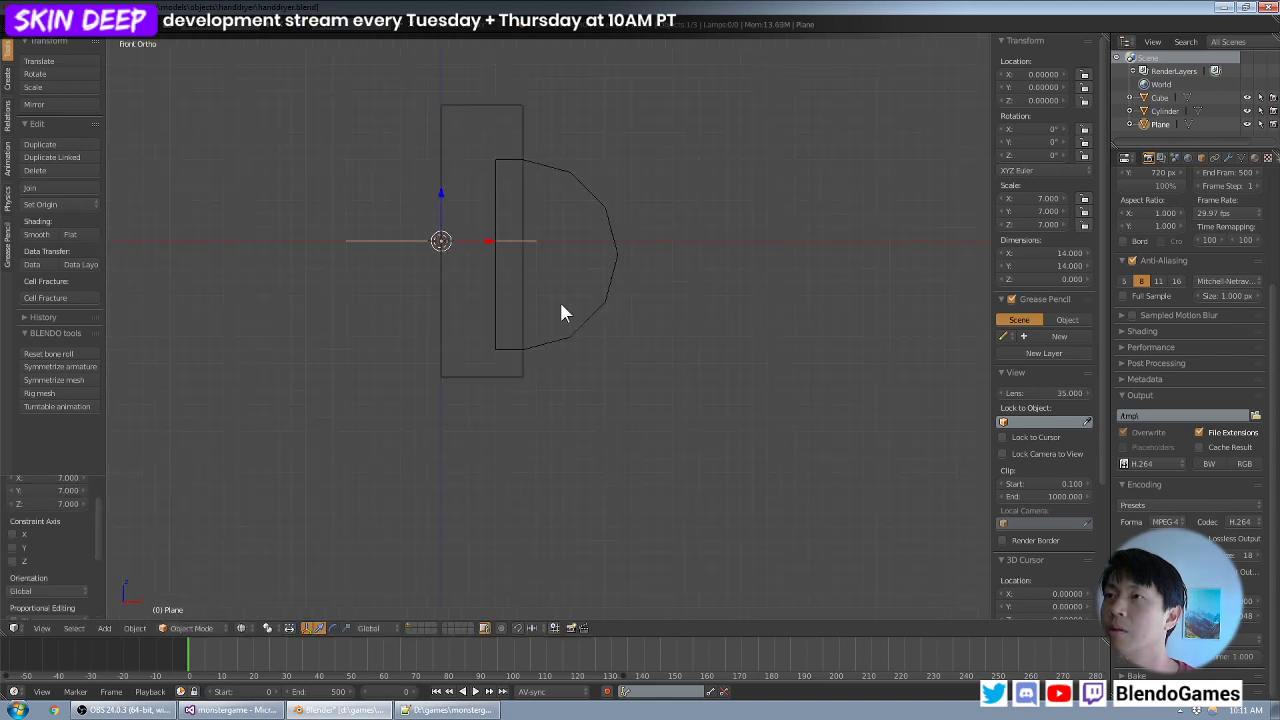
type("ry90")
key("Return")
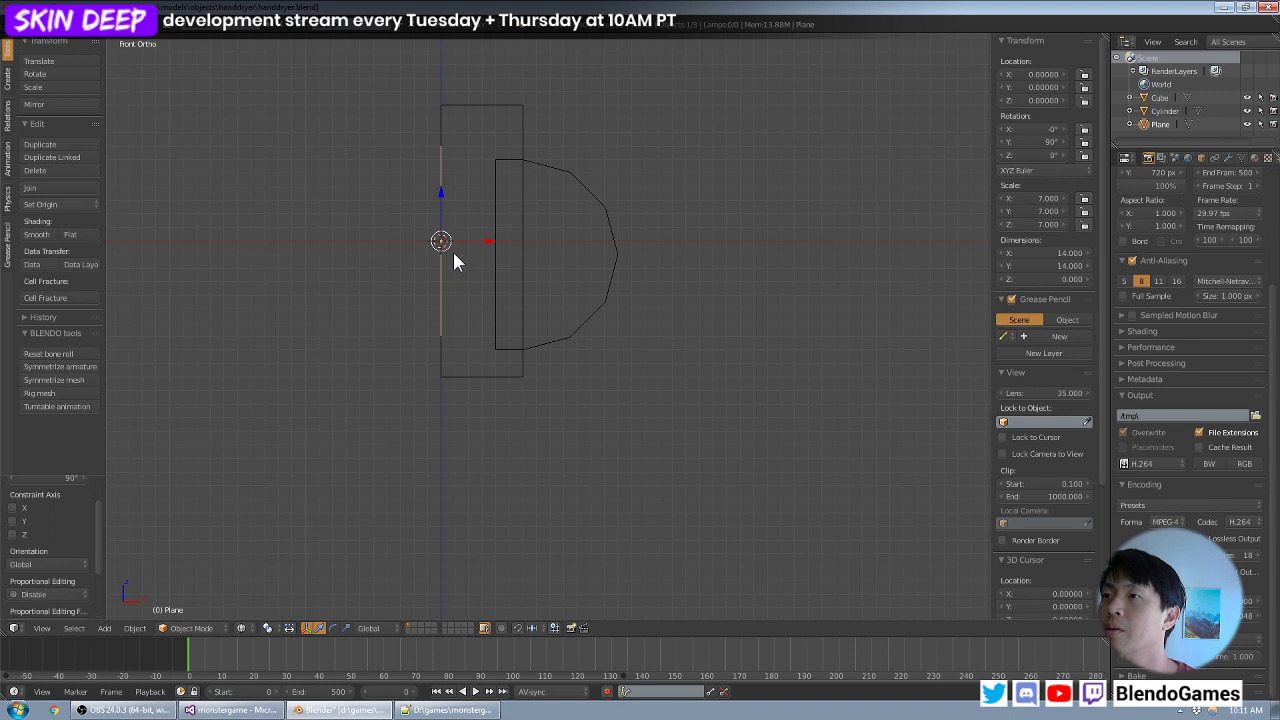
- Move the plane beneath the half cylinder's lower outer curve, to about X 11 and Z -12.3
key("g")
left_click(604, 424)
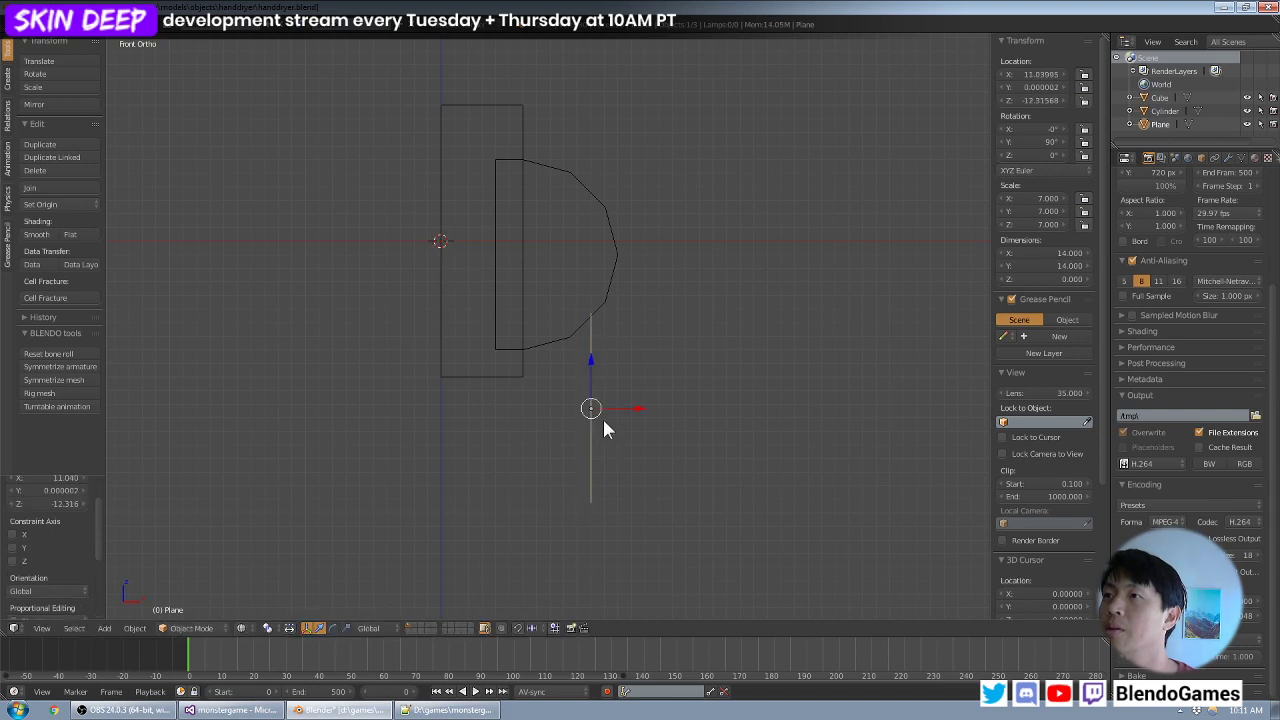
middle_click_drag(631, 420, 589, 449)
scroll(601, 390, "up", 2)
key("KP_1")
- Edit the plane's mesh and raise its lower edge about 5.5 units along Z
key("Tab")
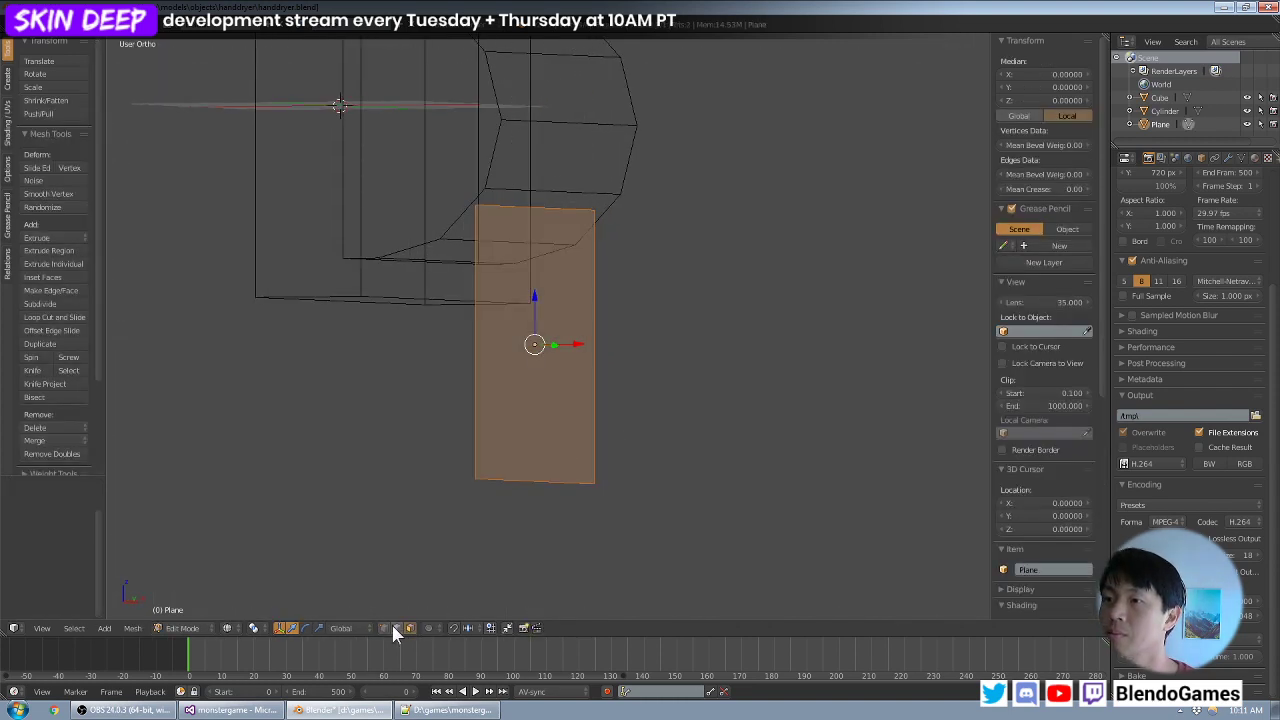
key("a")
key("KP_1")
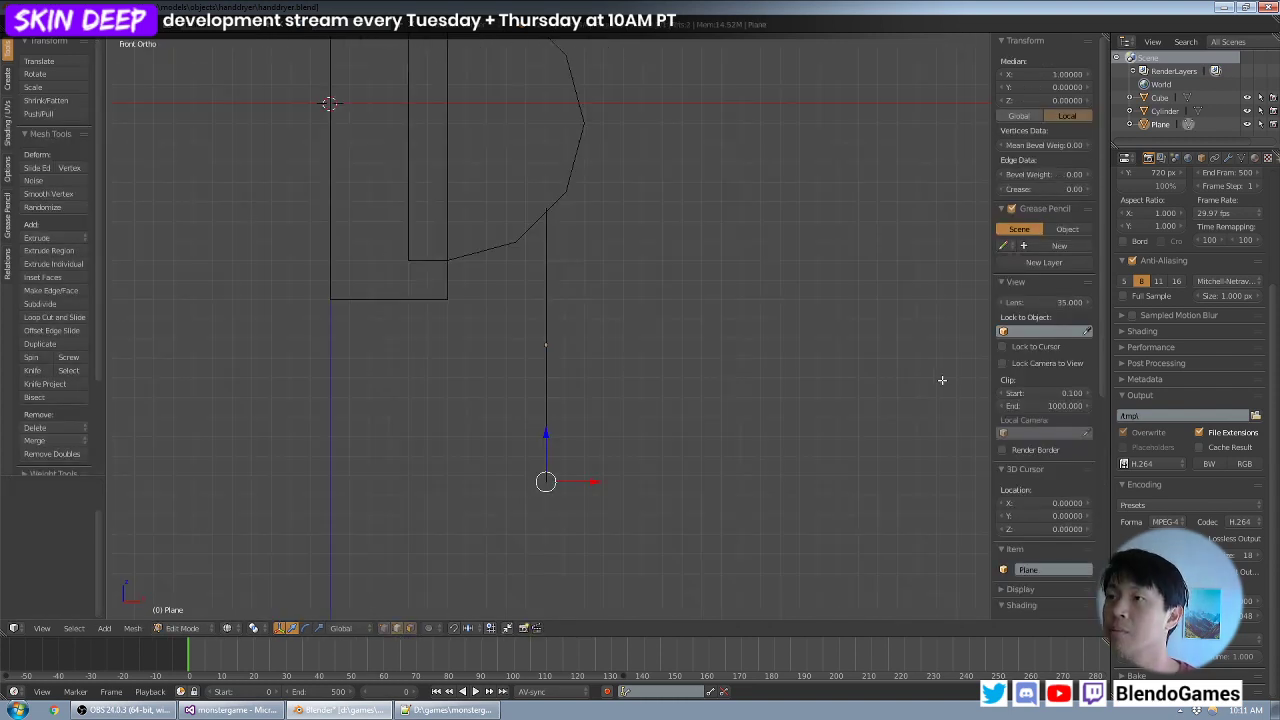
key("g")
key("z")
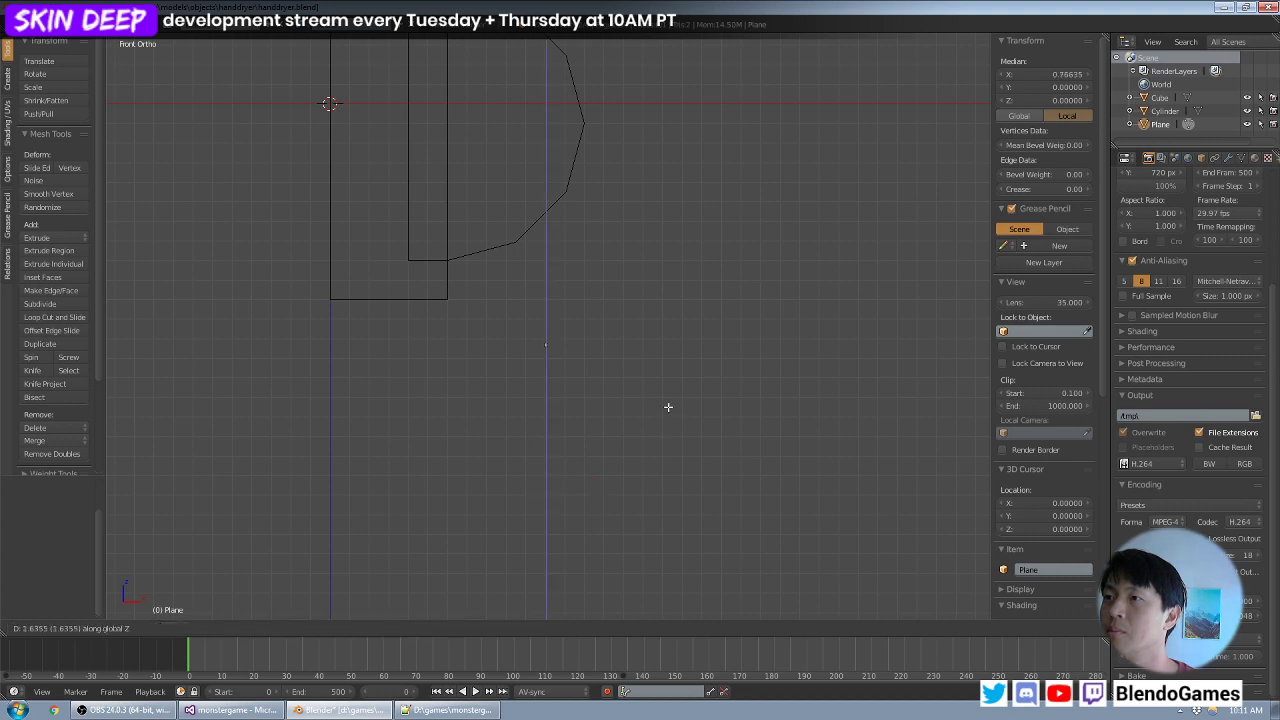
left_click(686, 345)
middle_click_drag(714, 328, 666, 331)
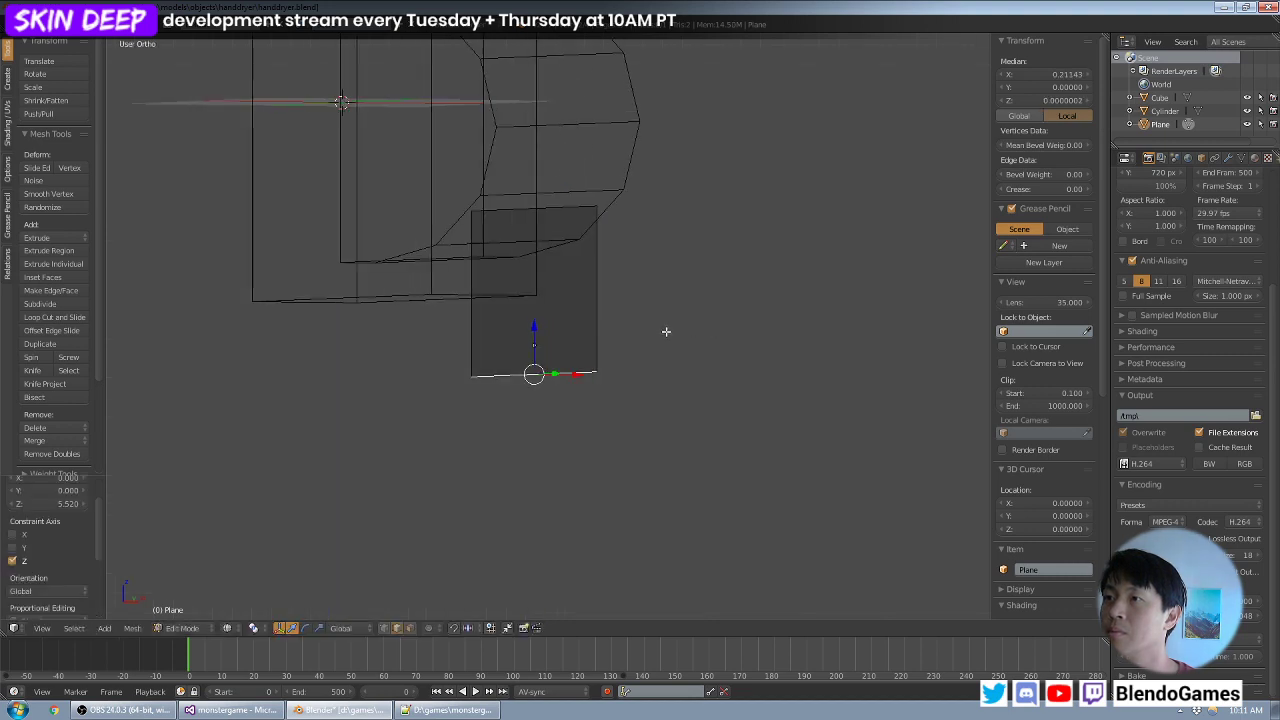
scroll(634, 374, "down", 3)
mouse_move(634, 374)
middle_mouse_down()
mouse_move(657, 369)
mouse_move(526, 360)
mouse_move(623, 354)
middle_mouse_up()
key("KP_1")
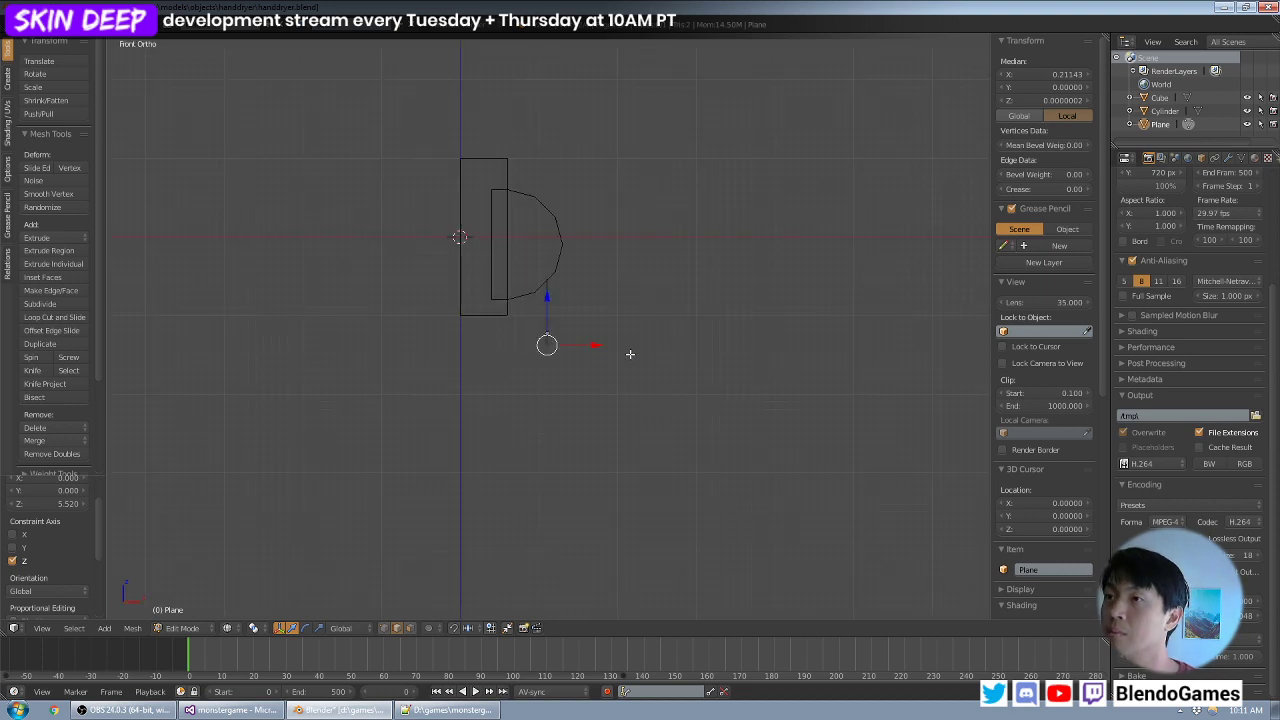
- Lower the plane's bottom edge about 0.85 units along Z and check its length against the hand dryer
scroll(630, 354, "up", 4)
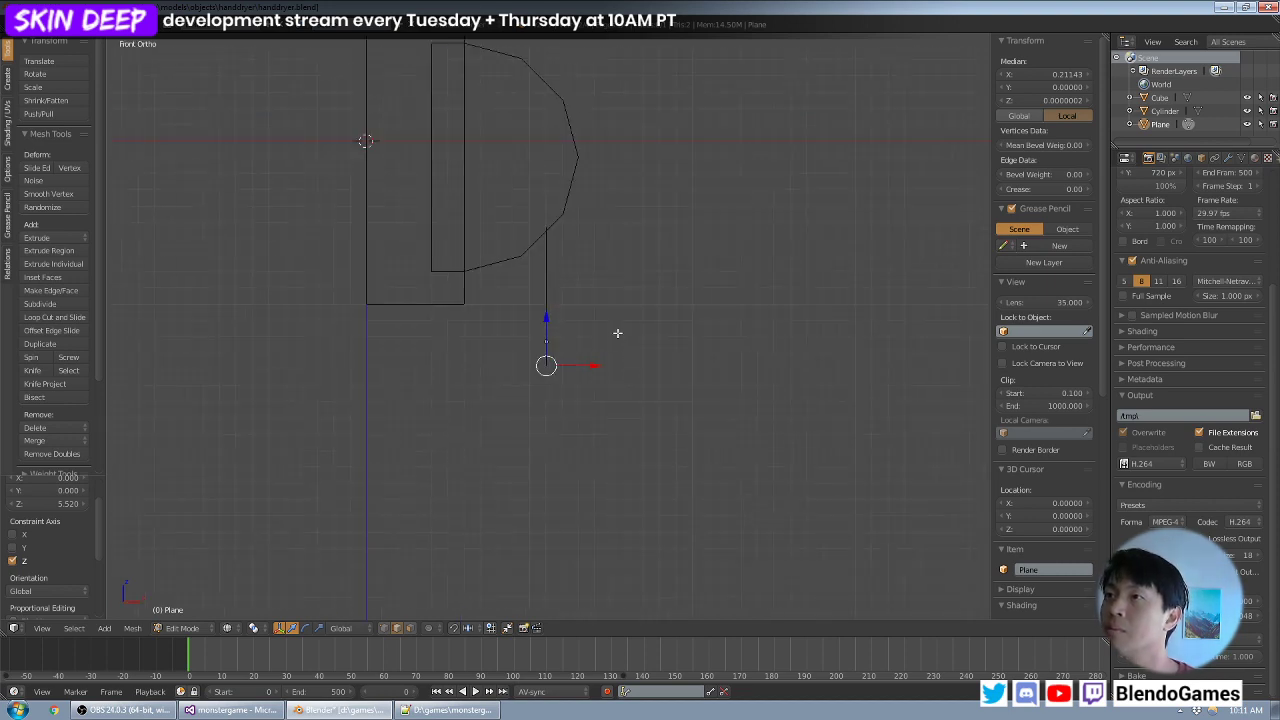
scroll(617, 336, "up", 1)
key("g")
key("z")
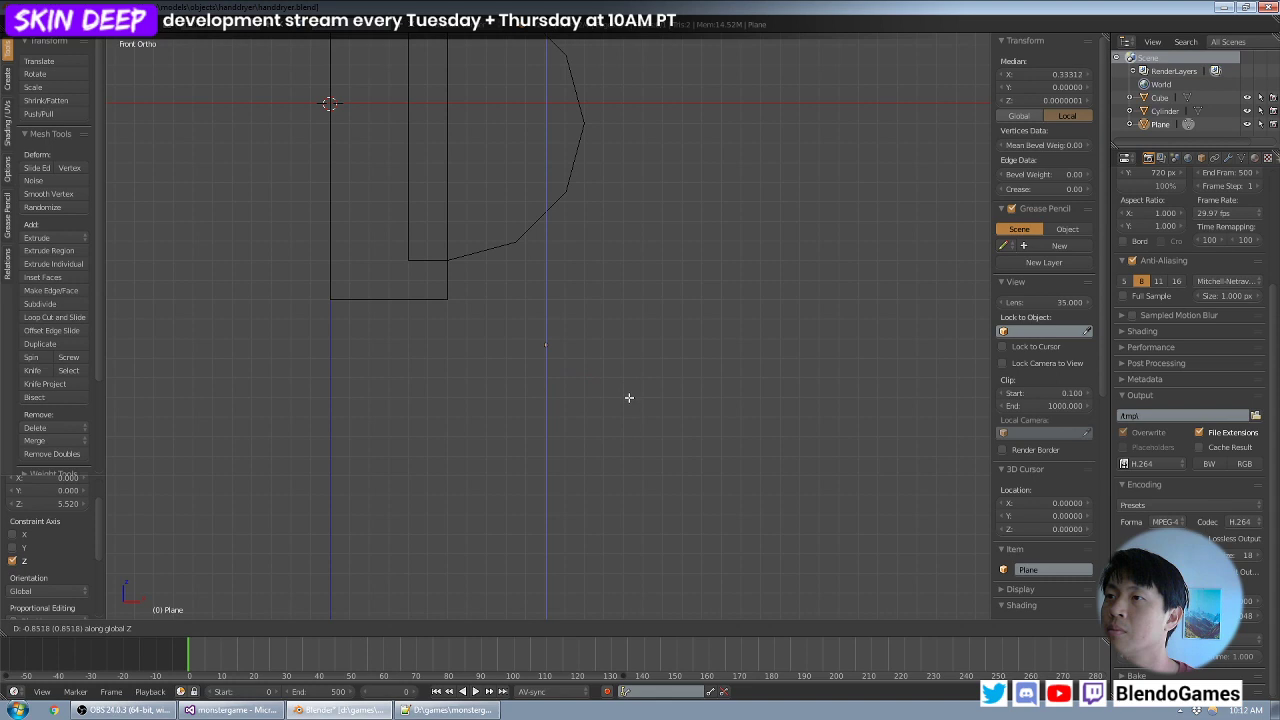
left_click(630, 392)
middle_click_drag(640, 389, 757, 334)
key("KP_1")
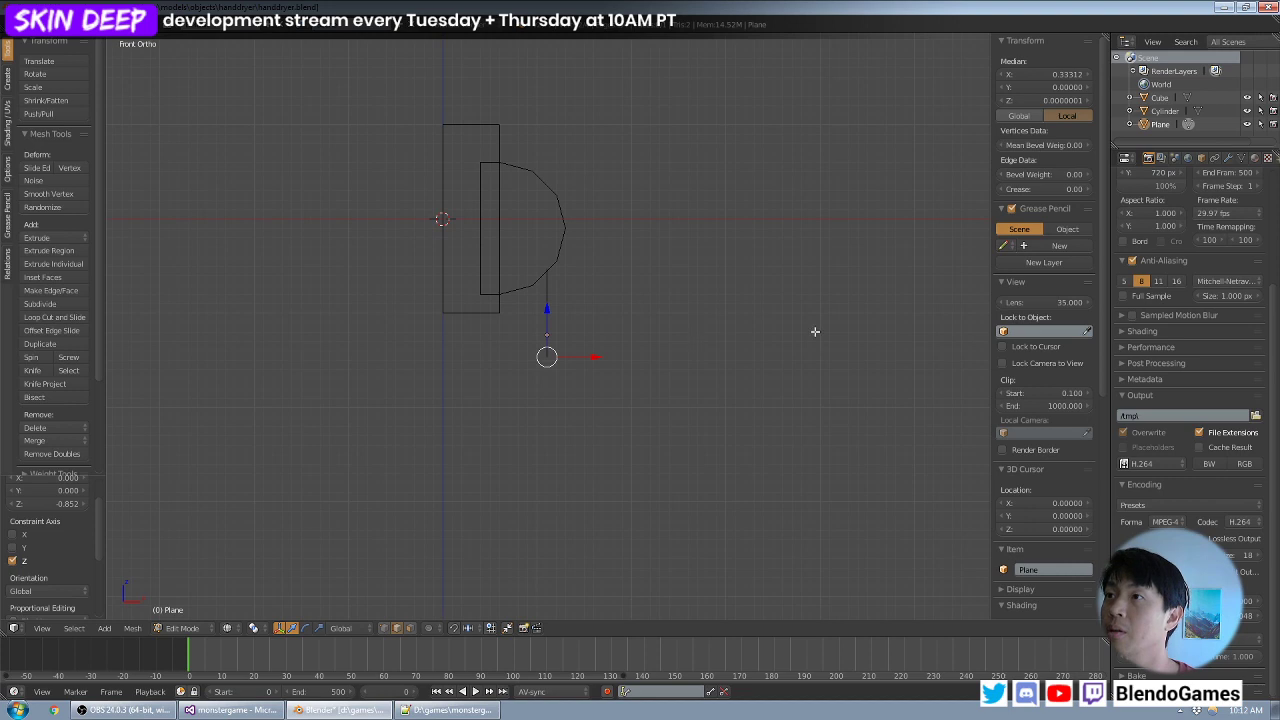
- Extrude the plane's bottom edge in four segments that curve down and inward beneath the block
scroll(780, 330, "up", 3)
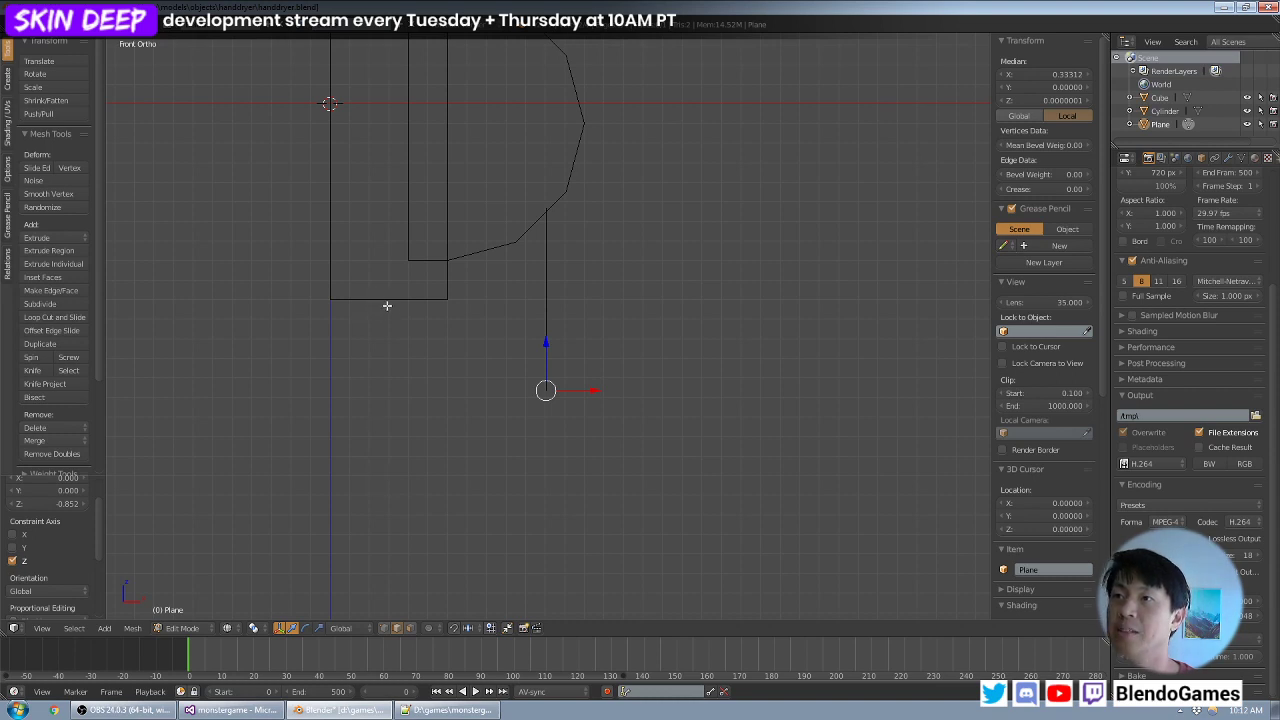
key("g")
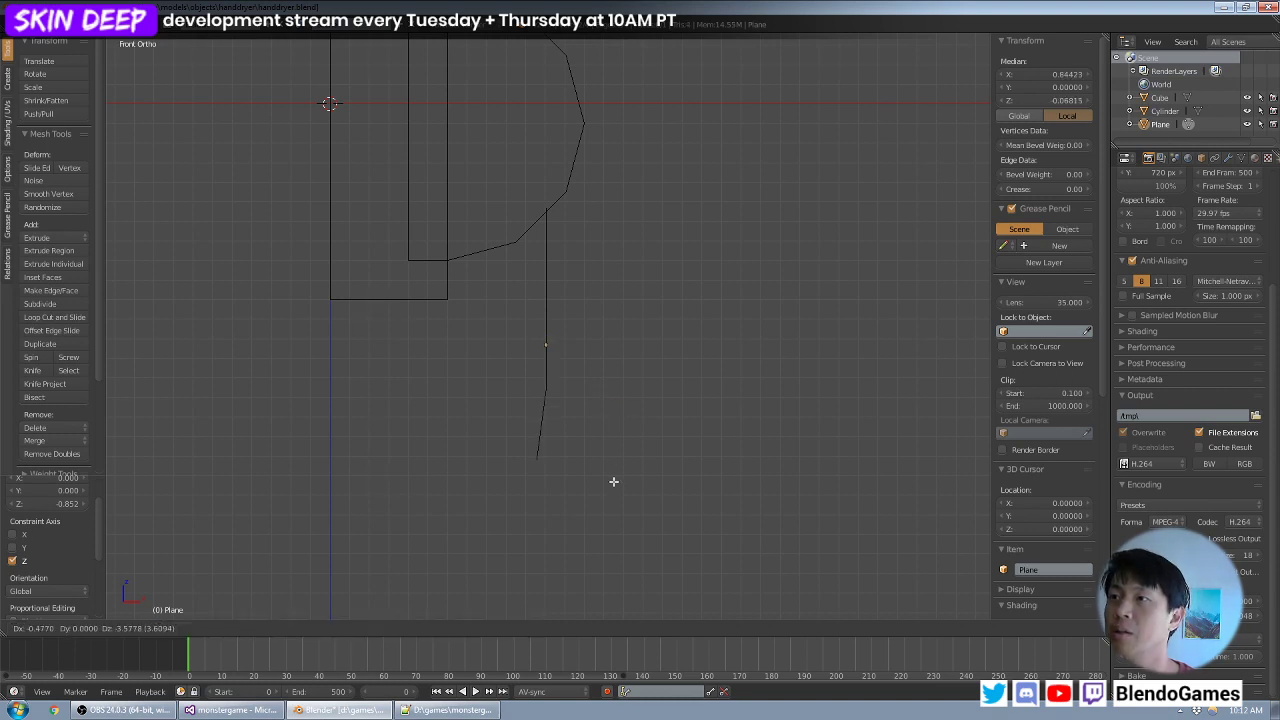
left_click(615, 468)
key("e")
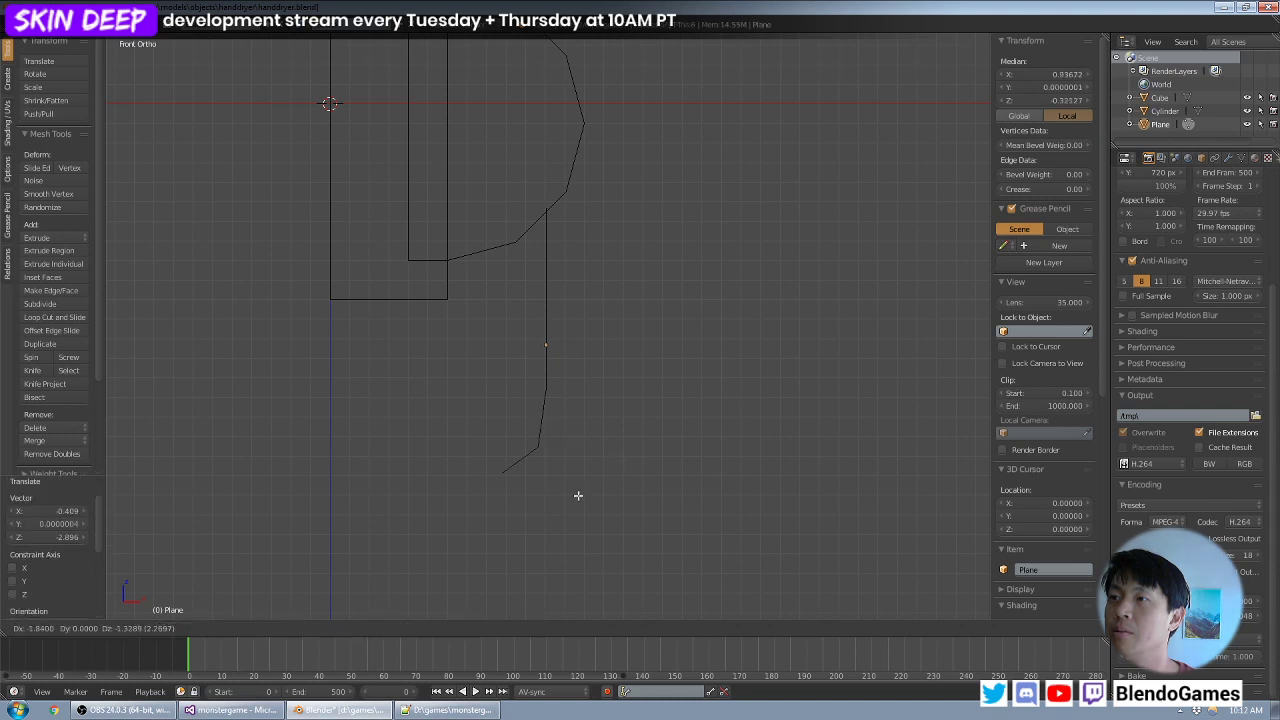
left_click(586, 508)
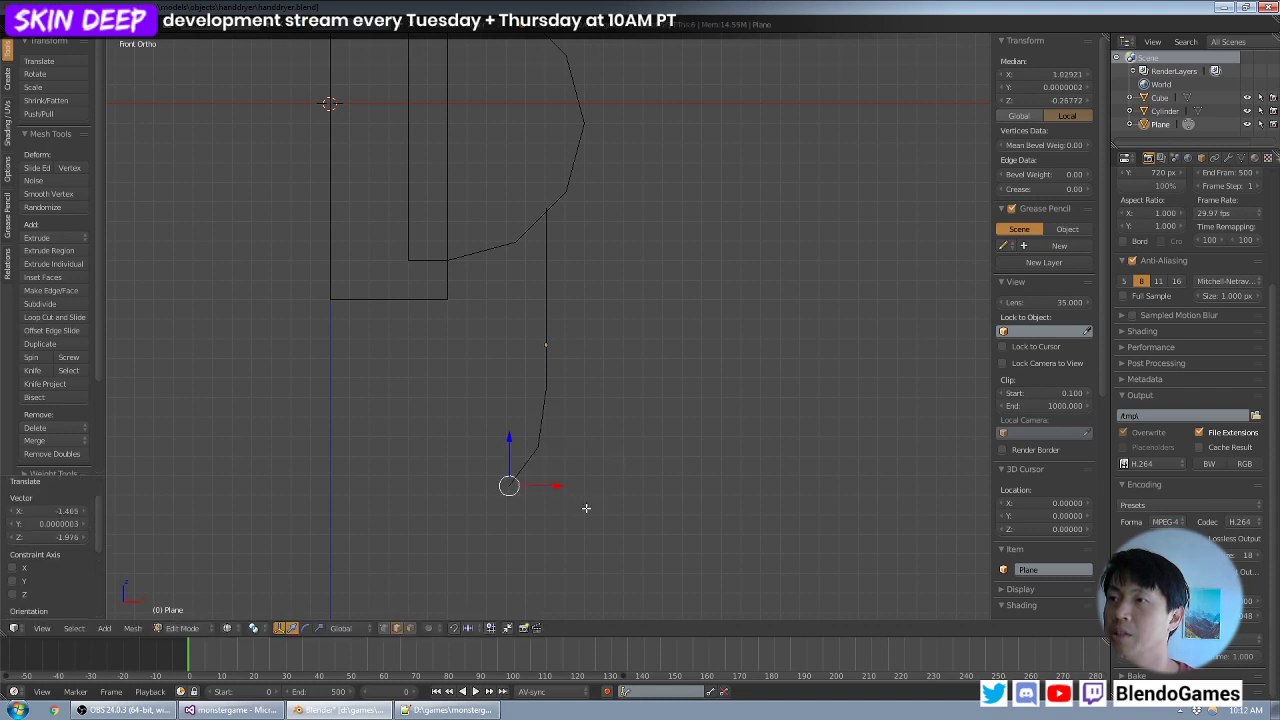
key("e")
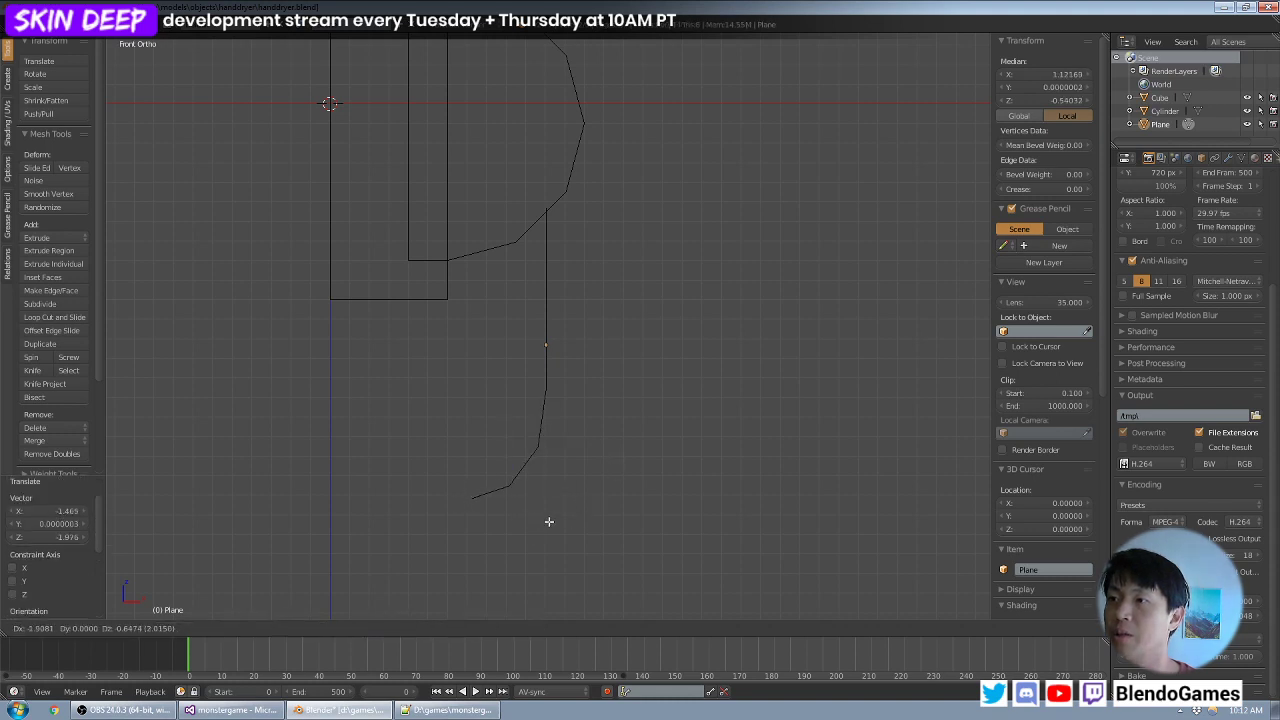
left_click(545, 522)
key("e")
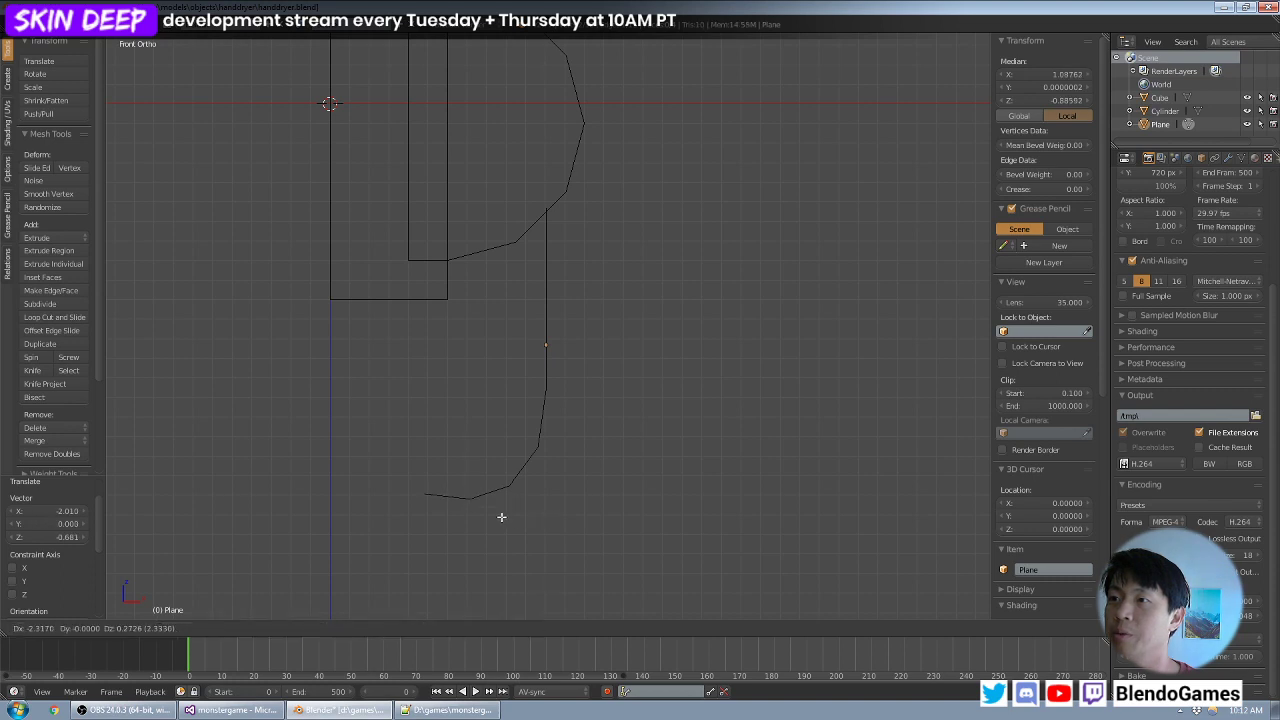
left_click(500, 516)
- Continue extruding the edge upward to close the U-shaped curve, ending vertically just inside the block's underside
key("e")
left_click(465, 485)
key("e")
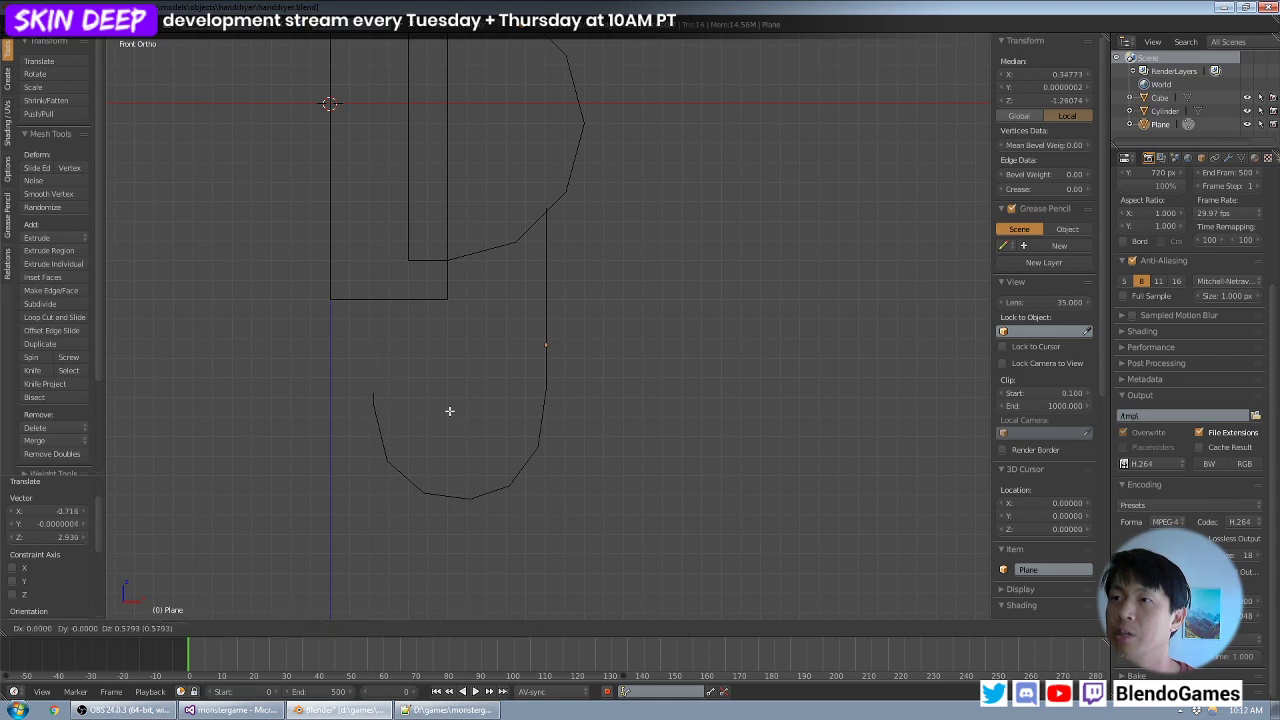
key("z")
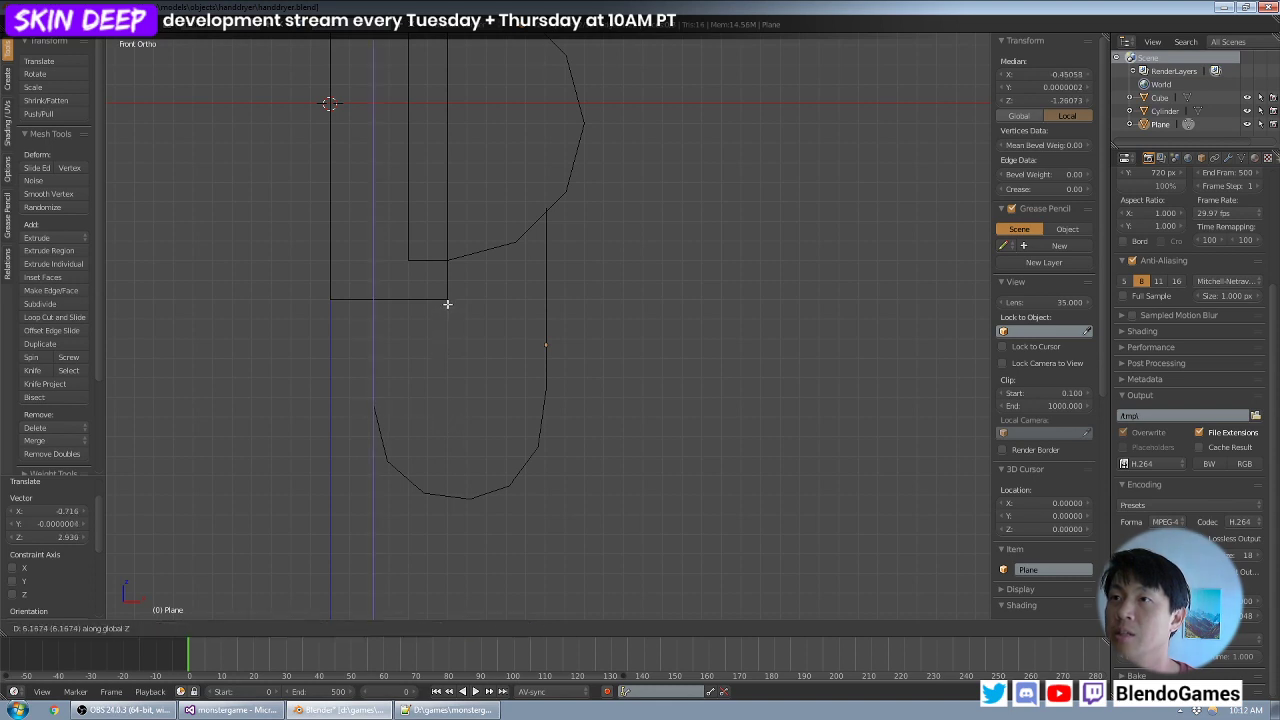
left_click(451, 305)
key("e")
key("z")
left_click(455, 309)
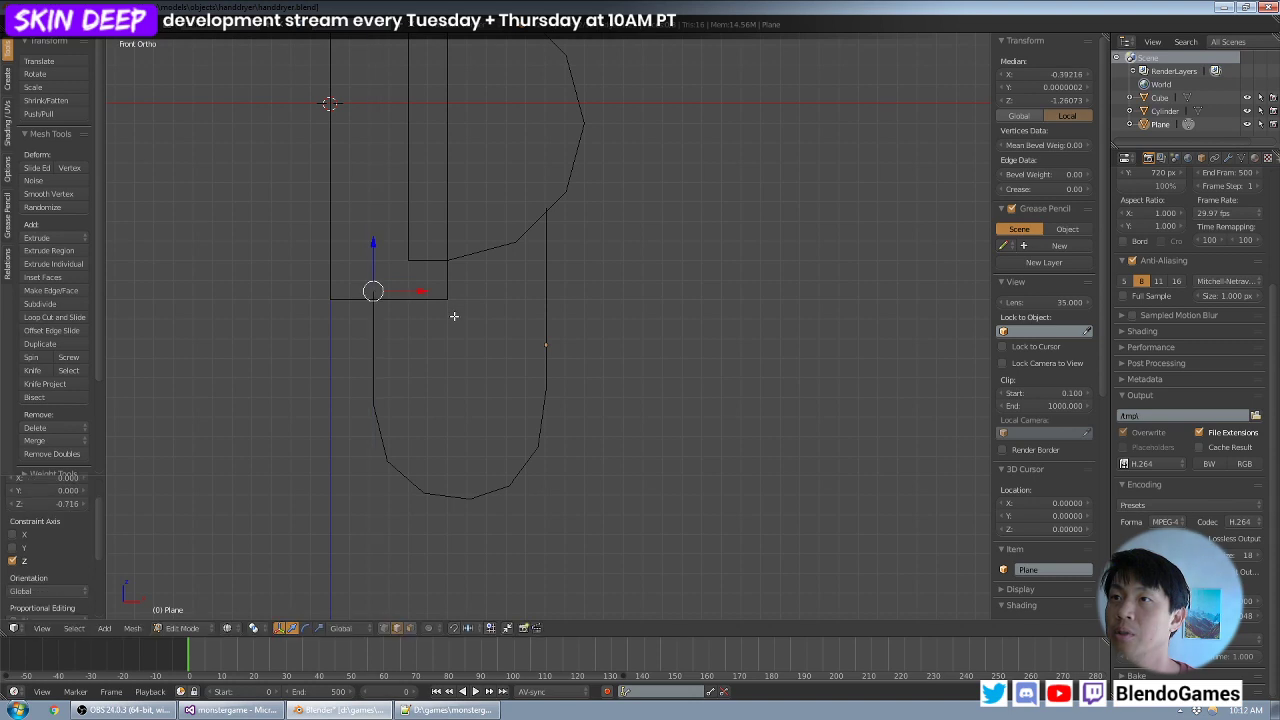
- Return to object mode, deselect everything and examine the U-shaped strip against the block and half cylinder from several angles
middle_click_drag(680, 338, 638, 402)
scroll(684, 367, "down", 3)
key("Tab")
key("a")
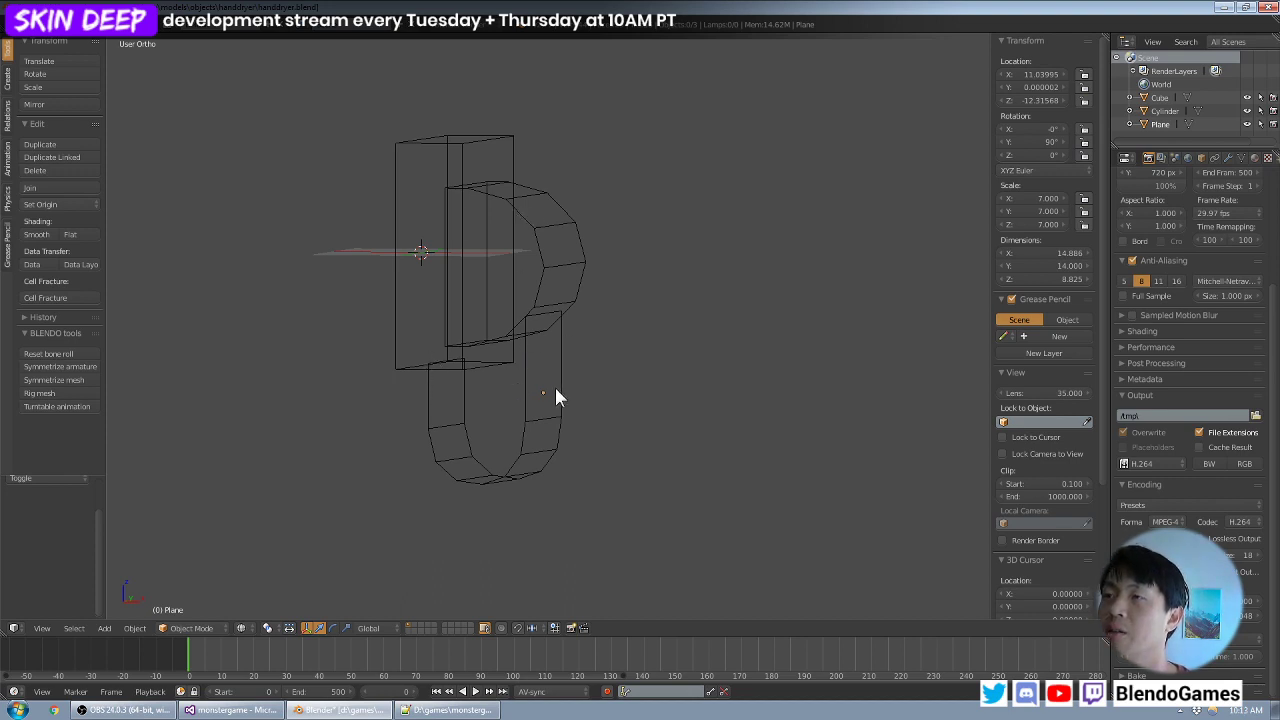
mouse_move(685, 355)
middle_mouse_down()
mouse_move(589, 374)
mouse_move(680, 357)
mouse_move(703, 366)
mouse_move(672, 360)
mouse_move(726, 335)
mouse_move(688, 338)
mouse_move(718, 326)
mouse_move(754, 331)
mouse_move(680, 334)
middle_mouse_up()
scroll(688, 338, "up", 4)
scroll(698, 330, "down", 3)
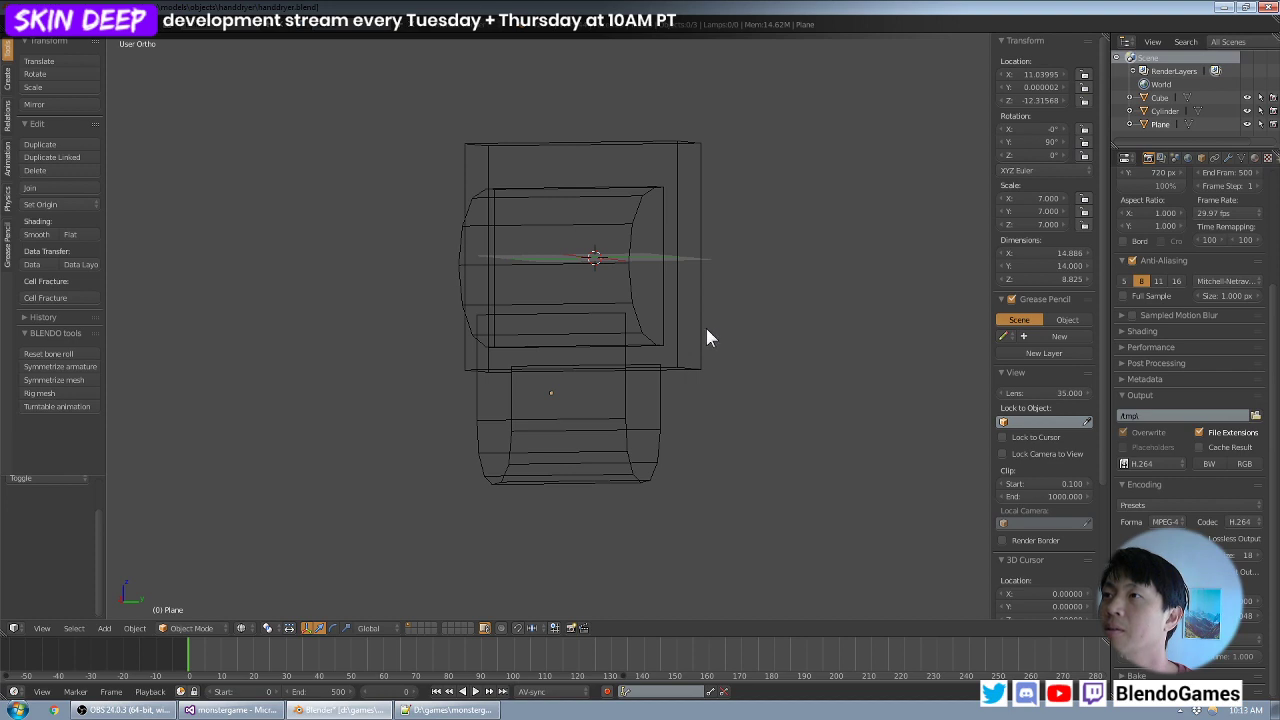
middle_click_drag(705, 329, 643, 329)
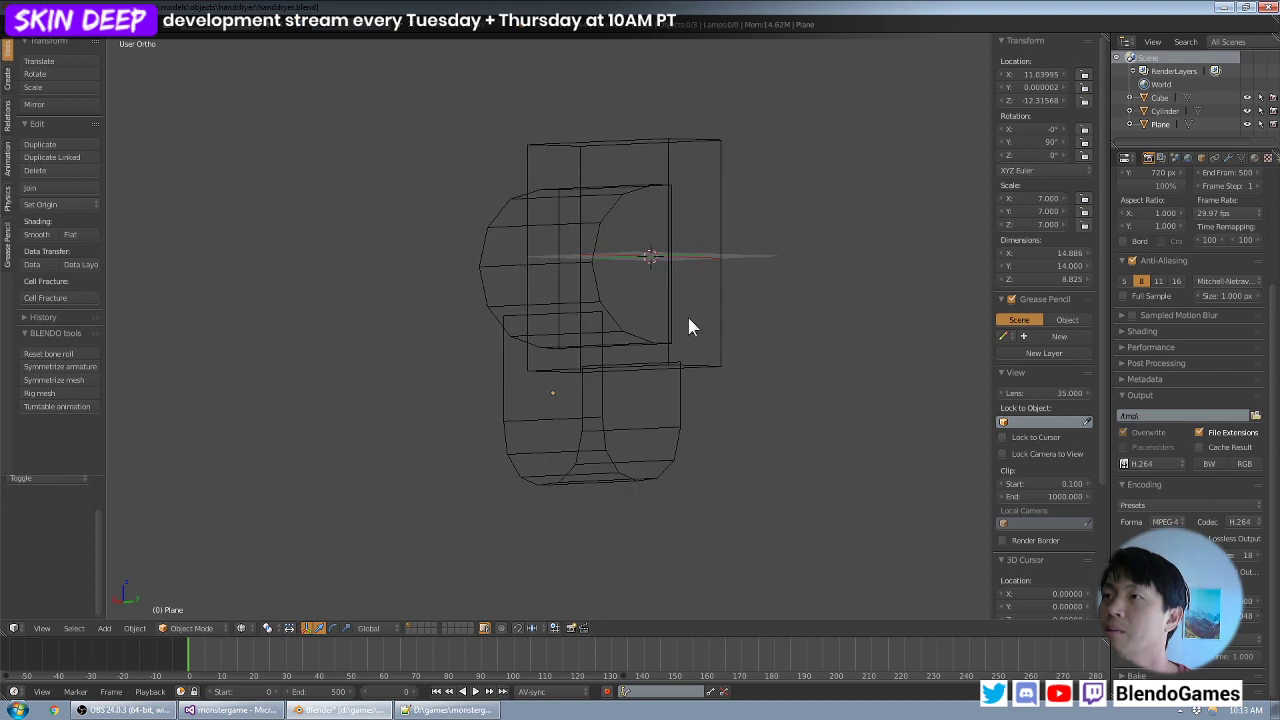
- Select all the hand dryer's objects and display them in solid shading to examine the overall shape
key("a")
key("z")
mouse_move(689, 320)
middle_mouse_down()
mouse_move(857, 326)
mouse_move(675, 295)
middle_mouse_up()
scroll(813, 325, "down", 2)
scroll(705, 312, "up", 3)
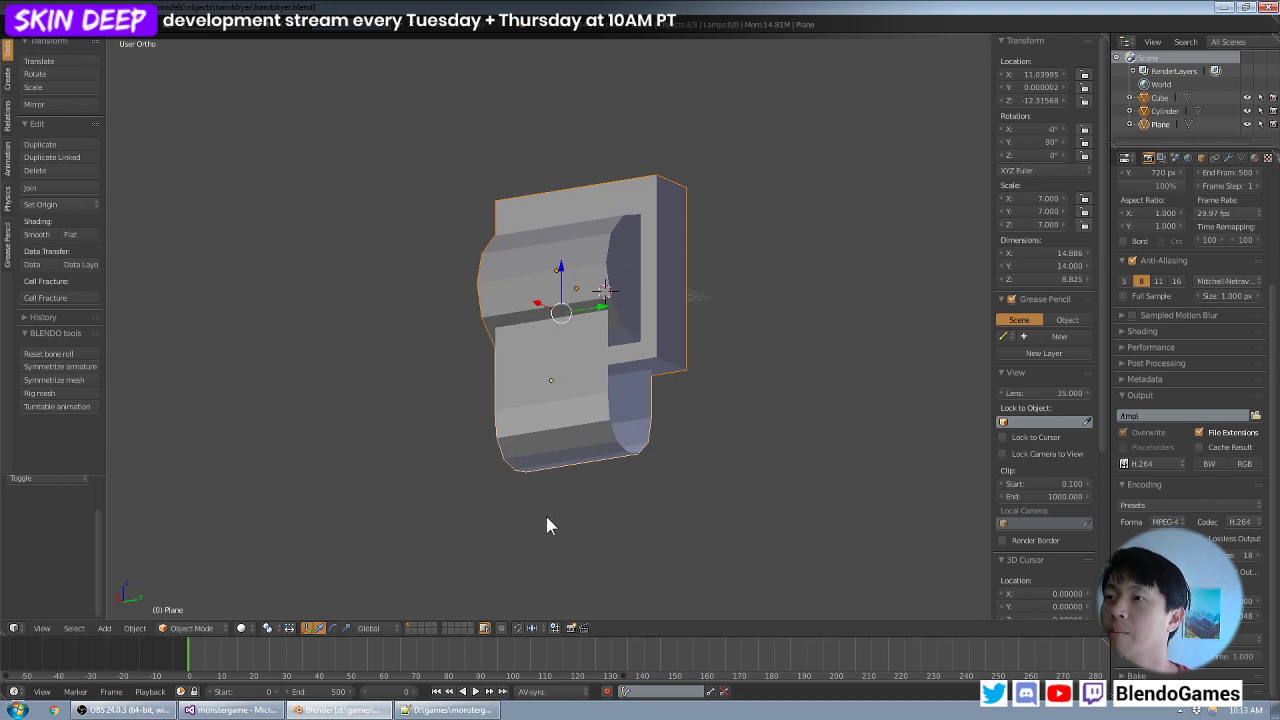
- Open the D:\games folder in the file explorer and start an SVN commit of the monstergame folder
key("super")
type("d")
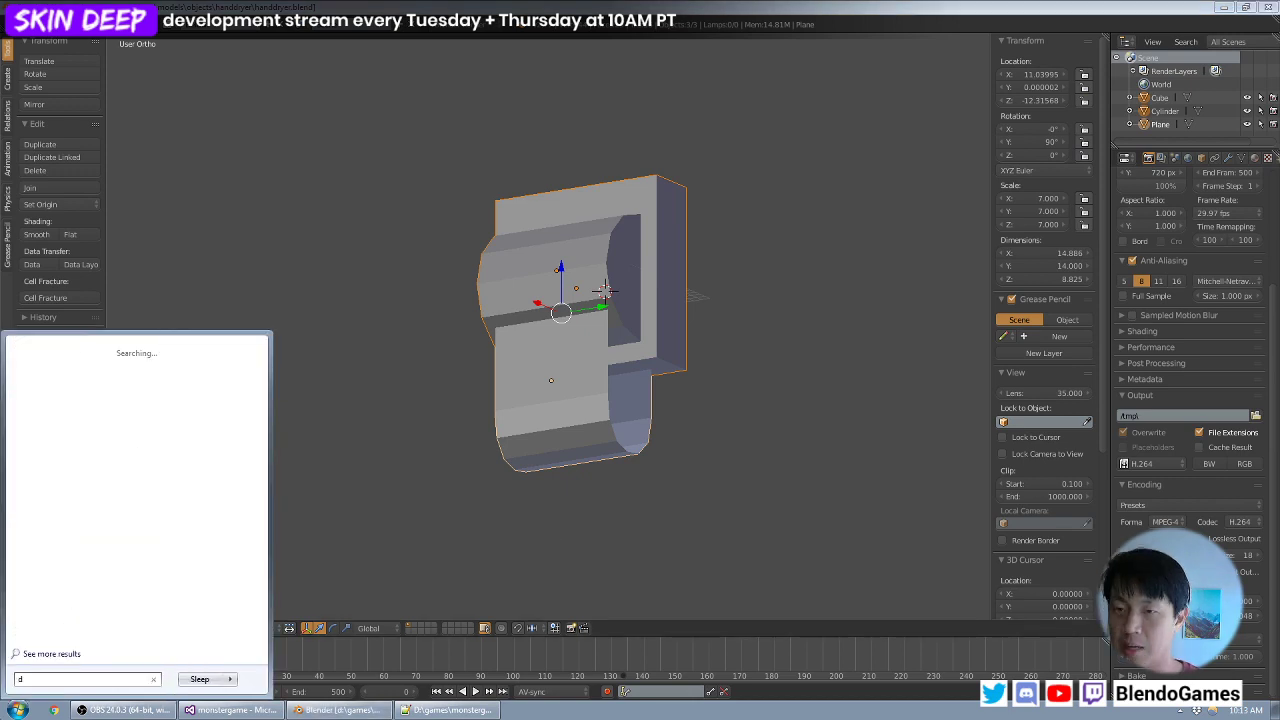
type(":\\games")
key("Return")
key("m")
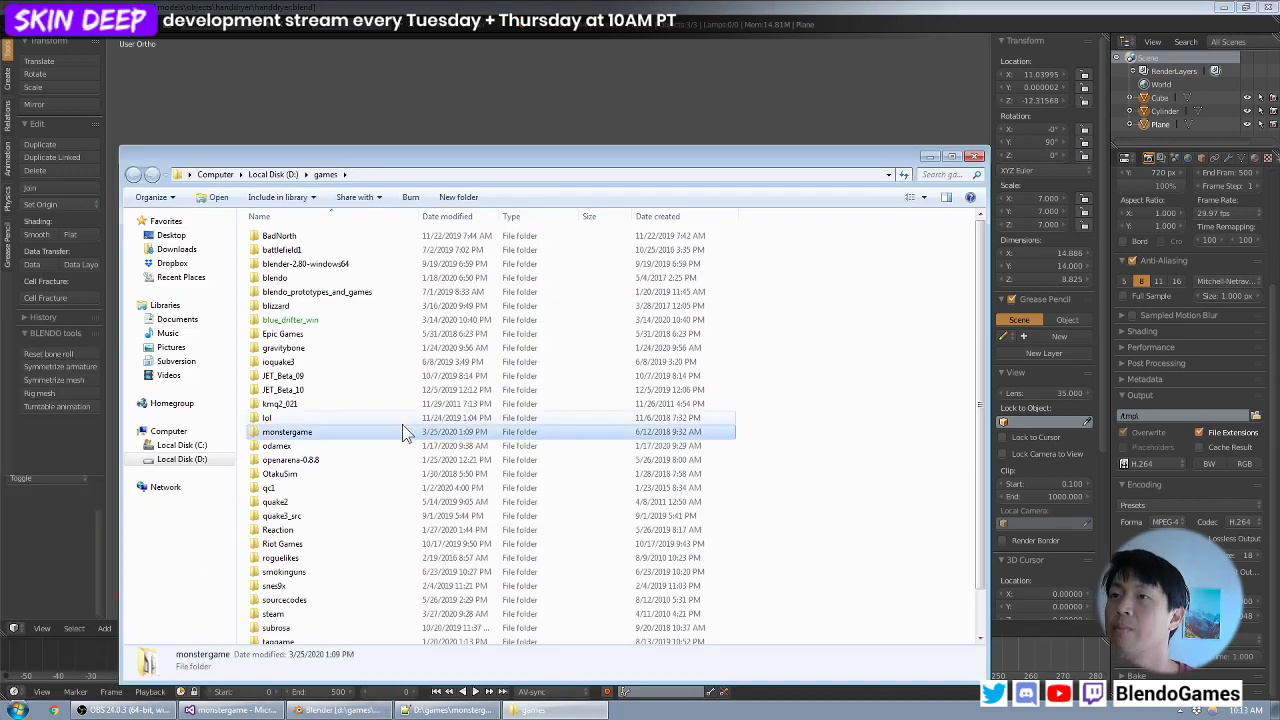
right_click(404, 431)
left_click(490, 248)
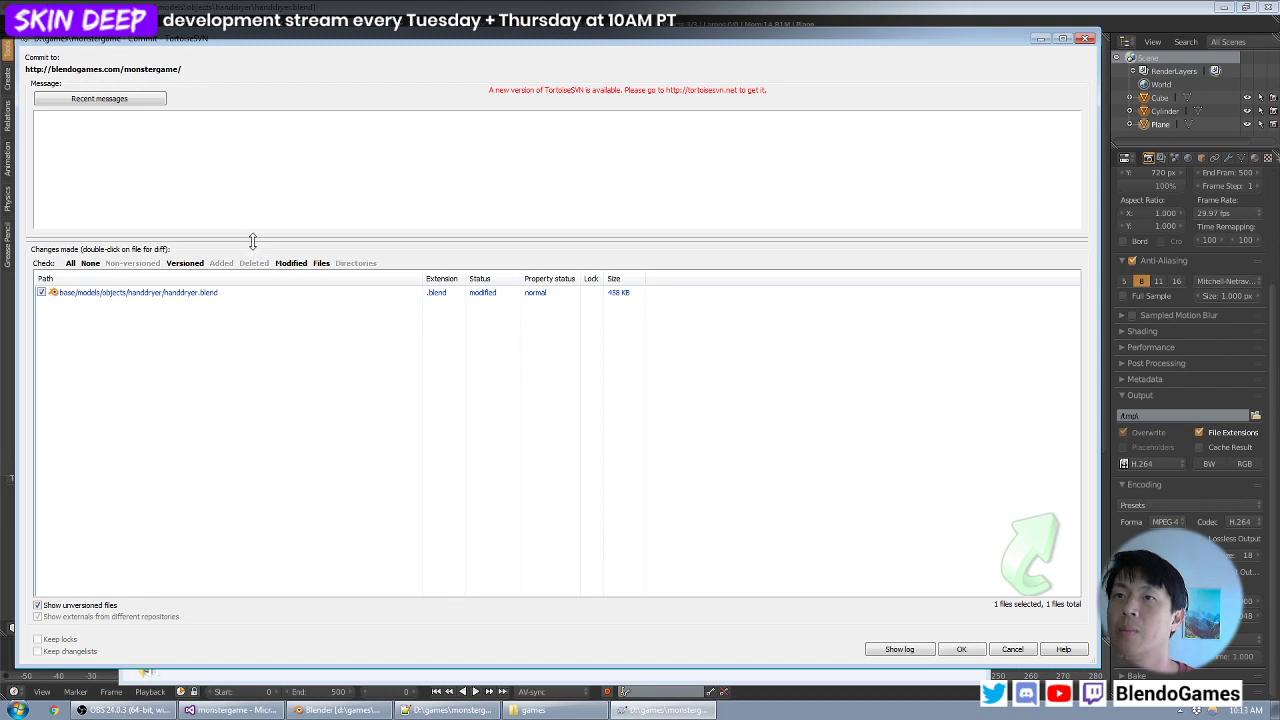
- Commit handdryer.blend with the message "working on hand dryer", close the commit report and return to Blender
type("working on ")
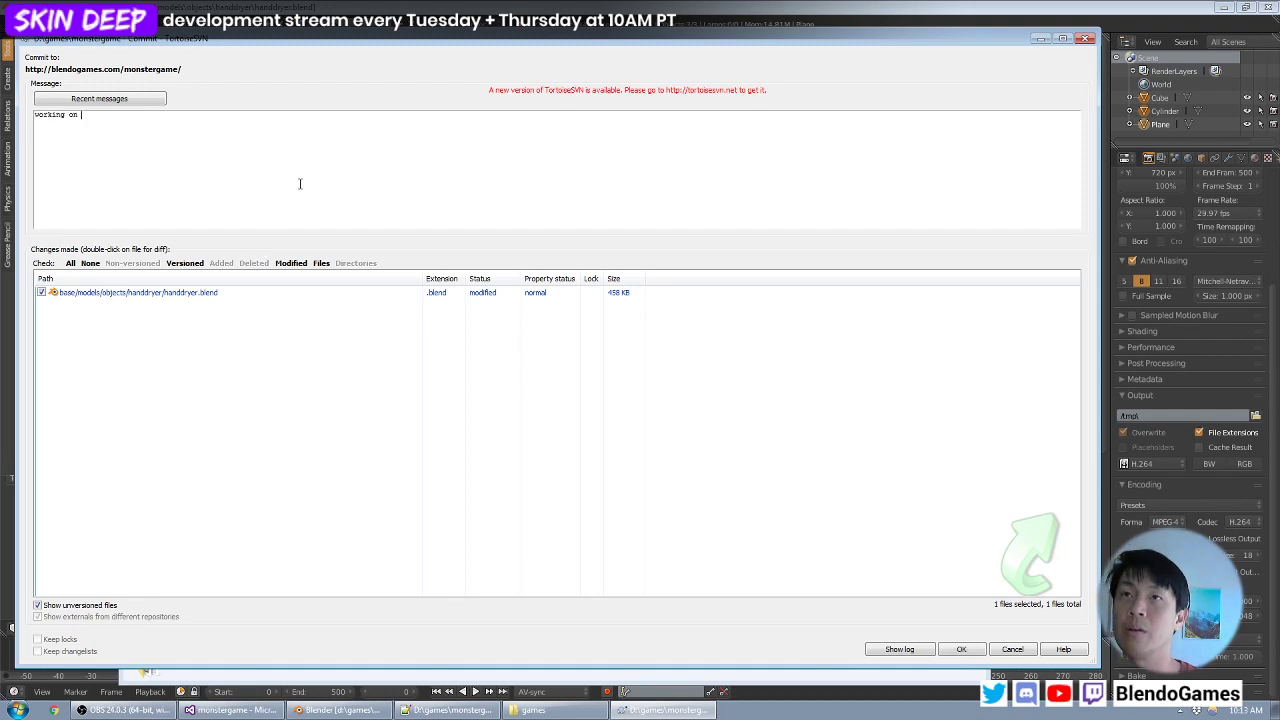
type("hand dryer")
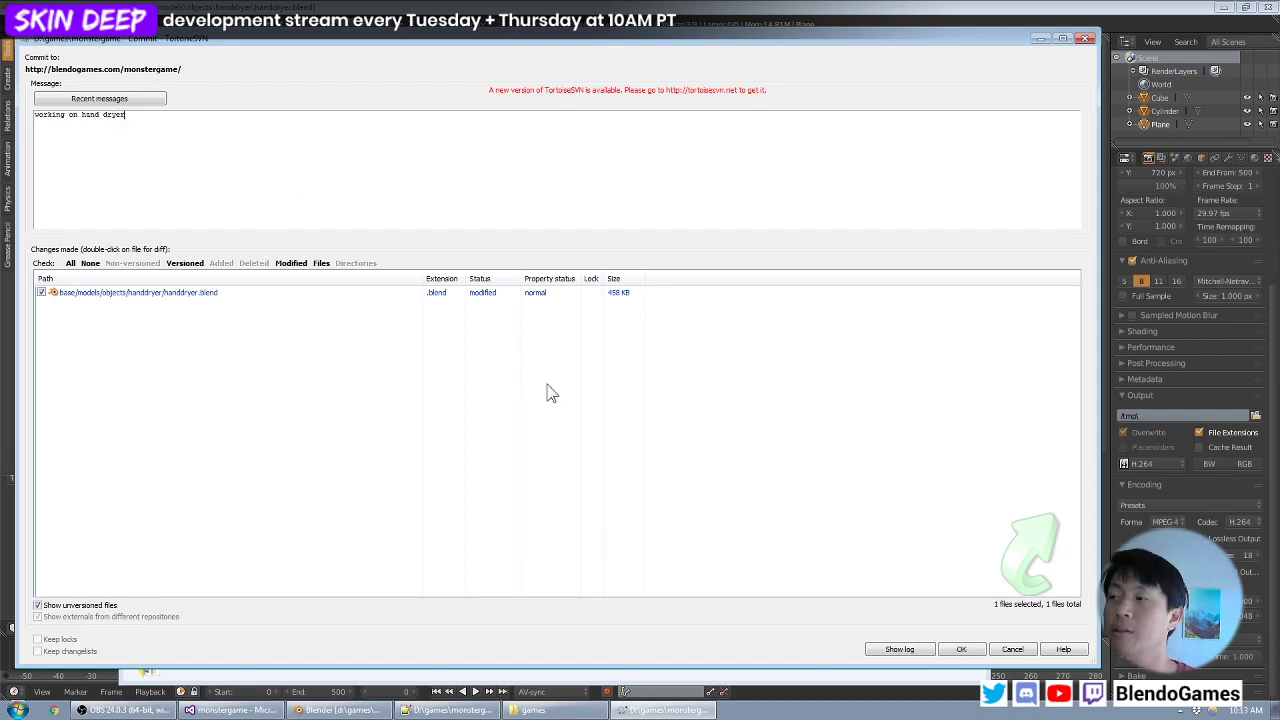
left_click(961, 649)
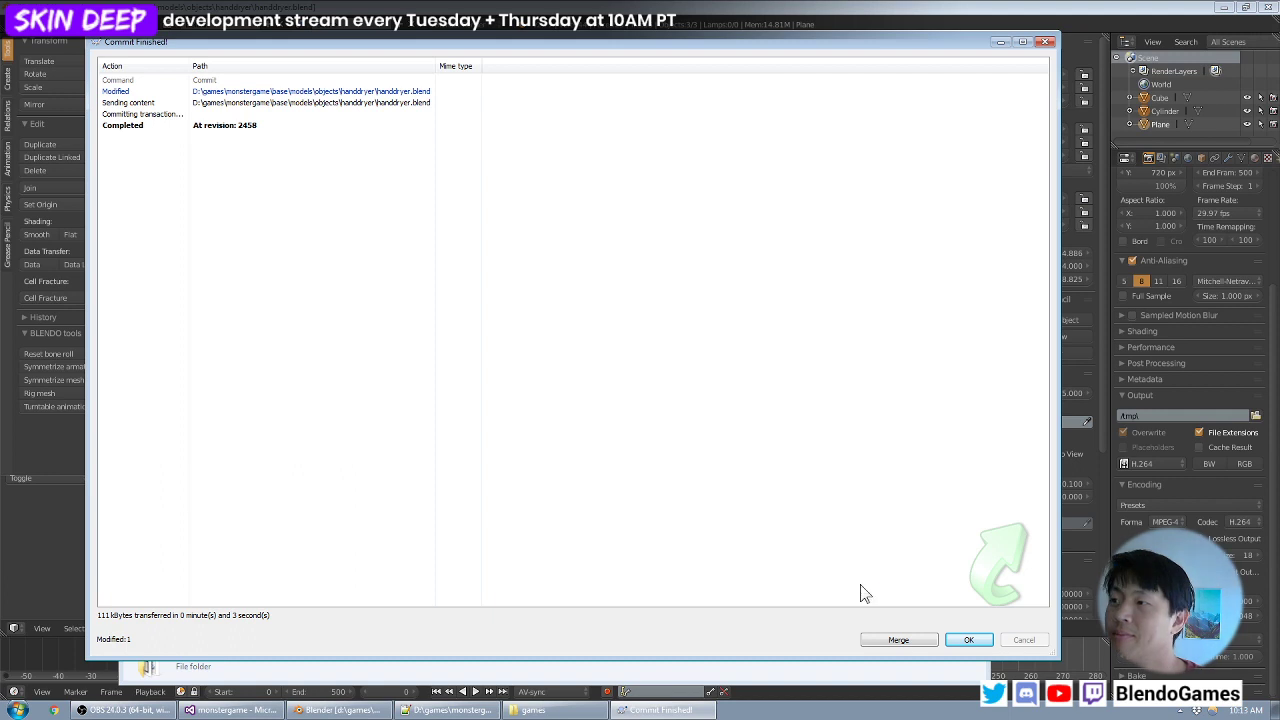
left_click(981, 643)
left_click(756, 24)
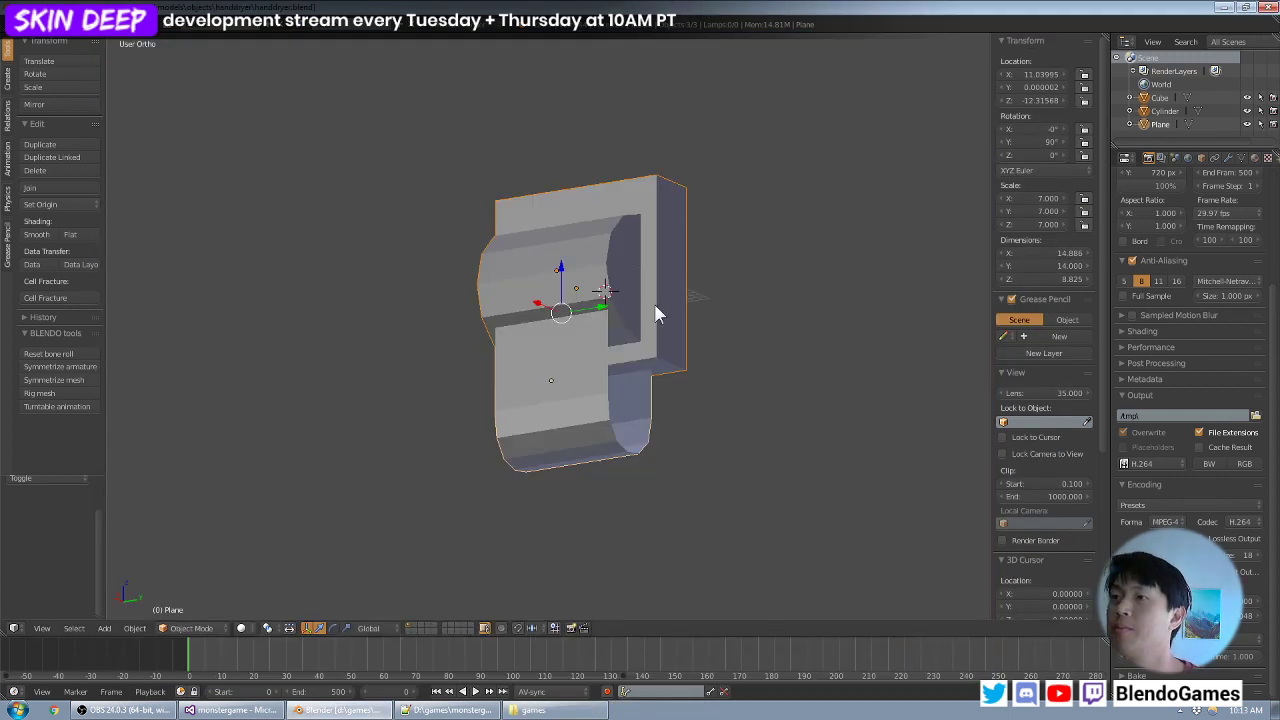
- Examine how the block, half cylinder and strip fit together in solid and wireframe display, from several angles and from the front
right_click(687, 325)
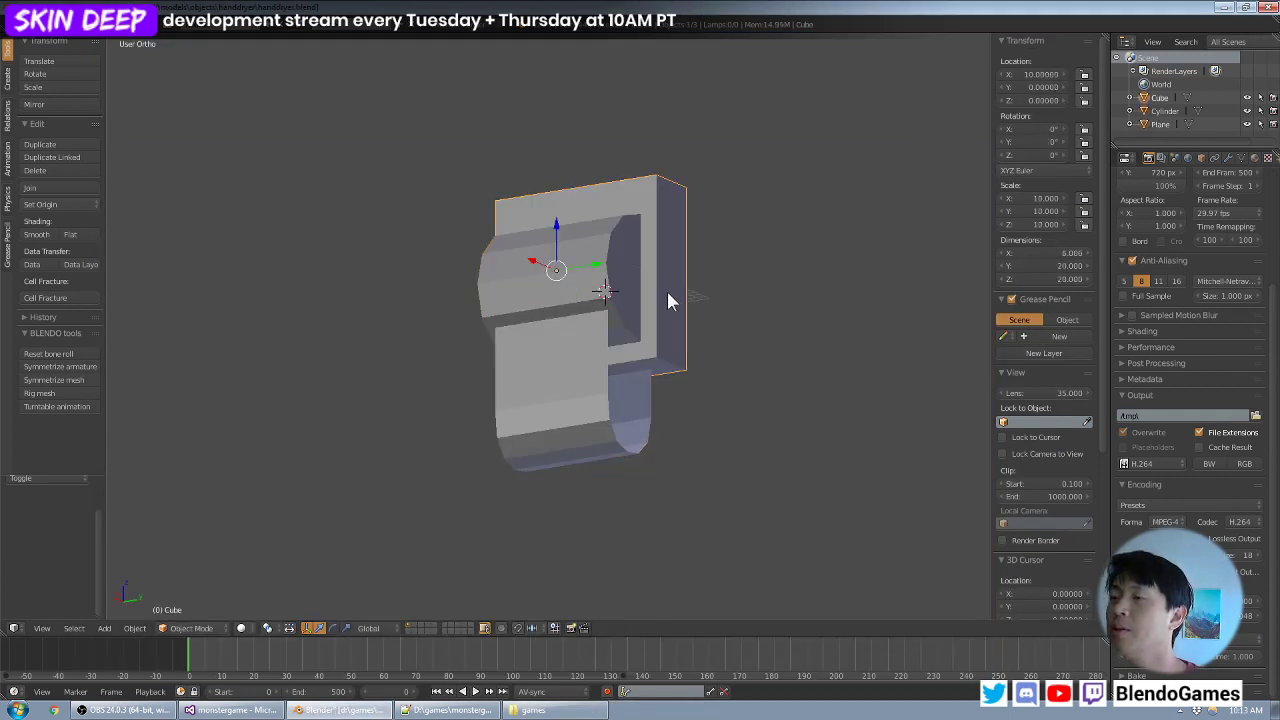
middle_click_drag(667, 291, 645, 304)
scroll(650, 302, "up", 3)
middle_click_drag(521, 290, 605, 272)
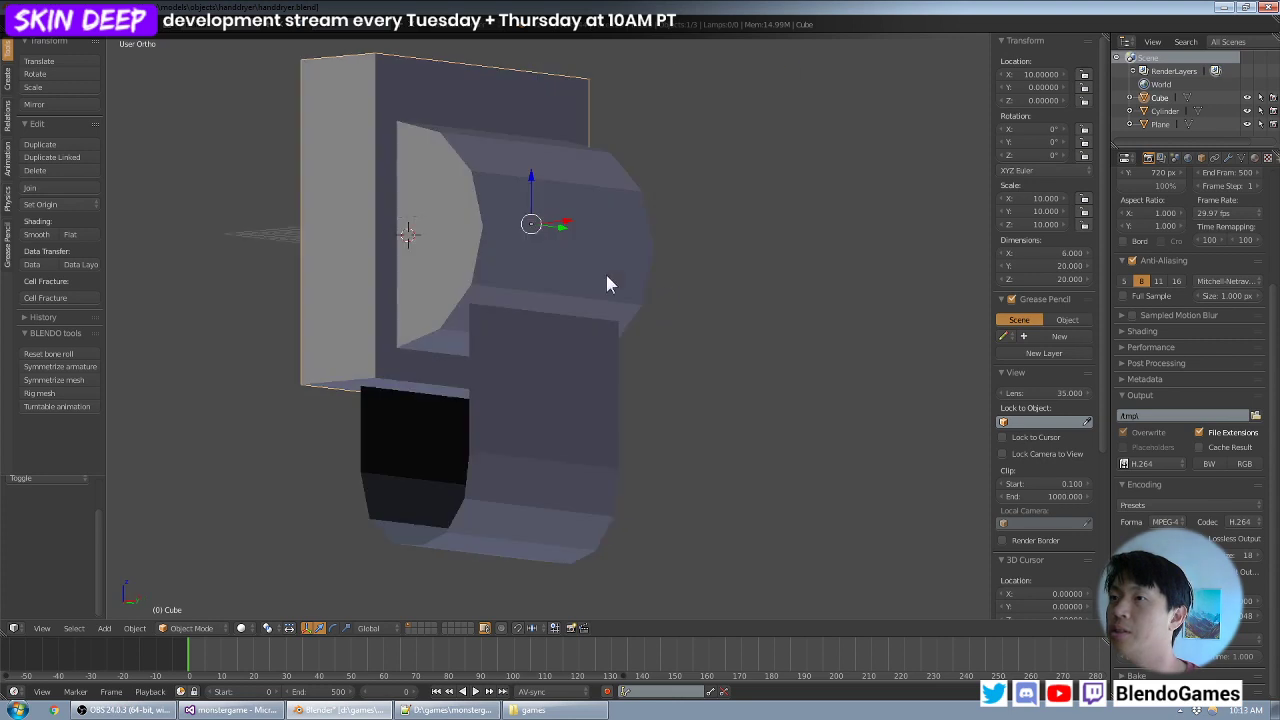
right_click(546, 251)
key("KP_1")
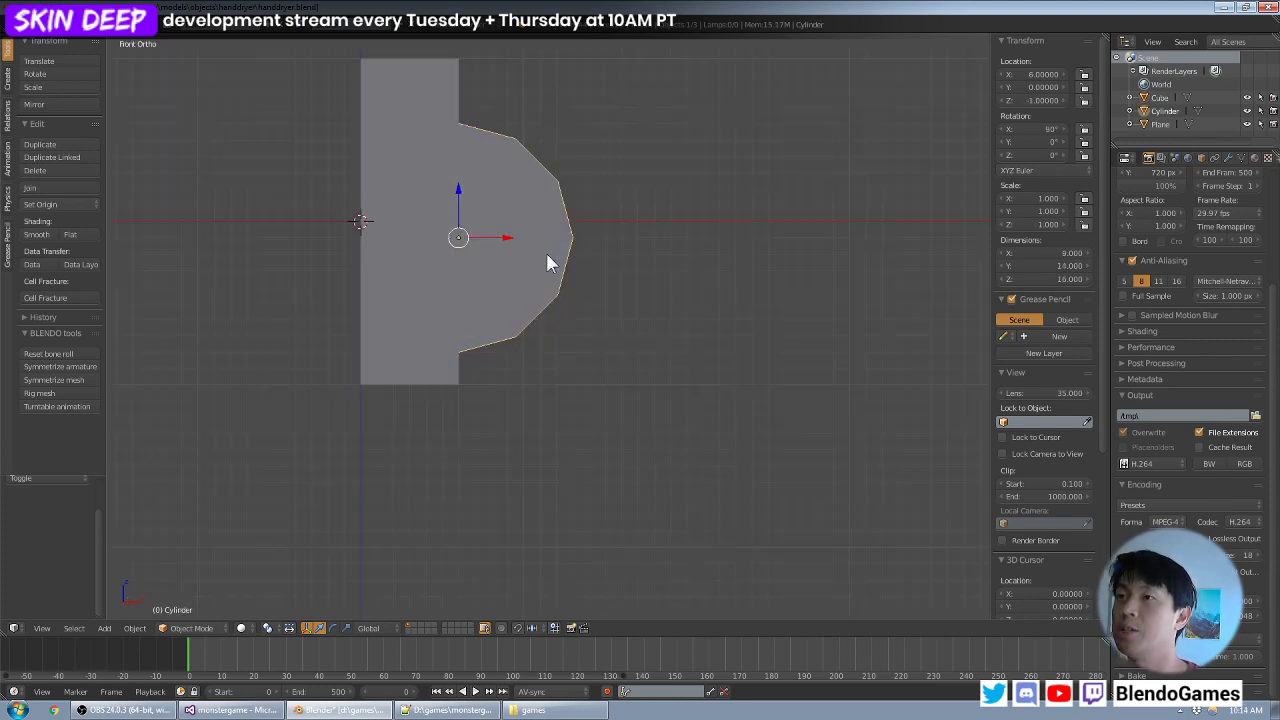
key("a")
middle_click_drag(510, 227, 539, 322, "shift")
right_click(525, 333)
key("z")
key("a")
right_click(505, 345)
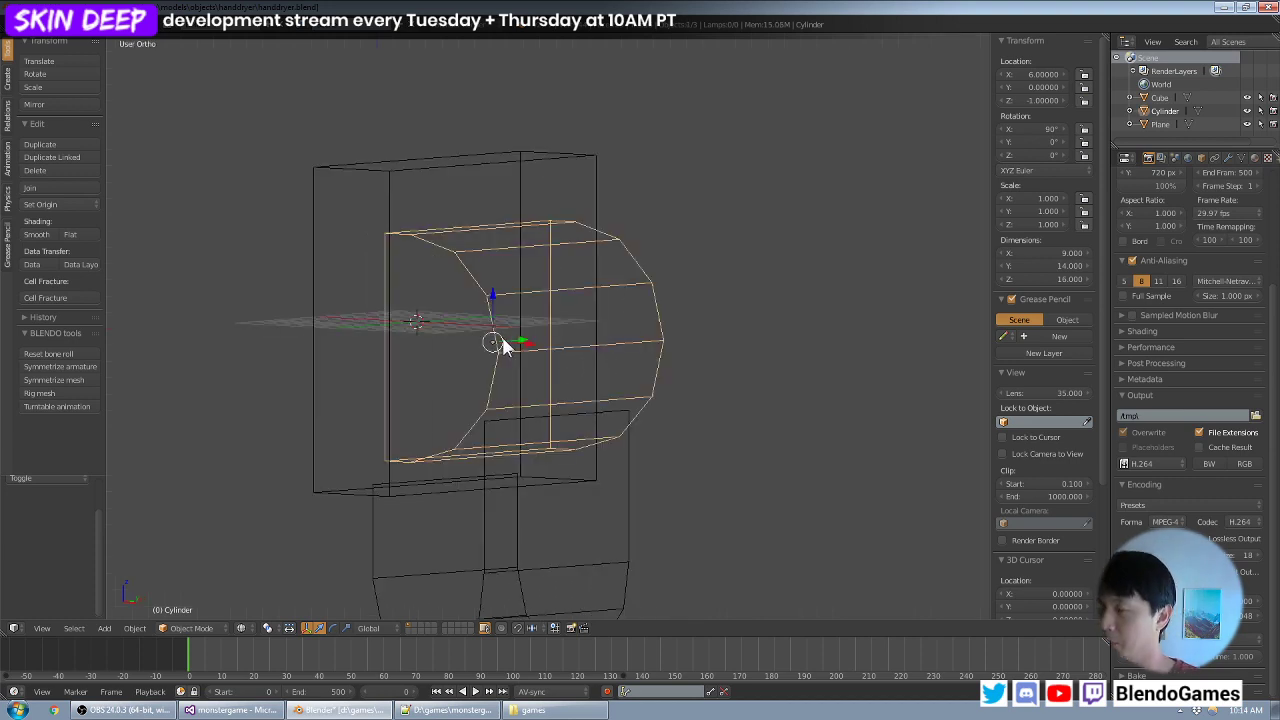
key("KP_1")
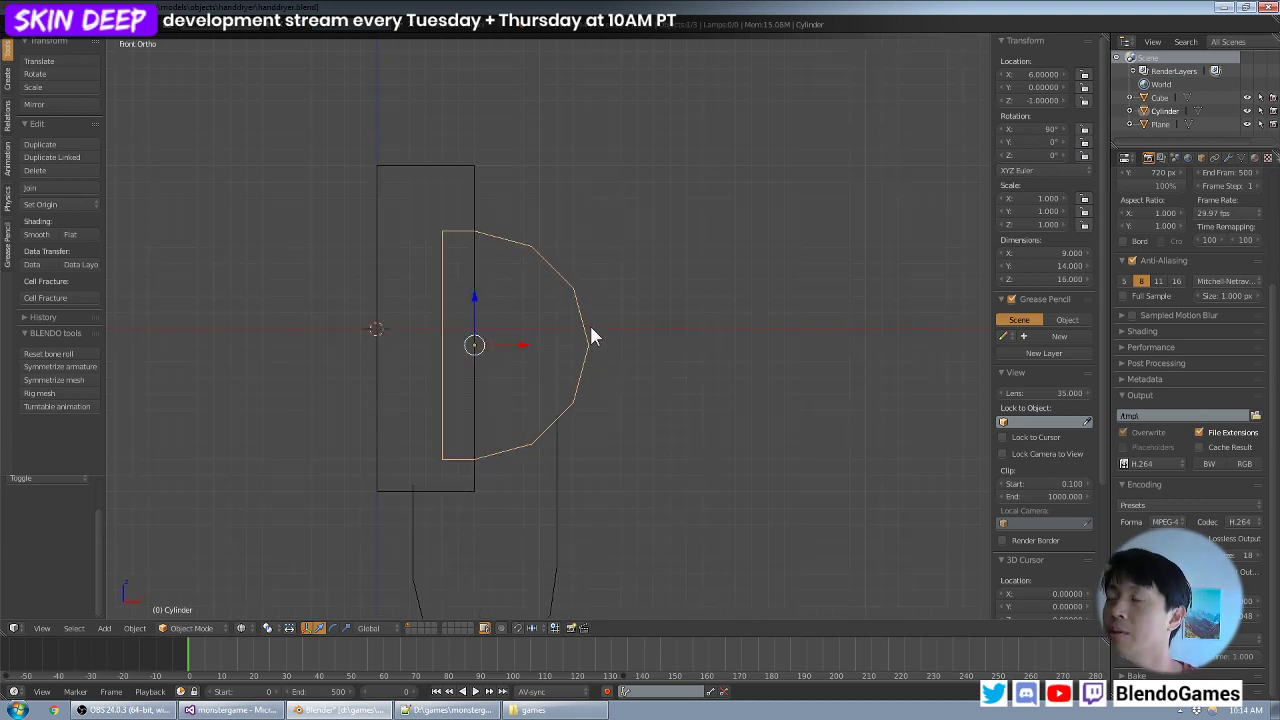
key("a")
scroll(645, 318, "down", 2)
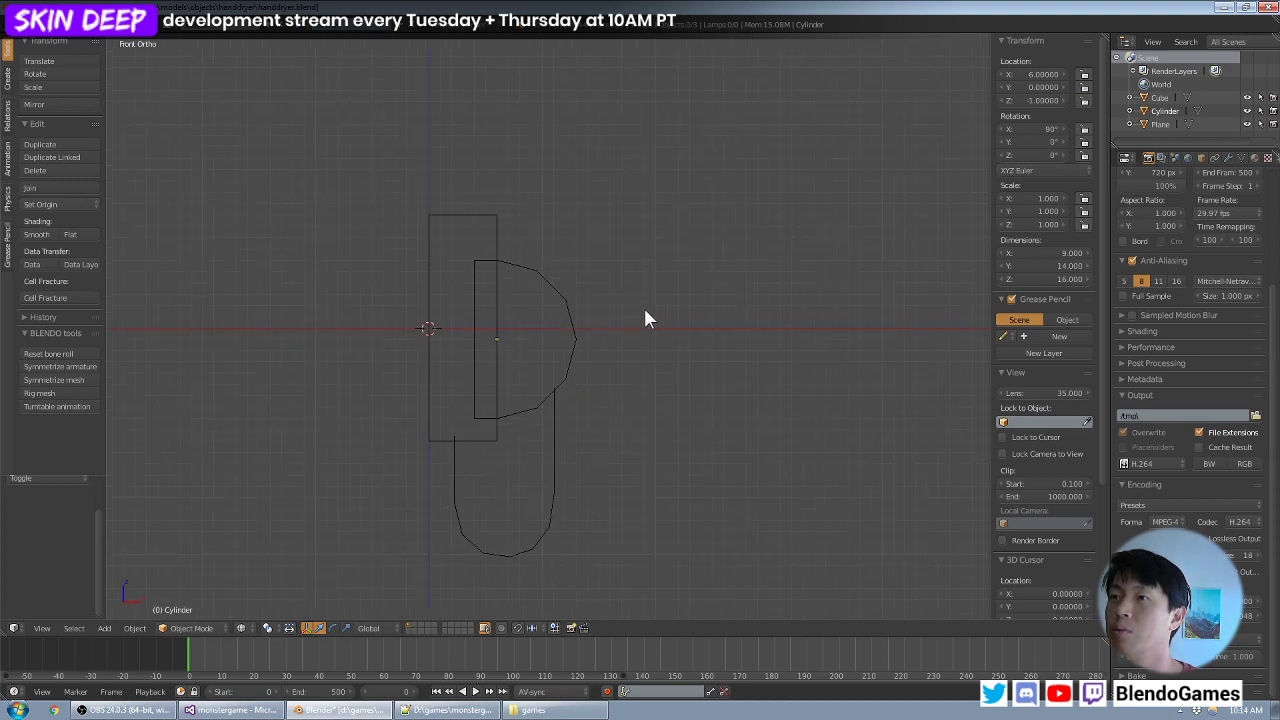
key("shift+a")
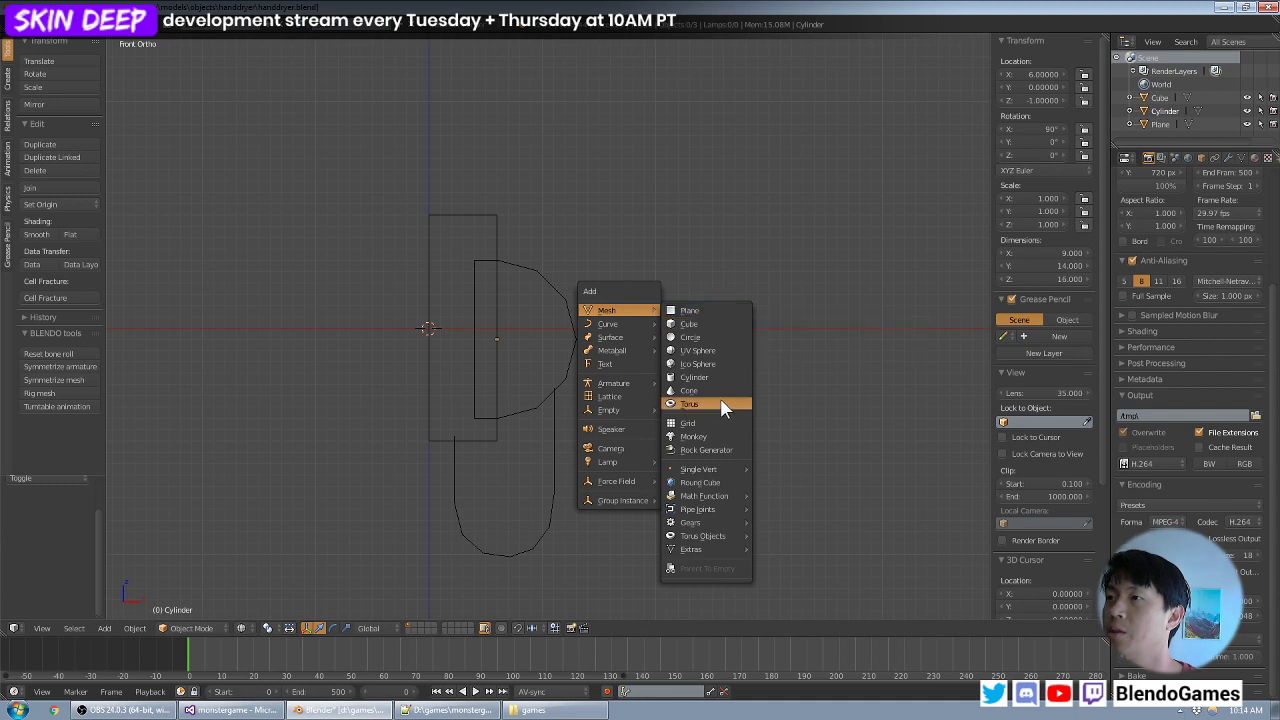
mouse_move(612, 385)
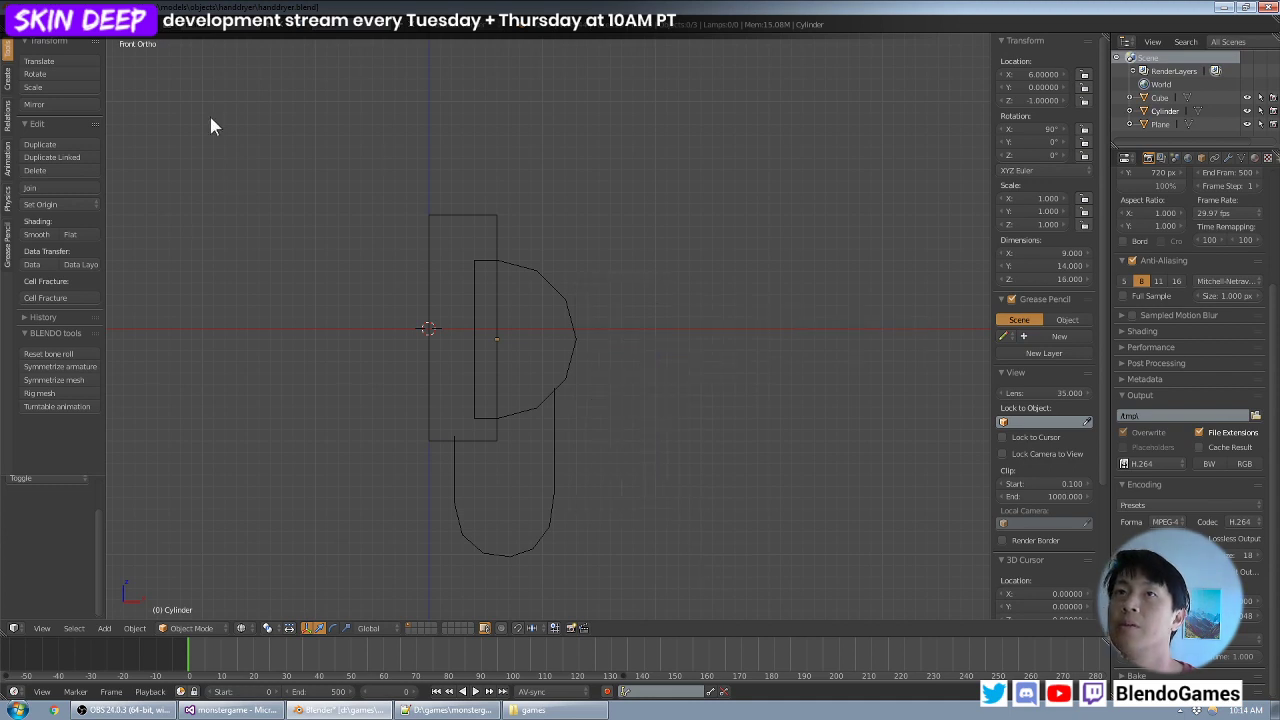
middle_click_drag(686, 186, 641, 173)
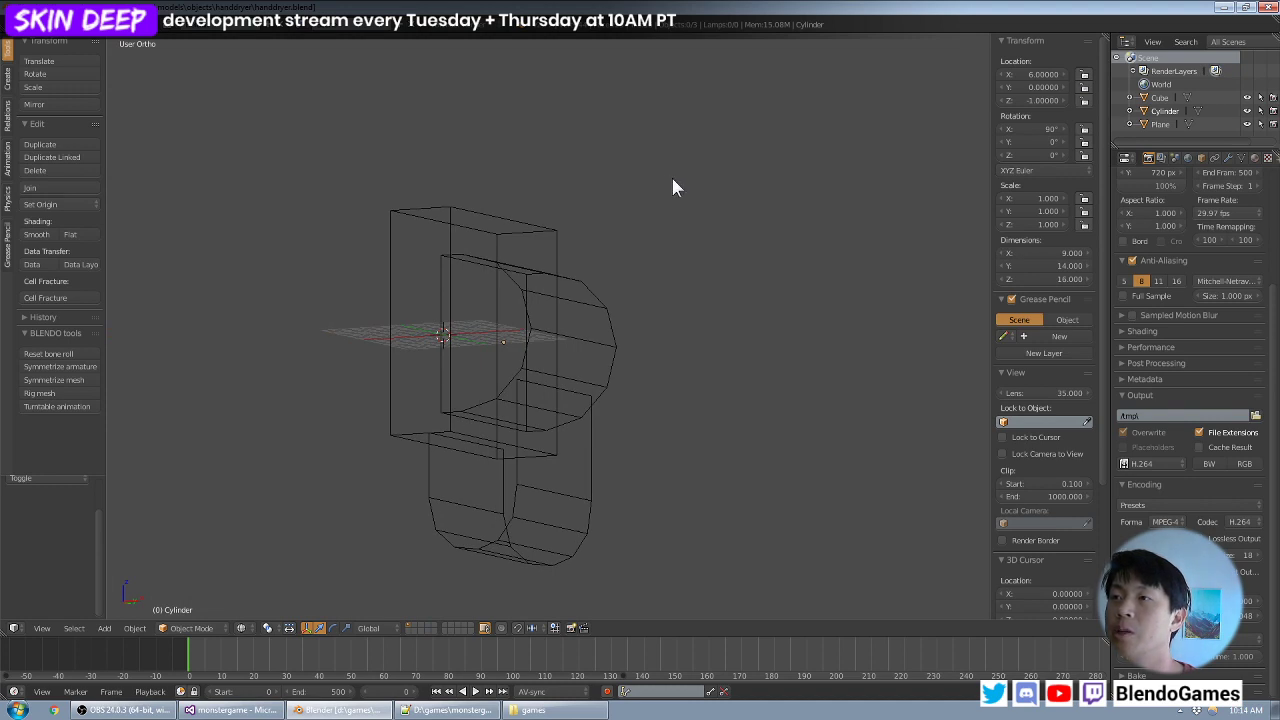
middle_click_drag(760, 222, 575, 234)
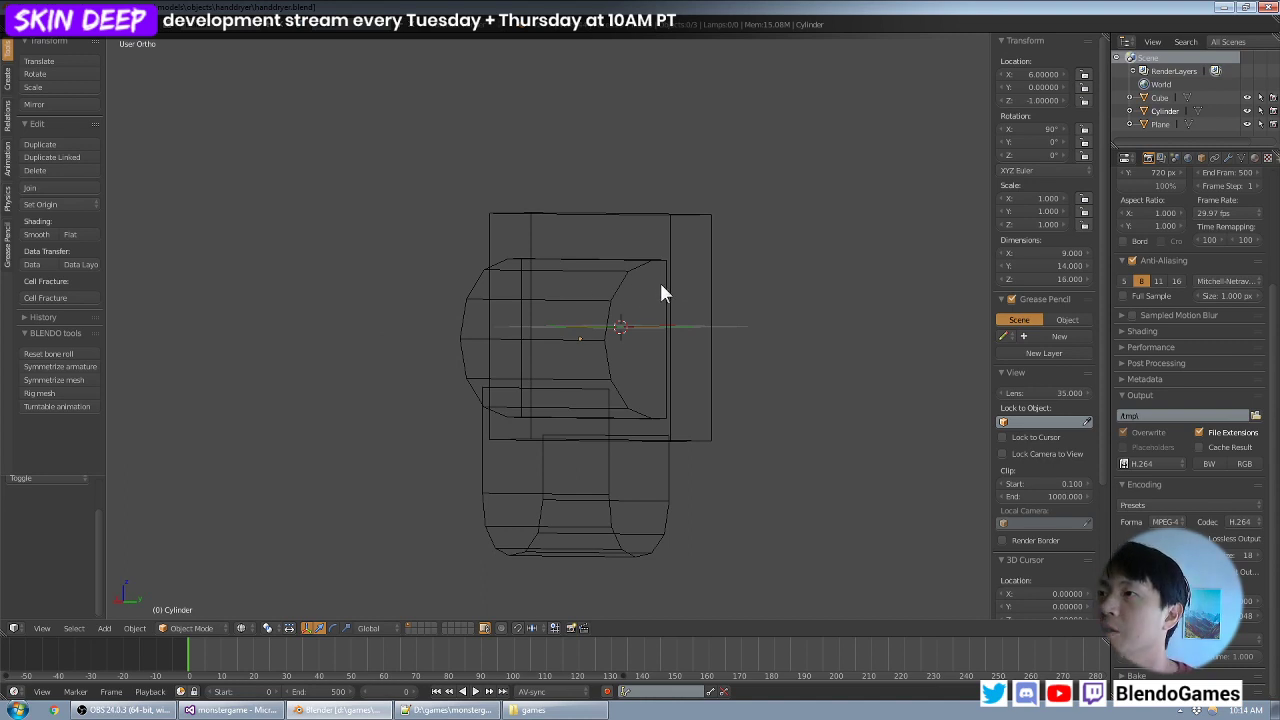
middle_click_drag(659, 280, 645, 270)
- Select the block, half cylinder and U-shaped strip and join them into one object, with the strip as the active object
right_click(605, 320)
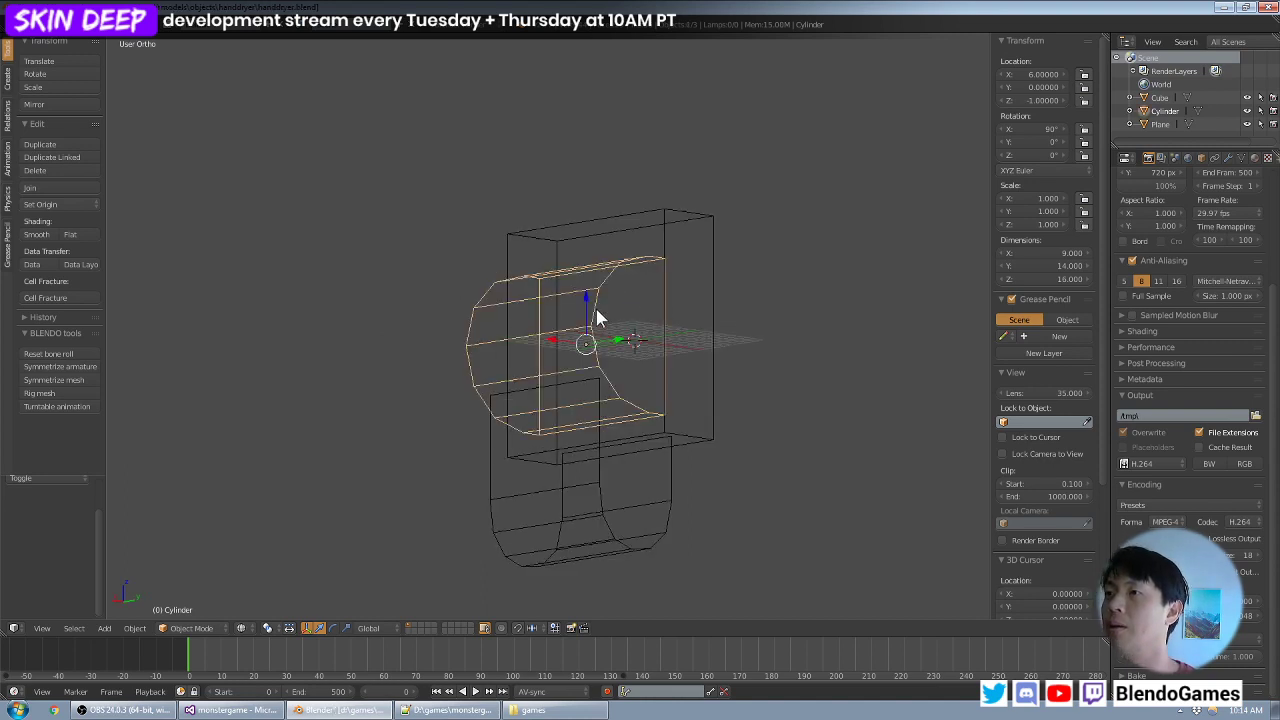
right_click(665, 525, "shift")
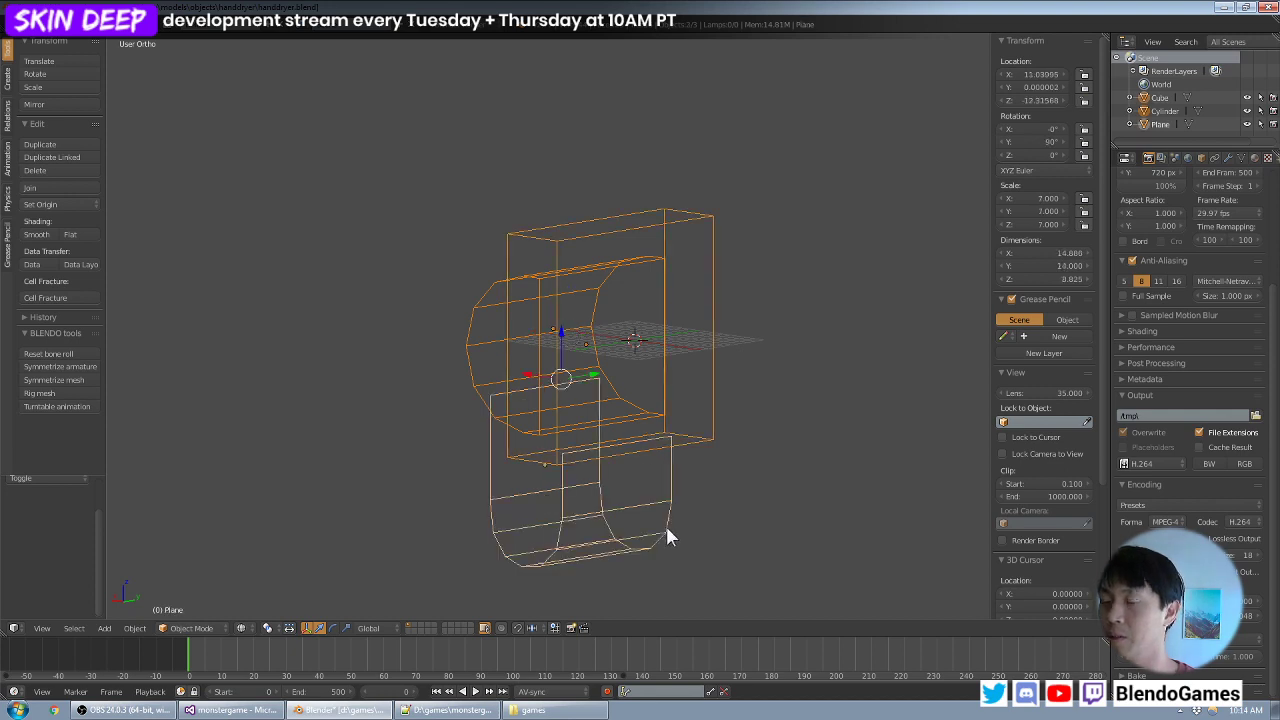
key("ctrl+j")
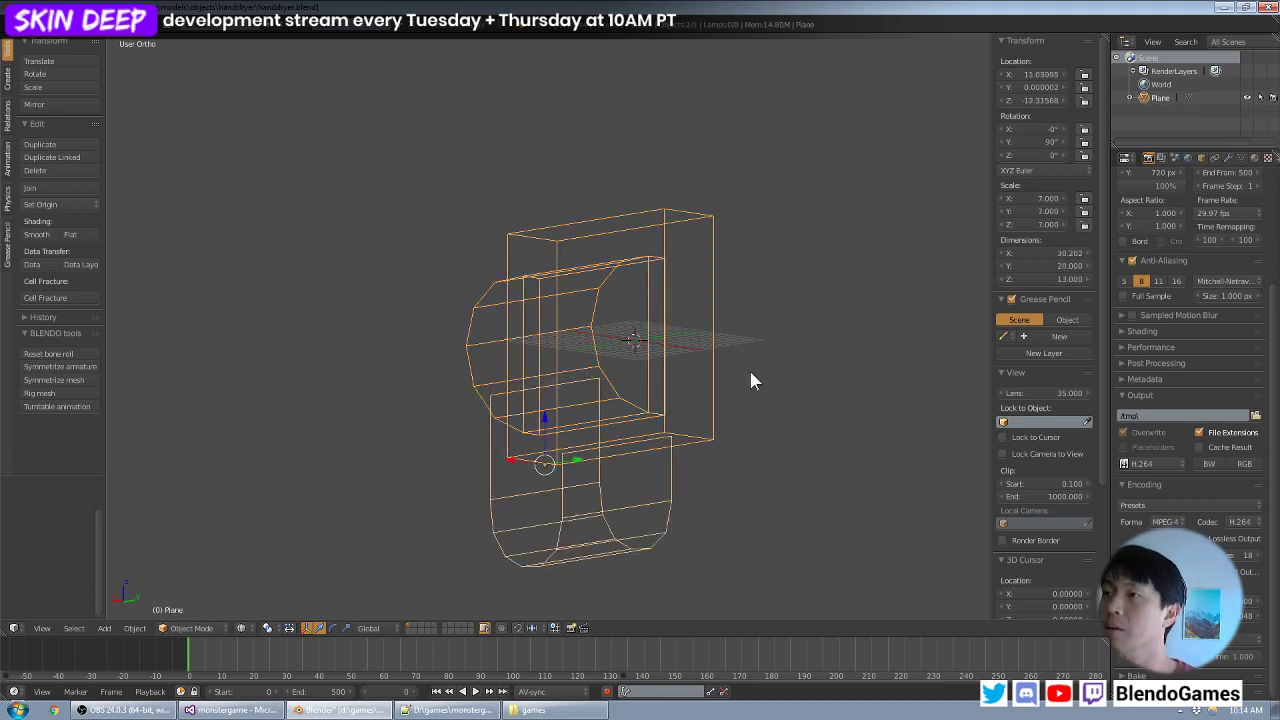
- Split the 3D view into two side-by-side areas, enter edit mode and turn the second area into a UV/Image Editor
right_click(744, 637)
left_click(745, 637)
left_click(672, 586)
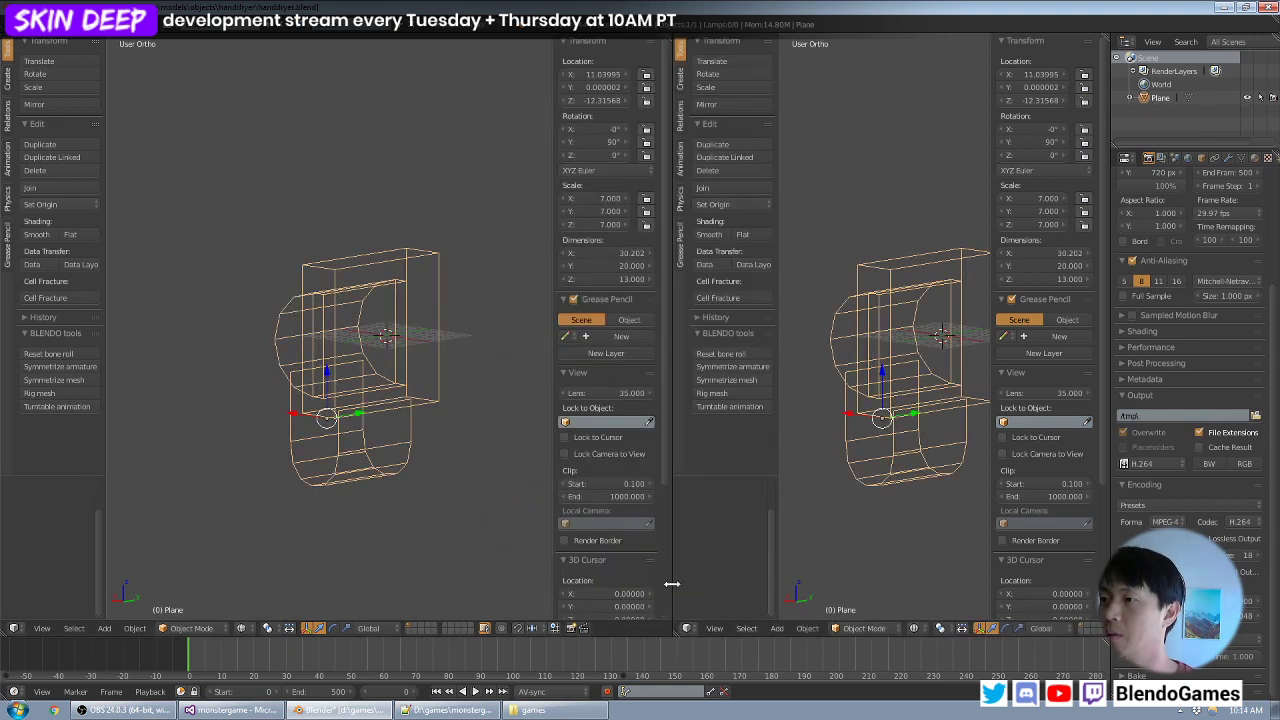
key("Tab")
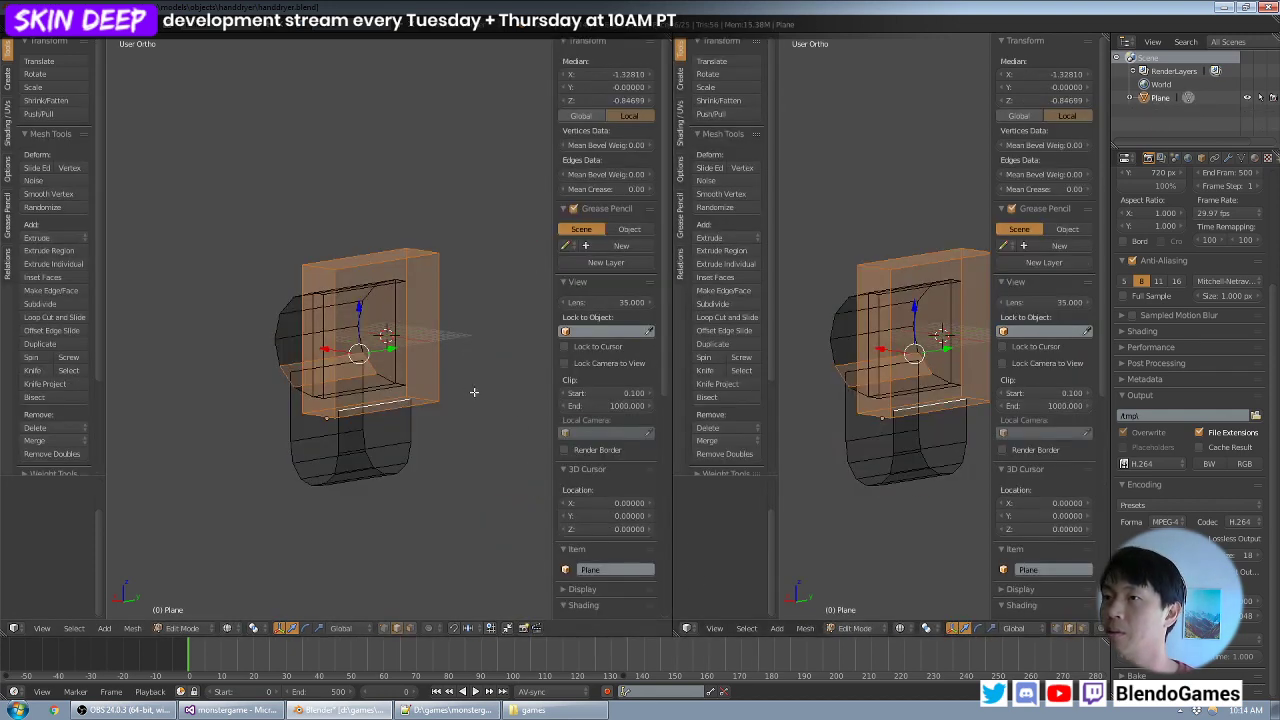
left_click(697, 627)
left_click(721, 523)
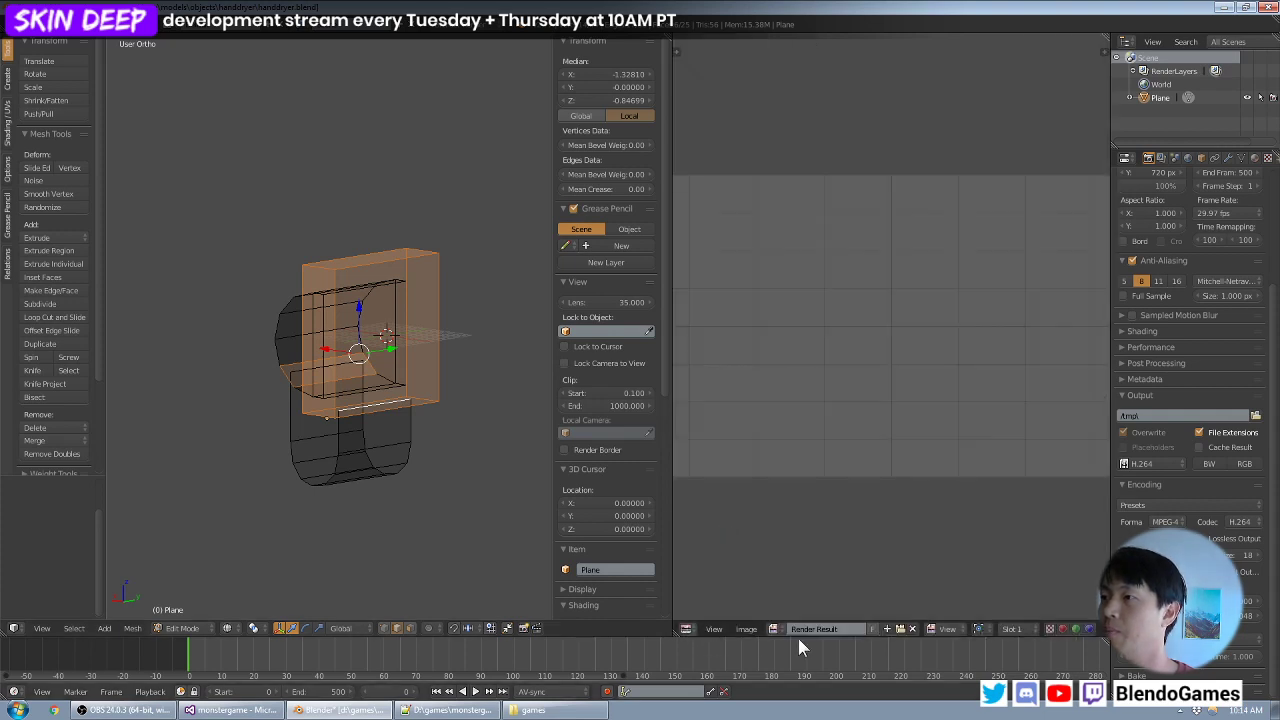
- Open the image valve.tga from the objects\gascylinder folder in the image editor
left_click(747, 629)
left_click(755, 600)
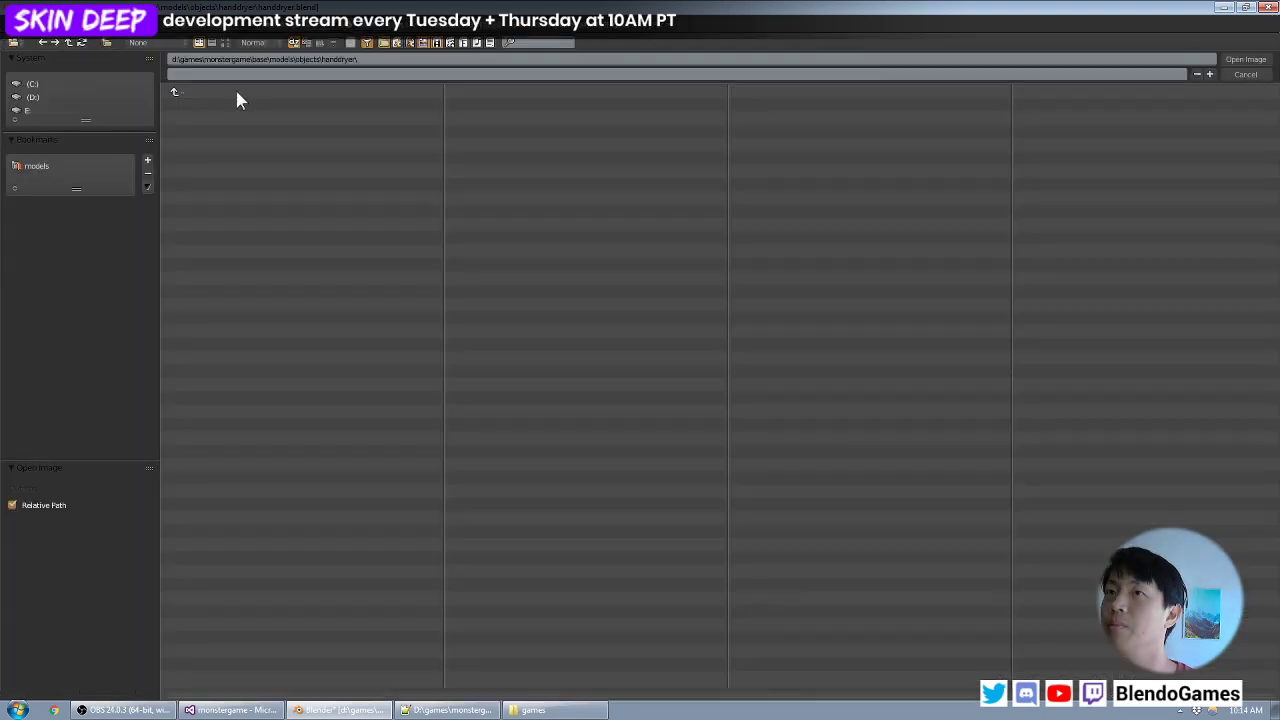
left_click(180, 91)
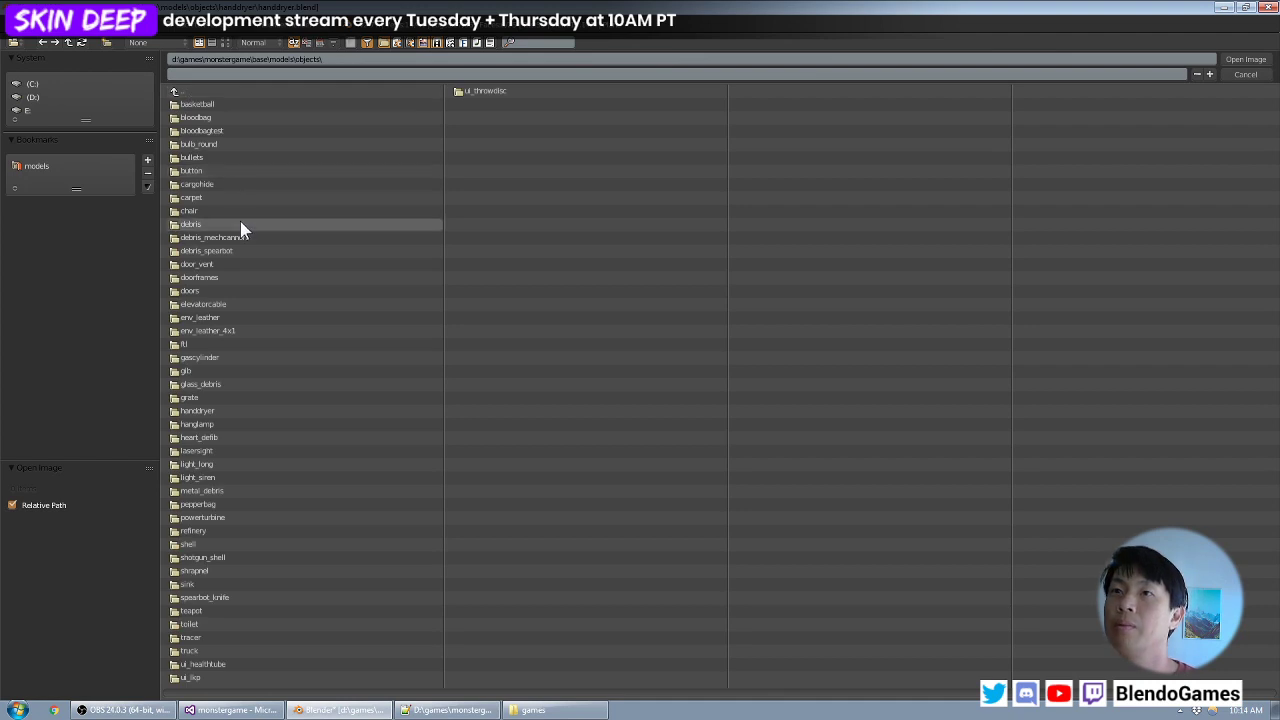
left_click(223, 357)
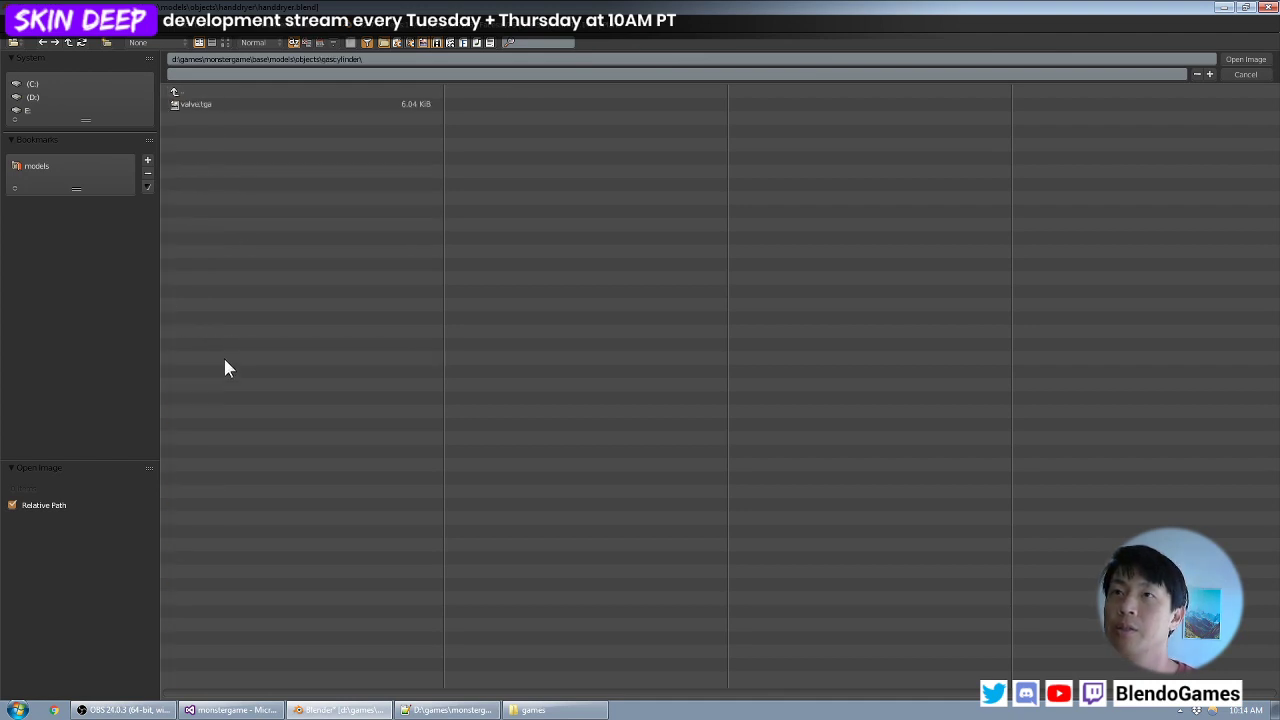
left_click(246, 105)
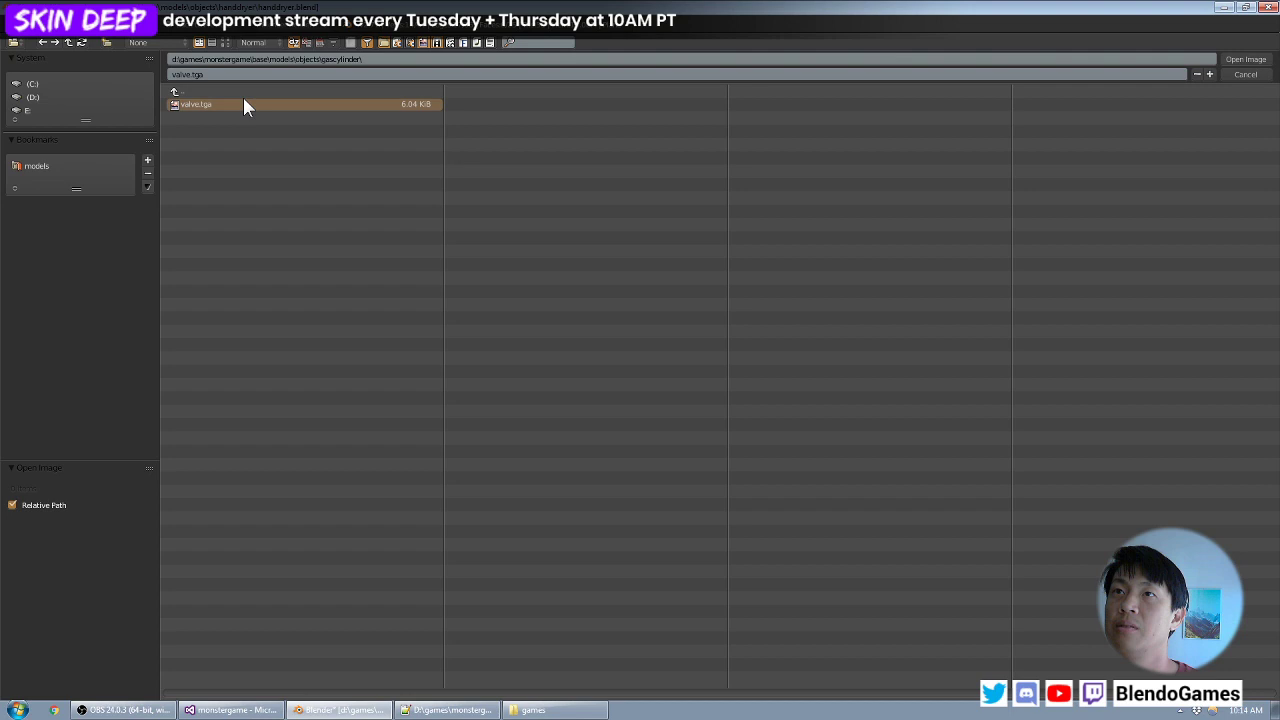
double_click(247, 104)
scroll(917, 305, "up", 2)
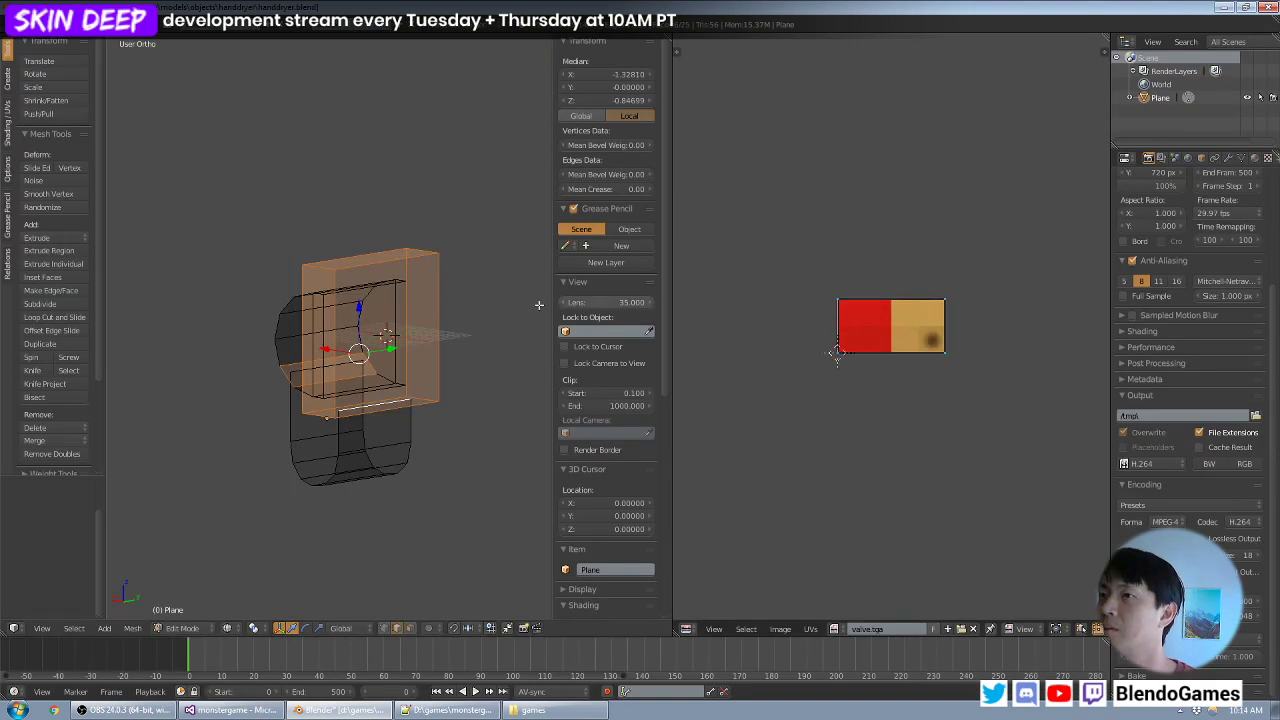
- Select all faces of the joined mesh and assign the valve.tga image to them
key("Tab")
key("a")
key("a")
key("Tab")
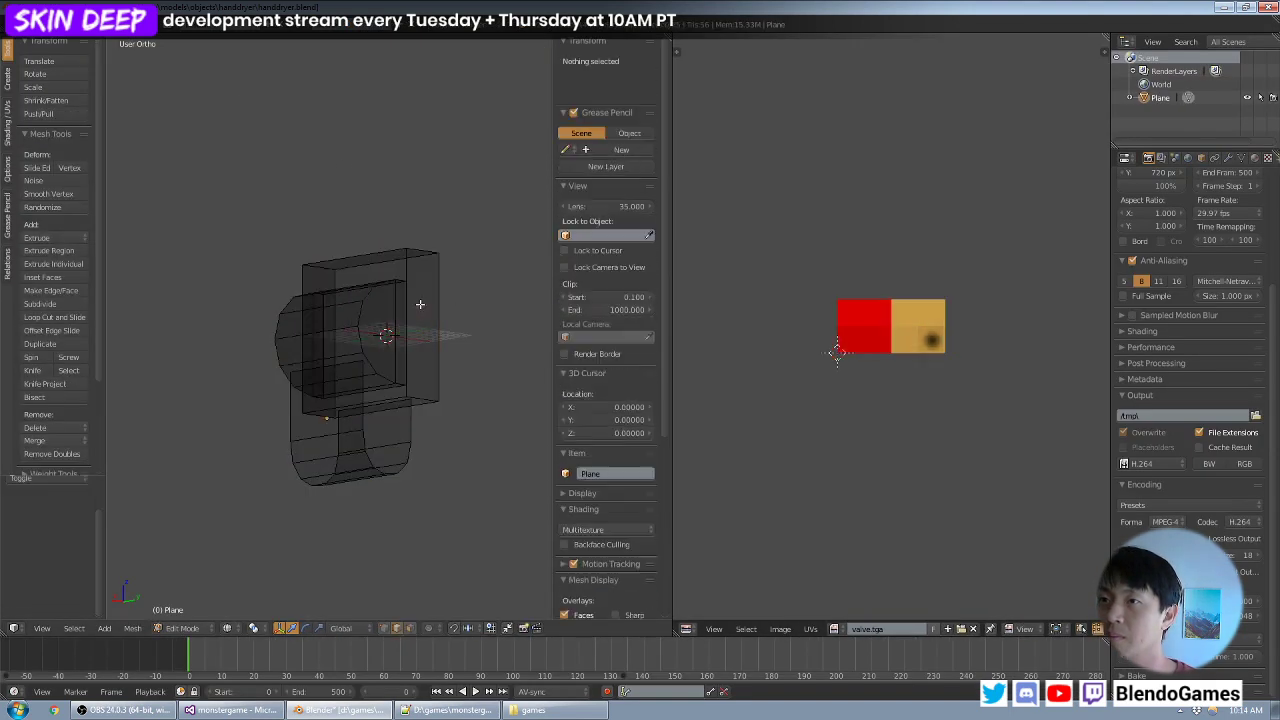
key("a")
key("u")
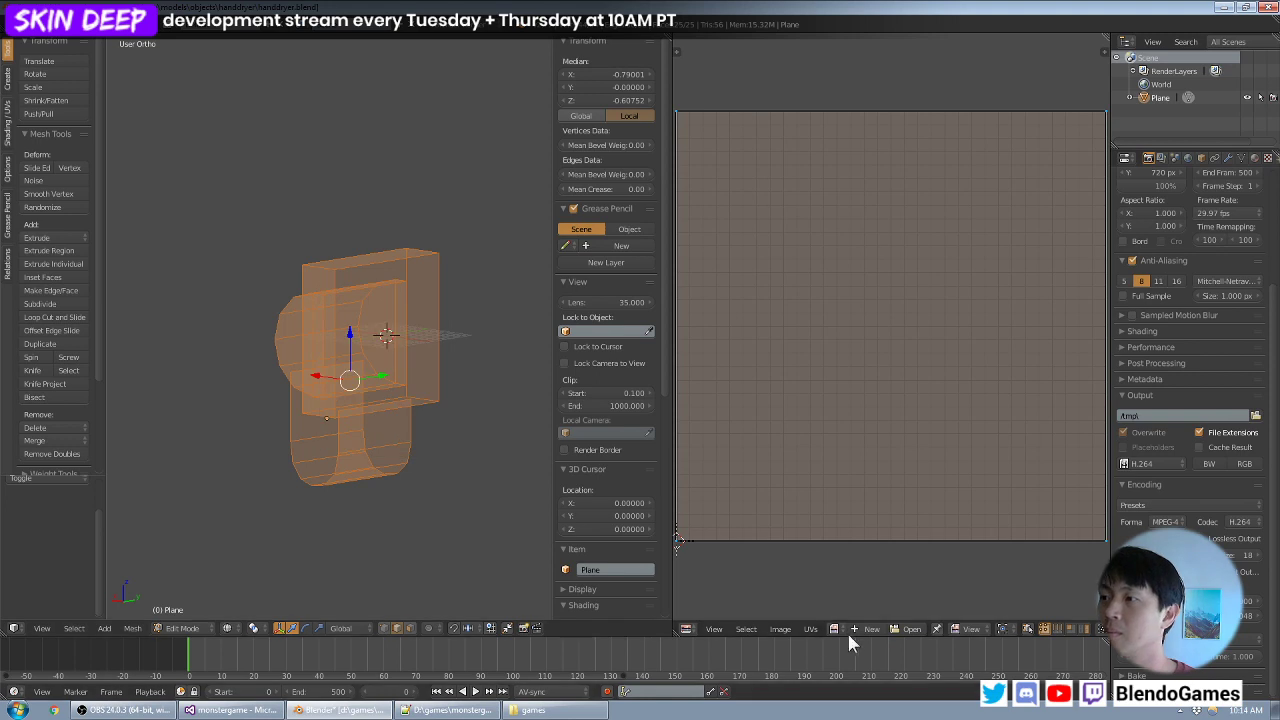
left_click(833, 628)
left_click(880, 494)
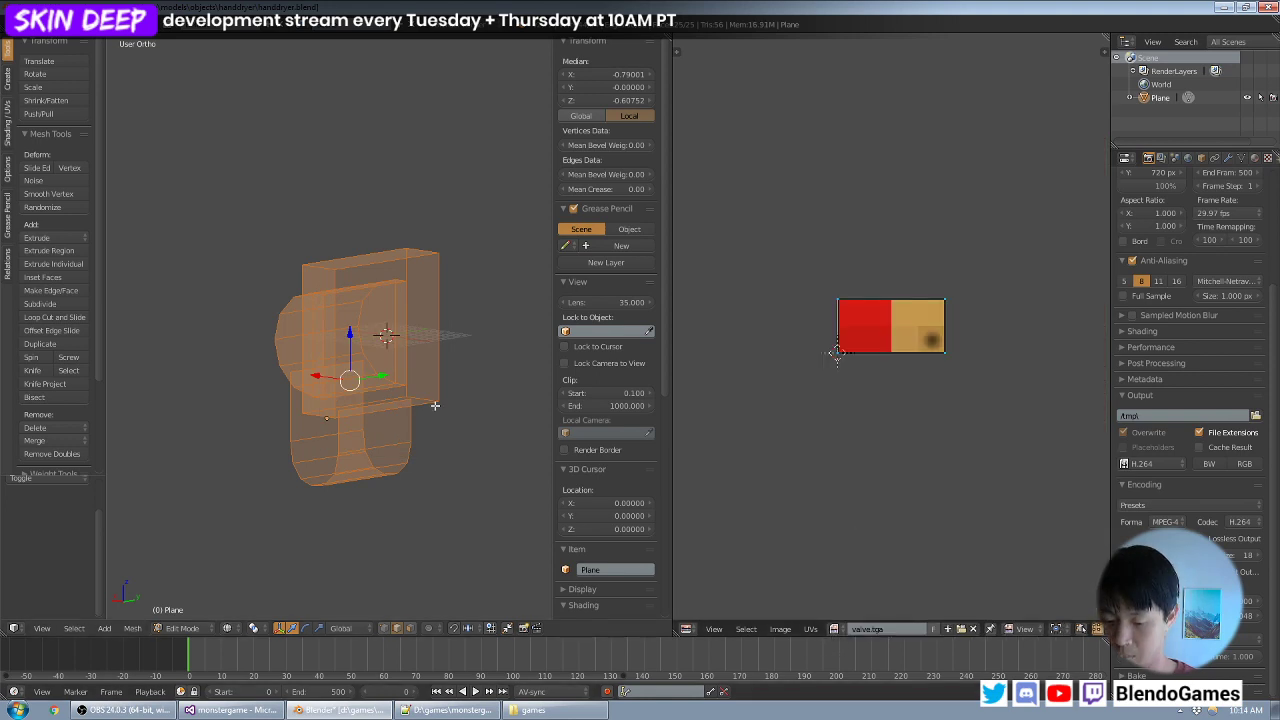
- Set the 3D view's shading to Texture and return to object mode
key("u")
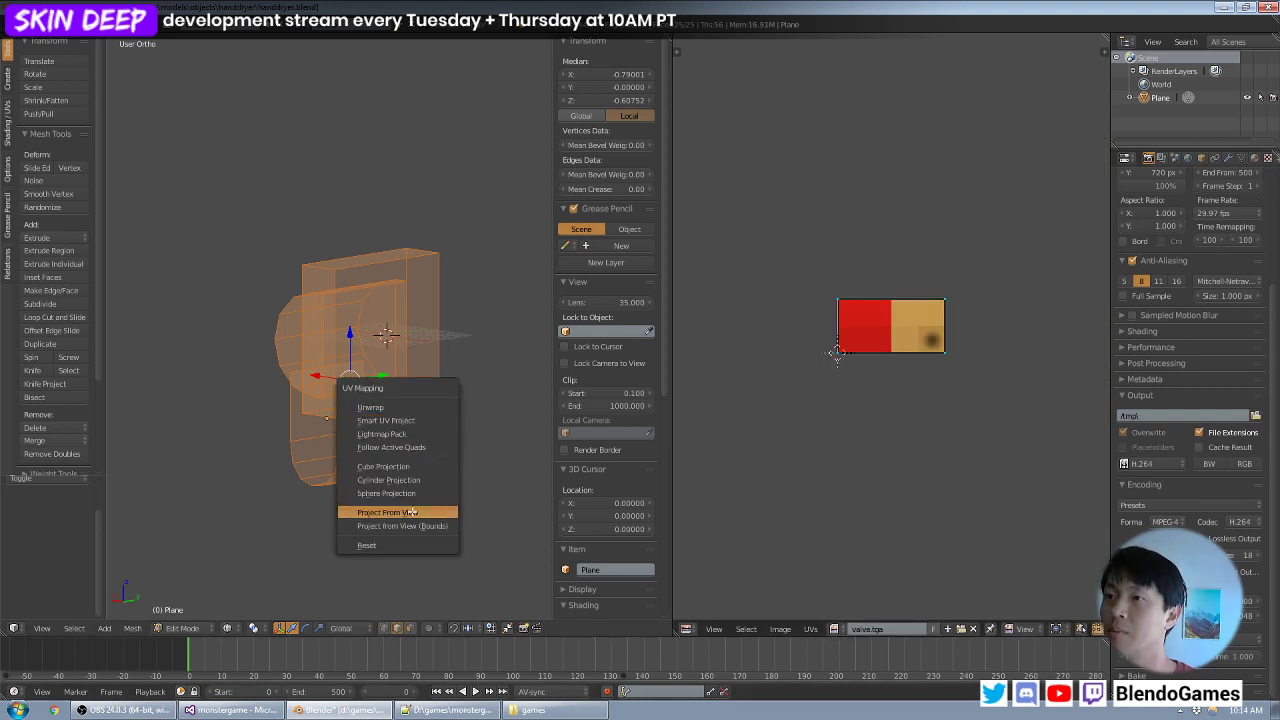
left_click(253, 628)
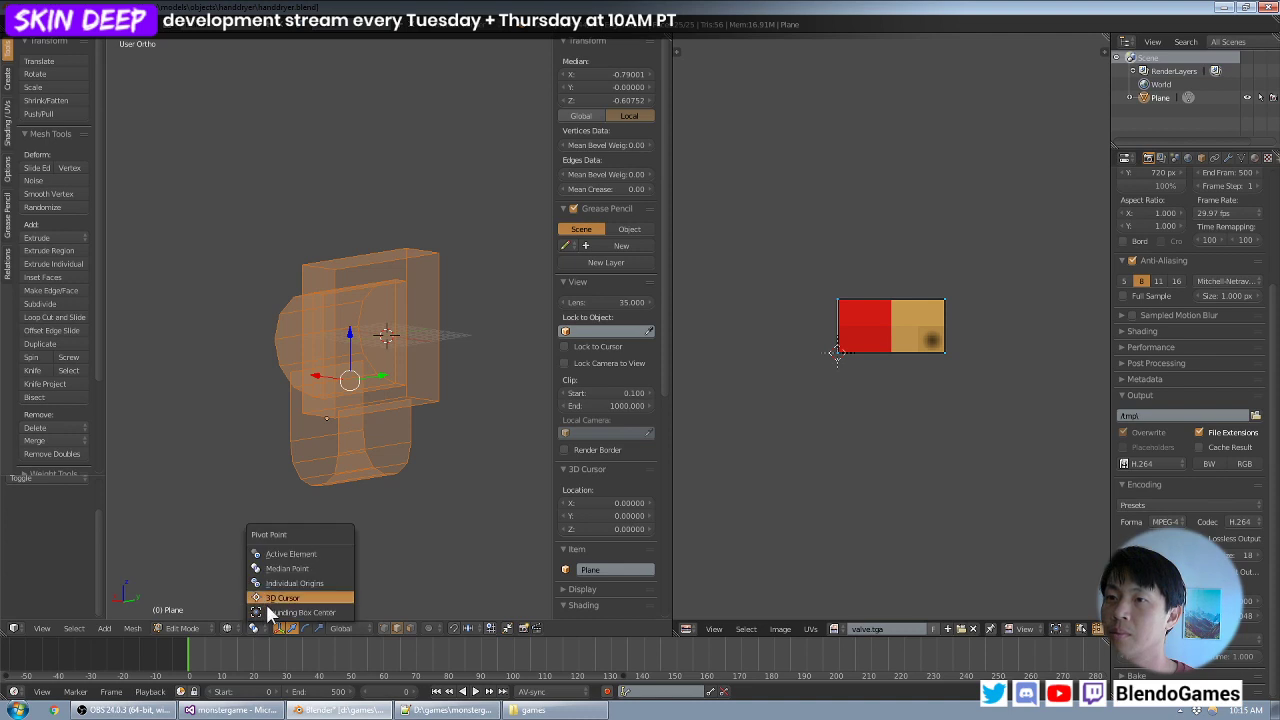
left_click(228, 628)
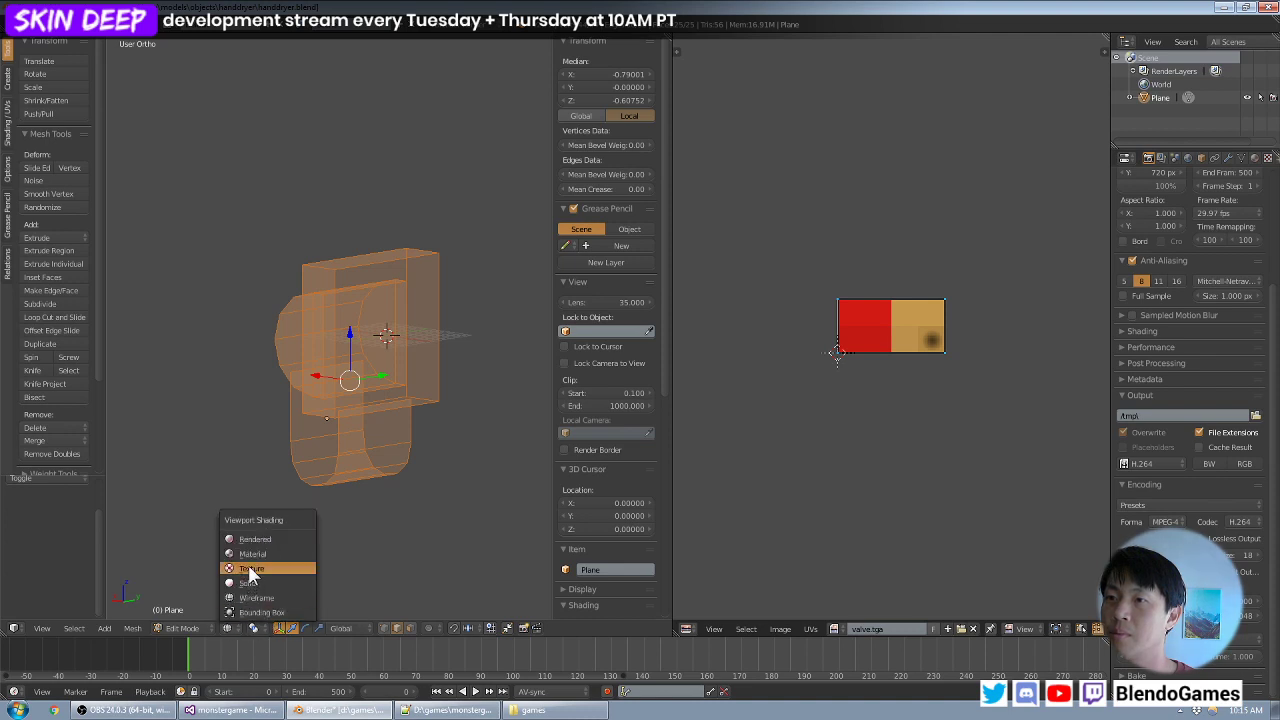
left_click(251, 571)
key("Tab")
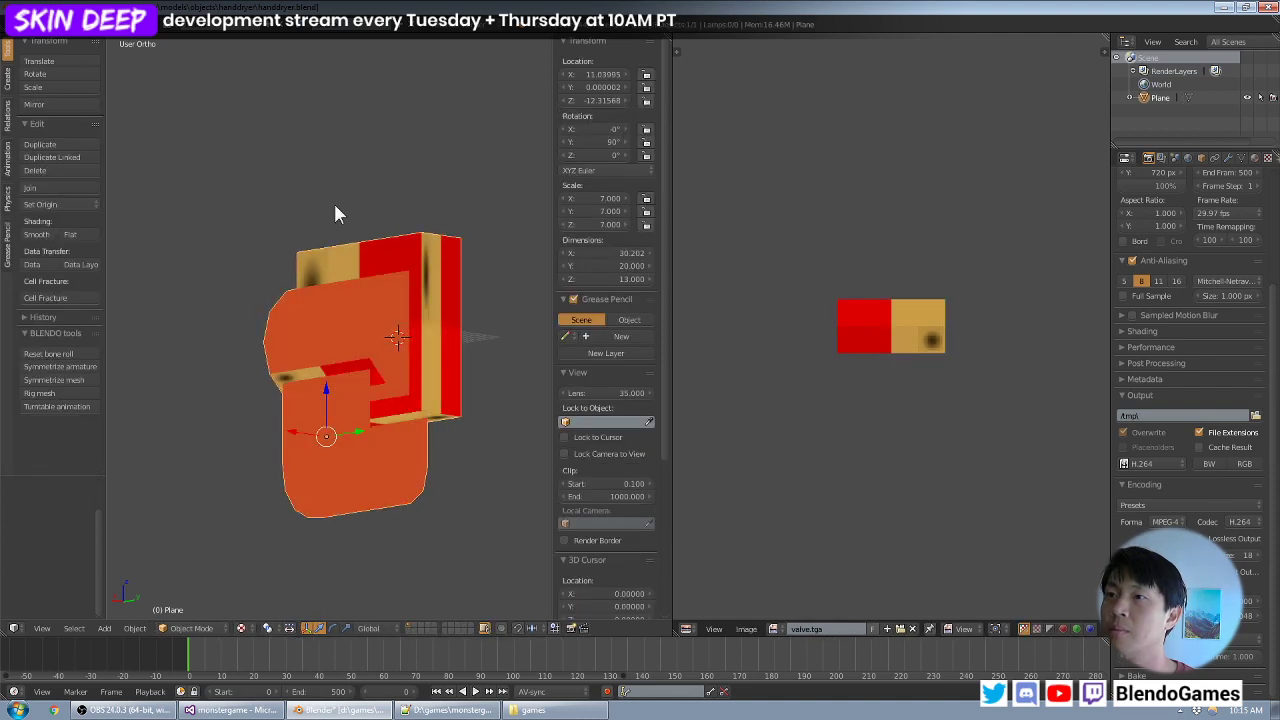
- Export the hand dryer in Ascii Scene Exporter format as handdryer.ase in the objects\handdryer folder, with triangulation on and a scale of 1.00
key("a")
left_click(39, 25)
right_click(421, 325)
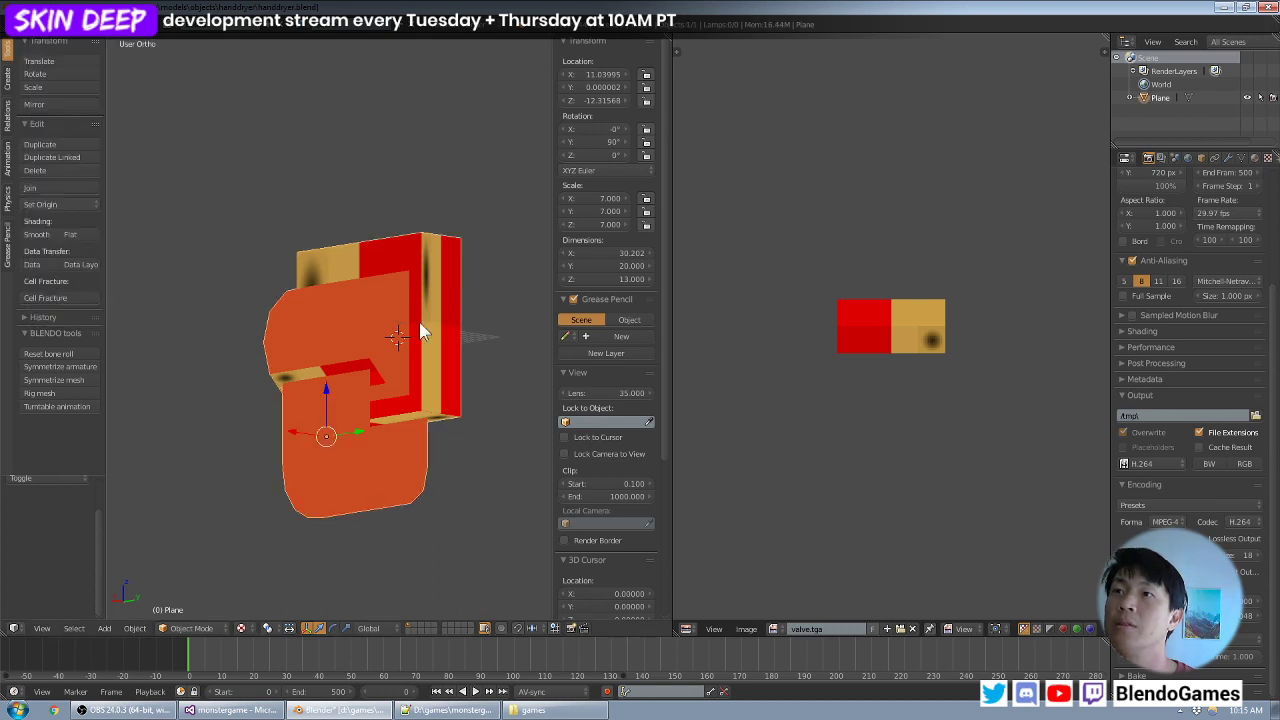
left_click(37, 25)
mouse_move(80, 276)
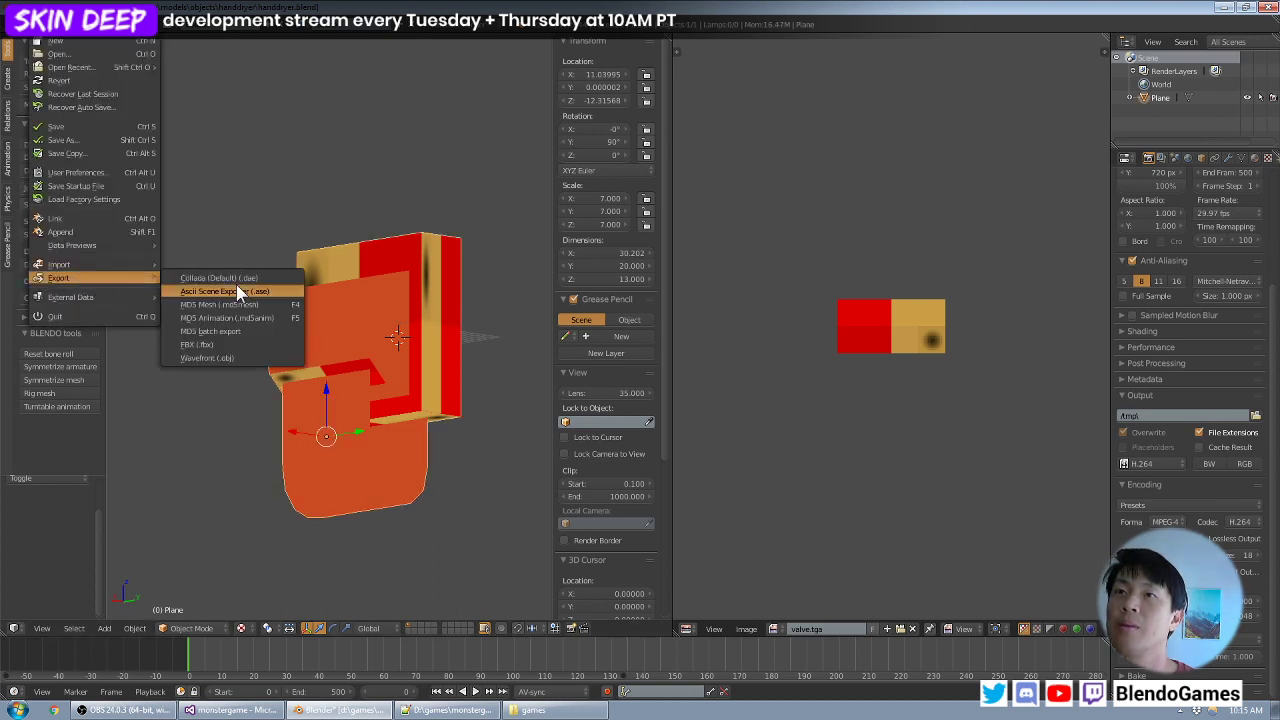
left_click(230, 294)
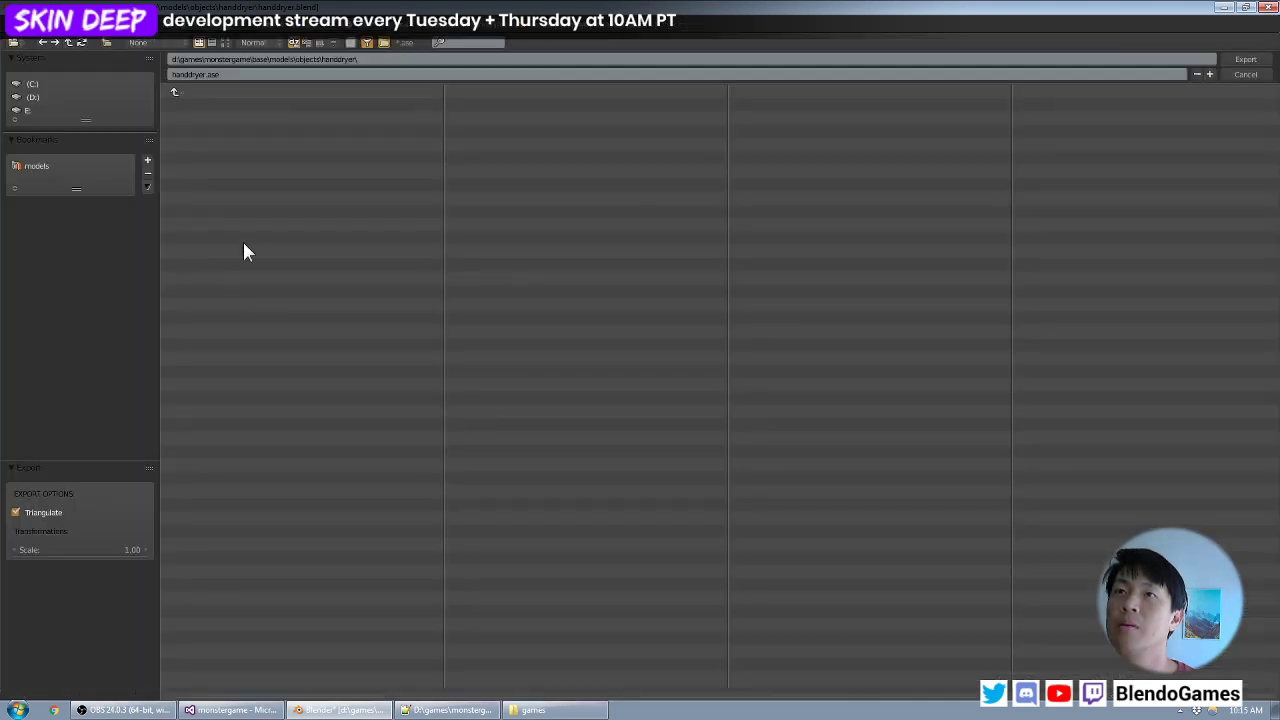
left_click(1245, 59)
- Switch to DarkRadiant and insert the model objects/handdryer/handdryer.ase into the map near the sinks, at about x 32, y -160
left_click(17, 710)
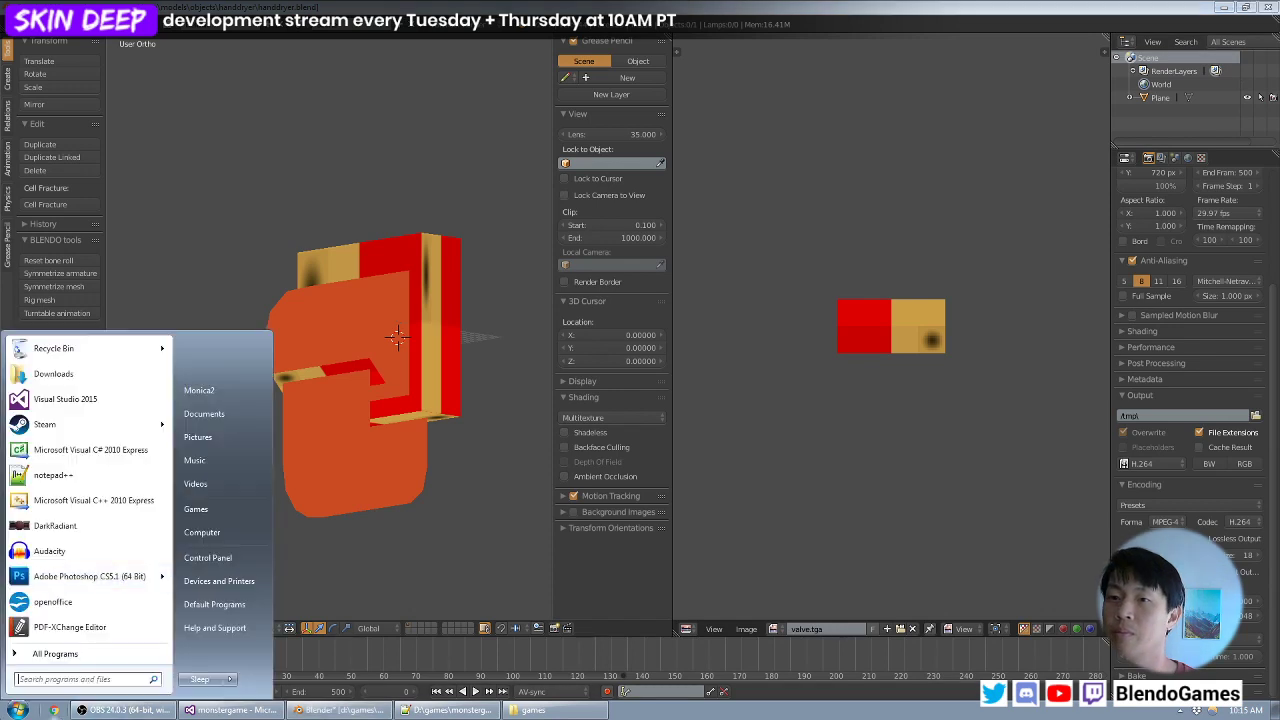
left_click(62, 525)
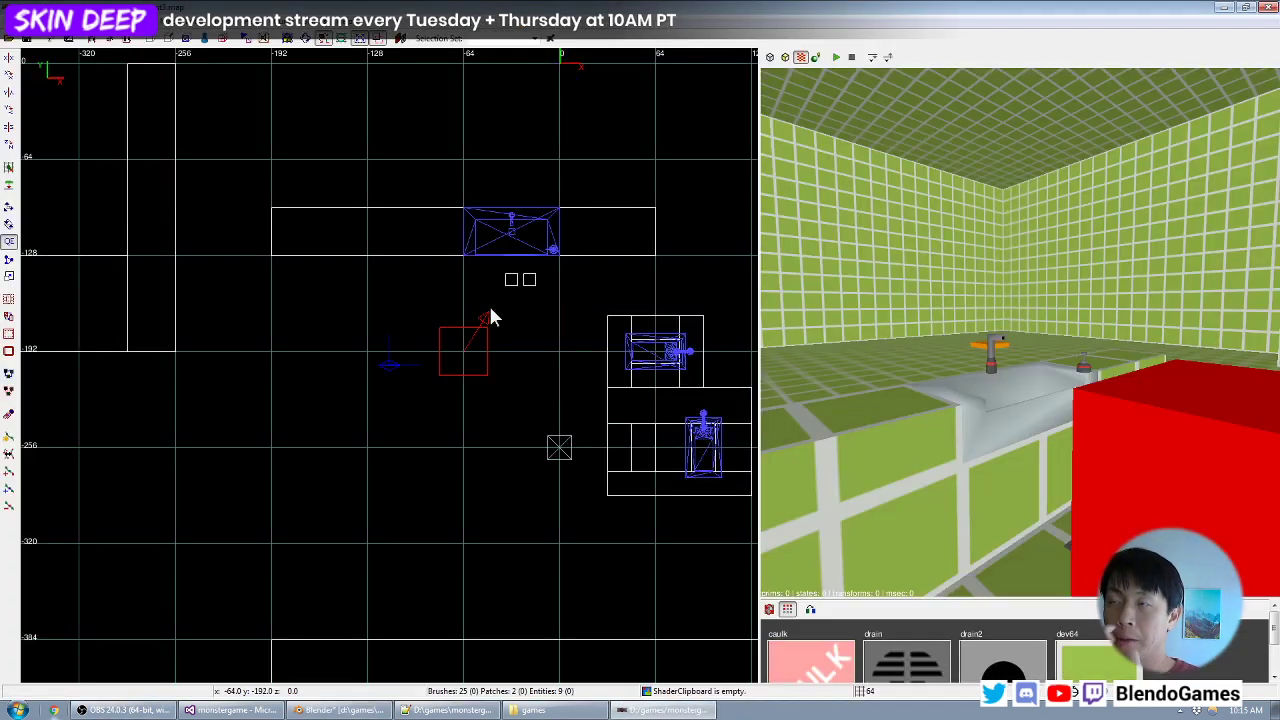
right_click_drag(552, 265, 470, 281)
scroll(552, 265, "up", 1)
scroll(552, 272, "up", 1)
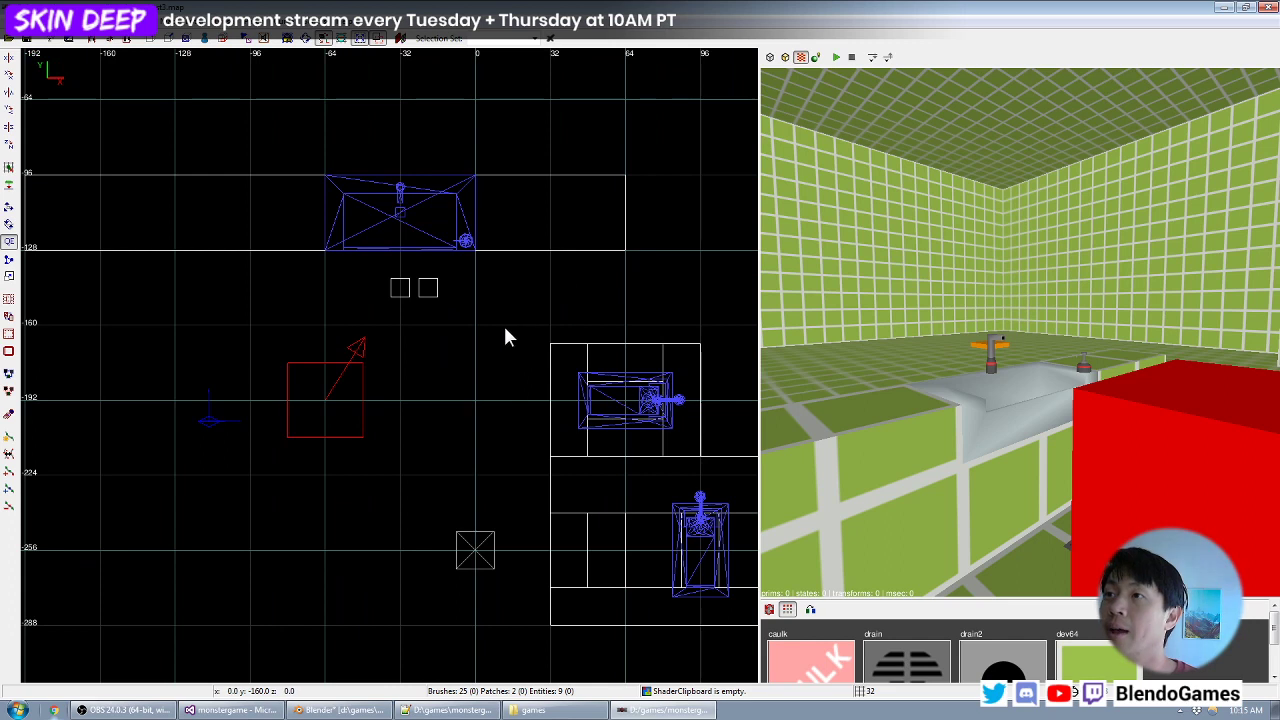
right_click(551, 321)
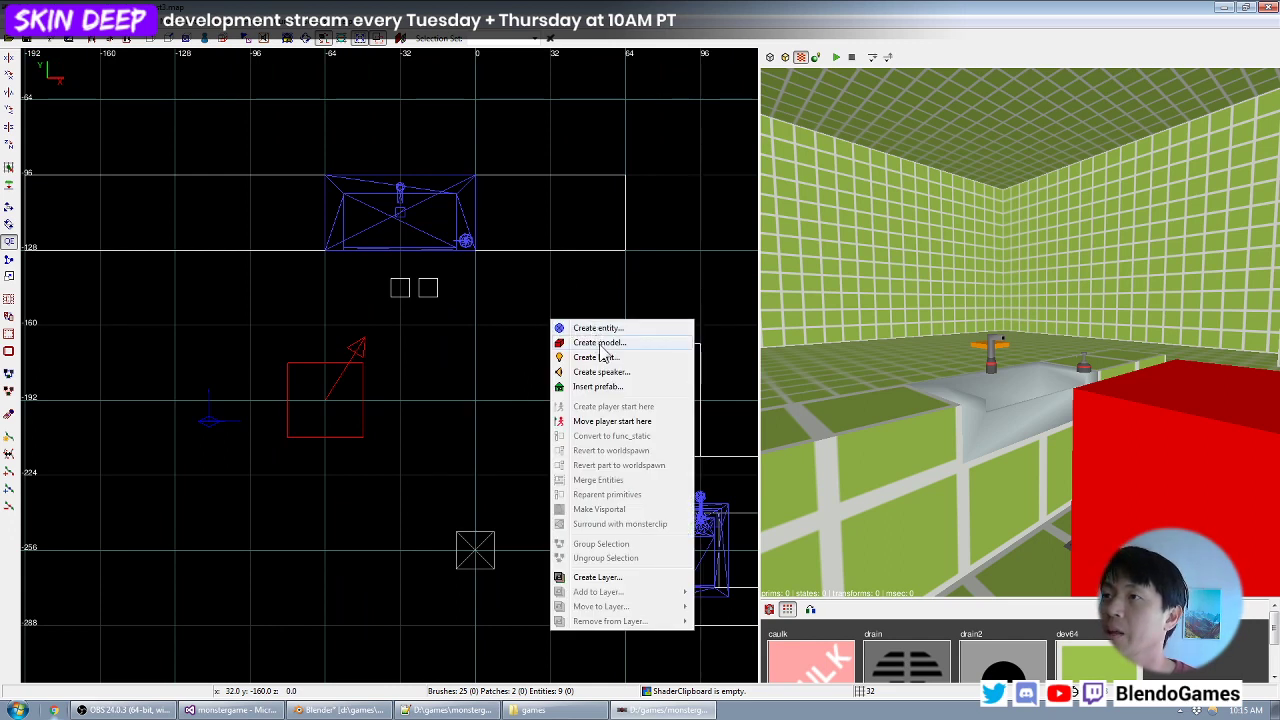
left_click(662, 342)
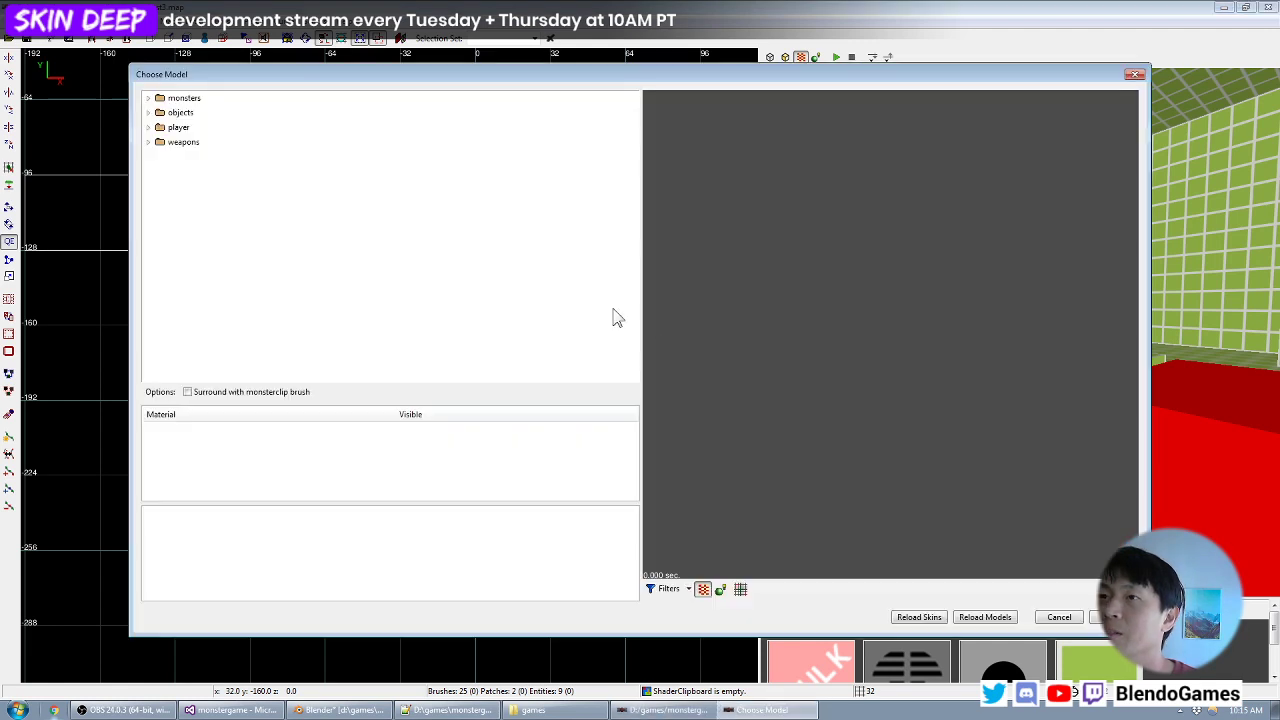
double_click(200, 114)
scroll(245, 288, "down", 4)
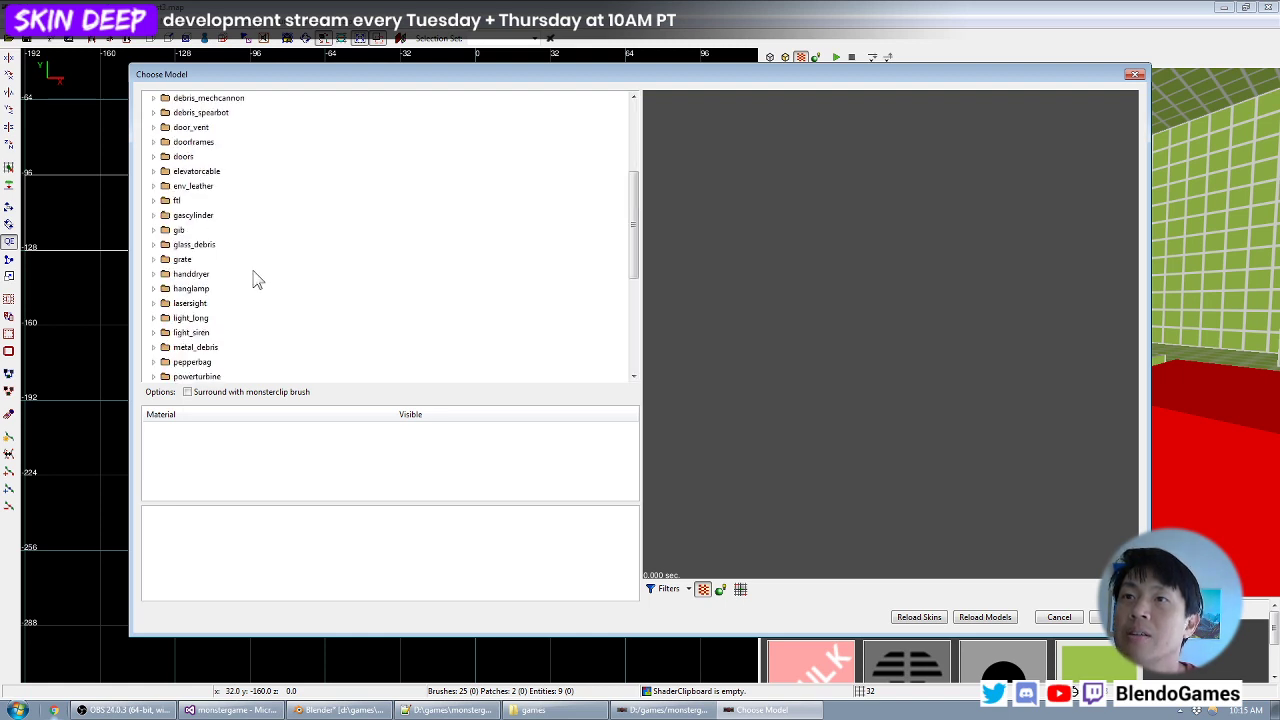
double_click(192, 274)
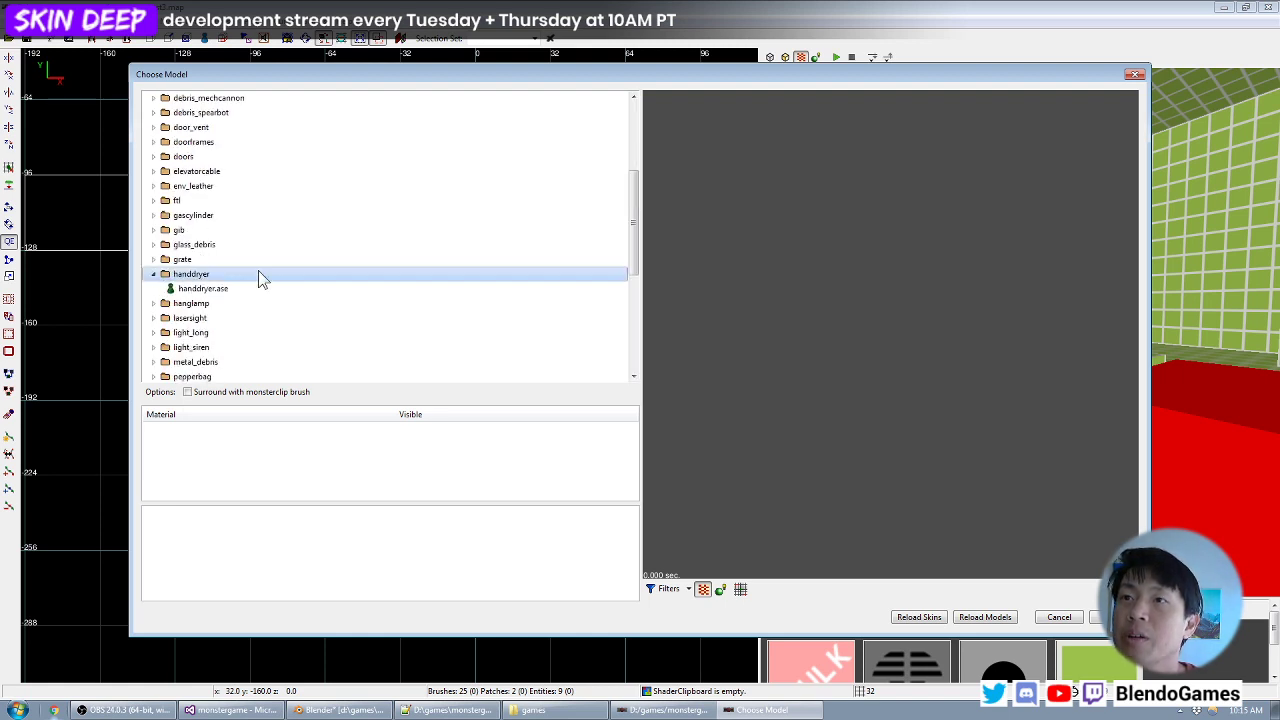
left_click(233, 288)
left_click(1106, 617)
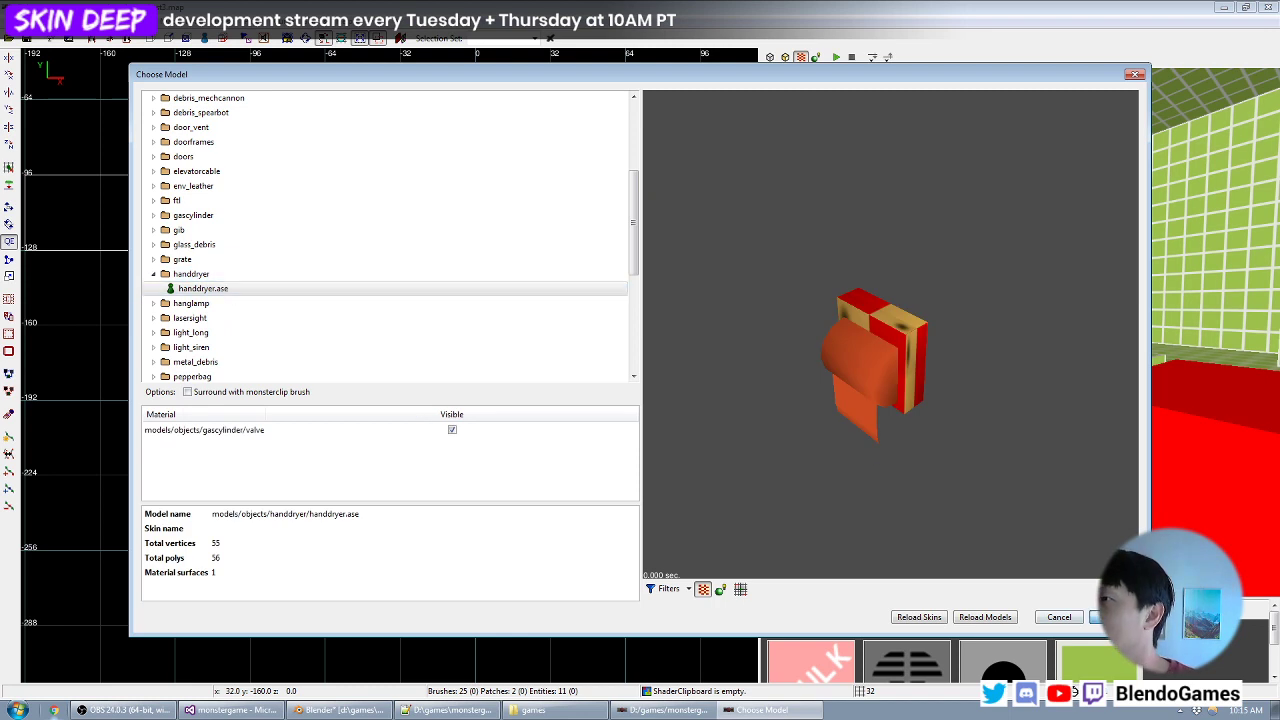
- Rotate the hand dryer model 180 degrees about the vertical axis
scroll(569, 317, "up", 2)
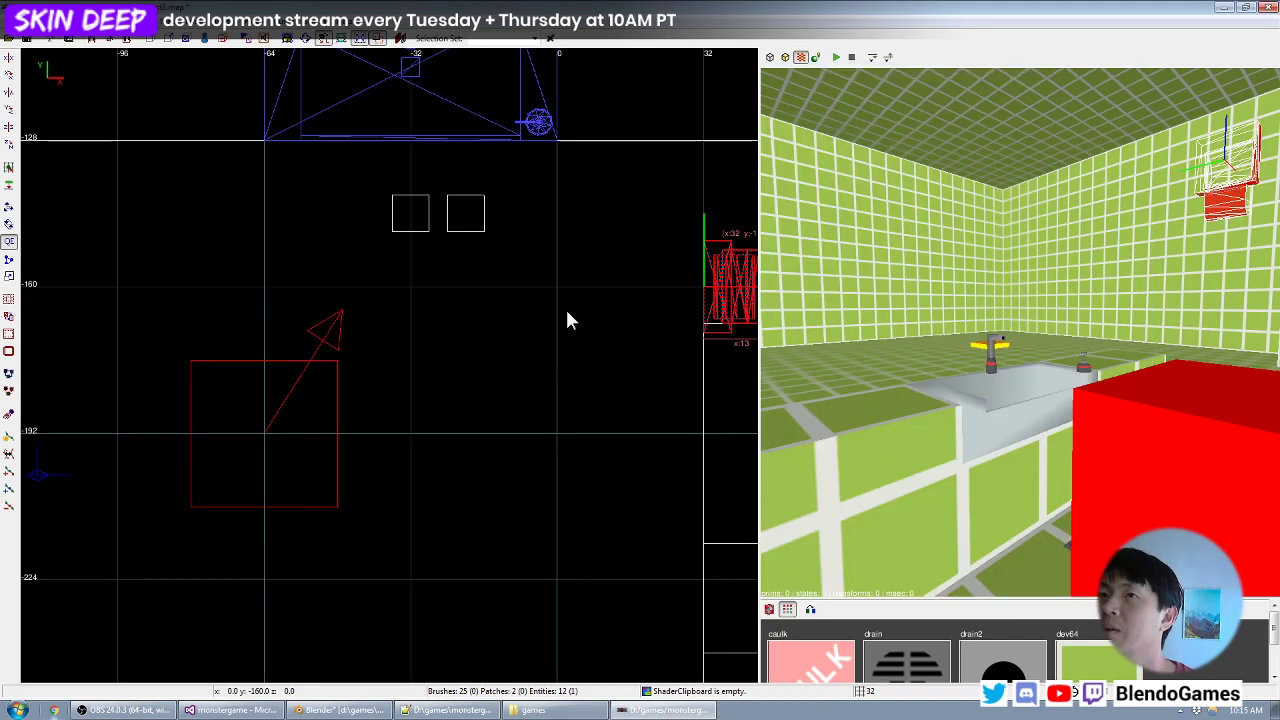
left_click(10, 146)
left_click(10, 146)
right_click_drag(634, 257, 504, 284)
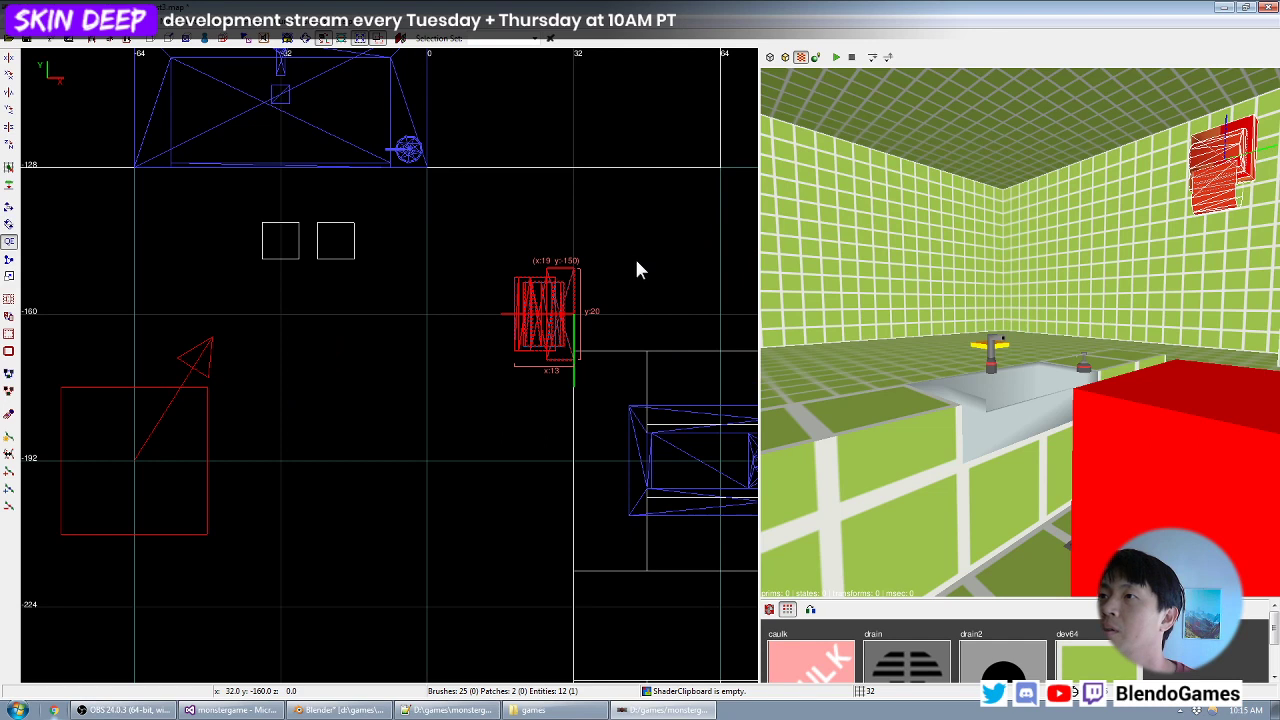
- Lower the hand dryer in the side view to about z -64, above sink level, and deselect it
key("ctrl+Tab")
scroll(494, 340, "down", 5)
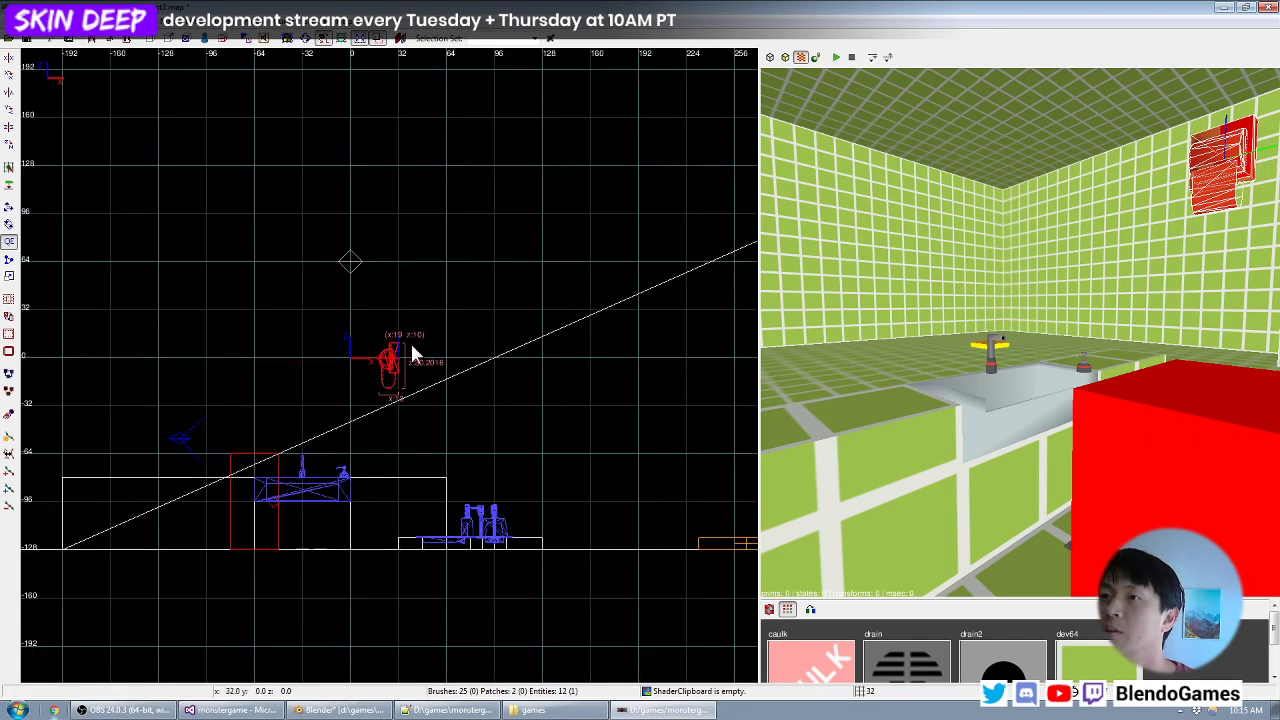
left_click_drag(393, 355, 396, 481)
scroll(396, 488, "up", 2)
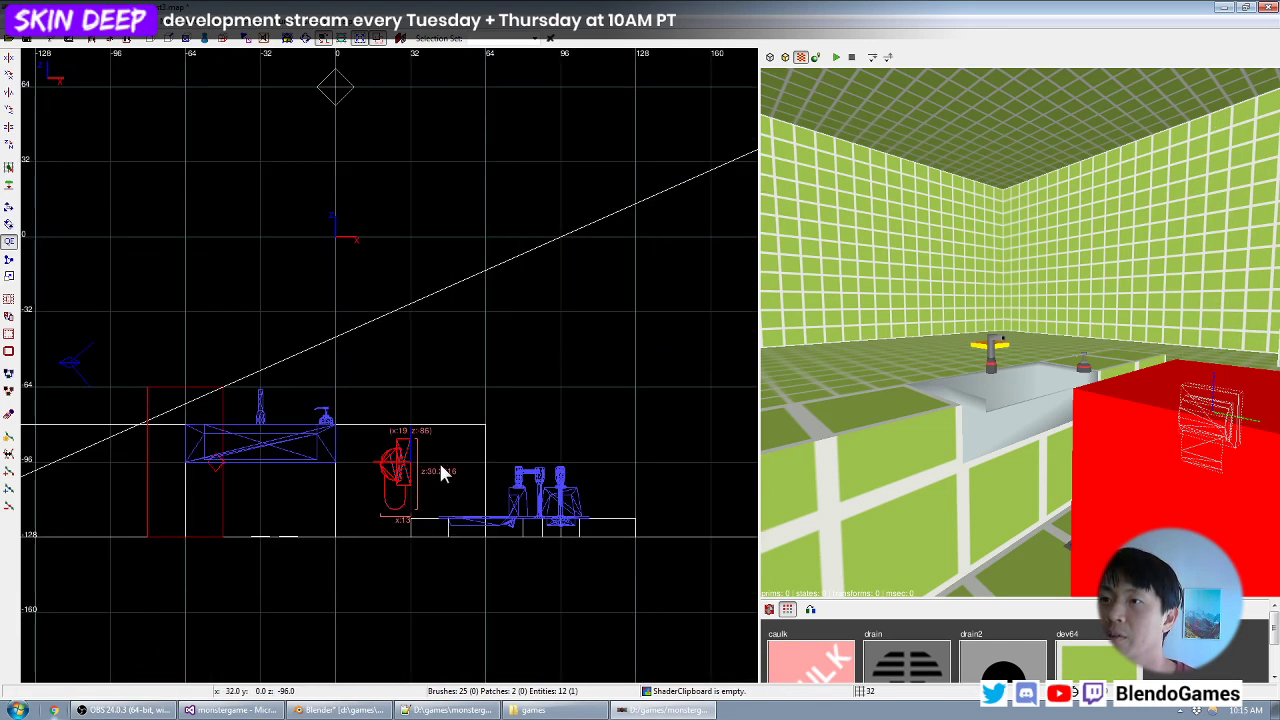
left_click_drag(394, 436, 418, 364)
key("Escape")
- Create a wall brush behind the hand dryer, 16 units thick, 64 long and 96 high, and texture it with dev64
left_click_drag(418, 312, 510, 506)
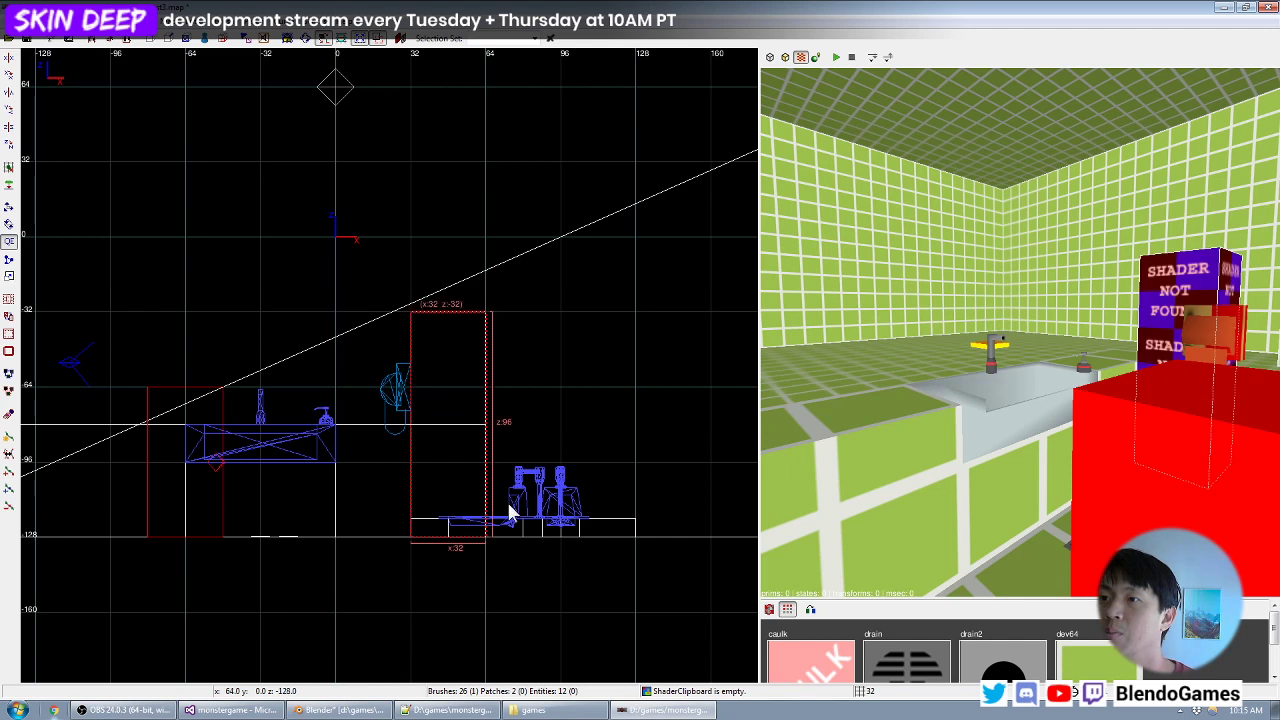
key("ctrl+Tab")
key("ctrl+Tab")
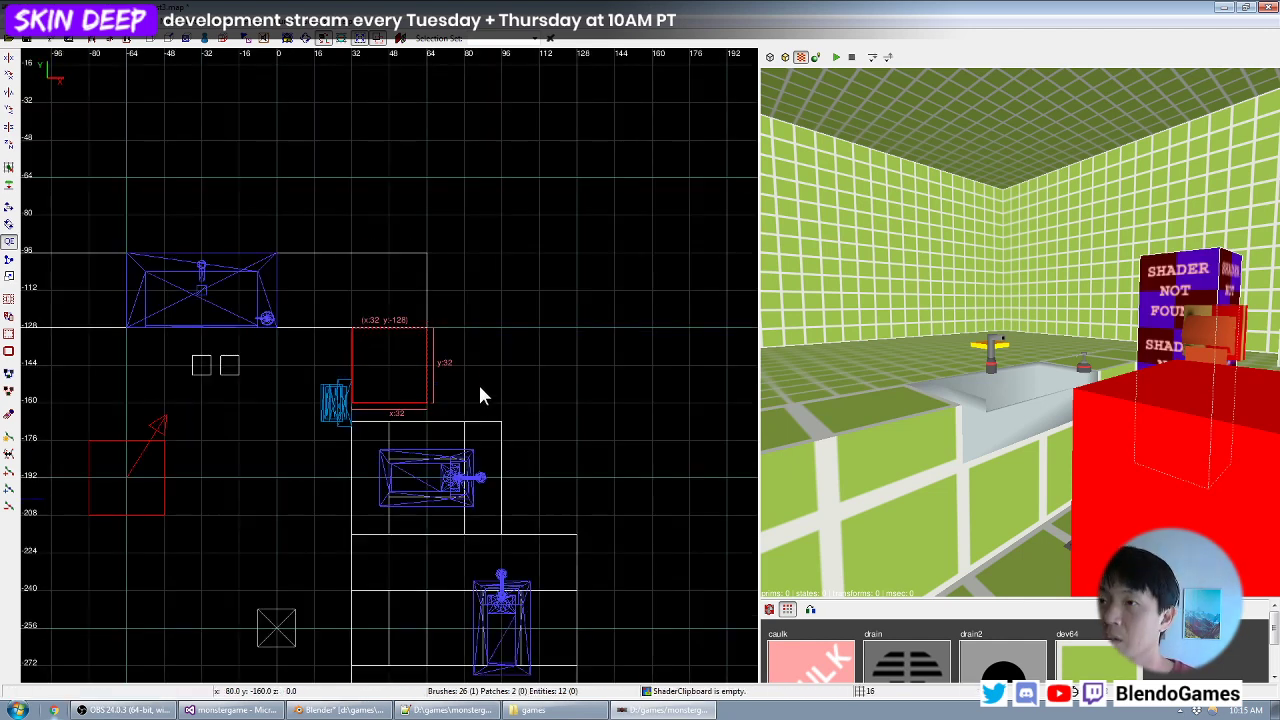
mouse_move(478, 382)
left_mouse_down()
mouse_move(400, 460)
mouse_move(430, 472)
left_mouse_up()
left_click(1108, 664)
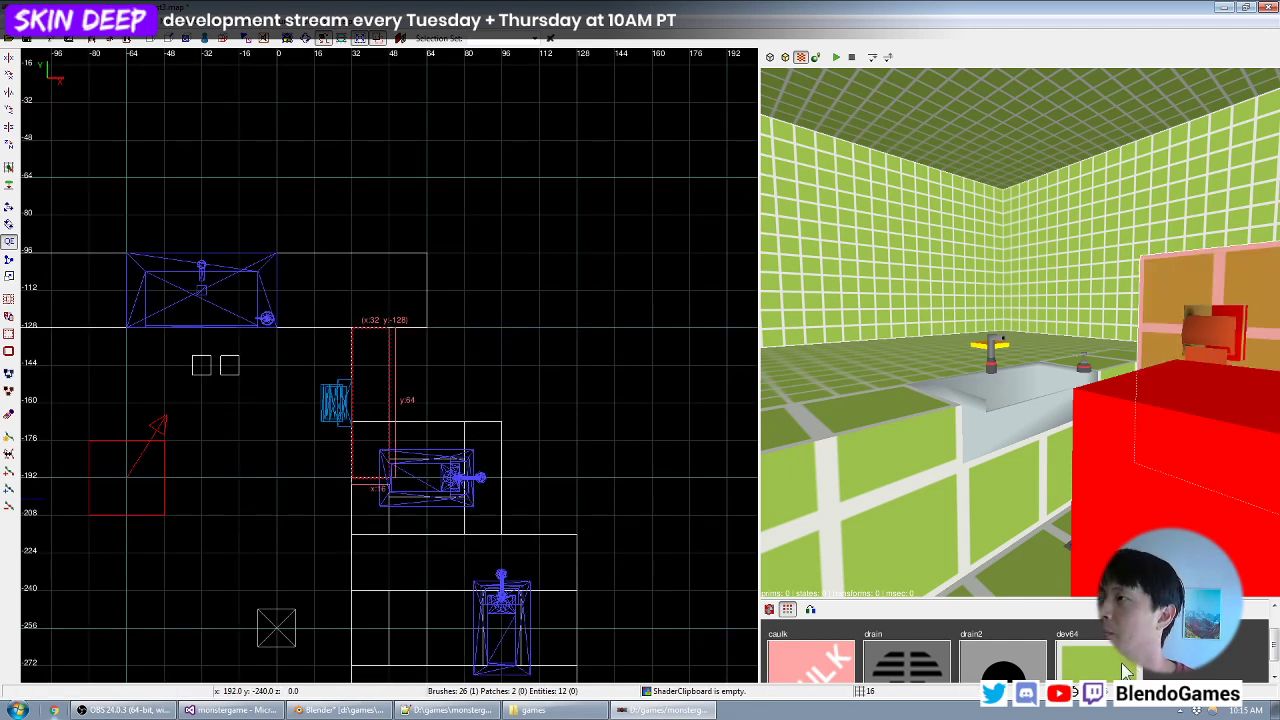
right_click(1060, 480)
right_click(1020, 333)
key("Escape")
- Save the map and switch to the monstergame project in Visual Studio
key("ctrl+s")
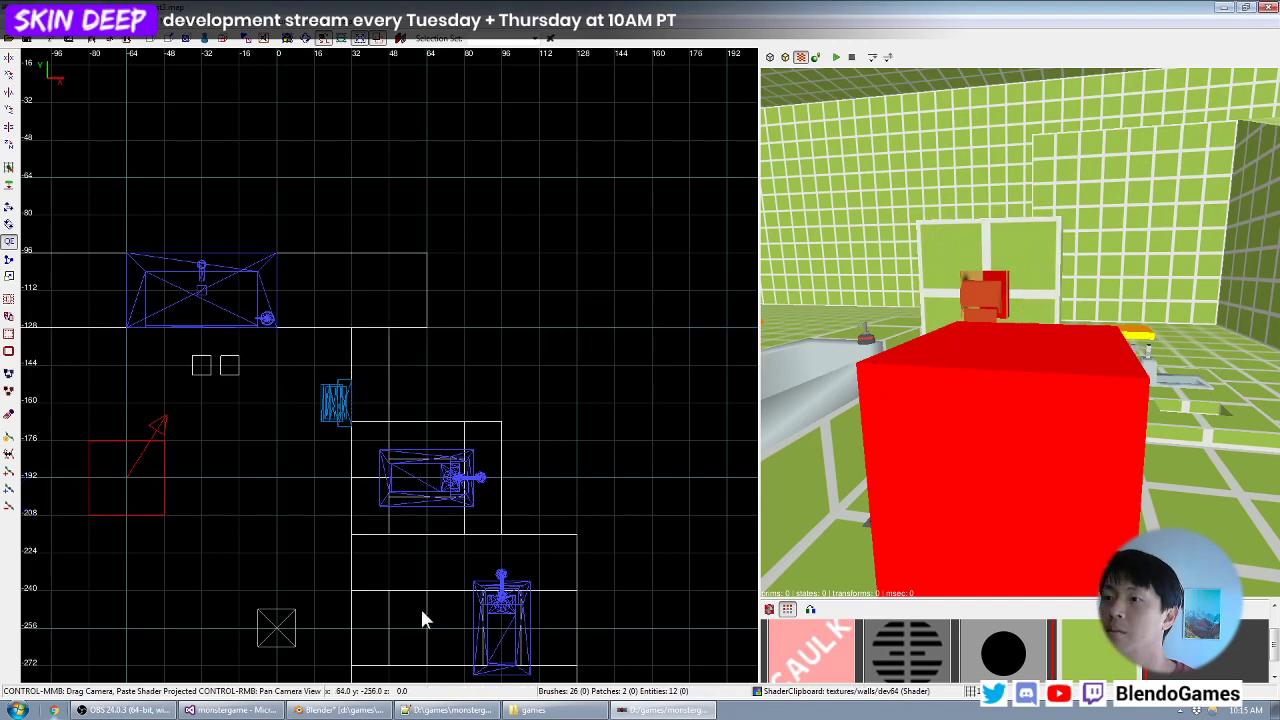
left_click(232, 710)
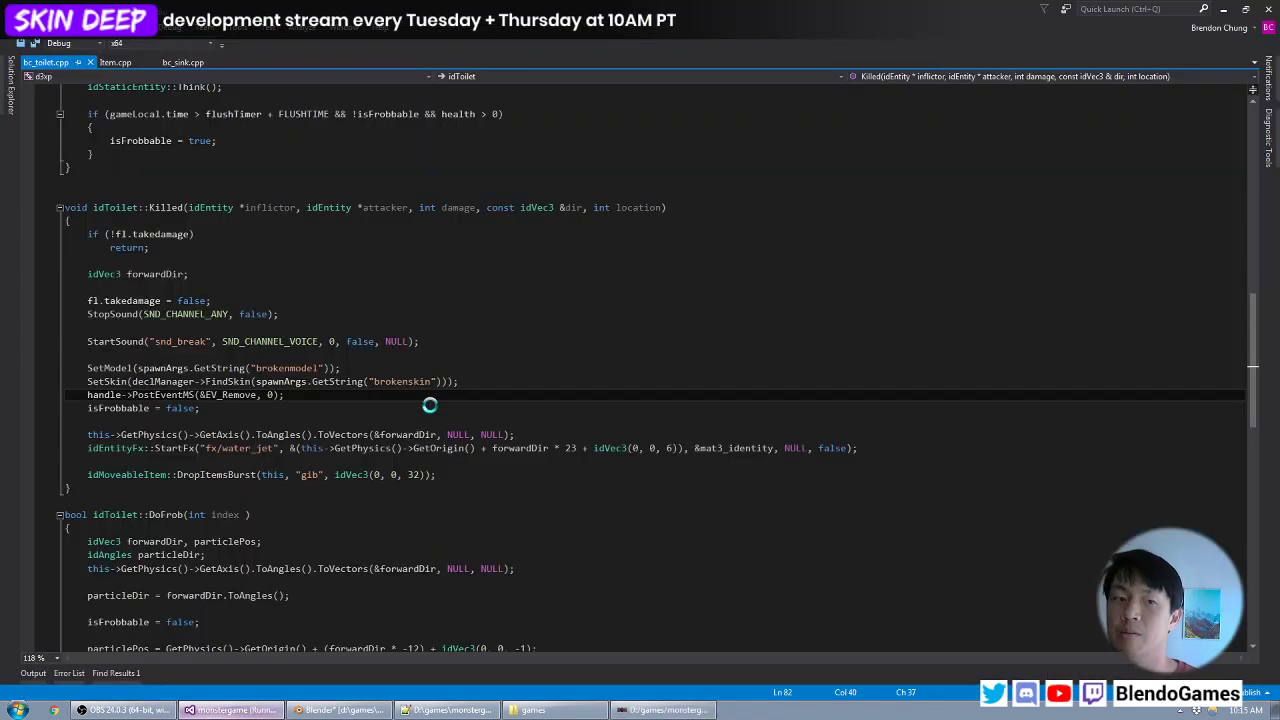
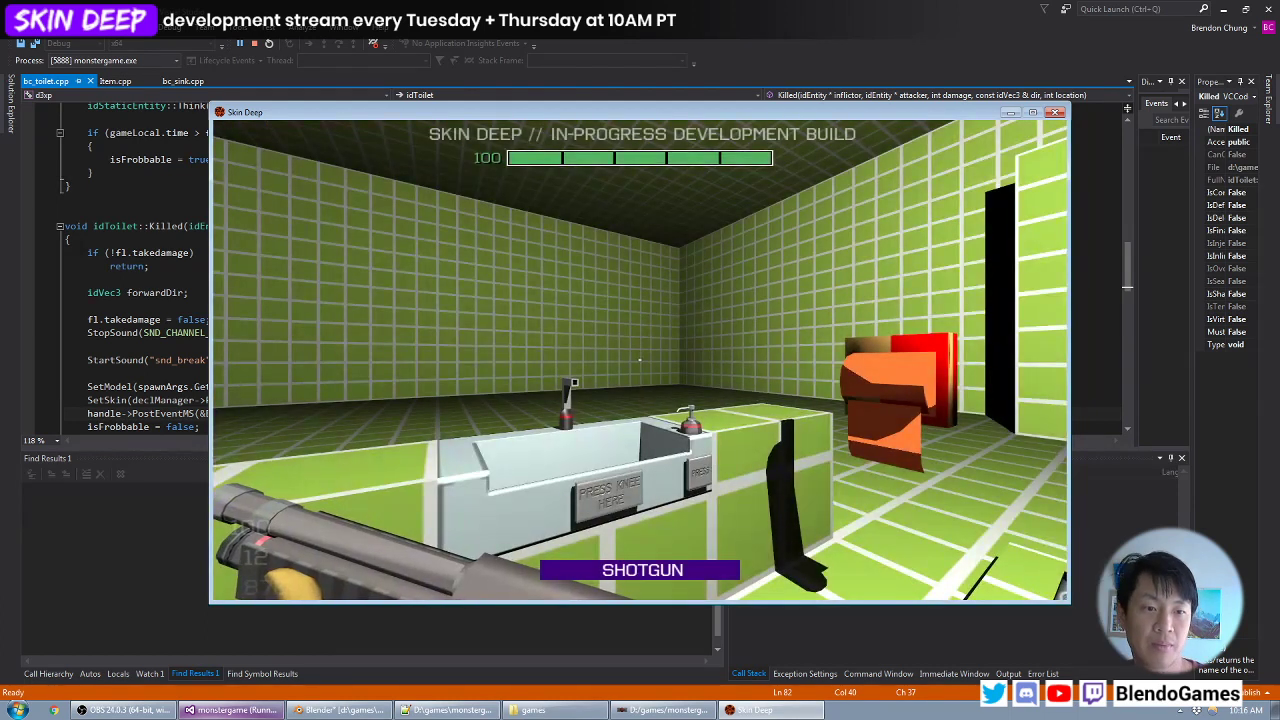
- Compile and load the test3 map in the game console with "dmap test3;map test3"
key("grave")
type("dmap test")
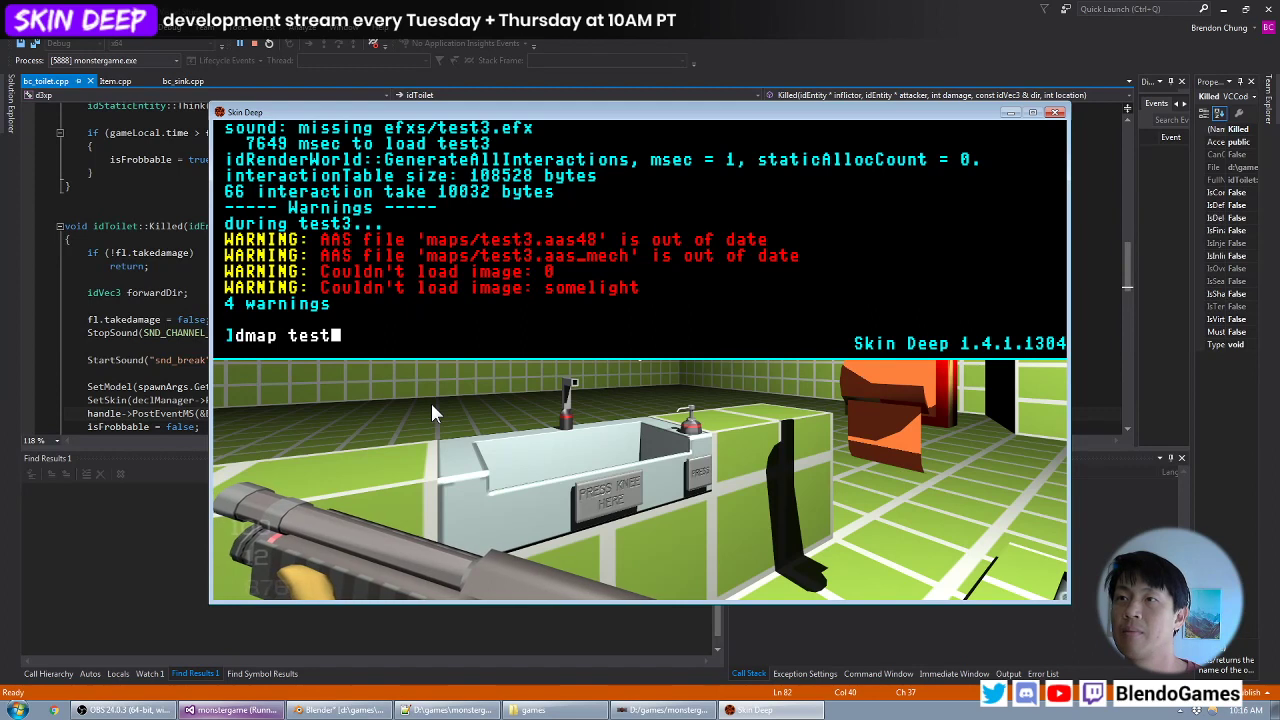
type("3;map test3")
key("Return")
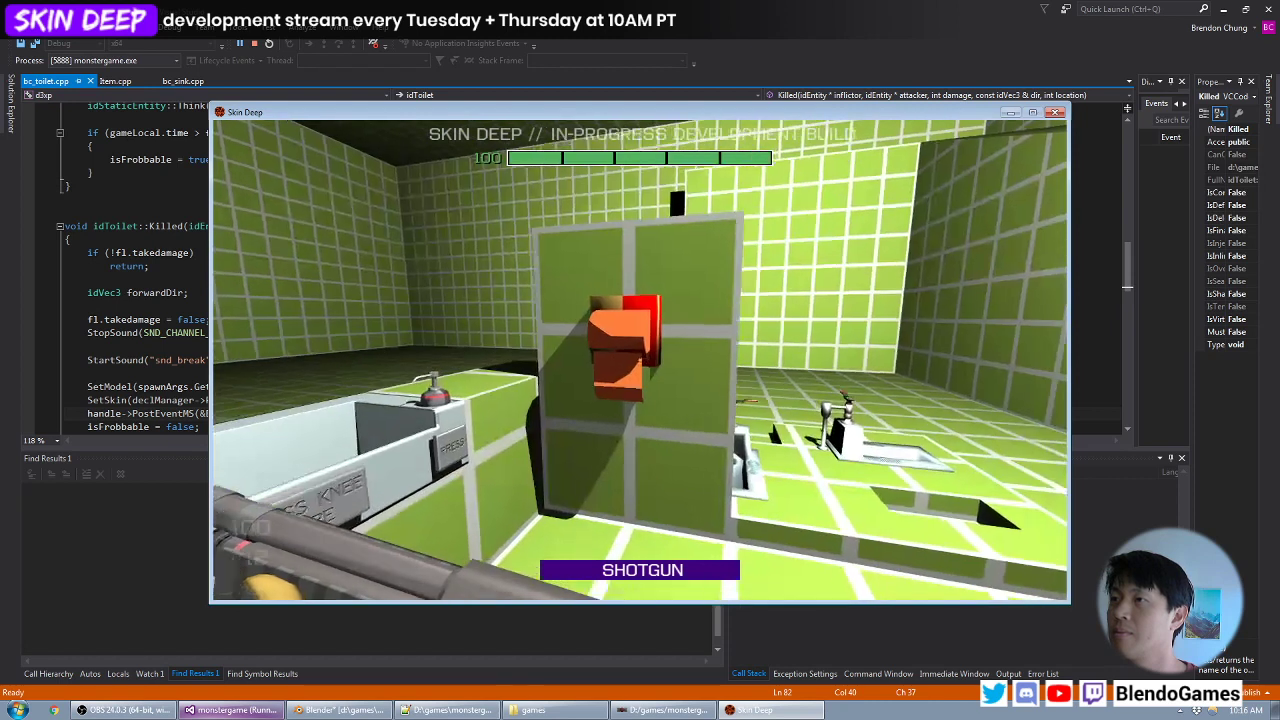
- Examine the hand dryer on its wall in the game from the front, both sides and a distance
key("w")
key("d")
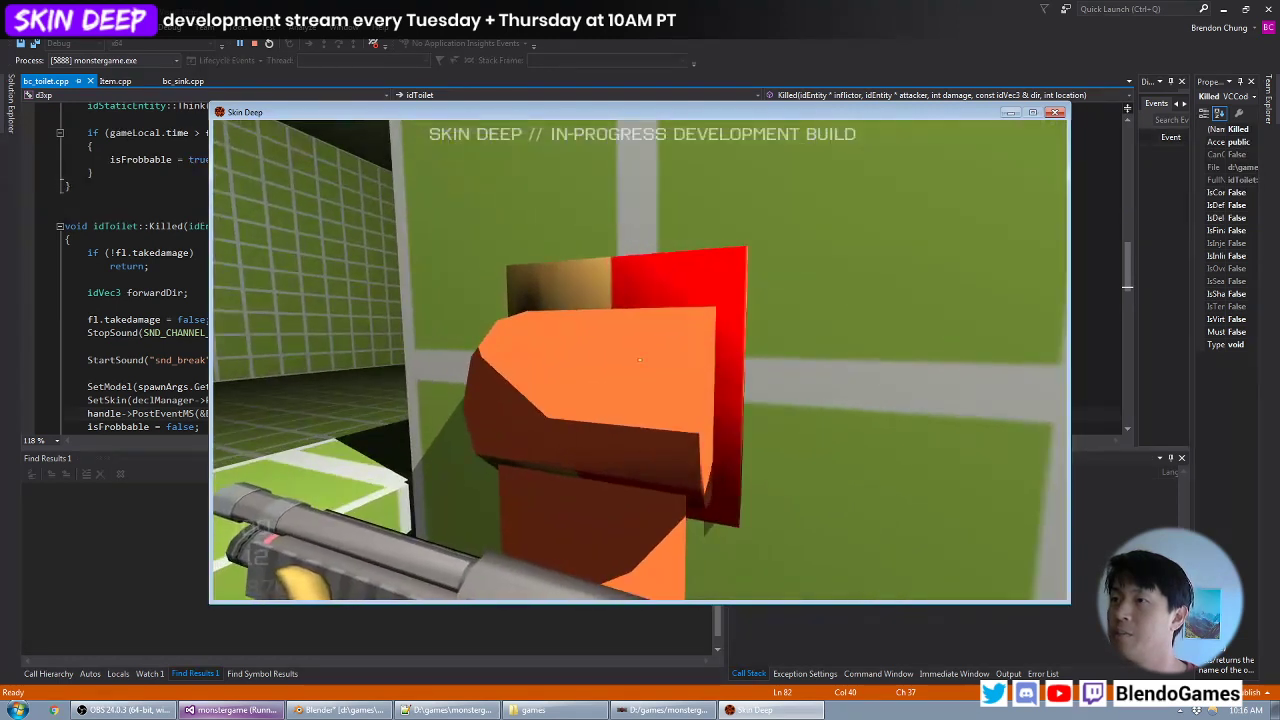
key("a")
key("d")
key("s")
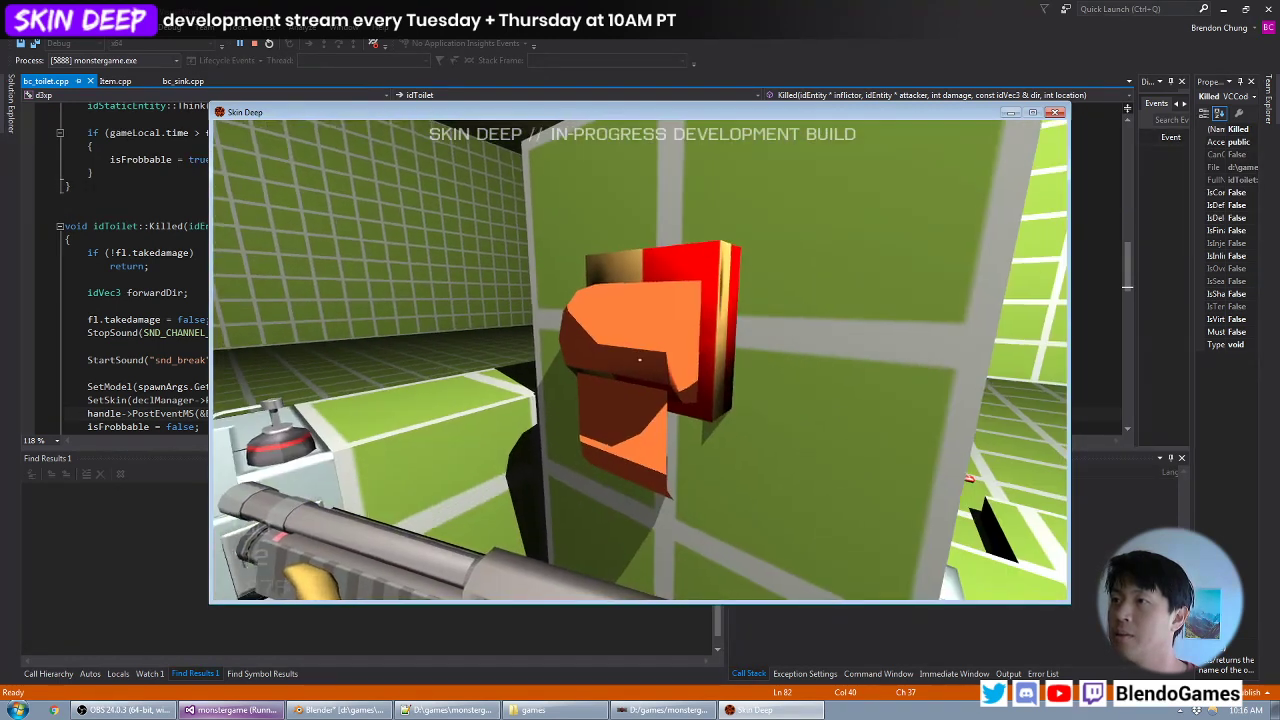
key("w")
key("a")
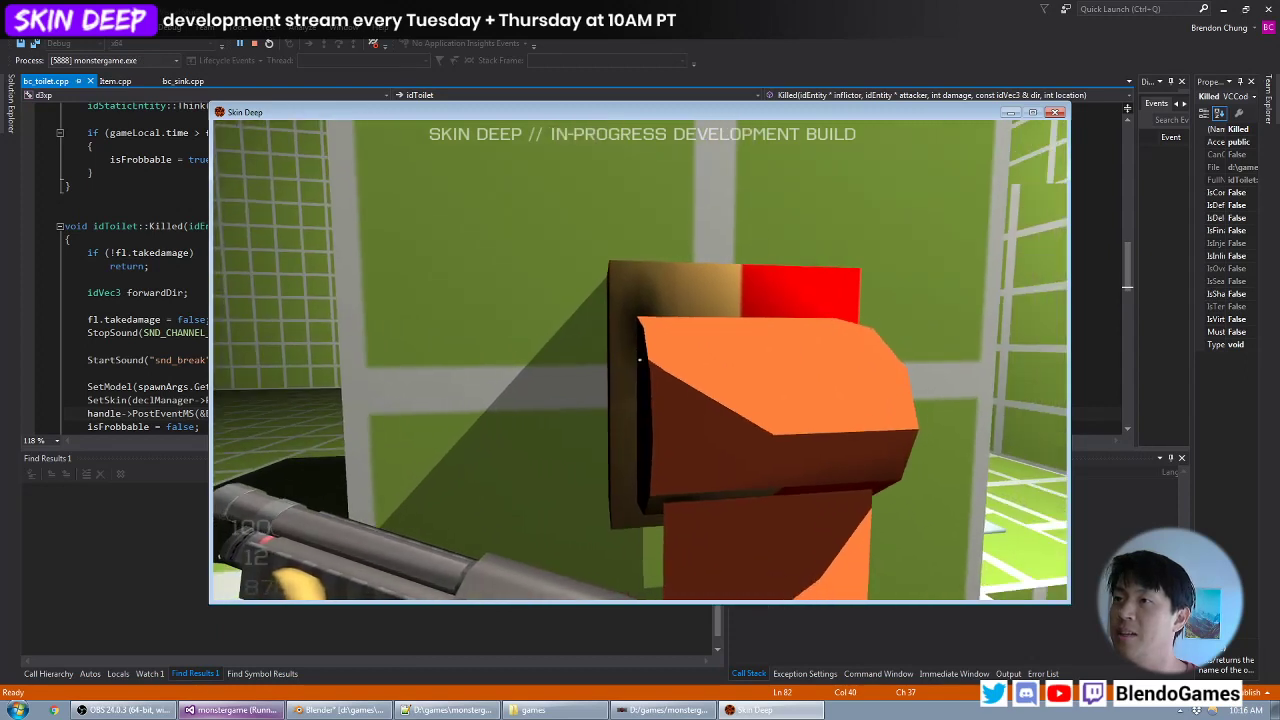
key("d")
key("s")
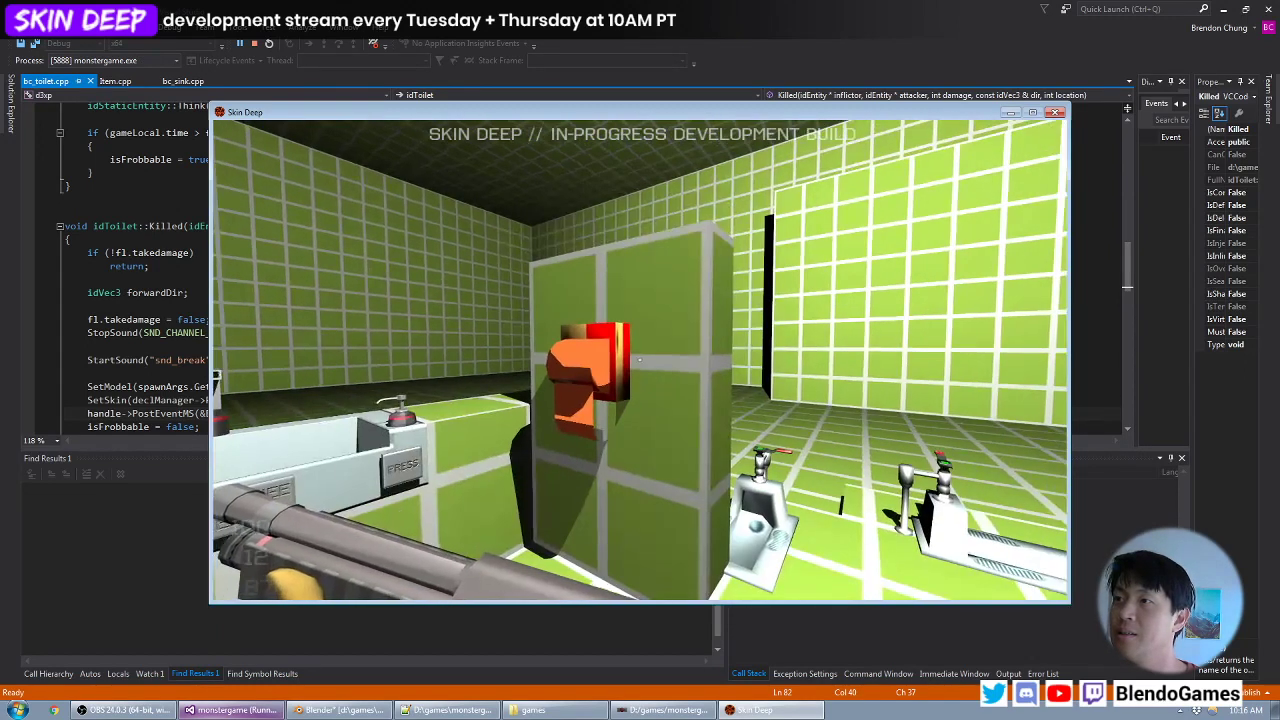
key("w")
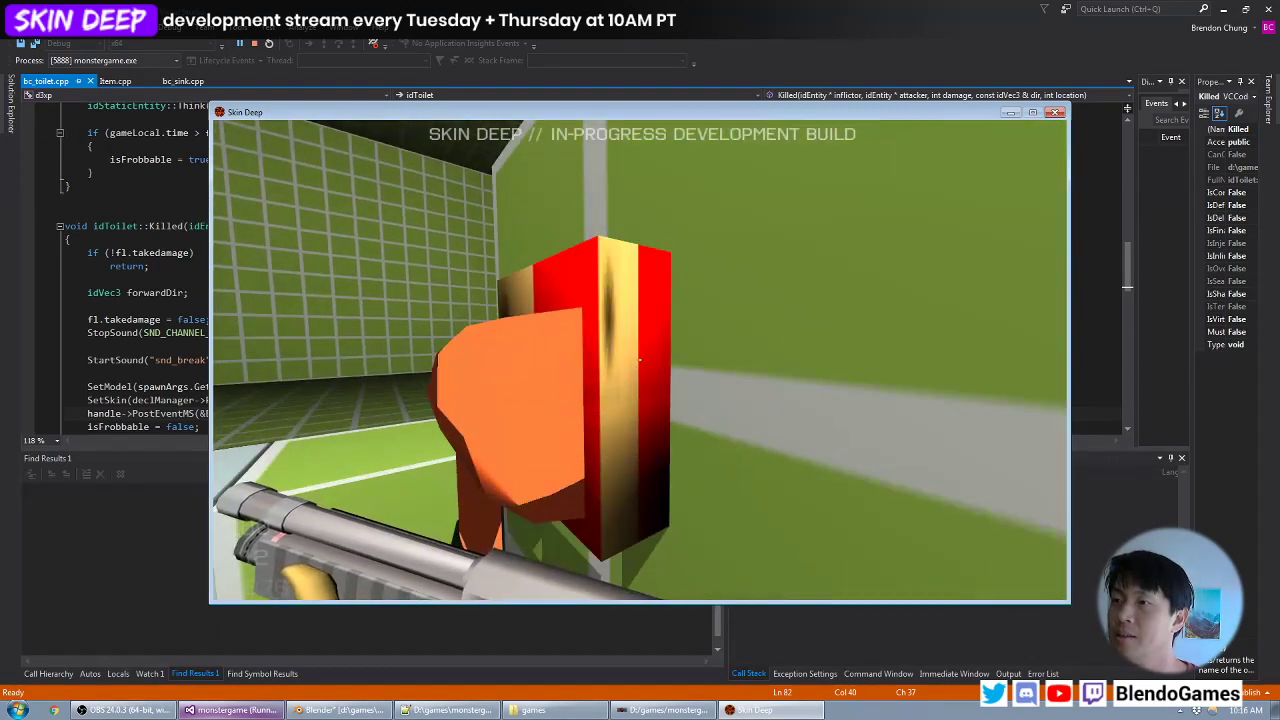
key("a")
key("d")
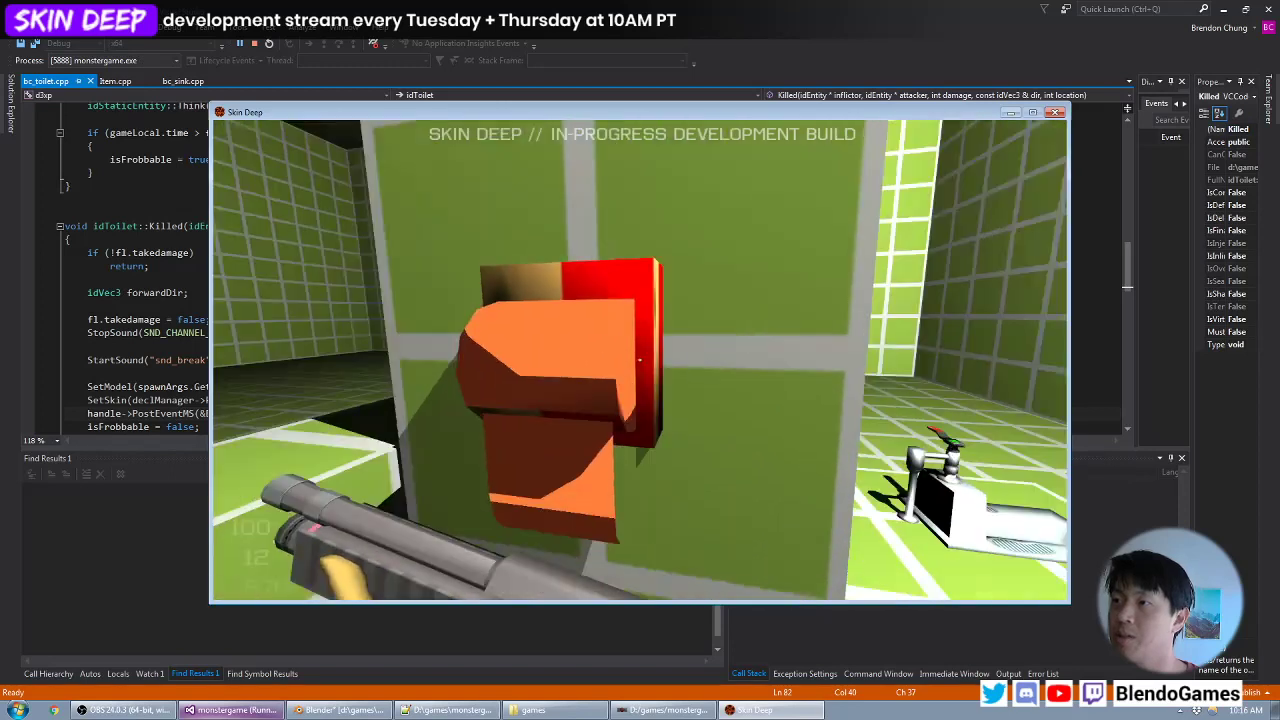
- Compare the hand dryer's height and size with the player character in third-person view, then return to first person
key("w")
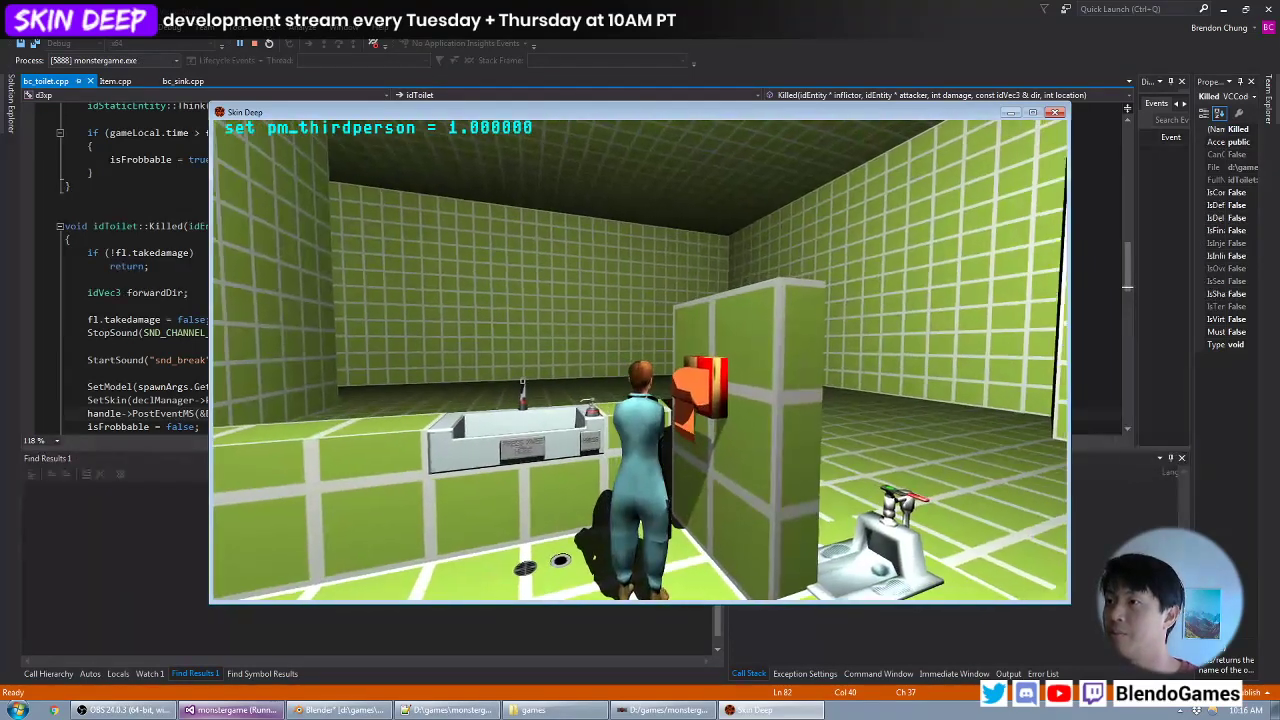
key("w")
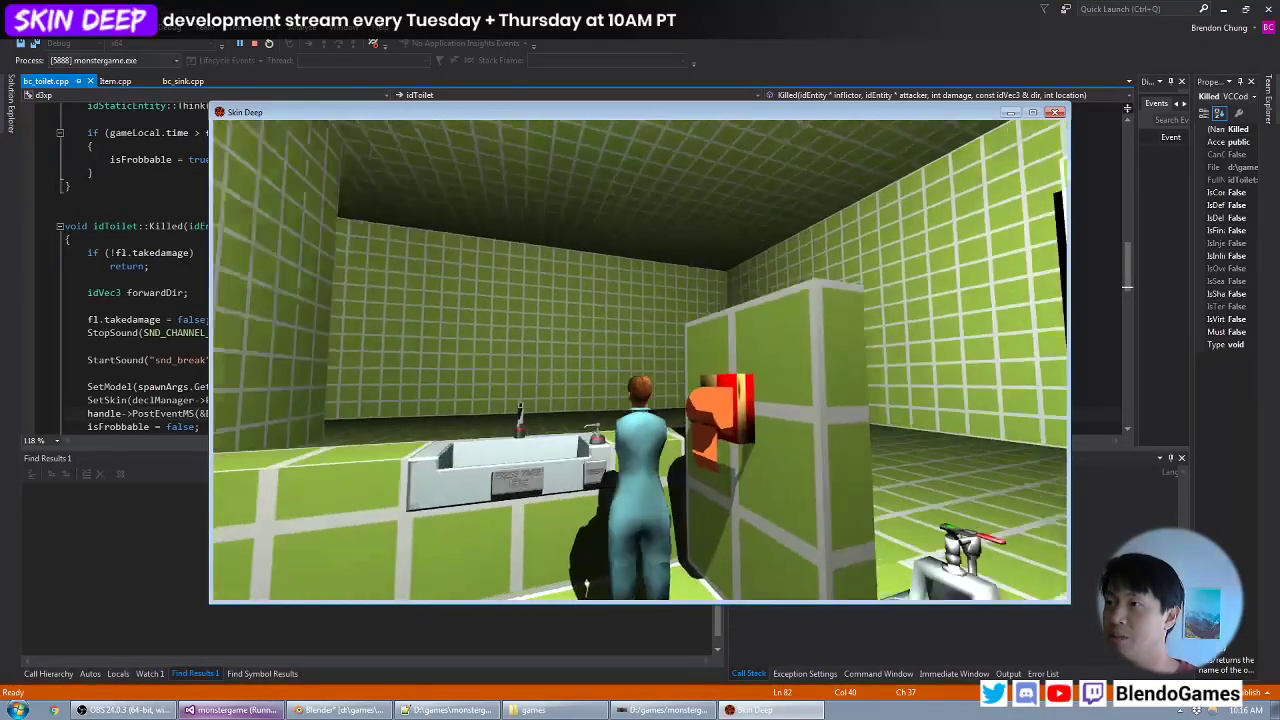
key("t")
key("s")
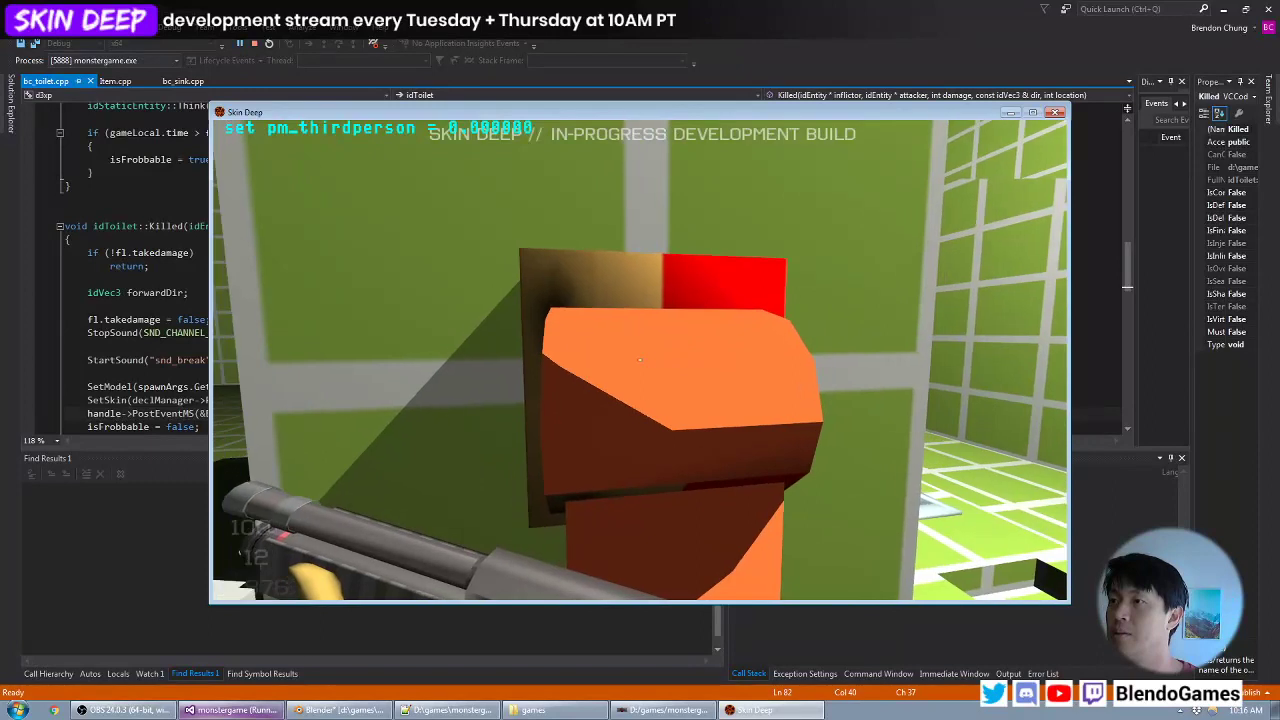
- Inspect the hand dryer's nozzle and backplate again at close range in first-person view
key("w")
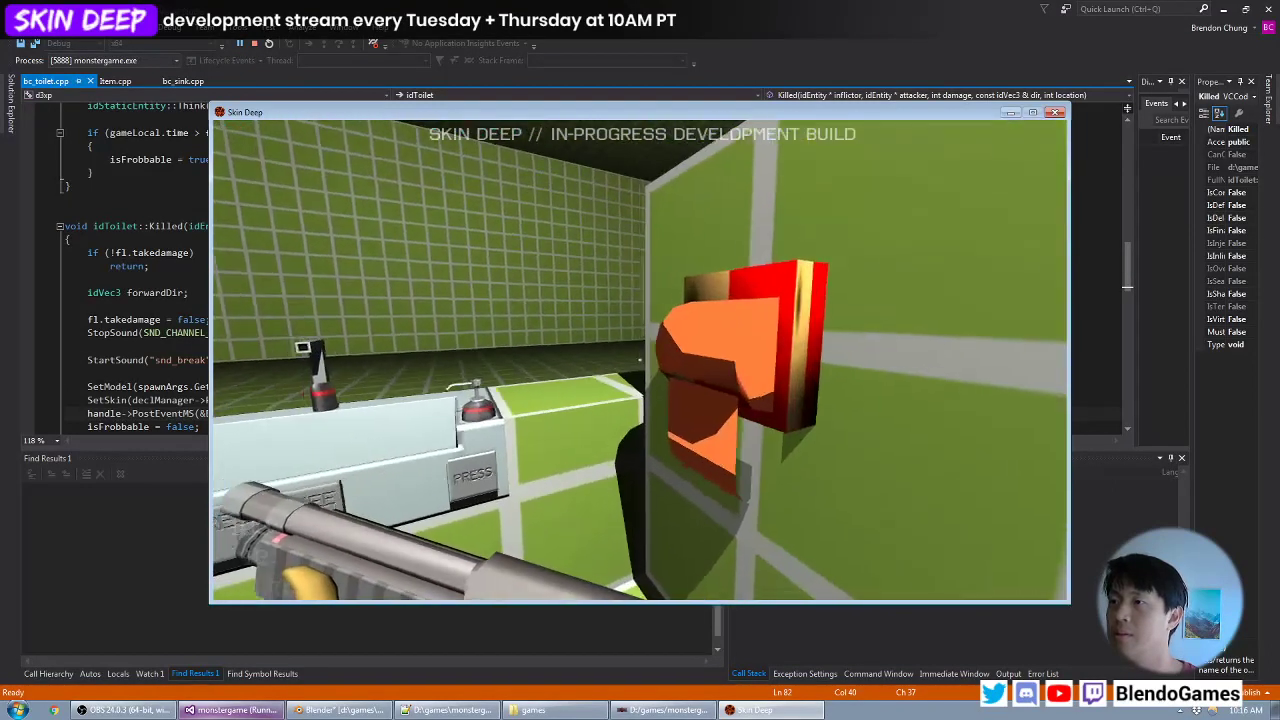
key("a")
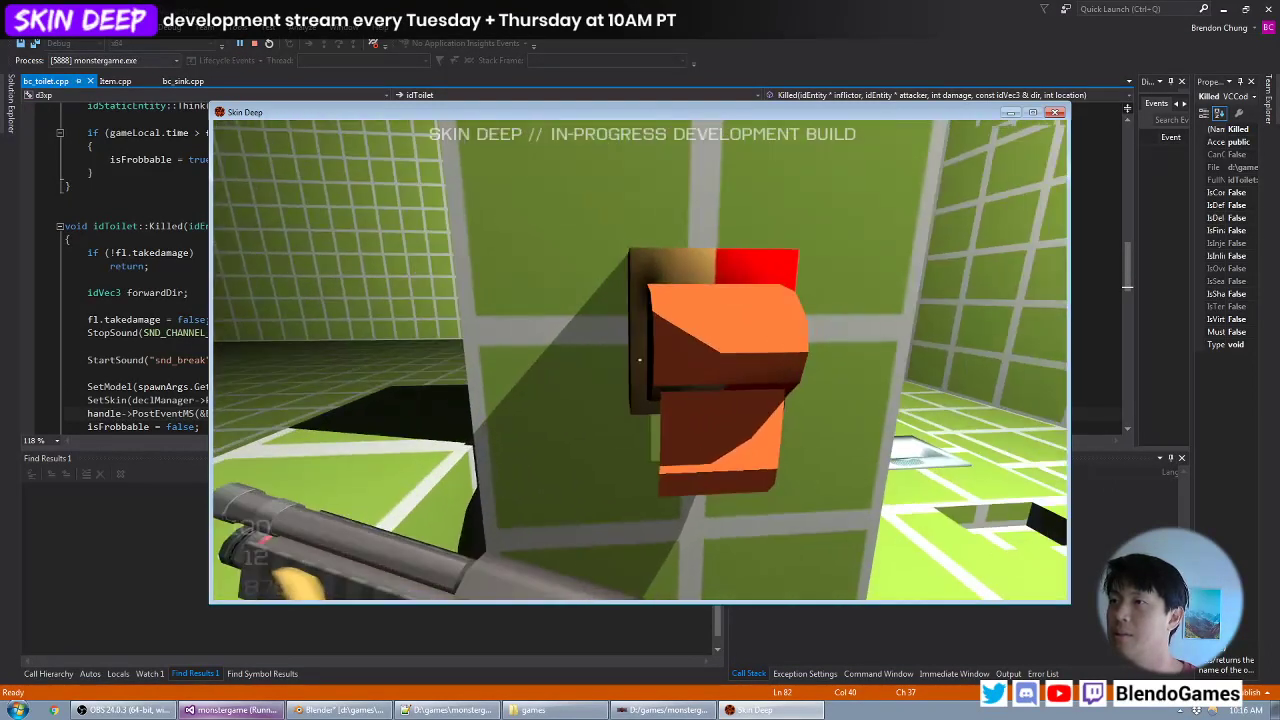
key("s")
key("d")
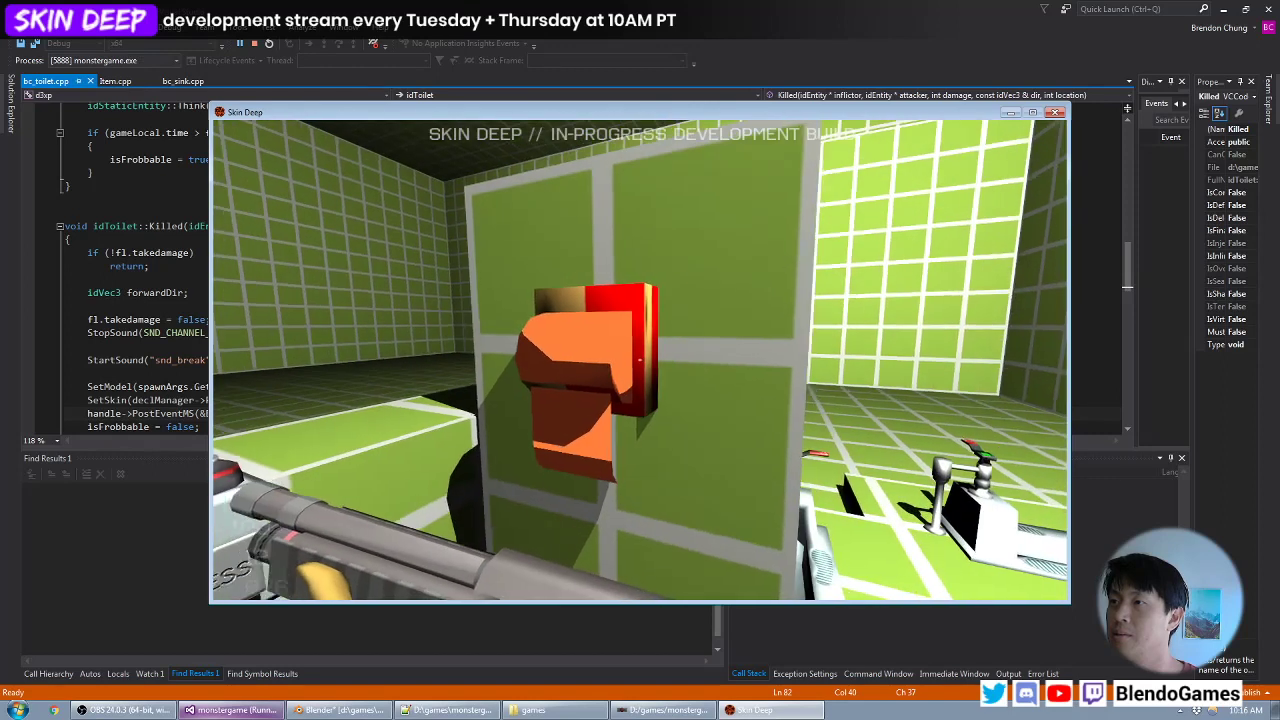
key("w")
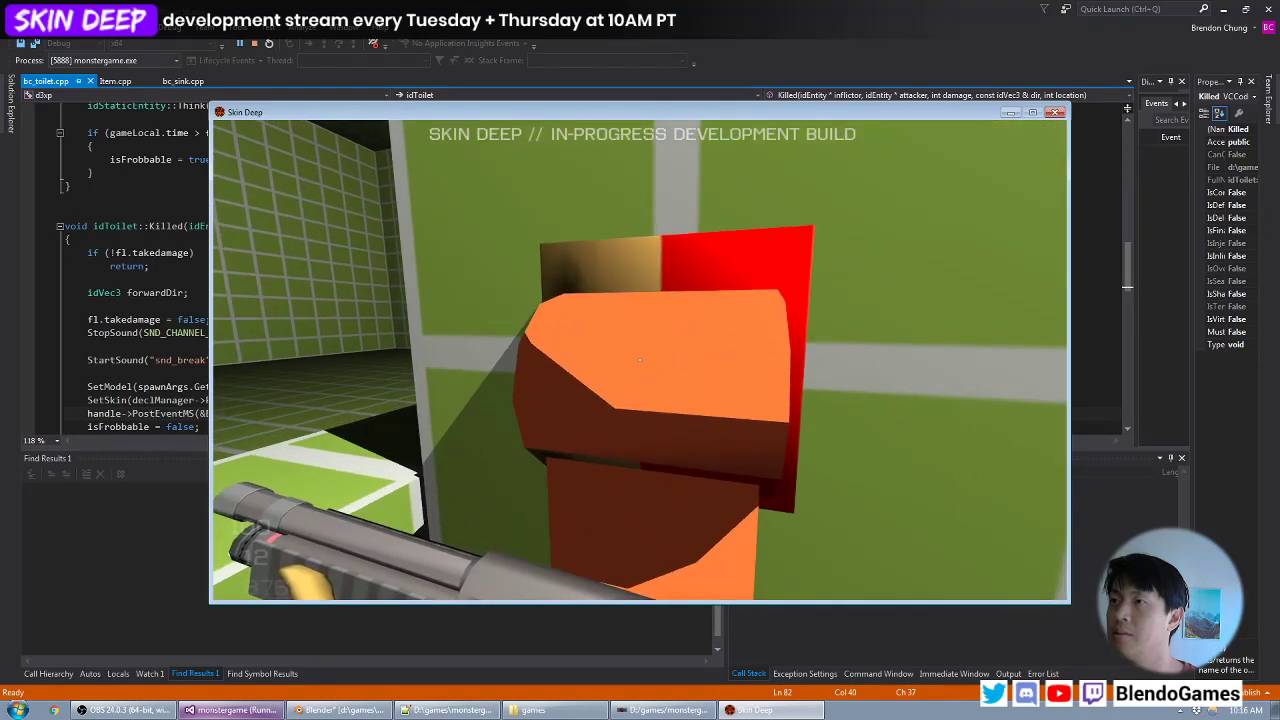
key("s")
key("d")
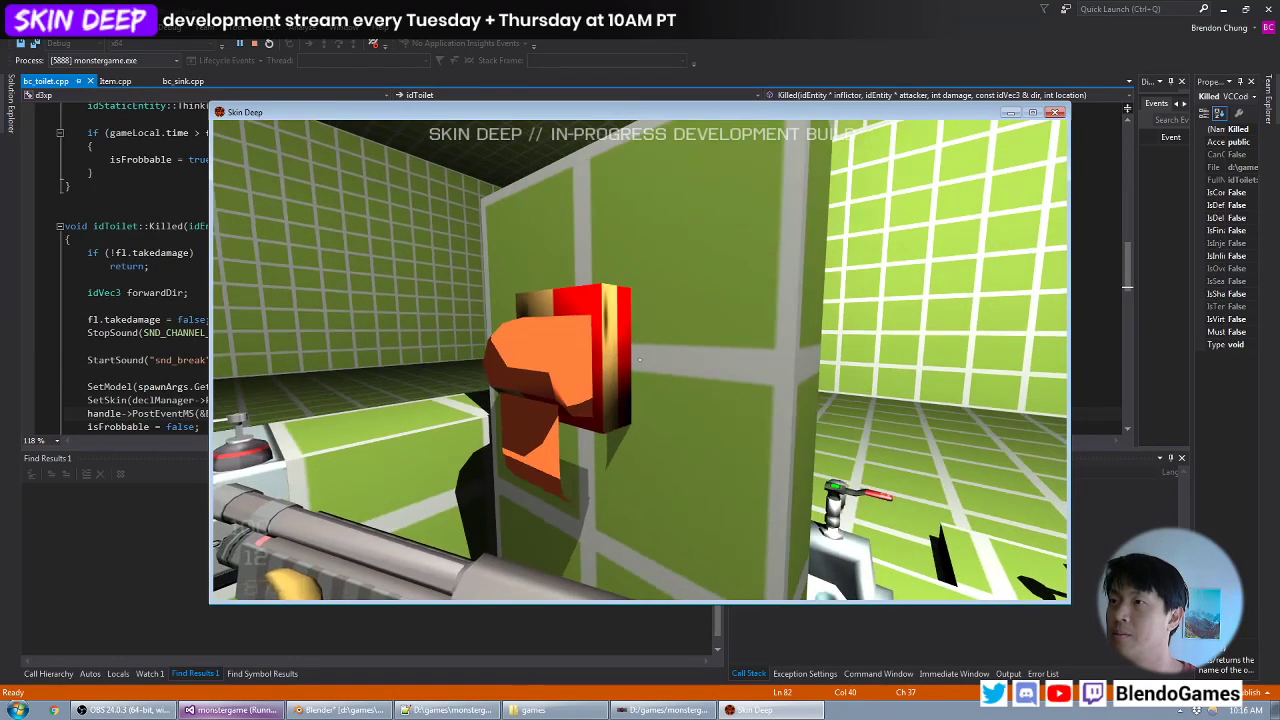
- Quit the game through its console and return to bc_toilet.cpp in Visual Studio
key("grave")
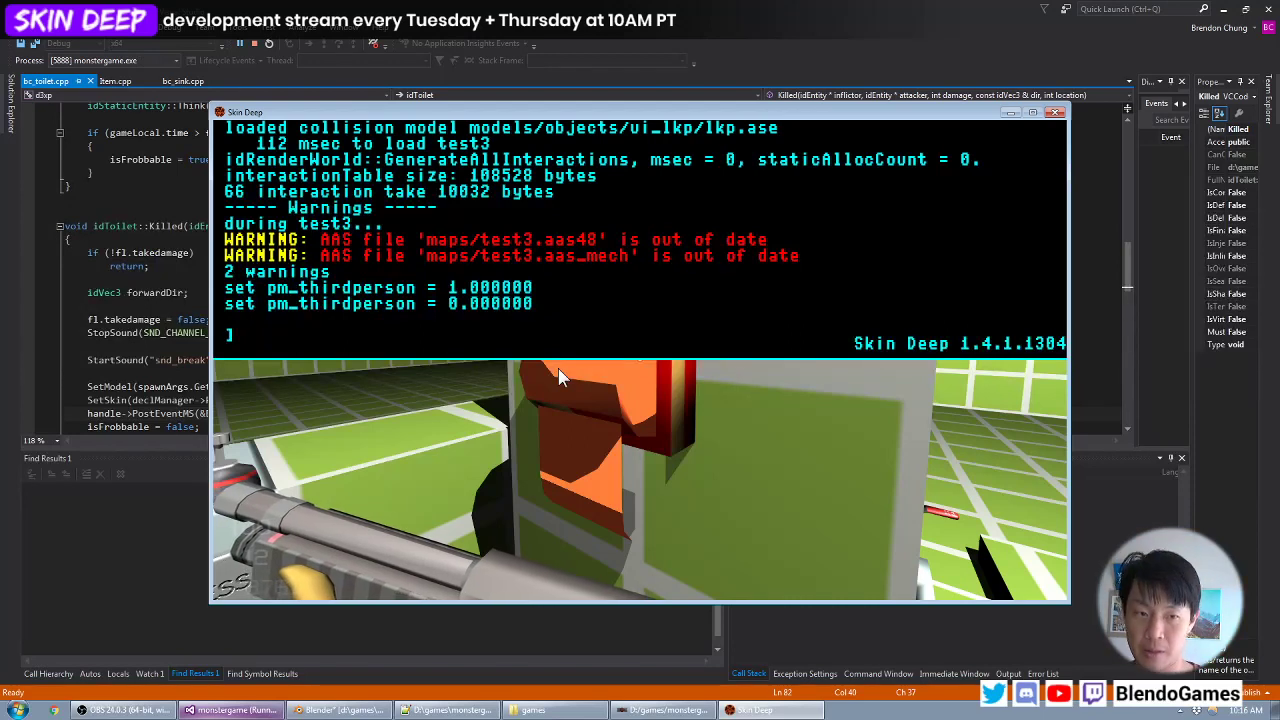
type("quit")
key("Return")
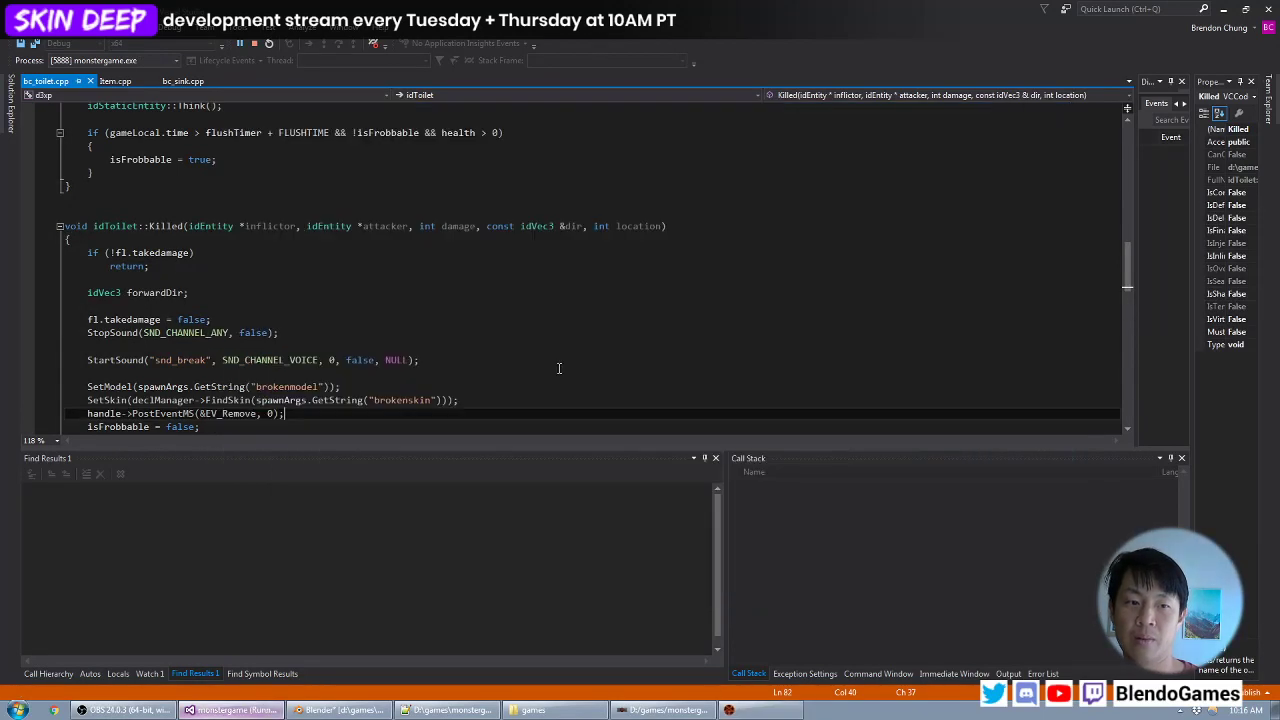
left_click(382, 260)
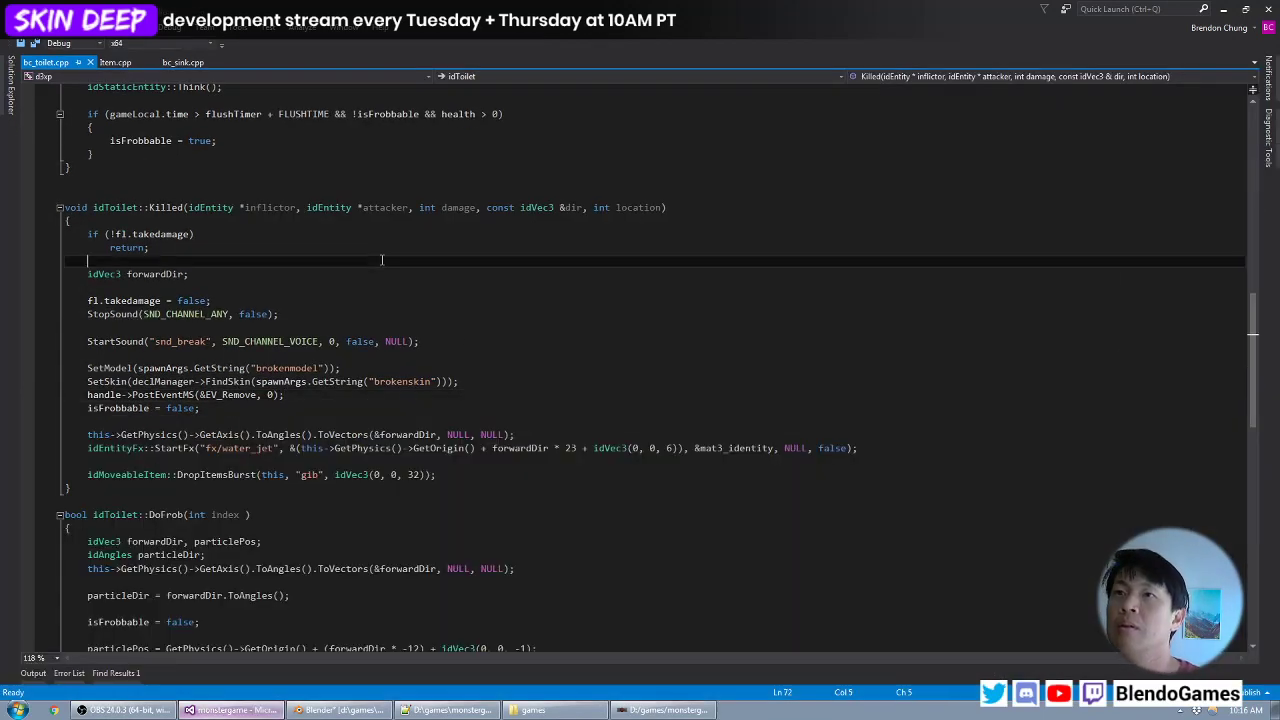
- Open the TortoiseSVN revert for the monstergame folder and mark test3.map and handdryer.blend
left_click(550, 710)
right_click(339, 431)
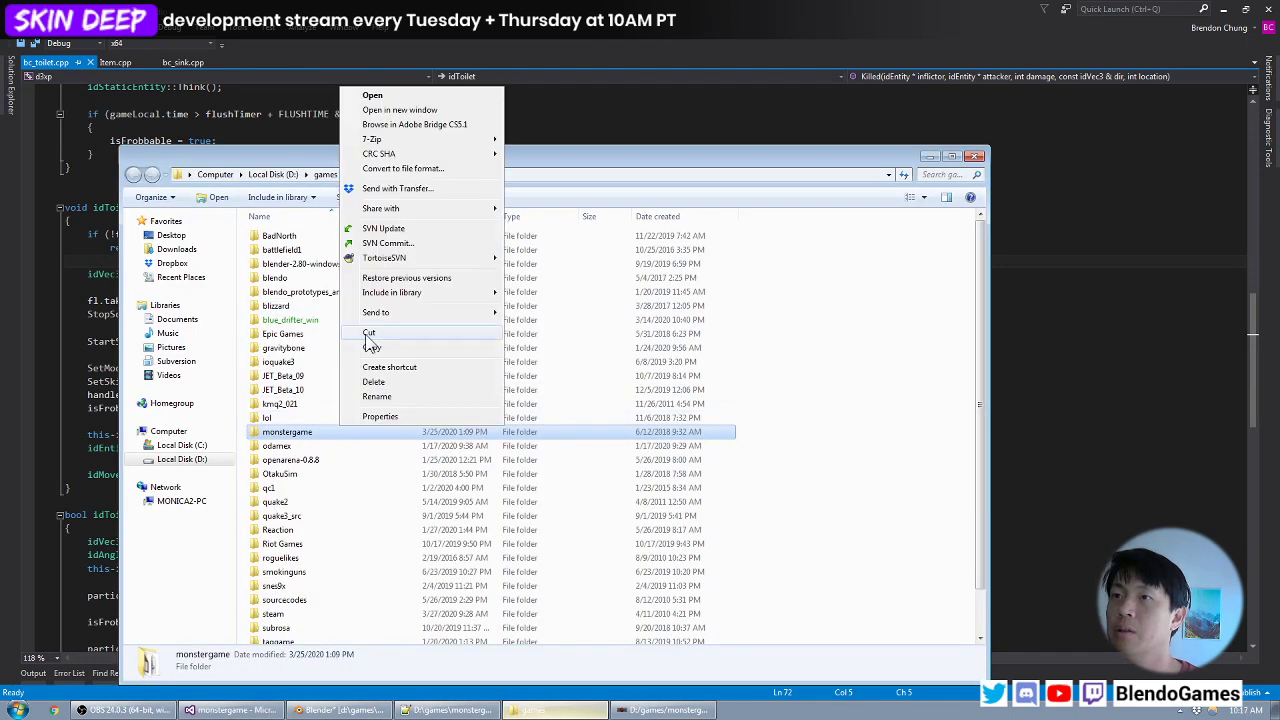
mouse_move(440, 260)
left_click(579, 352)
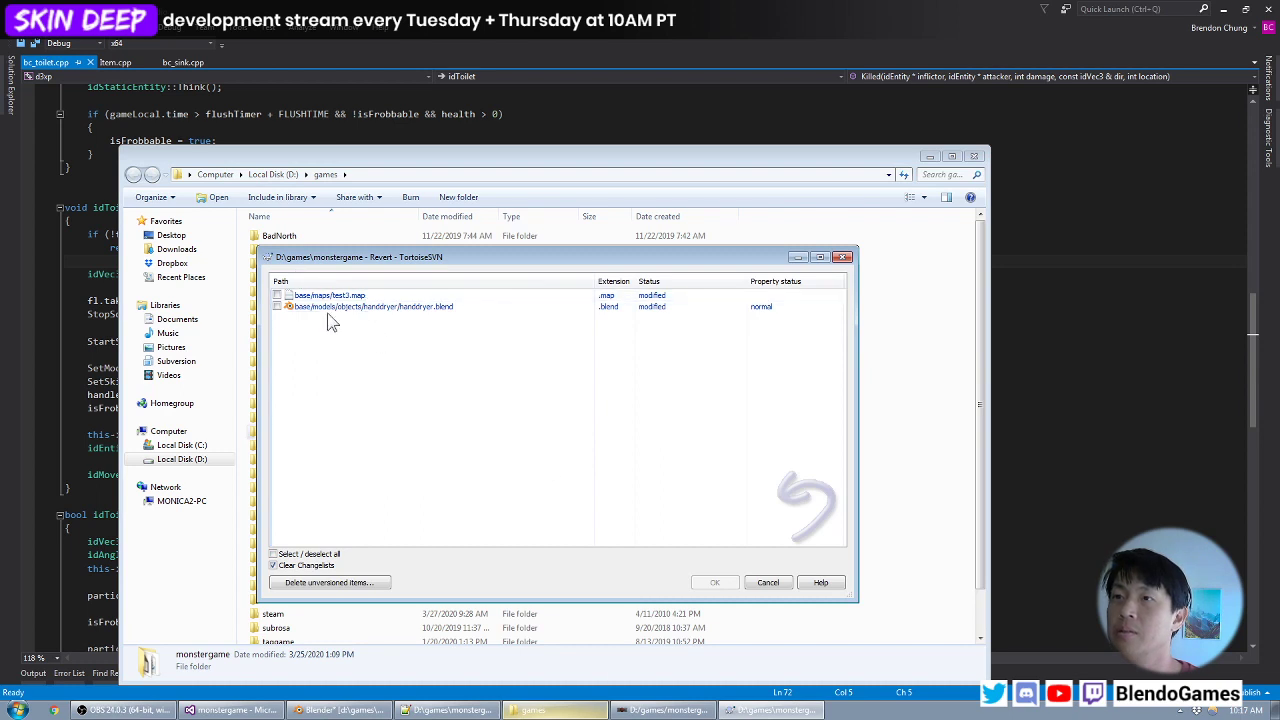
left_click(277, 295)
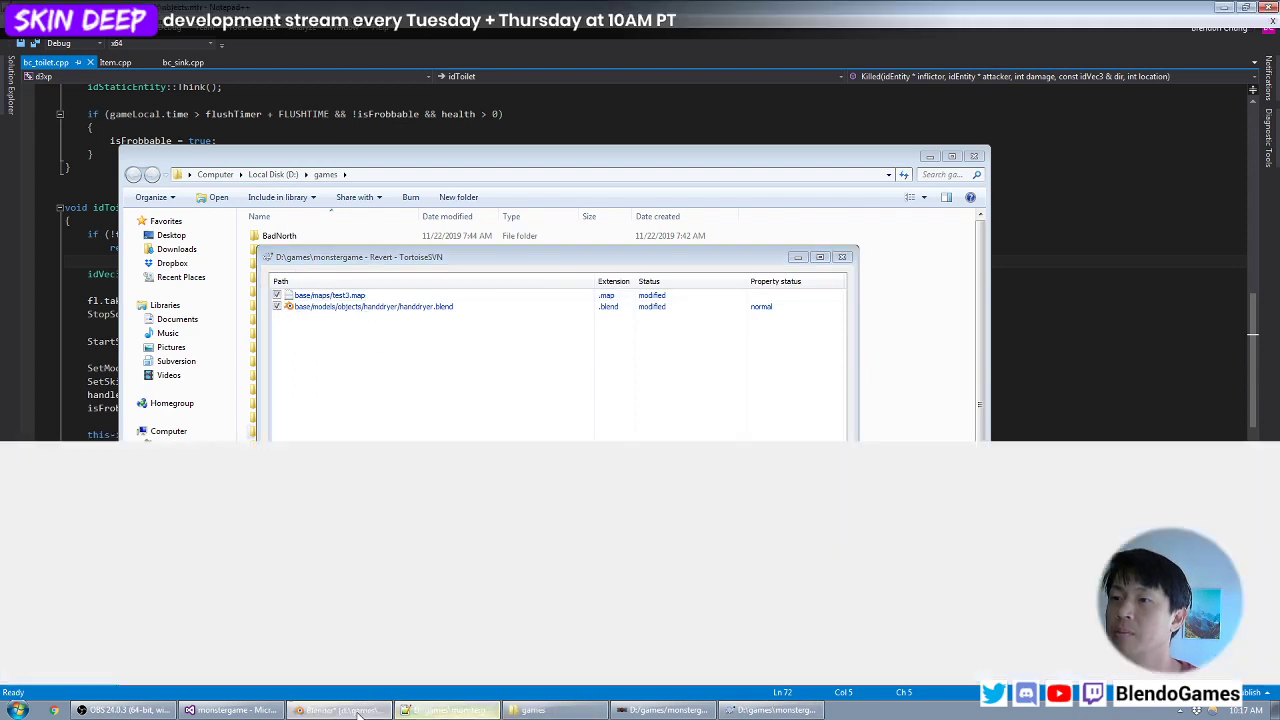
- Switch to Blender and replace the open hand dryer scene with a new empty file
left_click(340, 710)
left_click(44, 40)
left_click(44, 53)
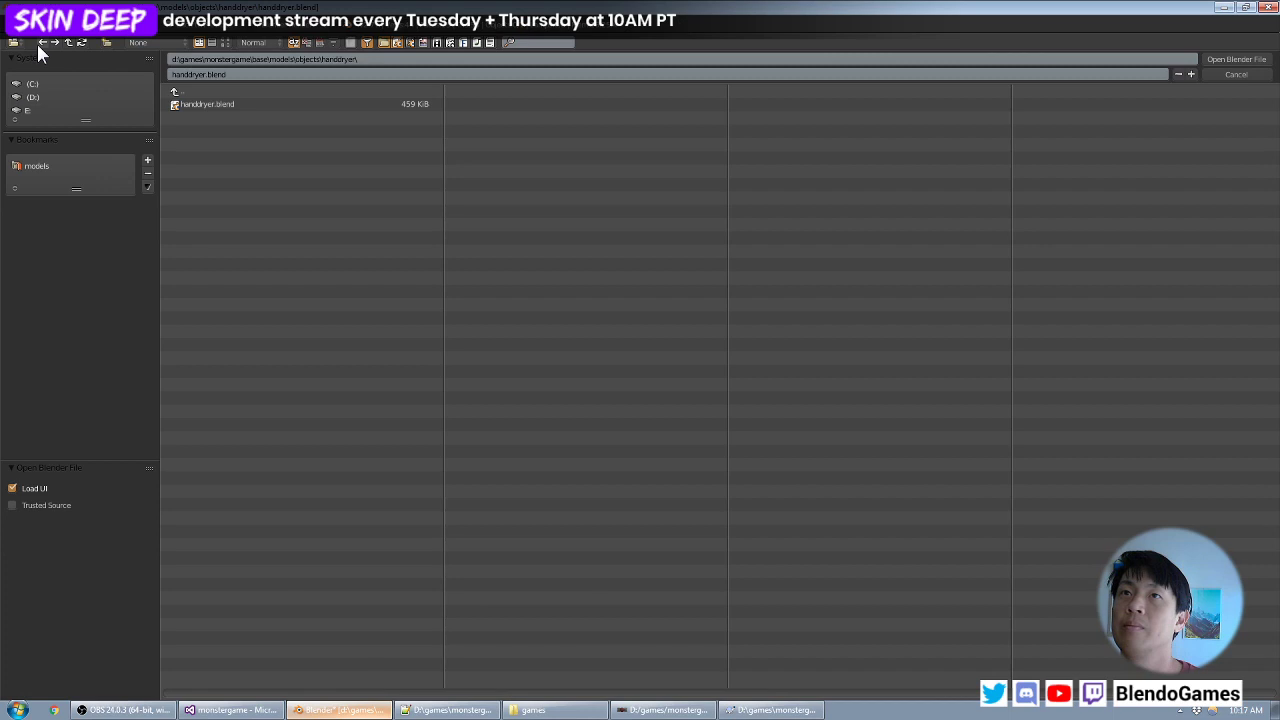
left_click(1236, 86)
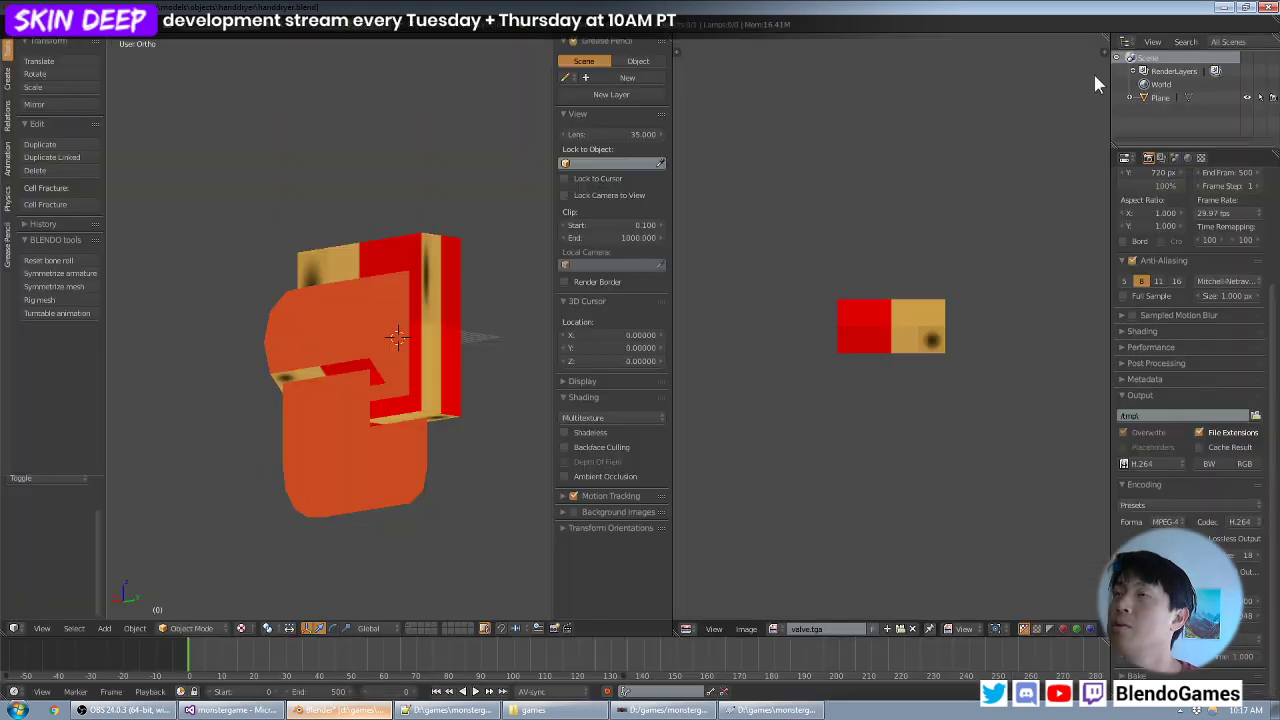
left_click(46, 29)
left_click(44, 42)
left_click(41, 47)
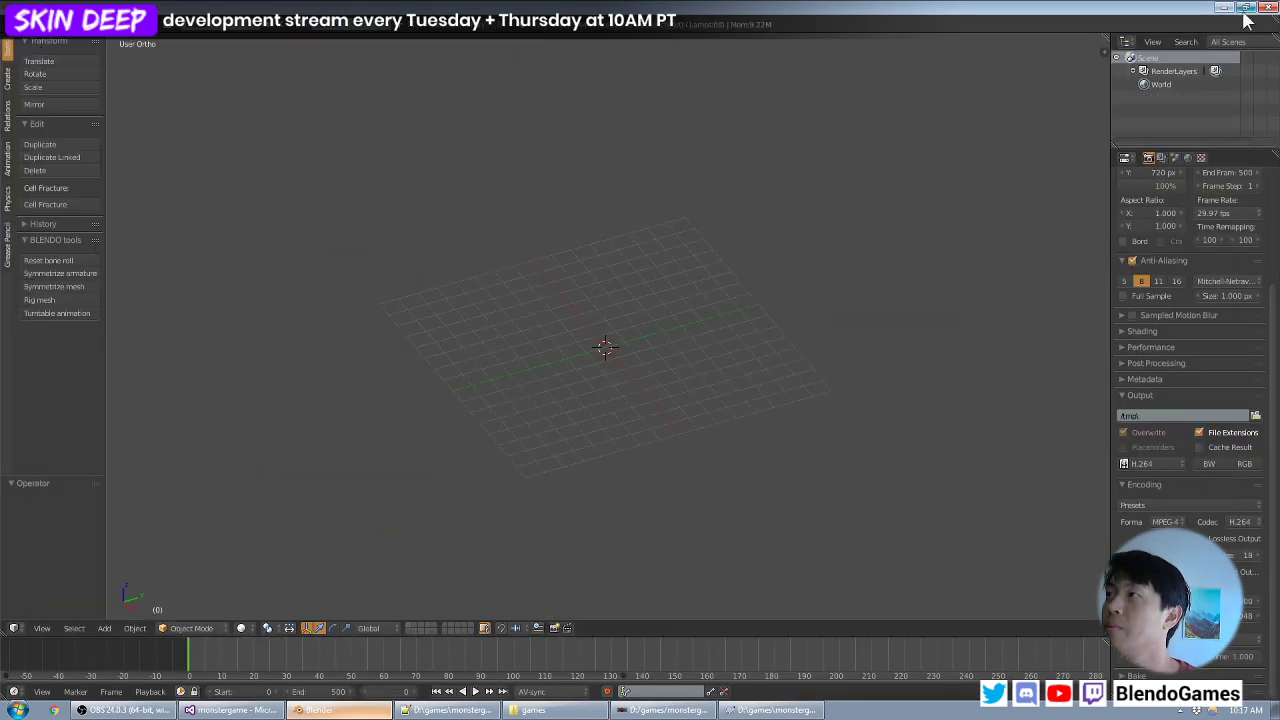
- Return to the TortoiseSVN window, revert test3.map and handdryer.blend, and close the result
key("alt+Tab")
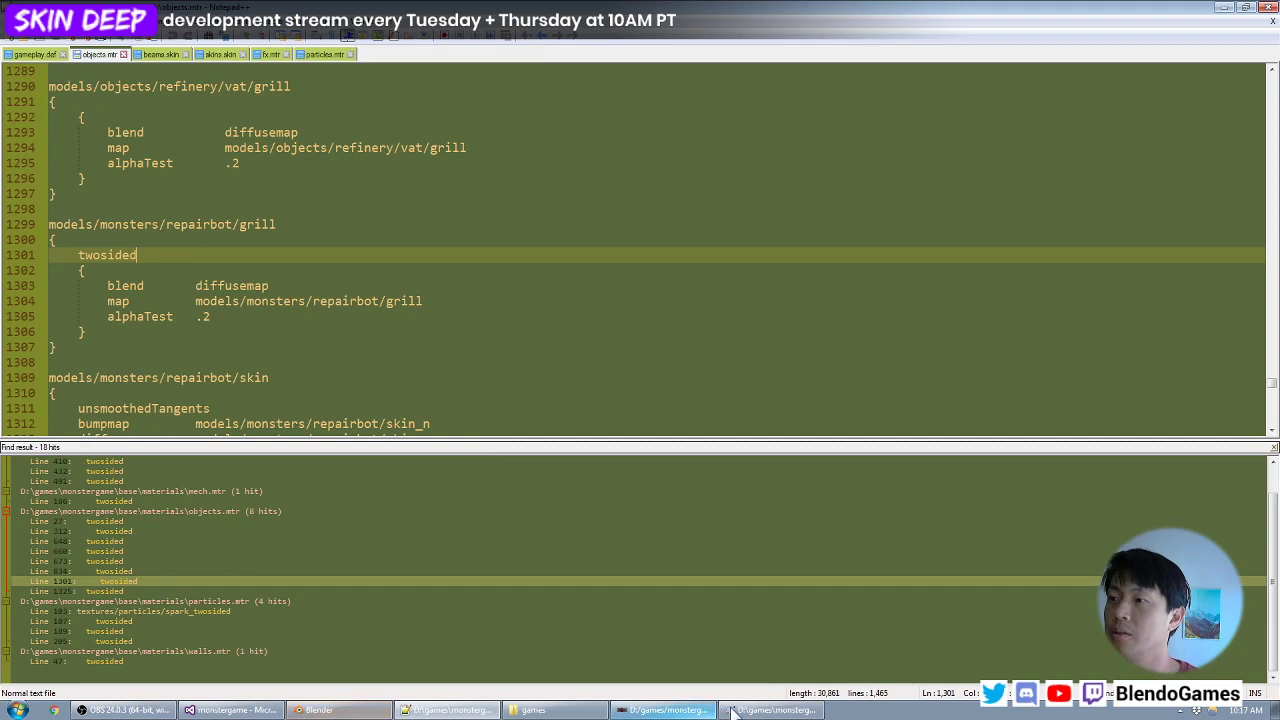
left_click(772, 710)
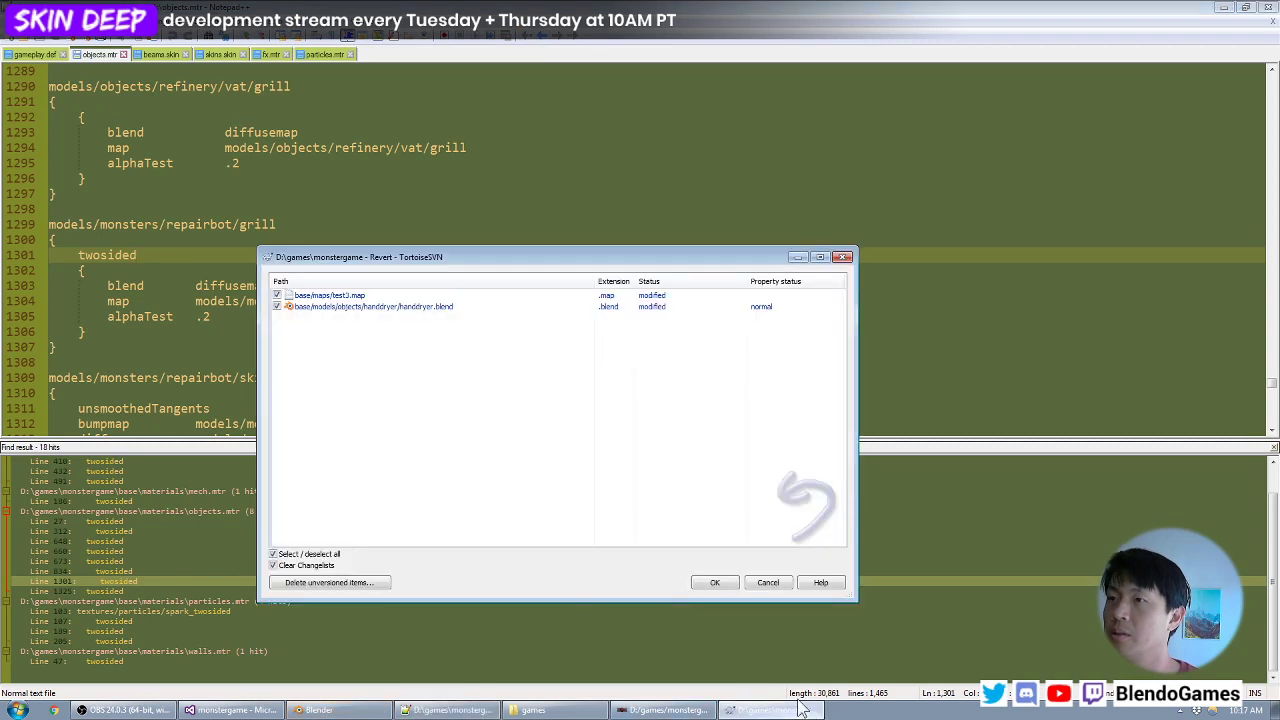
left_click(714, 582)
left_click(969, 640)
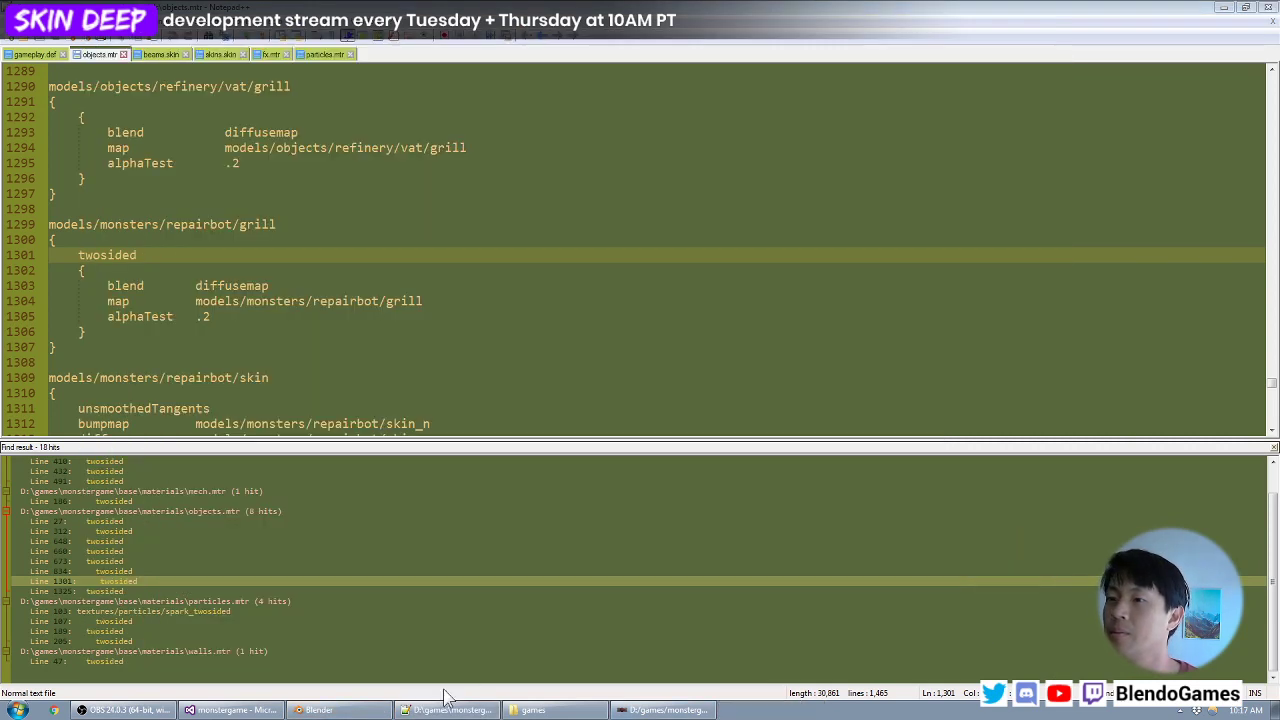
- Reopen the reverted handdryer.blend from the recent files in Blender
left_click(330, 710)
left_click(42, 28)
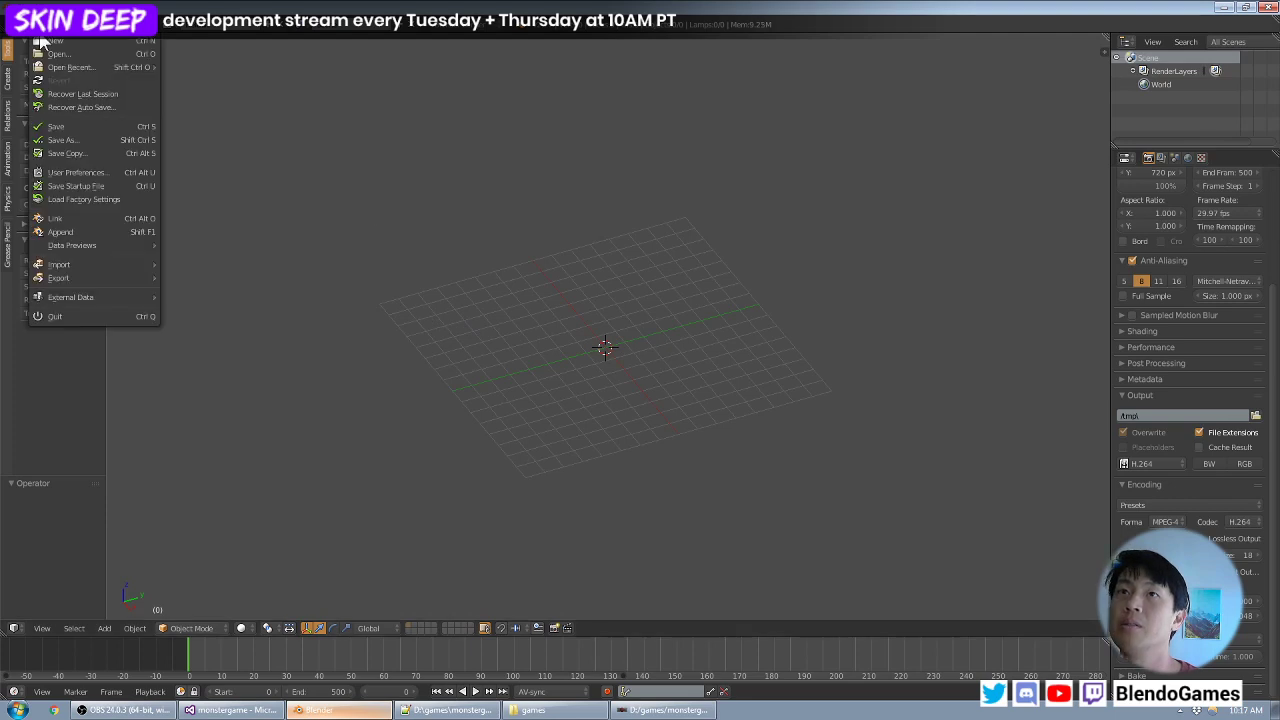
mouse_move(65, 72)
left_click(220, 65)
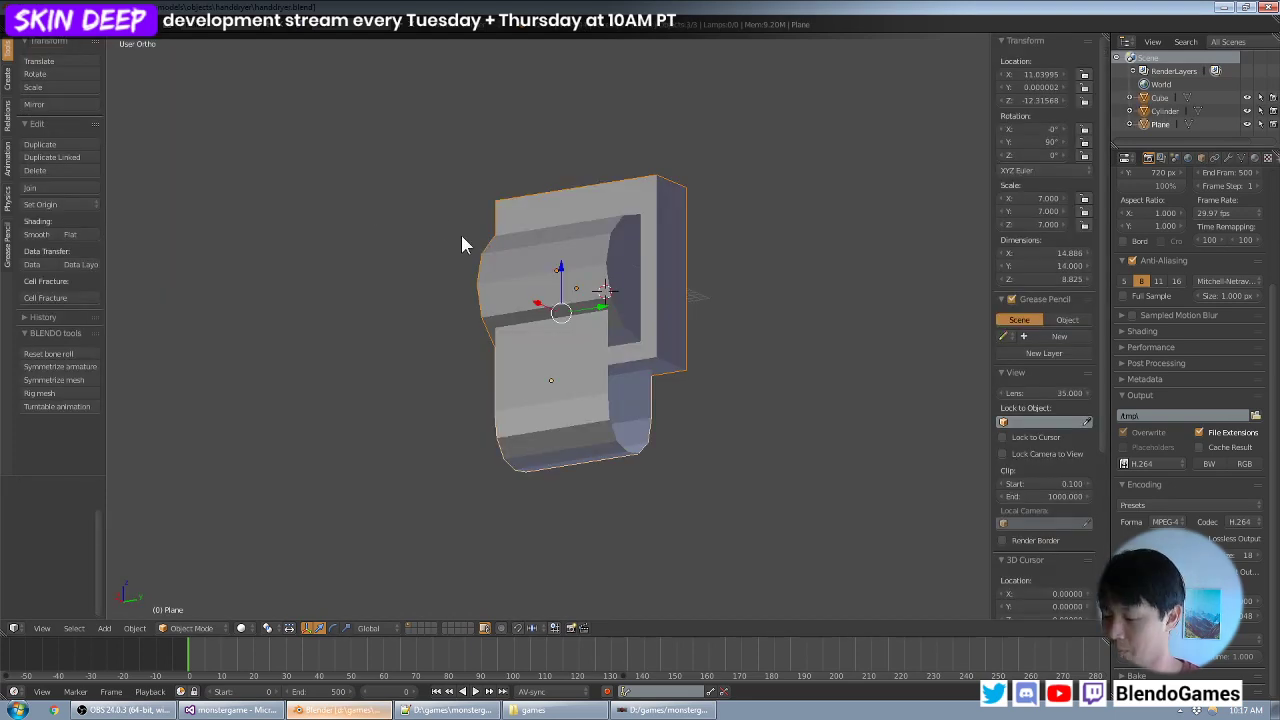
- Add a single-bone armature at the origin in the front view and show the model in wireframe
key("KP_1")
key("a")
right_click(494, 271)
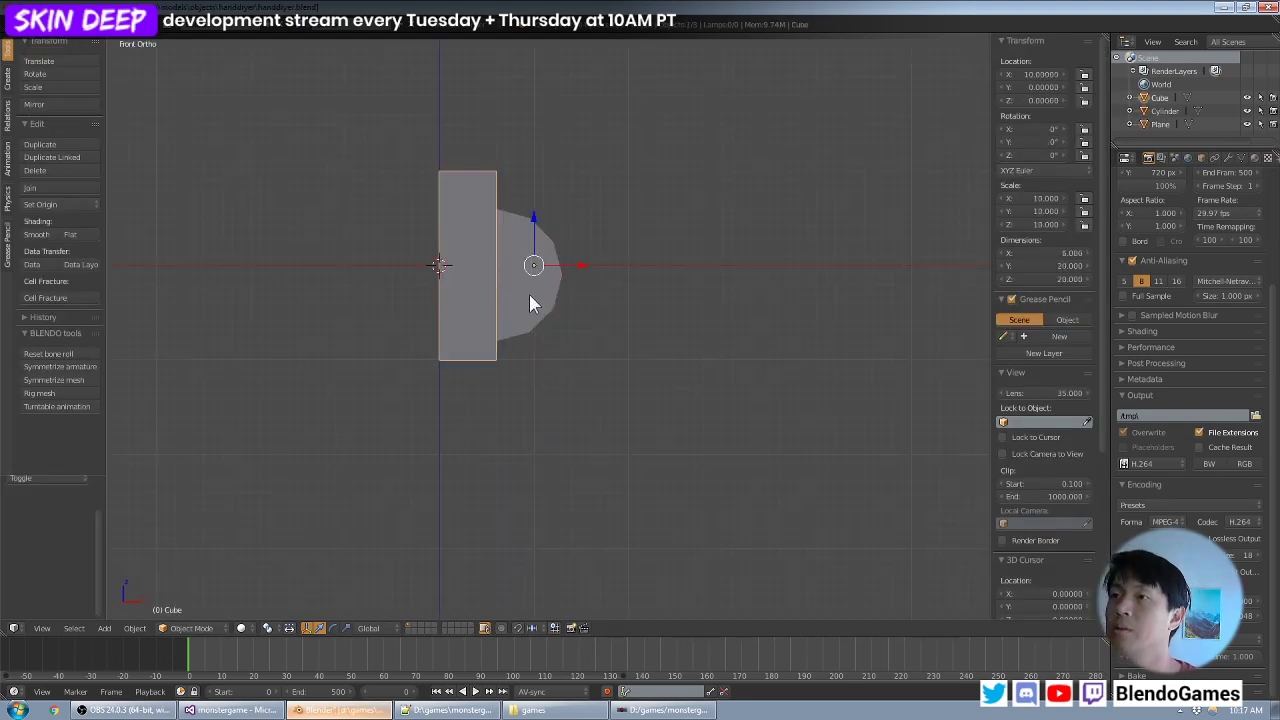
right_click(532, 296)
key("a")
key("shift+a")
mouse_move(435, 274)
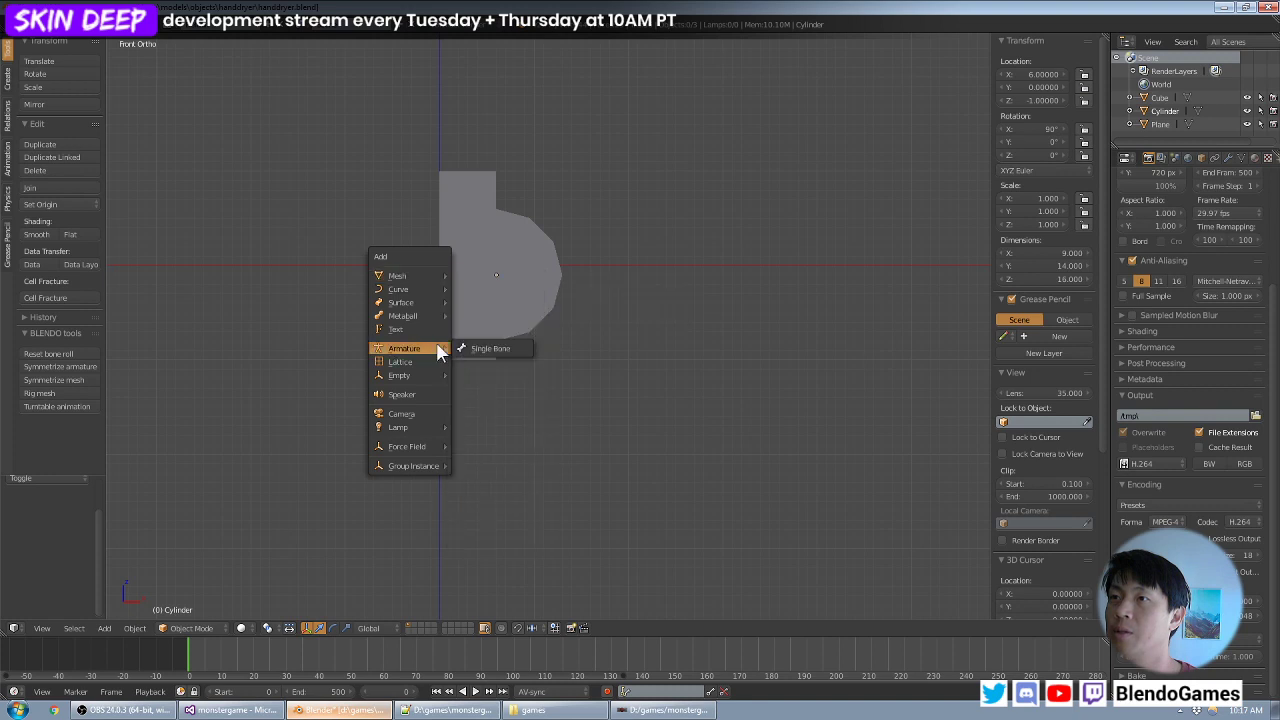
left_click(474, 346)
key("z")
scroll(605, 285, "up", 4)
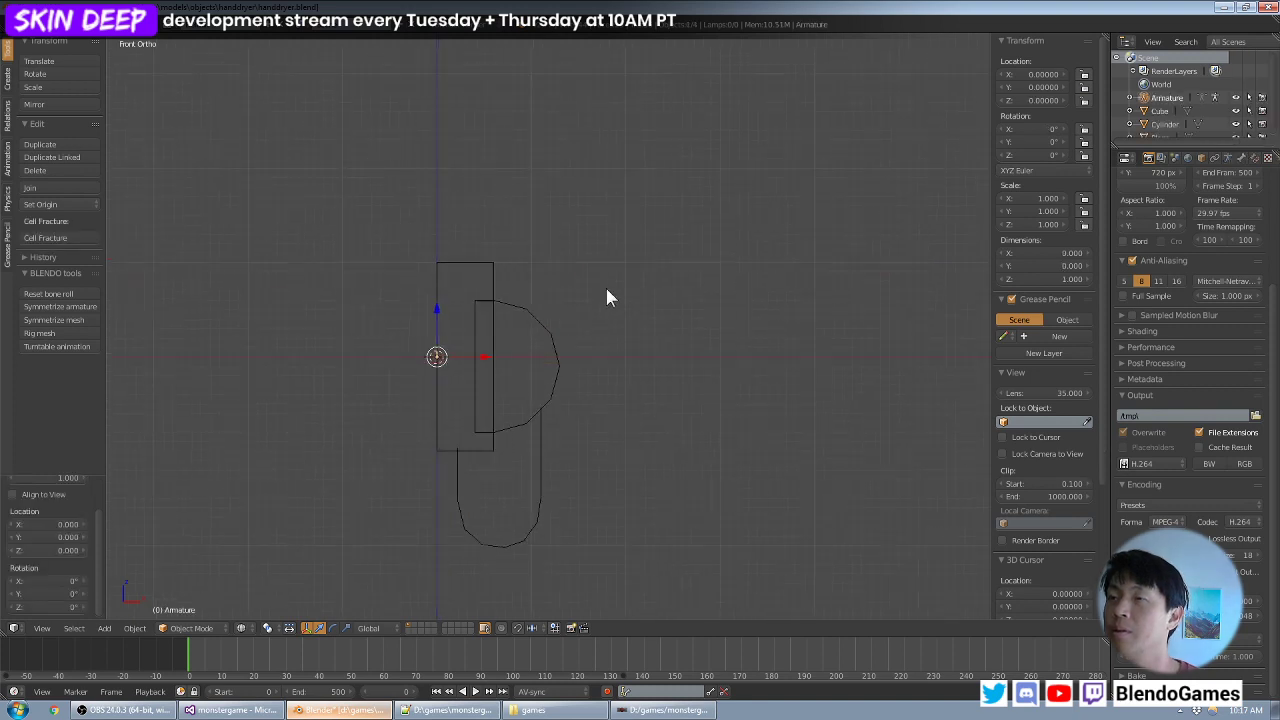
- In armature Edit Mode, extrude a bone 6 units along X from the origin bone's tip and lower its end to Z -1
key("Tab")
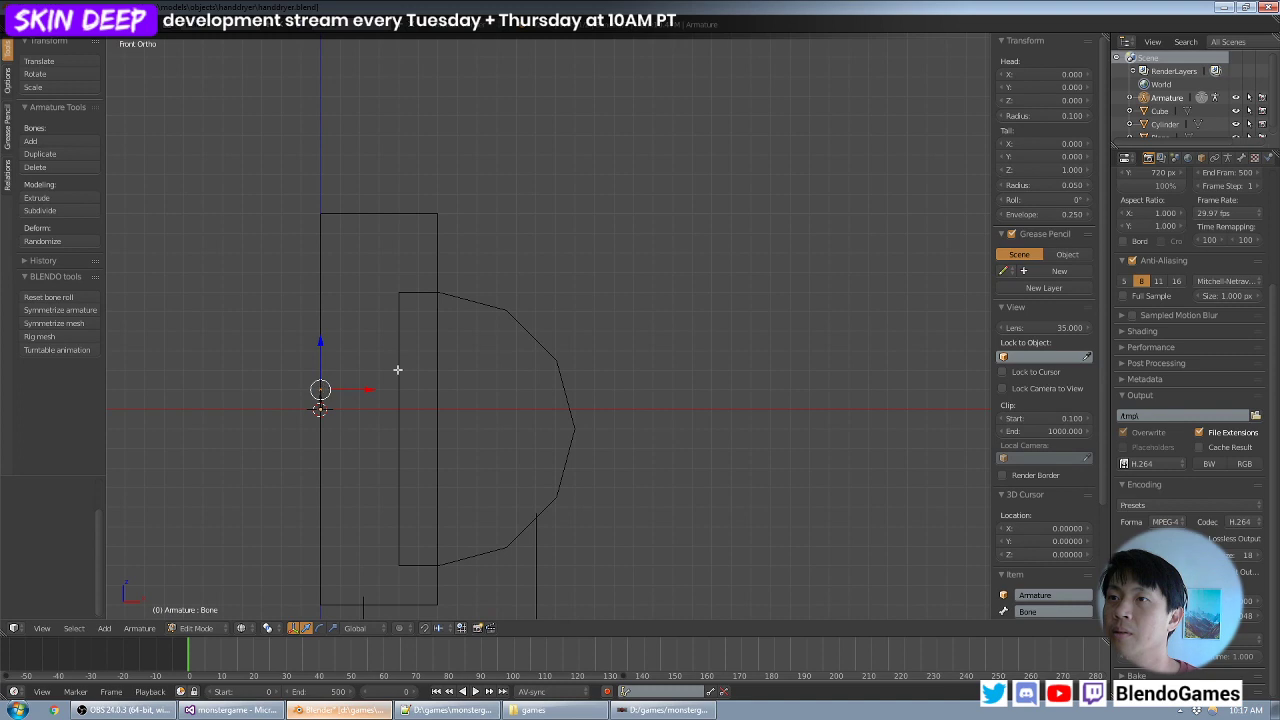
scroll(537, 306, "up", 2)
key("e")
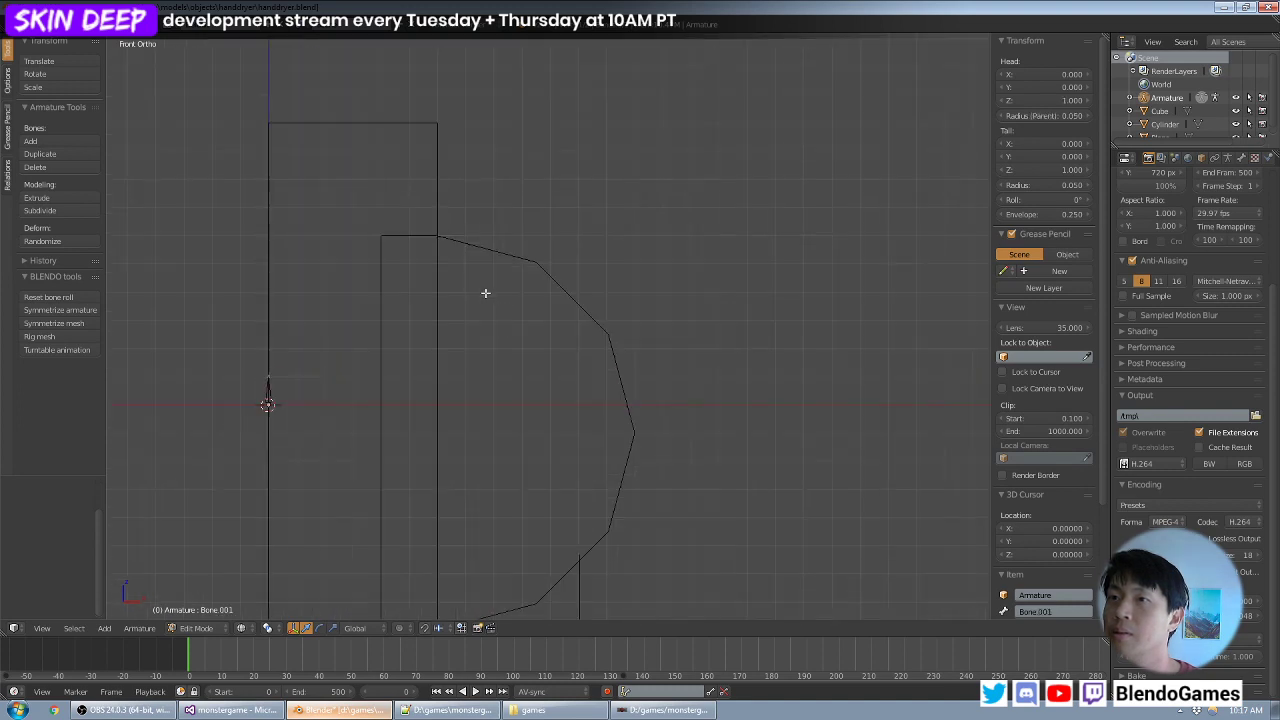
key("x")
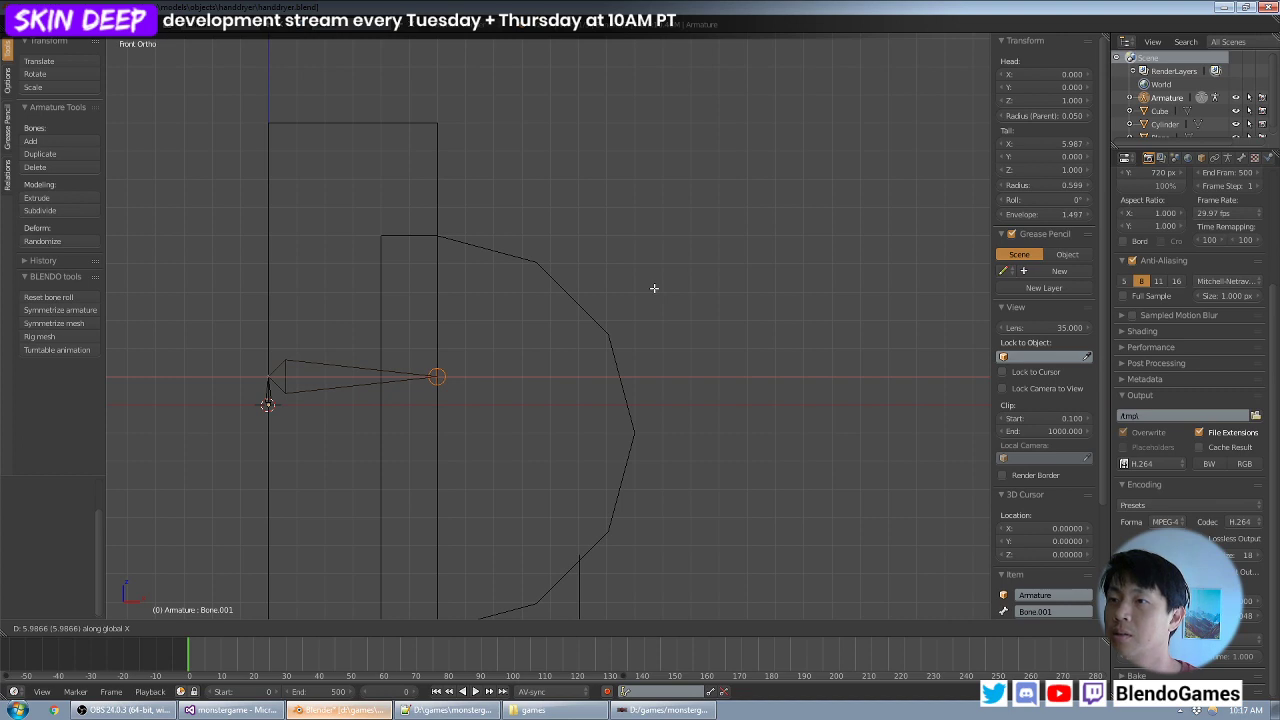
type("6")
key("Return")
type("gz")
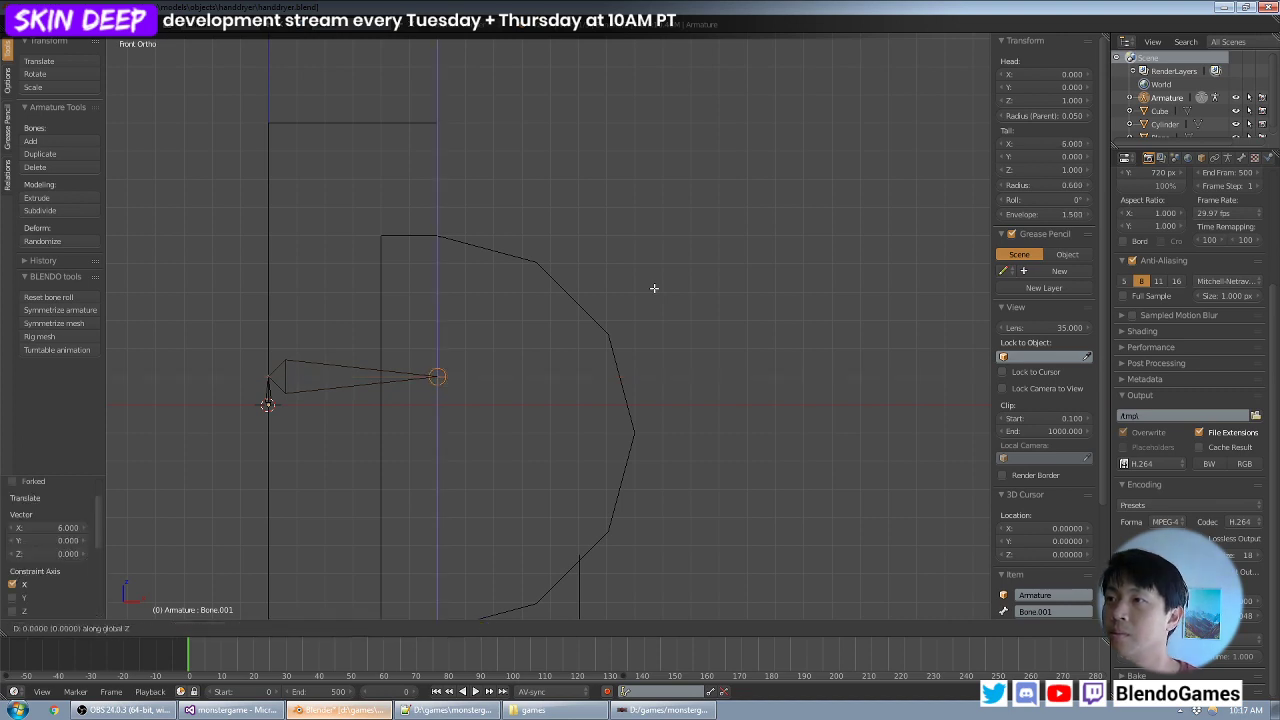
type("-1")
key("Return")
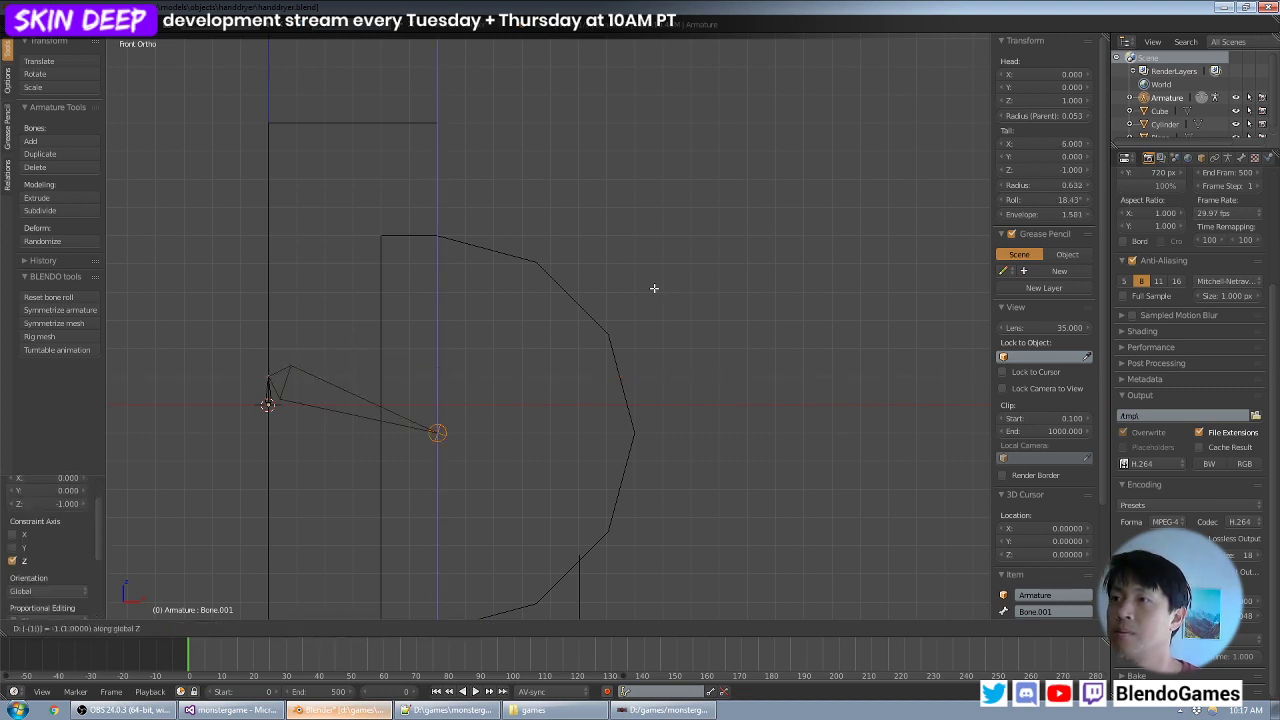
- Extrude a second bone 7 units along X from that end and delete the bone connecting it to the origin bone
key("e")
key("x")
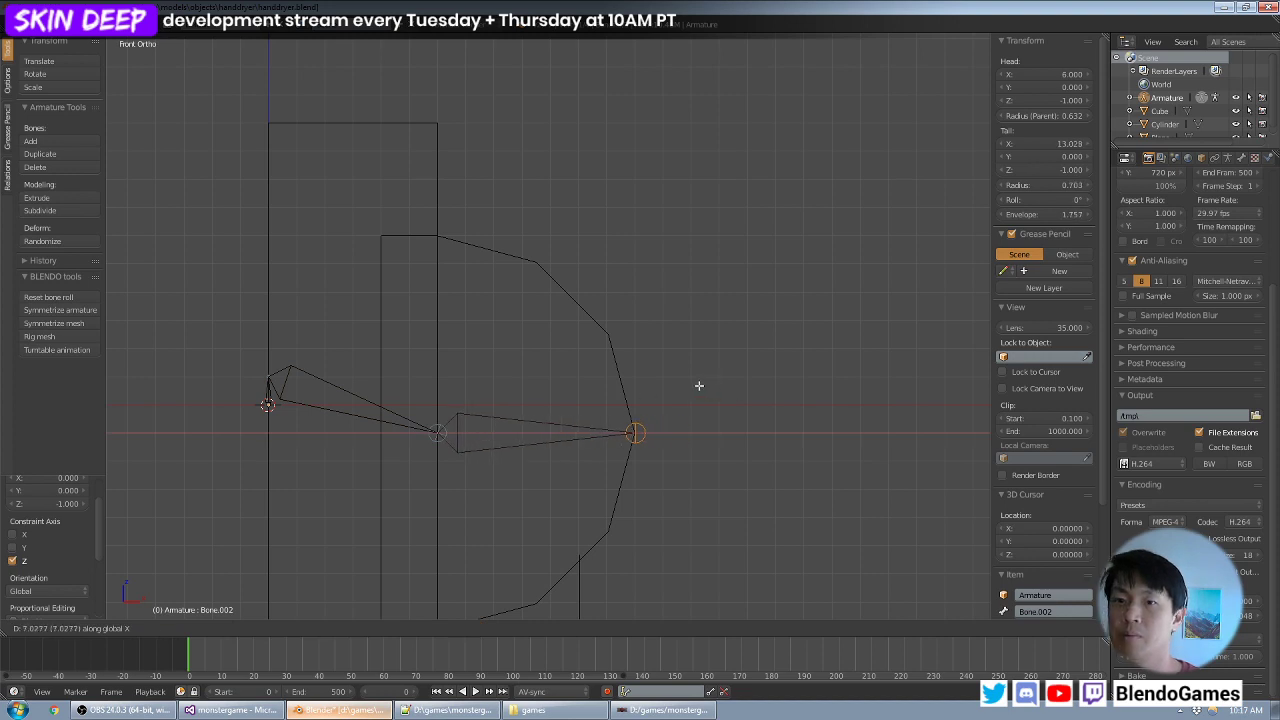
type("7")
key("Return")
right_click(323, 381)
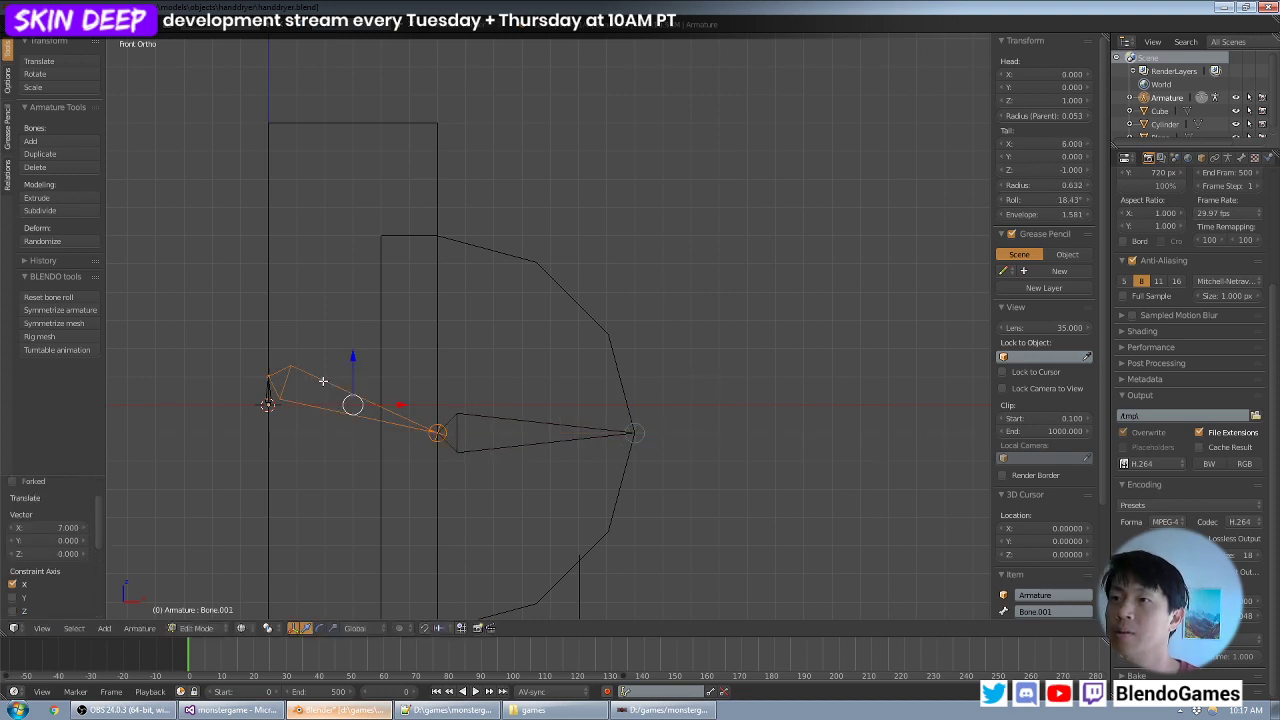
key("a")
middle_click_drag(544, 336, 532, 366)
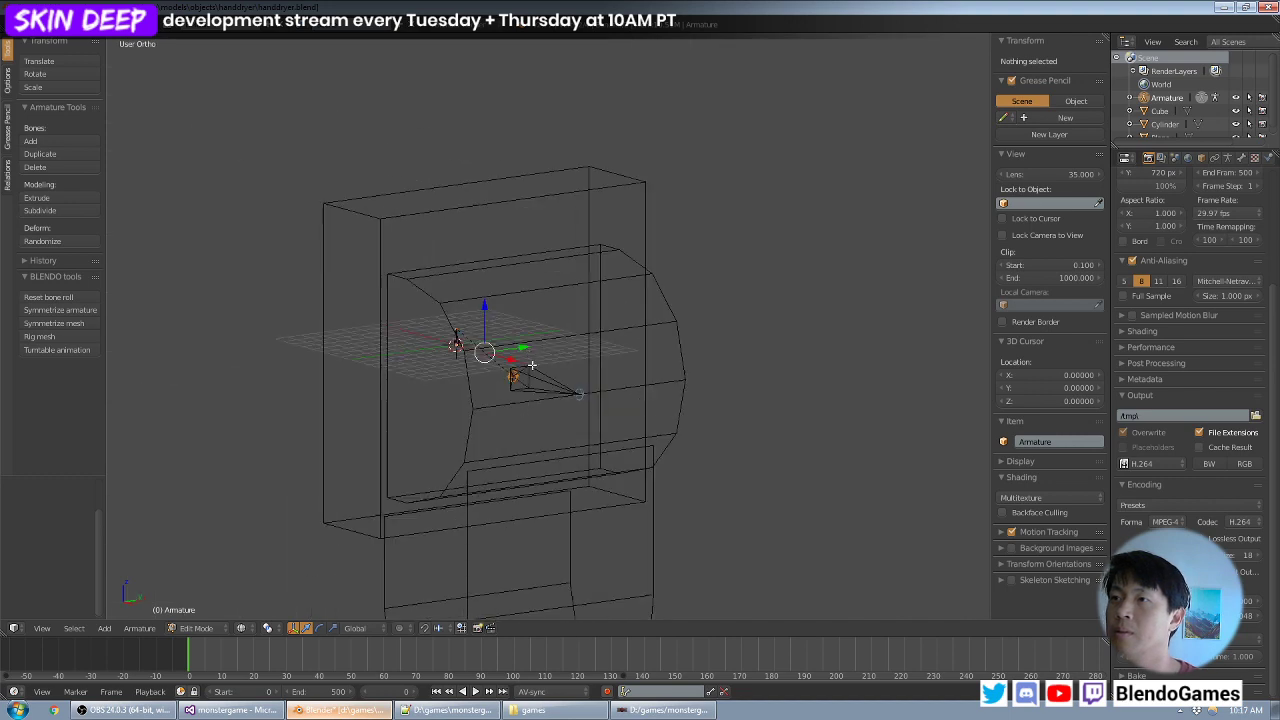
- Rename the small root bone at the model's origin as origin
right_click(541, 376)
right_click(455, 342)
middle_click_drag(464, 325, 536, 312)
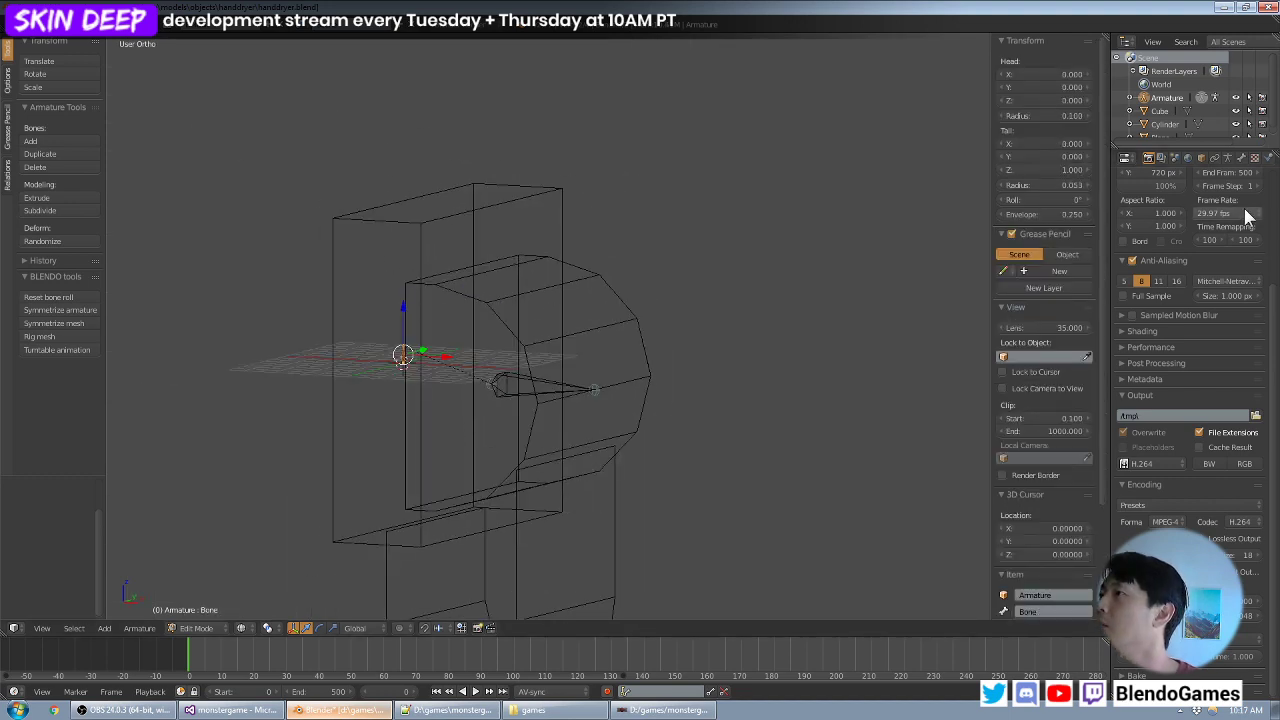
left_click(1241, 158)
left_click(1173, 204)
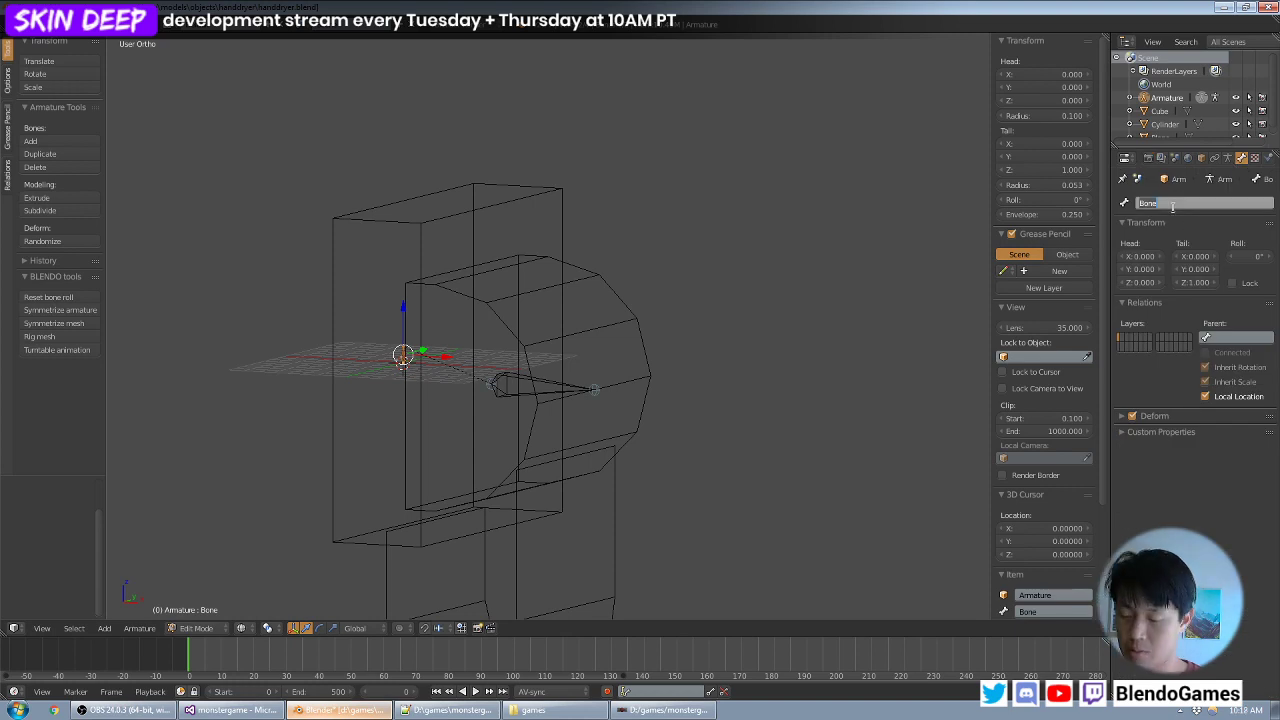
key("BackSpace")
type("origin")
key("Return")
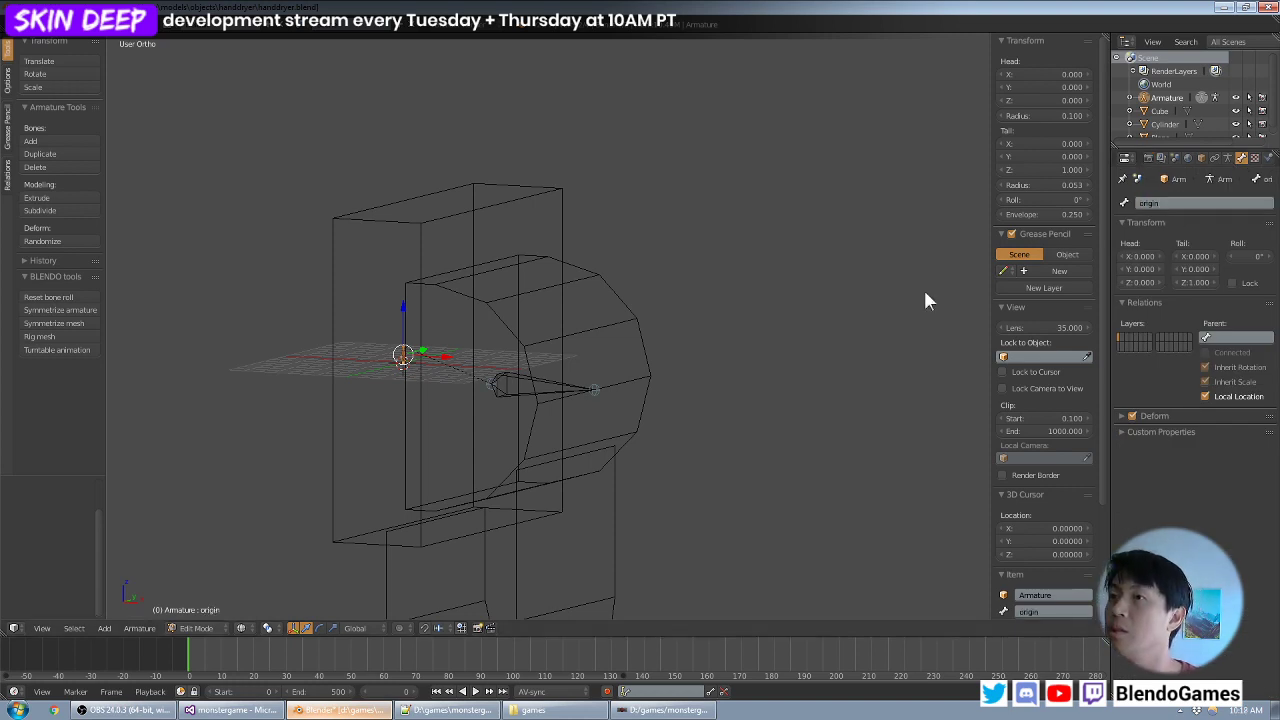
- Rename the horizontal bone inside the rounded housing as chamber
right_click(540, 386)
left_click(1196, 203)
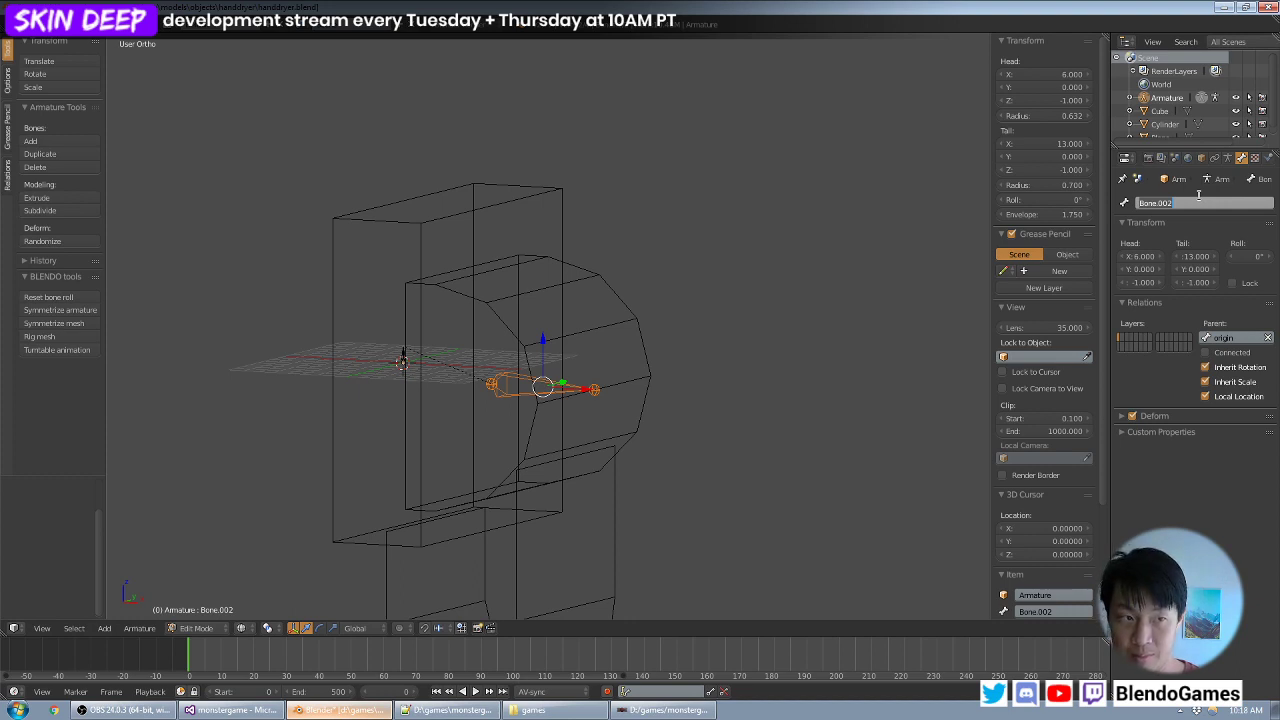
type("sham")
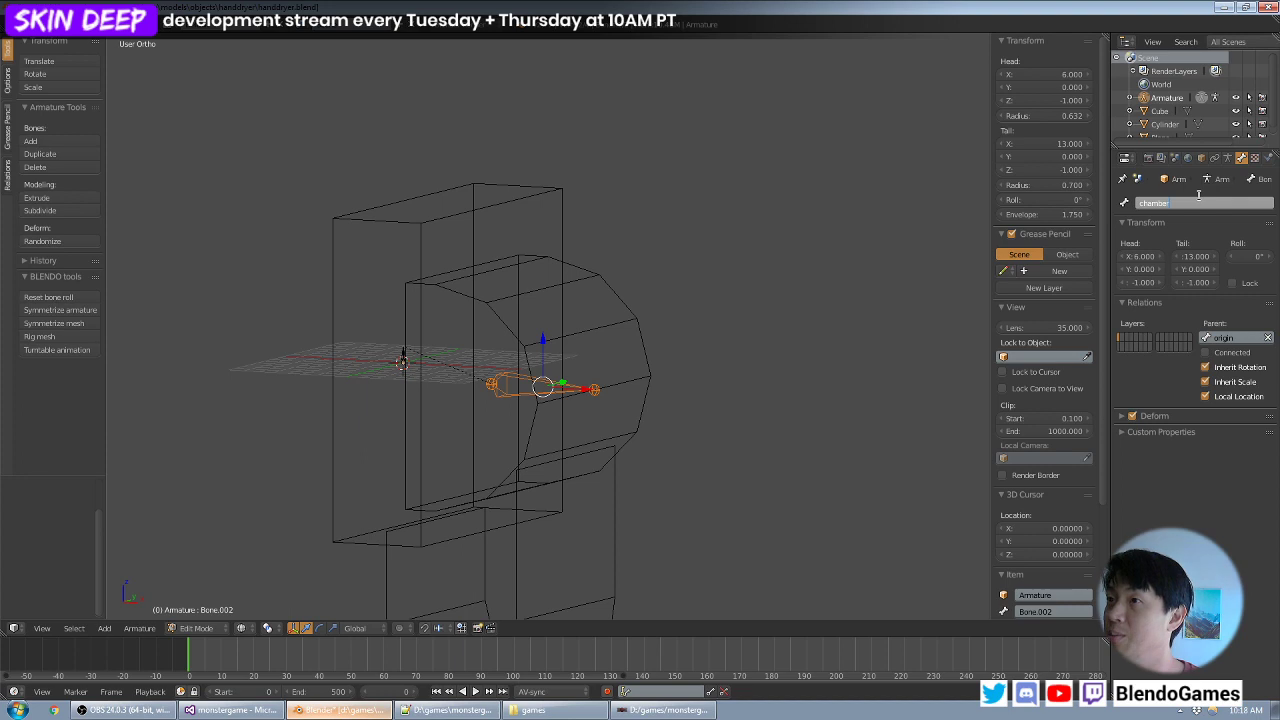
type("ber")
key("Return")
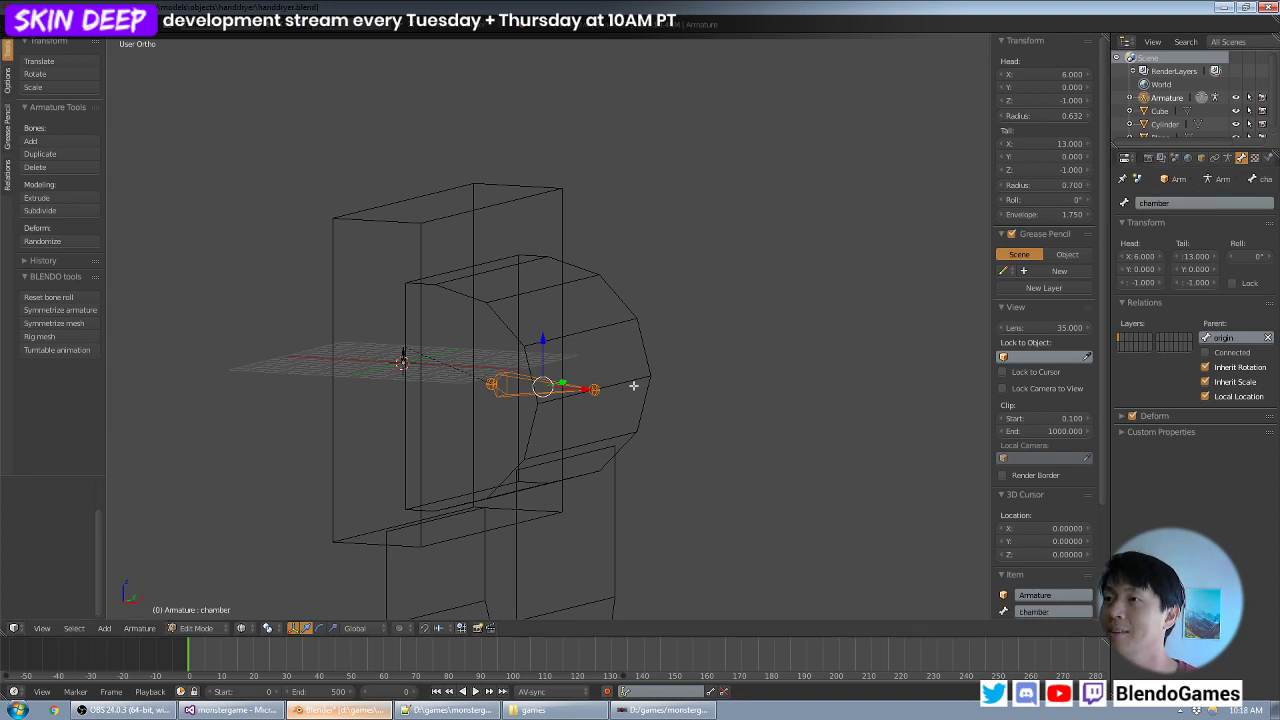
key("KP_1")
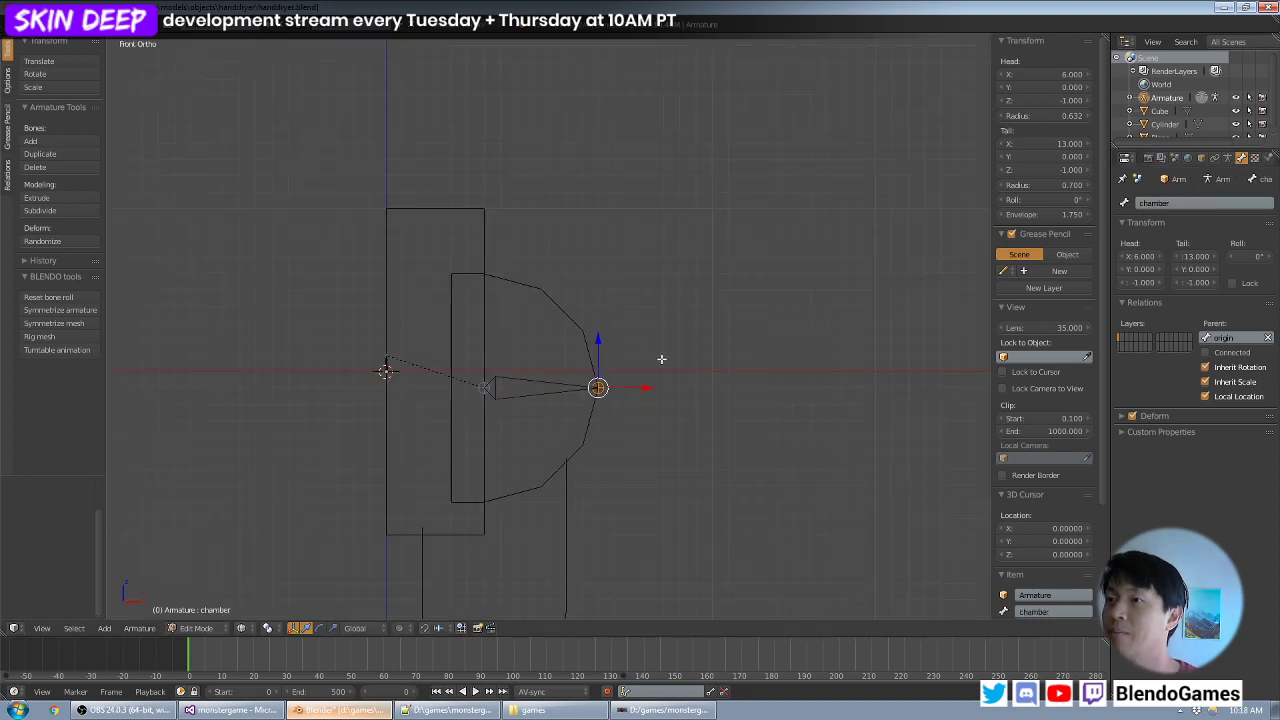
middle_click_drag(661, 359, 697, 240, "shift")
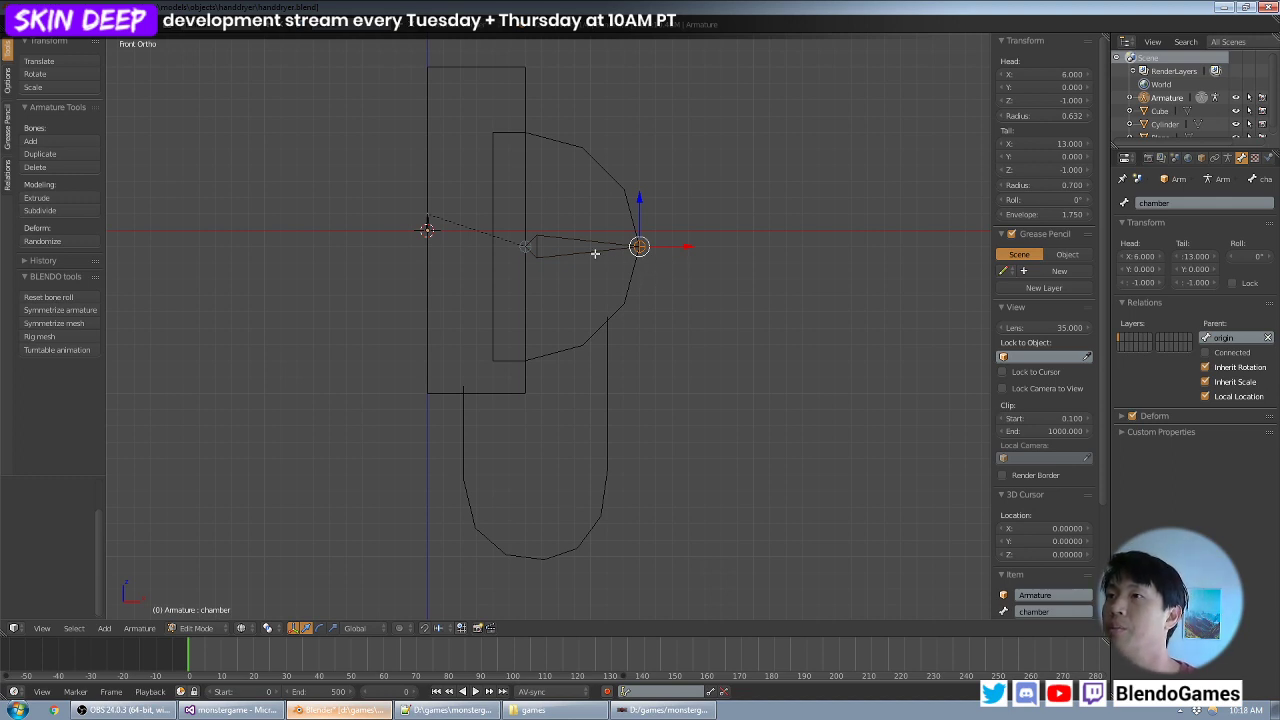
right_click(528, 248)
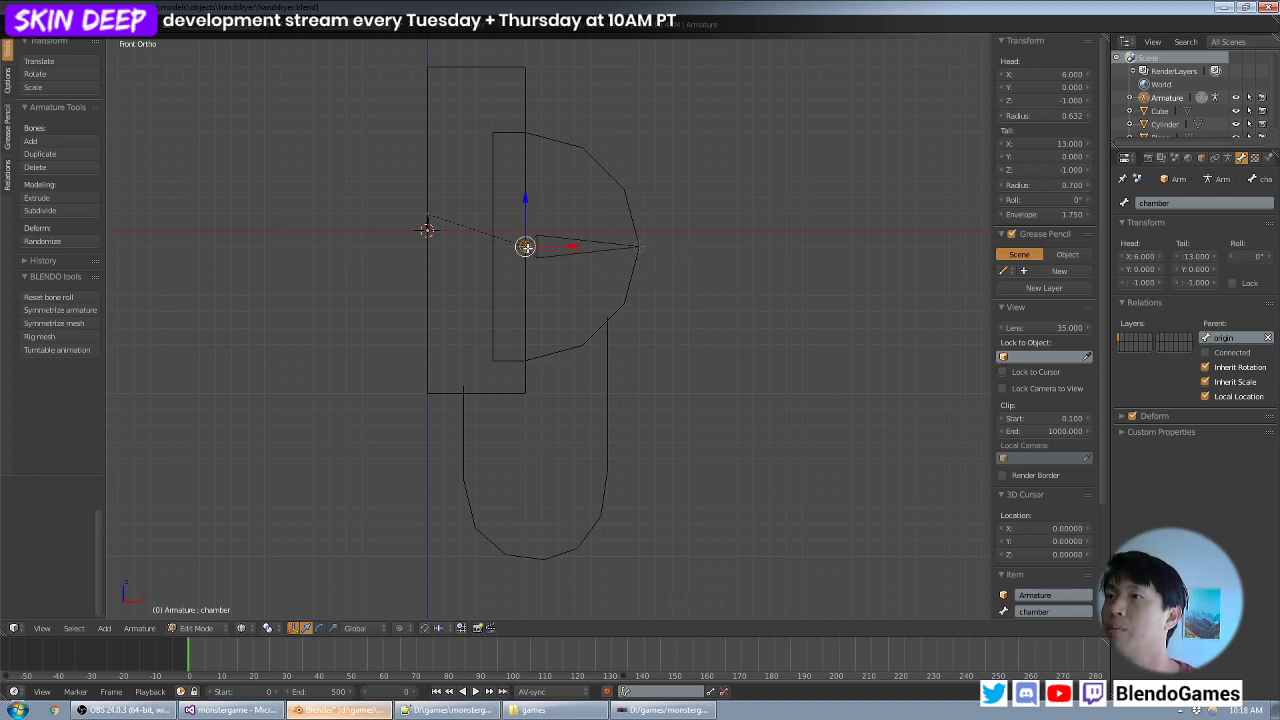
key("g")
right_click(612, 257)
right_click(637, 248)
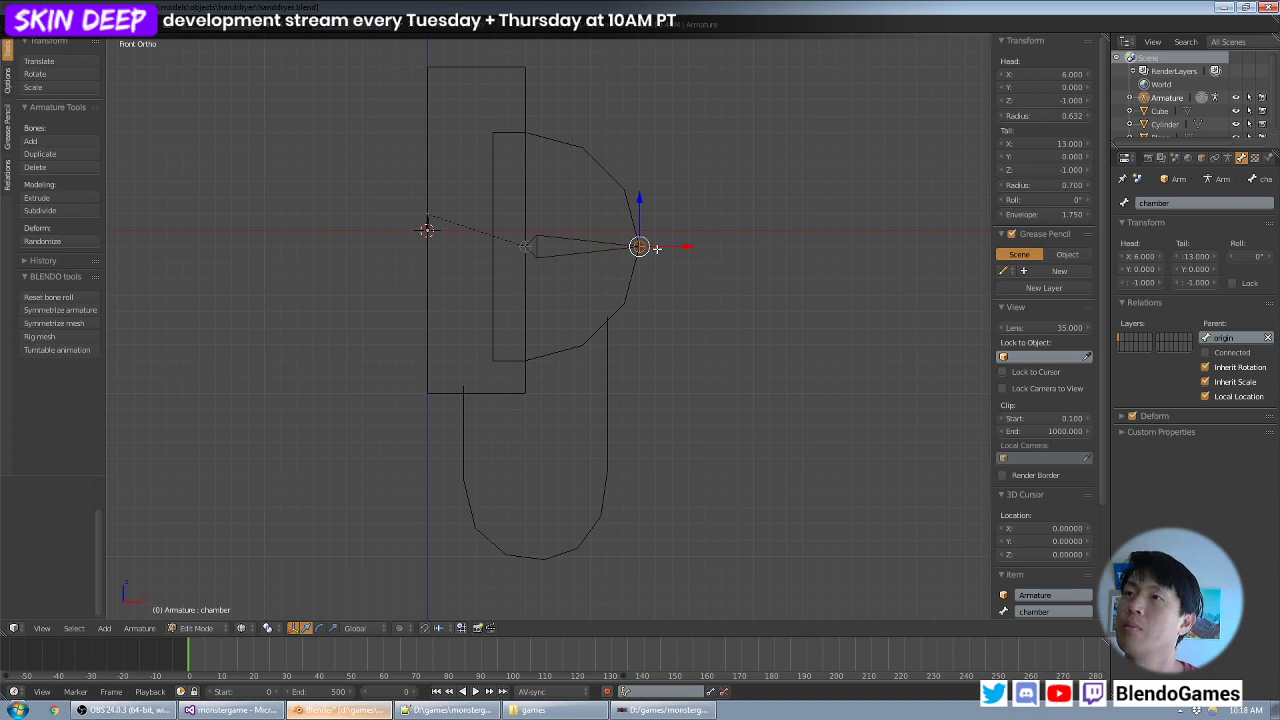
- Extrude a bone from the origin bone's tip to the U-shaped piece's lowest point, then a vertical one about 3.7 units up from there
right_click(428, 213)
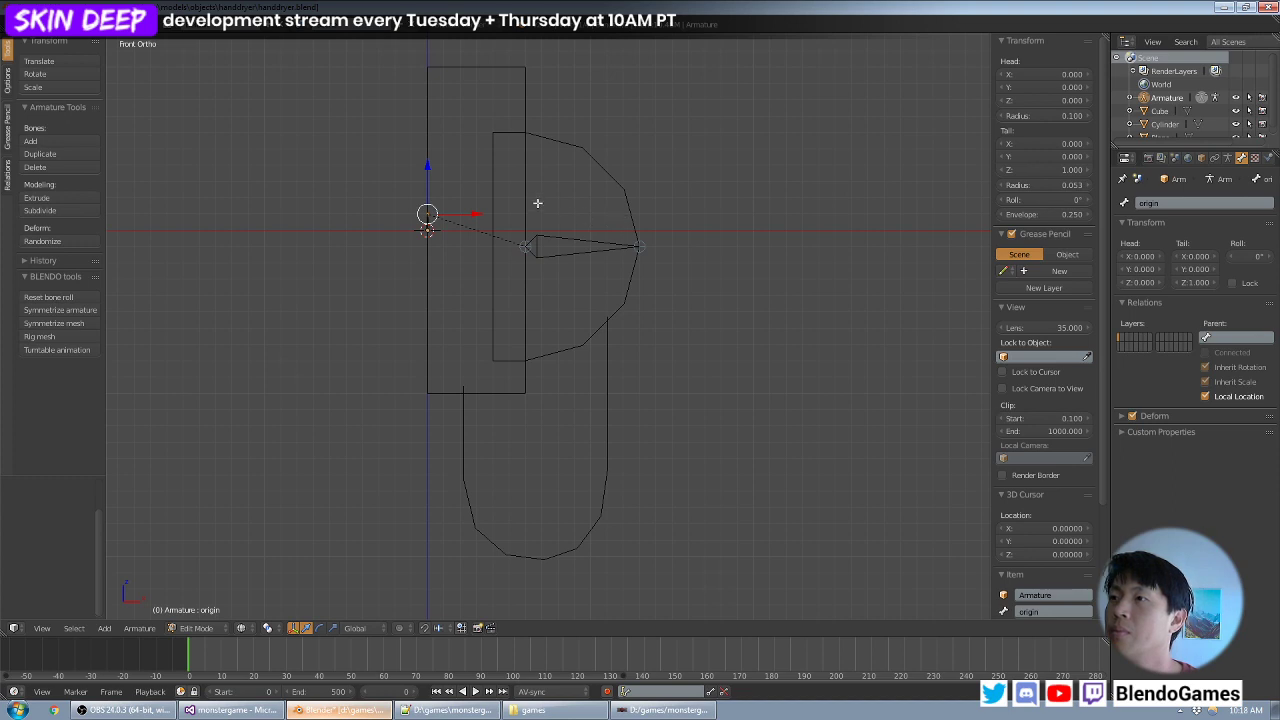
key("e")
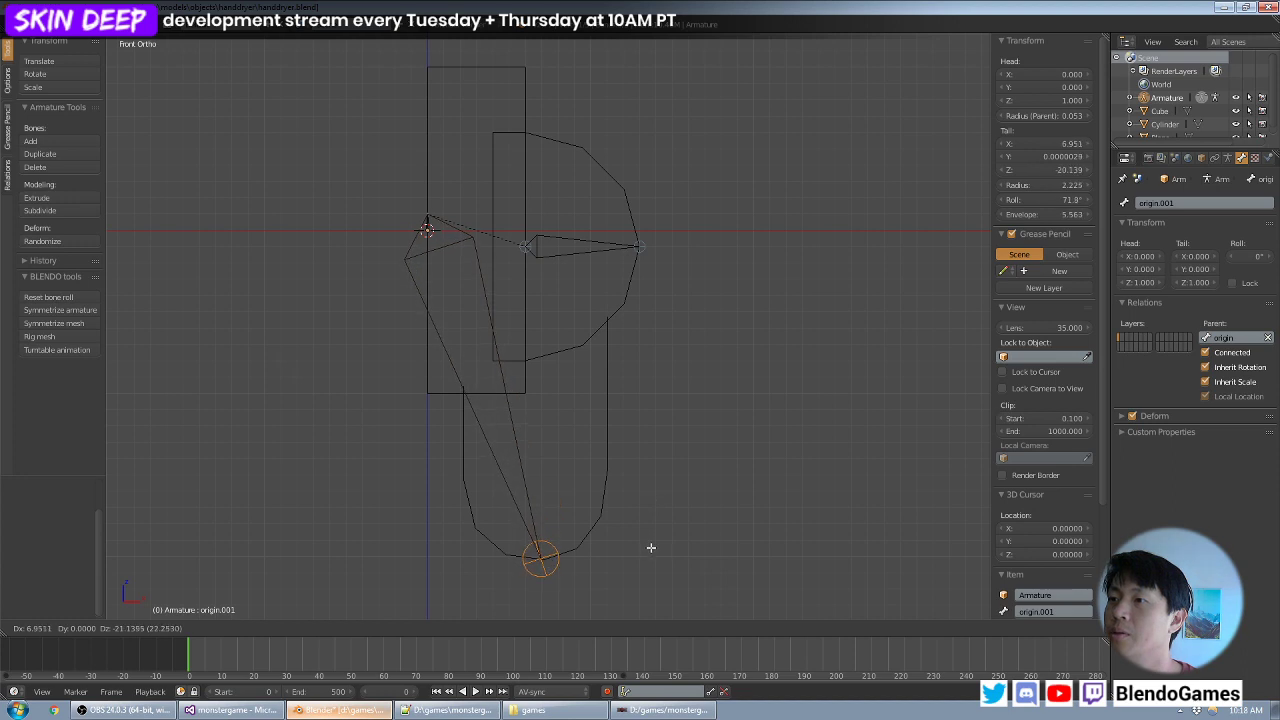
left_click(652, 549)
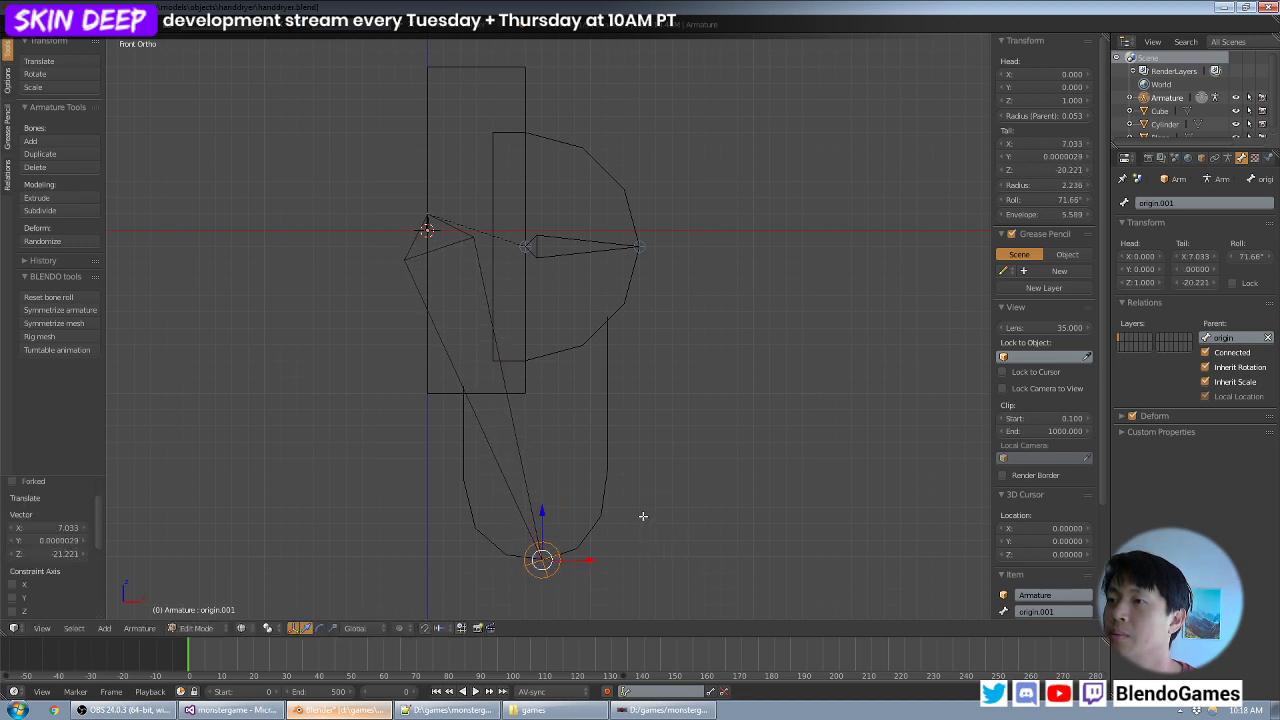
key("e")
key("z")
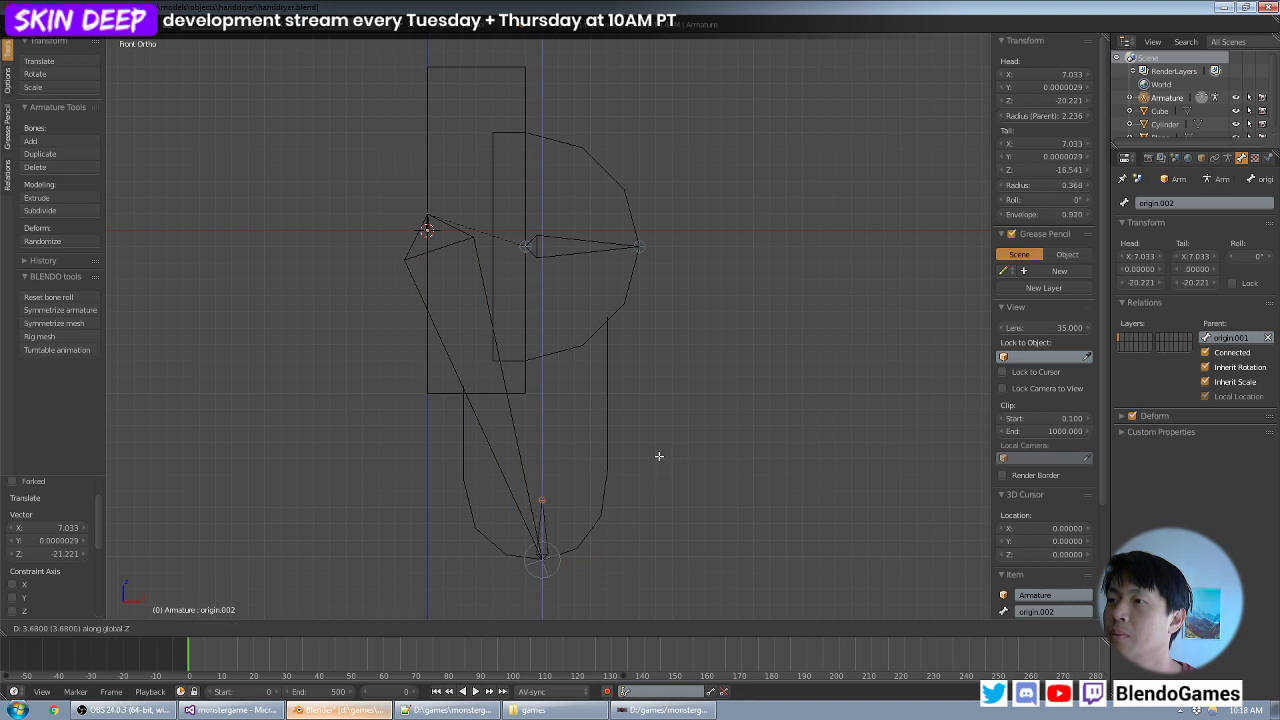
left_click(659, 456)
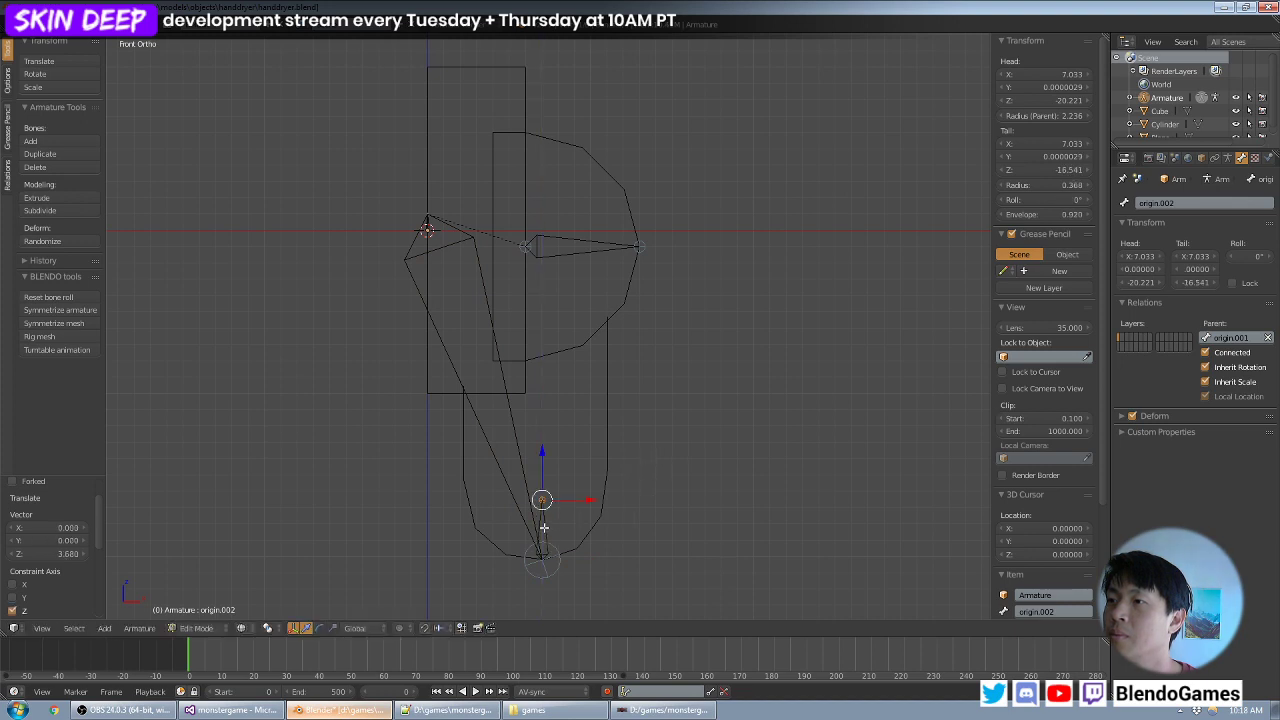
- Shift the short vertical bone about 0.6 units toward negative X and delete the long bone connecting it to the origin bone
right_click(544, 527)
key("g")
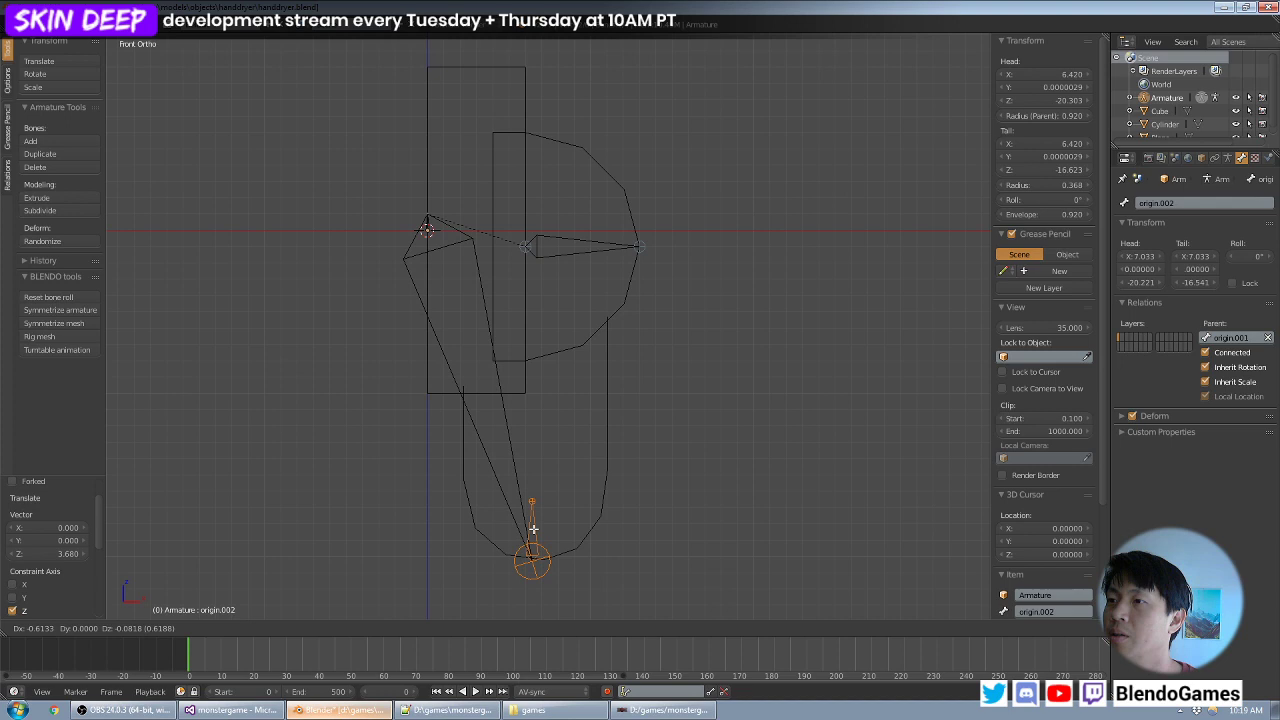
left_click(533, 529)
right_click(495, 436)
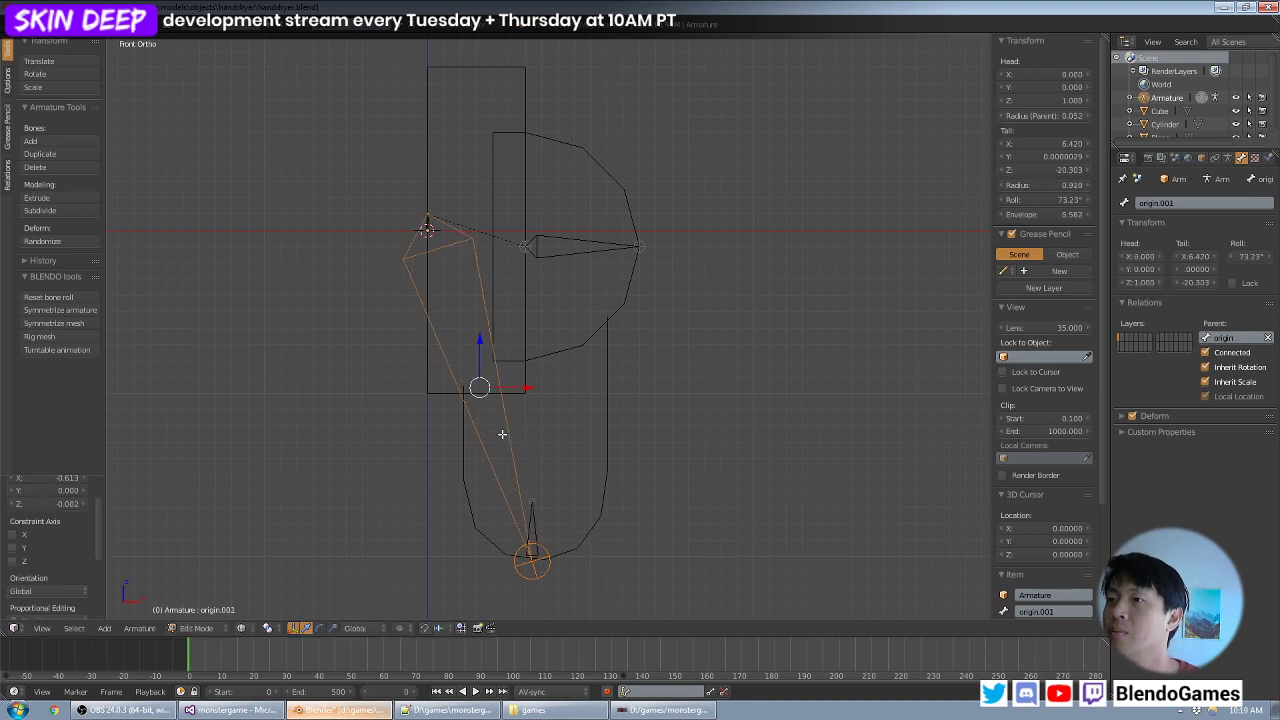
key("x")
left_click(502, 435)
- Lengthen the lower vertical bone by raising its tip about 2.2 units along Z, leave Edit Mode and save over the existing file
right_click(531, 502)
key("g")
key("z")
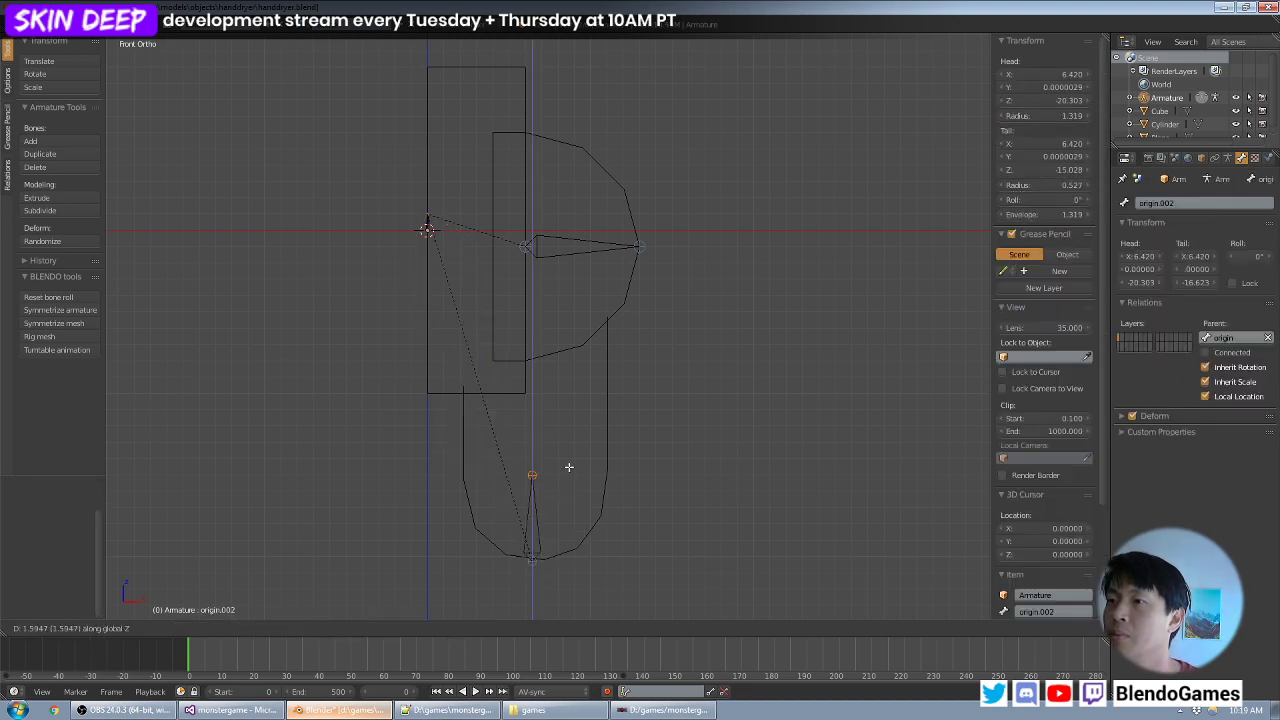
left_click(569, 458)
middle_click_drag(828, 370, 777, 381)
key("KP_1")
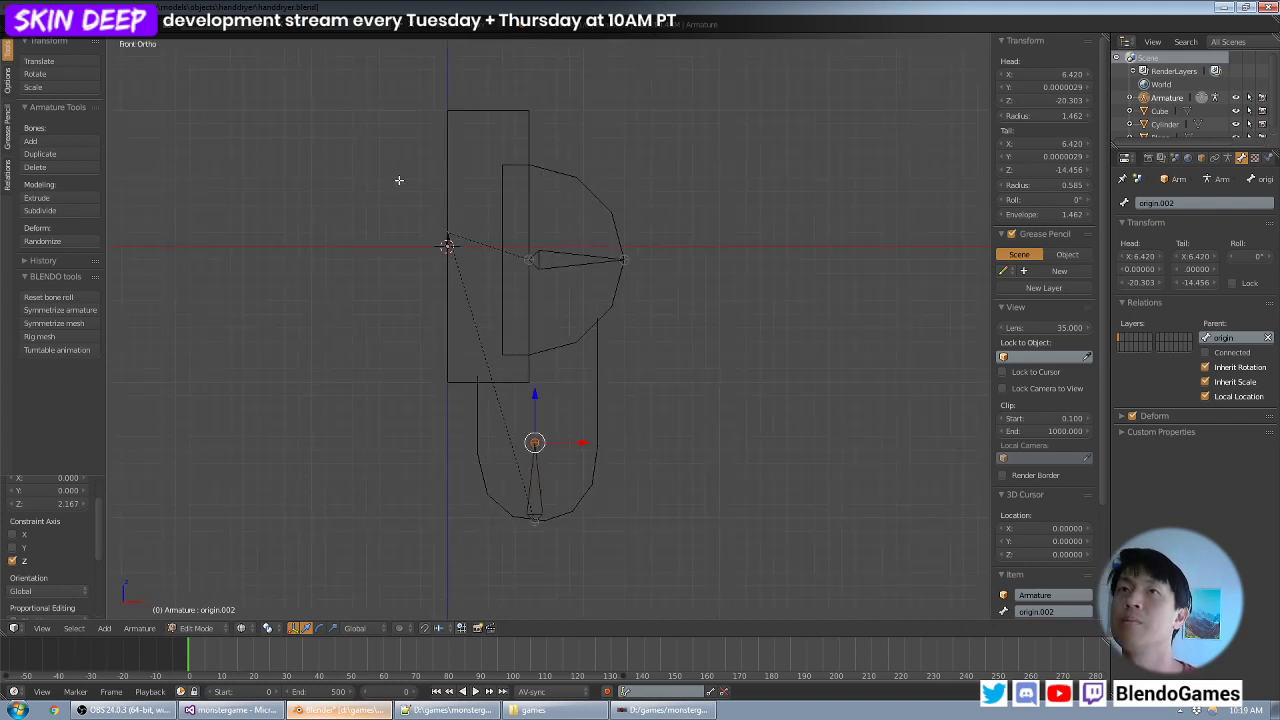
key("Tab")
key("ctrl+s")
left_click(630, 209)
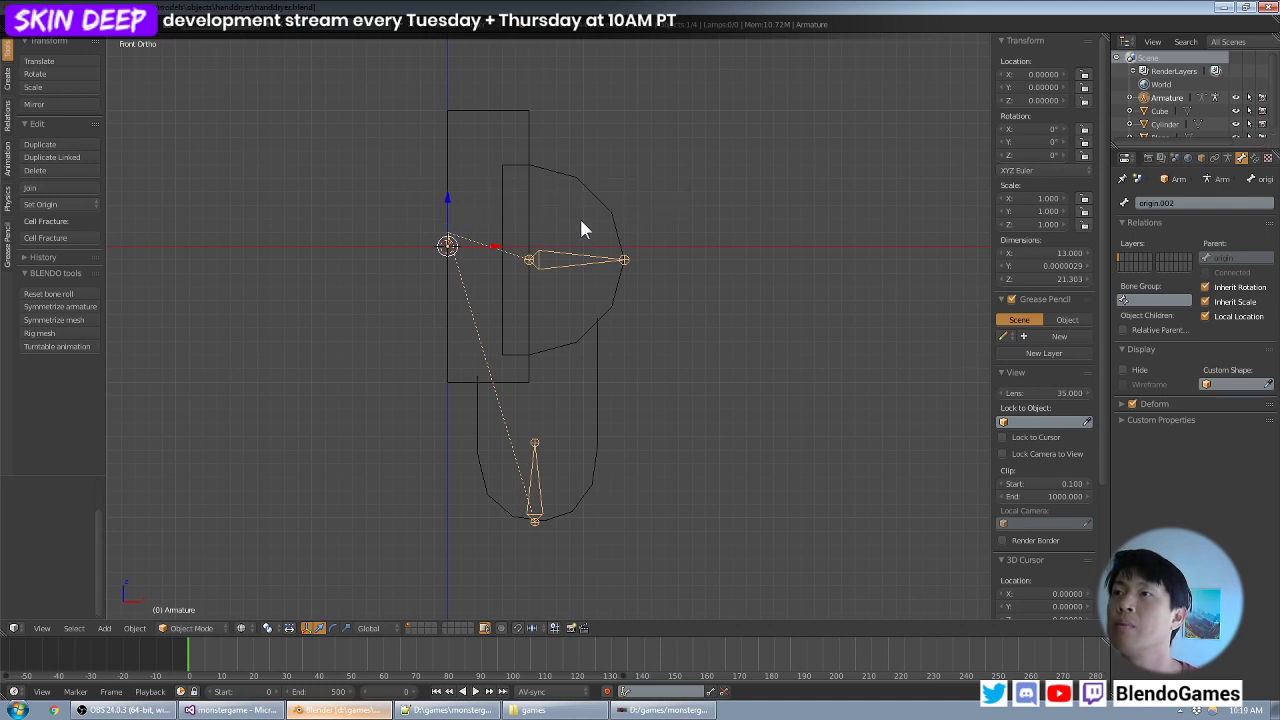
- Join the rounded Cylinder housing and the rectangular Cube back box into a single mesh
right_click(583, 200)
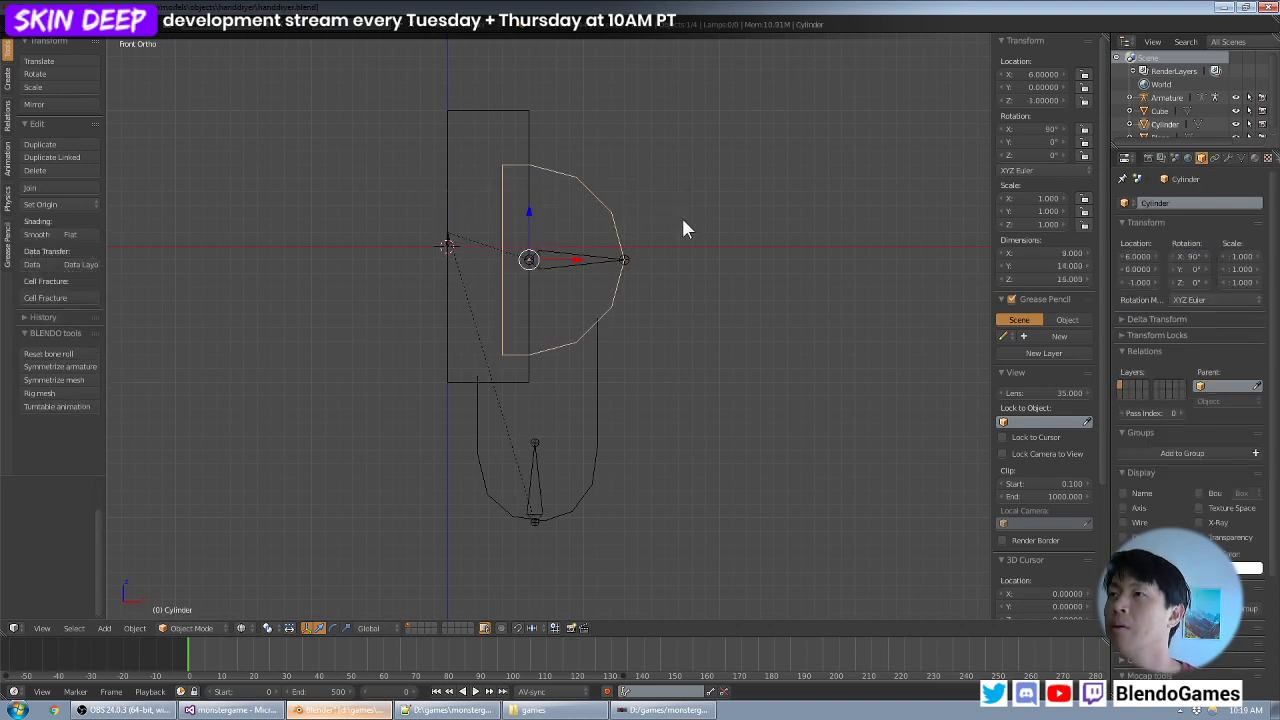
right_click(532, 123)
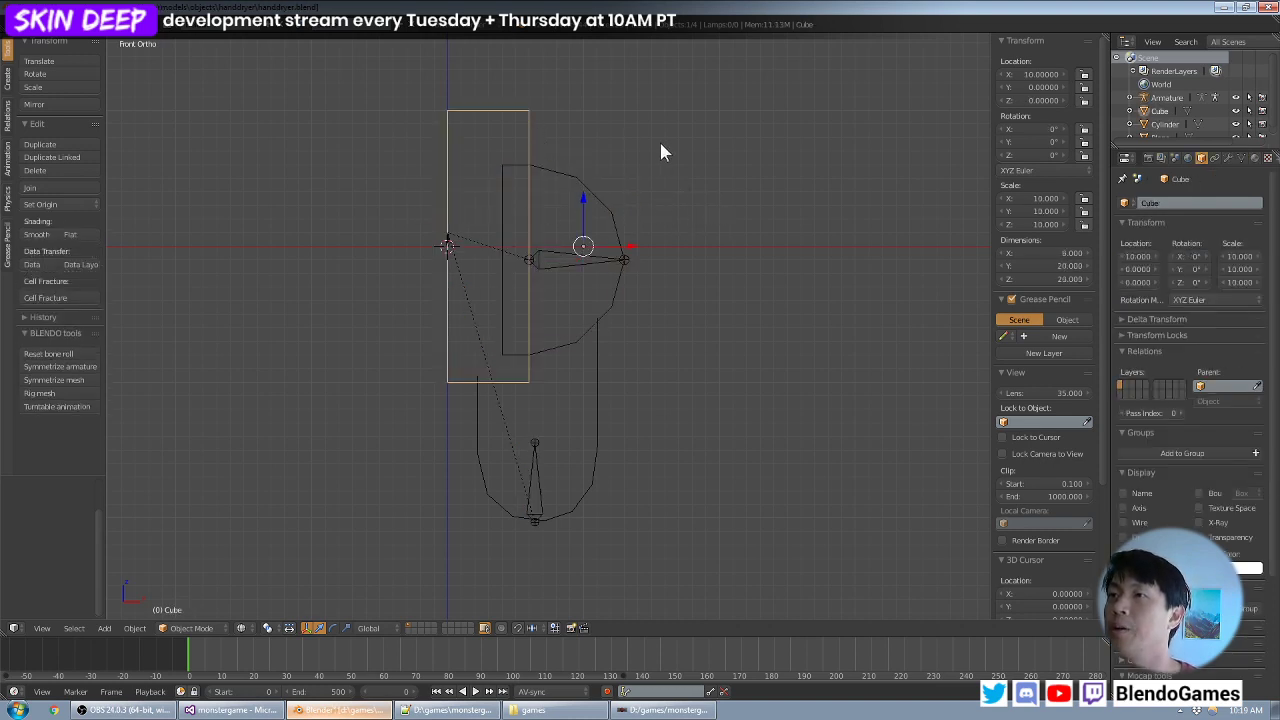
middle_click_drag(659, 139, 603, 144)
key("Tab")
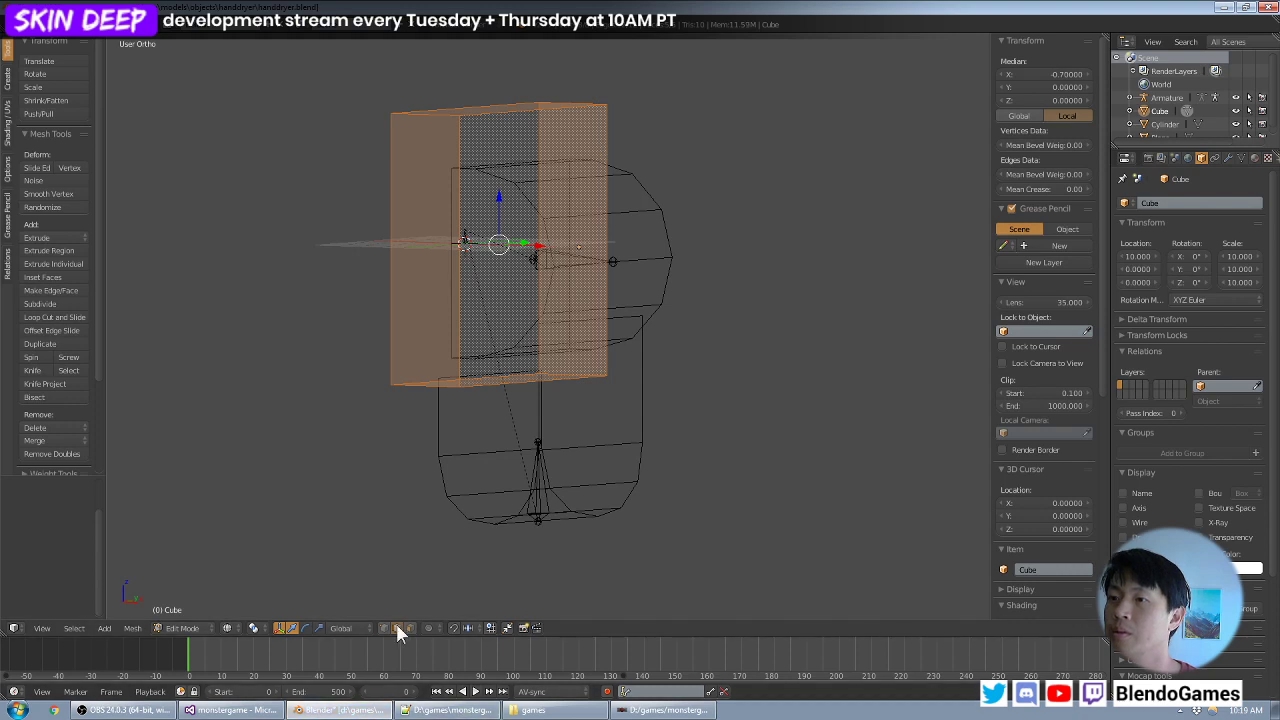
key("Tab")
right_click(637, 265)
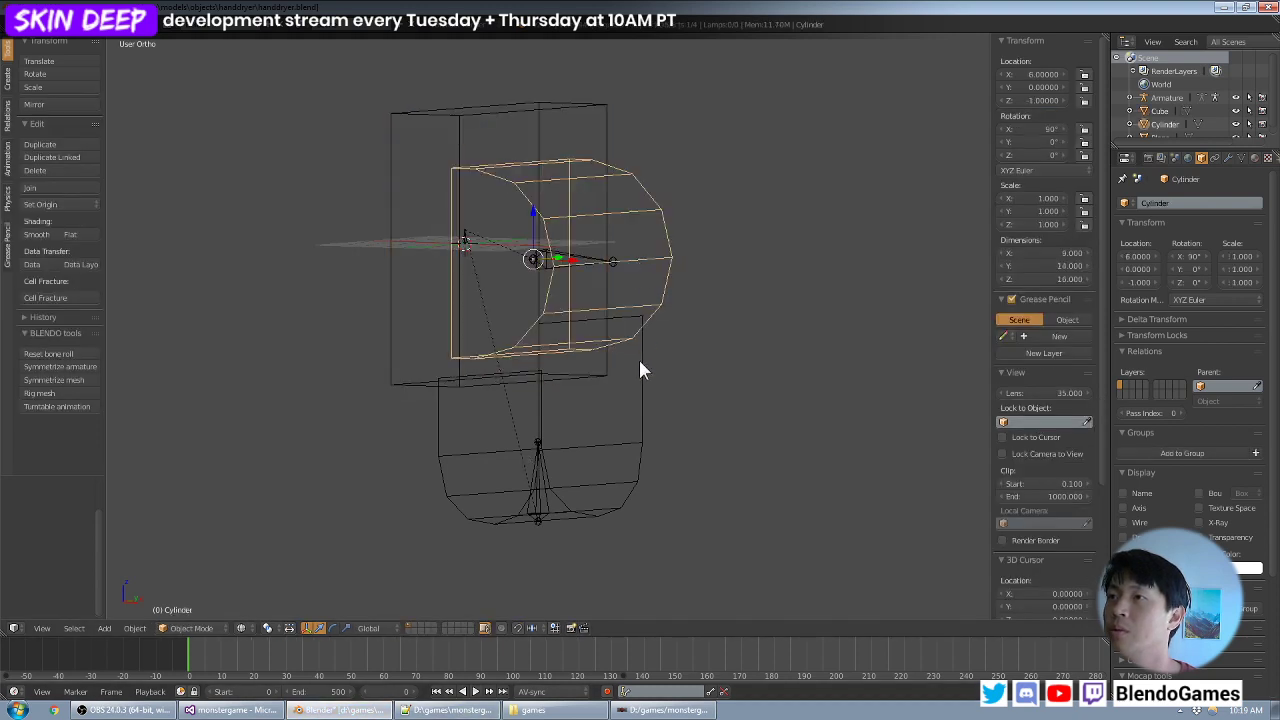
right_click(399, 373, "shift")
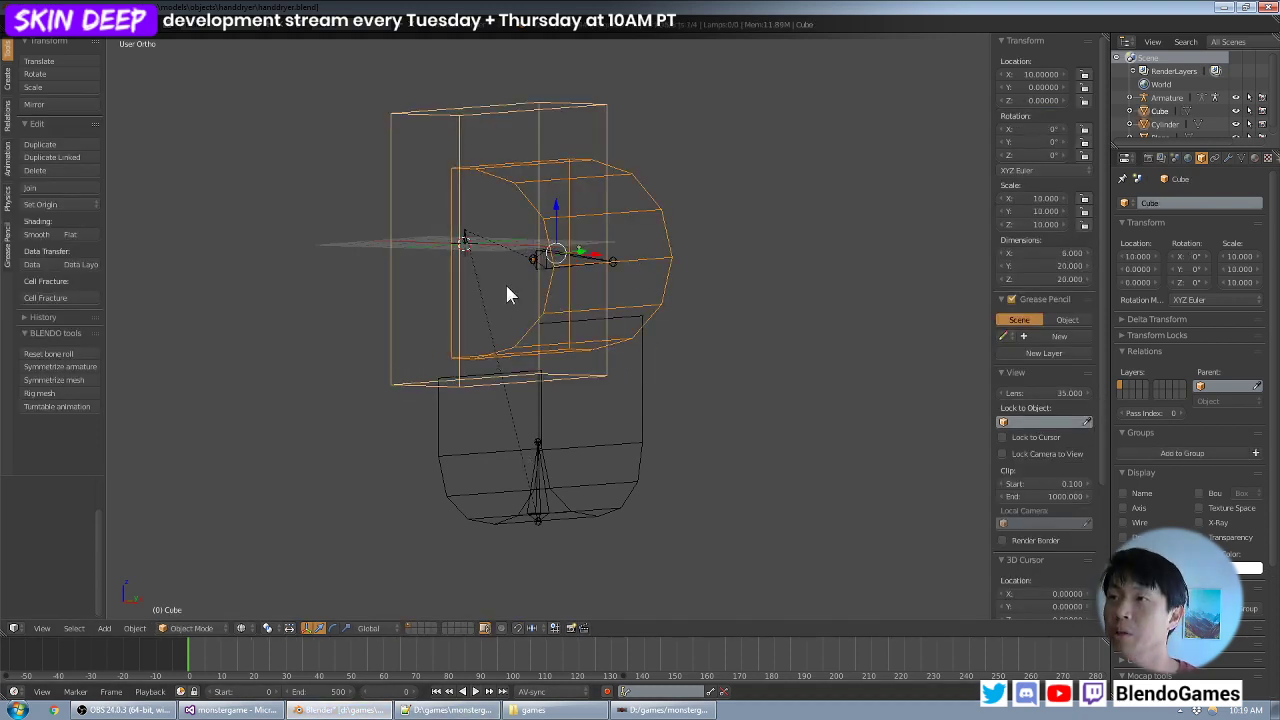
key("ctrl+j")
- Add an Armature modifier to the U-shaped lower piece and set its object to Armature
right_click(636, 433)
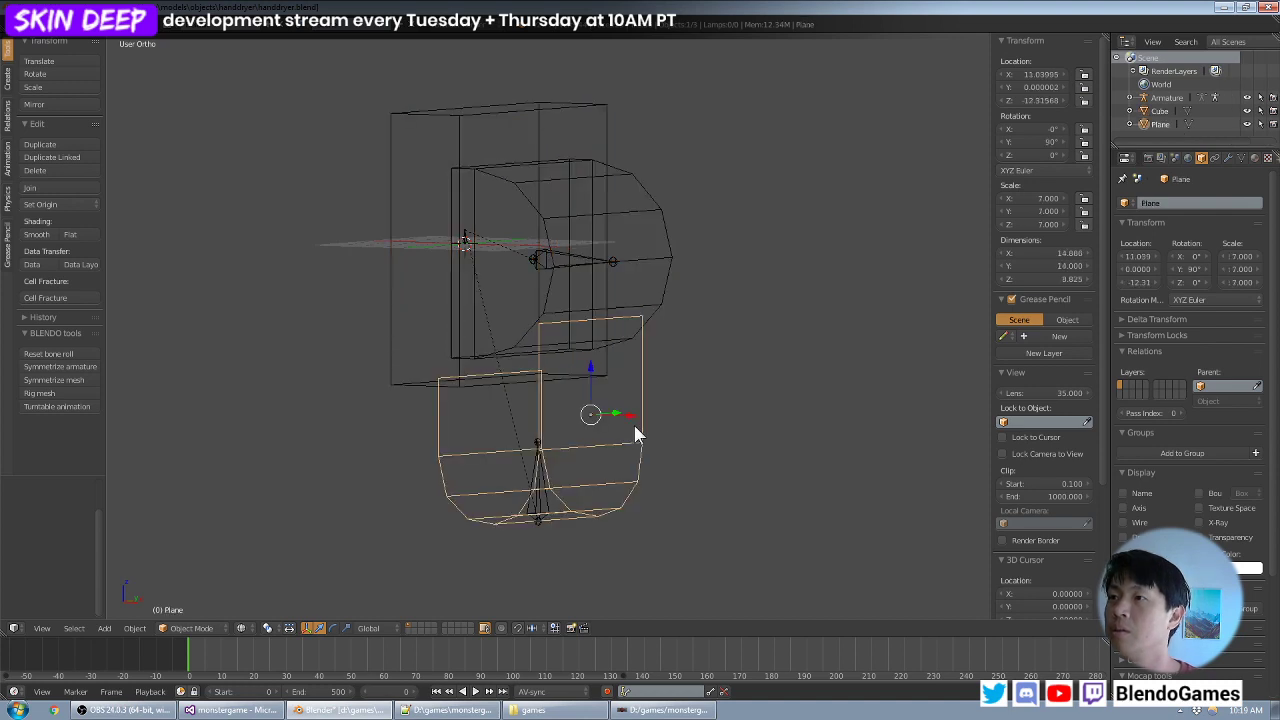
middle_click_drag(620, 420, 648, 428)
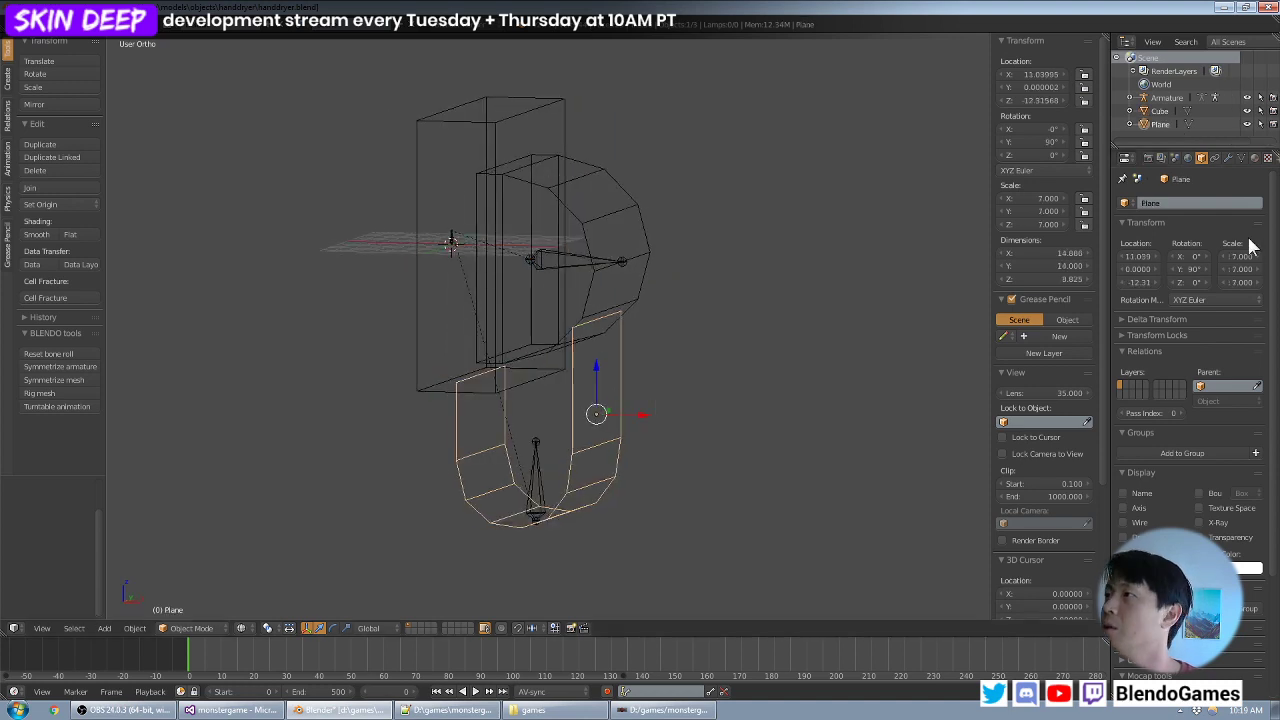
left_click(1228, 158)
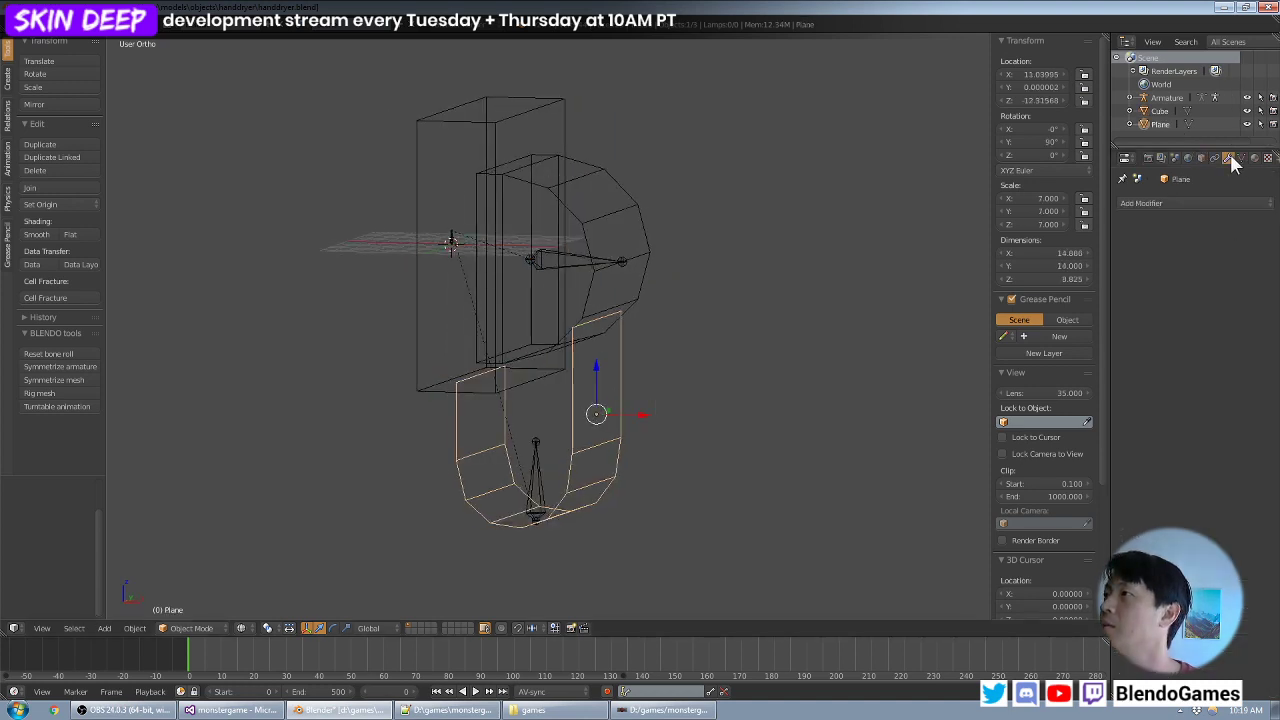
left_click(1140, 203)
left_click(1121, 232)
left_click(1152, 280)
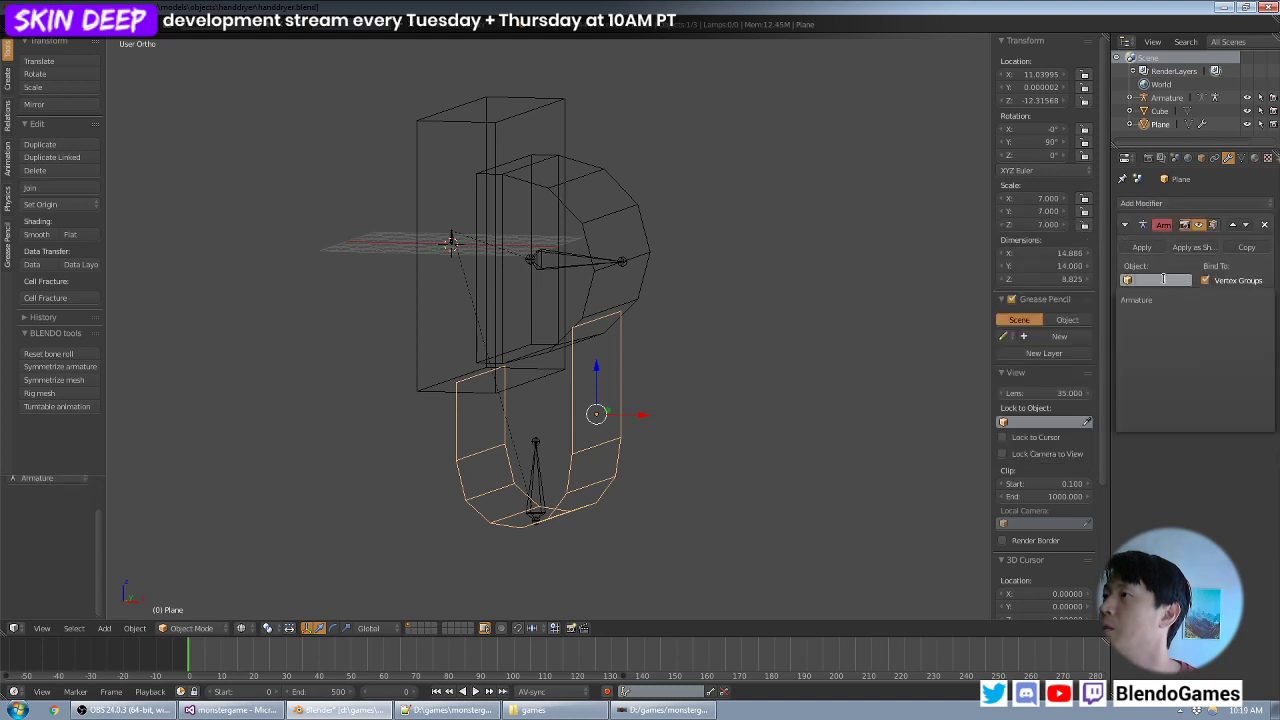
left_click(1159, 302)
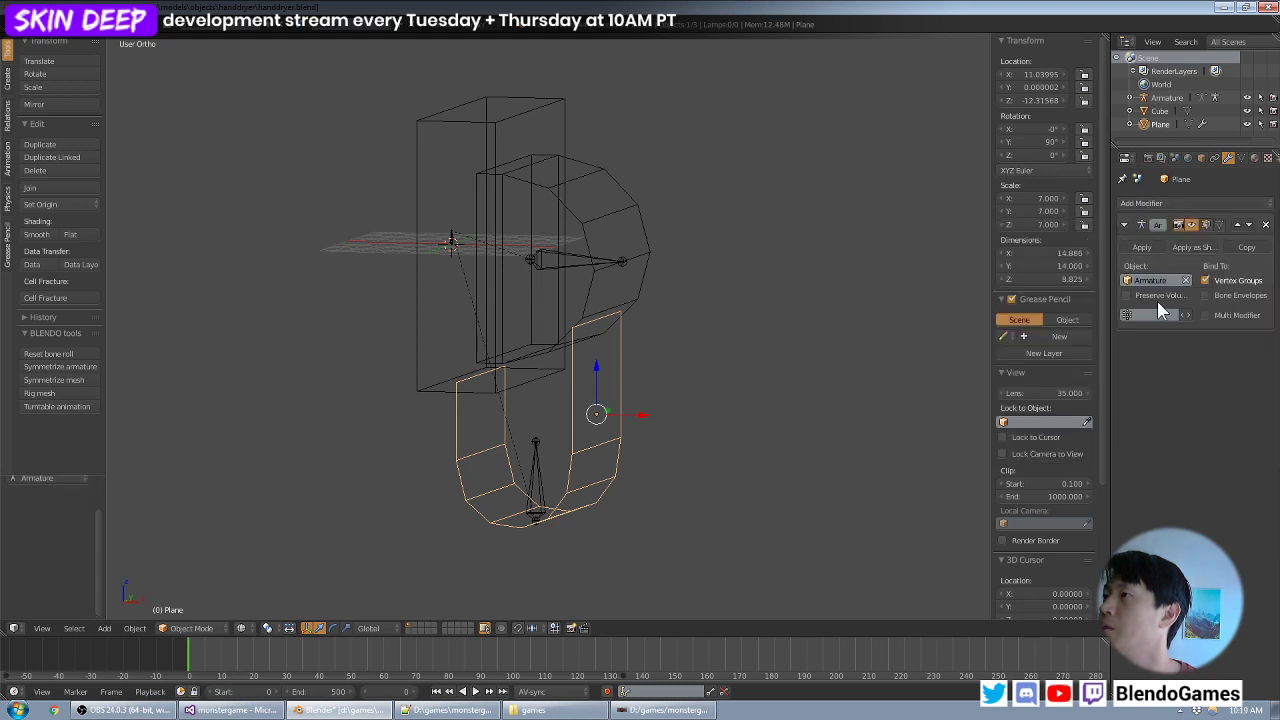
- Add an Armature modifier to the joined housing and back box mesh, with Armature as its object
right_click(553, 269)
left_click(1187, 204)
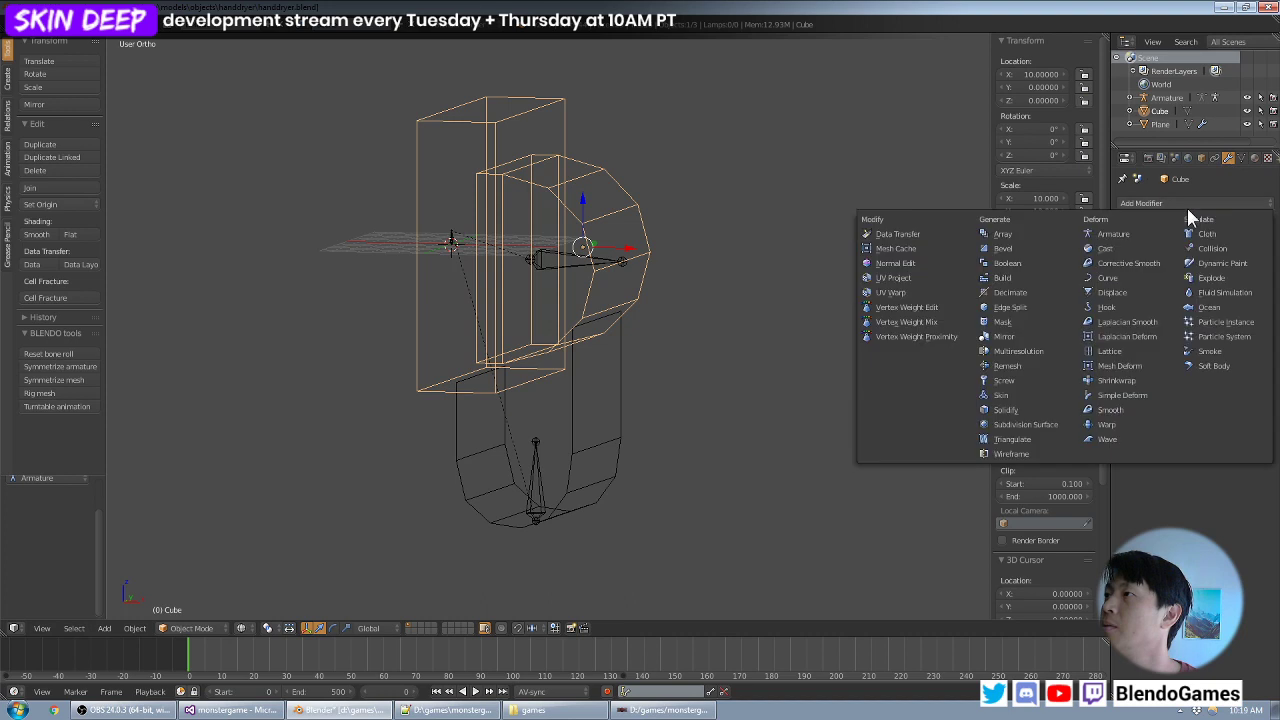
left_click(1115, 233)
left_click(1148, 279)
left_click(1149, 300)
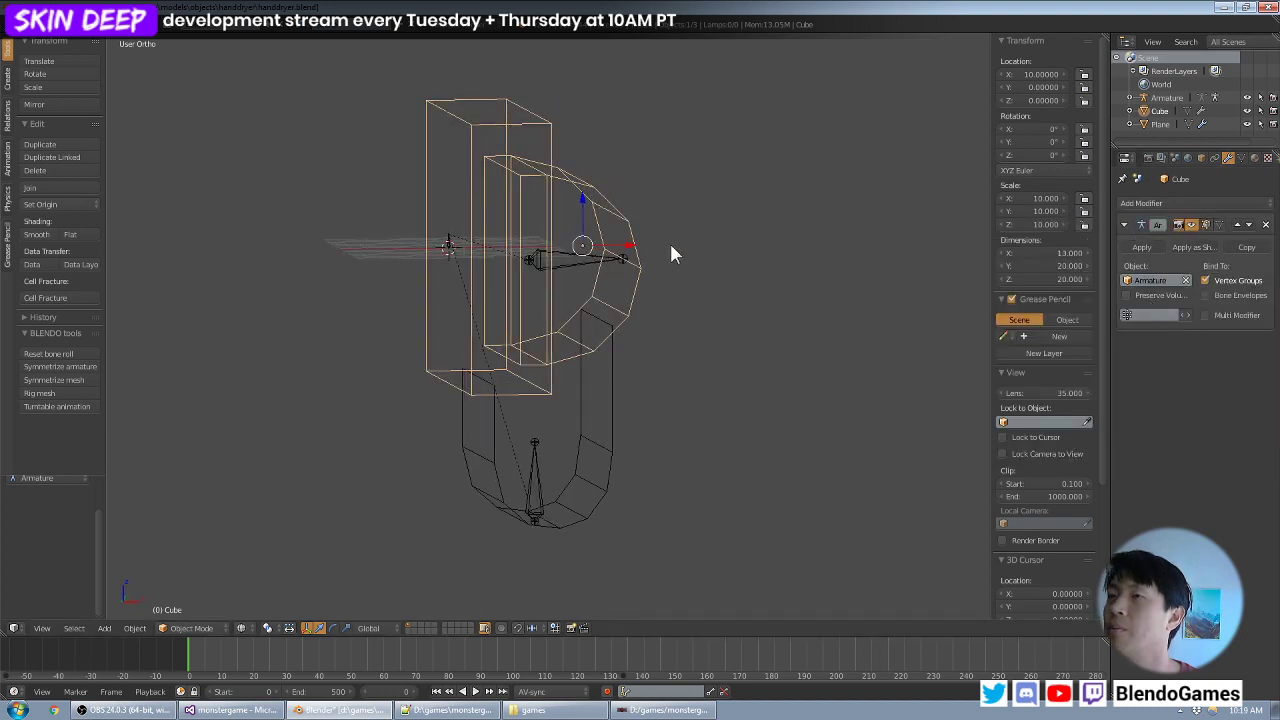
- Select all linked vertices of the rectangular back box and assign them to a new vertex group named origin
key("Tab")
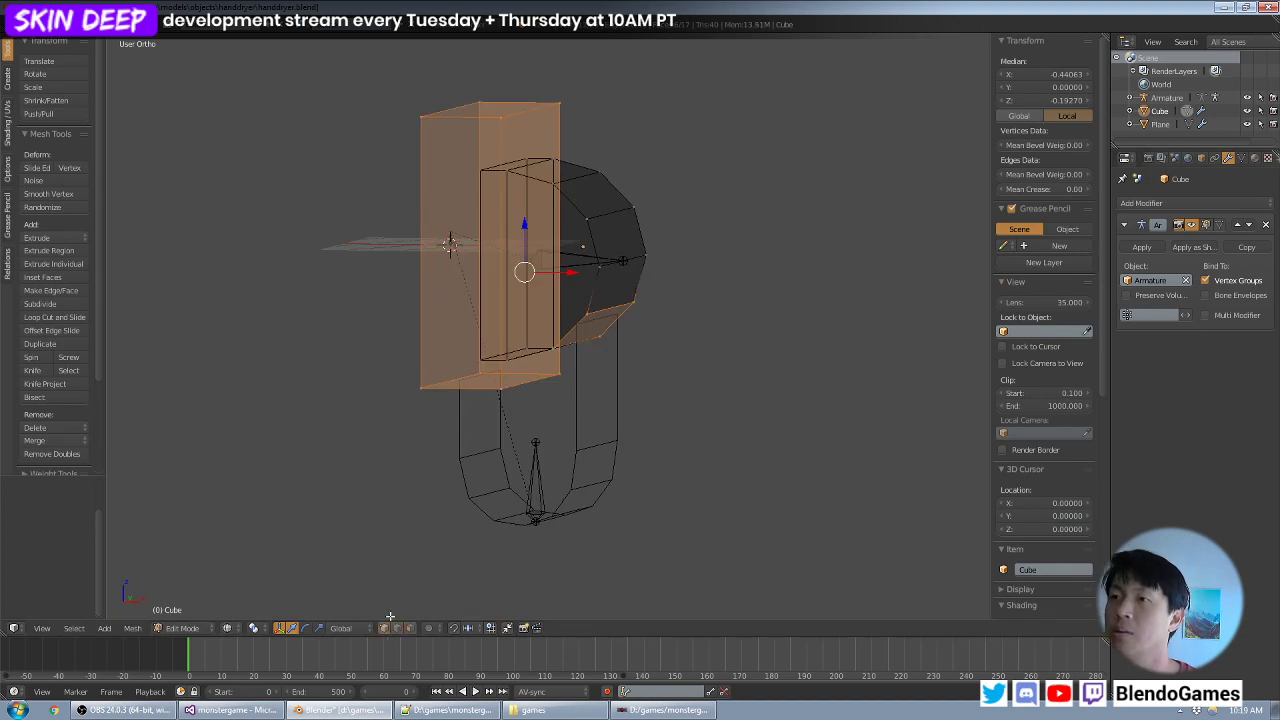
key("a")
right_click(421, 385)
key("ctrl+l")
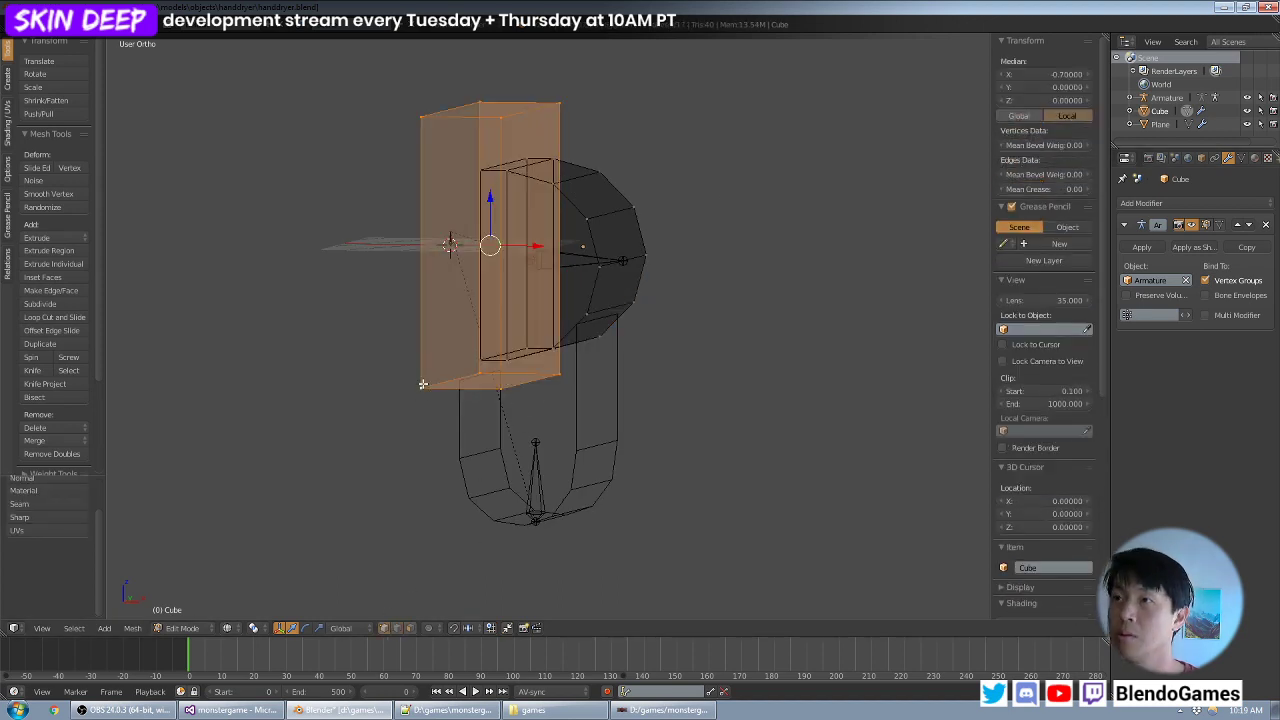
left_click(1241, 158)
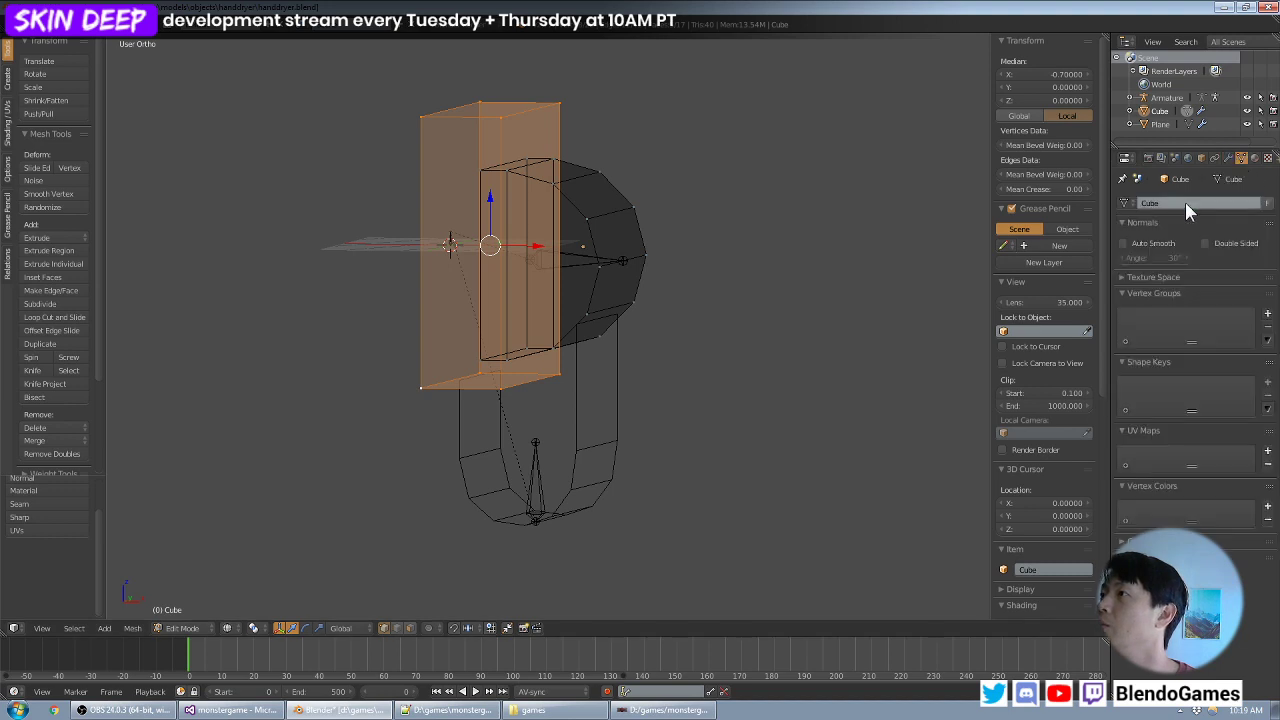
left_click(1267, 313)
double_click(1145, 318)
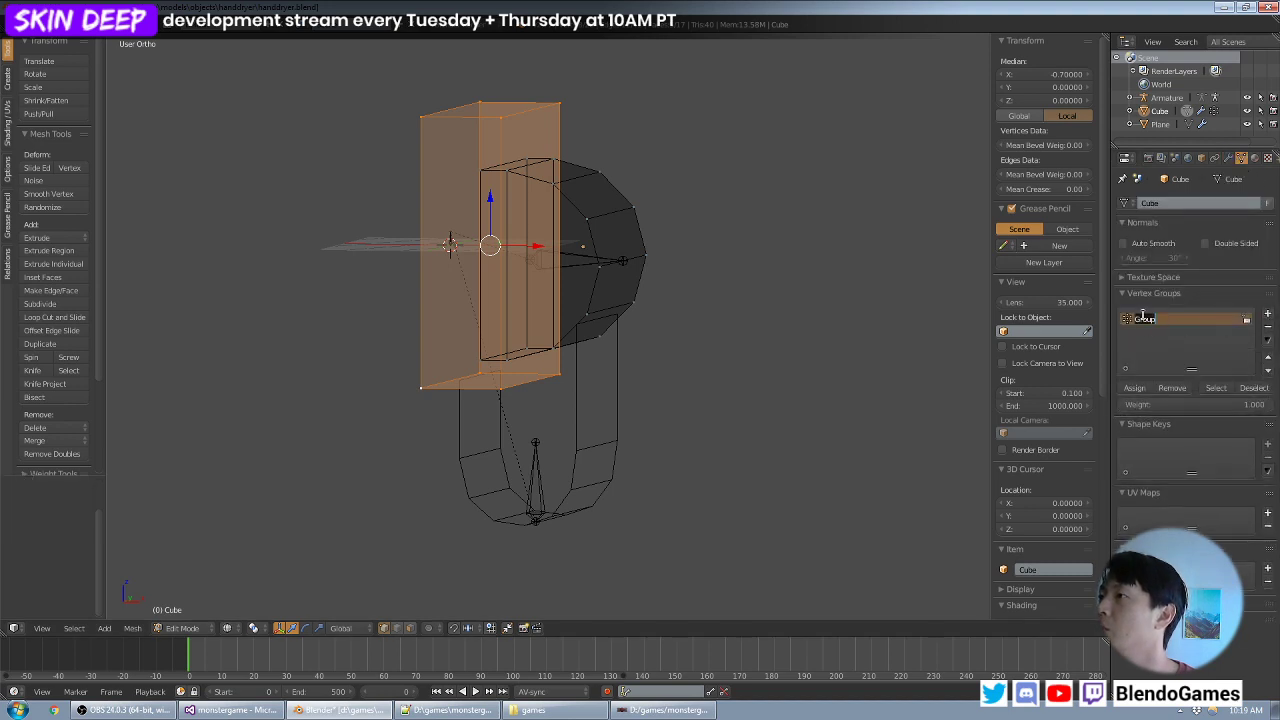
type("origin")
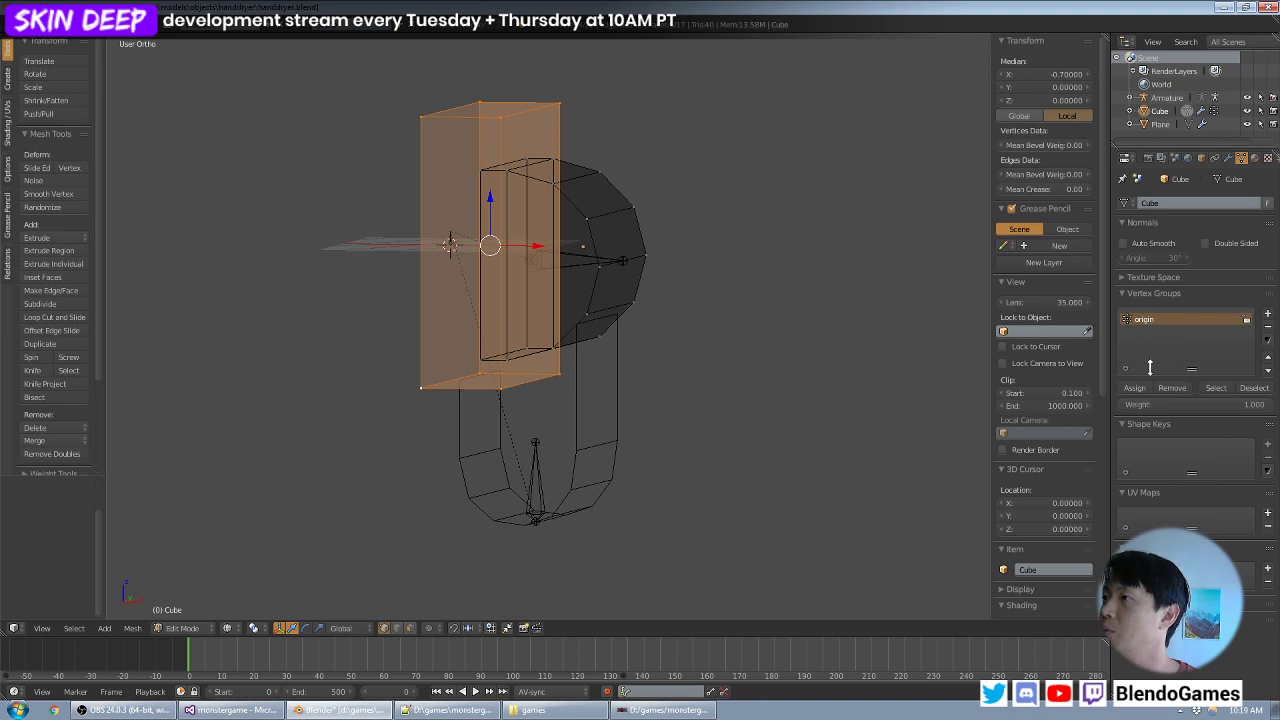
left_click(1136, 387)
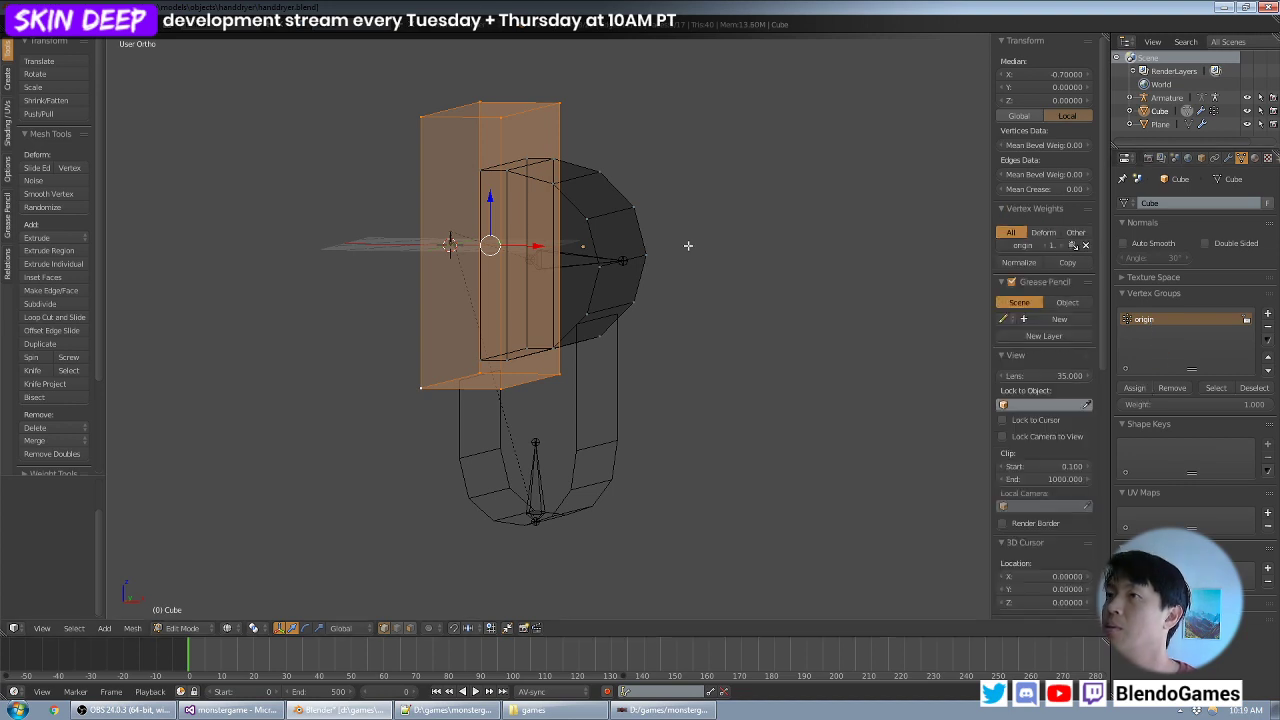
- Select the rounded housing's linked vertices and add a second vertex group named chamber
right_click(587, 220)
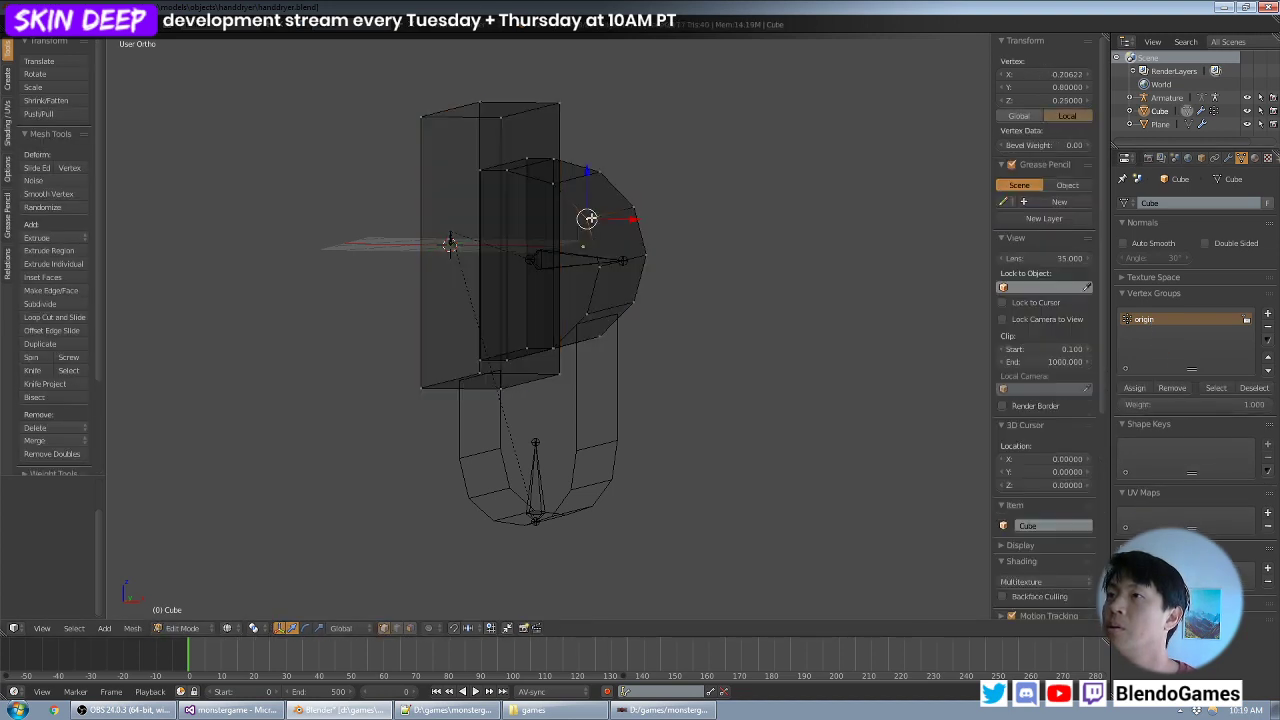
key("ctrl+l")
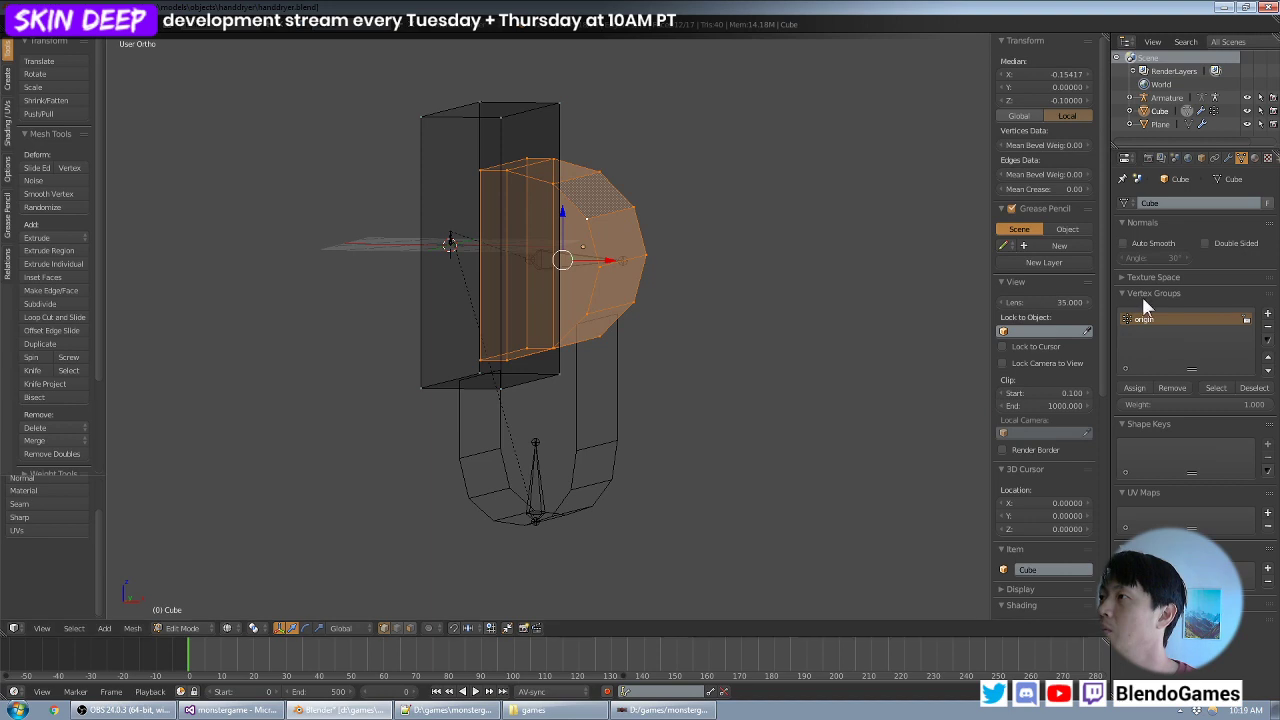
left_click(1268, 316)
double_click(1143, 332)
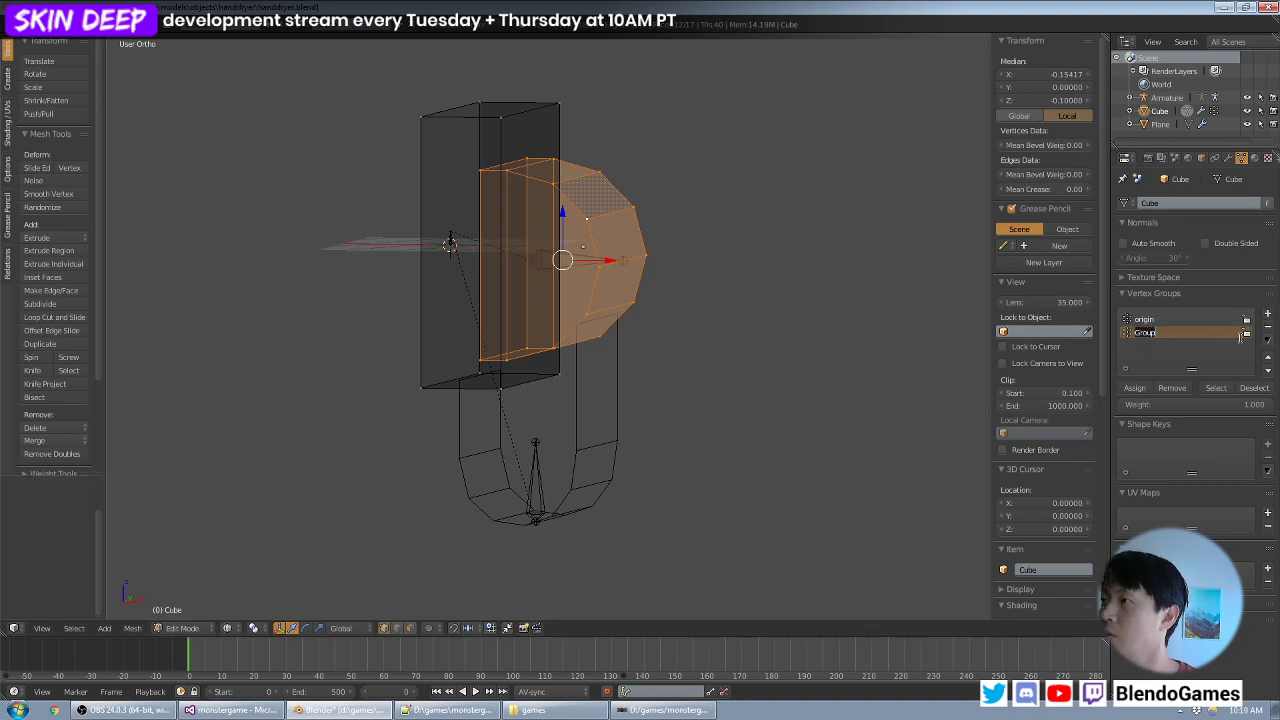
type("chamber")
key("Return")
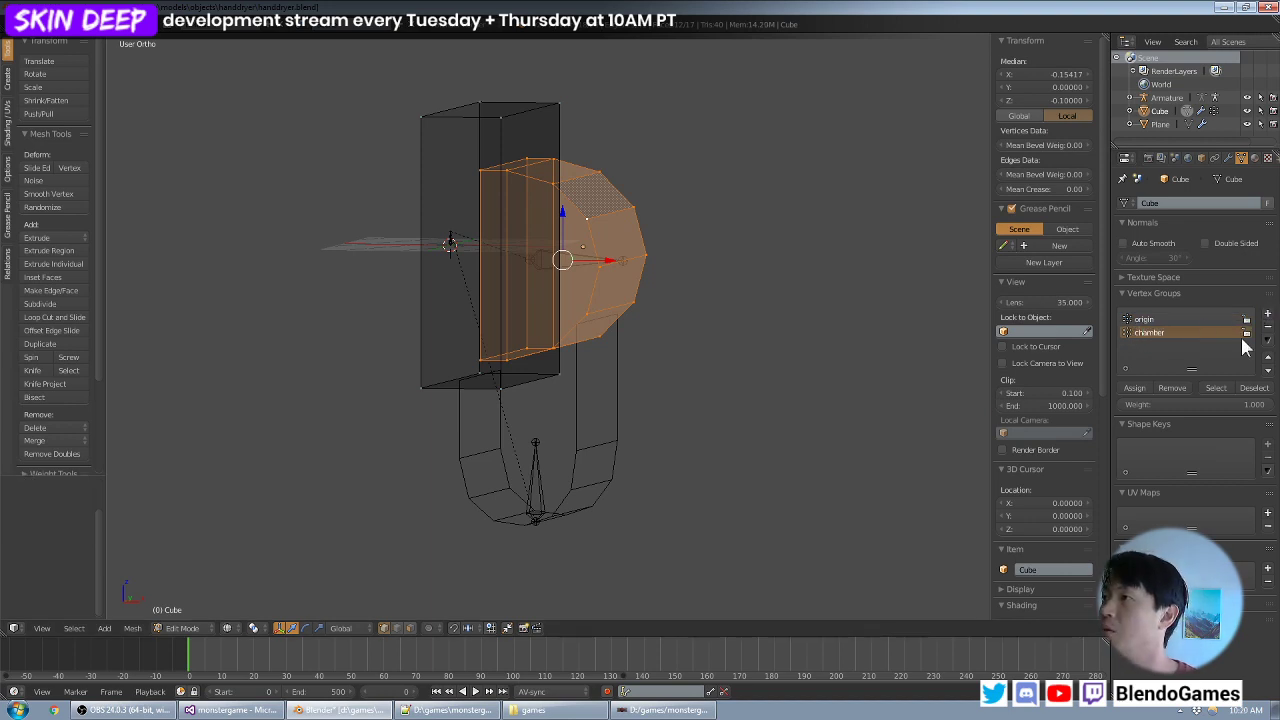
- Check the name of the horizontal bone inside the housing in Pose Mode, then return to Object Mode
key("Tab")
right_click(557, 264)
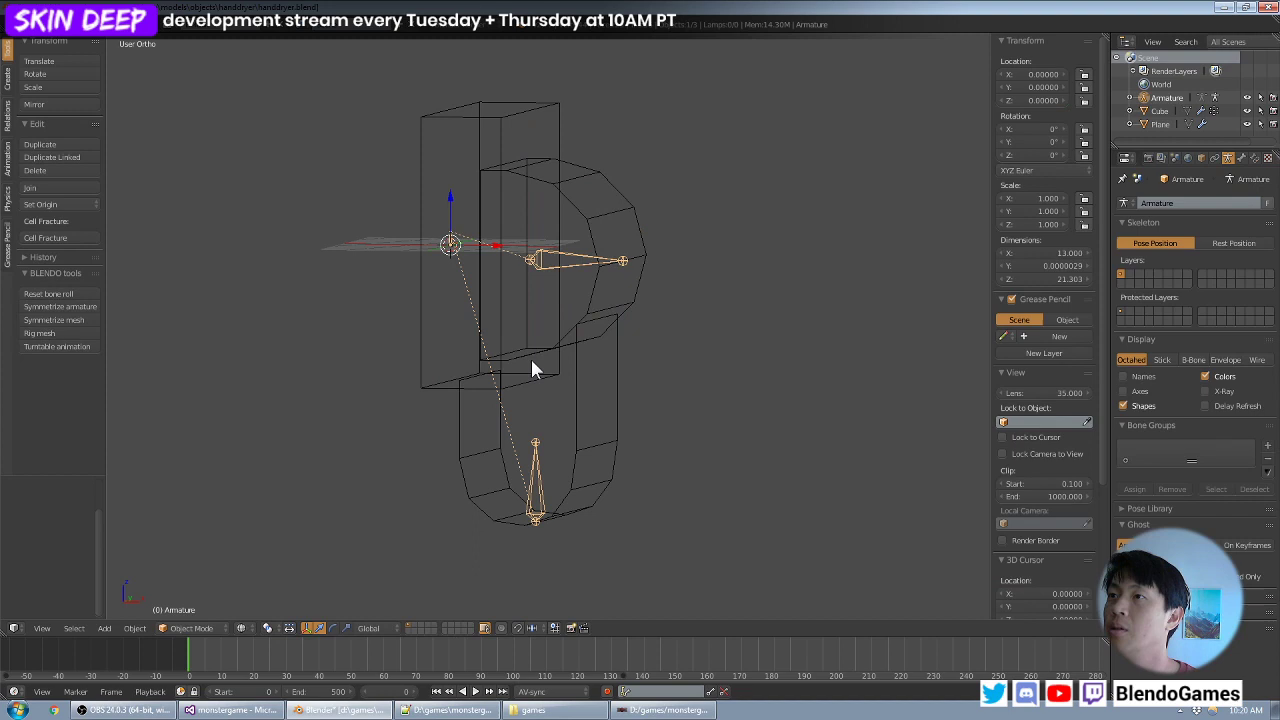
left_click(241, 628)
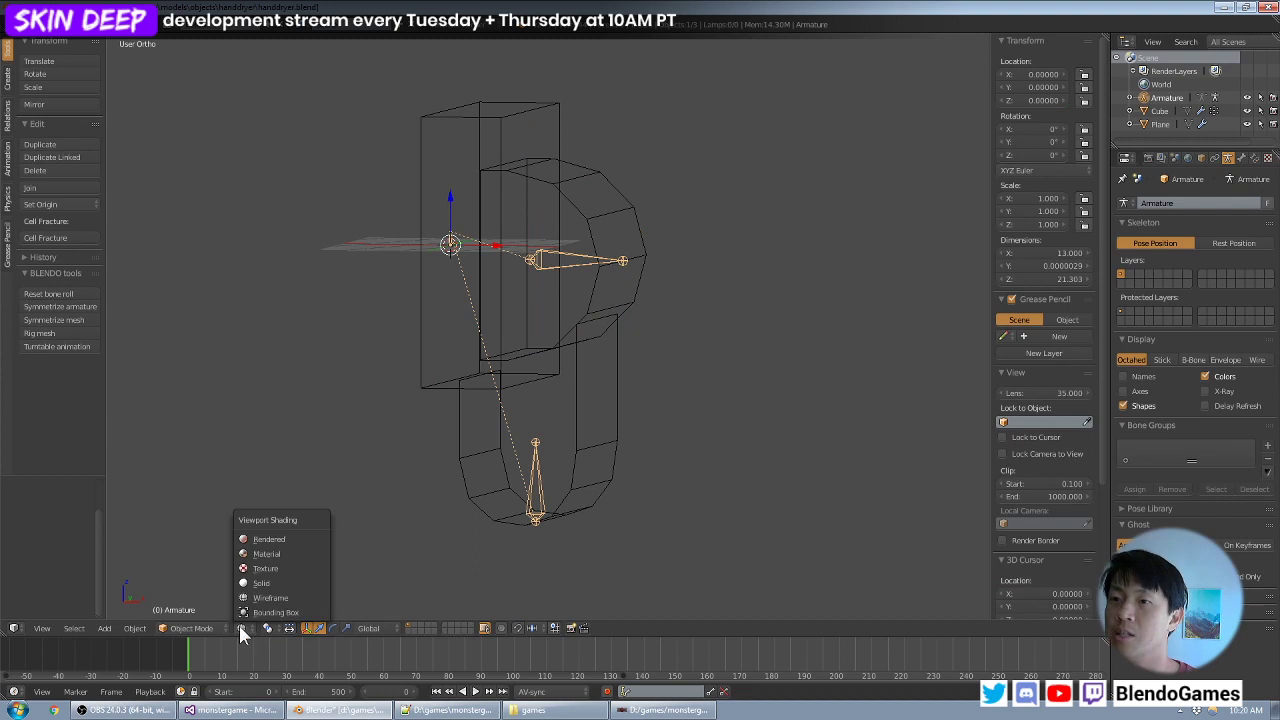
left_click(187, 628)
left_click(200, 583)
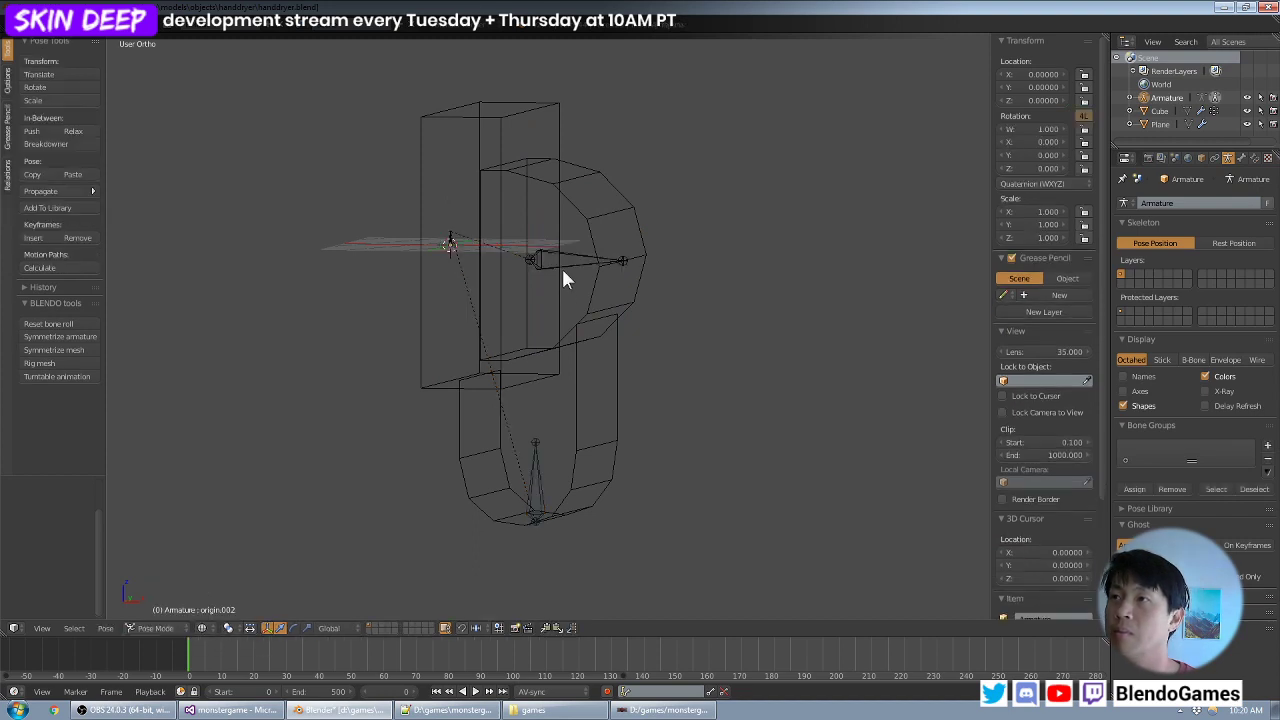
right_click(587, 262)
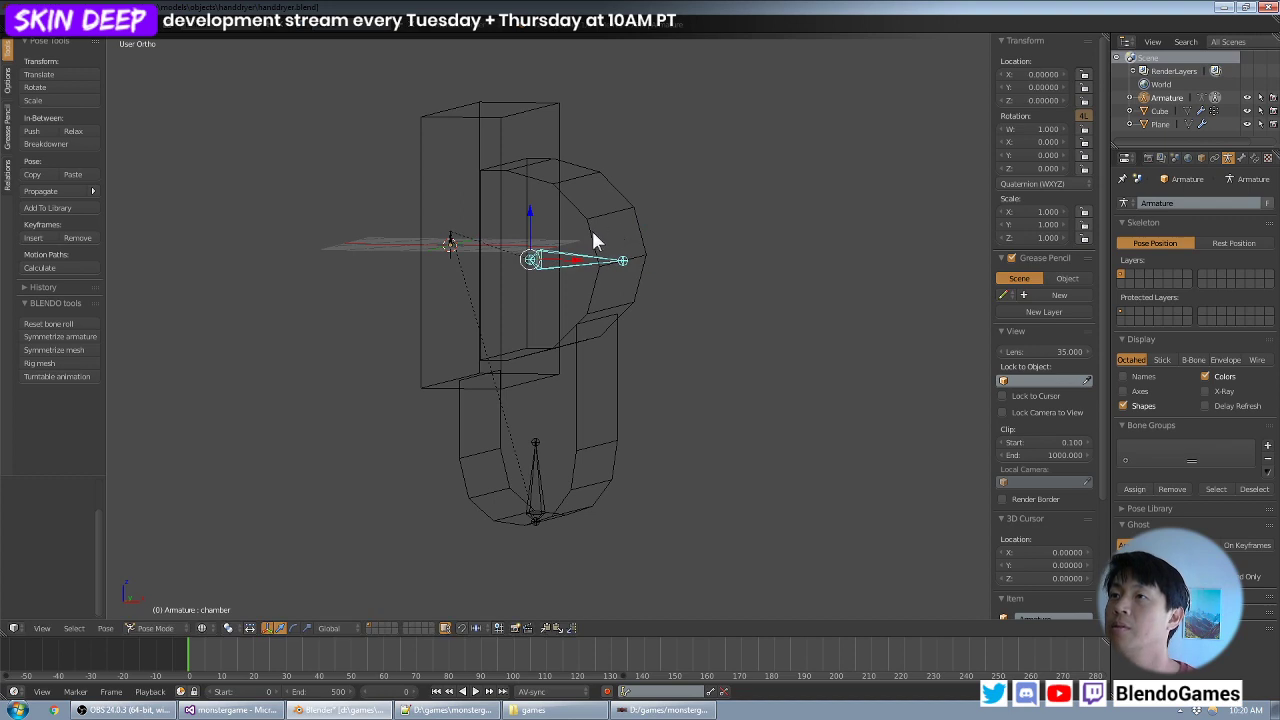
left_click(1242, 159)
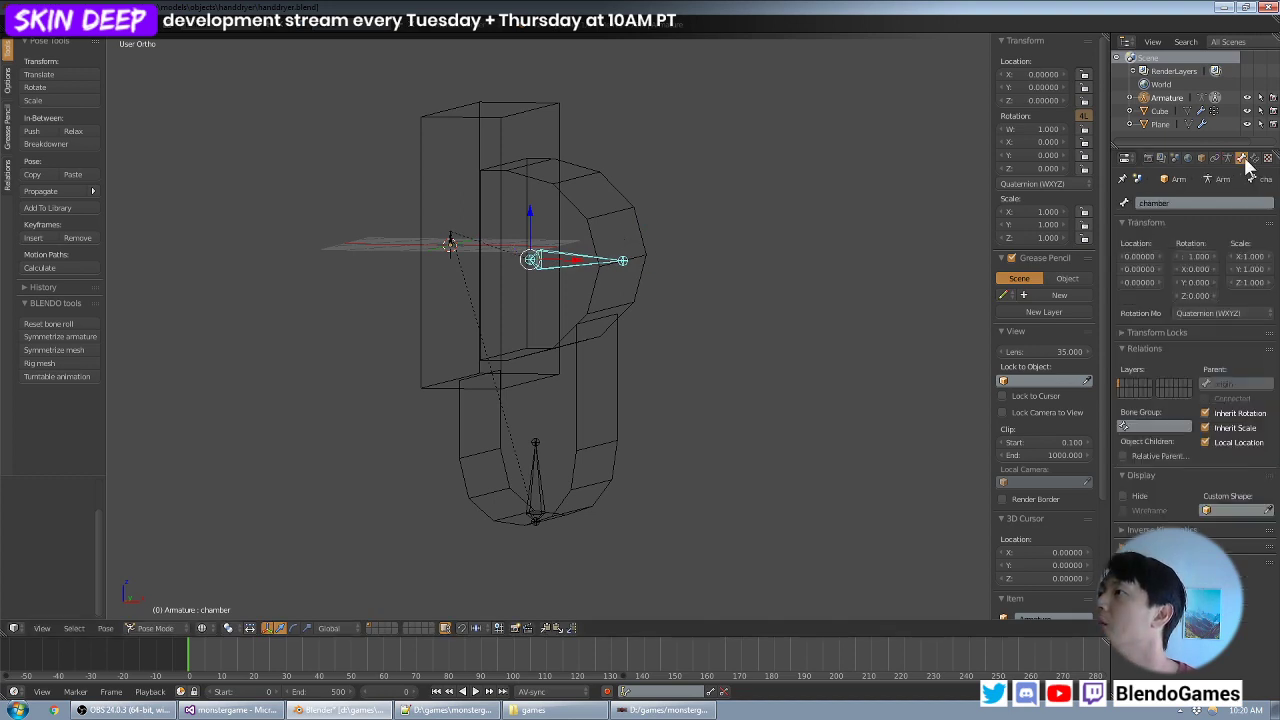
left_click(1229, 160)
key("ctrl+Tab")
- Reselect the rounded housing's linked vertices in the joined mesh and assign them to the chamber vertex group
right_click(621, 236)
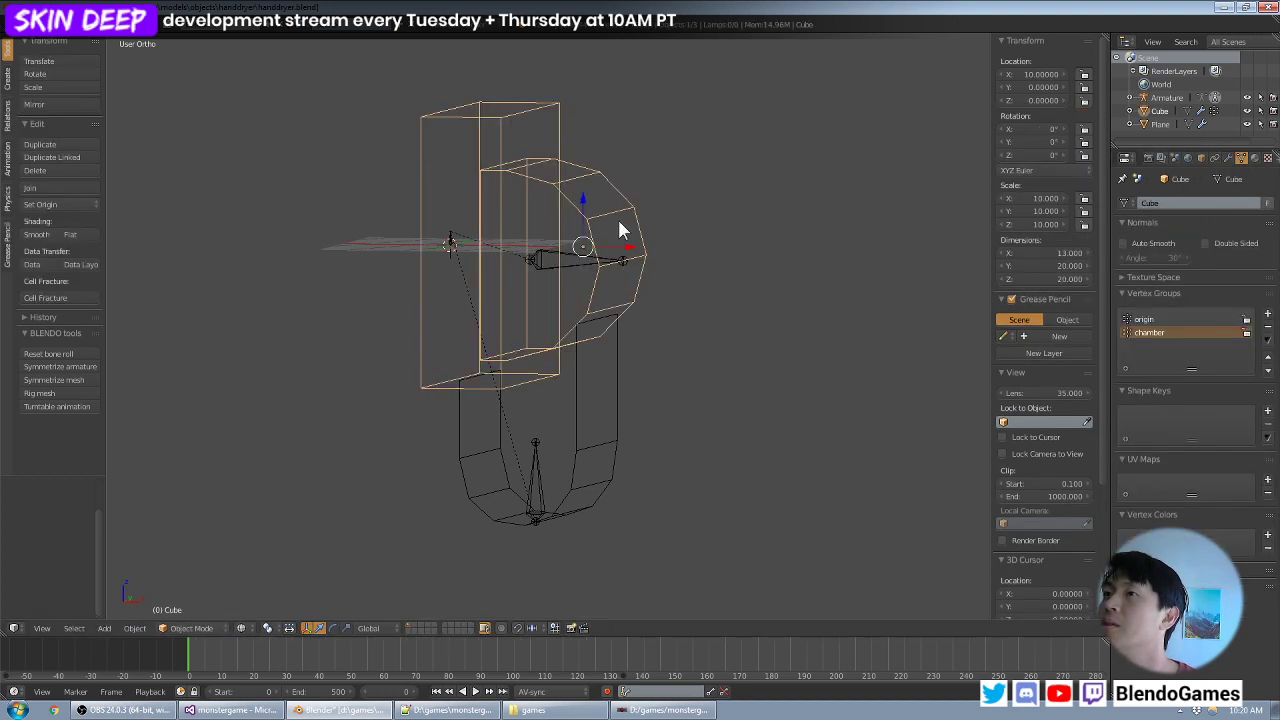
key("Tab")
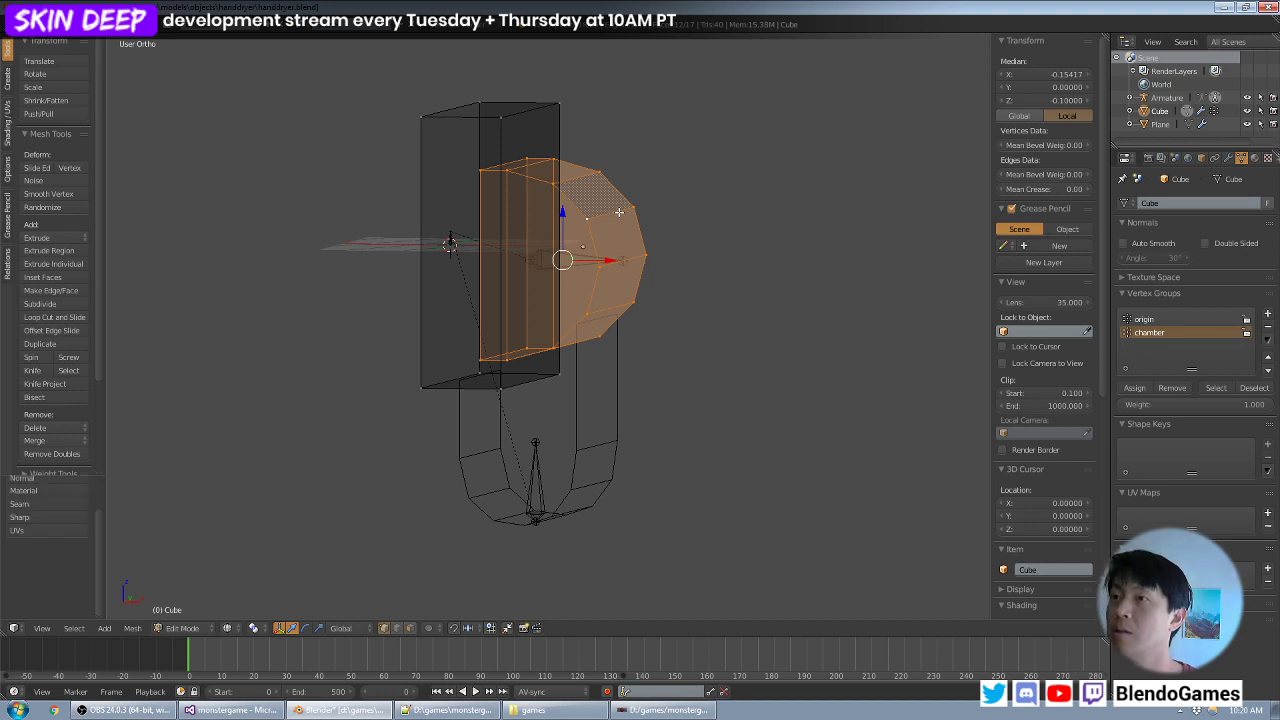
key("a")
key("a")
right_click(619, 211)
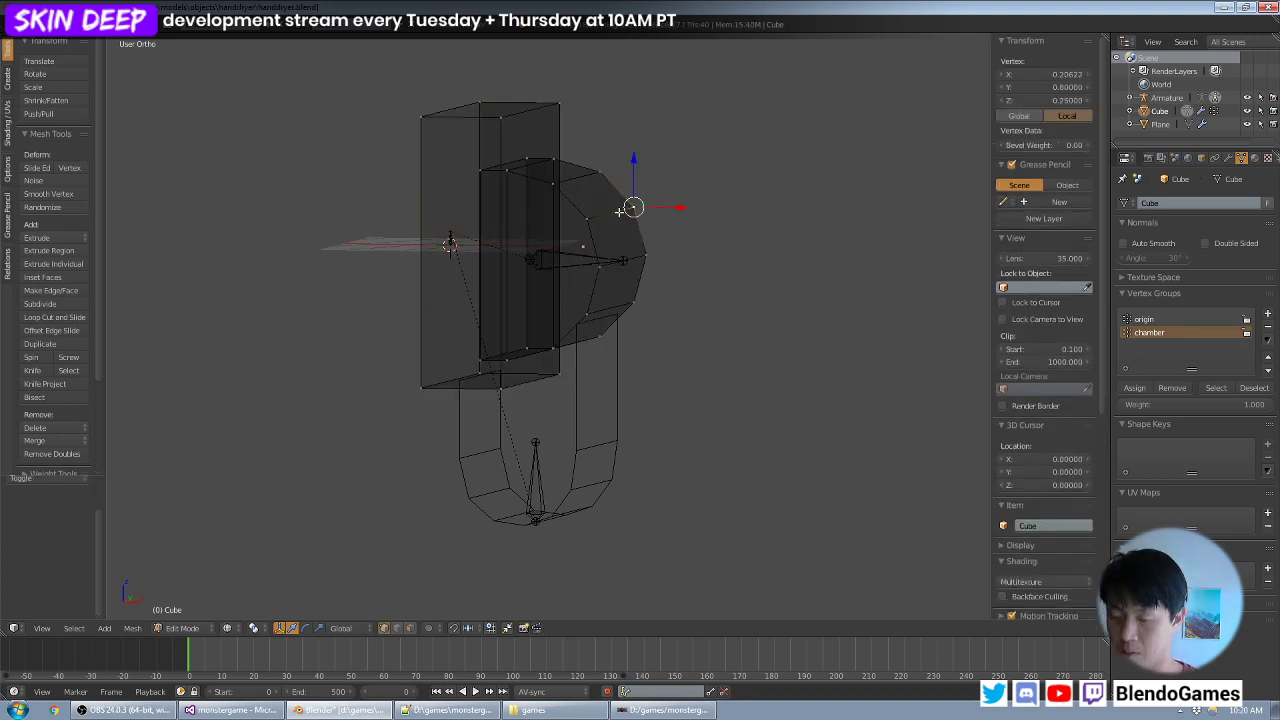
key("ctrl+l")
left_click(1139, 387)
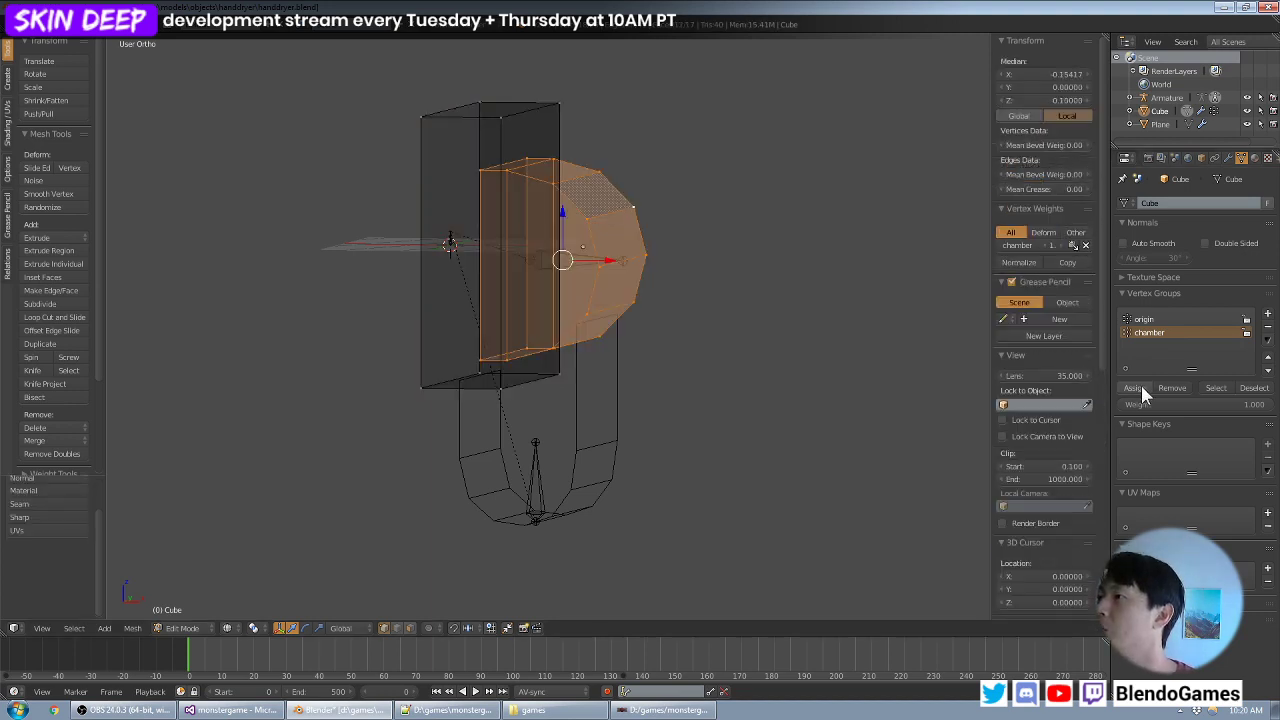
- Check the back box's linked vertices against the origin vertex group, then leave Edit Mode
key("Tab")
key("Tab")
right_click(557, 104)
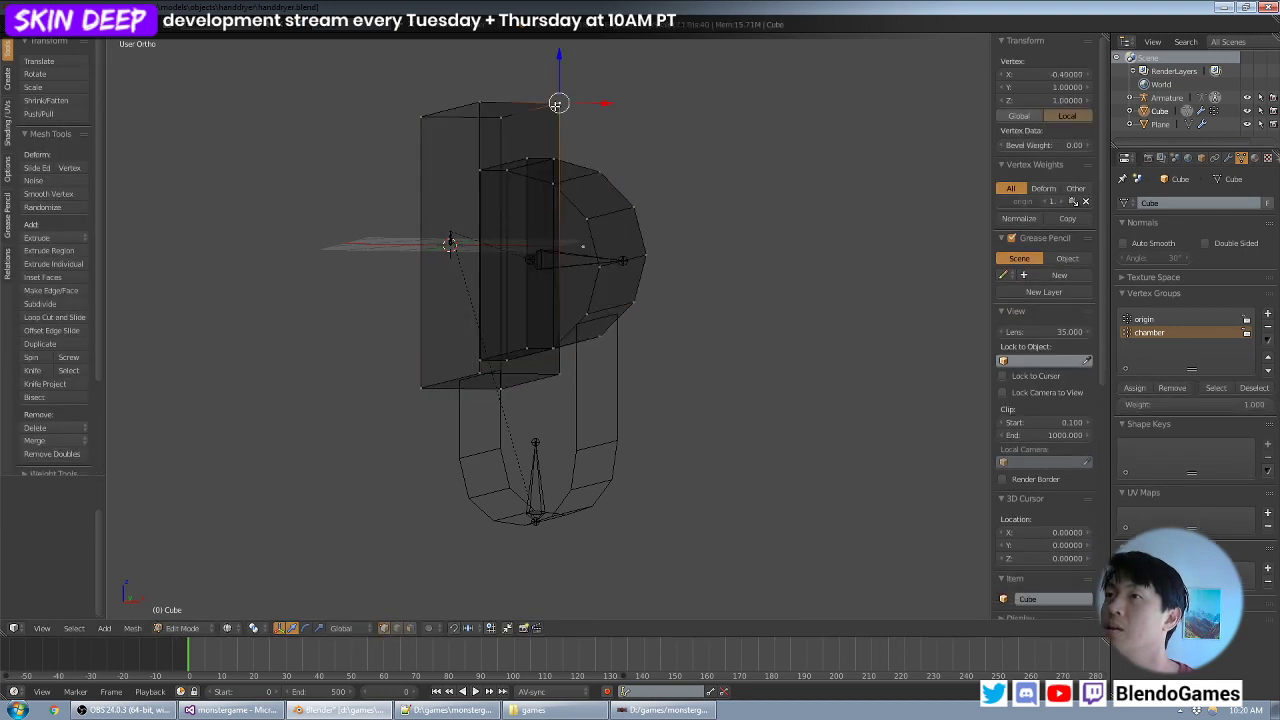
key("ctrl+l")
left_click(1170, 319)
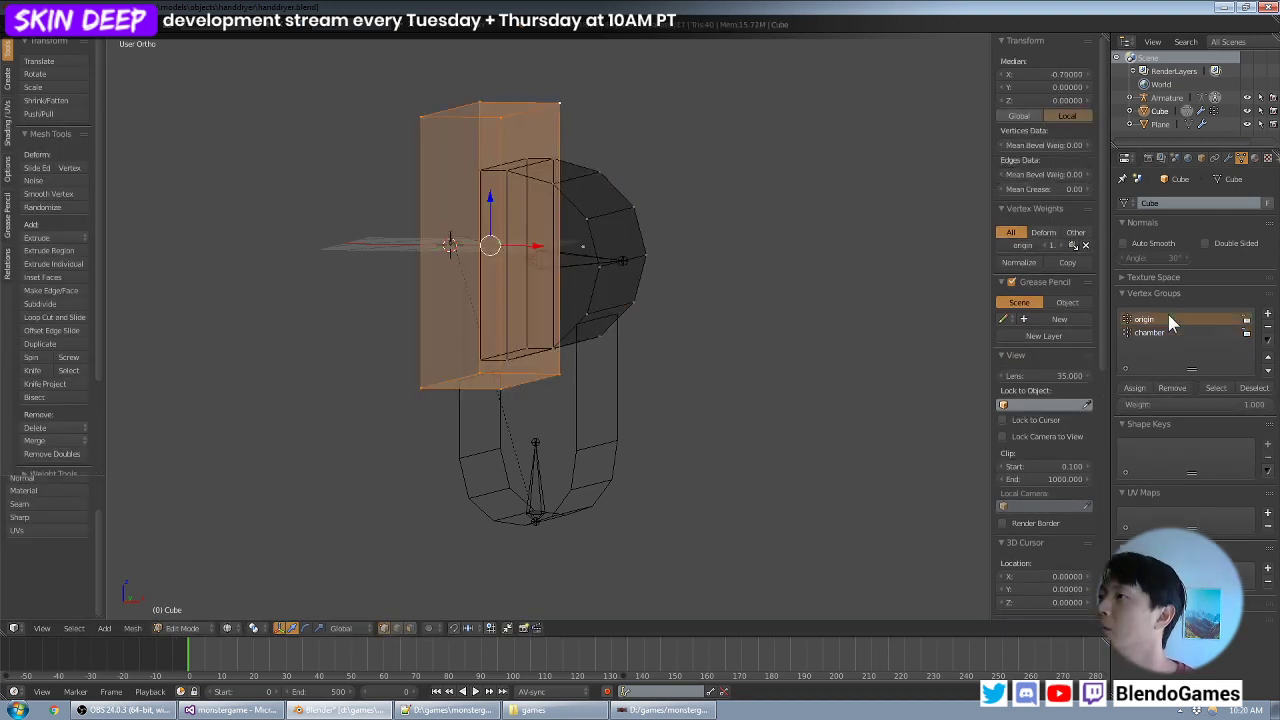
key("Tab")
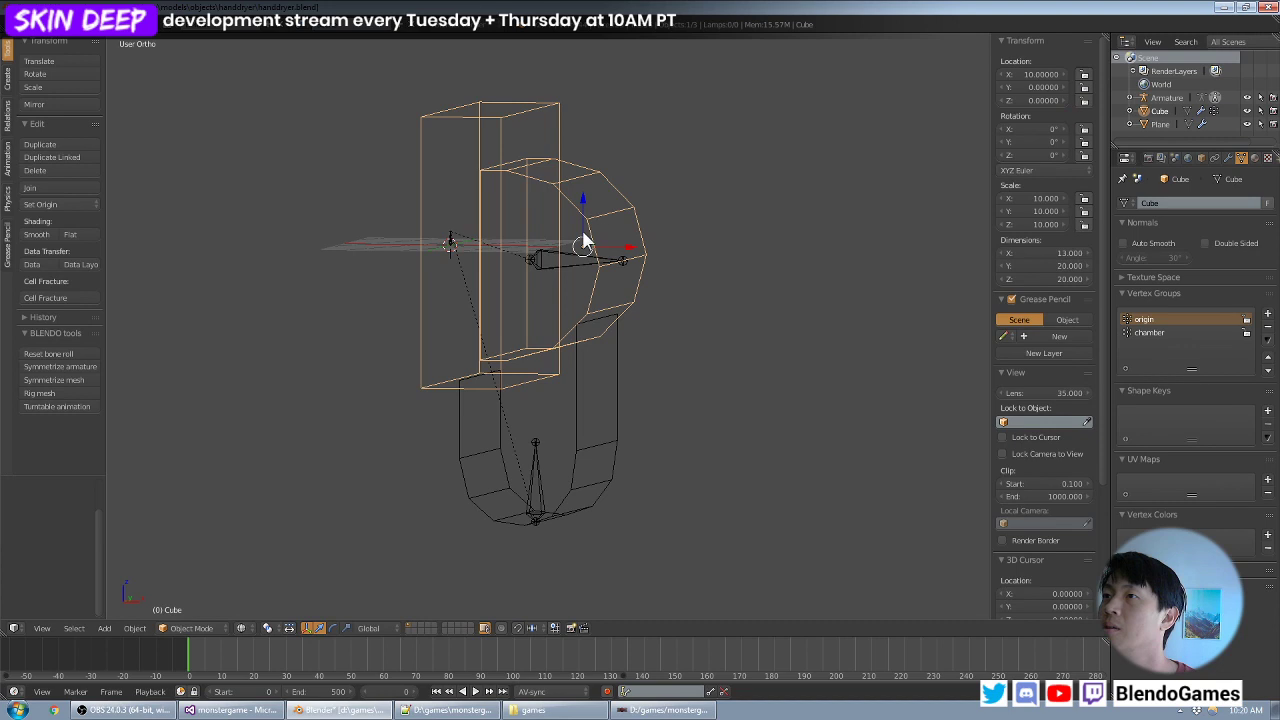
- Test the mesh deformation by moving the chamber and origin bones, cancelling each move
right_click(571, 263)
key("g")
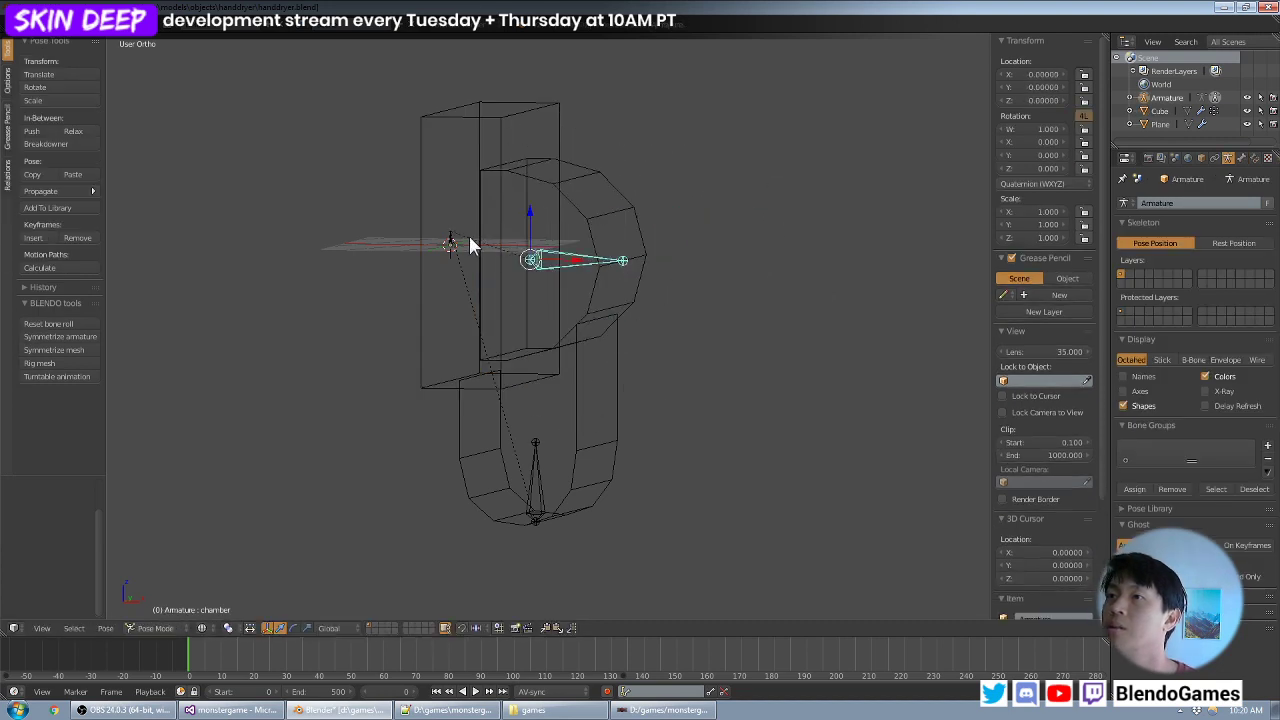
right_click(455, 244)
key("g")
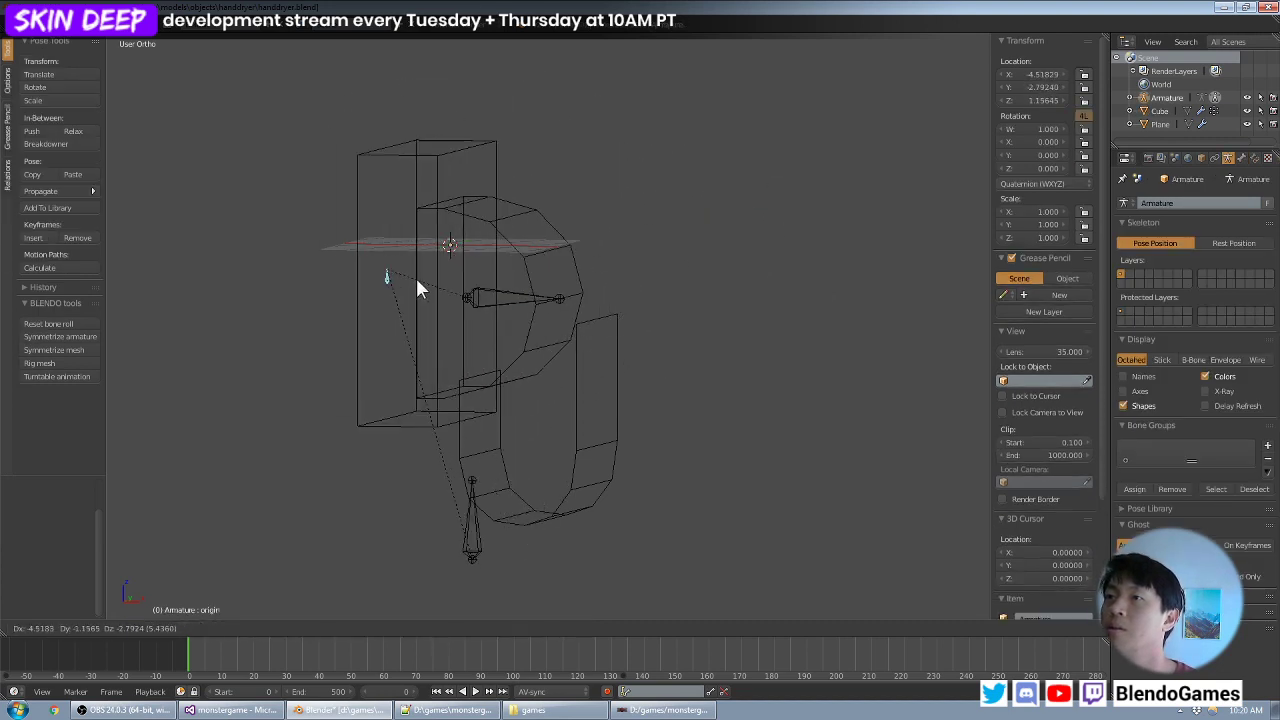
right_click(454, 234)
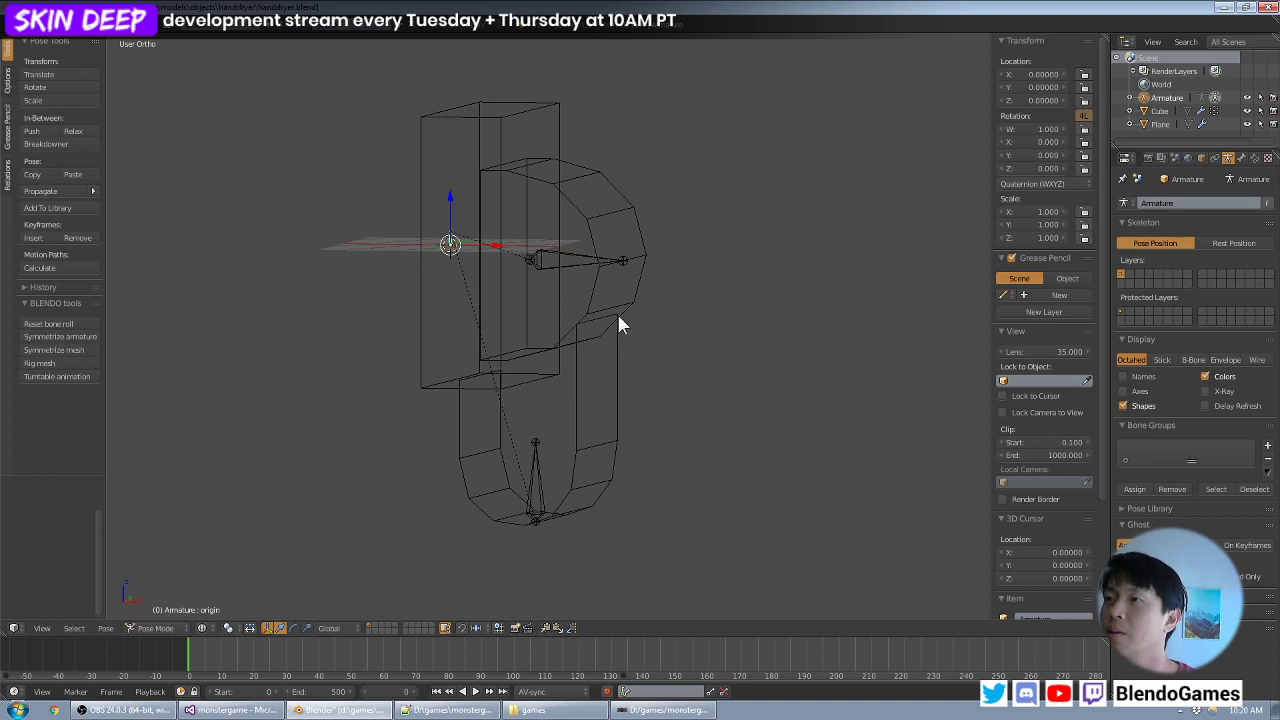
- Create an origin vertex group on the U-shaped strip and assign the top edge of its shorter leg to it
key("ctrl+Tab")
right_click(607, 387)
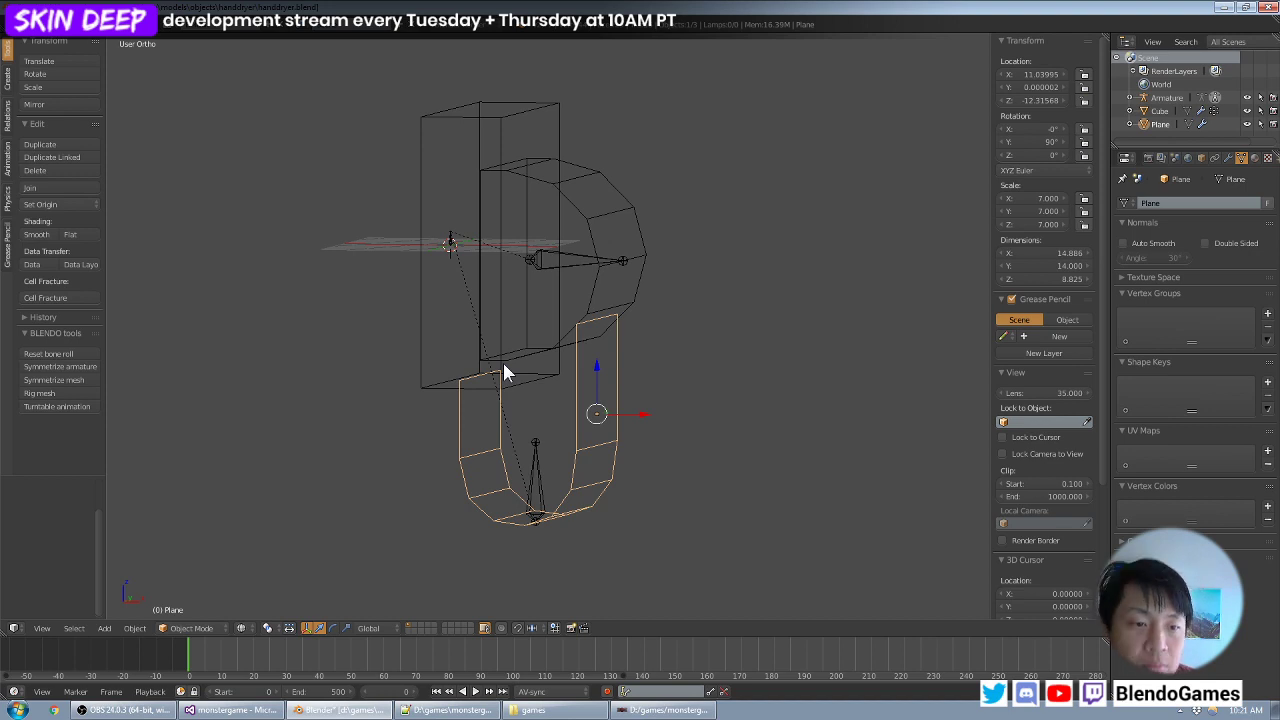
scroll(691, 289, "up", 3)
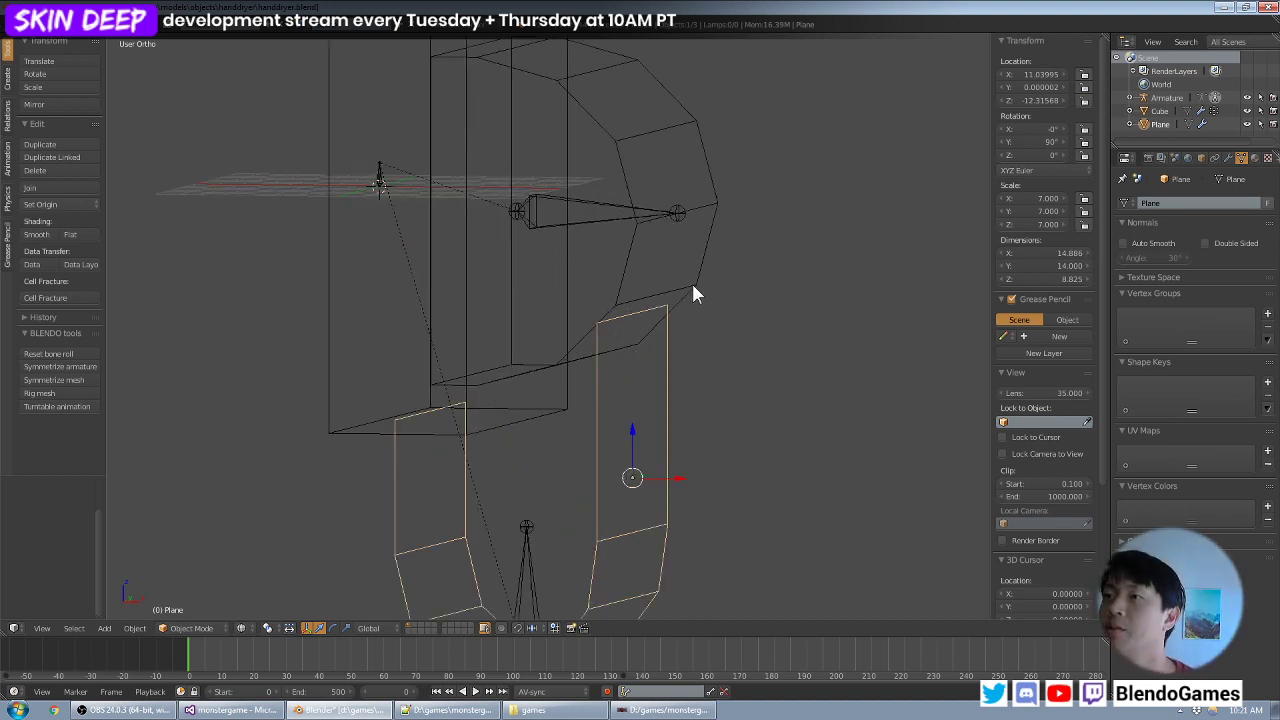
key("Tab")
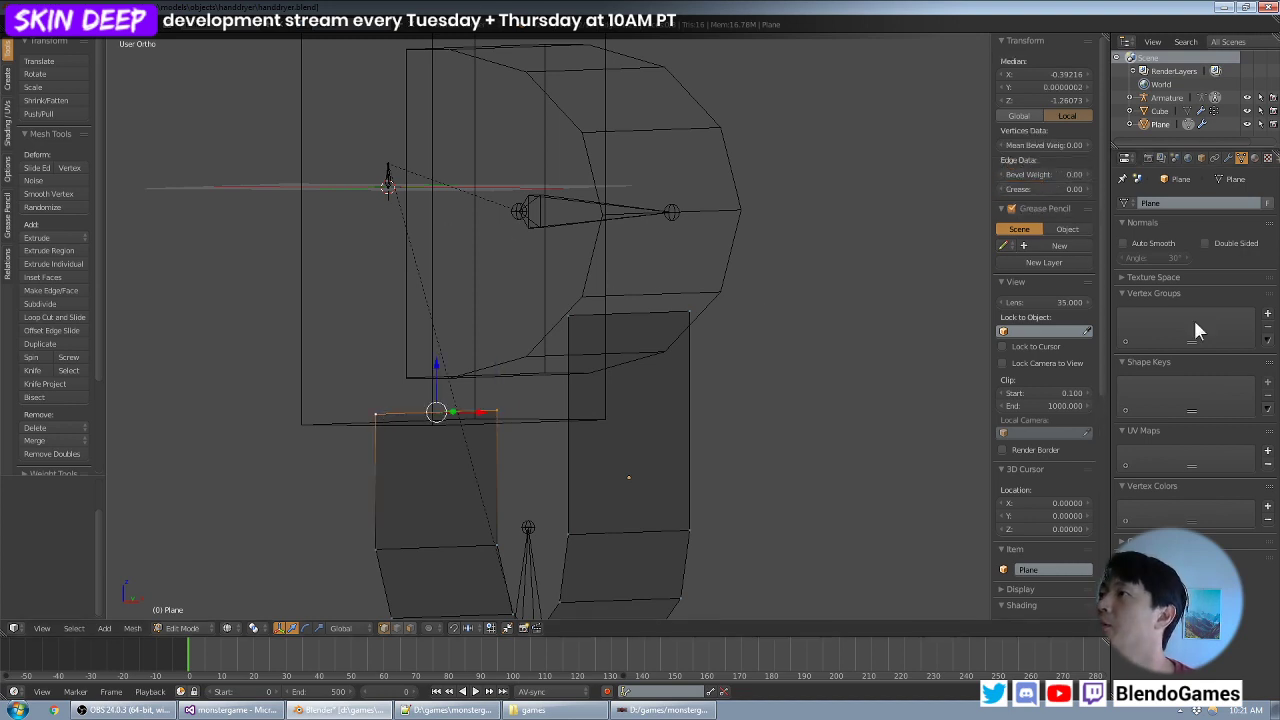
left_click(1267, 313)
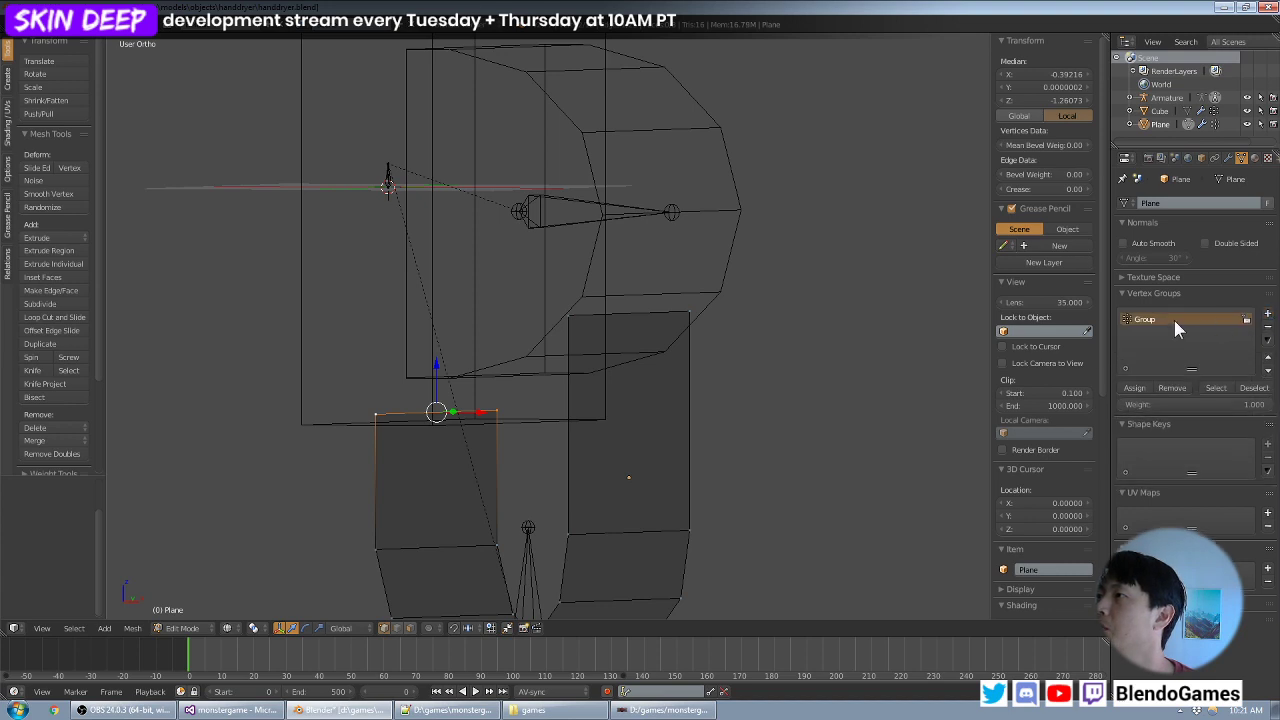
type("origin")
key("Return")
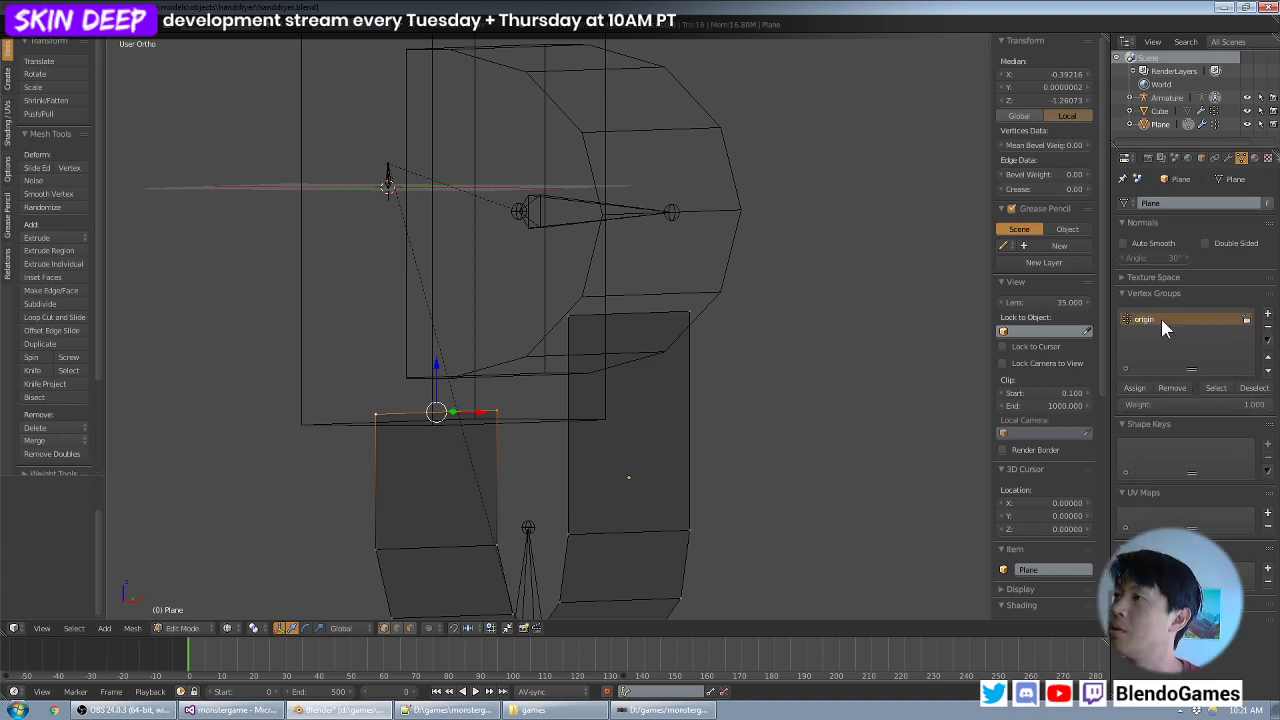
left_click(1137, 385)
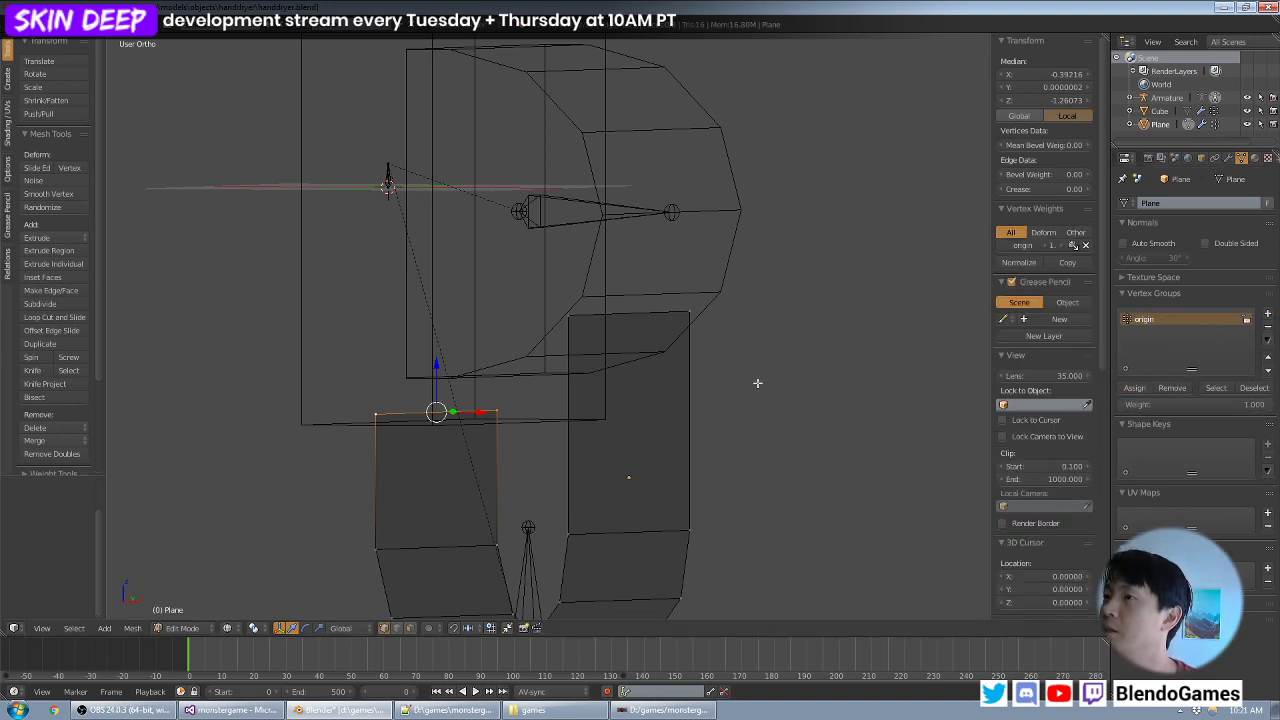
- Assign the top edge of the strip's taller leg to a new chamber vertex group, then leave Edit Mode
right_click(682, 312)
right_click(570, 316, "shift")
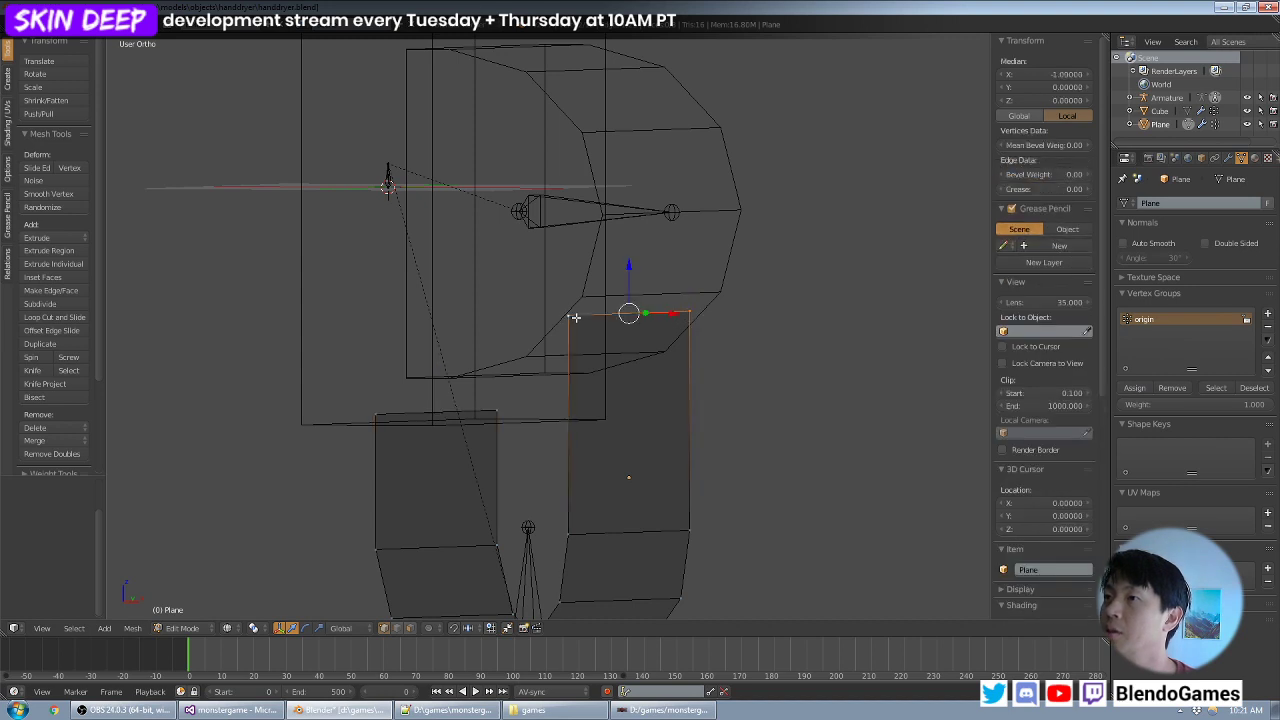
left_click(1267, 313)
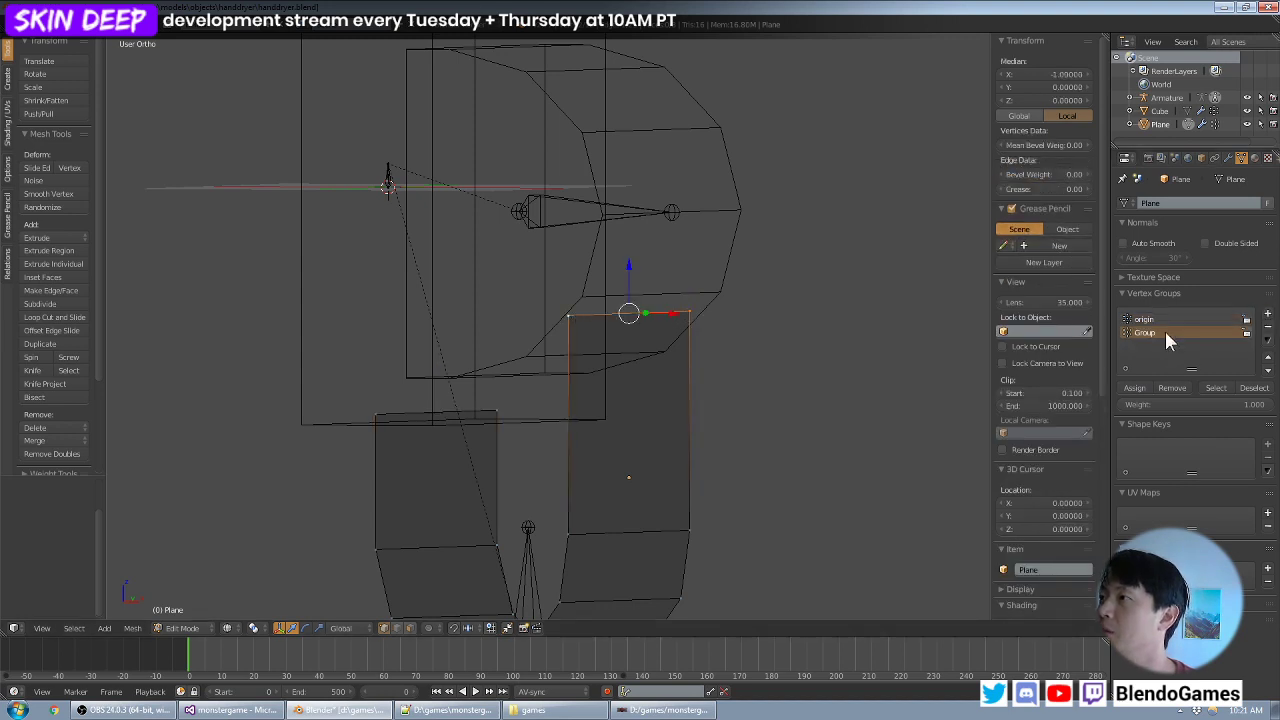
double_click(1148, 332)
type("chamber")
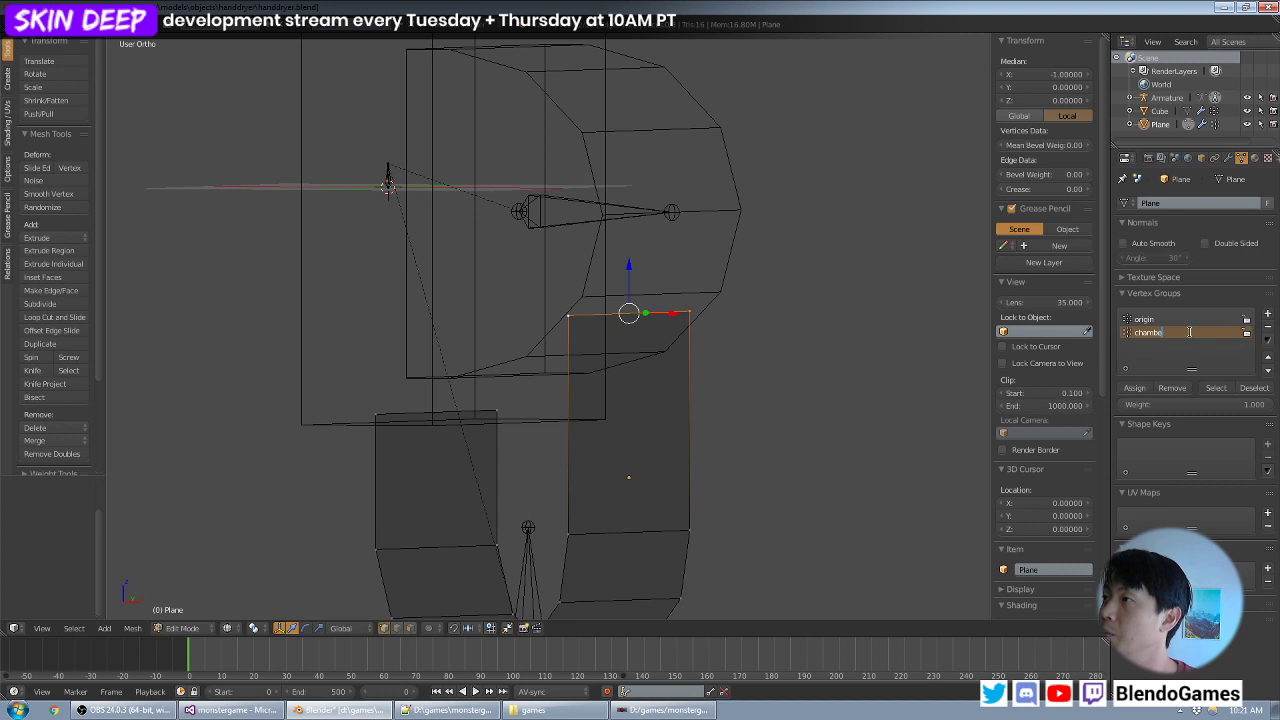
key("Return")
left_click(1147, 382)
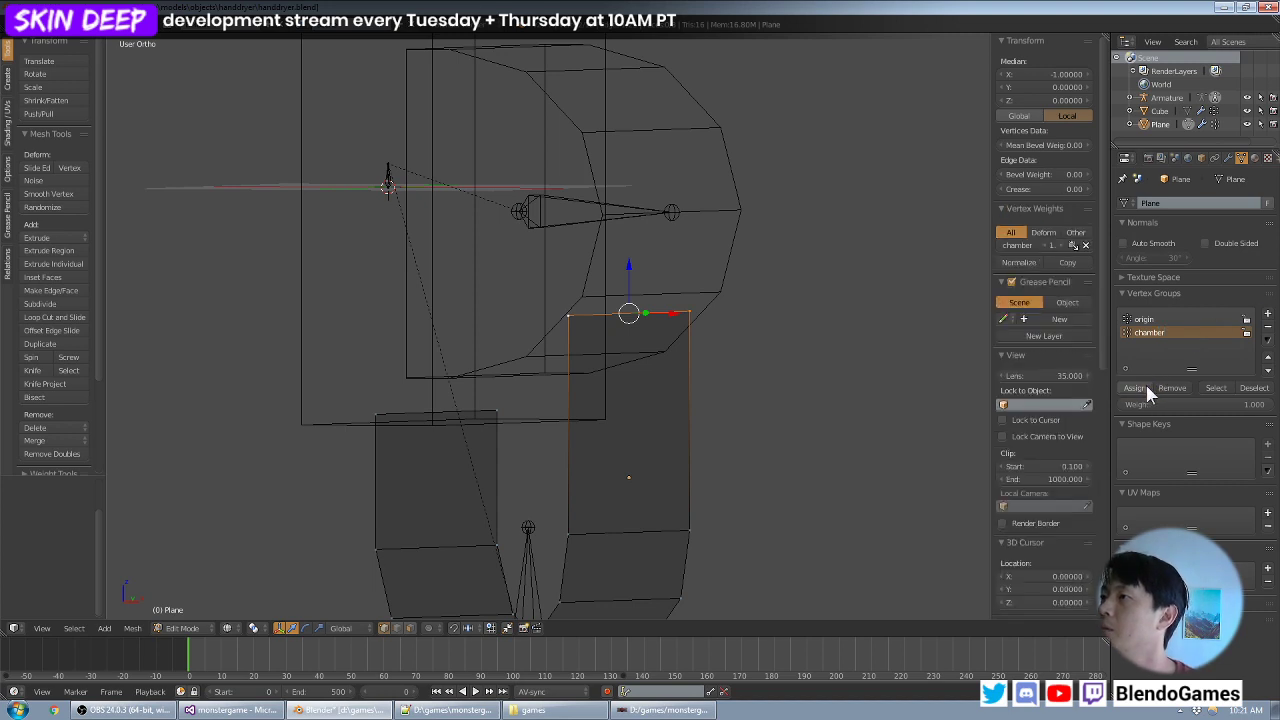
middle_click_drag(466, 314, 511, 296)
key("Tab")
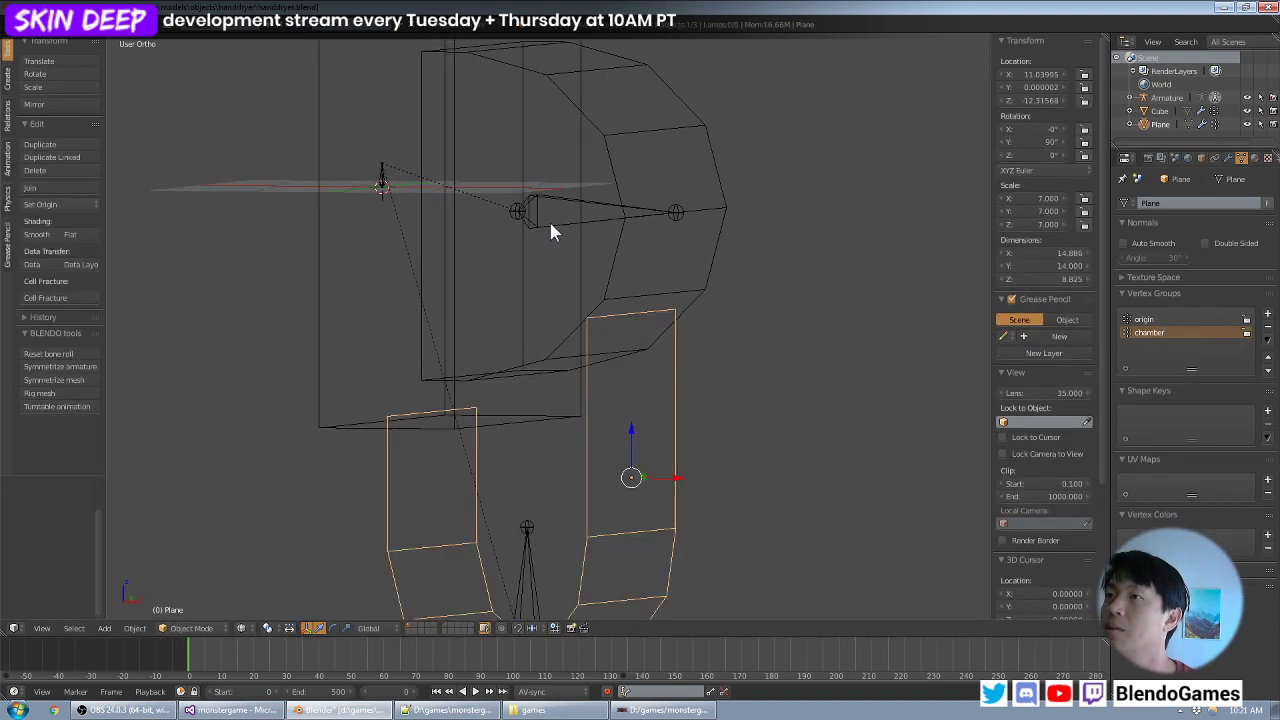
- Test how the U-shaped strip deforms by moving the chamber and origin bones, cancelling each move
right_click(549, 219)
scroll(610, 227, "down", 2)
key("g")
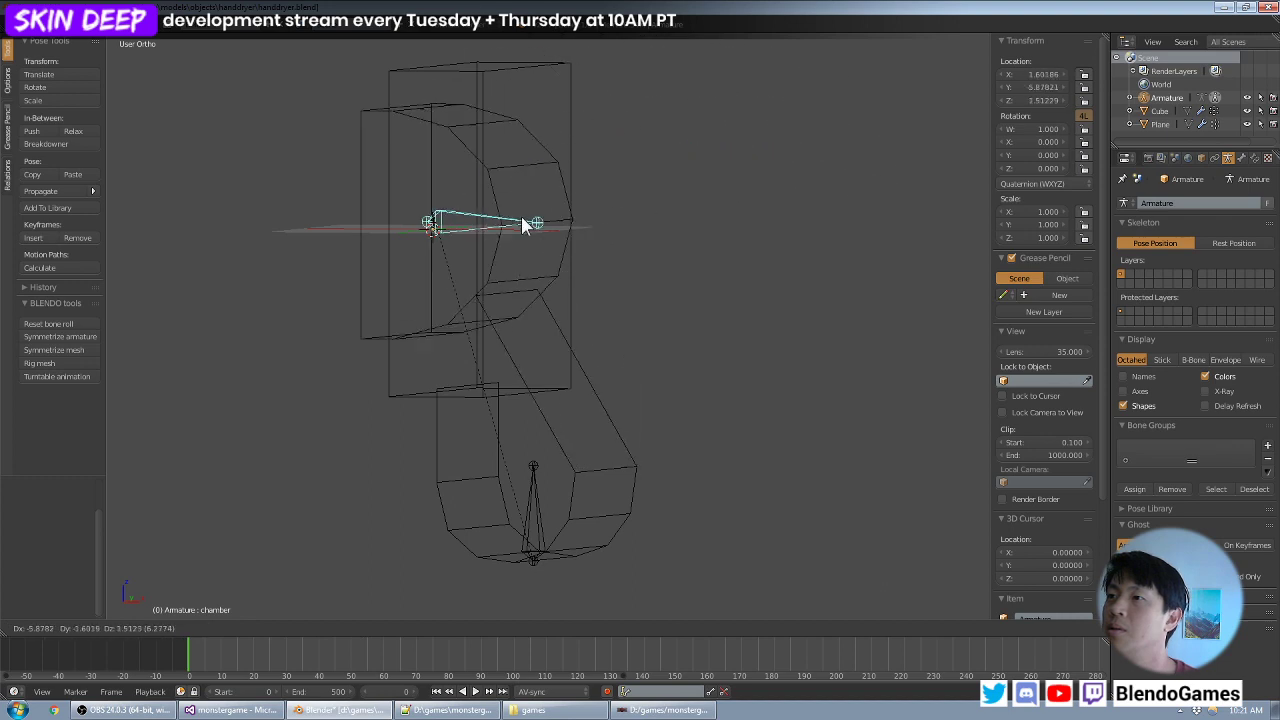
key("Escape")
right_click(433, 225)
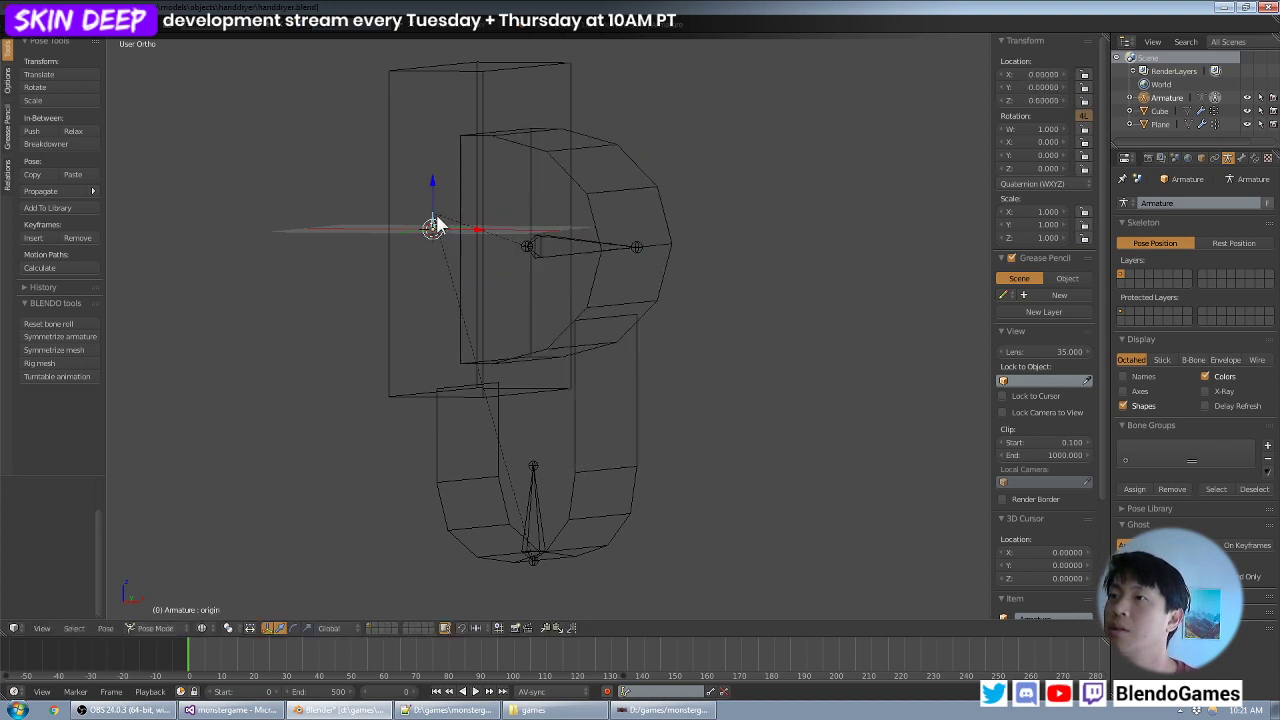
key("g")
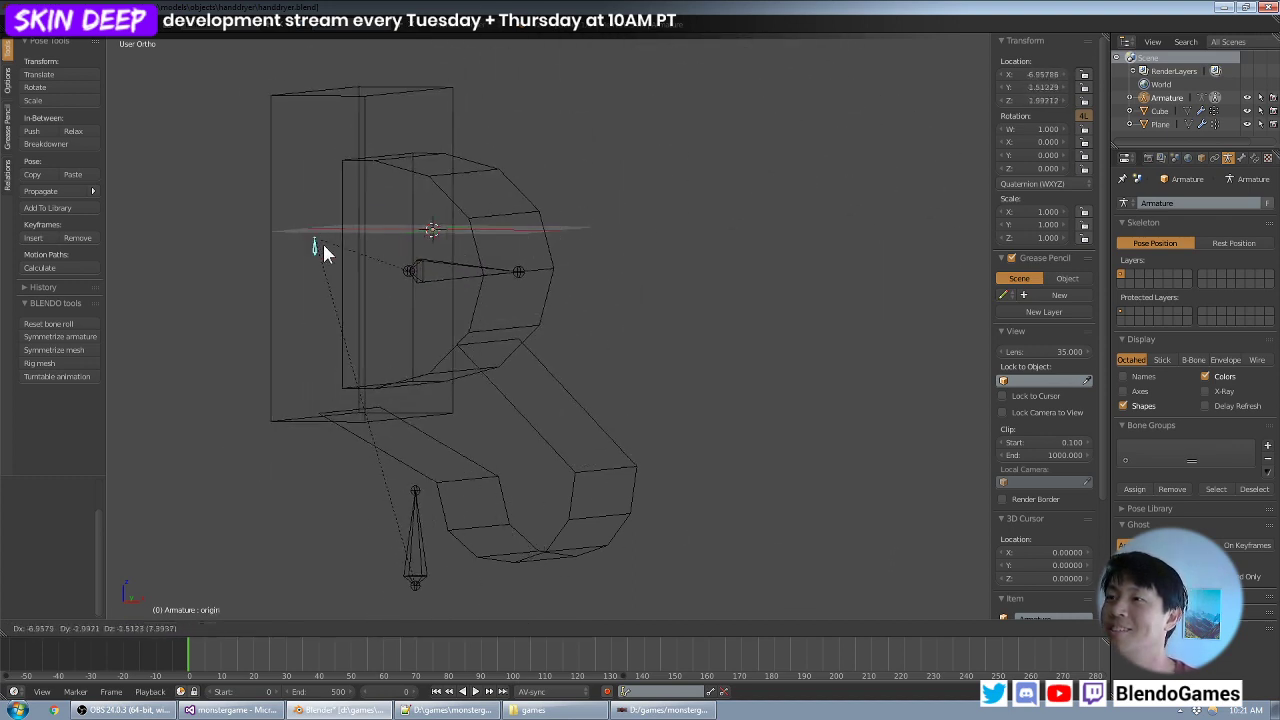
key("Escape")
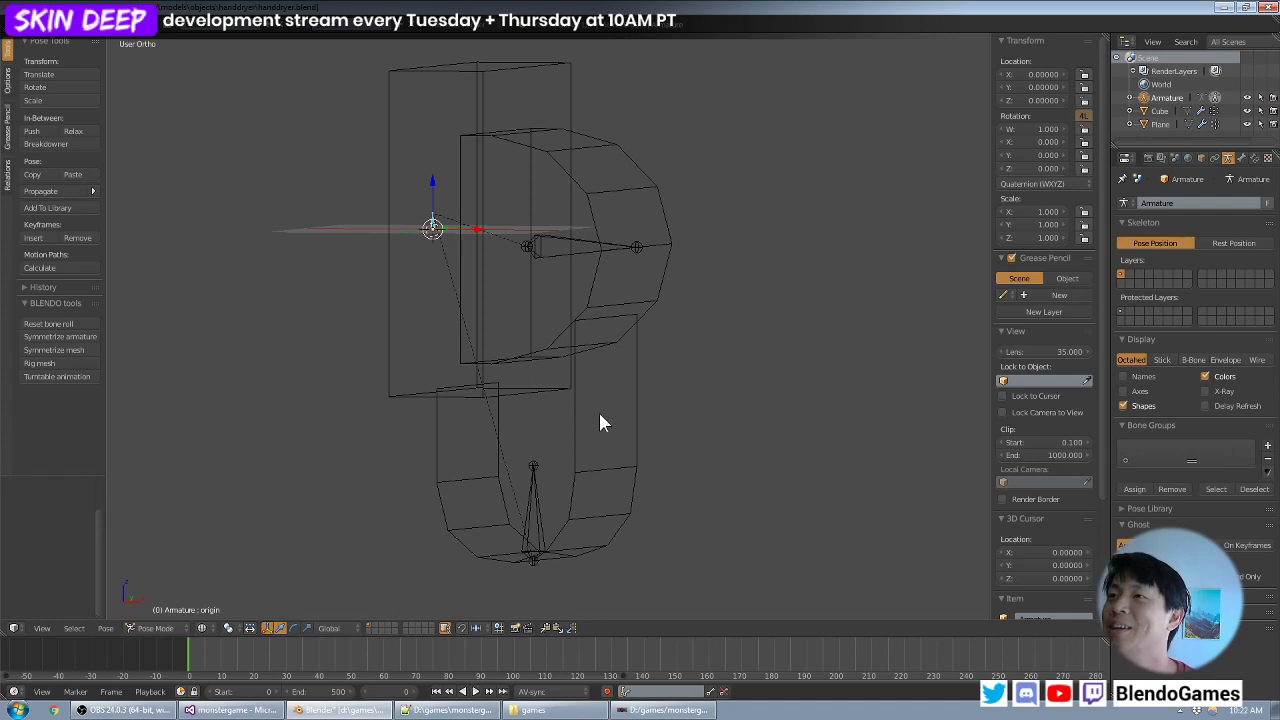
- Put the U-shaped strip into Weight Paint mode and inspect the chamber bone's weights on it
right_click(580, 485)
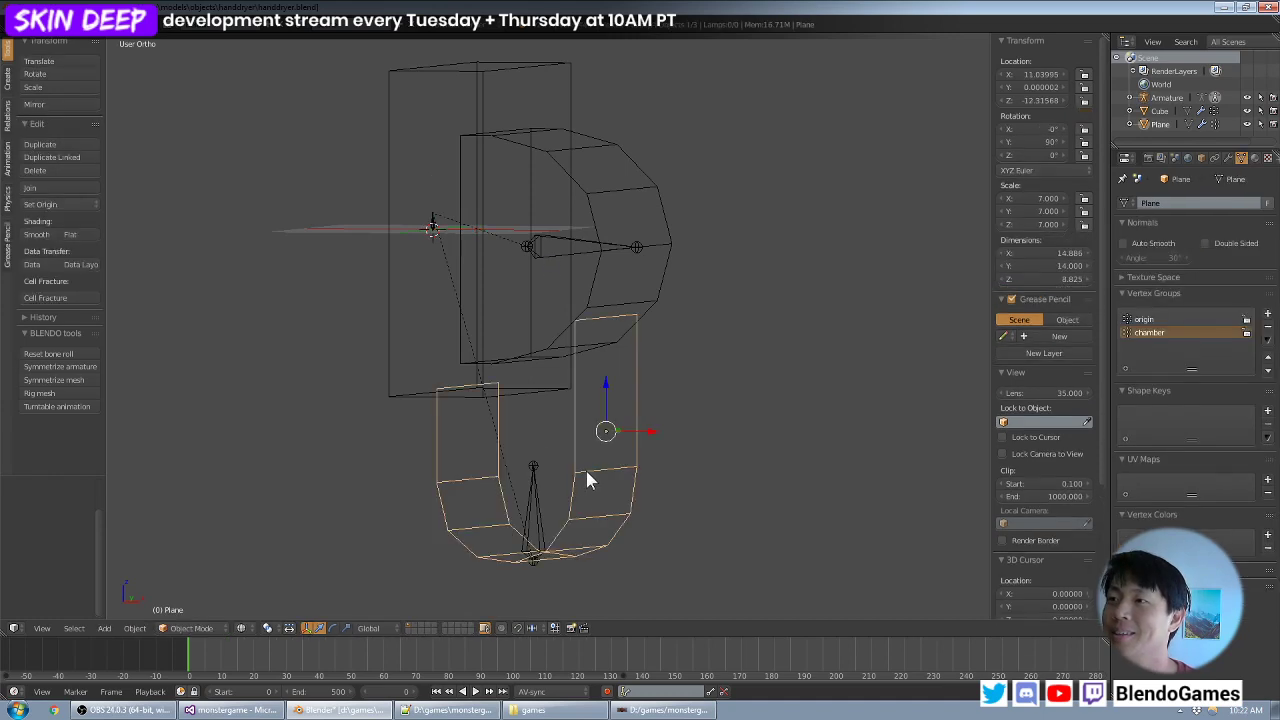
left_click(244, 628)
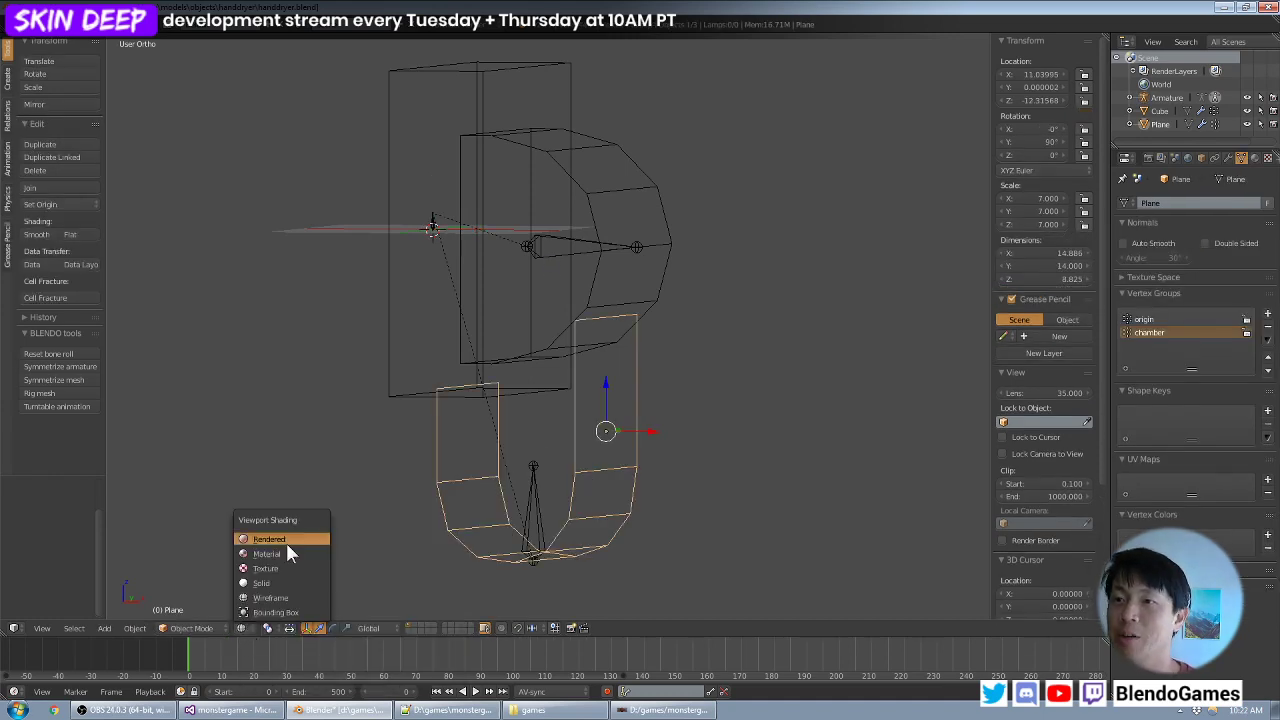
left_click(185, 628)
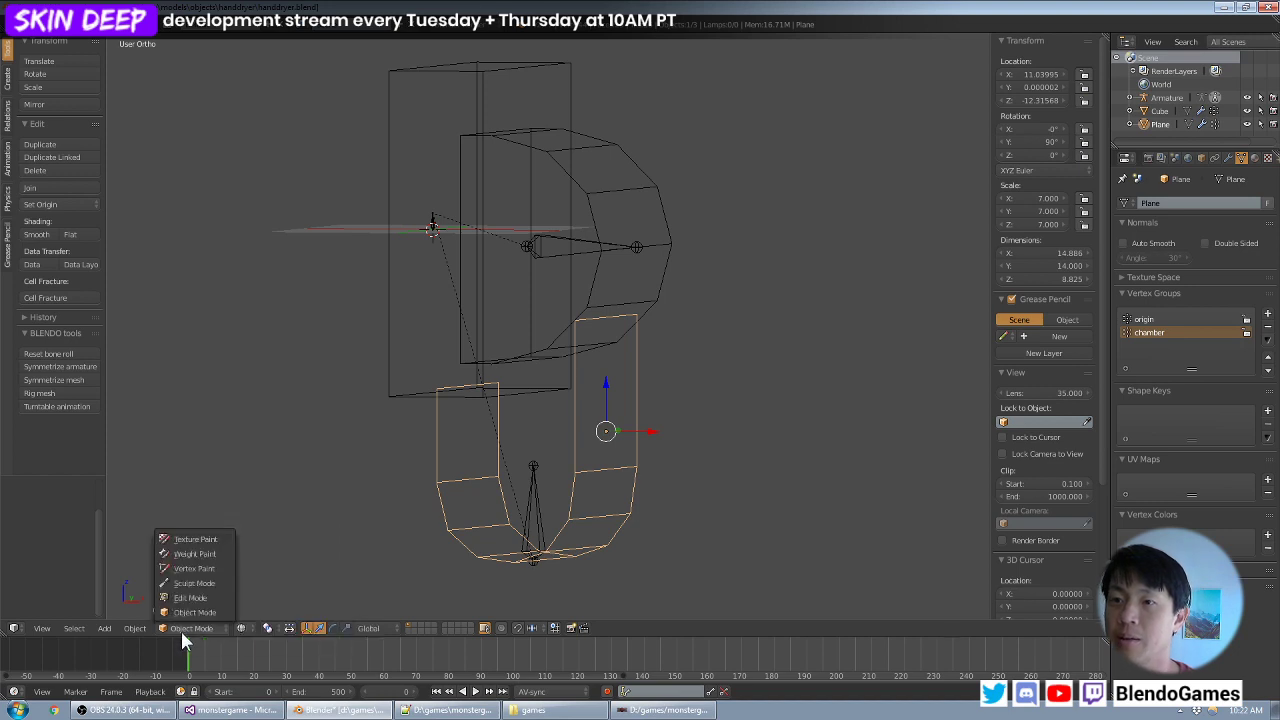
left_click(200, 556)
middle_click_drag(617, 434, 626, 405)
right_click(586, 250)
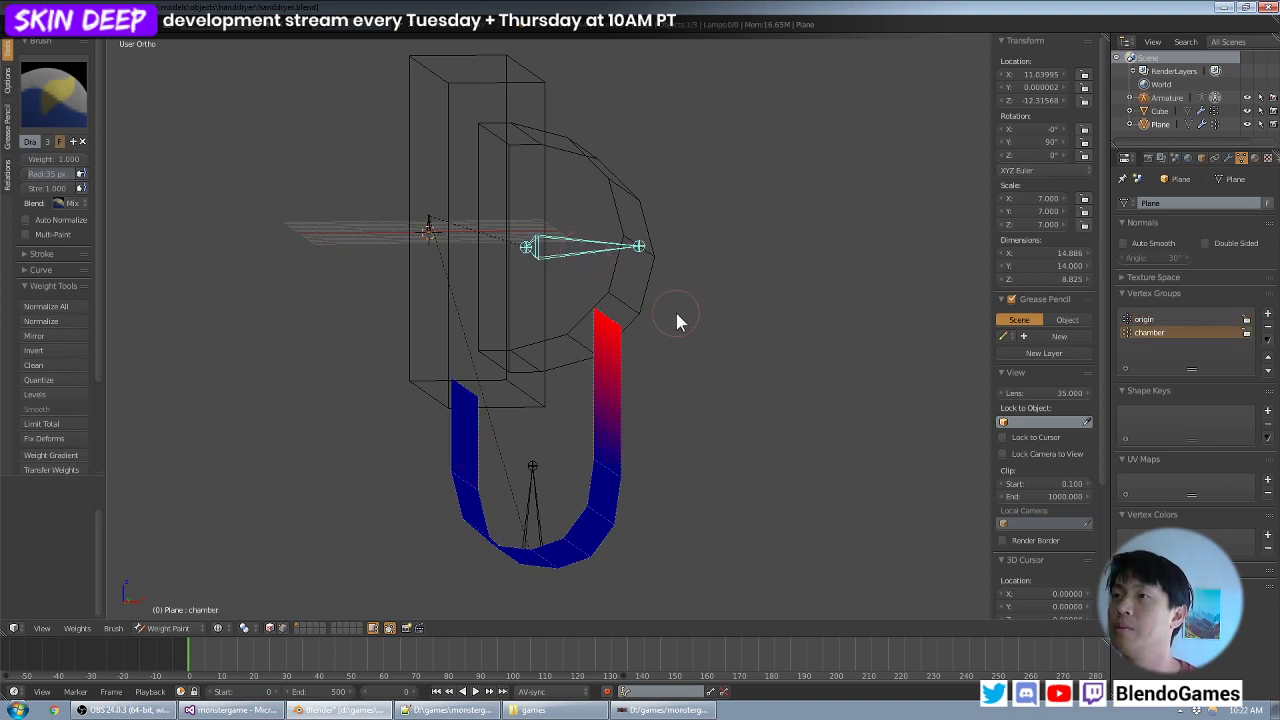
middle_click_drag(677, 320, 632, 333)
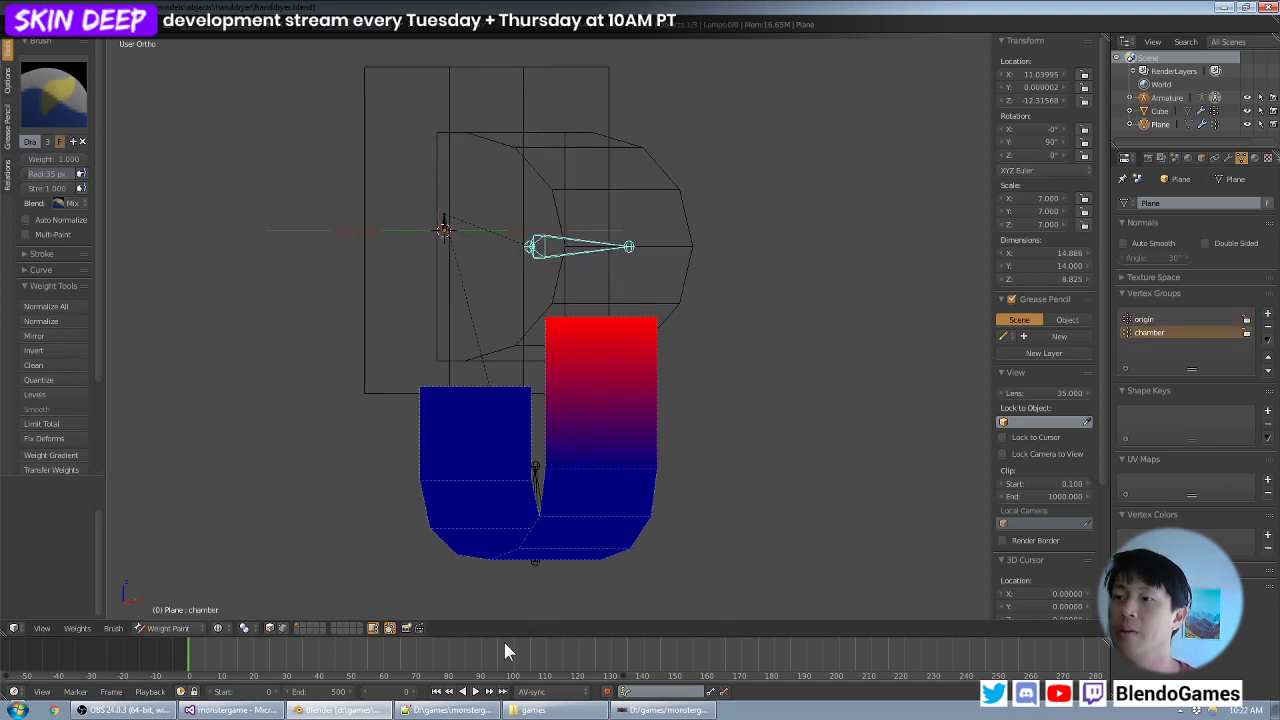
- Start an SVN commit of the monstergame folder and remove the non-versioned handdryer.ase from its list of changes
left_click(567, 711)
right_click(316, 431)
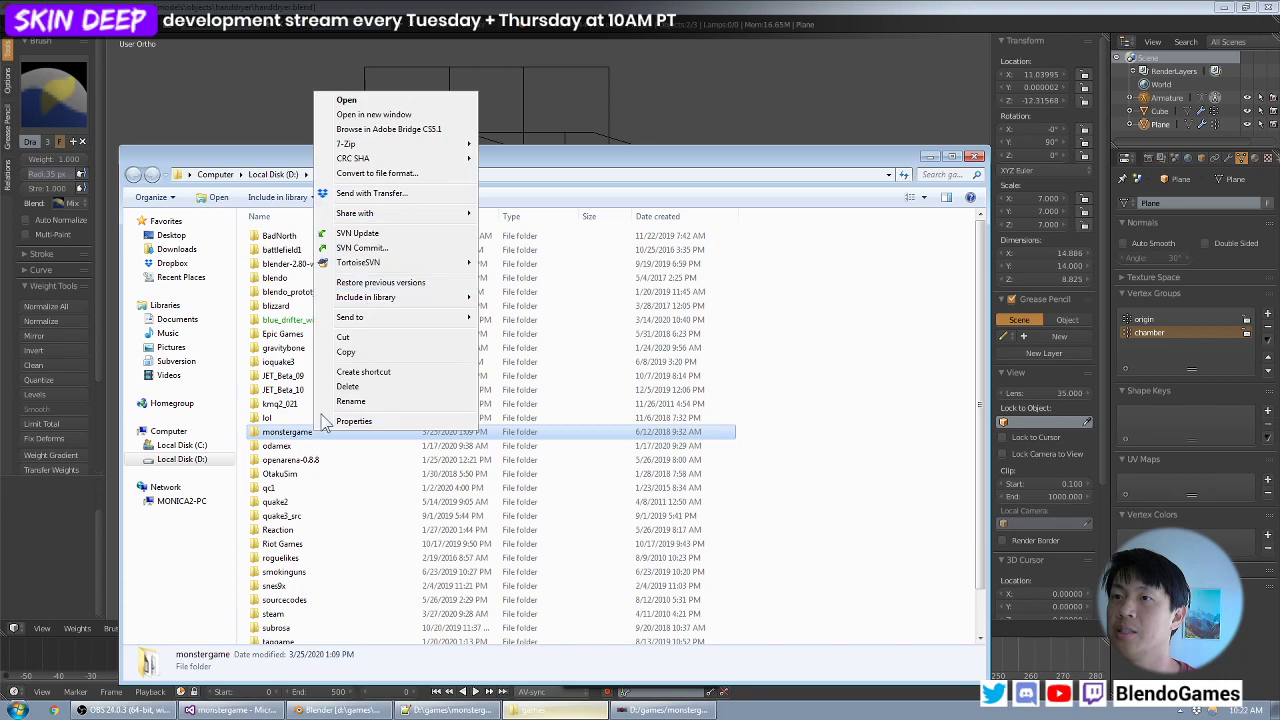
left_click(374, 250)
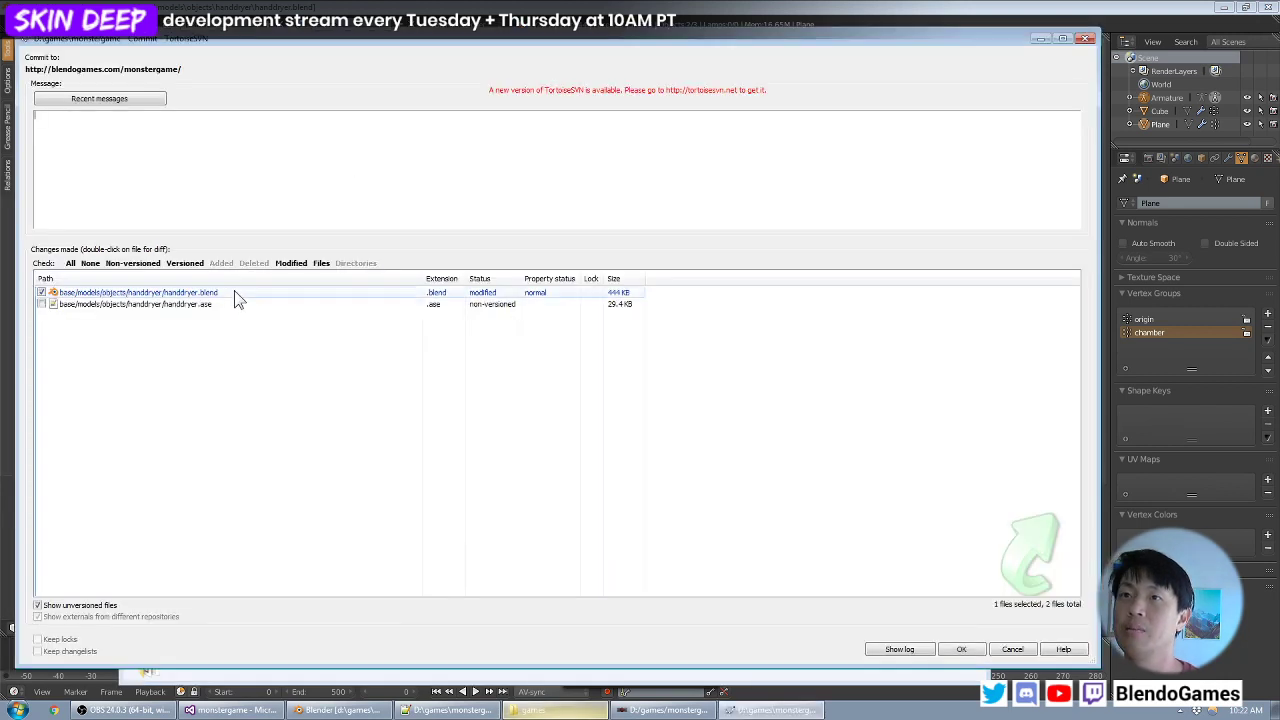
left_click(227, 304)
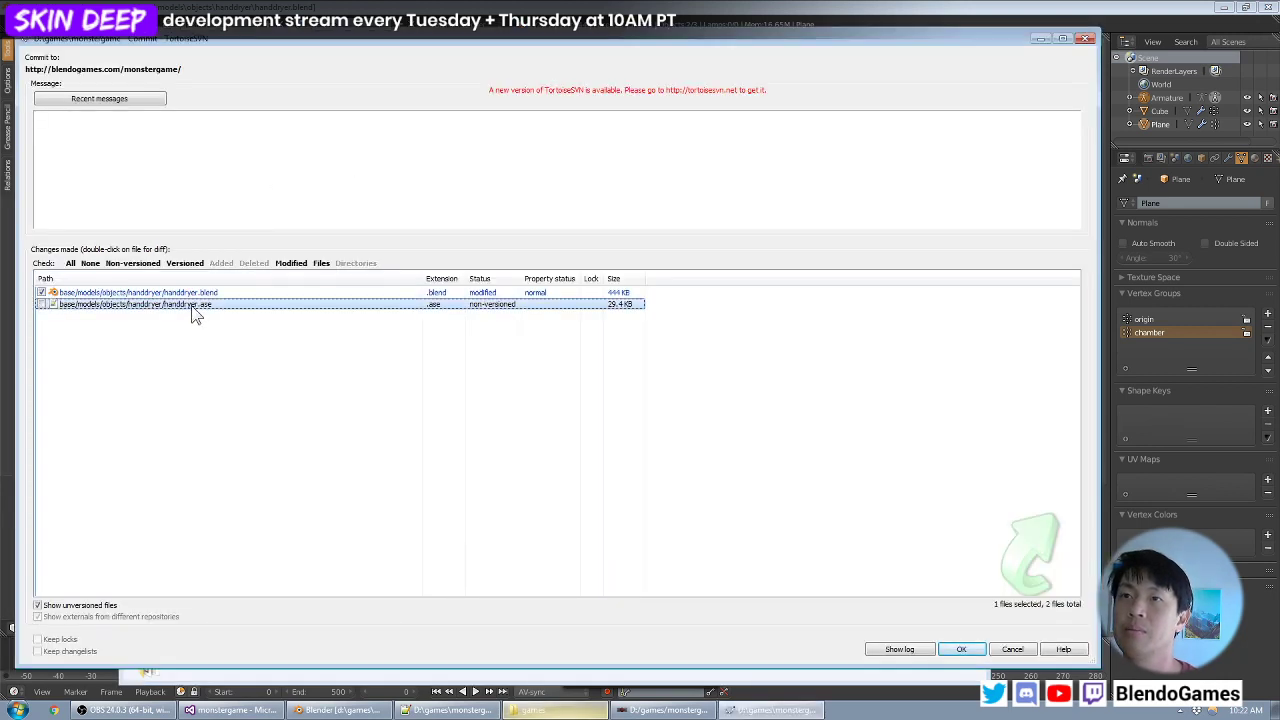
right_click(191, 305)
left_click(226, 358)
left_click(686, 410)
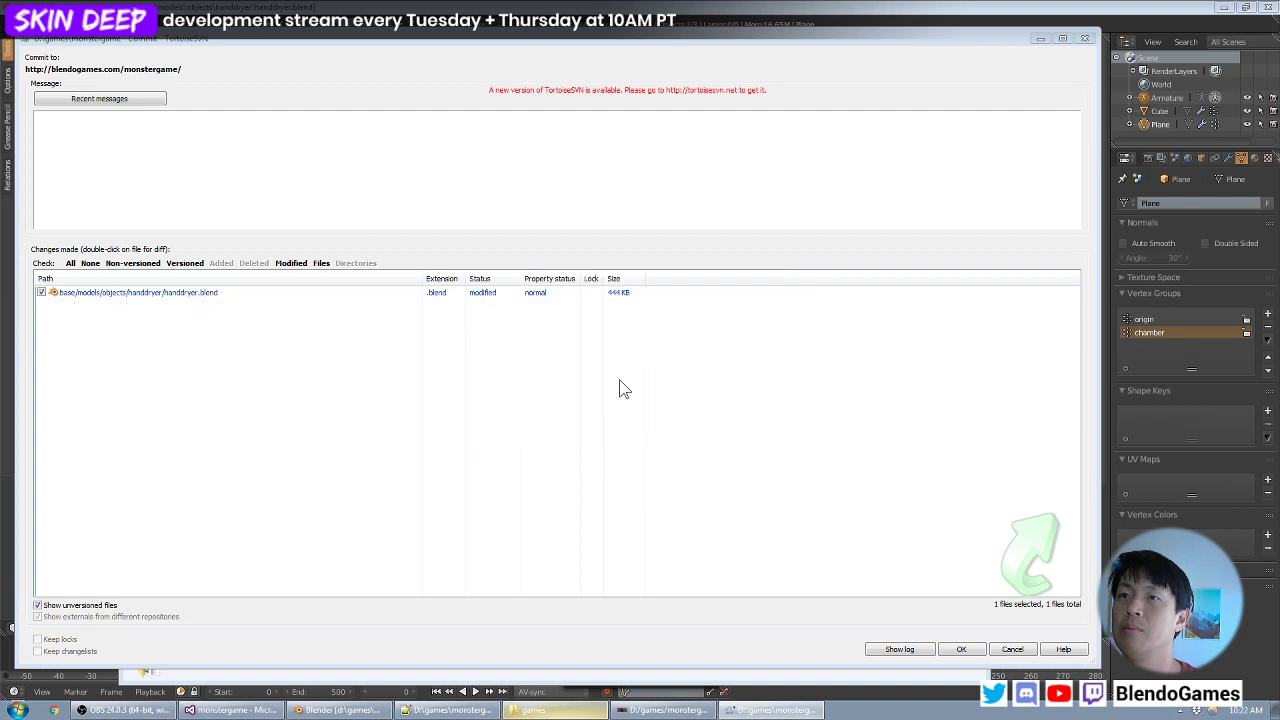
- Commit handdryer.blend with the message "workin on hand dryer rigging" and close the finished commit
left_click(353, 174)
type("workin")
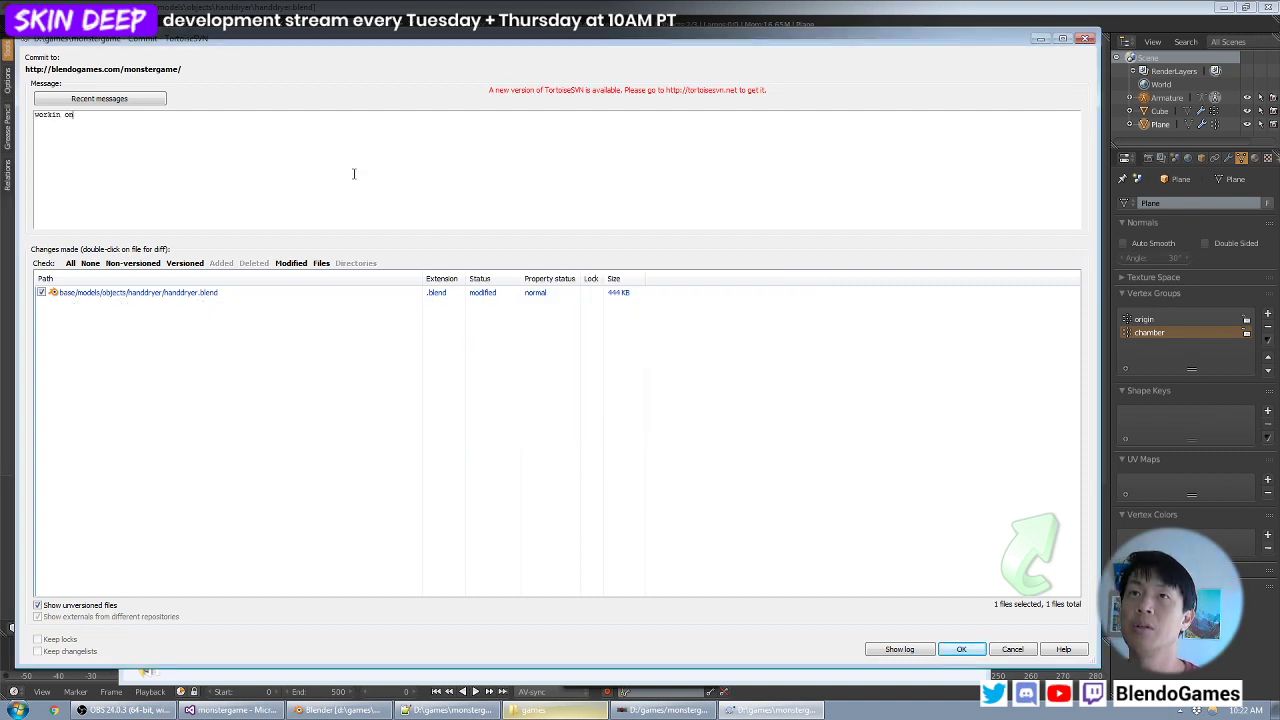
type(" on")
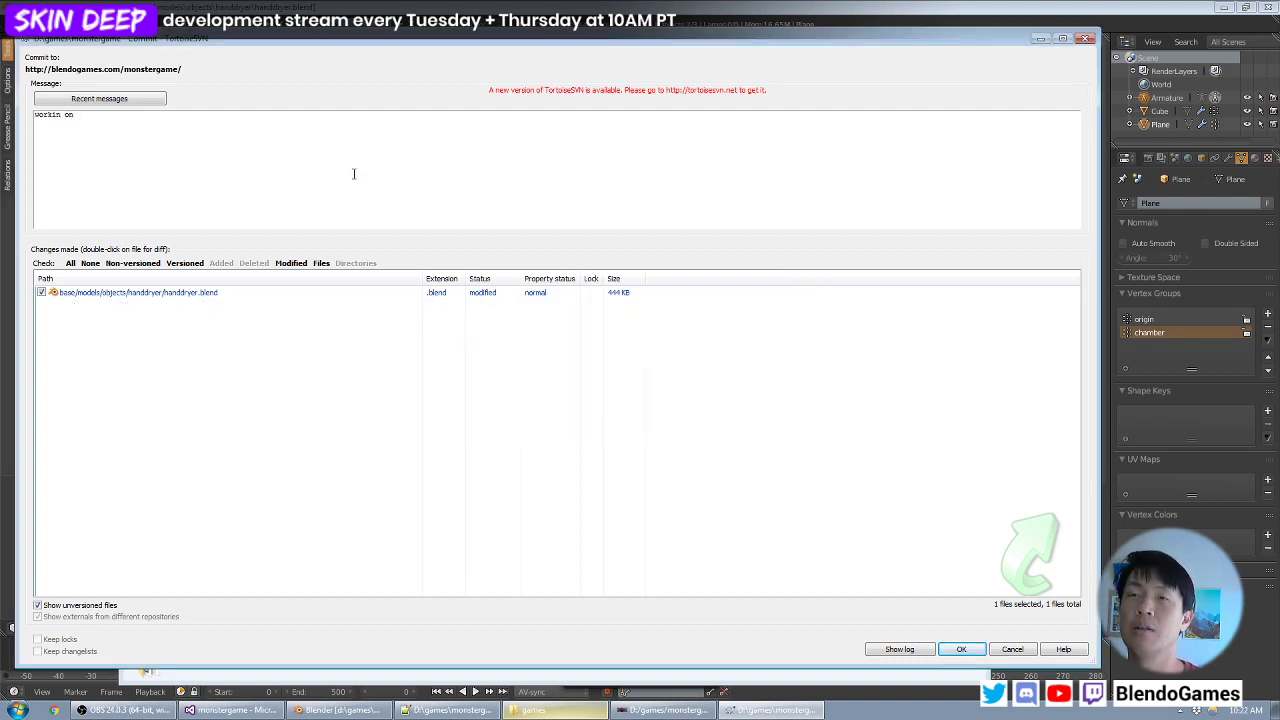
type(" hand dryer ")
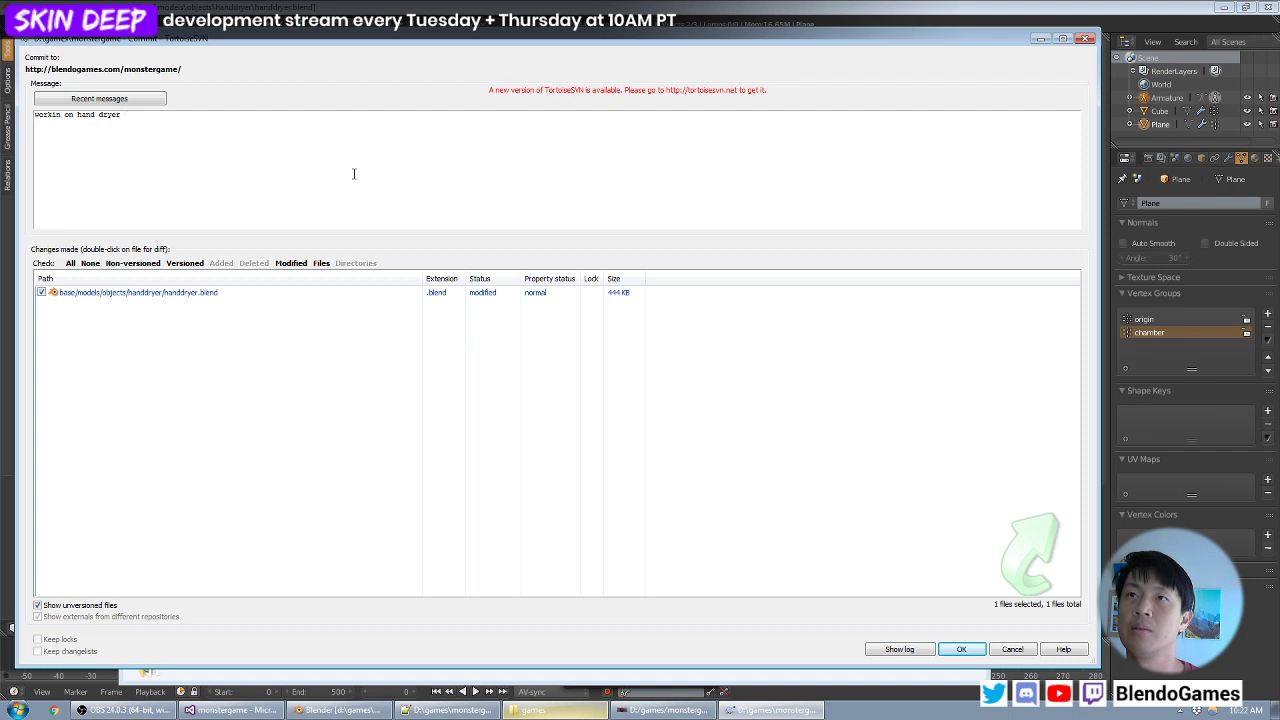
type("rigging")
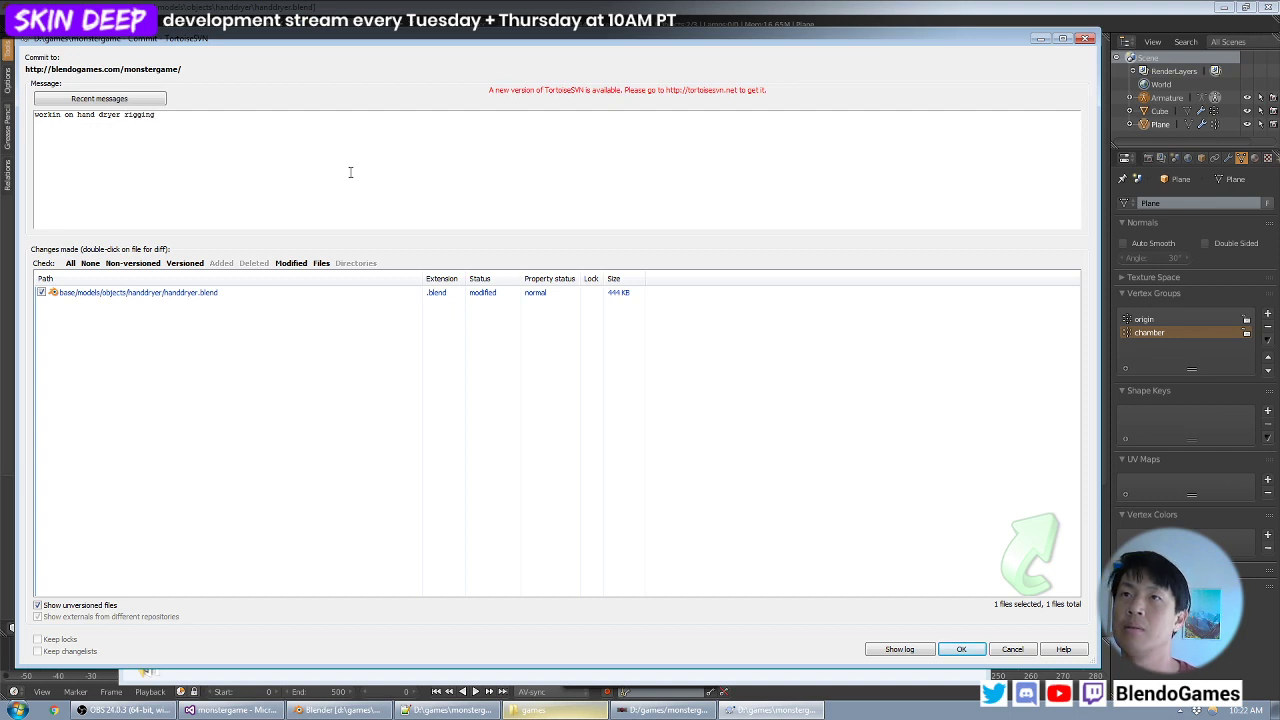
left_click(958, 649)
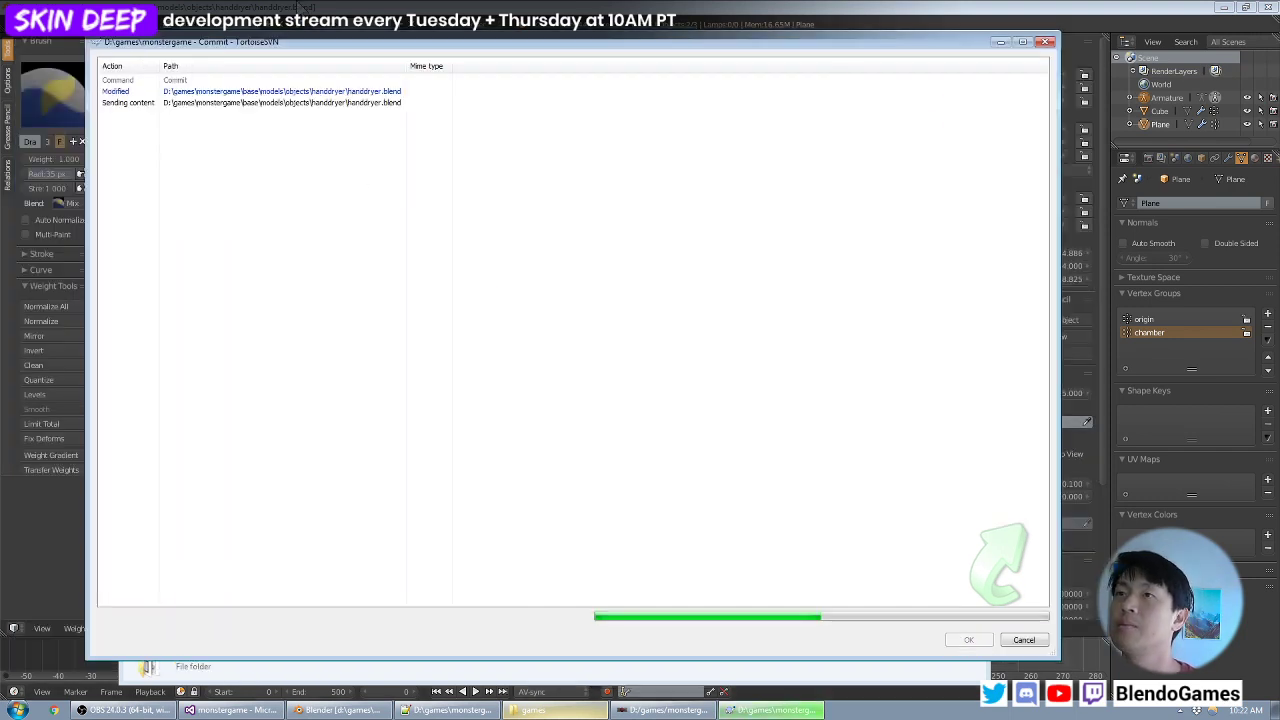
left_click(971, 643)
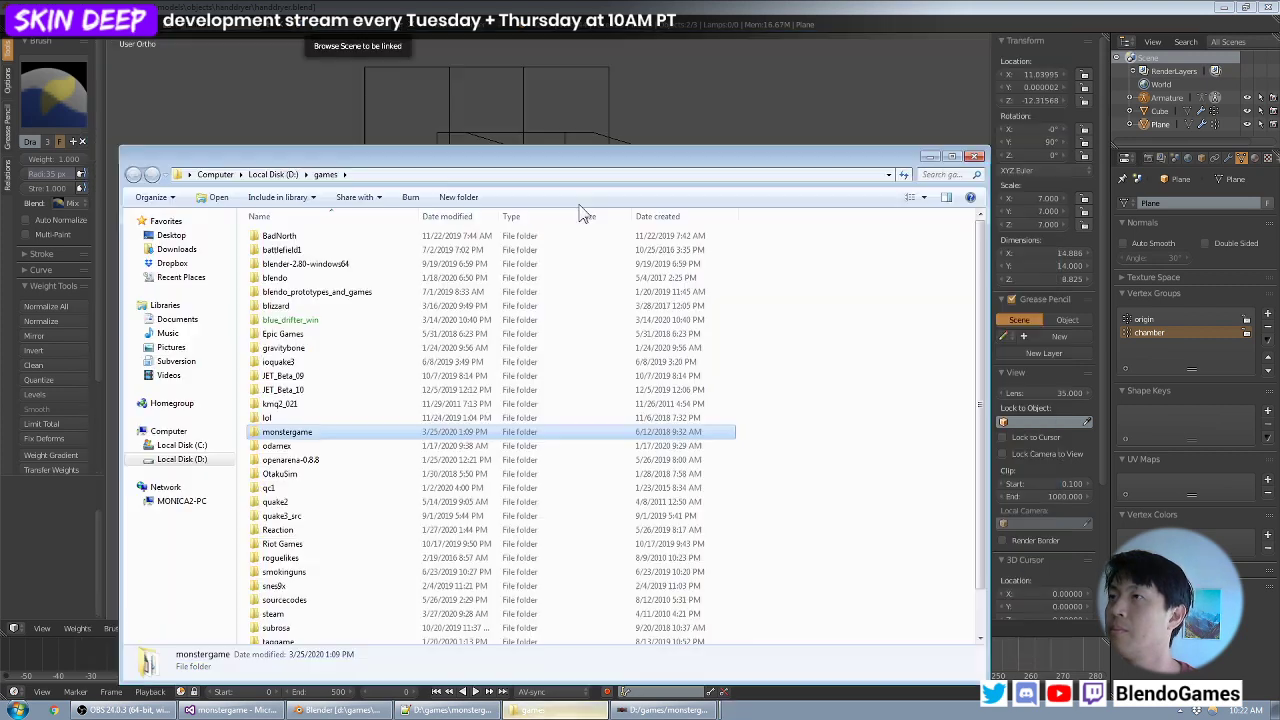
- Back in Blender, select the lower bone and paint weight 1.0 onto the middle edge of the U-shaped strip's bottom
left_click(623, 5)
middle_click_drag(637, 354, 652, 388)
right_click(553, 430)
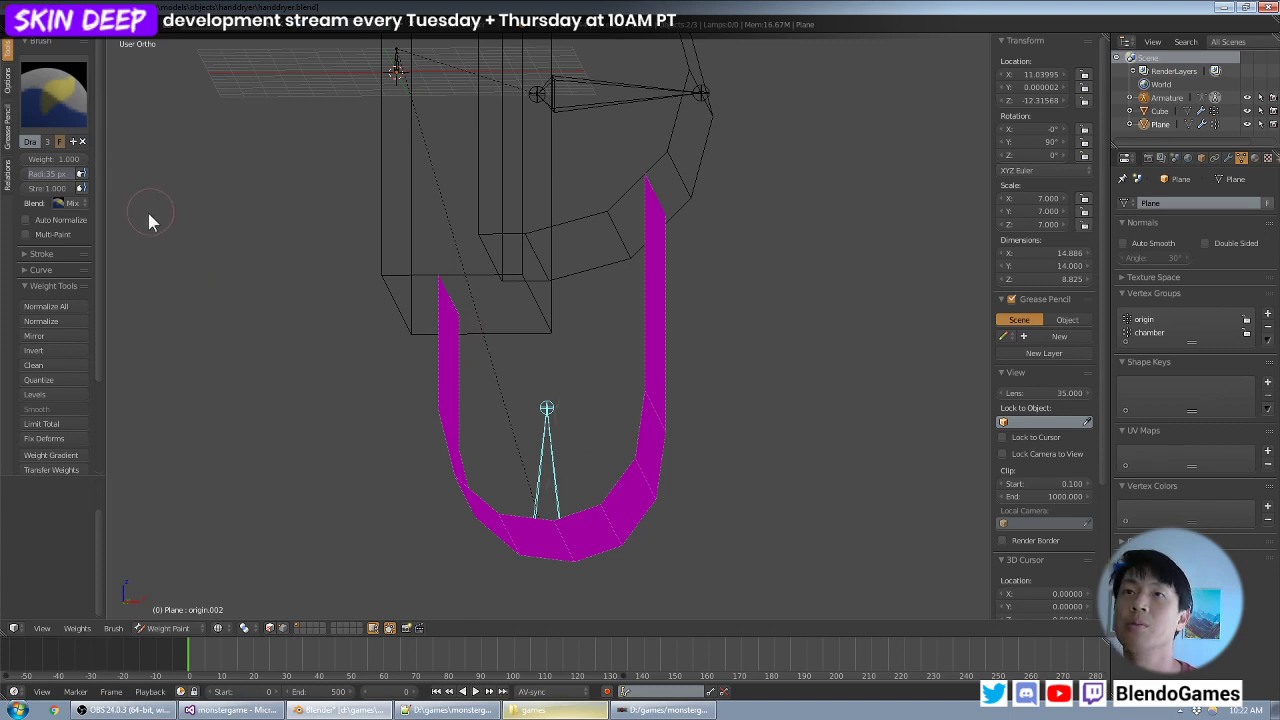
left_click_drag(106, 200, 152, 196)
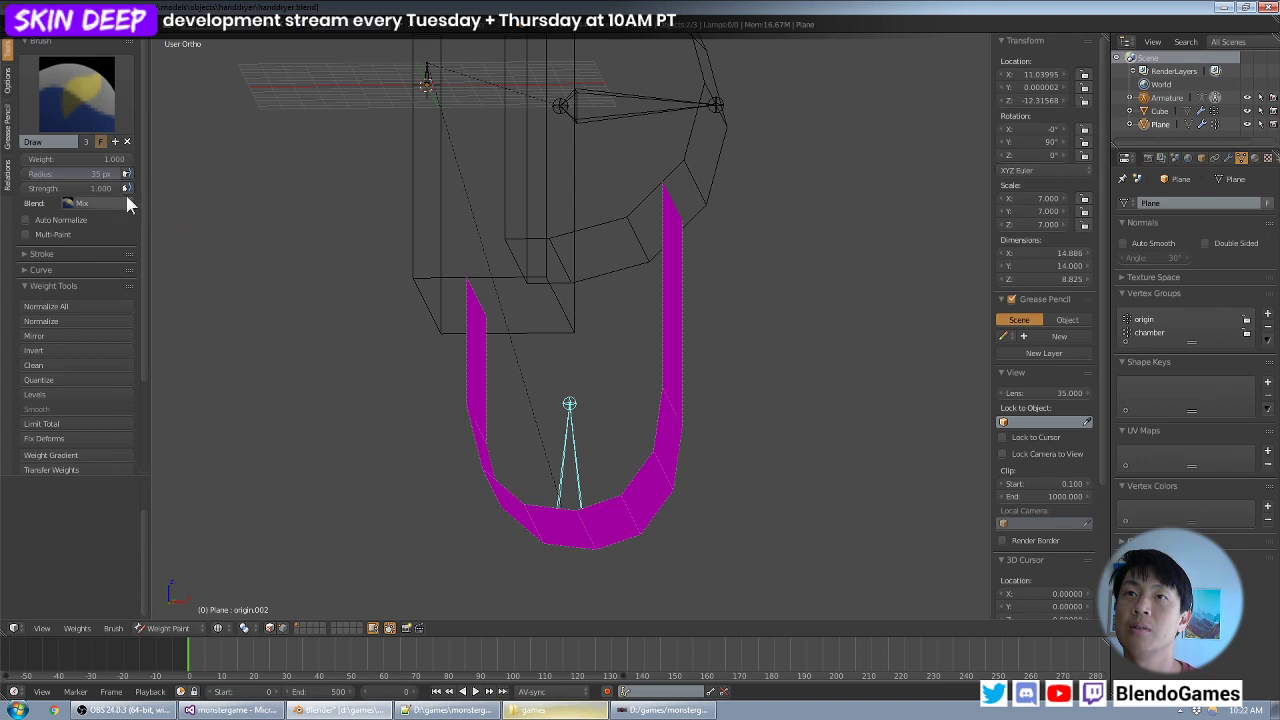
mouse_move(386, 254)
middle_mouse_down()
mouse_move(584, 501)
mouse_move(587, 433)
mouse_move(651, 443)
mouse_move(632, 432)
middle_mouse_up()
left_click(561, 503)
left_click(609, 552)
left_click(610, 553)
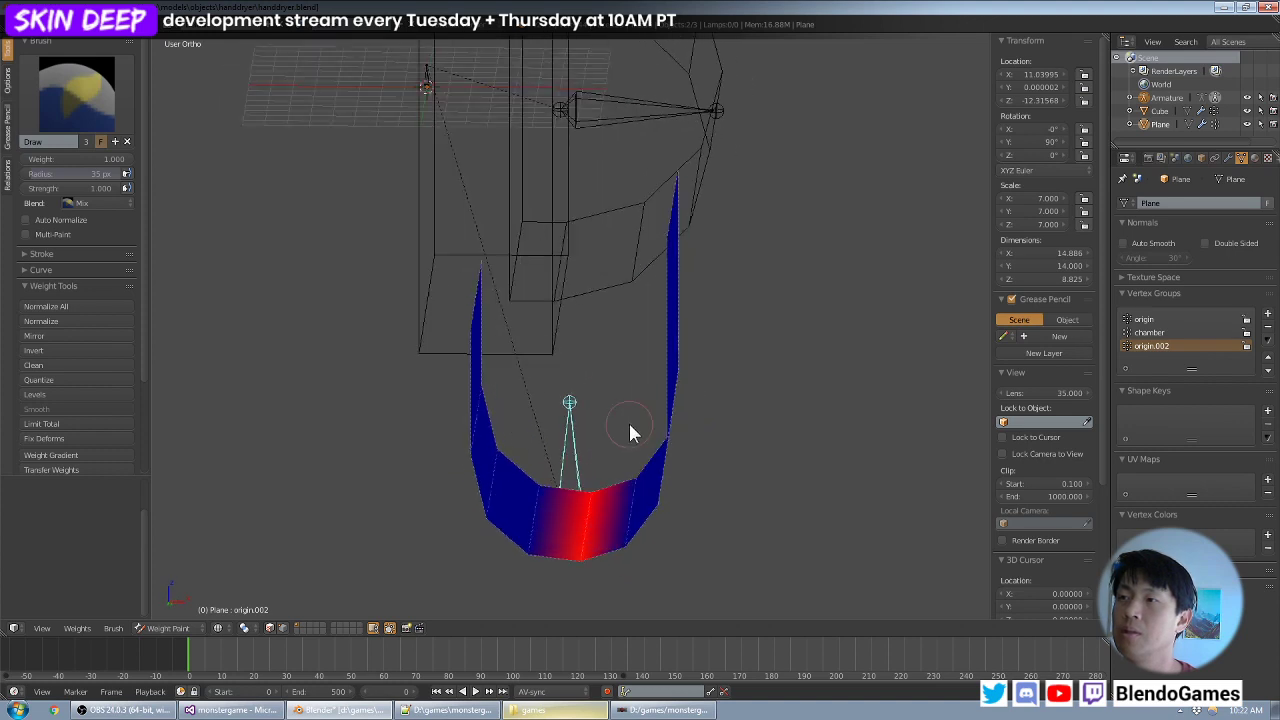
- Set the brush weight to 0.9 and paint the edges on either side of the U-shaped strip's middle bottom edge
left_click(104, 155)
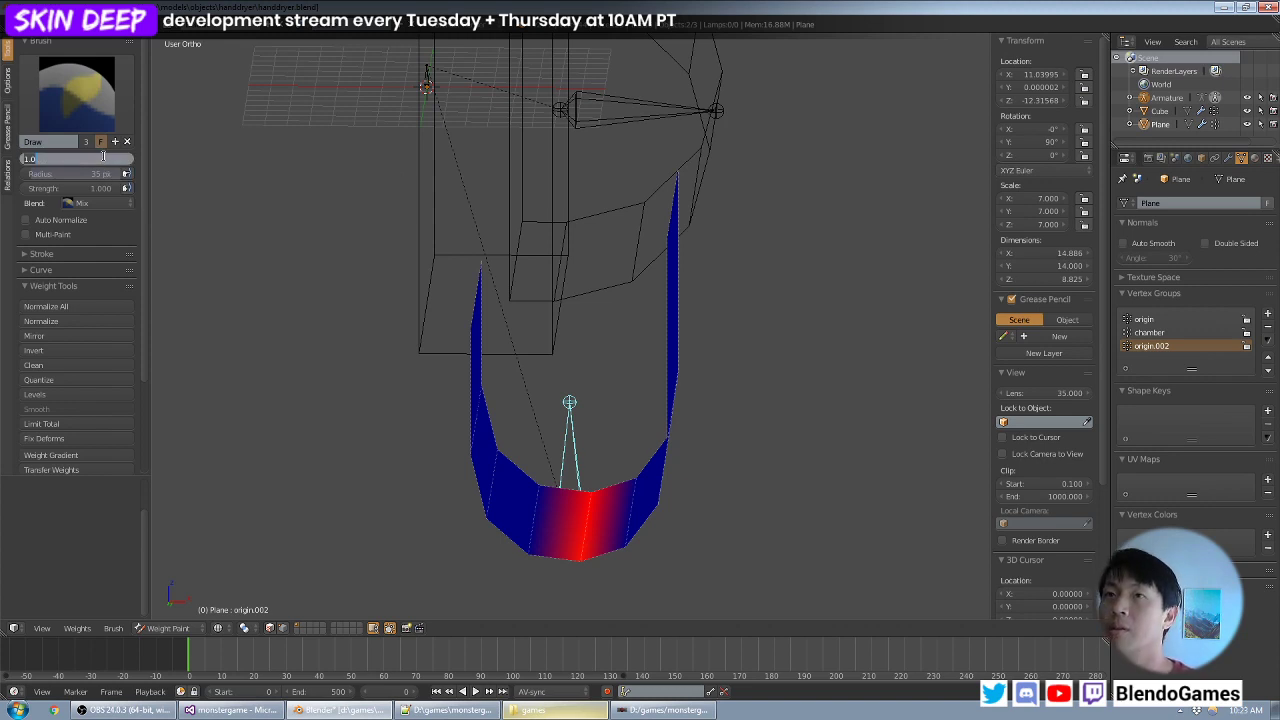
type(".9")
key("Return")
middle_click_drag(460, 291, 563, 303)
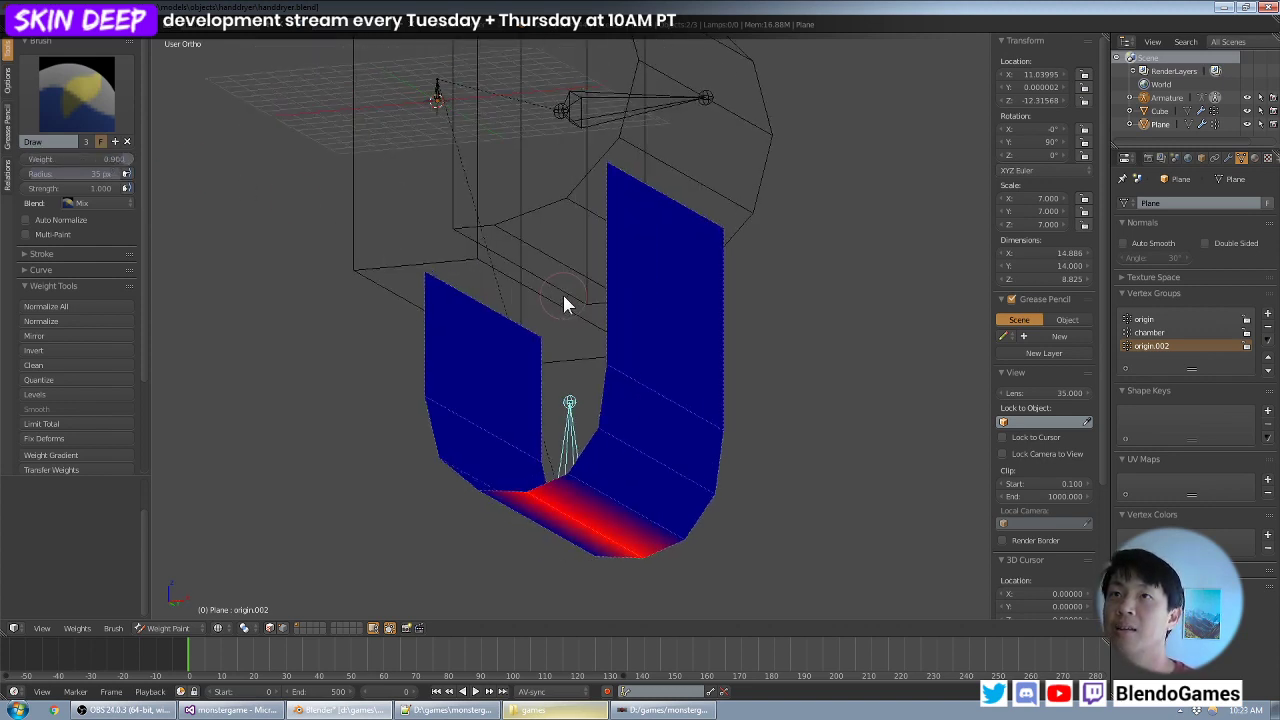
mouse_move(583, 470)
left_mouse_down()
mouse_move(571, 486)
mouse_move(686, 550)
mouse_move(684, 537)
left_mouse_up()
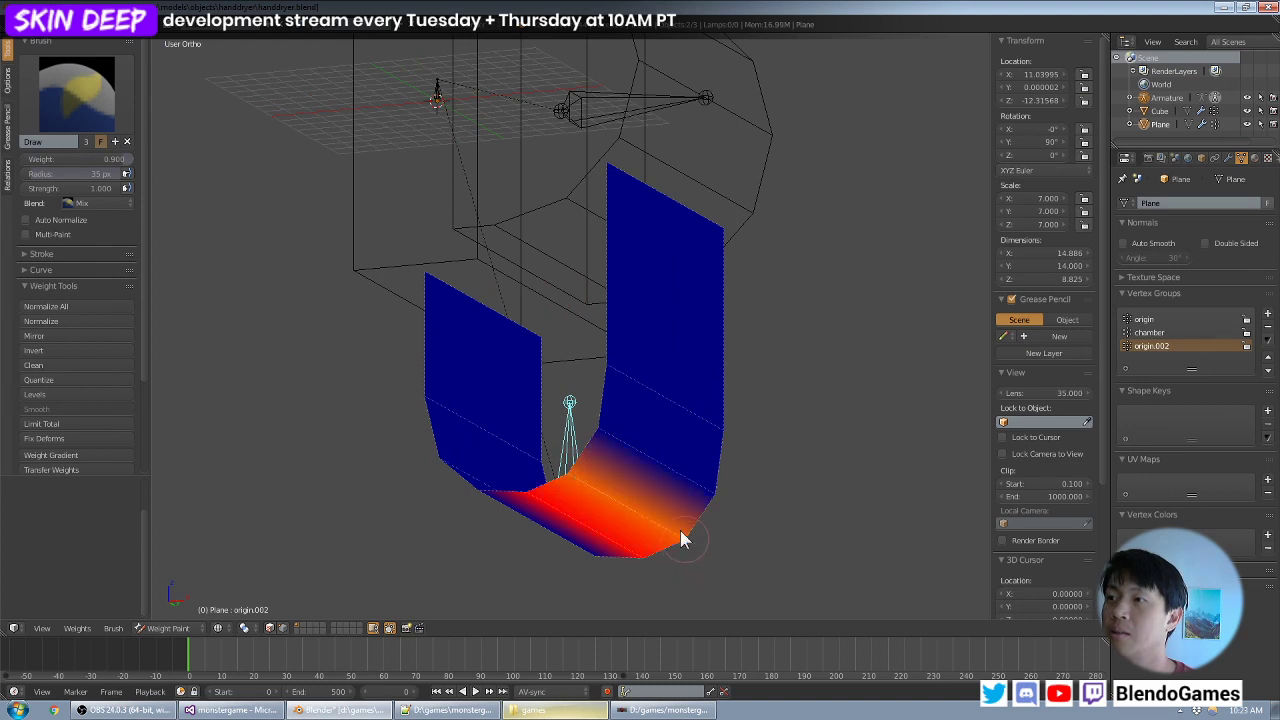
mouse_move(684, 537)
middle_mouse_down()
mouse_move(655, 478)
mouse_move(586, 486)
middle_mouse_up()
mouse_move(586, 486)
left_mouse_down()
mouse_move(494, 557)
mouse_move(610, 490)
mouse_move(594, 486)
left_mouse_up()
left_click_drag(491, 551, 474, 531)
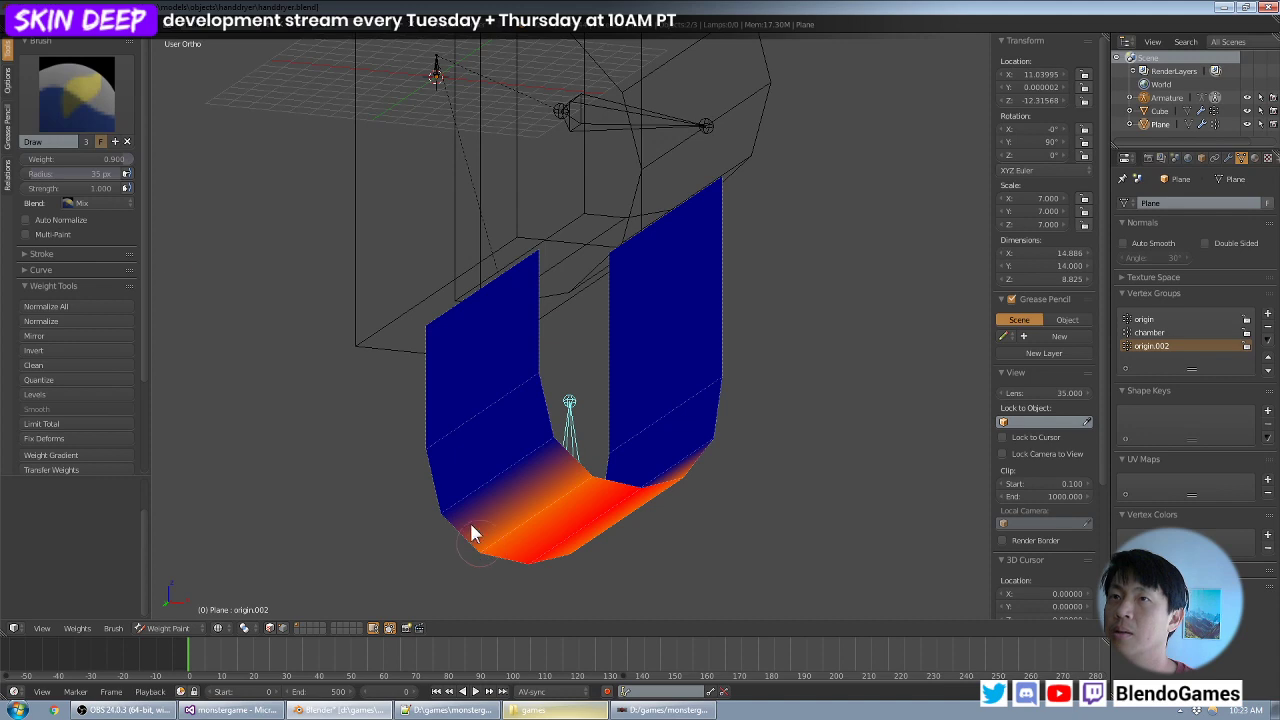
left_click(96, 205)
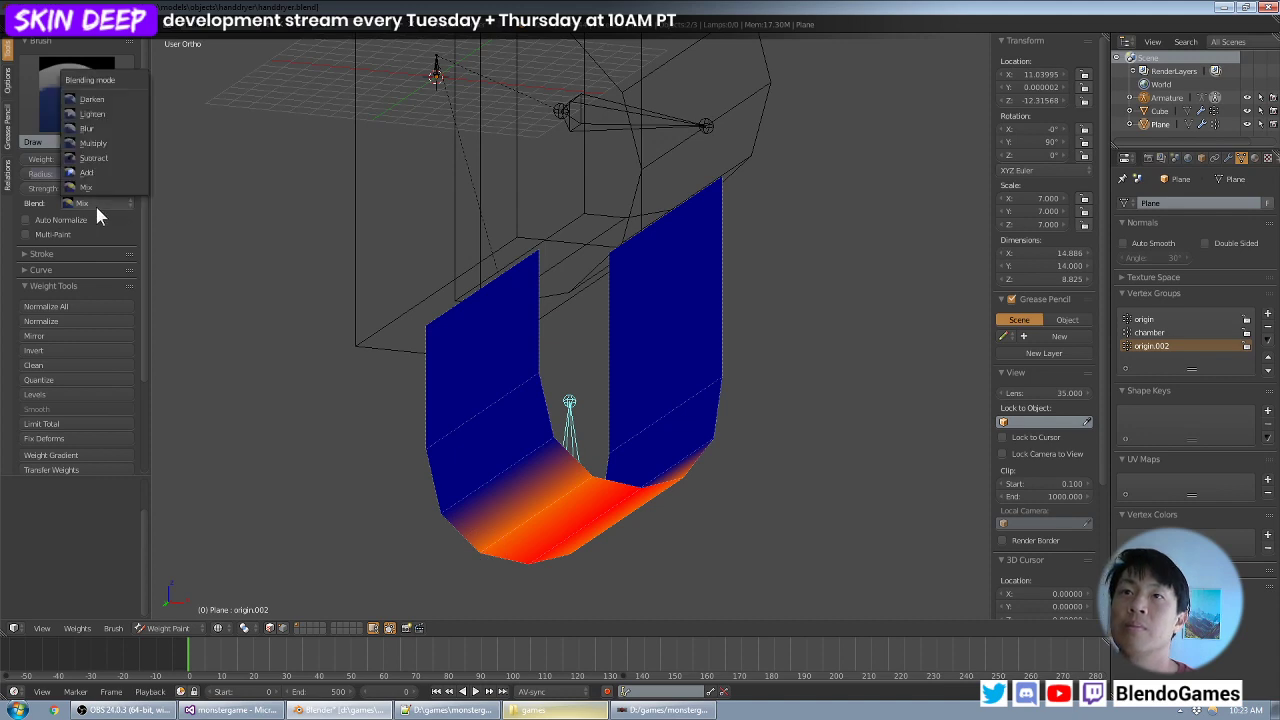
left_click(96, 207)
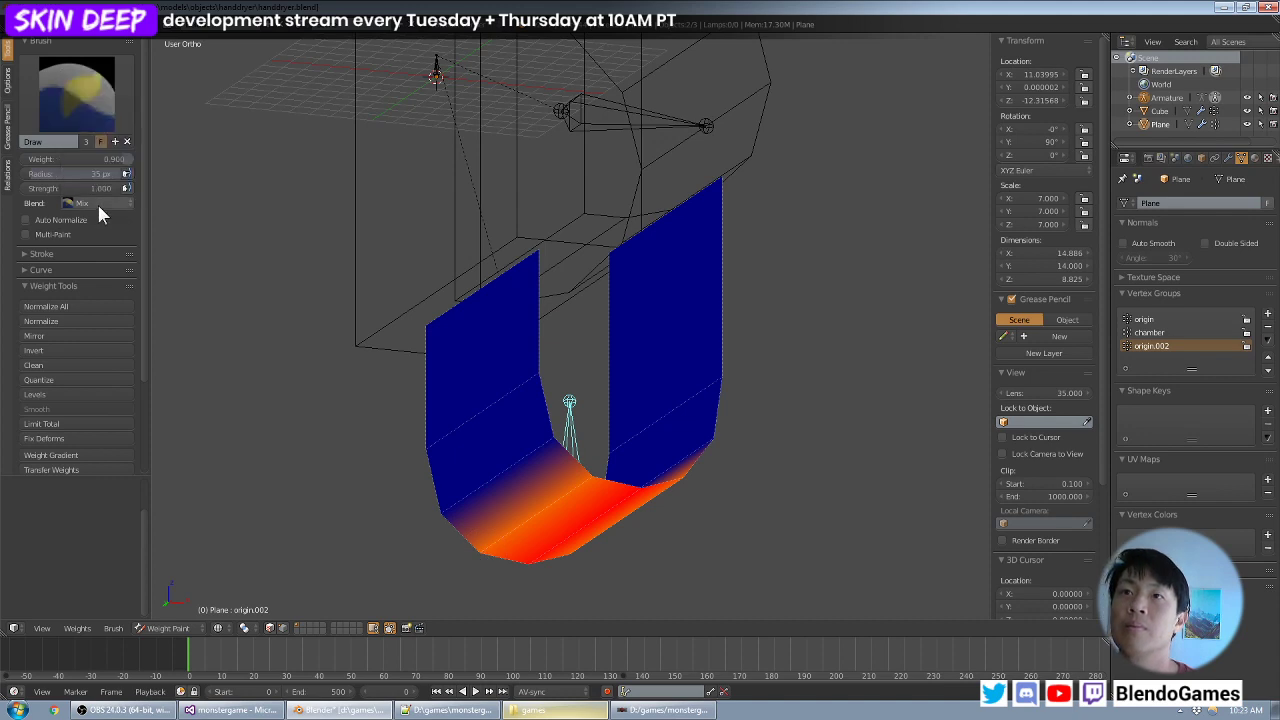
- Set the brush weight to 0.8 for the bend edges at the bottom of the taller arm
middle_click_drag(513, 247, 426, 244)
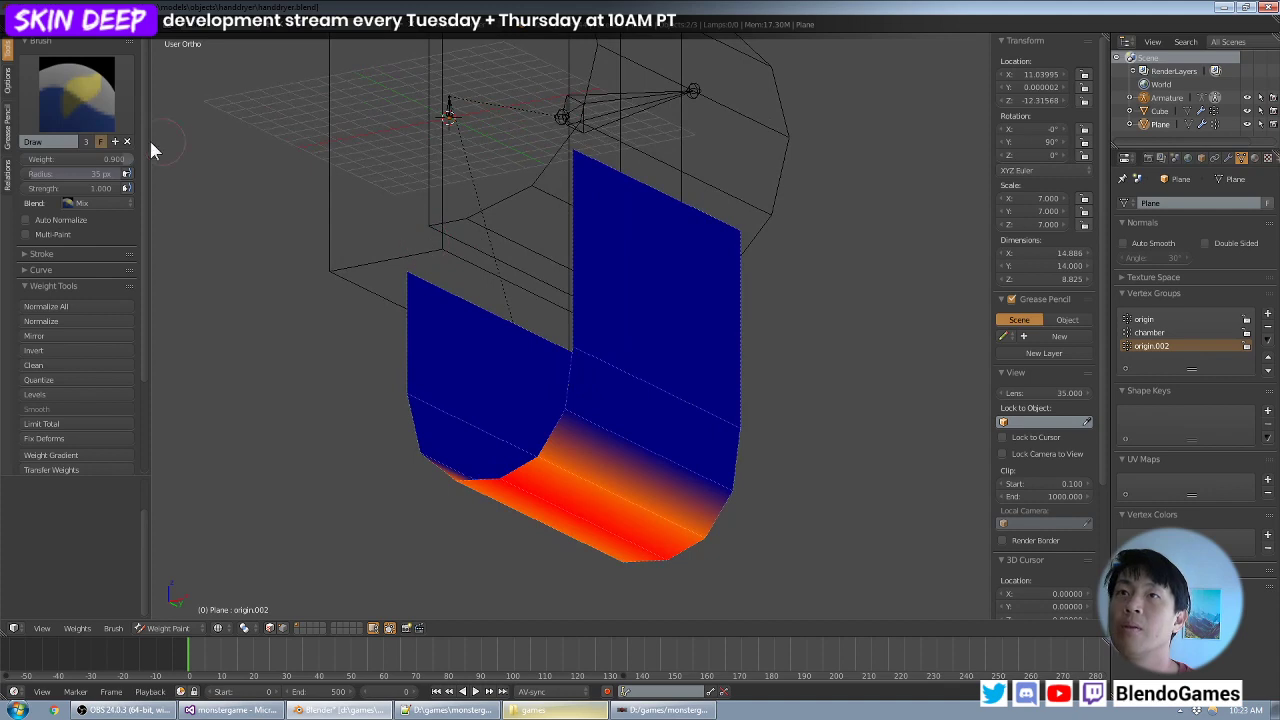
left_click(103, 160)
type(".8")
key("Return")
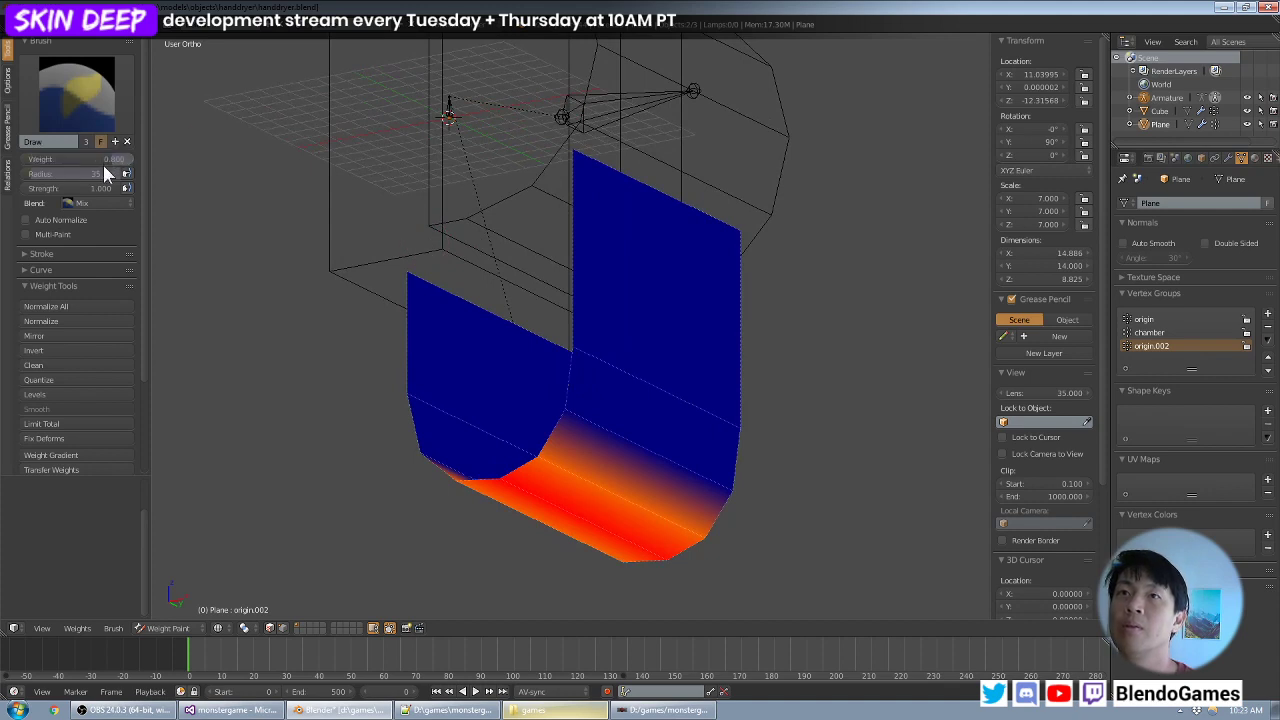
- Try painting the taller arm's bend with Auto Normalize on, undo the stroke and turn Auto Normalize off again
left_click(82, 222)
left_click(572, 421)
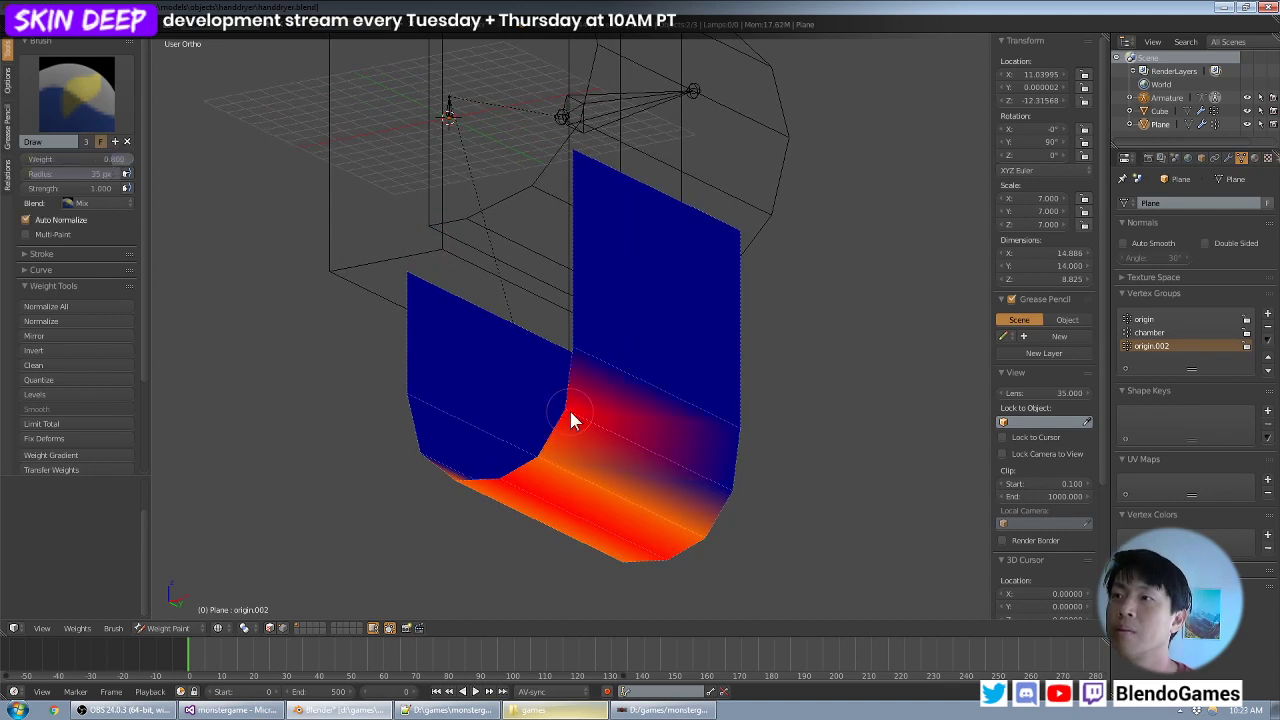
key("ctrl+z")
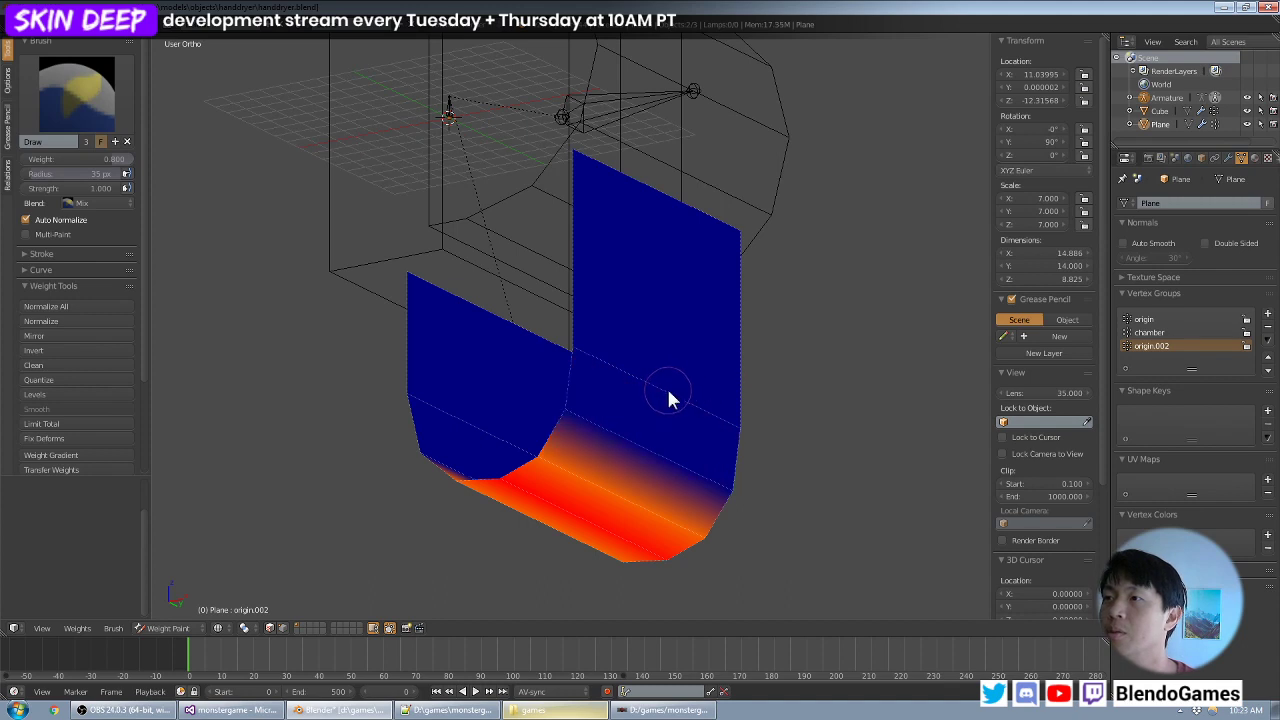
left_click(67, 221)
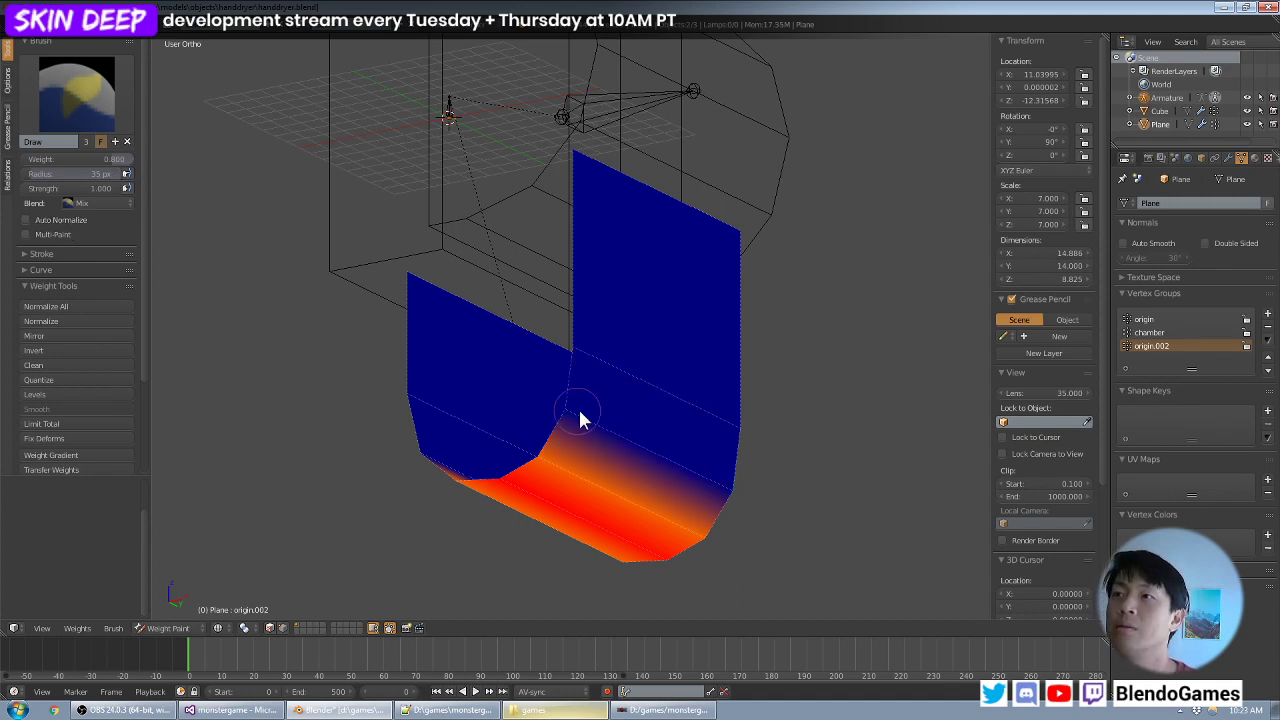
- Paint weight 0.8 onto the next edge outward on both sides of the strip's curved bottom
left_click(580, 418)
left_click_drag(723, 486, 733, 493)
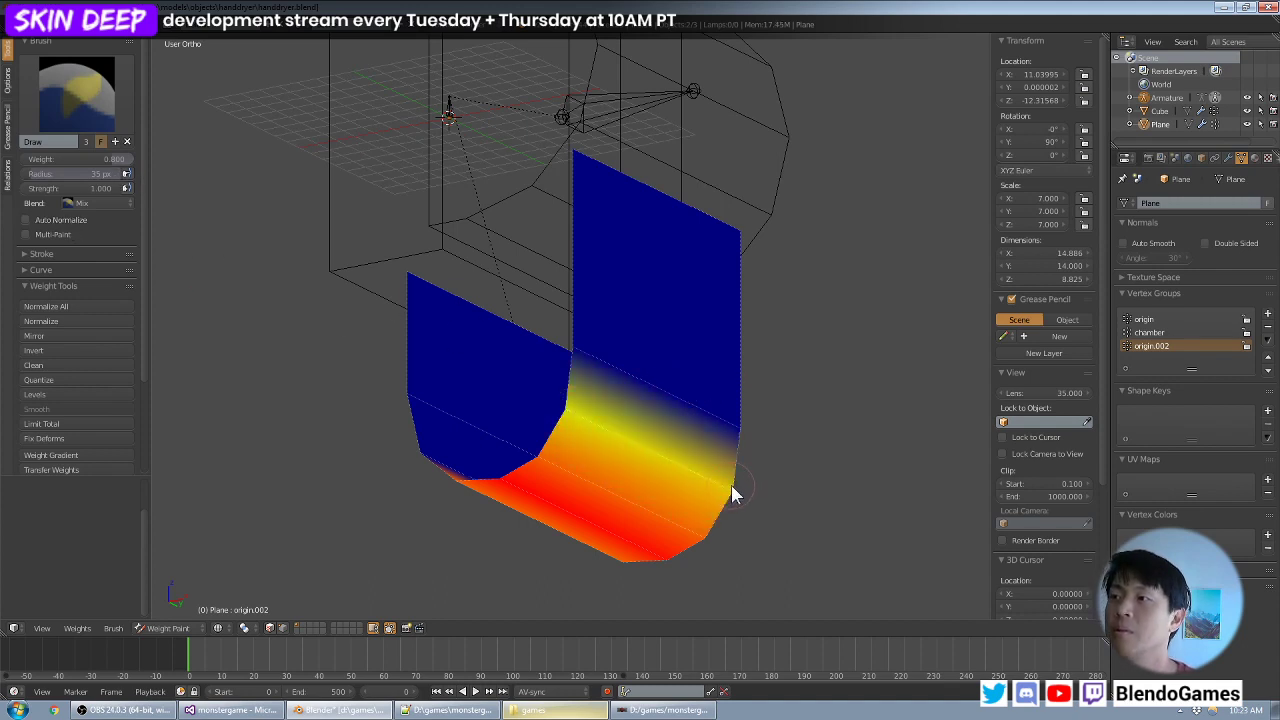
mouse_move(666, 400)
middle_mouse_down()
mouse_move(574, 354)
mouse_move(595, 398)
middle_mouse_up()
left_click(537, 430)
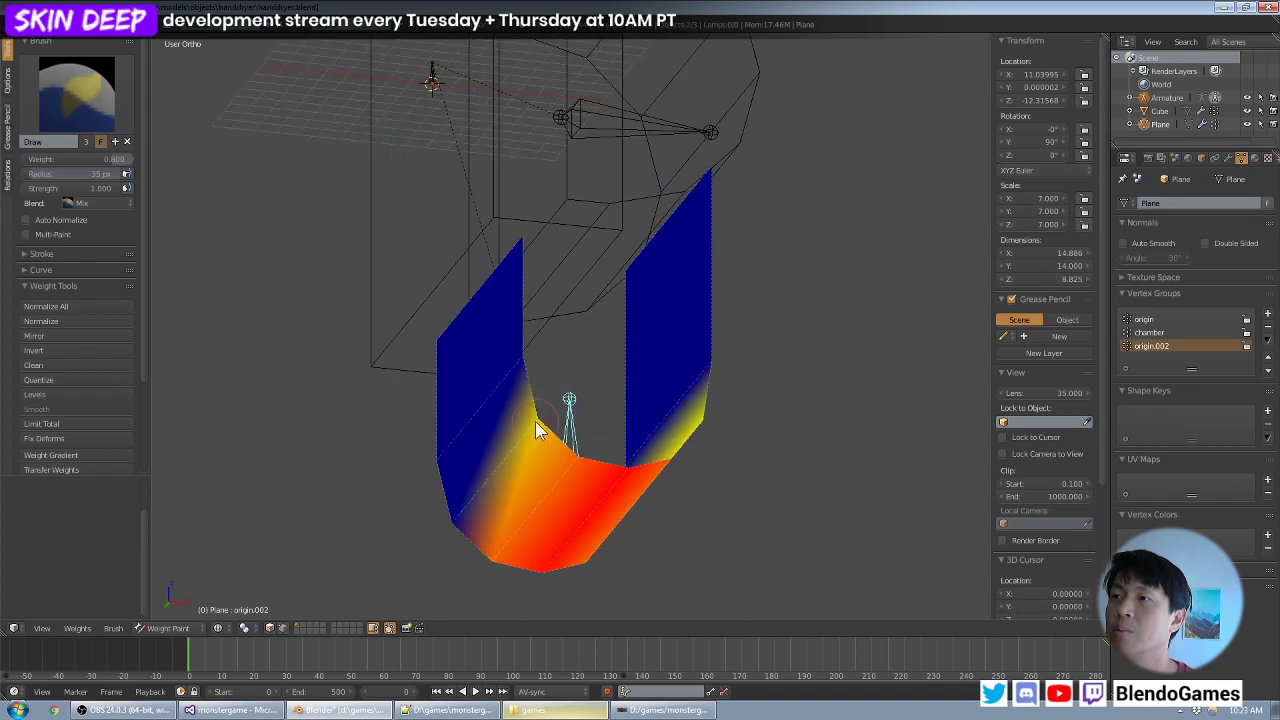
left_click(457, 525)
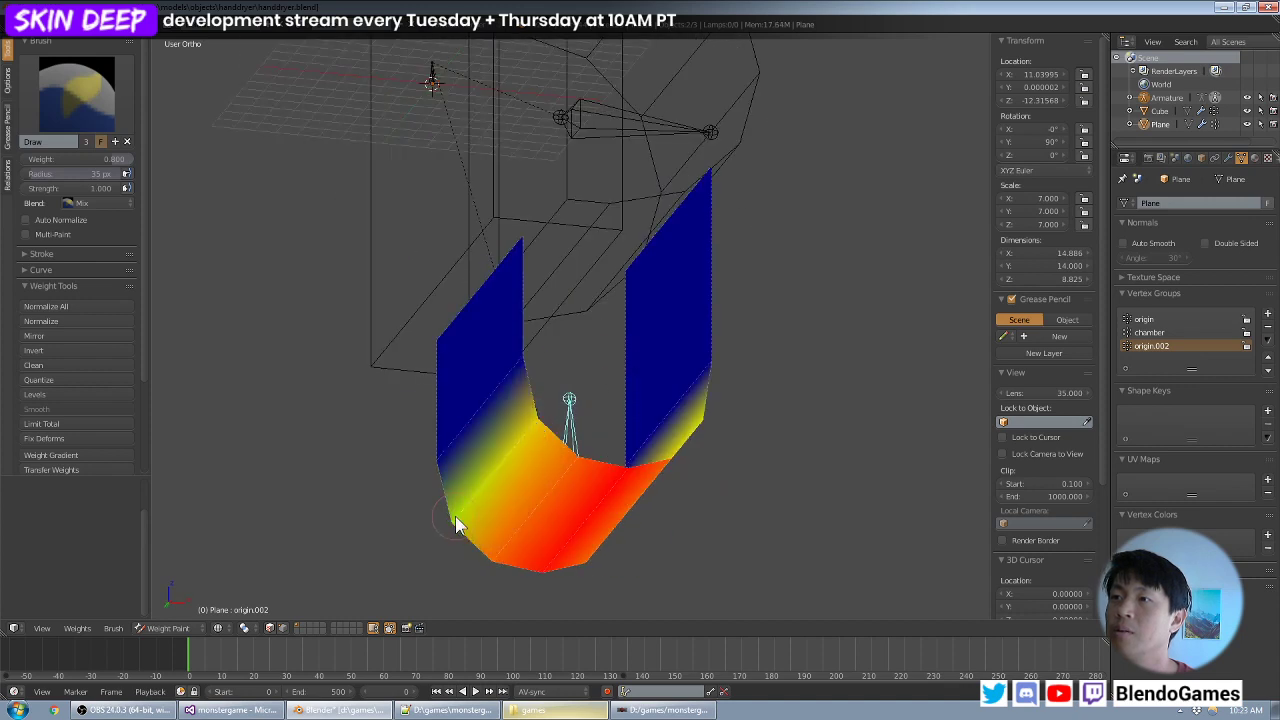
- Set the brush weight to 0.7 with the lower edge of the taller arm in view
left_click(99, 160)
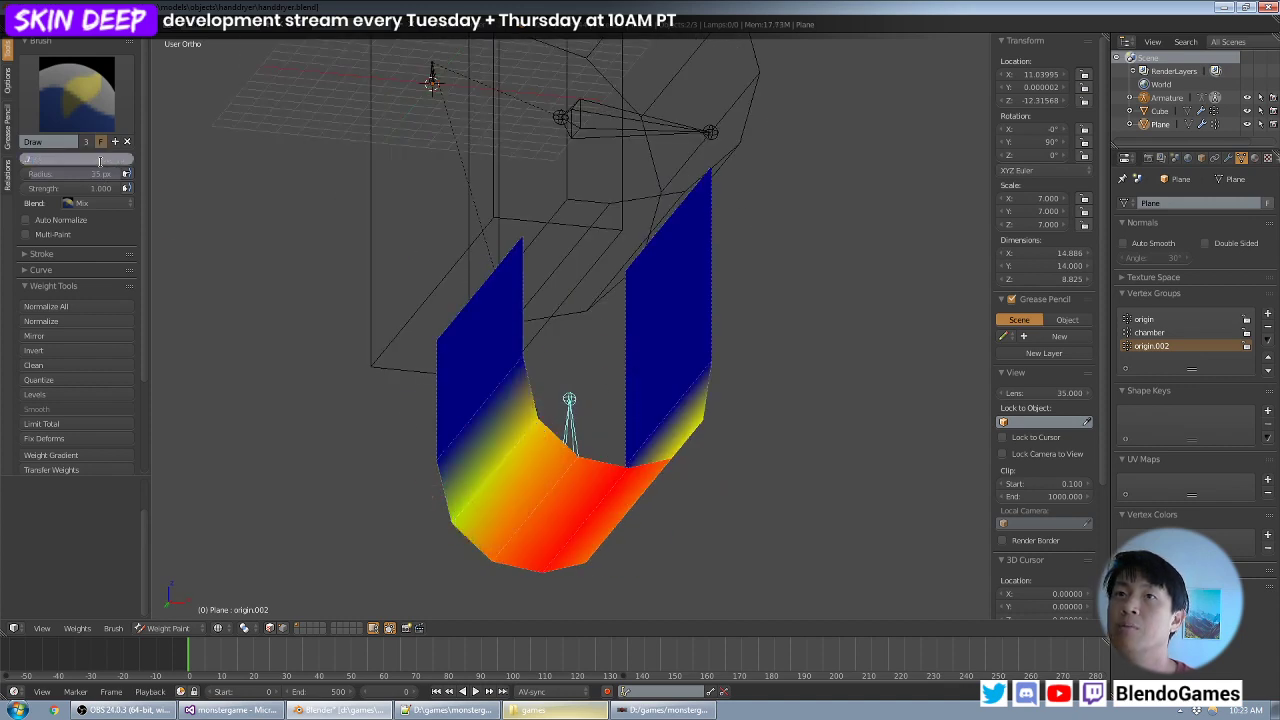
type("0.7")
key("Return")
middle_click_drag(651, 206, 613, 333)
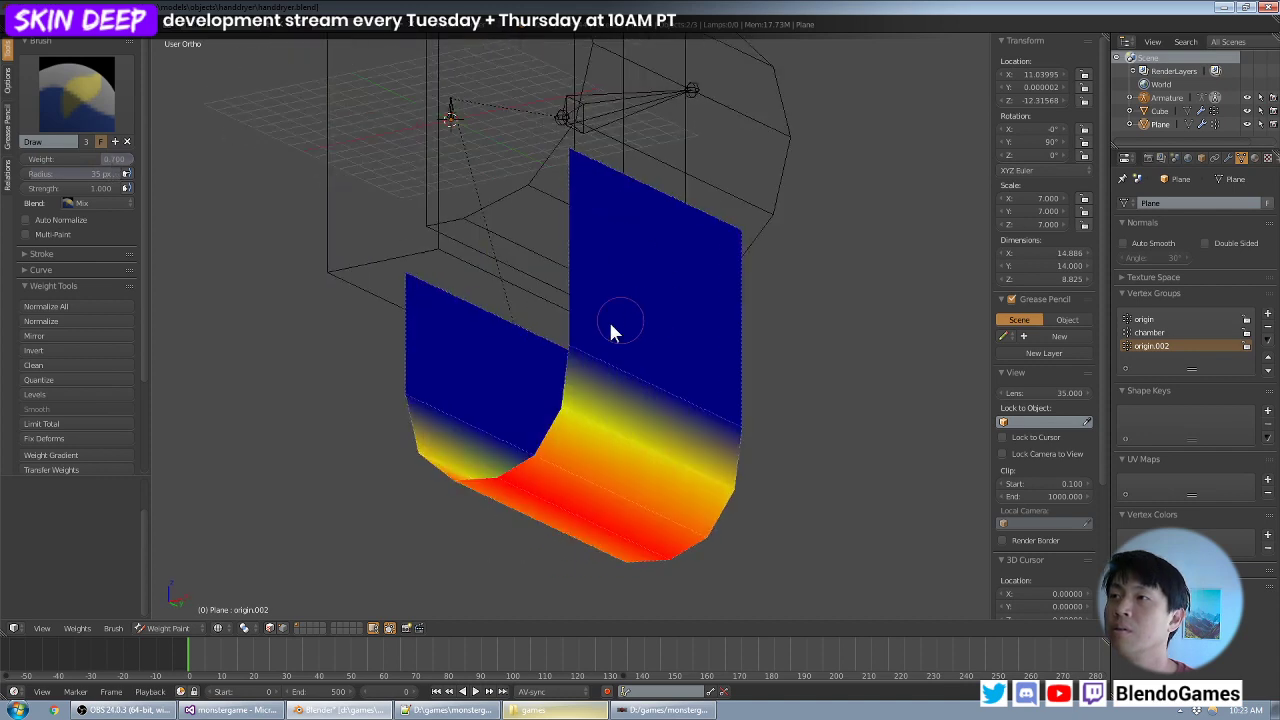
- Try painting weight 0.7 along the taller arm's lower edge and undo the strokes
mouse_move(613, 333)
left_mouse_down()
mouse_move(571, 357)
mouse_move(737, 435)
left_mouse_up()
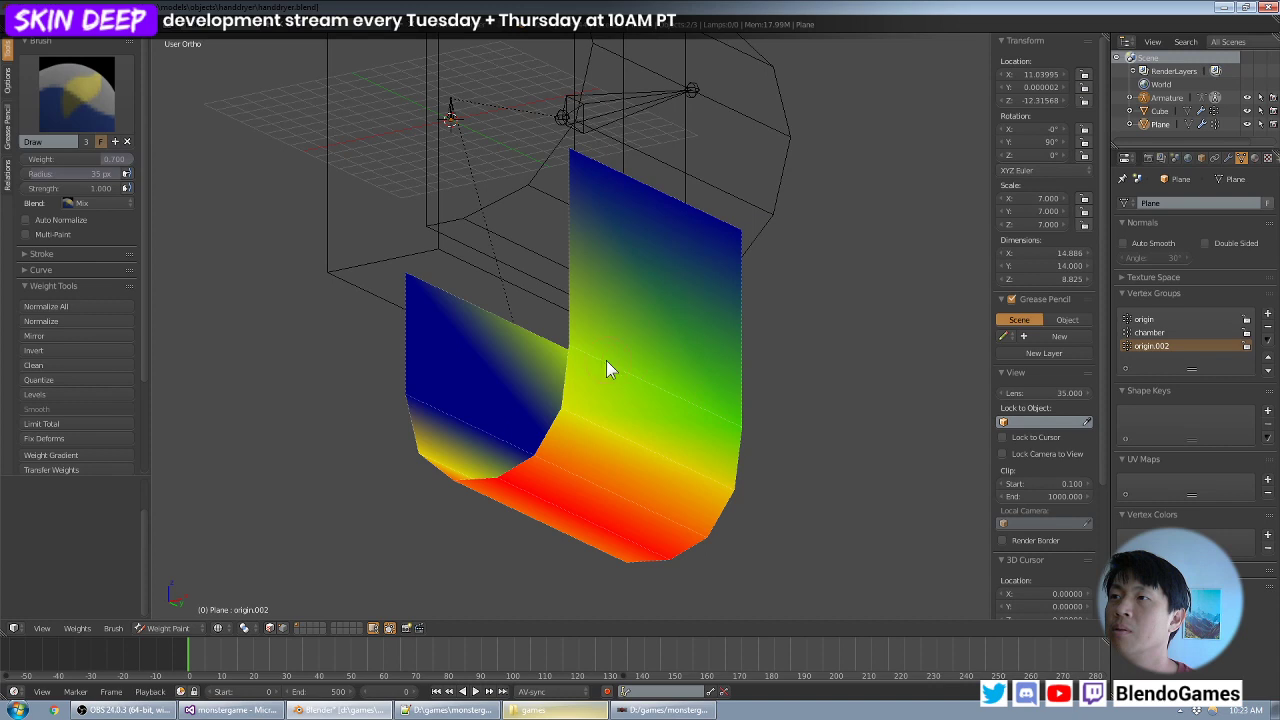
mouse_move(503, 346)
middle_mouse_down()
mouse_move(583, 367)
mouse_move(549, 374)
mouse_move(543, 357)
middle_mouse_up()
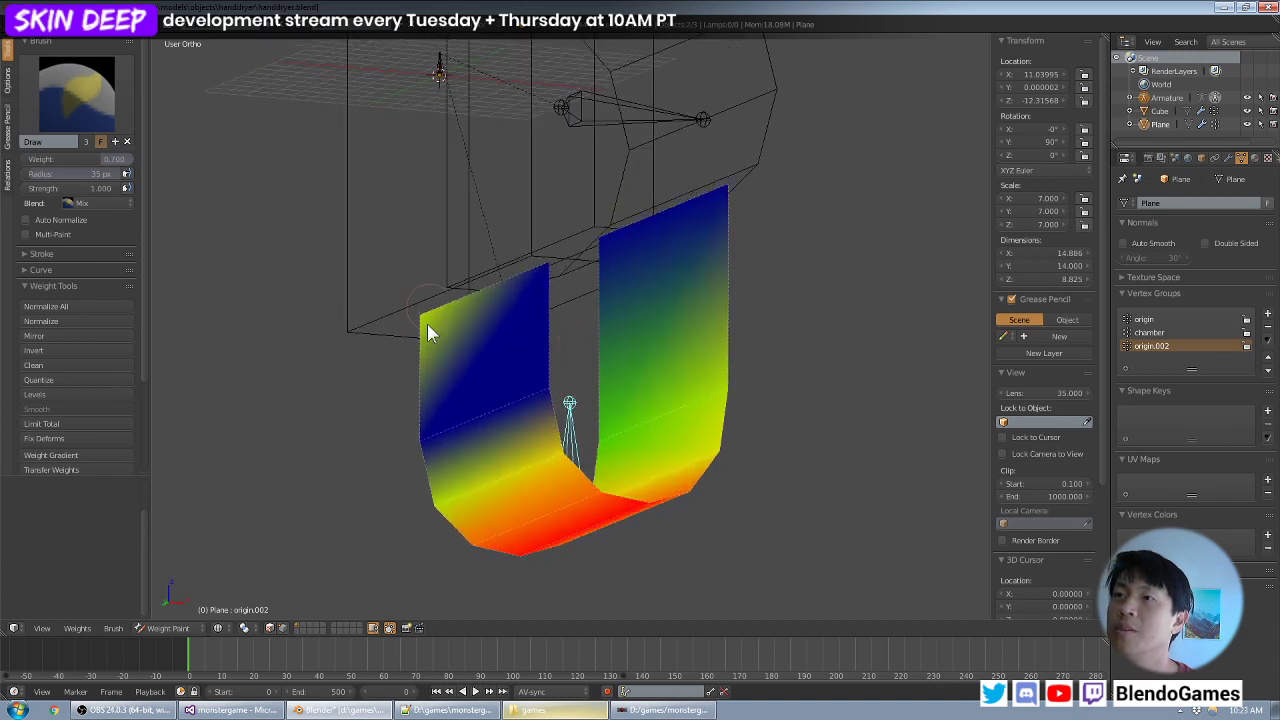
left_click_drag(480, 307, 586, 314)
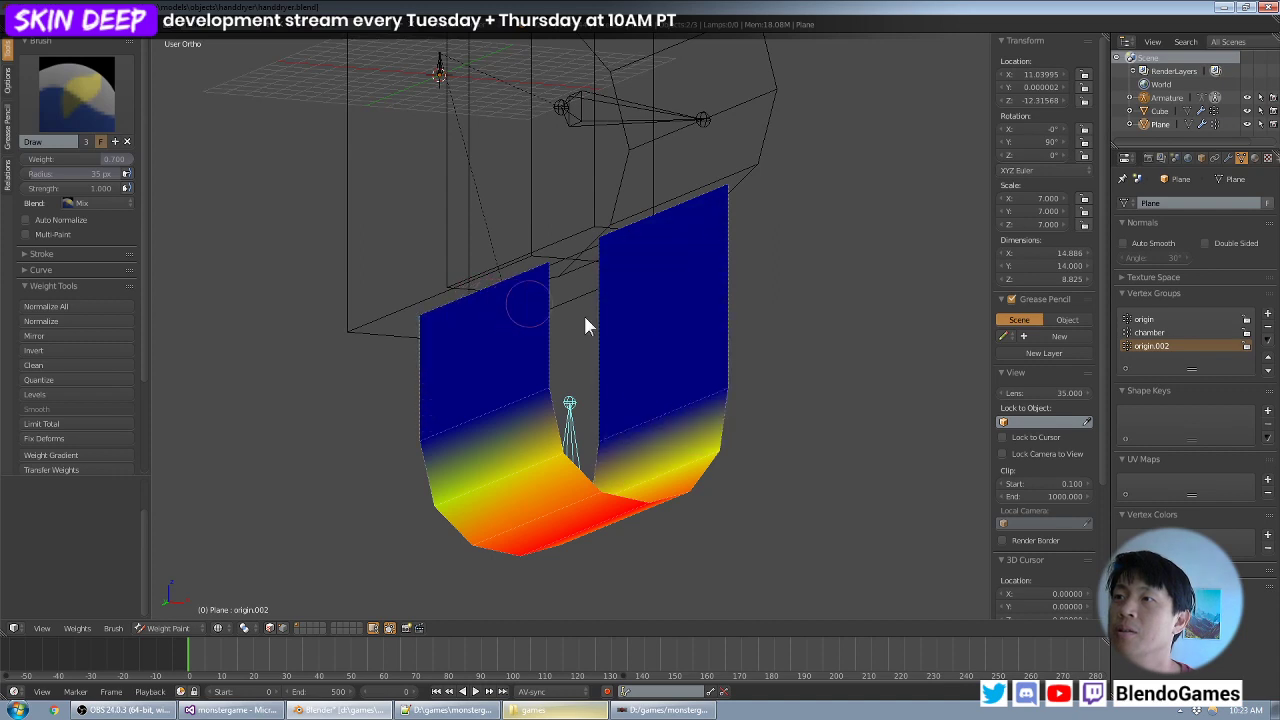
- Paint weight 0.7 onto the edges where both straight arms meet the curved bottom, without touching the arms' top edges
mouse_move(586, 314)
middle_mouse_down()
mouse_move(729, 371)
mouse_move(772, 356)
middle_mouse_up()
mouse_move(648, 372)
left_mouse_down()
mouse_move(623, 377)
mouse_move(716, 435)
left_mouse_up()
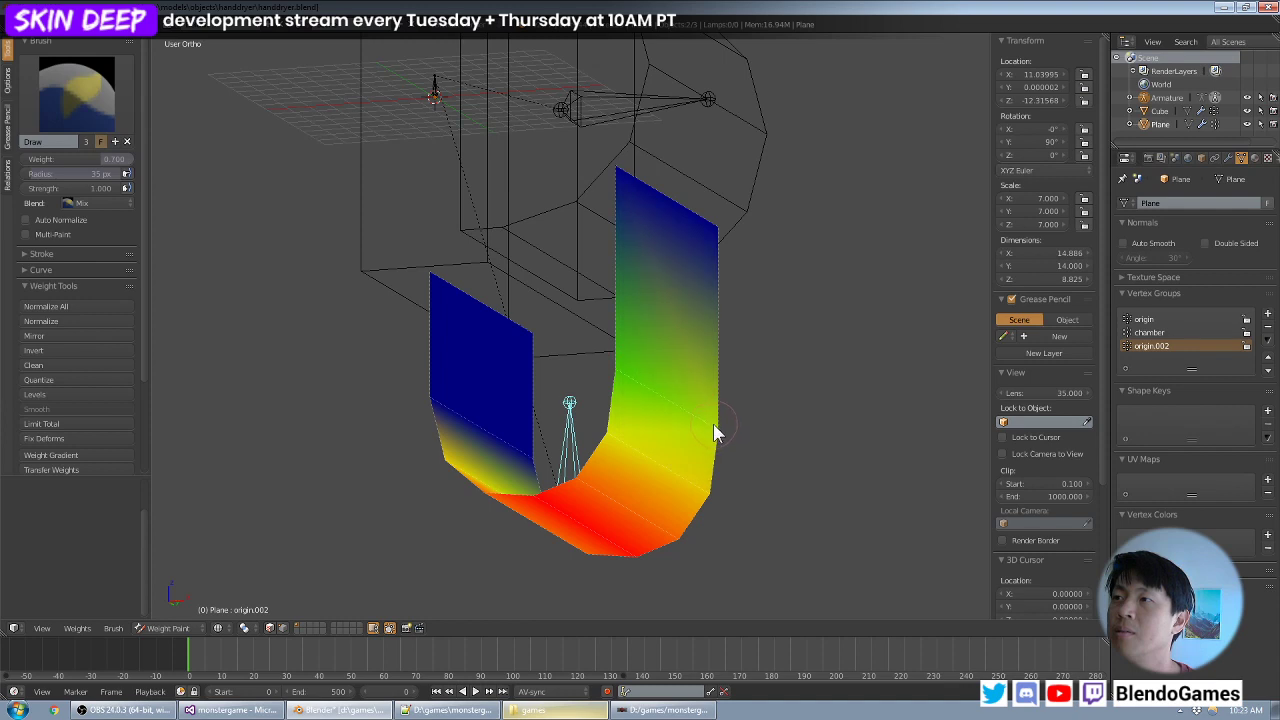
middle_click_drag(515, 443, 612, 433)
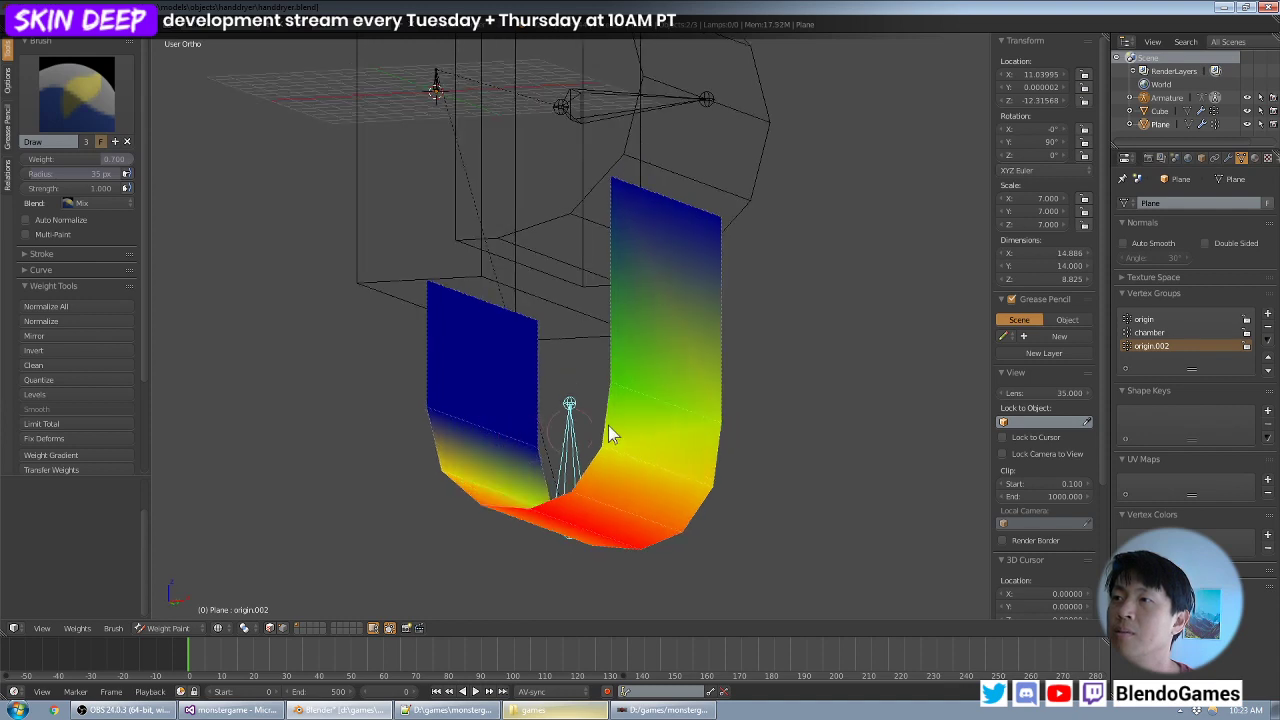
left_click_drag(626, 387, 643, 397)
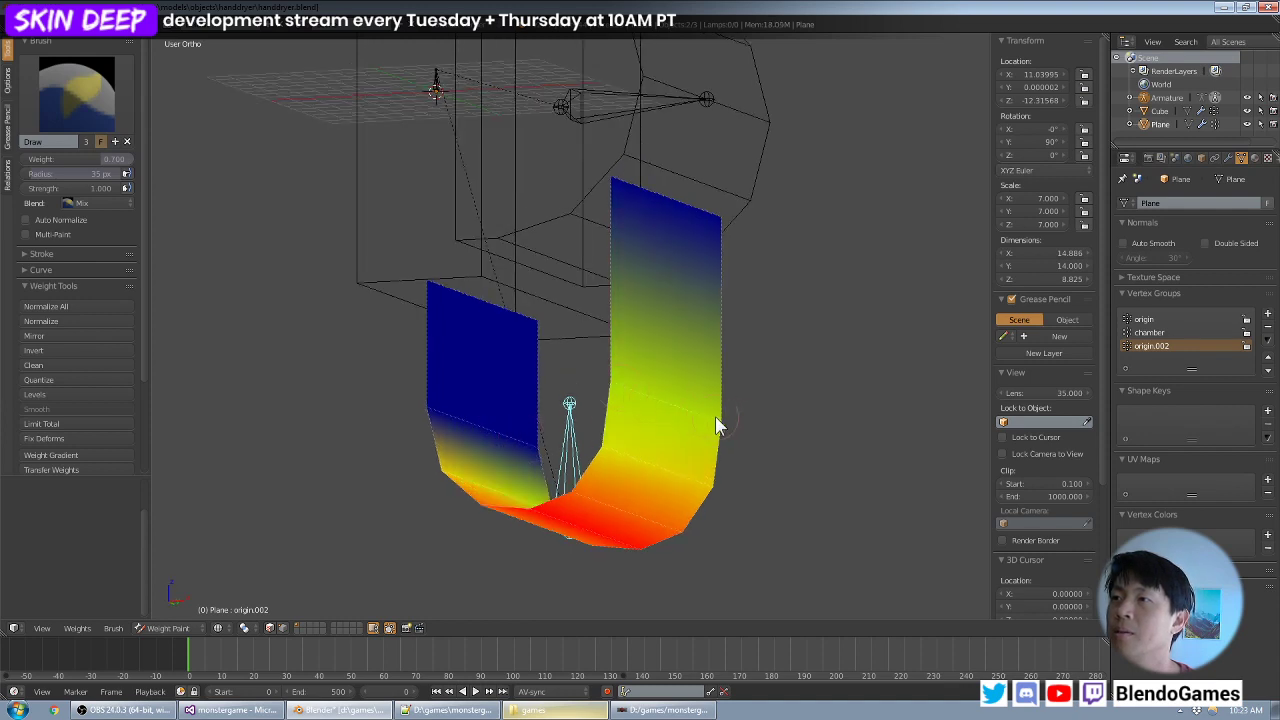
mouse_move(603, 393)
middle_mouse_down()
mouse_move(500, 371)
mouse_move(534, 366)
mouse_move(523, 377)
middle_mouse_up()
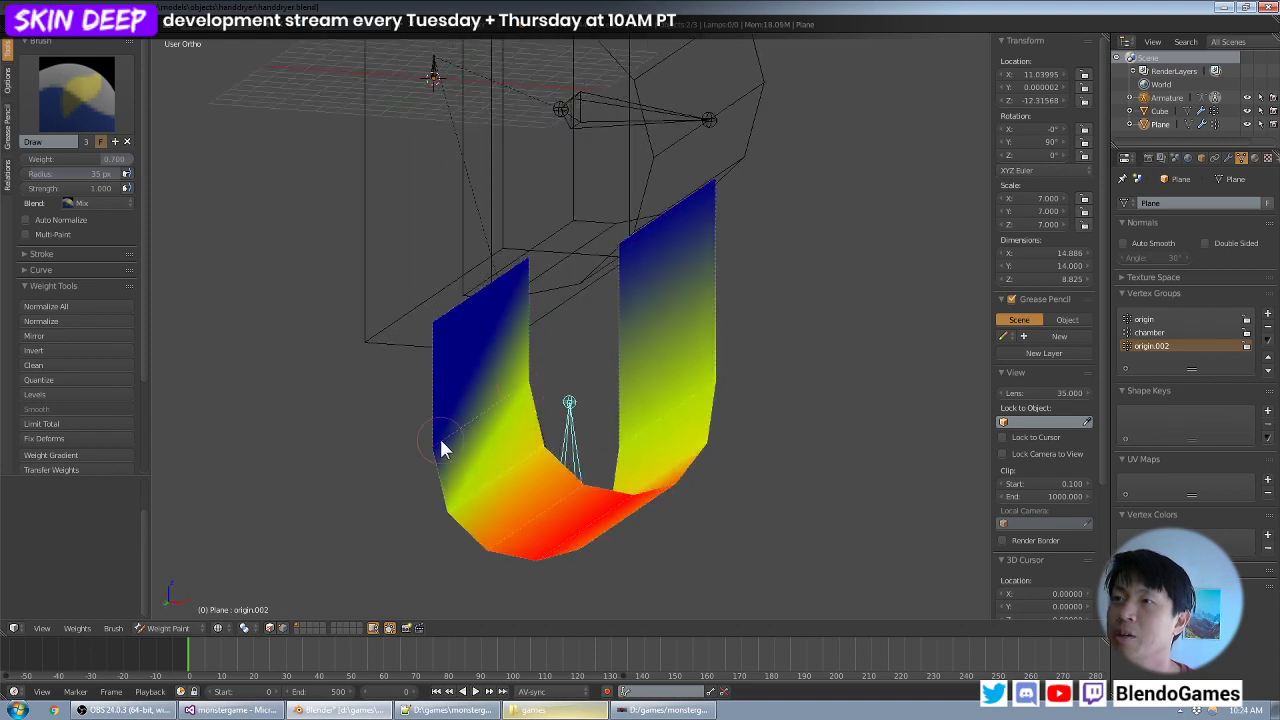
left_click_drag(443, 450, 443, 455)
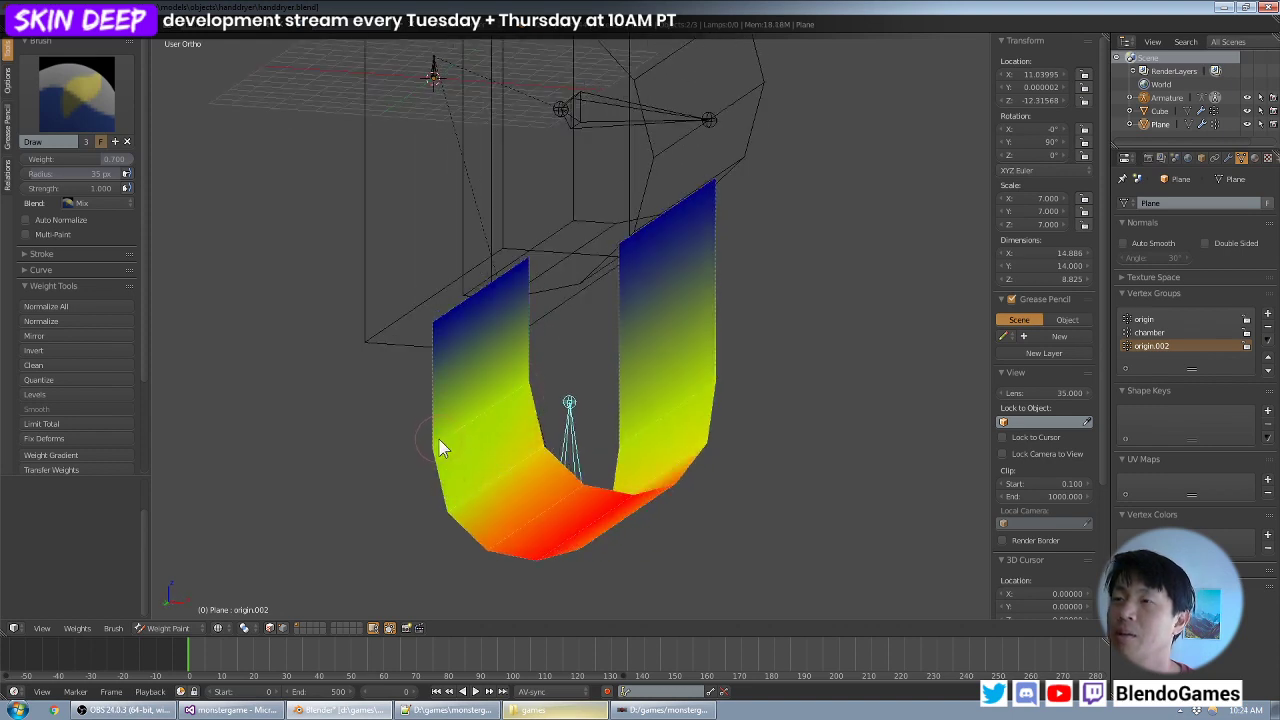
- Test the strip's deformation by moving the lower bone around and cancel the moves
middle_click_drag(545, 376, 588, 338)
scroll(584, 318, "down", 2)
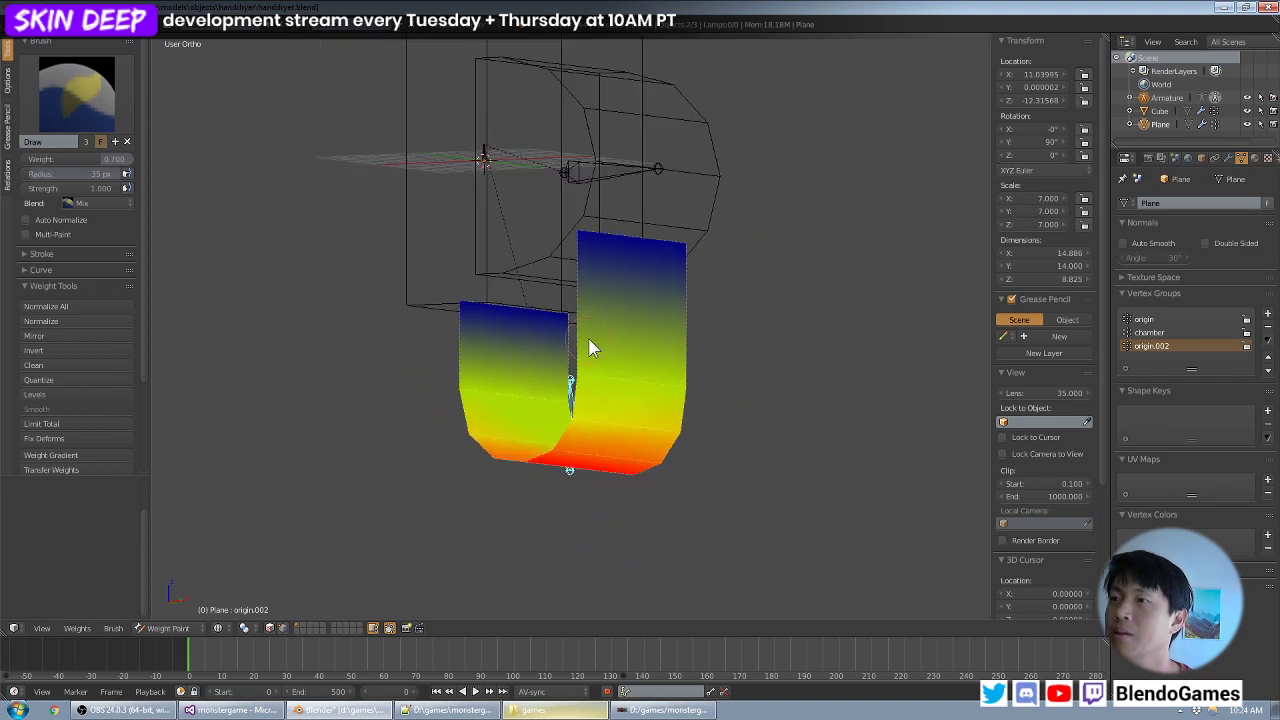
key("g")
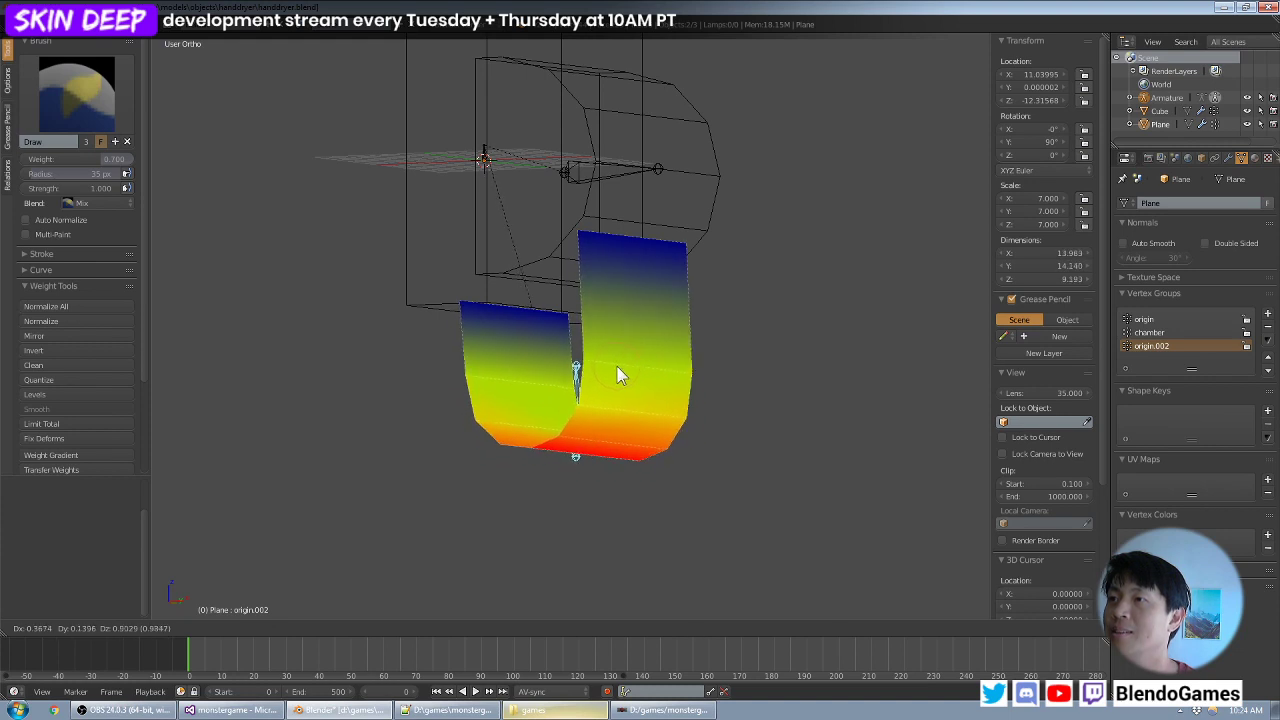
left_click(620, 379)
key("g")
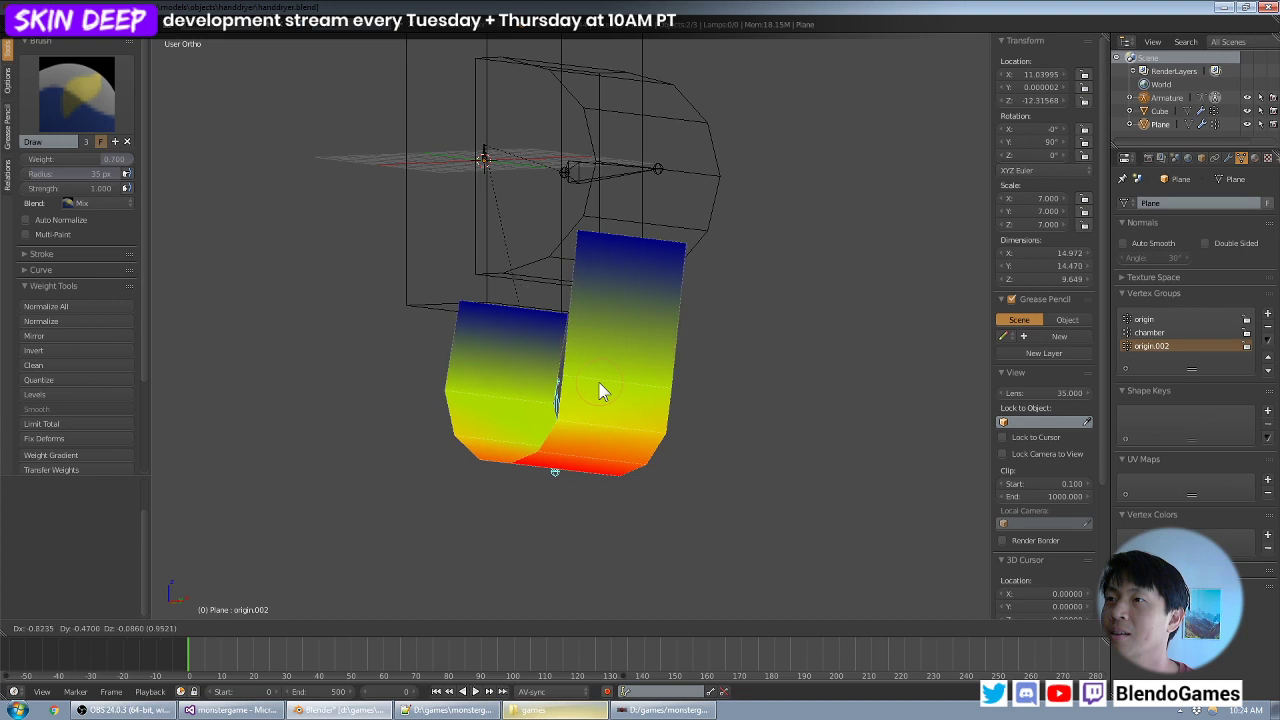
right_click(561, 368)
- Select the origin bone and paint weight 0.3 onto the edge where the shorter arm meets the curved bottom
middle_click_drag(563, 364, 538, 270)
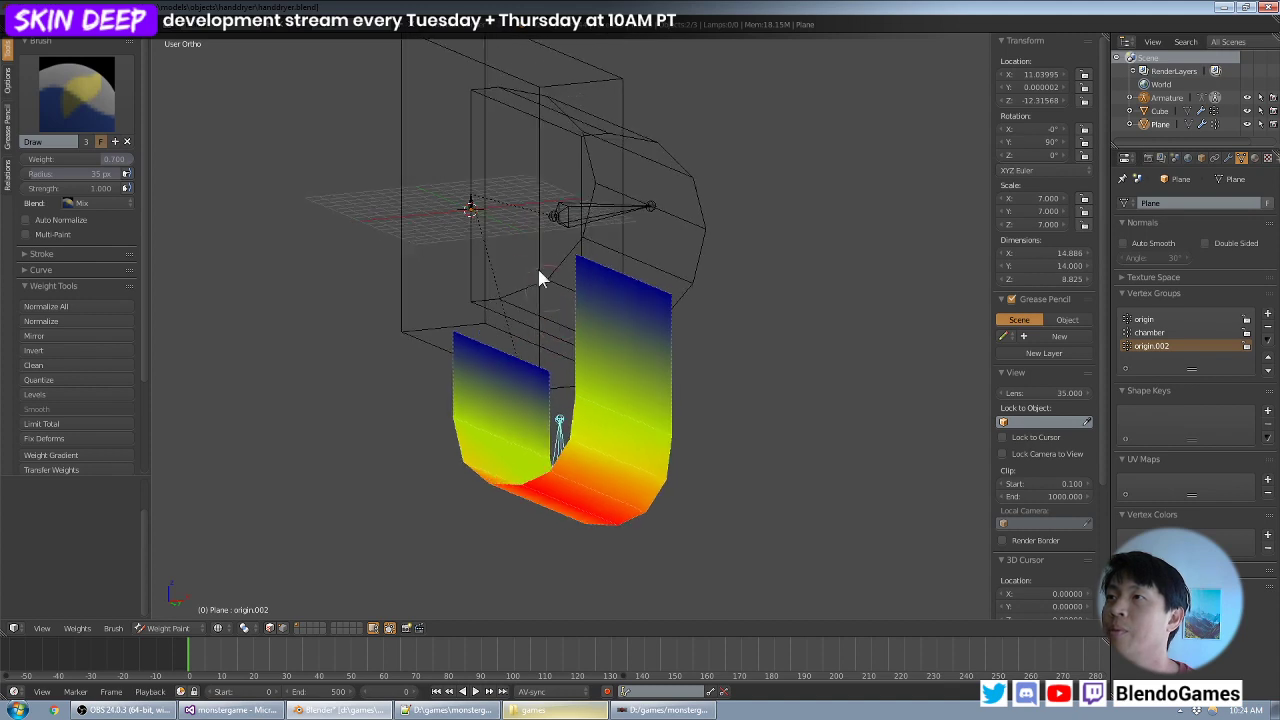
right_click(470, 209)
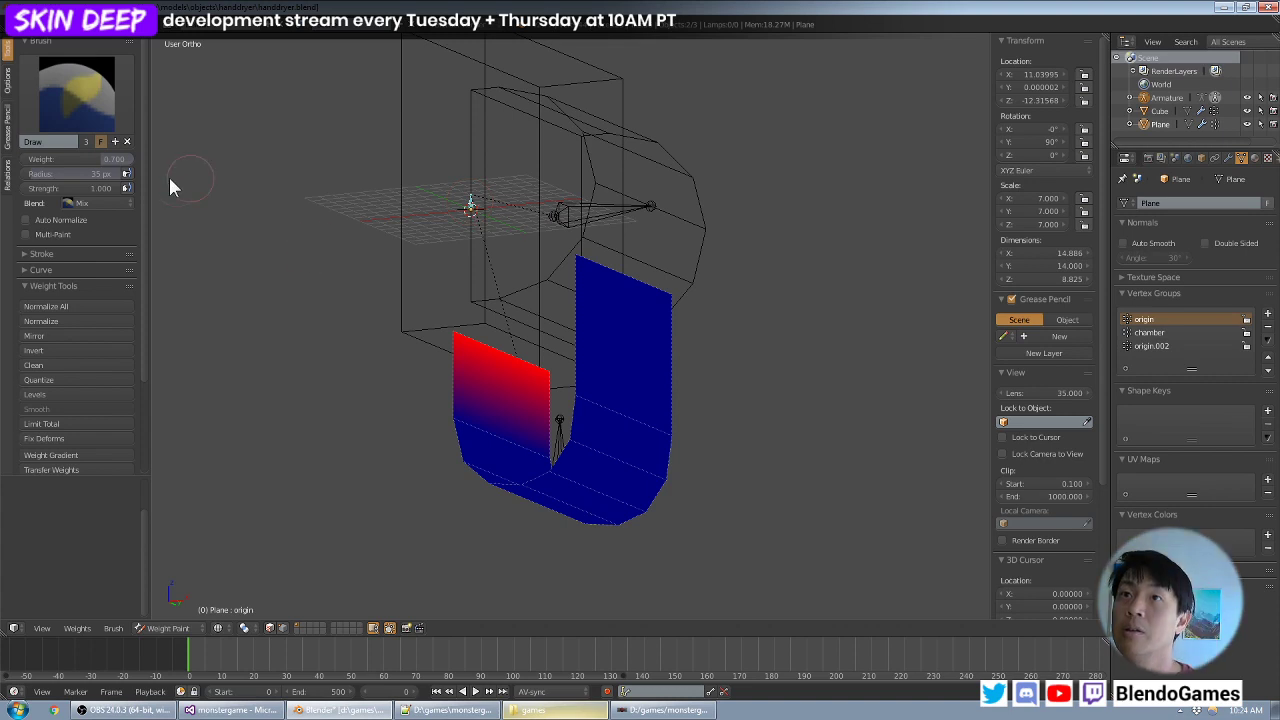
left_click(110, 159)
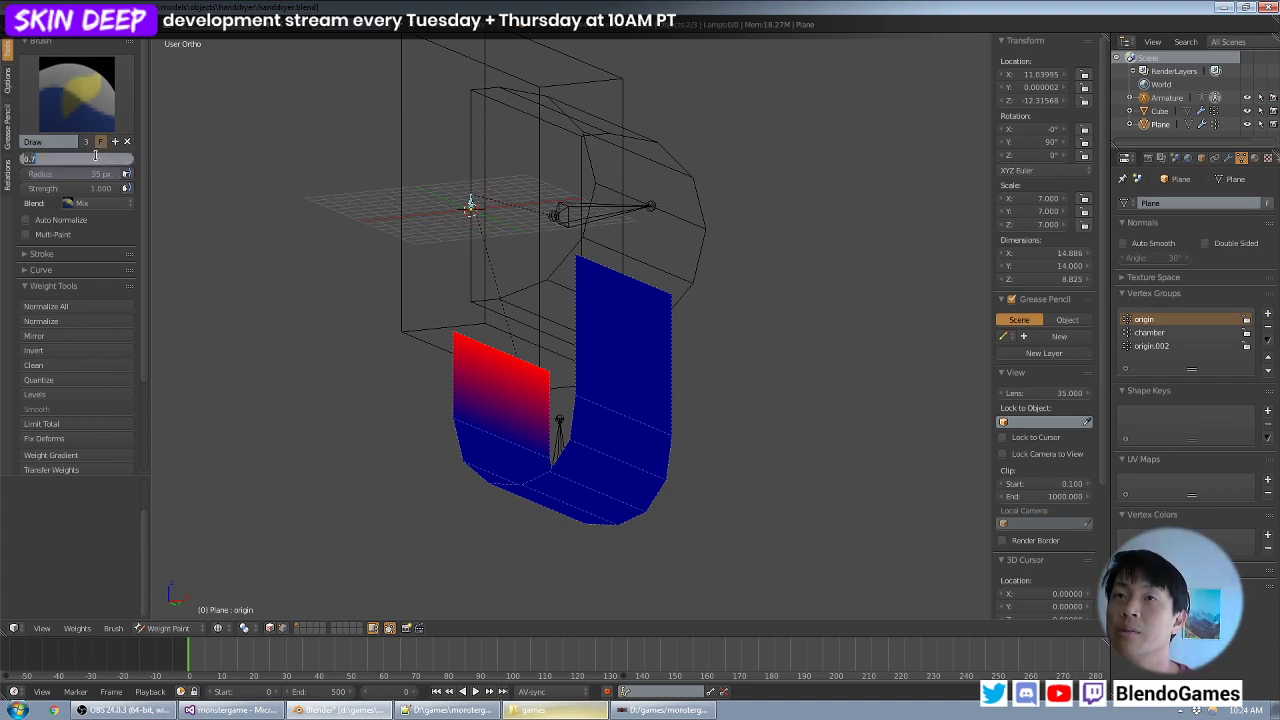
type("0.3")
key("Return")
mouse_move(334, 266)
middle_mouse_down()
mouse_move(520, 314)
mouse_move(531, 294)
mouse_move(488, 286)
middle_mouse_up()
left_click(528, 387)
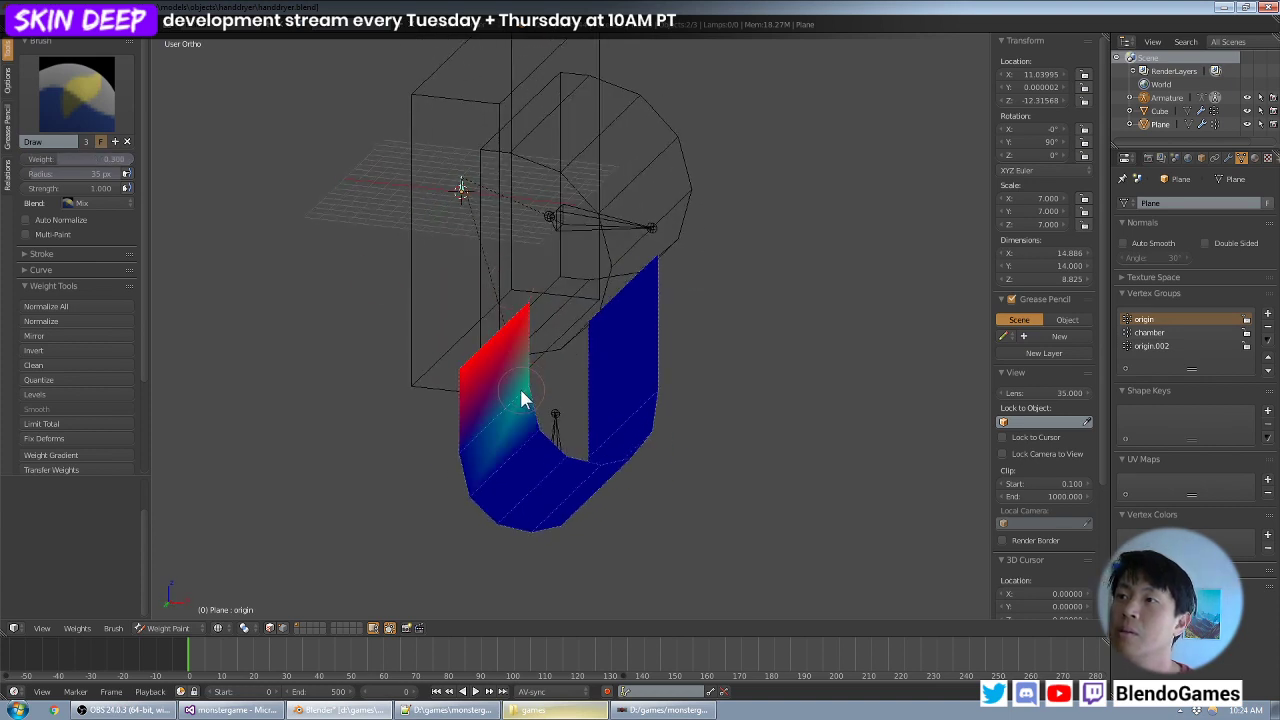
left_click_drag(471, 441, 466, 453)
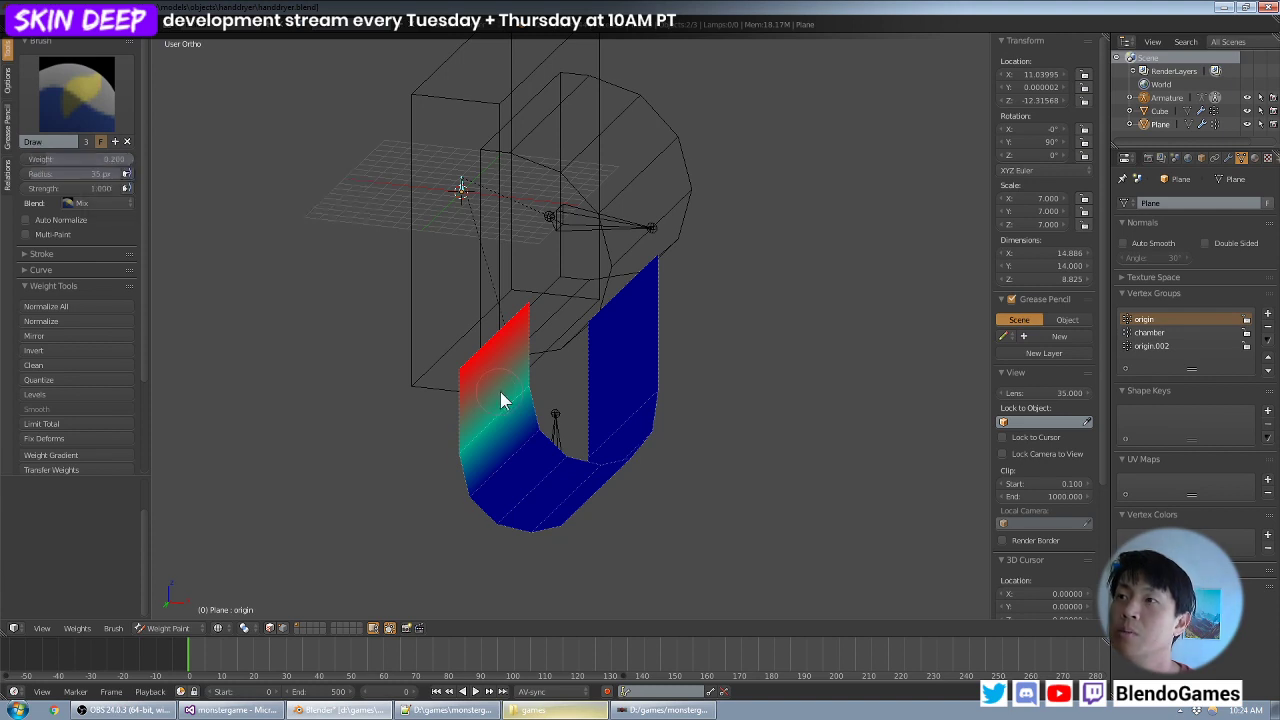
- Paint the origin bone's weight as 0.2 and 0.1 on the next two edges down the shorter arm's curve
middle_click_drag(500, 394, 541, 418)
mouse_move(541, 418)
left_mouse_down()
mouse_move(546, 428)
mouse_move(509, 446)
mouse_move(470, 497)
left_mouse_up()
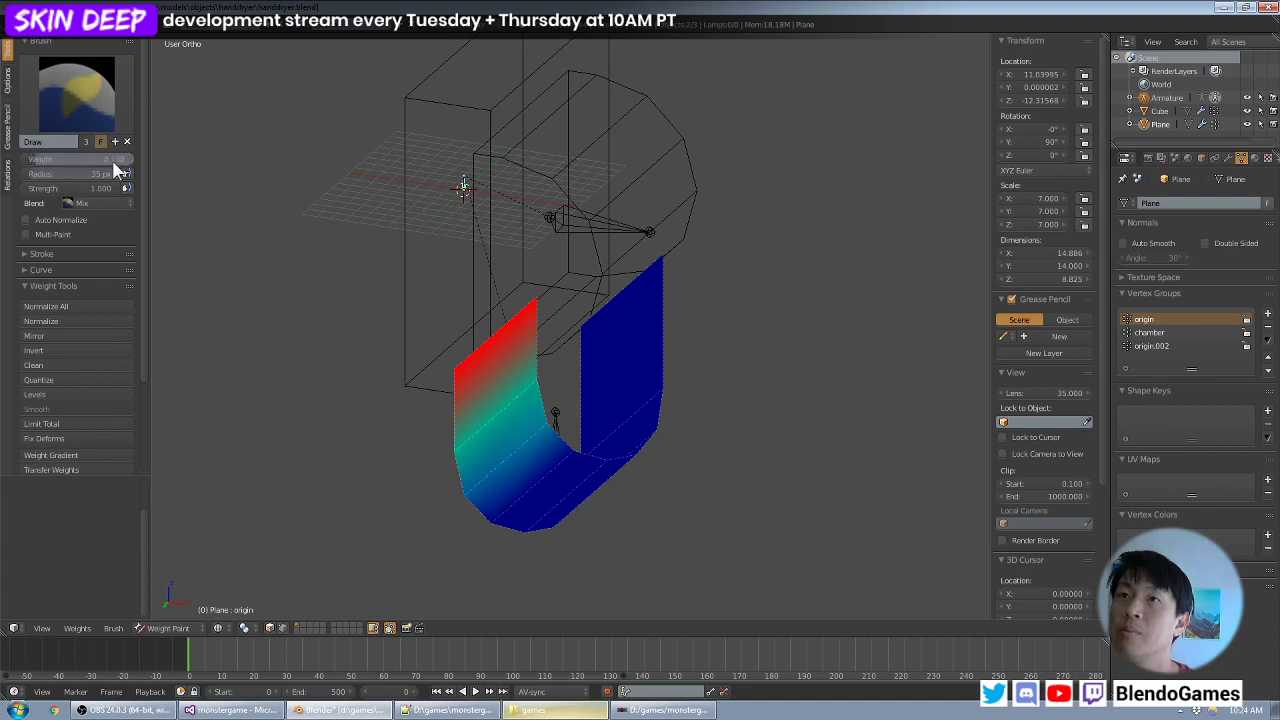
middle_click_drag(515, 302, 503, 295)
mouse_move(575, 438)
left_mouse_down()
mouse_move(554, 443)
mouse_move(505, 530)
left_mouse_up()
- Select the lower bone, test the strip's deformation by moving the bone sideways, and cancel the move
middle_click_drag(643, 357, 571, 371)
right_click(557, 434)
middle_click_drag(558, 434, 605, 405)
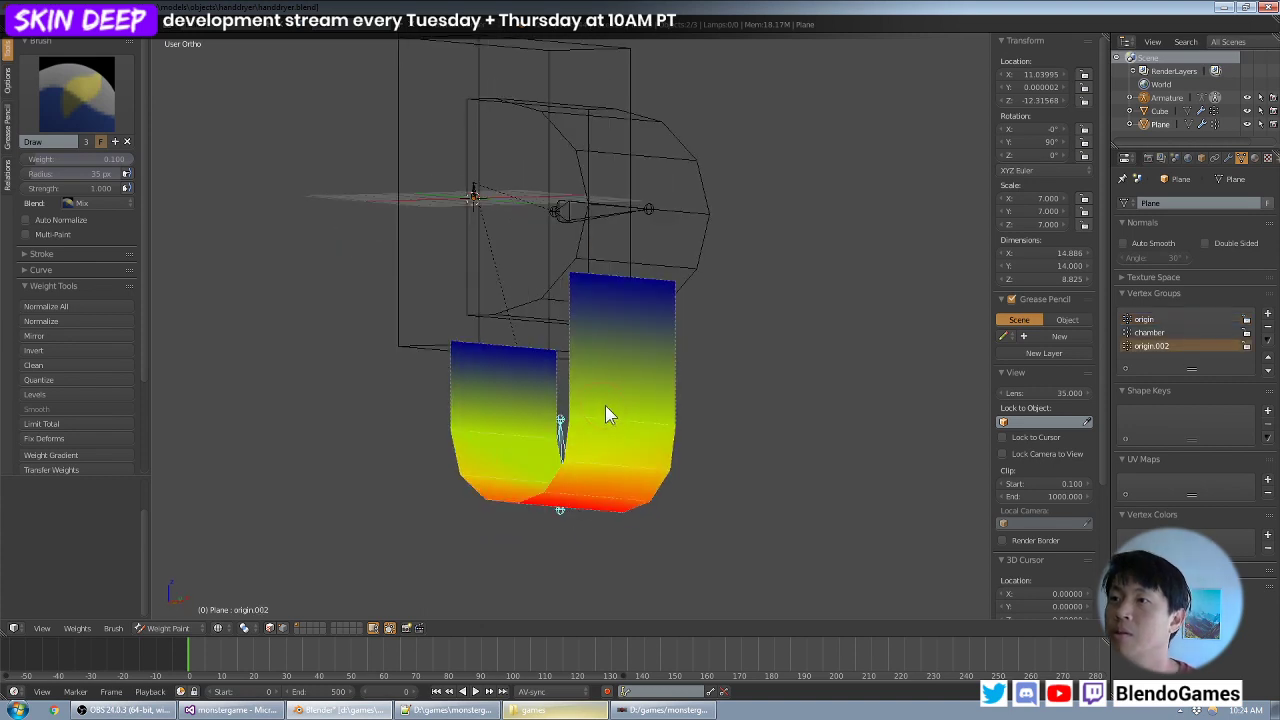
key("g")
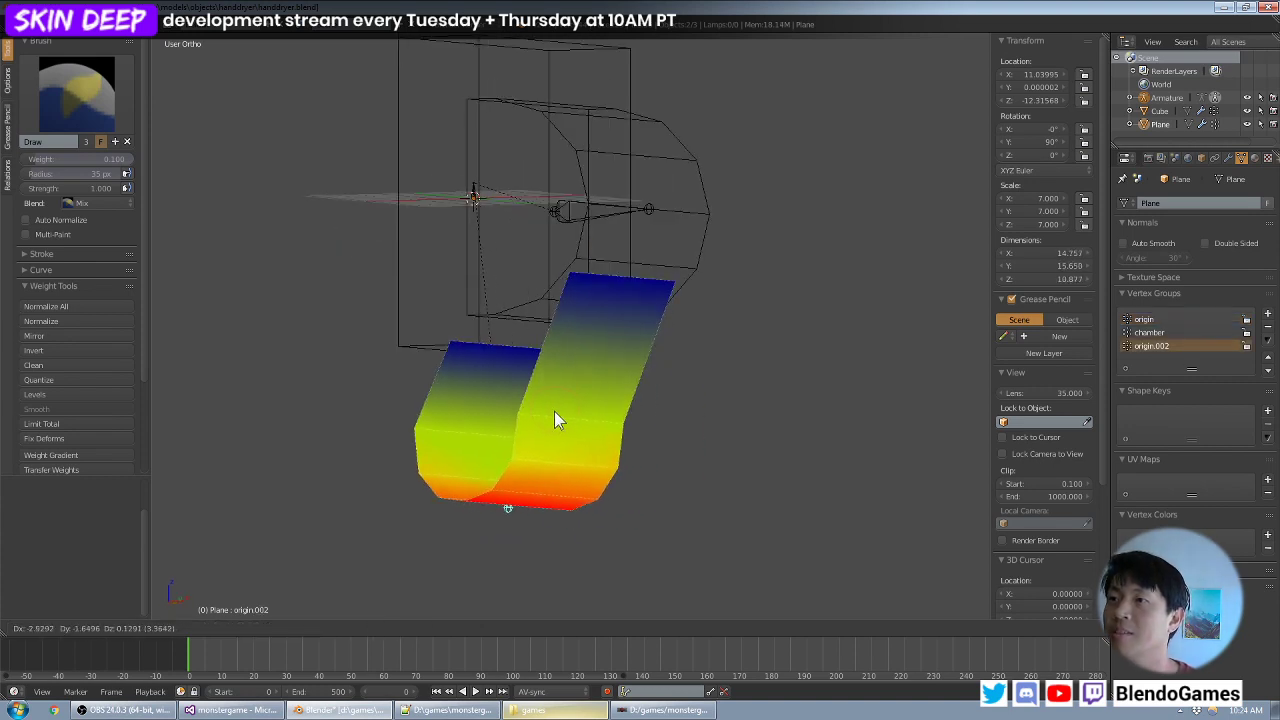
right_click(594, 395)
middle_click_drag(594, 395, 604, 367)
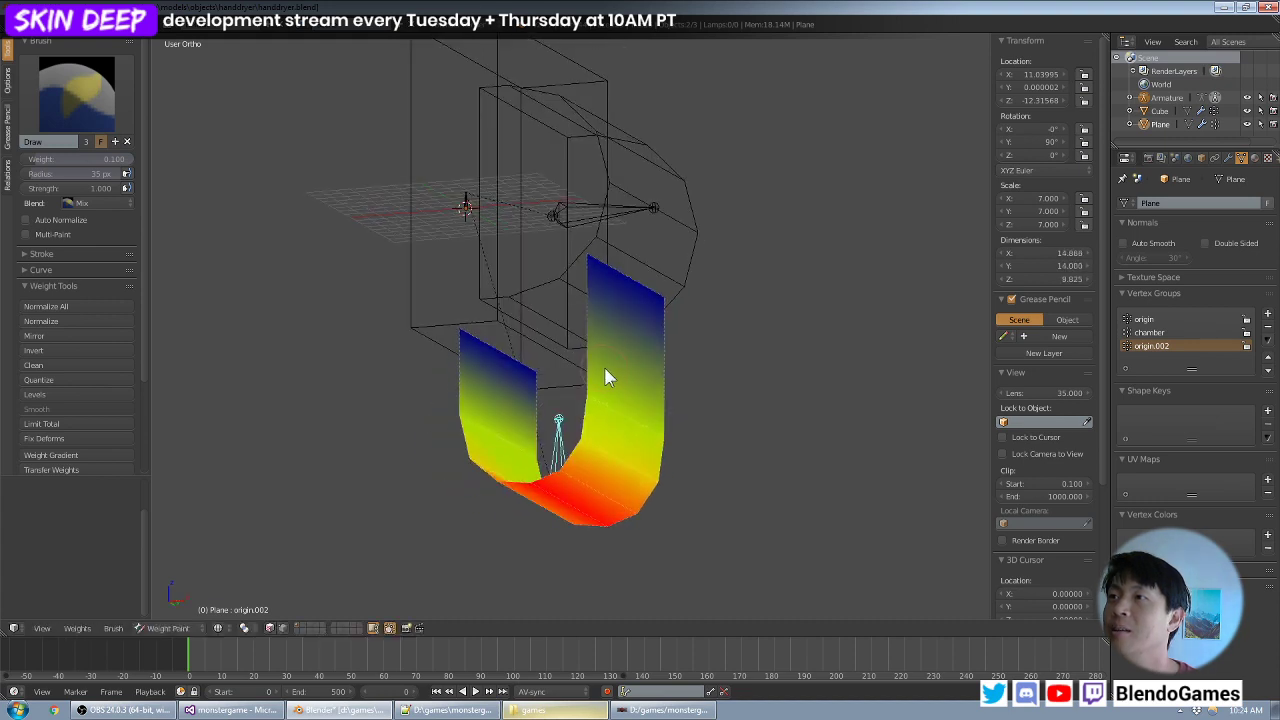
- Select the chamber bone and paint weight 0.3 onto the edge where the longer arm meets the curved bottom
middle_click_drag(622, 312, 586, 309)
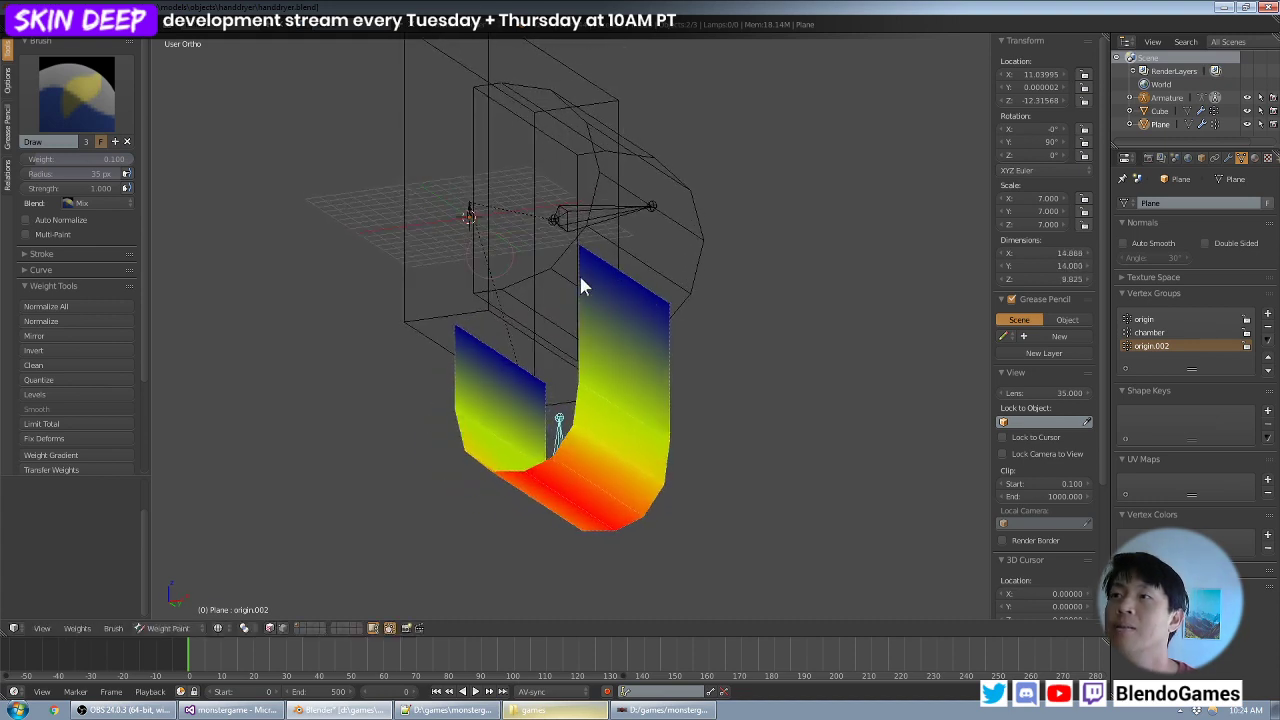
right_click(631, 215)
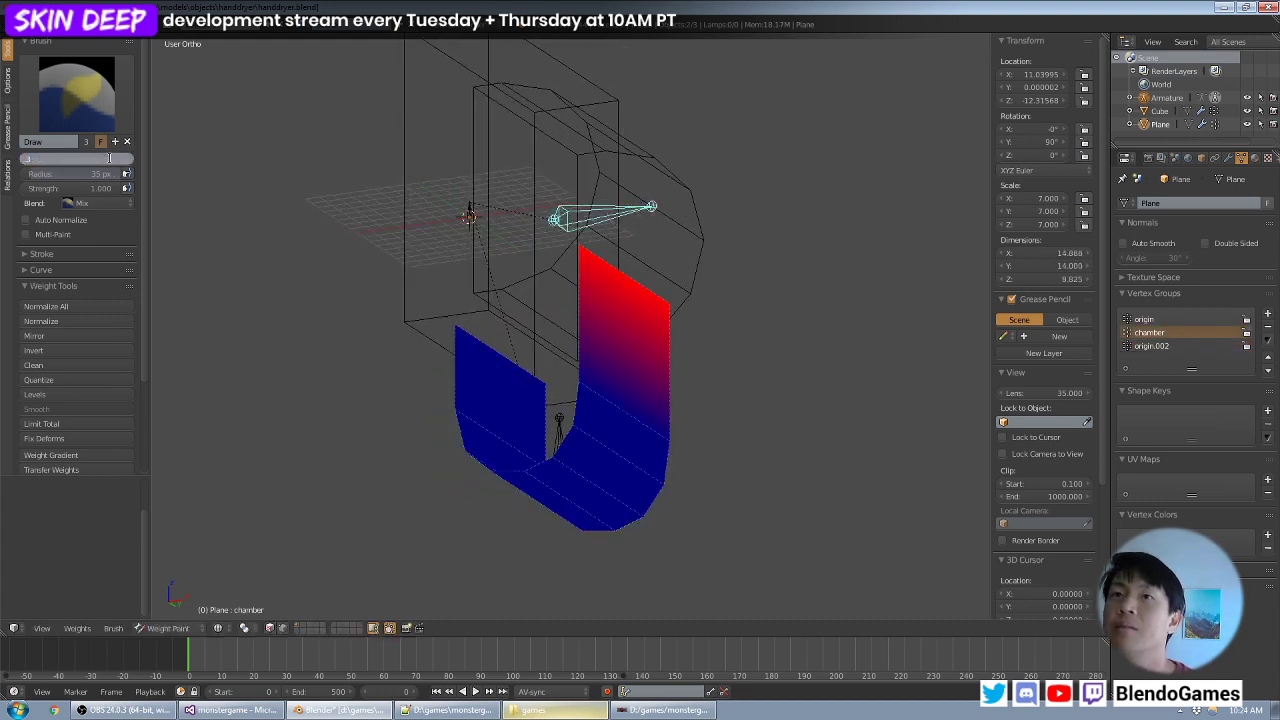
mouse_move(624, 328)
middle_mouse_down()
mouse_move(588, 350)
mouse_move(603, 365)
mouse_move(594, 371)
middle_mouse_up()
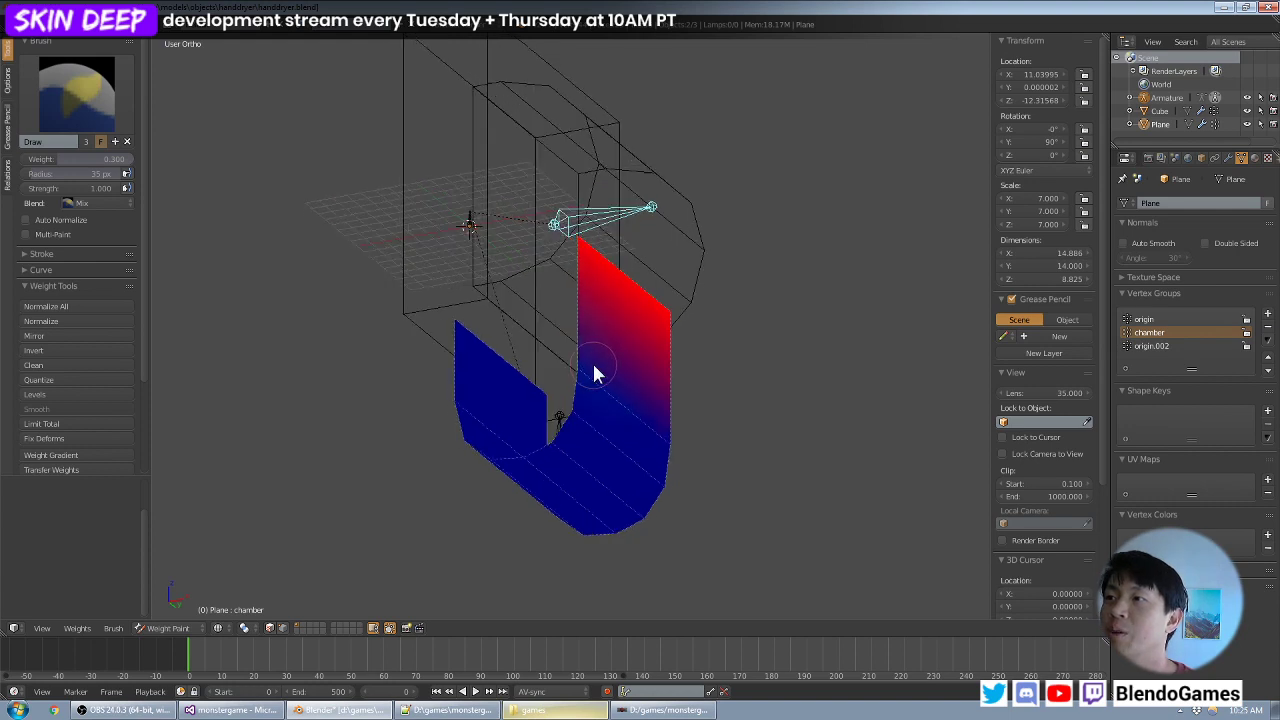
mouse_move(594, 371)
left_mouse_down()
mouse_move(586, 380)
mouse_move(691, 437)
mouse_move(666, 437)
left_mouse_up()
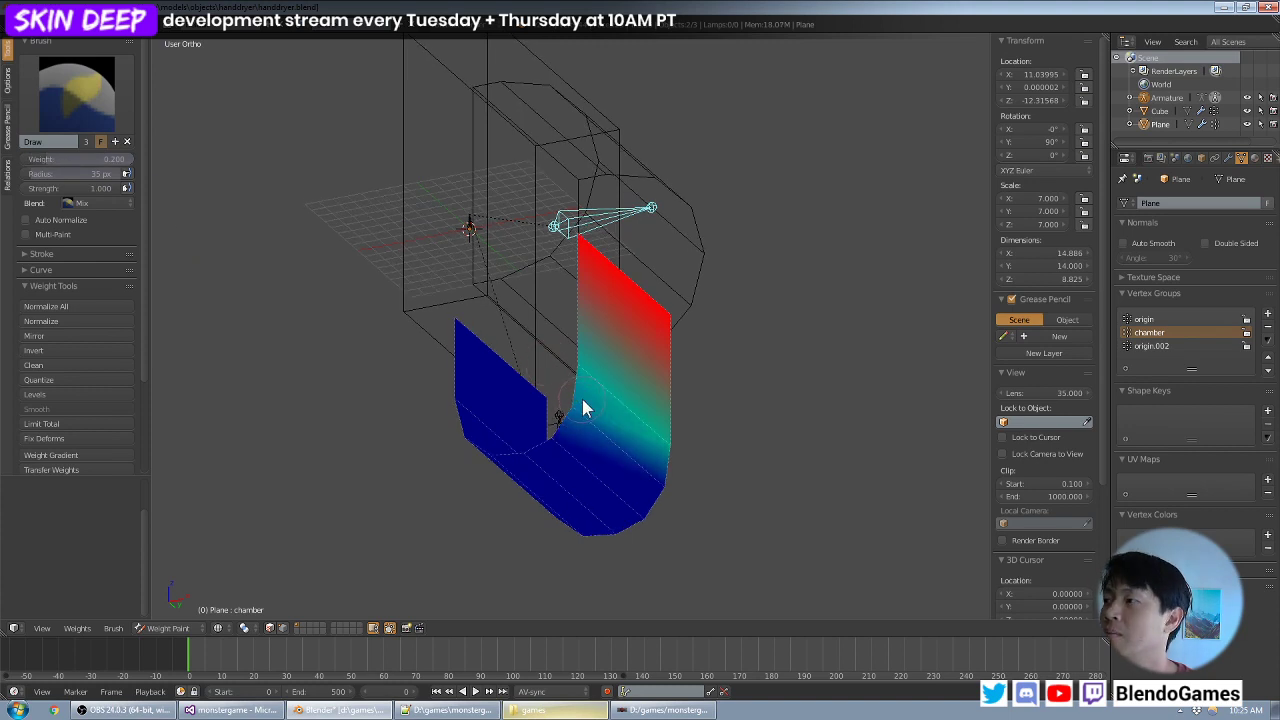
- Paint the chamber bone's weight as 0.2 and 0.1 on the next two edges down the longer arm's curve
middle_click_drag(582, 399, 590, 403)
left_click_drag(653, 478, 657, 482)
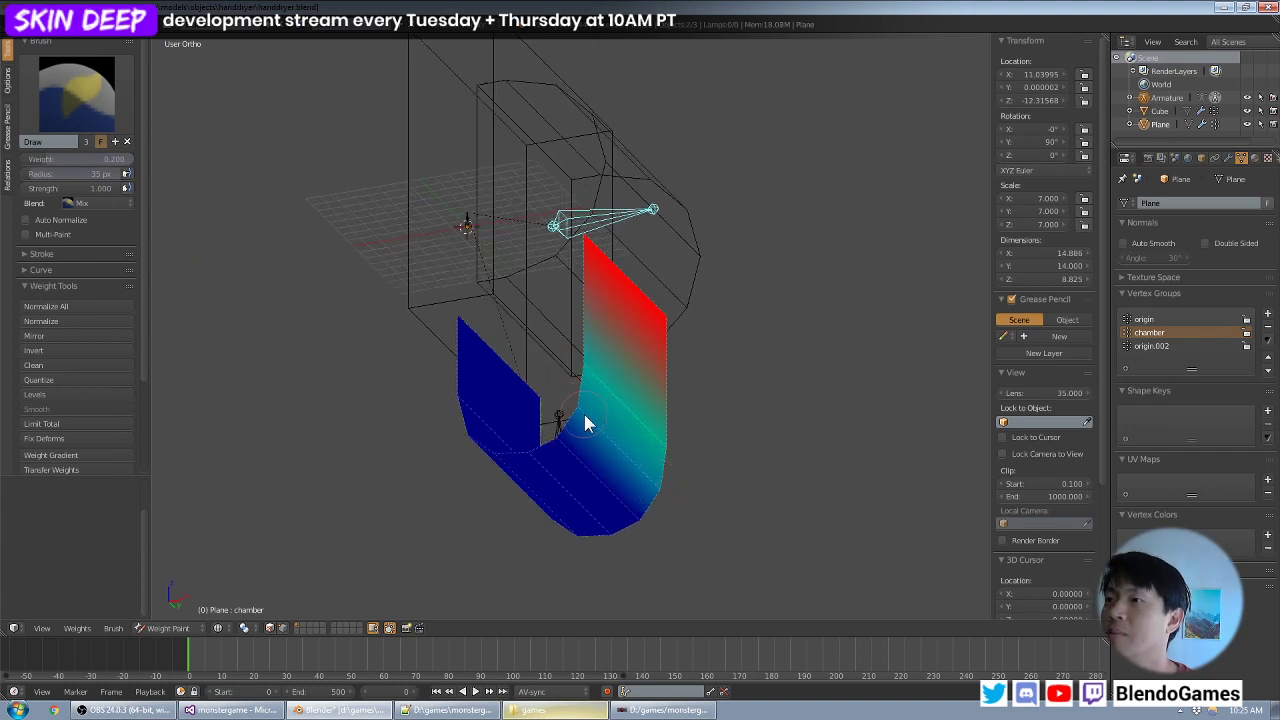
middle_click_drag(590, 420, 638, 407)
left_click_drag(46, 159, 35, 159, "ctrl")
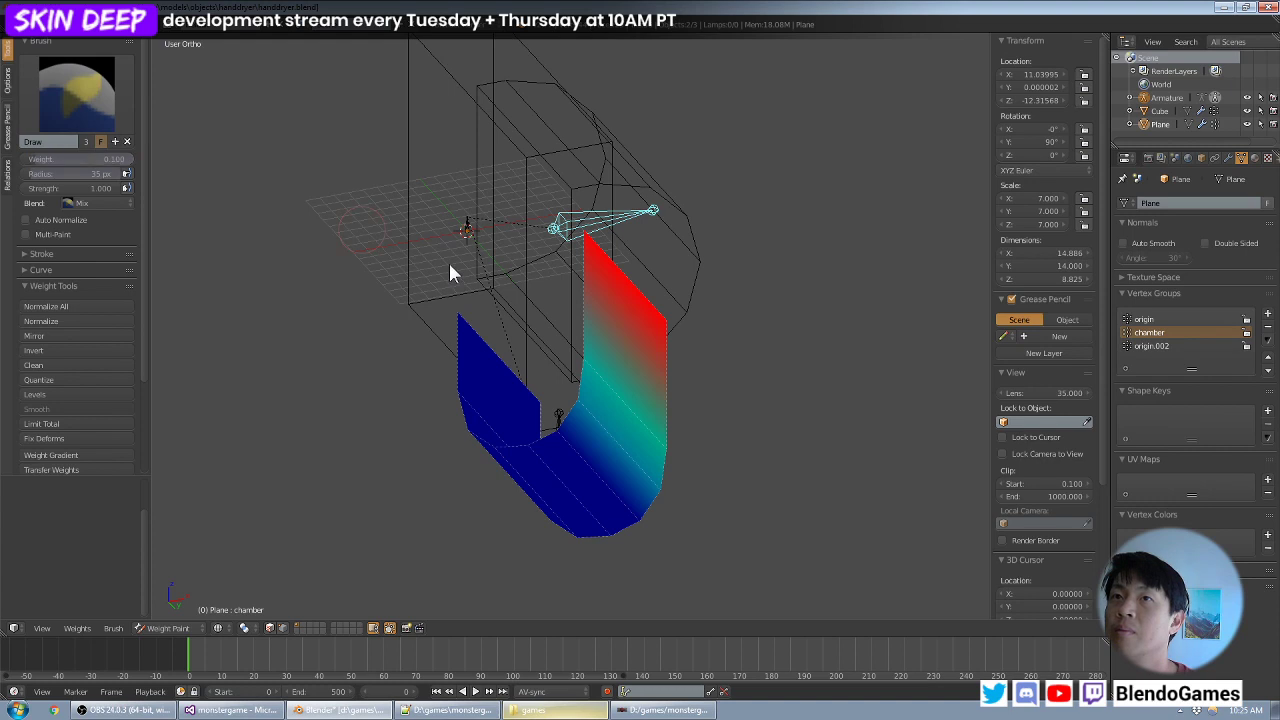
mouse_move(583, 384)
middle_mouse_down()
mouse_move(571, 328)
mouse_move(573, 391)
middle_mouse_up()
left_click(568, 422)
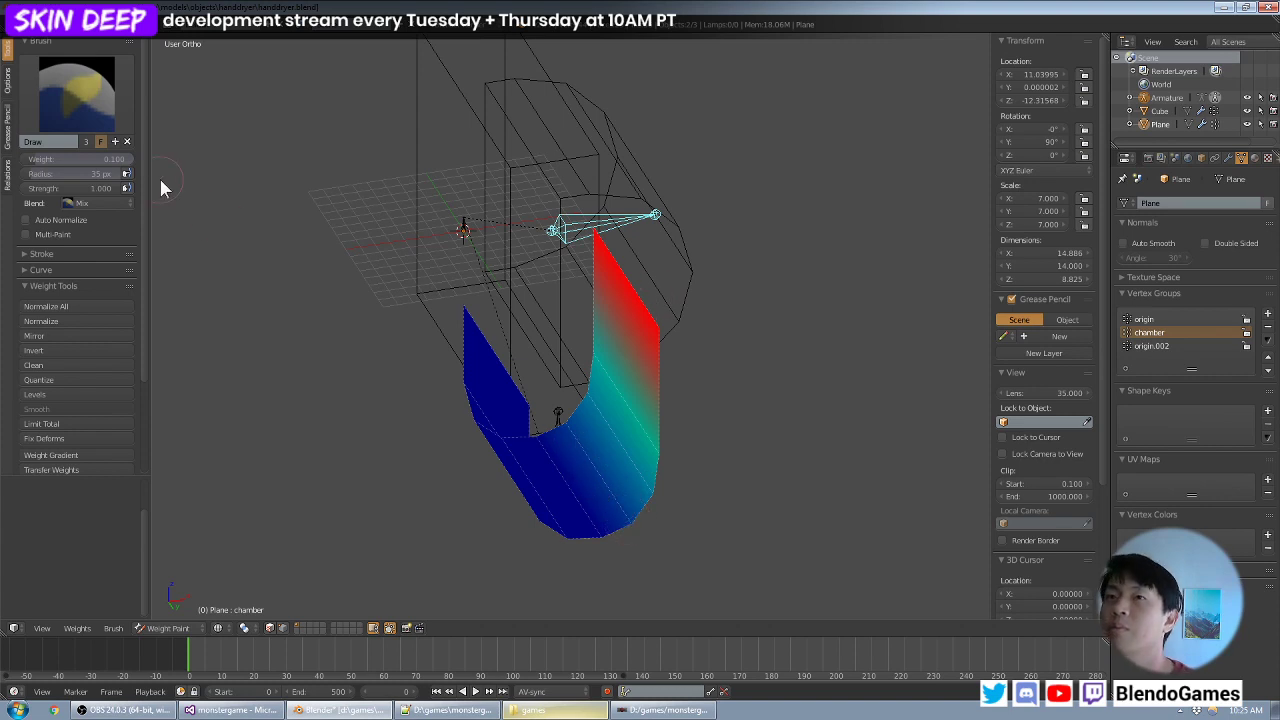
- Reselect the lower bone, test how the strip follows when the bone is moved around, and cancel the moves
middle_click_drag(682, 300, 692, 238)
right_click(561, 441)
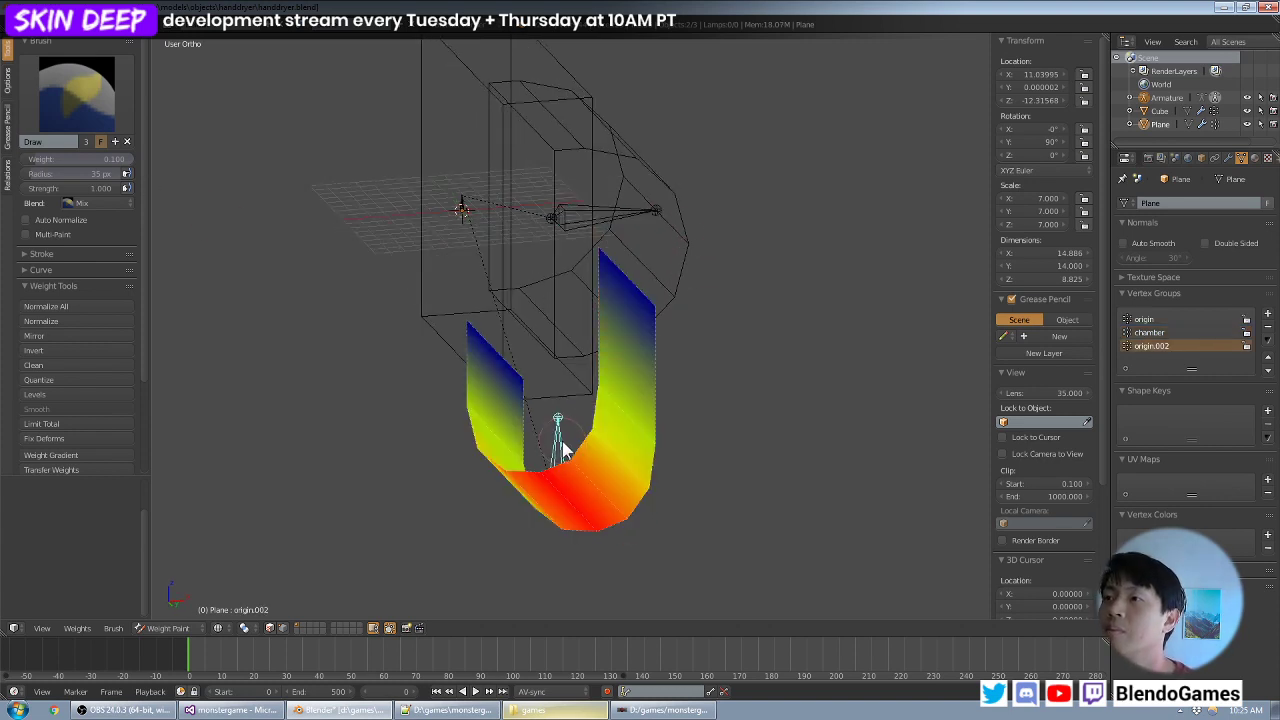
mouse_move(618, 436)
middle_mouse_down()
mouse_move(632, 395)
mouse_move(616, 374)
mouse_move(551, 371)
mouse_move(586, 380)
middle_mouse_up()
key("g")
right_click(646, 381)
key("KP_1")
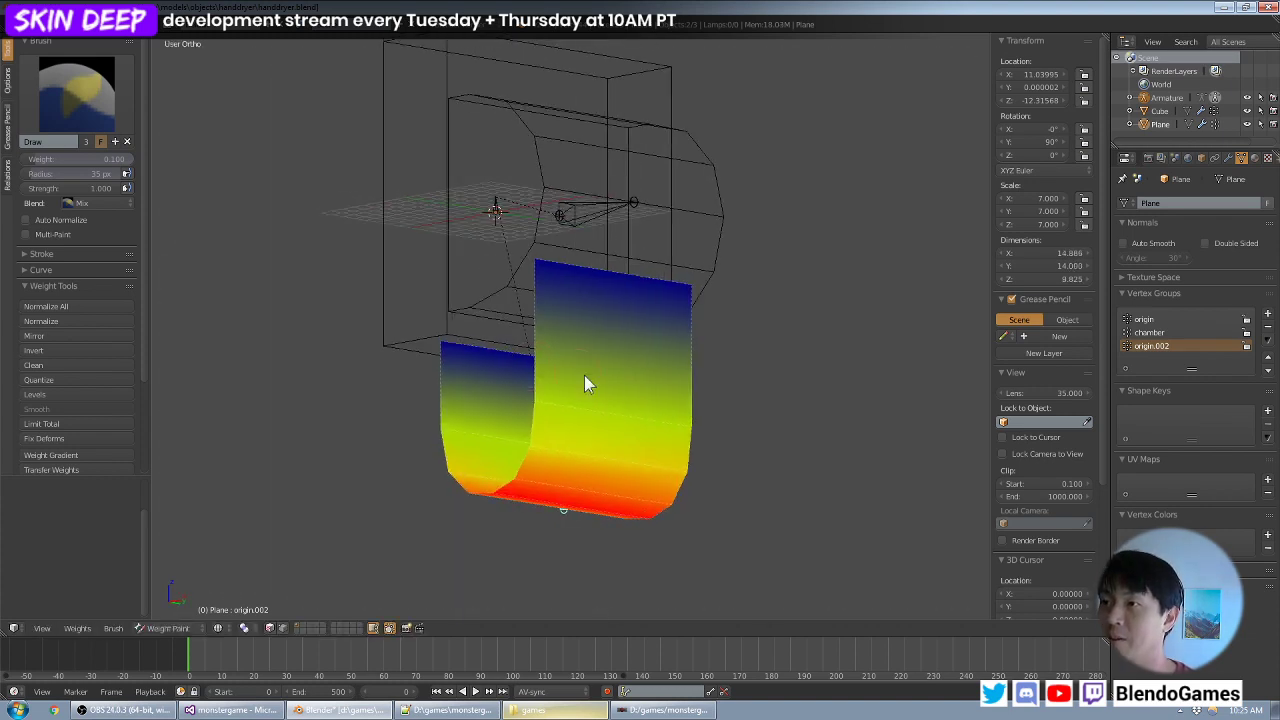
key("g")
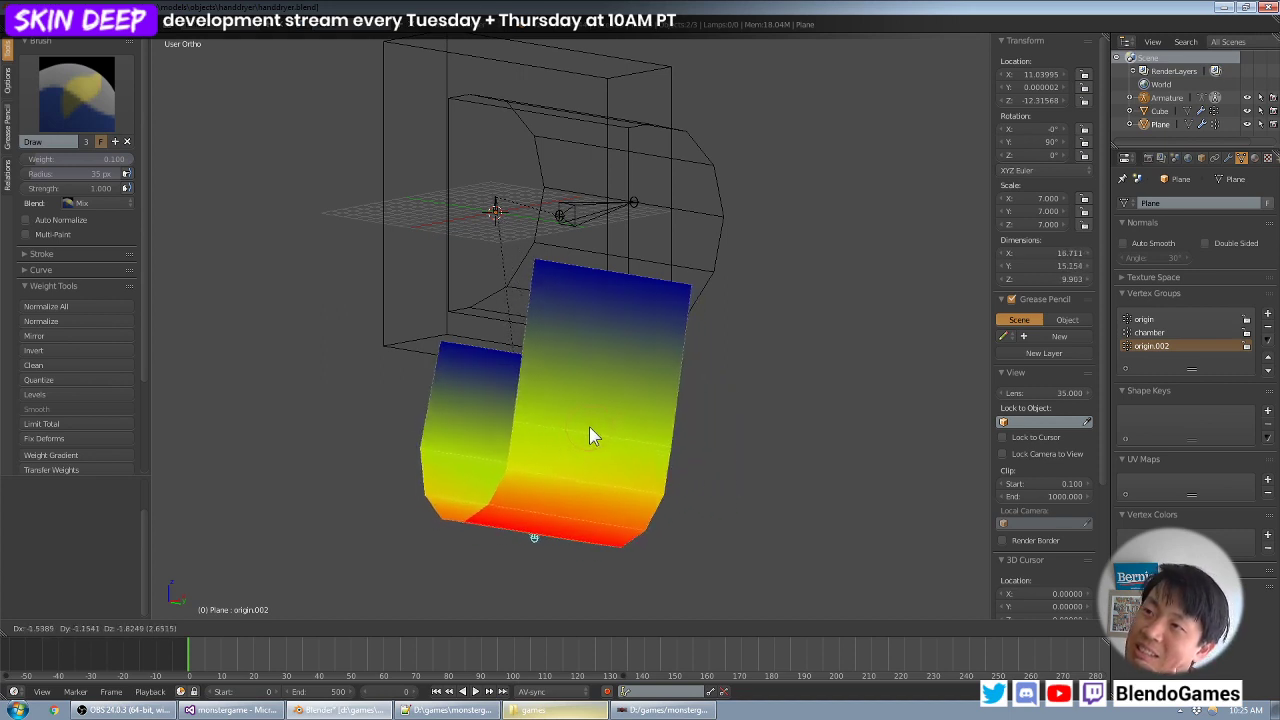
left_click(643, 420)
- Test rotating the lower bone with the strip seen from its wide side, and cancel the rotation
middle_click_drag(640, 423, 558, 470)
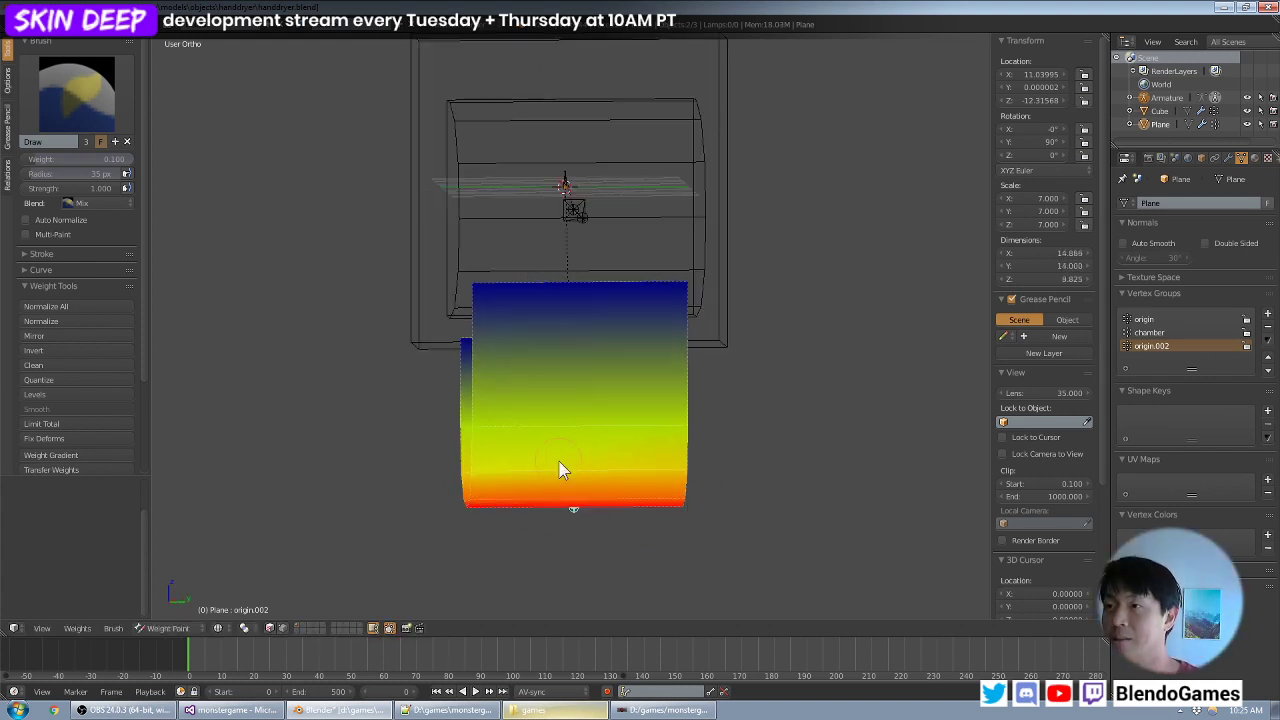
key("r")
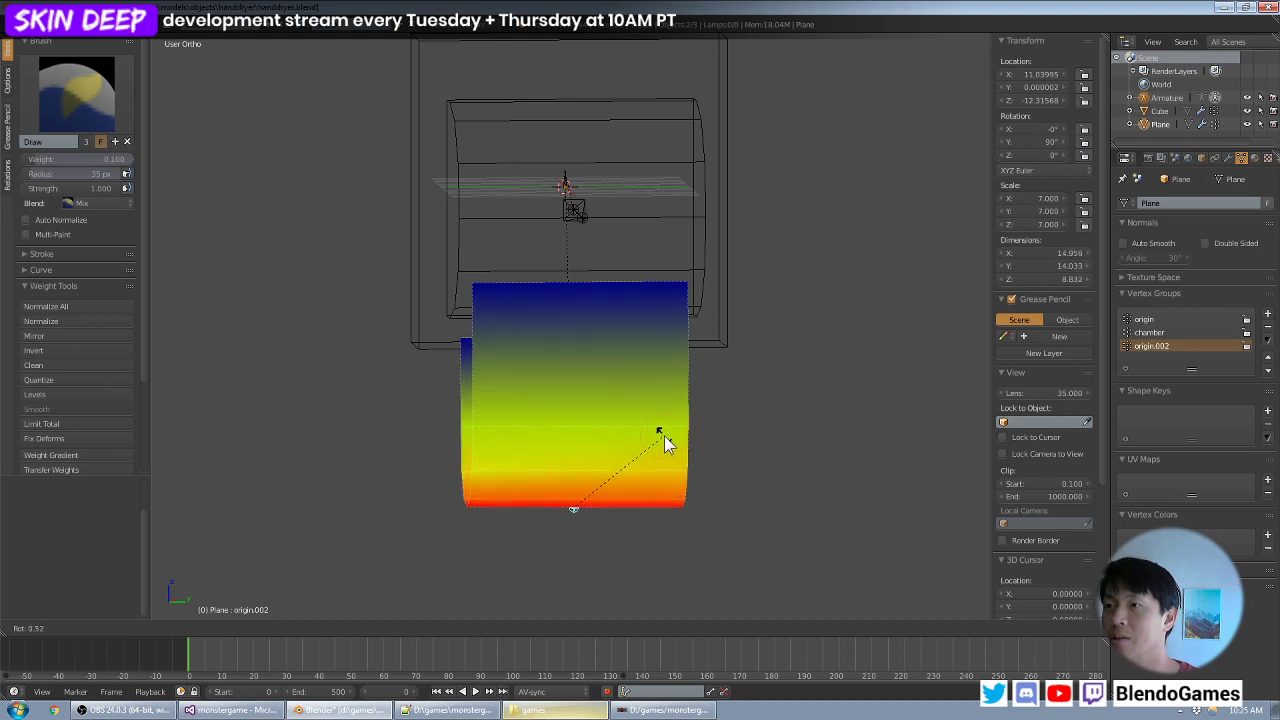
left_click(663, 441)
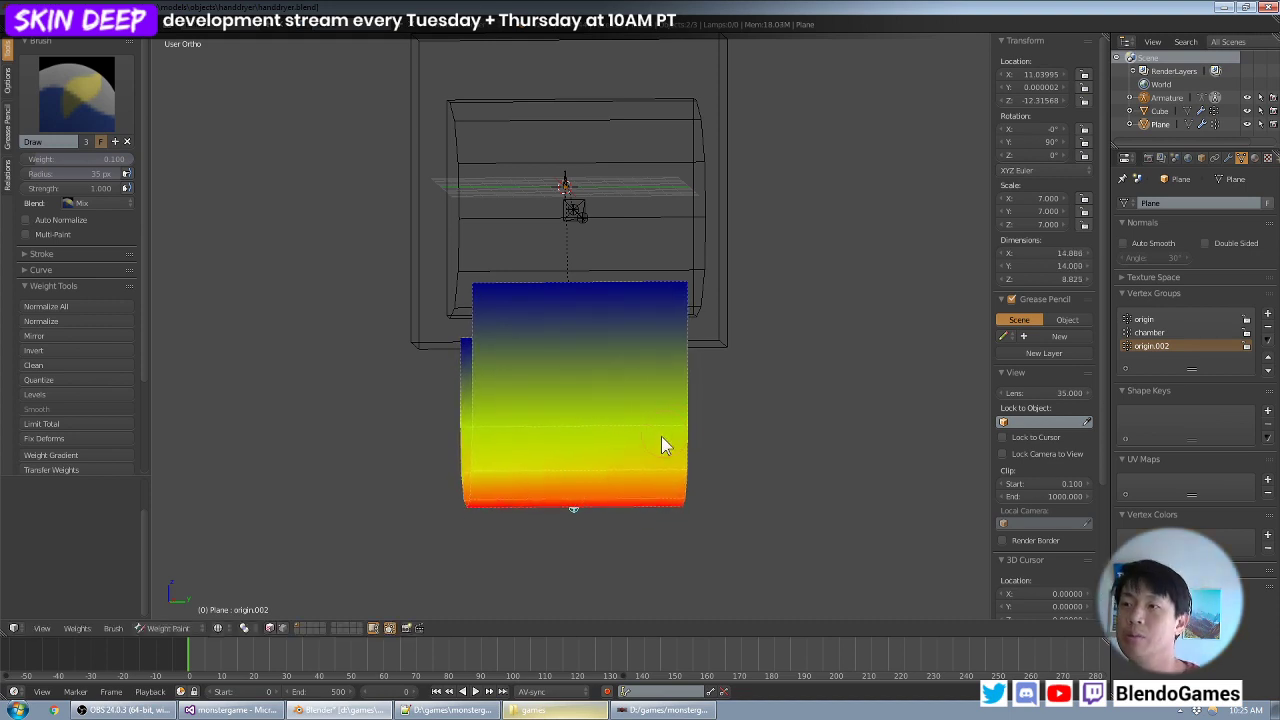
mouse_move(663, 441)
middle_mouse_down()
mouse_move(672, 478)
mouse_move(493, 466)
mouse_move(638, 484)
middle_mouse_up()
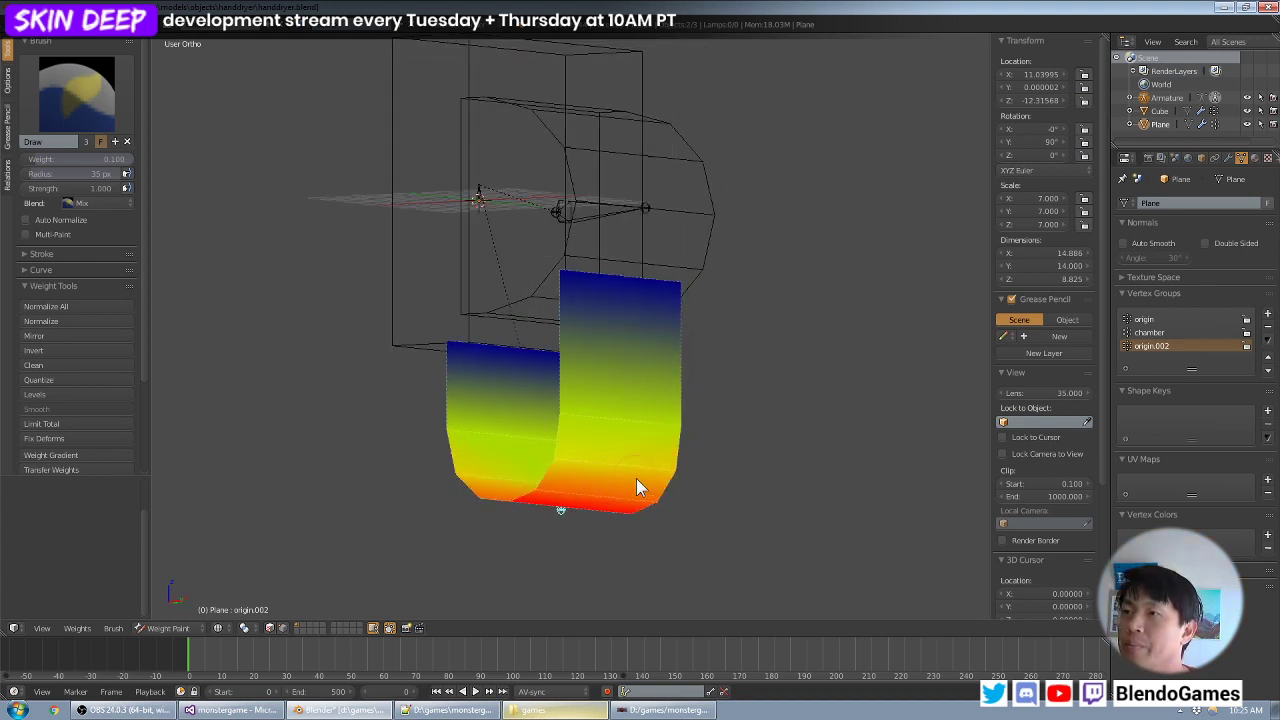
- Leave weight painting for Object Mode and save over handdryer.blend
left_click(167, 628)
left_click(198, 613)
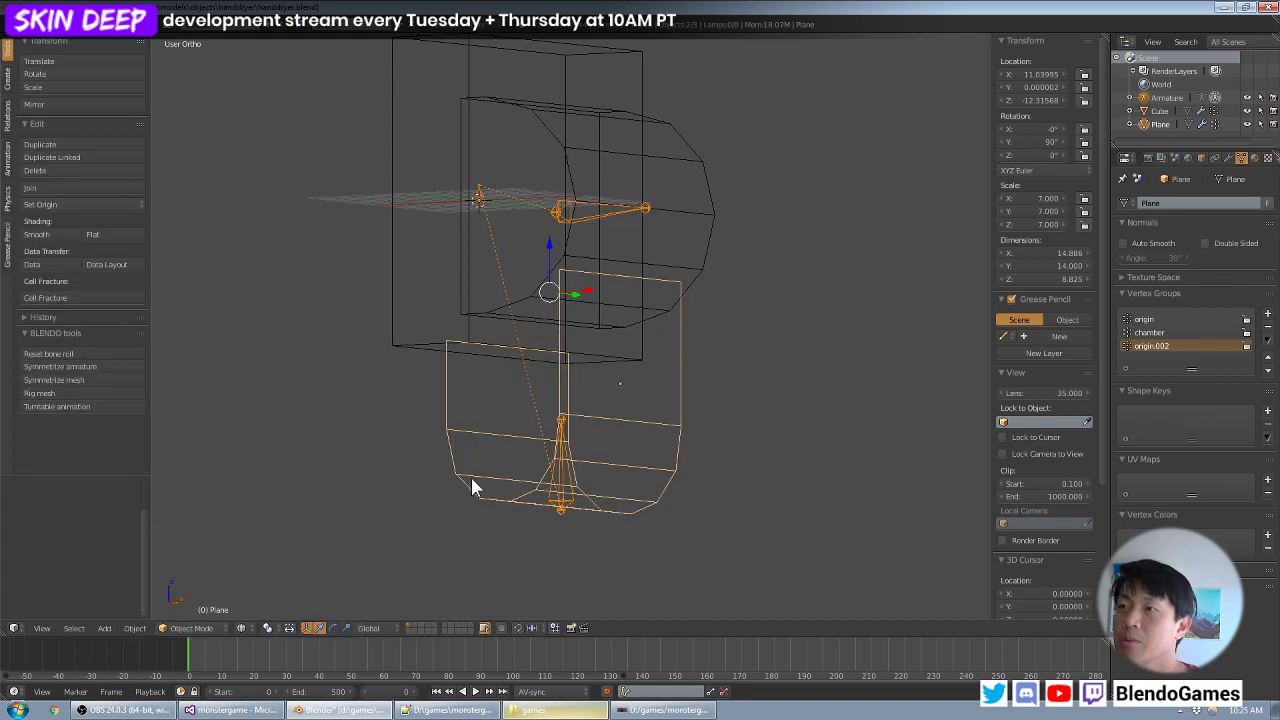
middle_click_drag(583, 370, 625, 352)
right_click(686, 217)
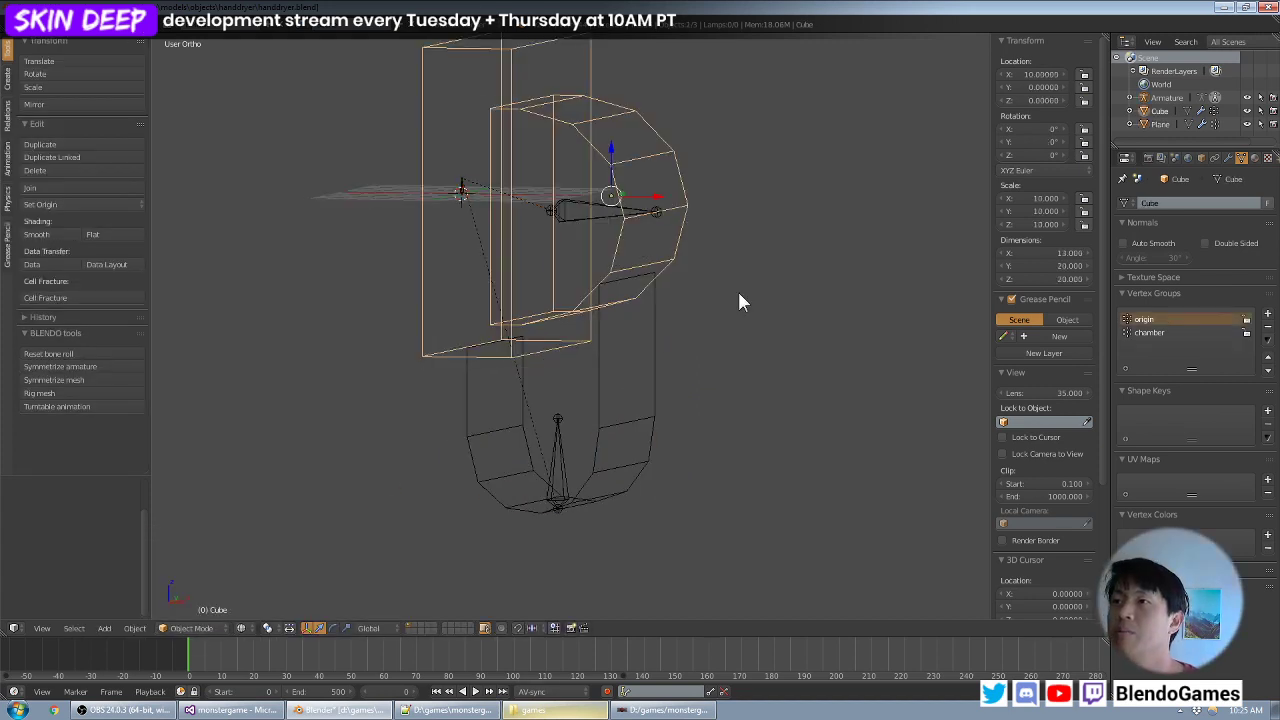
key("ctrl+s")
left_click(738, 293)
middle_click_drag(481, 328, 651, 357)
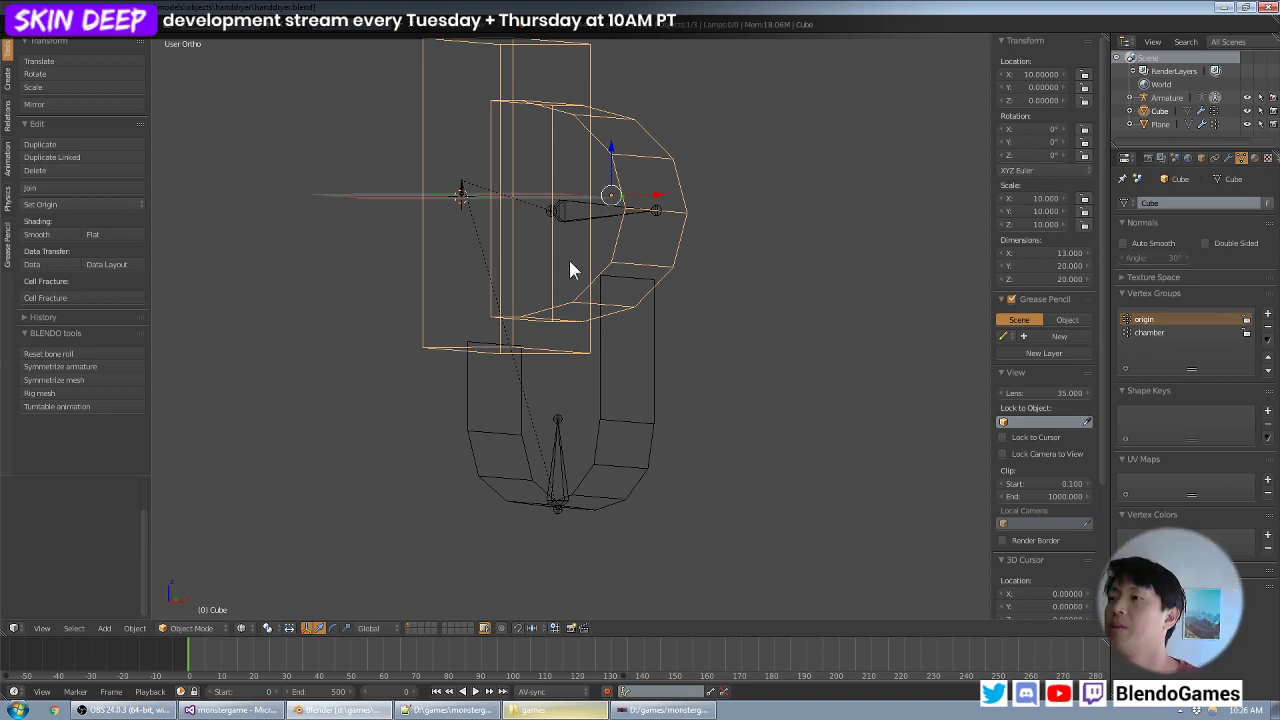
right_click(628, 358)
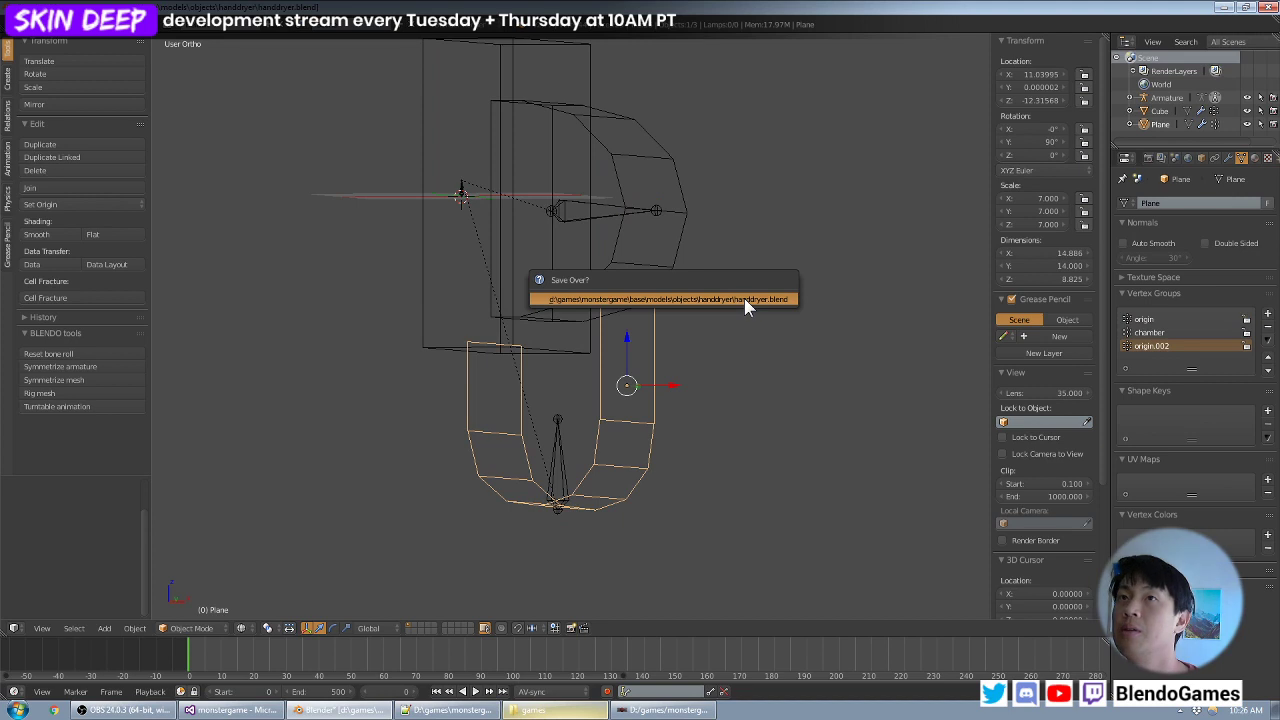
middle_click_drag(653, 298, 705, 355)
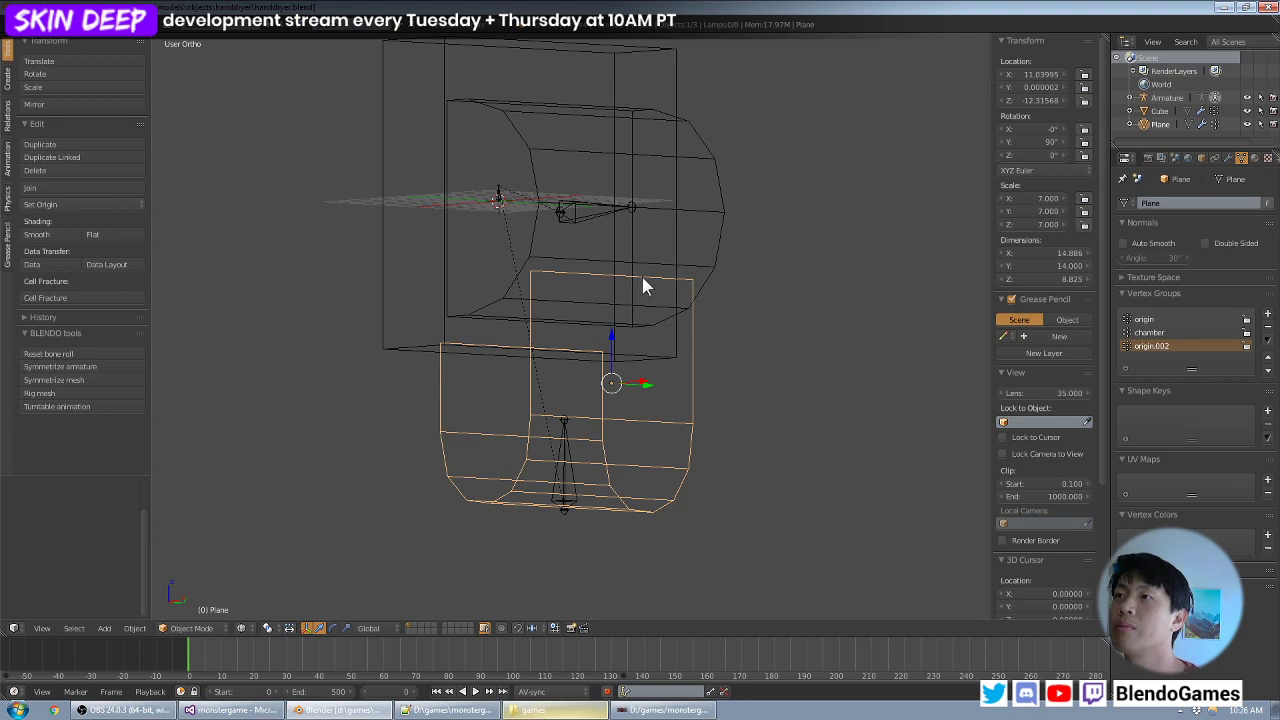
- Test the finished rig by moving the chamber bone and the lower bone in turn, cancelling both moves
right_click(598, 217)
key("g")
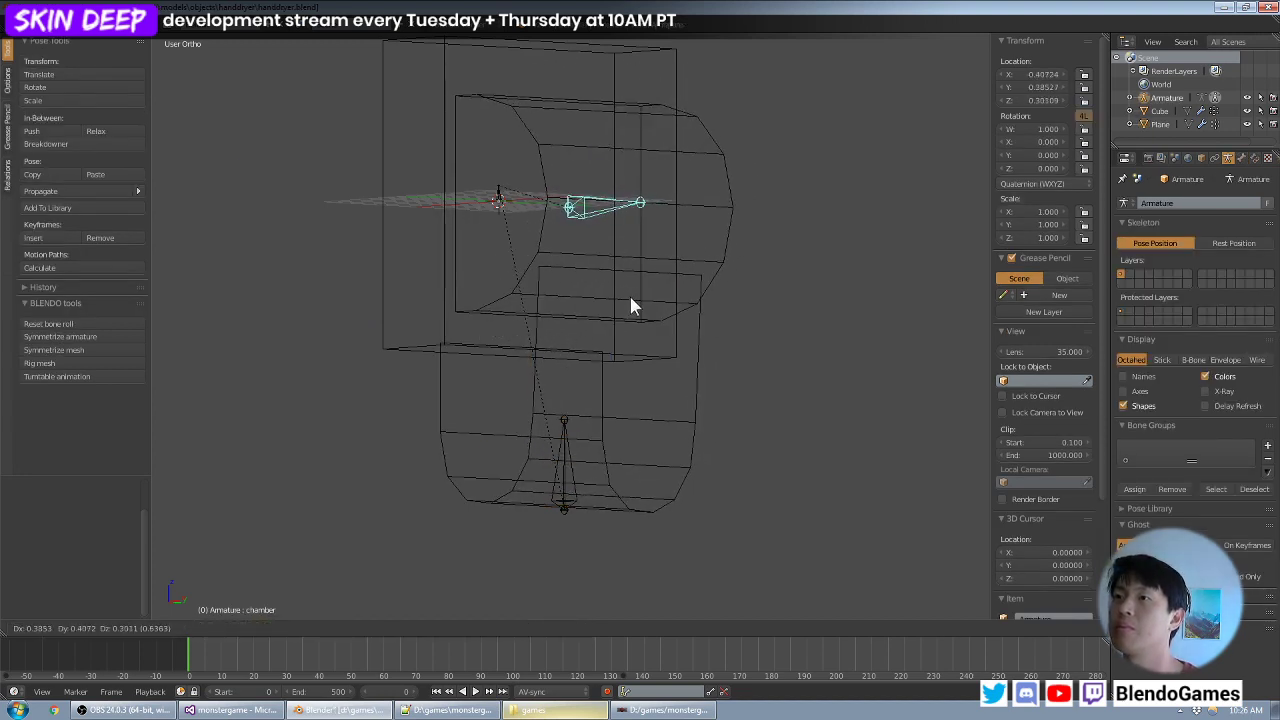
key("Escape")
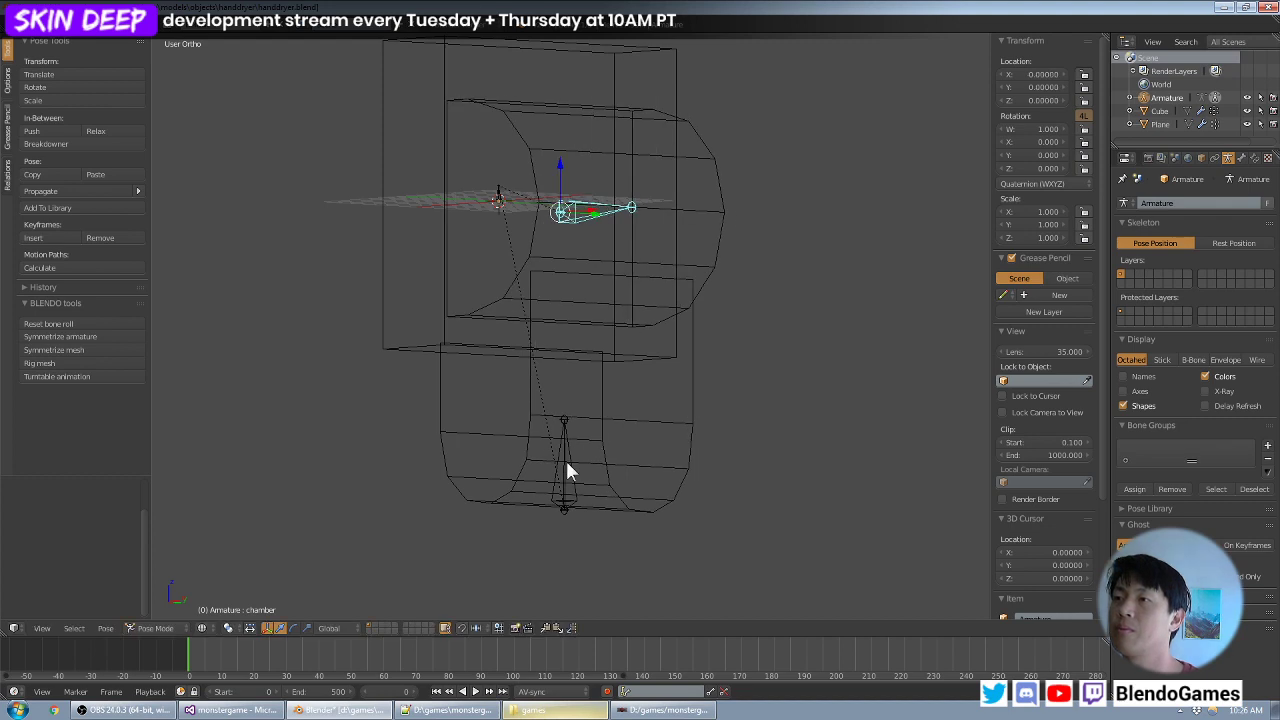
right_click(564, 490)
key("g")
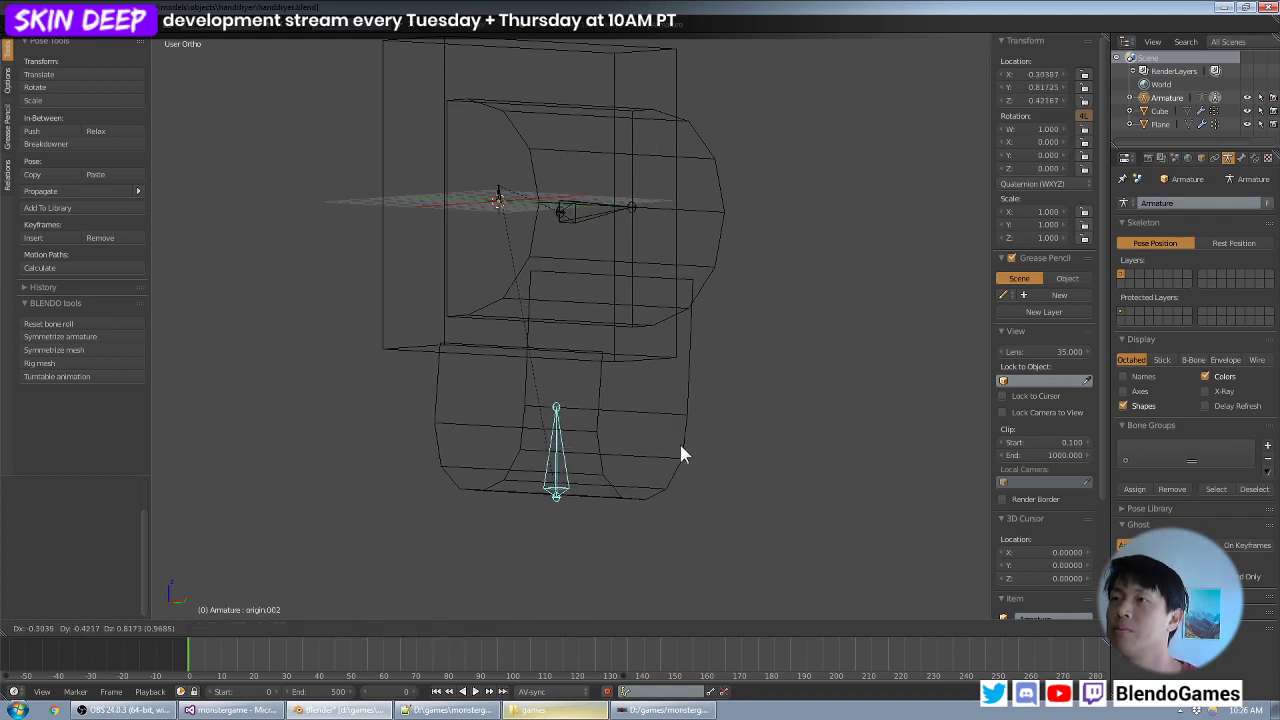
key("Escape")
- Bring the whole hand dryer into view and save the Blender file again
middle_click_drag(729, 393, 606, 457)
scroll(734, 380, "down", 3)
key("ctrl+s")
left_click(731, 372)
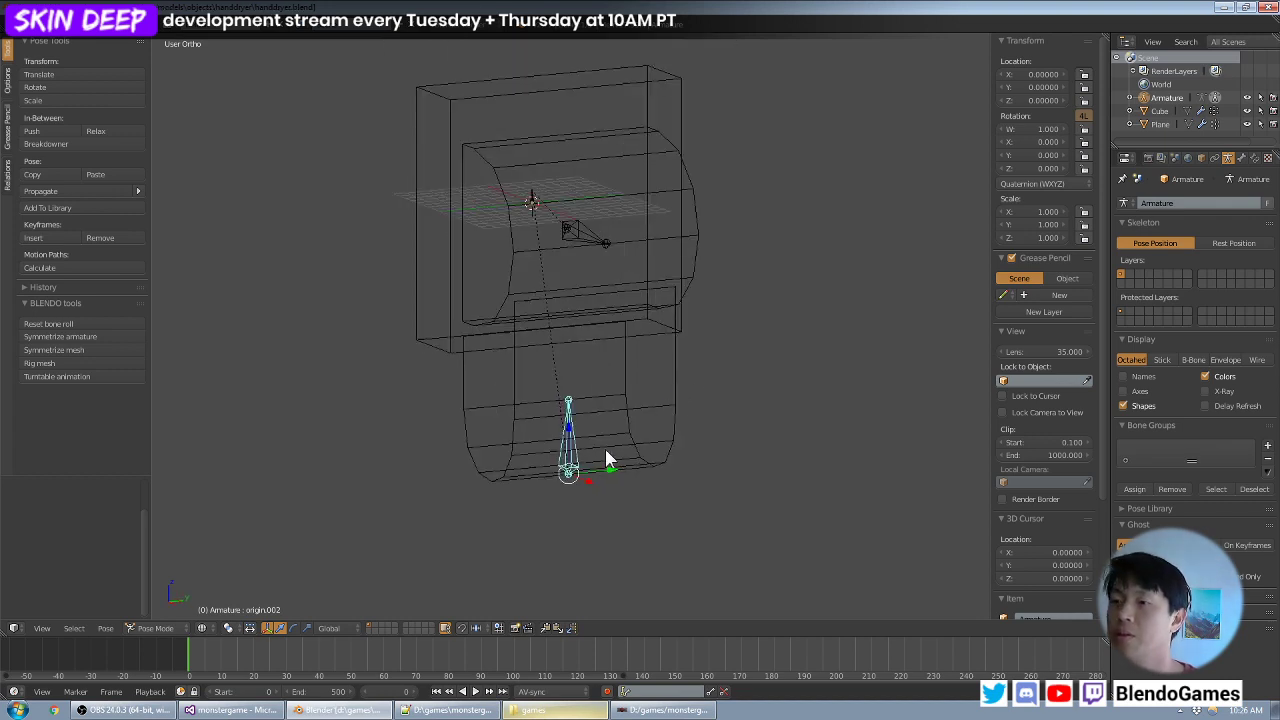
- Commit the monstergame folder's modified handdryer.blend to SVN with the message "finished hand dryer rigging", and return to Blender
left_click(533, 710)
right_click(407, 430)
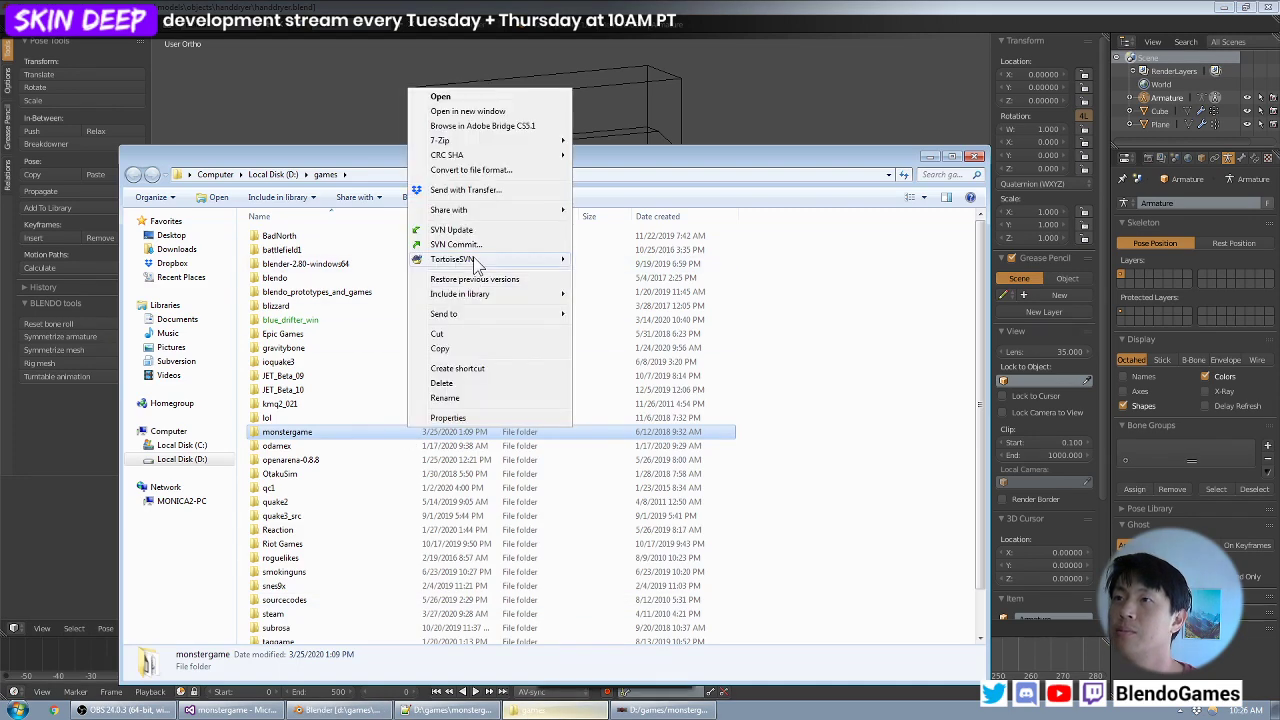
left_click(483, 248)
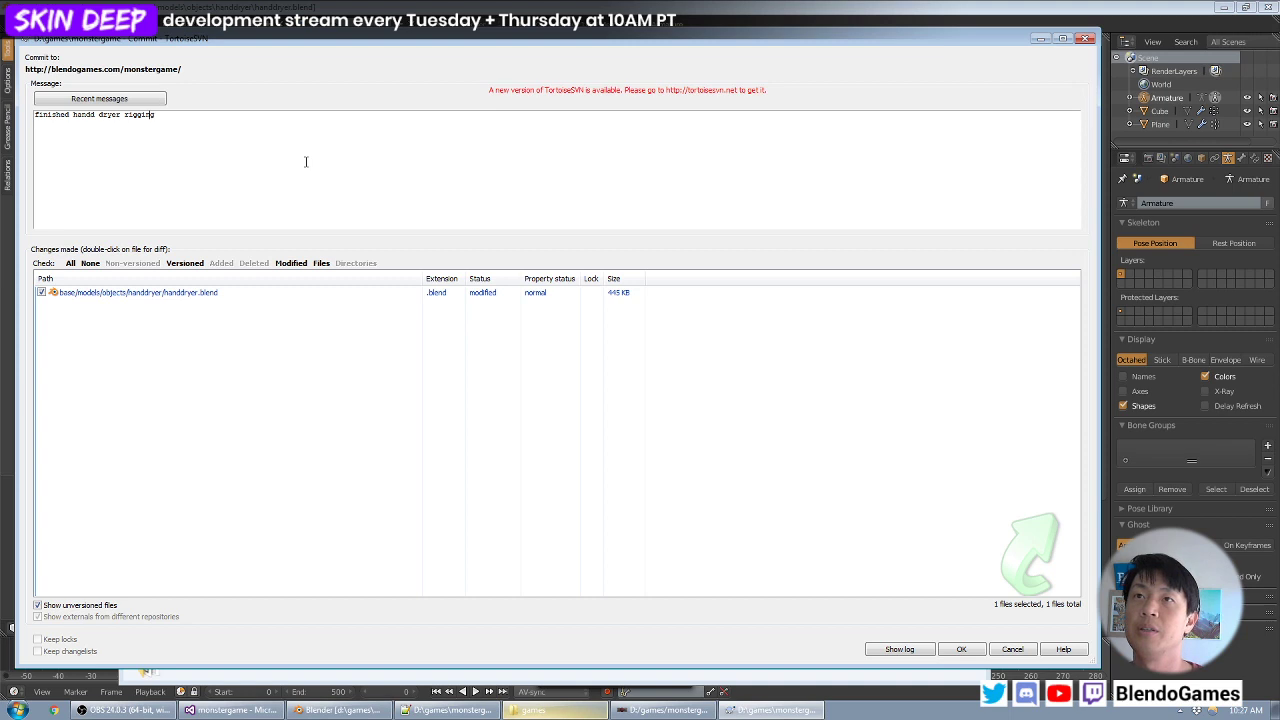
key("BackSpace")
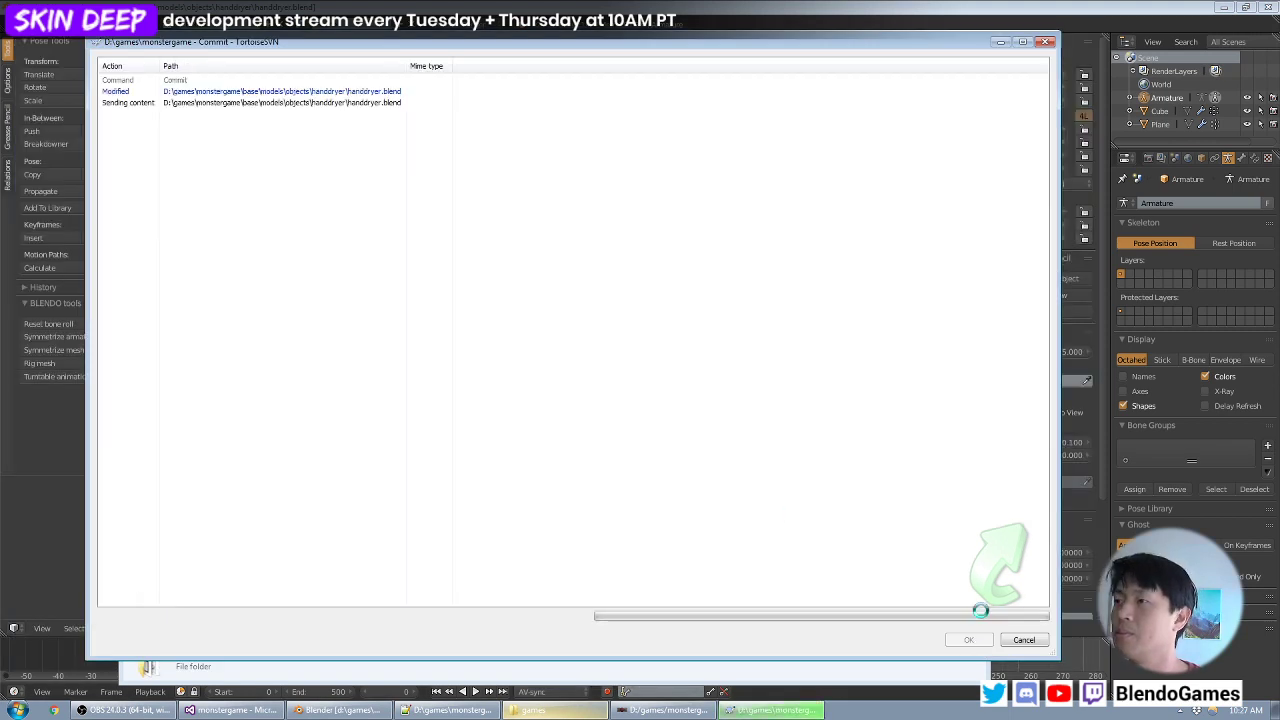
left_click(968, 639)
left_click(563, 6)
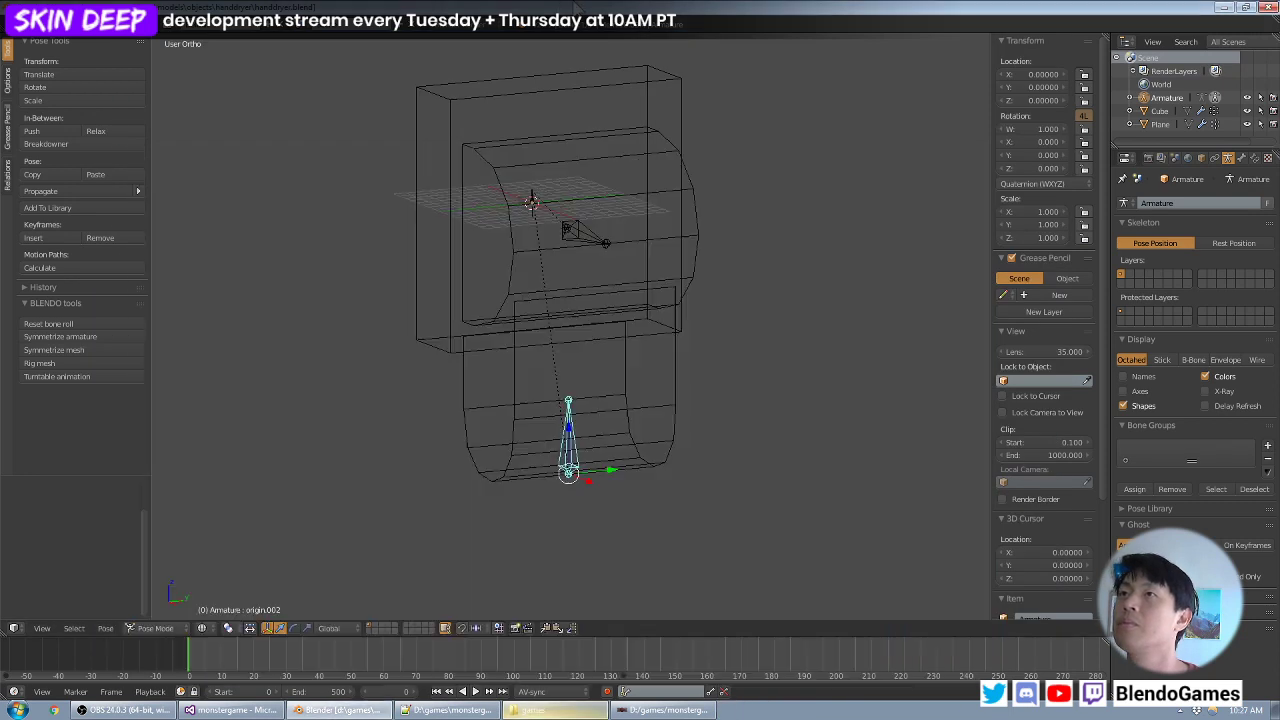
- Launch Adobe Photoshop CS5.1 (64 Bit) and switch back to Blender
middle_click_drag(551, 239, 552, 231)
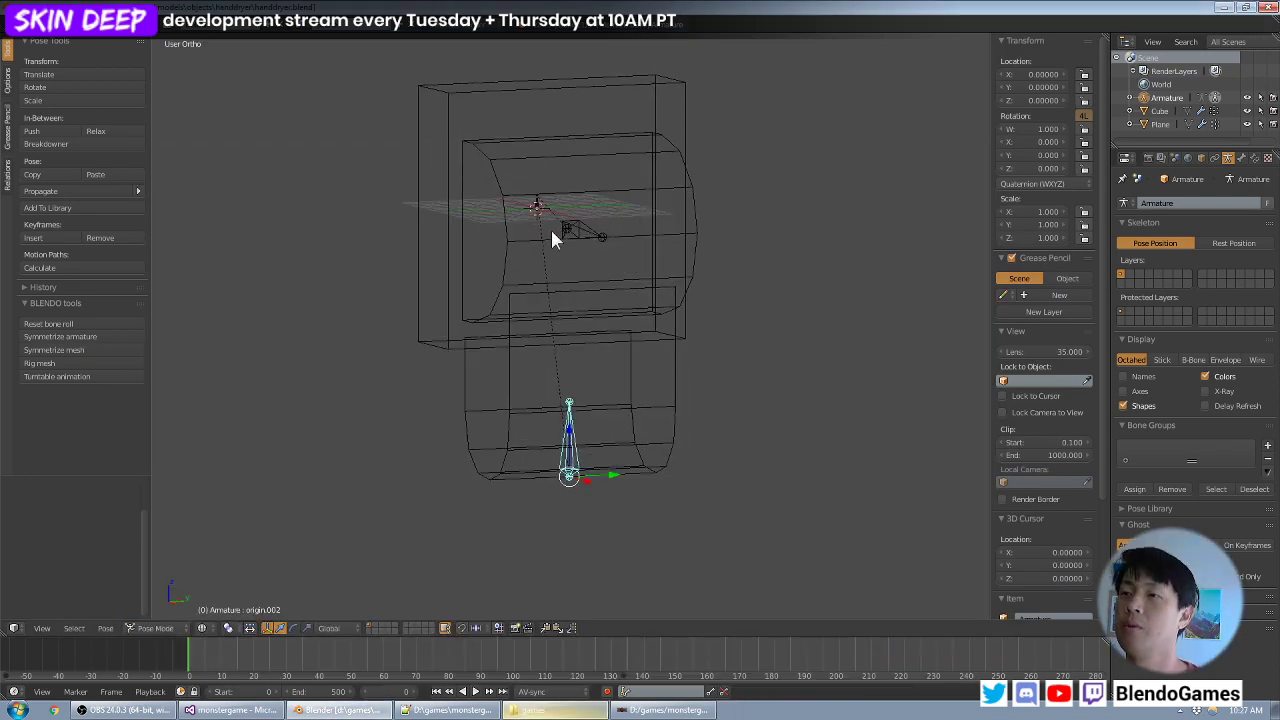
left_click(17, 710)
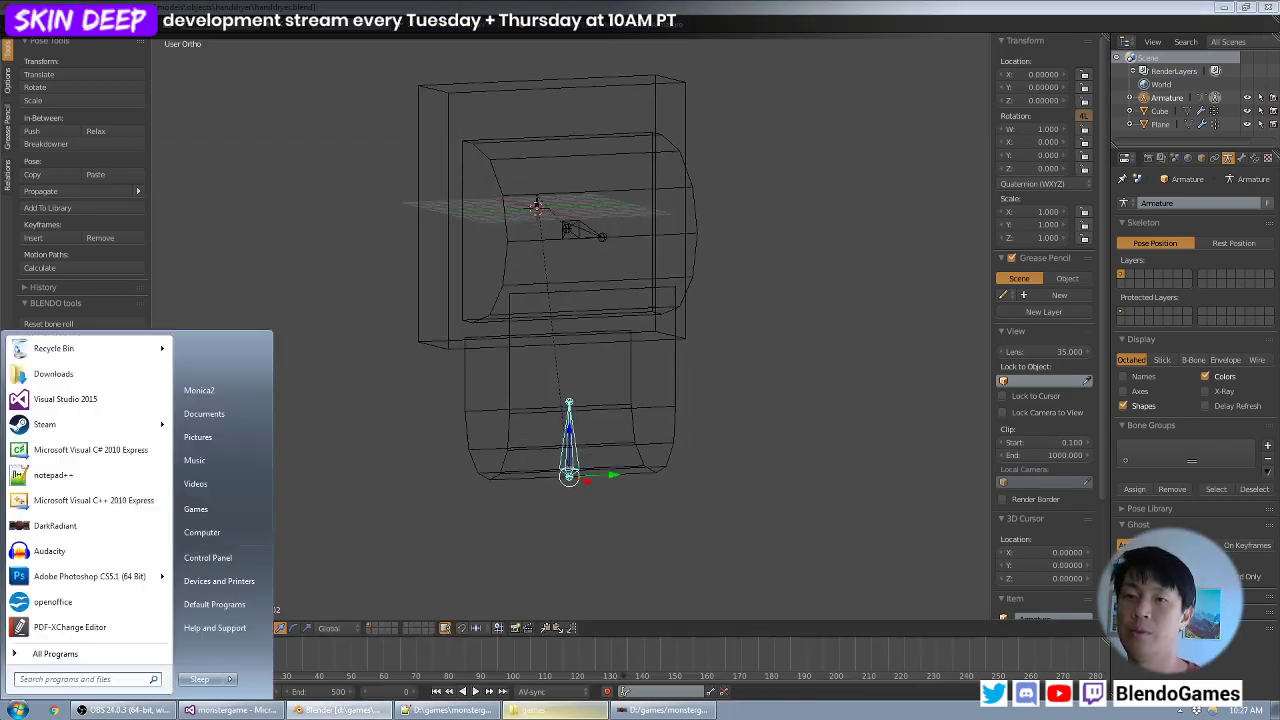
left_click(80, 574)
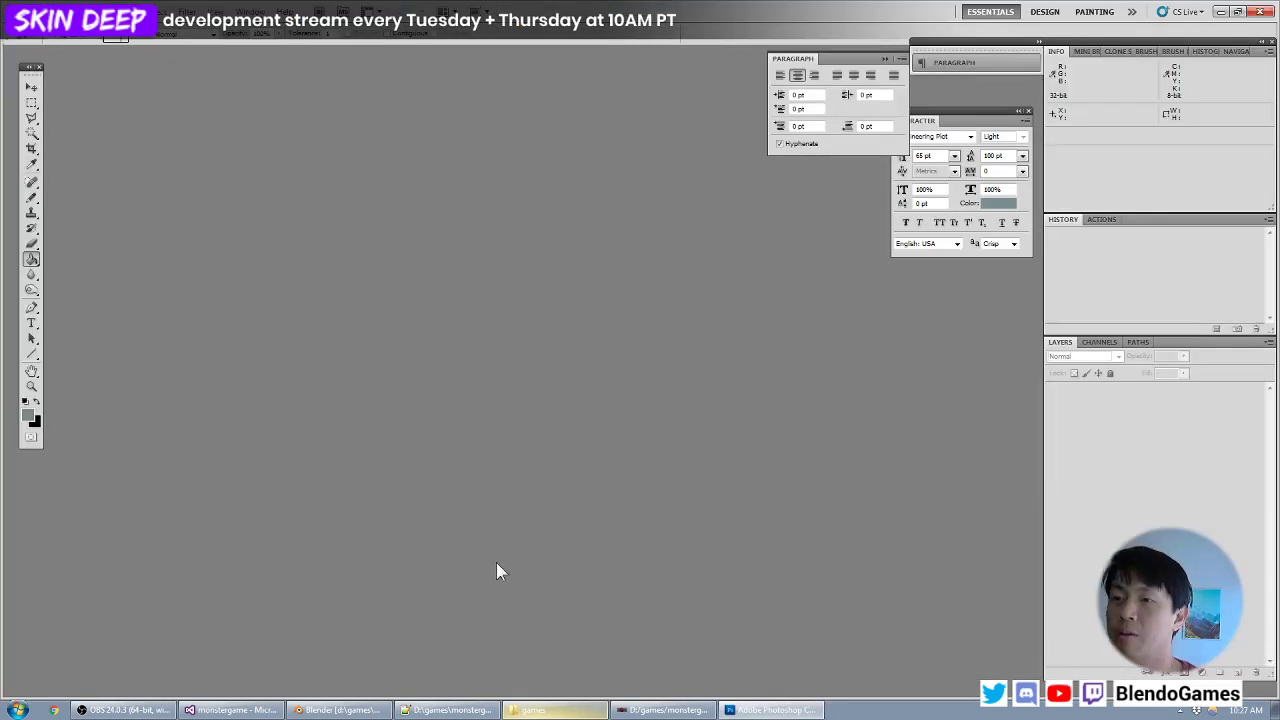
left_click(765, 709)
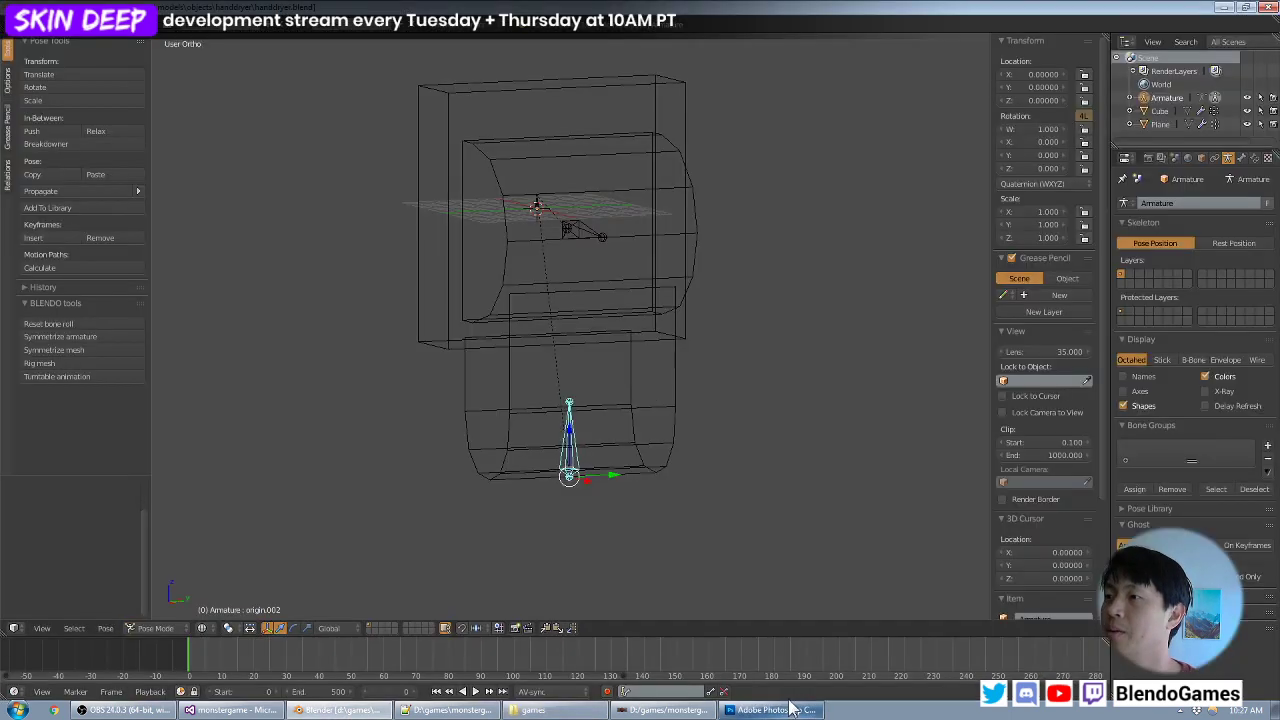
- Show the hand dryer model in the right orthographic view
key("KP_3")
key("KP_1")
key("KP_3")
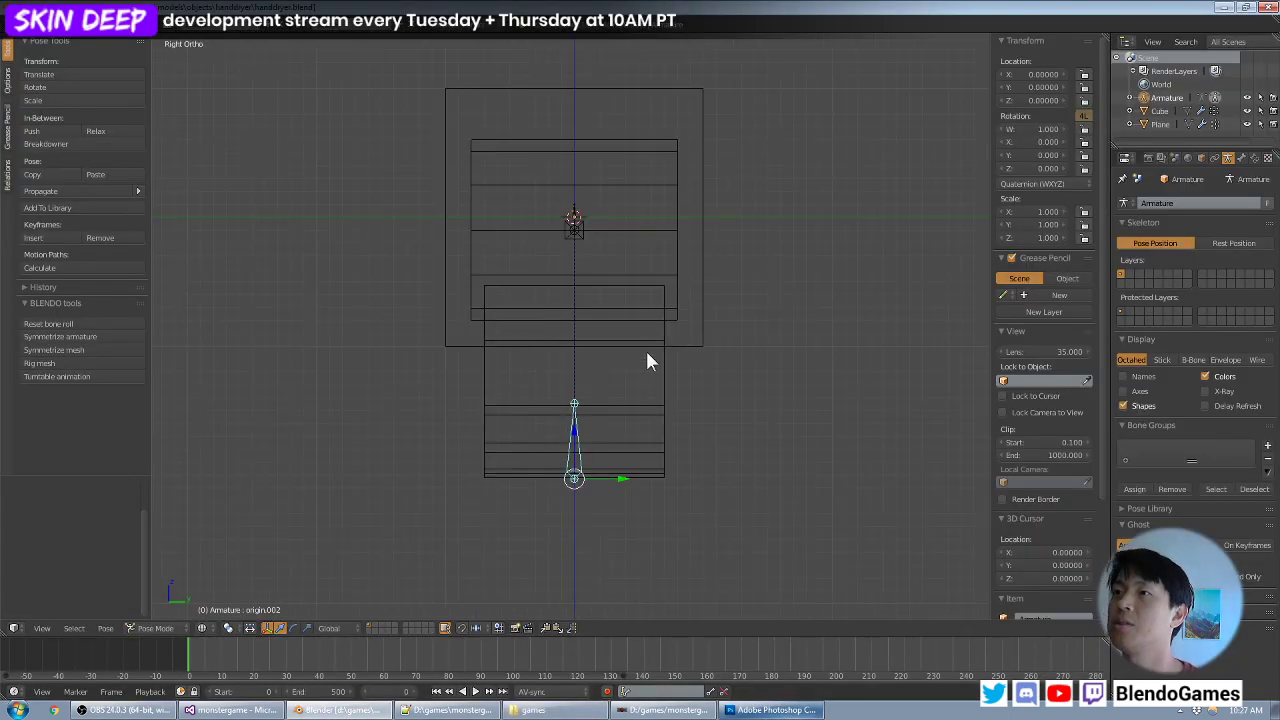
middle_click_drag(645, 328, 580, 356, "shift")
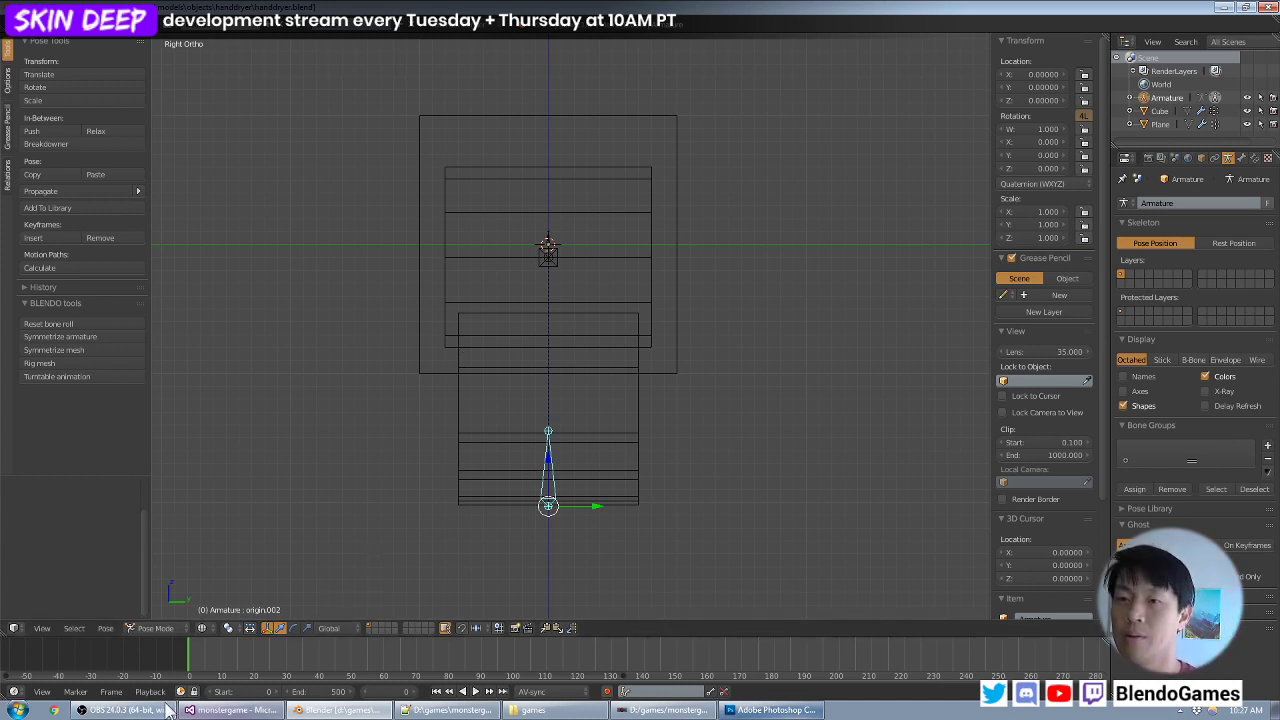
- Switch to OBS, mute the Mic/Aux audio, show the "sorry error message" source, and return to Blender
left_click(125, 710)
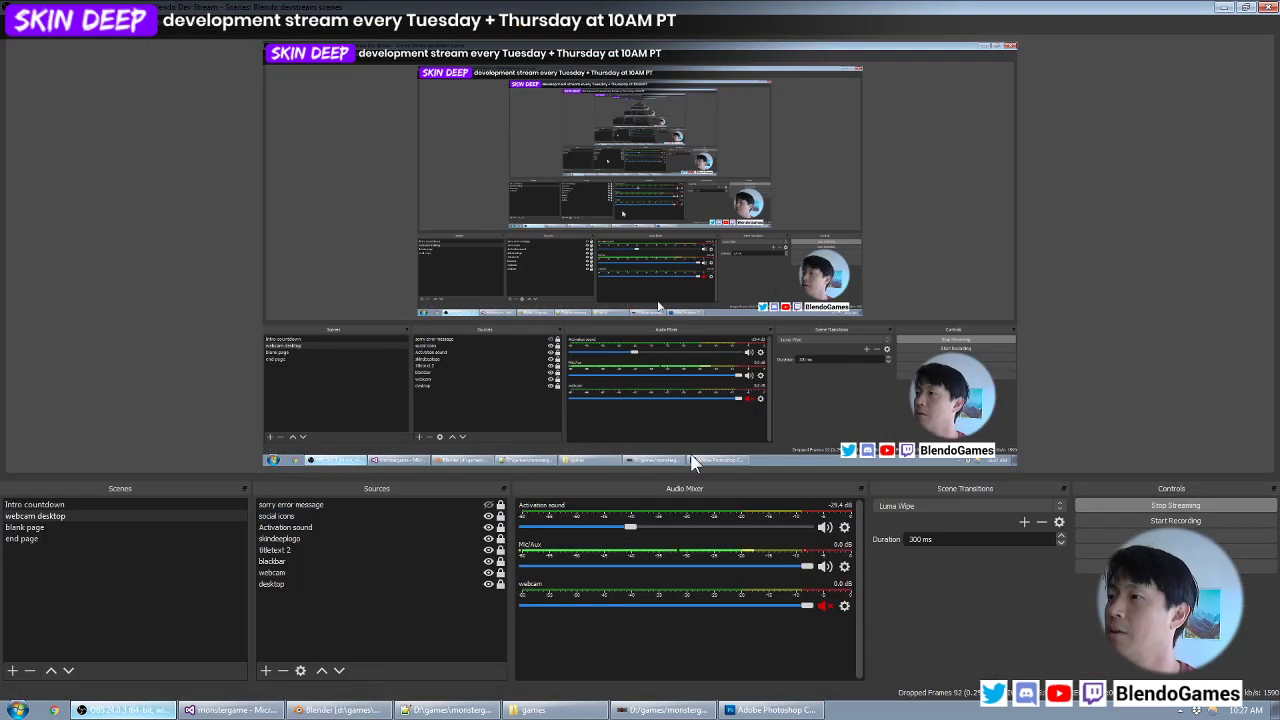
left_click(370, 516)
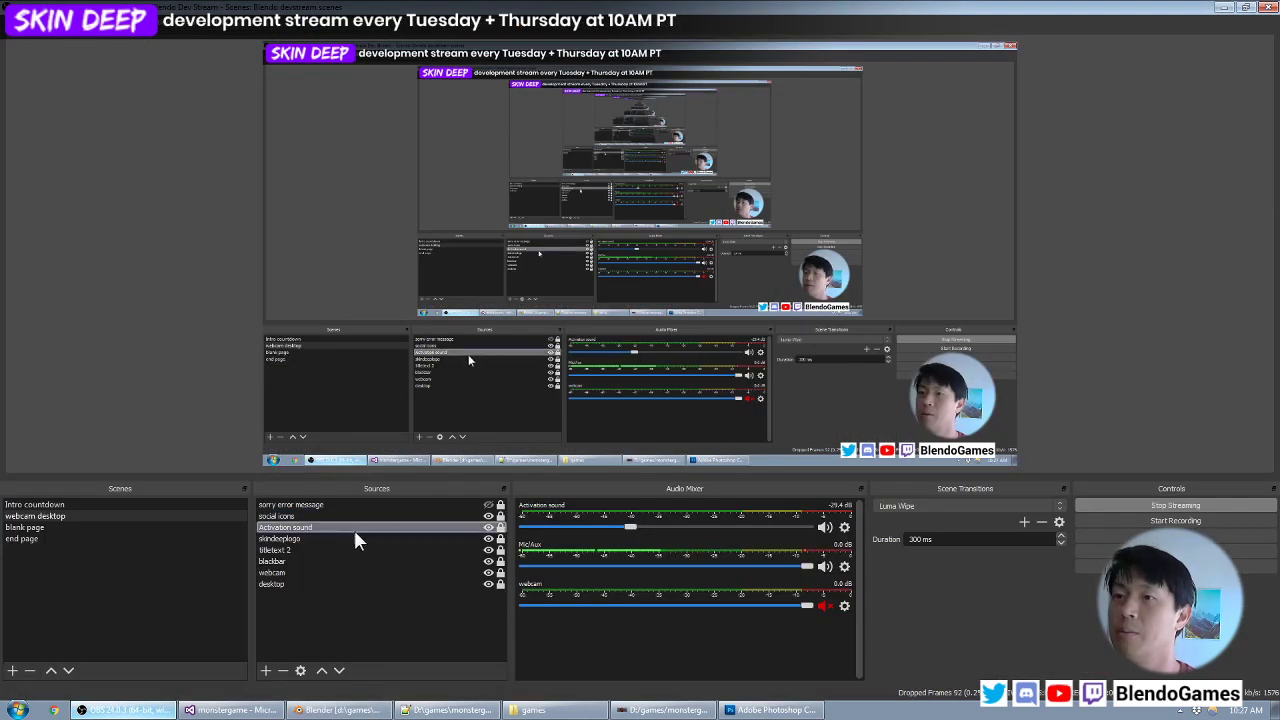
left_click(492, 528)
left_click(492, 516)
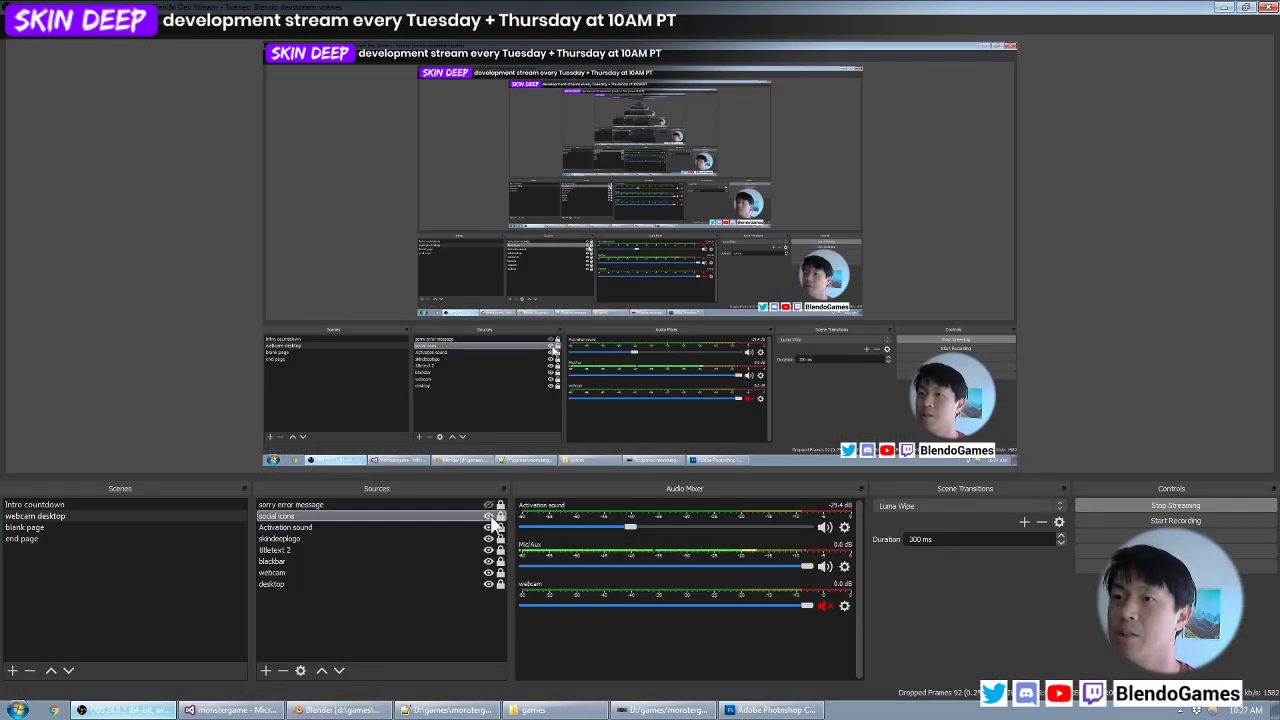
left_click(492, 505)
left_click(488, 505)
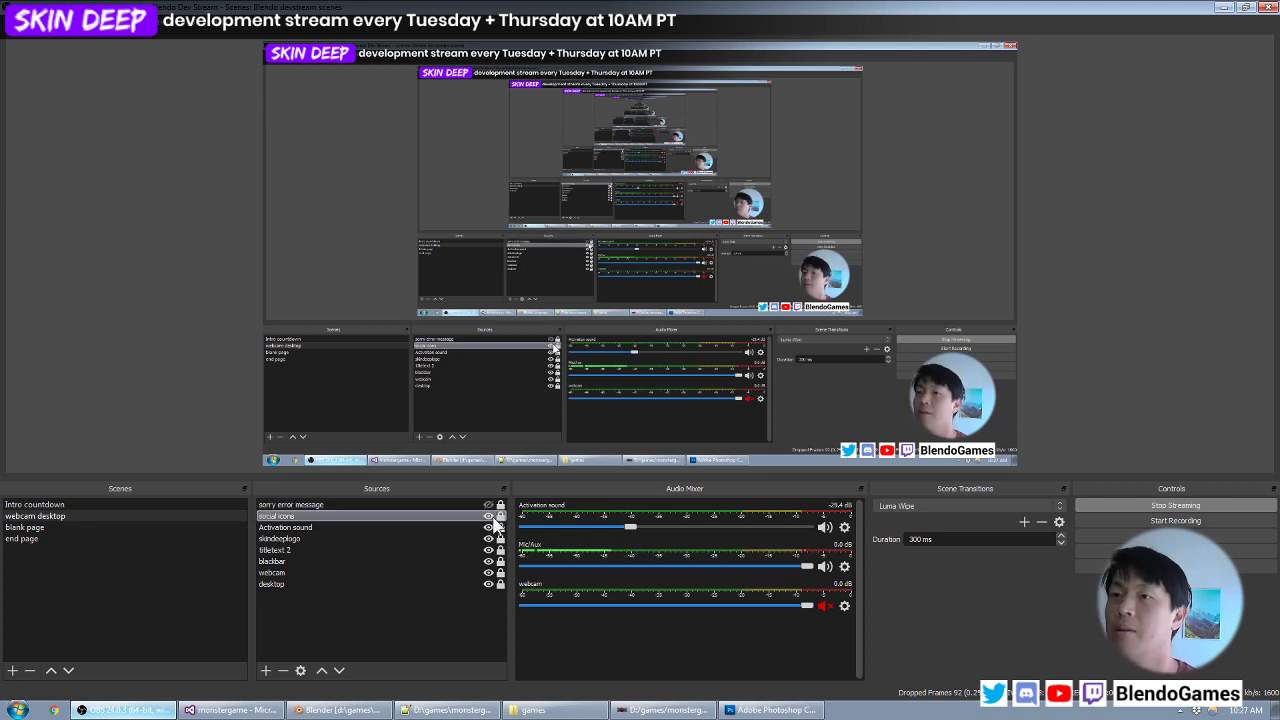
left_click(826, 566)
left_click(487, 528)
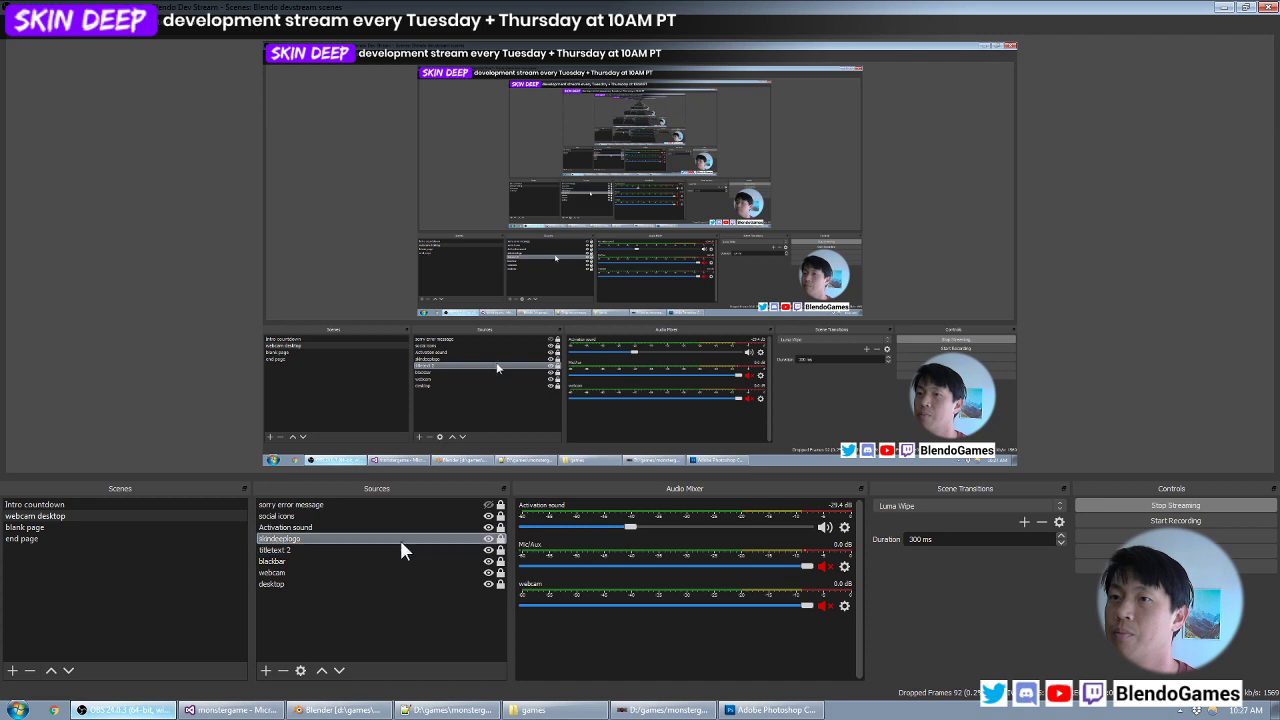
left_click(449, 505)
left_click(488, 505)
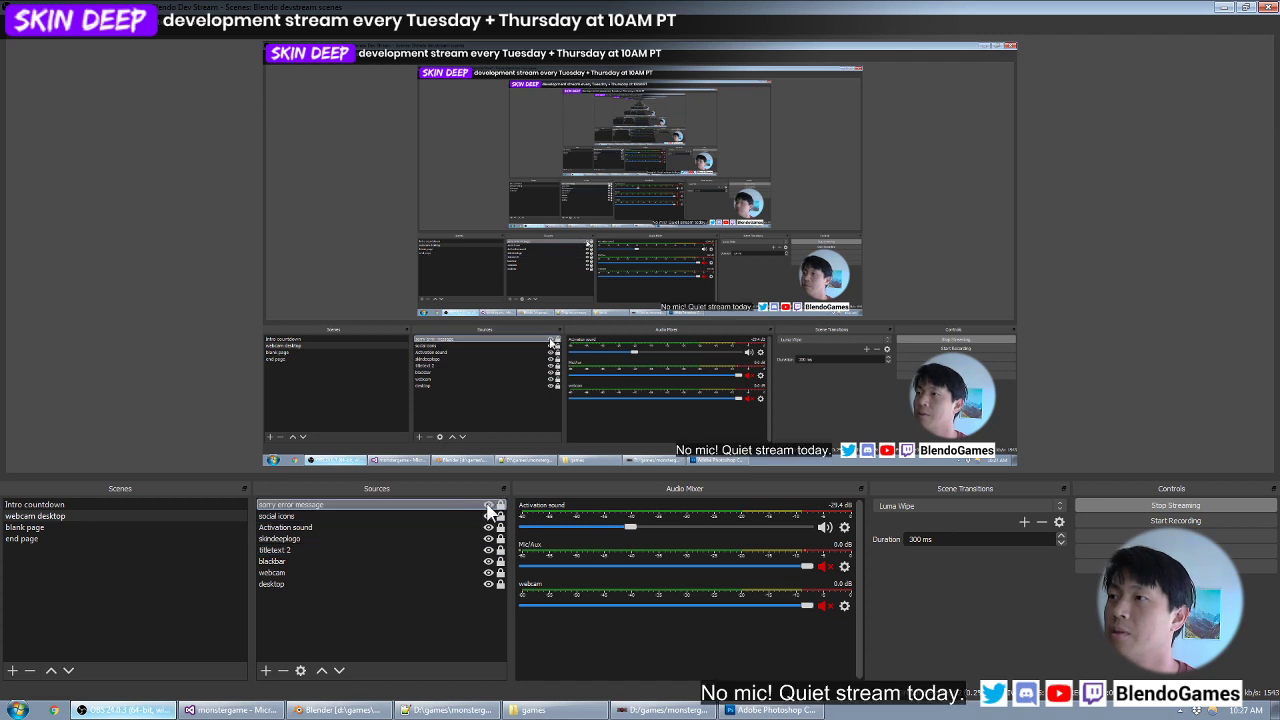
left_click(1224, 7)
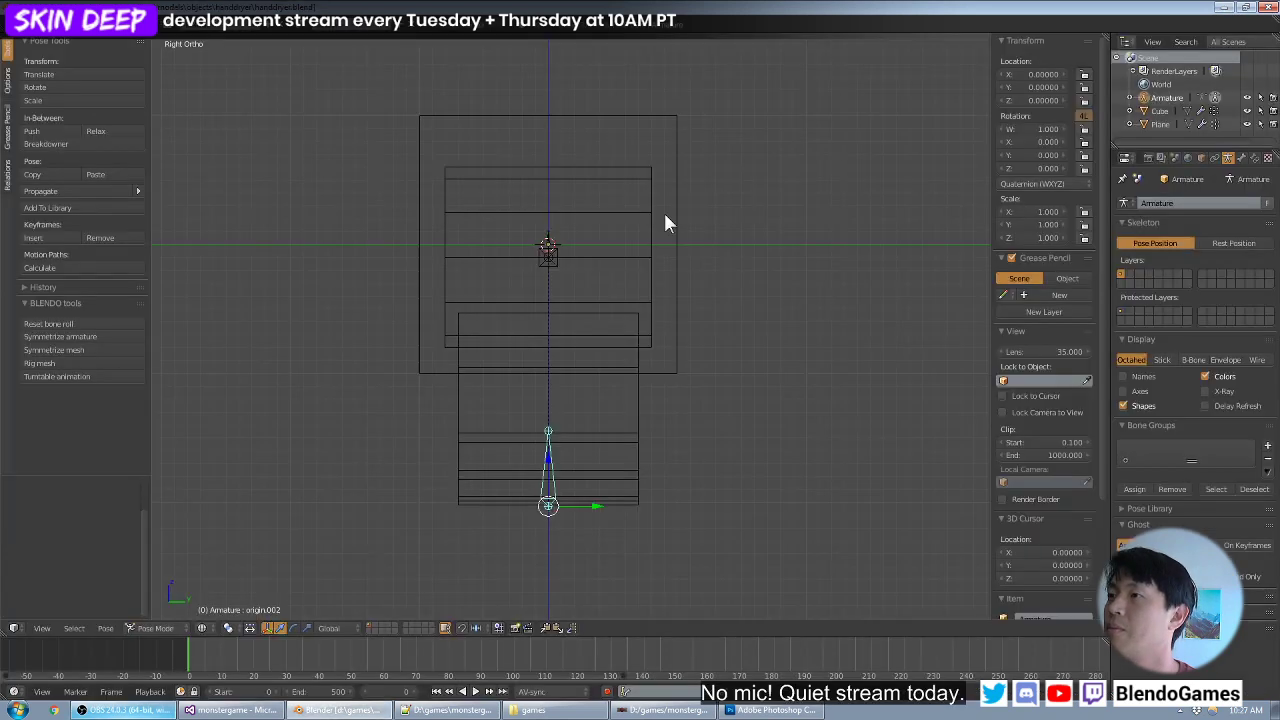
left_click(115, 711)
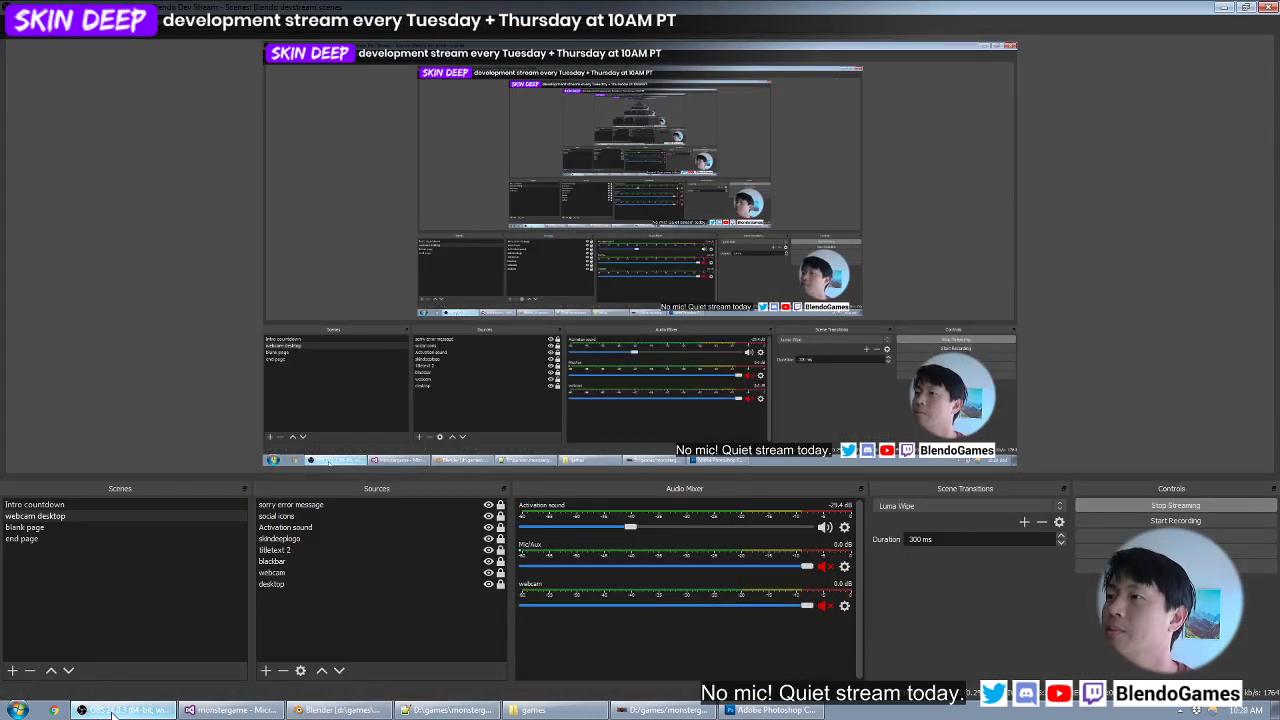
left_click(1224, 7)
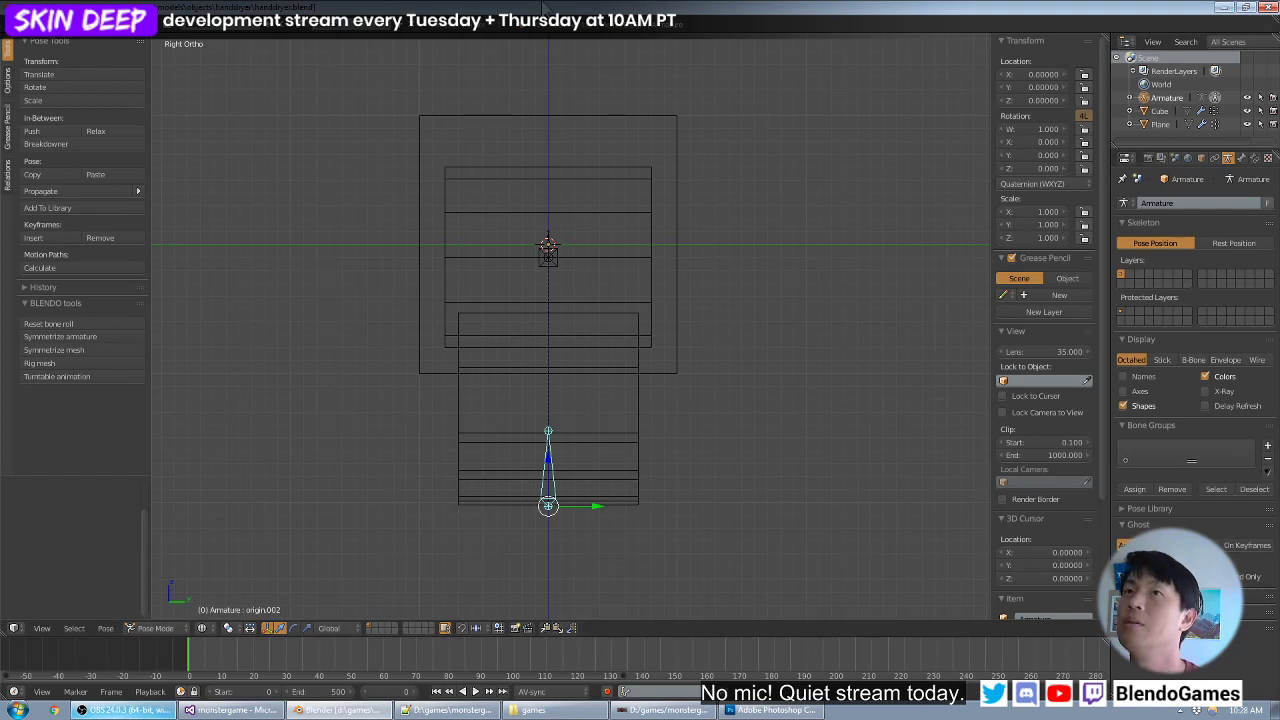
middle_click_drag(643, 374, 660, 405, "shift")
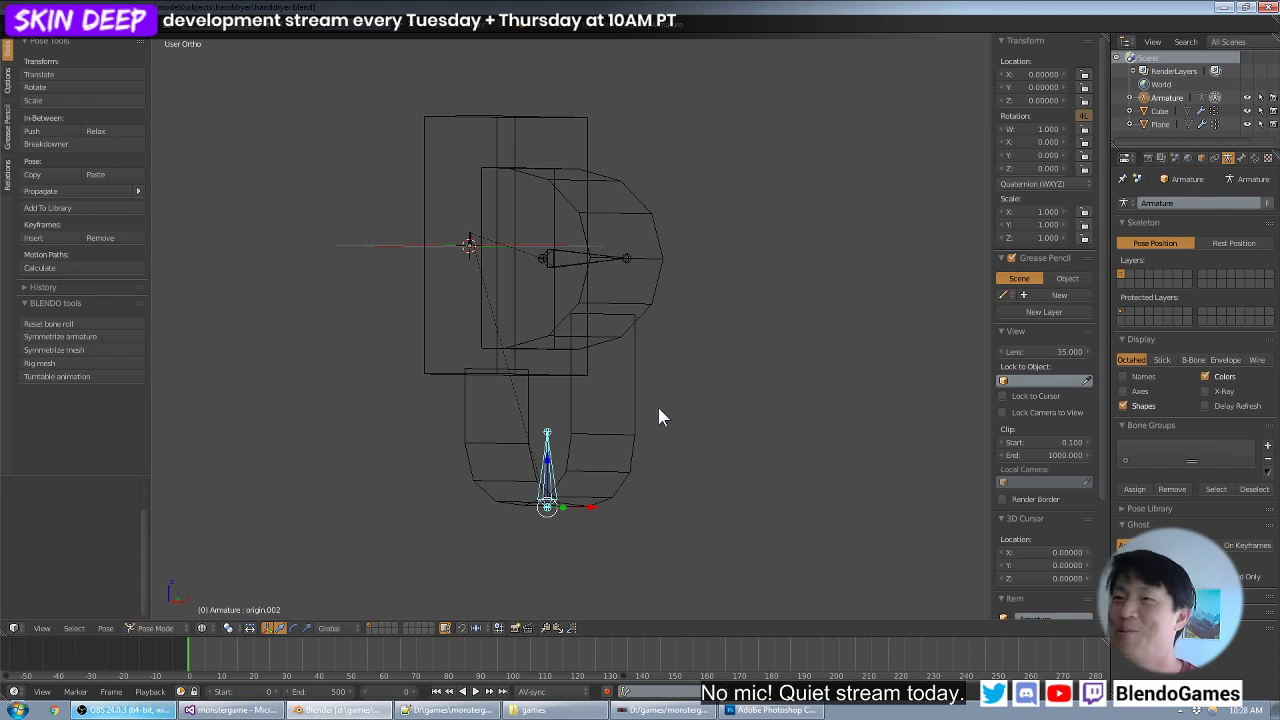
middle_click_drag(570, 424, 637, 369)
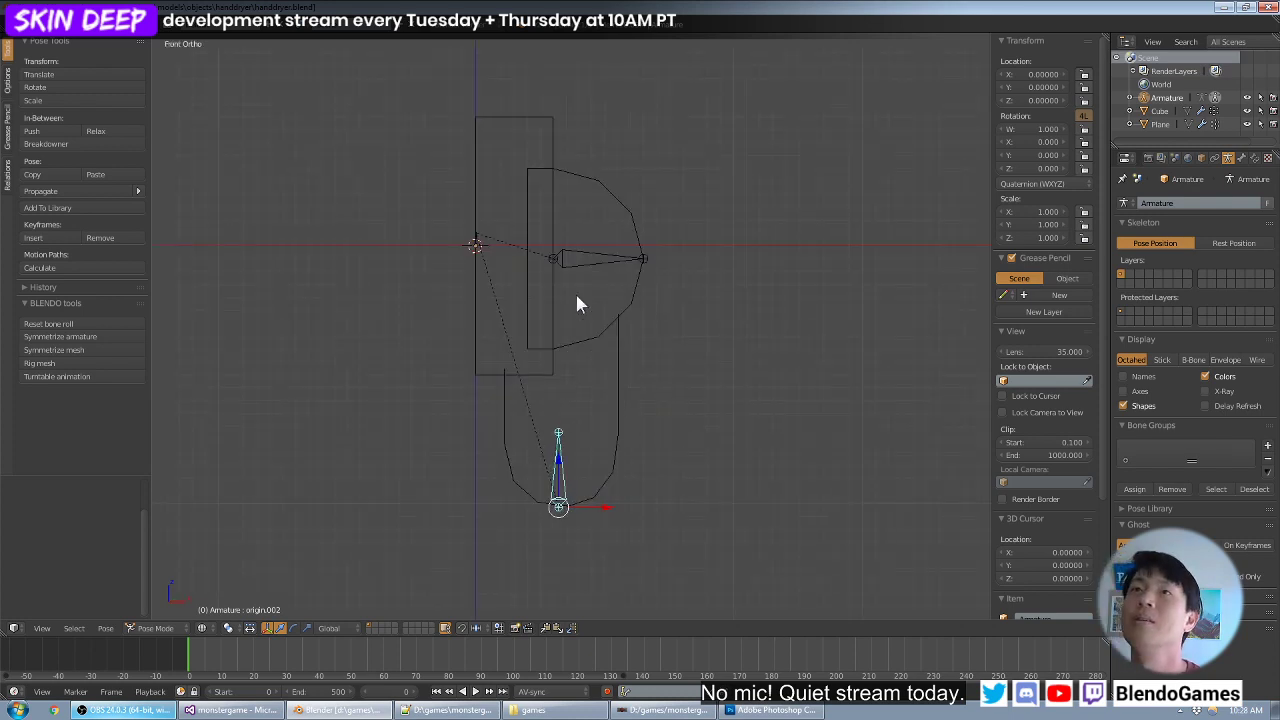
left_click(772, 710)
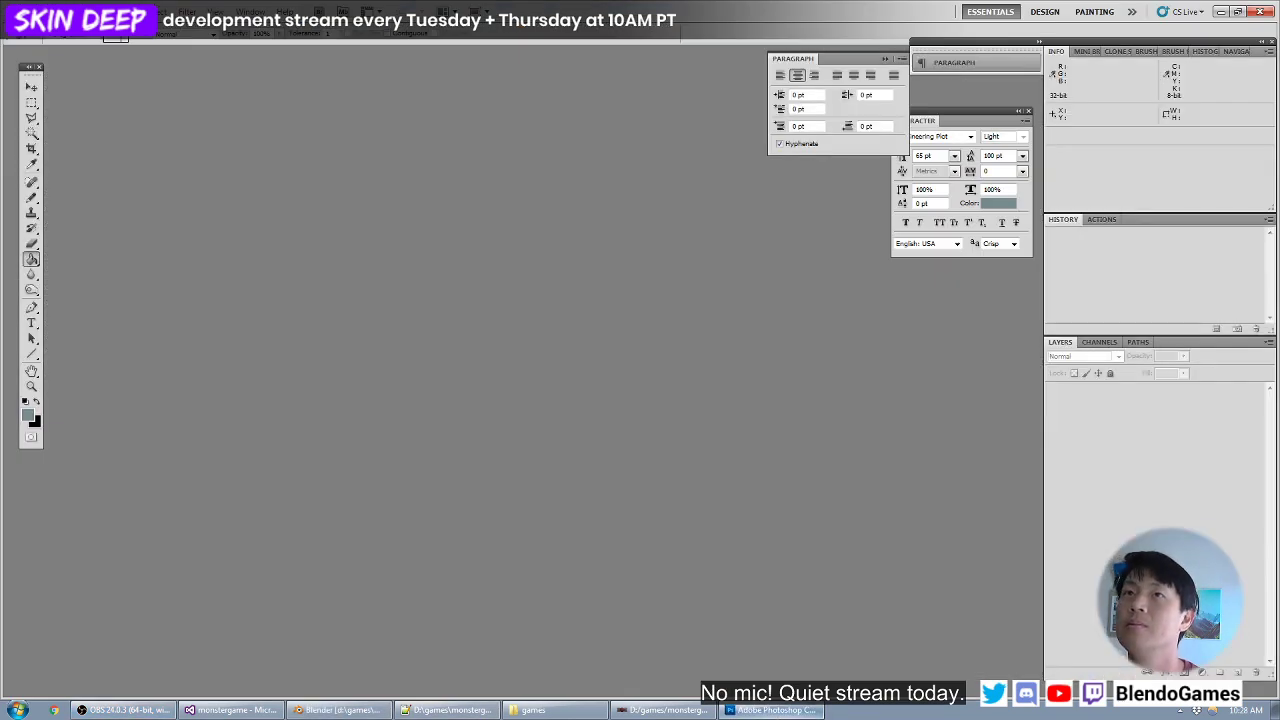
left_click(37, 12)
left_click(68, 28)
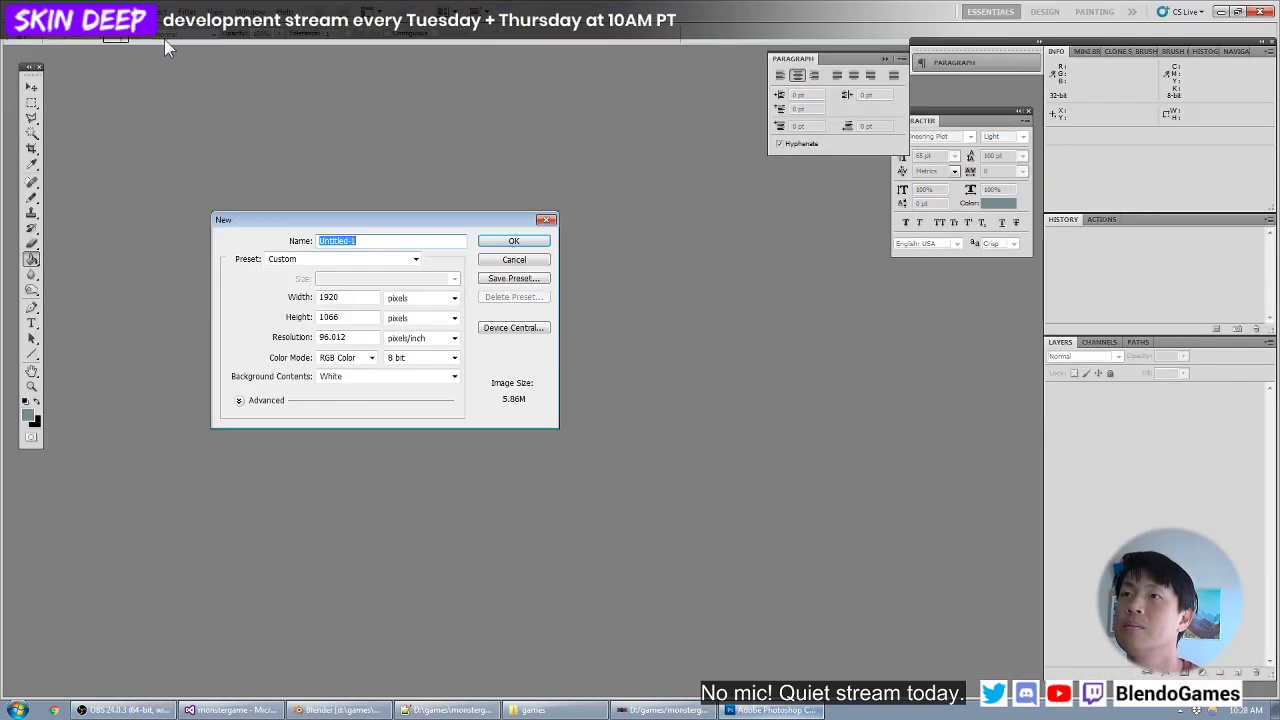
double_click(343, 297)
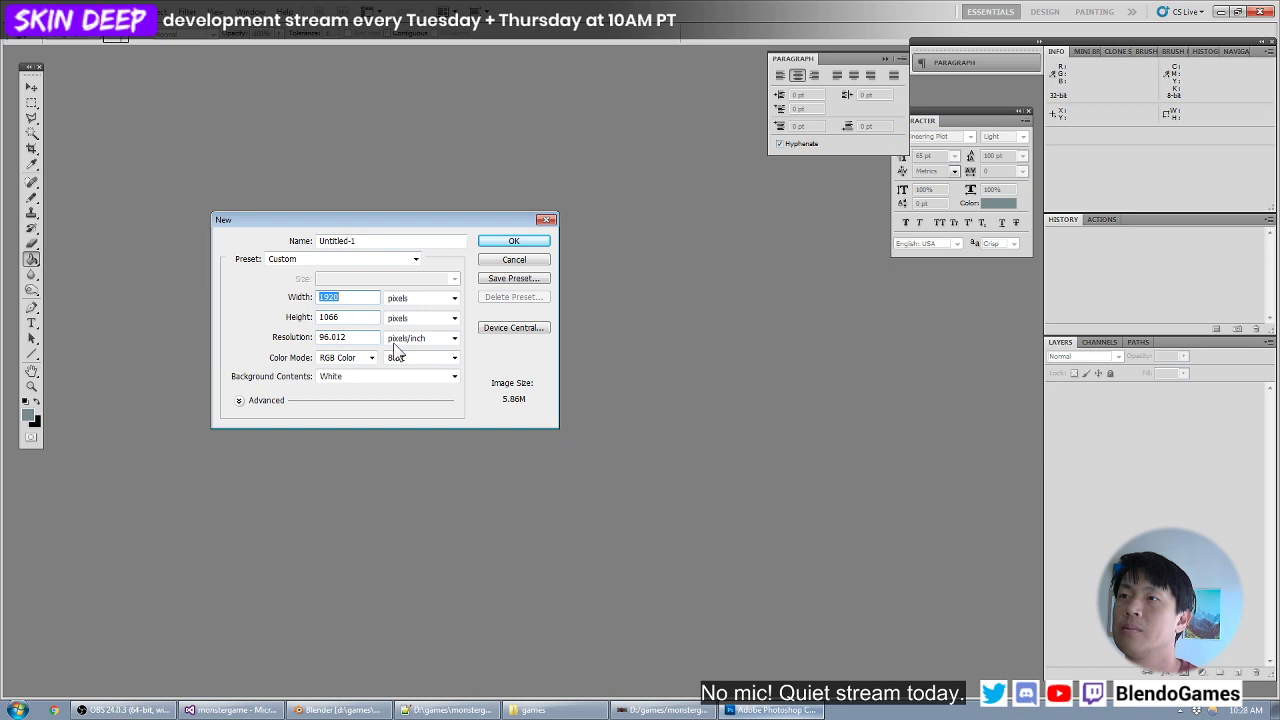
left_click_drag(324, 338, 291, 337)
type("72")
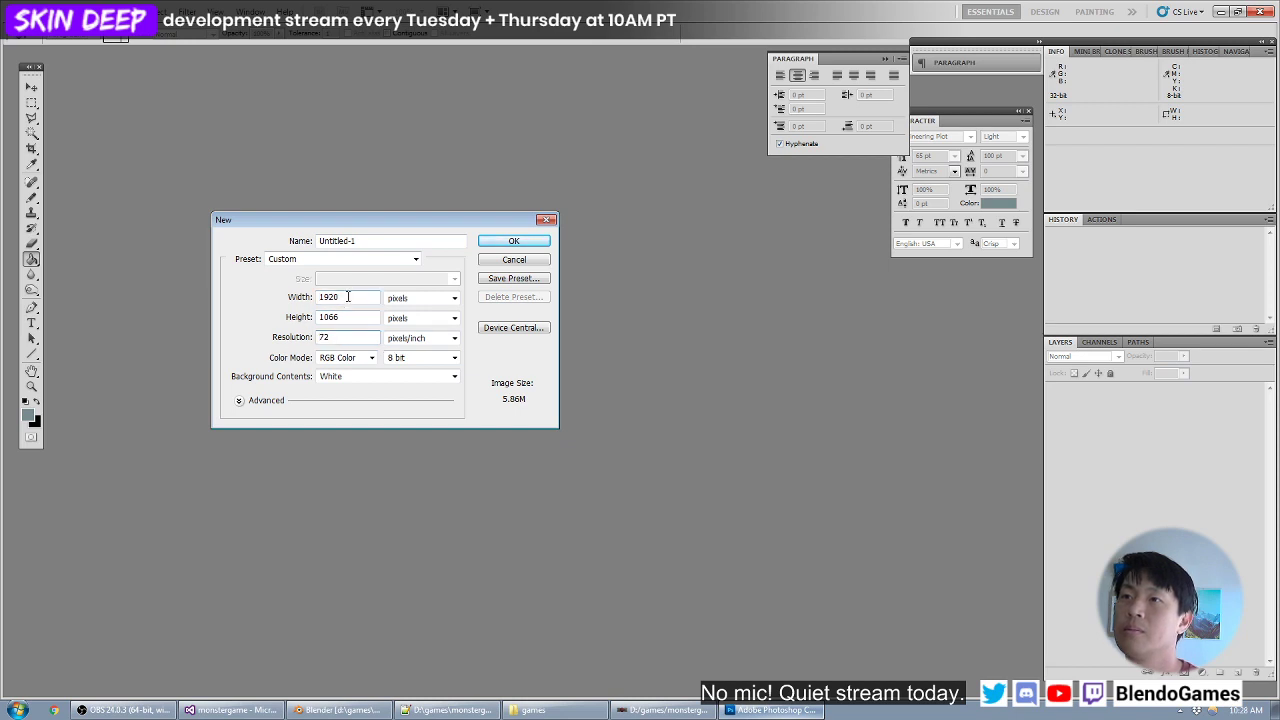
double_click(343, 299)
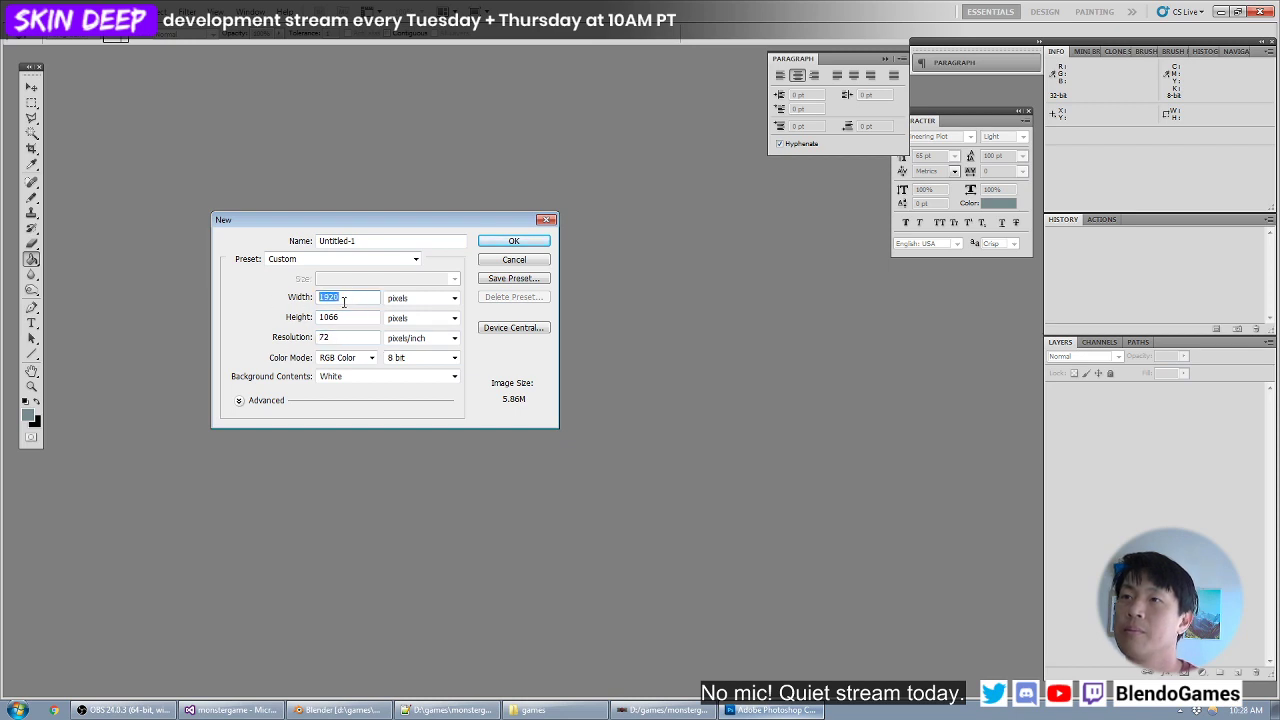
left_click(512, 262)
- Switch back to Blender, show the hand dryer in the right orthographic view, and hide the viewport's properties sidebar
left_click(340, 710)
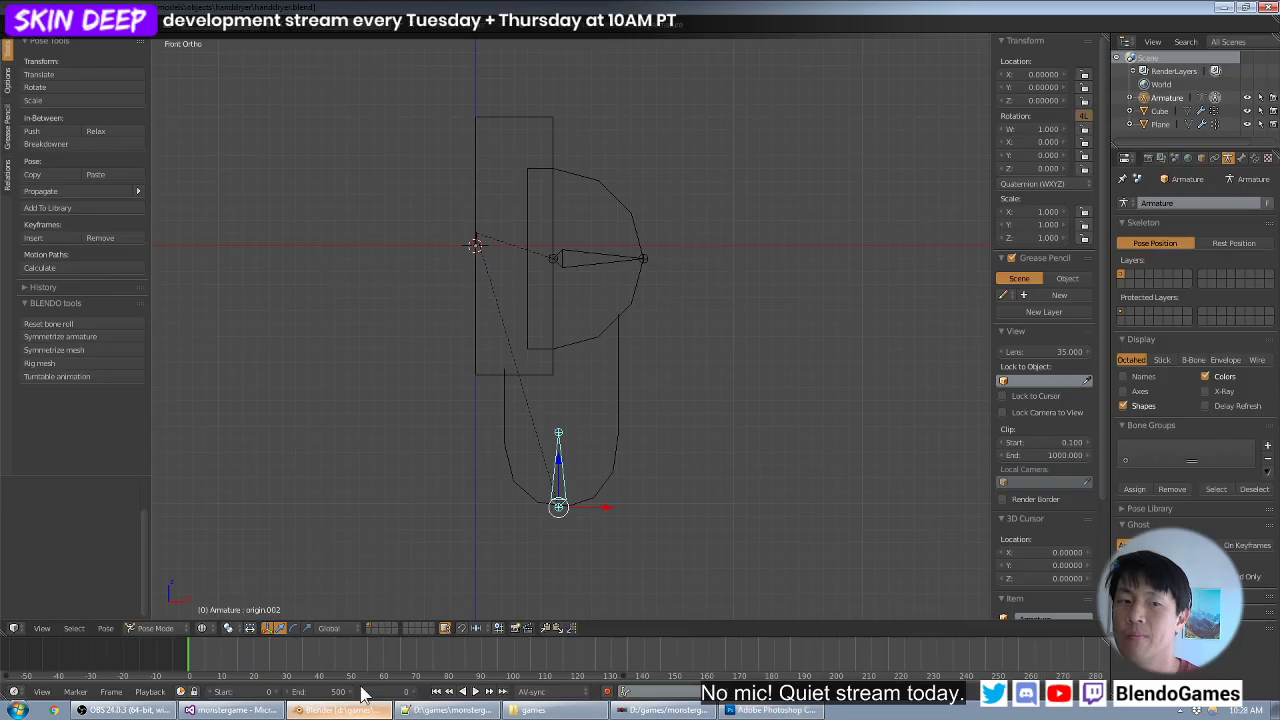
middle_click_drag(640, 329, 560, 339)
key("KP_1")
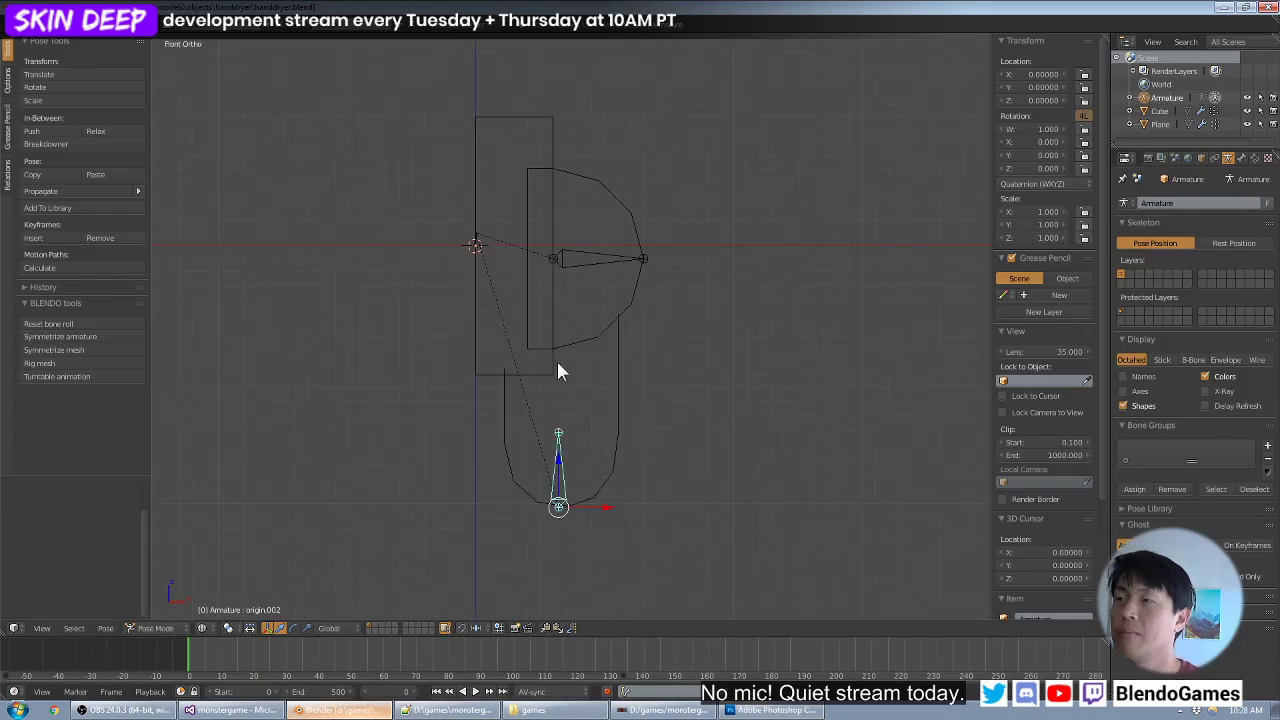
key("KP_3")
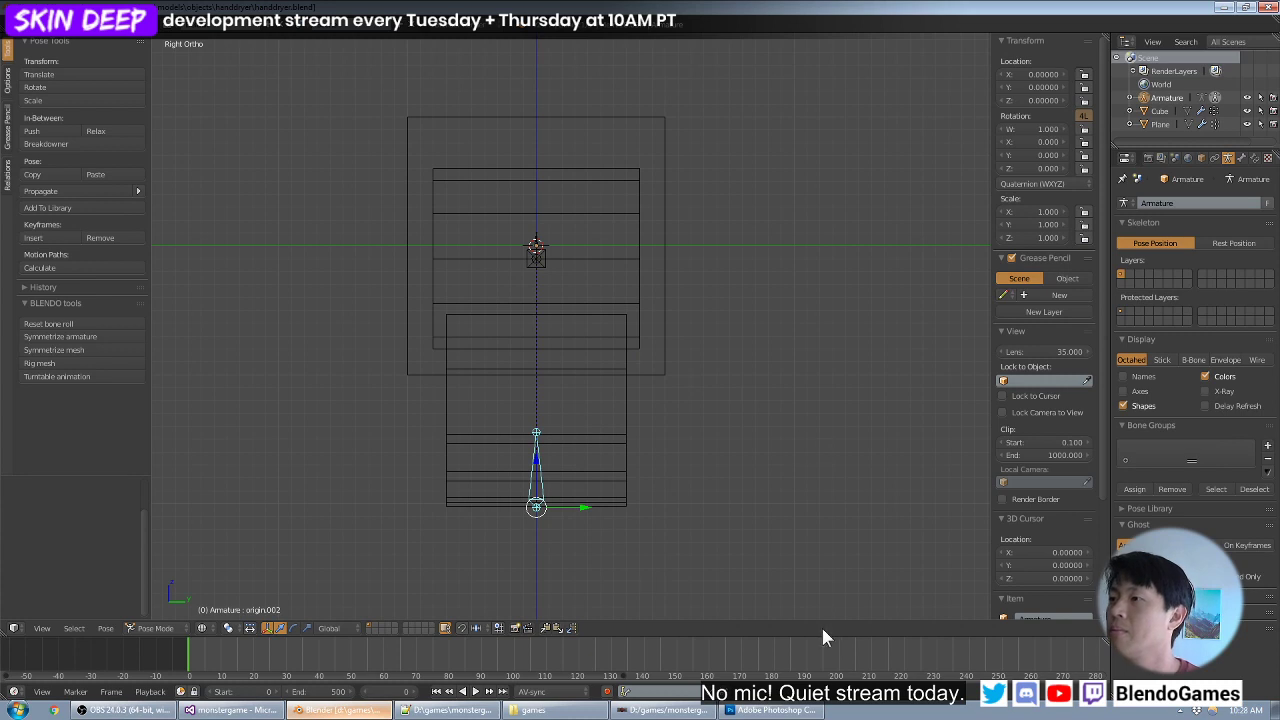
key("n")
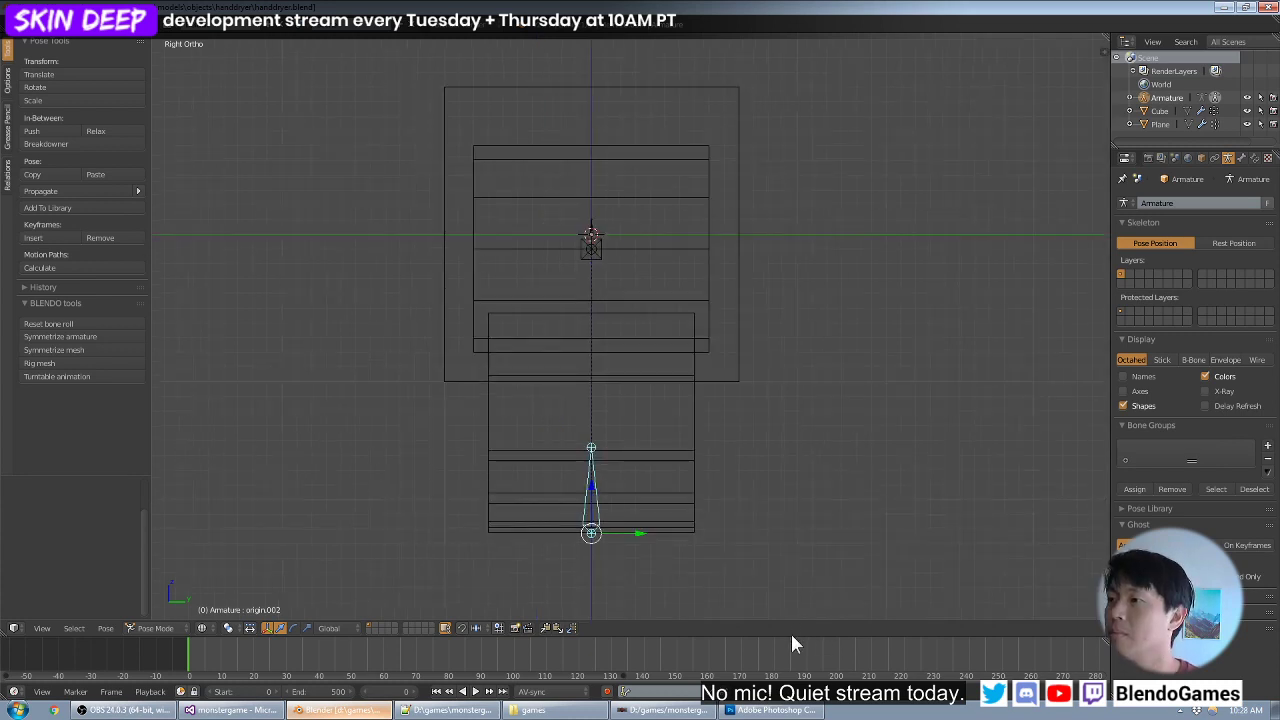
- Split the 3D viewport vertically into two areas and turn the new one into a UV/Image Editor
right_click(788, 642)
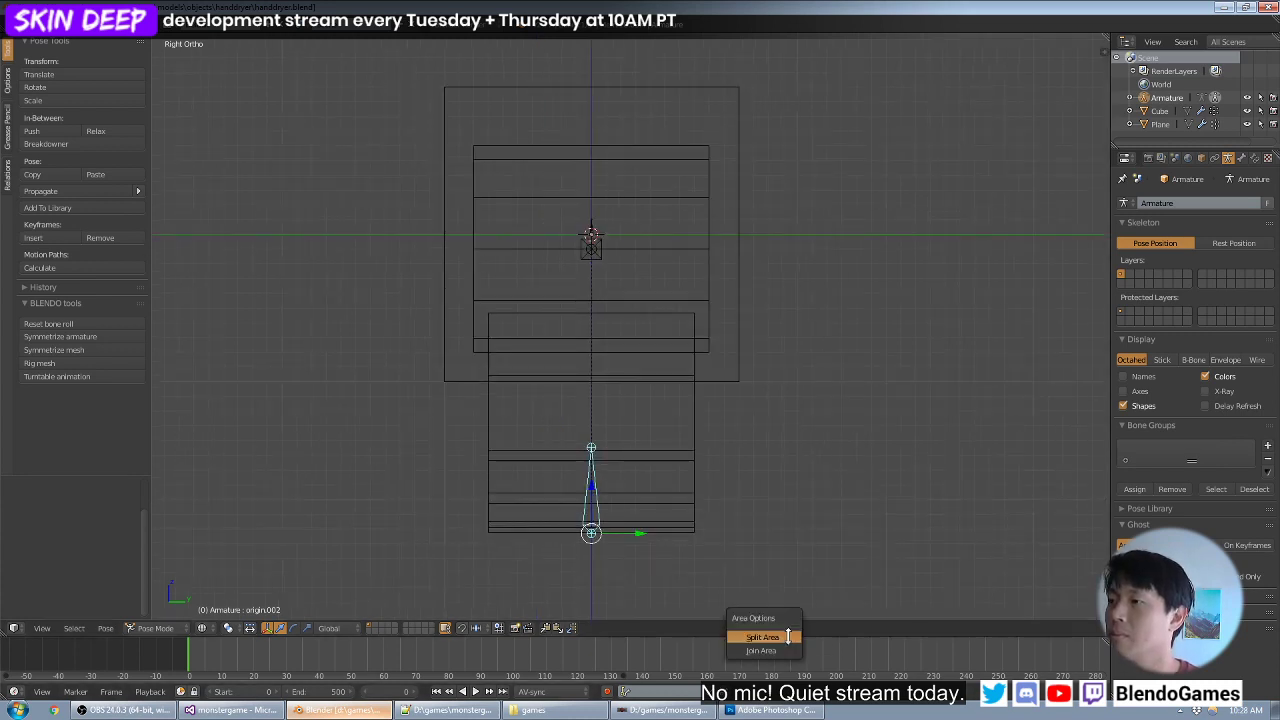
left_click(757, 631)
left_click(709, 586)
left_click(725, 628)
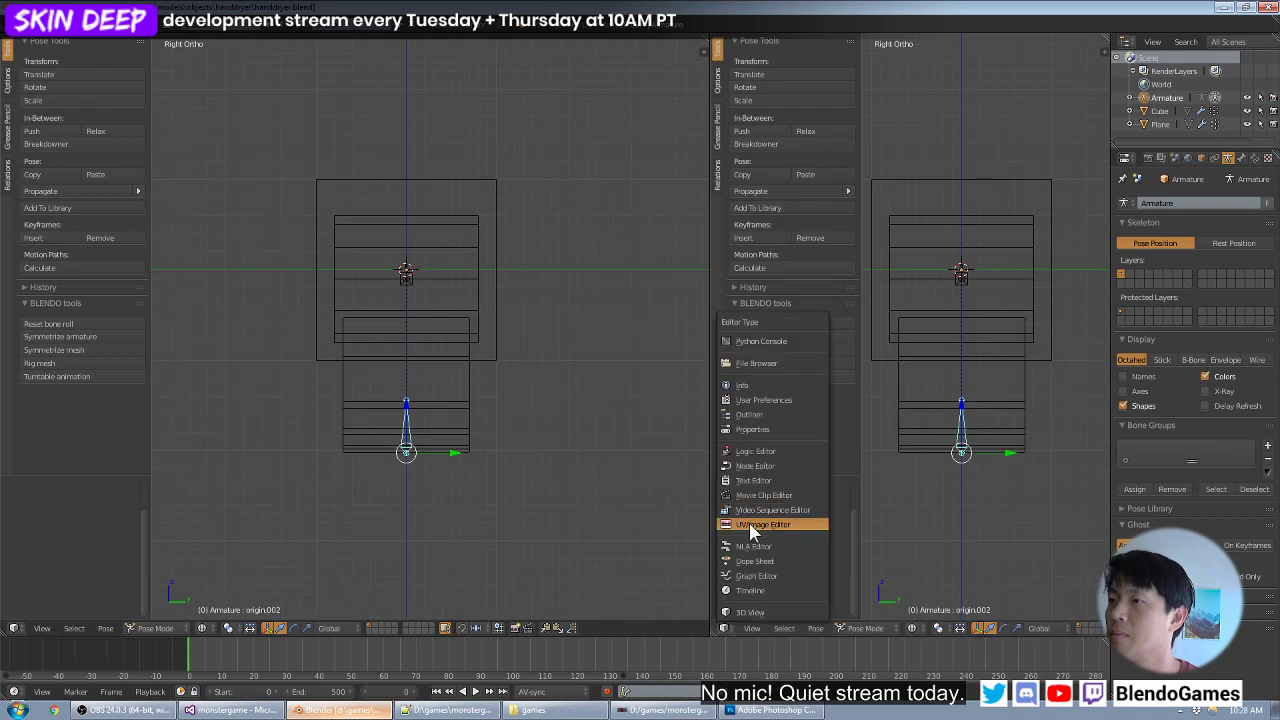
left_click(753, 526)
scroll(938, 469, "down", 3)
middle_click_drag(911, 412, 928, 459)
scroll(898, 480, "up", 1)
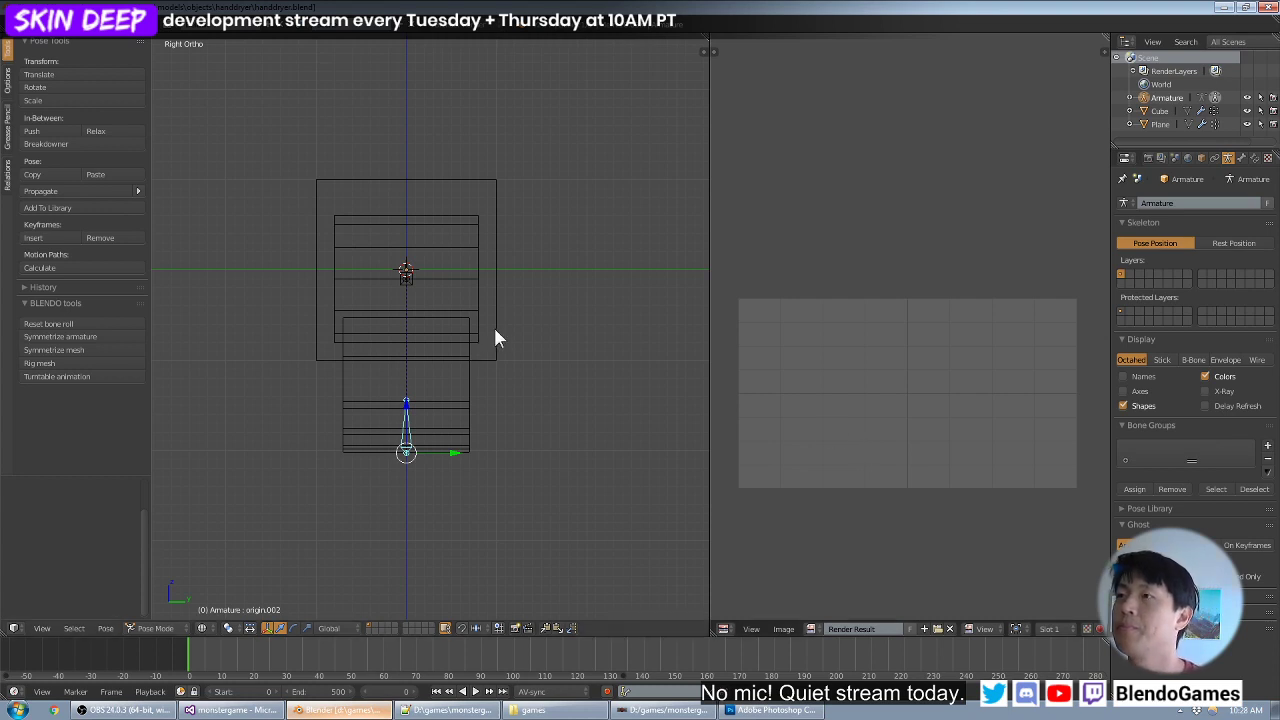
- Select the hand dryer's main body mesh (Cube), switch the viewport to solid shading, and put the mesh in Edit Mode
scroll(517, 362, "up", 2)
scroll(522, 366, "up", 1)
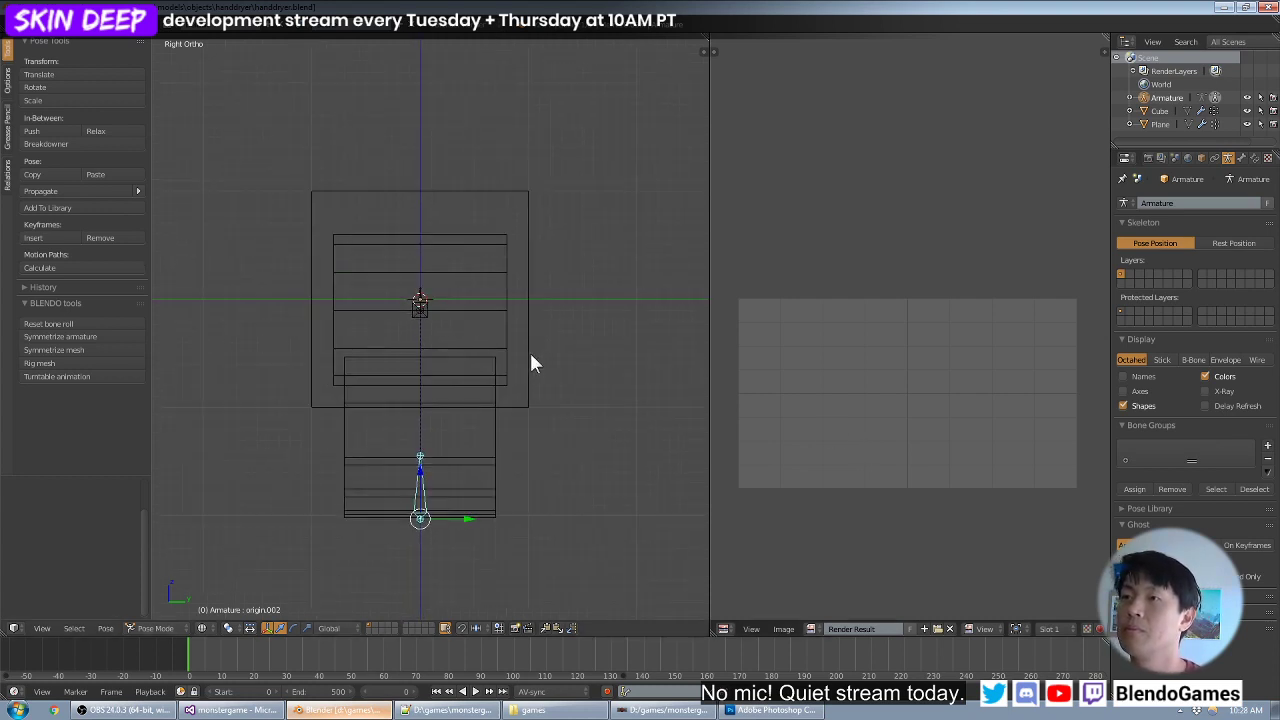
scroll(530, 366, "up", 1)
middle_click_drag(530, 366, 541, 350, "shift")
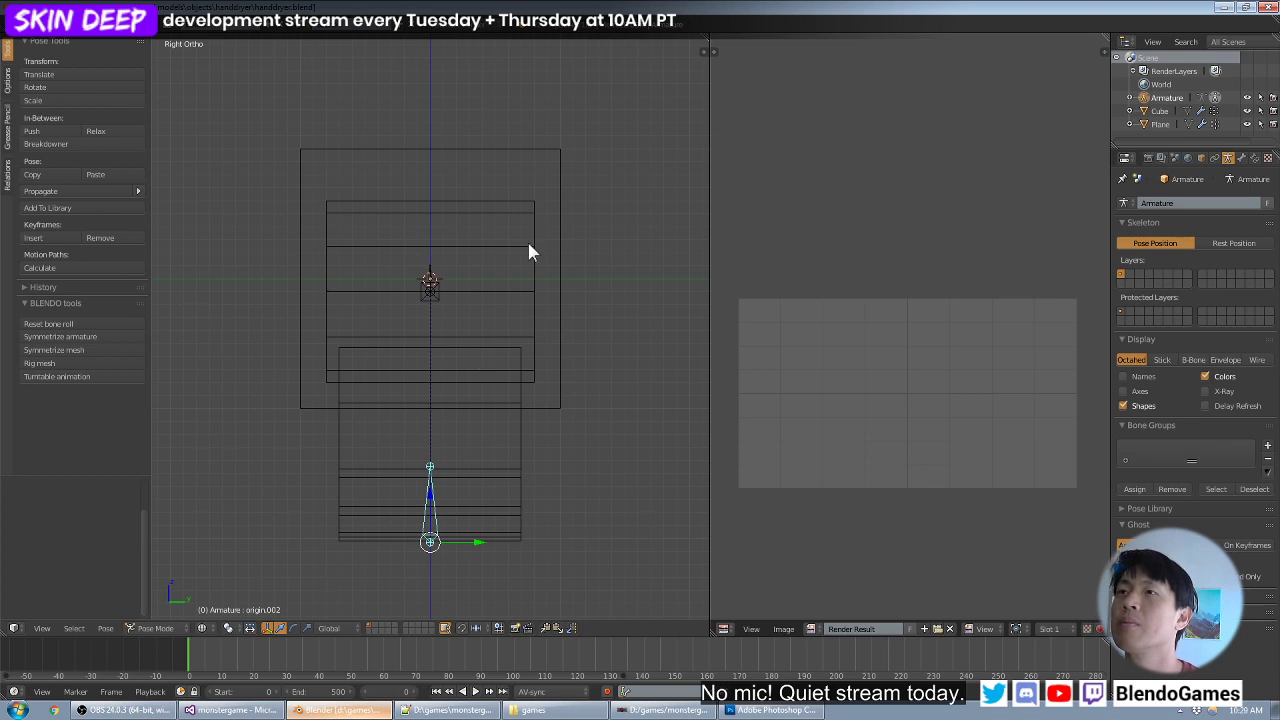
right_click(559, 234)
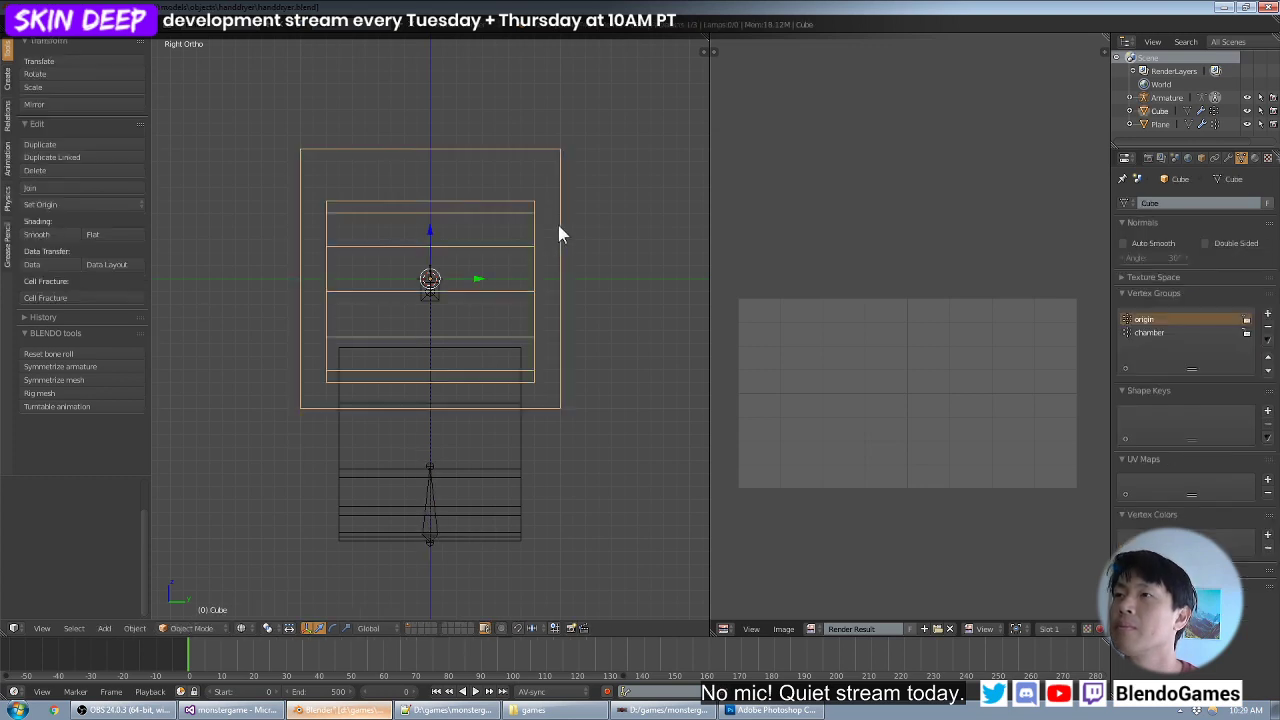
key("Tab")
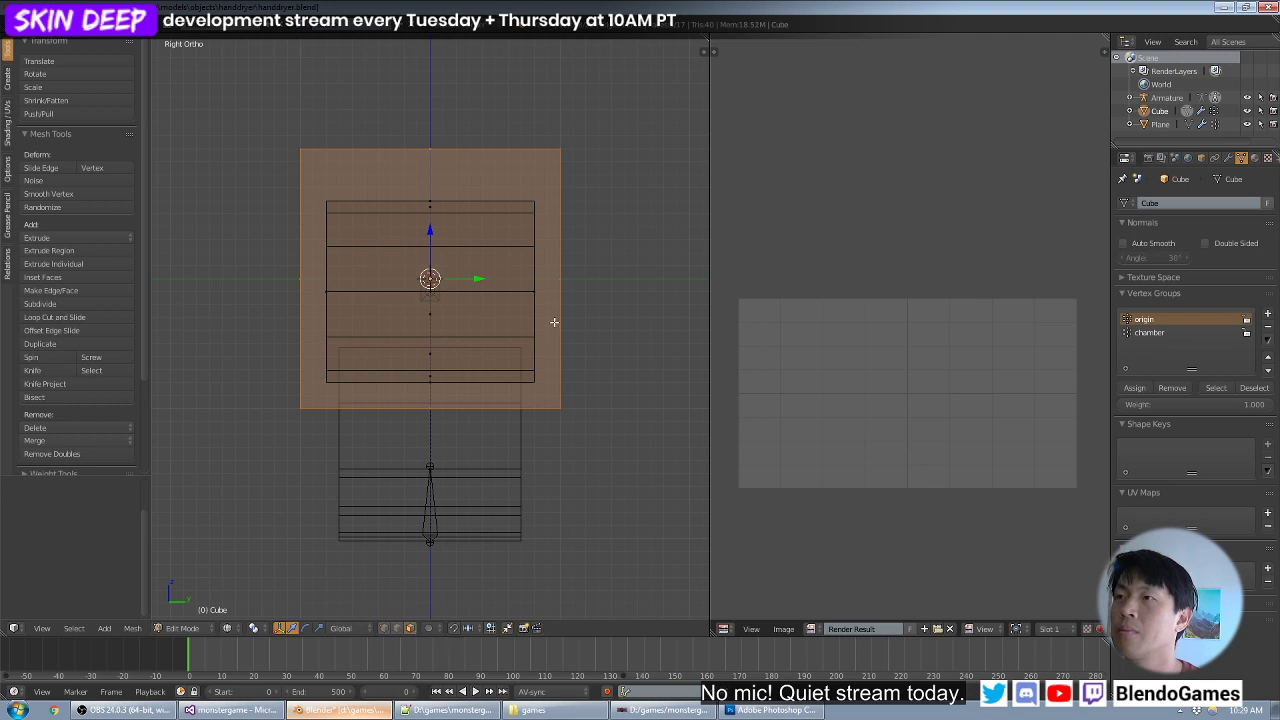
key("Tab")
key("z")
key("Tab")
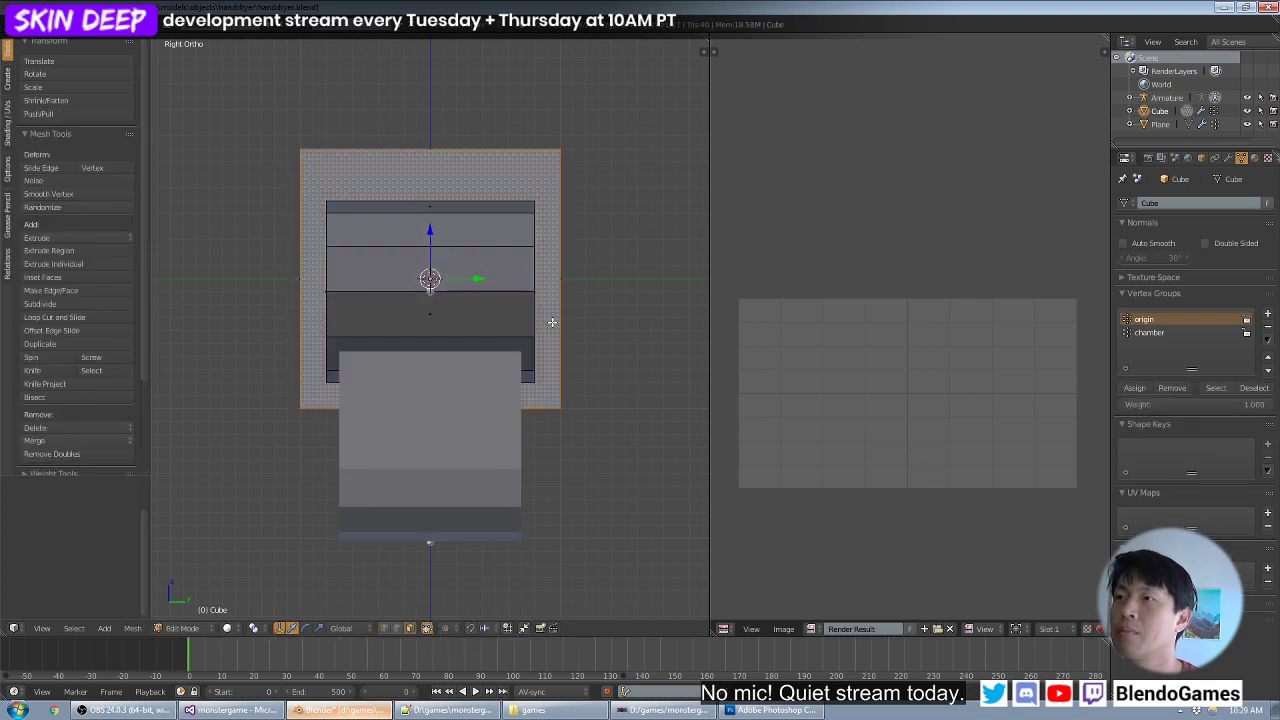
middle_click_drag(560, 303, 551, 330, "shift")
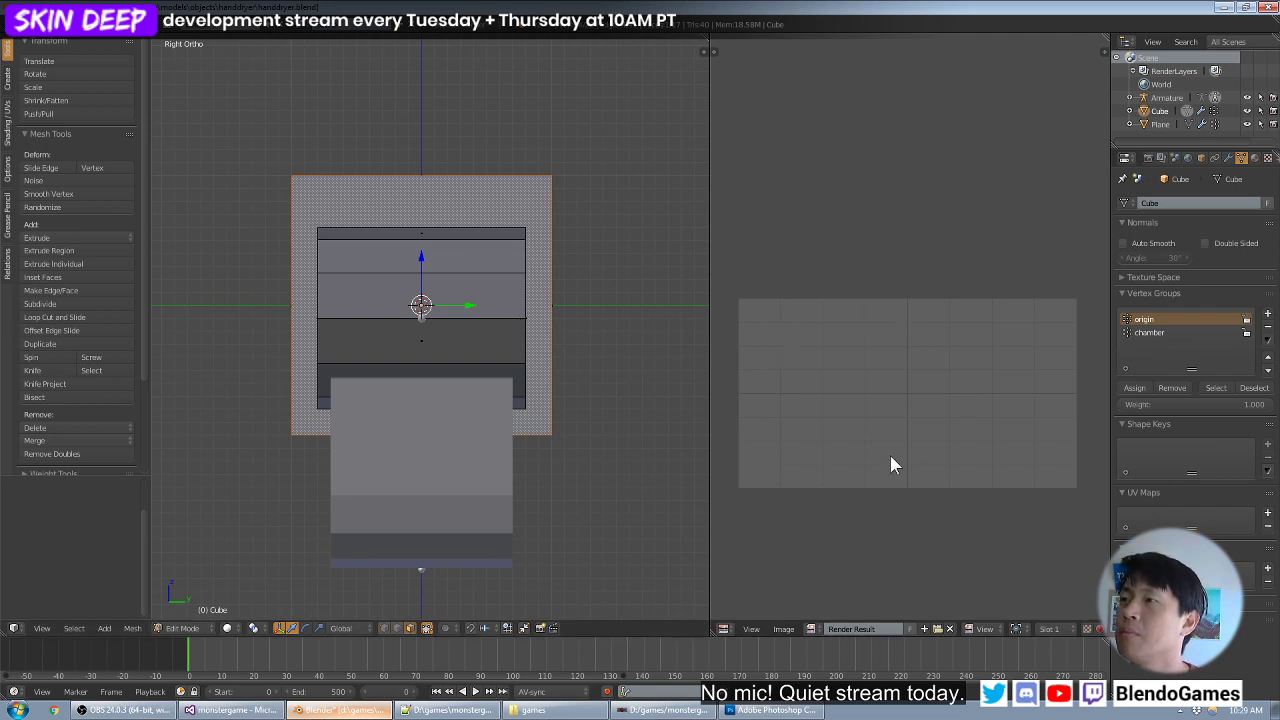
- Switch to Photoshop and create a new document 2048 pixels wide and 1024 pixels high at 72 pixels/inch
left_click(772, 711)
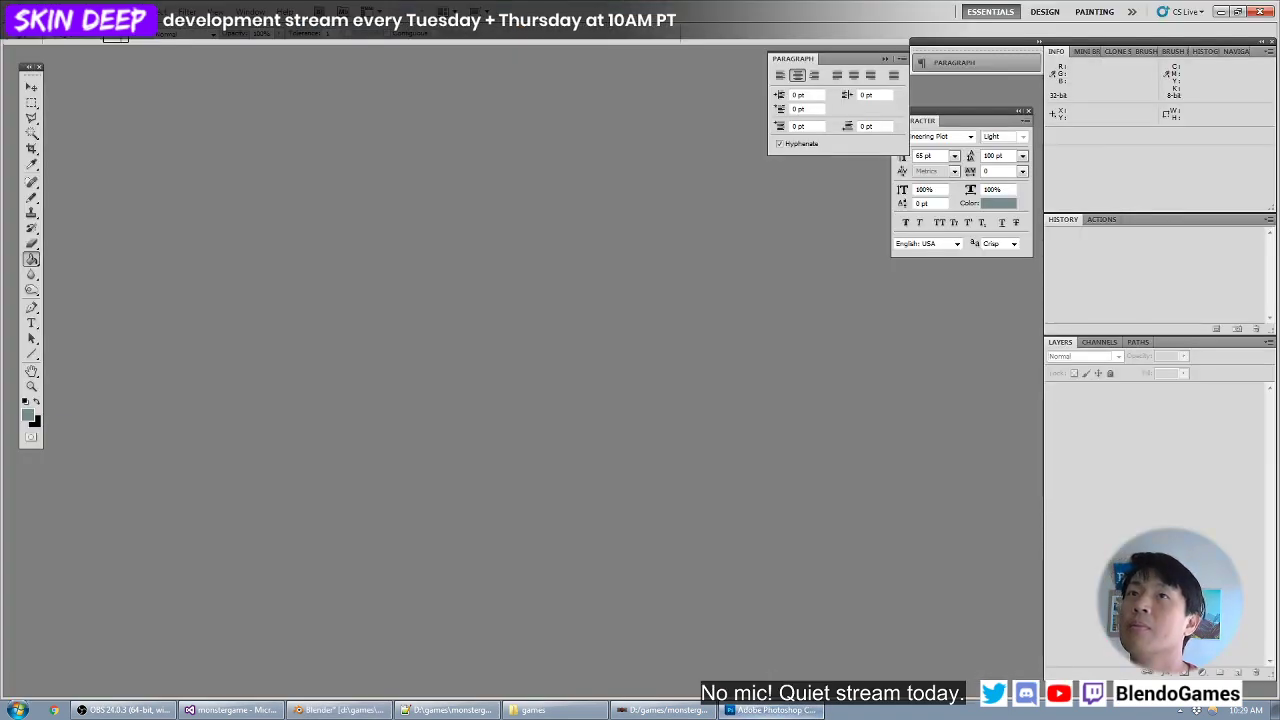
left_click(45, 12)
left_click(45, 38)
double_click(335, 297)
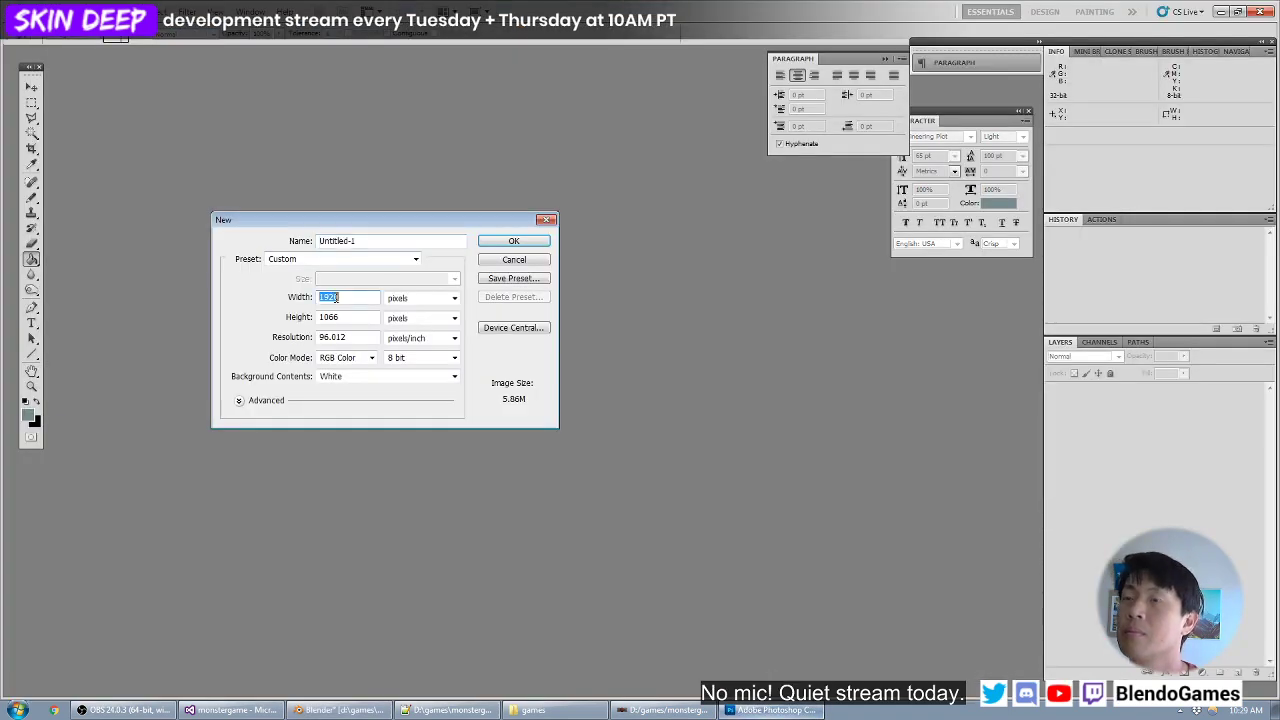
type("2048")
double_click(343, 317)
type("1024")
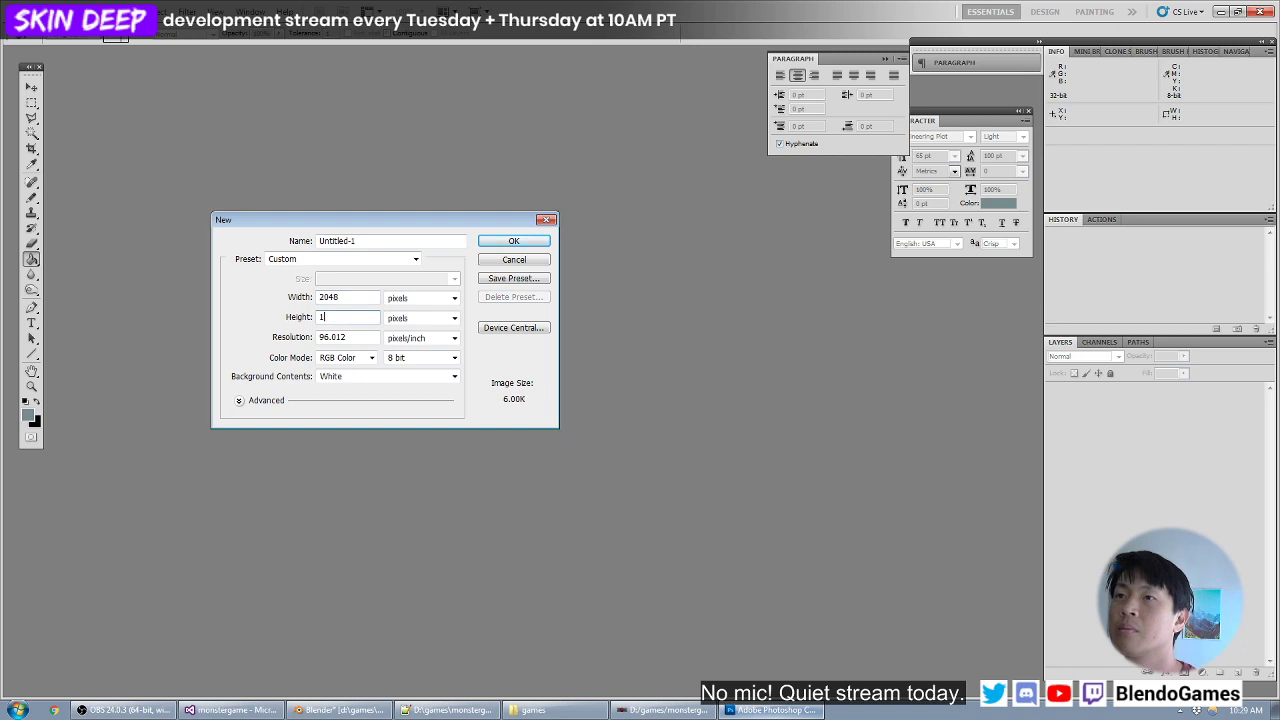
double_click(340, 337)
type("72")
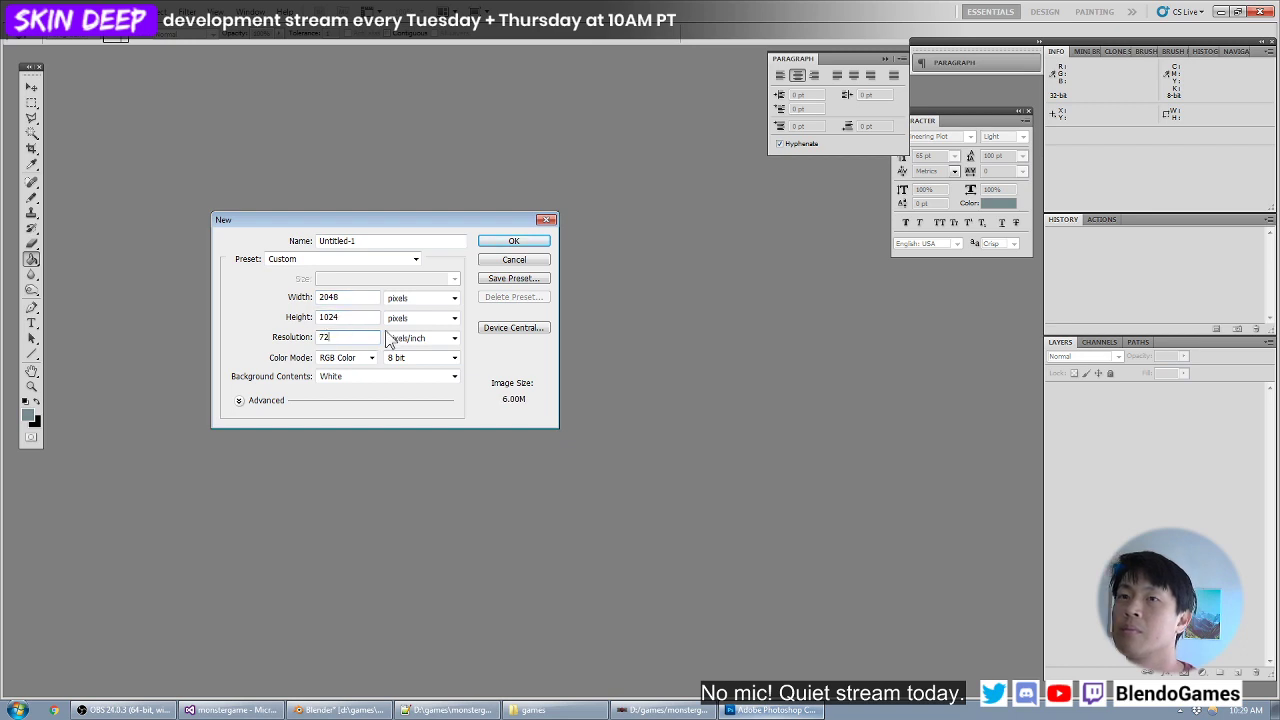
key("Return")
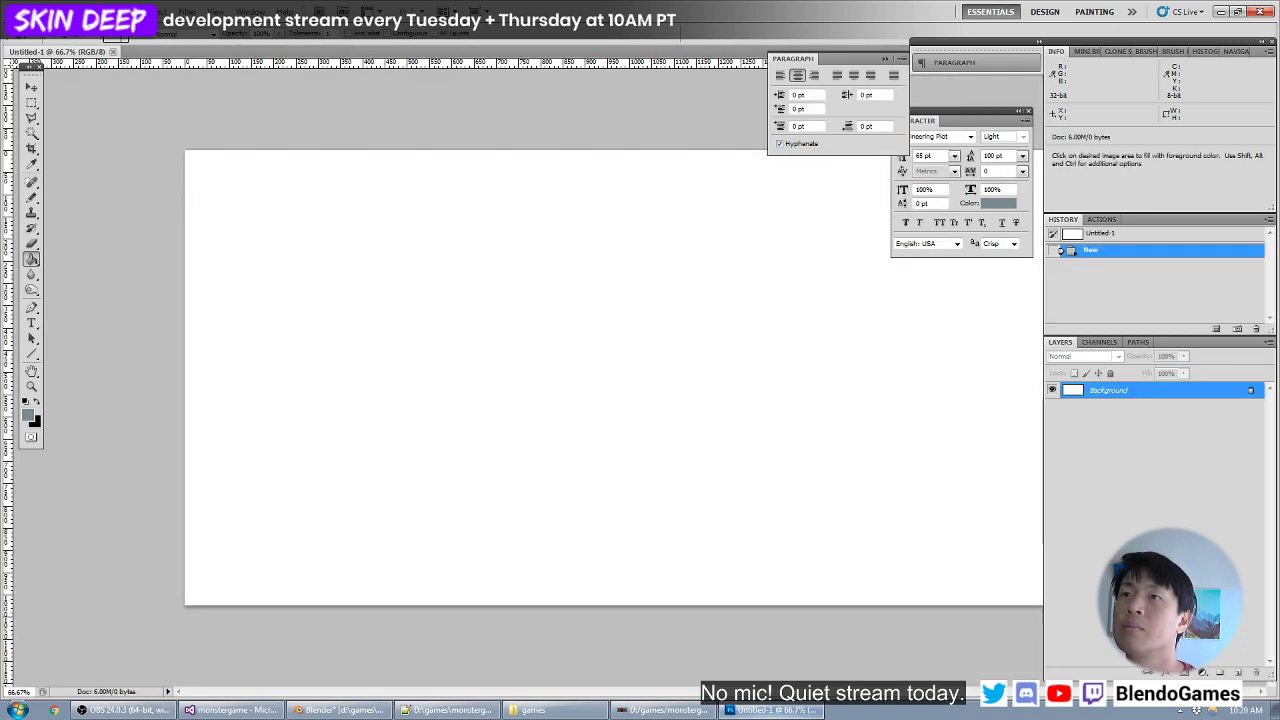
- Start saving the new document as a file and set its format to Photoshop (*.PSD;*.PDD)
left_click(45, 38)
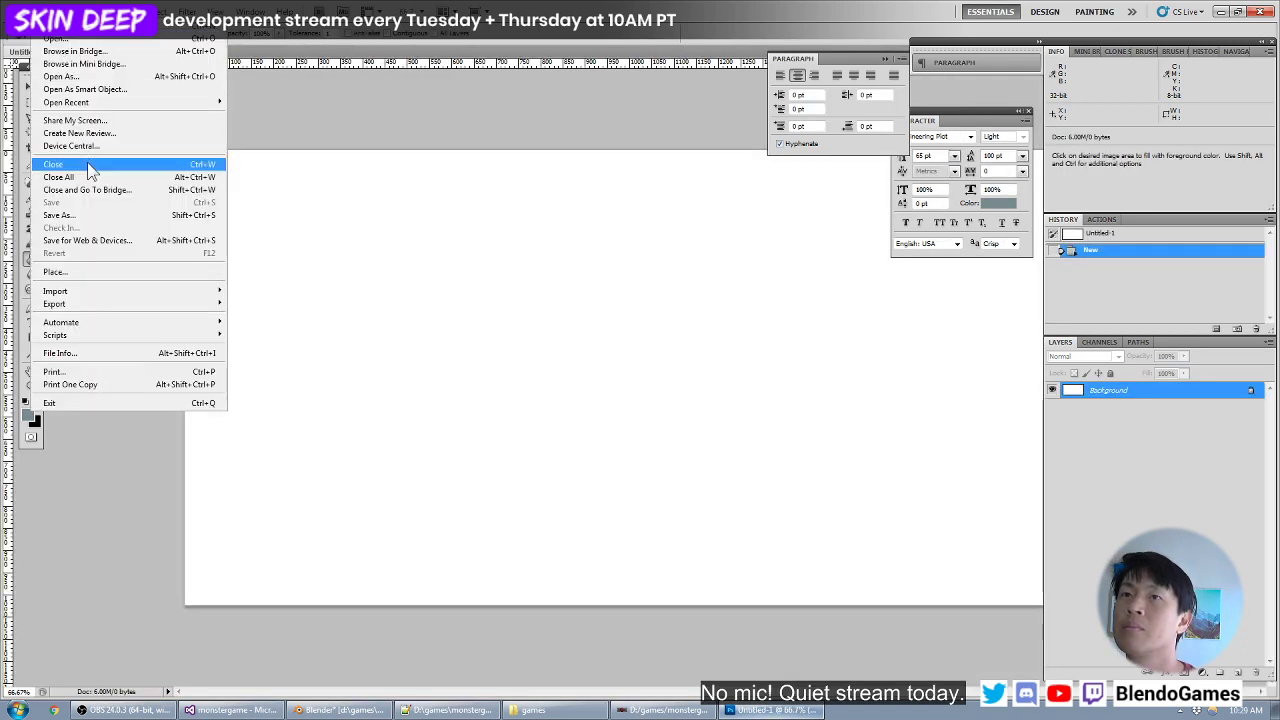
left_click(79, 213)
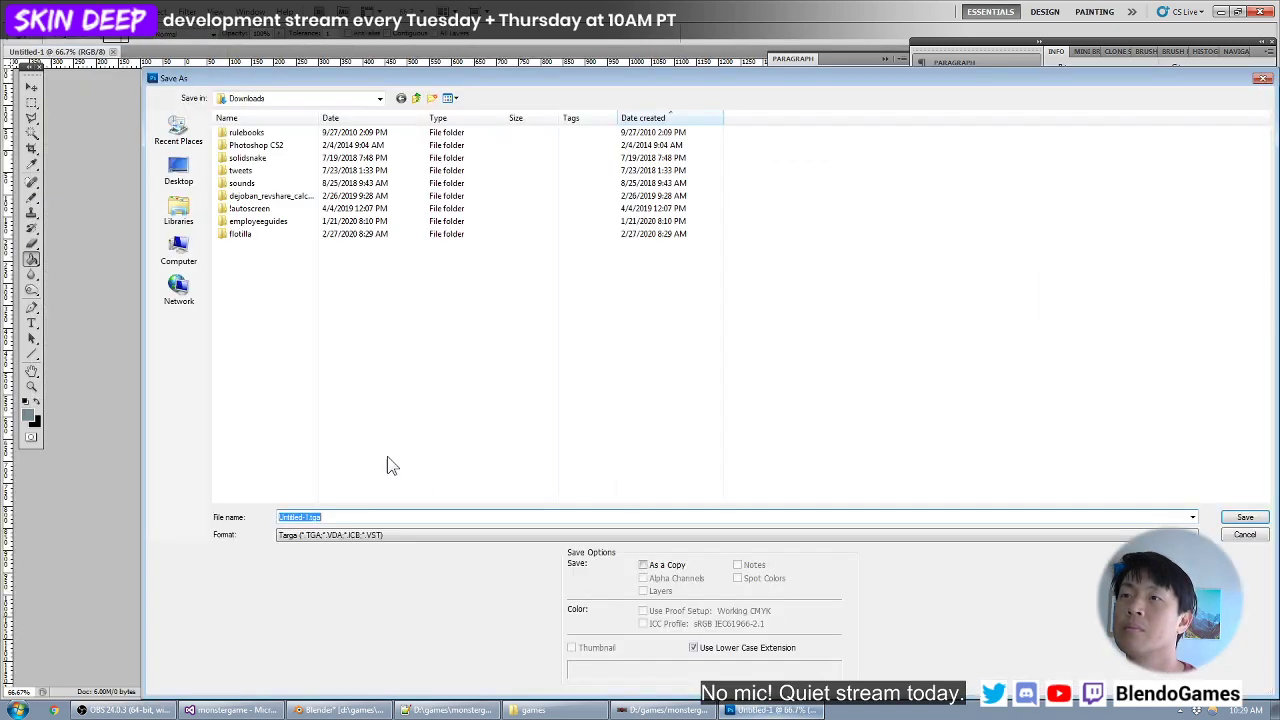
left_click(342, 543)
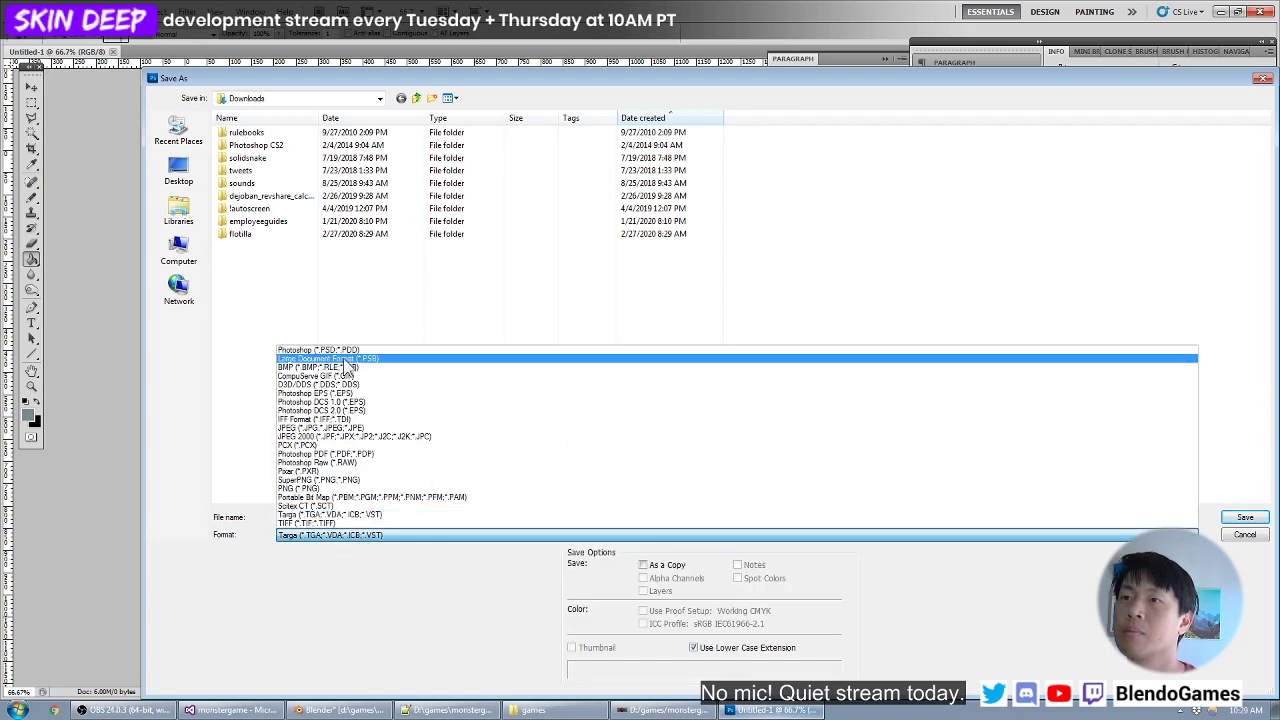
left_click(343, 358)
- Set the save location to the handdryer folder in d:\games\monstergame\base\models\objects
left_click(343, 517)
type("d:\\games")
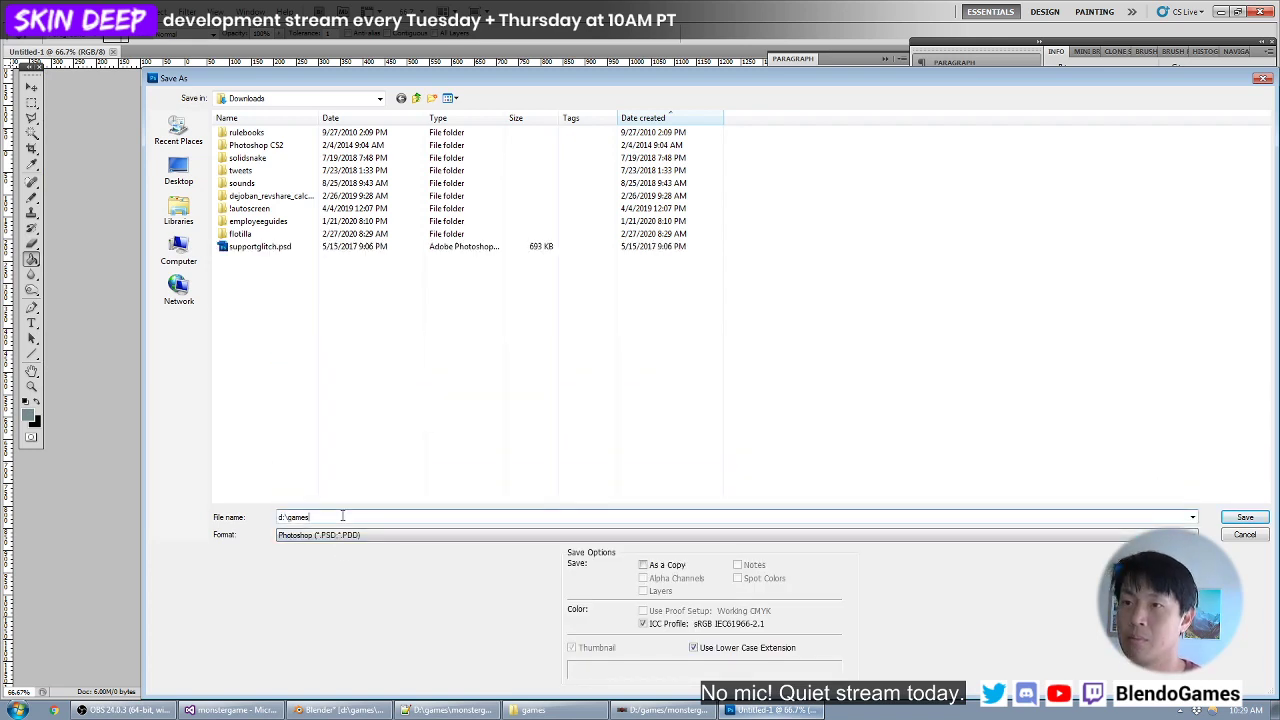
key("Return")
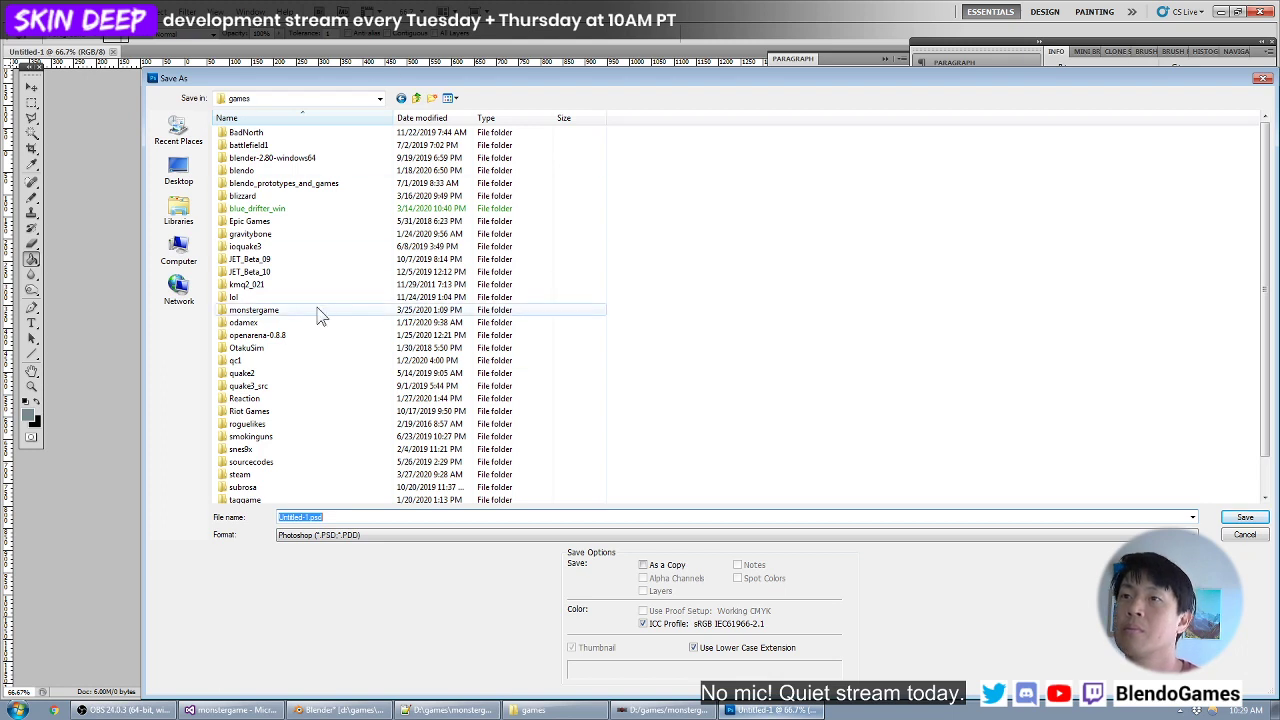
double_click(320, 309)
double_click(321, 147)
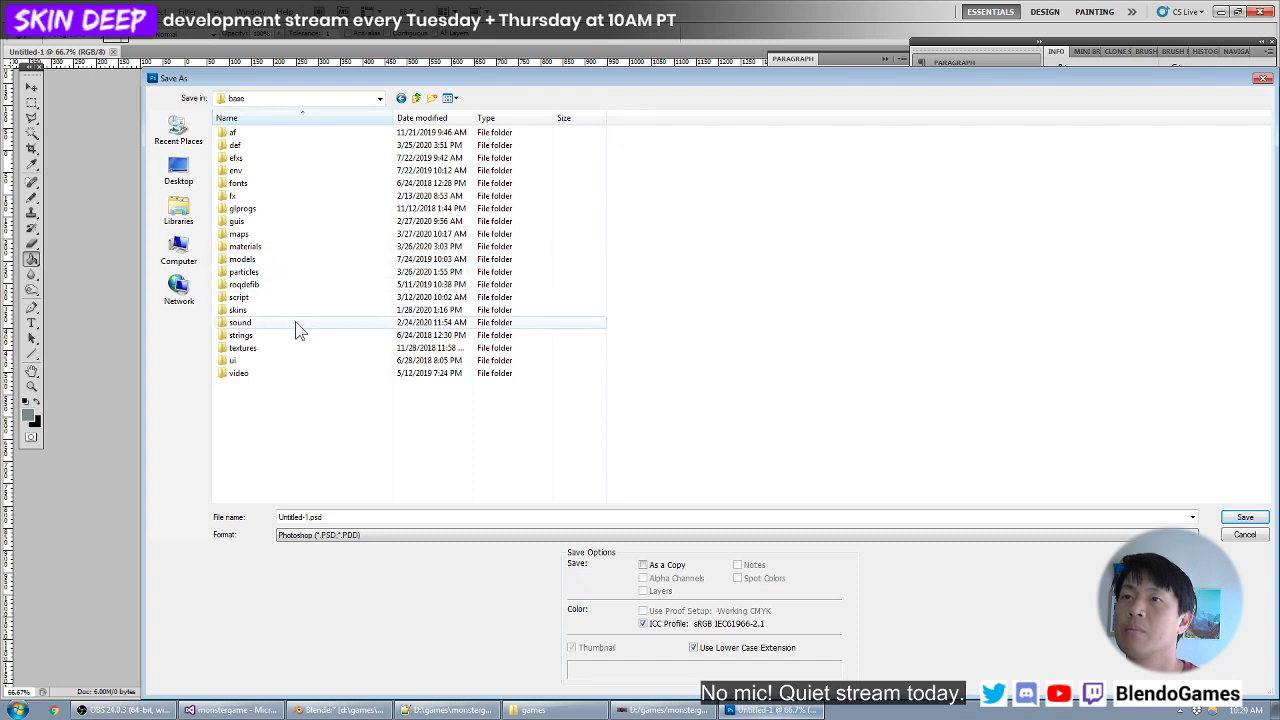
double_click(310, 263)
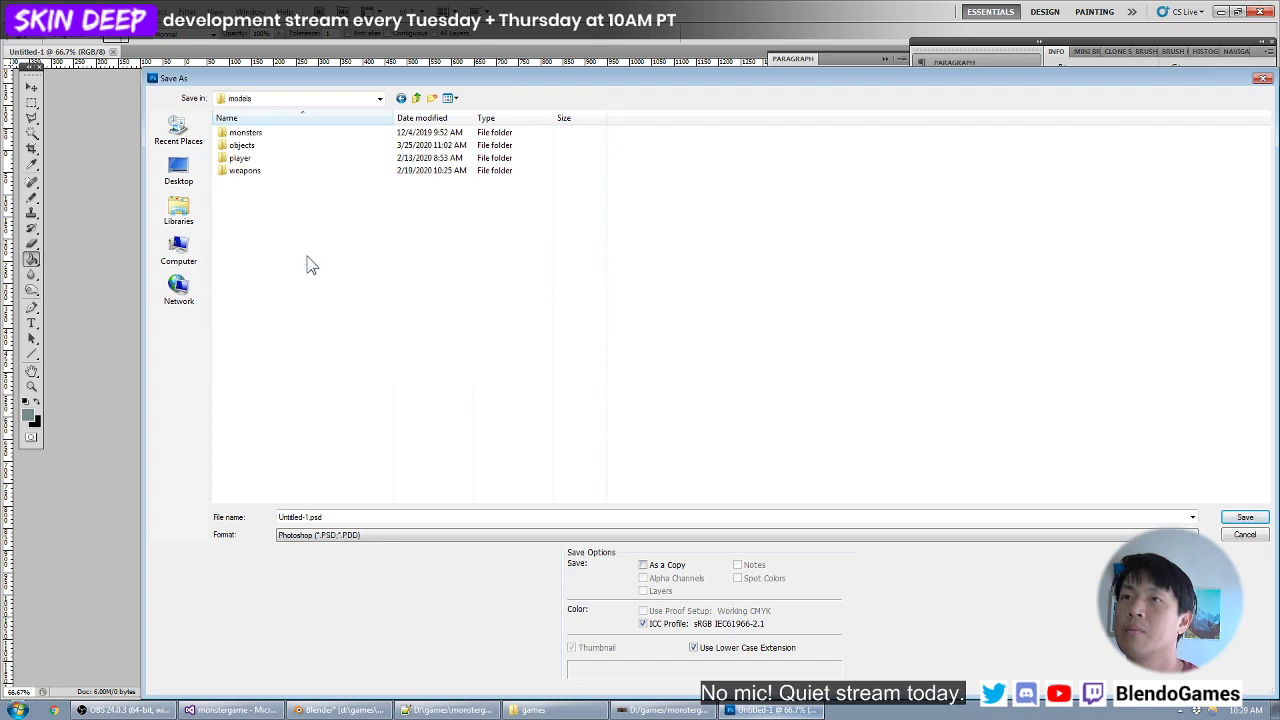
double_click(336, 147)
scroll(323, 355, "down", 6)
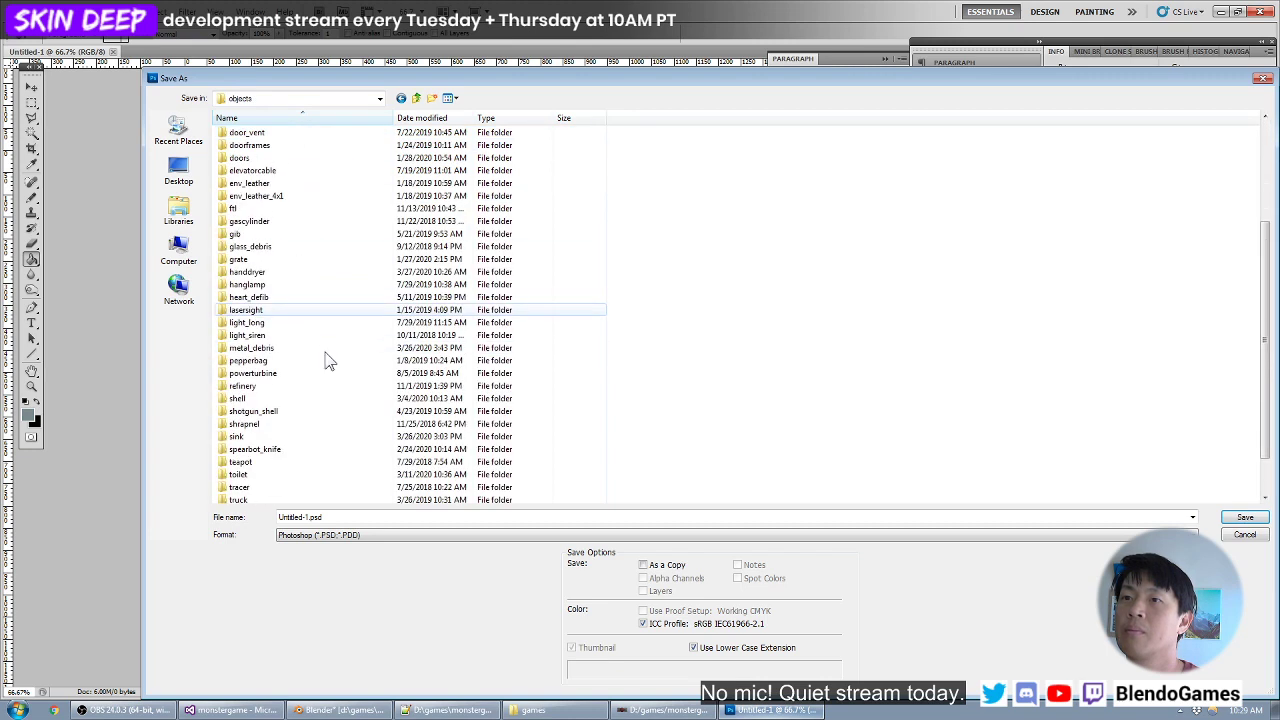
double_click(296, 272)
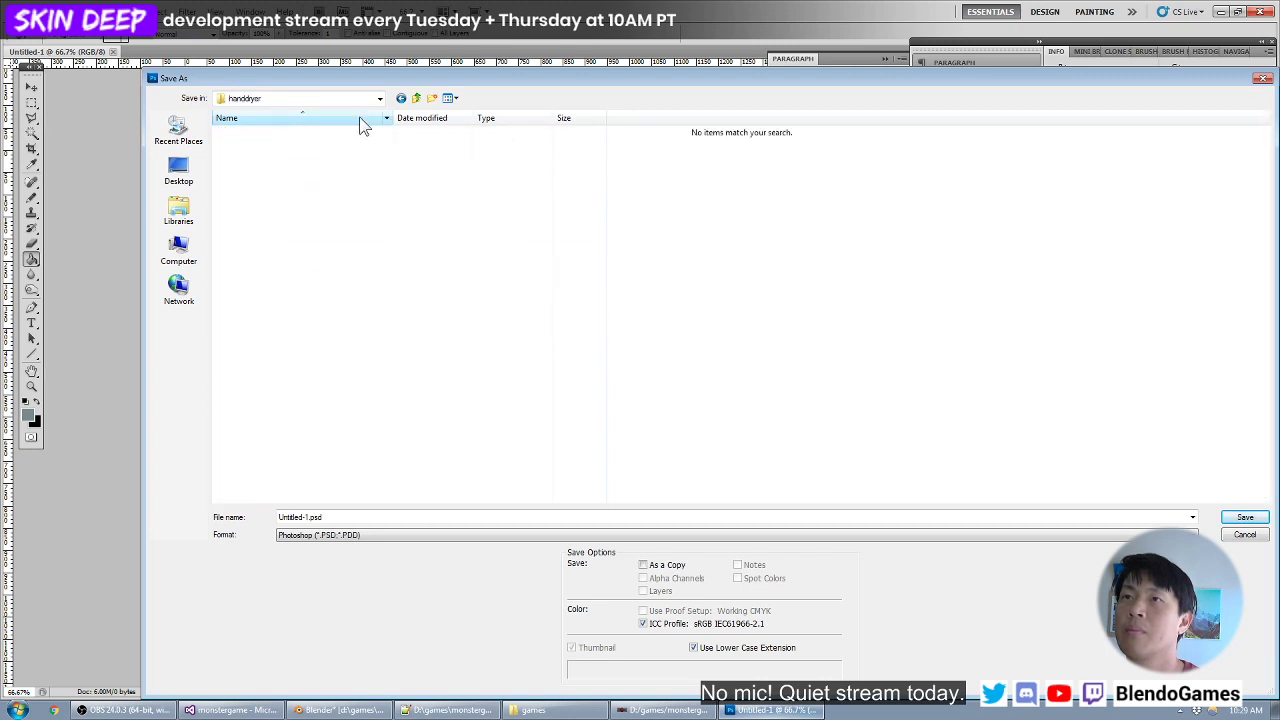
- Name the file skin, save it as a PSD, and switch back to Blender
double_click(334, 517)
type("skin")
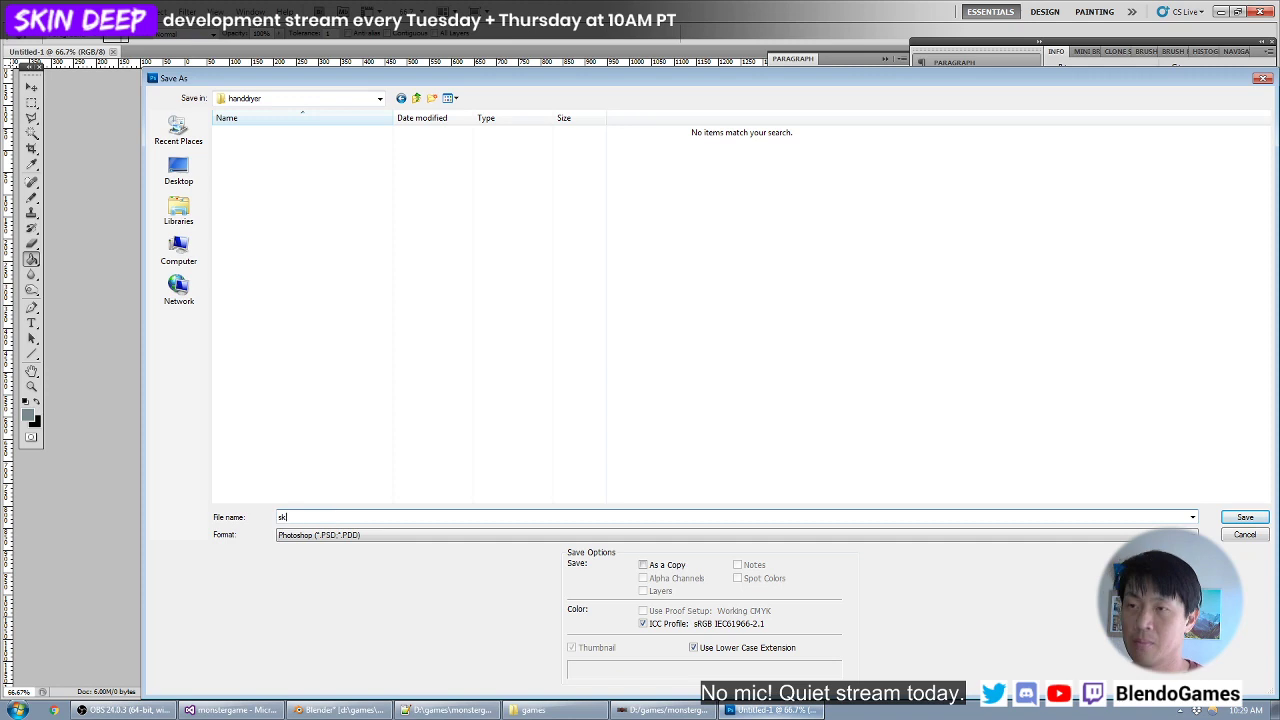
key("Return")
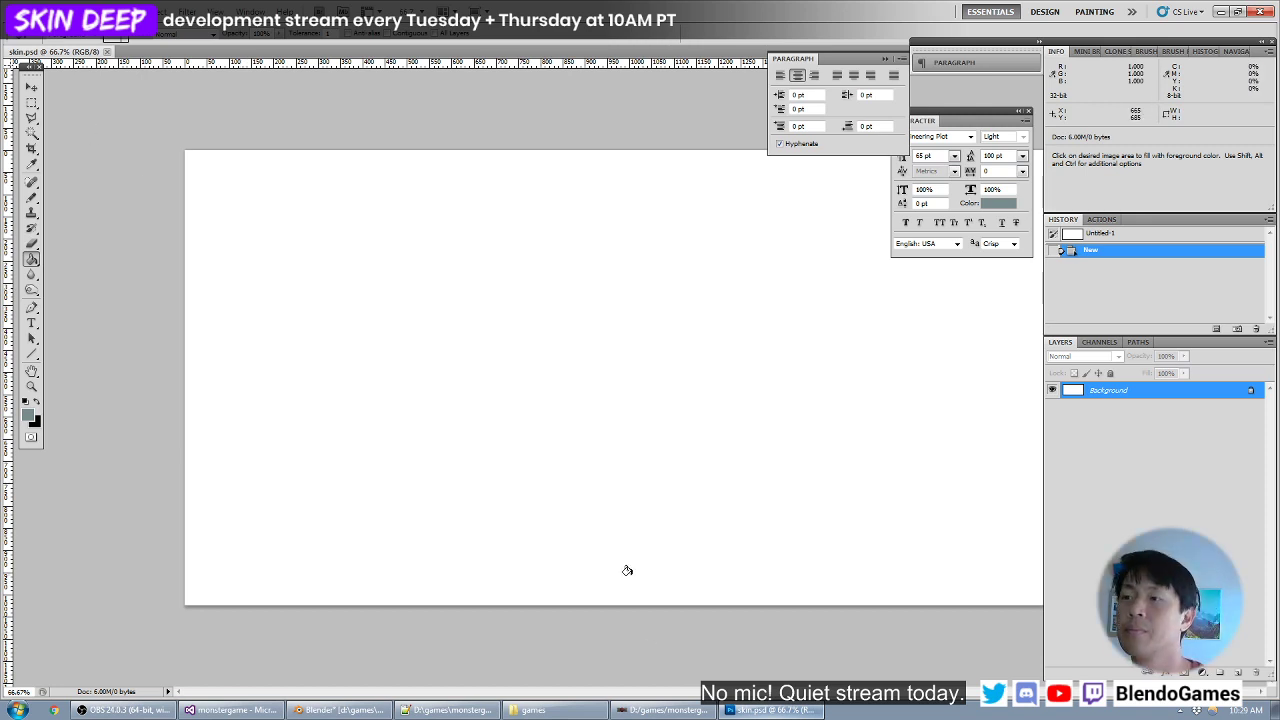
left_click(340, 710)
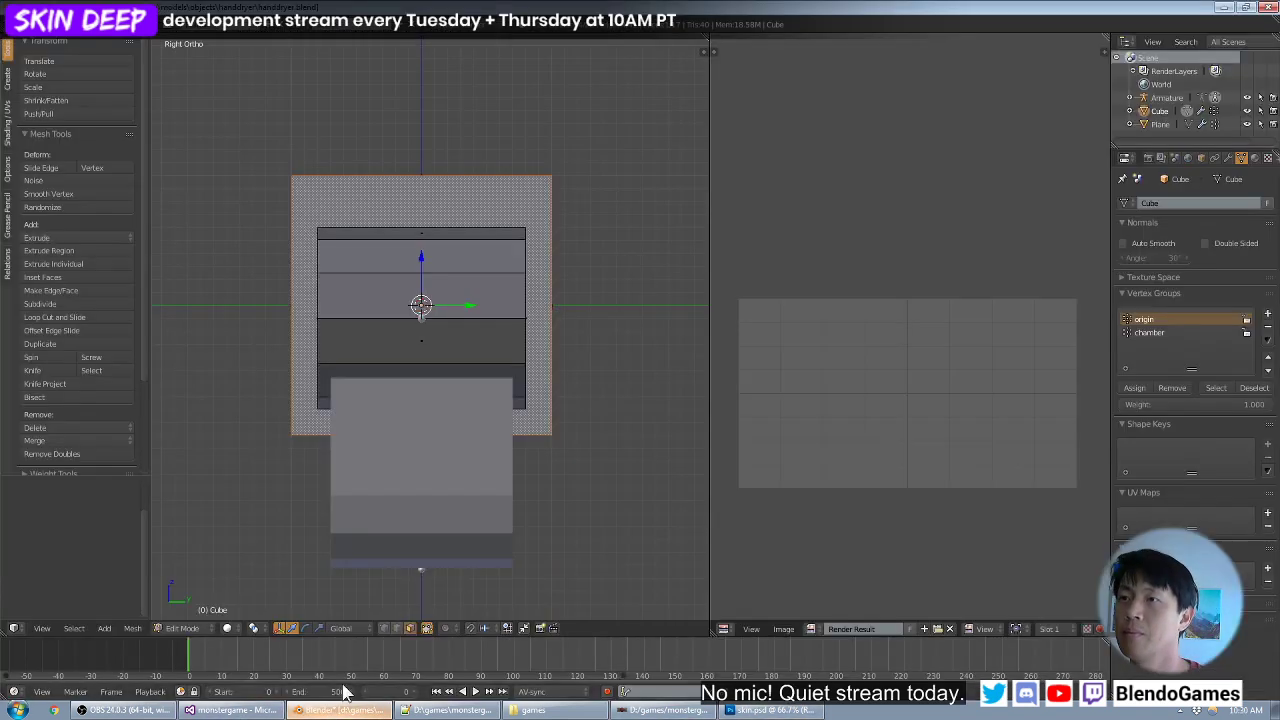
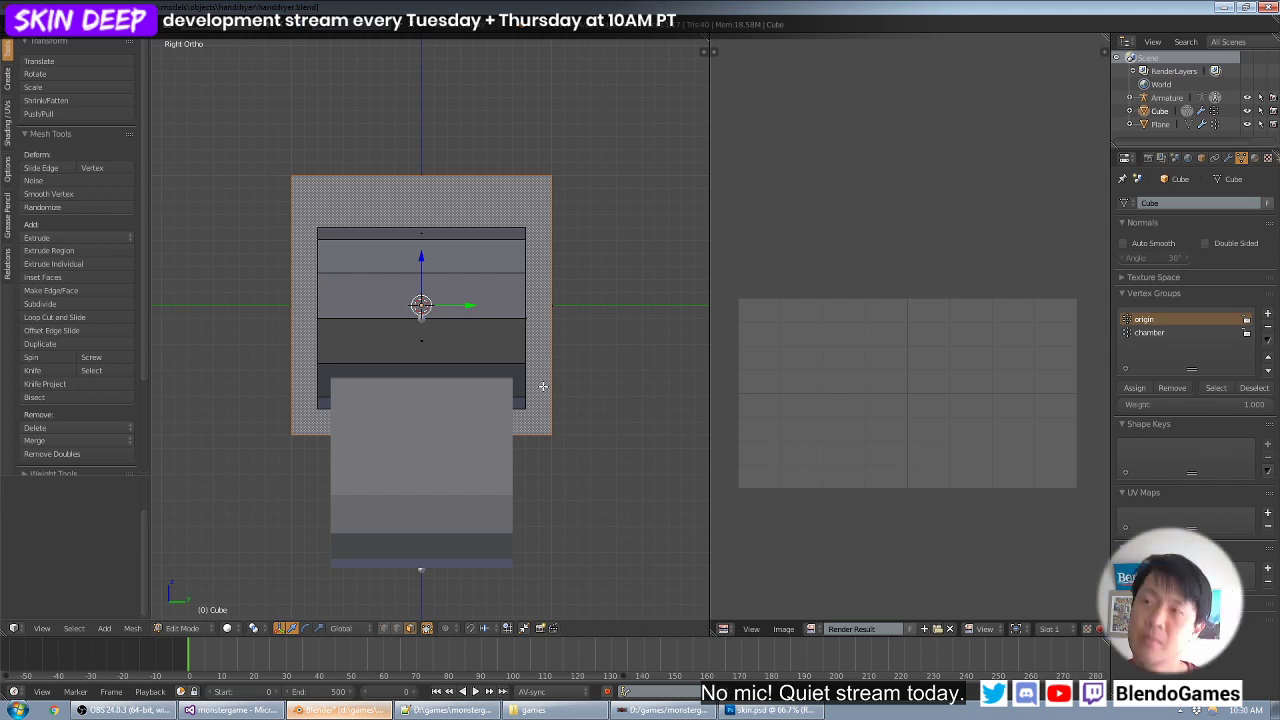
key("u")
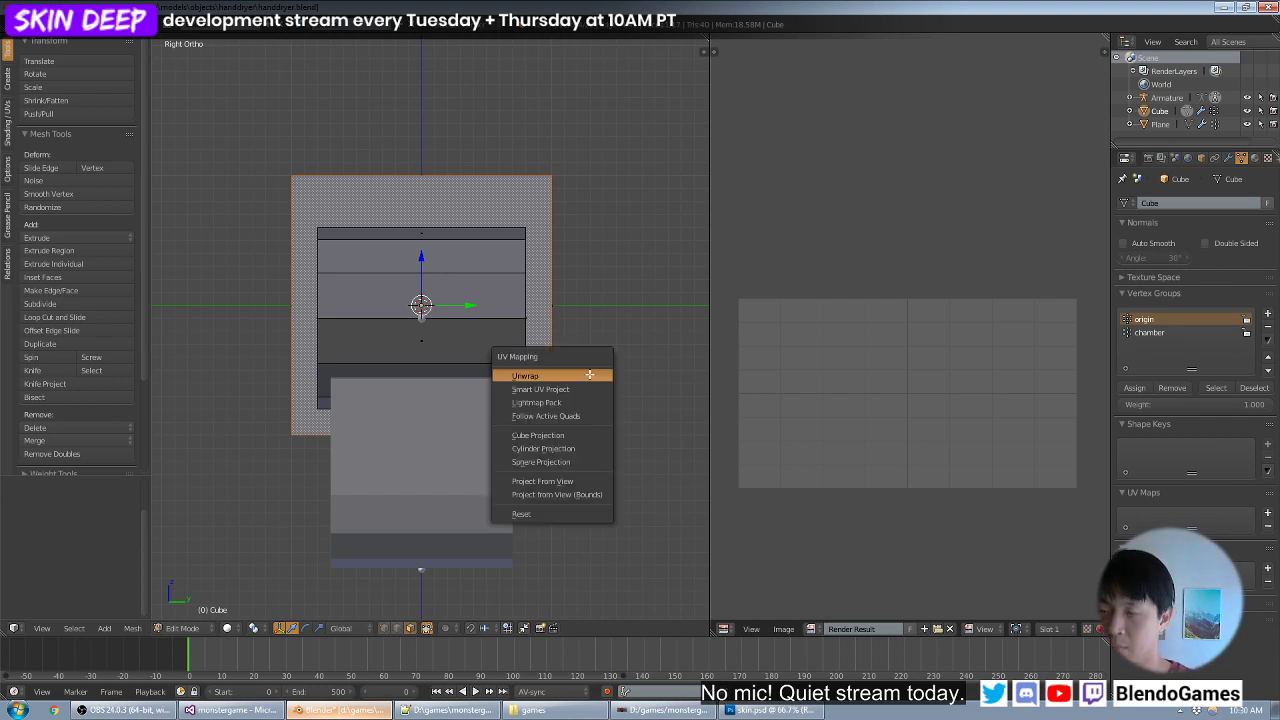
left_click(580, 476)
middle_click_drag(664, 252, 600, 278)
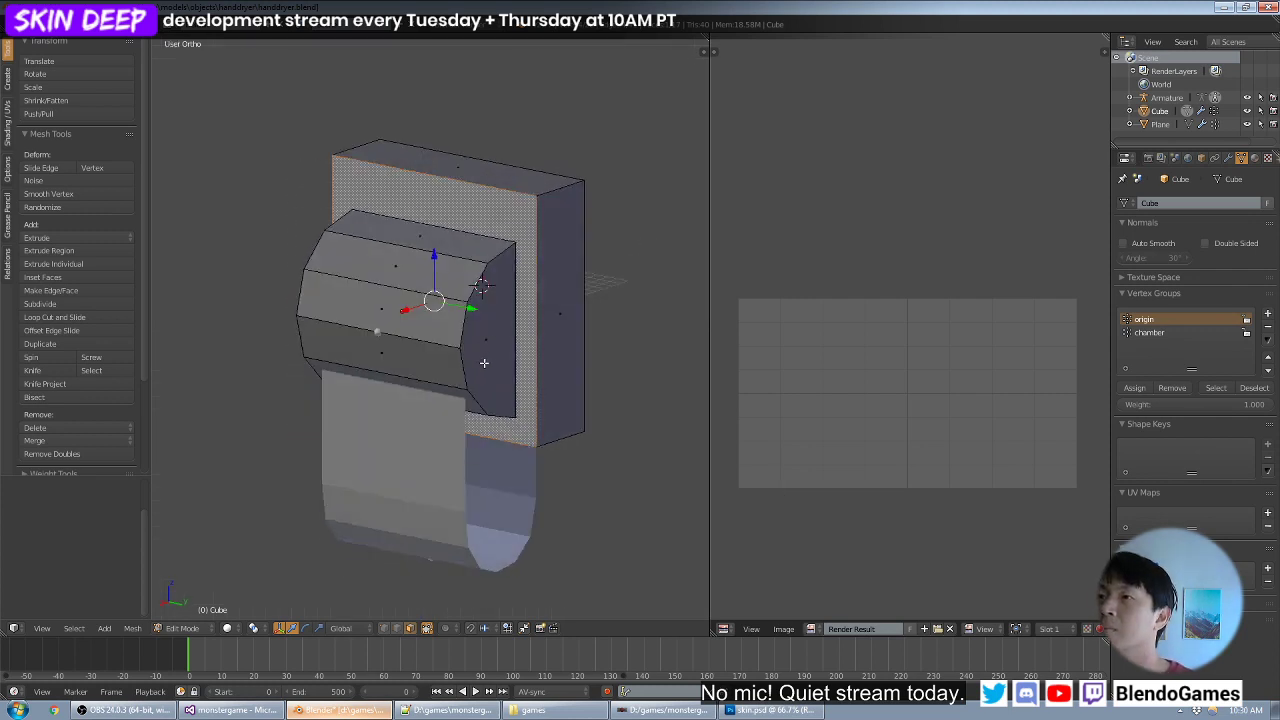
key("KP_1")
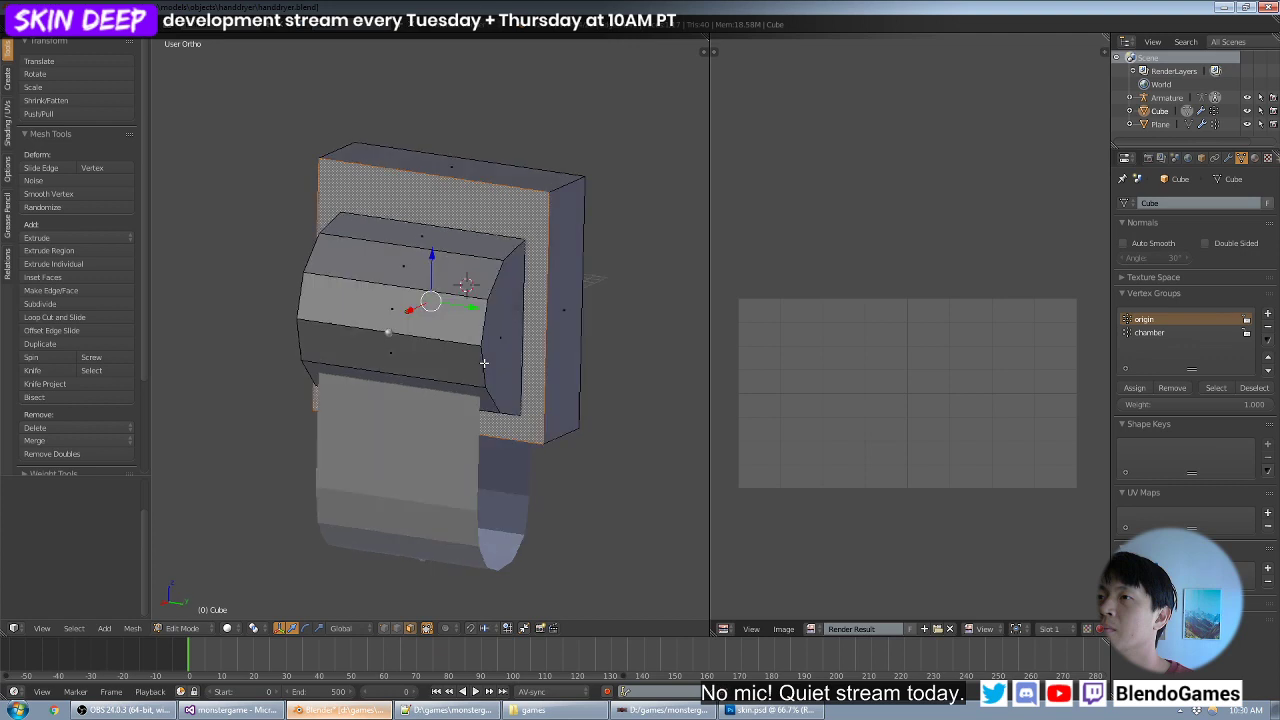
key("KP_3")
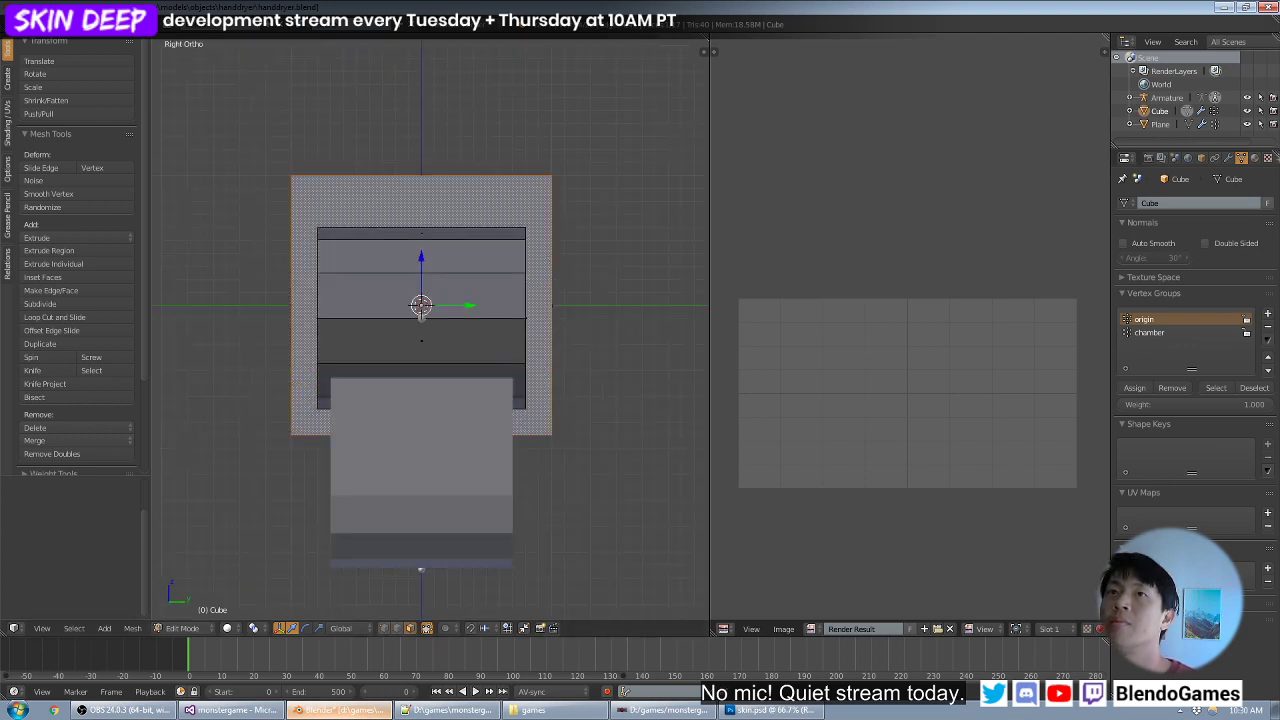
- Switch to Photoshop, set the canvas height to 2048 pixels, and fill the whole canvas with the grey-teal foreground color
left_click(768, 710)
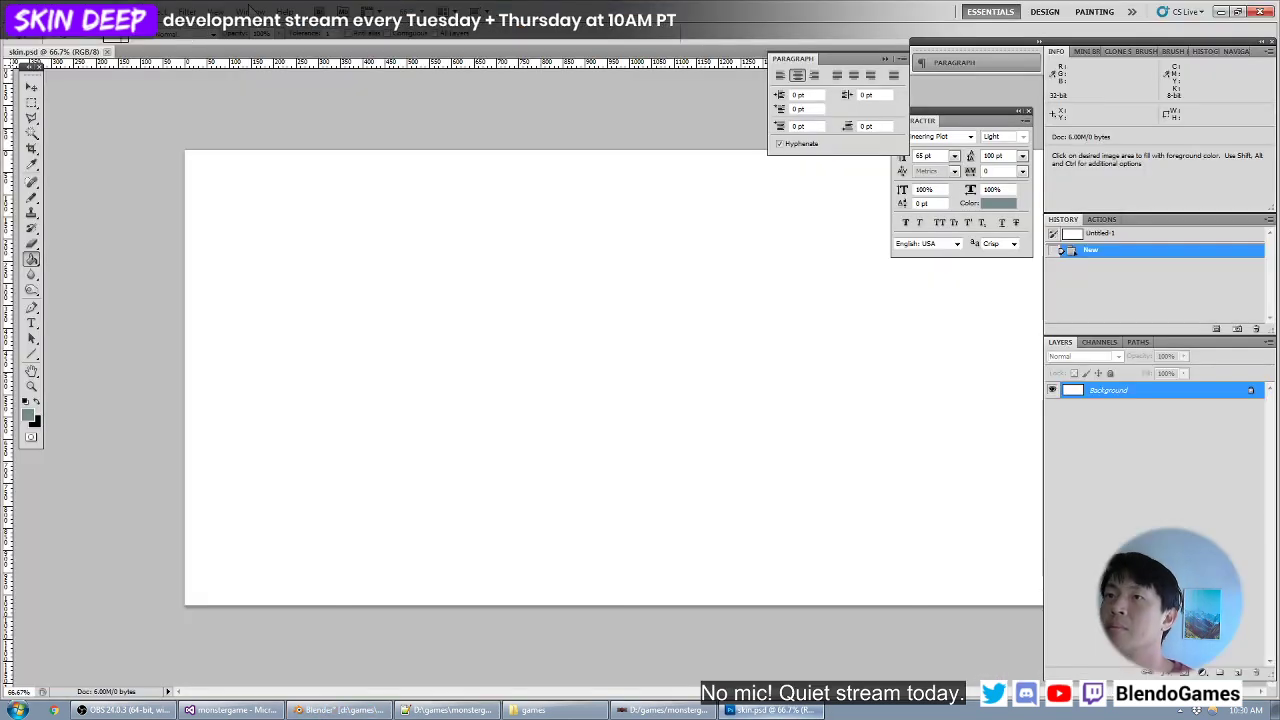
left_click(97, 13)
left_click(110, 117)
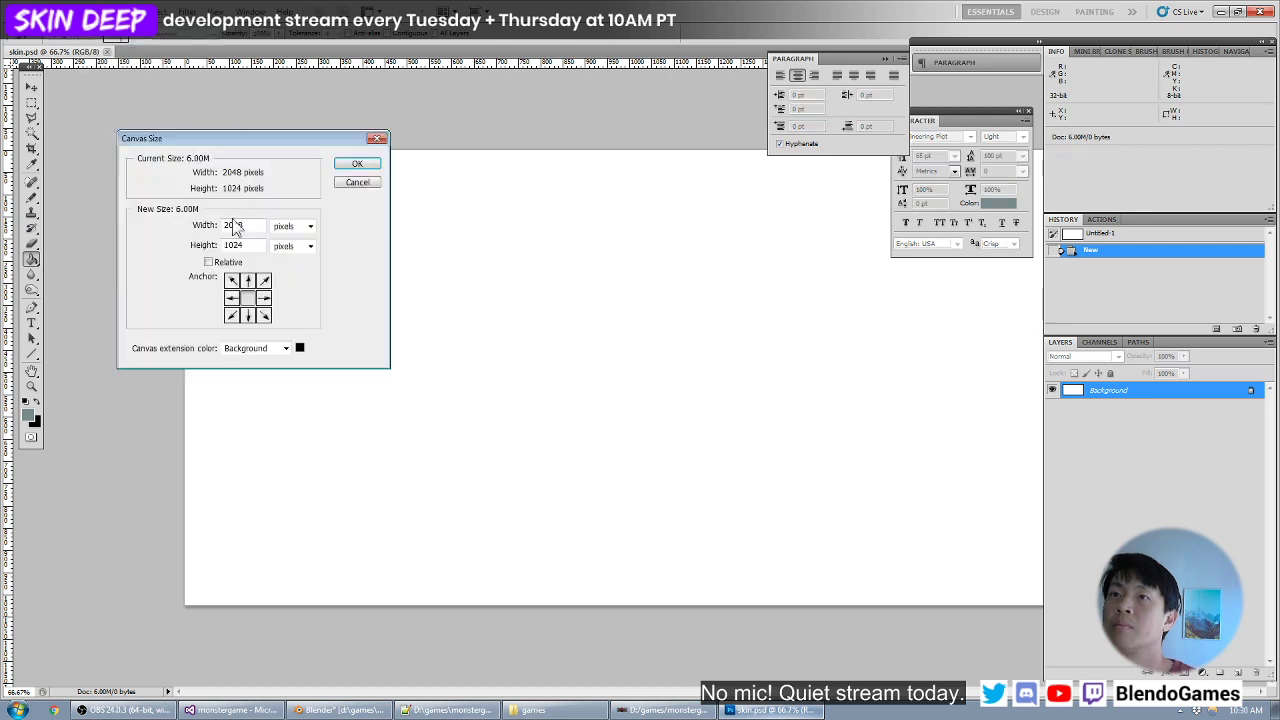
double_click(236, 245)
type("2048")
key("Return")
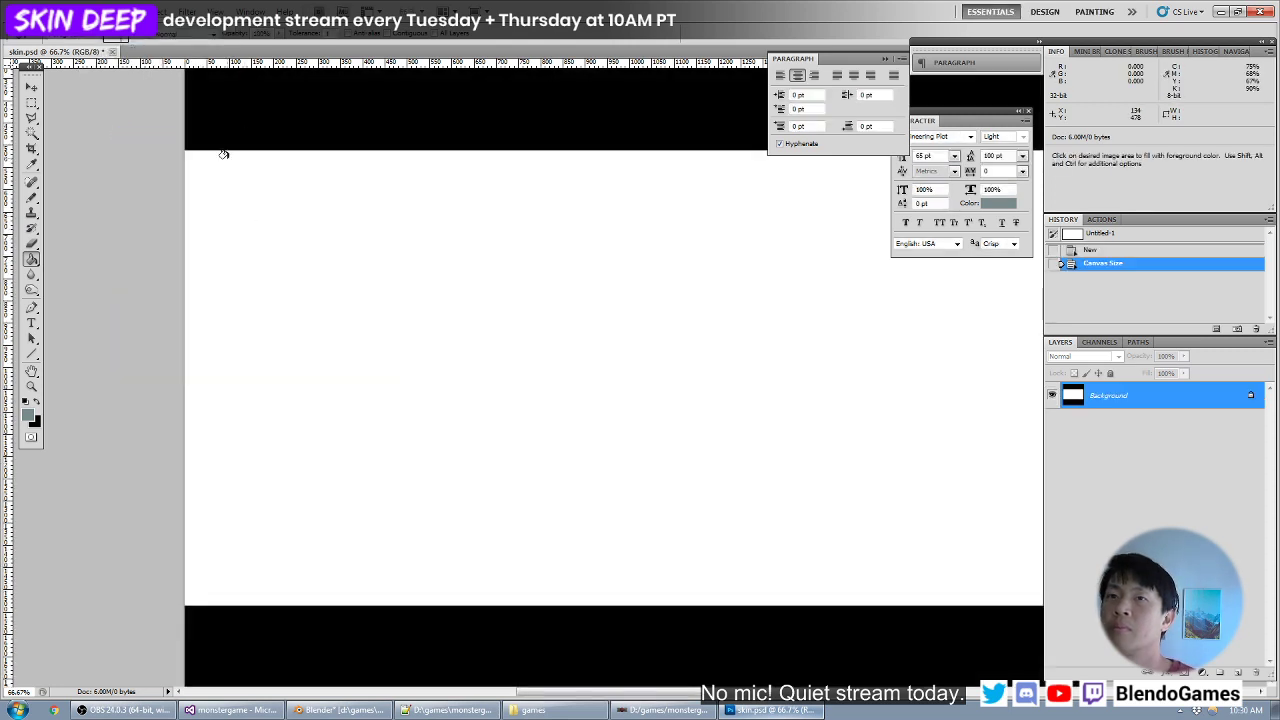
key("alt+BackSpace")
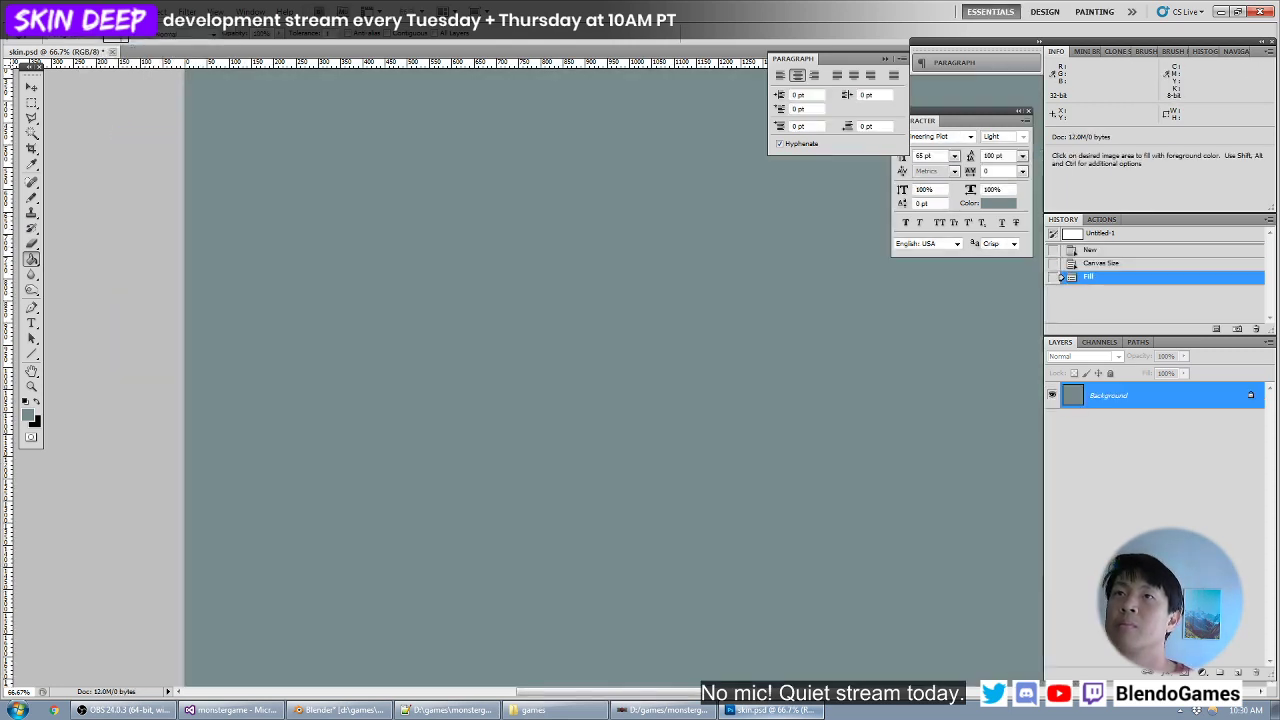
- Select the upper-left quadrant of the canvas with a fixed-size rectangular marquee of 1024 by 1024 px
key("ctrl+minus")
key("ctrl+minus")
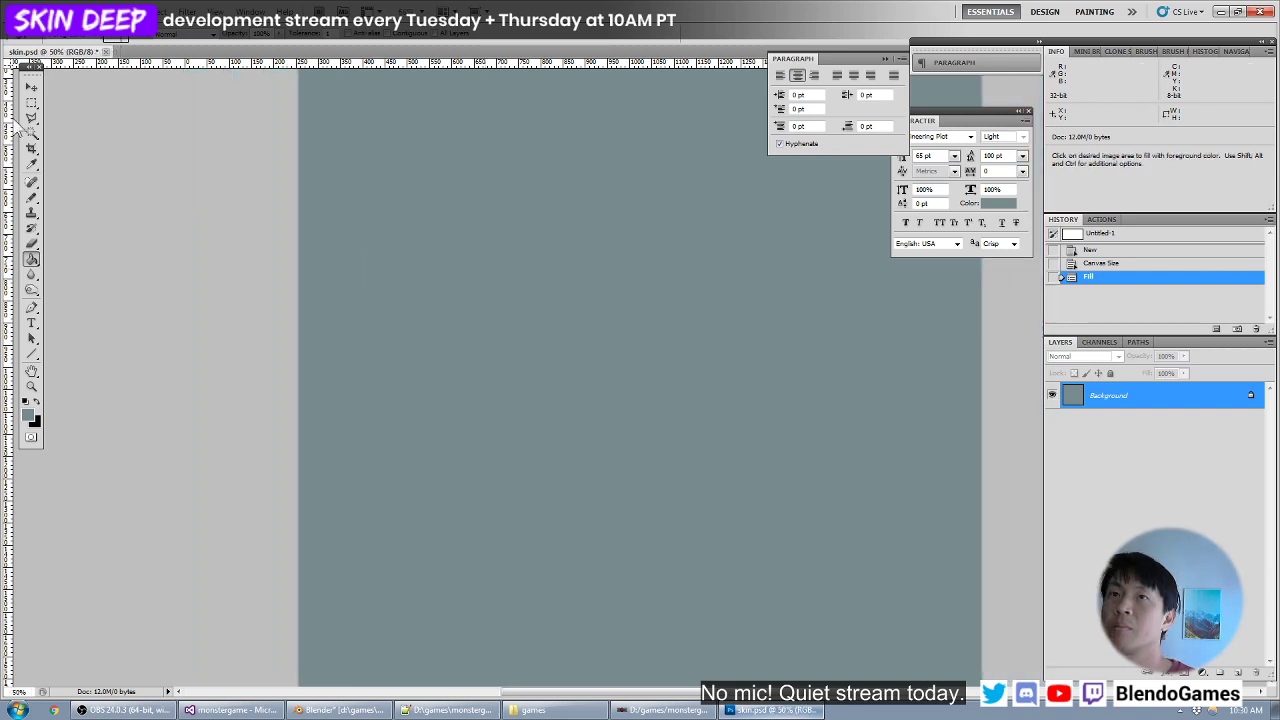
left_click(31, 104)
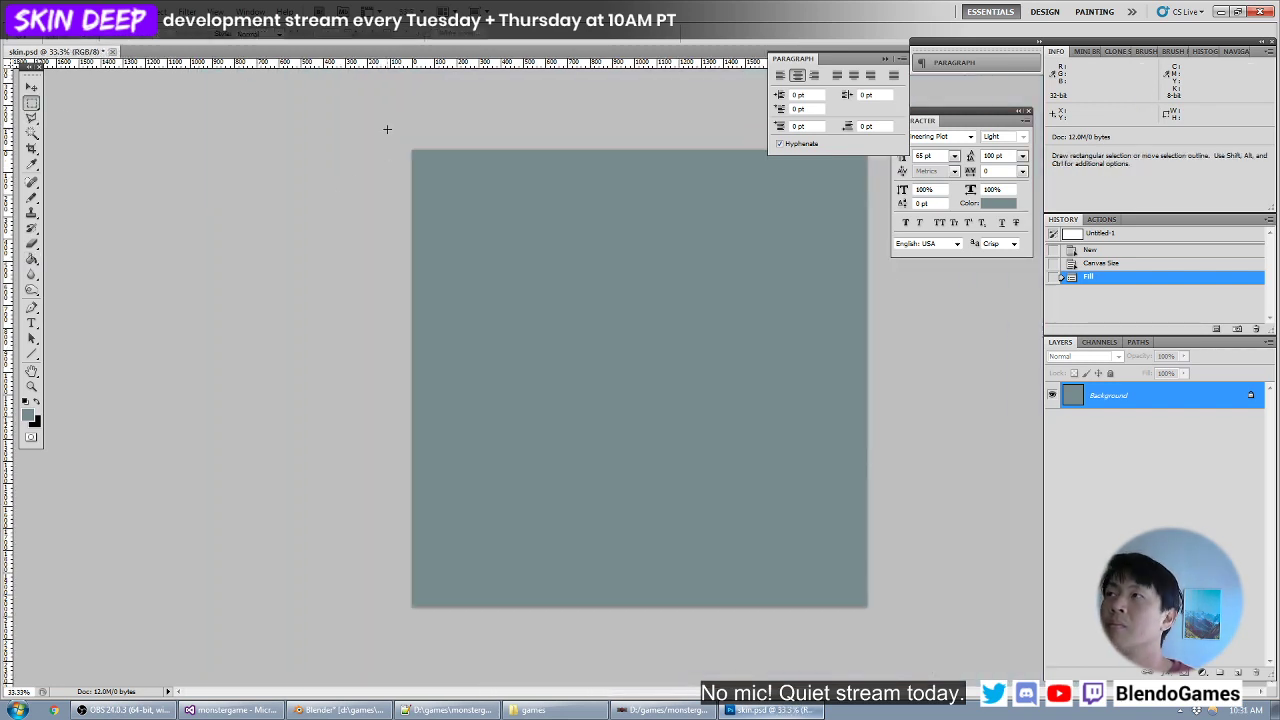
left_click(252, 34)
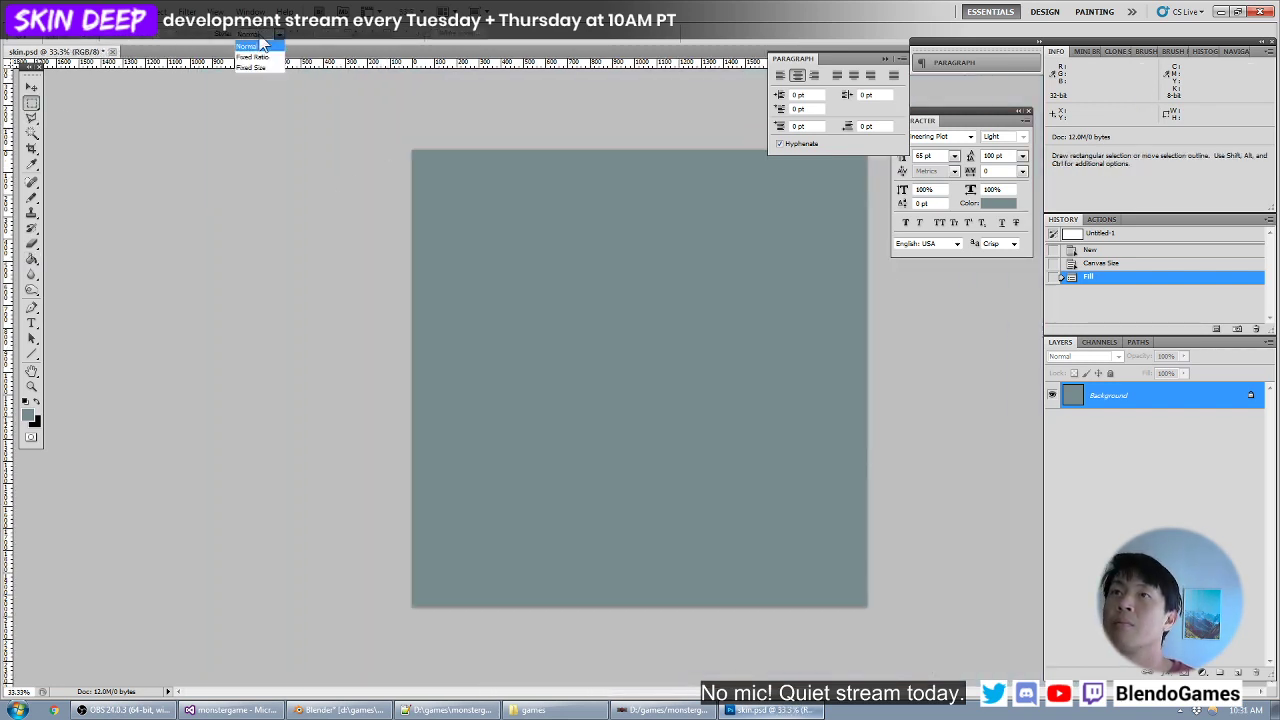
left_click(256, 67)
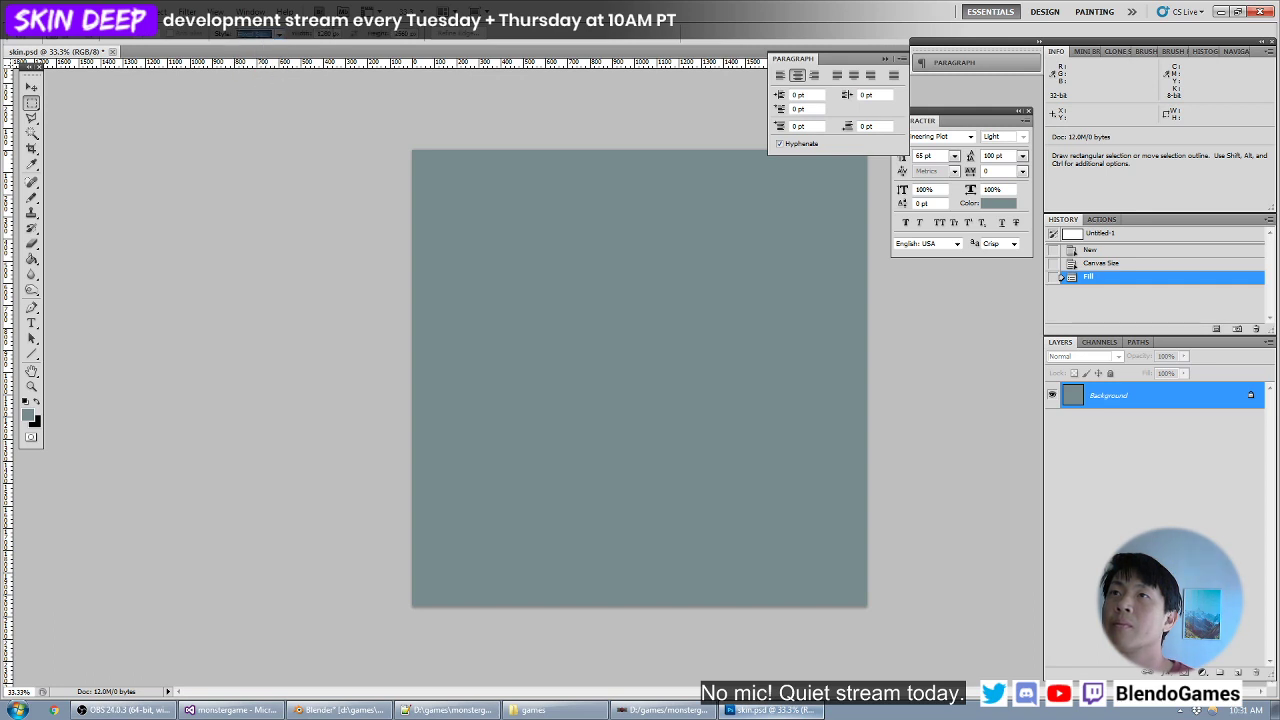
type("1024")
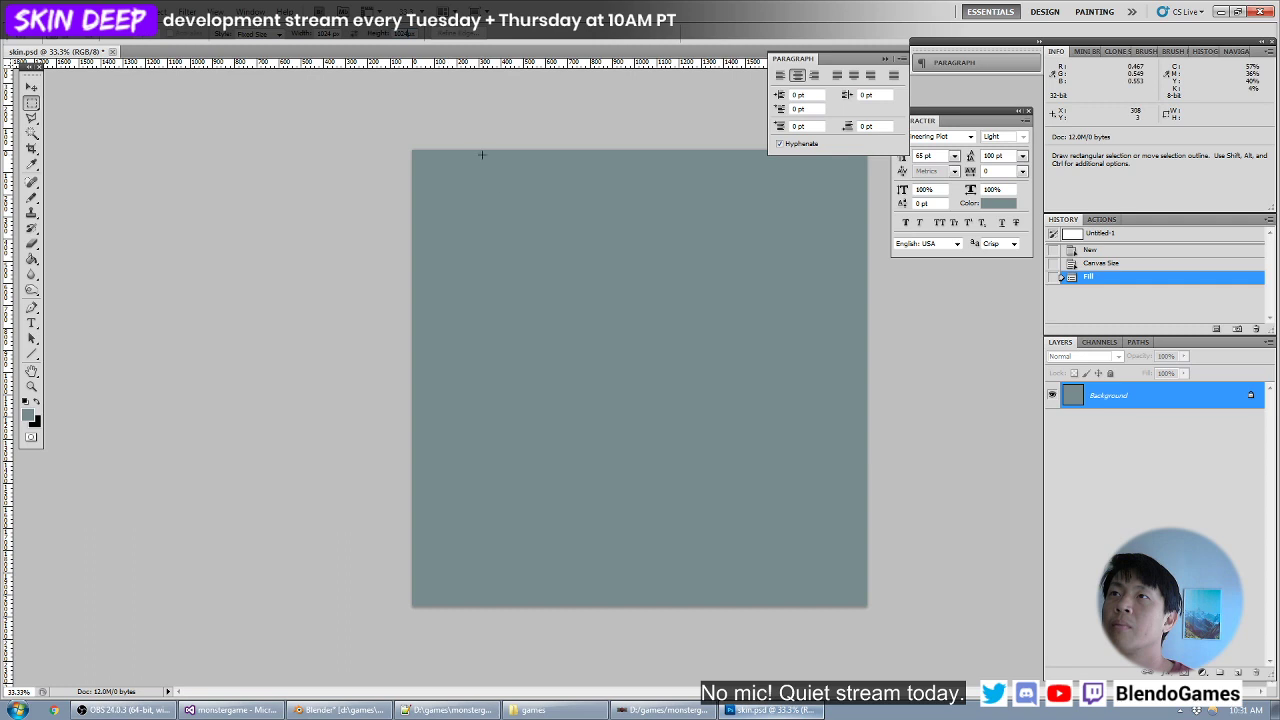
left_click(414, 152)
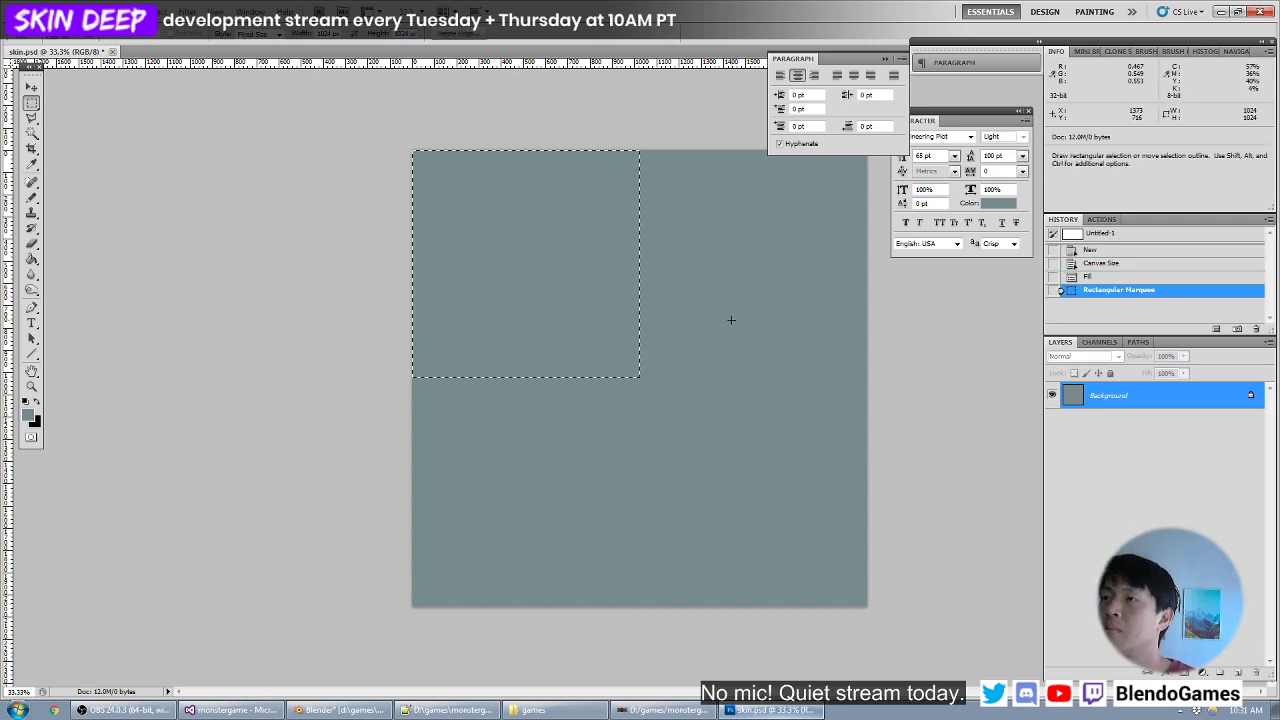
- Choose a slightly lighter teal as the foreground color and fill the selected upper-left quadrant with it
left_click(28, 414)
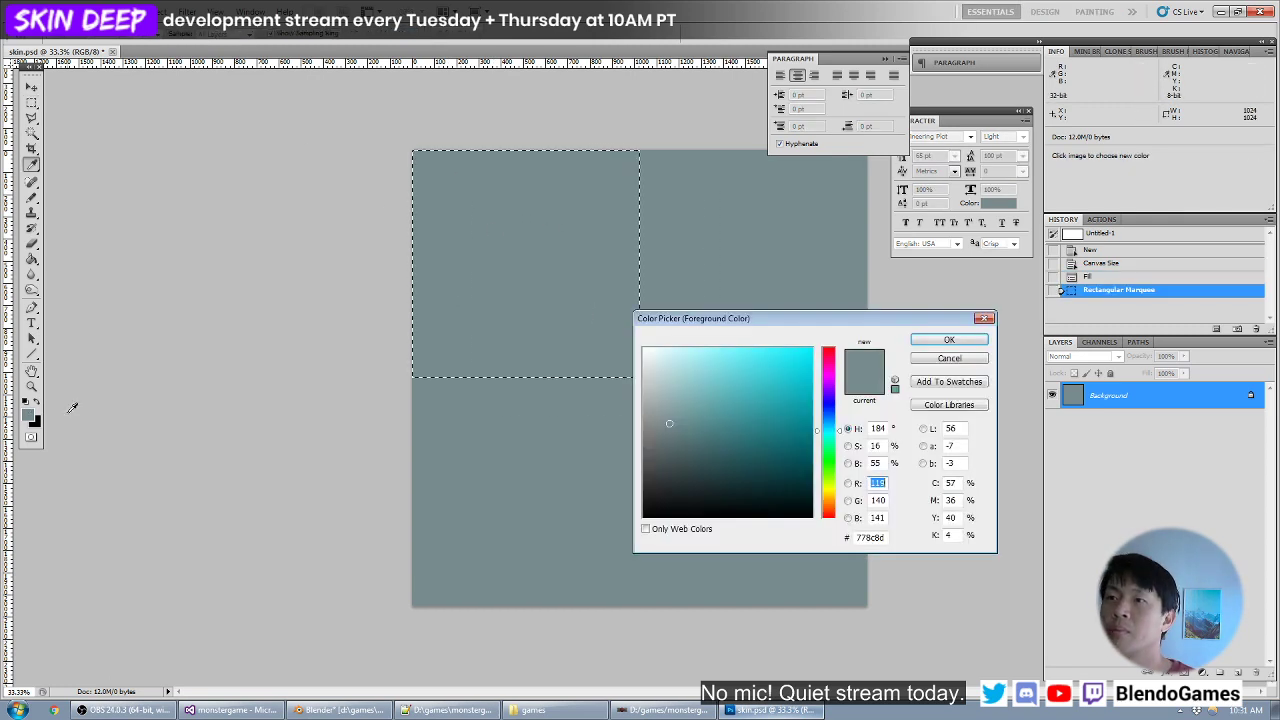
left_click(680, 411)
key("Return")
key("alt+BackSpace")
- Fill the lower-right quadrant with the same lighter teal, clear the selection, and save the texture
left_click_drag(620, 328, 848, 571)
key("alt+BackSpace")
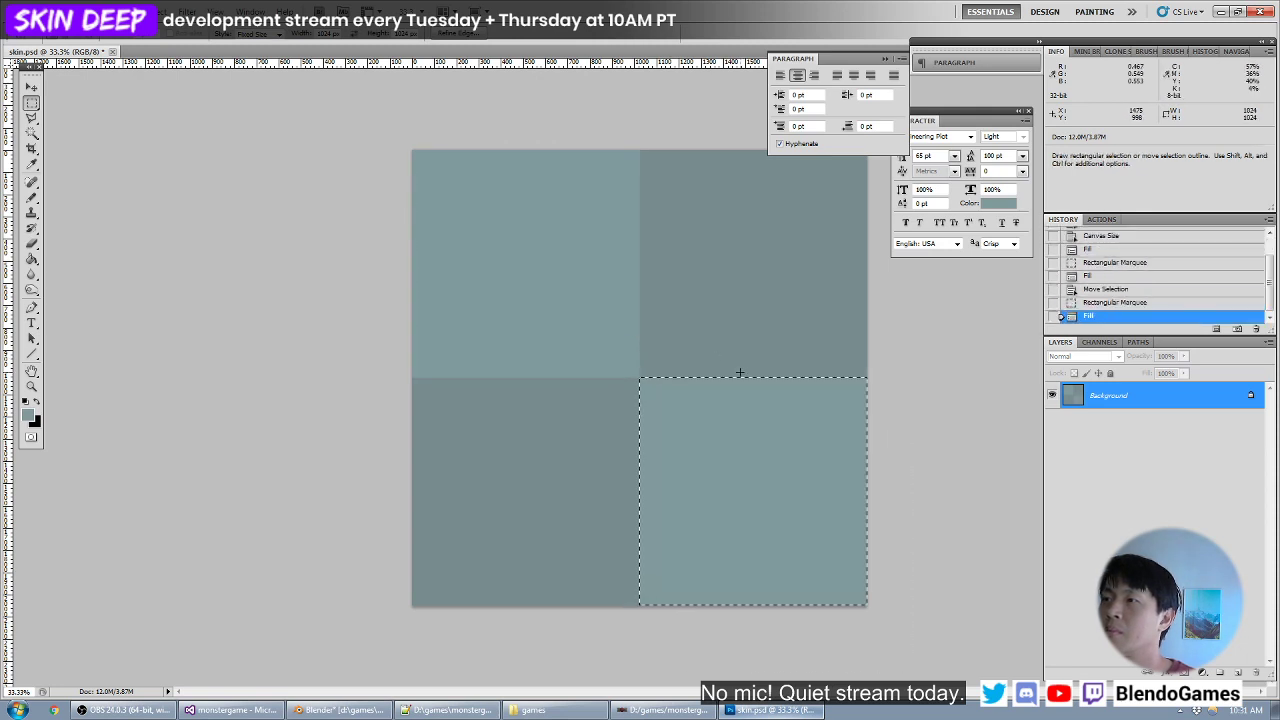
key("ctrl+d")
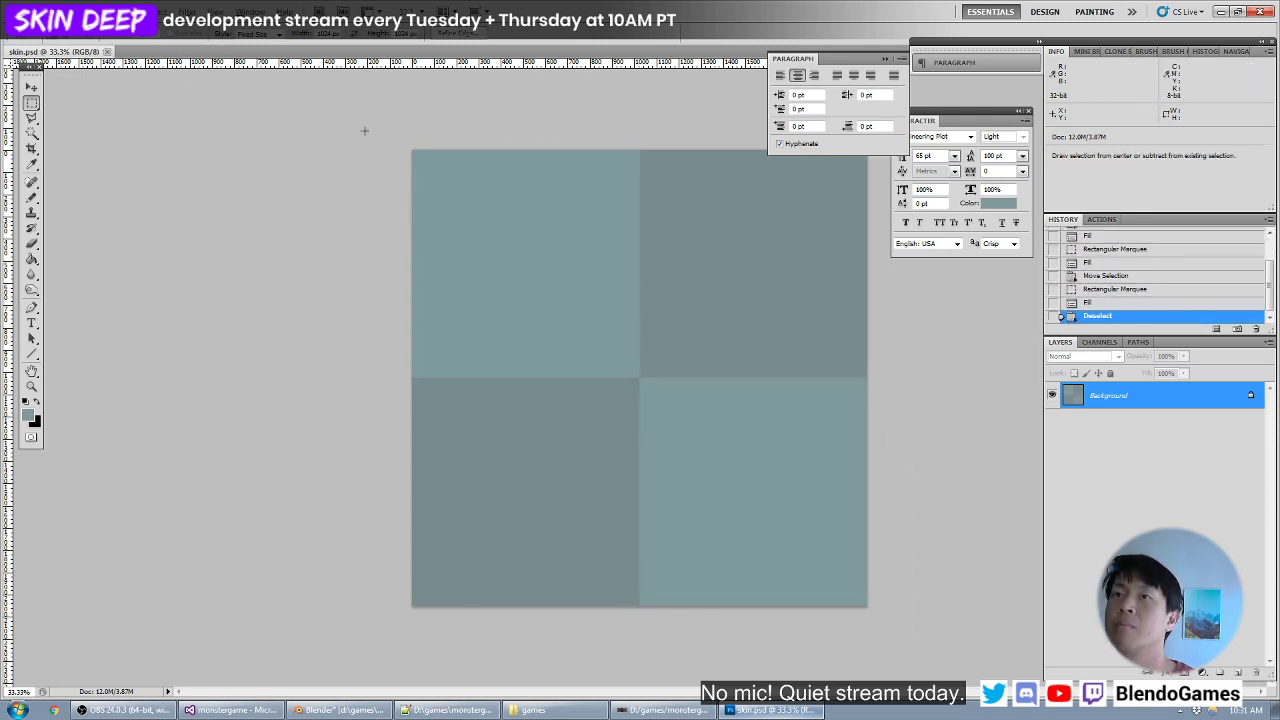
- Switch back to Blender and open skin.psd from the handdryer folder in the image editor
key("alt+Tab")
left_click(789, 627)
left_click(806, 609)
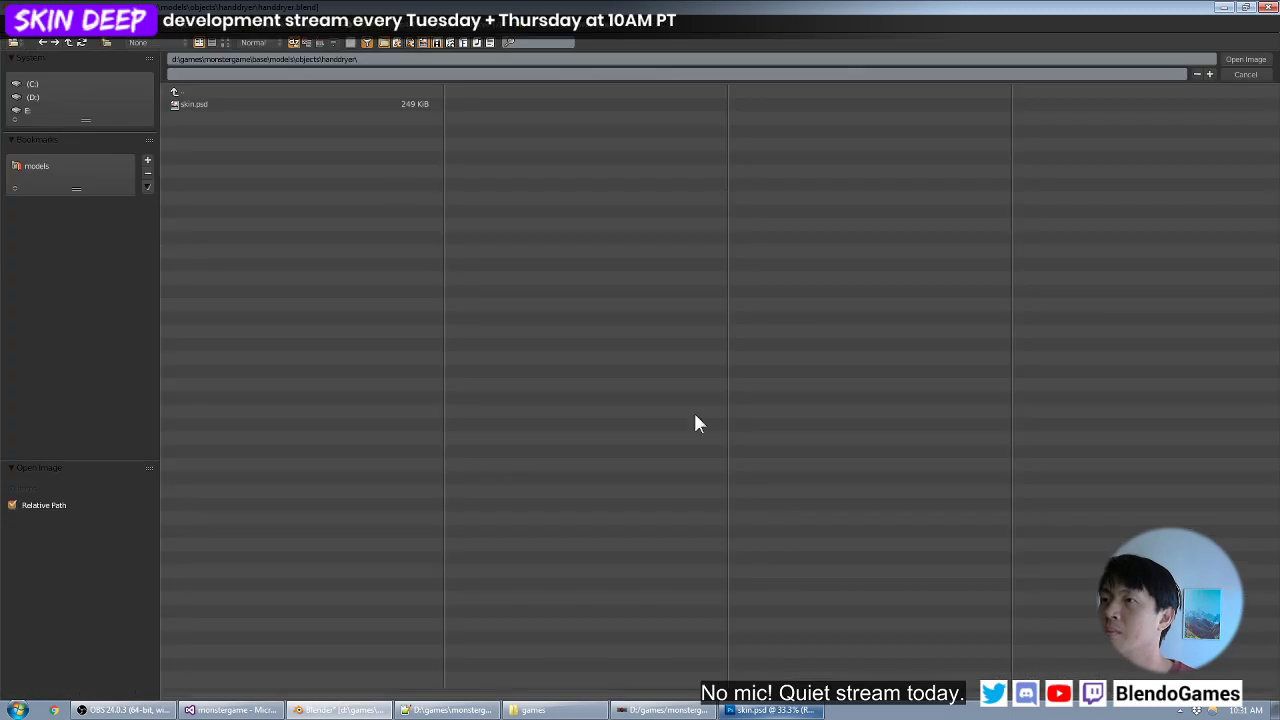
double_click(298, 105)
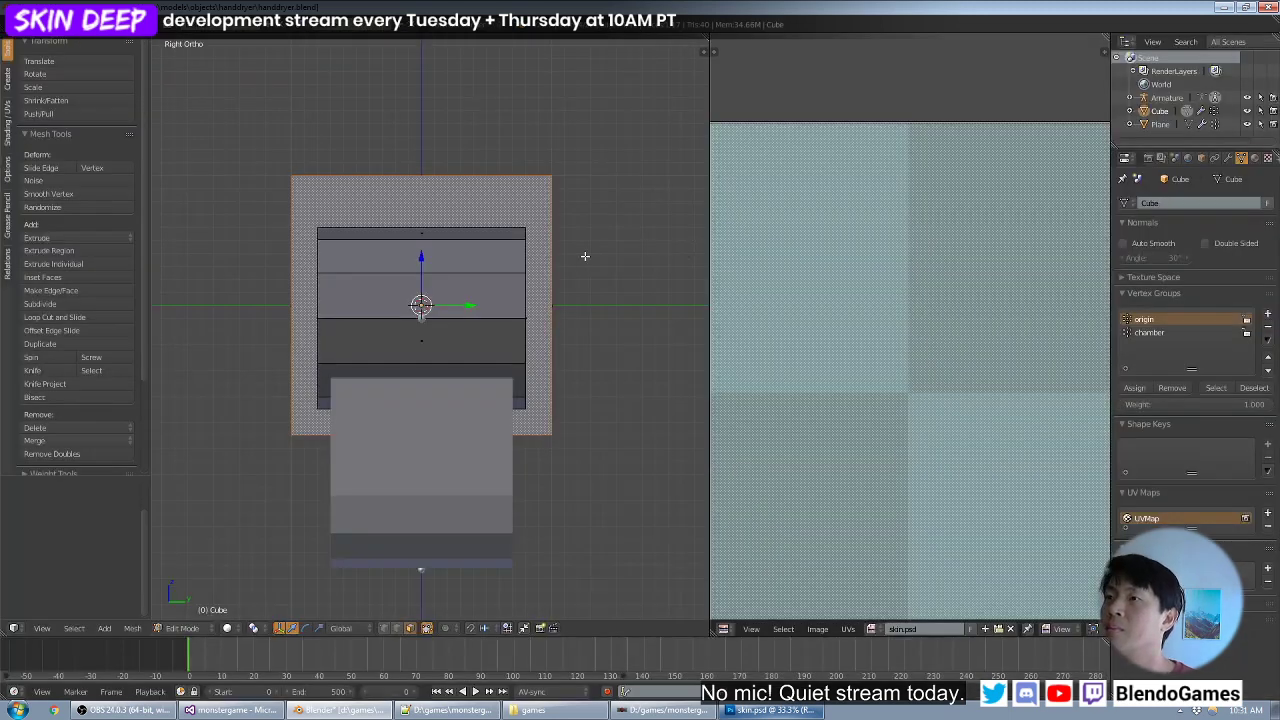
- Project the UVs of all the Cube's faces from the right view and move them above the texture image
scroll(477, 247, "down", 1)
key("a")
key("a")
key("a")
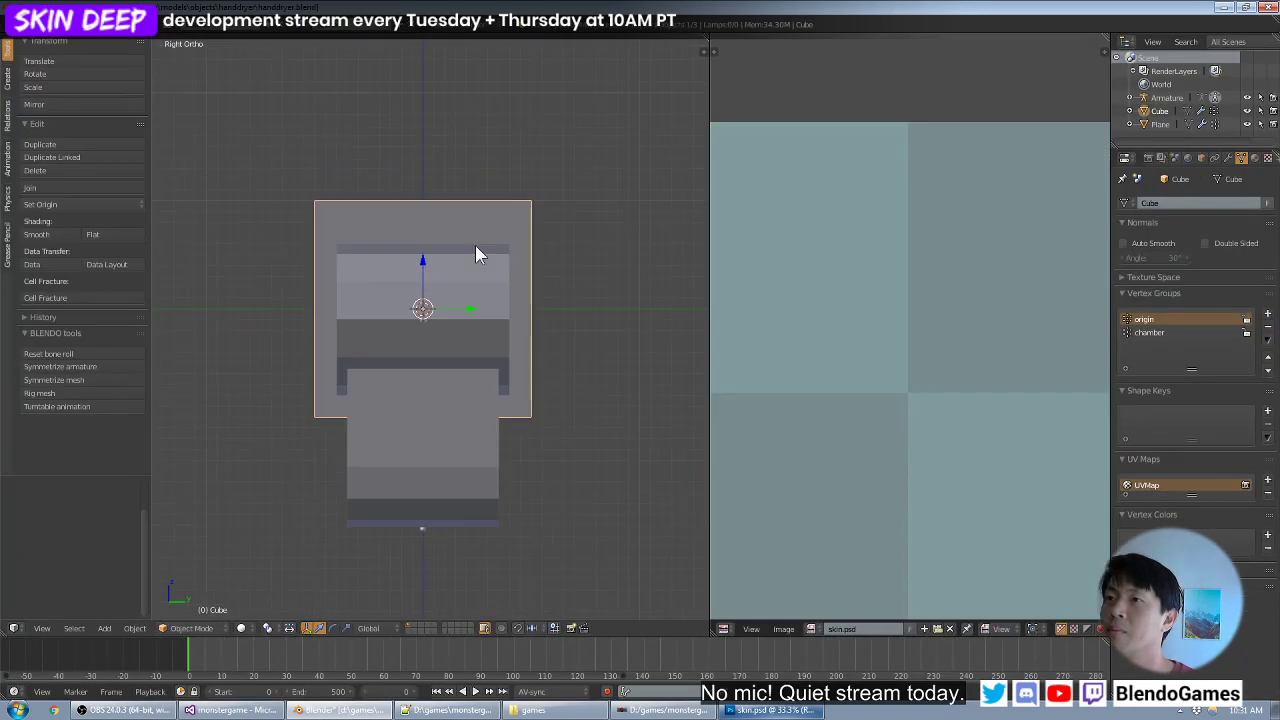
key("u")
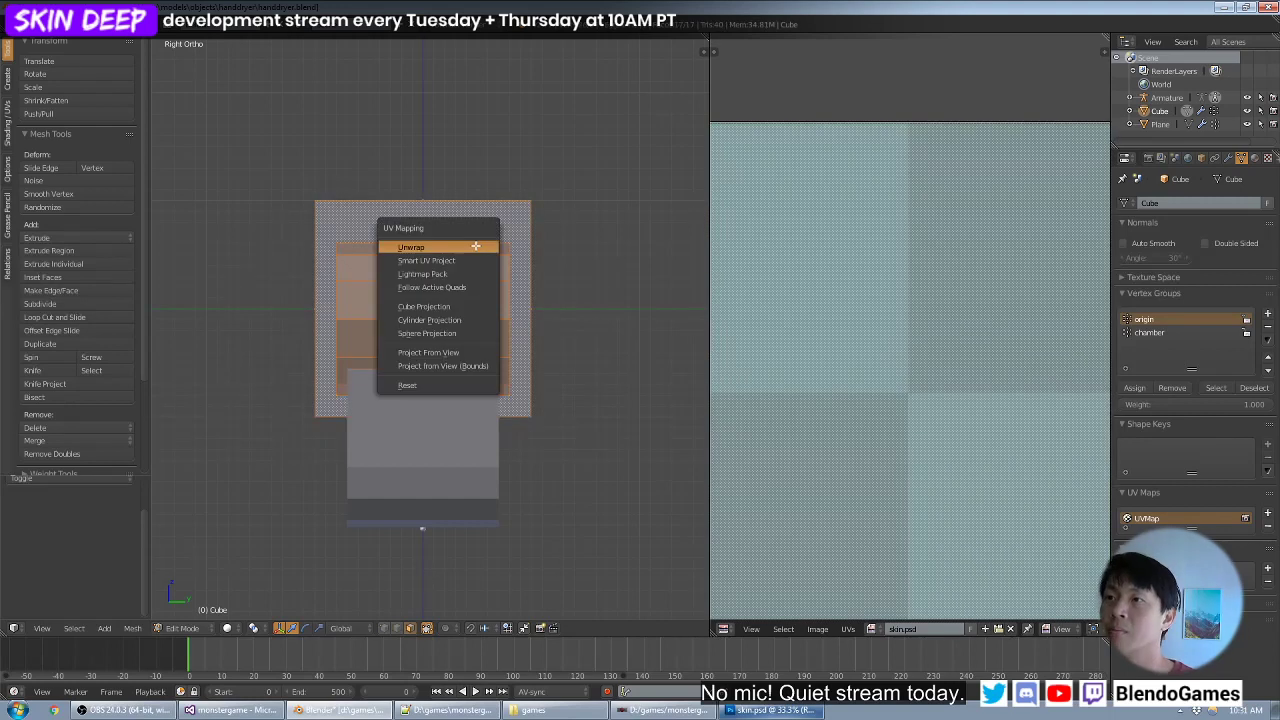
left_click(430, 351)
scroll(870, 283, "down", 5)
key("g")
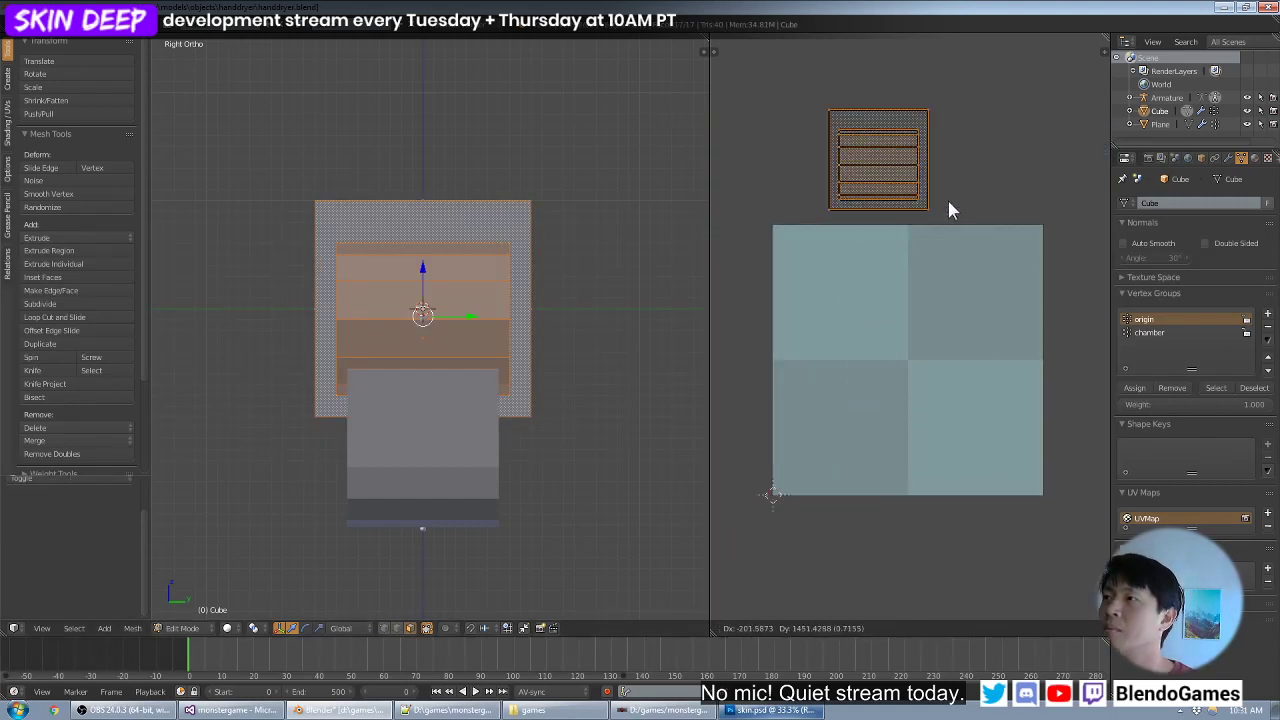
left_click(944, 182)
- Project the back plate's front face from view and move its UV island toward the texture's upper-left quadrant
right_click(473, 215)
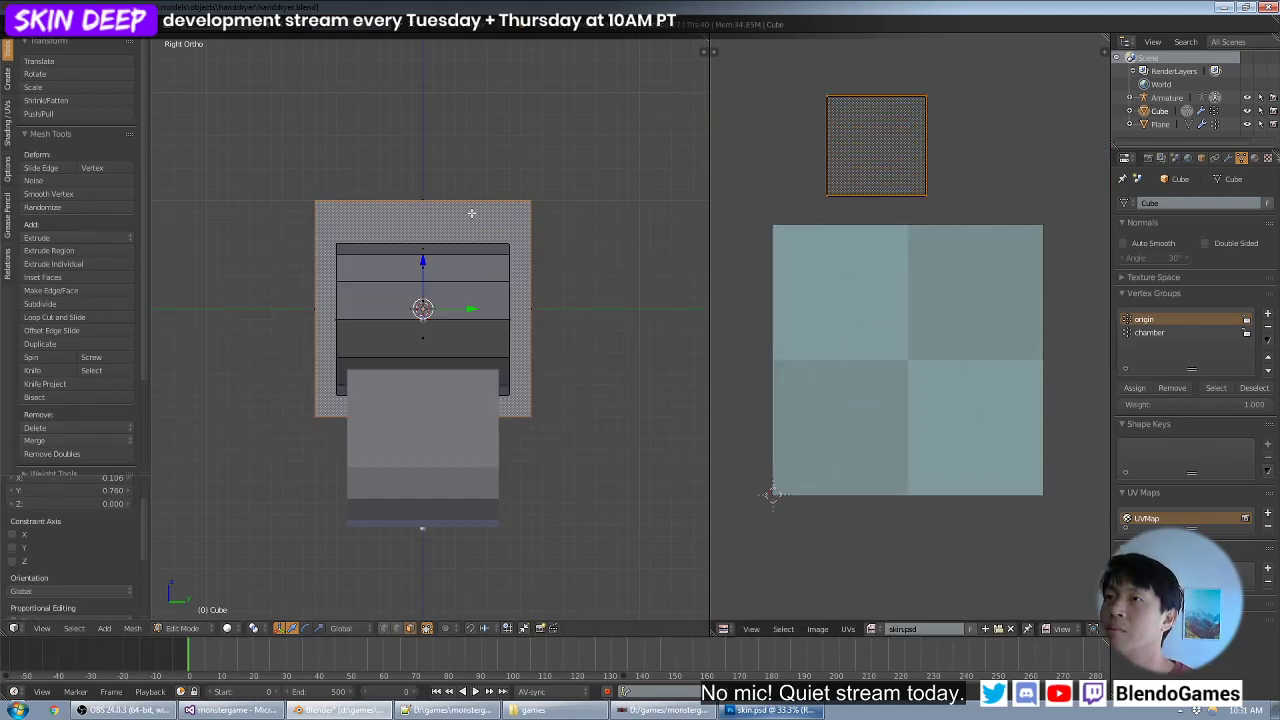
key("u")
left_click(546, 266)
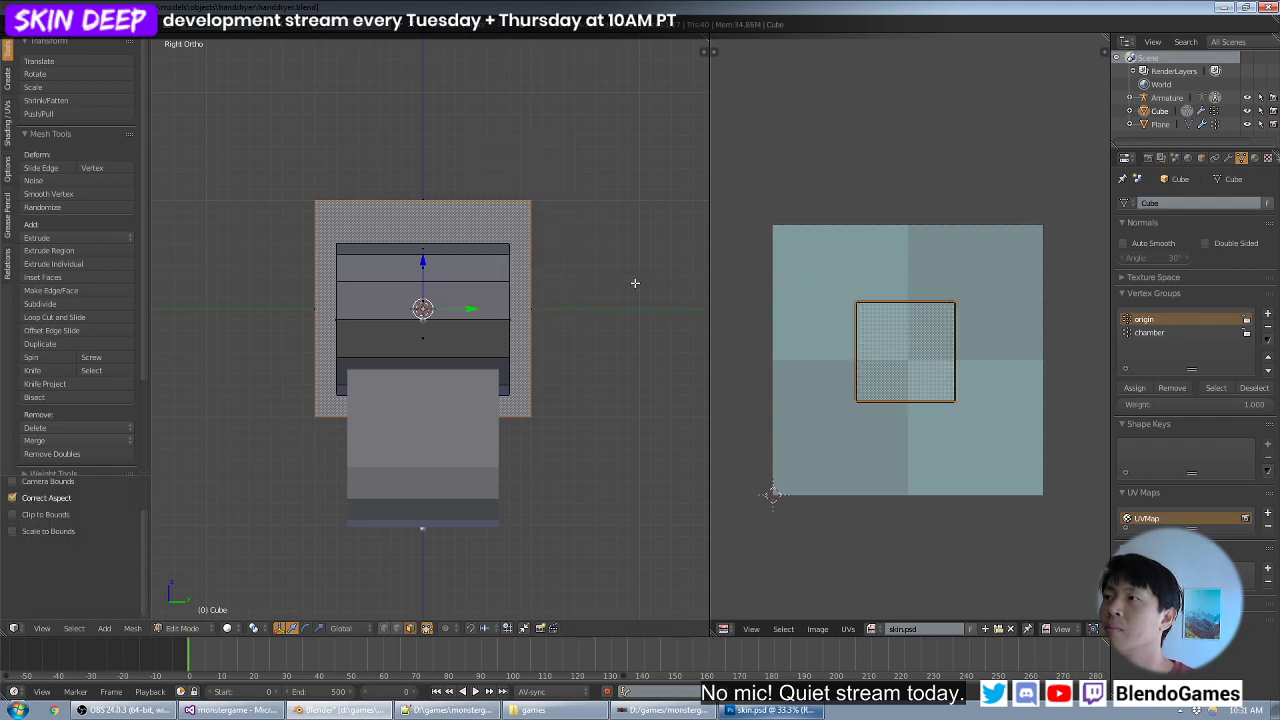
key("g")
left_click(905, 355)
- Scale and position the back plate's UV island to nearly fill the texture's upper-left quadrant, leaving a thin margin
scroll(902, 358, "up", 2)
middle_click_drag(886, 345, 1028, 402)
scroll(928, 395, "up", 1)
key("s")
left_click(957, 414)
key("g")
left_click(1031, 393)
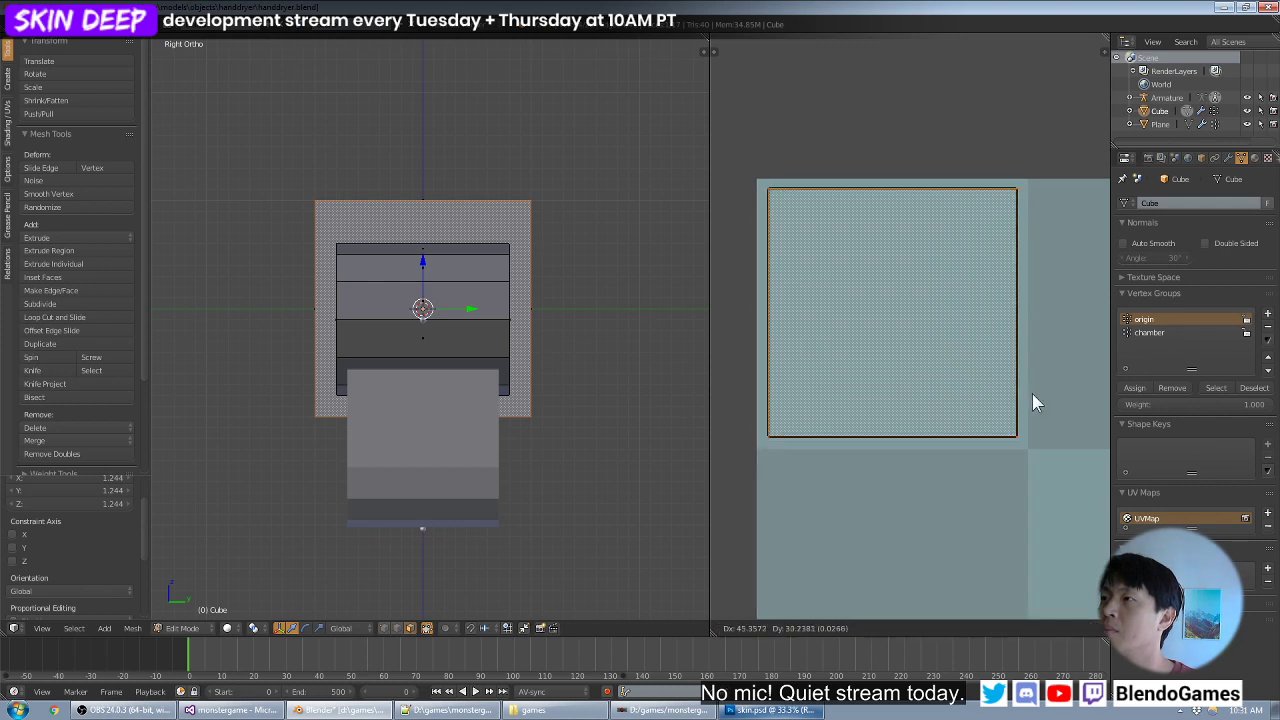
key("s")
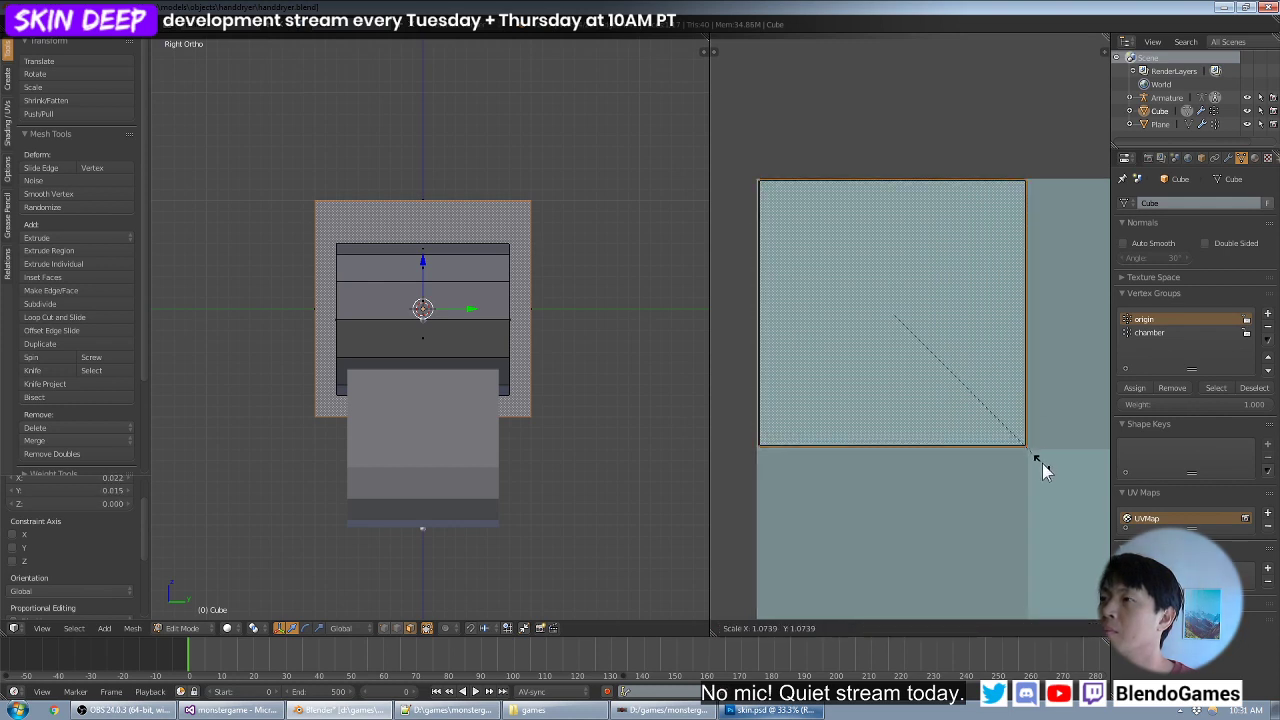
left_click(1042, 463)
key("s")
left_click(1040, 460)
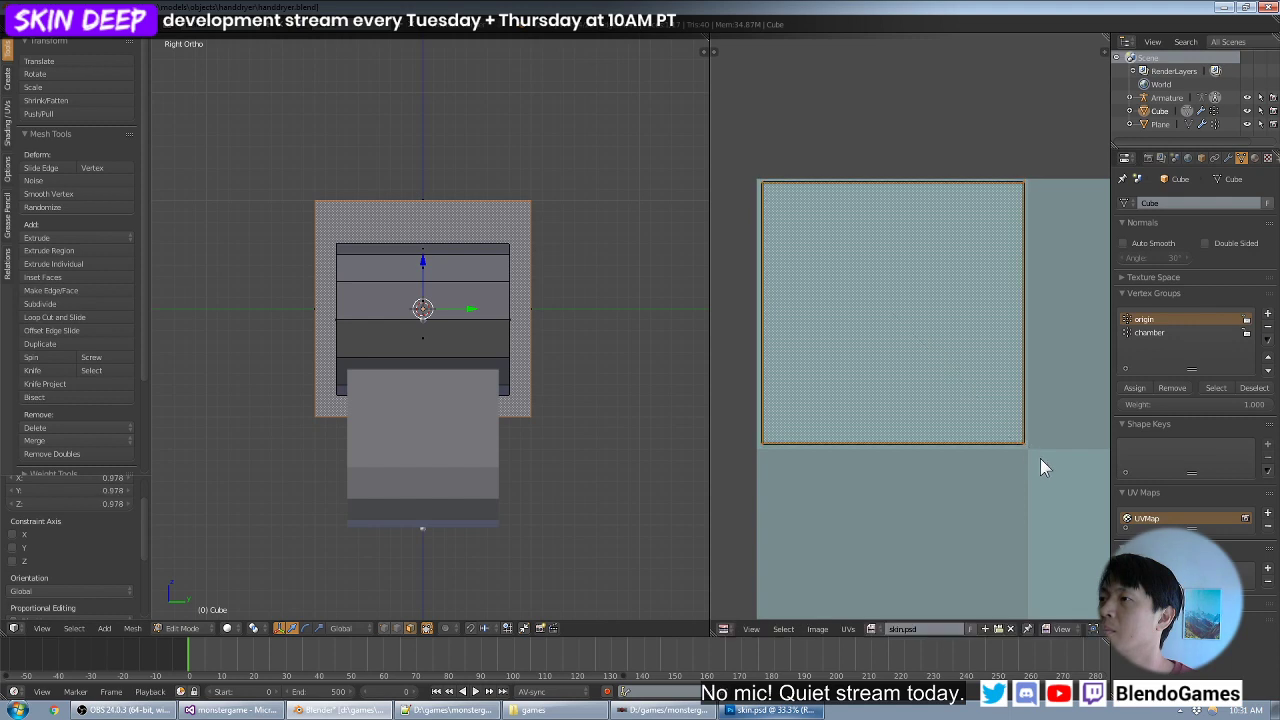
key("g")
left_click(1040, 459)
scroll(925, 404, "down", 3)
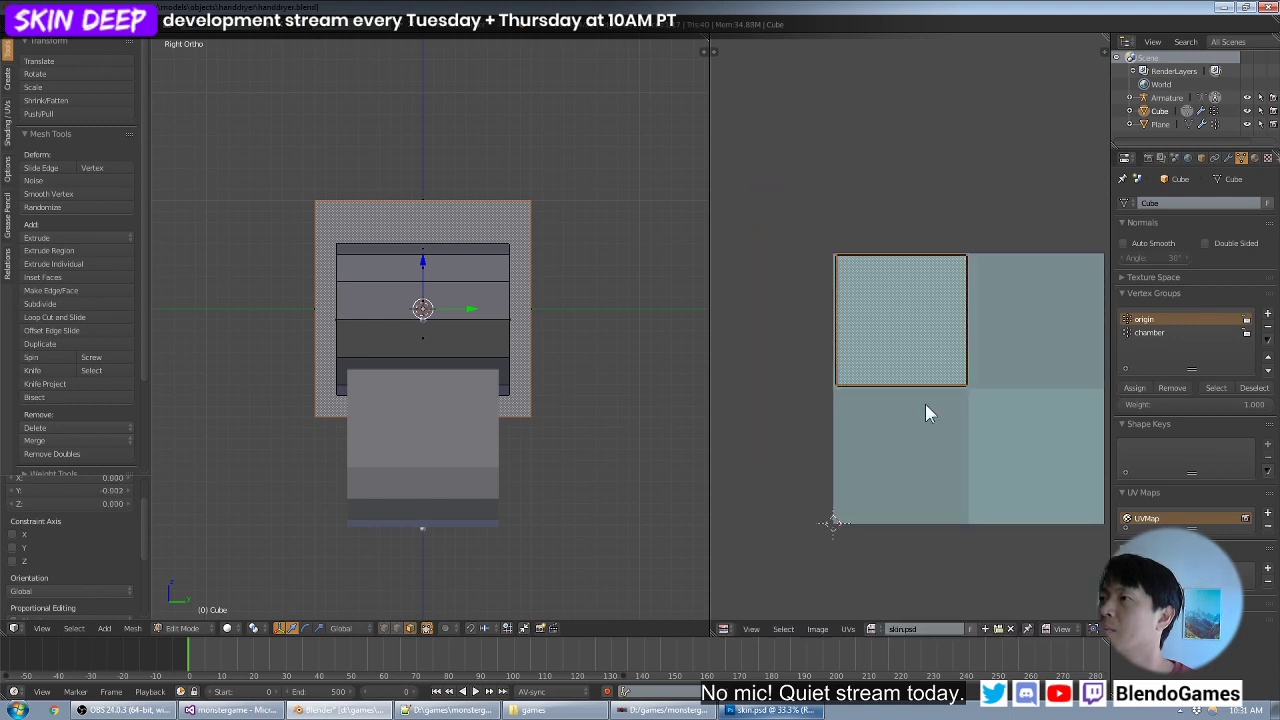
middle_click_drag(925, 404, 876, 392)
- Select all connected faces of the protruding housing, using seams as the limit
right_click(467, 301)
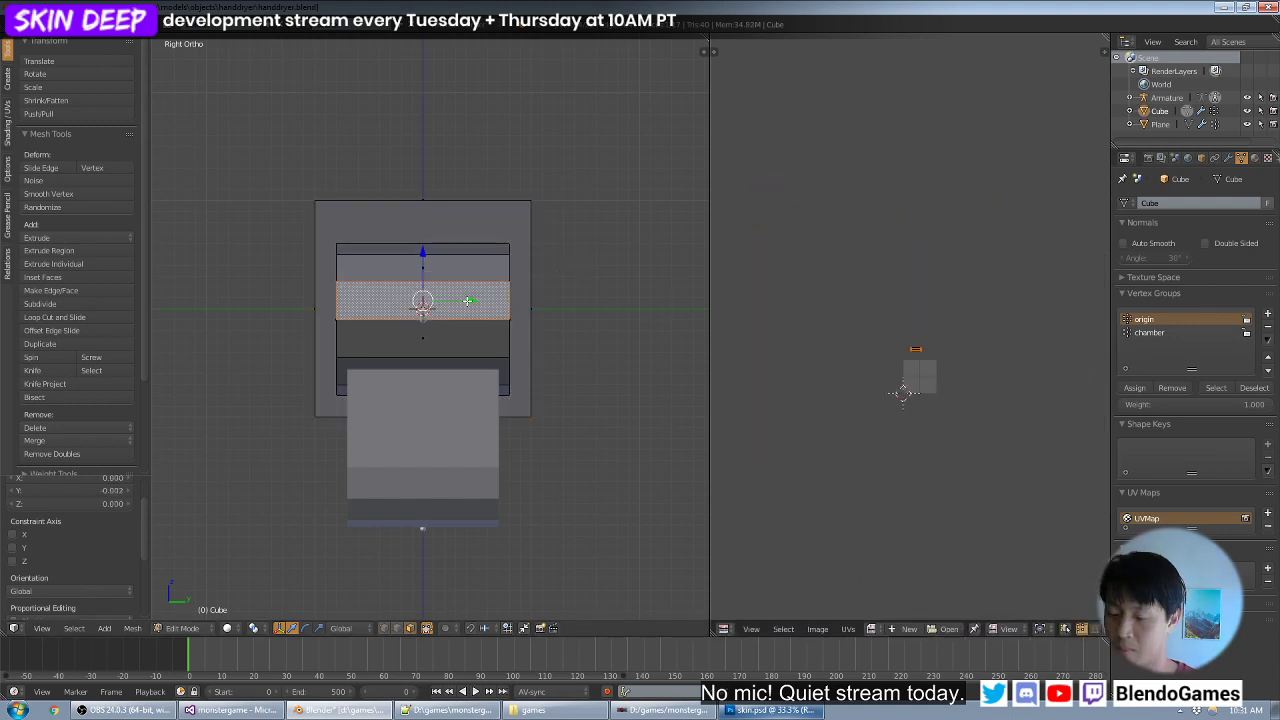
key("ctrl+l")
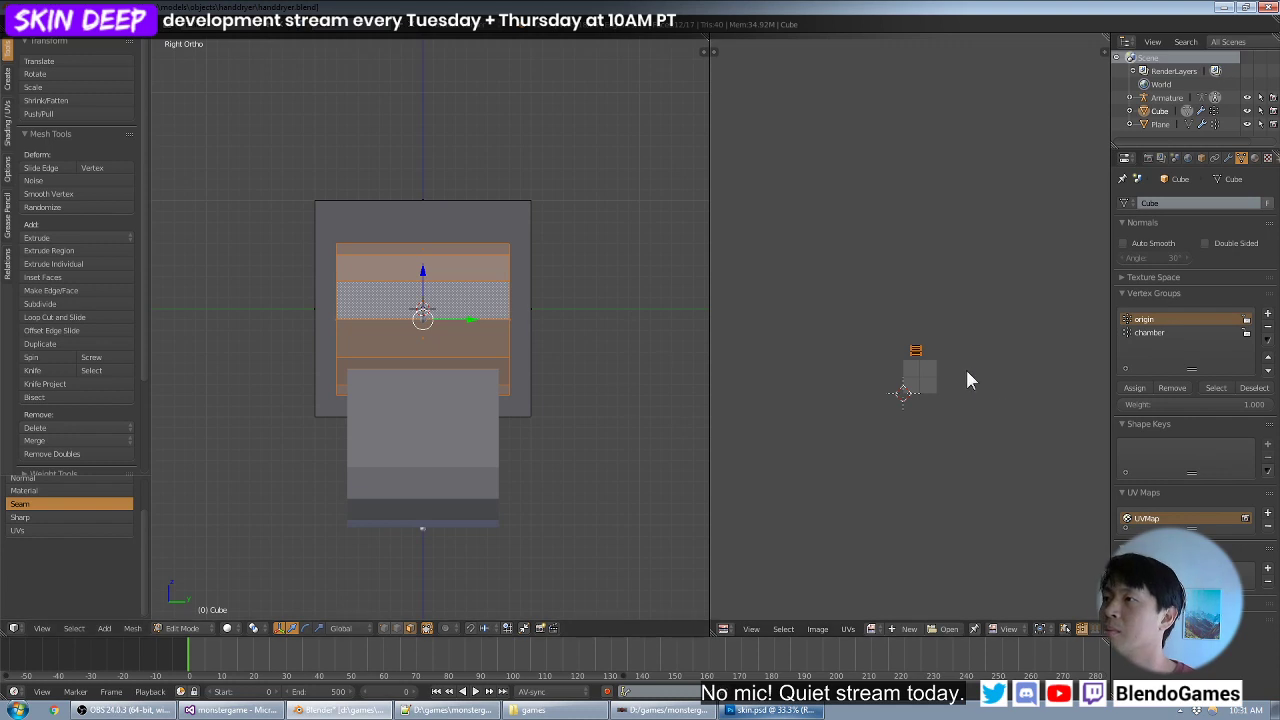
scroll(883, 369, "up", 7)
middle_click_drag(931, 391, 918, 246)
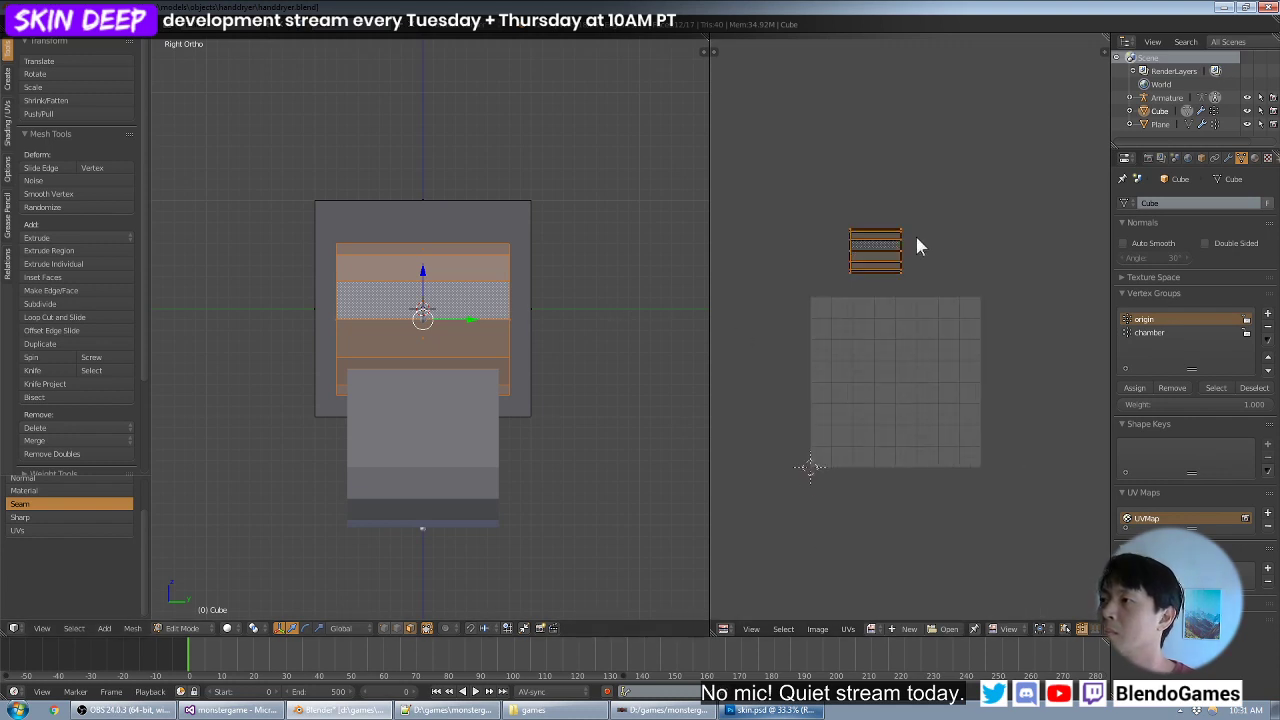
- Select all of the Cube's faces and assign the skin.psd image to them in the UV editor
right_click(502, 231)
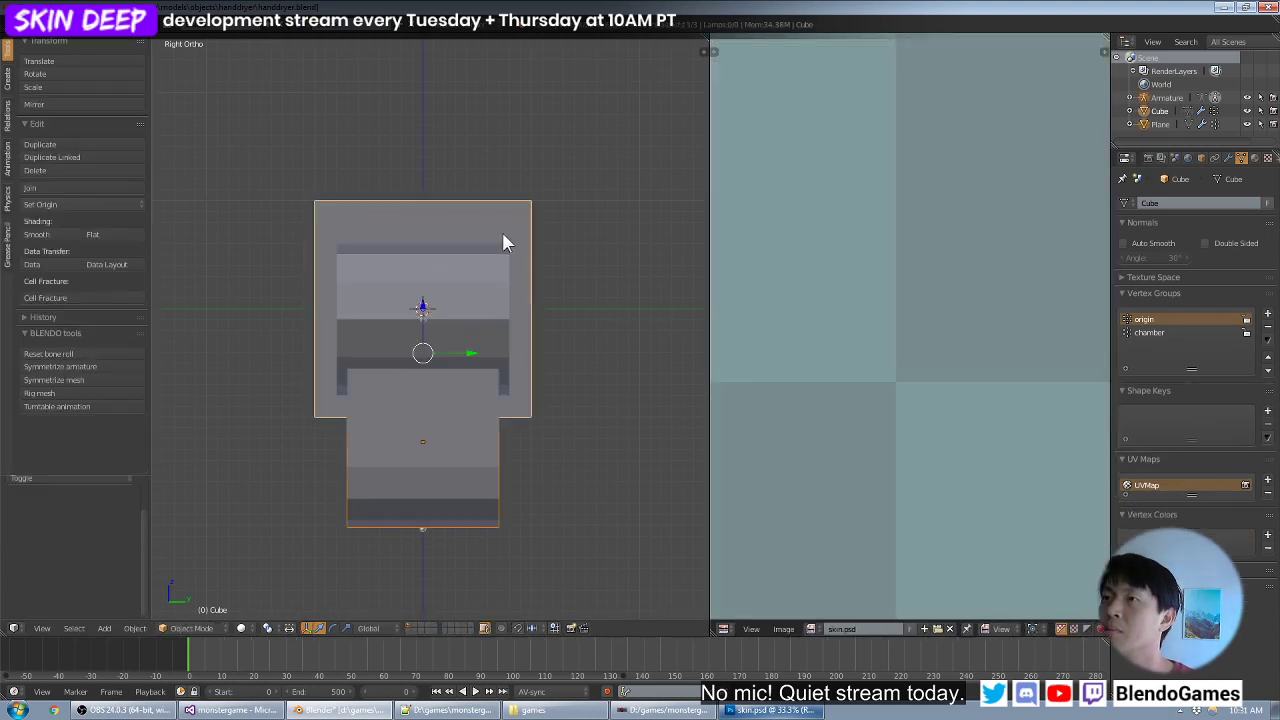
key("a")
key("a")
left_click(880, 629)
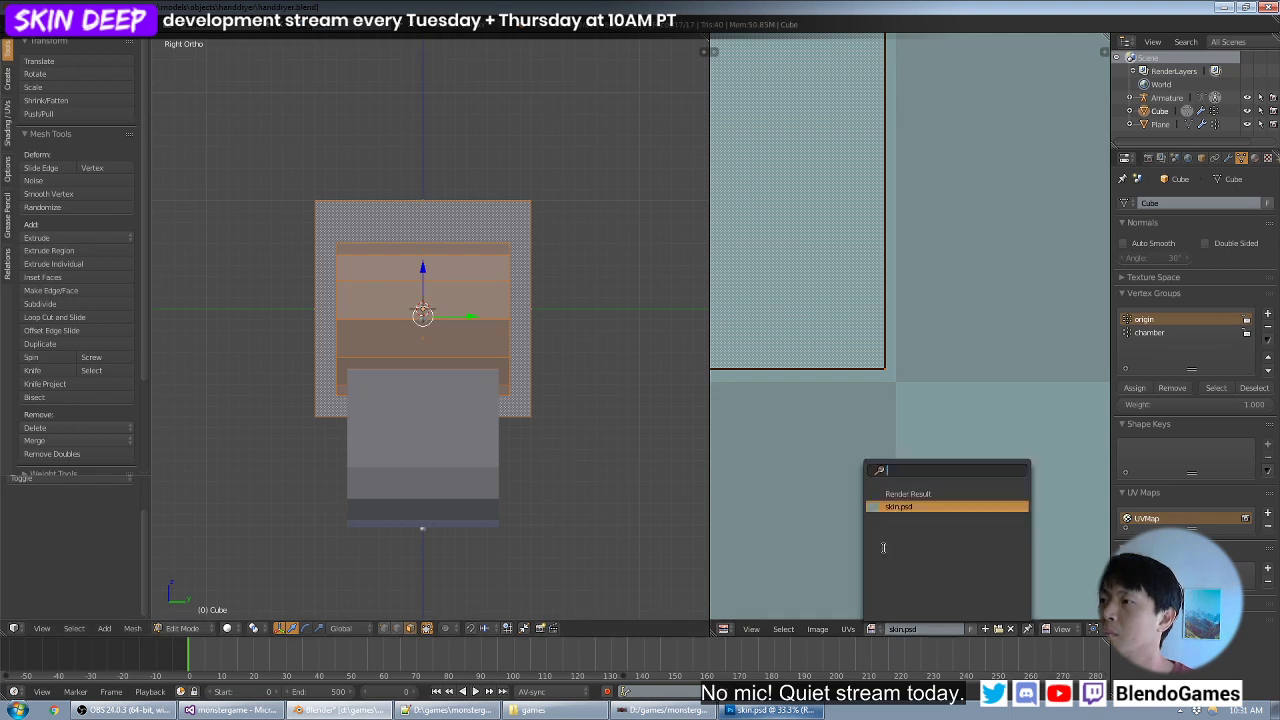
left_click(898, 506)
- Reselect the protruding housing's connected faces up to the seams, starting from its front face
right_click(493, 313)
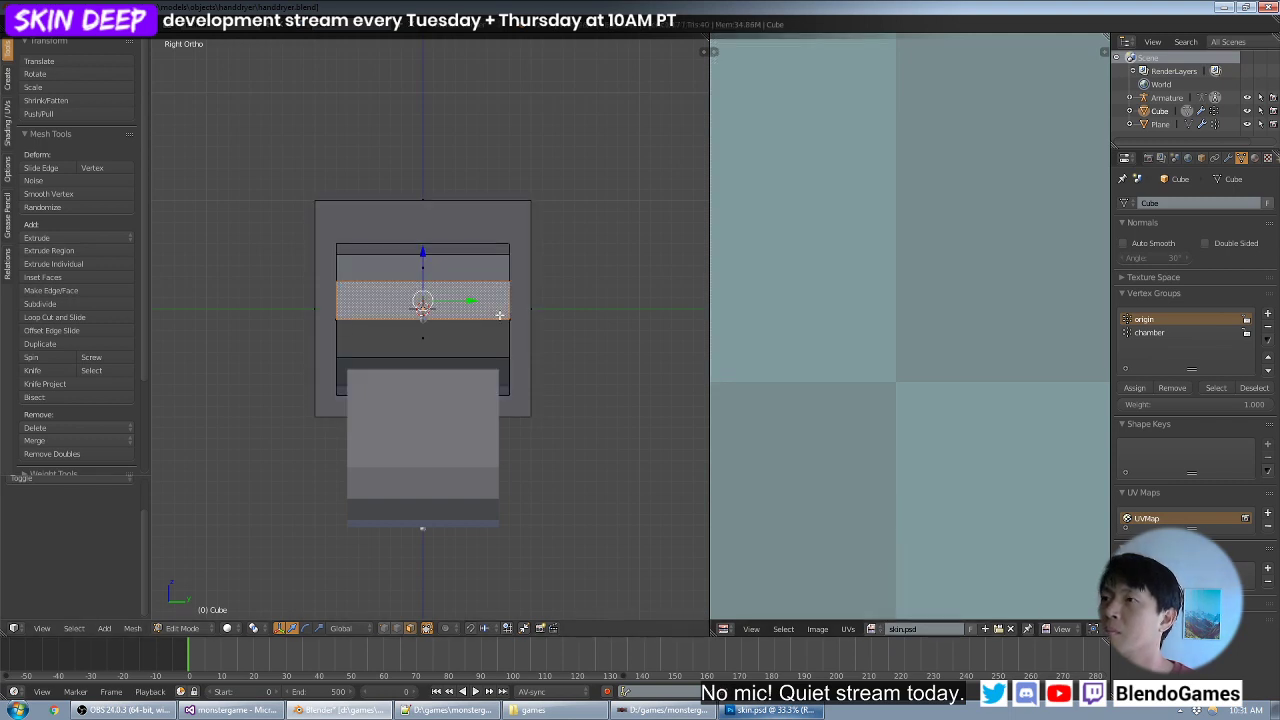
scroll(897, 316, "down", 5)
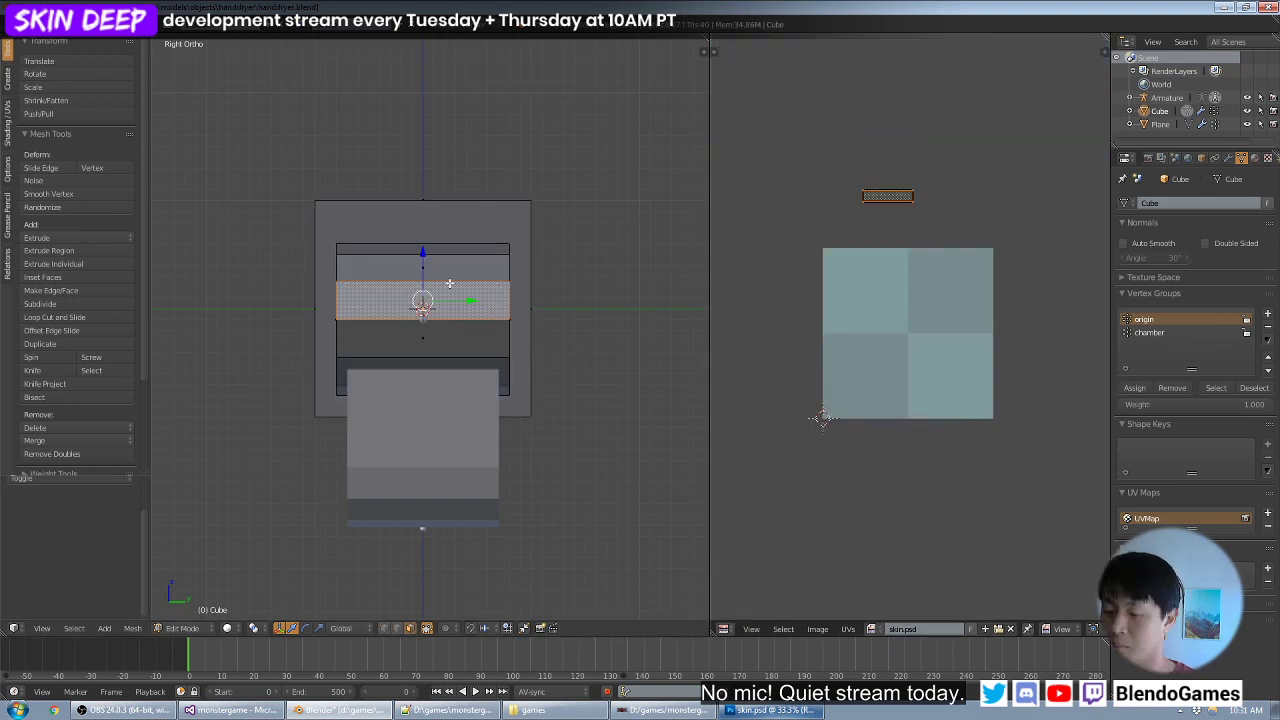
key("ctrl+l")
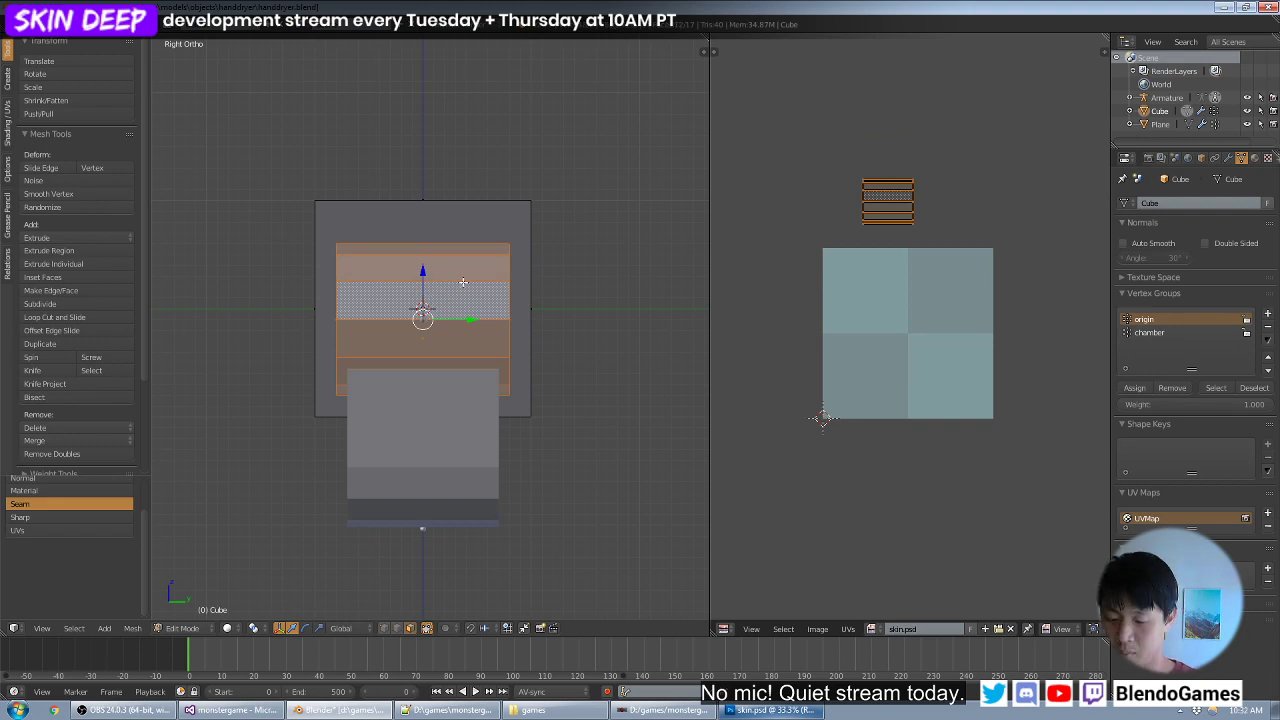
- Try Cylinder Projection on the housing's faces from the right view and from the top view
key("u")
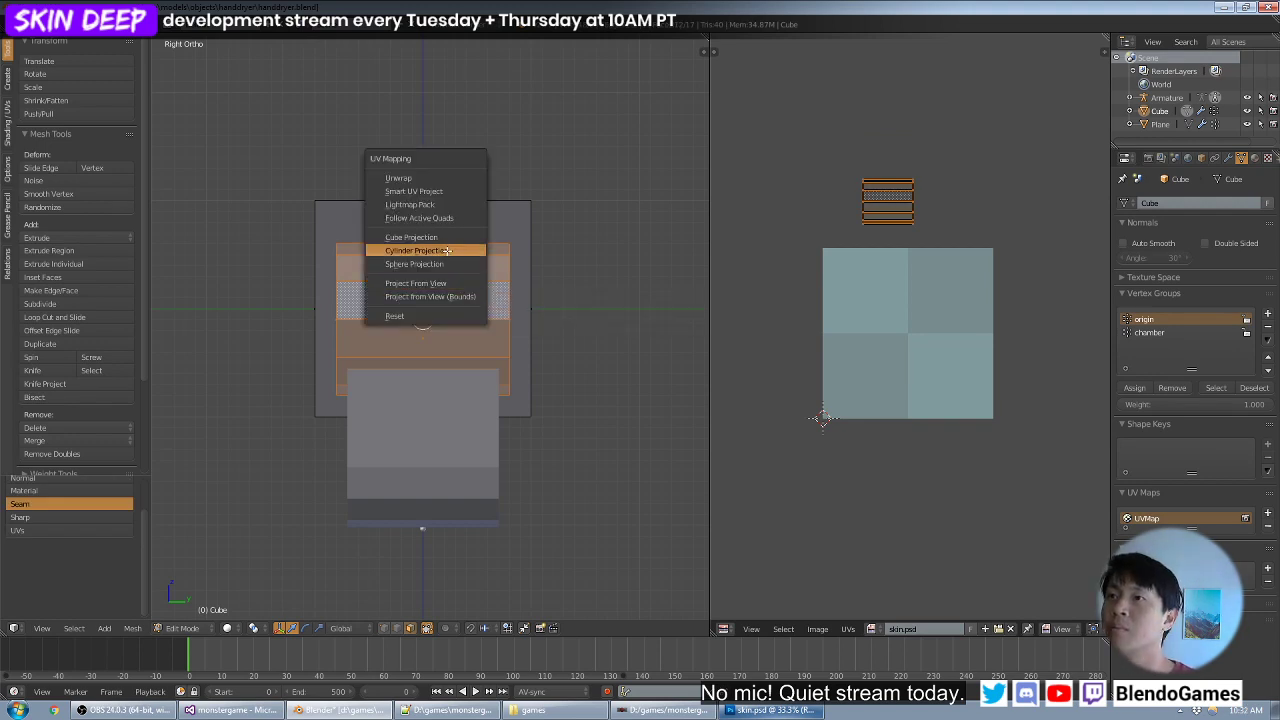
left_click(465, 253)
key("KP_4")
key("KP_4")
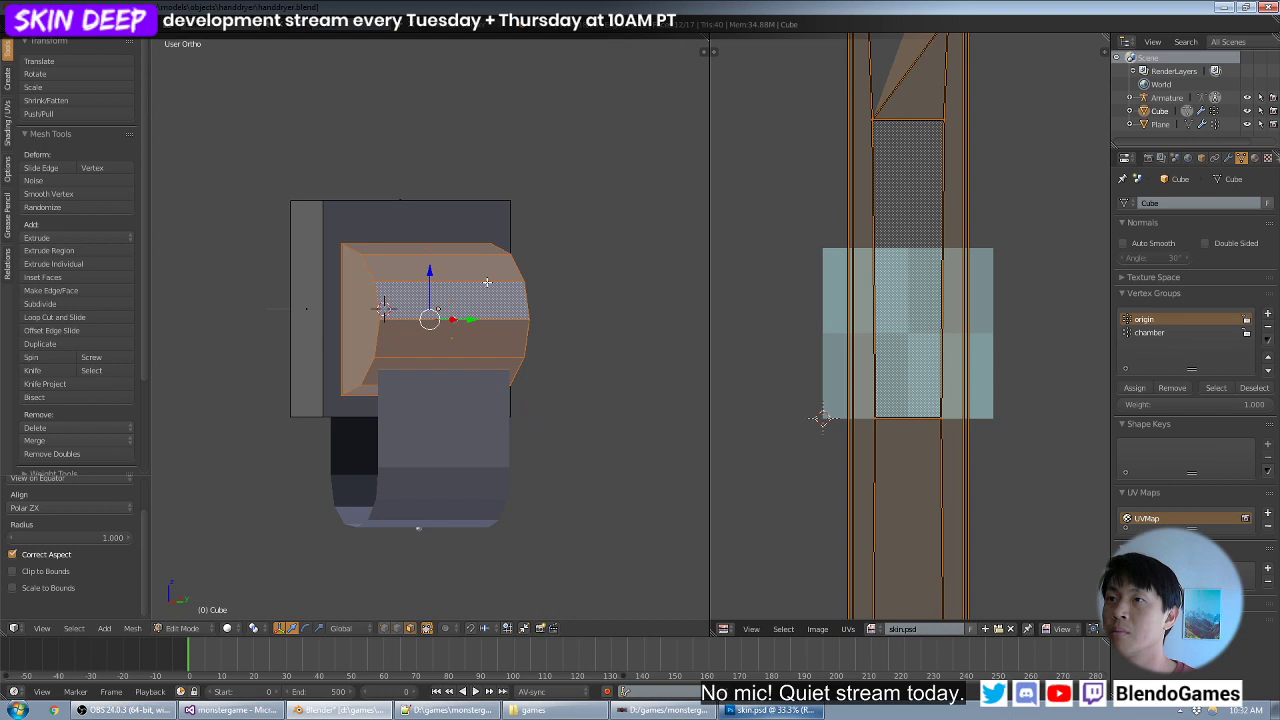
key("KP_7")
key("KP_6")
key("KP_7")
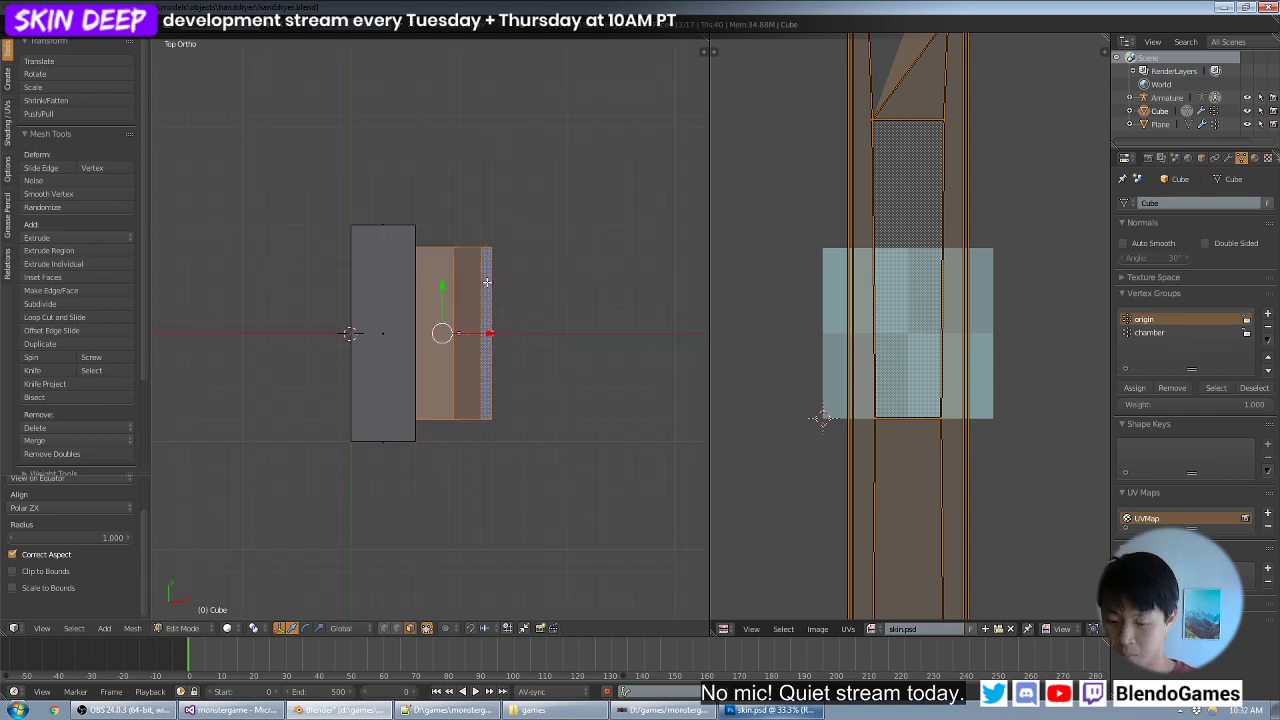
key("u")
left_click(487, 282)
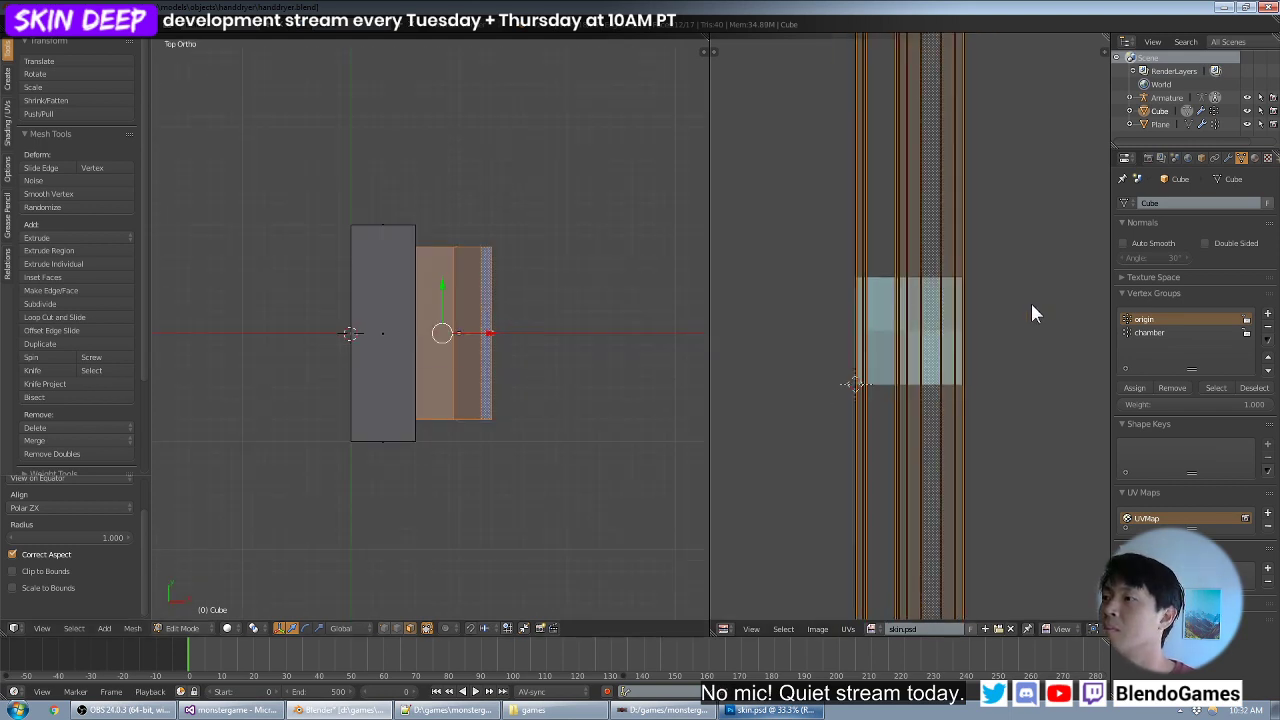
scroll(1033, 313, "down", 2)
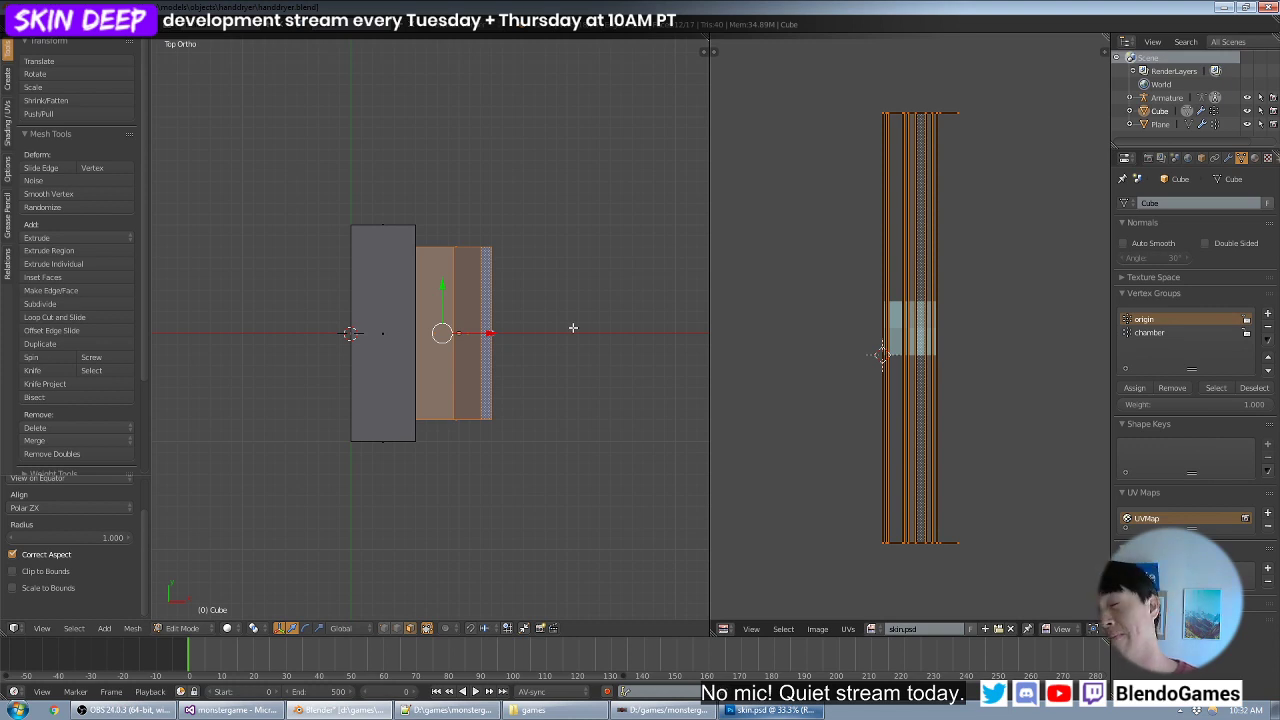
- Try Cylinder Projection on the housing from the front view and from an upside-down view facing its curved side
key("KP_1")
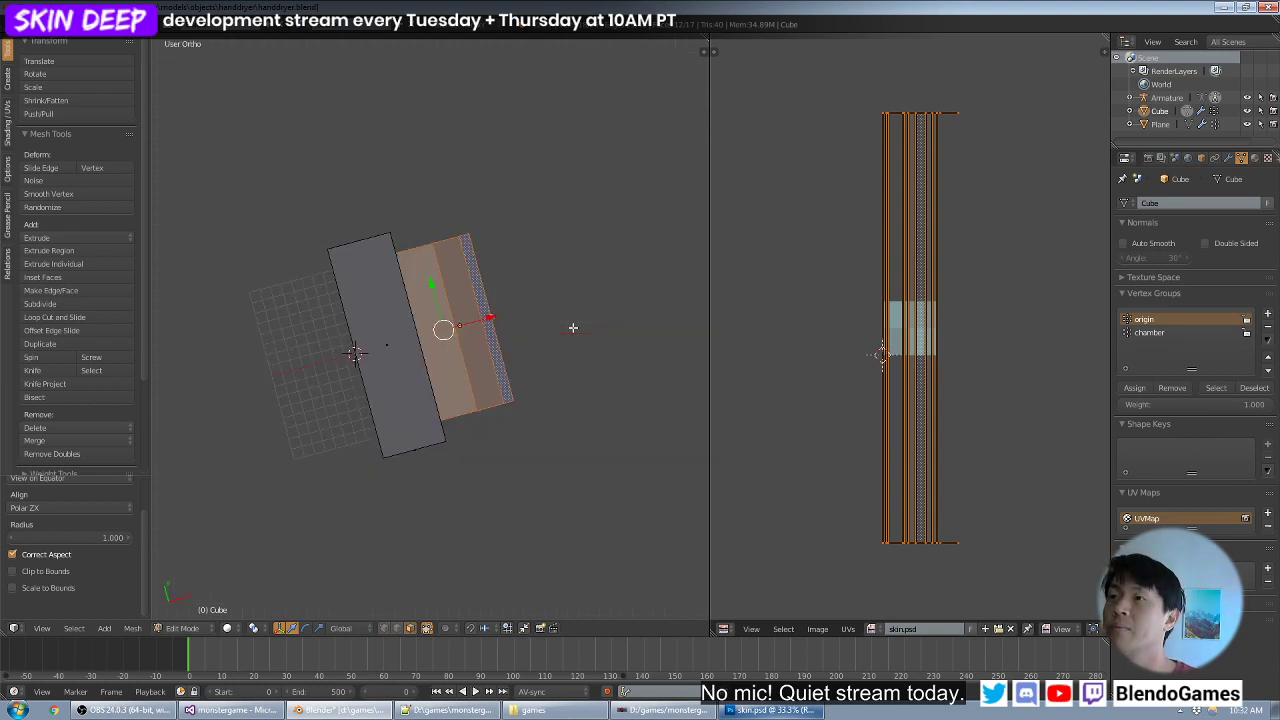
key("u")
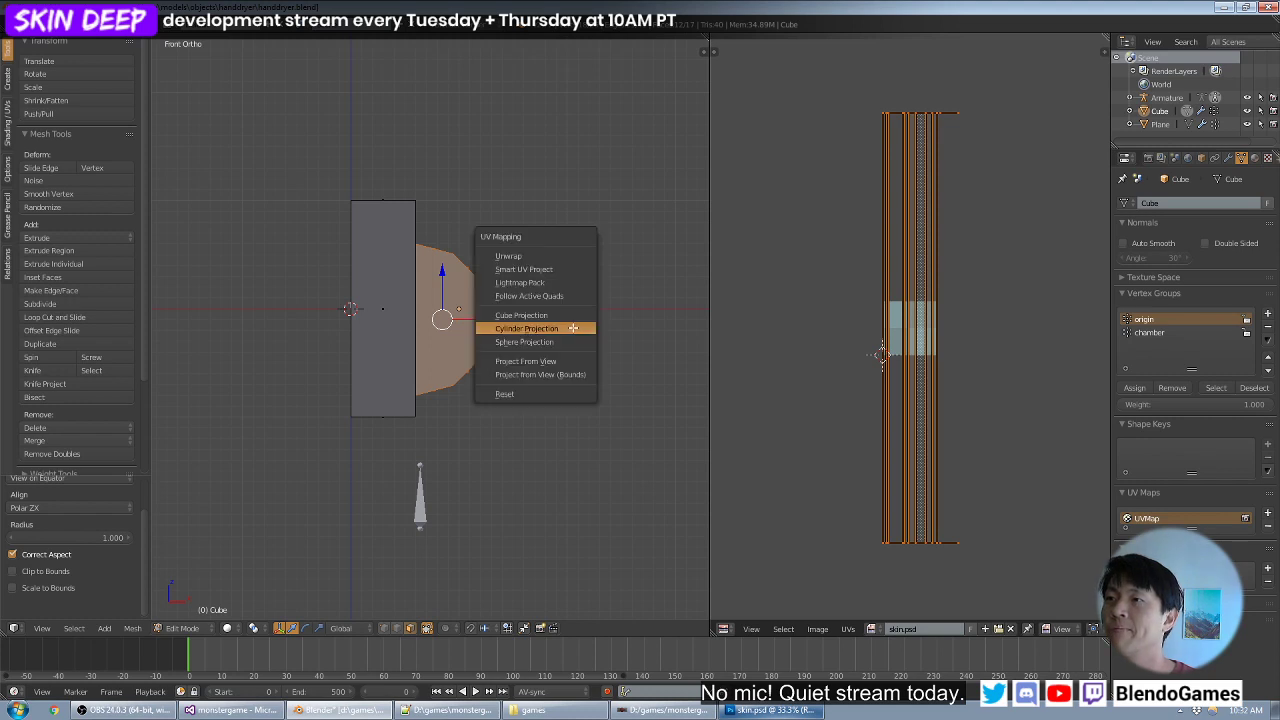
left_click(572, 328)
key("KP_7")
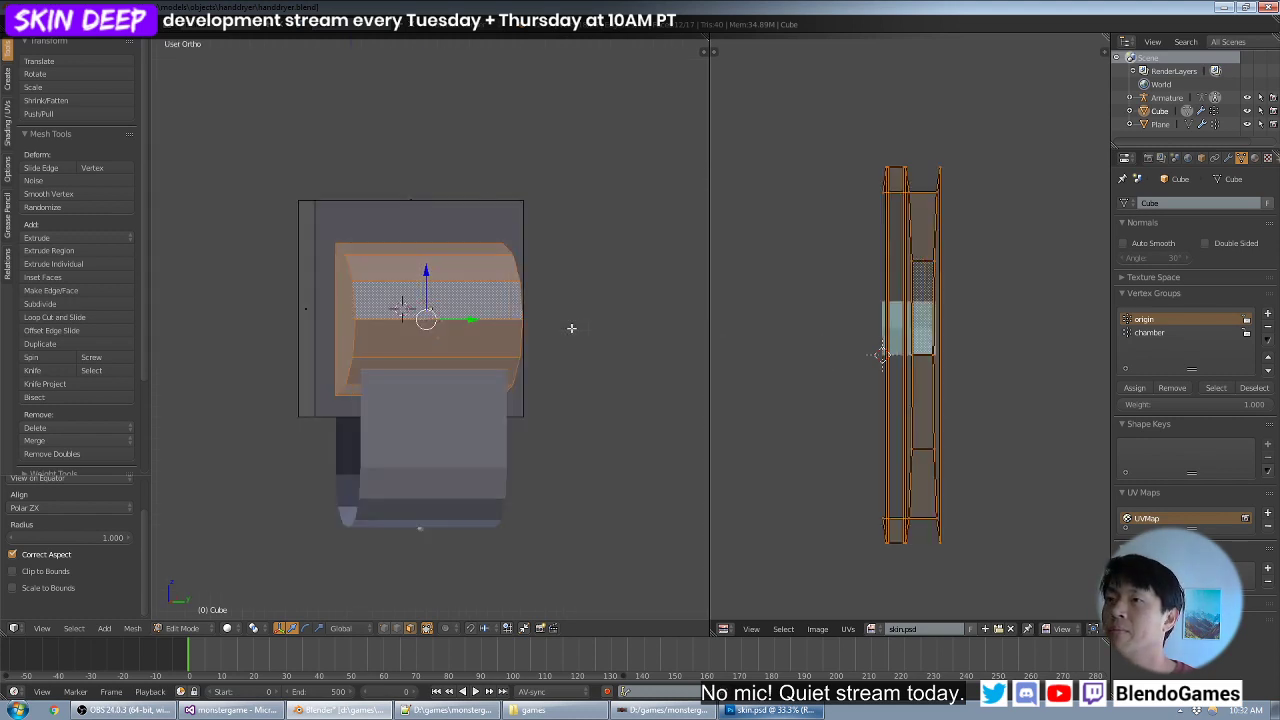
key("KP_4")
key("KP_4")
key("KP_4")
key("KP_4")
key("KP_4")
key("KP_4")
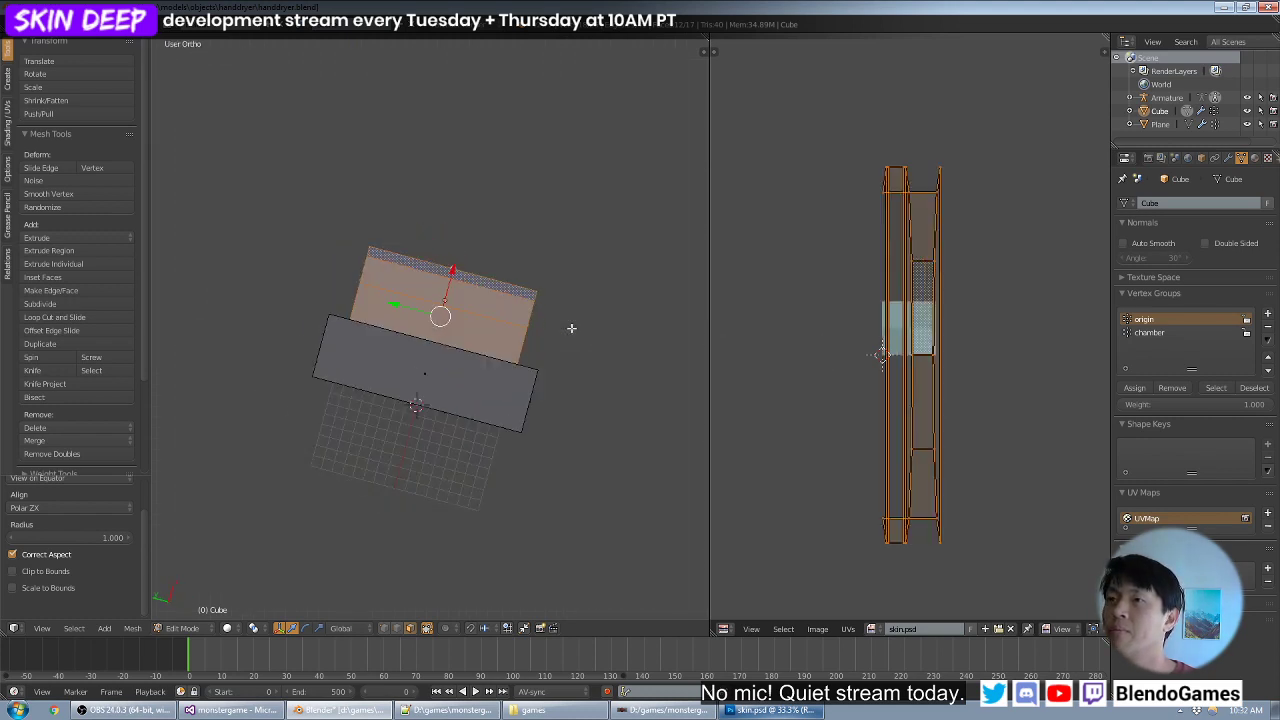
key("KP_8")
key("KP_8")
key("KP_8")
key("KP_8")
key("KP_8")
key("KP_8")
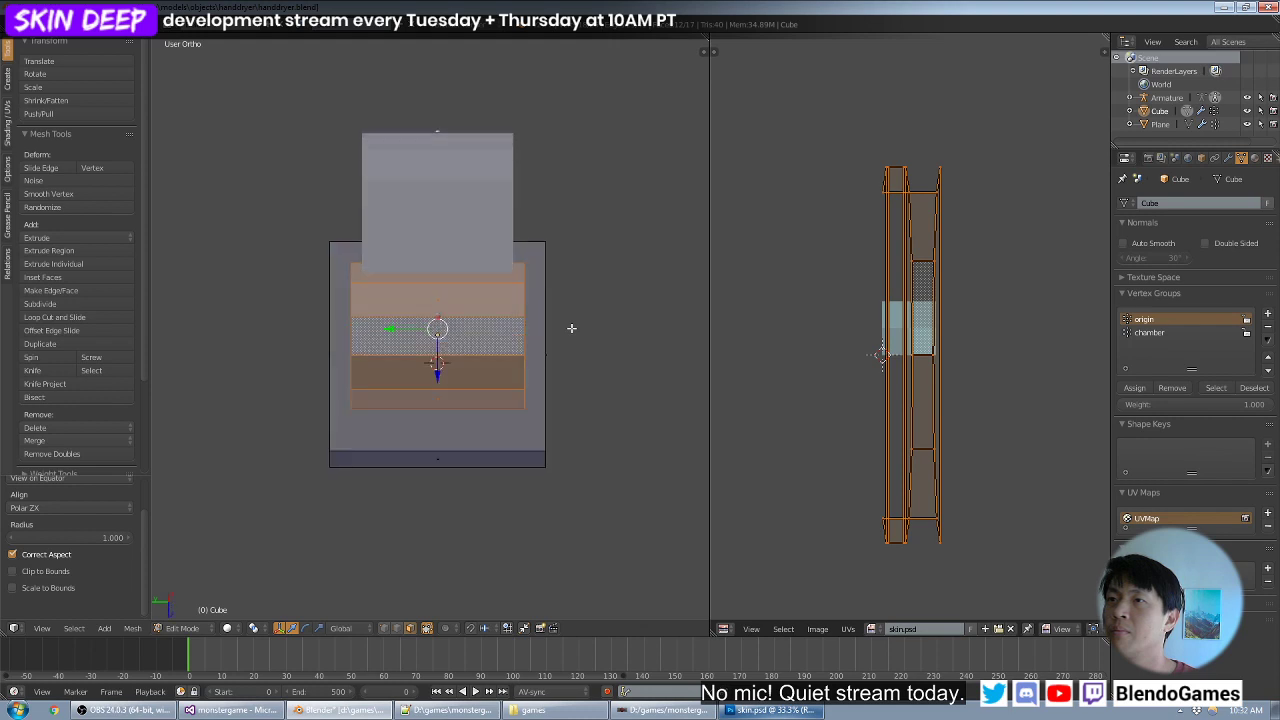
key("KP_8")
key("u")
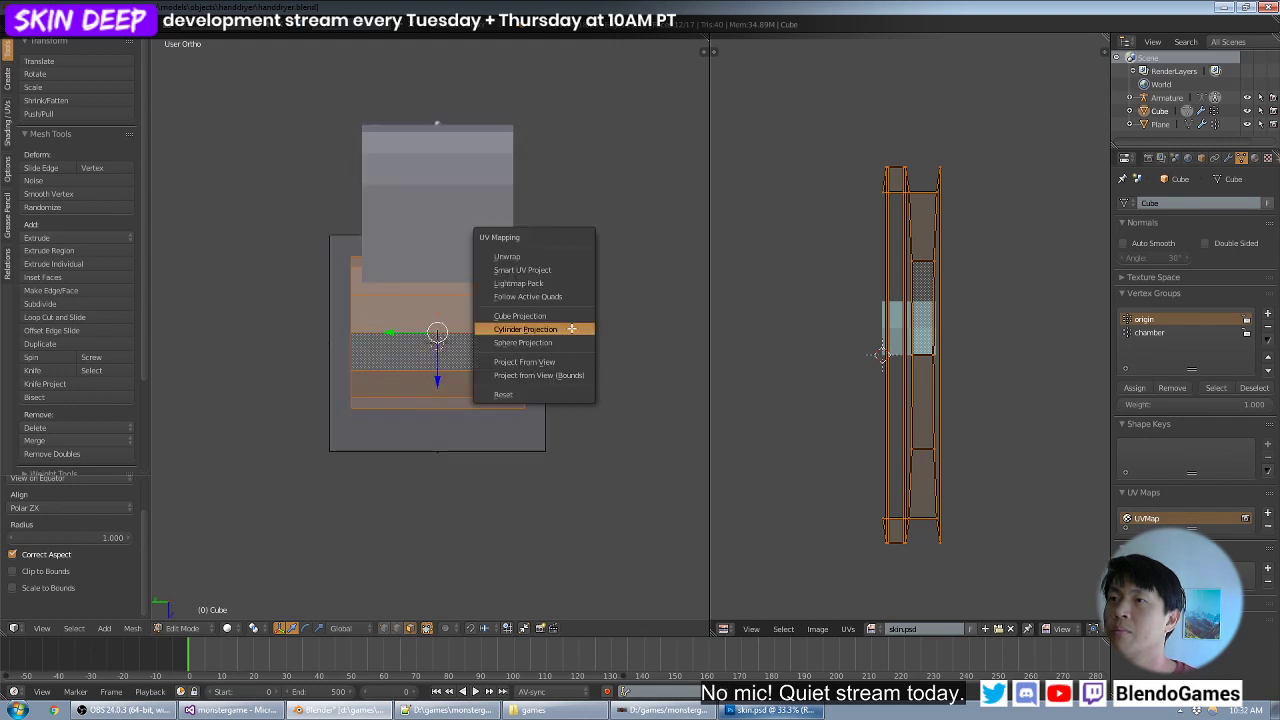
left_click(571, 328)
- Try Cylinder Projection on the housing from a top view turned by 90 degrees and from the front view again
key("KP_6")
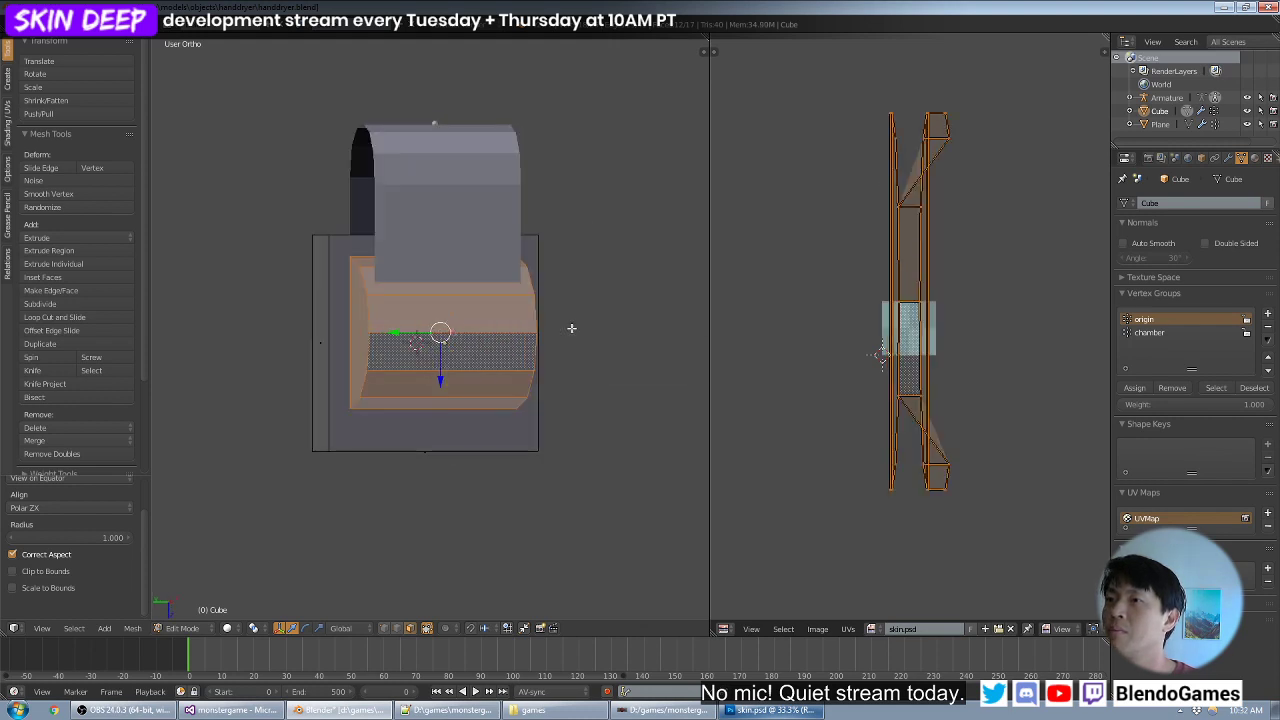
key("KP_7")
key("KP_6")
key("KP_6")
key("KP_6")
key("KP_6")
key("KP_6")
key("KP_6")
key("u")
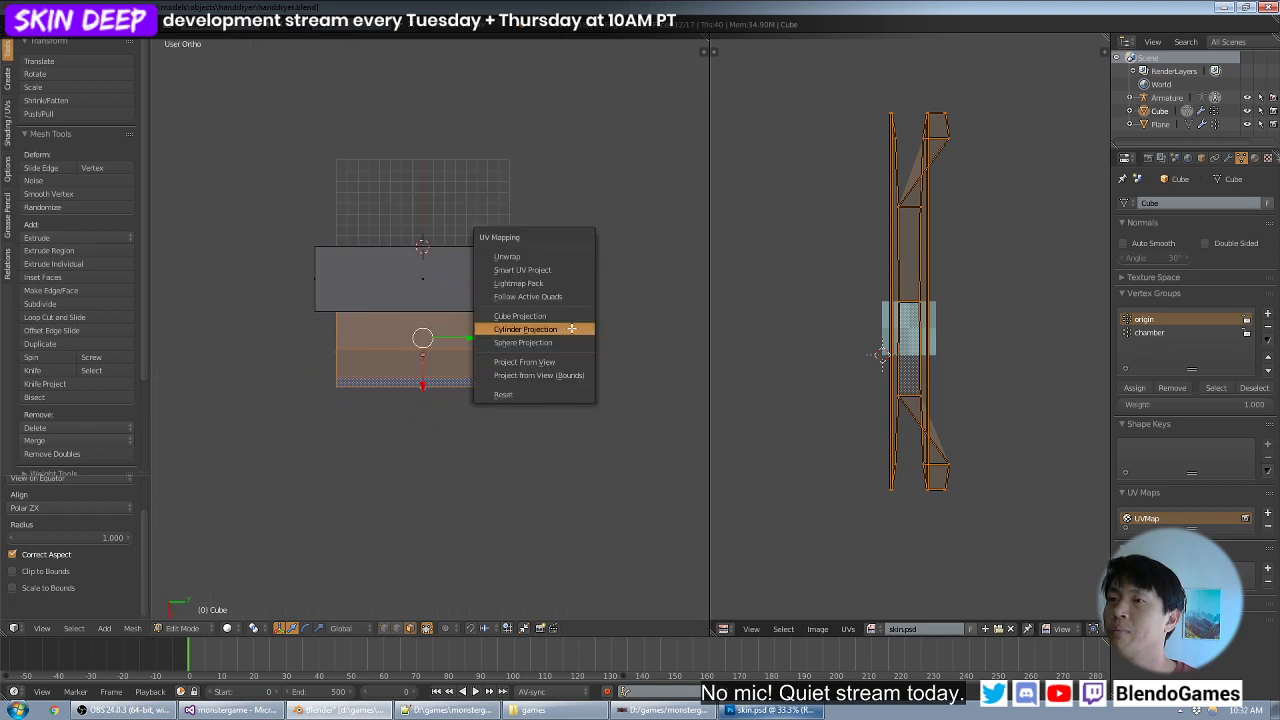
left_click(571, 328)
key("KP_1")
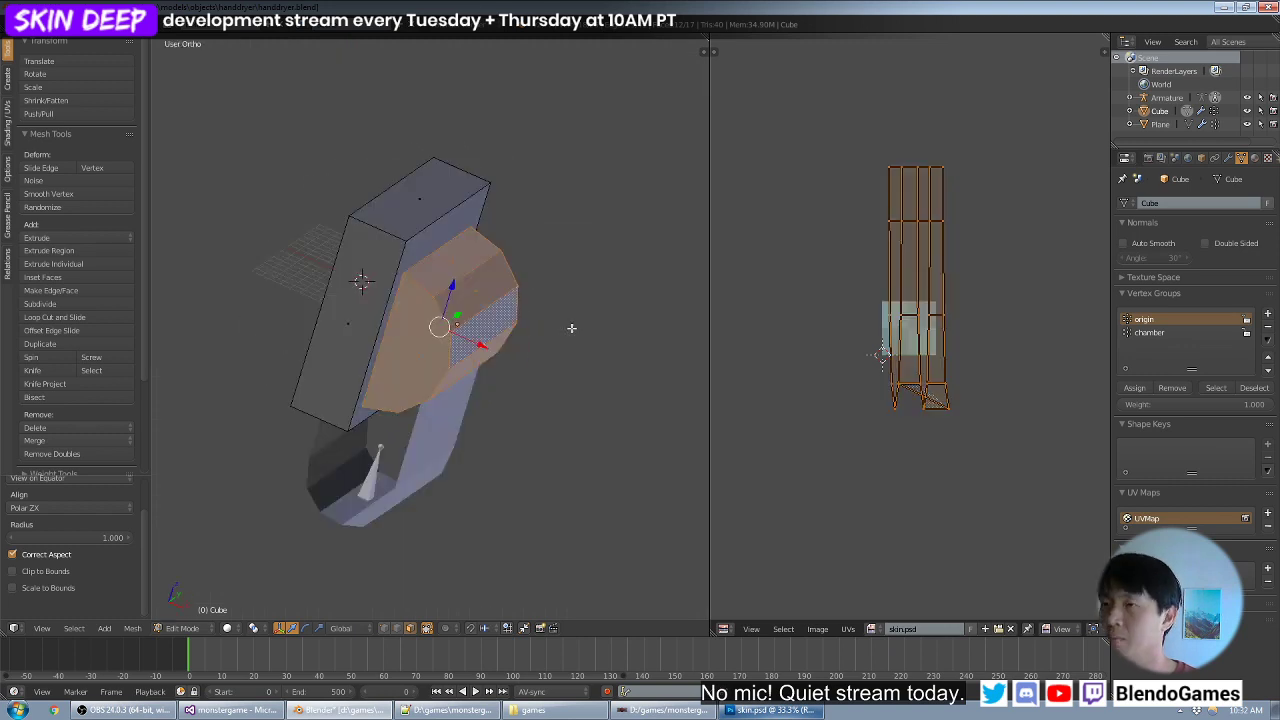
key("u")
left_click(571, 328)
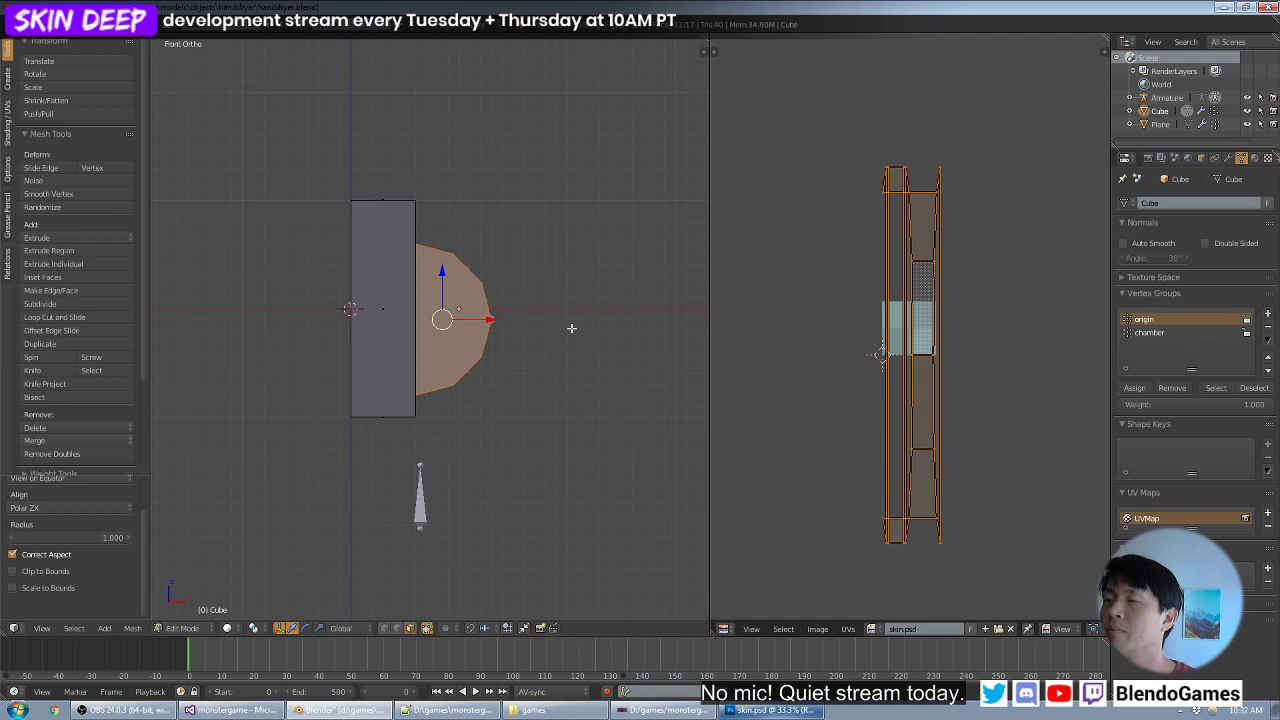
- Select only the loop of faces along the housing's curved surface, leaving out the two end caps
key("ctrl+KP_1")
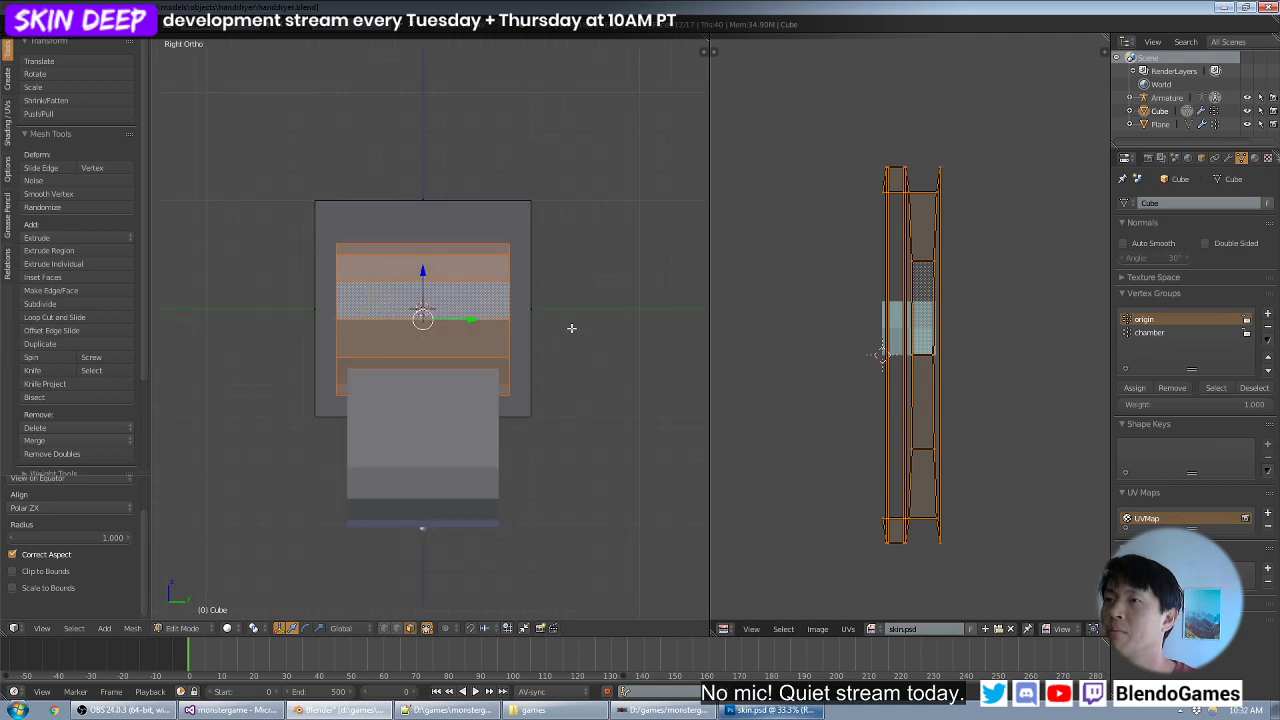
right_click(475, 319)
right_click(466, 329, "alt")
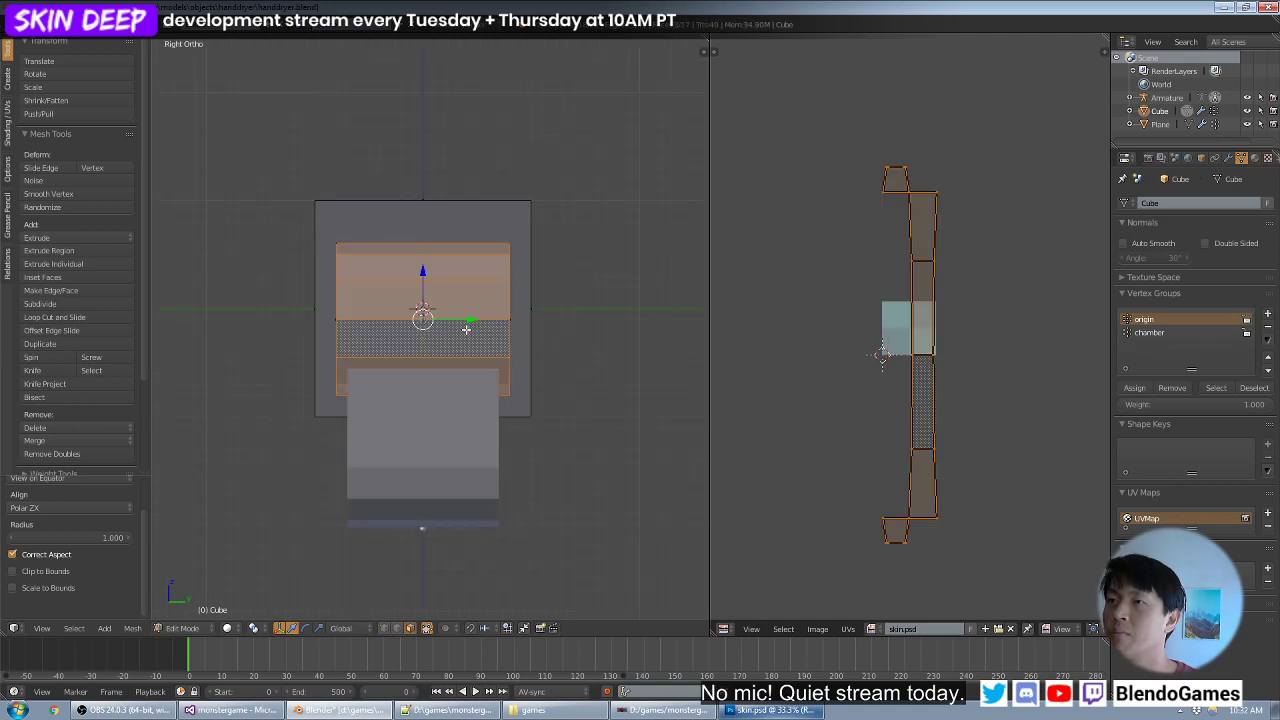
middle_click_drag(453, 313, 527, 315)
- Try Cylinder Projection on the housing's curved strip of faces from the right view and from the top view
key("KP_1")
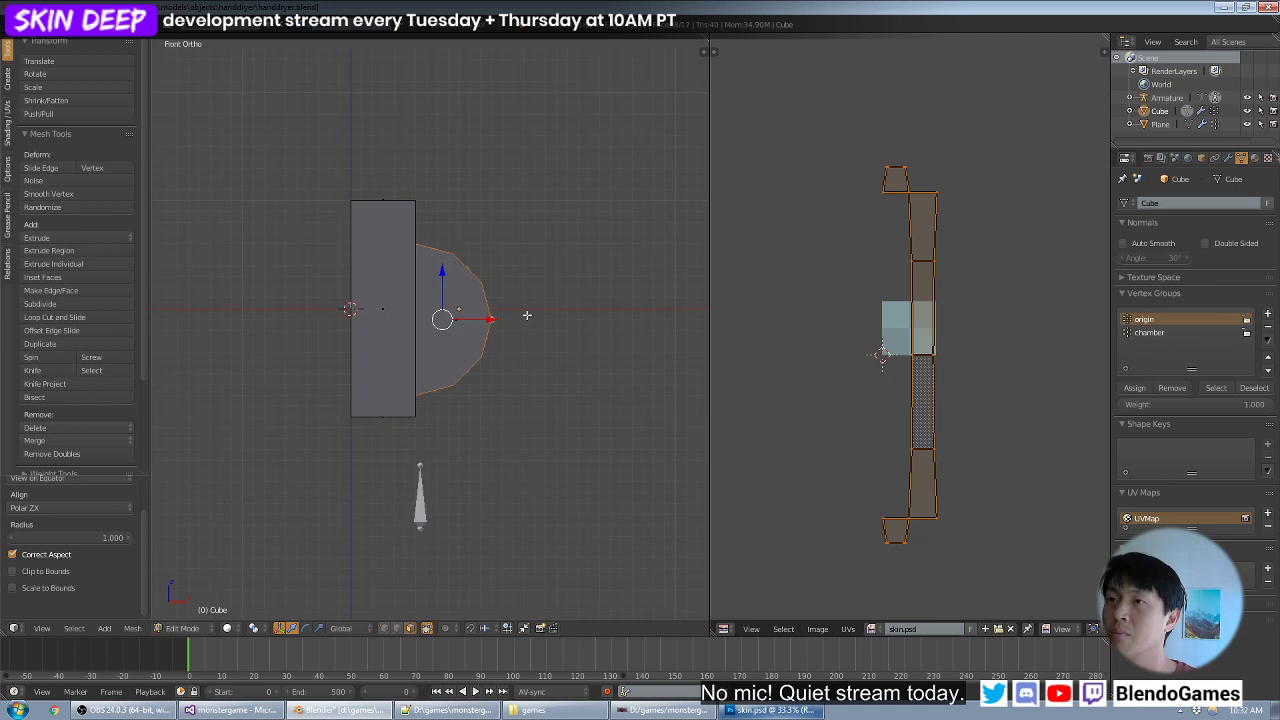
key("KP_3")
key("u")
left_click(527, 315)
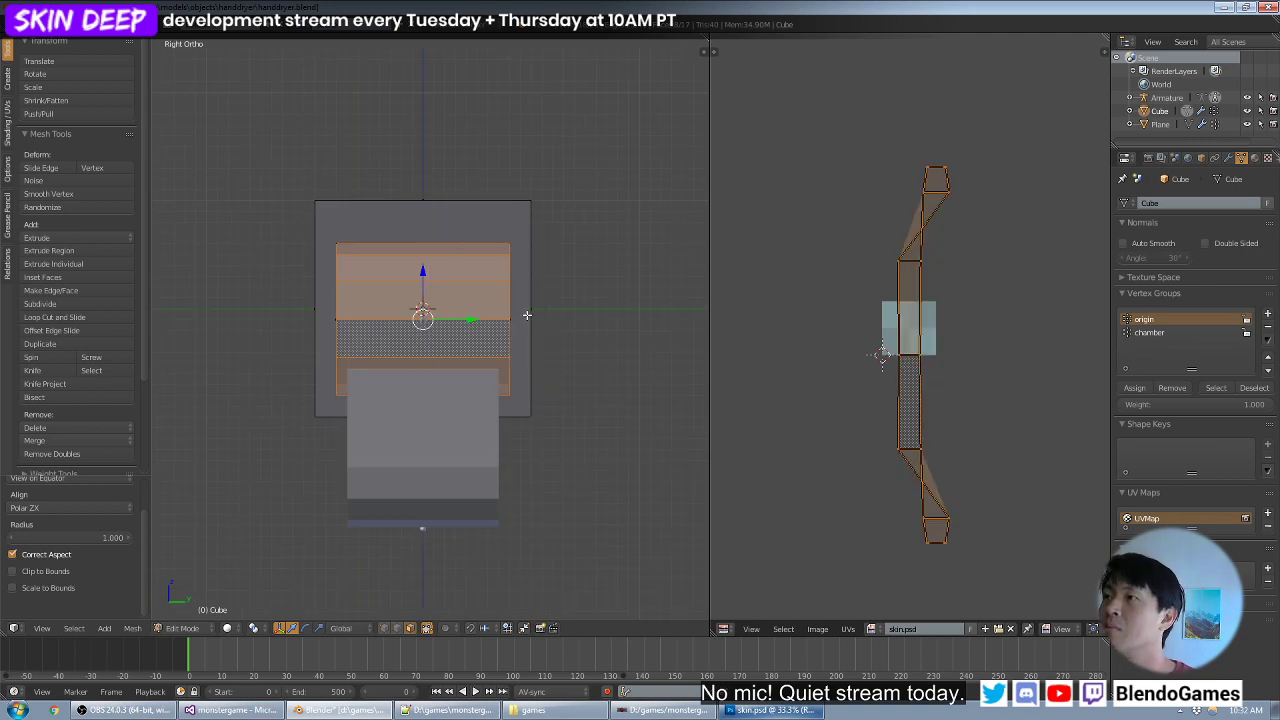
key("KP_7")
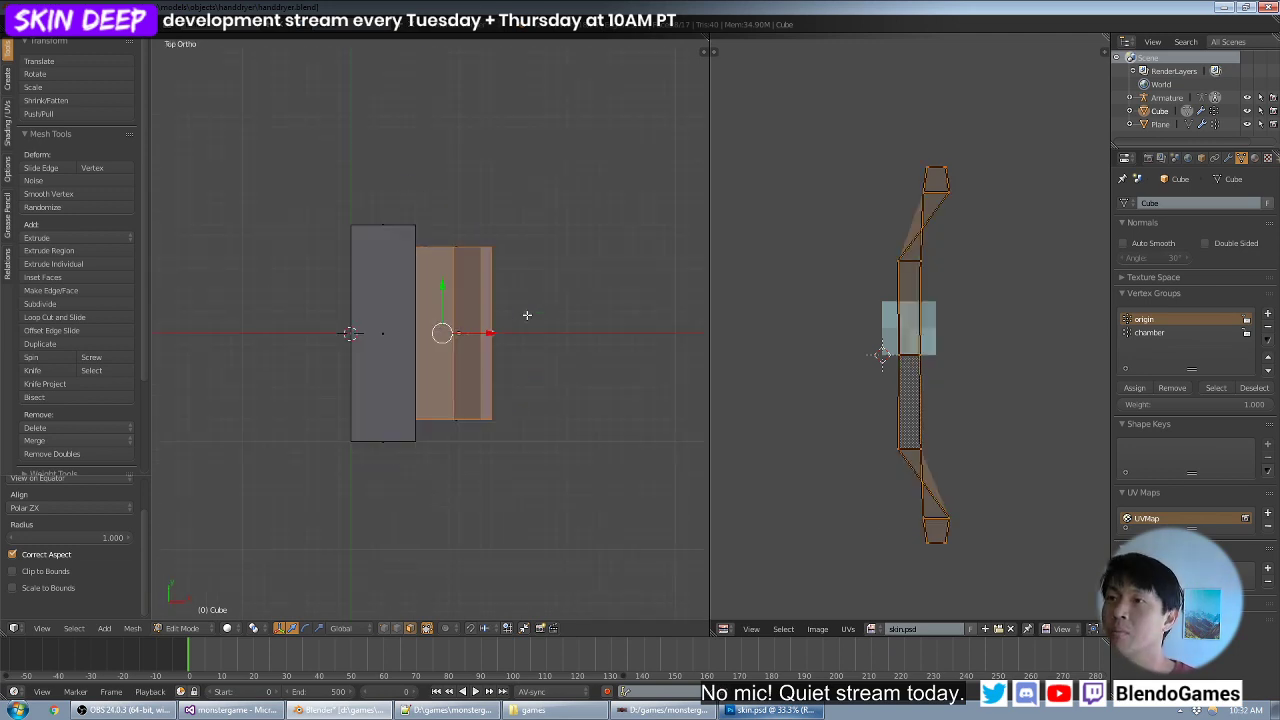
key("u")
left_click(527, 315)
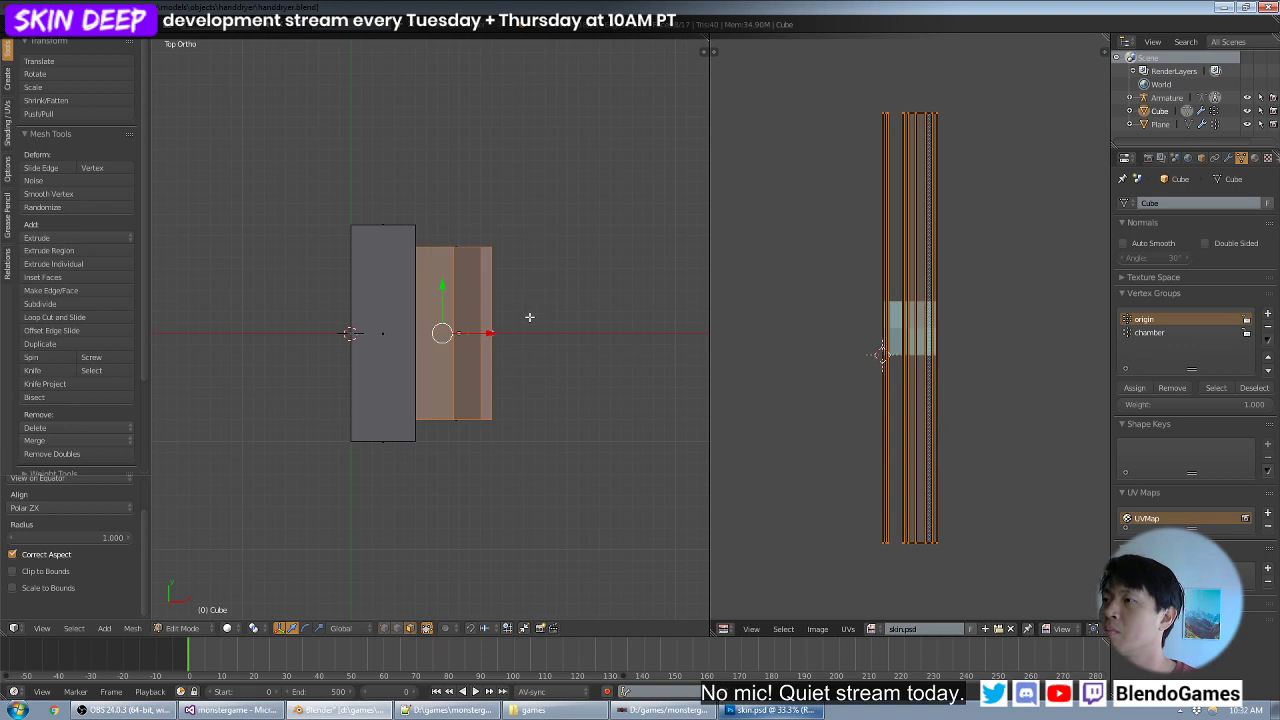
- Try Cylinder Projection on the curved strip from a front-facing view reached by orbiting down from the top
key("ctrl+KP_3")
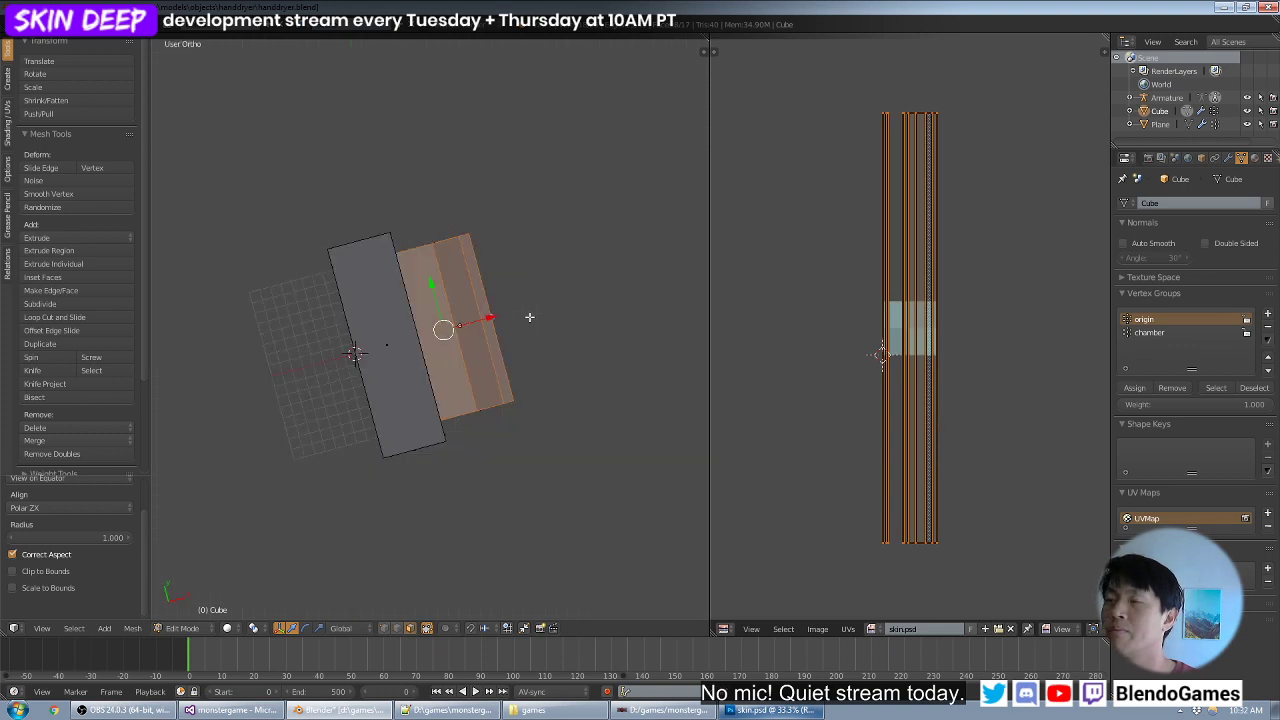
key("KP_3")
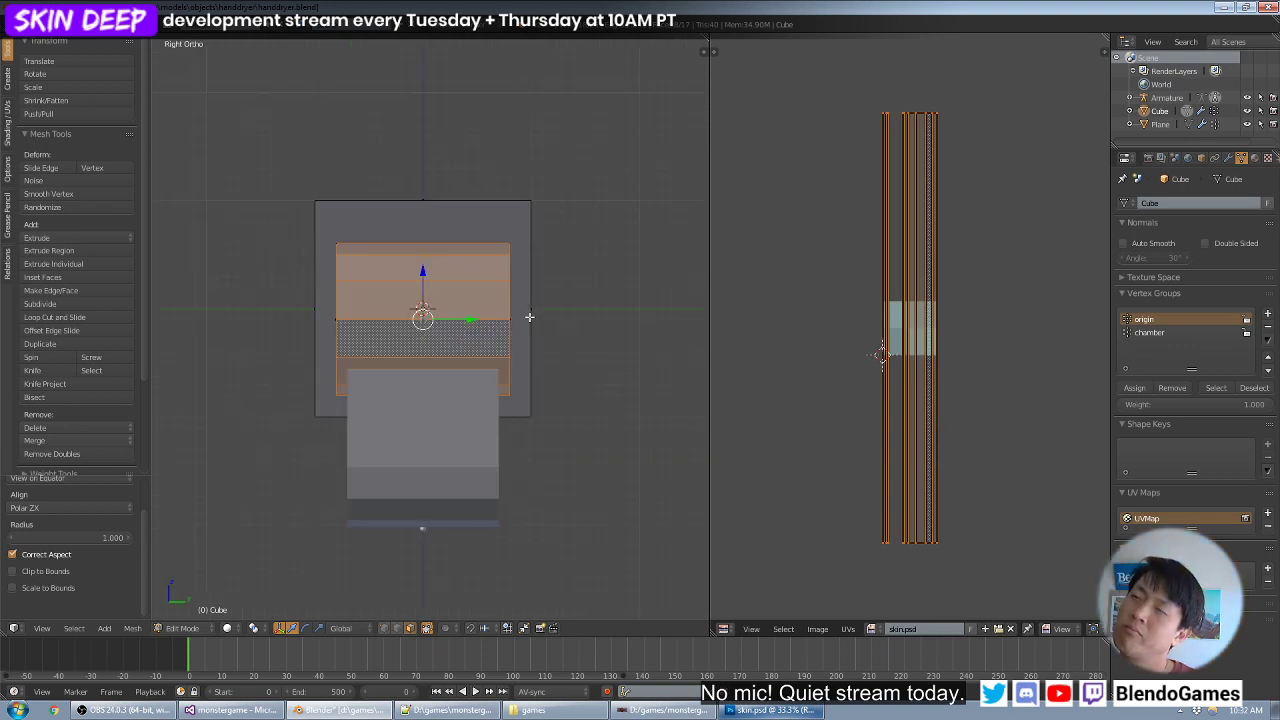
key("KP_4")
key("KP_7")
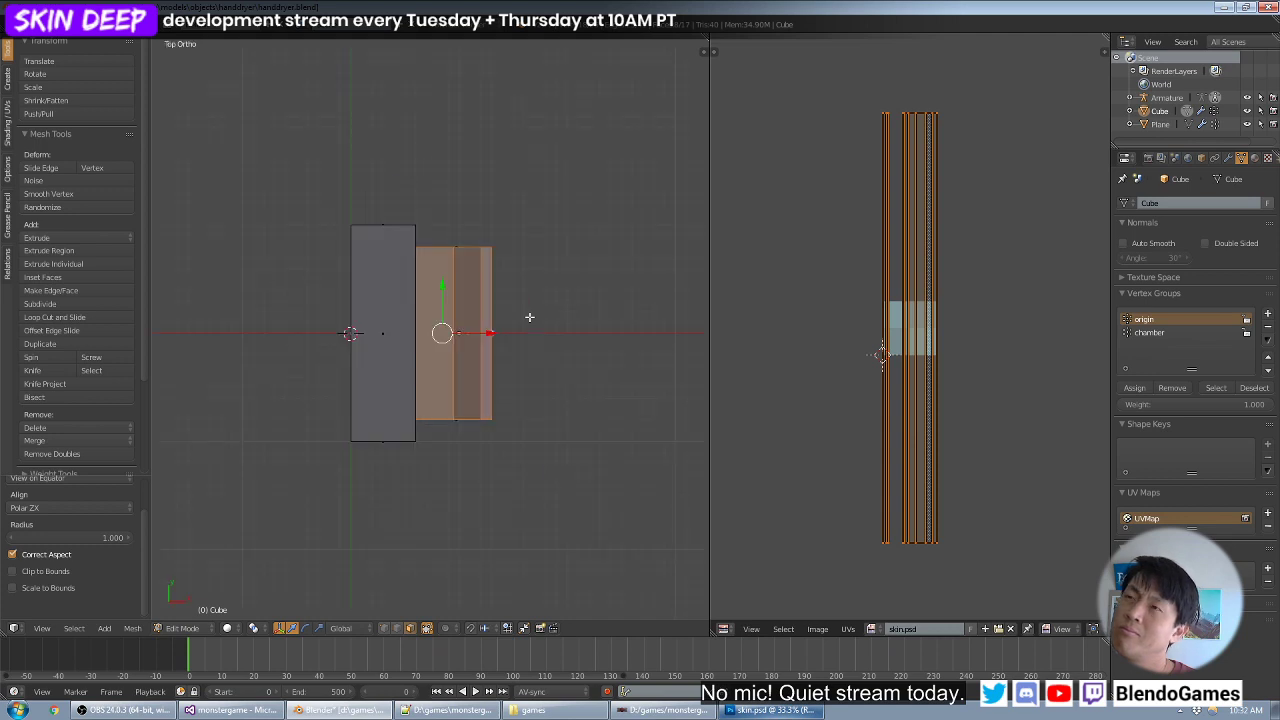
key("KP_6")
key("KP_7")
key("KP_2")
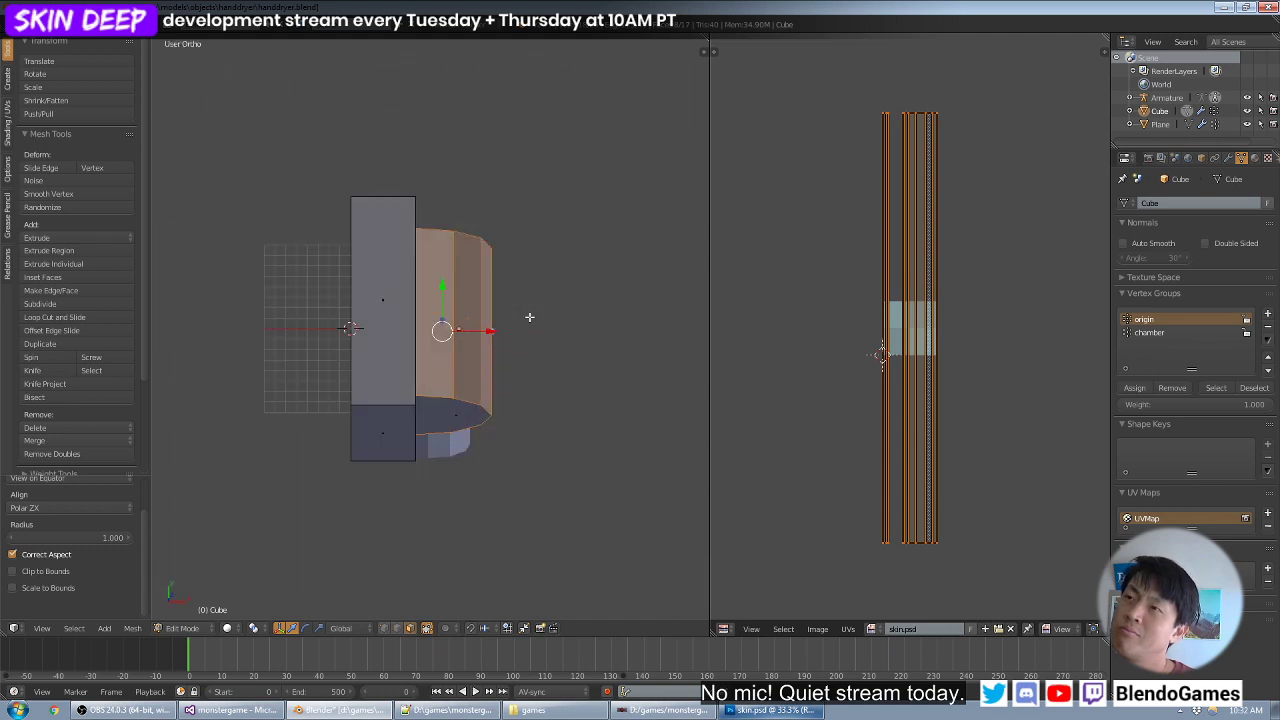
key("KP_2")
key("KP_2")
key("KP_2")
key("KP_2")
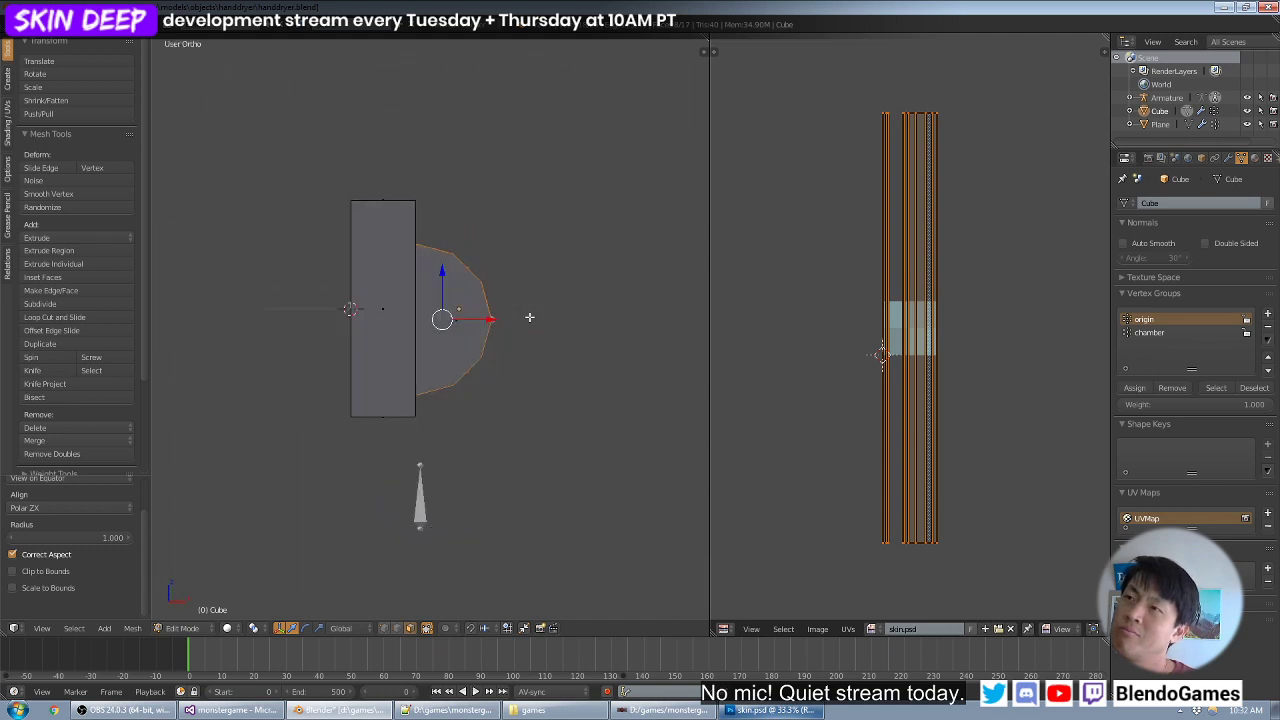
key("KP_2")
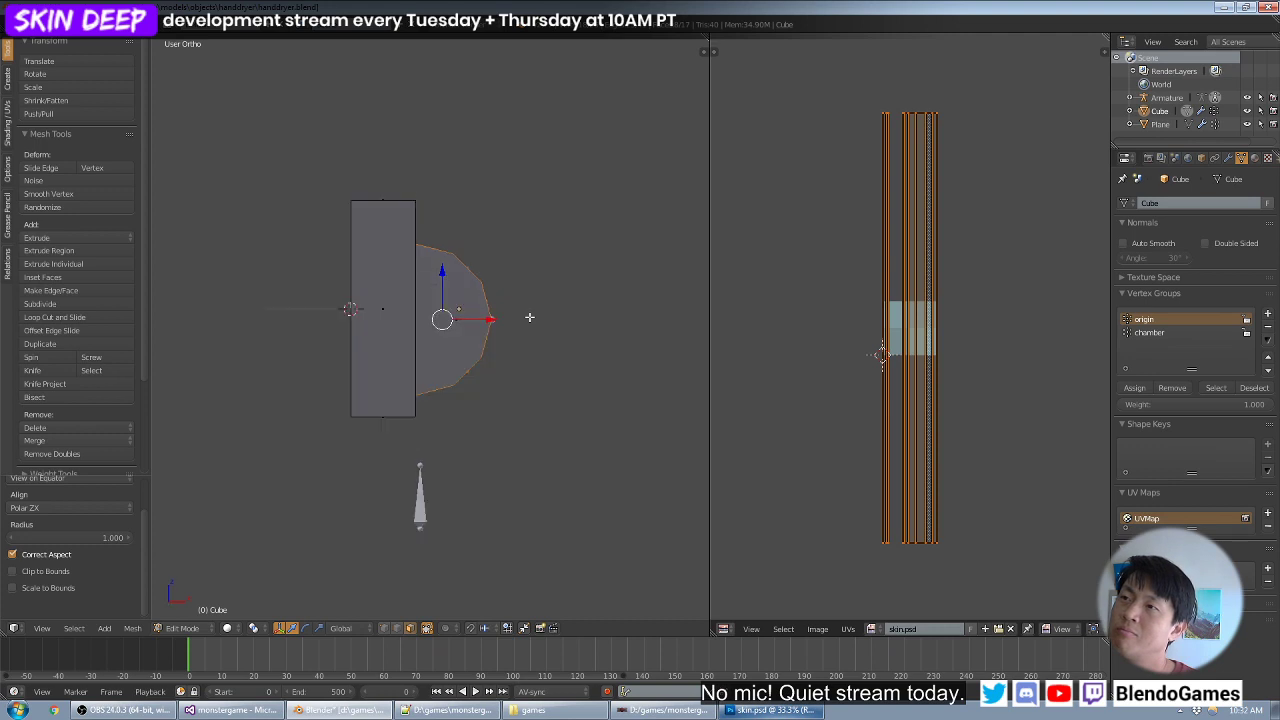
key("u")
left_click(529, 317)
- Unwrap the curved strip with Cylinder Projection from the side facing the housing's curved surface
key("KP_6")
key("KP_6")
key("KP_6")
key("KP_6")
key("KP_6")
key("KP_6")
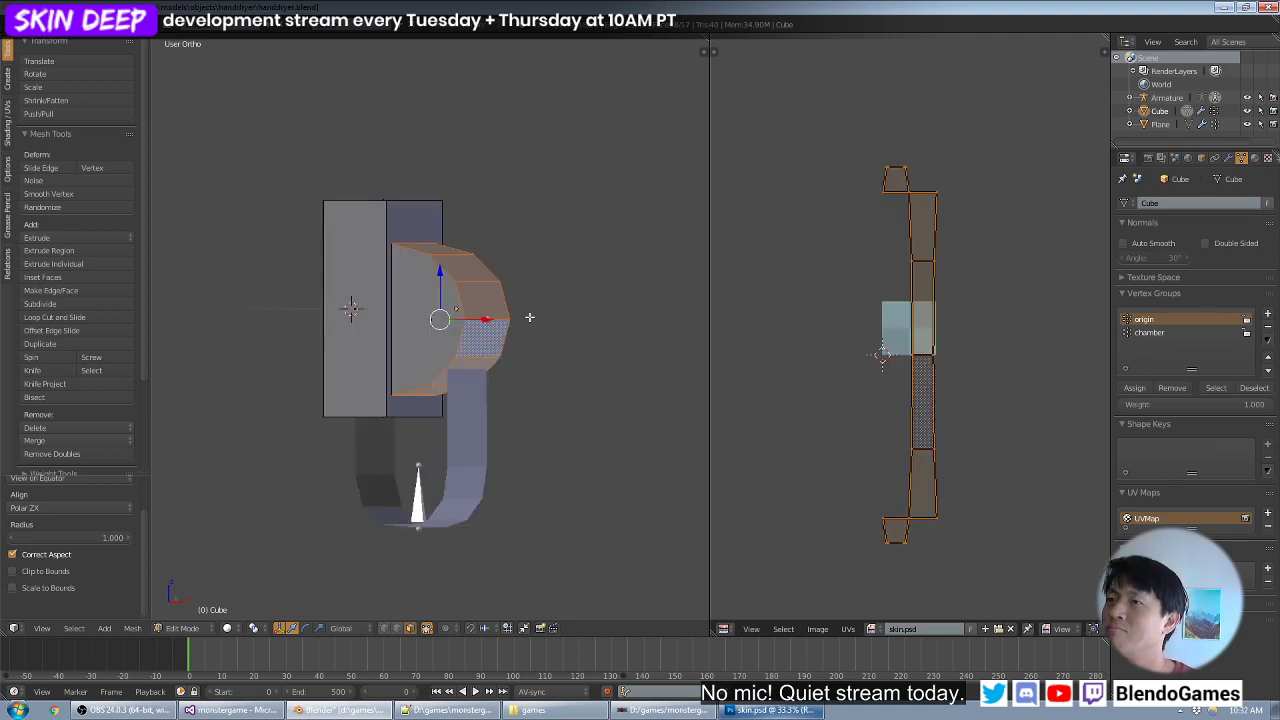
key("u")
left_click(529, 317)
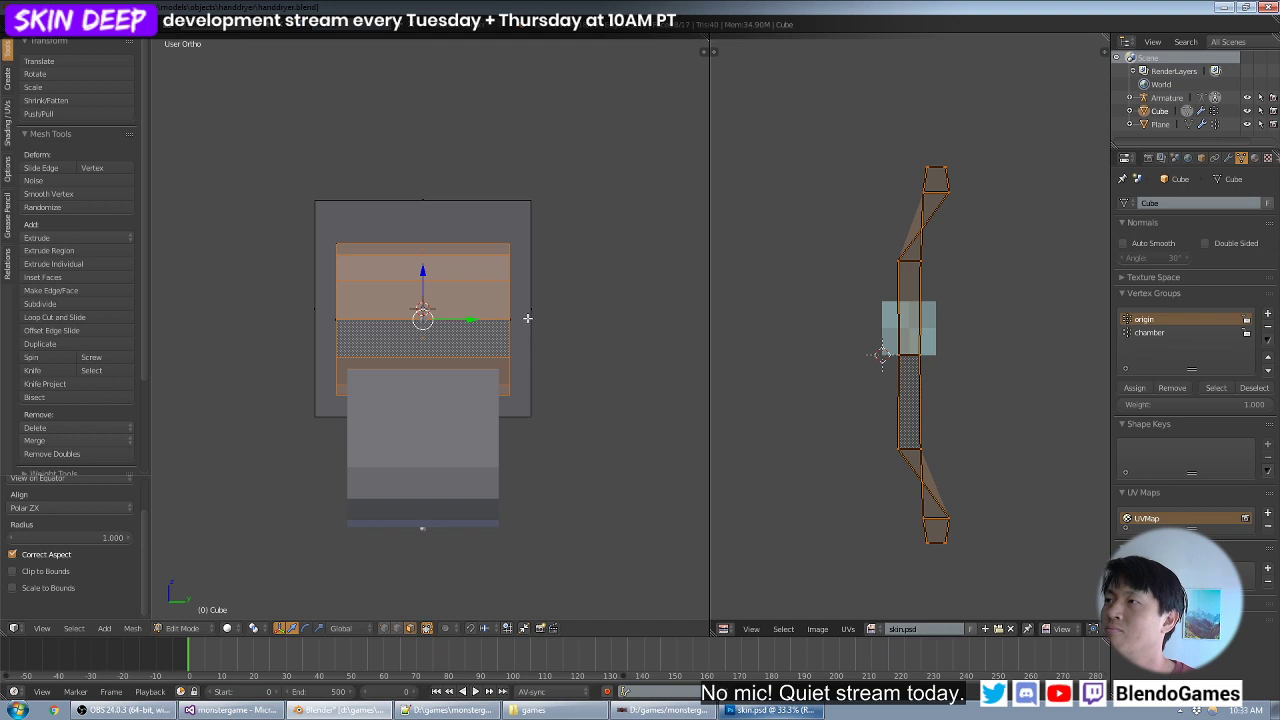
- Unwrap the curved strip of faces with Cylinder Projection from the view looking straight at the model's underside
key("KP_3")
key("KP_1")
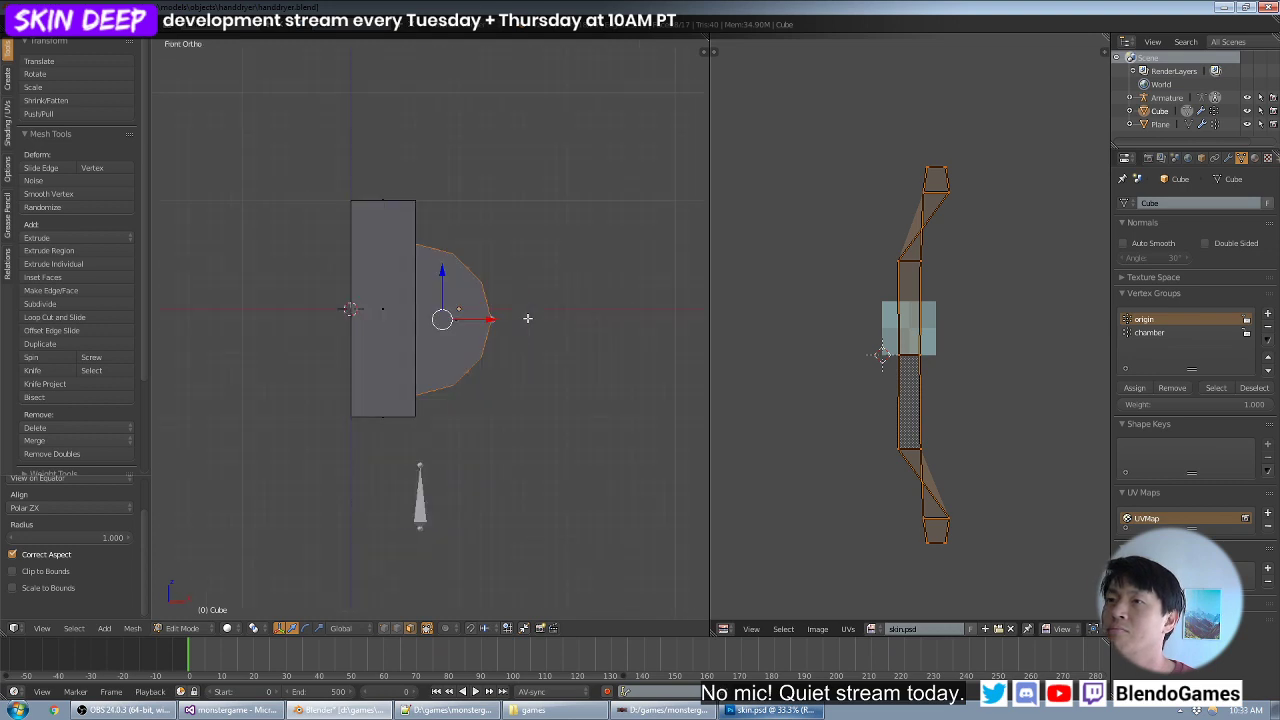
key("KP_2")
key("KP_2")
key("KP_2")
key("KP_2")
key("KP_2")
key("KP_2")
key("KP_2")
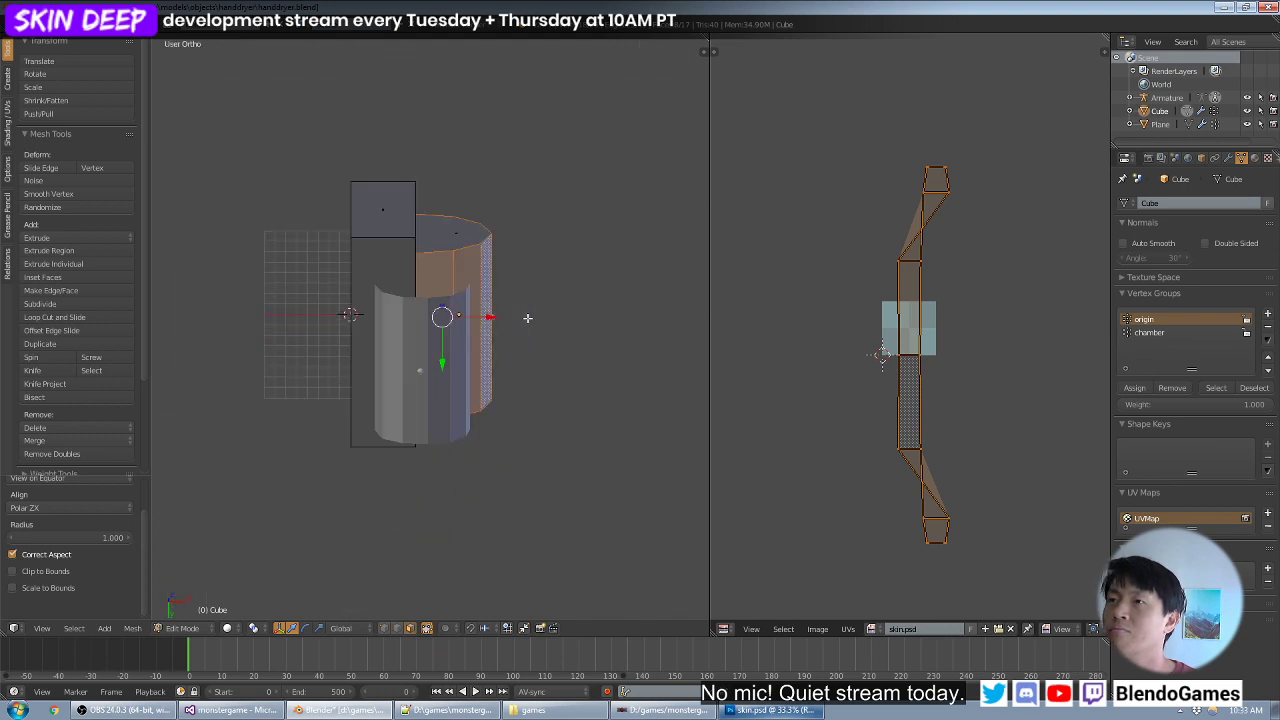
key("KP_8")
key("KP_4")
key("KP_4")
key("KP_4")
key("KP_6")
key("KP_6")
key("KP_6")
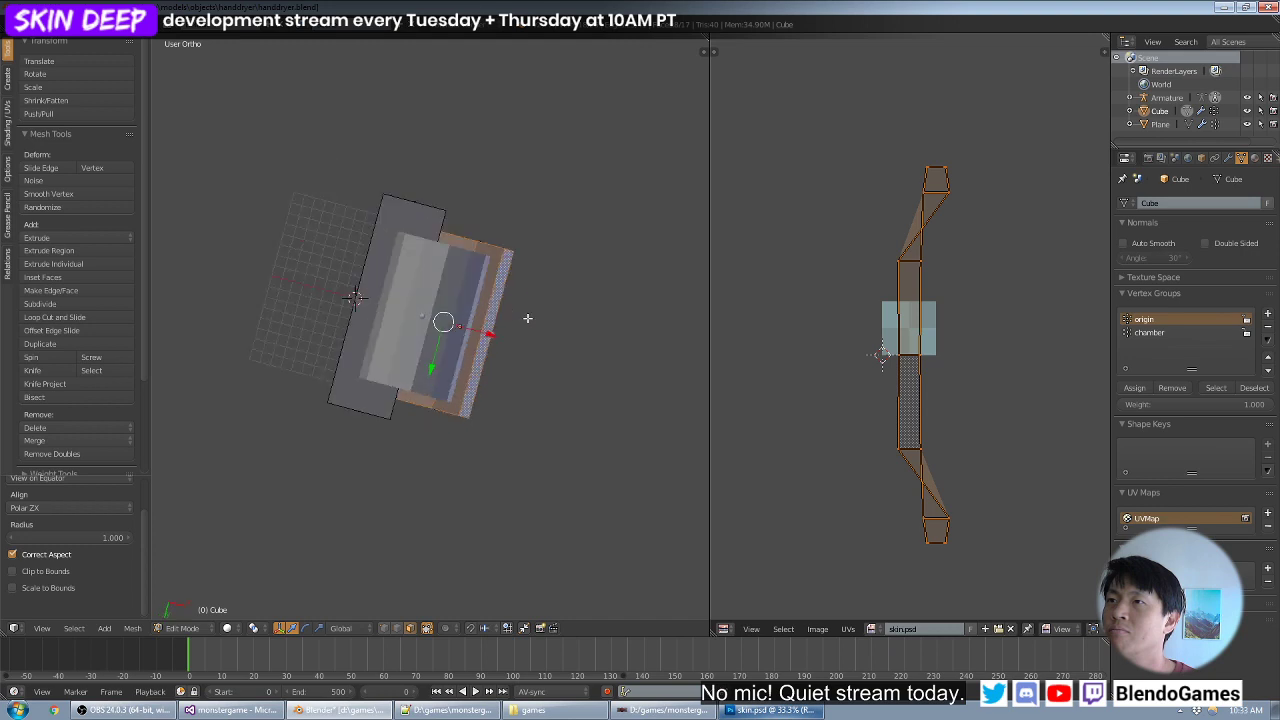
key("u")
left_click(528, 318)
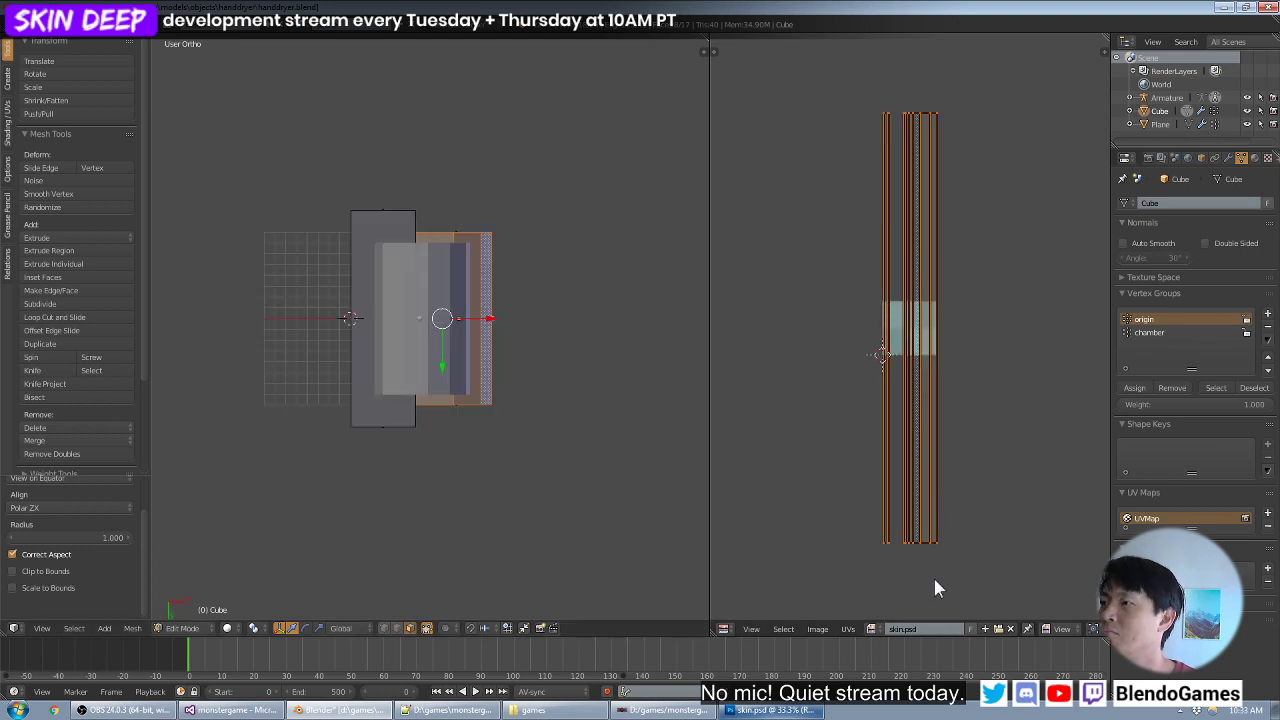
- Convert the curved strip's UVs to a grid of squares and move them onto the upper part of the texture
left_click(848, 629)
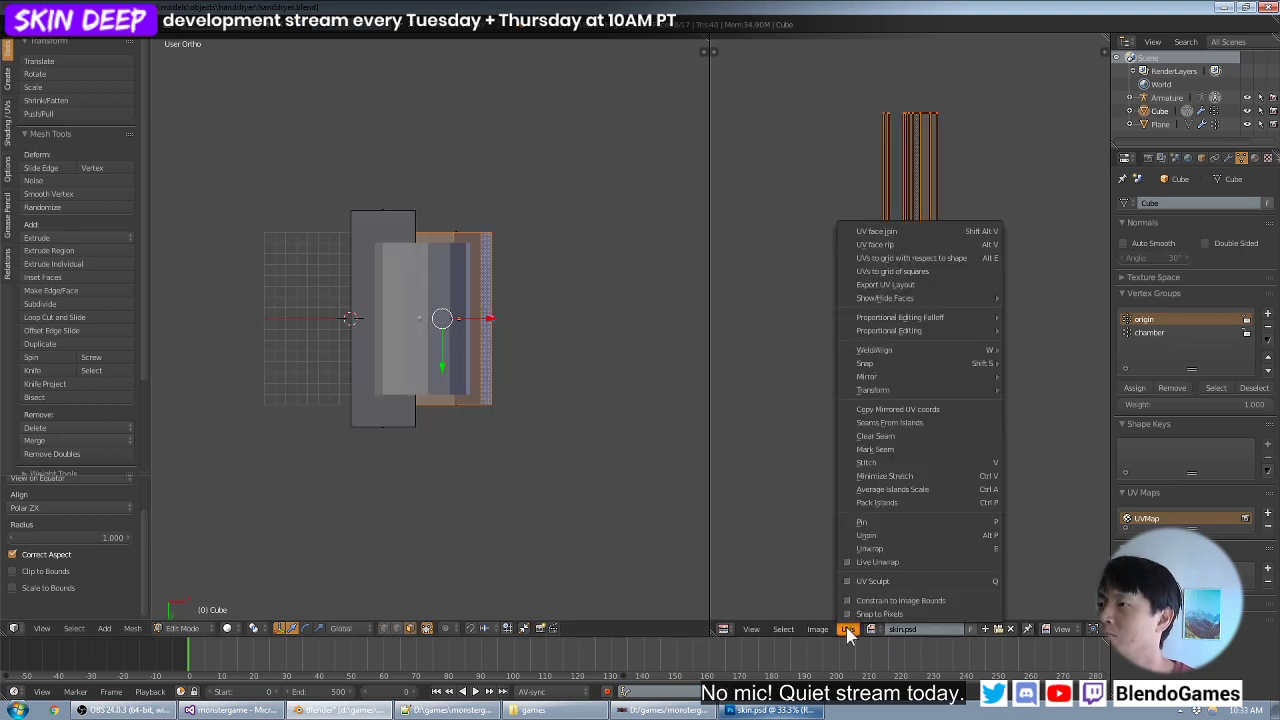
left_click(934, 271)
key("g")
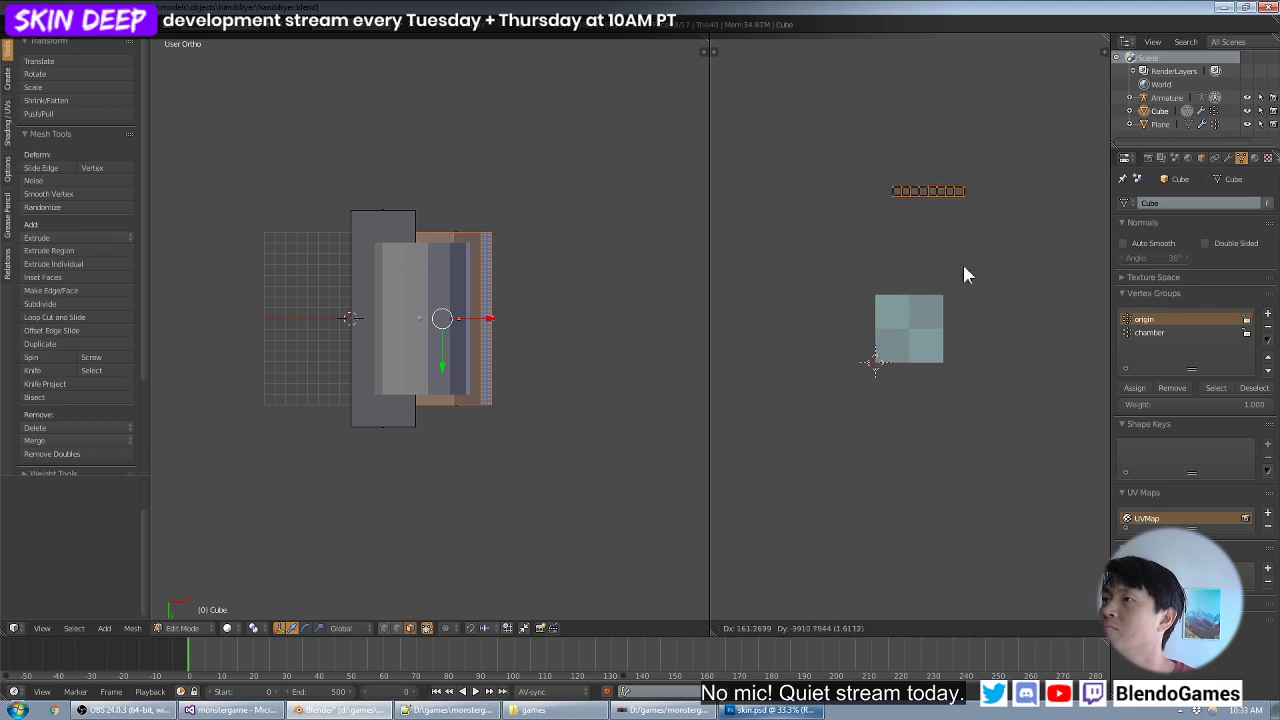
left_click(954, 355)
scroll(954, 355, "up", 3)
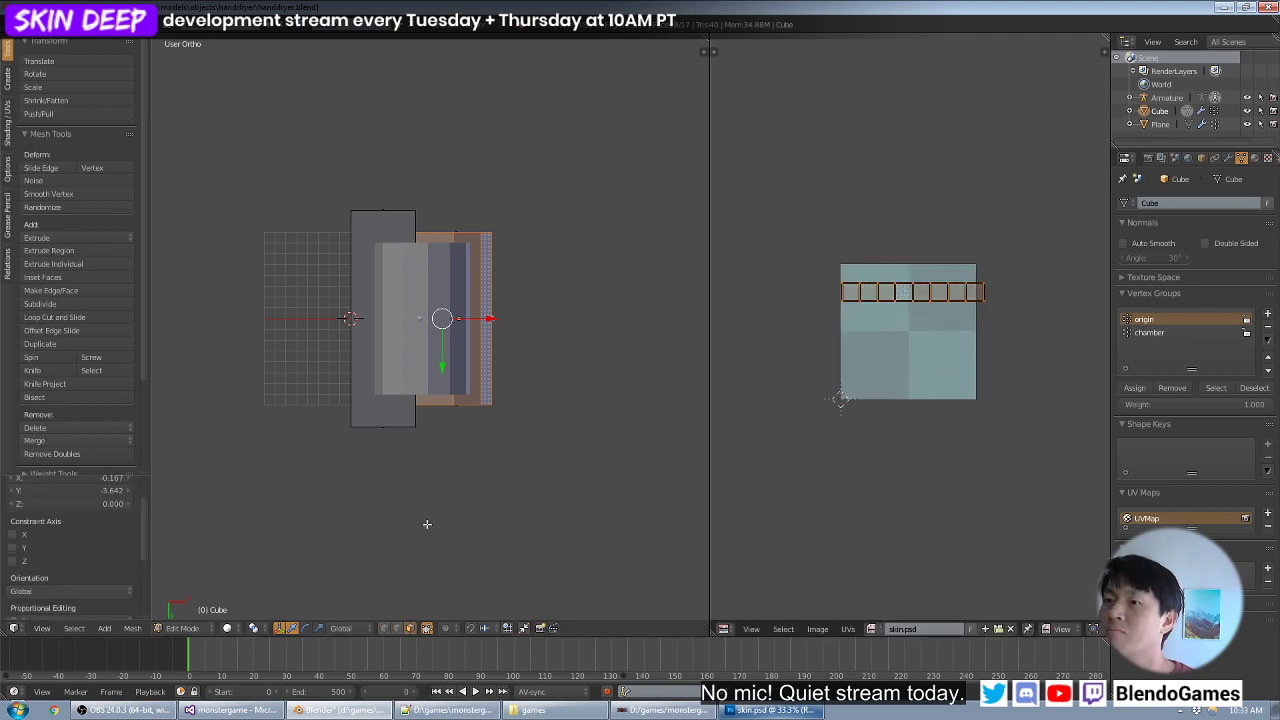
- Switch the 3D viewport to textured shading and check the texture on the housing from the right view
left_click(253, 628)
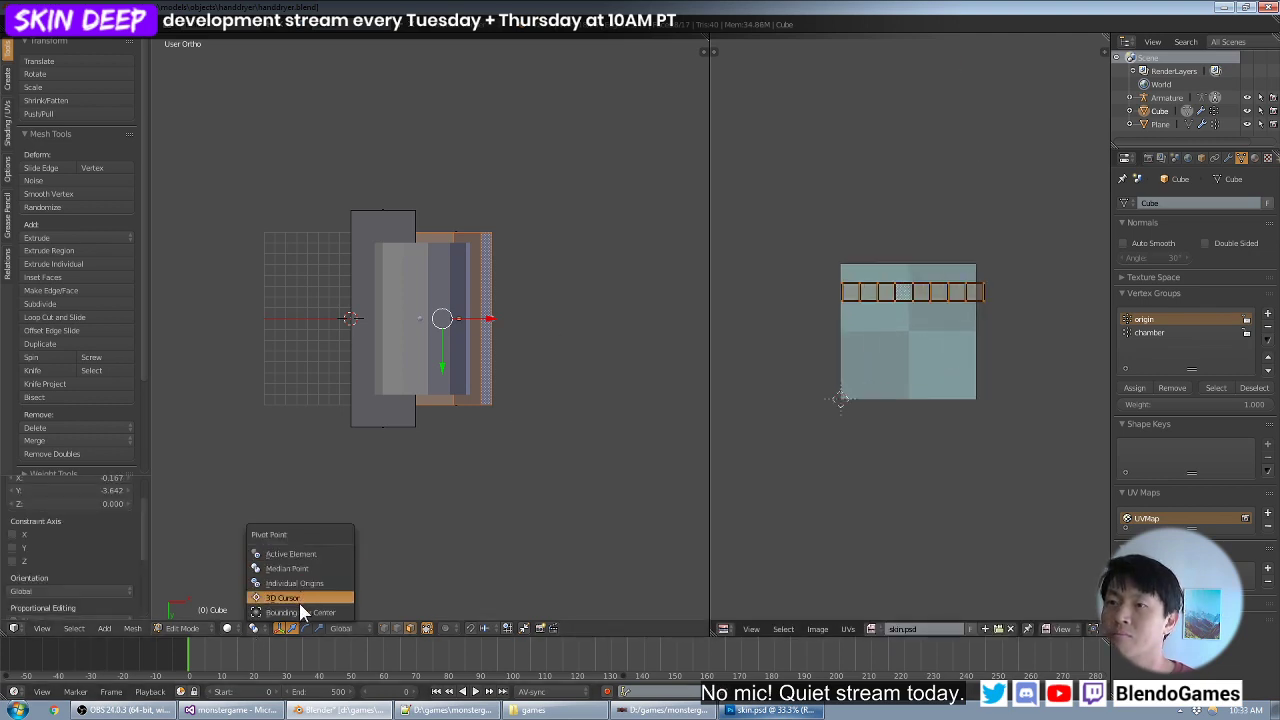
left_click(255, 611)
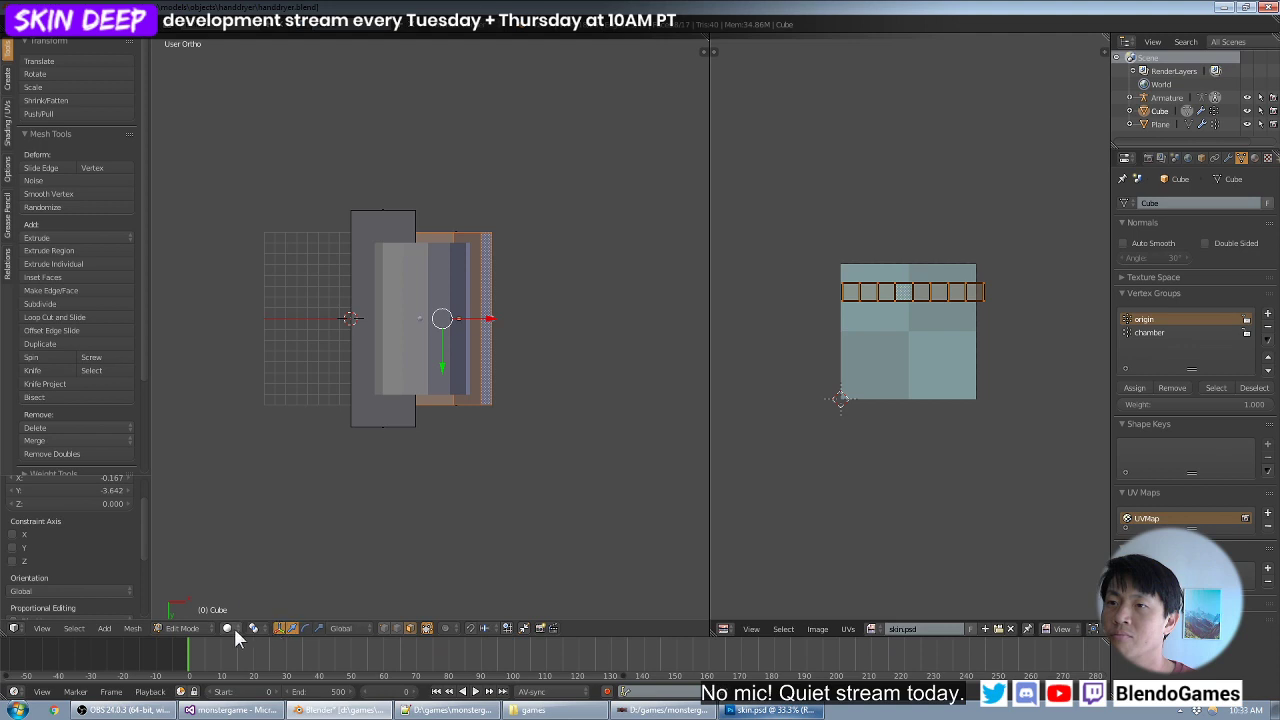
left_click(235, 629)
left_click(248, 568)
mouse_move(377, 384)
middle_mouse_down()
mouse_move(421, 334)
mouse_move(603, 317)
mouse_move(654, 329)
middle_mouse_up()
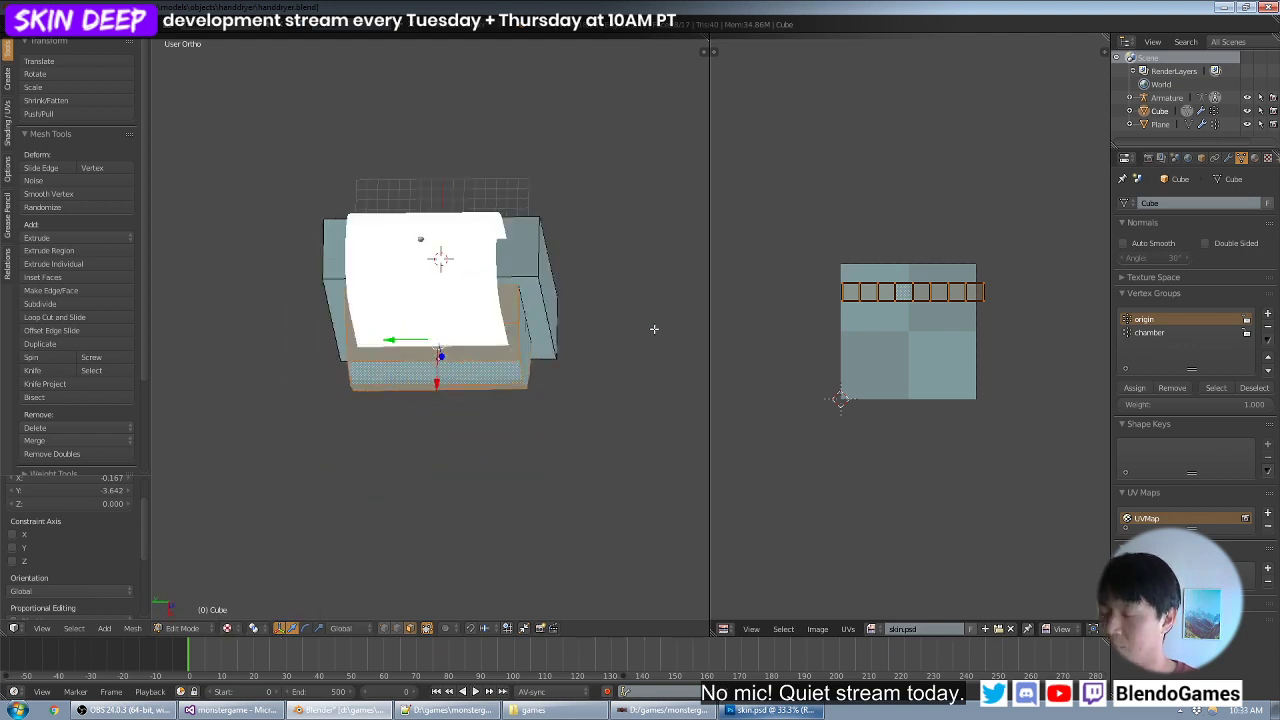
key("KP_1")
key("KP_3")
scroll(654, 329, "up", 1)
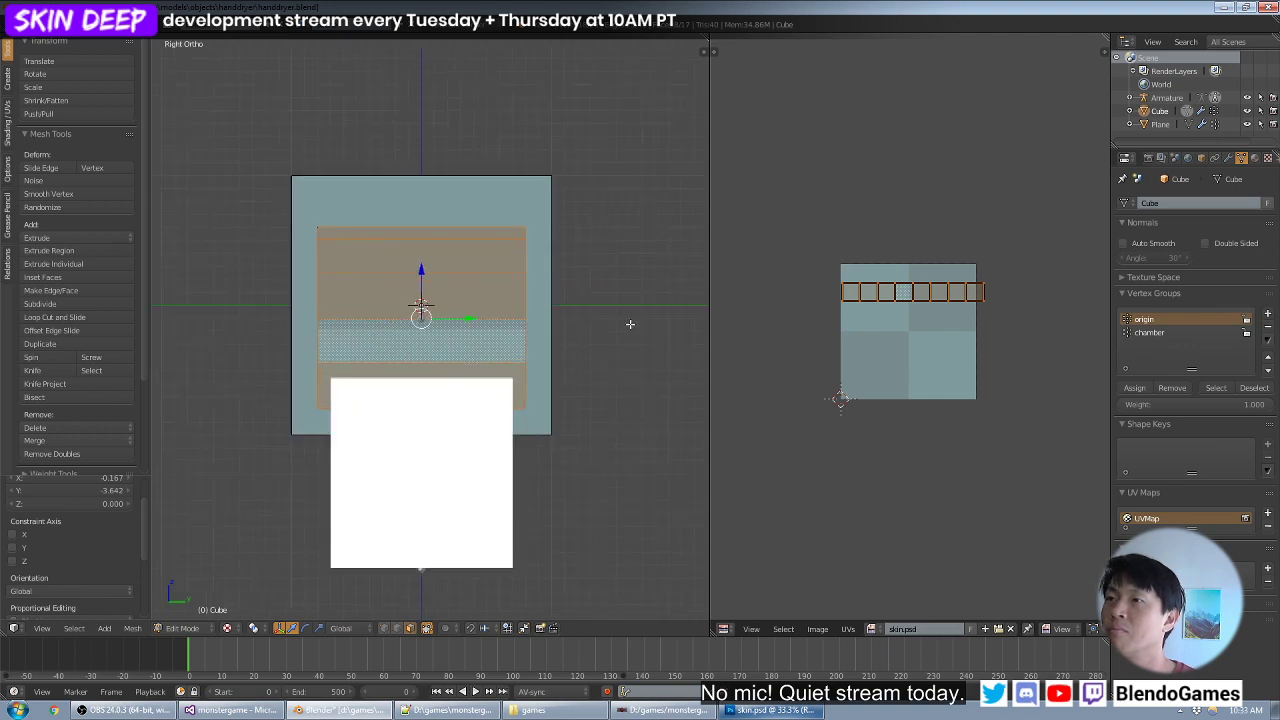
- Reposition the horizontal row of UV squares across the upper half of the texture, centred on its width
key("g")
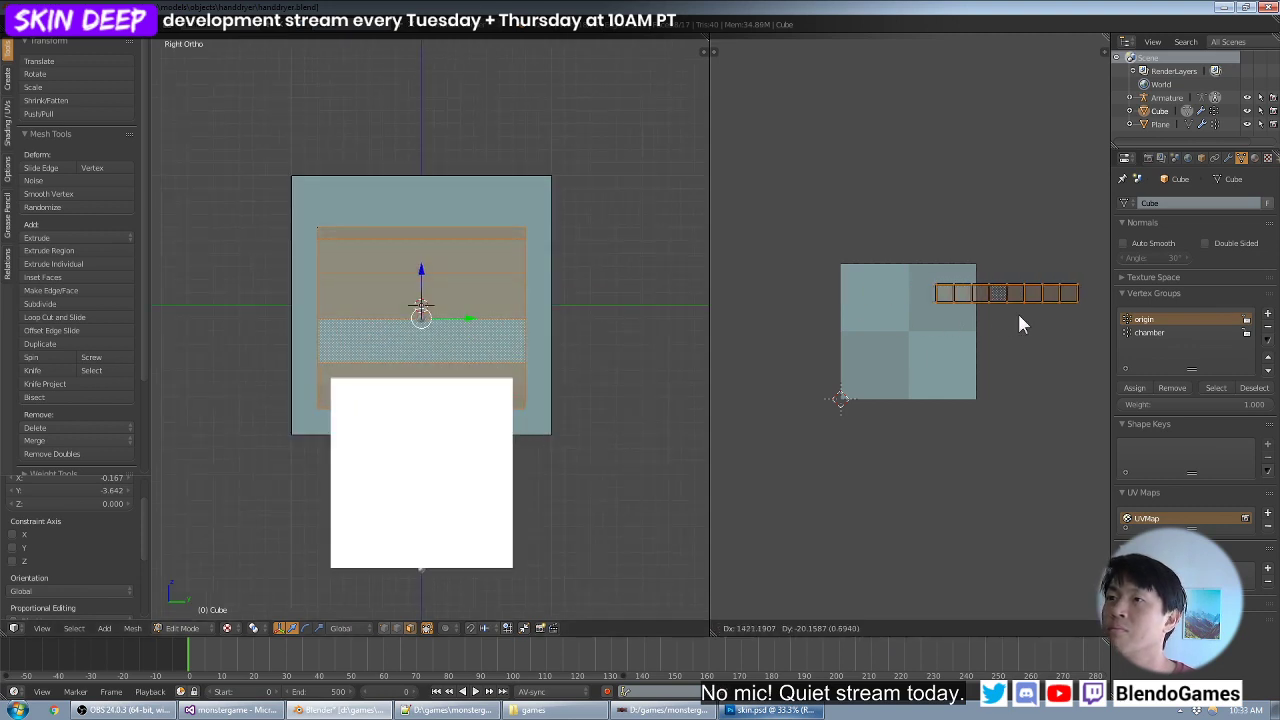
right_click(1050, 311)
scroll(873, 316, "down", 1)
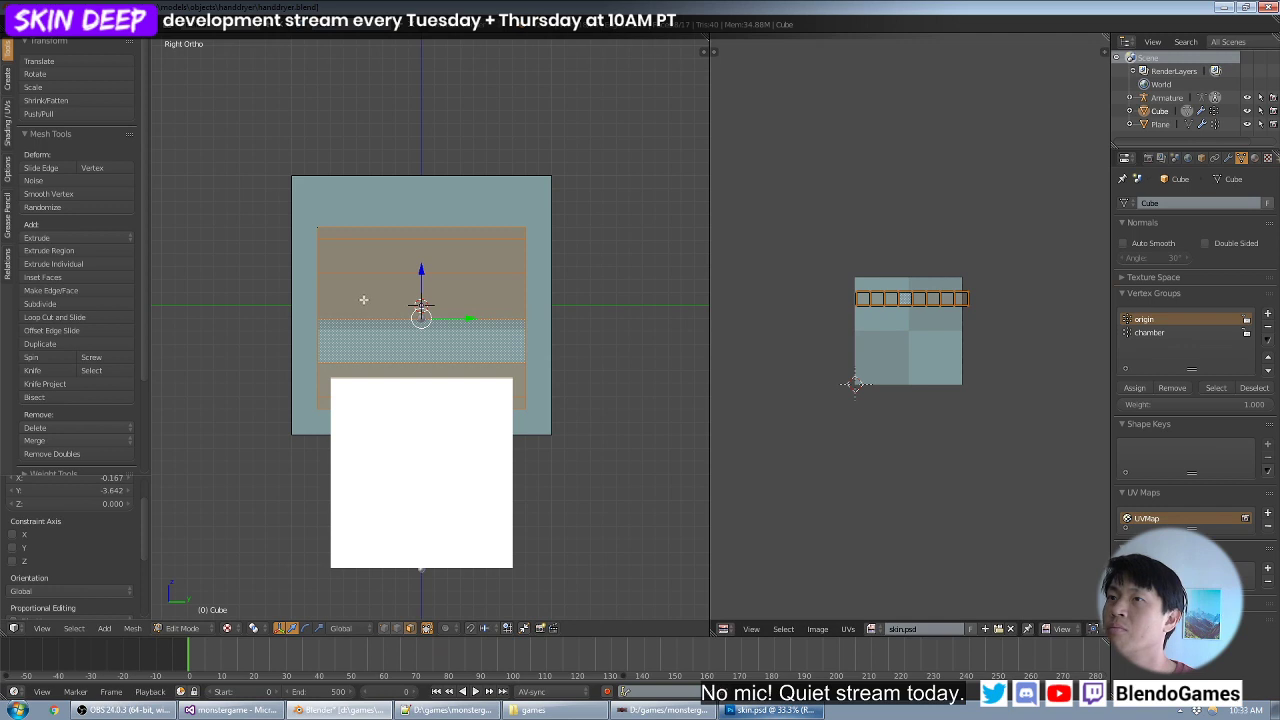
mouse_move(363, 297)
middle_mouse_down()
mouse_move(371, 277)
mouse_move(360, 305)
middle_mouse_up()
key("g")
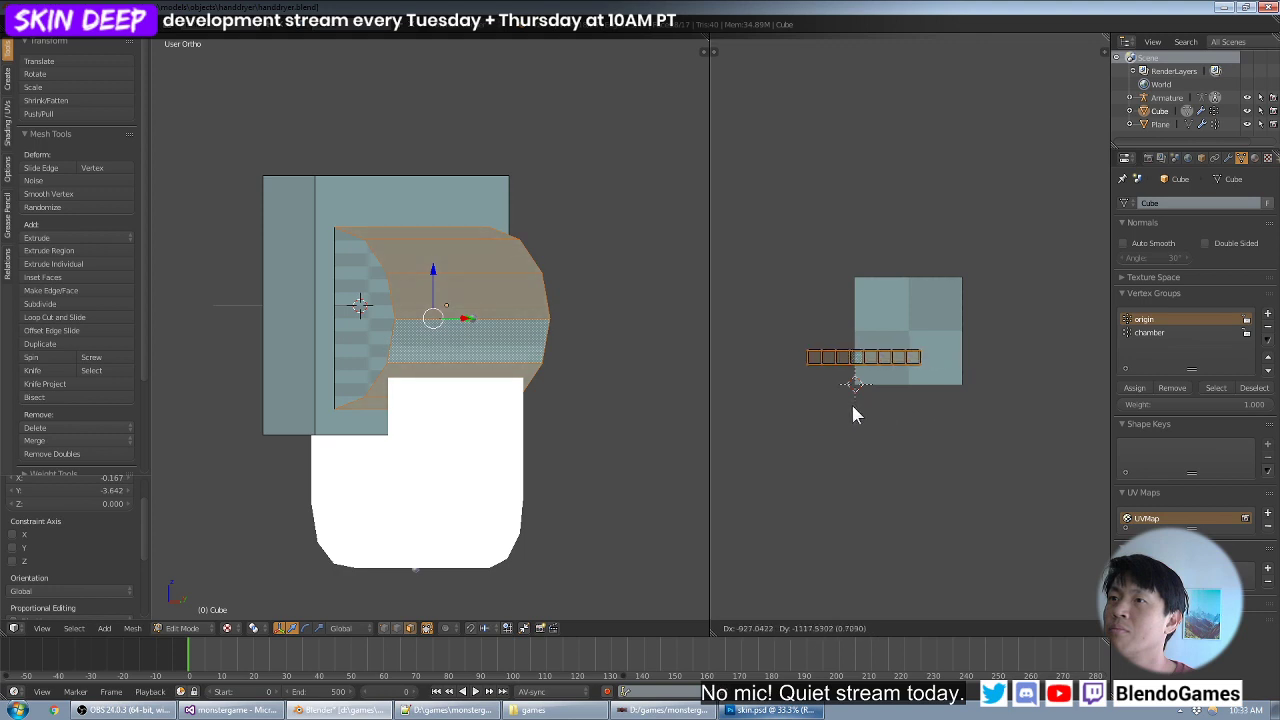
left_click(898, 351)
scroll(373, 316, "up", 1)
key("ctrl+z")
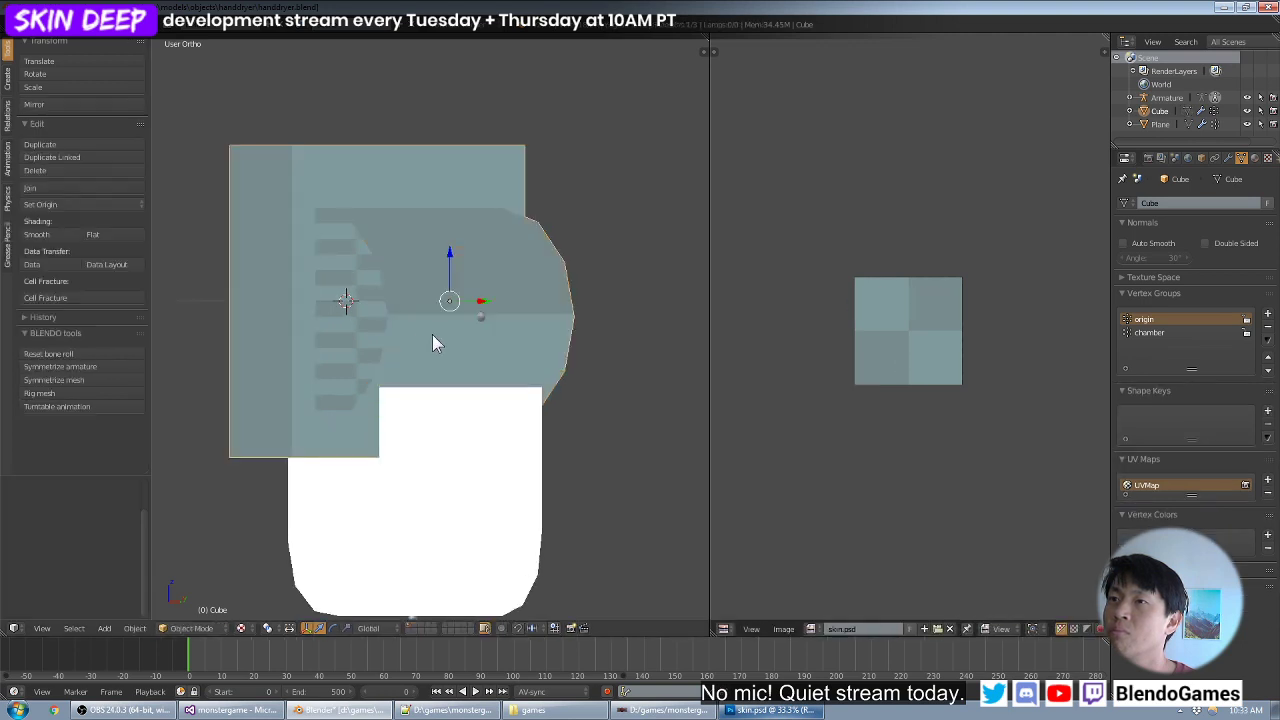
key("ctrl+shift+z")
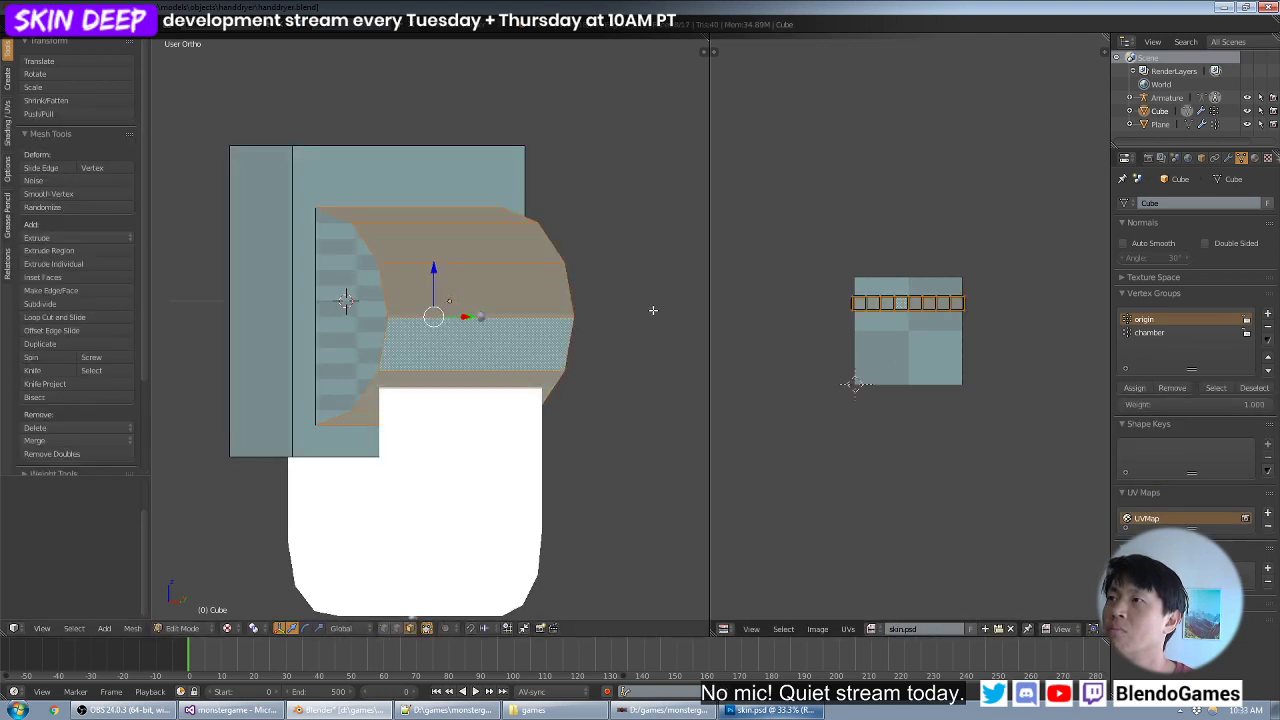
scroll(856, 330, "up", 2)
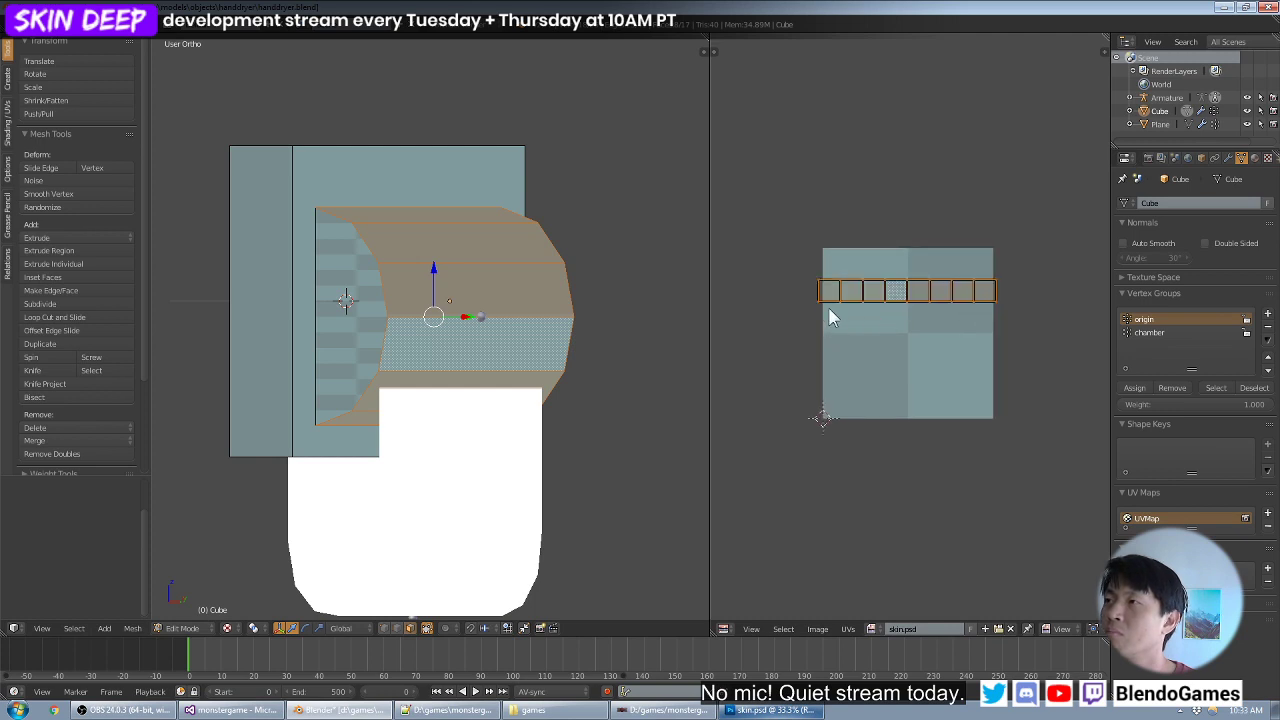
- Rotate the row of UV squares 90° and move it onto the right half of the texture
key("r")
key("9")
key("0")
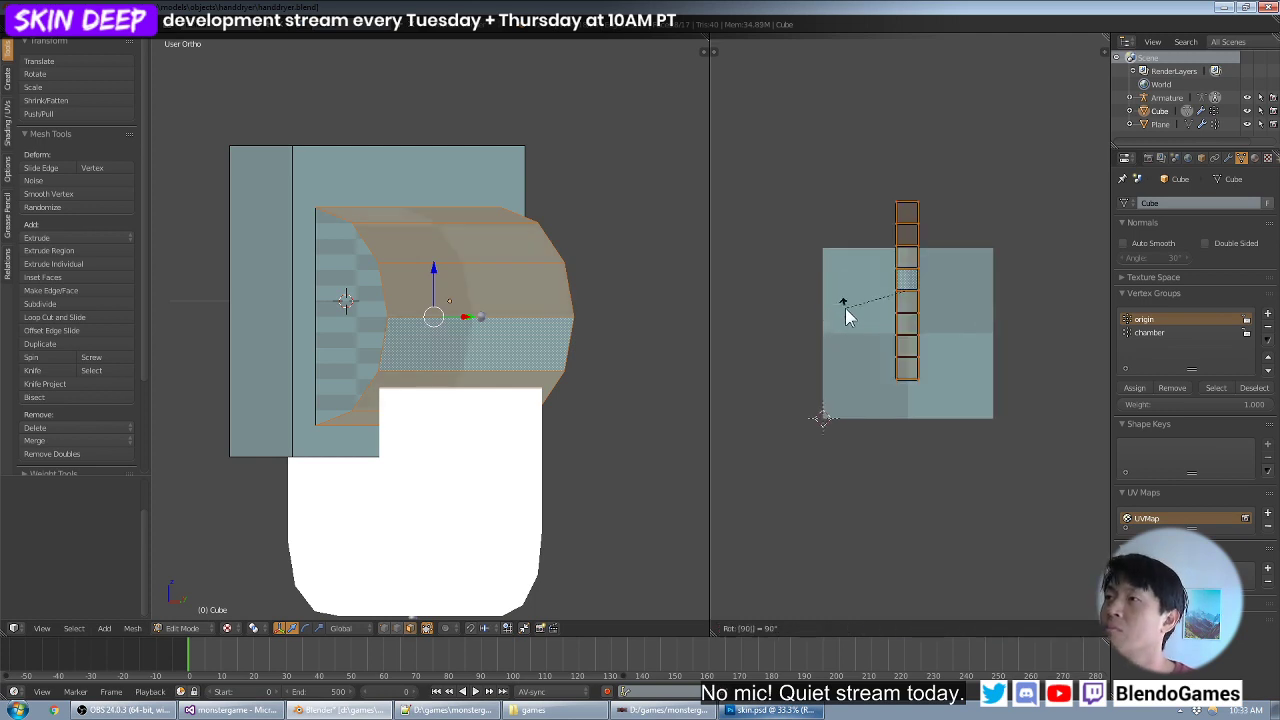
key("Return")
key("g")
left_click(884, 345)
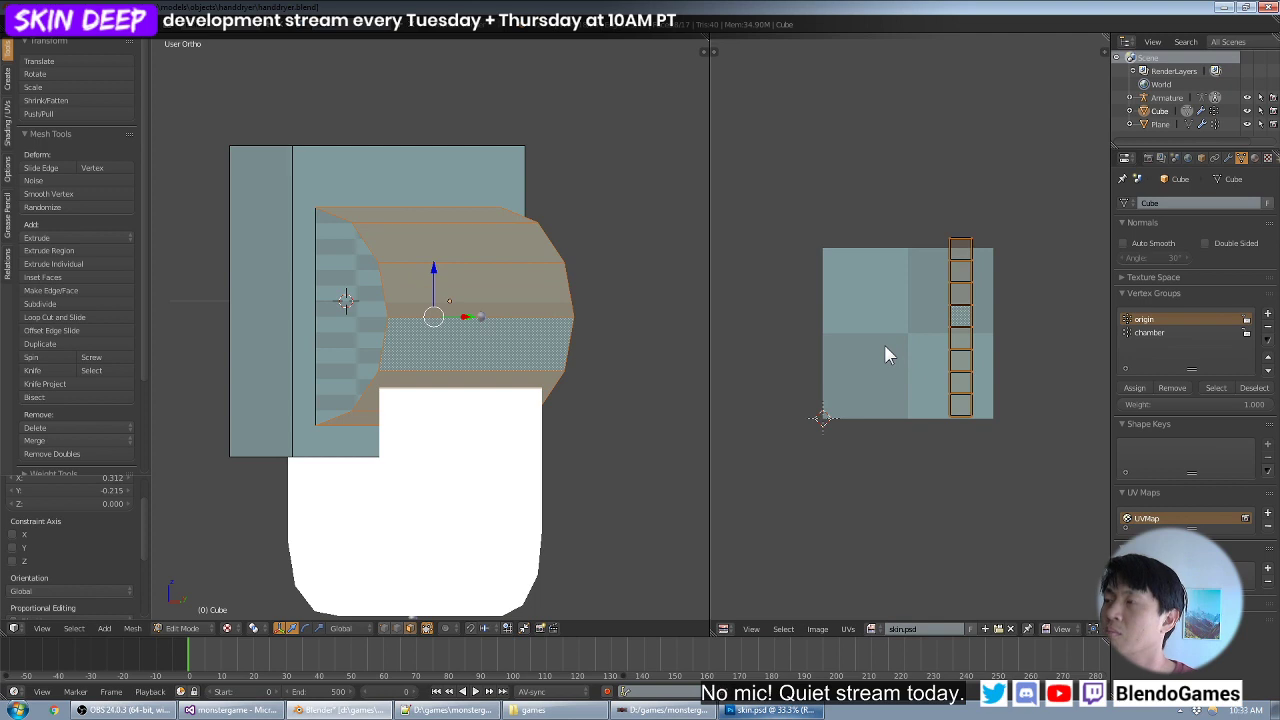
- Rotate the vertical UV strip 180° and move it so that it is centred over the texture's height
key("r")
key("1")
key("8")
key("0")
key("Return")
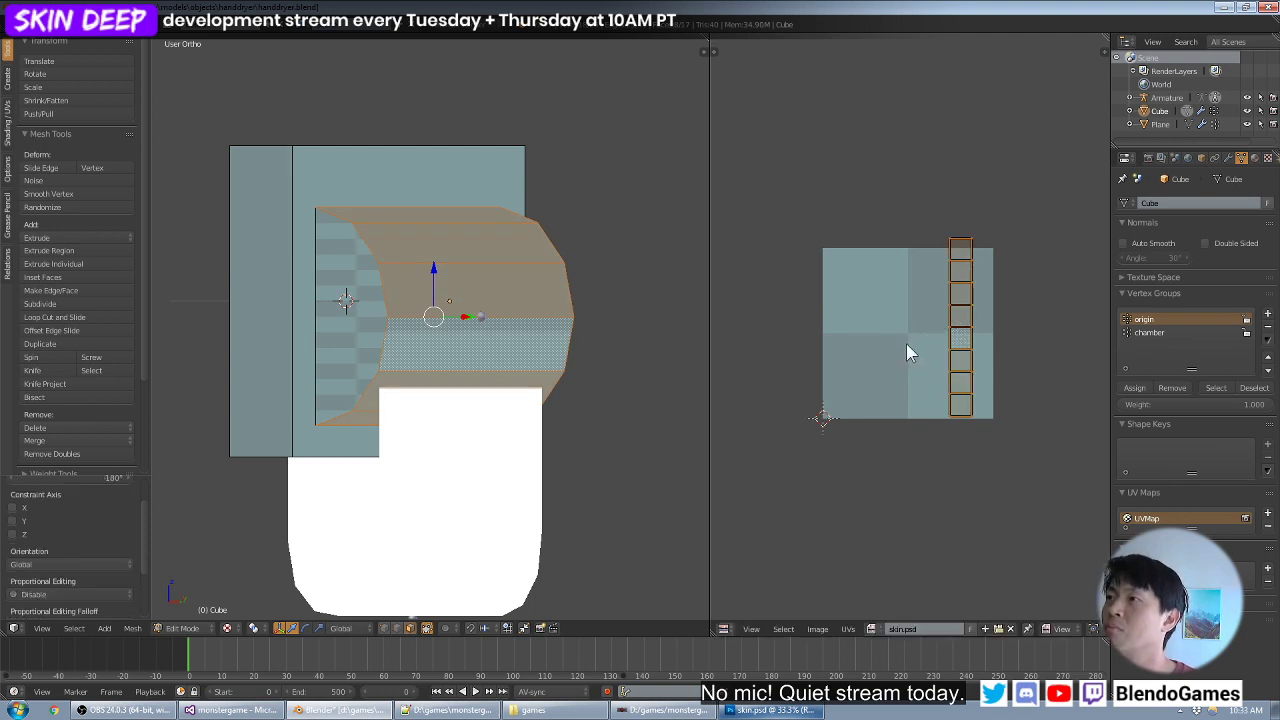
key("g")
left_click(897, 348)
scroll(960, 348, "up", 1)
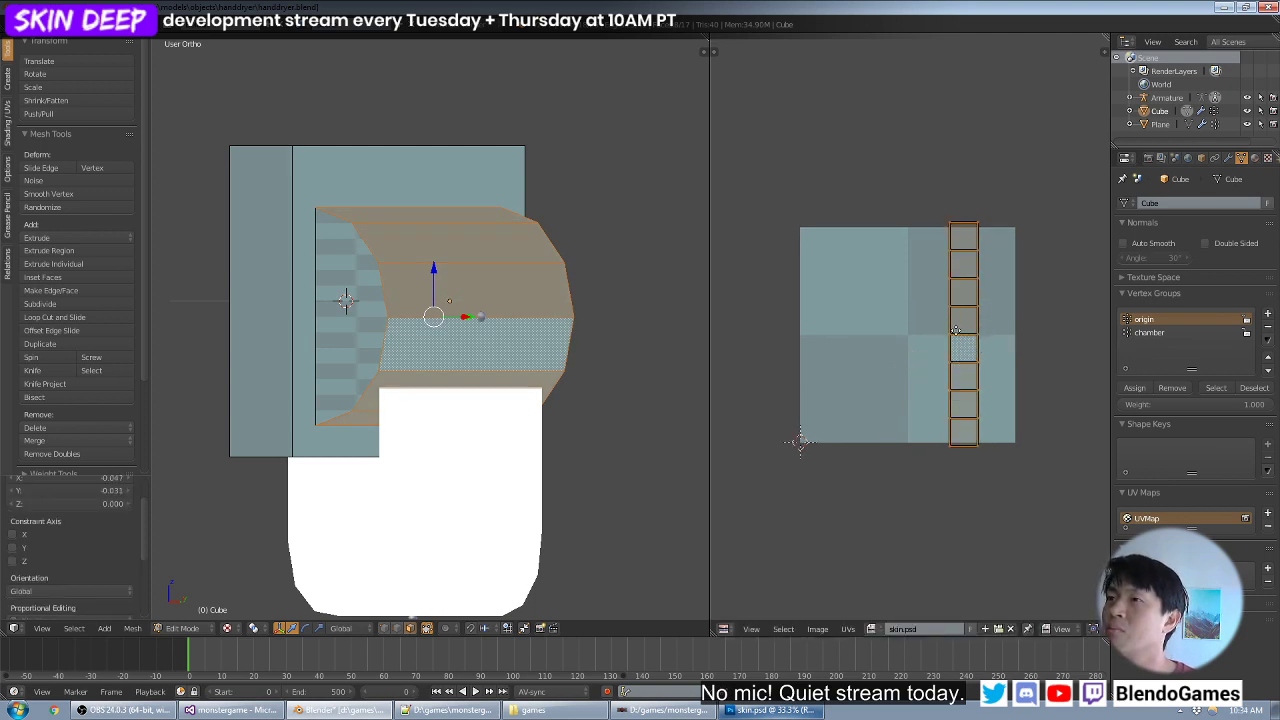
middle_click_drag(950, 301, 885, 323)
scroll(894, 326, "up", 1)
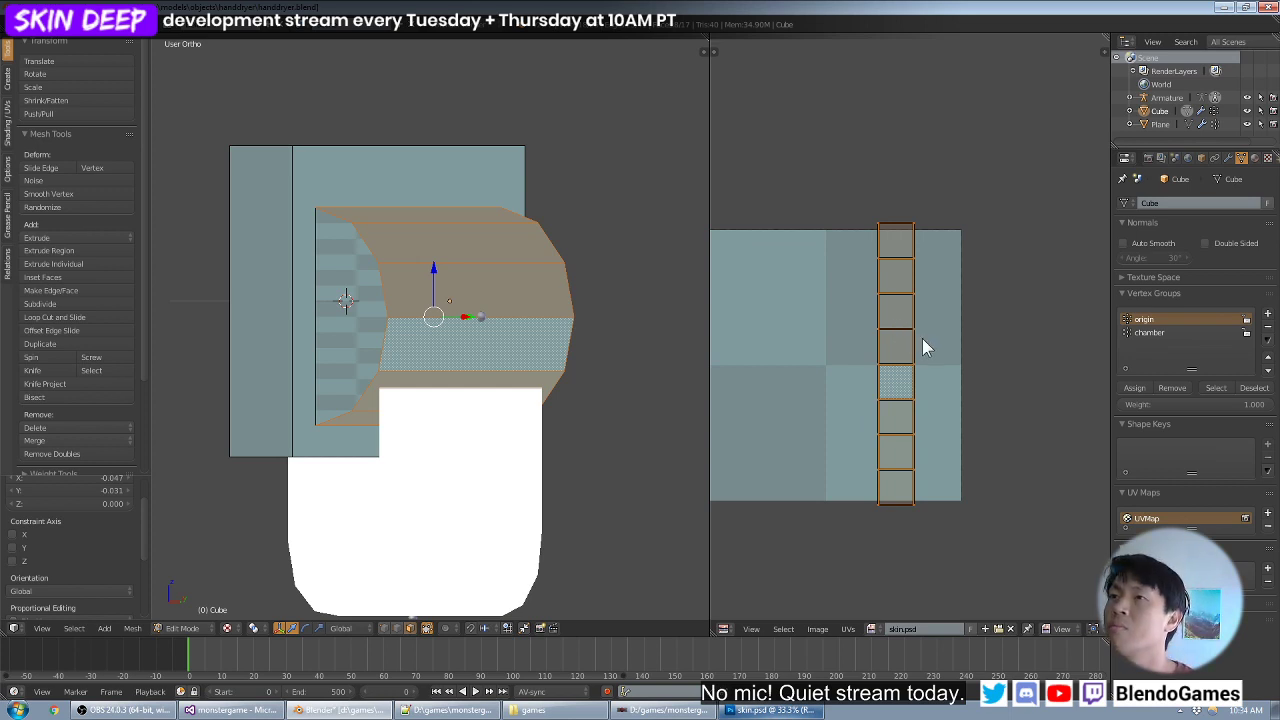
- Scale the UV strip to 0.5 along Y and move it up into the texture's upper right quadrant
scroll(922, 338, "up", 1)
type("sy.5")
key("Return")
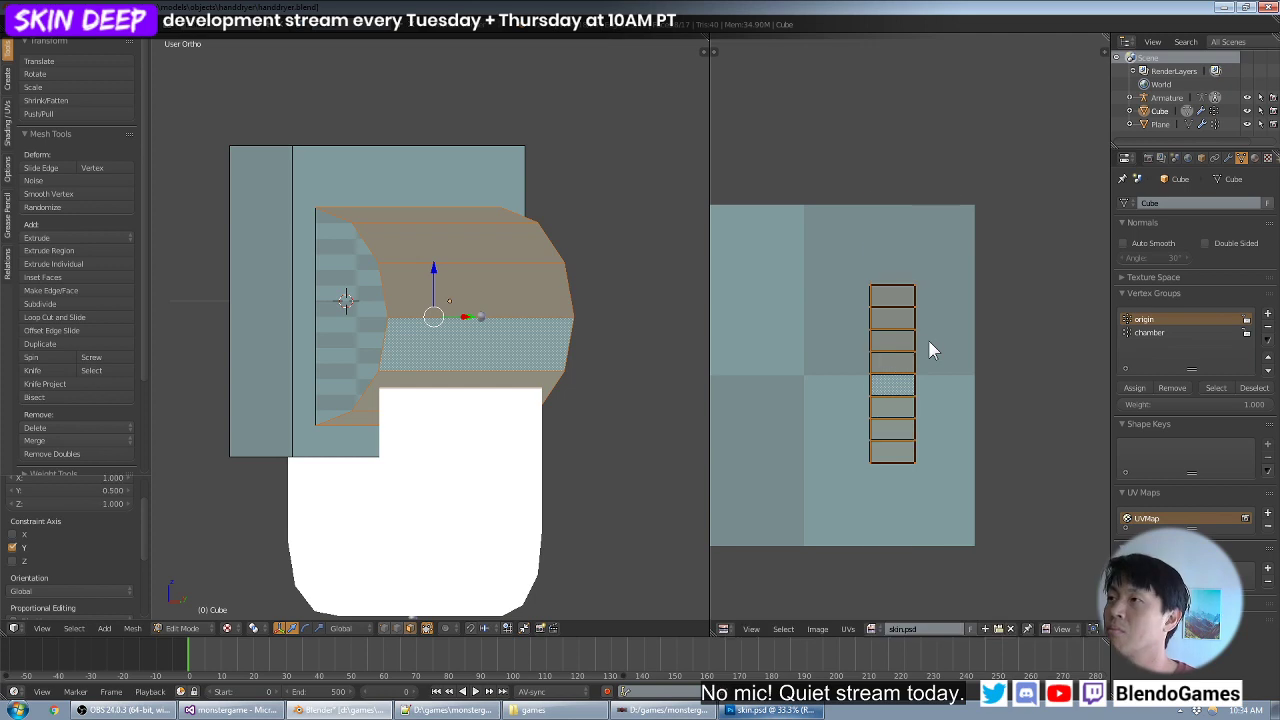
scroll(917, 343, "up", 1)
middle_click_drag(917, 335, 926, 385)
key("g")
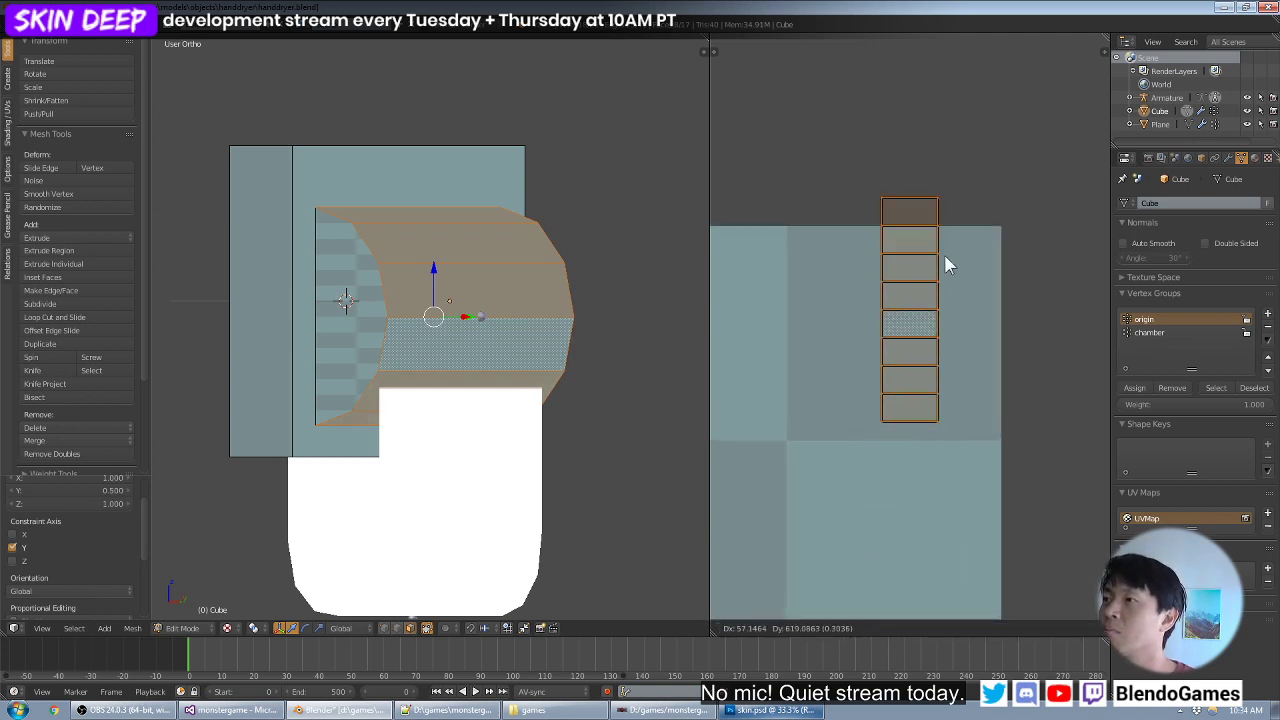
left_click(929, 278)
scroll(935, 305, "up", 1)
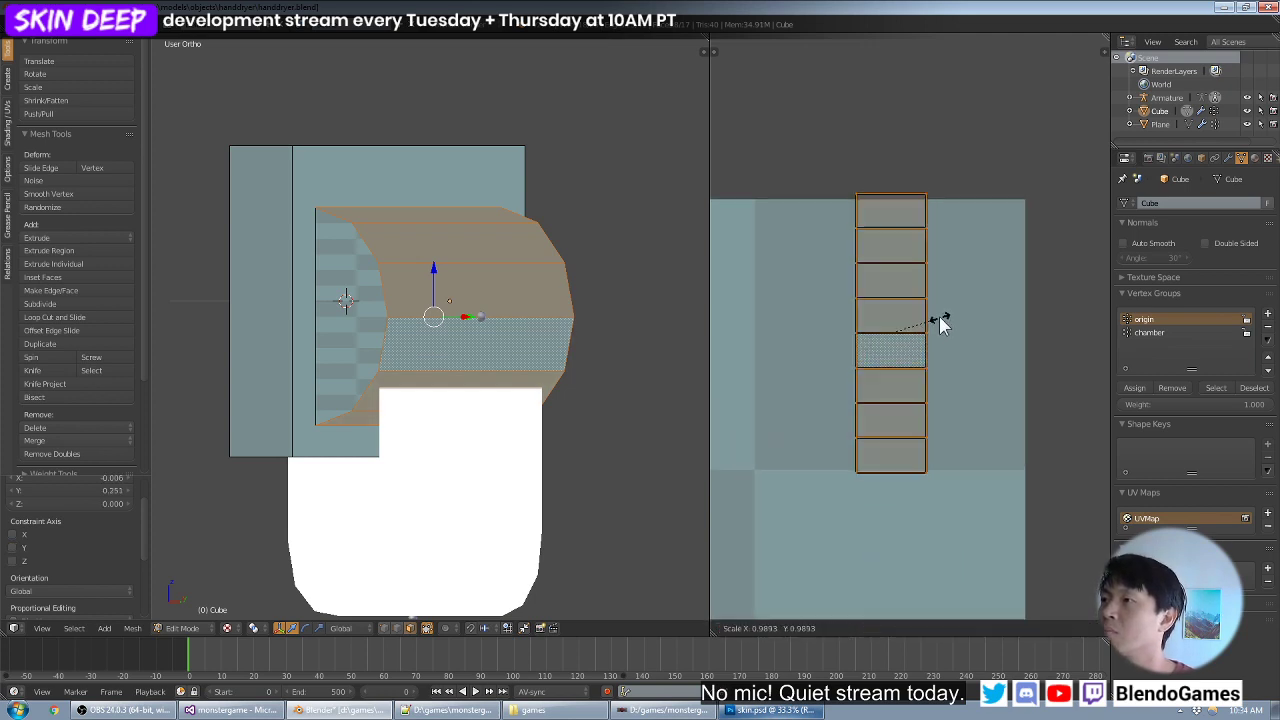
- Shrink the UV strip slightly to fit the quadrant's height, and stretch it about 4.03 times along X to fill the width
key("s")
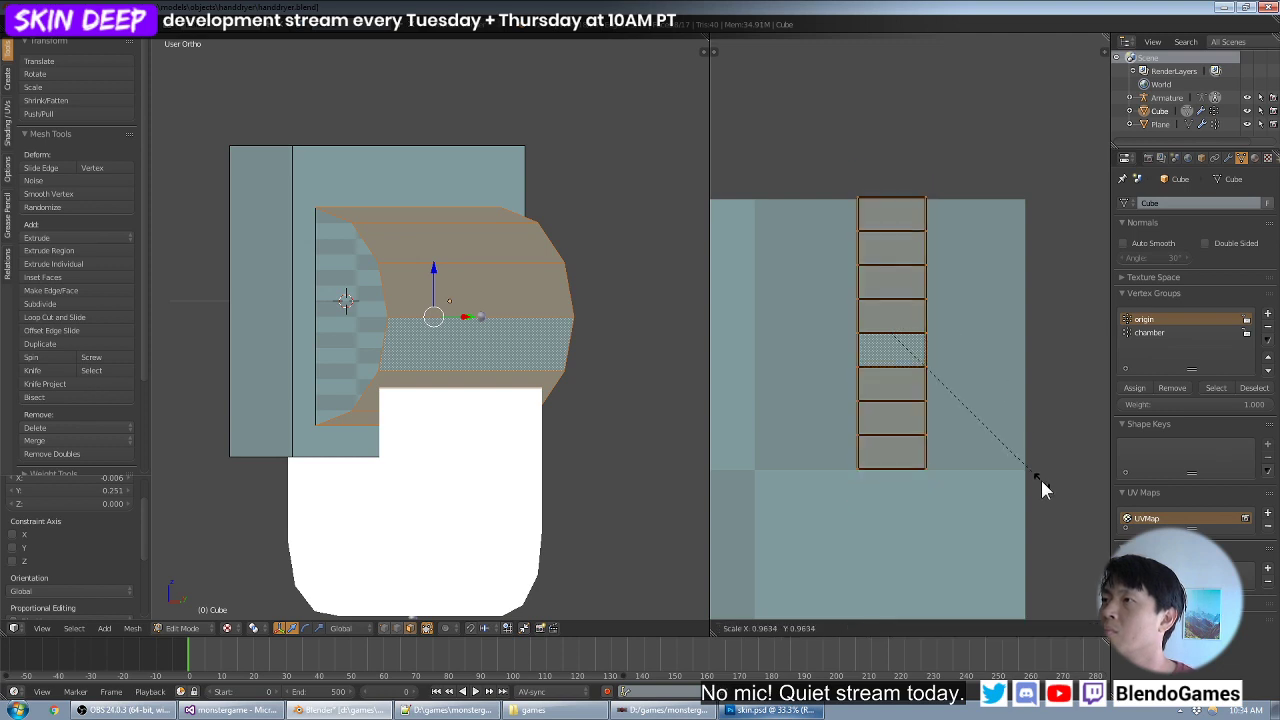
key("s")
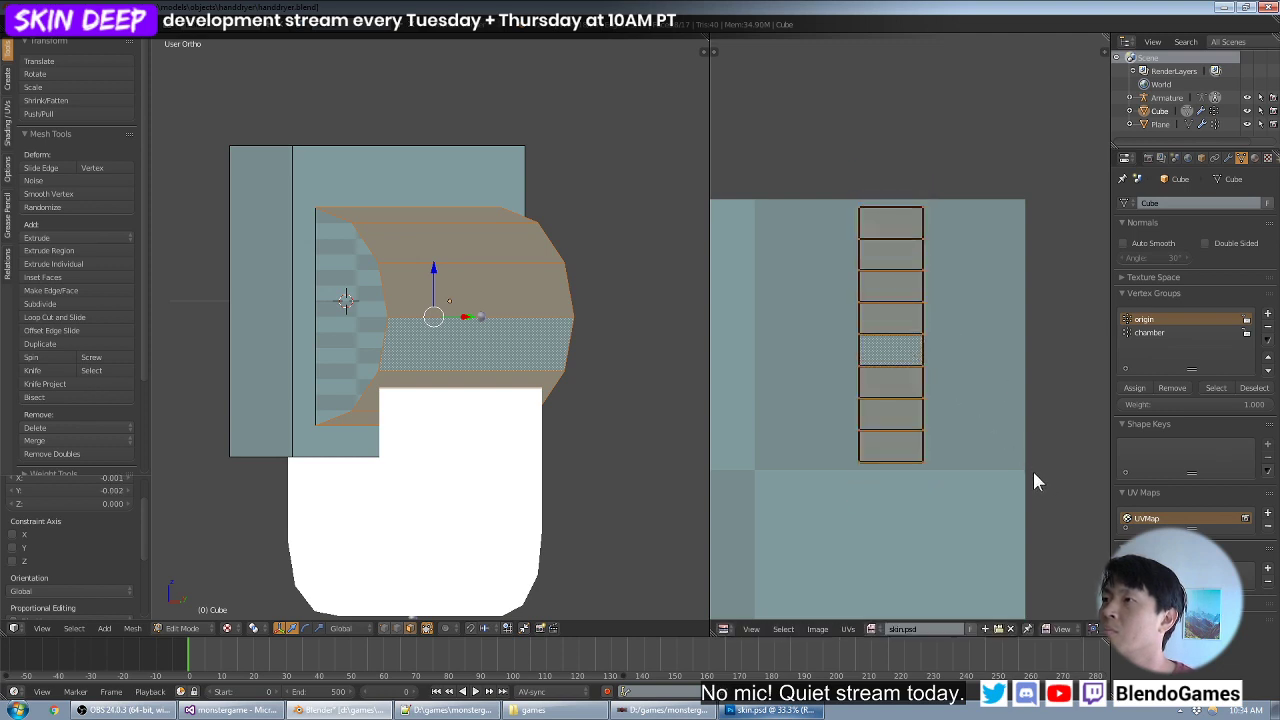
key("x")
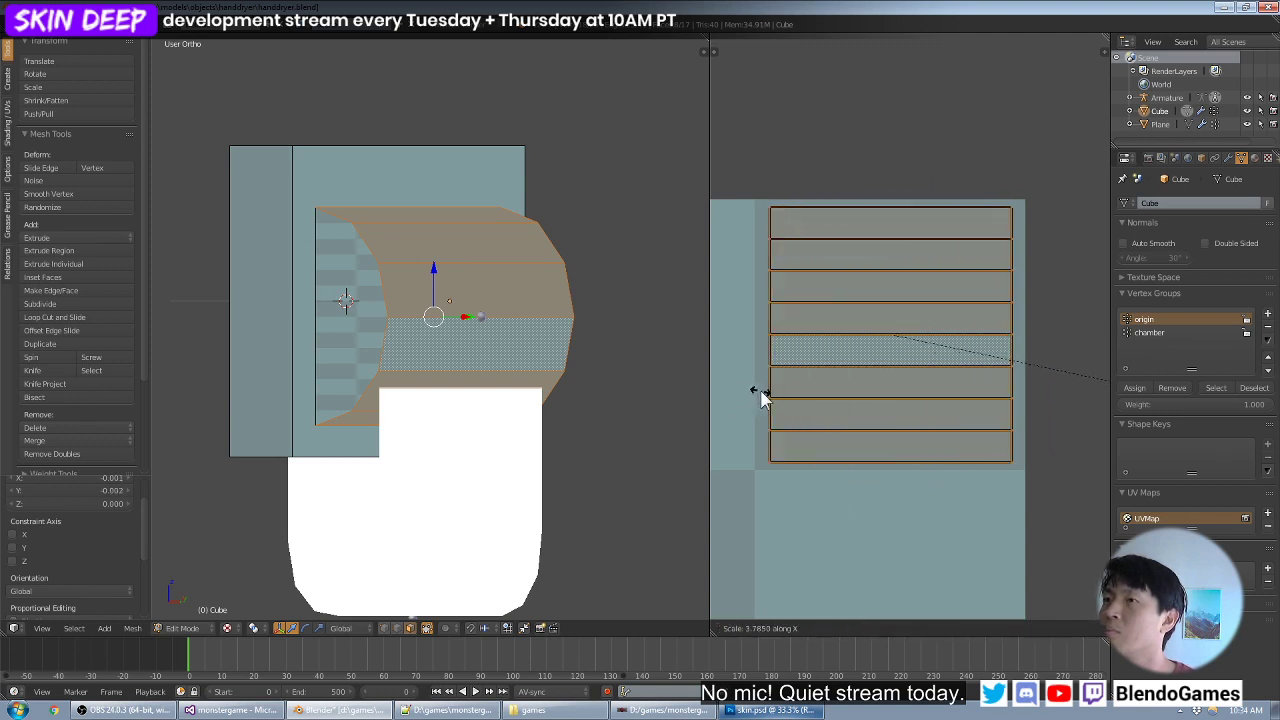
left_click(778, 391)
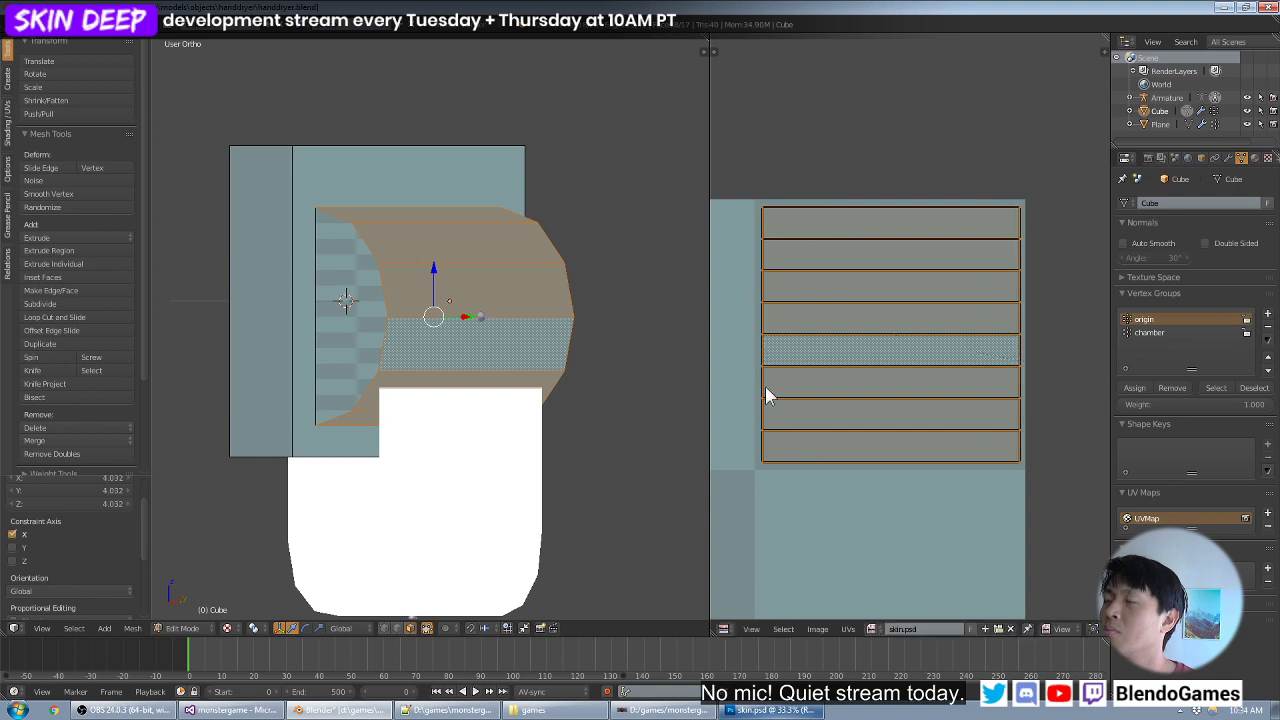
scroll(766, 384, "down", 3)
- Select both flat end caps of the curved housing and show them from the front view
middle_click_drag(452, 348, 559, 365, "shift")
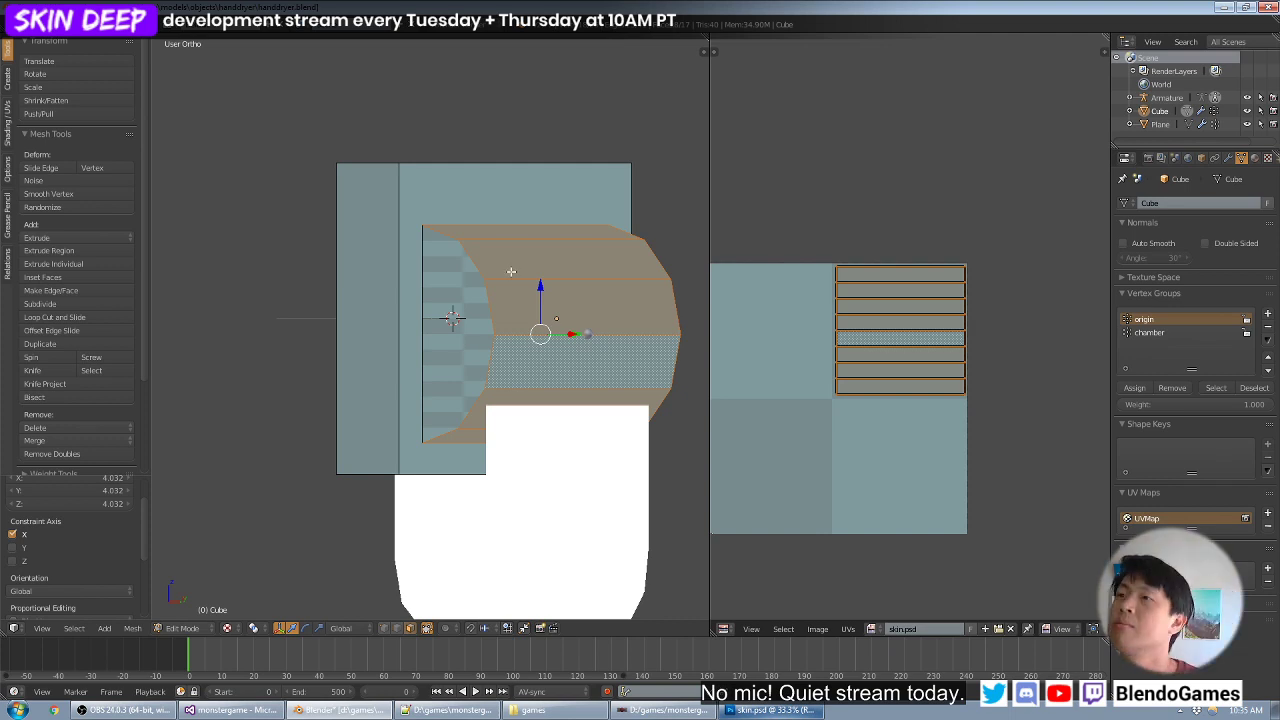
right_click(463, 328)
middle_click_drag(600, 304, 528, 292)
right_click(558, 330, "shift")
key("KP_1")
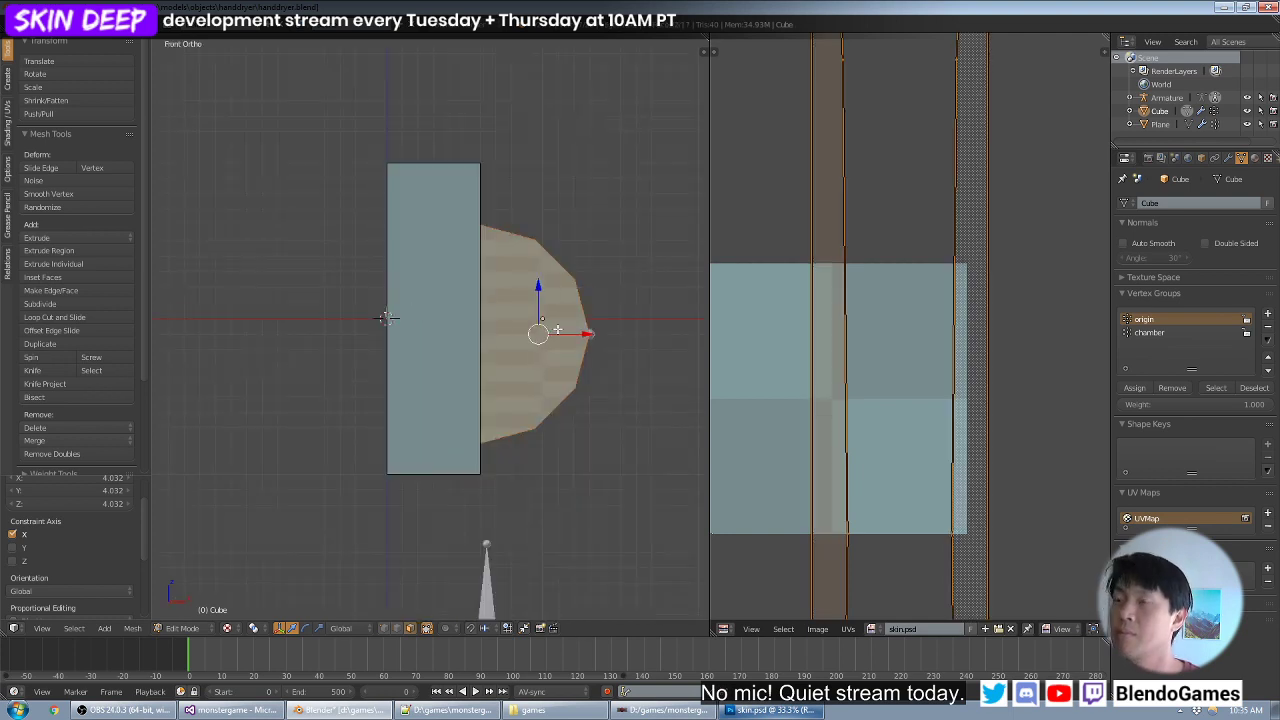
- Unwrap the end caps with Project From View and move their half-round island into the texture's lower right quadrant
key("u")
left_click(557, 330)
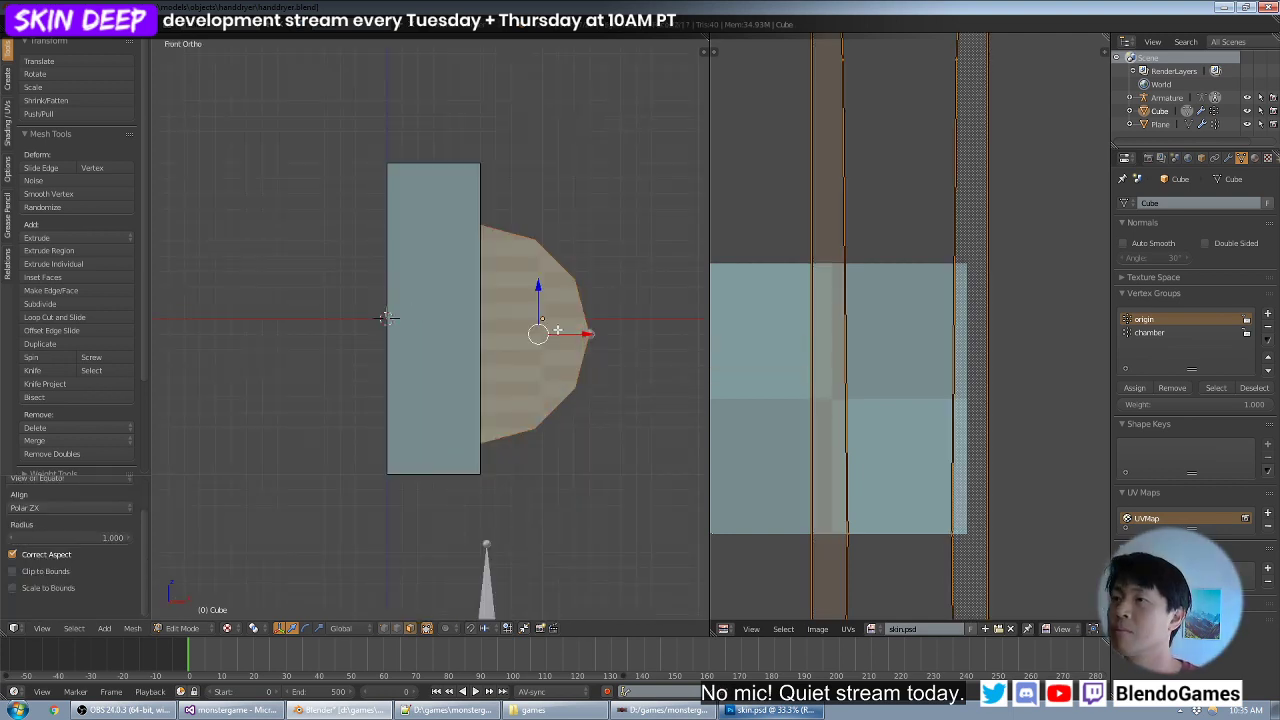
key("u")
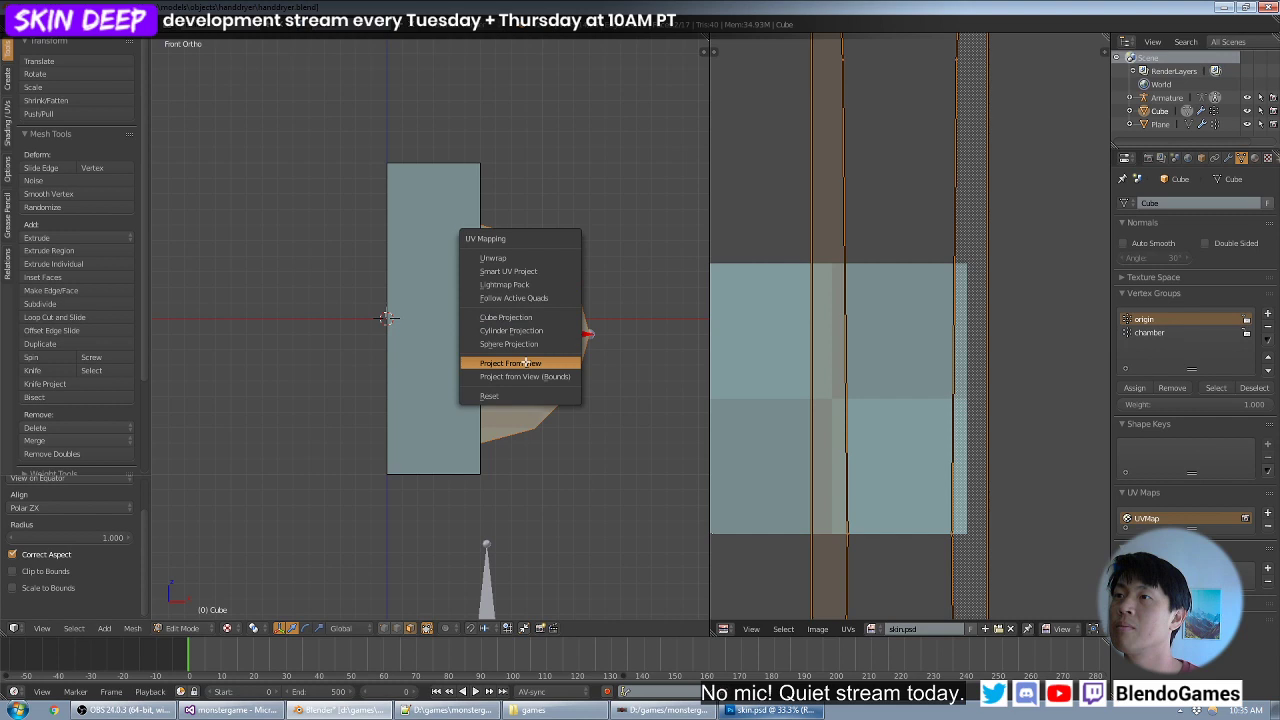
left_click(527, 363)
key("g")
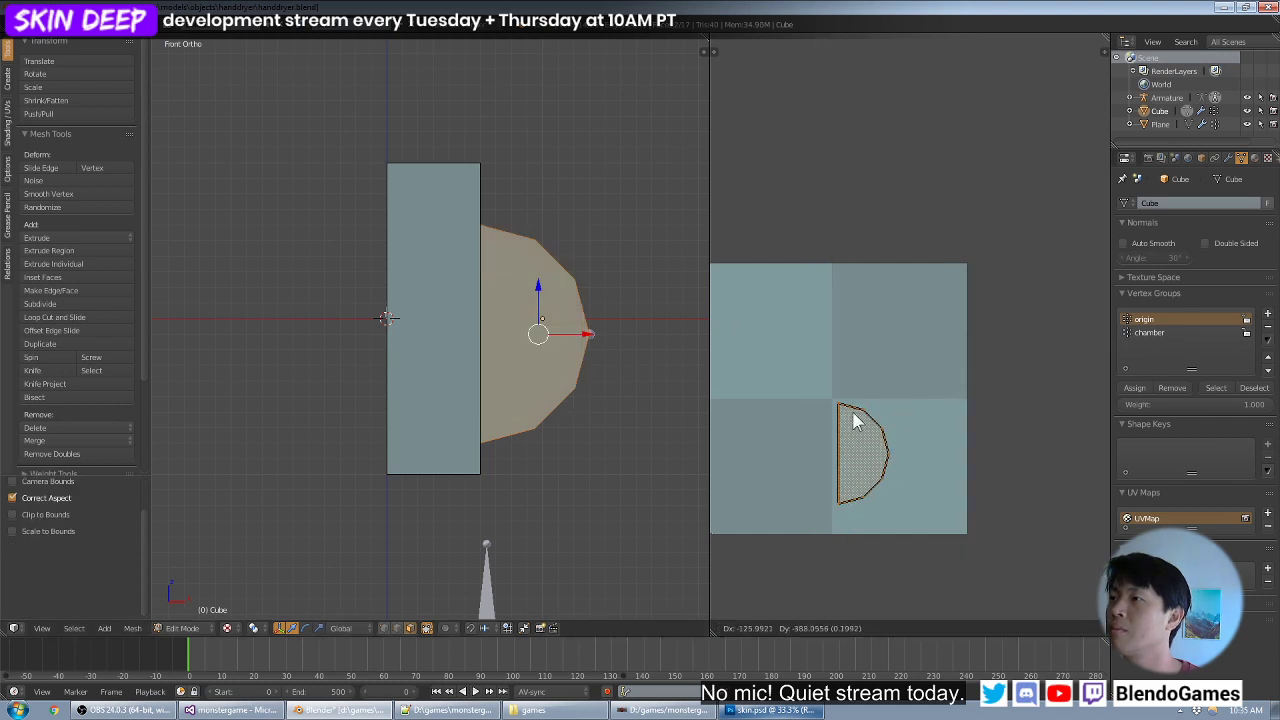
left_click(853, 421)
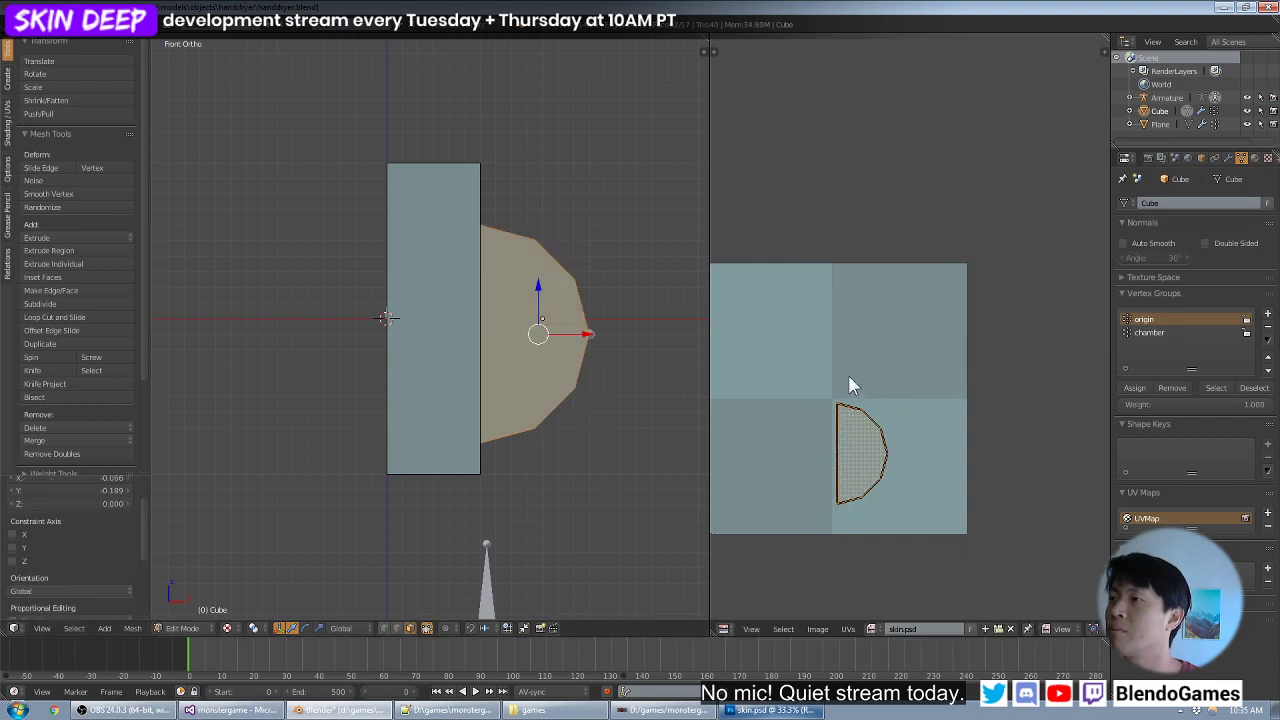
- Enlarge the half-round end cap island to fill the lower right quadrant's height and align it with the quadrant's left edge
middle_click_drag(849, 380, 872, 338)
key("g")
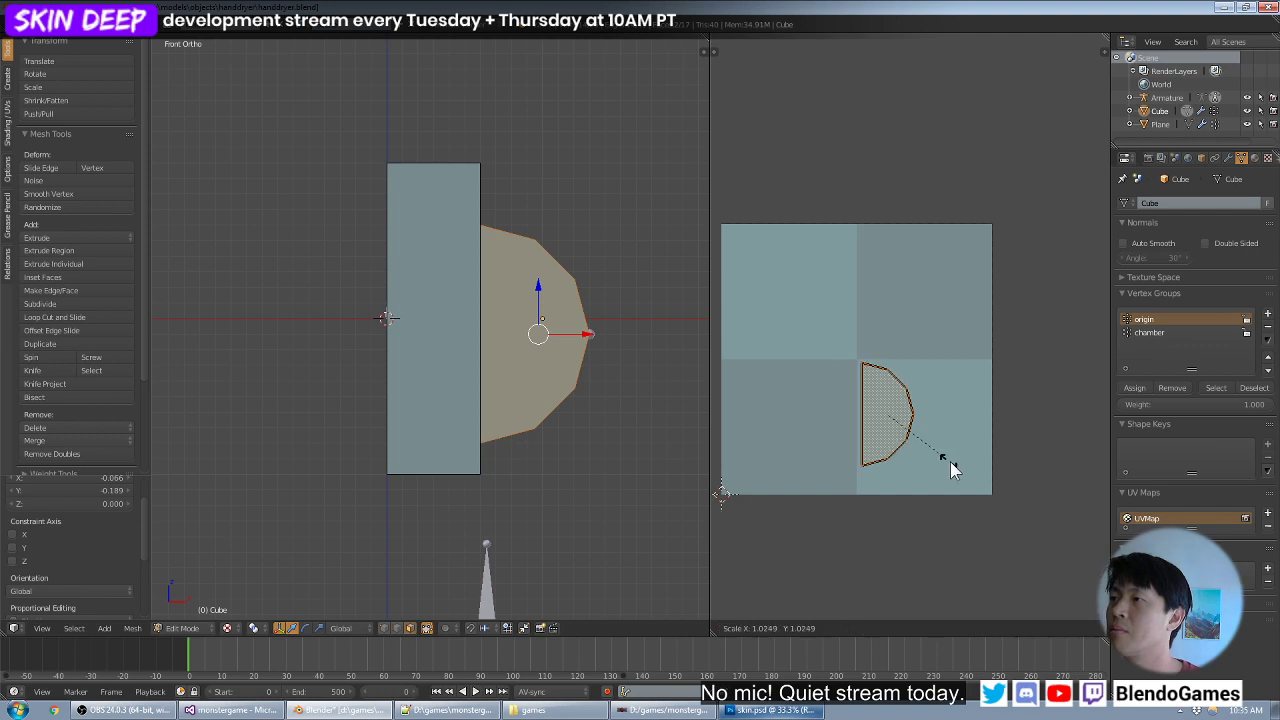
left_click(969, 491)
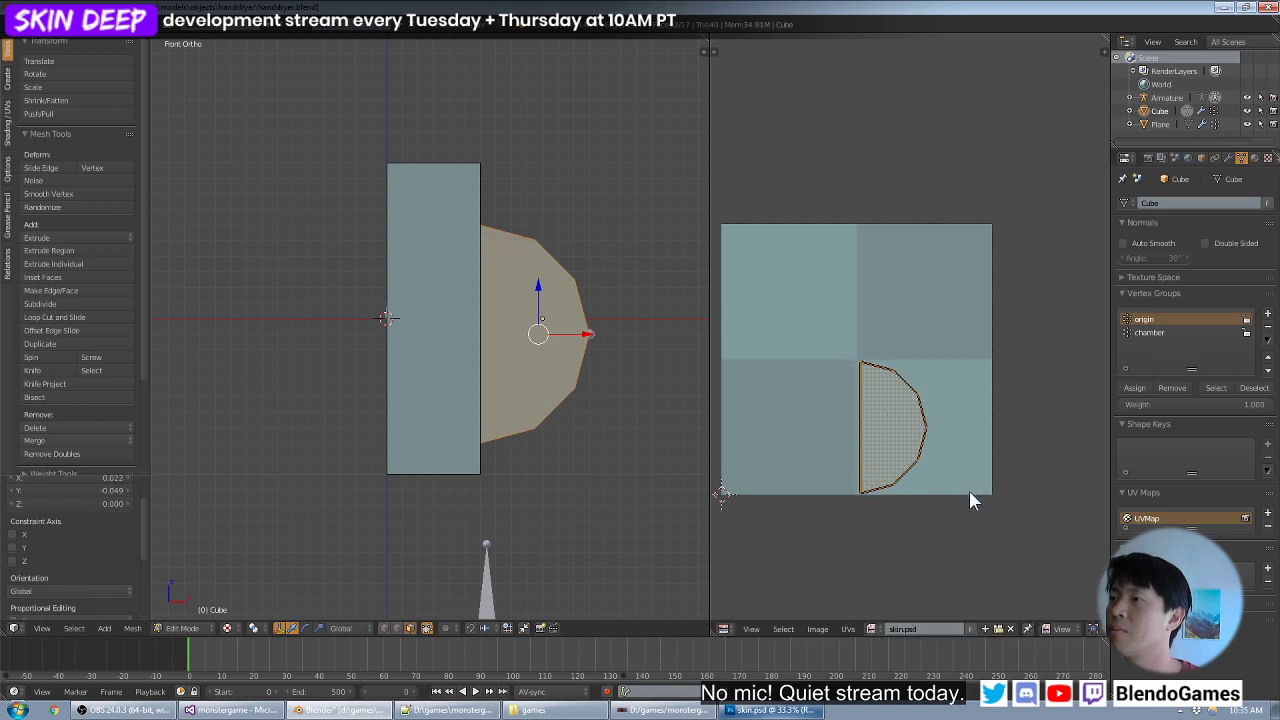
key("s")
left_click(966, 489)
key("g")
left_click(966, 490)
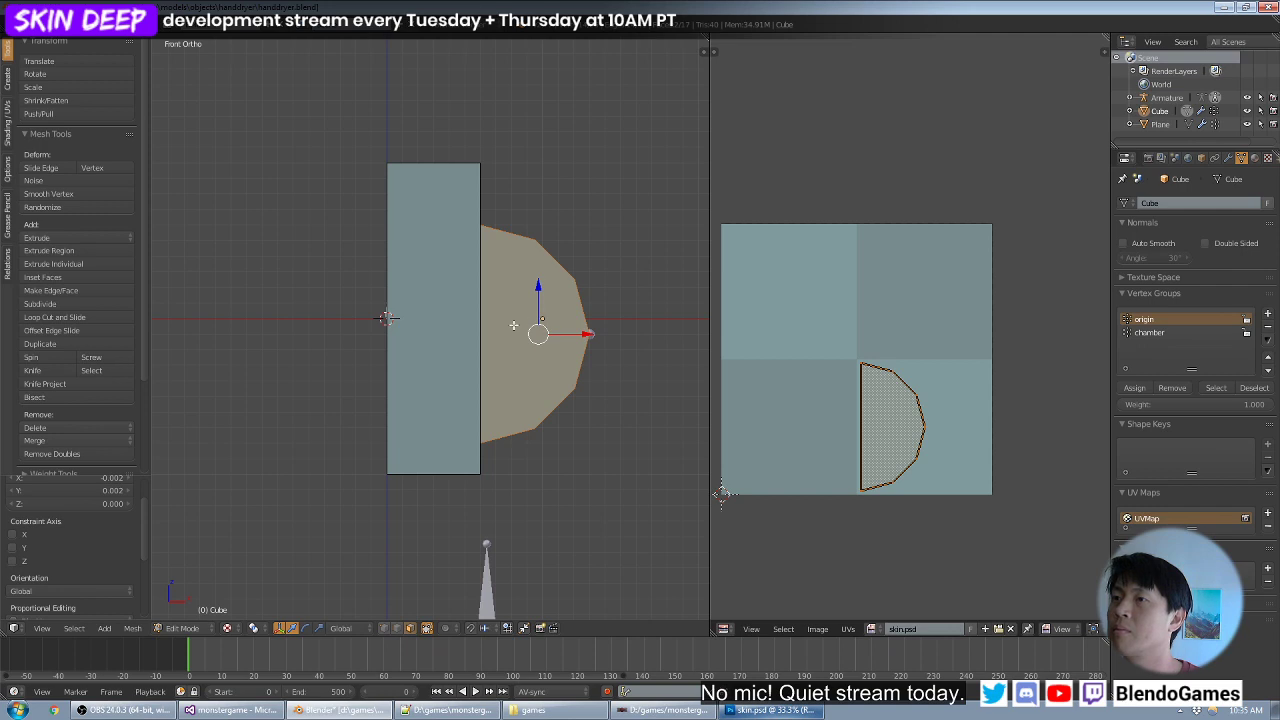
- Select both side faces of the rectangular backing box and show them from the front view
middle_click_drag(543, 316, 429, 326)
right_click(421, 329)
middle_click_drag(572, 303, 449, 300)
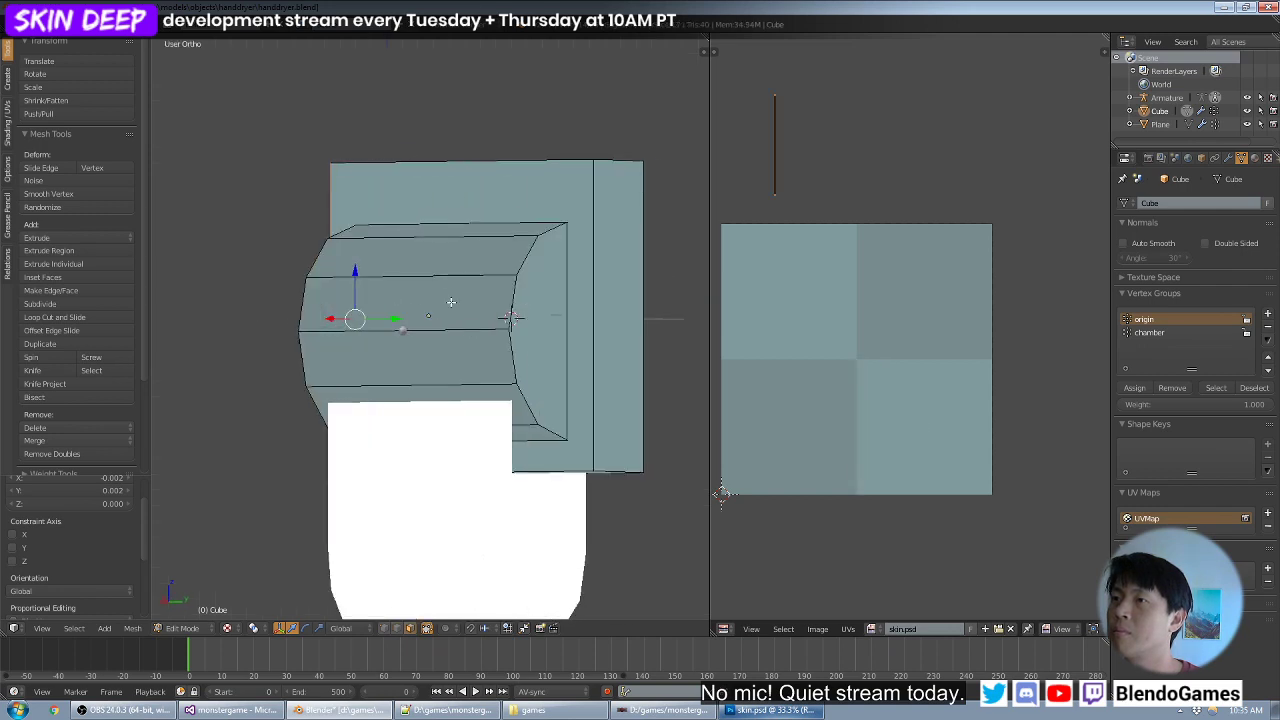
right_click(625, 289, "shift")
middle_click_drag(625, 289, 521, 263)
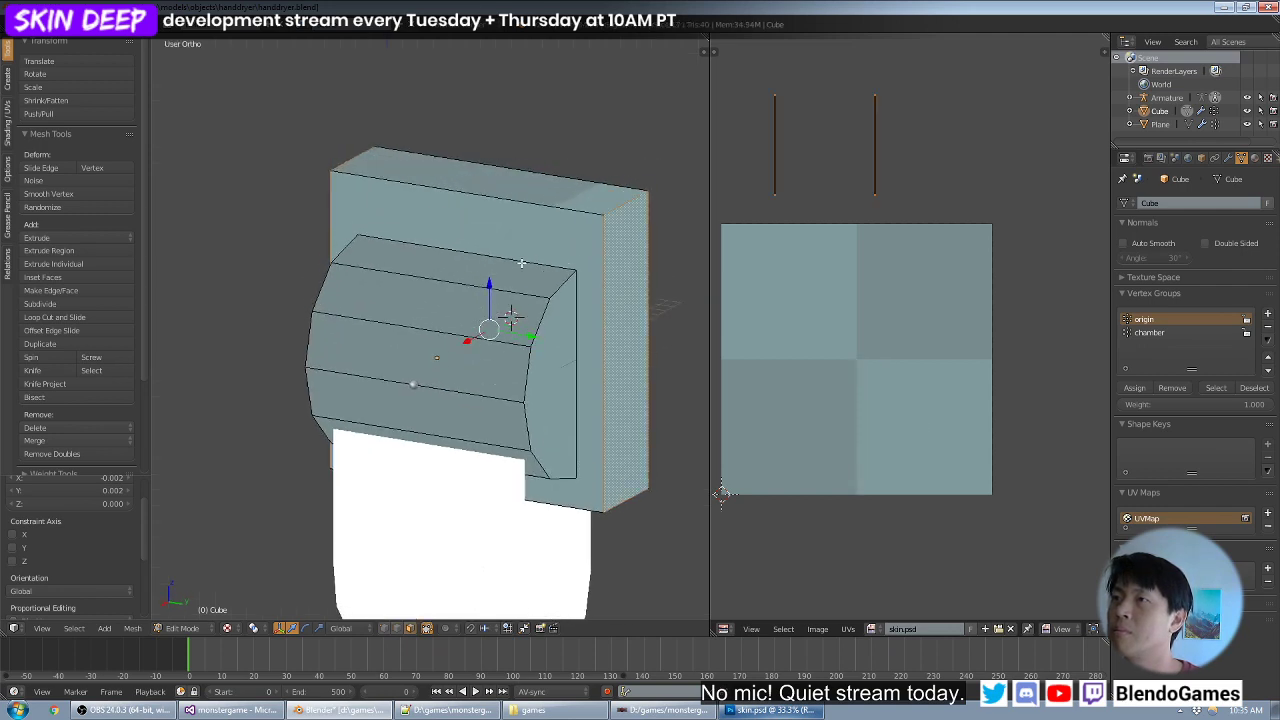
right_click(558, 190, "shift")
middle_click_drag(580, 425, 377, 308)
right_click(372, 295)
right_click(553, 289, "shift")
key("KP_1")
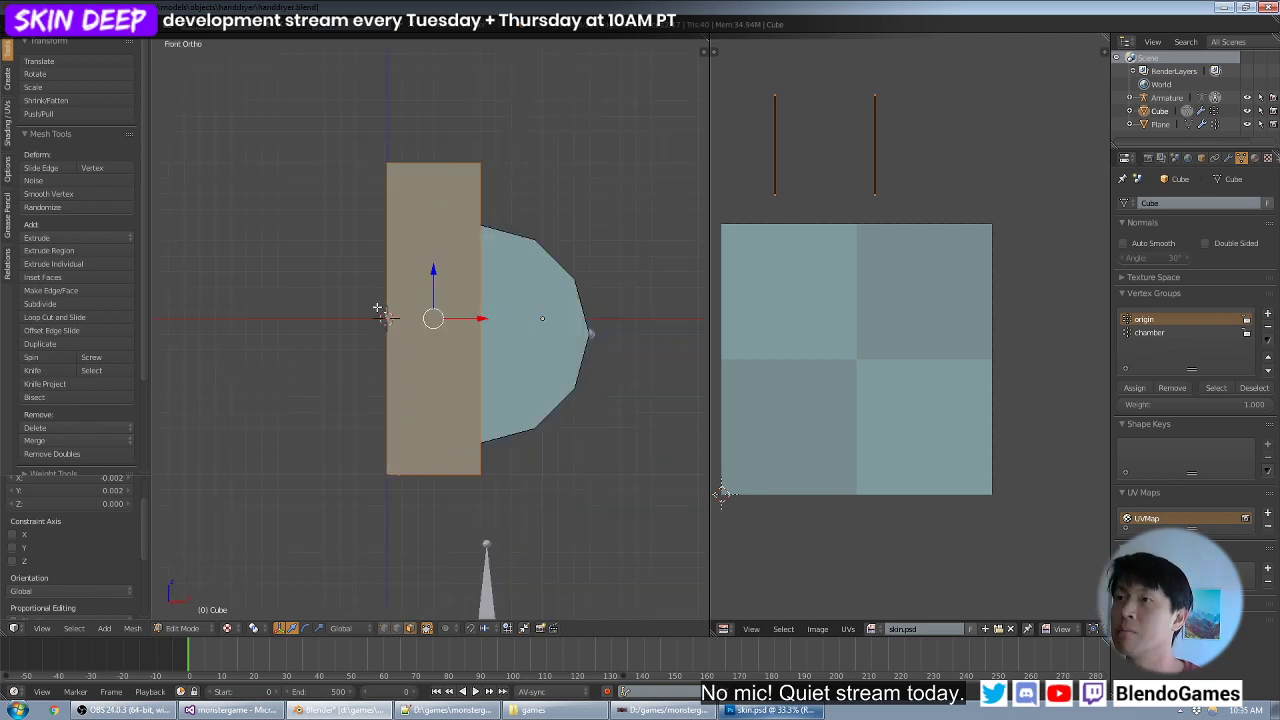
- Unwrap the side faces with Project From View and move their island outside the texture's left edge
key("u")
left_click(375, 302)
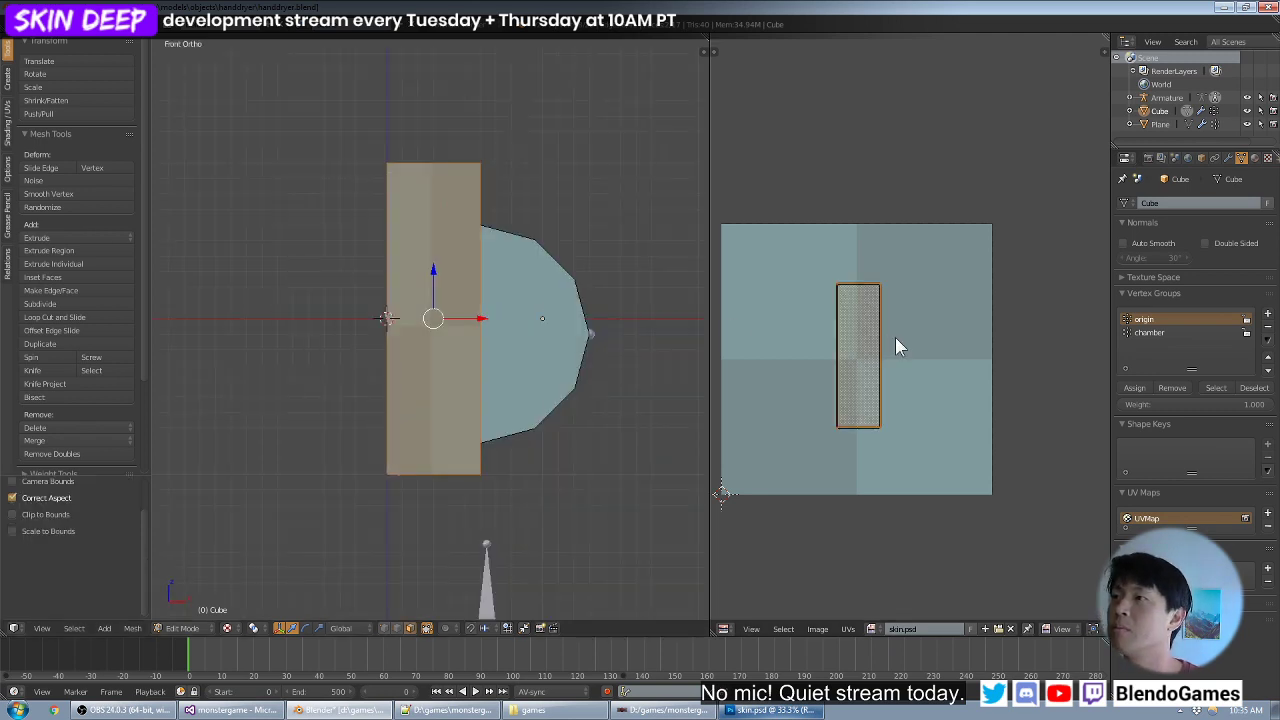
scroll(896, 340, "down", 1)
key("g")
left_click(761, 388)
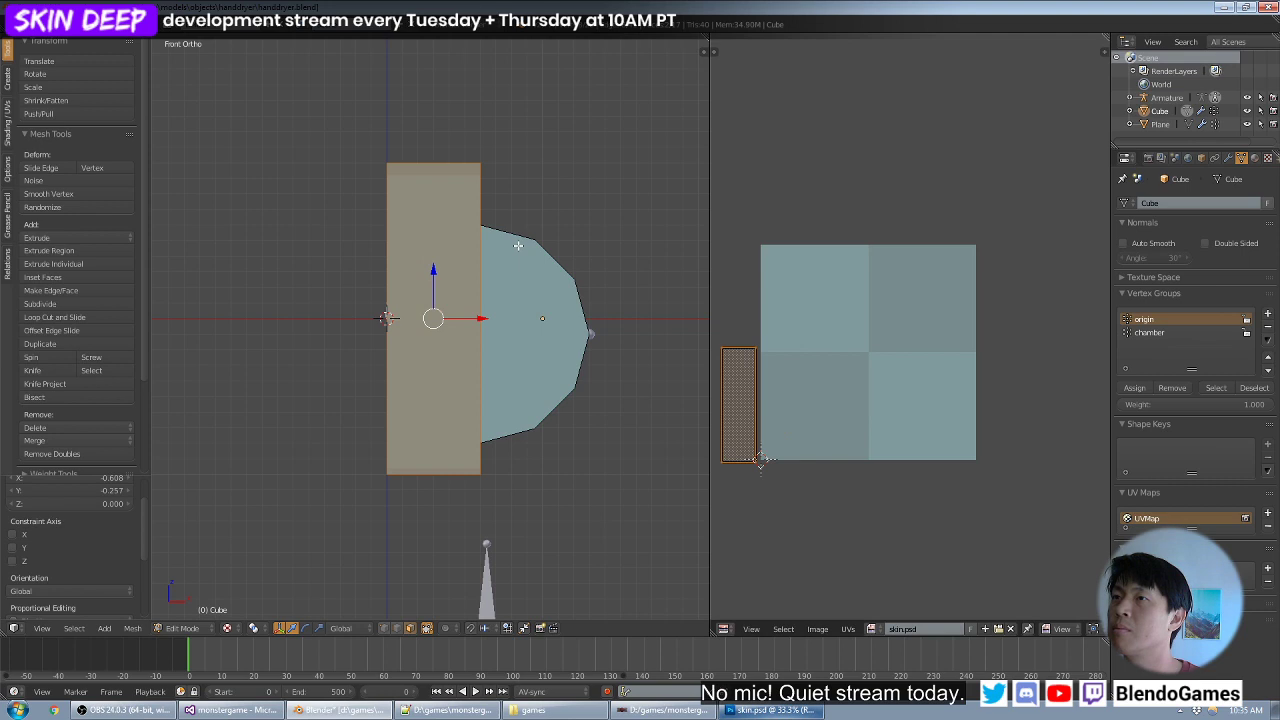
- Unwrap the backing box's top face from the top view with Project From View and place its island outside the texture's left edge
middle_click_drag(582, 260, 457, 153)
key("KP_7")
key("u")
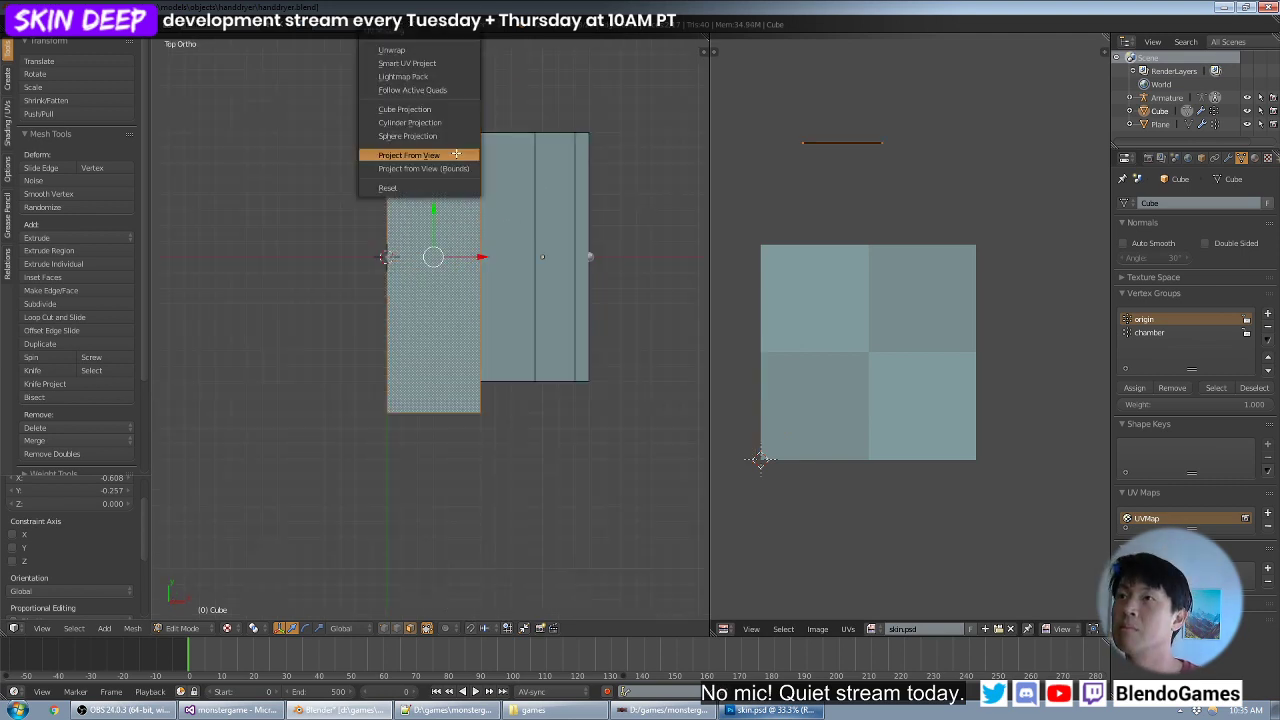
left_click(470, 154)
key("g")
left_click(786, 255)
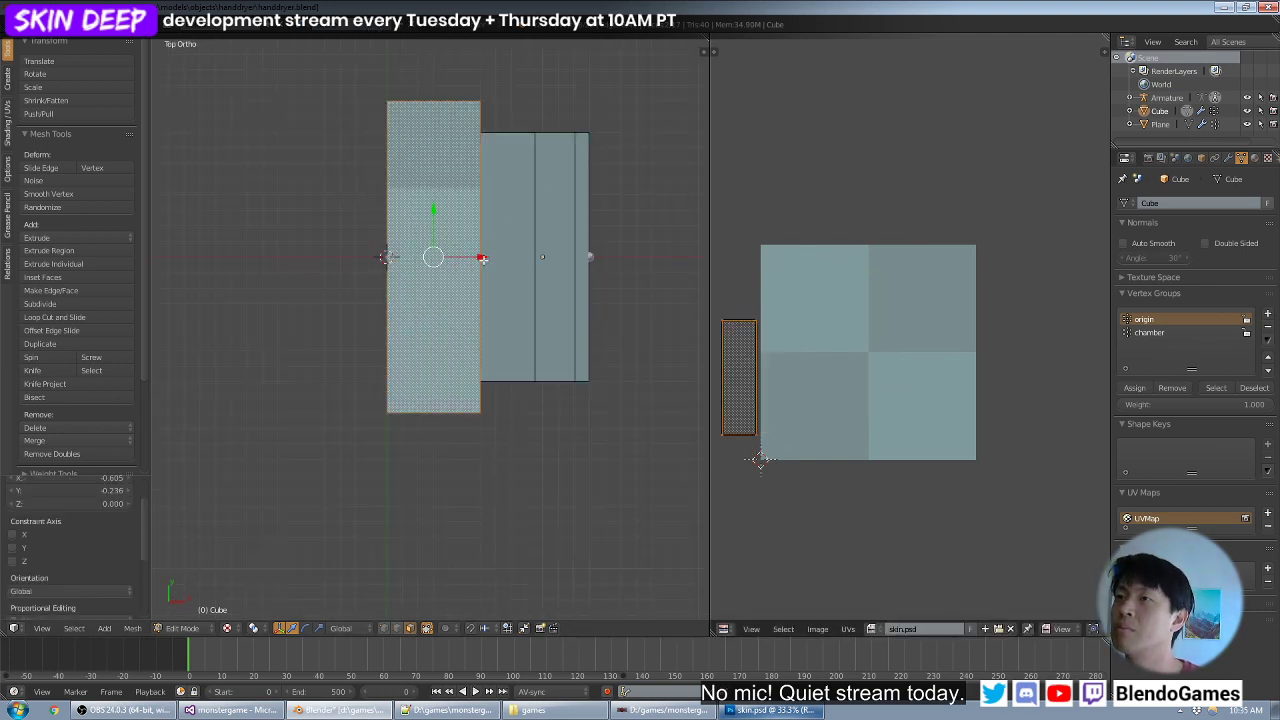
- Display all UV islands, select the side faces' linked island and move it up so it stacks on the top face's island
key("a")
key("a")
key("a")
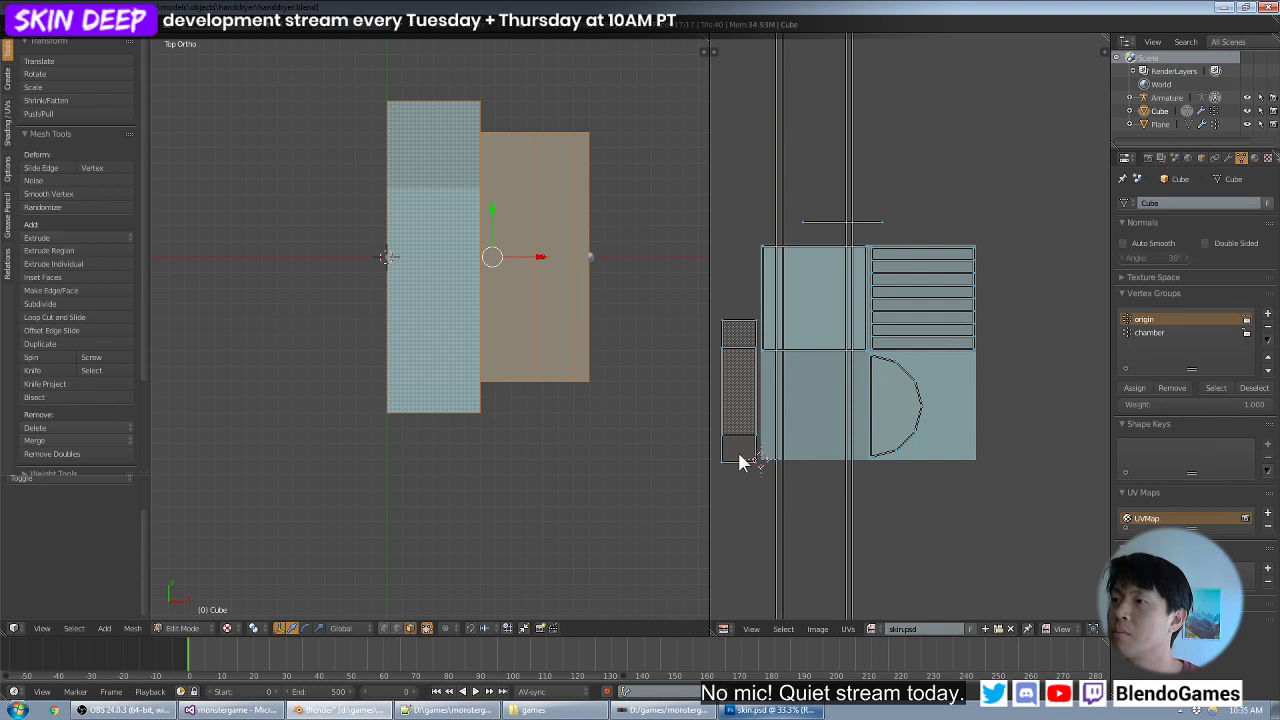
key("ctrl+l")
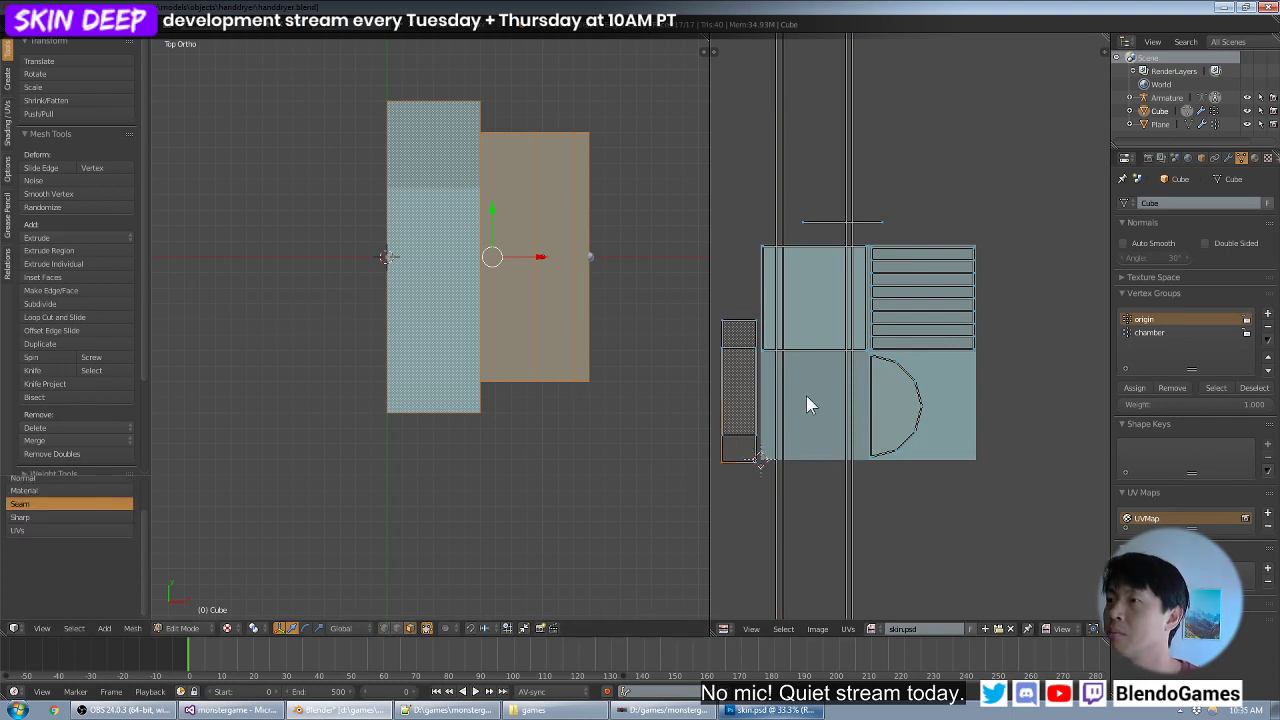
middle_click_drag(807, 396, 890, 381)
key("ctrl+l")
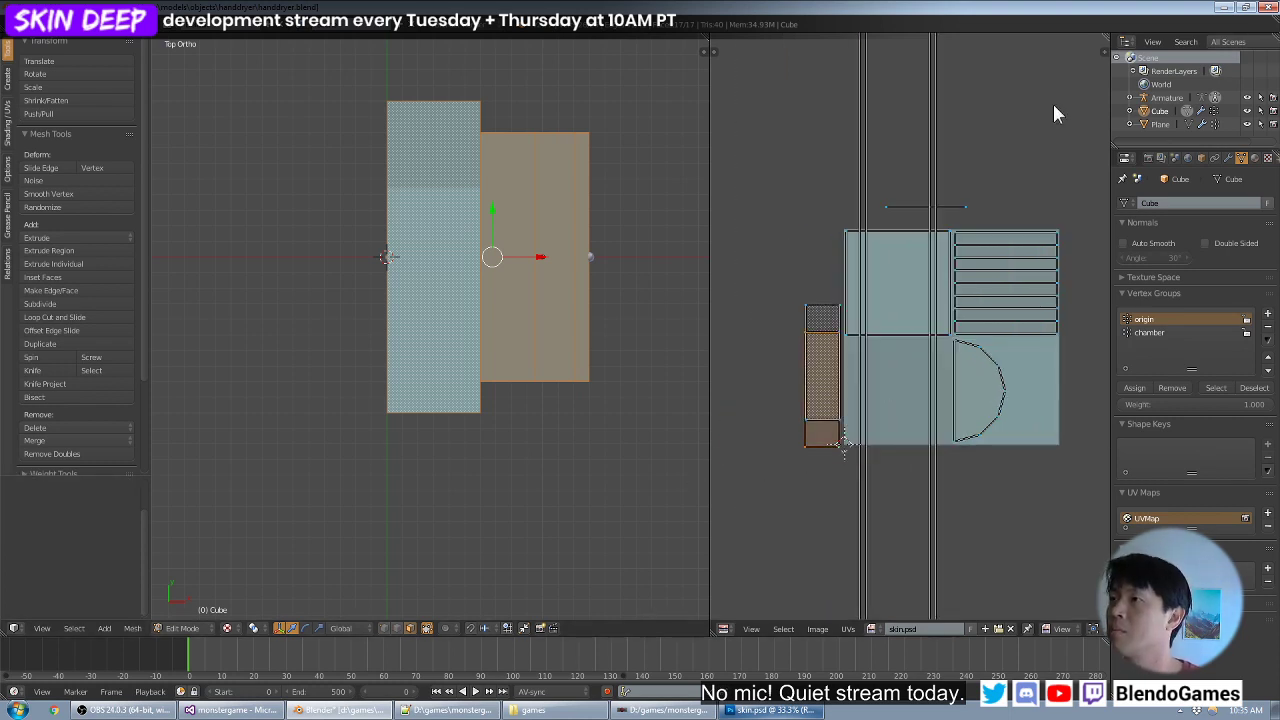
scroll(805, 323, "up", 3)
key("g")
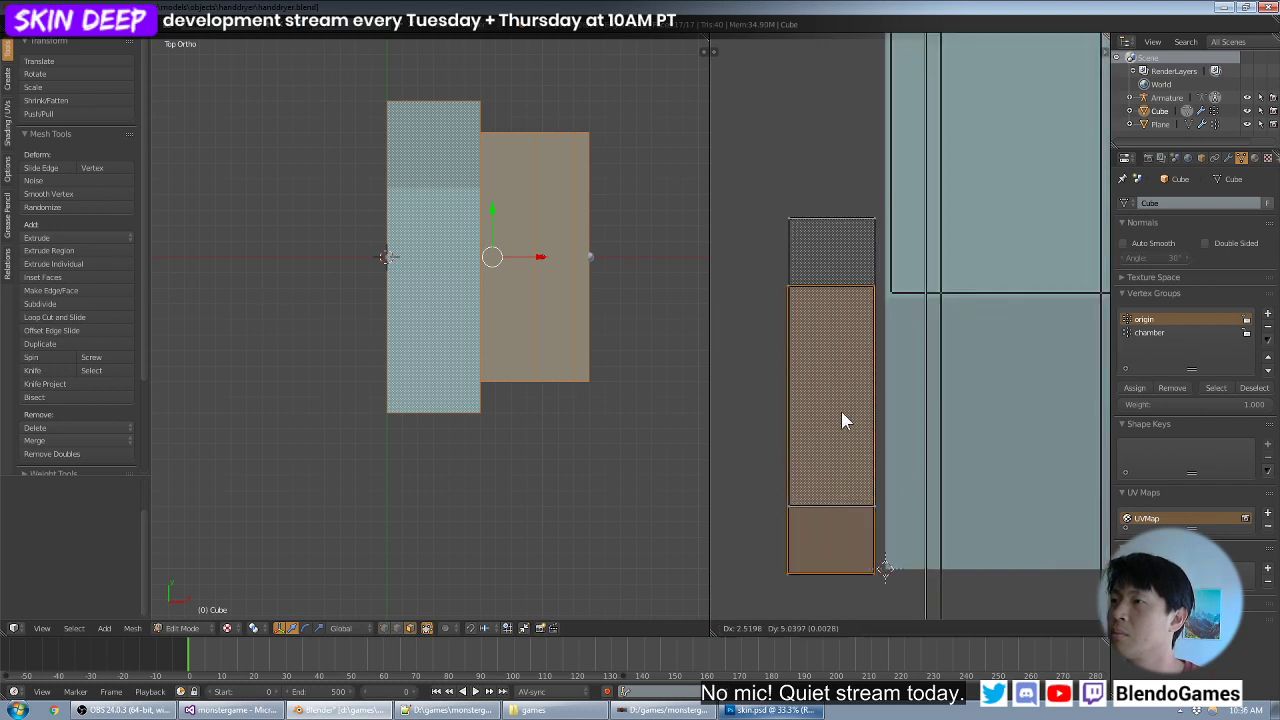
left_click(842, 349)
key("a")
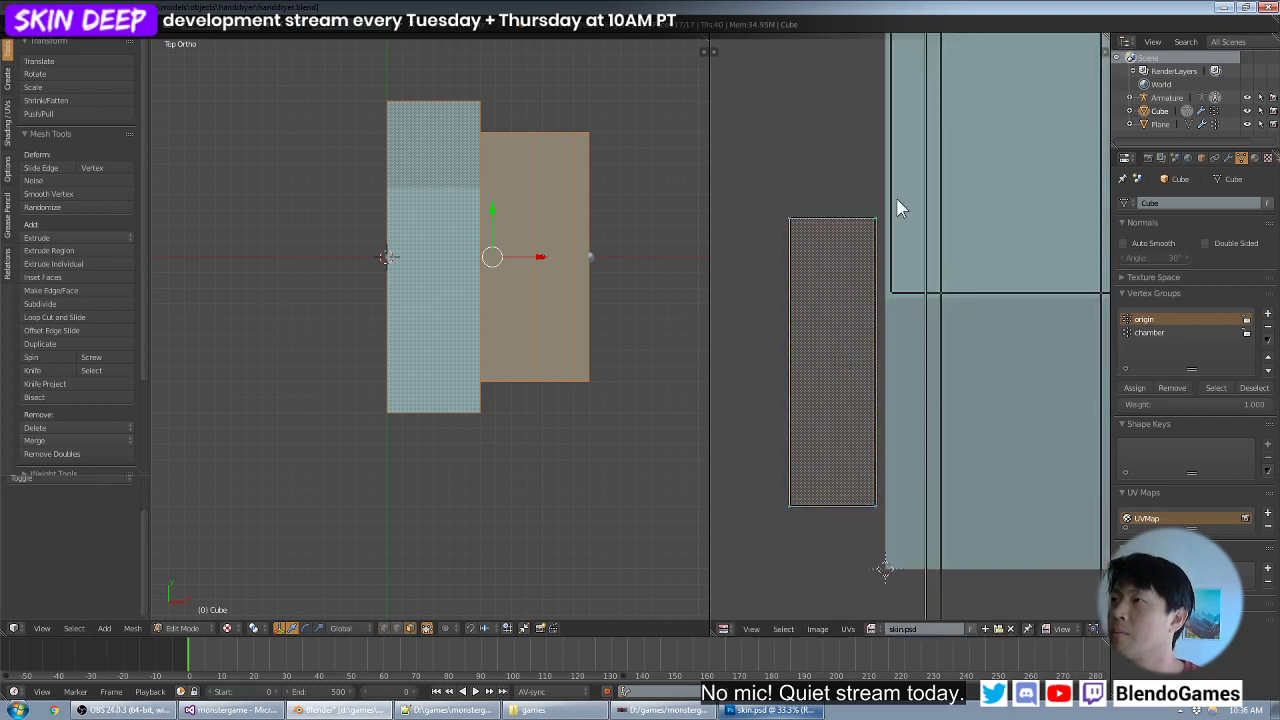
- Select the stacked side and top face islands together and move them into the texture's lower right quadrant
left_click_drag(867, 227, 731, 530)
scroll(890, 386, "down", 2)
middle_click_drag(892, 382, 828, 412)
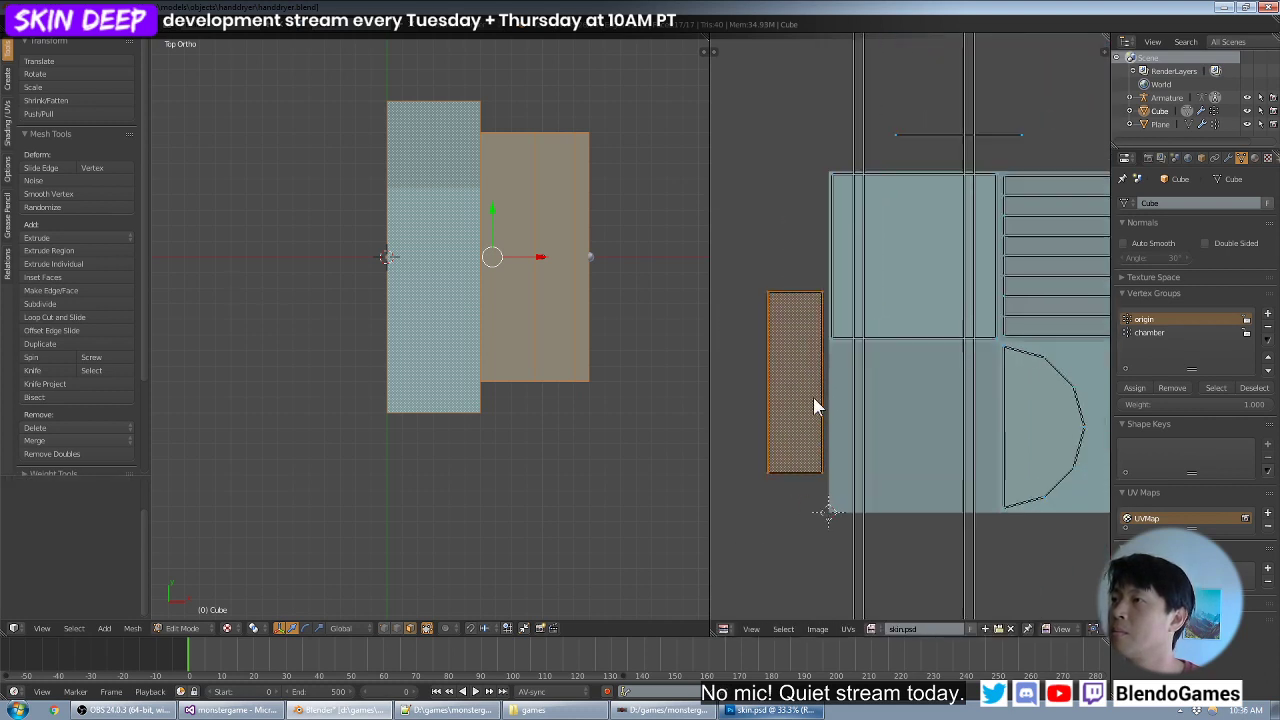
key("g")
left_click(885, 444)
middle_click_drag(905, 437, 812, 424)
key("g")
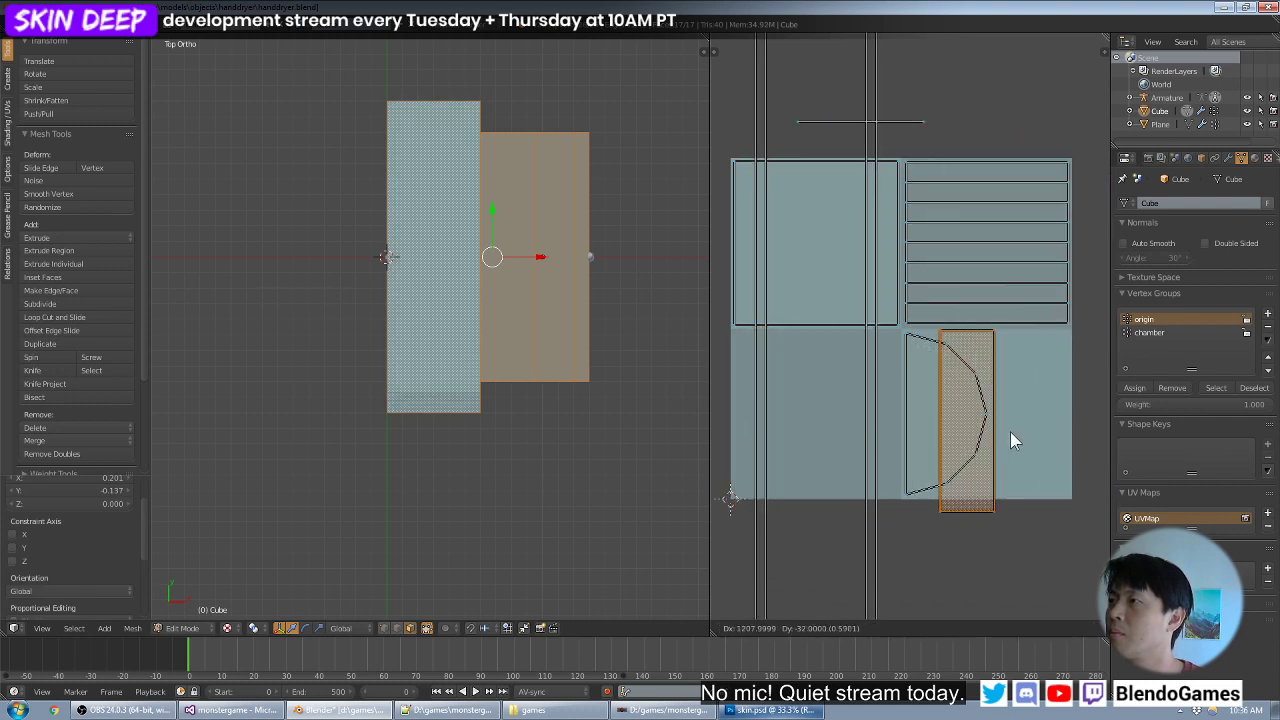
left_click(1010, 431)
- Shrink the stacked rectangular islands to fit the quadrant's height and place them just right of the half-round island
middle_click_drag(990, 438, 891, 427)
key("g")
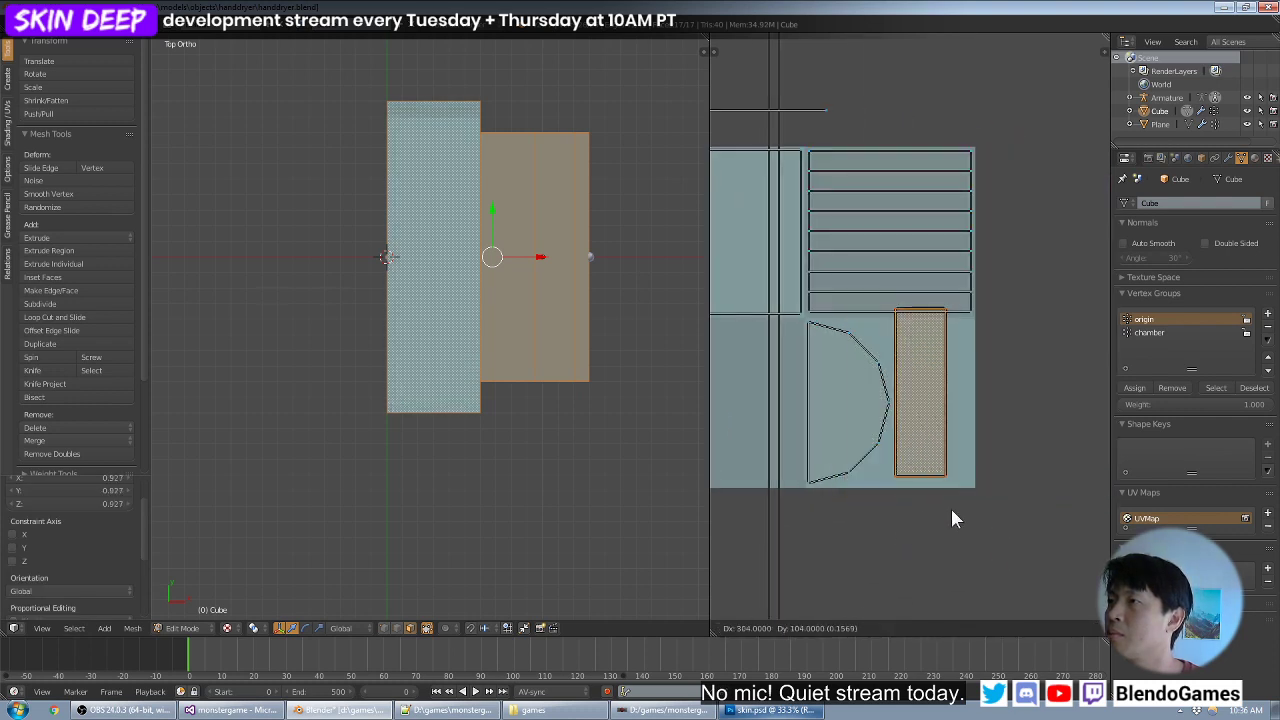
left_click(956, 516)
key("s")
left_click(956, 513)
key("g")
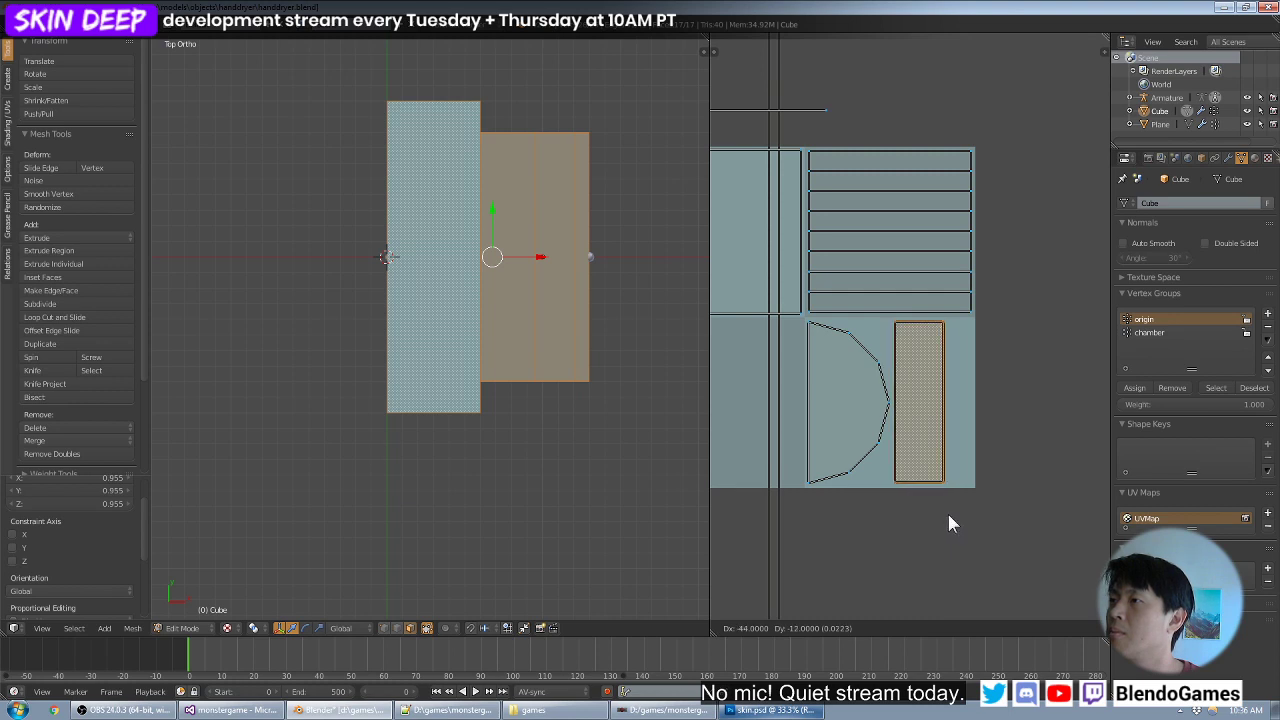
left_click(950, 522)
- Unwrap the backing box's bottom face from the top view with Project From View and move its island outside the texture's right edge
middle_click_drag(610, 330, 449, 357)
right_click(433, 418)
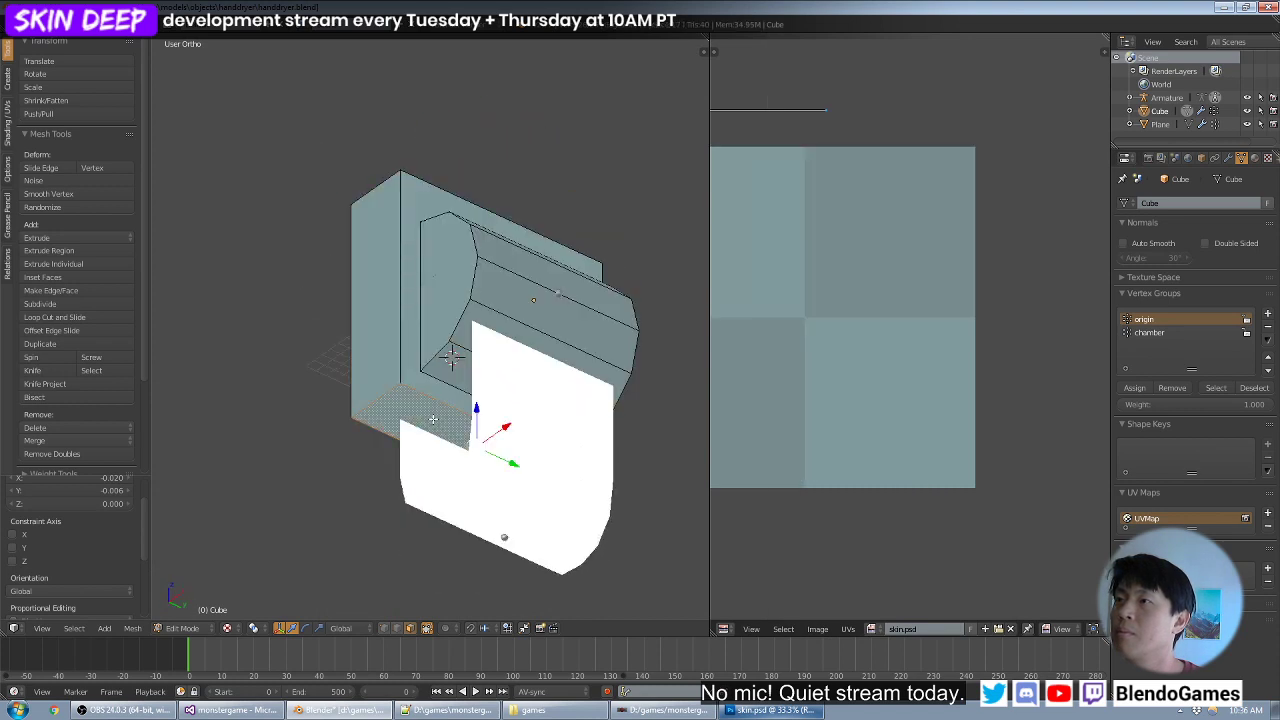
key("KP_7")
key("u")
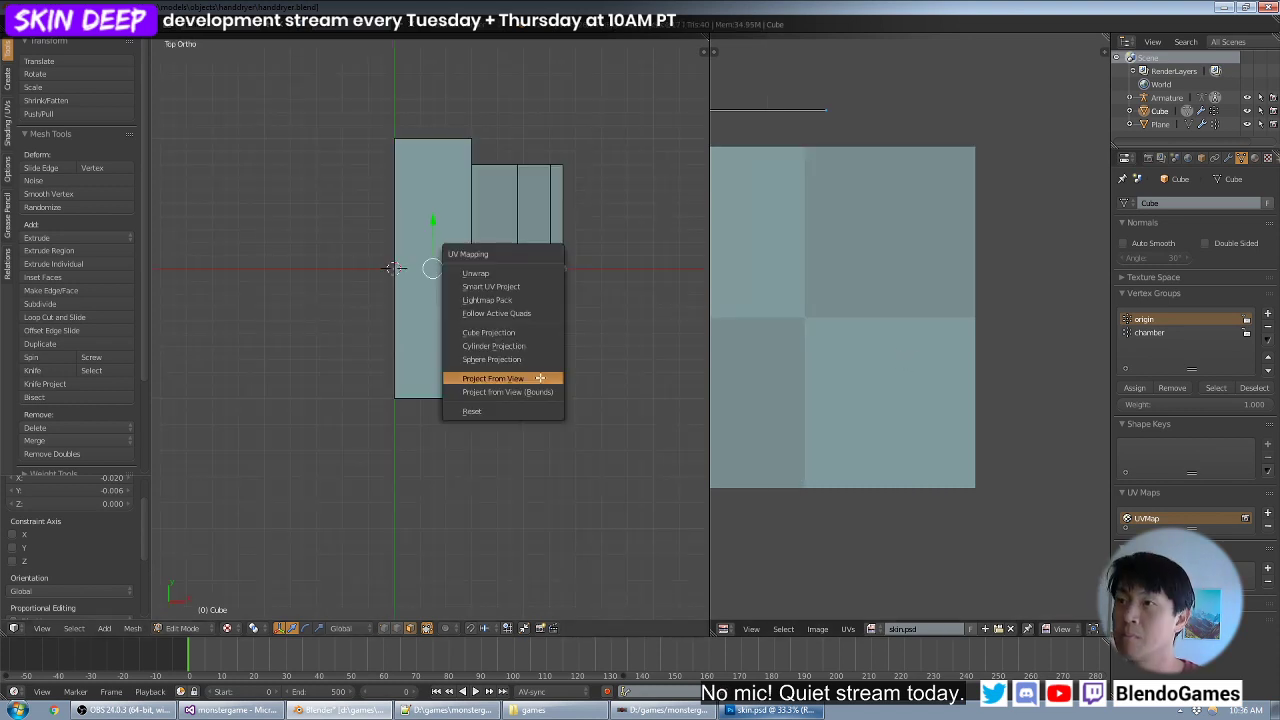
left_click(539, 378)
scroll(819, 339, "down", 3)
key("a")
key("g")
left_click(977, 377)
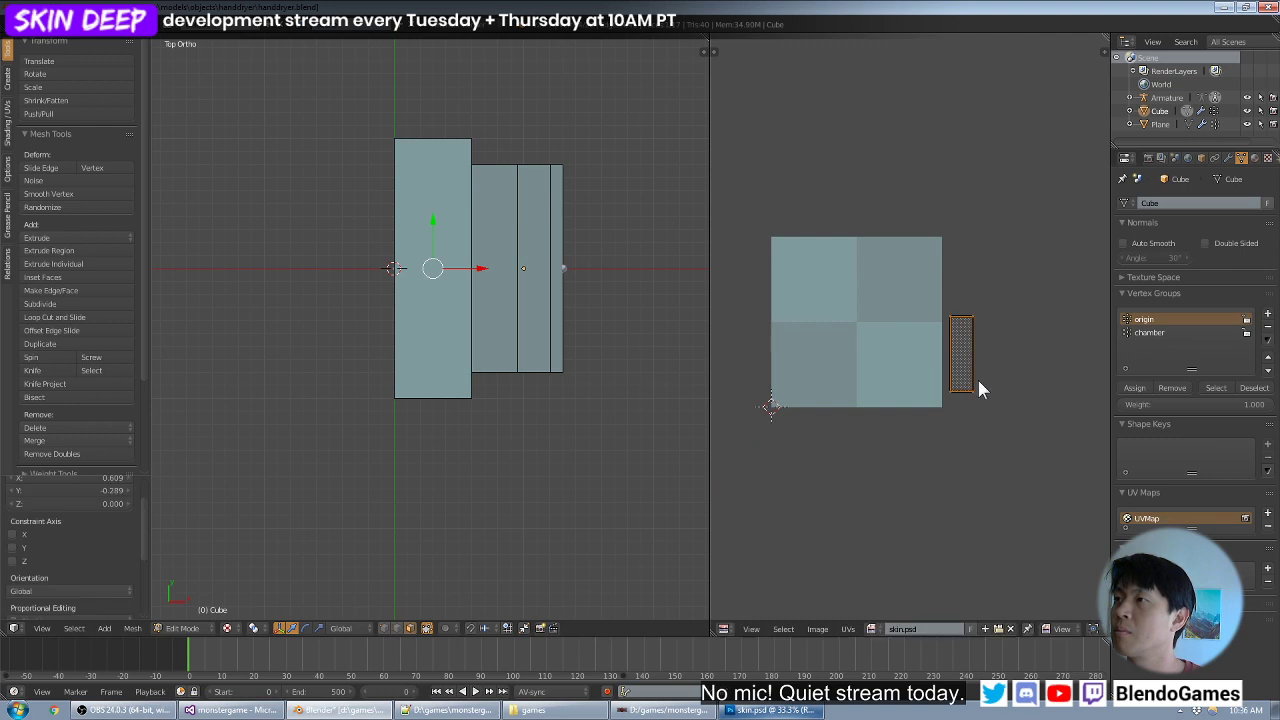
- Display all UV islands, select the bottom face's island and move it beside the stacked rectangle in the lower right quadrant
key("a")
key("a")
scroll(971, 319, "up", 4)
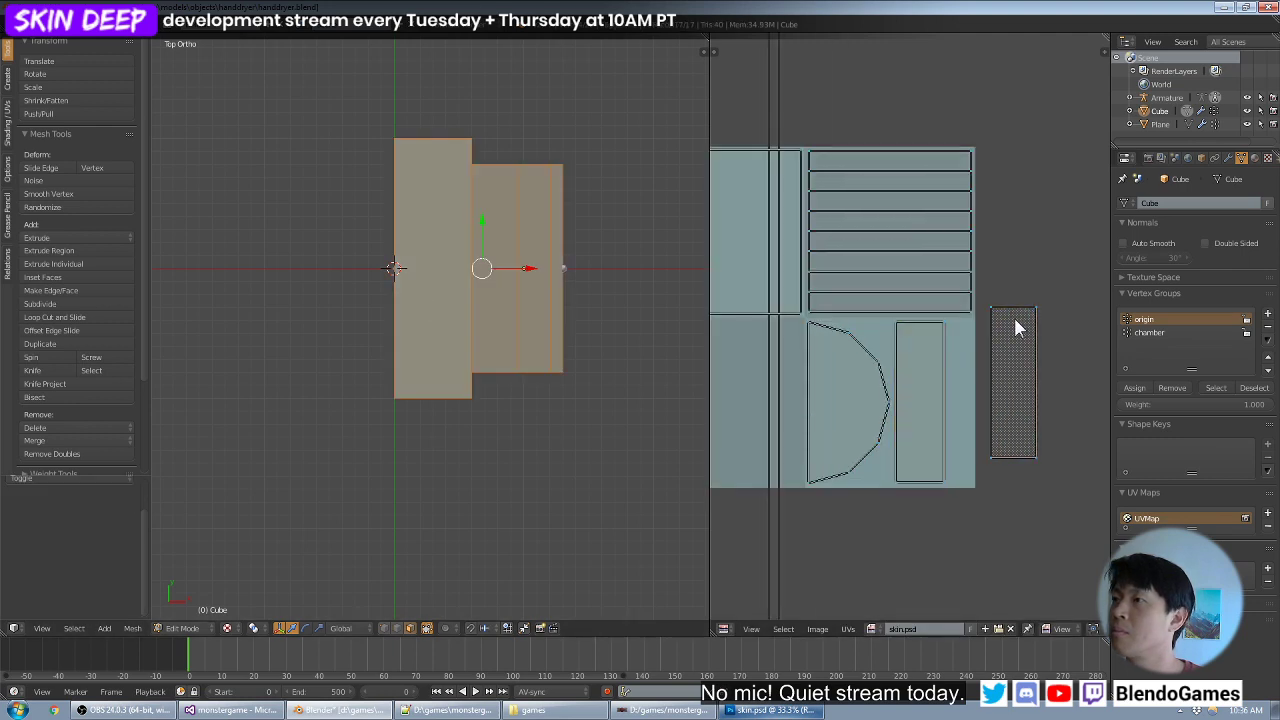
left_click_drag(1060, 284, 987, 479)
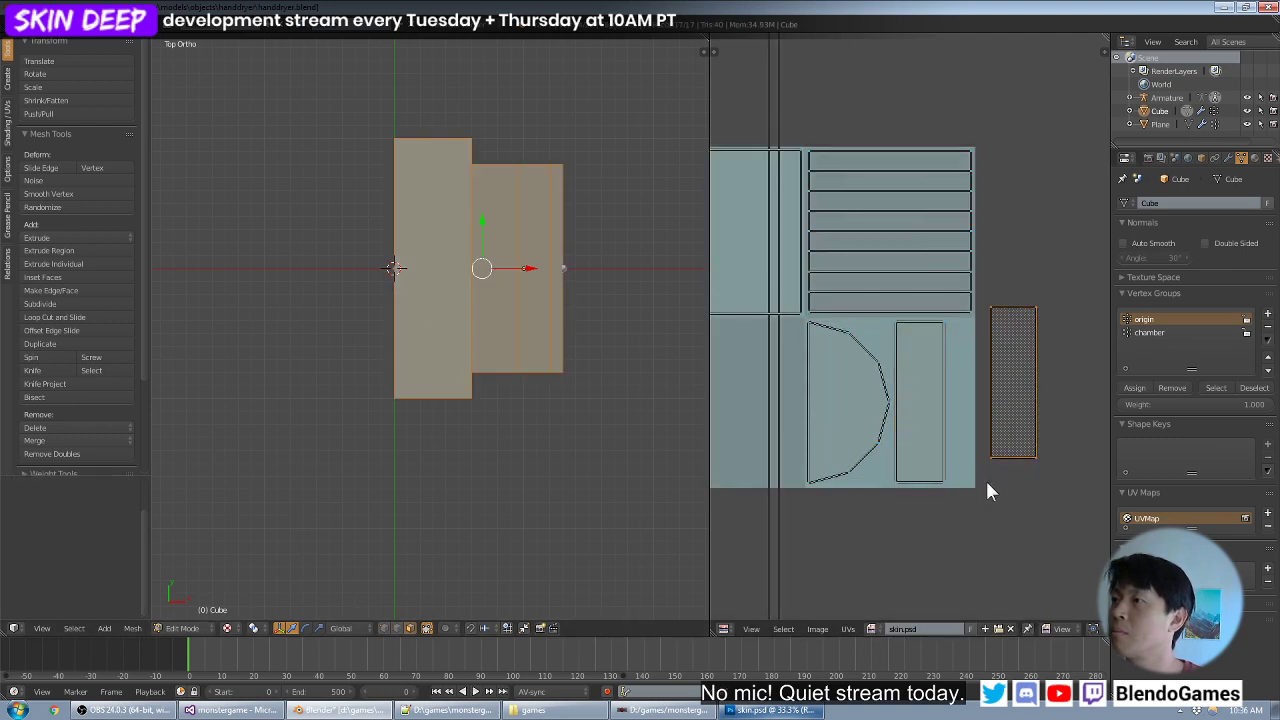
scroll(1032, 436, "up", 1)
key("g")
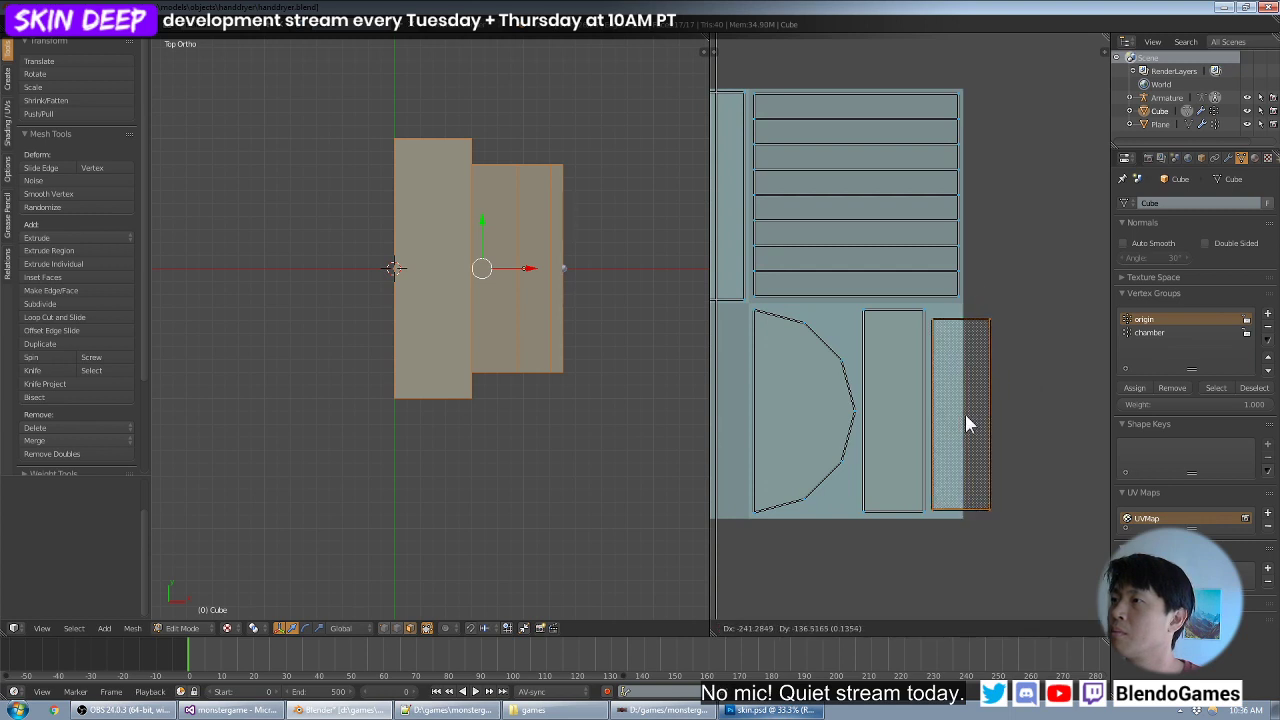
left_click(965, 416)
- Scale the stacked side and top face islands to about 0.843 and align them with the top of the lower right quadrant
key("a")
key("b")
left_click_drag(926, 308, 859, 530)
key("s")
left_click(930, 497)
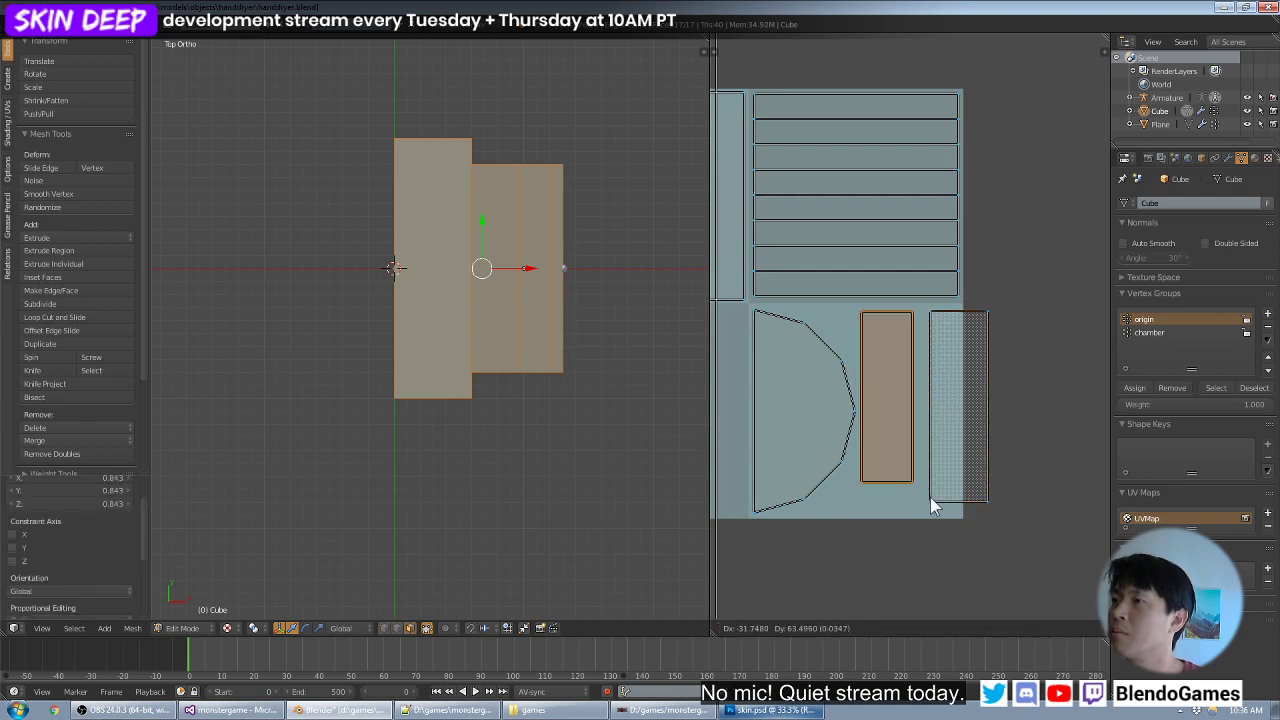
key("g")
left_click(929, 496)
- Shrink the half-round end cap island and move it into the upper left corner of the lower right quadrant
key("a")
key("b")
left_click_drag(757, 486, 747, 529)
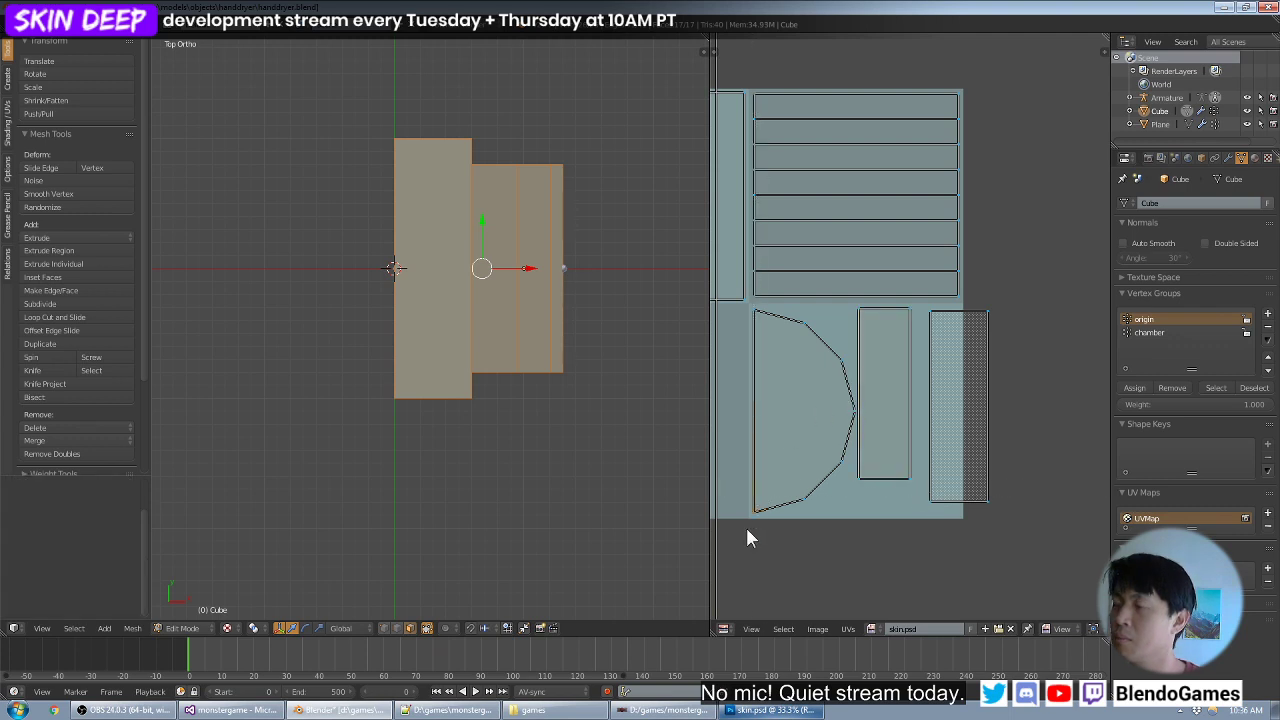
key("s")
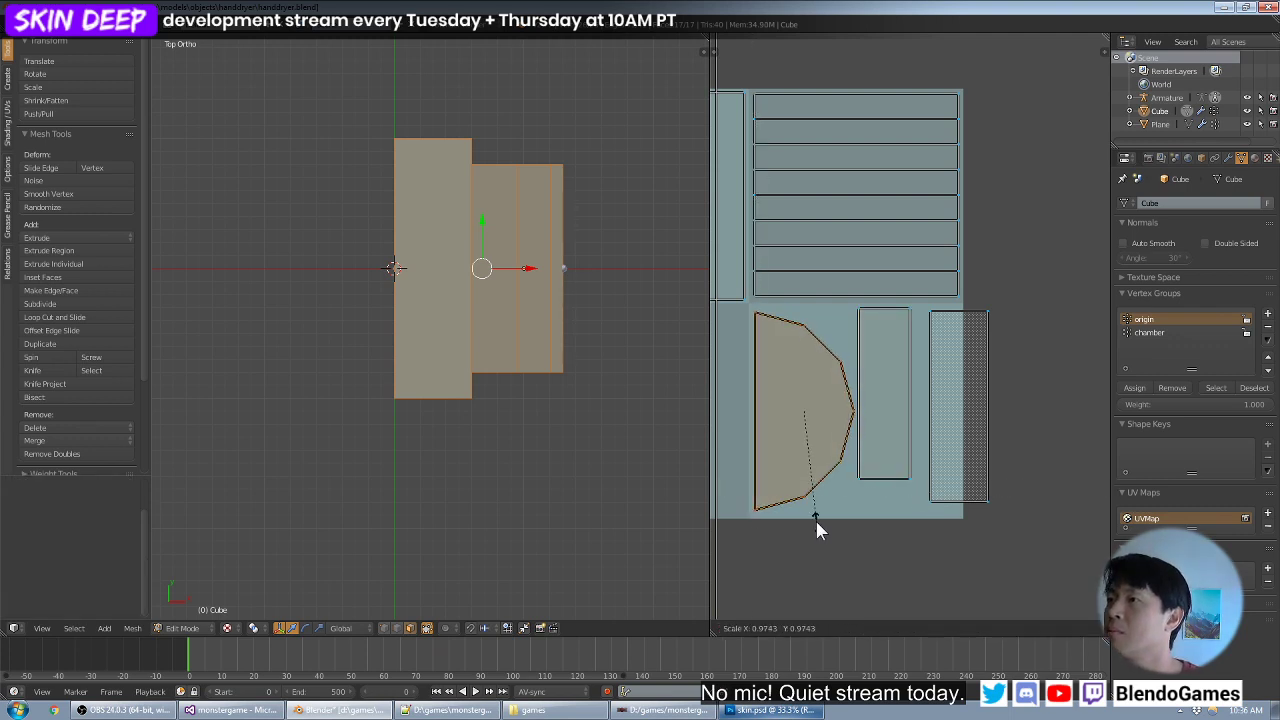
left_click(813, 514)
key("g")
left_click(808, 505)
- Move the stacked rectangular islands along X closer to the half-round island
key("a")
key("b")
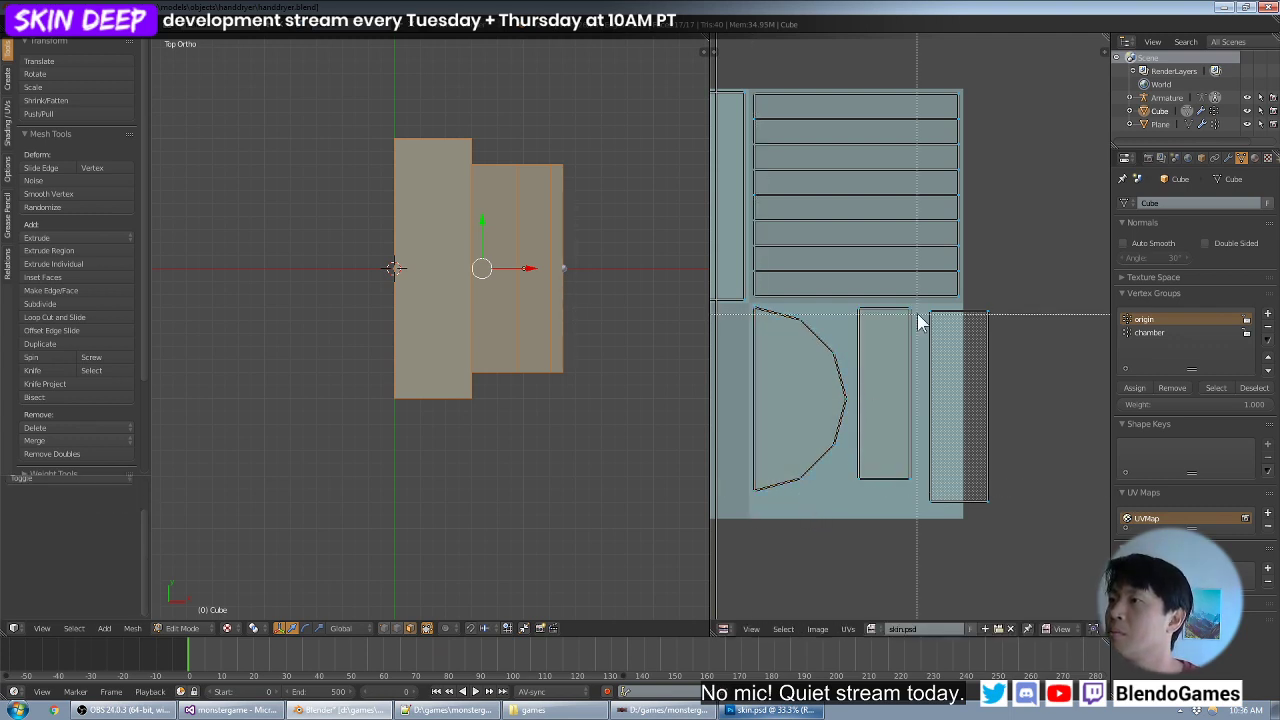
left_click_drag(918, 304, 862, 509)
key("g")
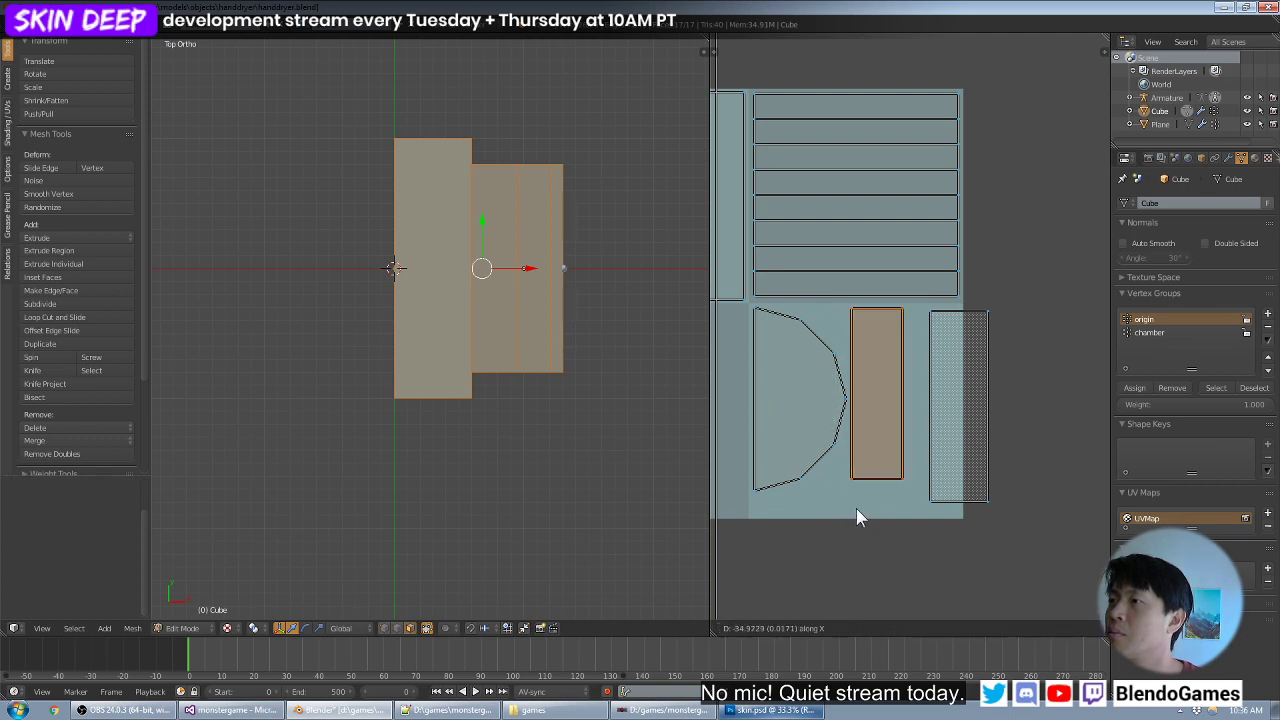
left_click(856, 508)
- Move the bottom face's island into the lower right quadrant, scale it to about 0.928 and fit it beside the stacked rectangle
key("a")
key("b")
left_click_drag(1013, 305, 906, 545)
key("g")
left_click(977, 519)
key("s")
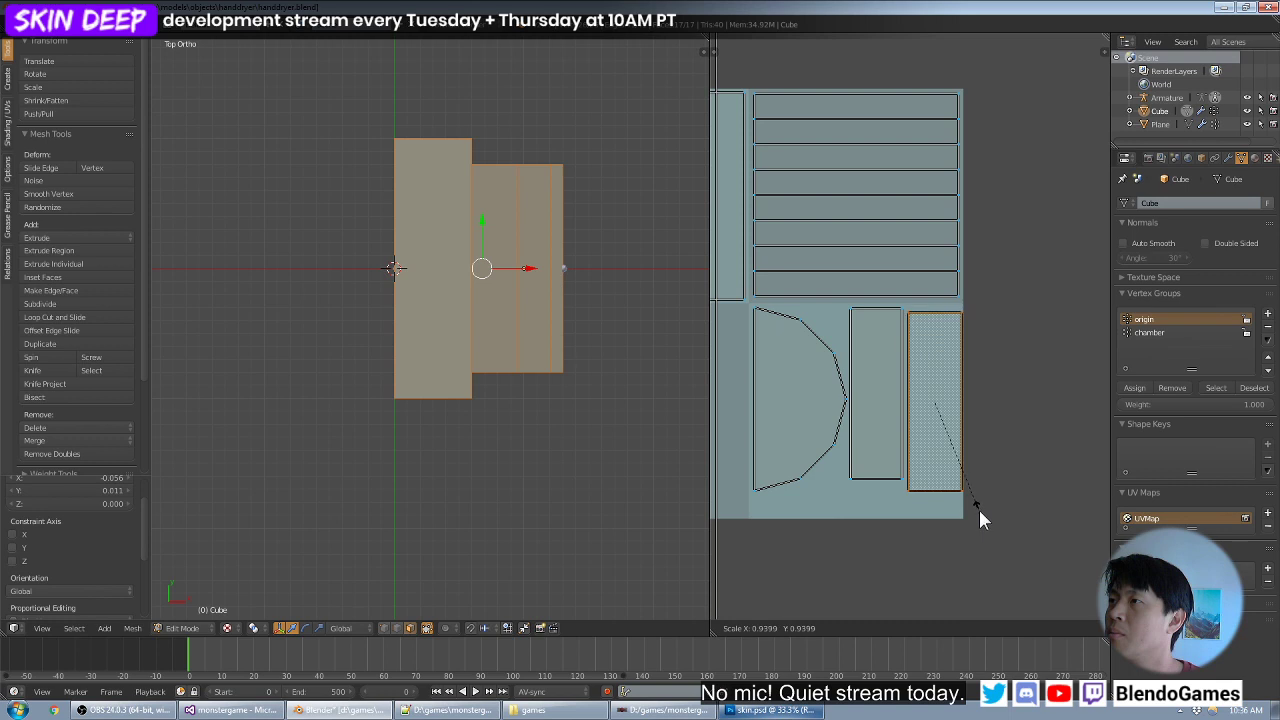
left_click(977, 505)
key("g")
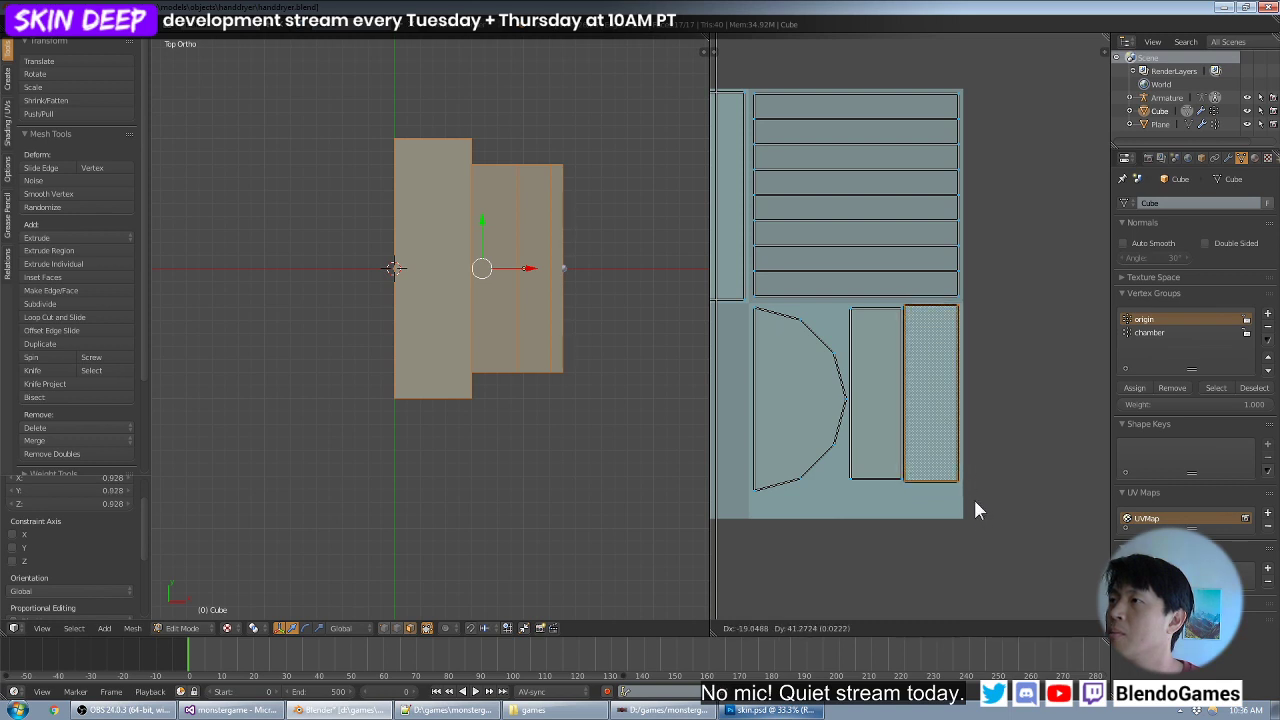
left_click(978, 508)
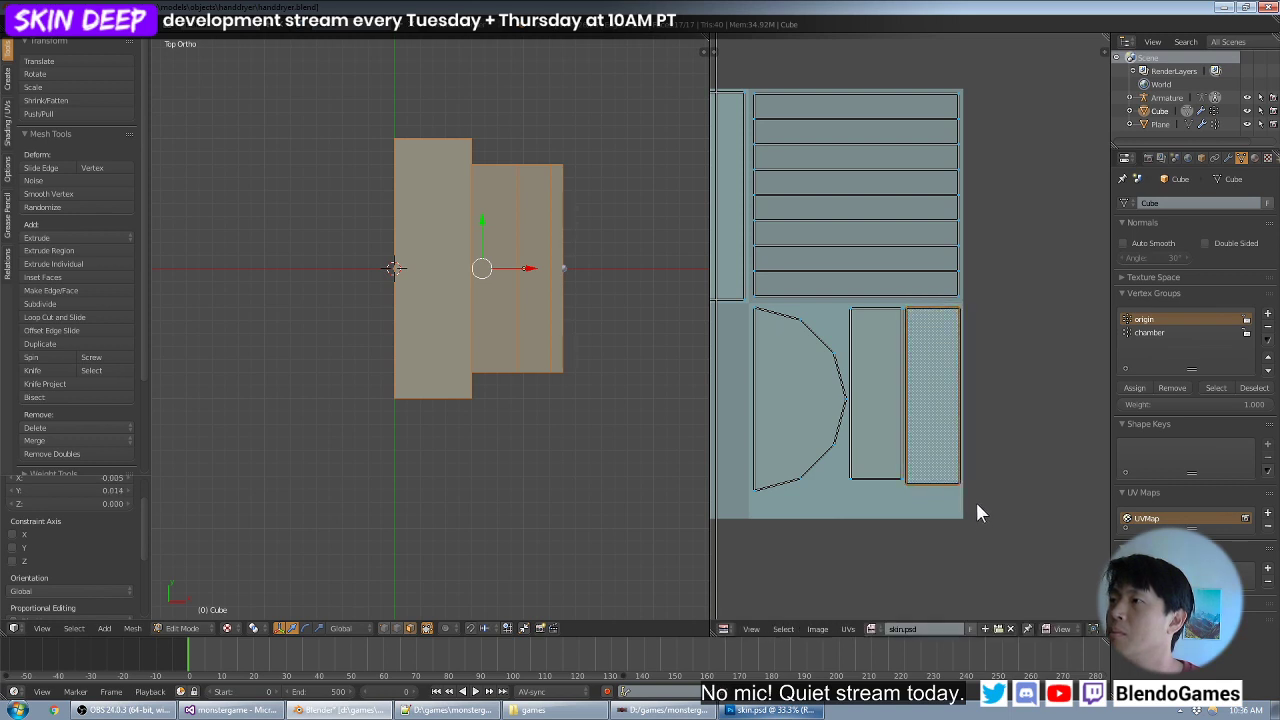
- Inspect the textured housing in Object Mode, and return to Edit Mode to review the whole UV layout
middle_click_drag(545, 410, 489, 350)
key("Tab")
key("Tab")
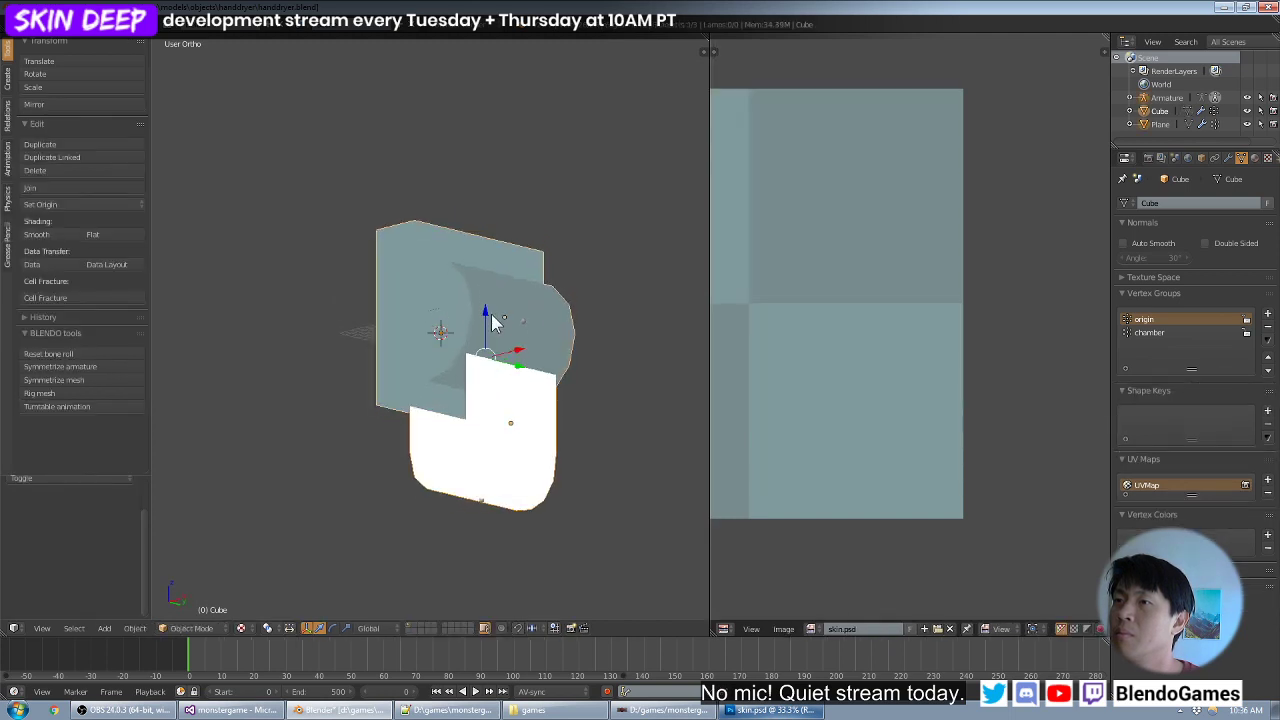
scroll(977, 295, "down", 2)
middle_click_drag(845, 328, 937, 354)
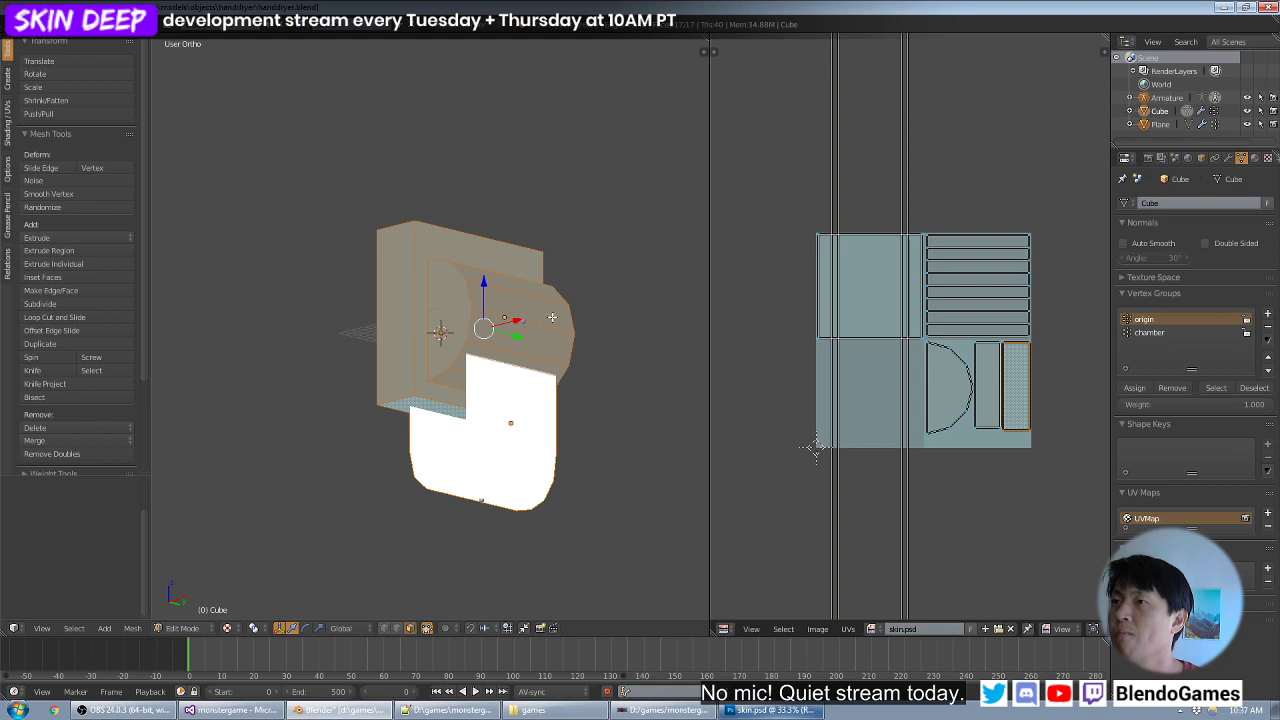
- Check which UV islands the backing box's faces and the half-round end cap use by selecting those faces in turn
mouse_move(552, 317)
middle_mouse_down()
mouse_move(578, 316)
mouse_move(474, 321)
mouse_move(548, 340)
middle_mouse_up()
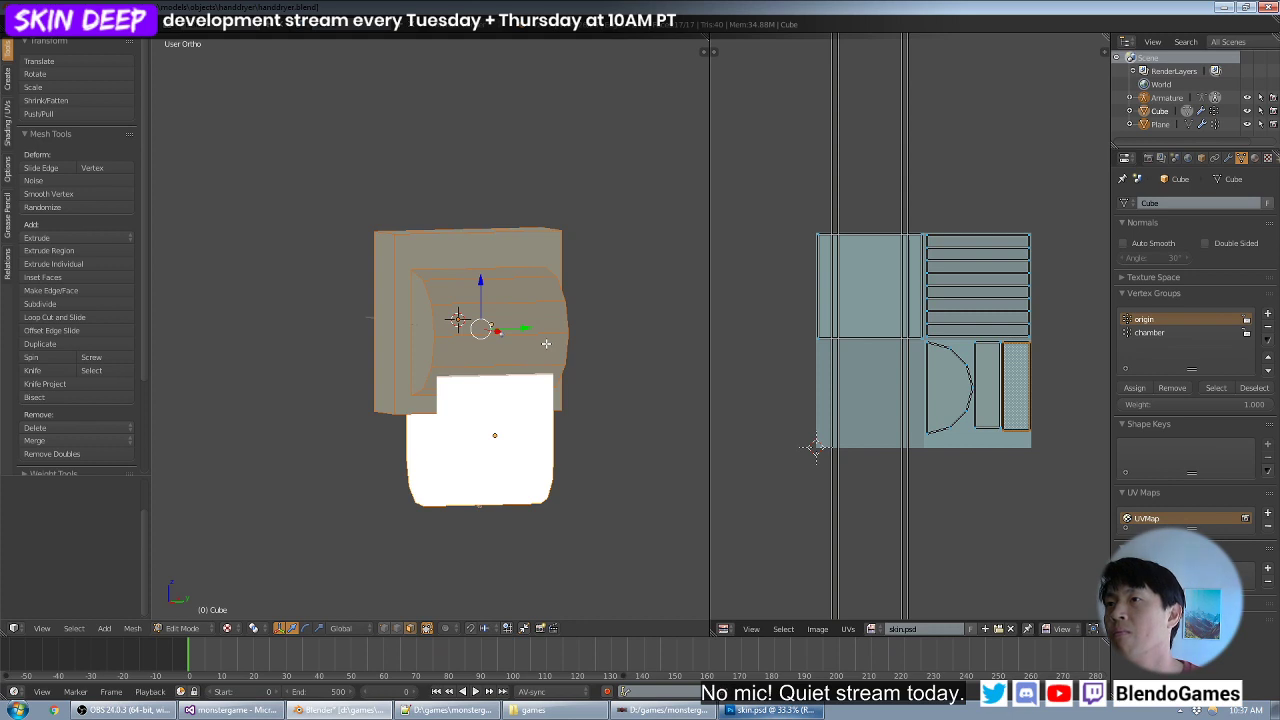
middle_click_drag(546, 343, 518, 341)
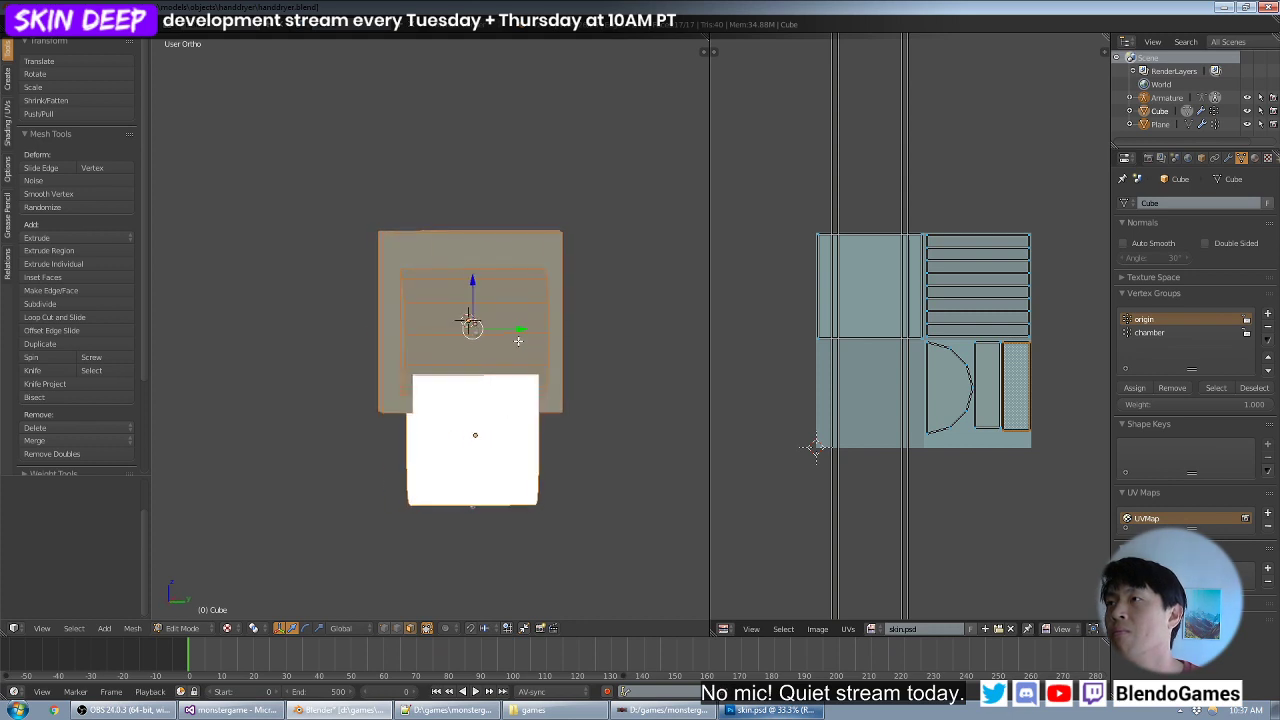
key("b")
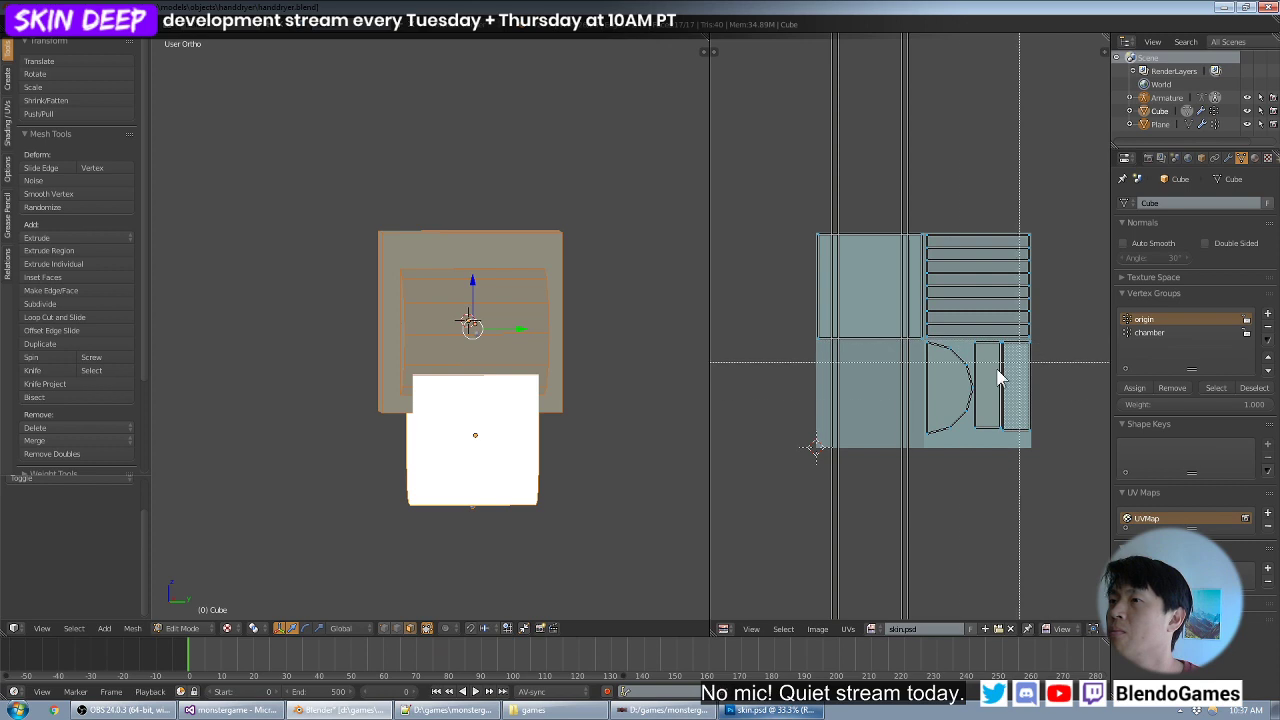
key("Escape")
middle_click_drag(360, 404, 548, 376)
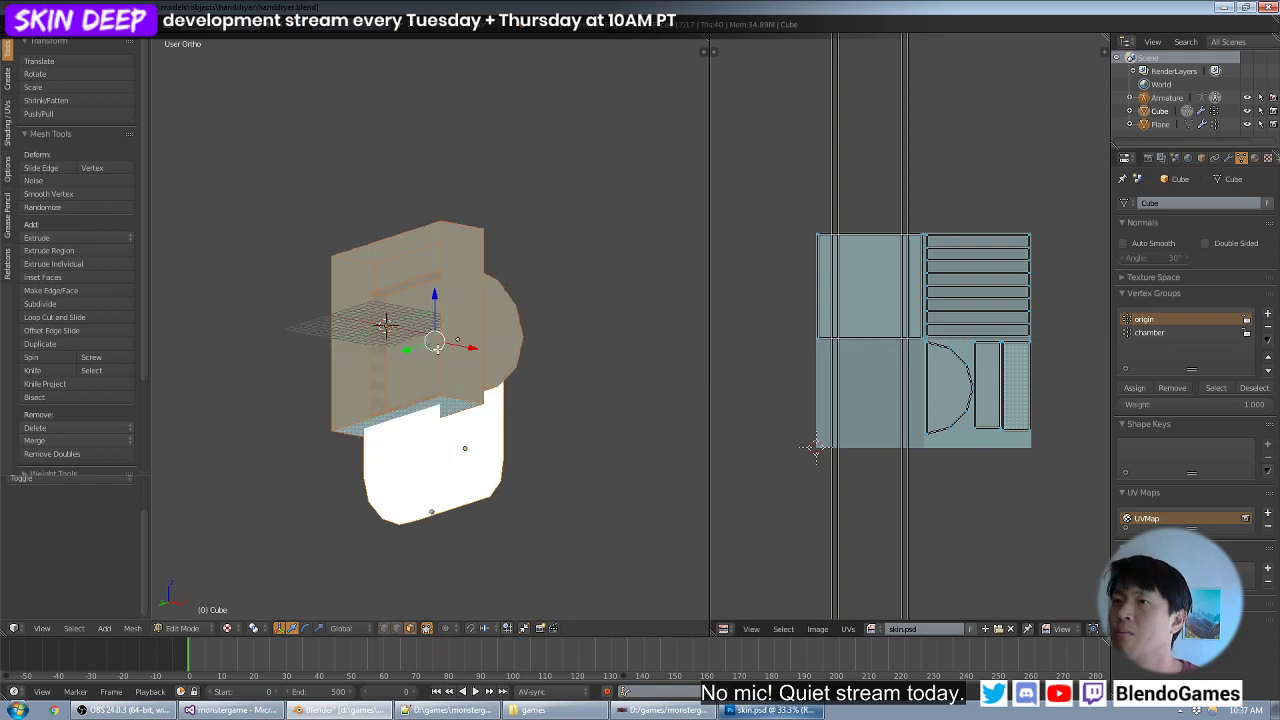
right_click(438, 348)
middle_click_drag(438, 348, 353, 402)
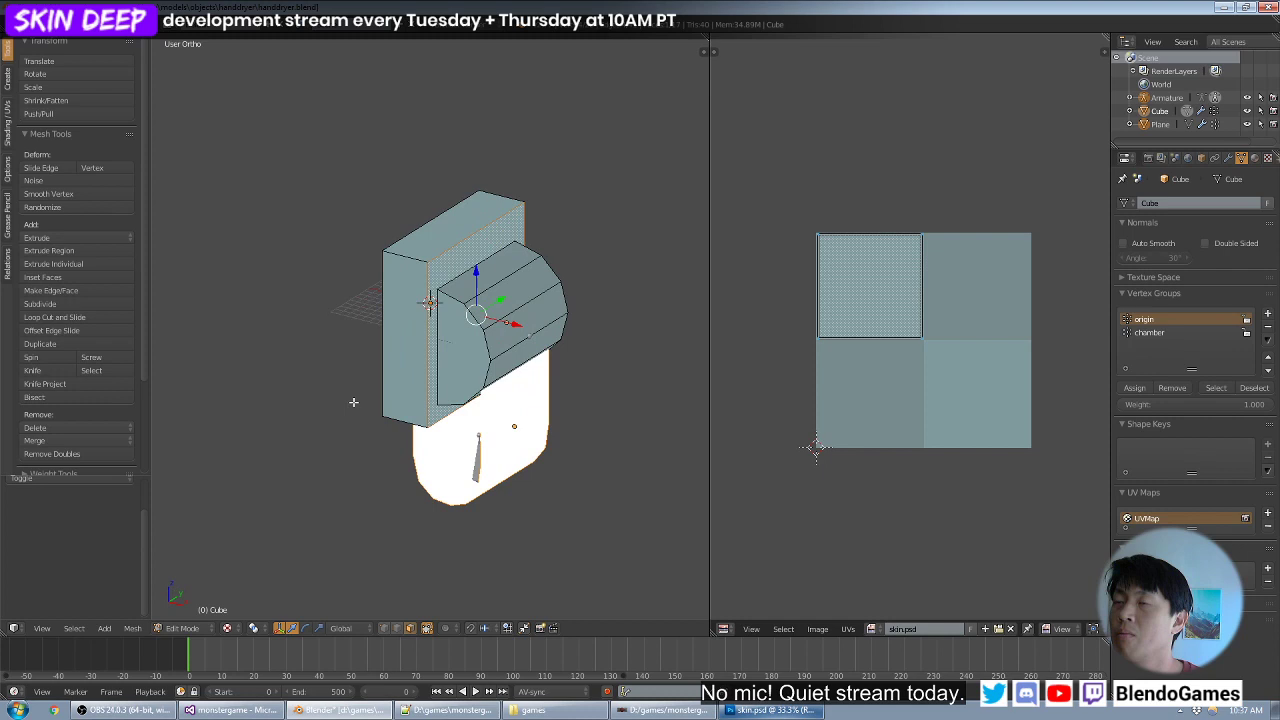
right_click(417, 339)
key("l")
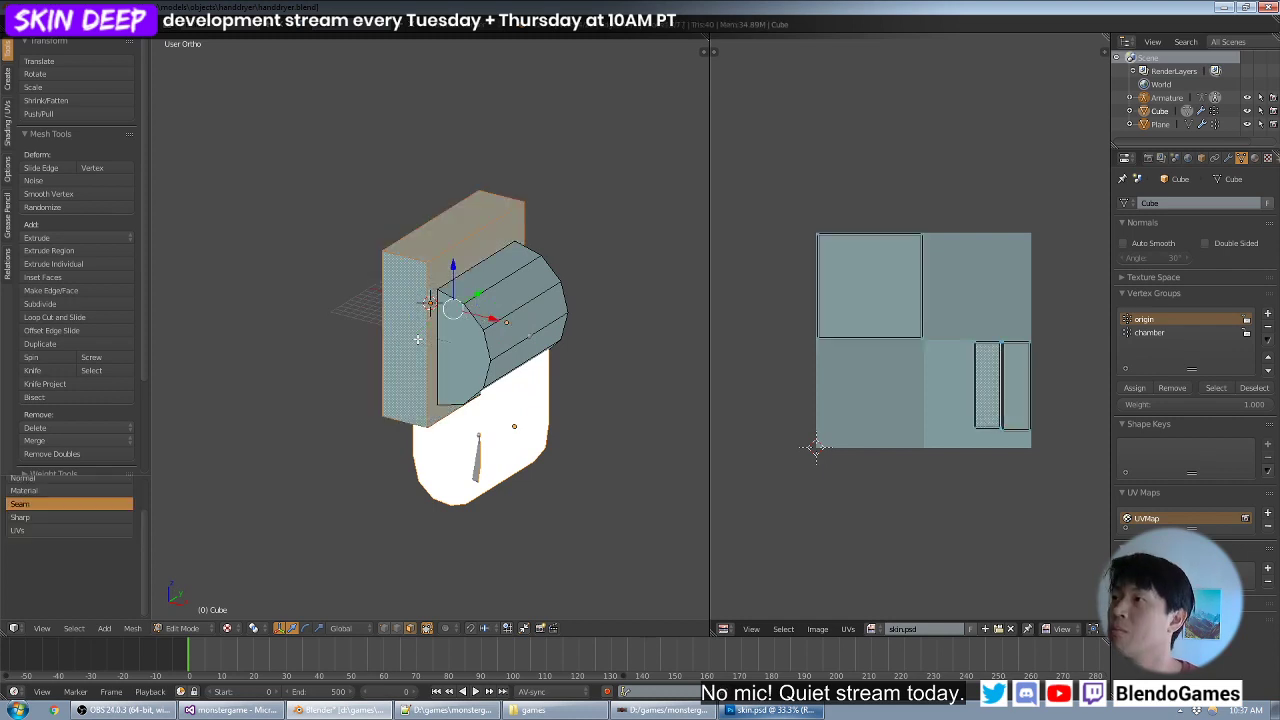
right_click(431, 304)
key("l")
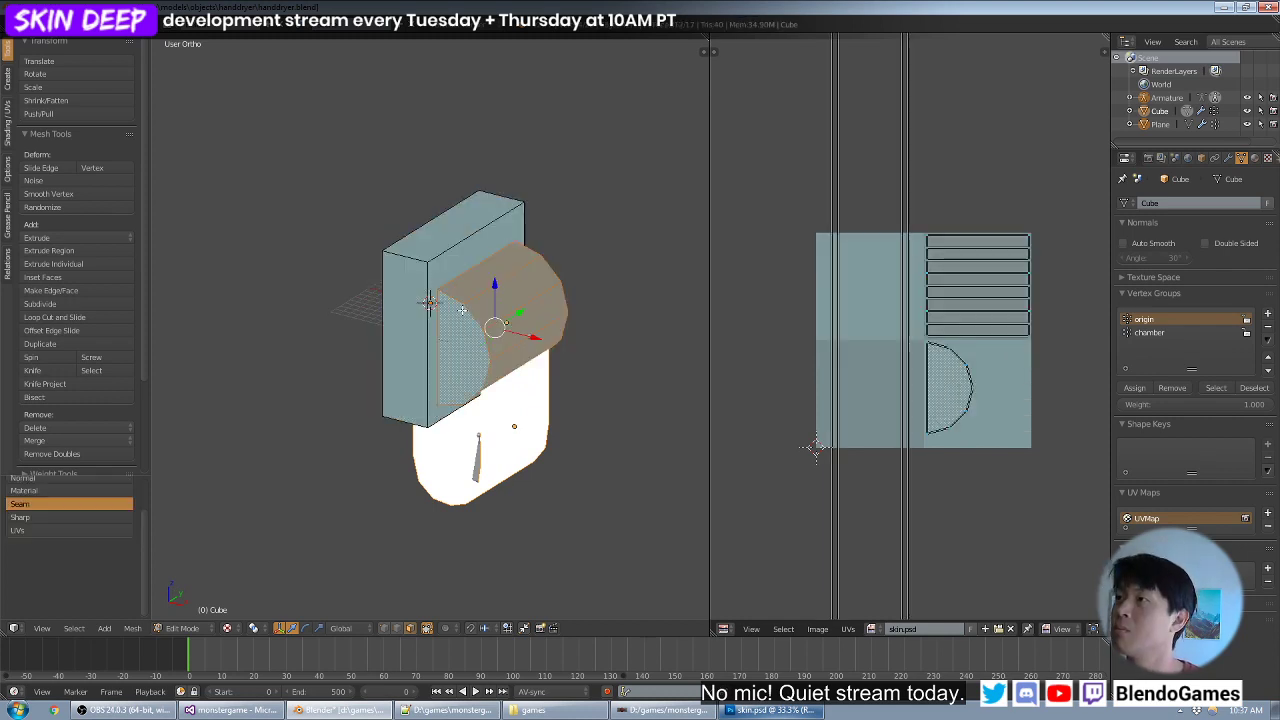
- Examine the curved housing from several angles and check the UV islands of its strip faces
middle_click_drag(551, 325, 515, 300)
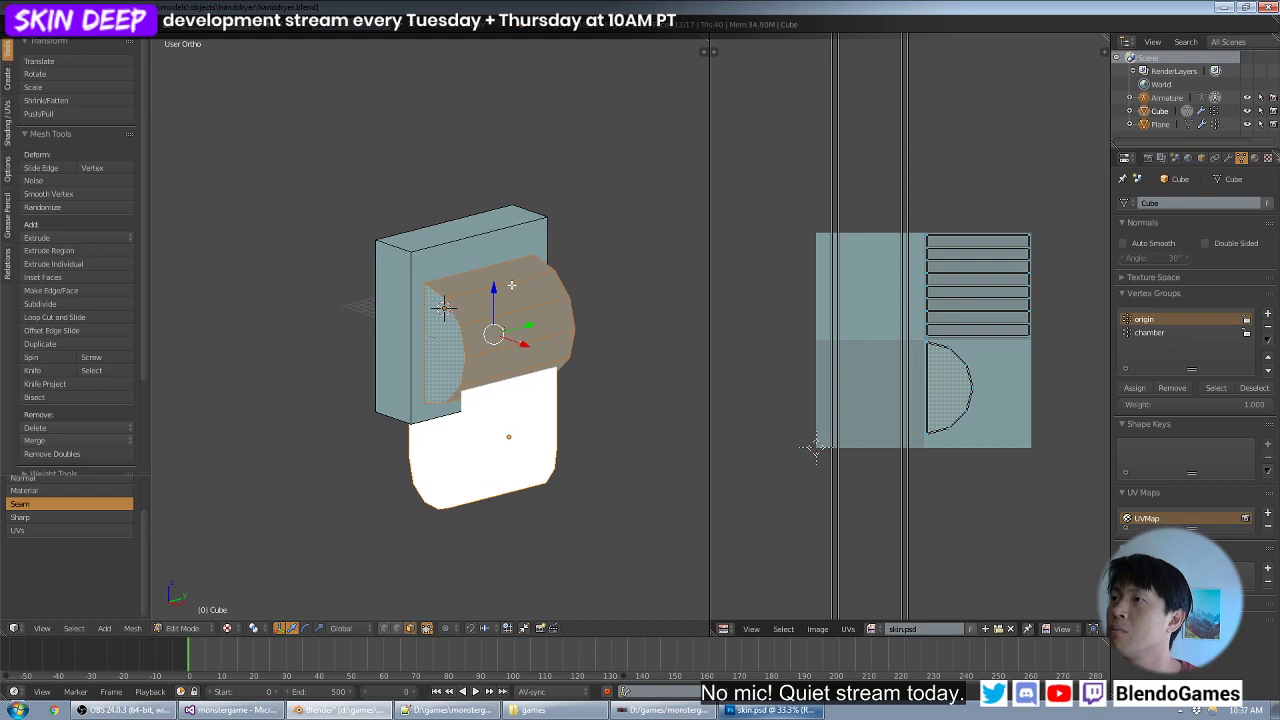
scroll(951, 291, "down", 3)
scroll(964, 292, "up", 3)
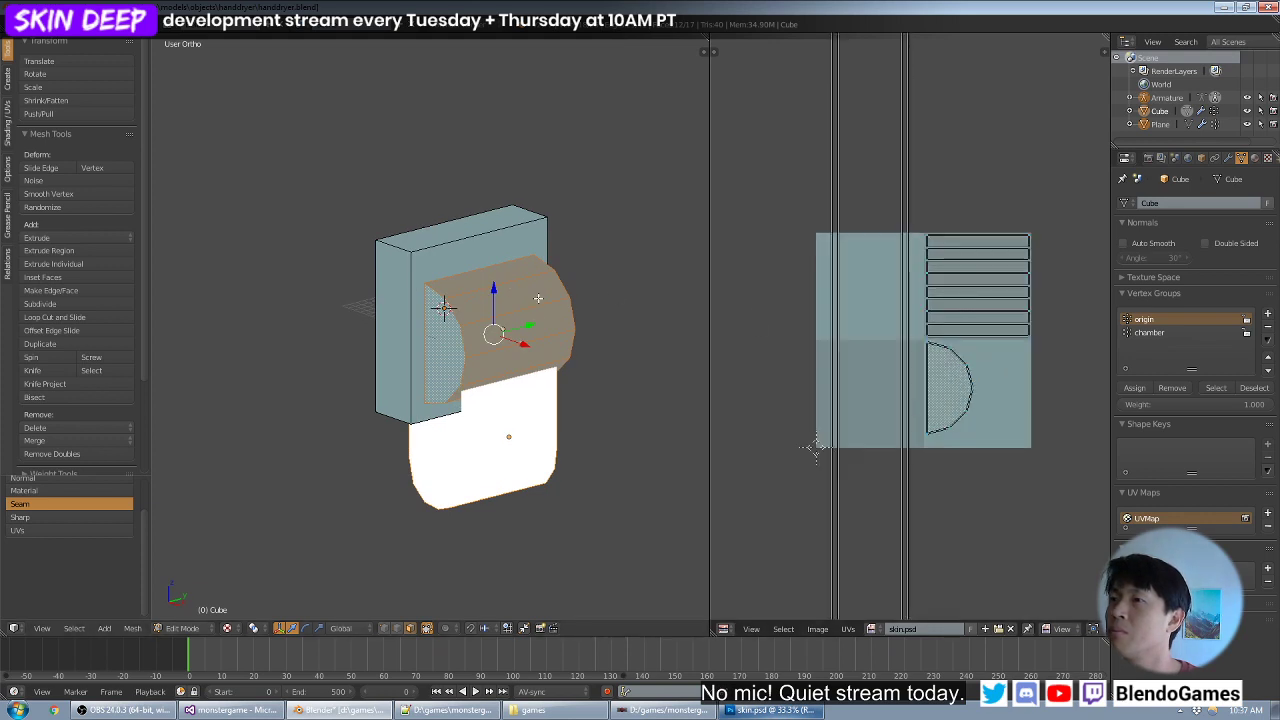
middle_click_drag(543, 344, 545, 322)
key("ctrl+z")
right_click(485, 323)
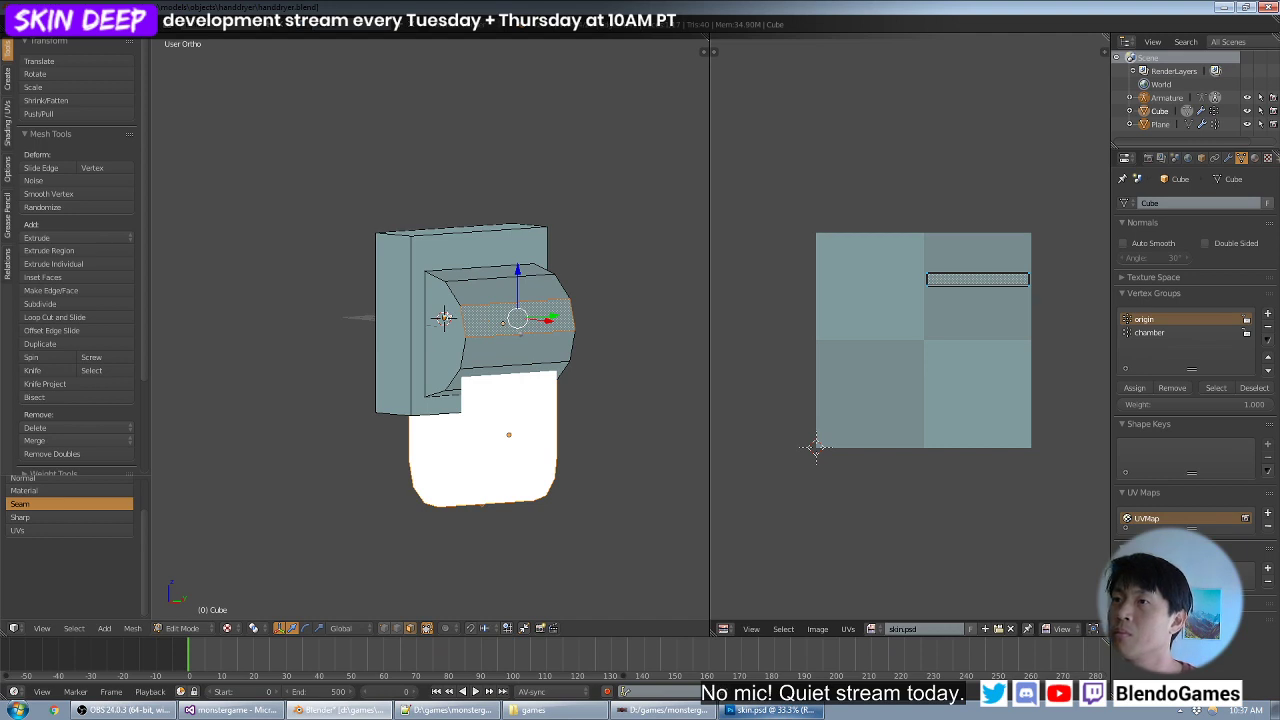
right_click(464, 297, "alt")
right_click(492, 323, "alt")
middle_click_drag(668, 289, 535, 300)
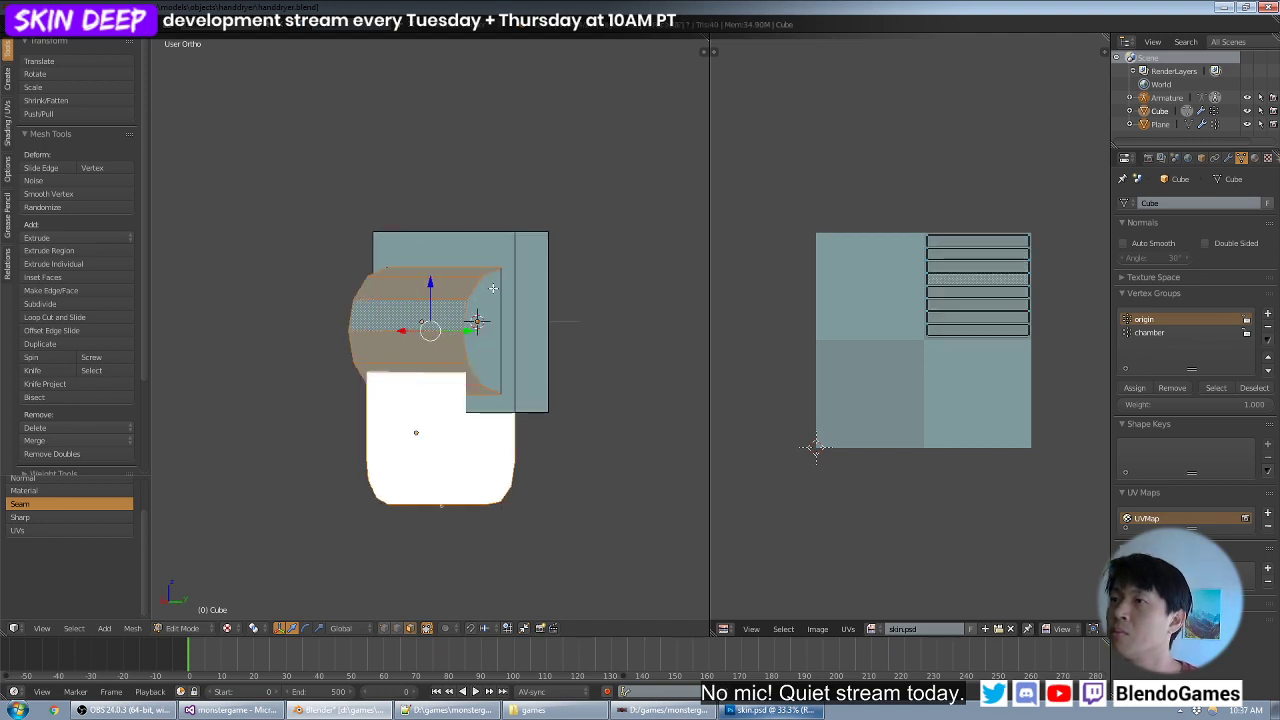
- Select the curved housing's end cap faces and unwrap them with Project From View from the front
right_click(488, 327)
middle_click_drag(424, 304, 520, 342)
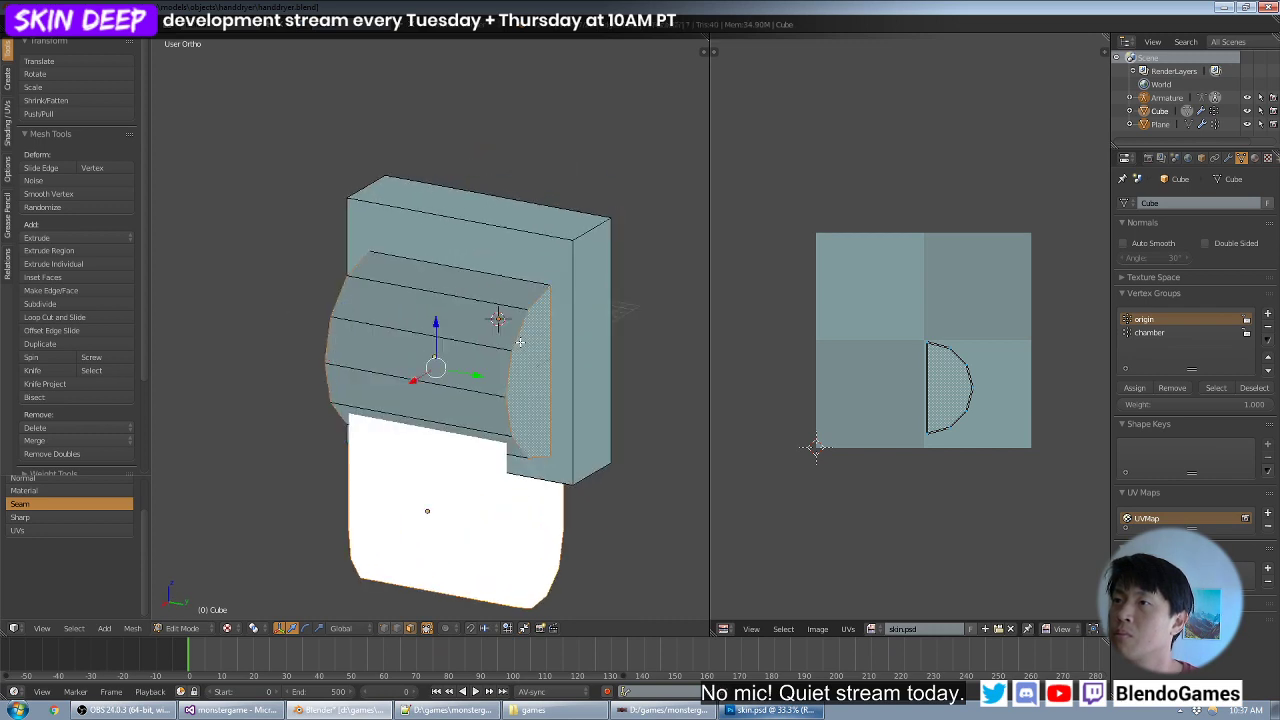
key("ctrl+alt+shift+f")
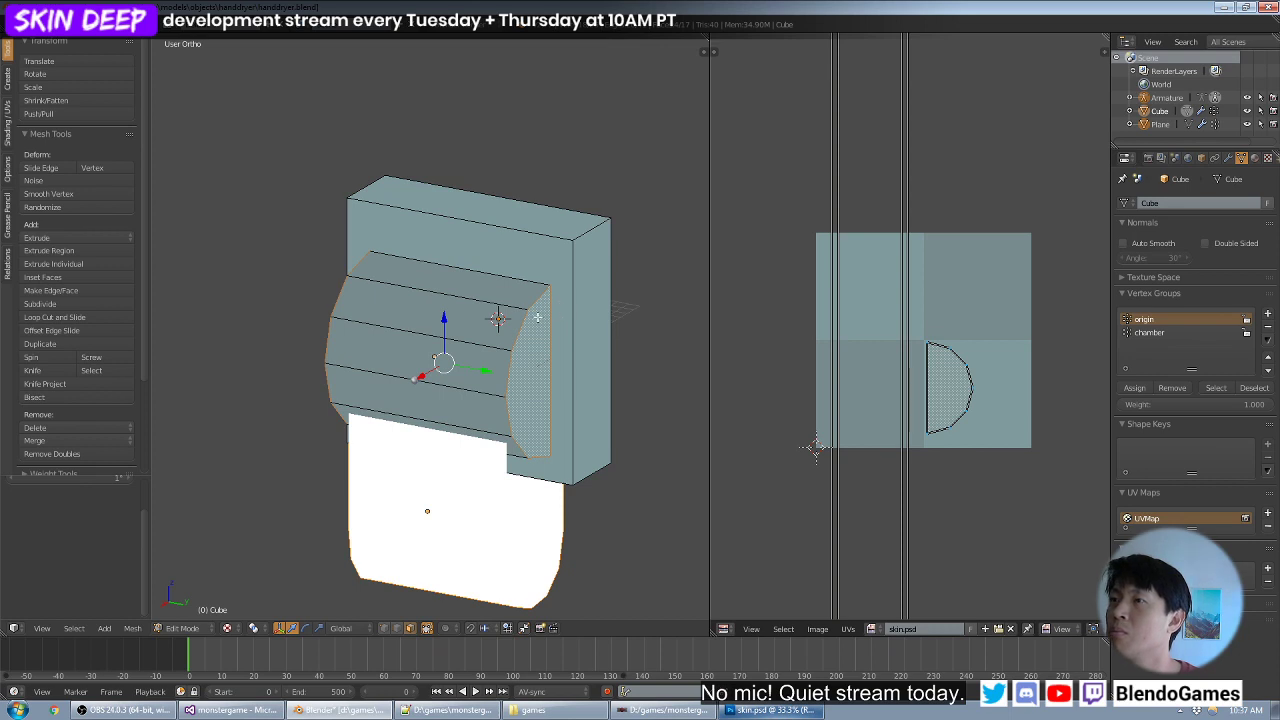
key("KP_1")
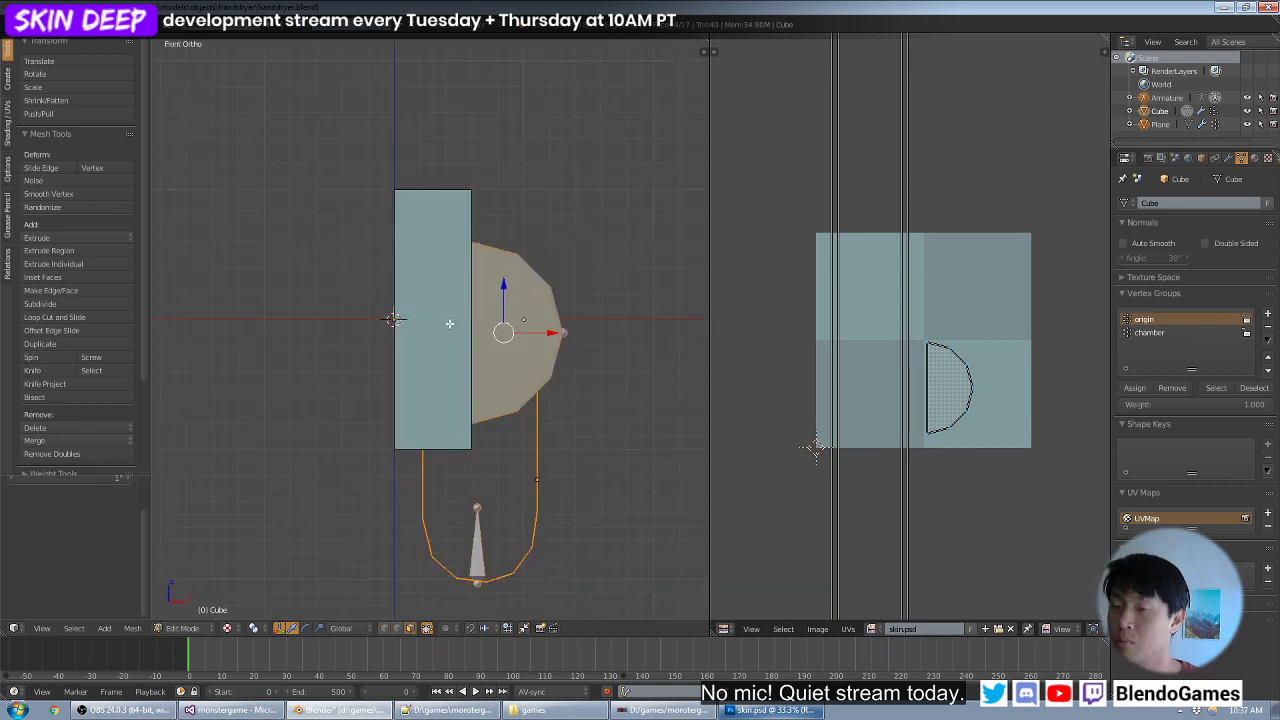
key("u")
left_click(450, 324)
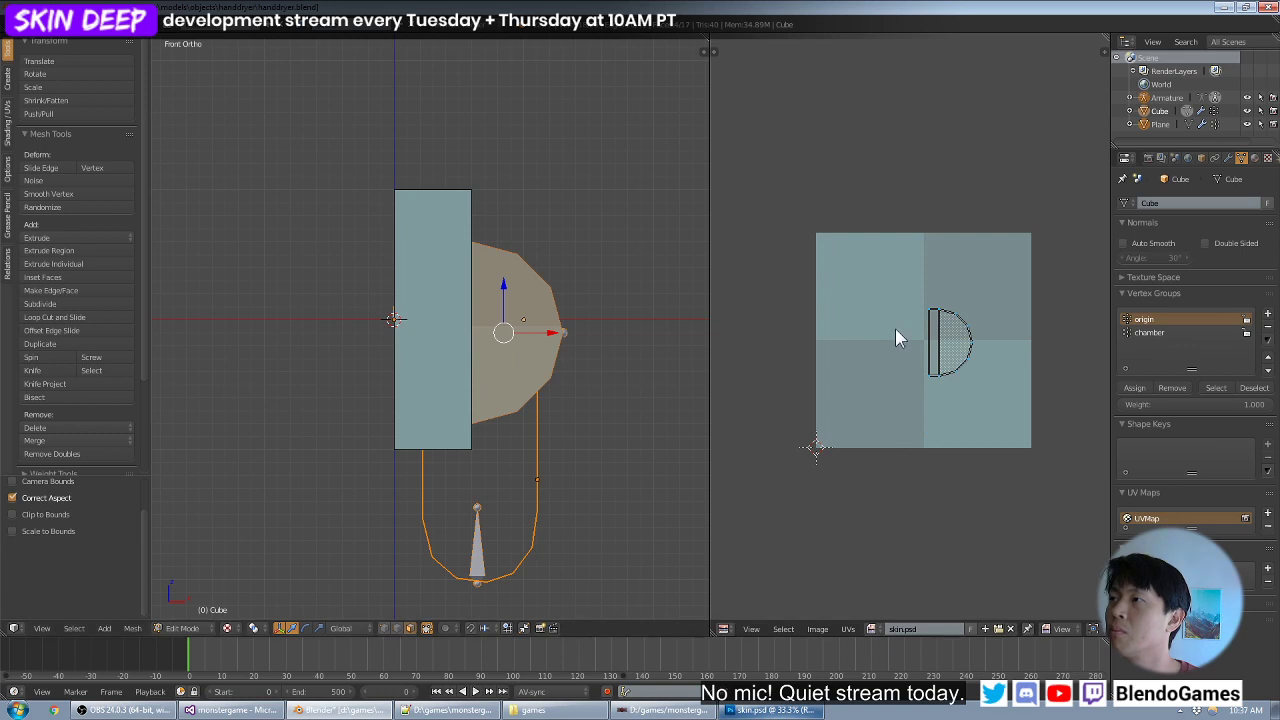
- Move the newly projected half-round island below the texture square and select the whole mesh to show all islands
key("g")
left_click(874, 501)
key("a")
- Move the half-round island to the upper left corner of the lower right quadrant and enlarge it slightly to fit
key("a")
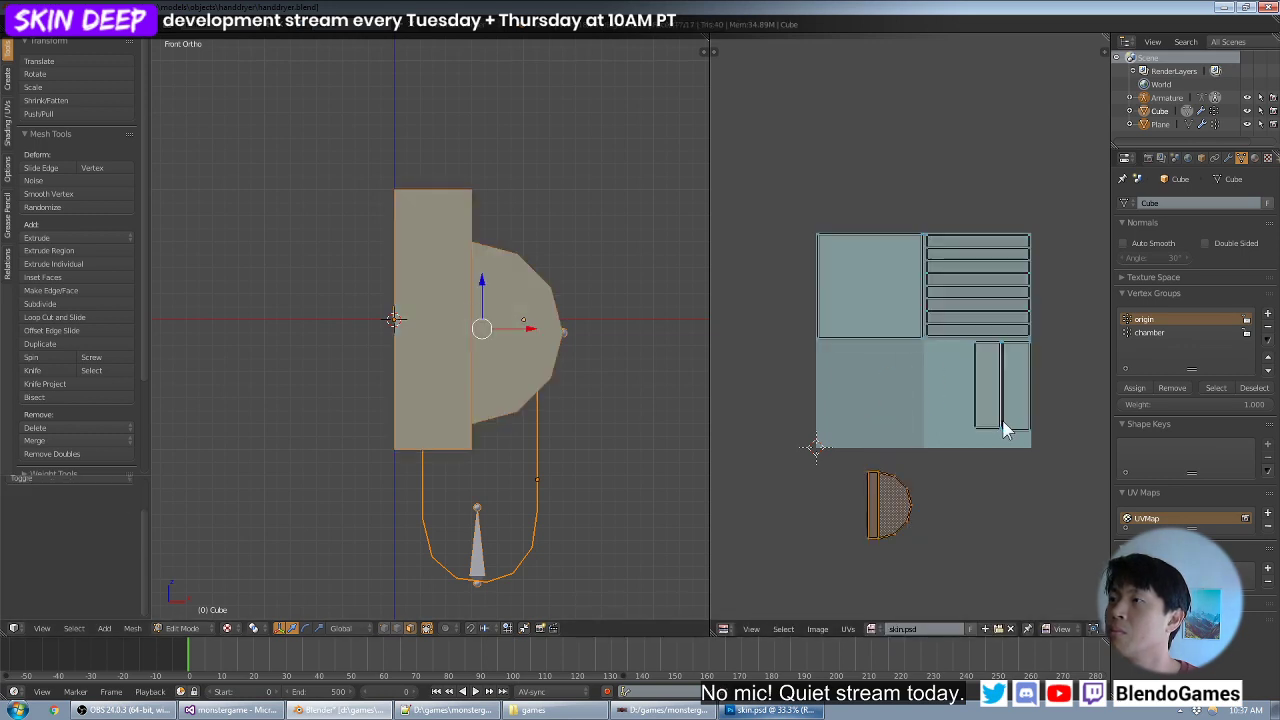
key("a")
key("b")
left_click_drag(945, 459, 851, 574)
scroll(933, 525, "up", 2)
key("g")
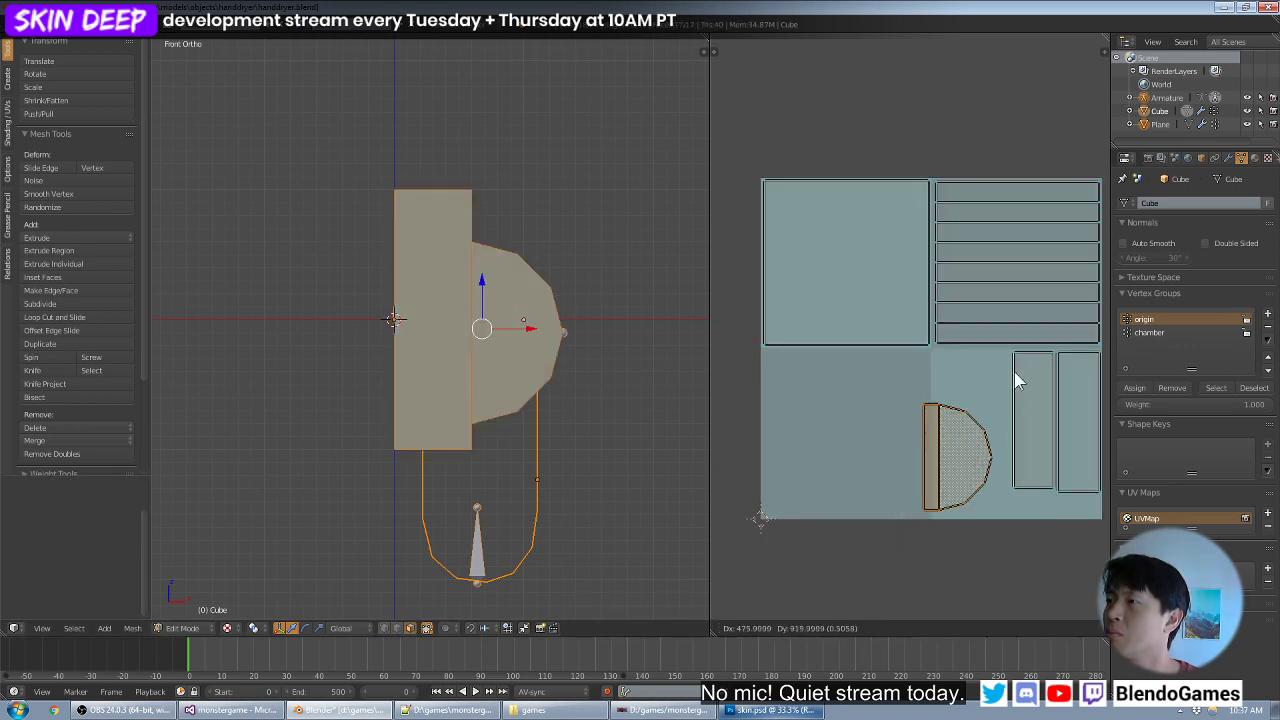
left_click(1028, 334)
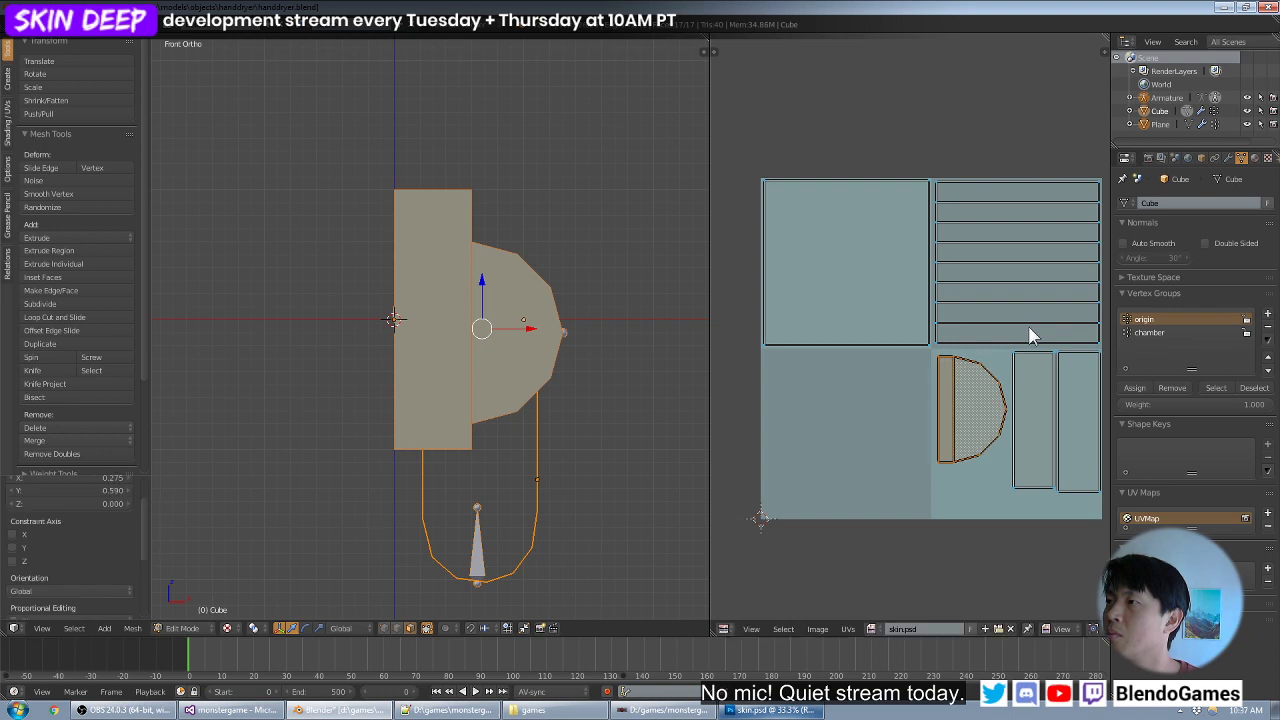
key("s")
left_click(1037, 438)
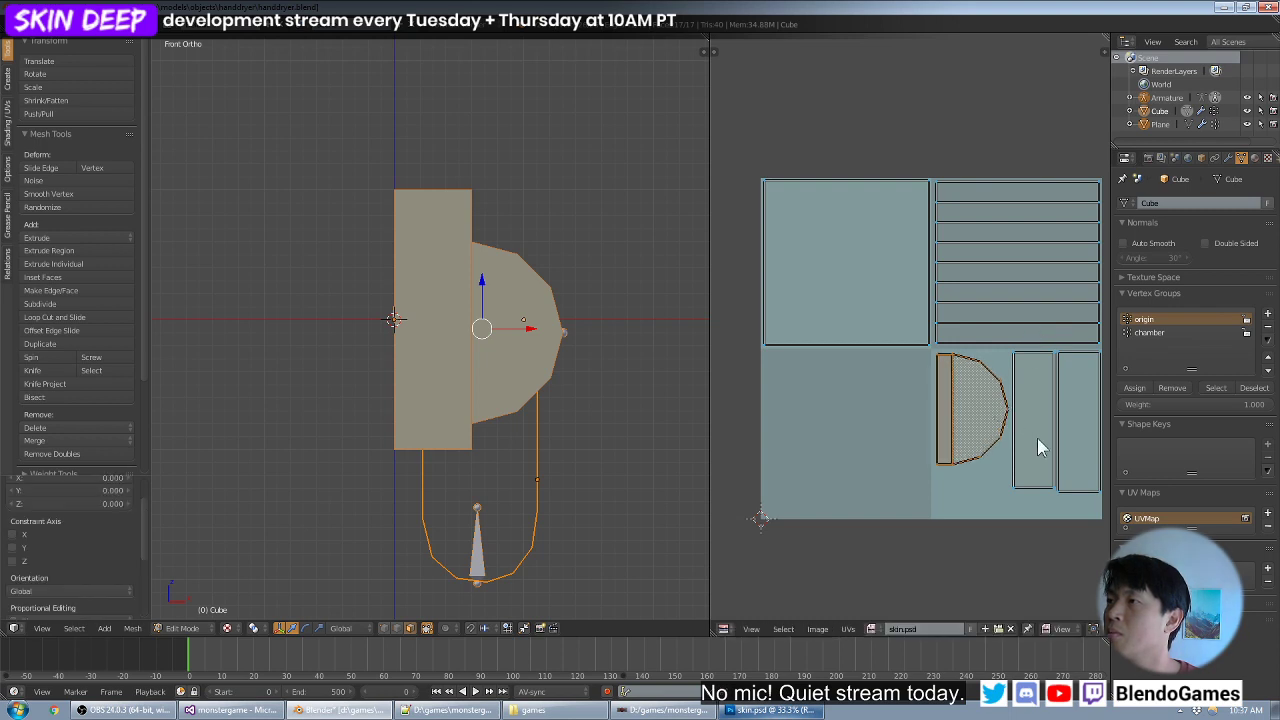
scroll(1051, 430, "down", 1)
scroll(1051, 430, "up", 1)
scroll(1051, 430, "down", 2)
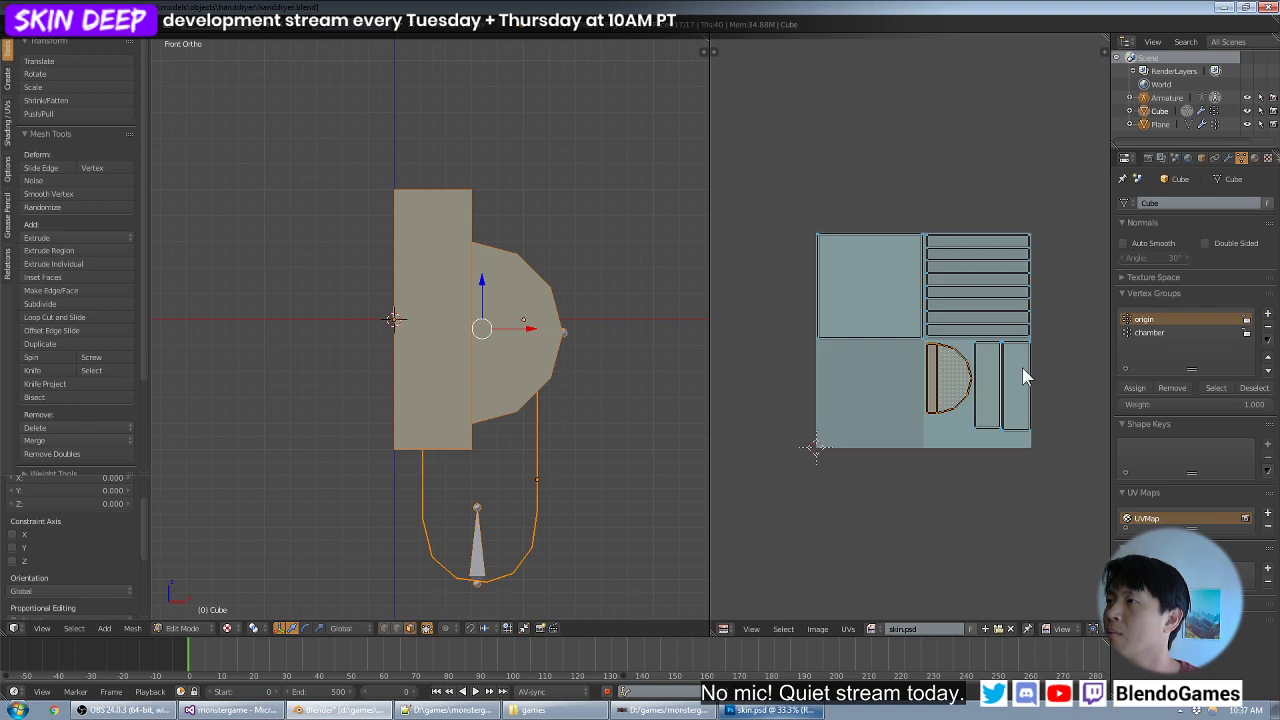
- Move the half-round and upright rectangular islands along X from the lower right quadrant into the lower left quadrant
key("a")
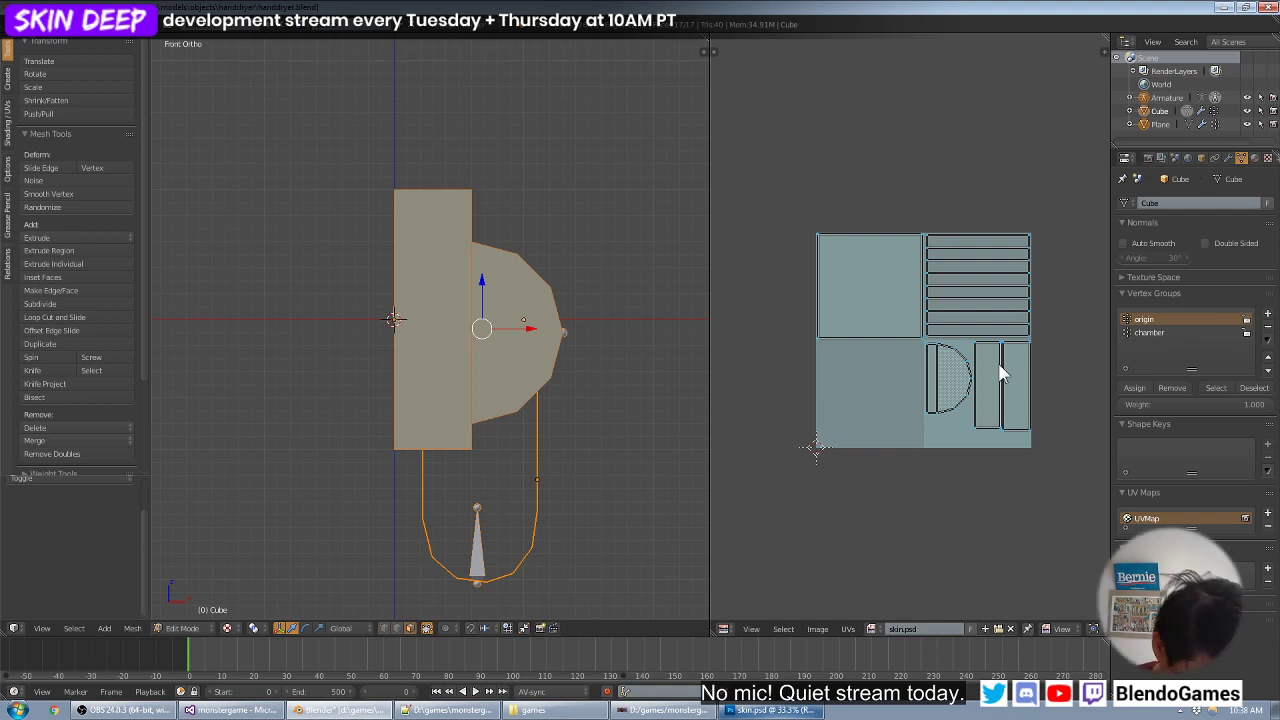
scroll(986, 356, "up", 1)
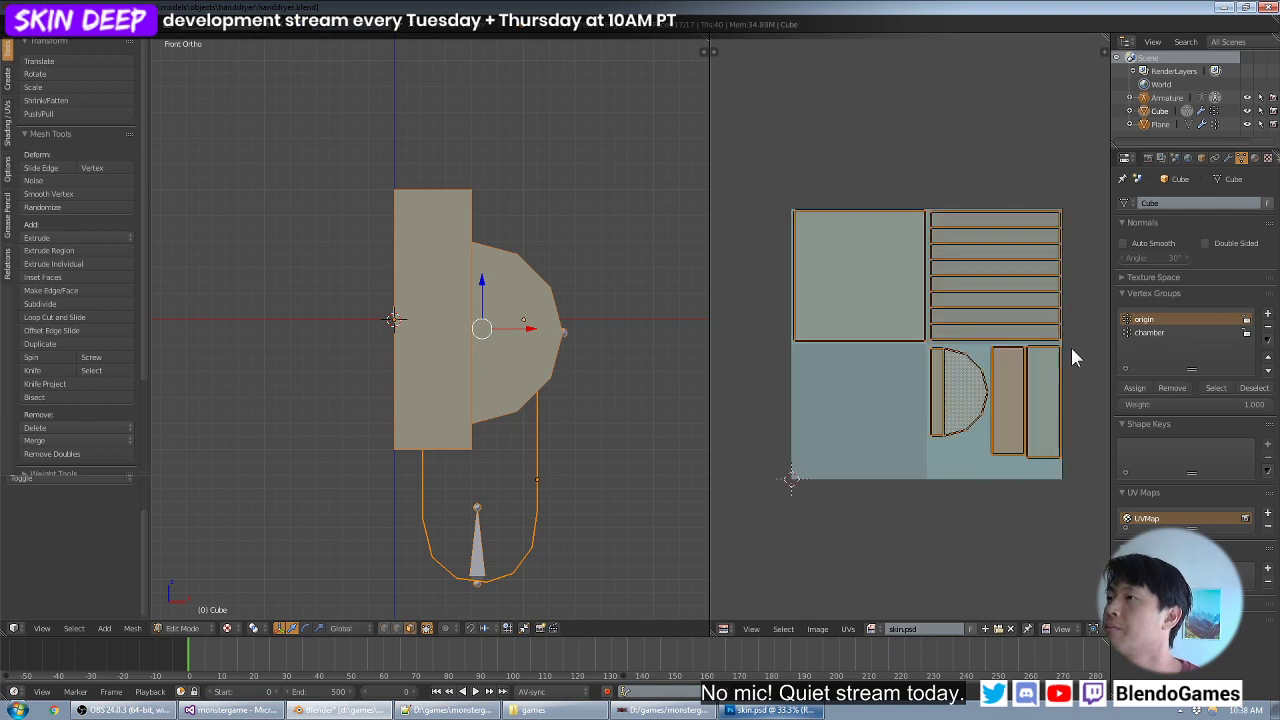
key("b")
left_click_drag(1071, 341, 934, 502)
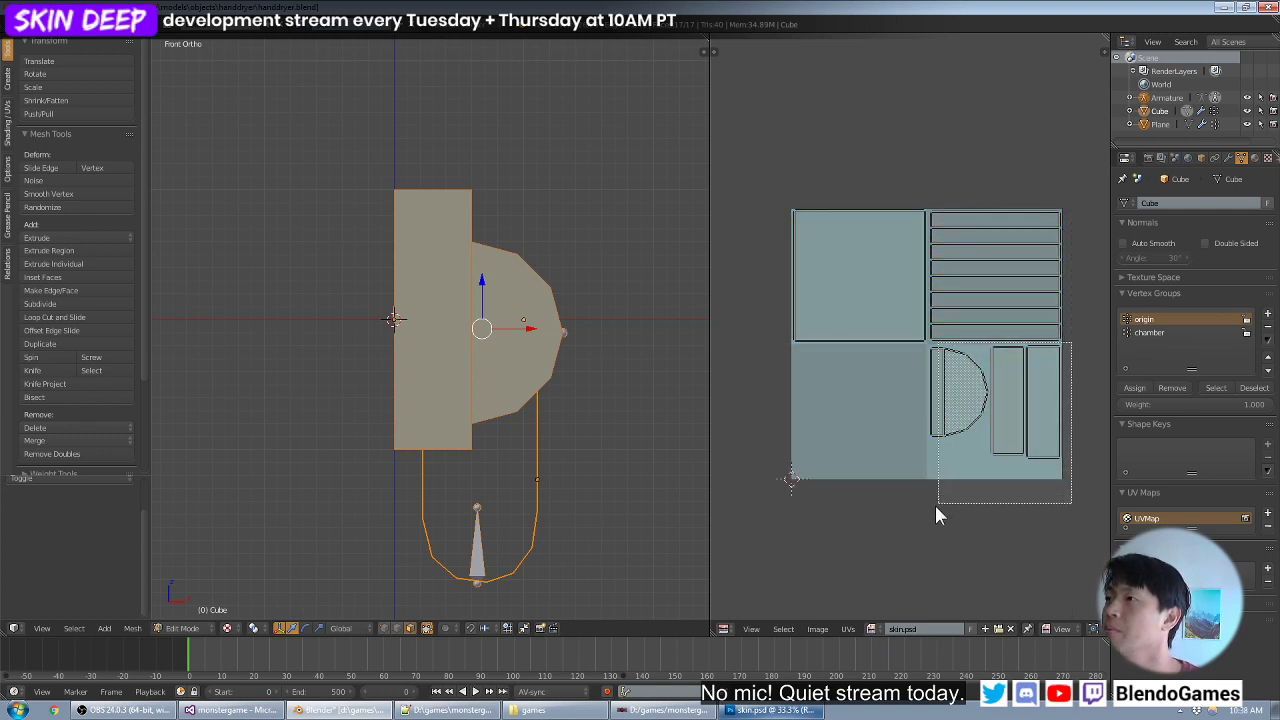
key("g")
key("x")
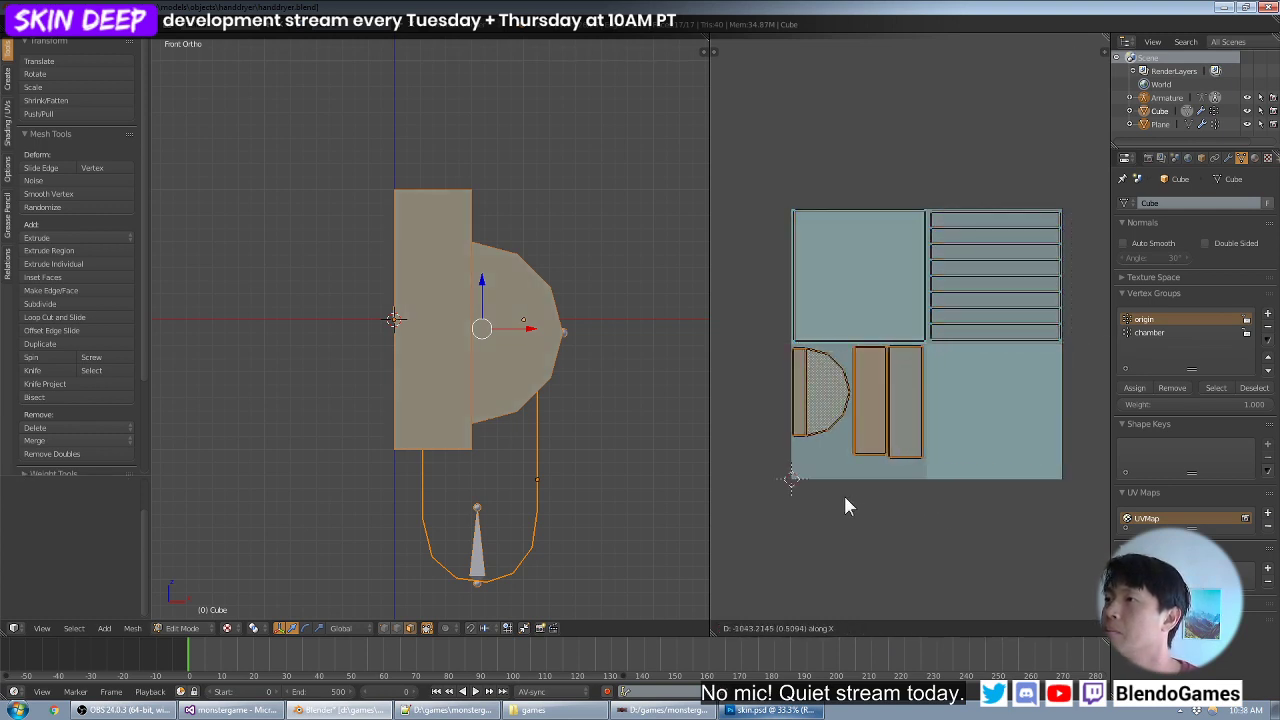
left_click(845, 492)
scroll(925, 460, "up", 2)
key("a")
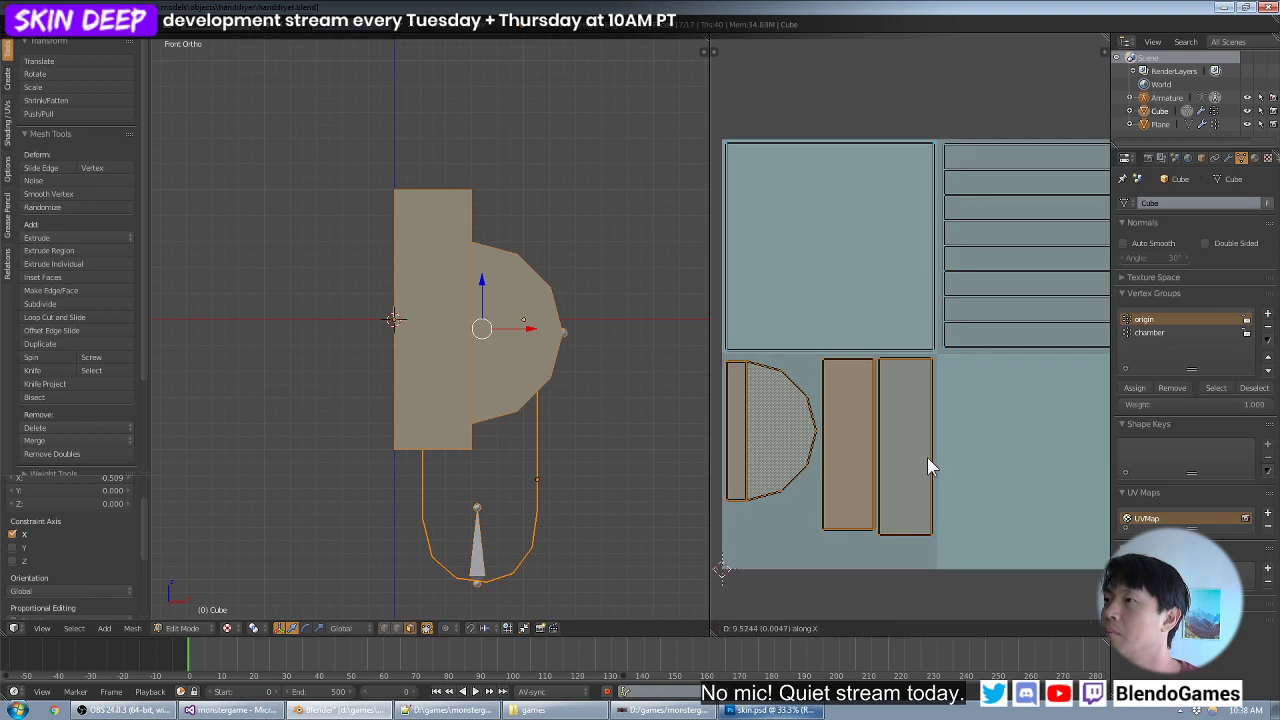
- Scale the stack of horizontal strip islands by 2 along Y
scroll(1023, 354, "down", 2)
left_click_drag(1100, 183, 929, 395)
key("s")
key("y")
key("2")
key("Return")
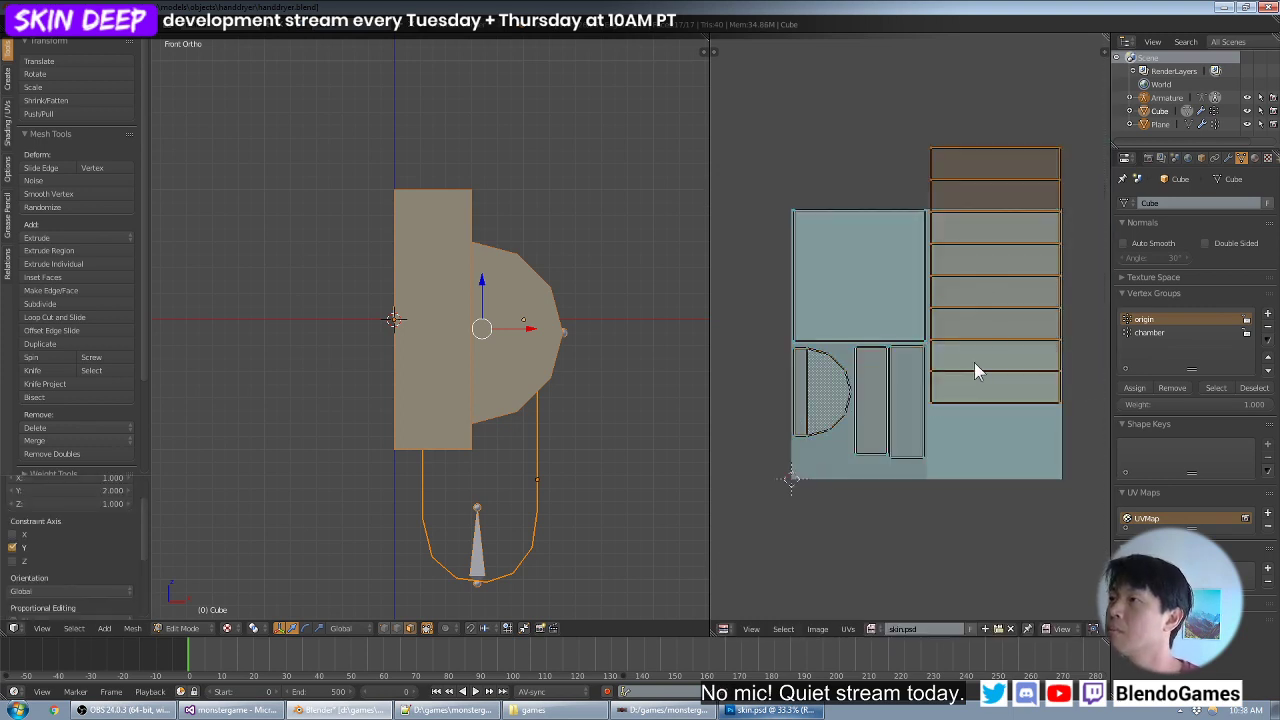
- Move the enlarged strip islands down along Y by about 0.254 so they fit the right half of the texture
scroll(976, 366, "up", 1)
middle_click_drag(1008, 299, 956, 322)
key("g")
key("y")
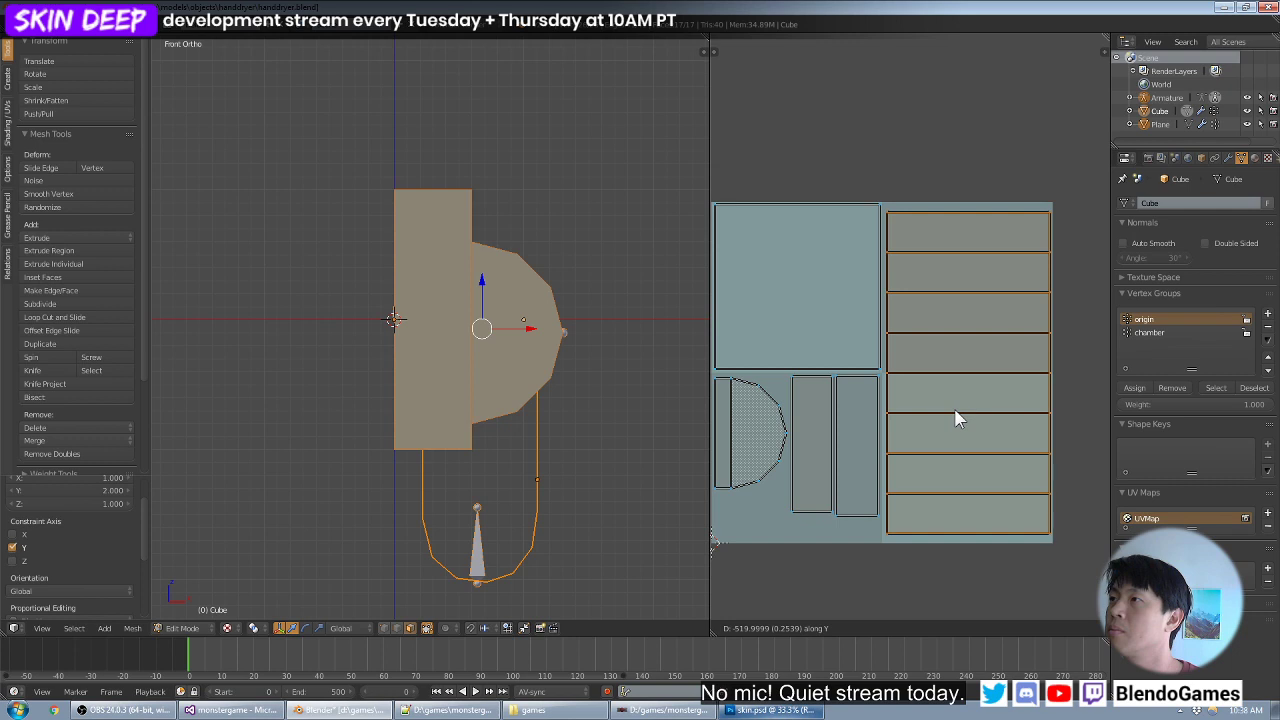
left_click(955, 418)
- Return to Object Mode, deselect everything and save the hand dryer's Blender file over the existing one
middle_click_drag(540, 372, 457, 354)
scroll(457, 353, "down", 2)
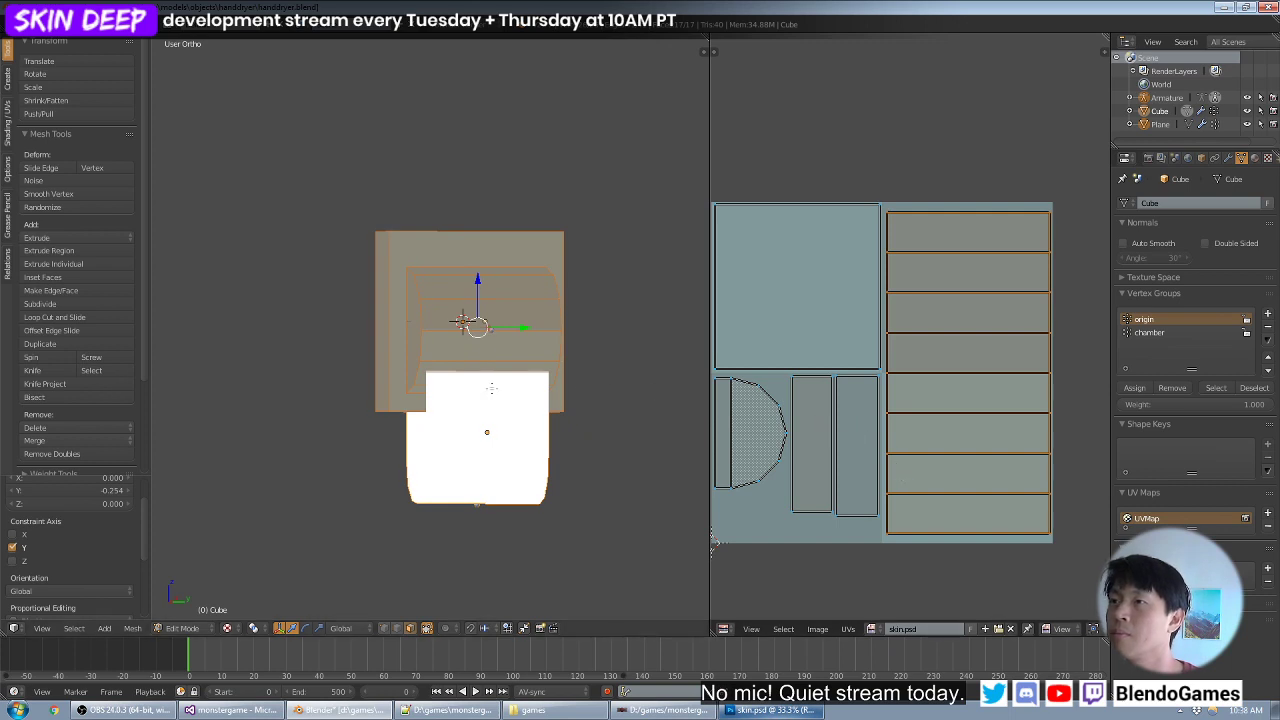
middle_click_drag(496, 387, 555, 391)
scroll(555, 391, "up", 1)
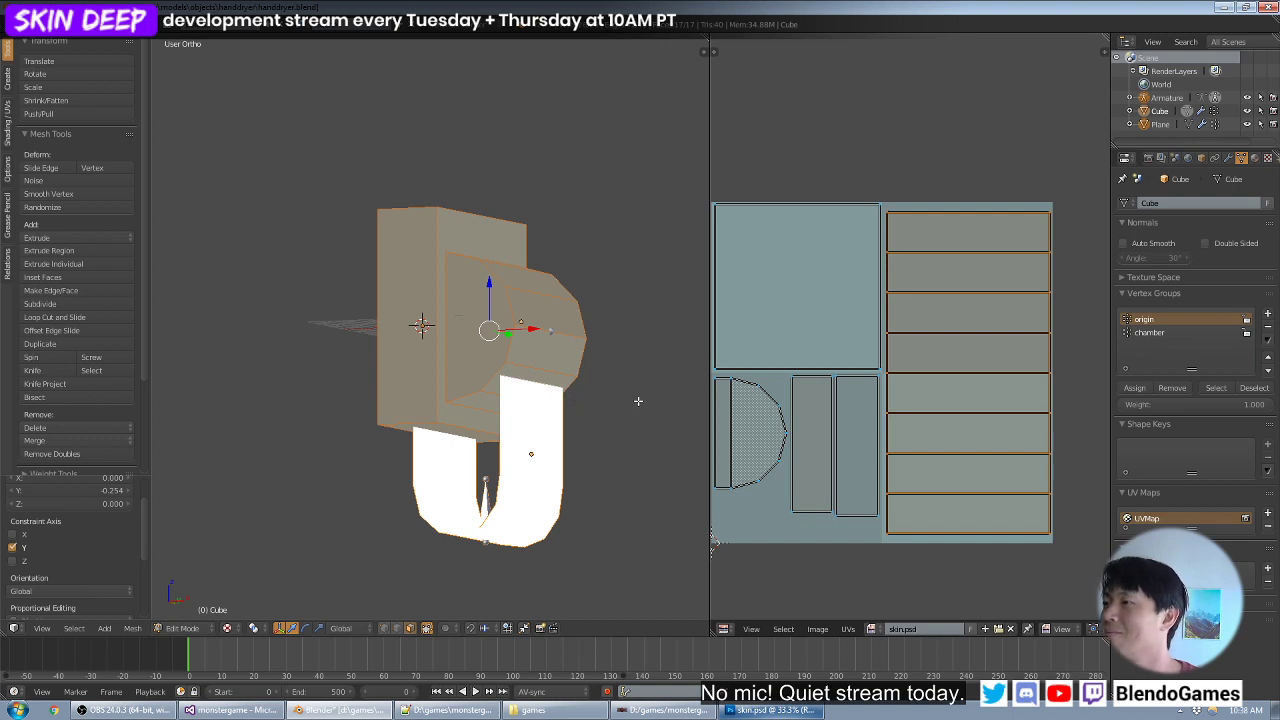
key("Tab")
middle_click_drag(589, 382, 563, 365)
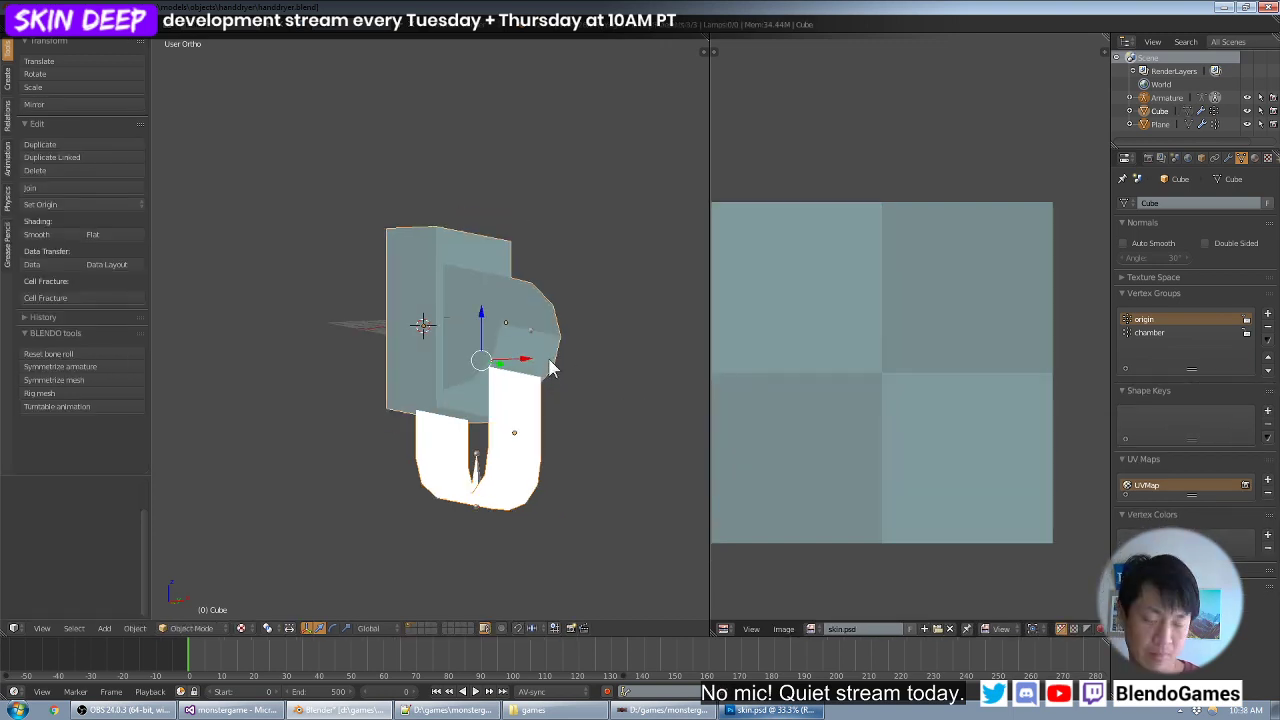
key("a")
middle_click_drag(567, 265, 542, 286)
key("ctrl+s")
left_click(542, 286)
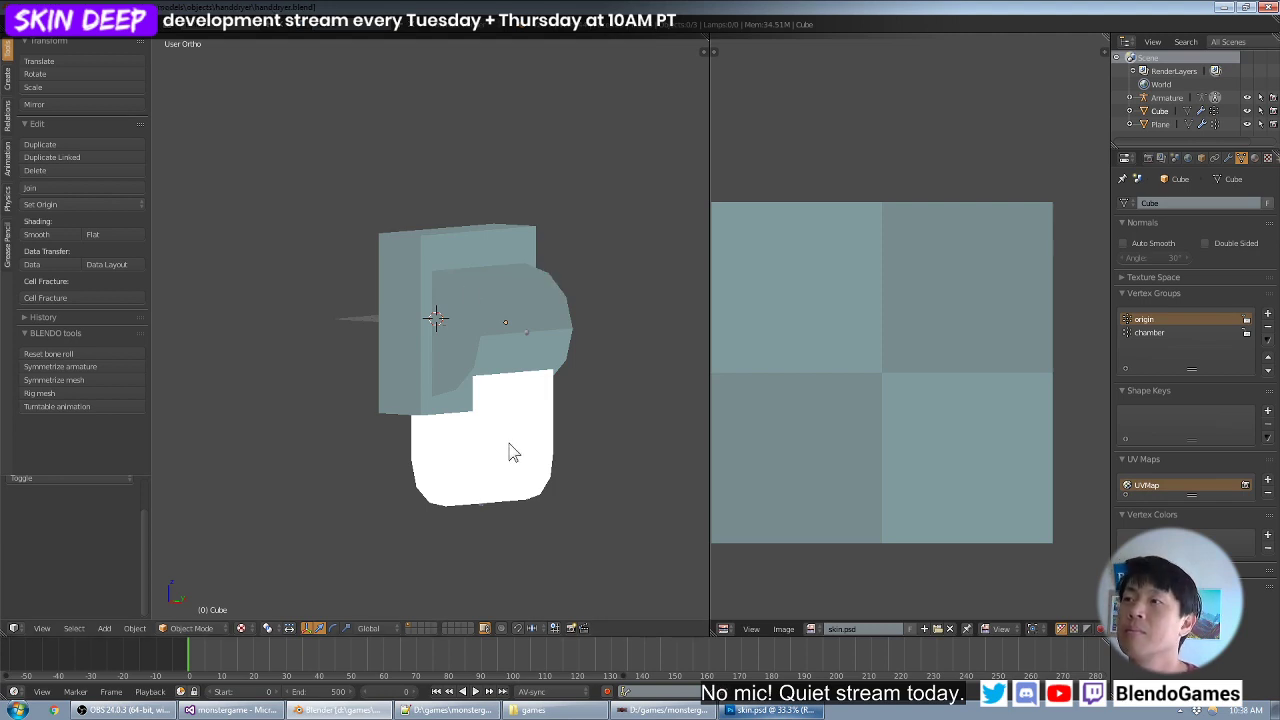
- Switch to Photoshop and create a new document 1024 pixels wide and 2048 pixels high
left_click(768, 710)
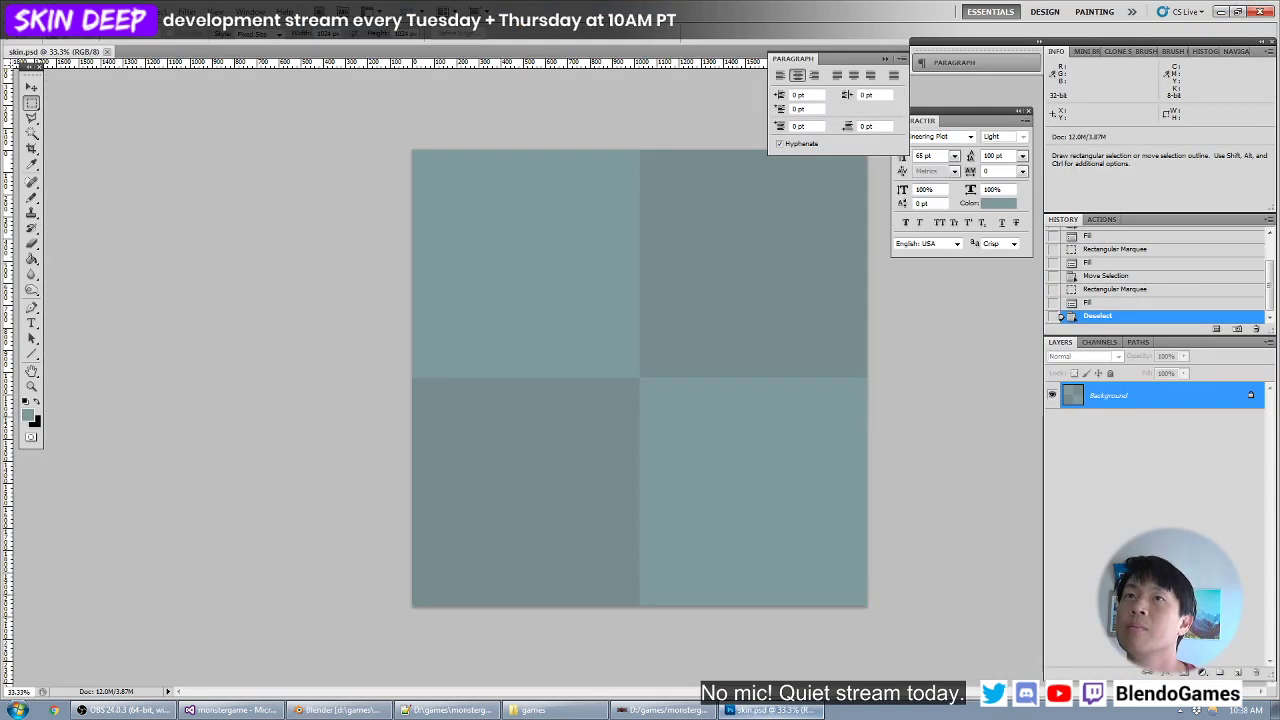
left_click(16, 11)
left_click(50, 28)
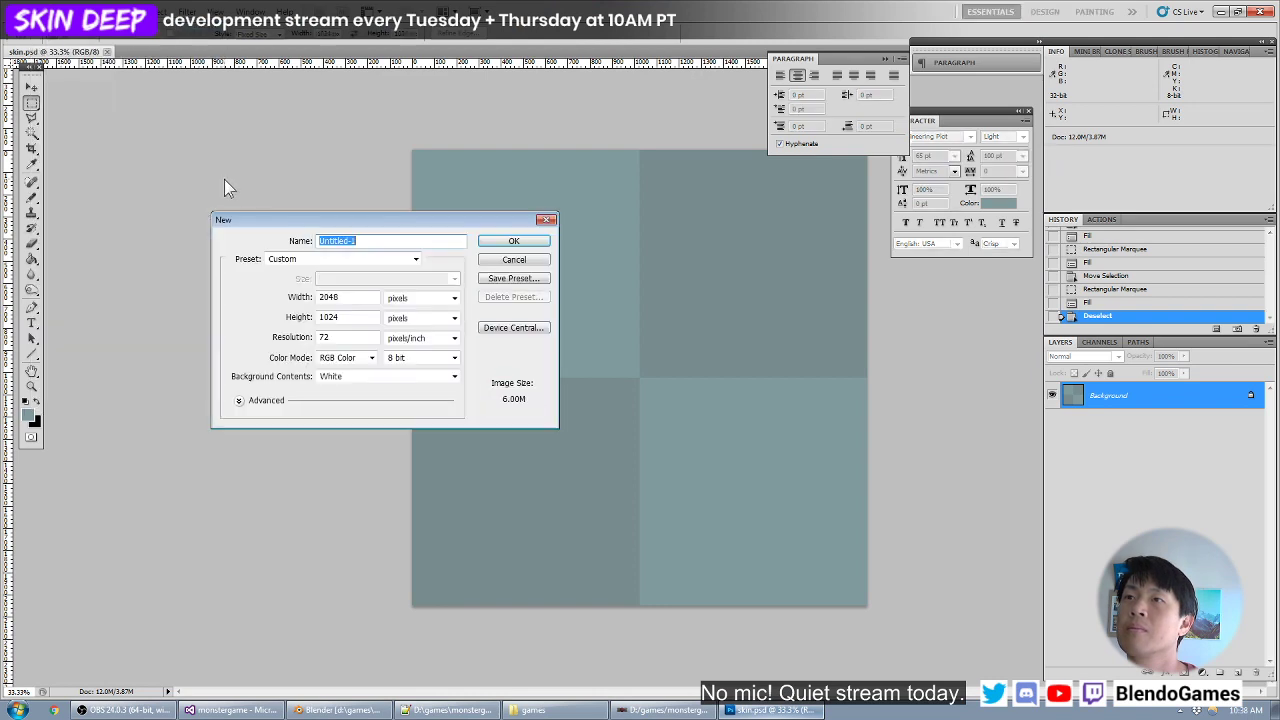
double_click(330, 297)
type("10")
double_click(343, 316)
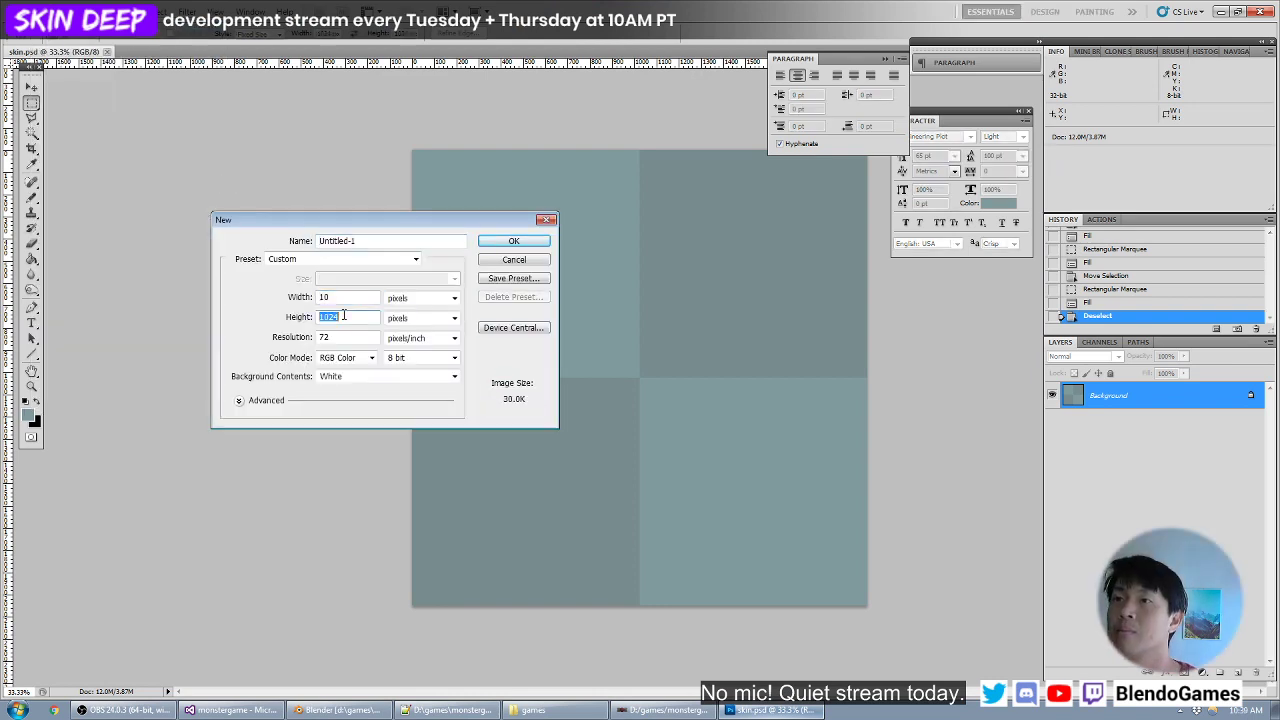
left_click(355, 297)
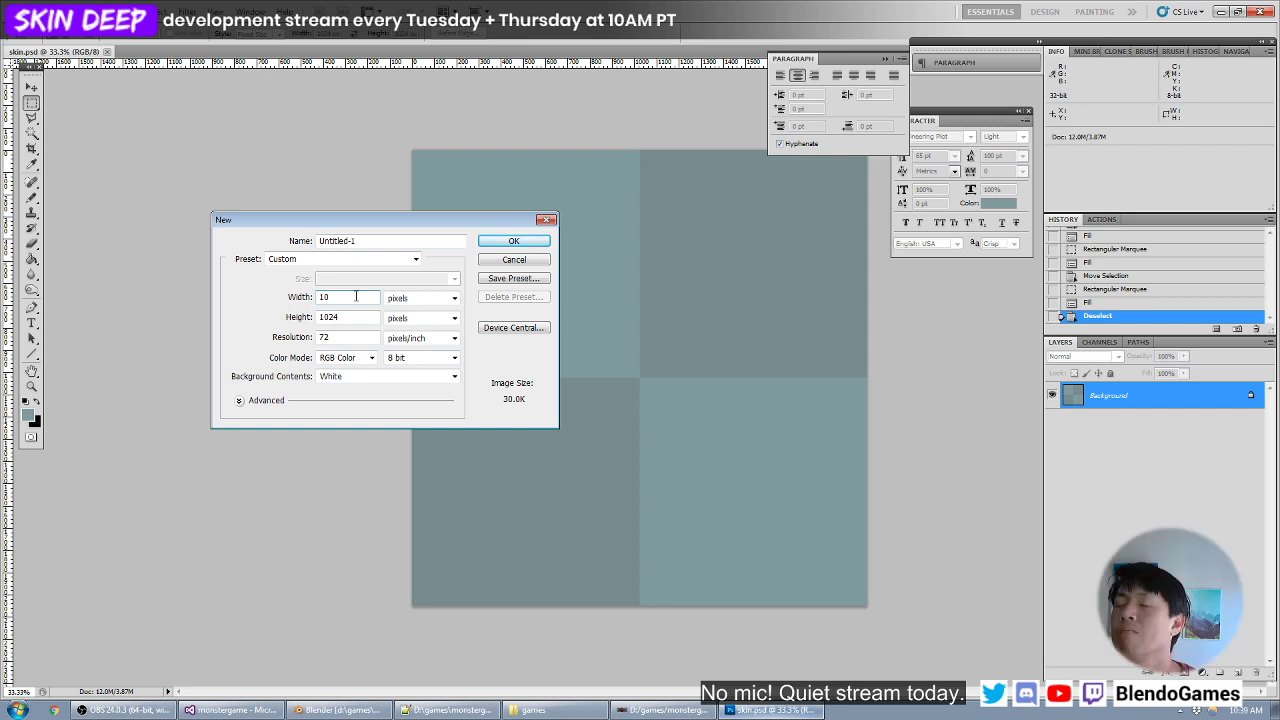
type("24")
key("Tab")
type("2048")
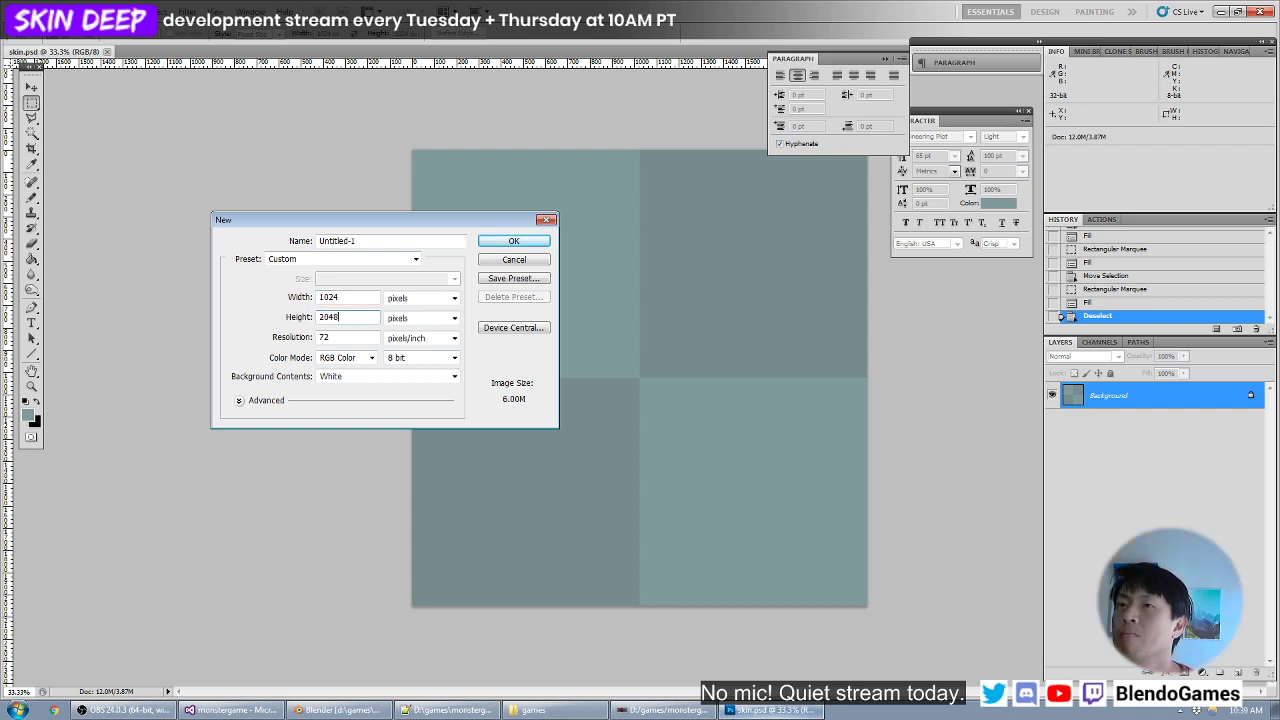
key("Return")
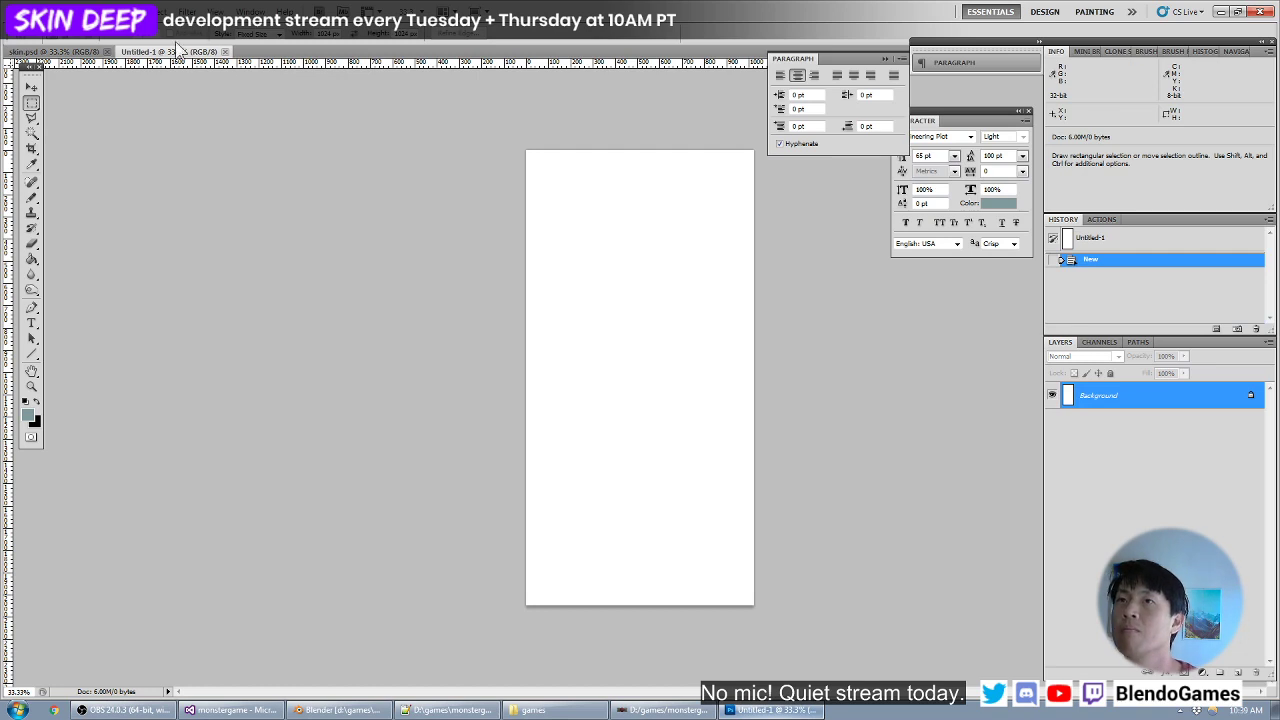
- Save the new document as towel.psd in the handdryer folder
left_click(40, 12)
left_click(80, 209)
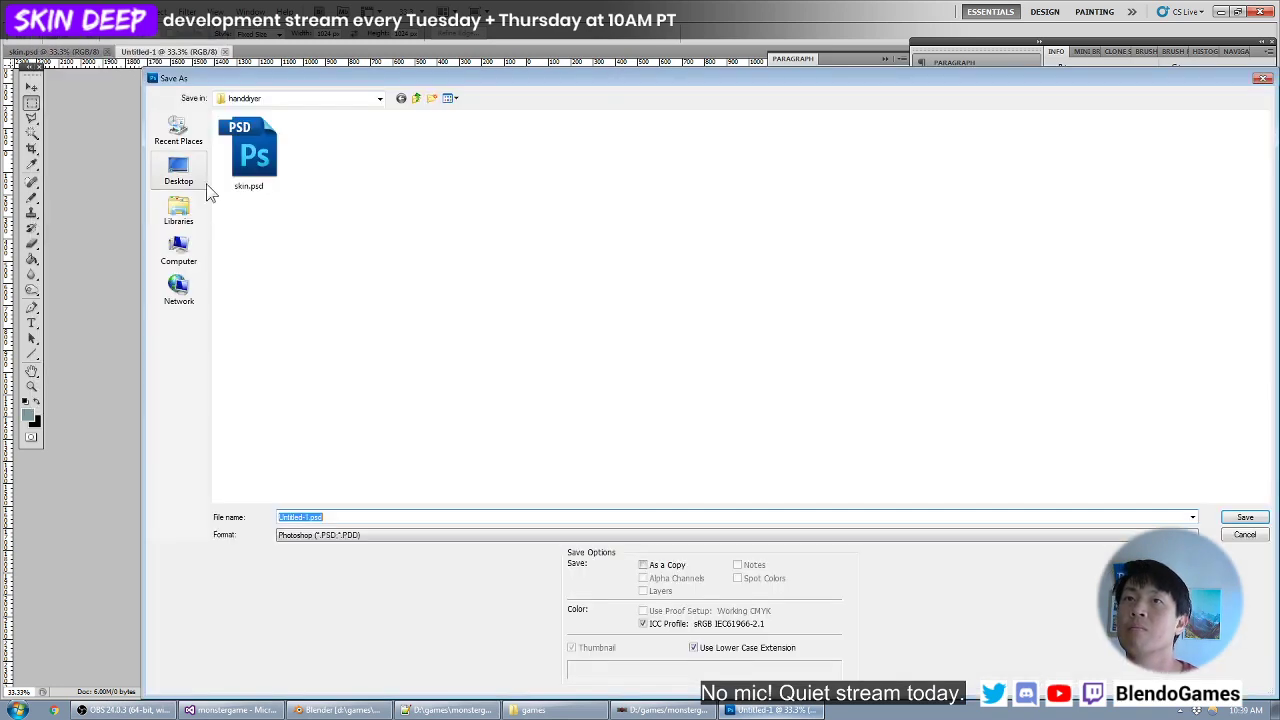
type("fab")
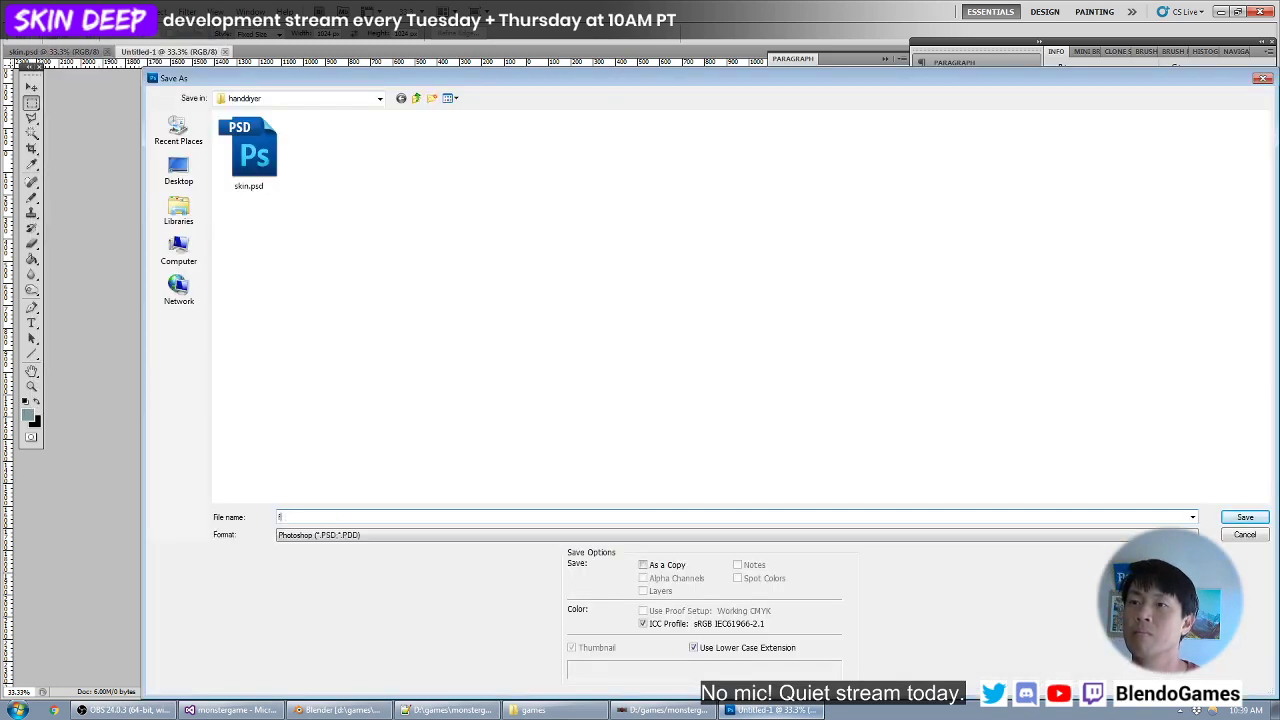
type("el")
key("Return")
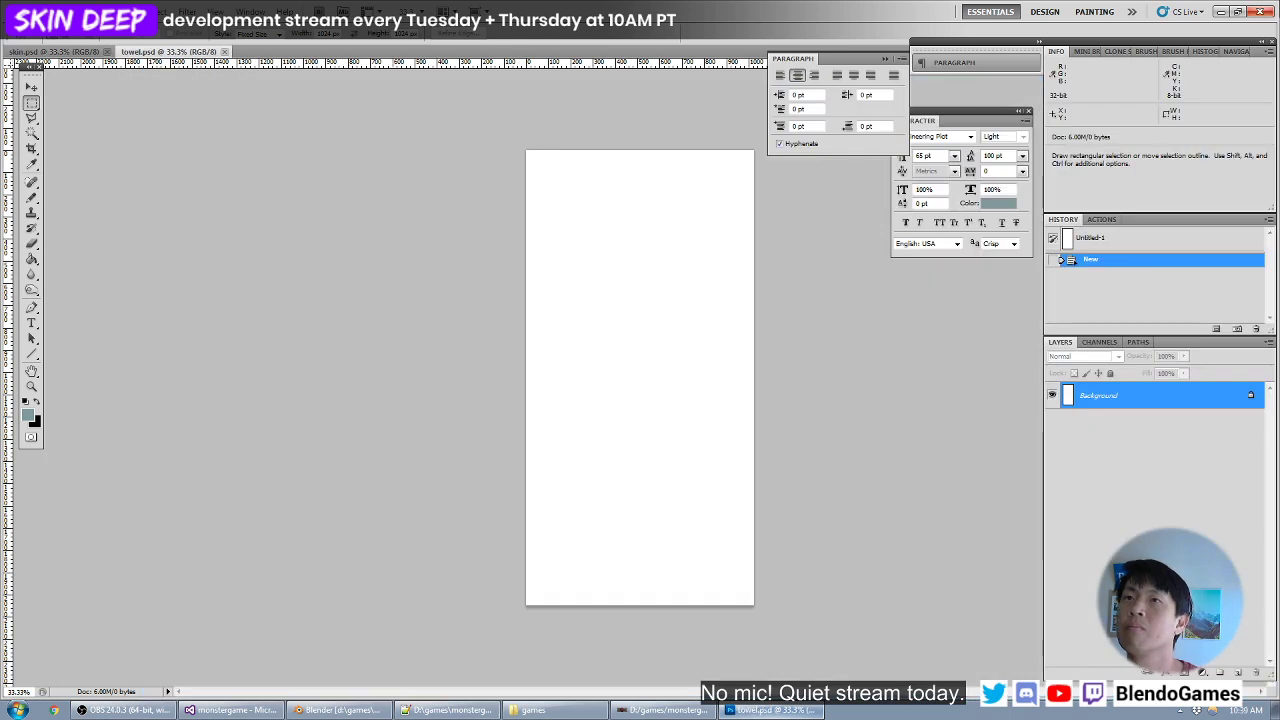
- Fill the towel background with olive (#92894a) and save the file
key("alt+BackSpace")
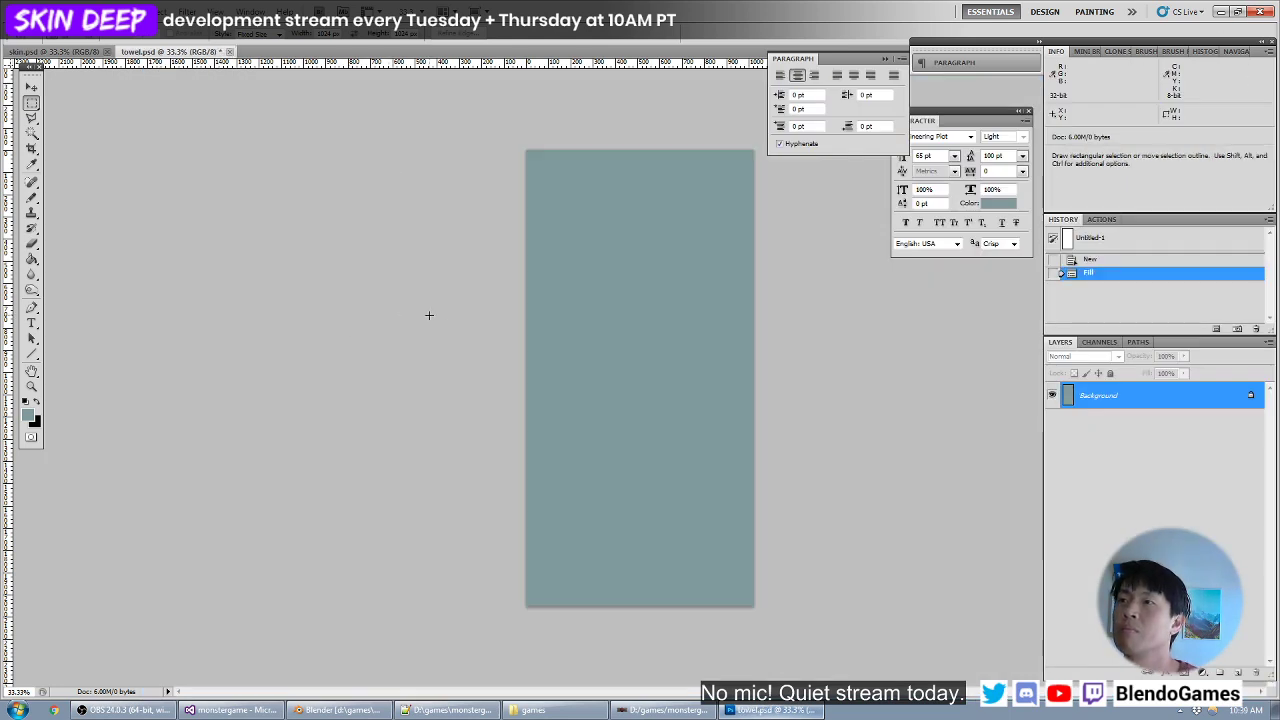
left_click(28, 414)
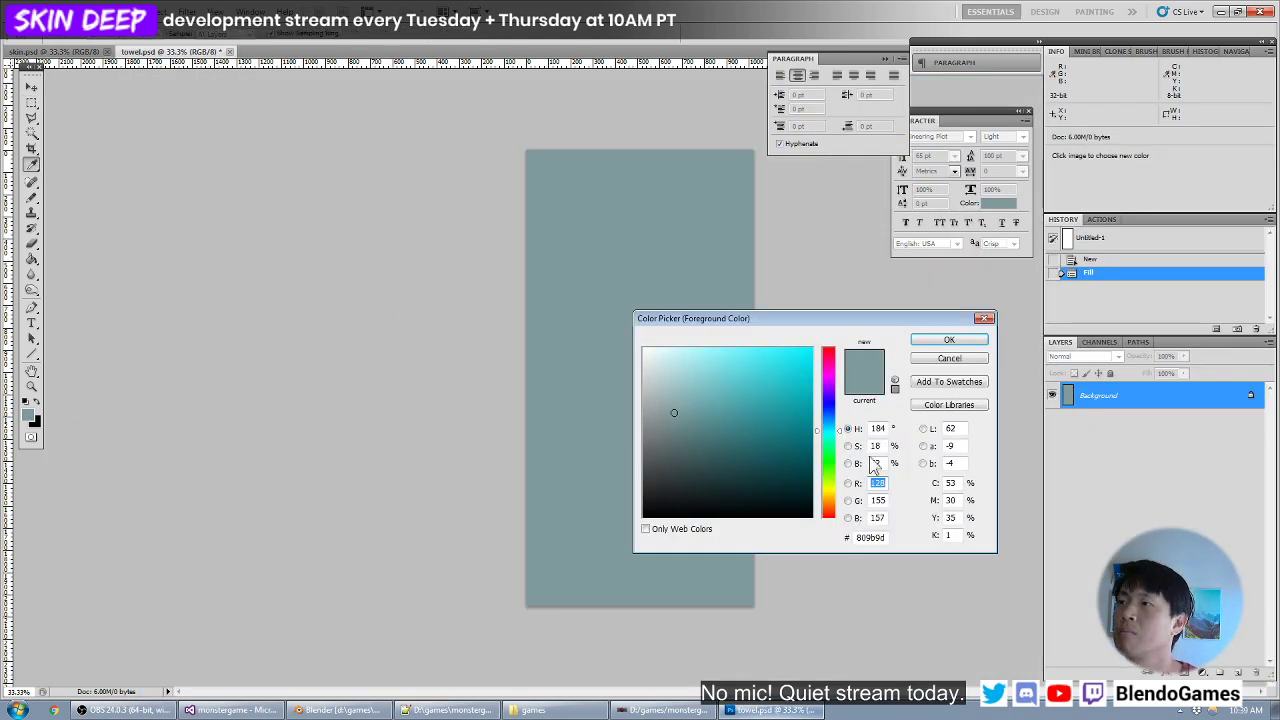
left_click_drag(831, 480, 829, 491)
left_click(727, 420)
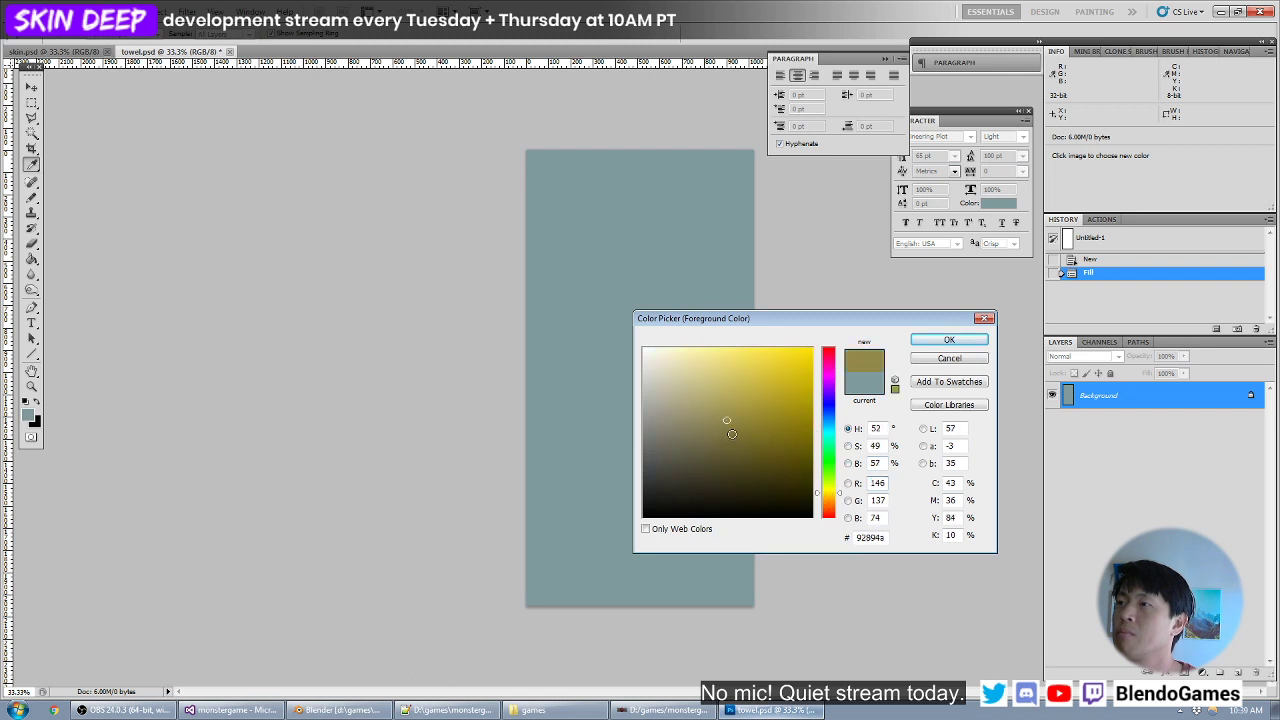
key("Return")
key("alt+BackSpace")
key("v")
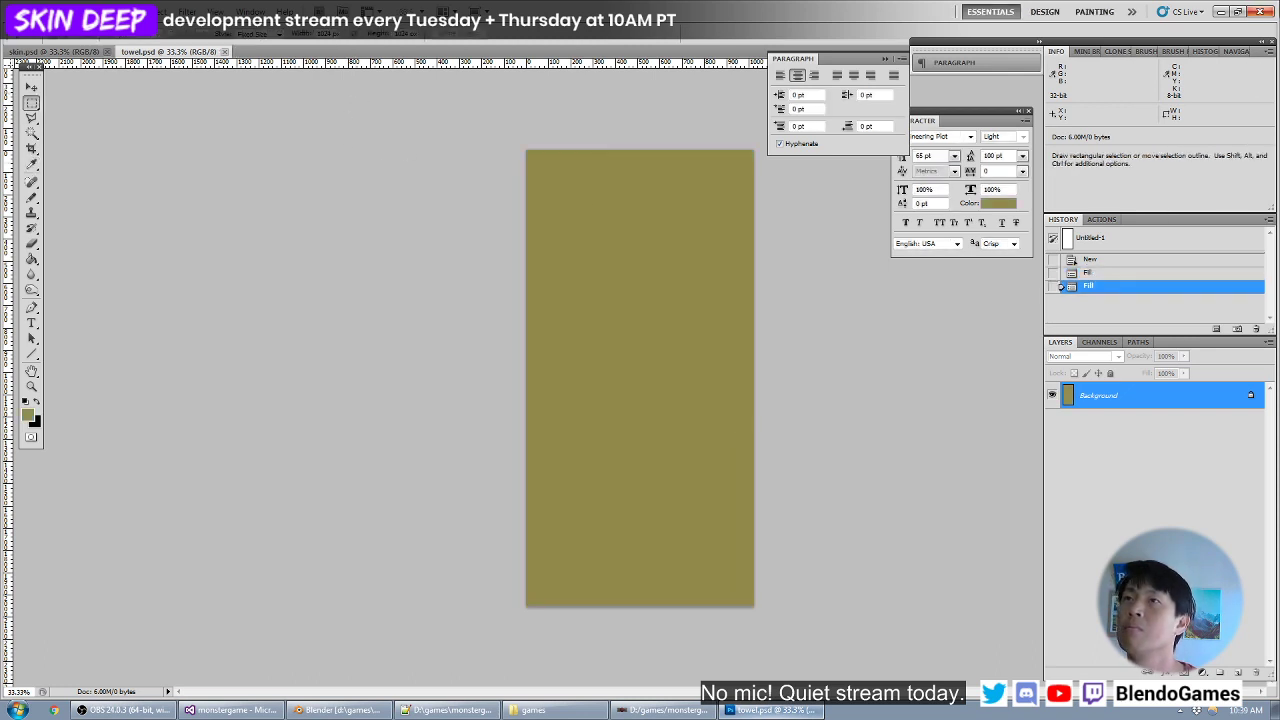
- Switch to Blender, select all faces of the towel plane in Edit Mode and open towel.psd as its texture image
left_click(1221, 12)
right_click(512, 440)
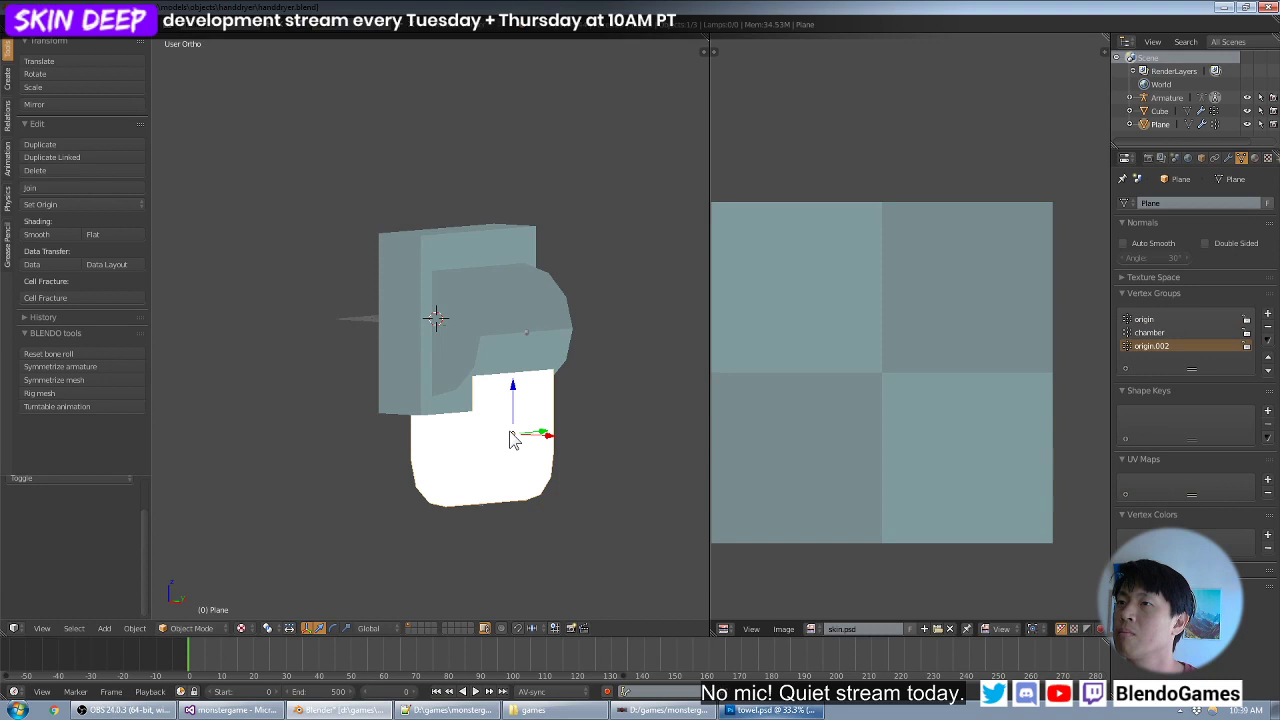
key("Tab")
key("a")
left_click(797, 636)
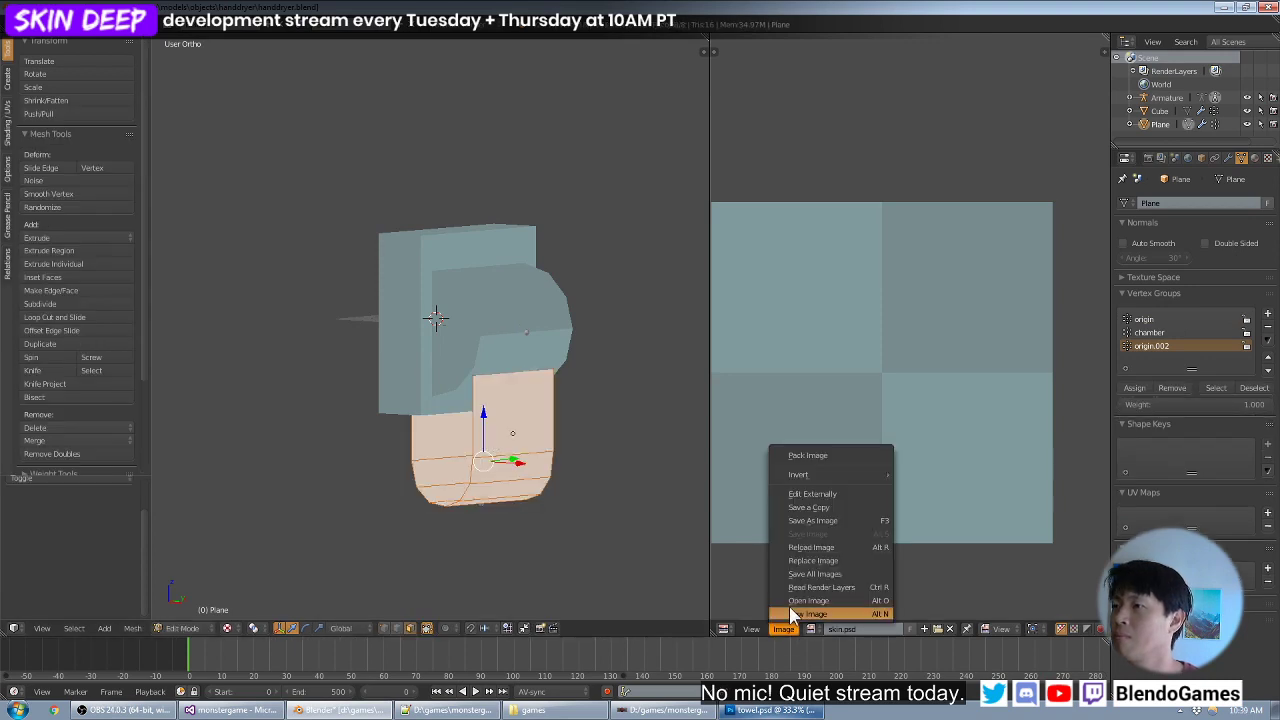
left_click(814, 609)
left_click(287, 117)
double_click(287, 117)
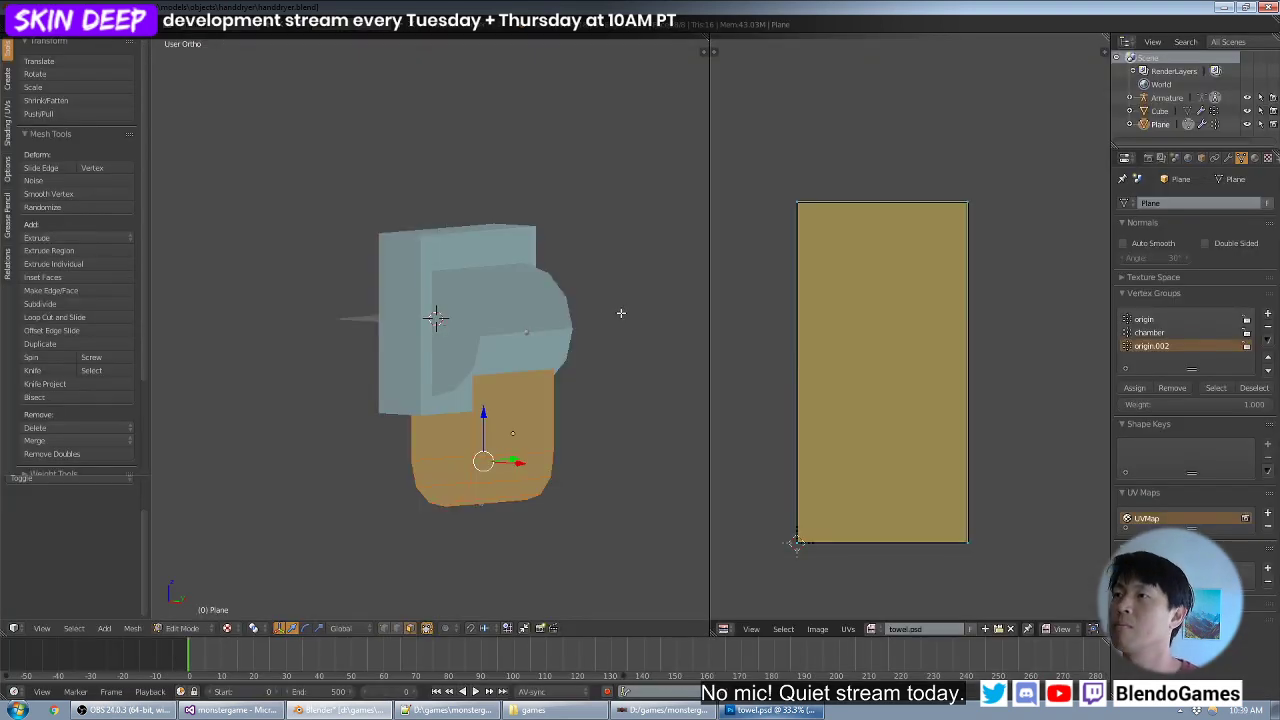
- Switch back to Photoshop and set the foreground colour to bright yellow
key("alt+Tab")
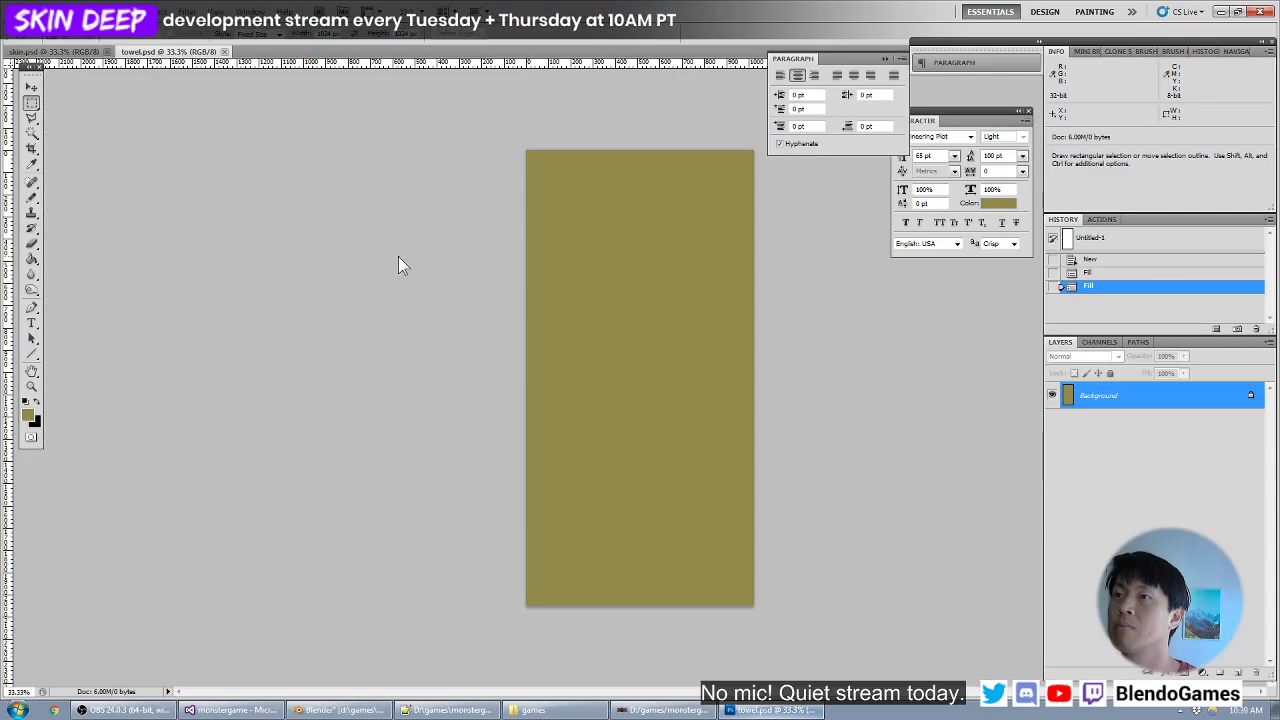
left_click(27, 414)
left_click(772, 364)
left_click(949, 339)
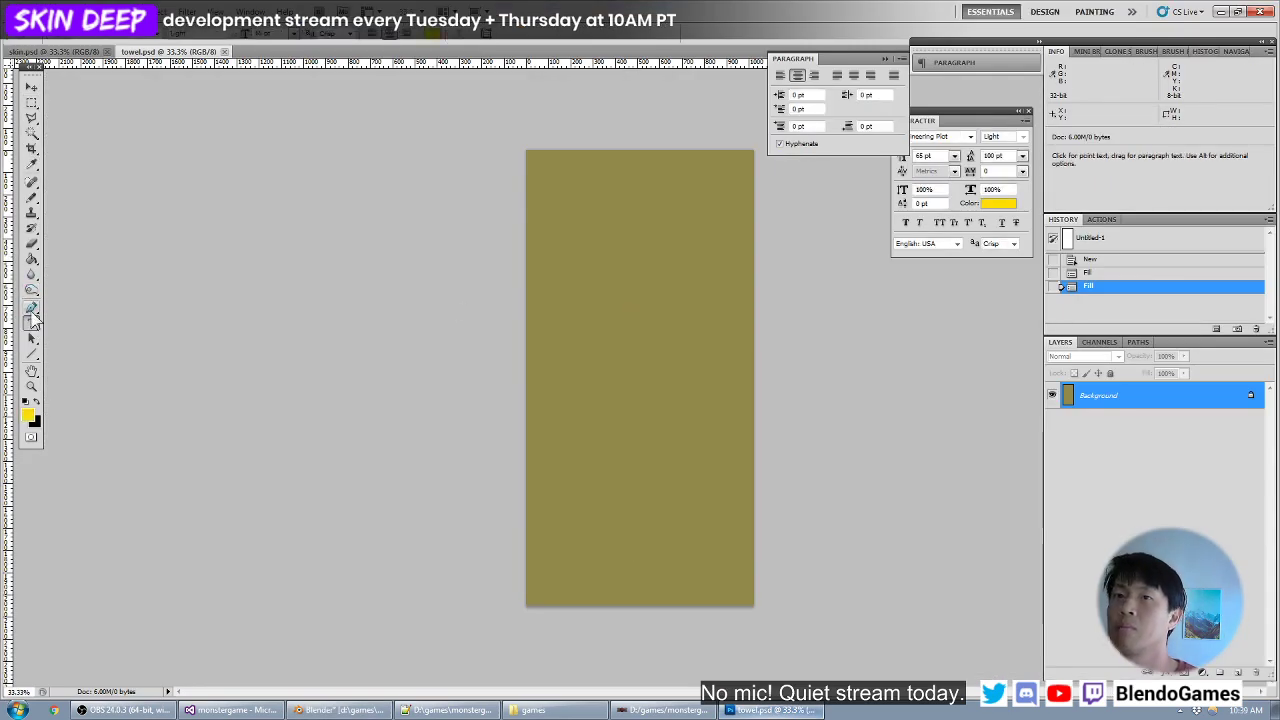
- Add a text layer near the top of the towel texture with the letters A to G, one per line
key("t")
left_click(590, 218)
type("A")
key("Return")
type("B")
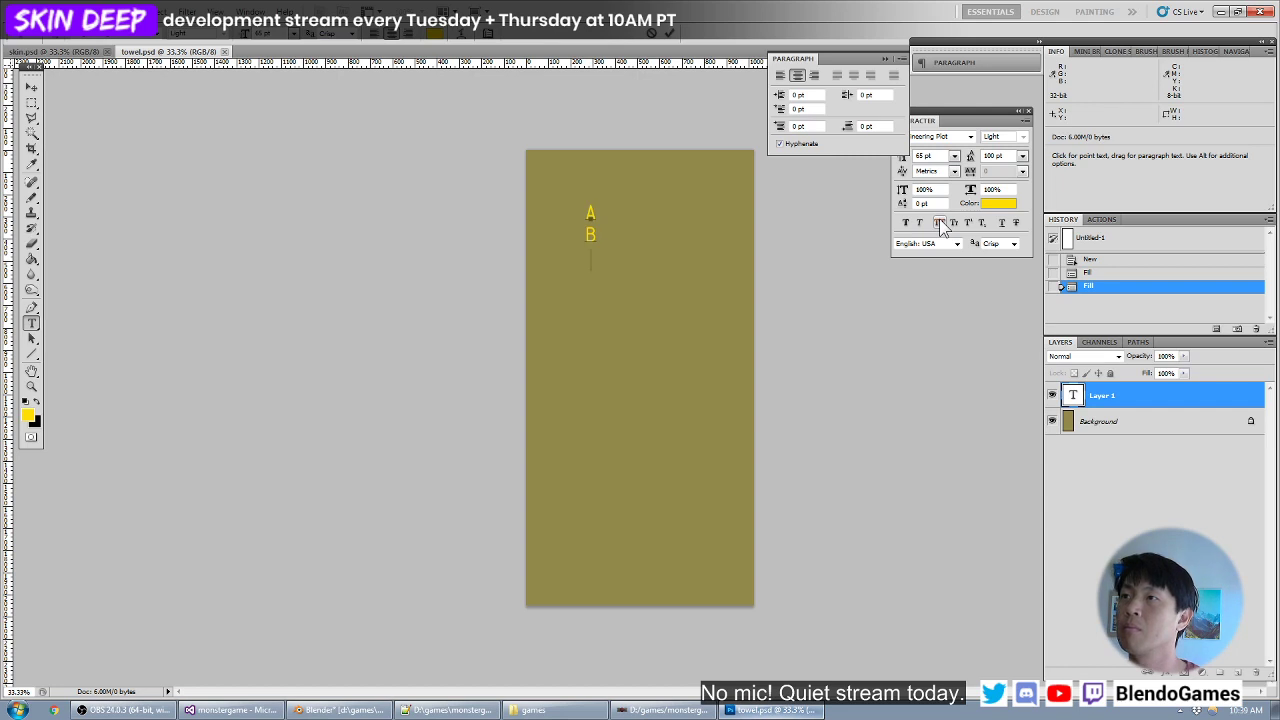
key("Return")
type("C")
key("Return")
type("D")
key("Return")
type("E")
key("Return")
type("F")
key("Return")
type("G")
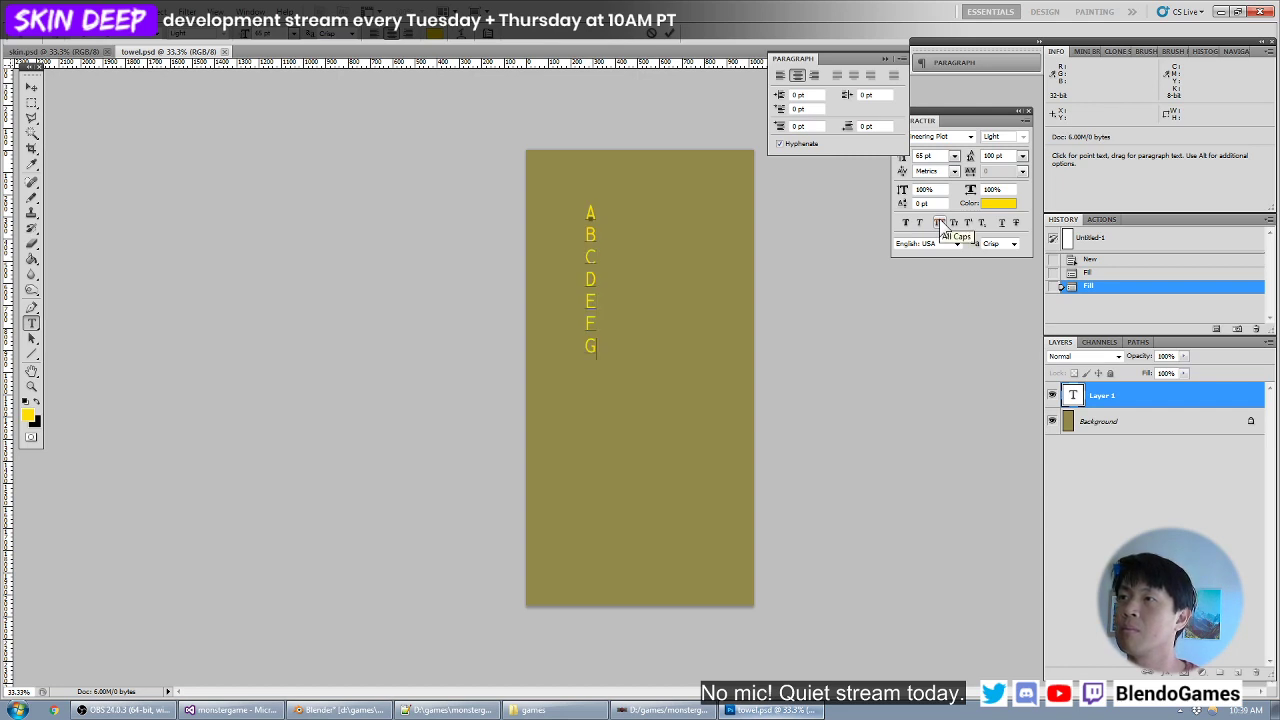
- Set the A to G text to a font size of 200 pt with 300 pt leading
key("ctrl+a")
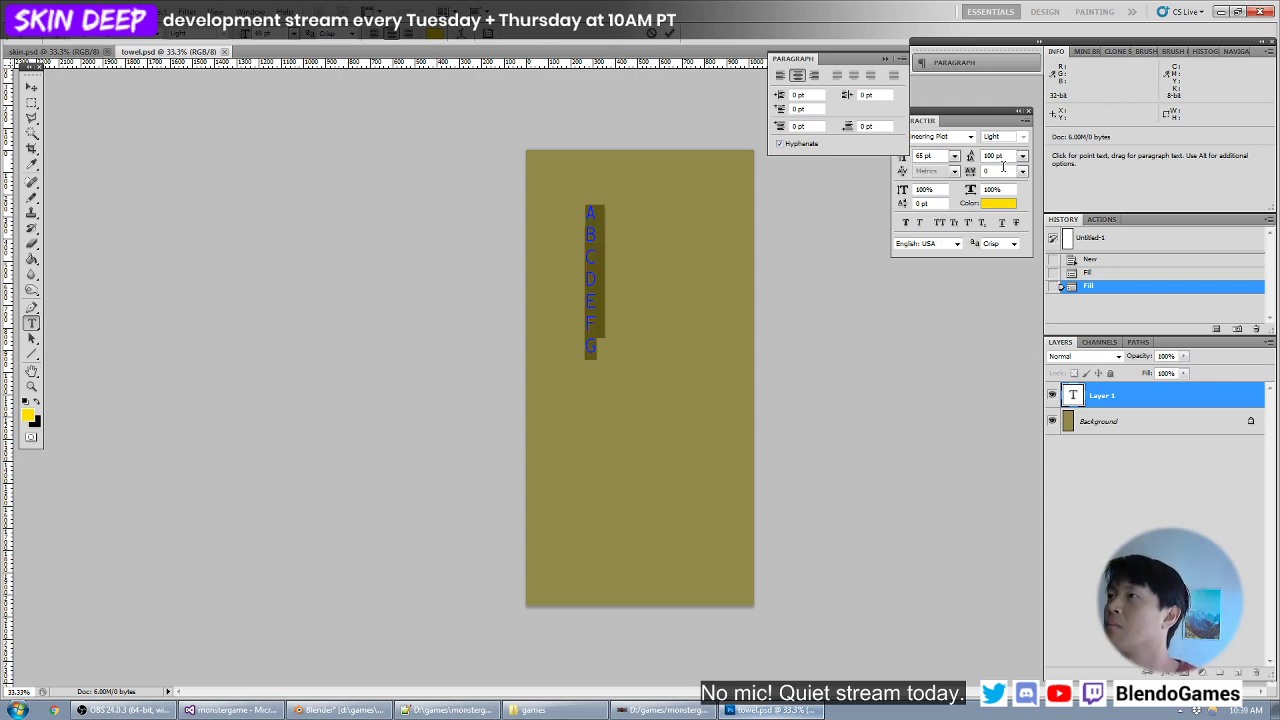
left_click(1008, 156)
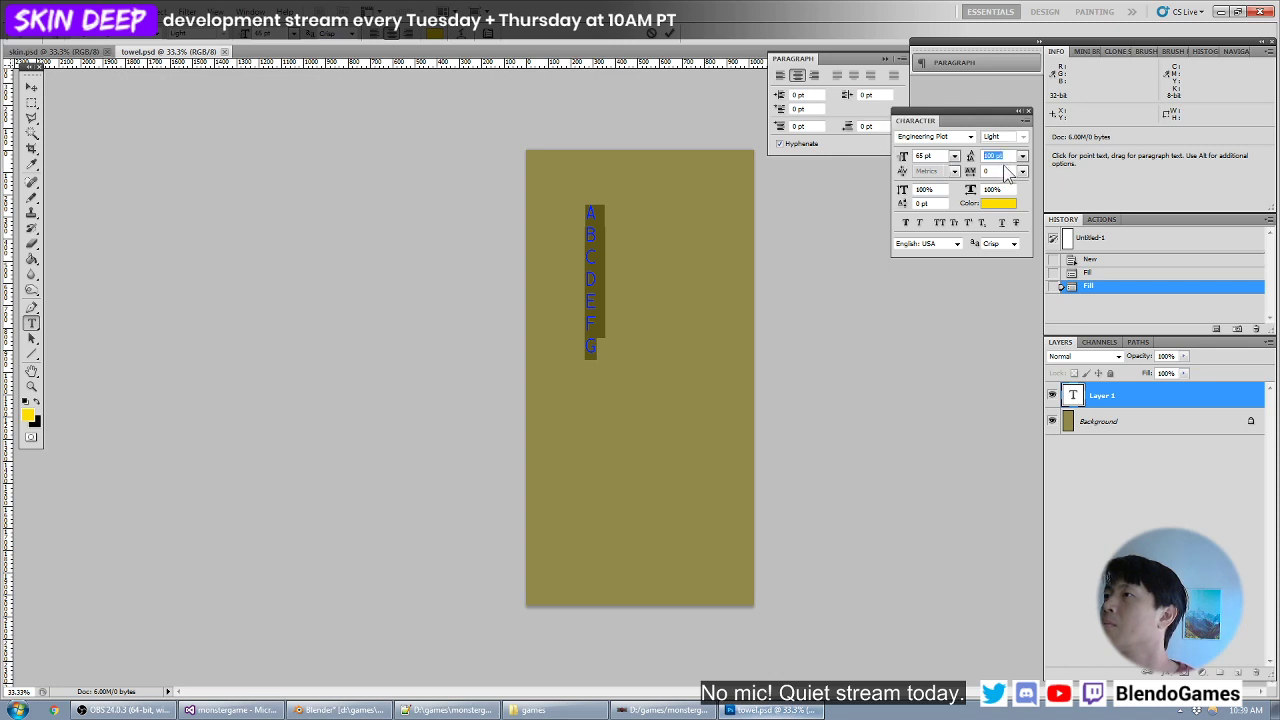
left_click_drag(944, 155, 906, 157)
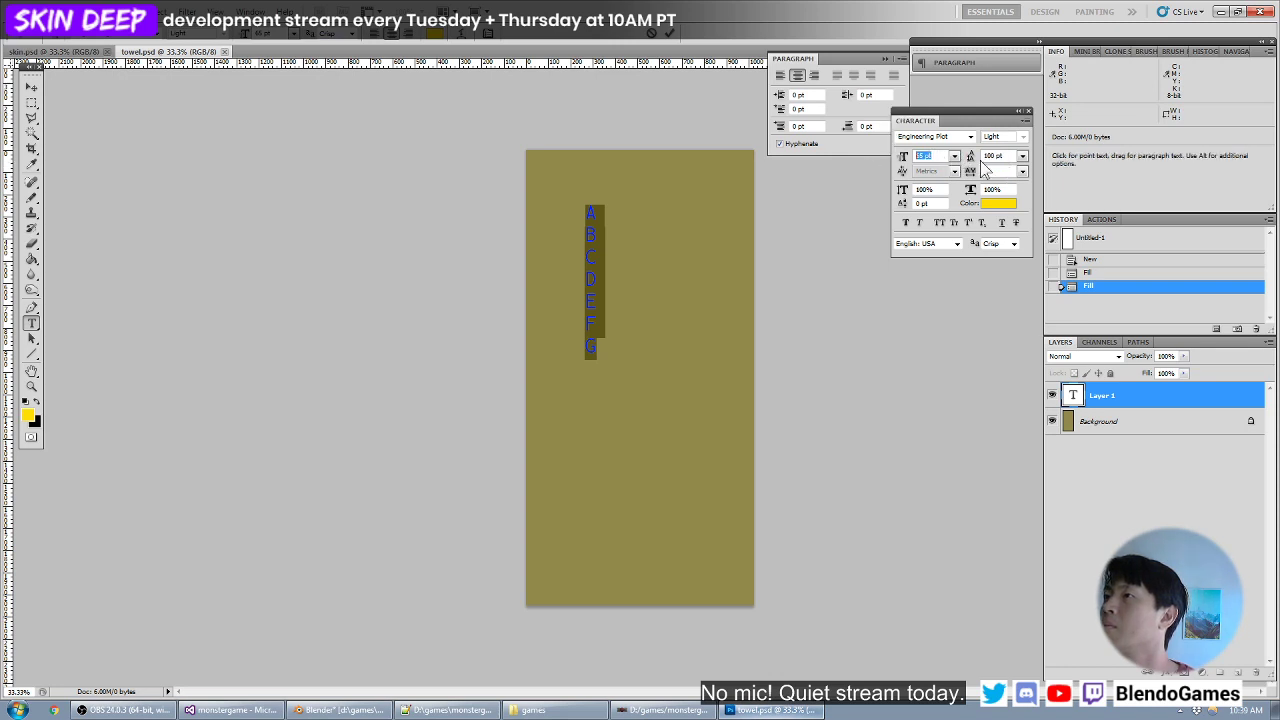
type("100")
left_click_drag(1008, 156, 843, 164)
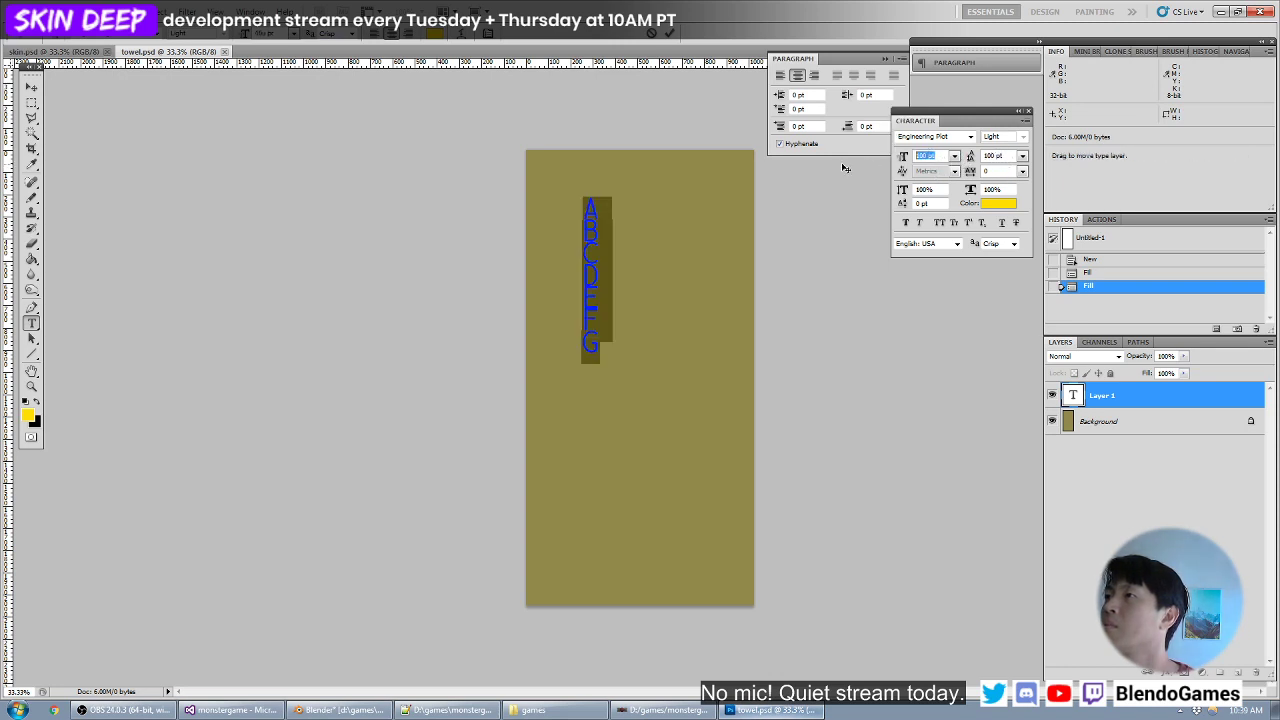
type("200")
left_click_drag(1013, 156, 912, 165)
type("400")
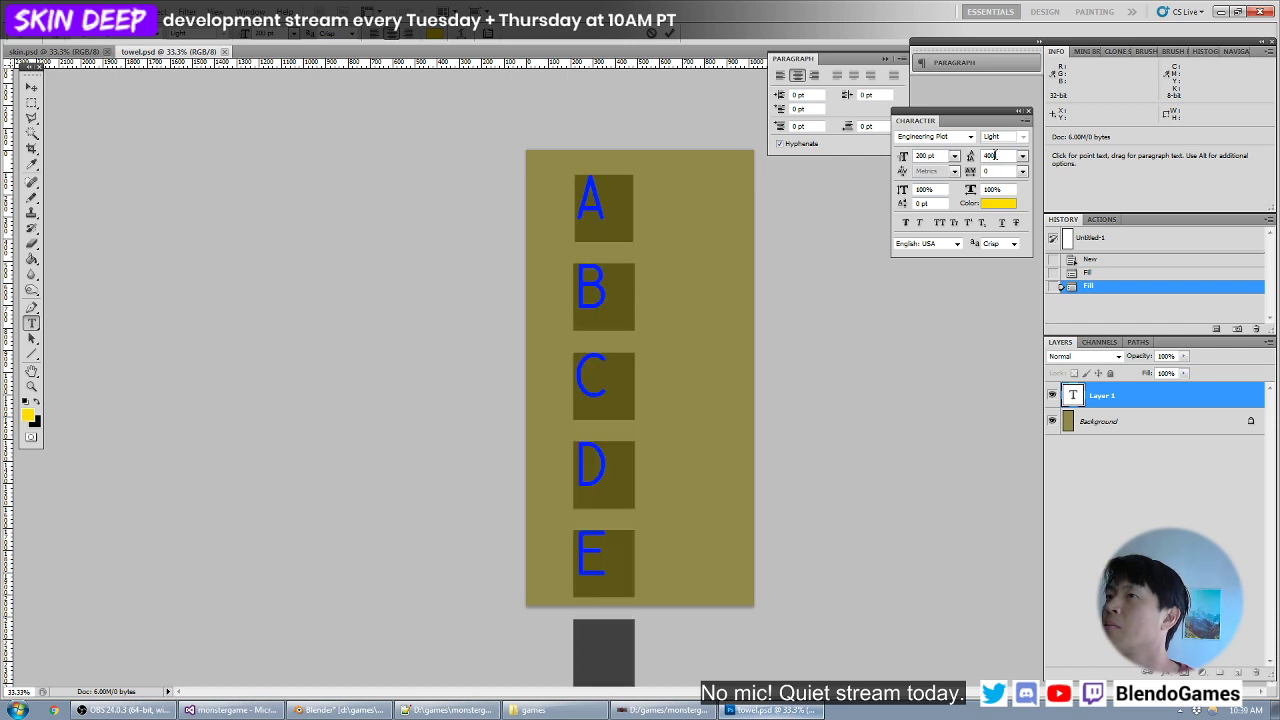
type("200")
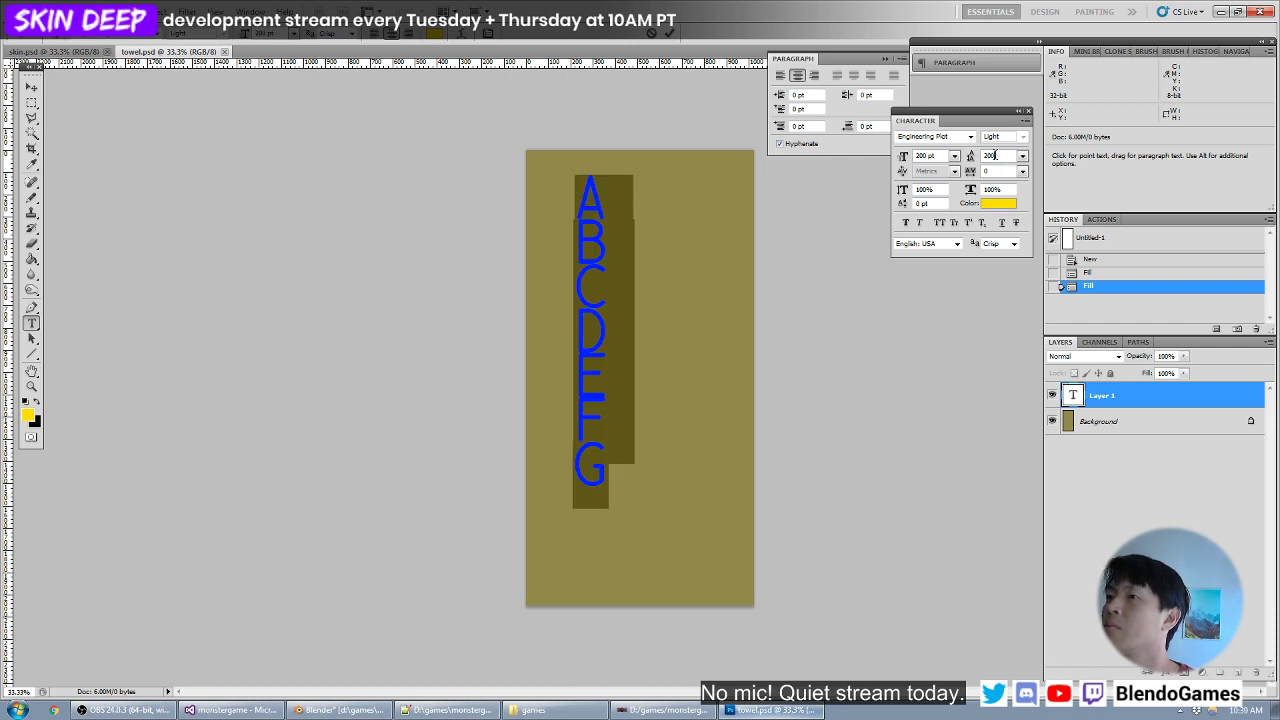
type("300")
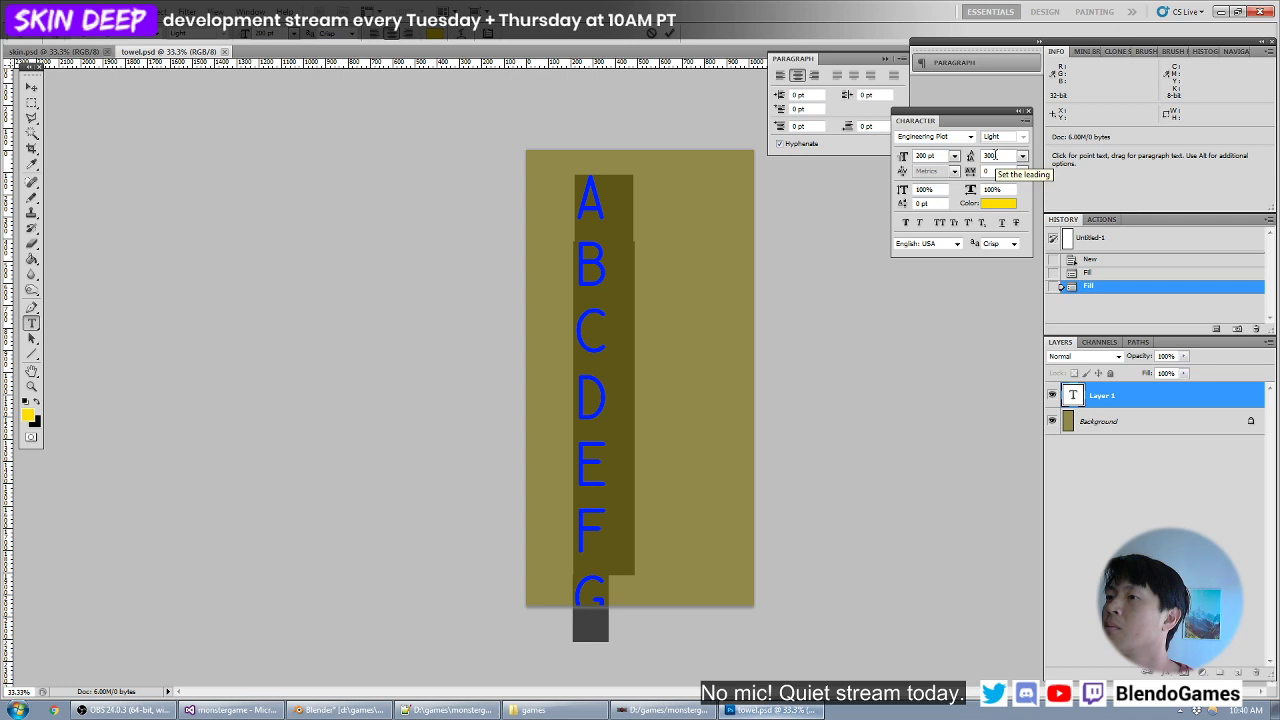
- Centre the letter column on the canvas, merge it into the background and save towel.psd
key("ctrl+Return")
left_click_drag(577, 235, 614, 223, "ctrl")
key("ctrl+e")
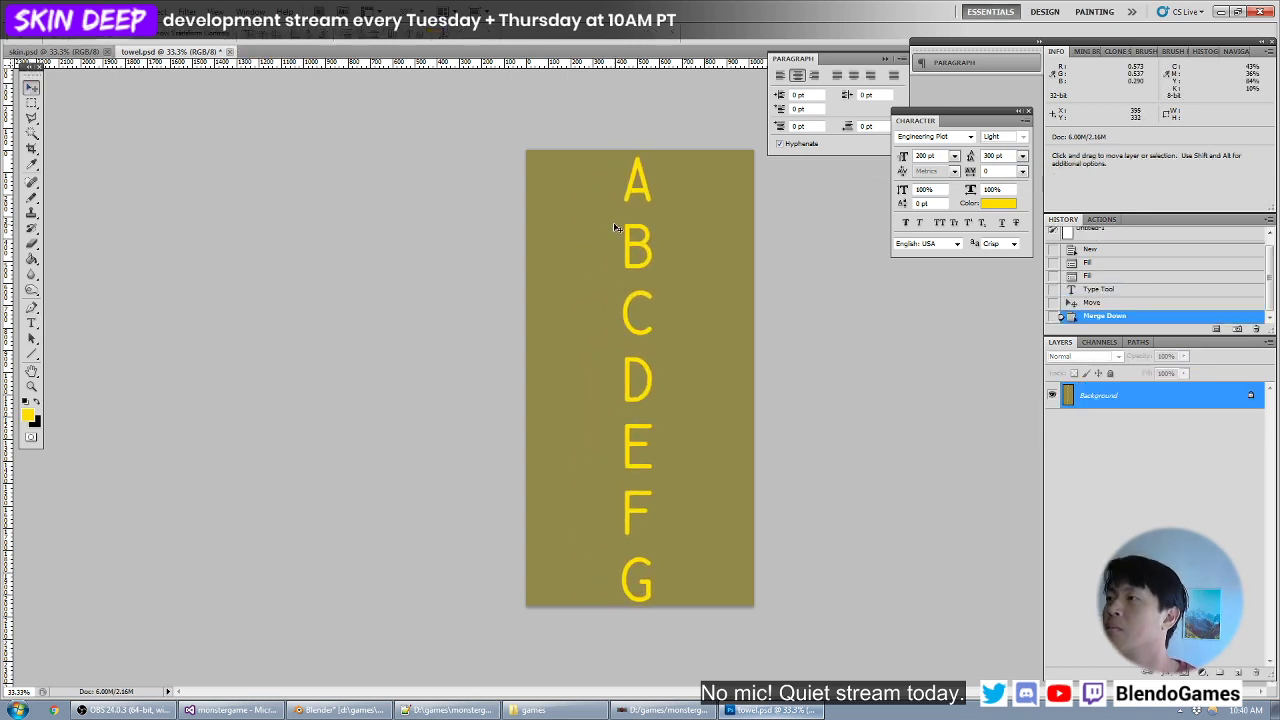
- Return to Blender and reload the towel.psd image
left_click(1221, 11)
key("alt+r")
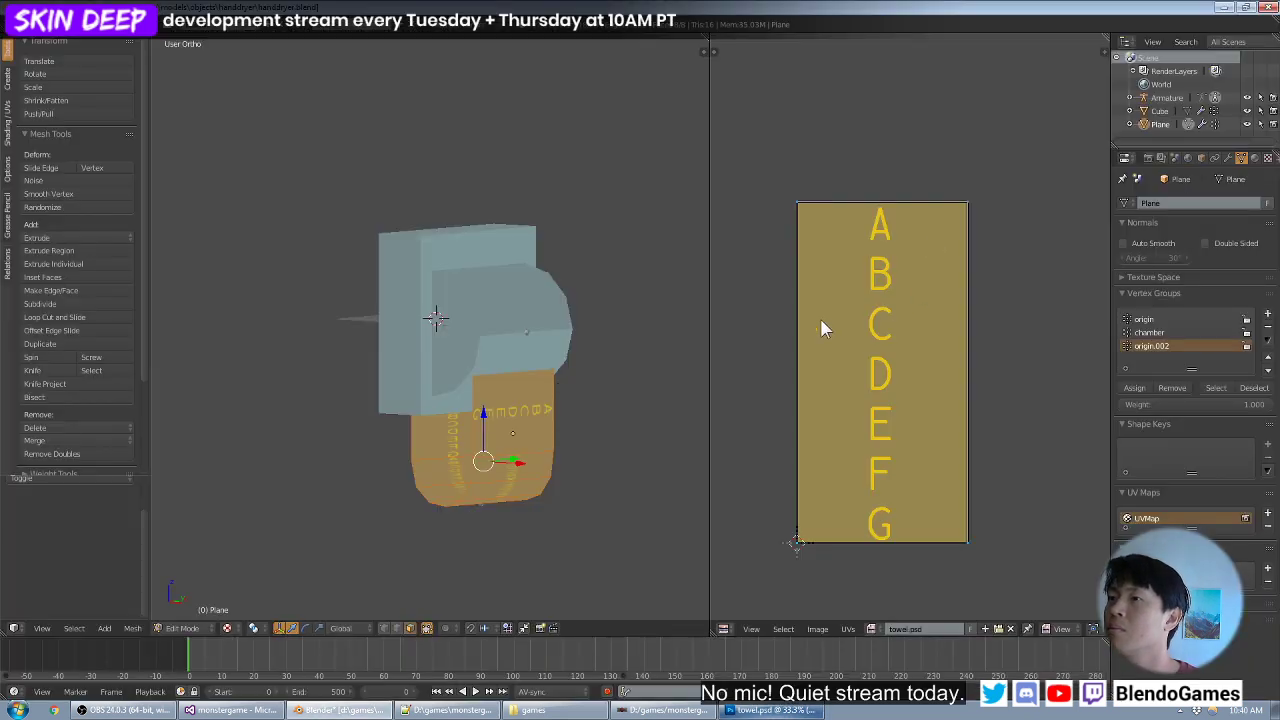
- Unwrap the towel mesh with Cylinder Projection, repeating the projection from the top view
key("u")
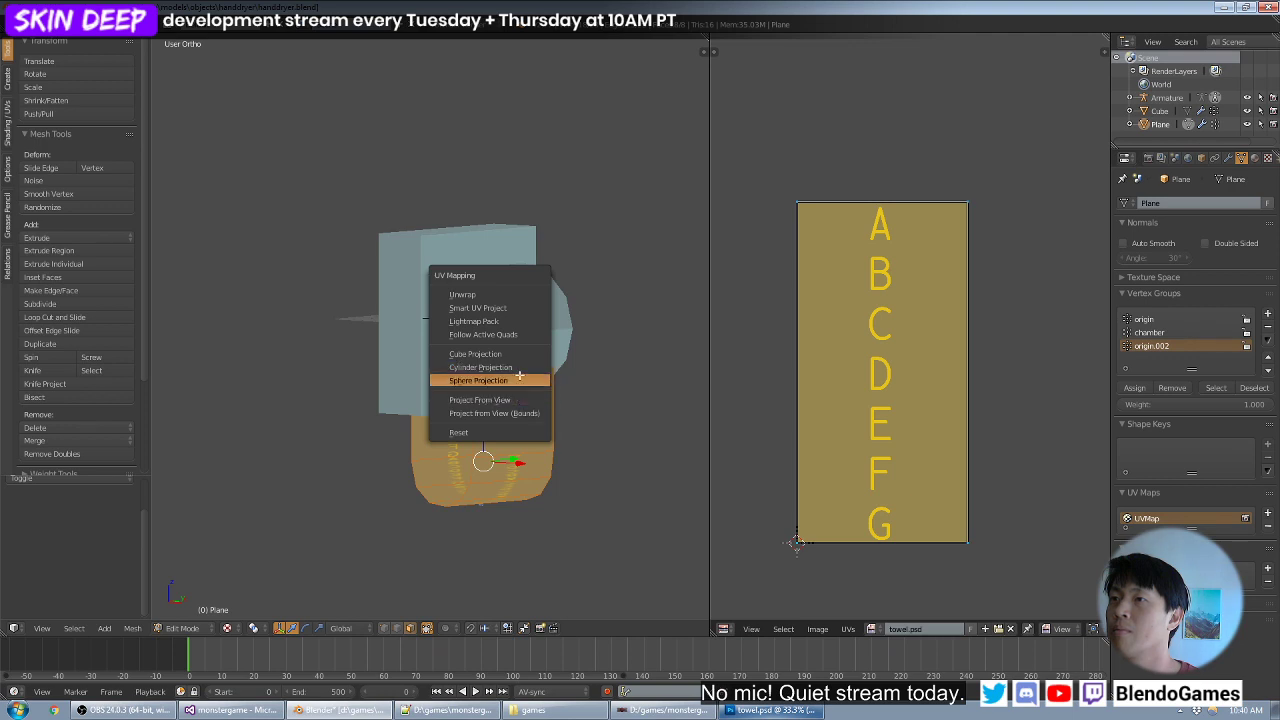
left_click(481, 367)
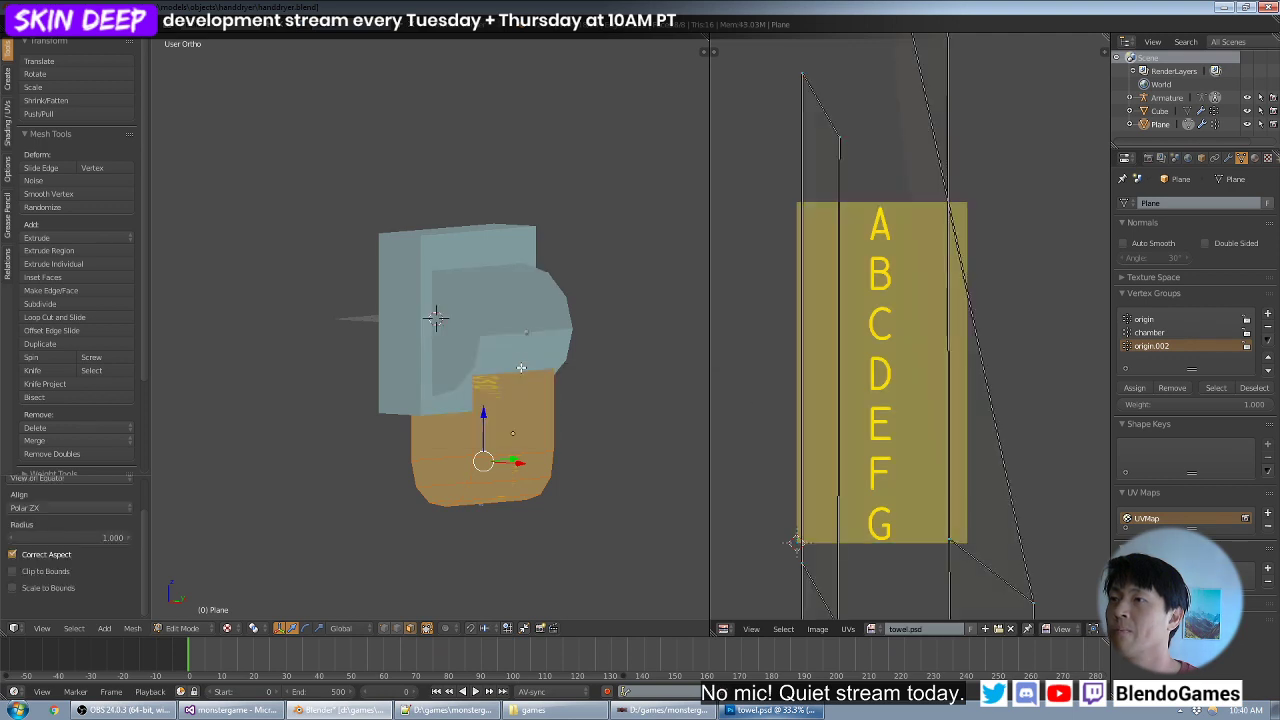
key("KP_1")
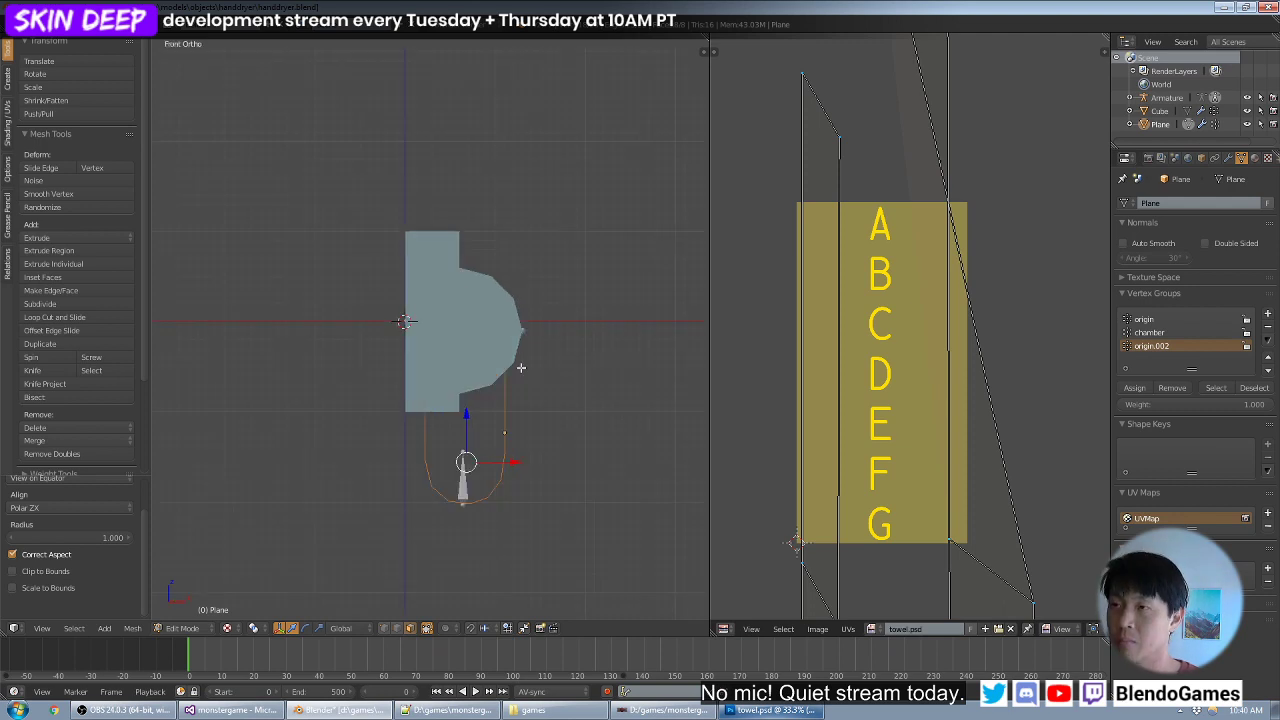
key("KP_7")
key("u")
left_click(521, 368)
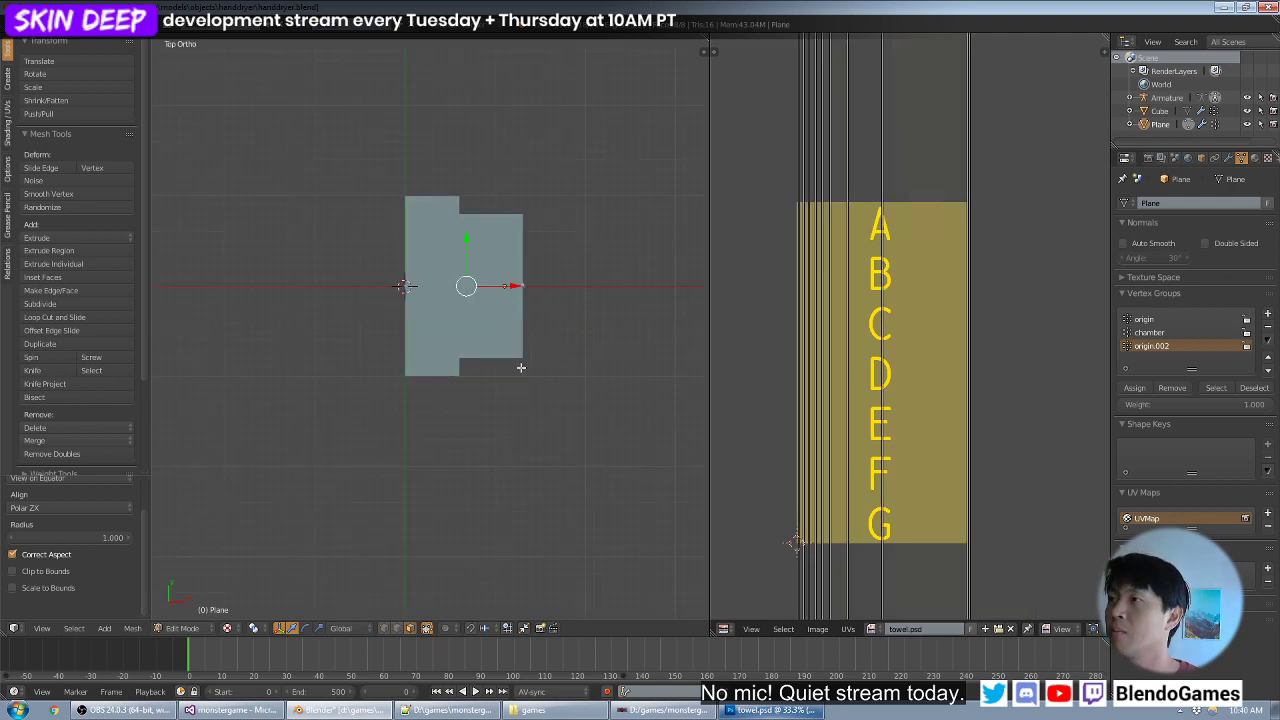
- Select all of the towel's UVs and convert them to a grid of squares
key("Tab")
key("Tab")
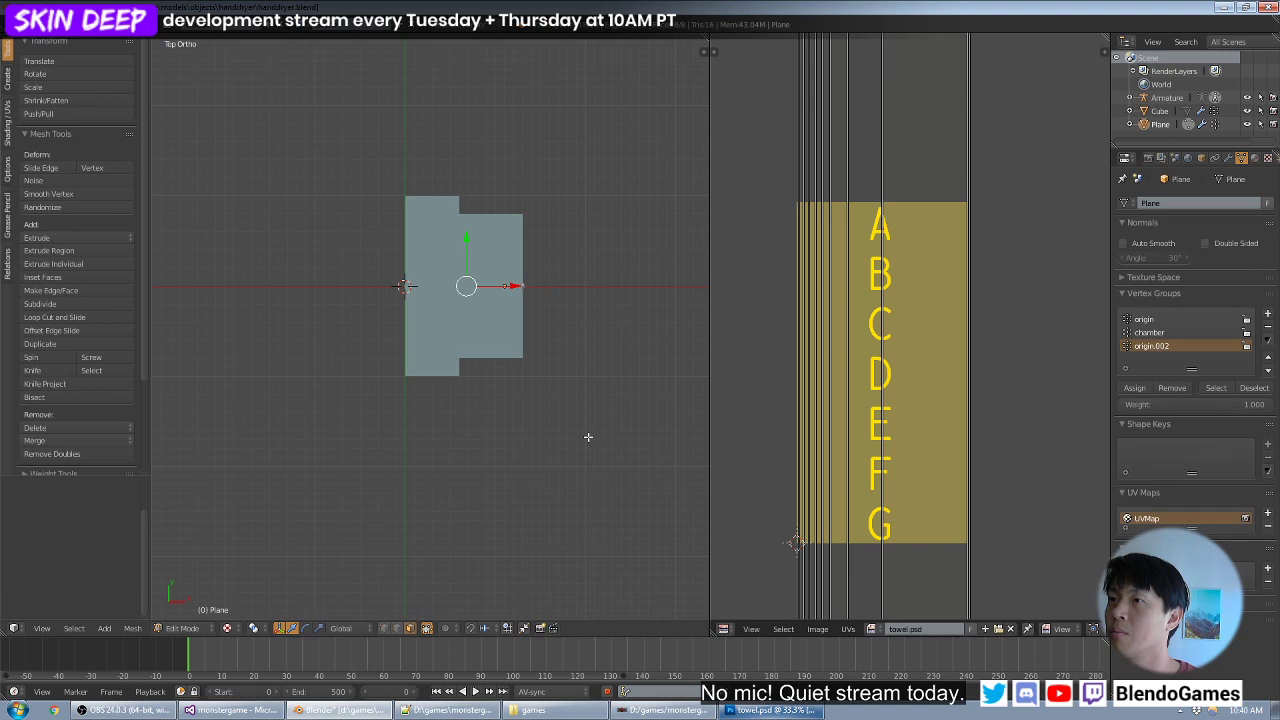
key("Tab")
key("Tab")
key("a")
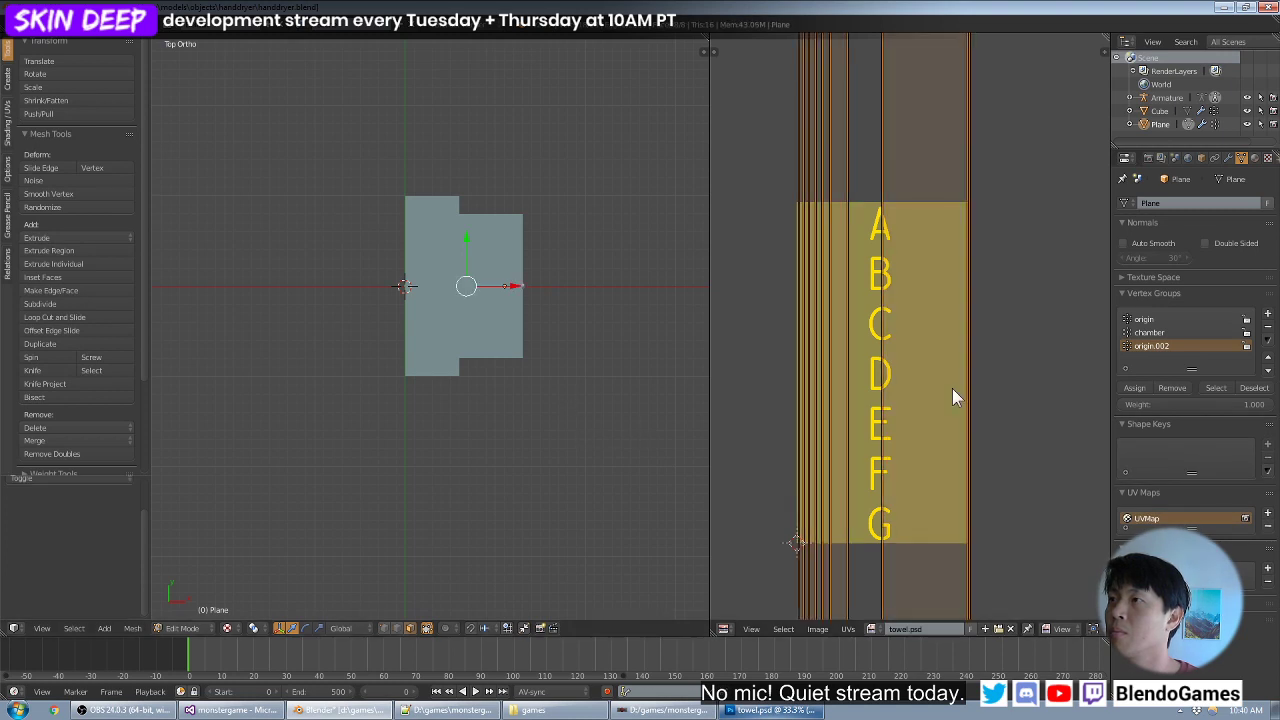
left_click(848, 628)
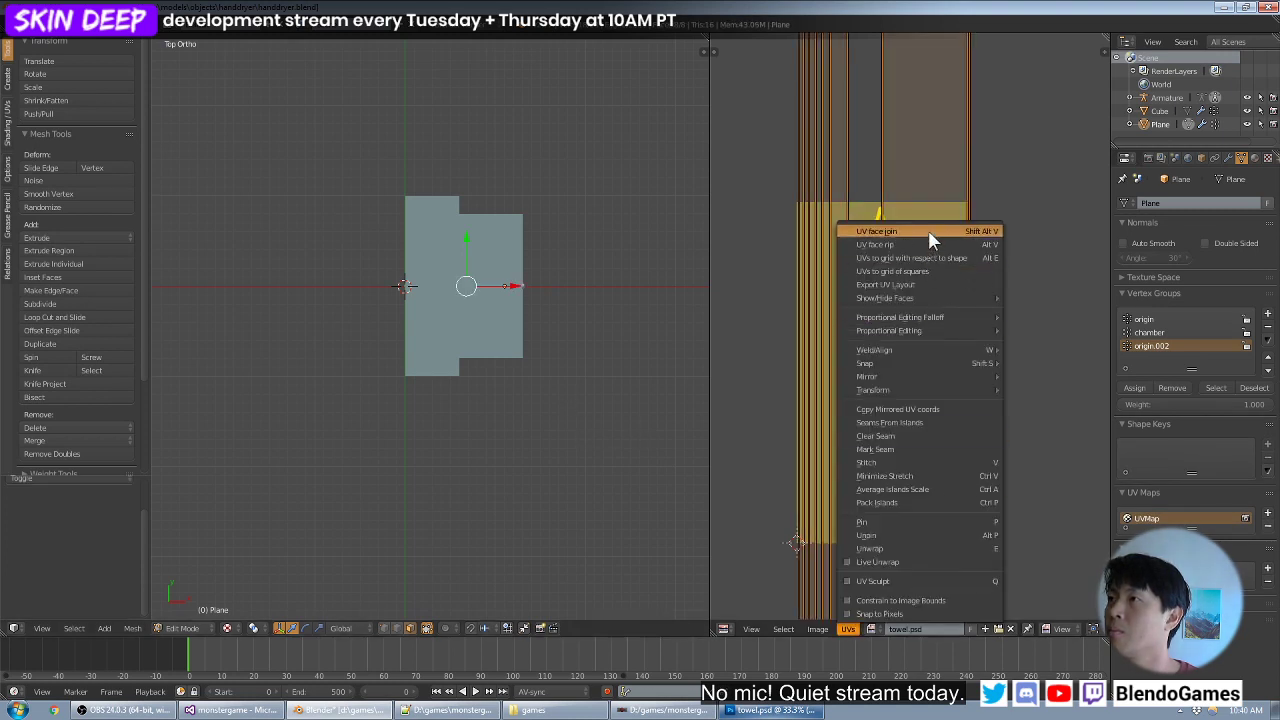
left_click(935, 271)
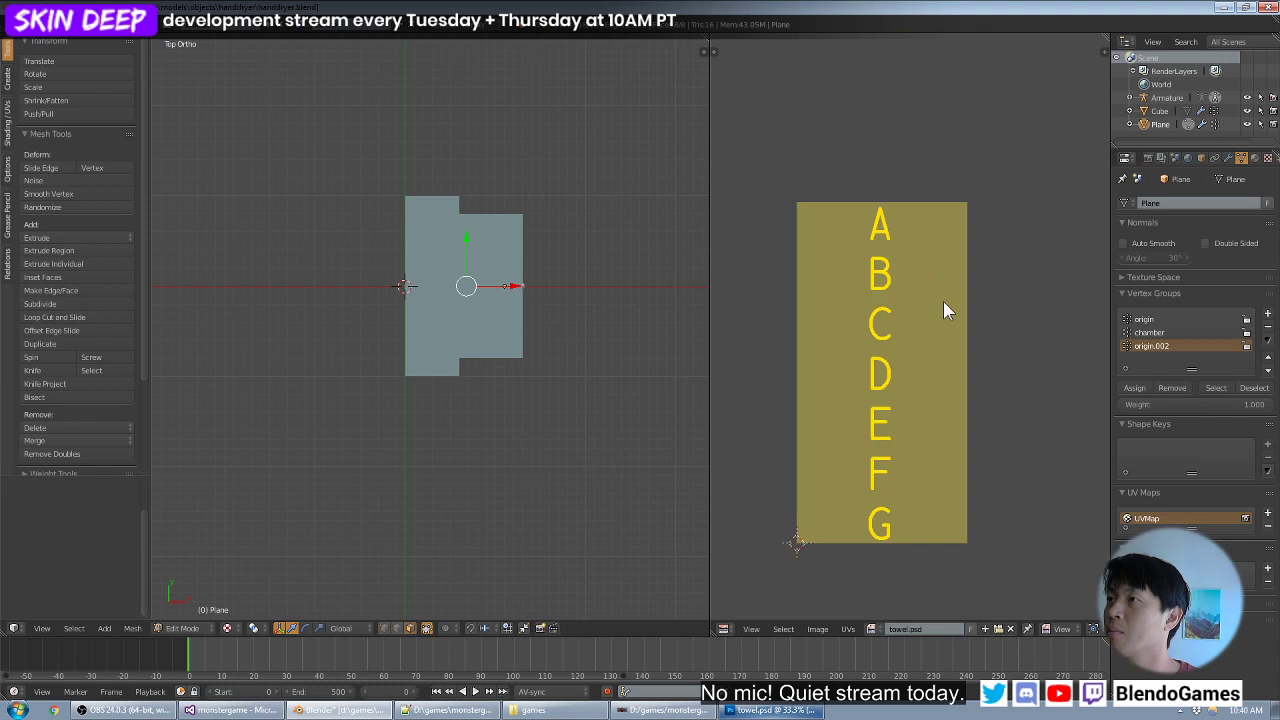
- Rotate the strip of square UVs by 90 degrees and move it onto the towel texture
scroll(943, 308, "down", 4)
key("r")
key("9")
key("0")
key("Return")
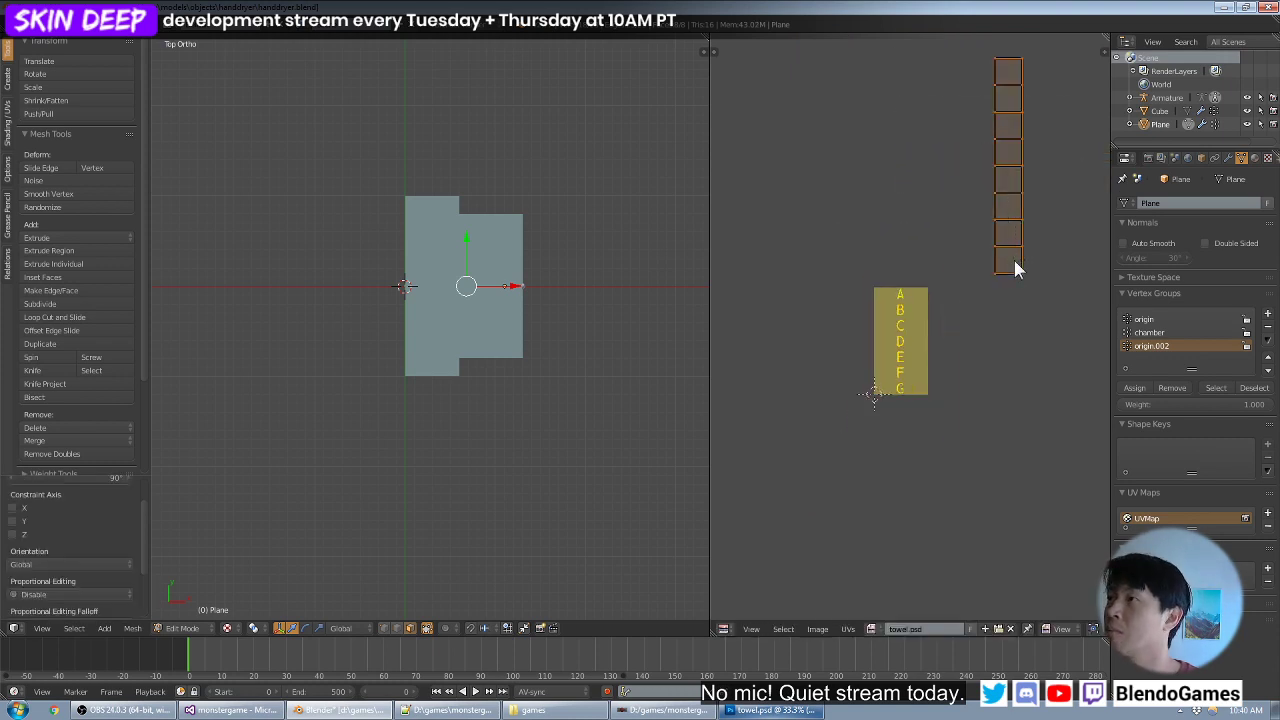
key("g")
left_click(912, 398)
scroll(937, 423, "up", 1)
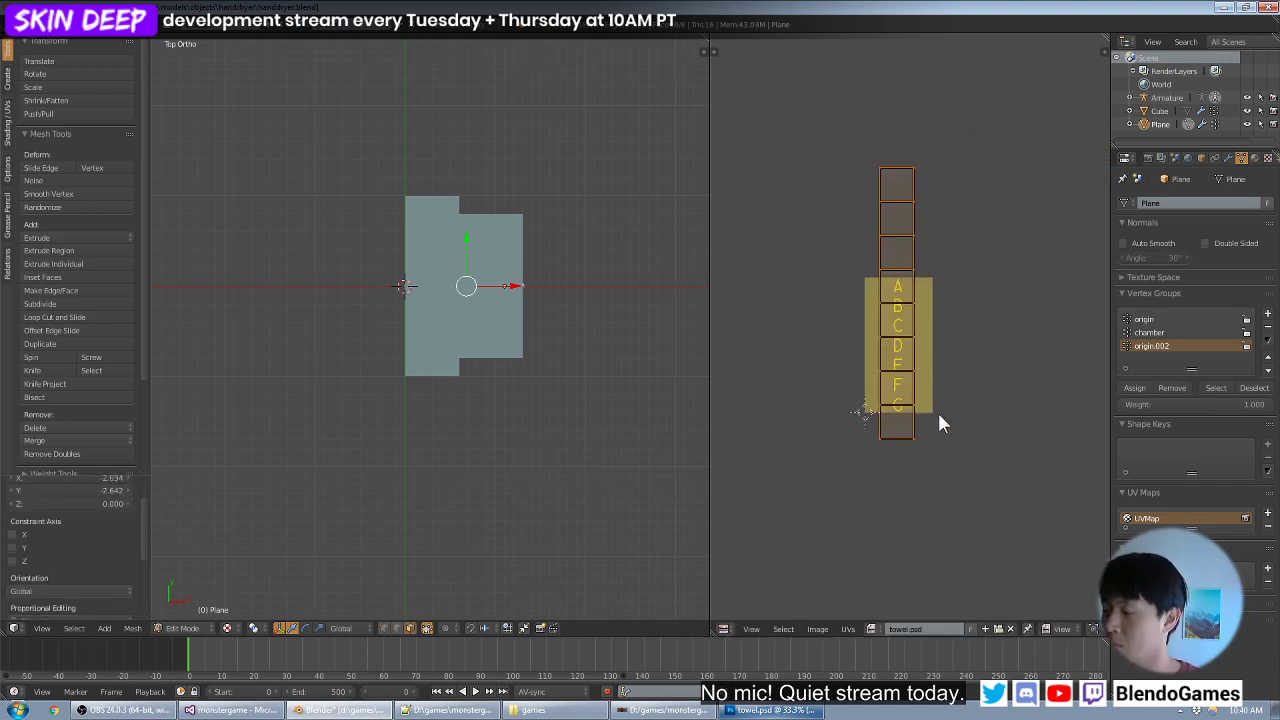
- Scale the UV strip uniformly by 0.5
key("s")
key("5")
key("Escape")
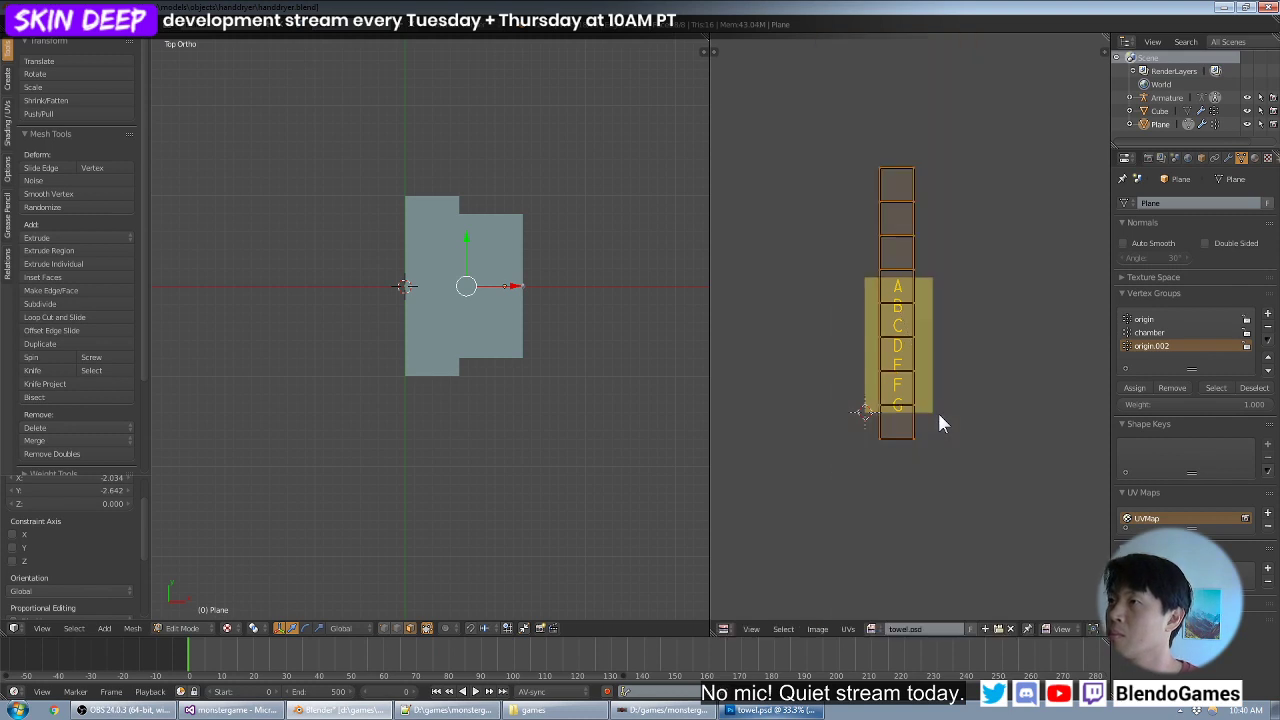
key("s")
key("5")
key("Escape")
key("s")
key("period")
key("5")
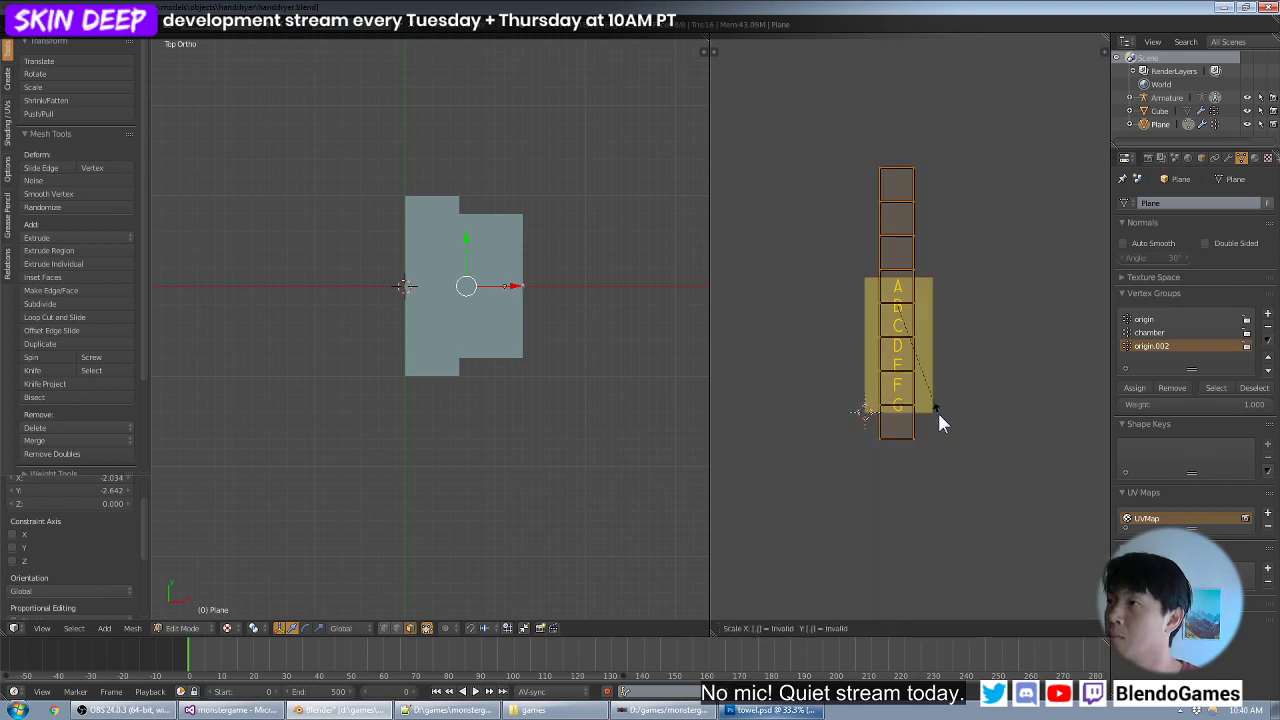
key("Return")
- Align the UV strip with the A to G letter column and inspect the texture on the 3D towel
scroll(937, 410, "up", 3)
key("g")
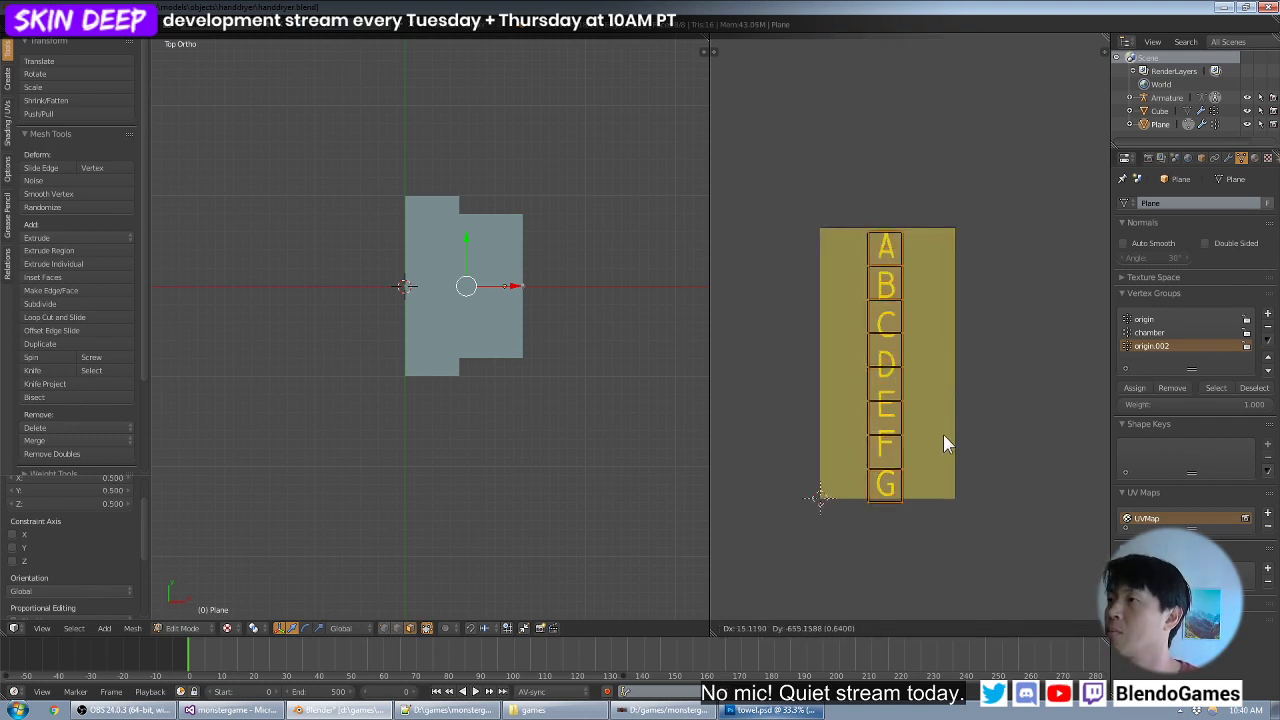
left_click(943, 430)
middle_click_drag(604, 375, 474, 228)
middle_click_drag(498, 450, 493, 542)
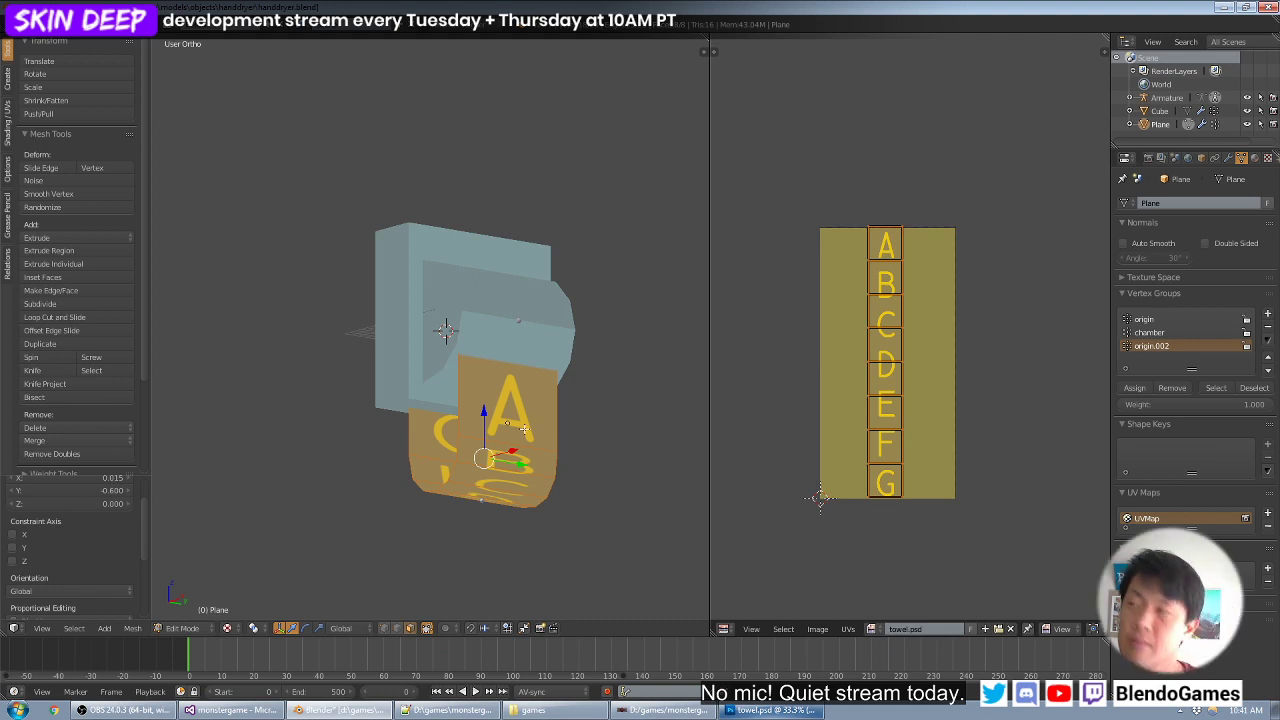
- Unwrap the towel again with Cylinder Projection, from the angled view and then the top view
key("u")
left_click(566, 396)
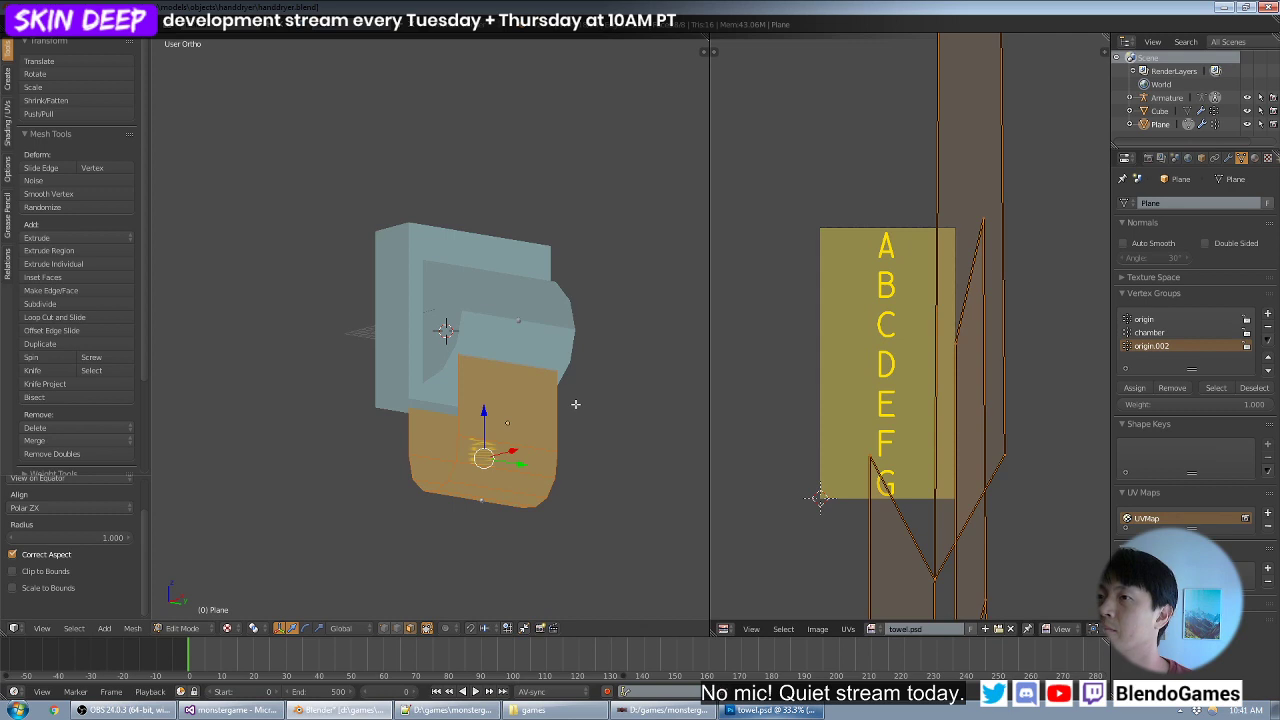
key("KP_7")
key("u")
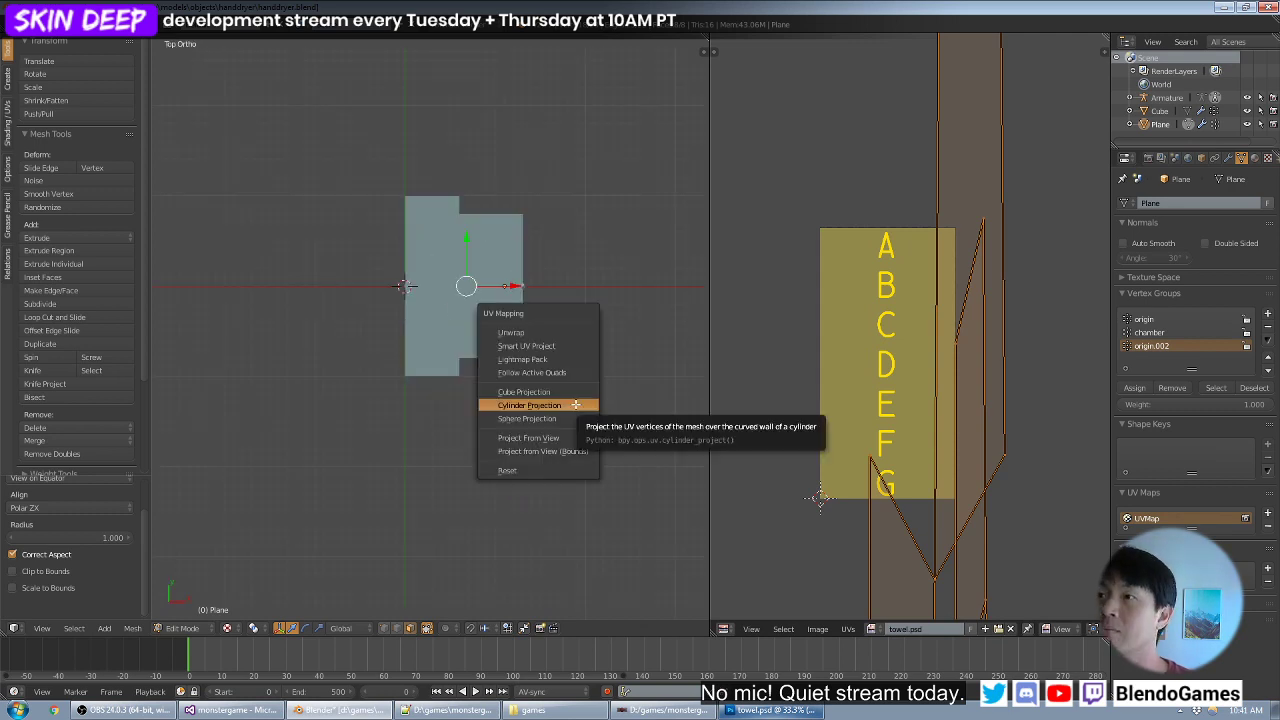
left_click(575, 404)
scroll(955, 355, "down", 4)
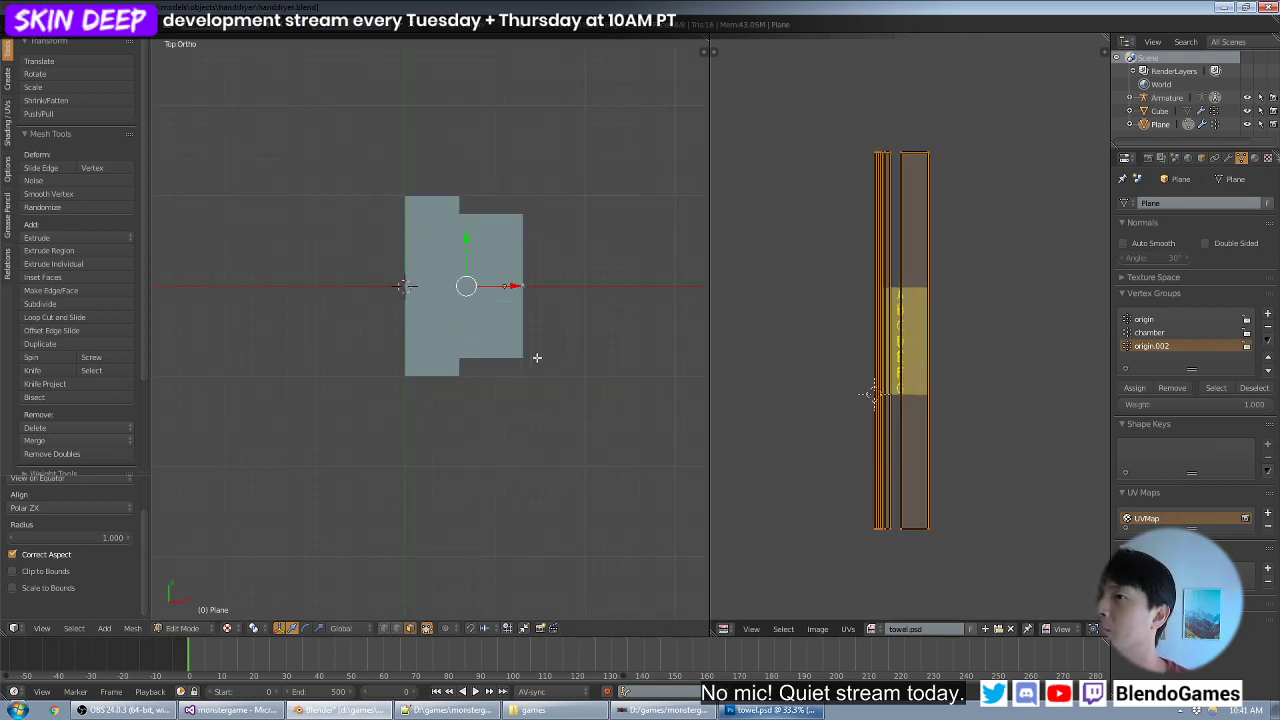
- Try Cylinder Projection on the towel from an orbited side view and from the front view
middle_click_drag(546, 434, 484, 291)
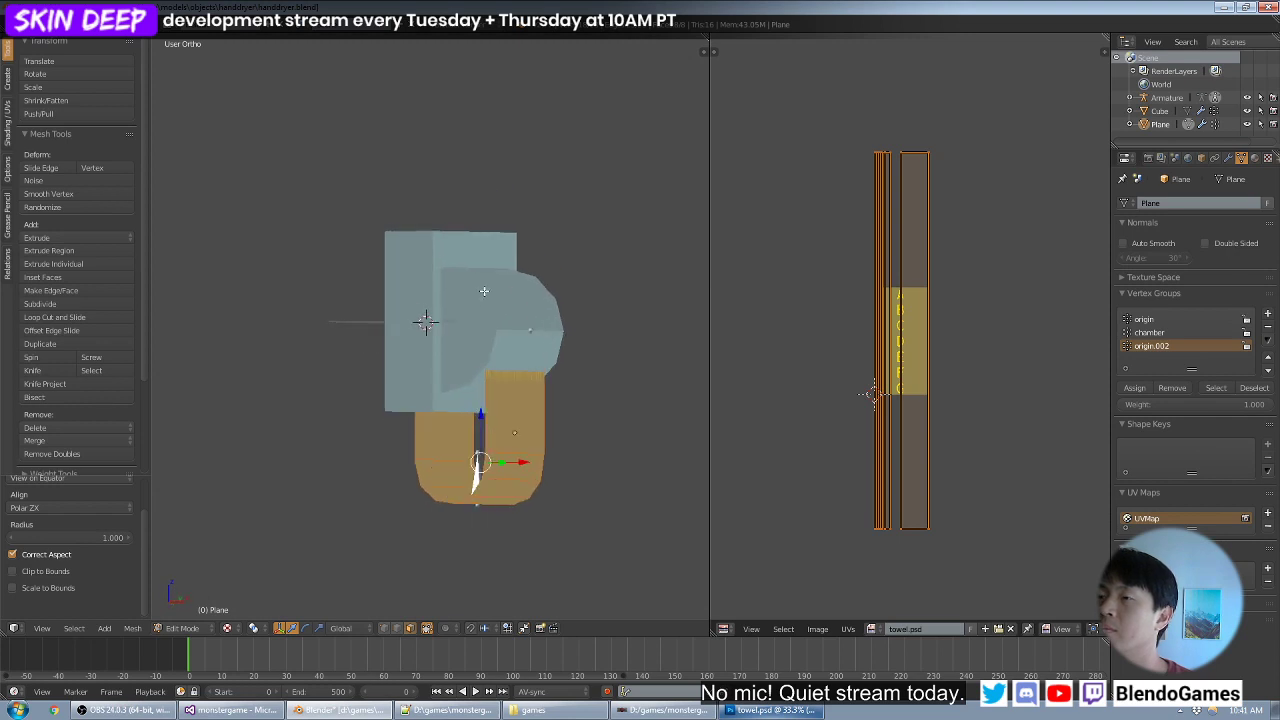
key("u")
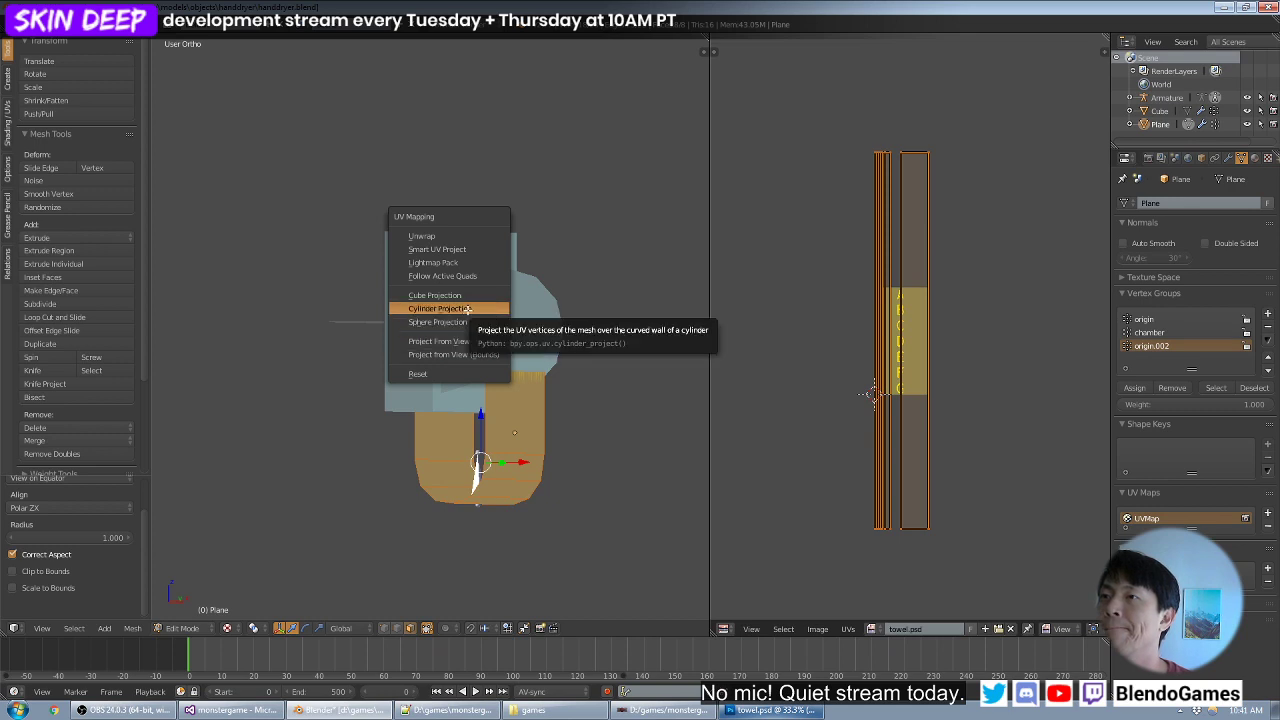
left_click(440, 308)
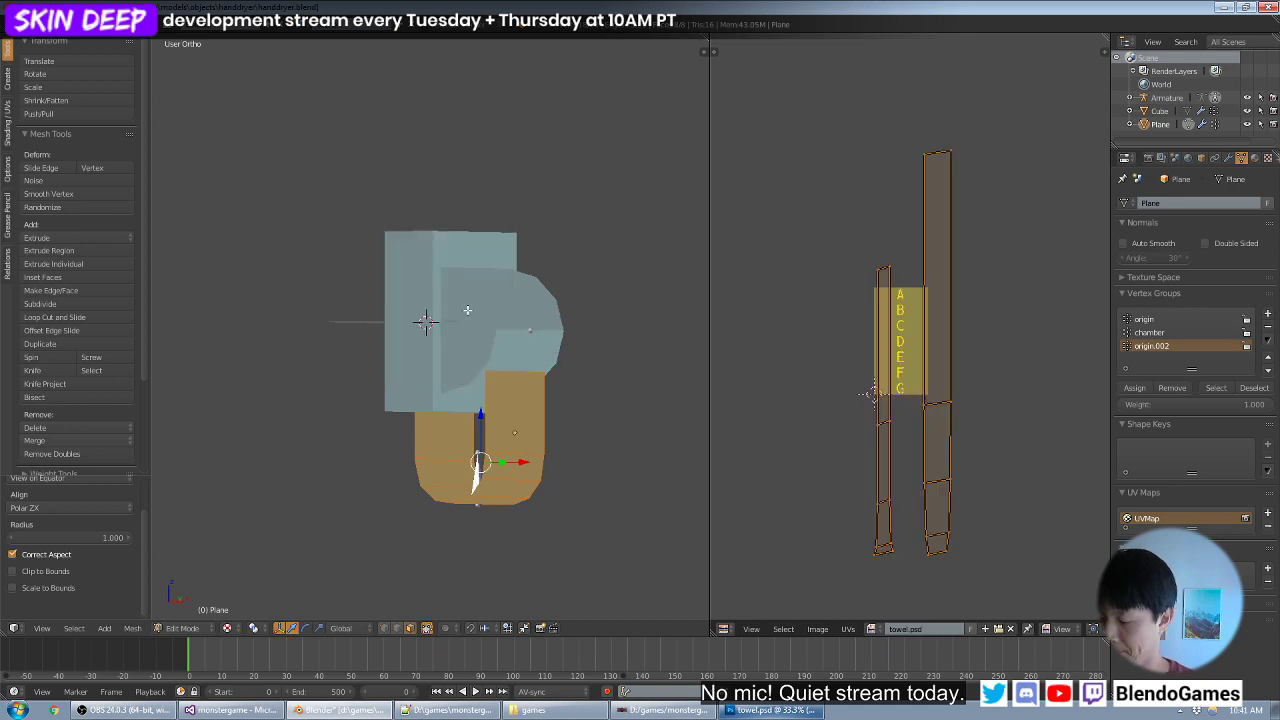
key("KP_1")
key("u")
left_click(467, 310)
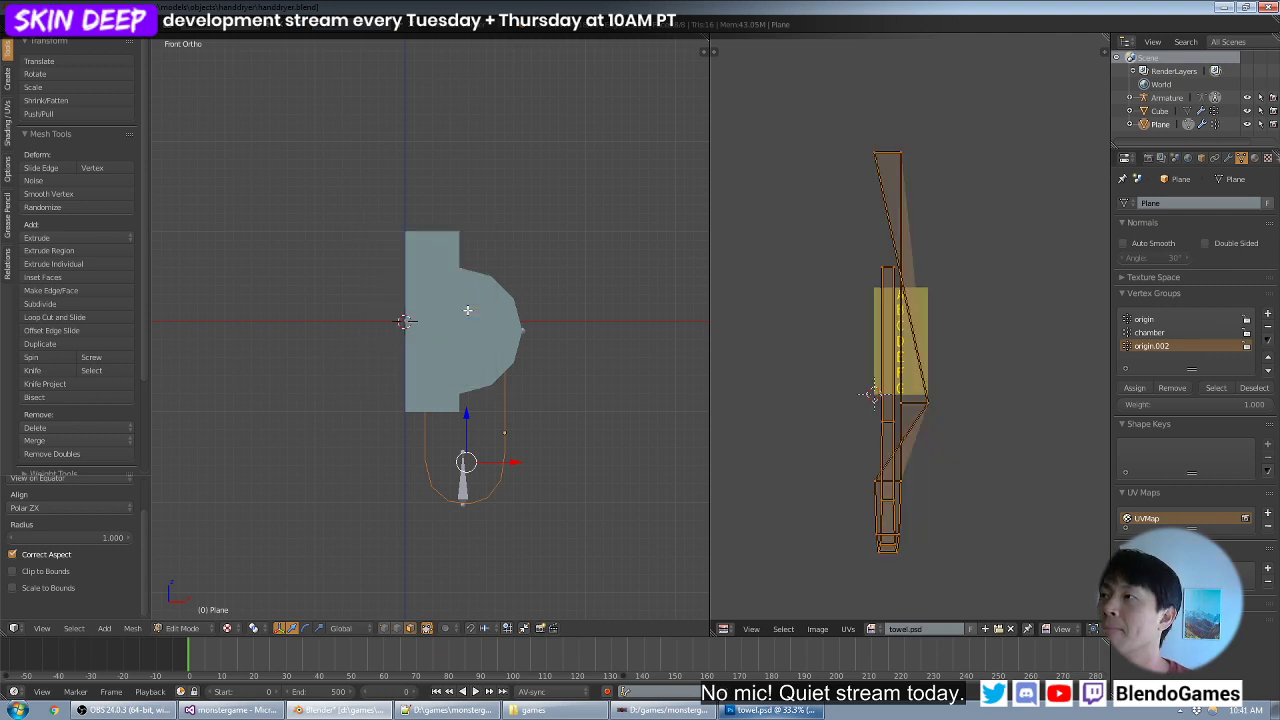
- Reproject the towel's UVs with Cylinder Projection from the top view
key("KP_7")
key("u")
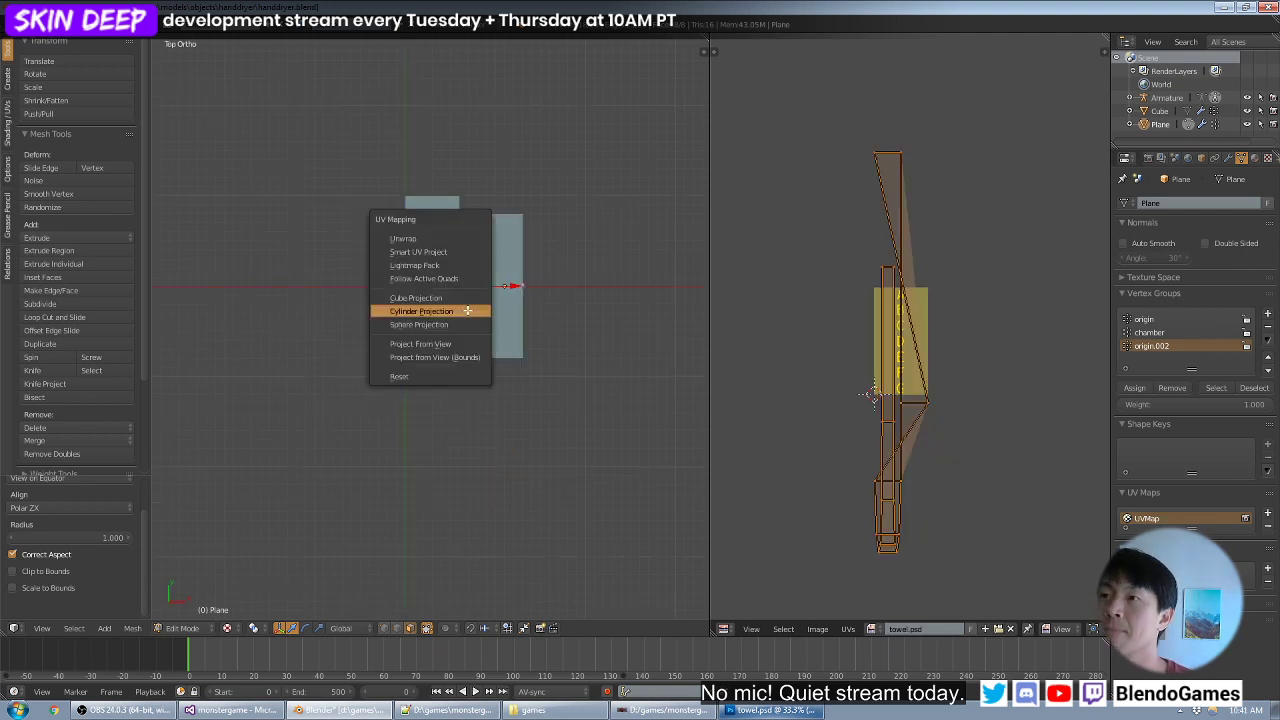
left_click(465, 311)
- Try Cylinder Projection on the towel from an overhead view rotated to the dryer's front side
key("KP_1")
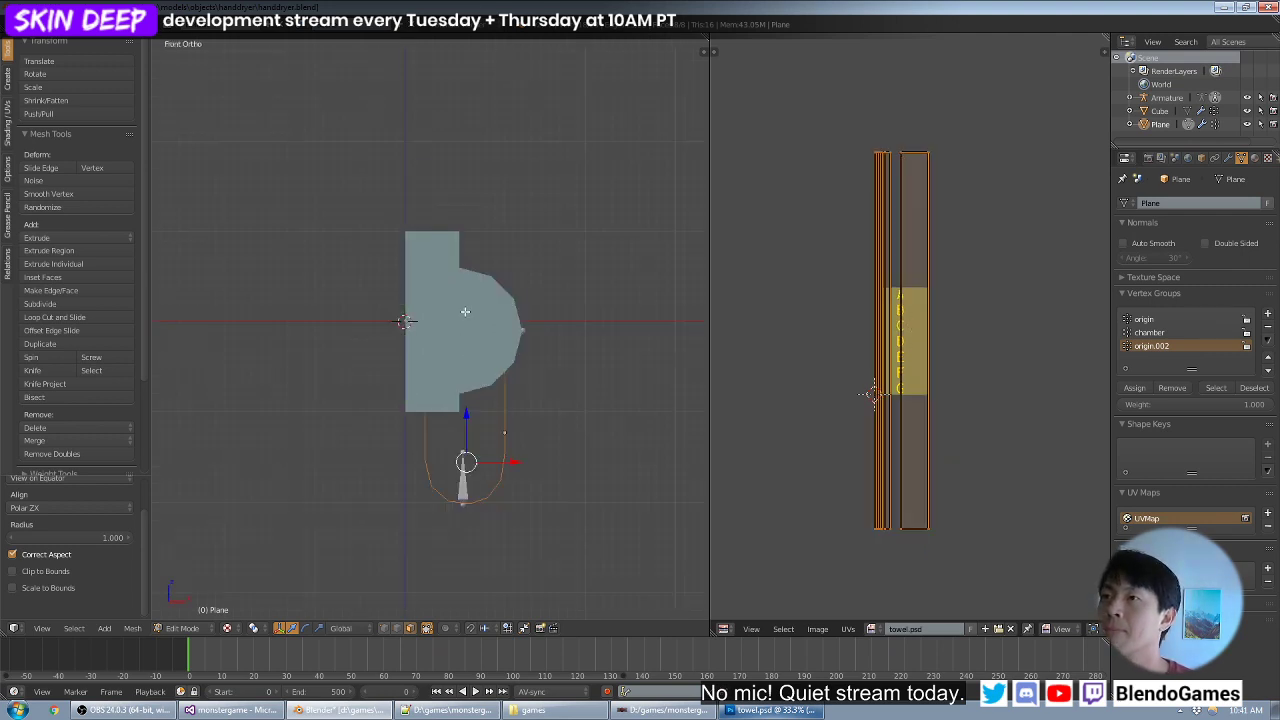
key("KP_7")
key("KP_1")
key("KP_3")
key("KP_6")
key("KP_4")
key("KP_8")
key("KP_8")
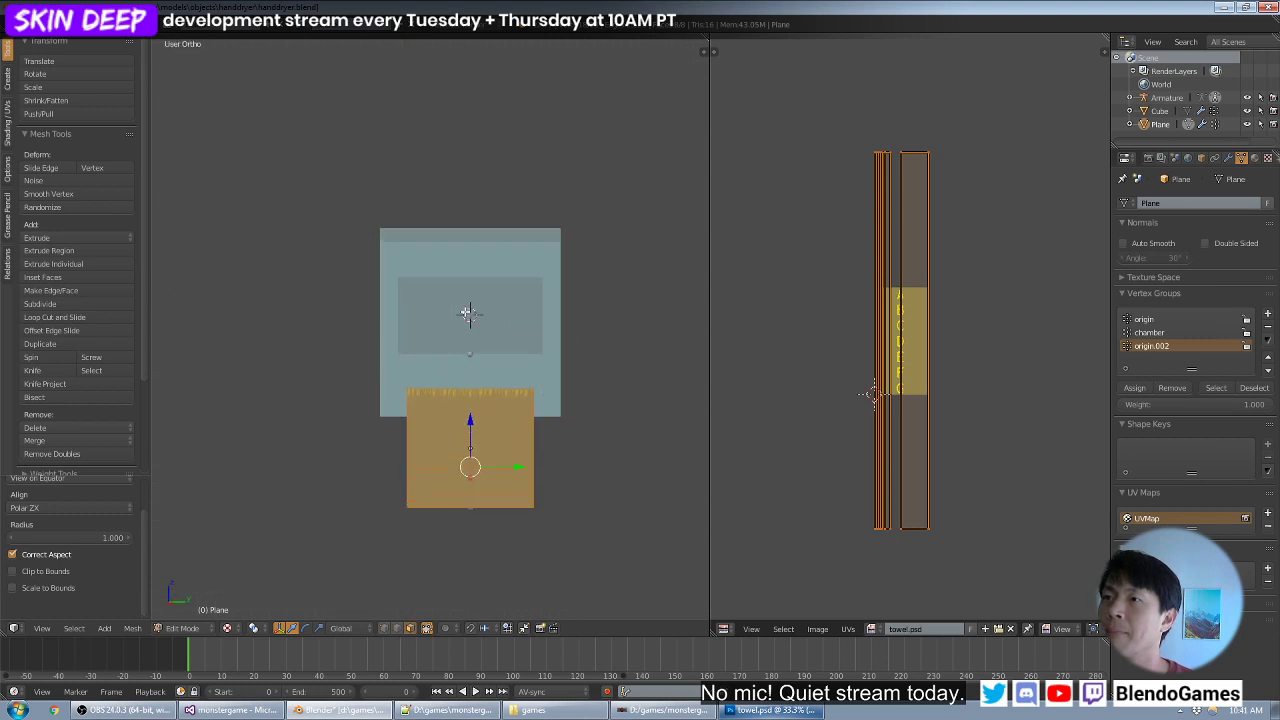
key("KP_8")
key("KP_8")
key("KP_8")
key("KP_8")
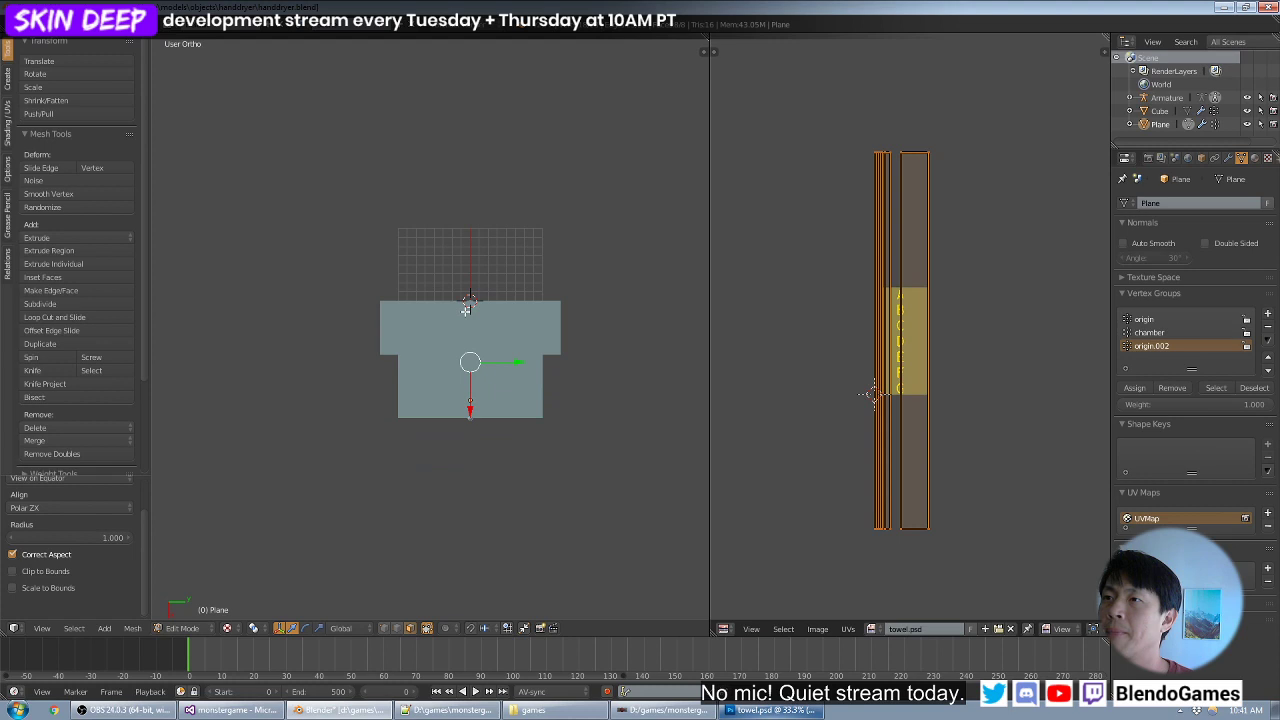
key("u")
left_click(466, 309)
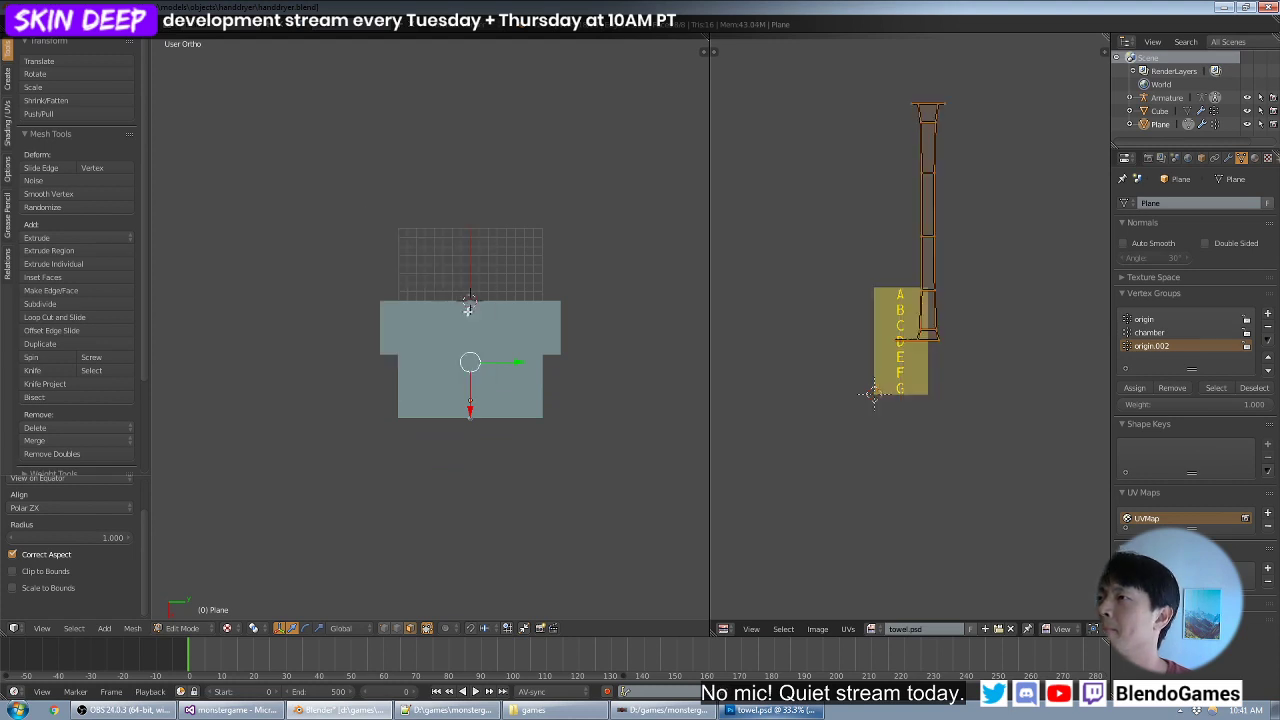
- Examine the dryer and towel from the front, back, angled and overhead views to compare projection directions
key("KP_1")
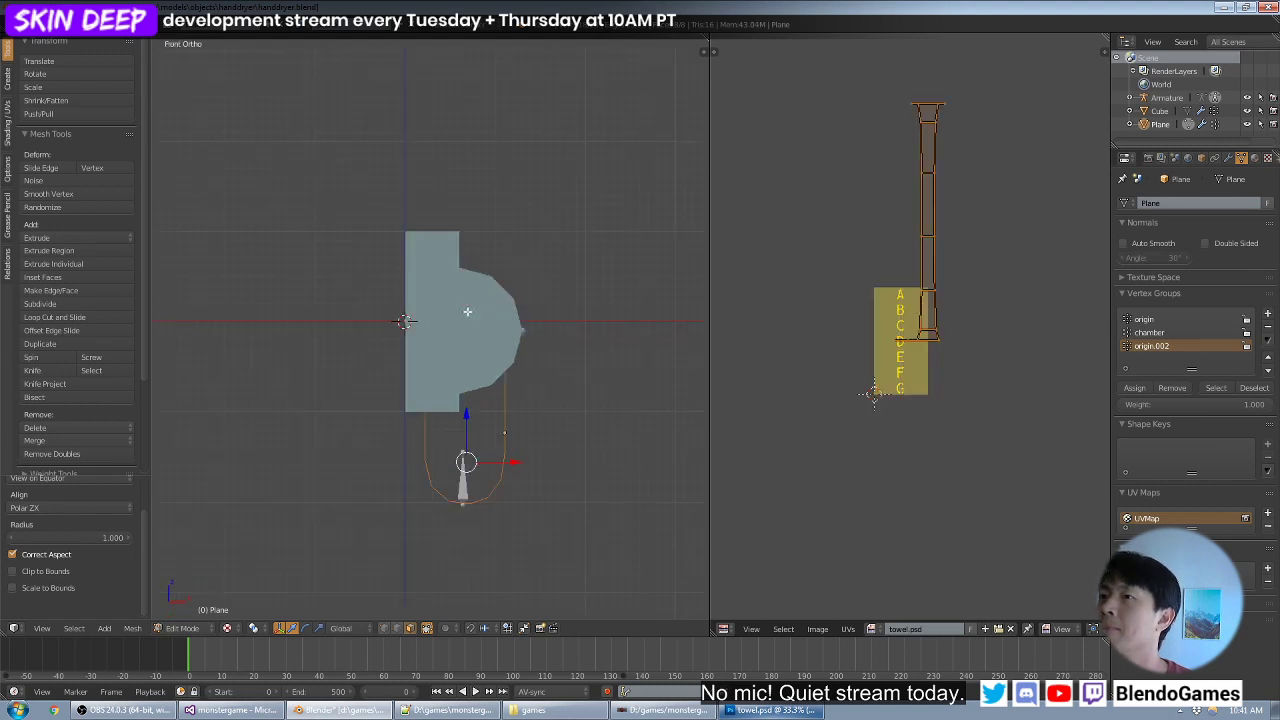
key("KP_4")
key("KP_4")
key("KP_4")
key("KP_4")
key("KP_4")
key("KP_4")
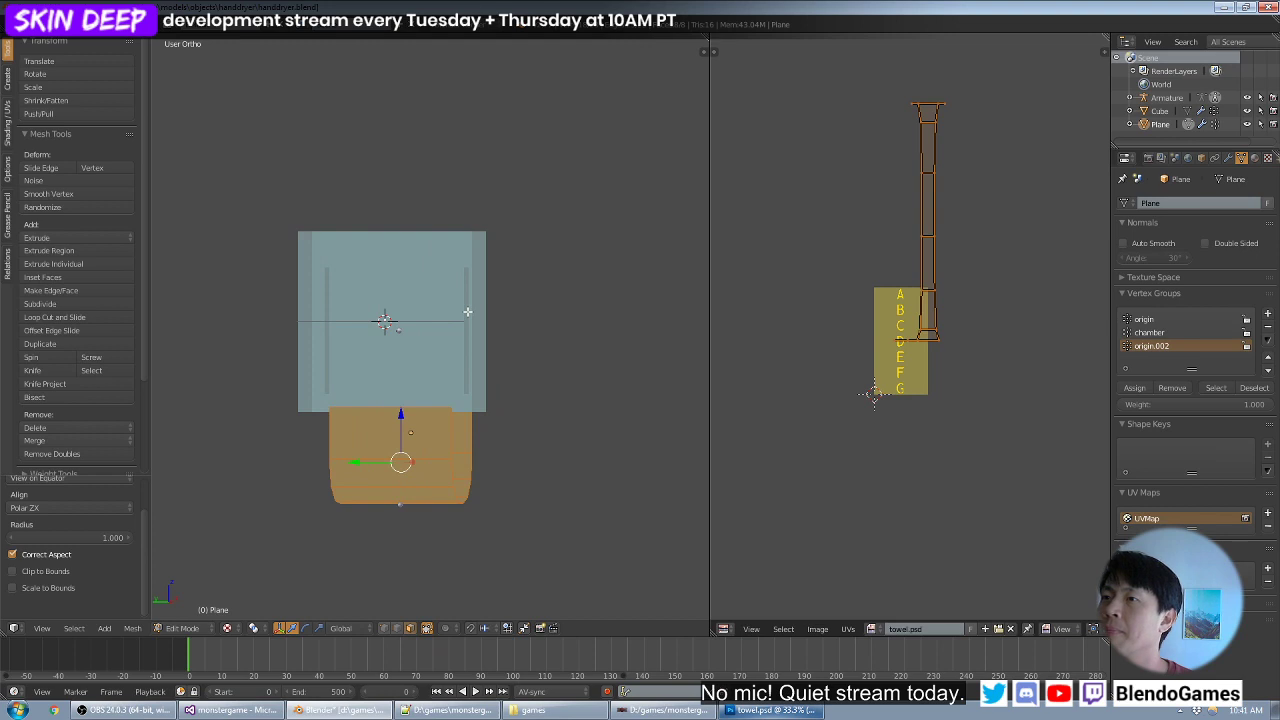
key("KP_6")
key("KP_8")
key("KP_2")
key("KP_6")
key("KP_8")
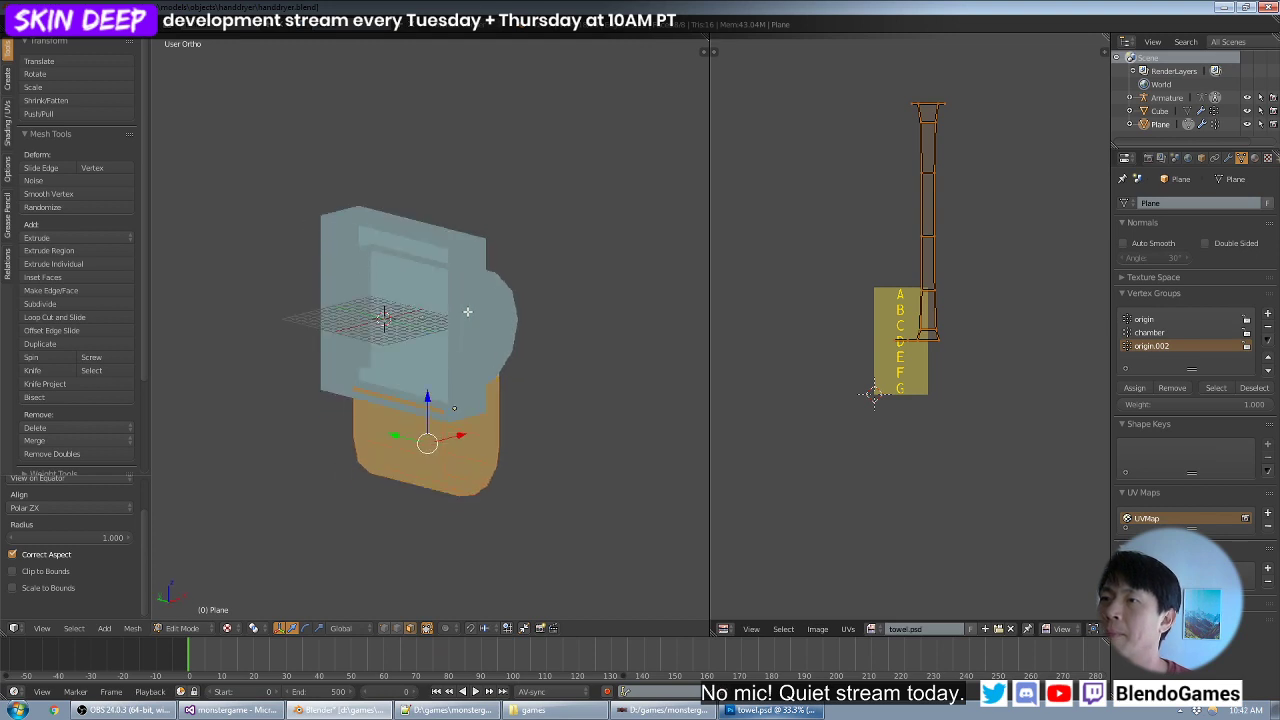
key("KP_4")
key("KP_4")
key("KP_4")
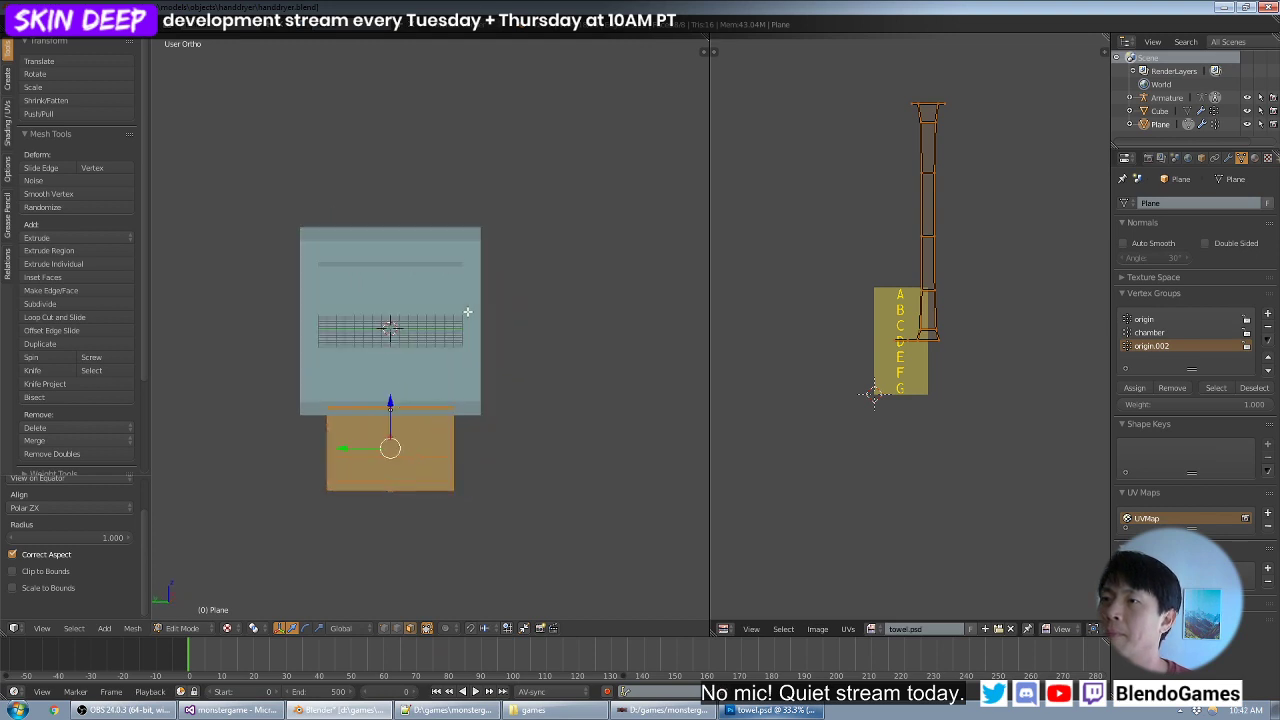
key("KP_4")
key("KP_1")
key("KP_6")
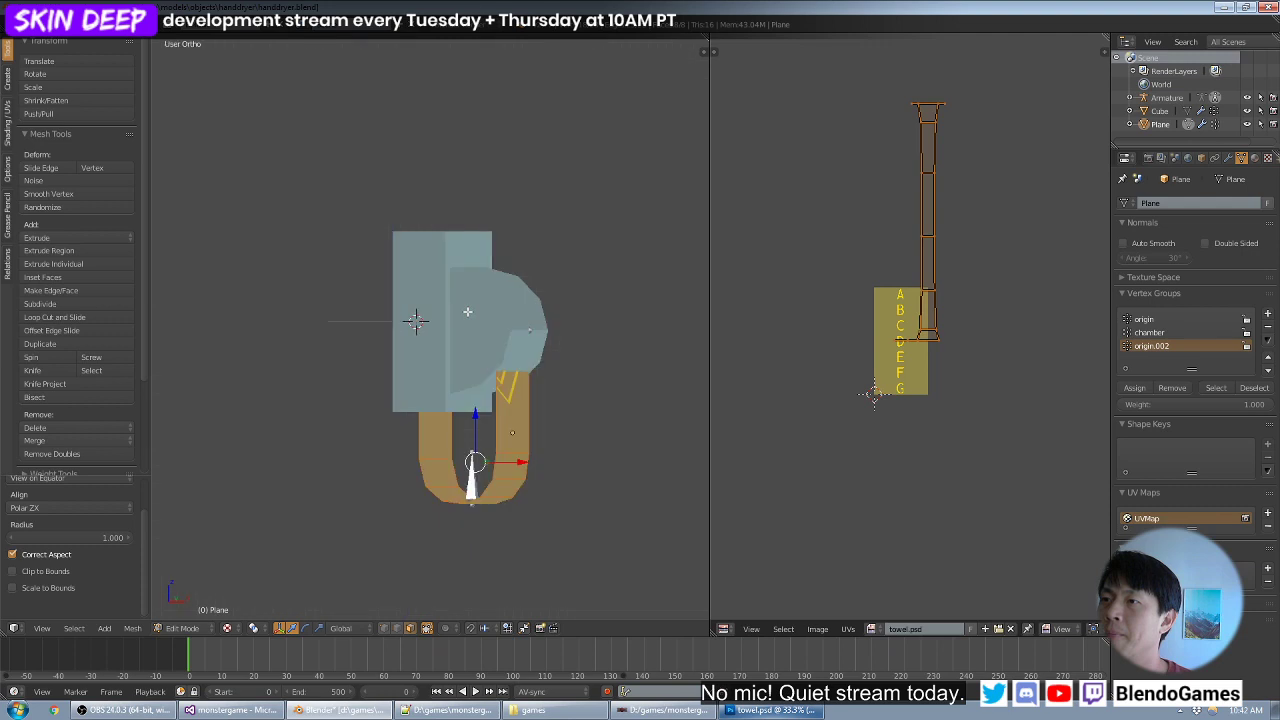
key("KP_8")
key("KP_7")
key("KP_4")
key("KP_4")
key("KP_6")
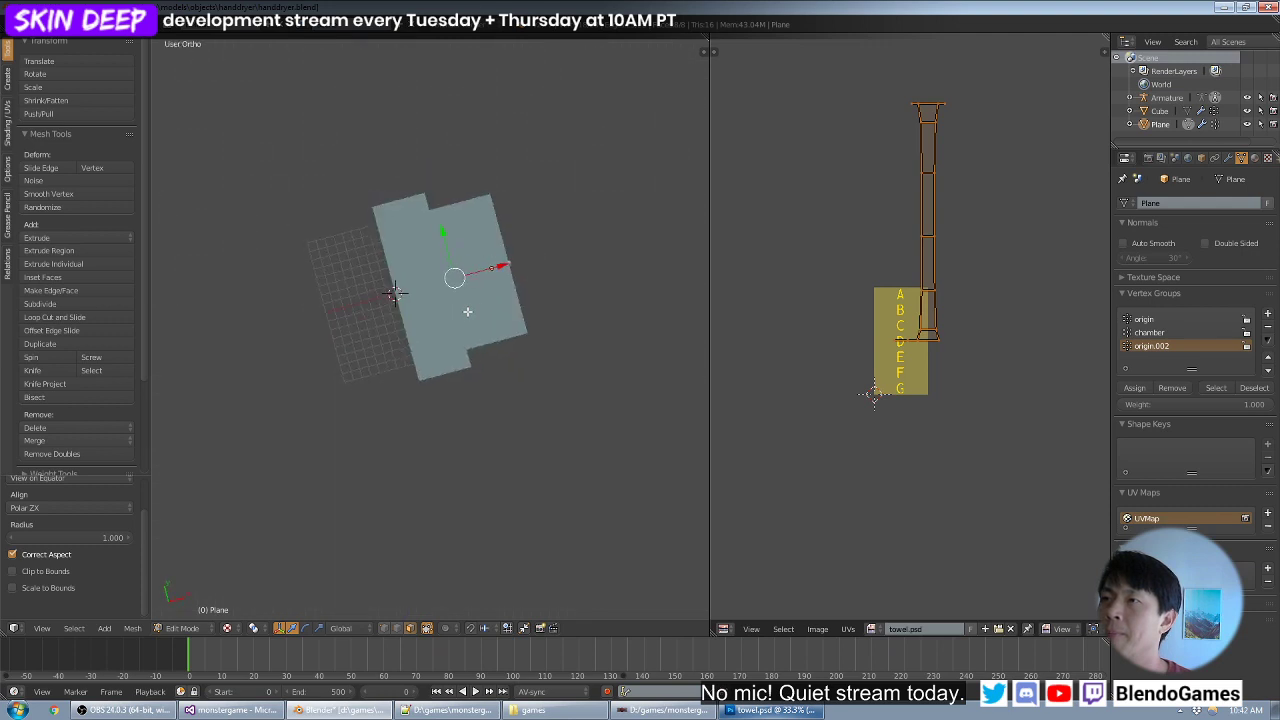
- Align the view straight above the dryer and unwrap the towel with Cylinder Projection
key("KP_7")
key("ctrl+KP_7")
key("KP_7")
key("u")
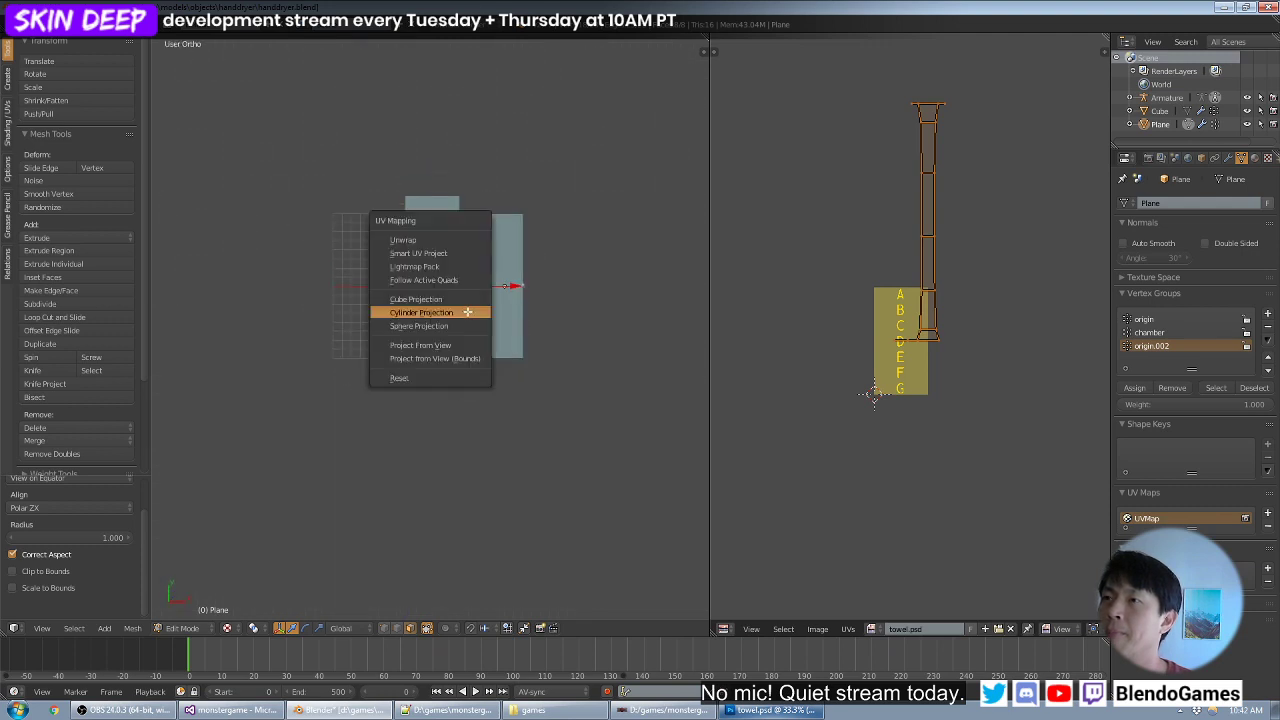
left_click(467, 312)
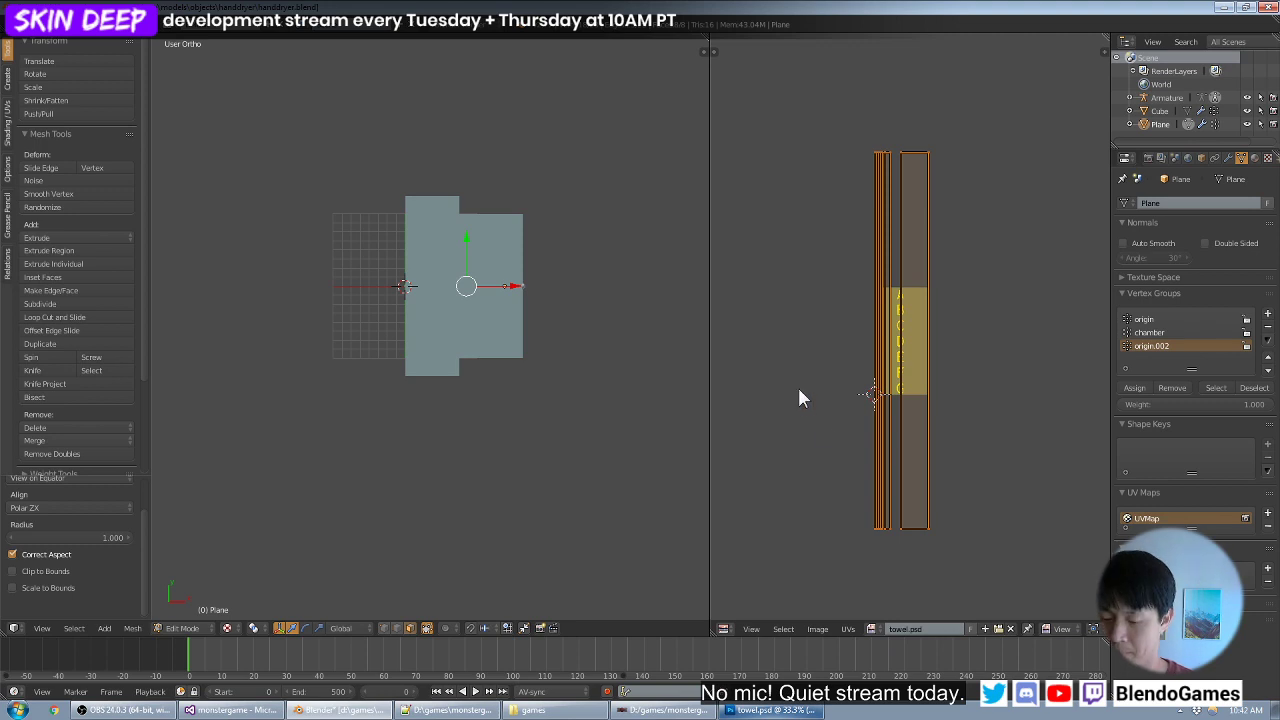
- Convert the towel's UVs to a grid with respect to shape and rotate them 90 degrees
left_click(848, 628)
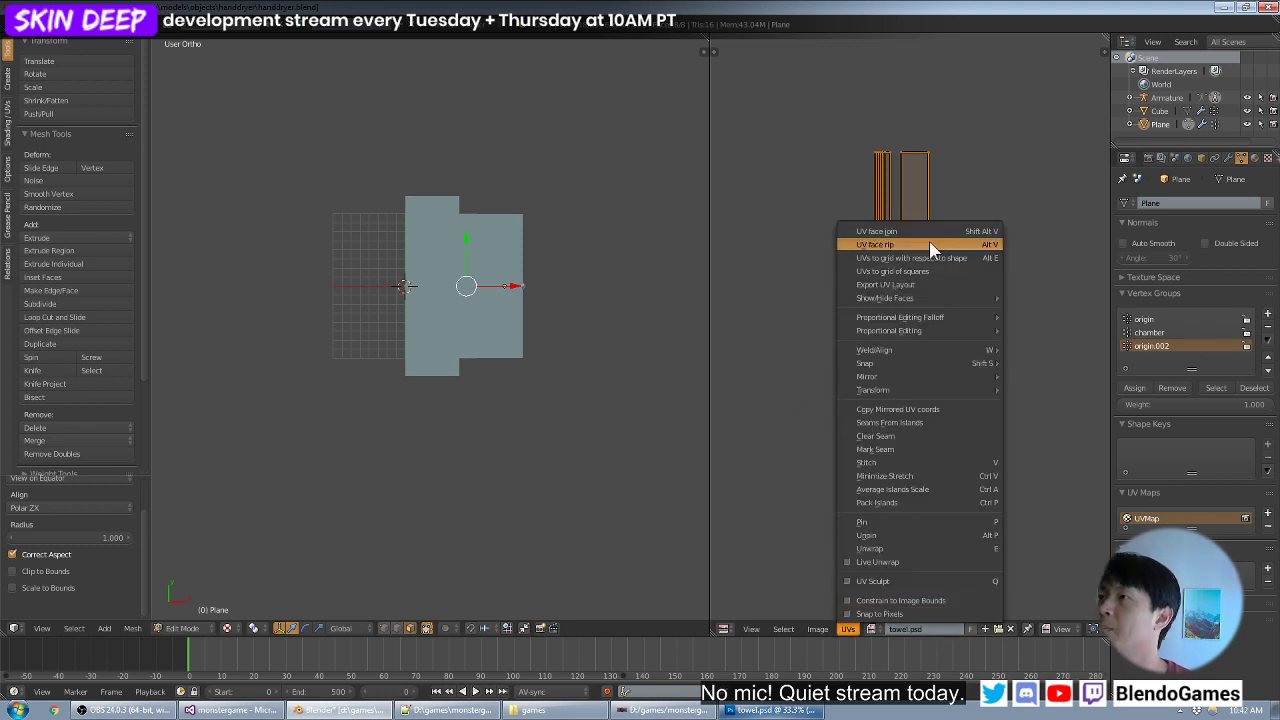
left_click(960, 253)
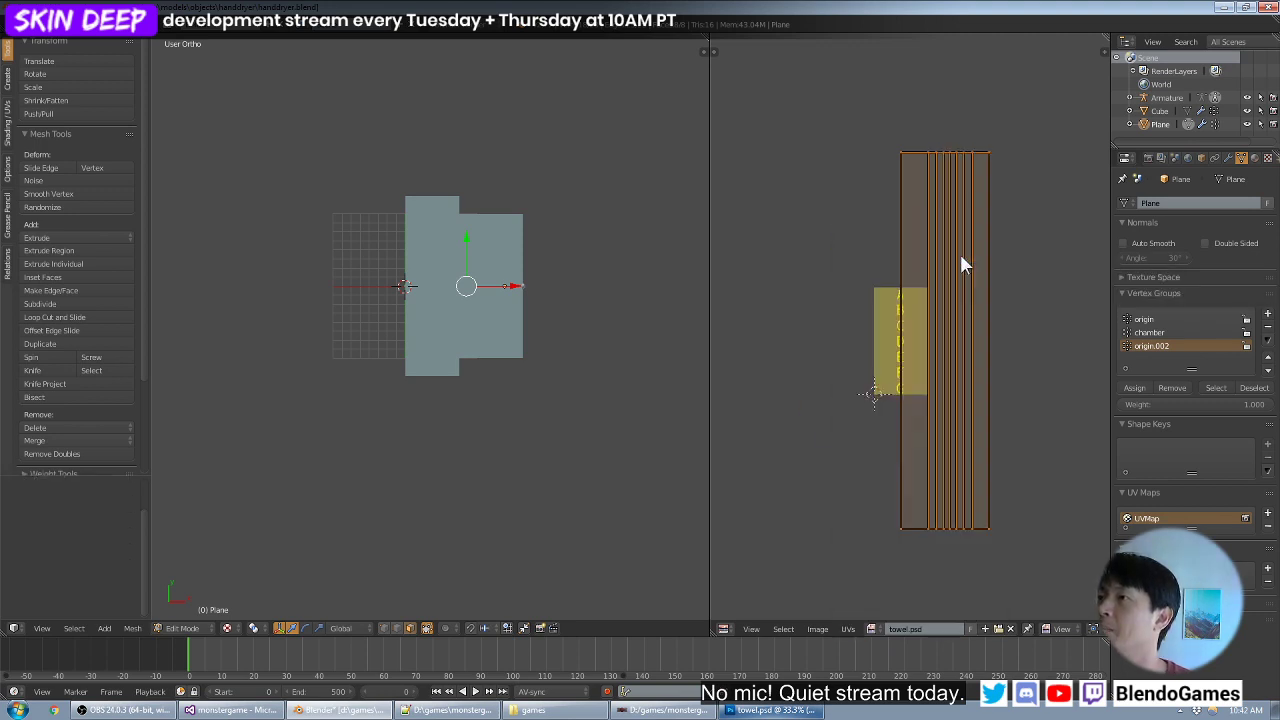
scroll(1001, 355, "up", 1)
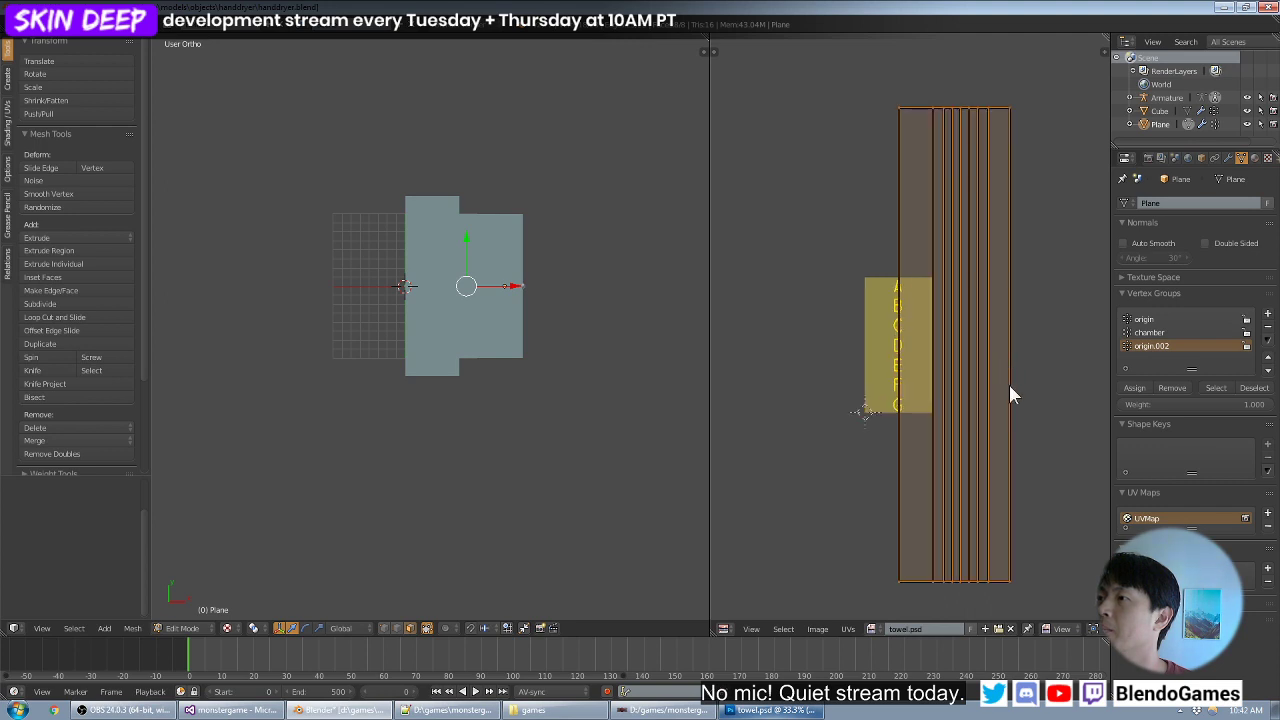
type("r90")
key("Return")
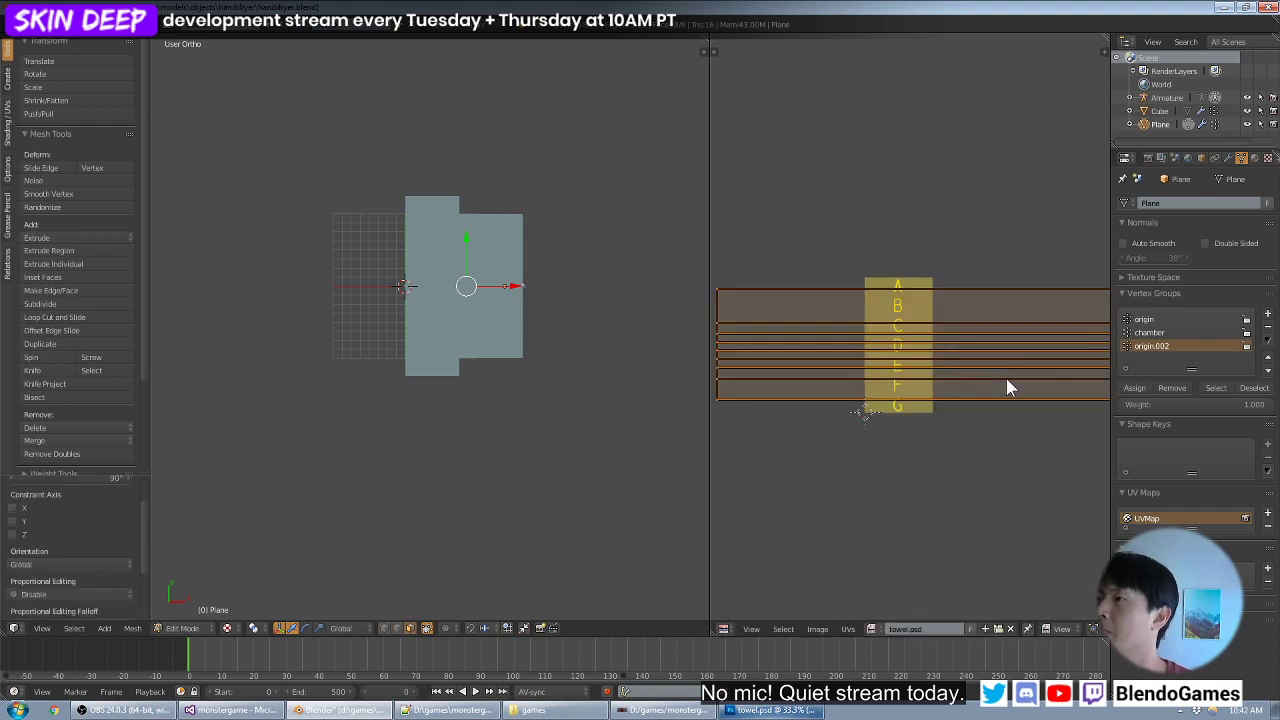
scroll(1029, 382, "up", 1)
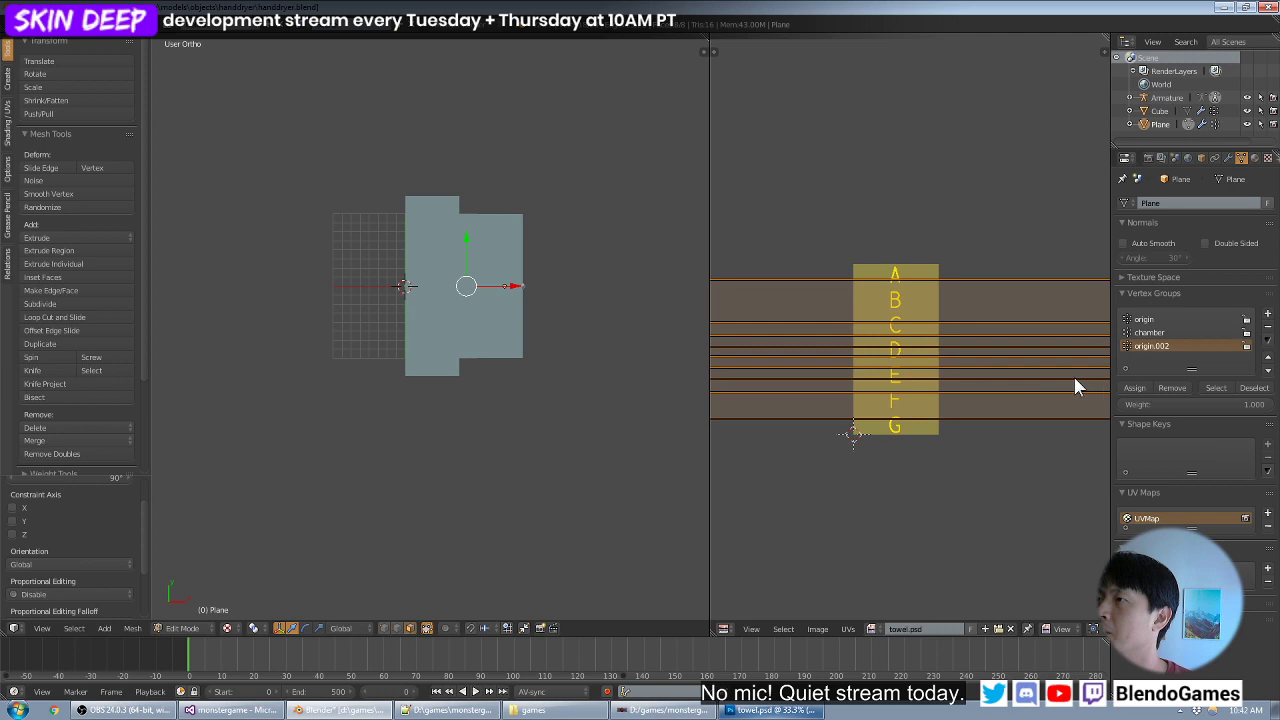
- Scale the towel's UVs to 0.29 along X and move them about -0.756 horizontally to center them over the lettered texture
scroll(1030, 386, "down", 3)
type("sx.29")
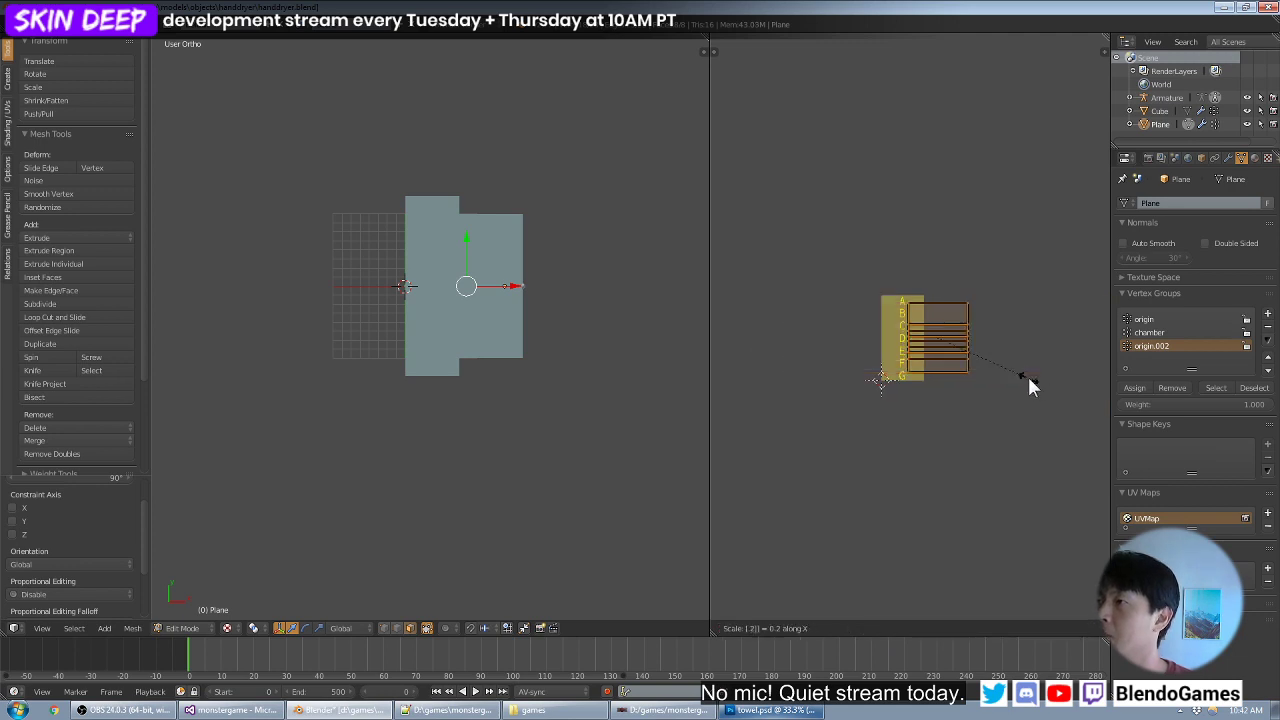
key("Return")
scroll(1027, 374, "up", 4)
key("g")
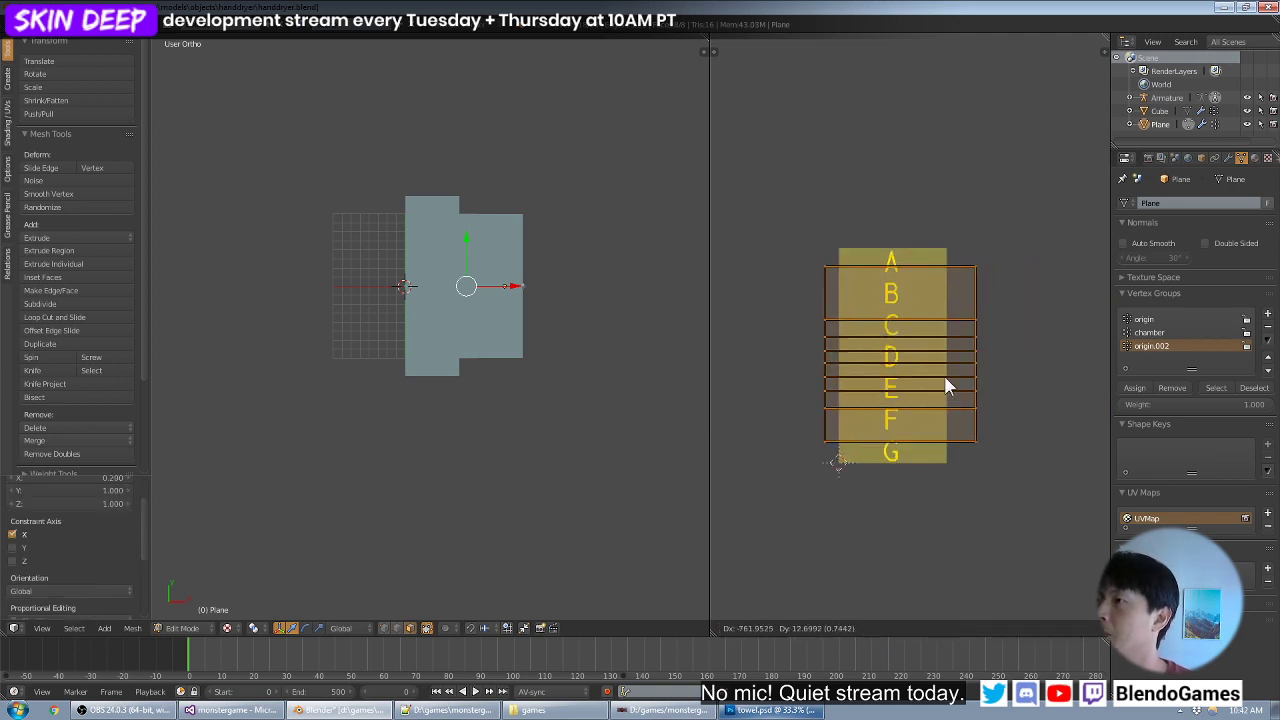
left_click(942, 376)
- Scale the towel's UVs up uniformly by about 1.22 and shift them about -0.019 vertically to span the texture's full height
key("s")
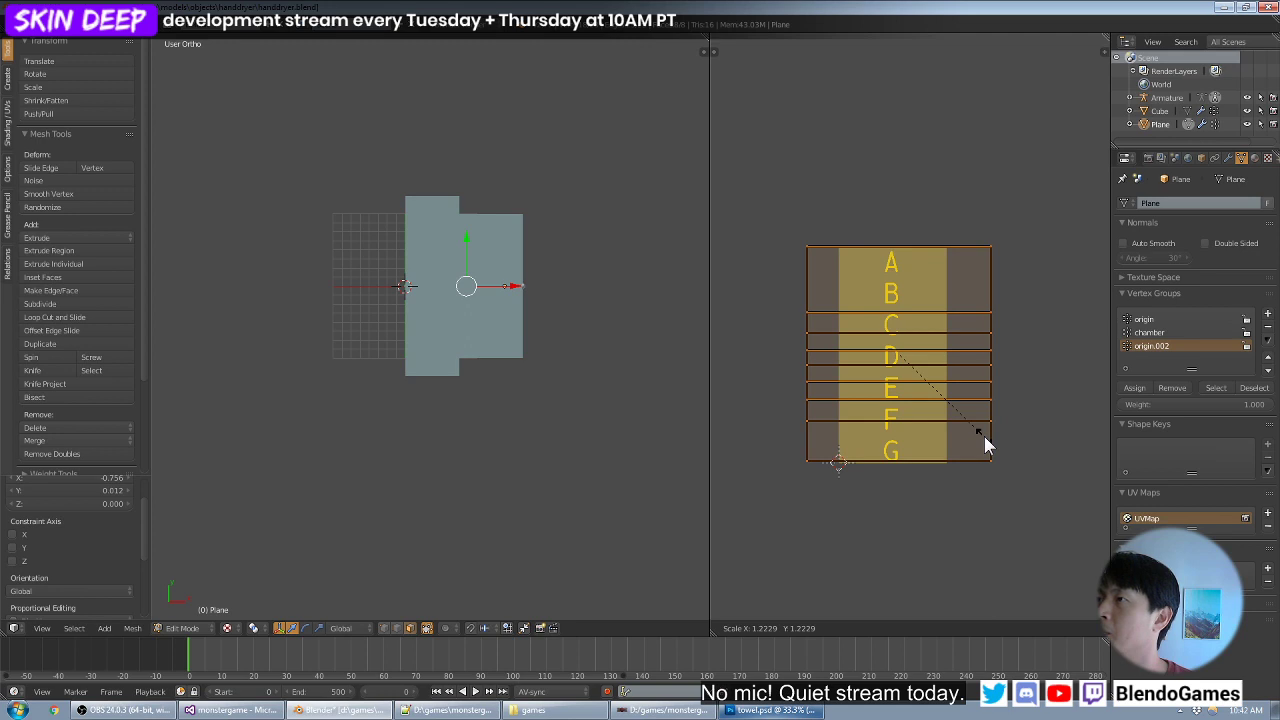
left_click(984, 437)
key("g")
left_click(984, 438)
- Check the lettering on the towel from an angled view and scale its UVs down uniformly to about 0.961
middle_click_drag(570, 432, 552, 462)
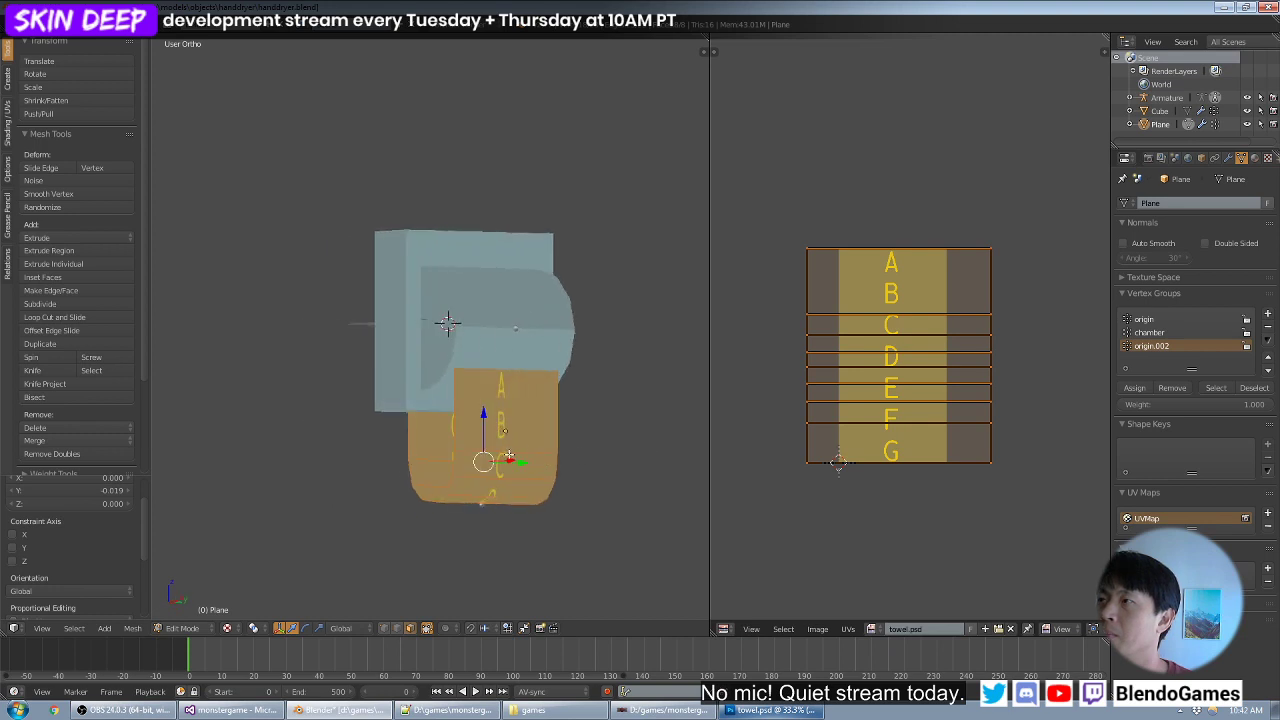
scroll(1013, 365, "up", 8)
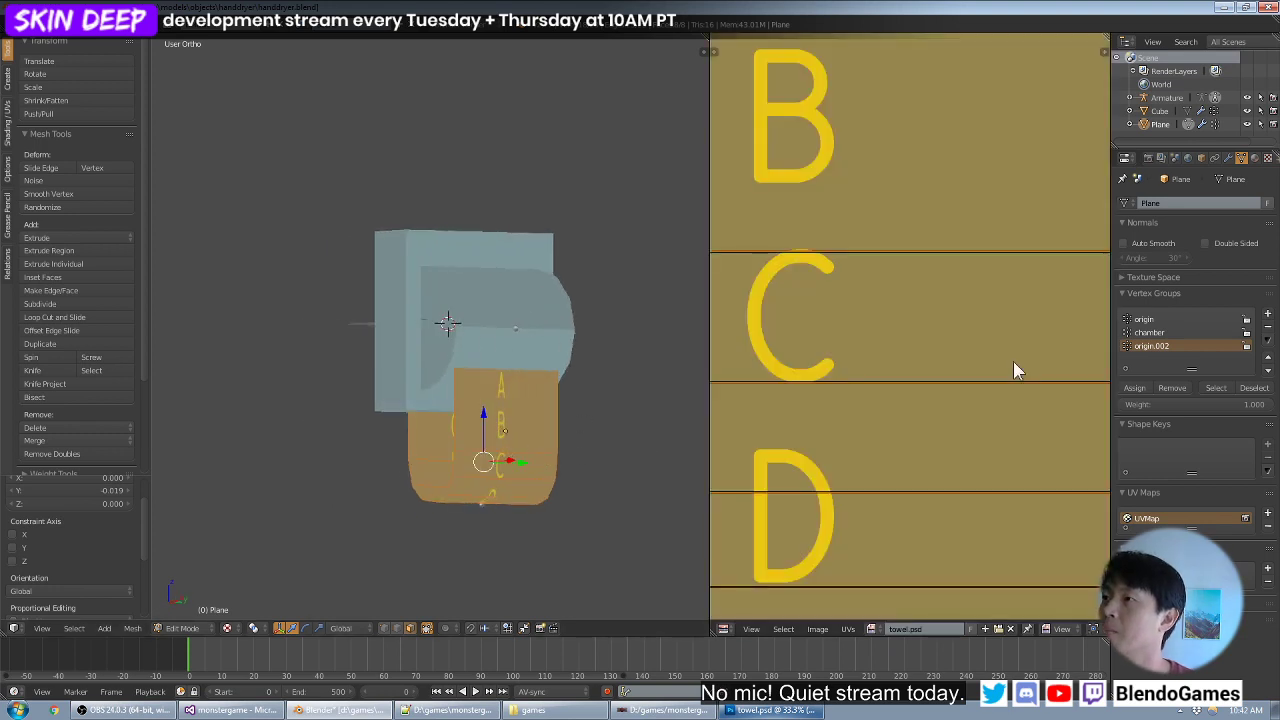
scroll(1013, 363, "down", 6)
scroll(959, 366, "down", 1)
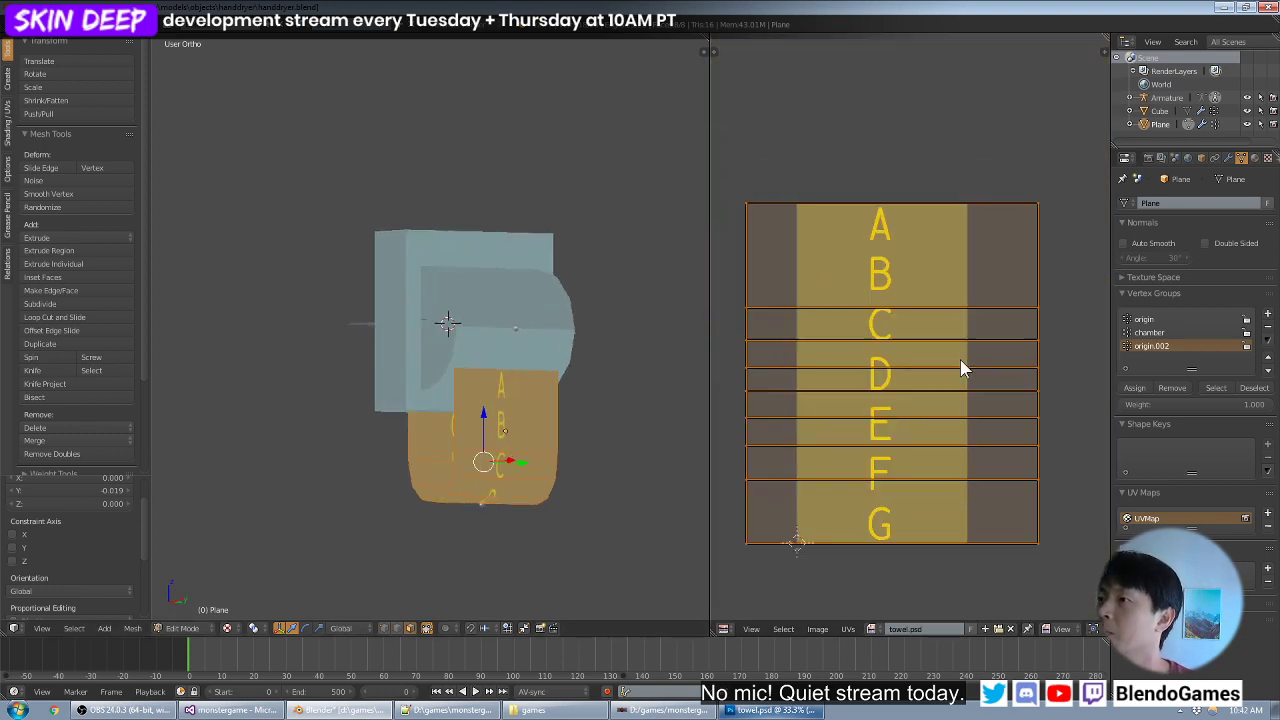
key("s")
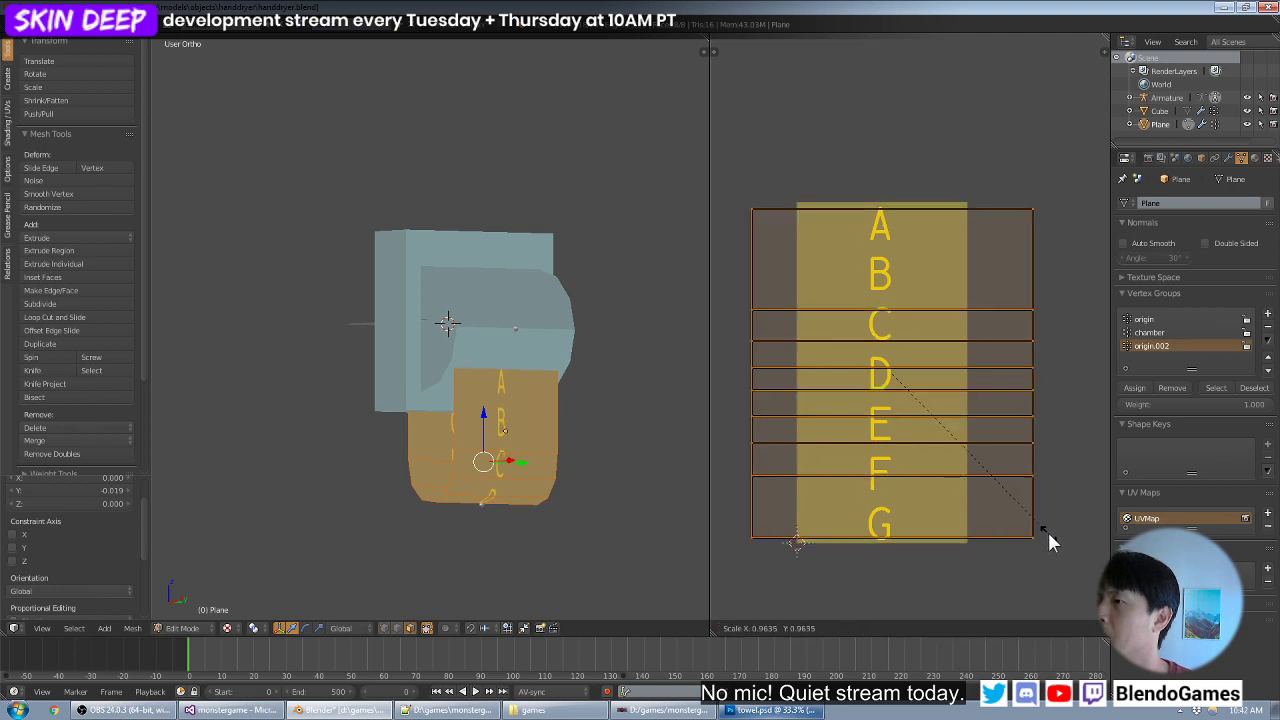
left_click(1048, 532)
left_click(848, 630)
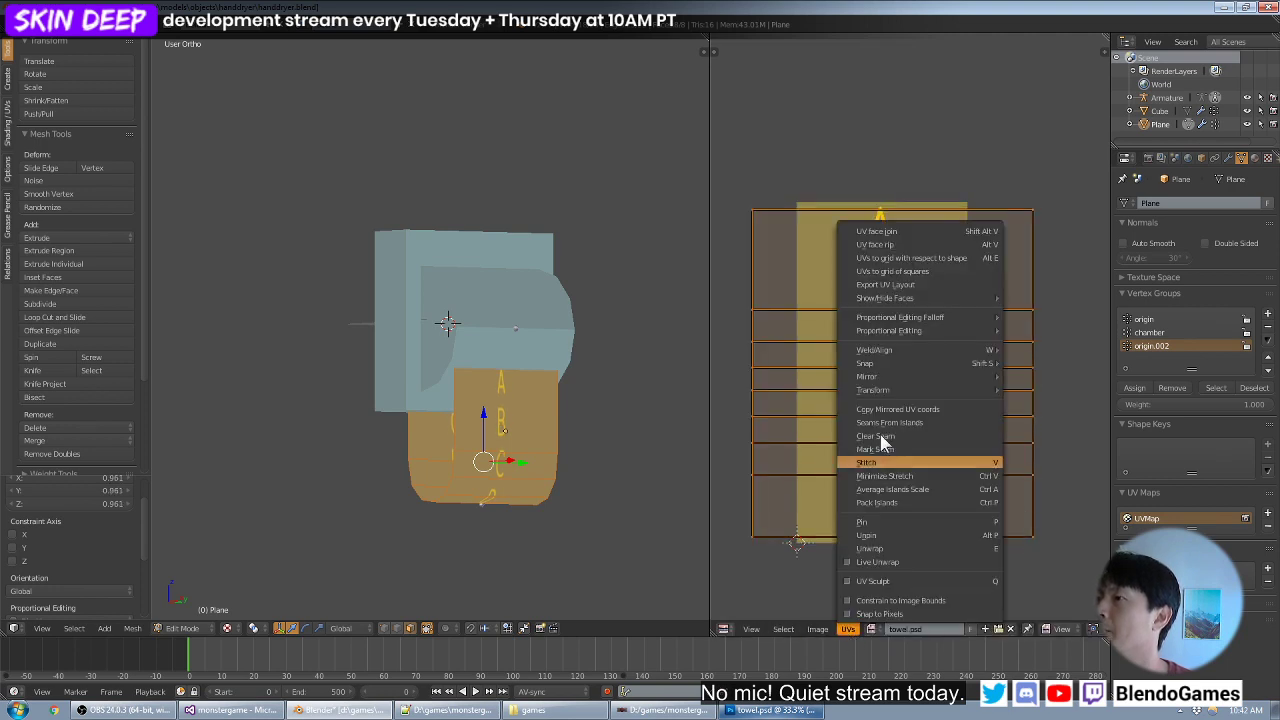
mouse_move(900, 381)
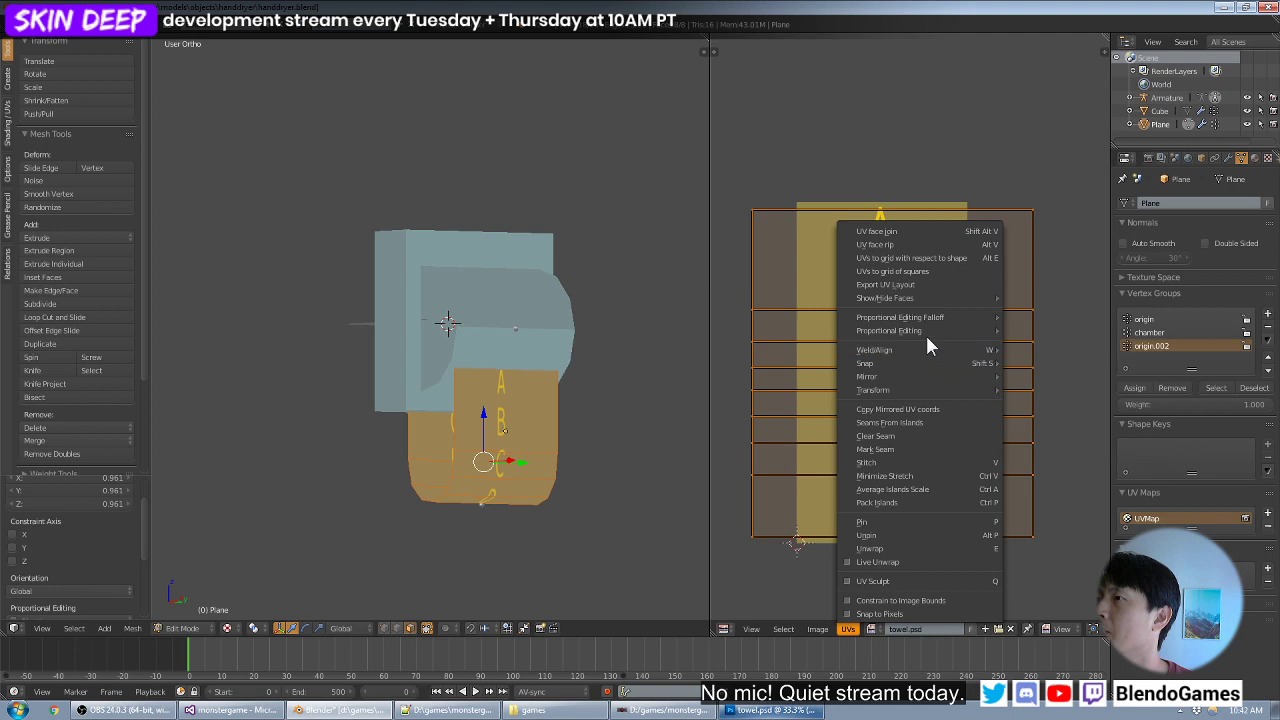
- Switch to Chrome, search Google for "blender resize uv to texture size" and skim the results
left_click(57, 712)
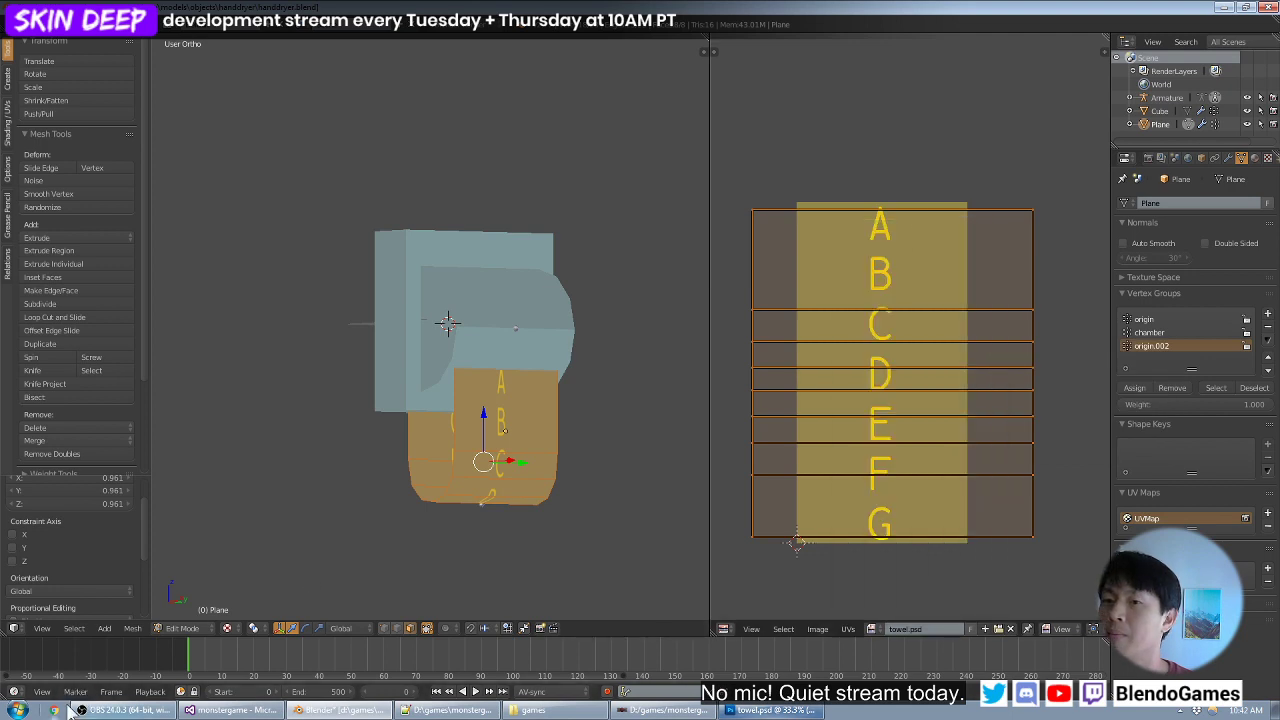
type("resize")
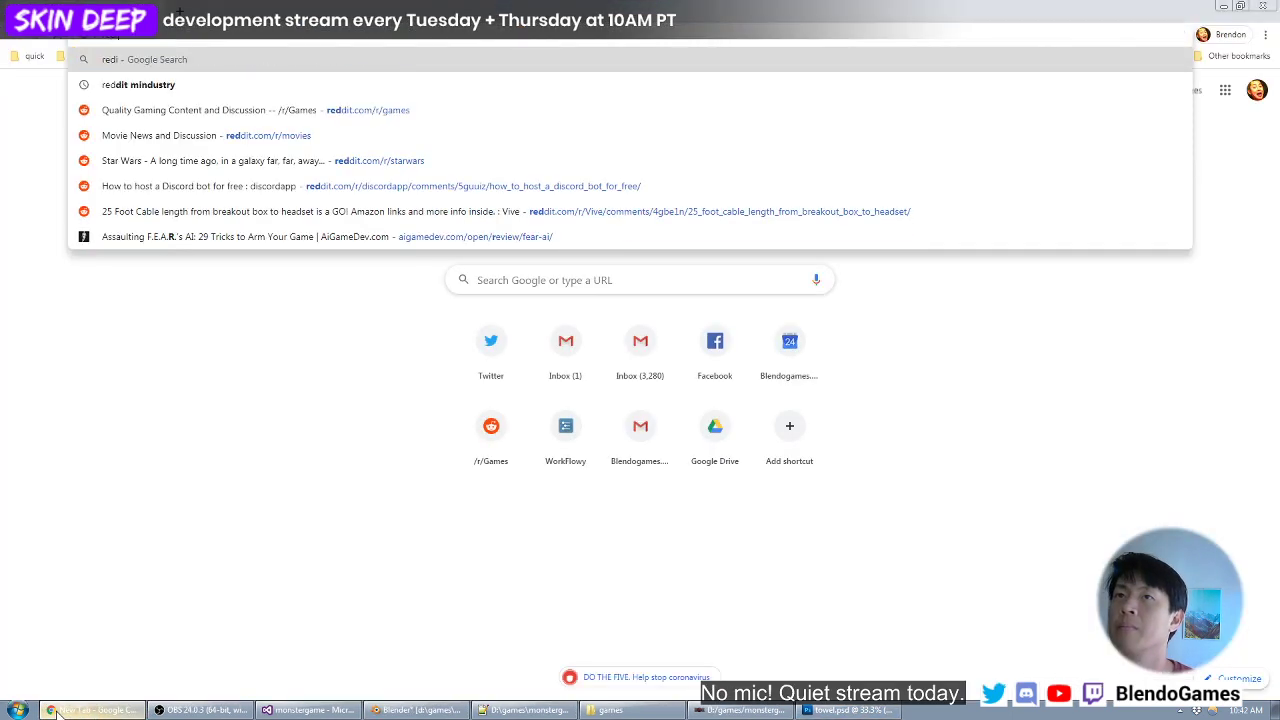
key("Home")
type("blender")
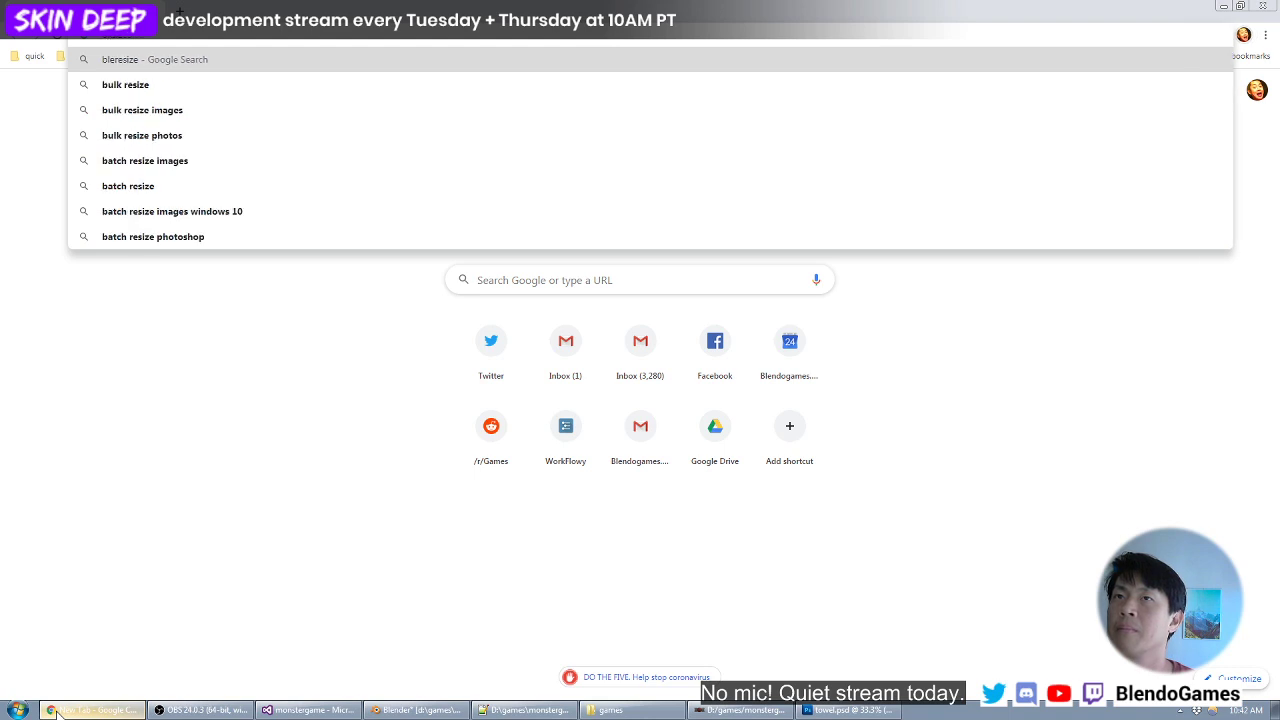
key("End")
type("uv to")
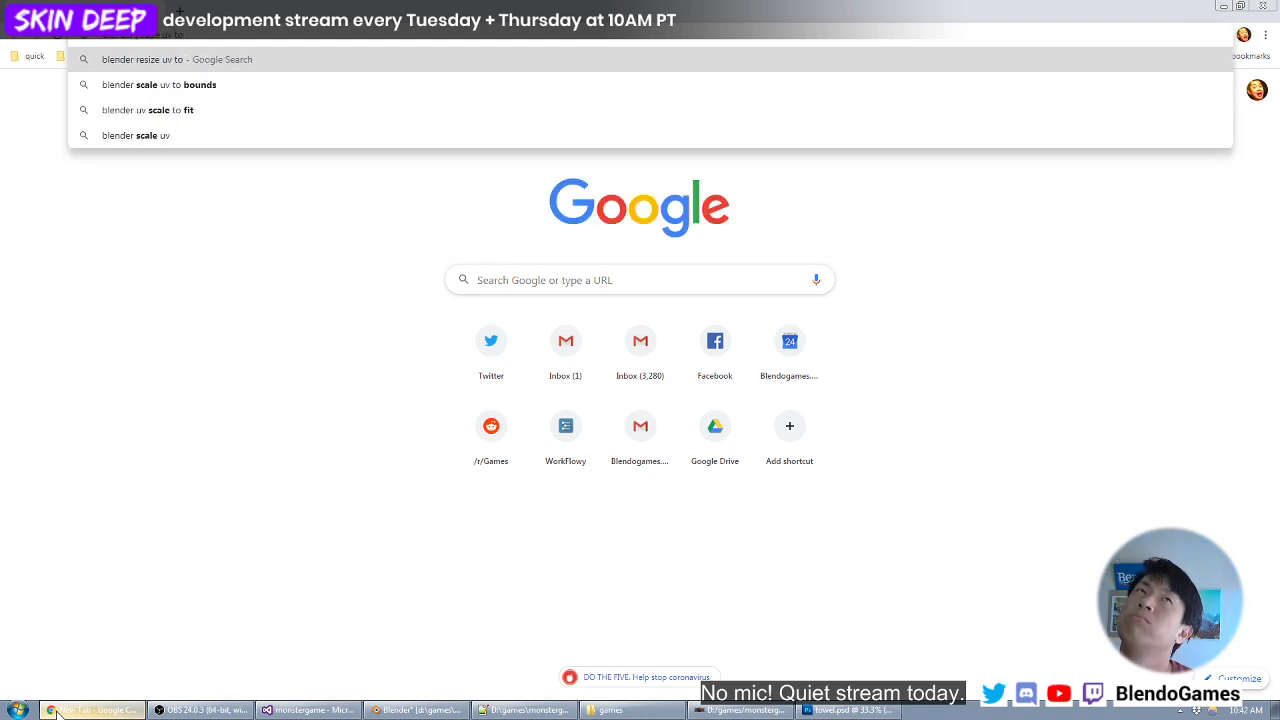
type(" texture size")
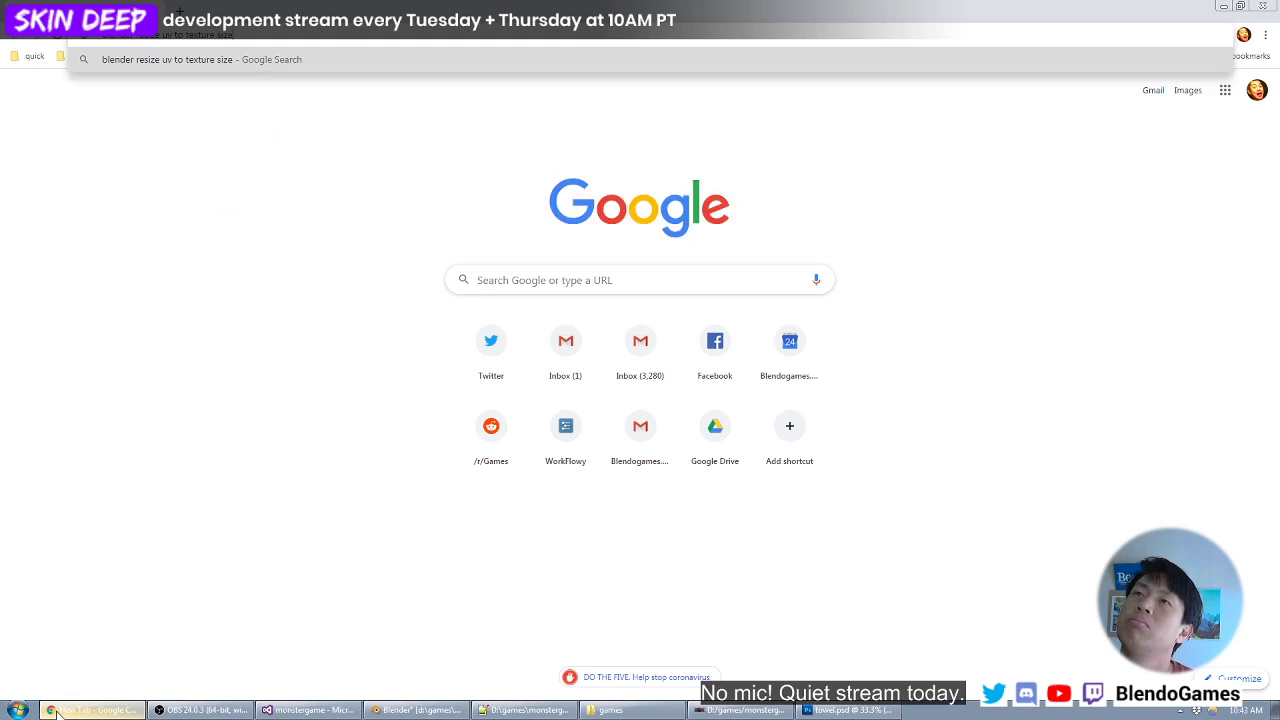
key("Return")
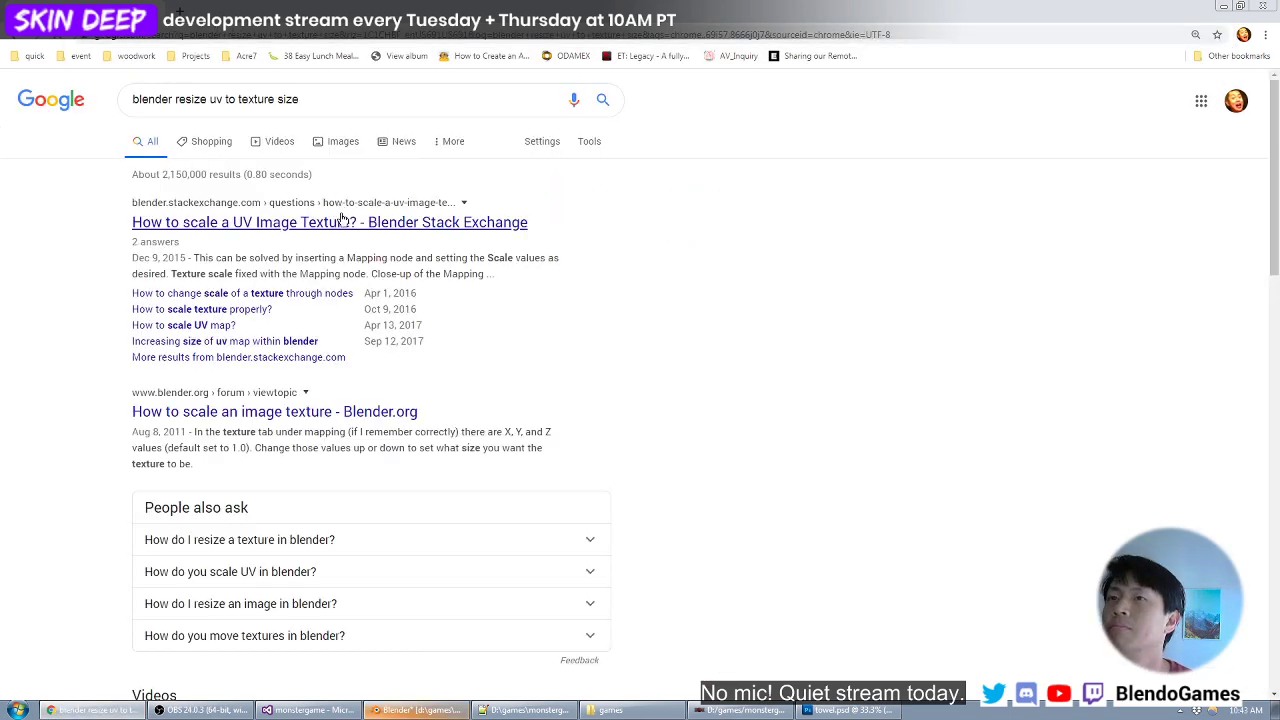
scroll(409, 228, "down", 5)
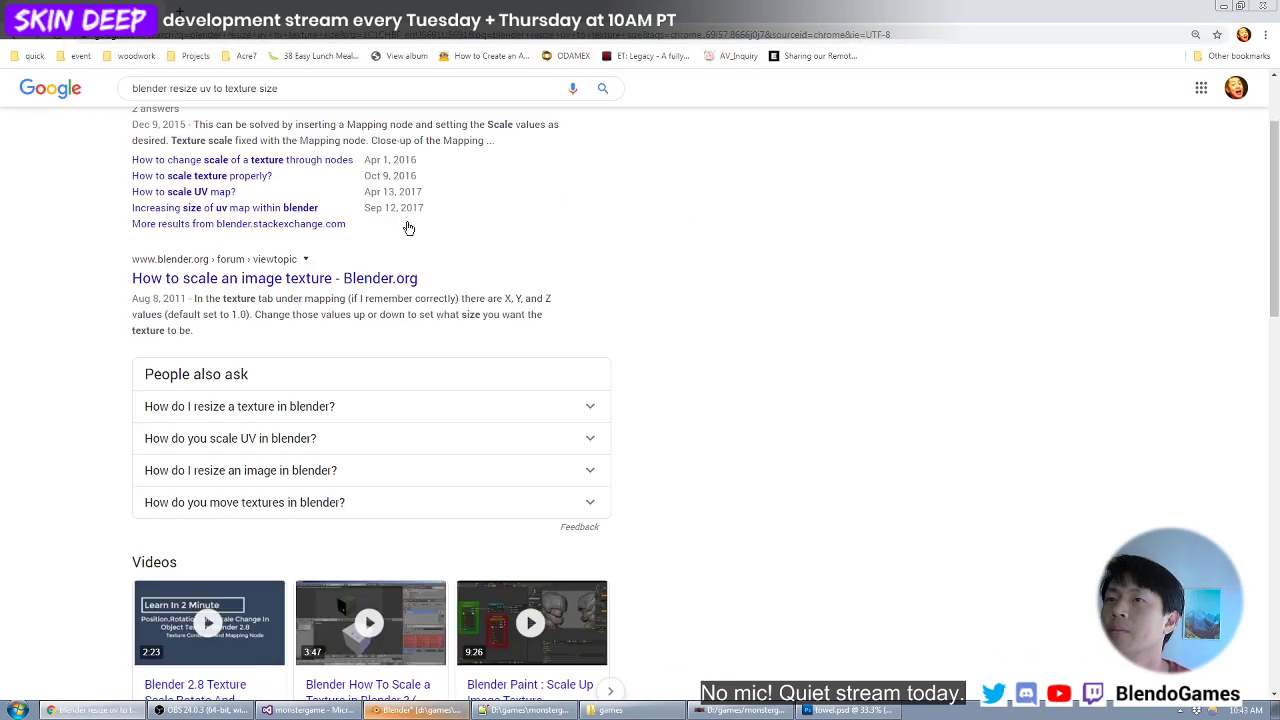
scroll(444, 305, "down", 2)
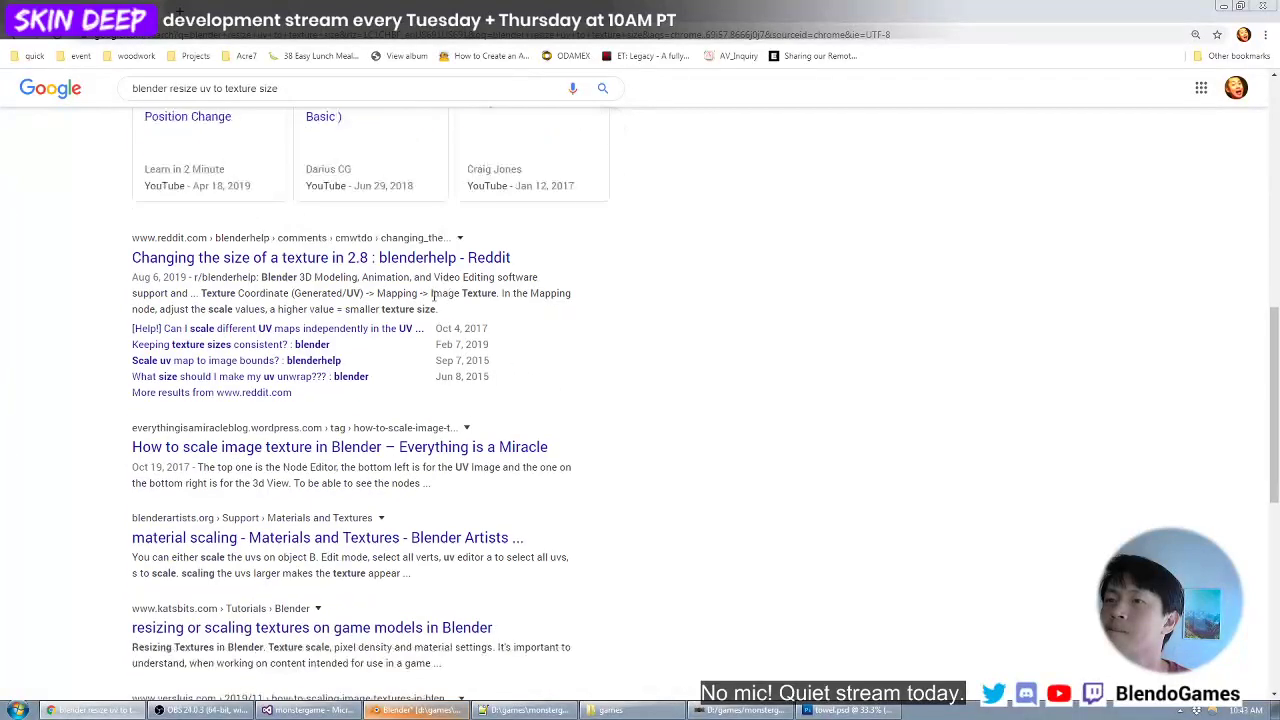
scroll(324, 218, "up", 3)
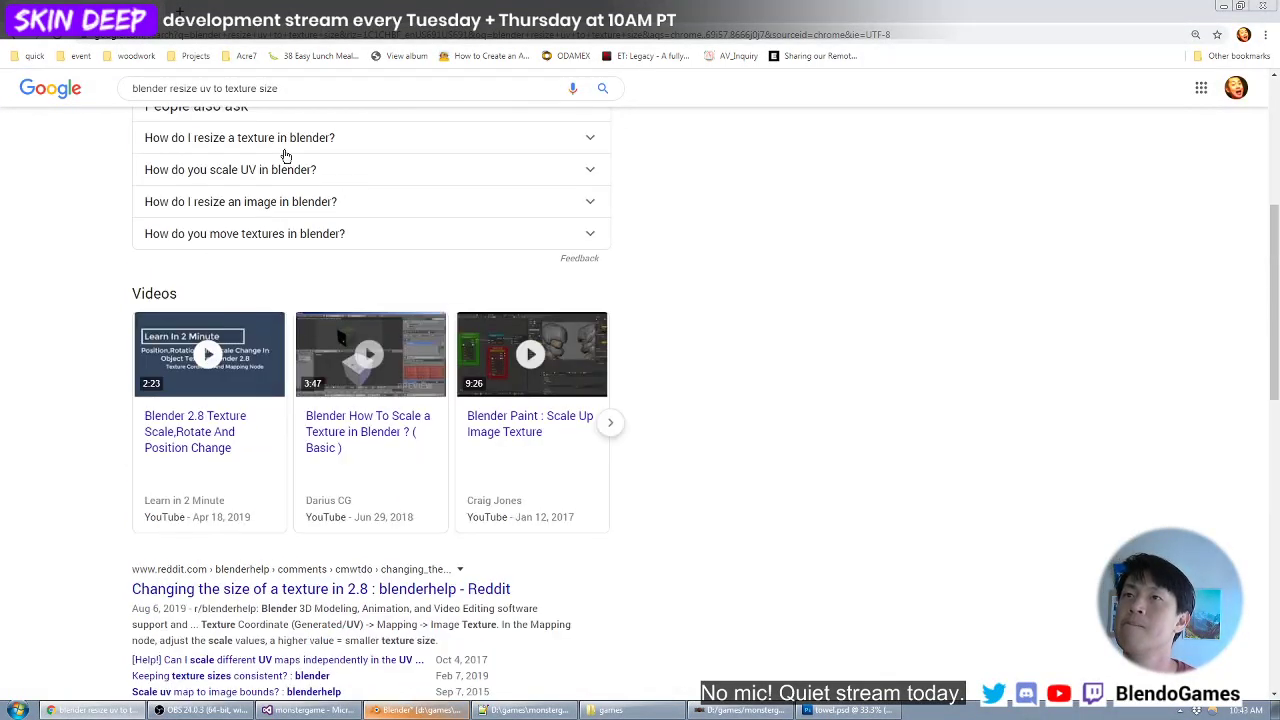
- Refine the Google search to "blender uv to fit texture"
double_click(184, 88)
key("BackSpace")
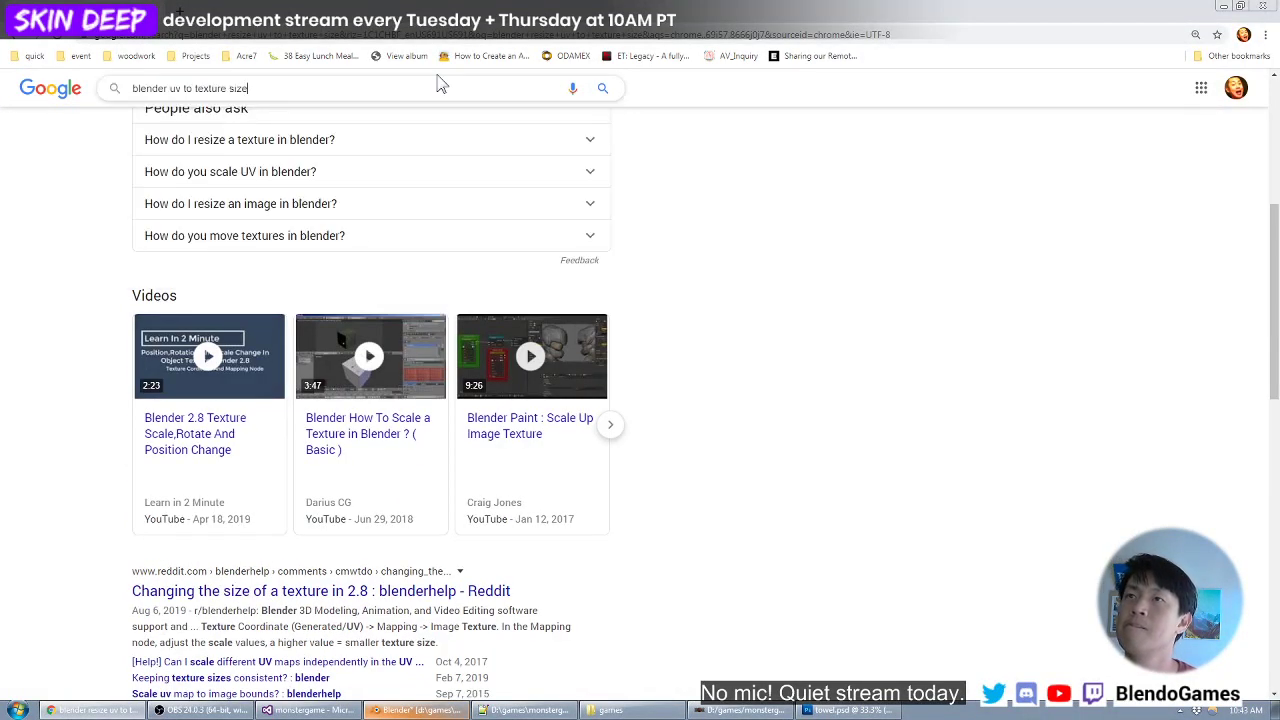
key("End")
key("ctrl+BackSpace")
key("ctrl+BackSpace")
type("fit texture")
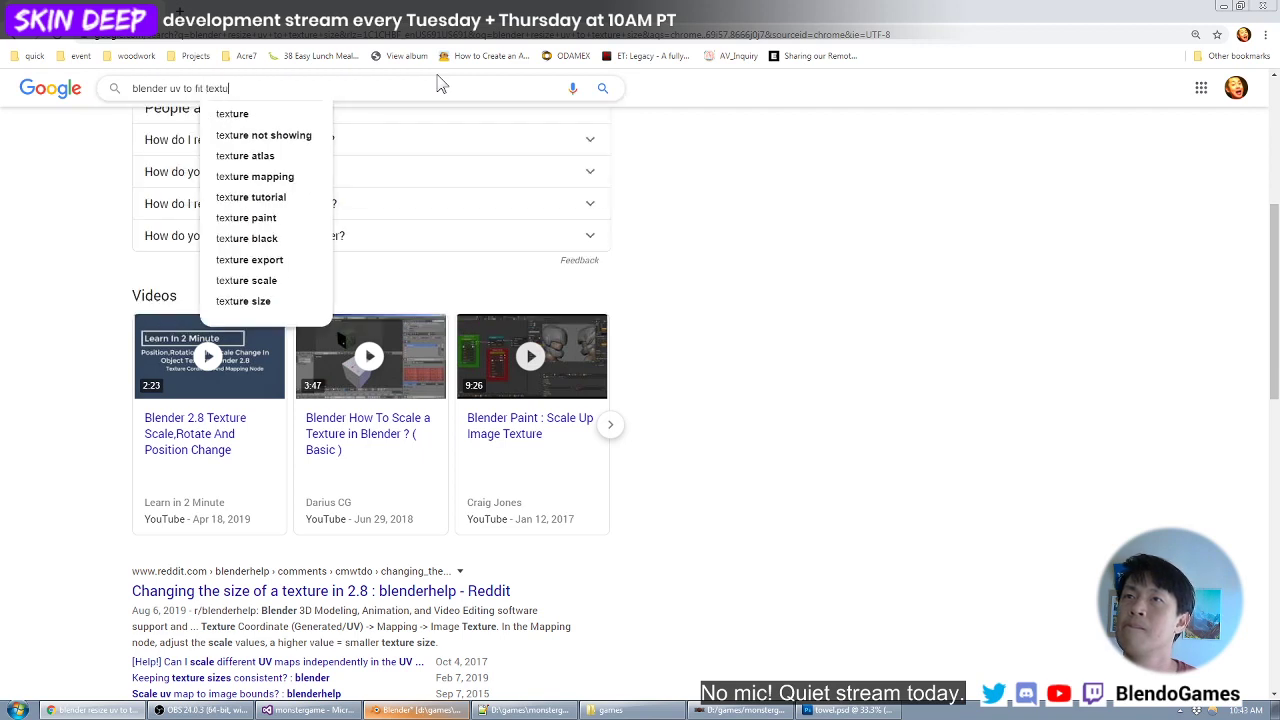
key("Return")
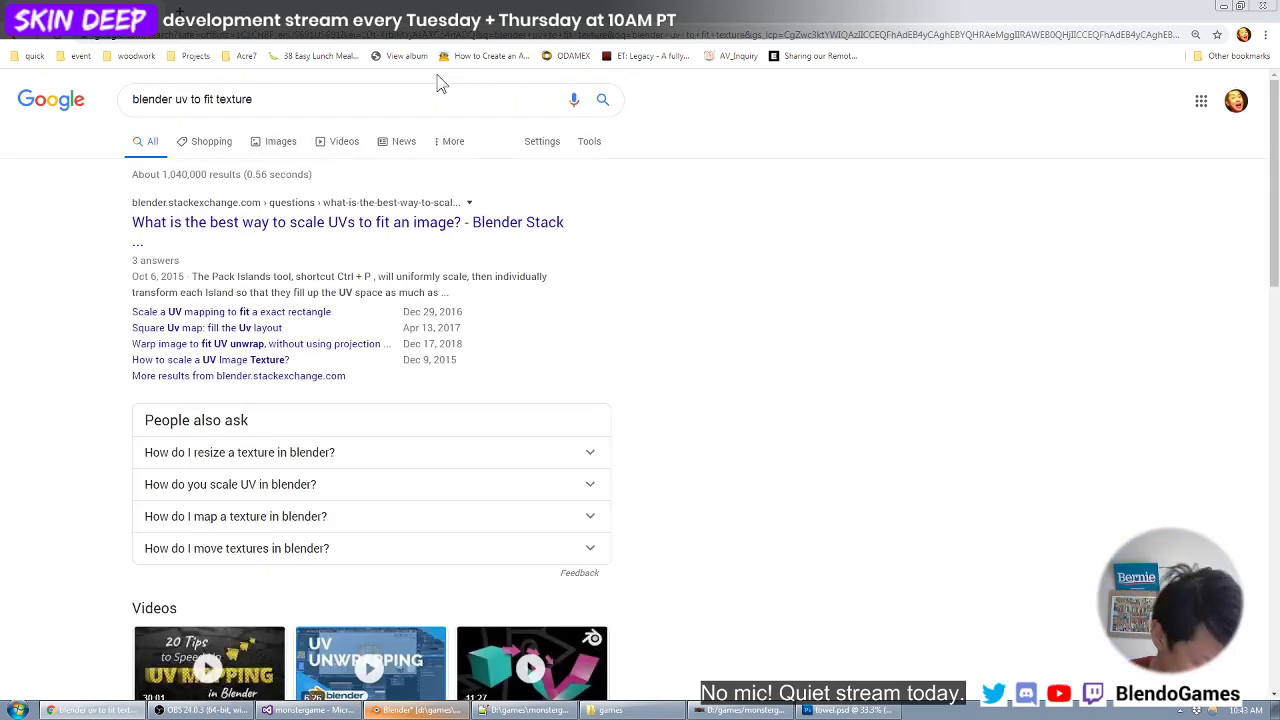
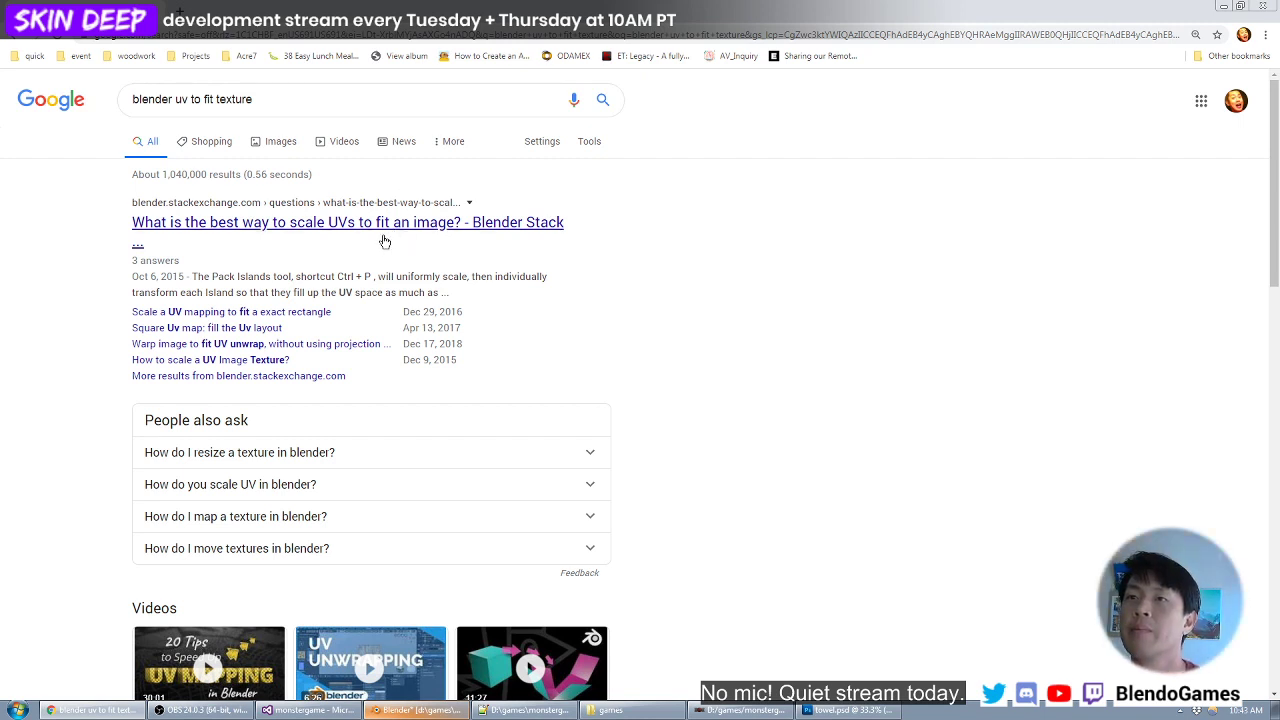
- Open the Stack Exchange results on scaling and squaring UV maps and read how to fill the UV layout
left_click(278, 316)
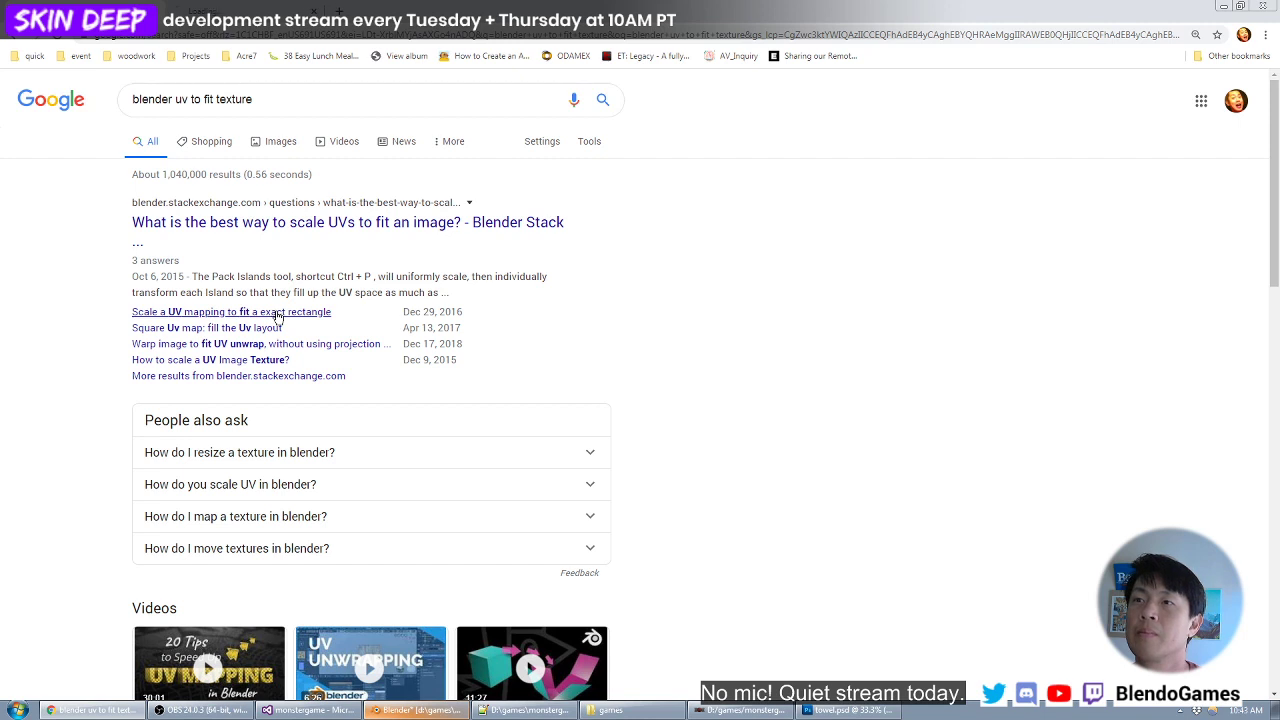
middle_click(257, 331)
left_click(276, 8)
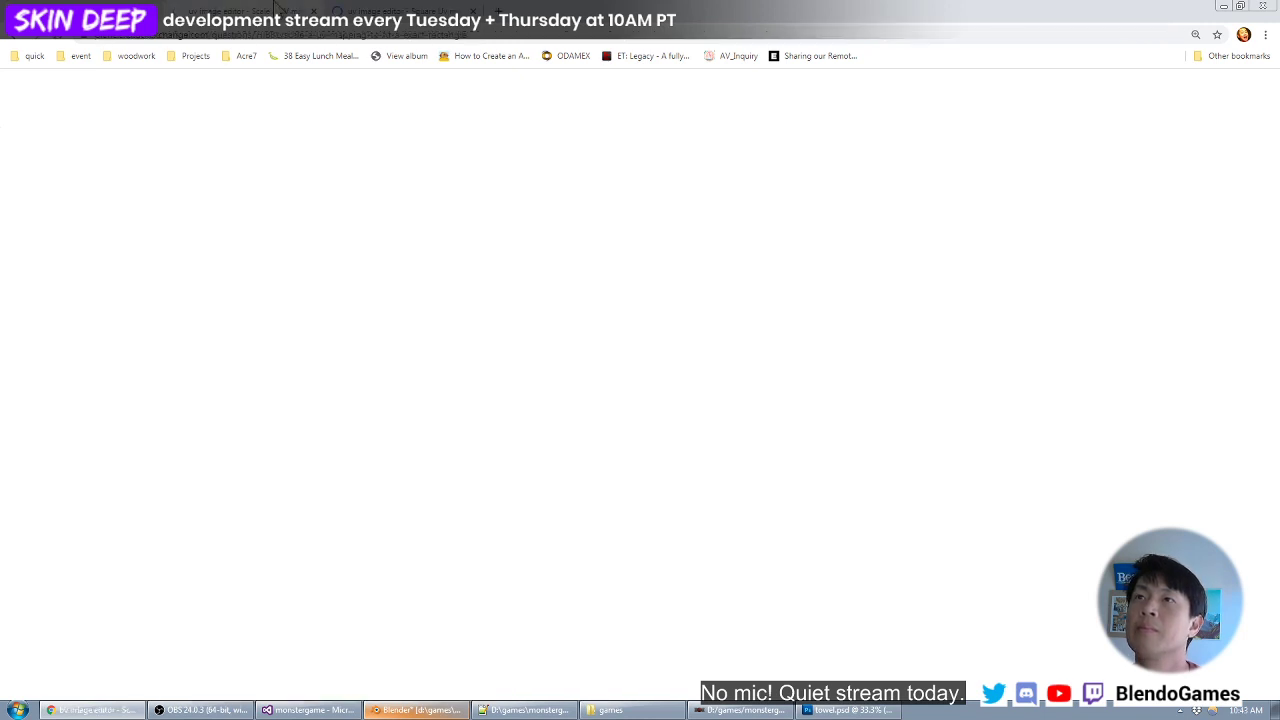
scroll(455, 207, "down", 2)
key("ctrl+Tab")
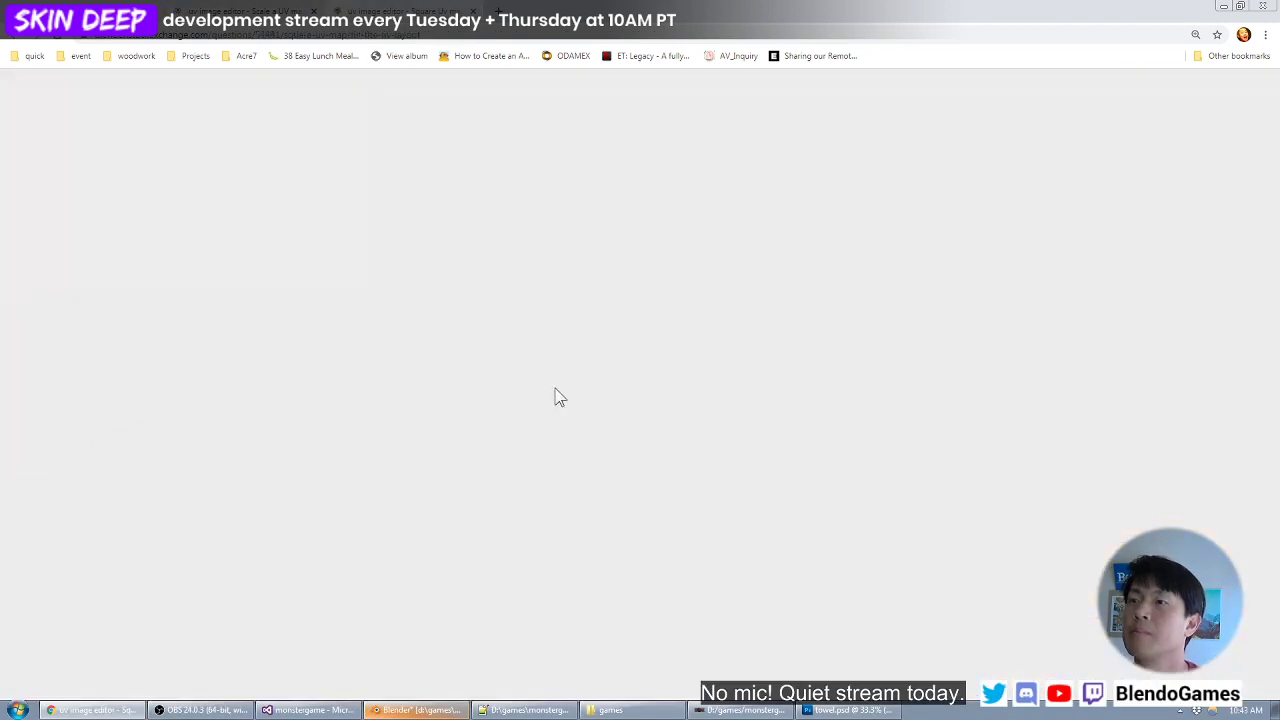
scroll(600, 396, "down", 3)
scroll(655, 397, "down", 5)
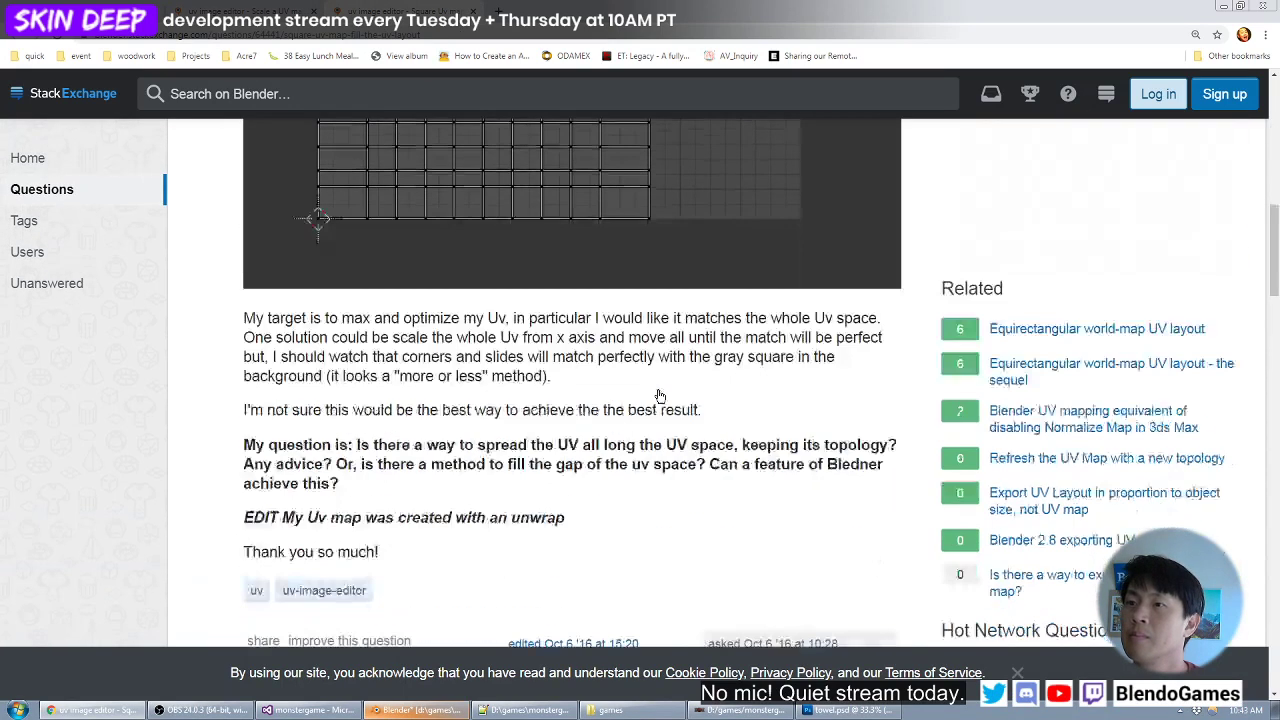
scroll(496, 380, "down", 8)
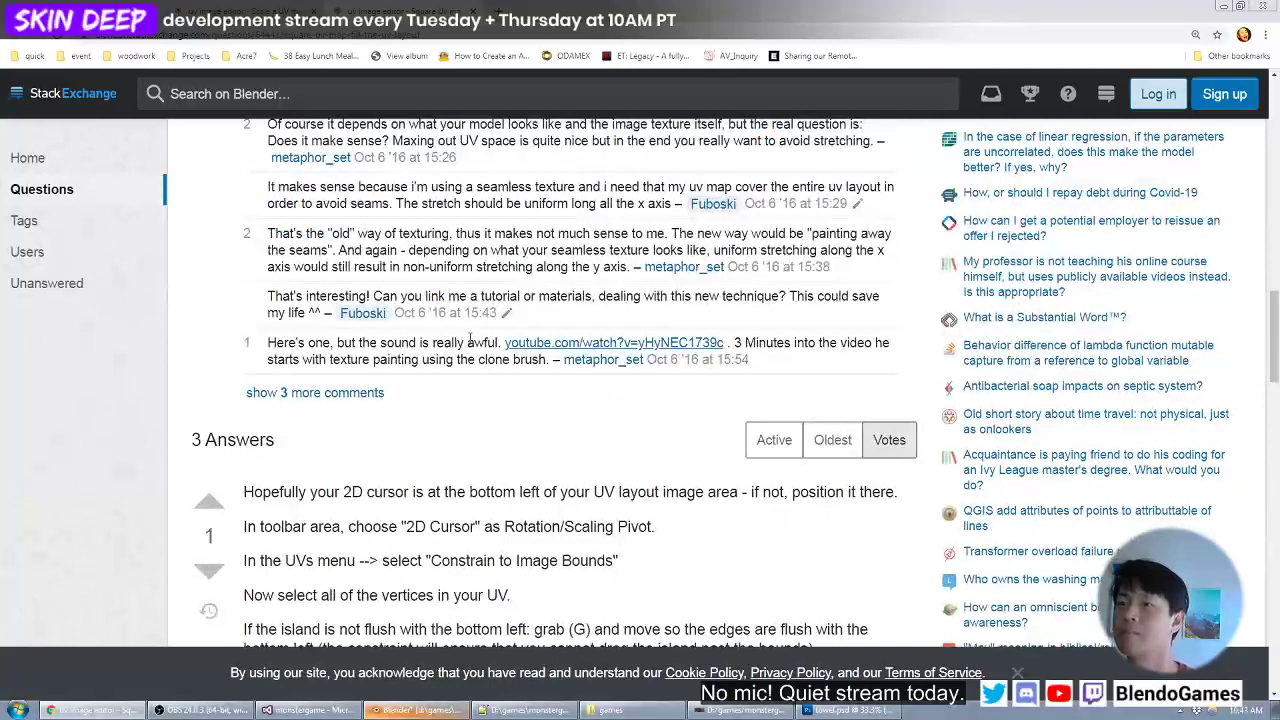
scroll(500, 345, "down", 2)
left_click_drag(381, 328, 398, 368)
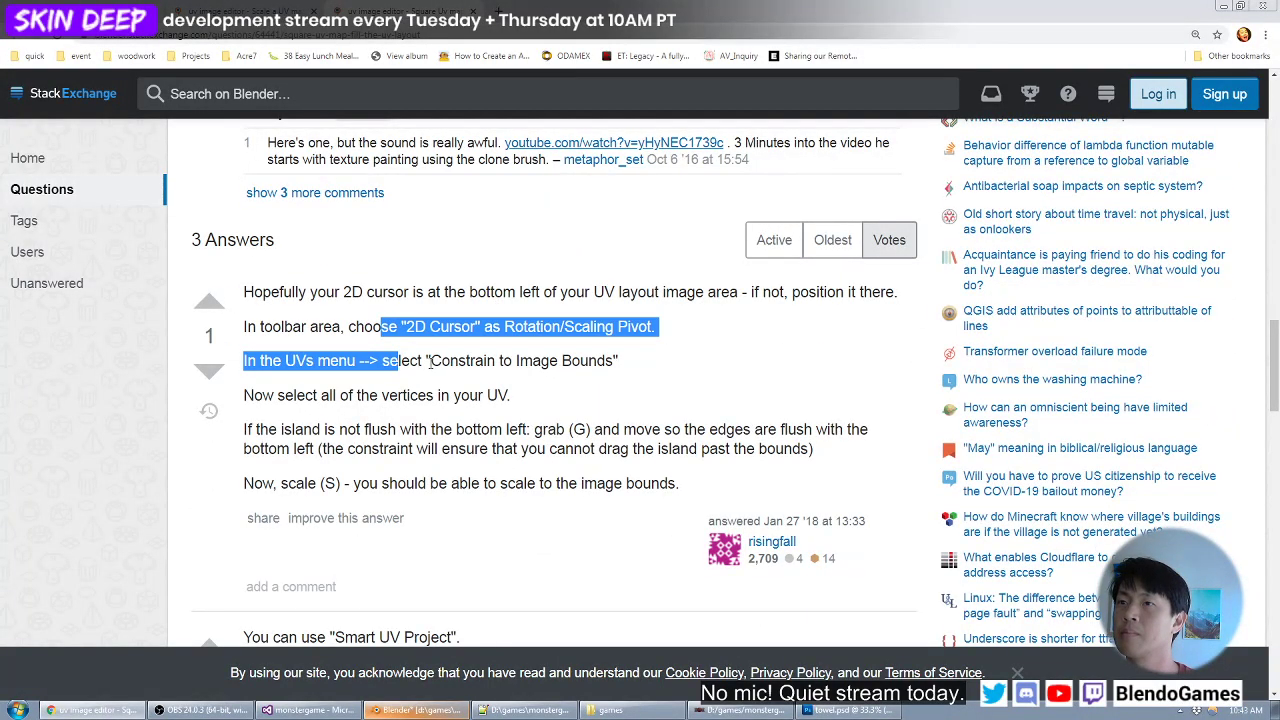
- Switch back to Blender and turn on Constrain to Image Bounds for the towel's UVs
key("alt+Tab")
left_click(849, 630)
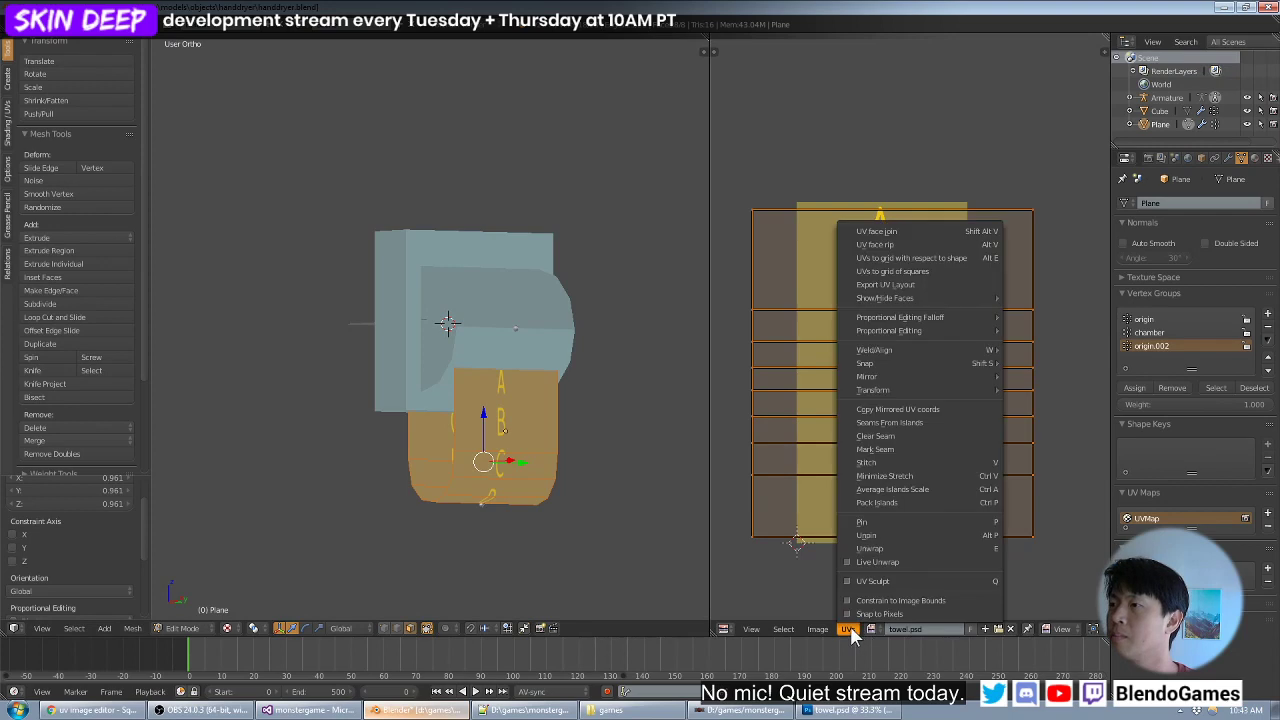
mouse_move(922, 330)
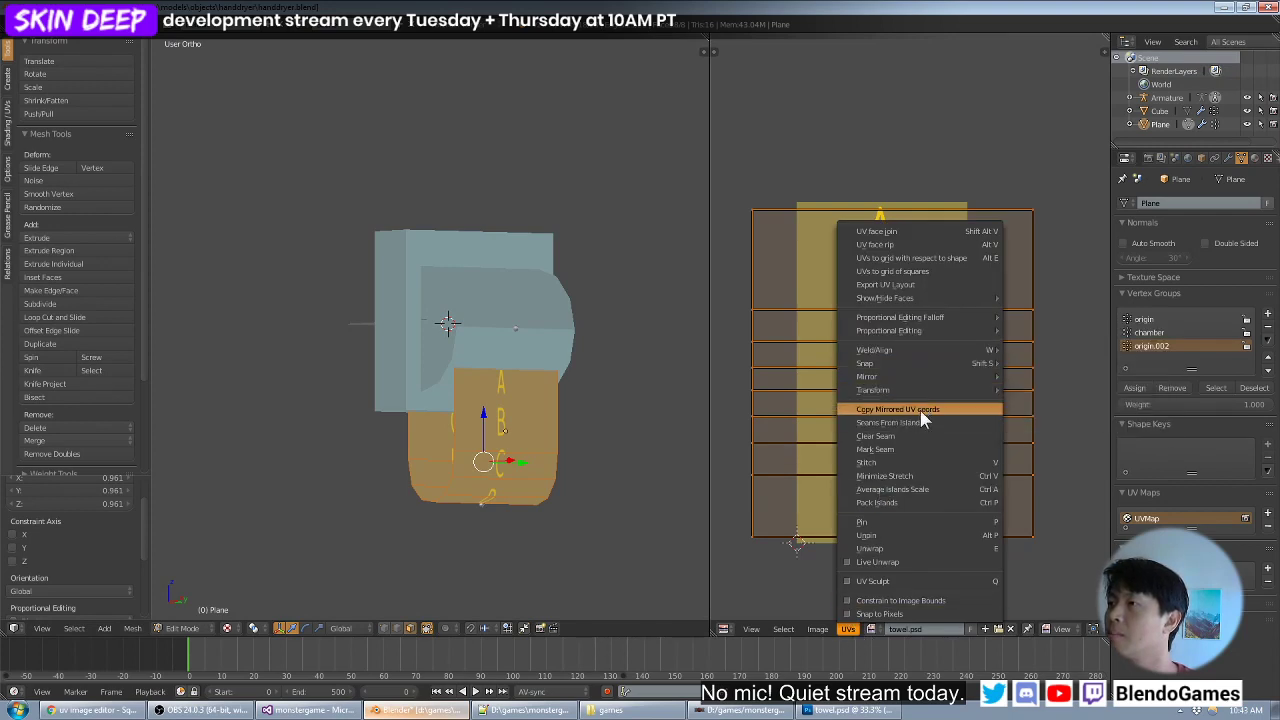
left_click(926, 600)
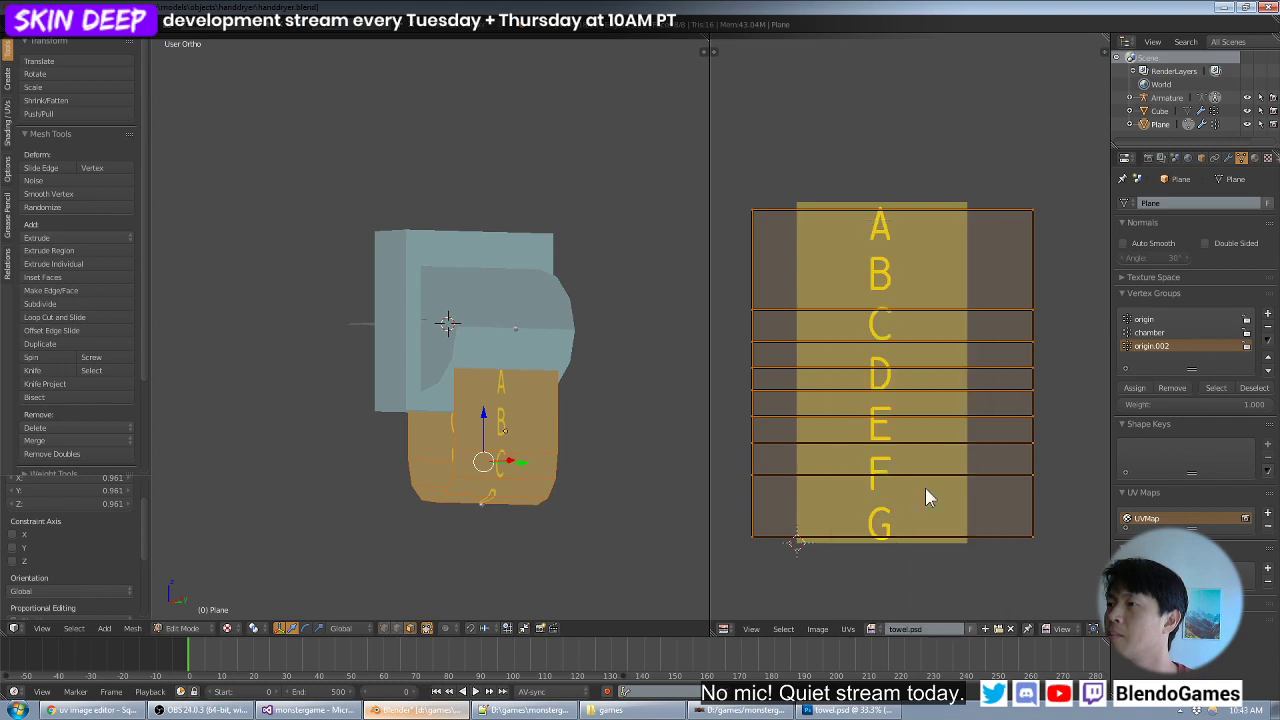
- Scale and shift the towel's UVs to lie within the texture, and shrink them uniformly to about 0.964
key("s")
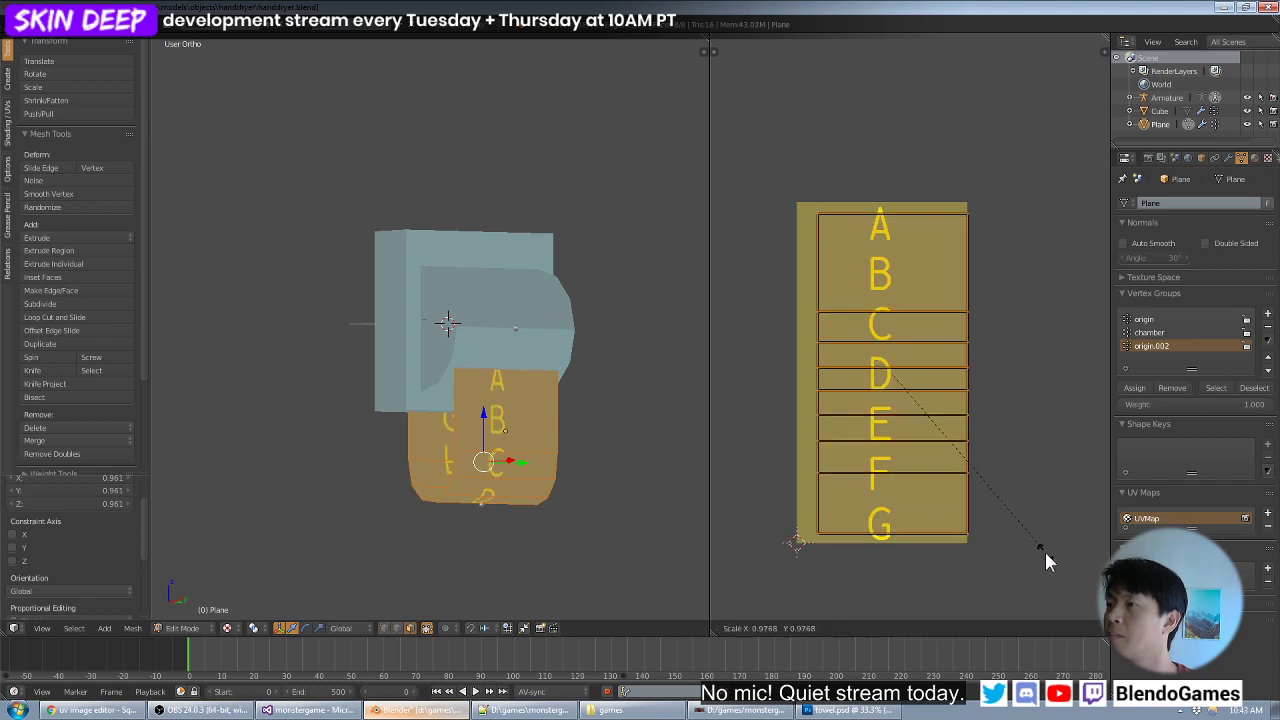
left_click(1047, 555)
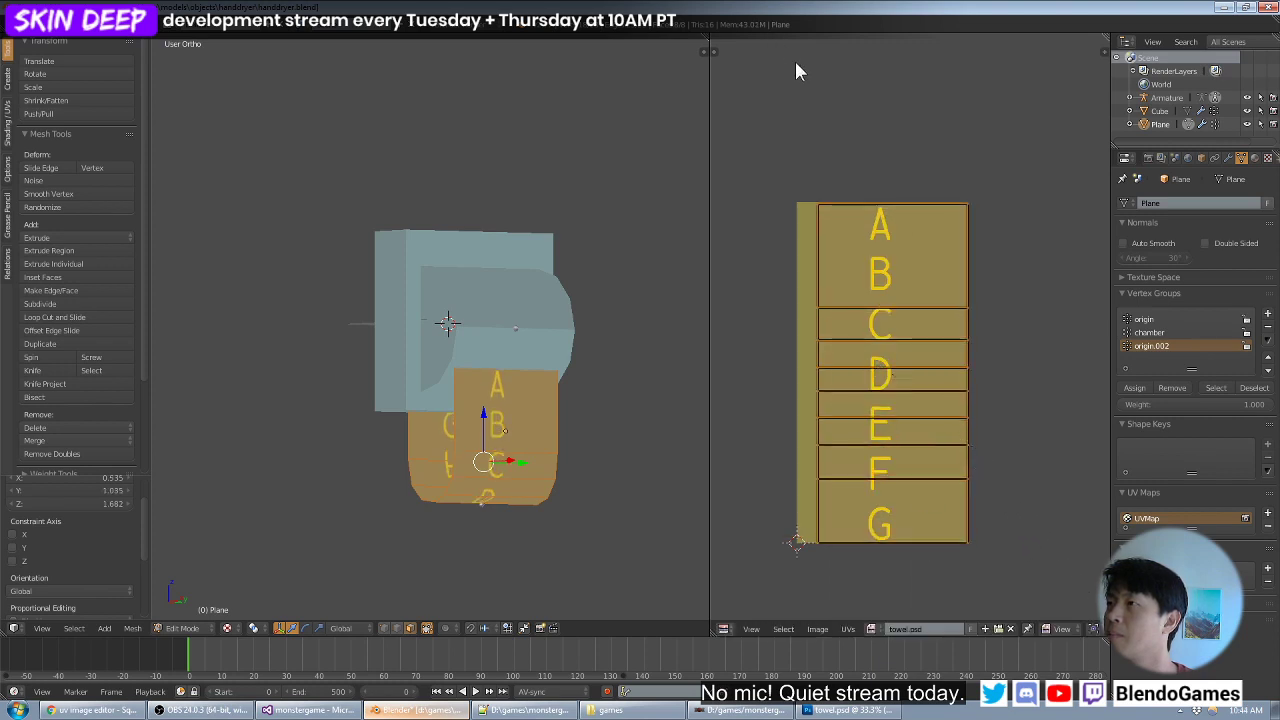
key("g")
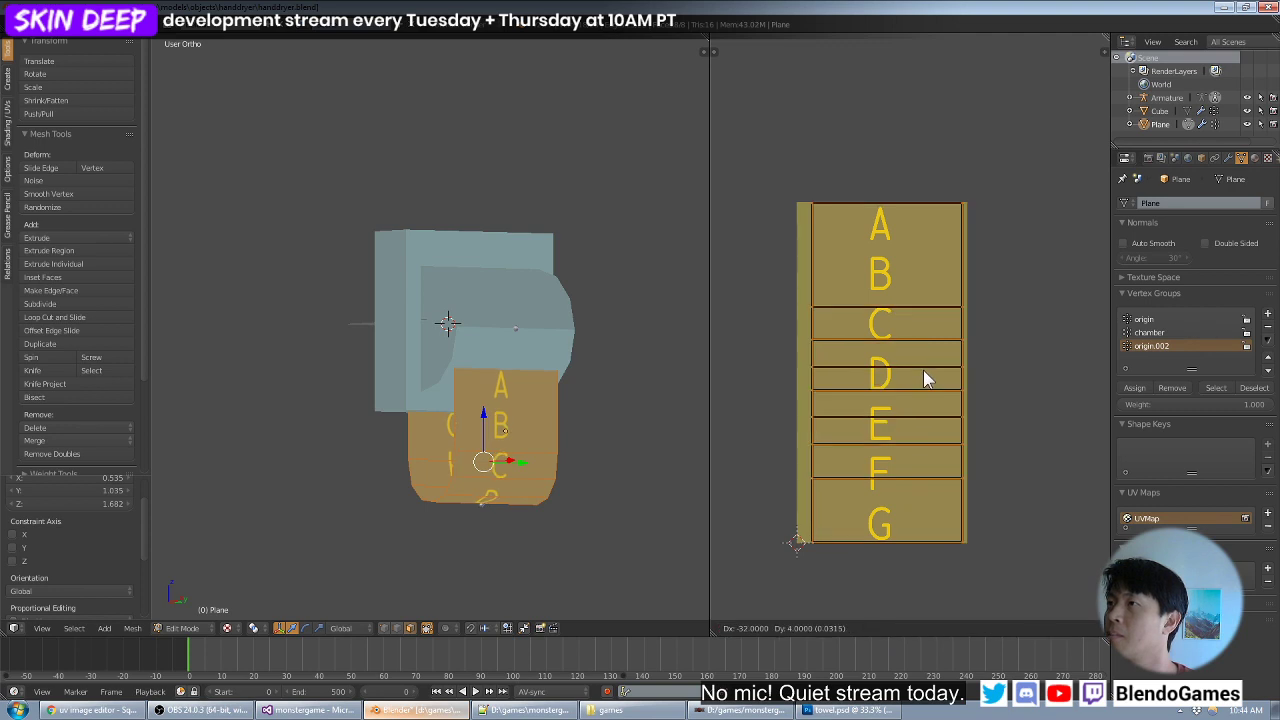
left_click(923, 378)
scroll(936, 364, "up", 1)
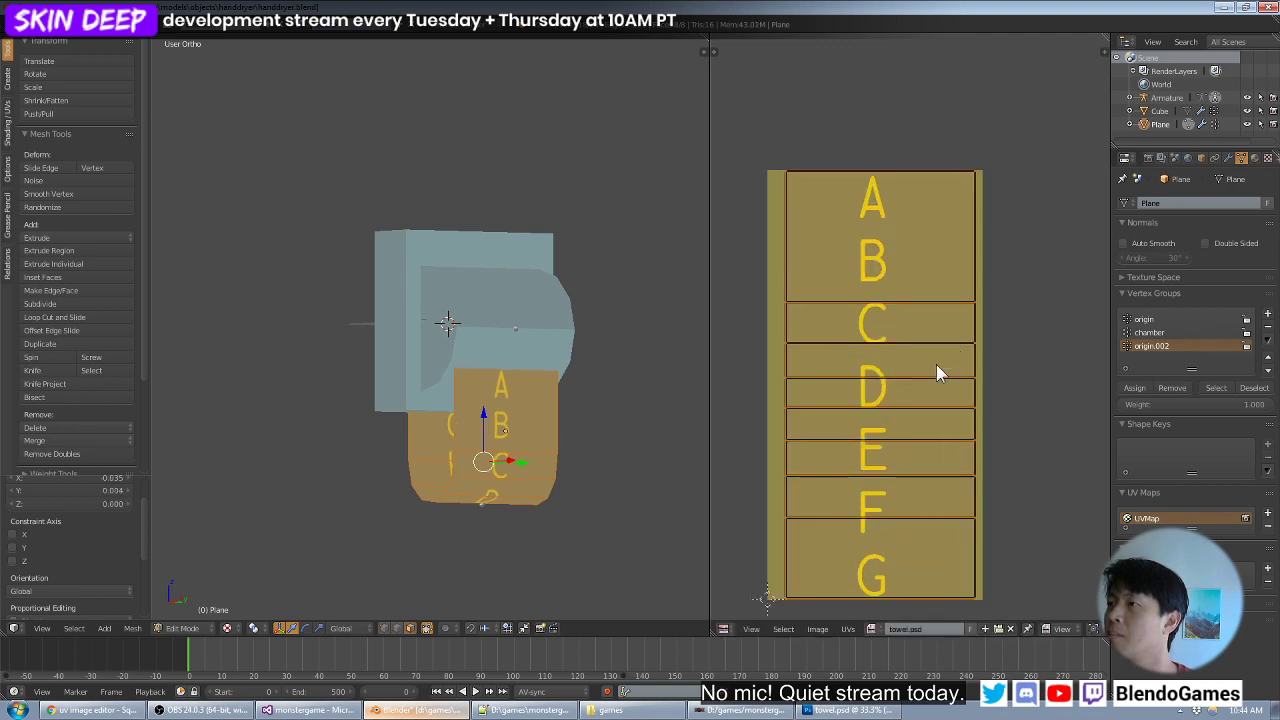
key("s")
left_click(932, 360)
key("s")
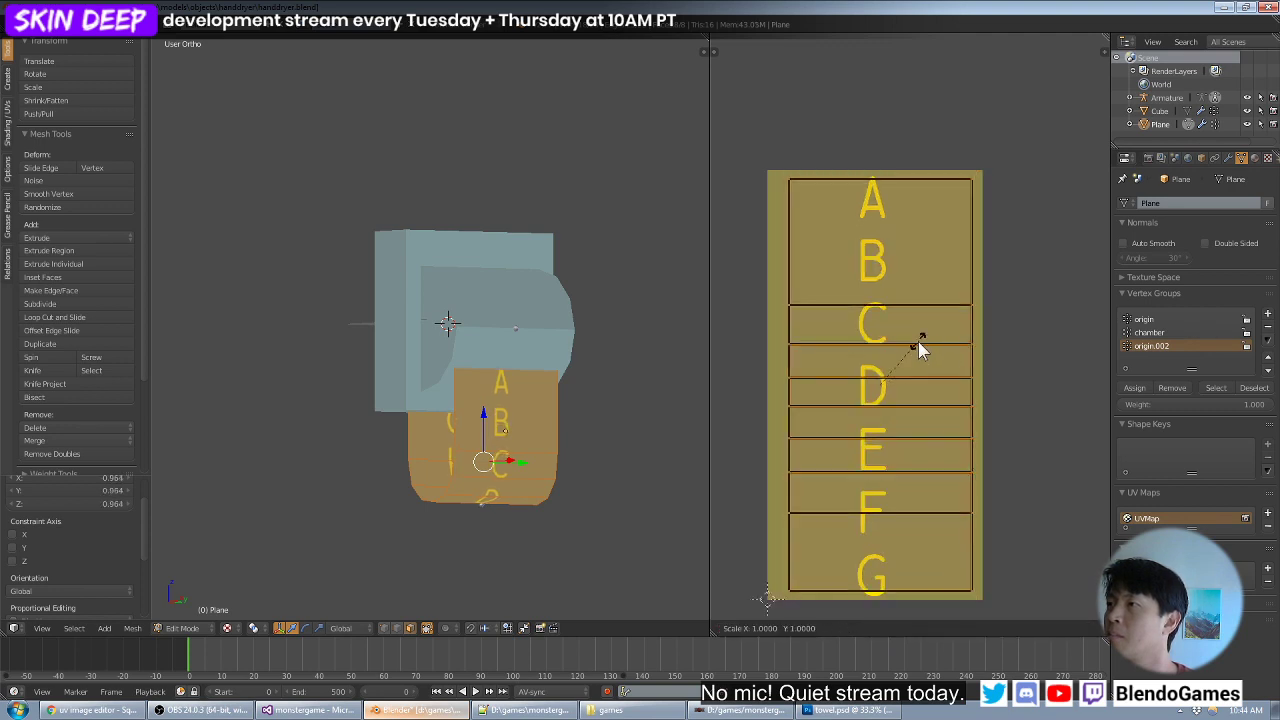
key("x")
right_click(1017, 341)
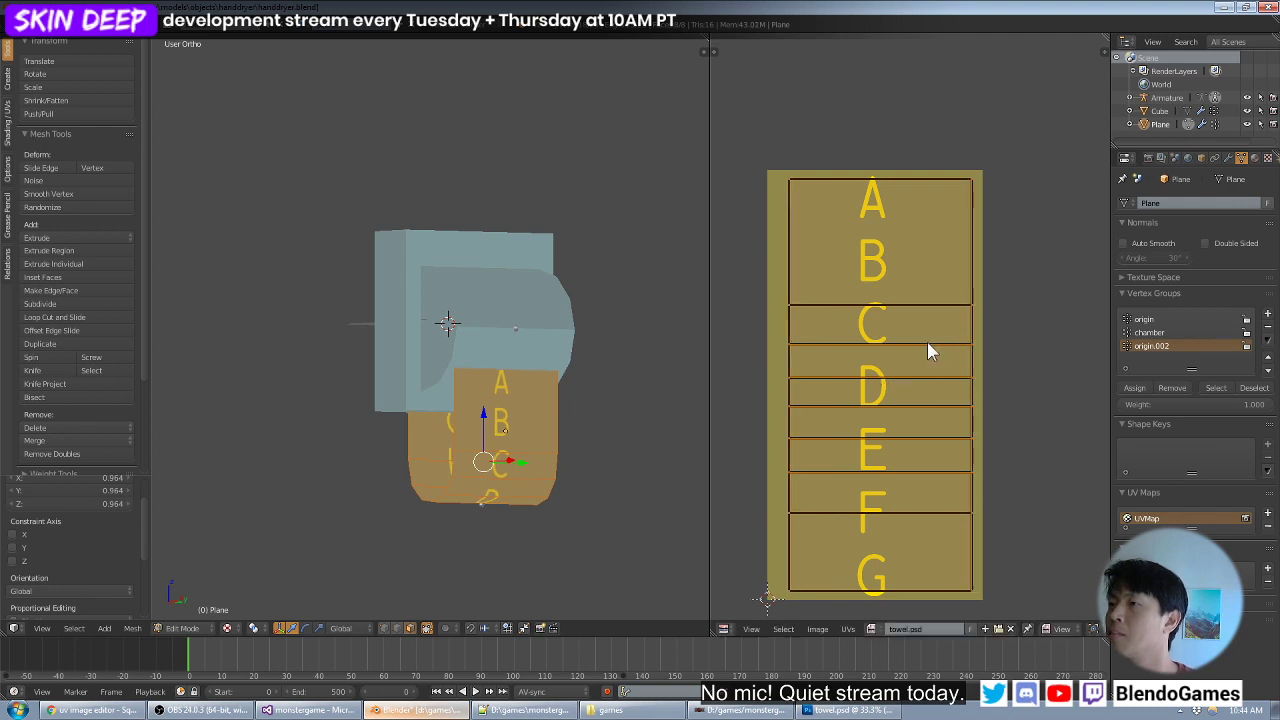
- Align the towel's UVs with the texture's left edge and extend their right-hand vertices to its right edge
key("g")
key("x")
left_click(868, 349)
key("a")
key("b")
left_click_drag(980, 181, 933, 588)
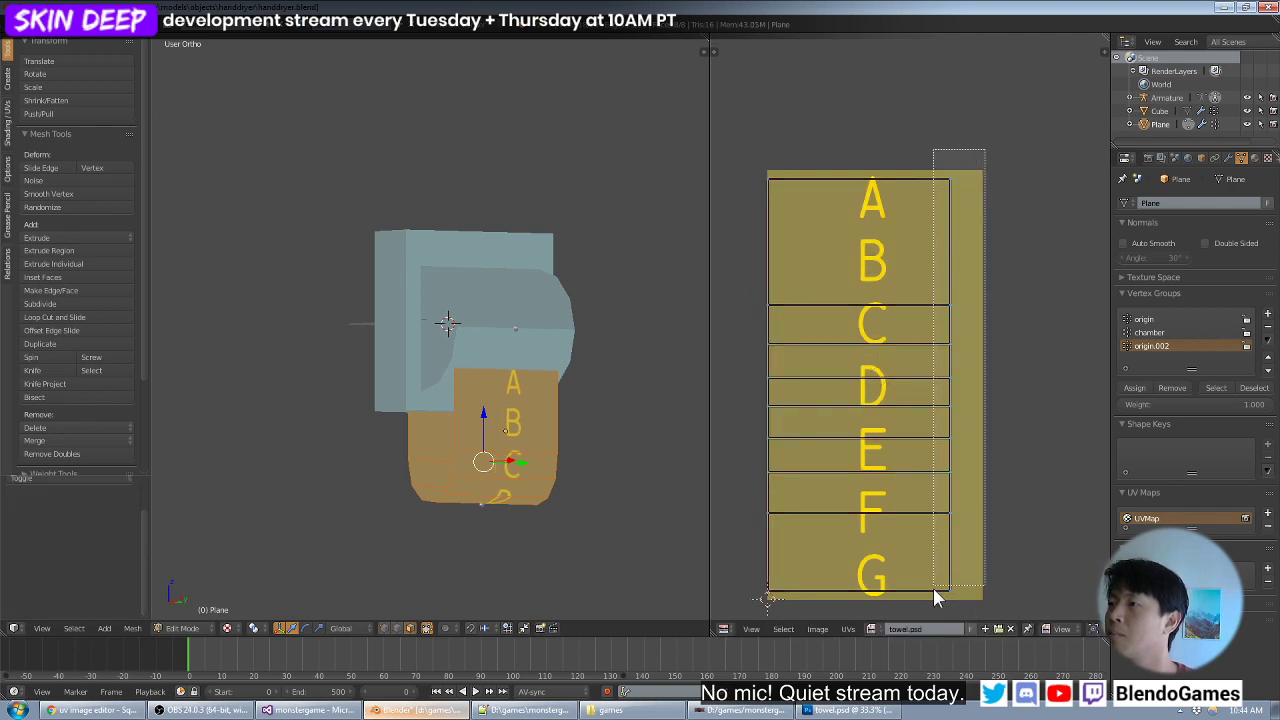
key("g")
key("x")
left_click(1022, 541)
key("a")
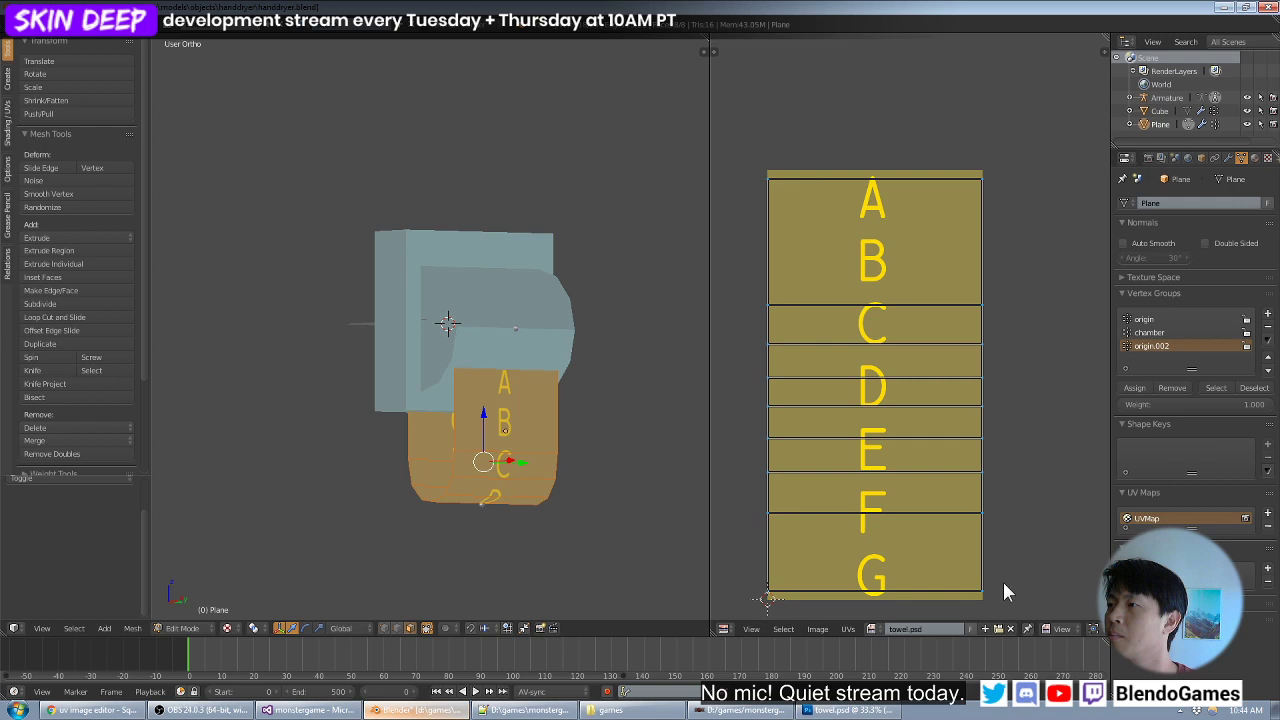
- Scale all the towel's UVs vertically by about 1.041 to fill the texture's height
key("a")
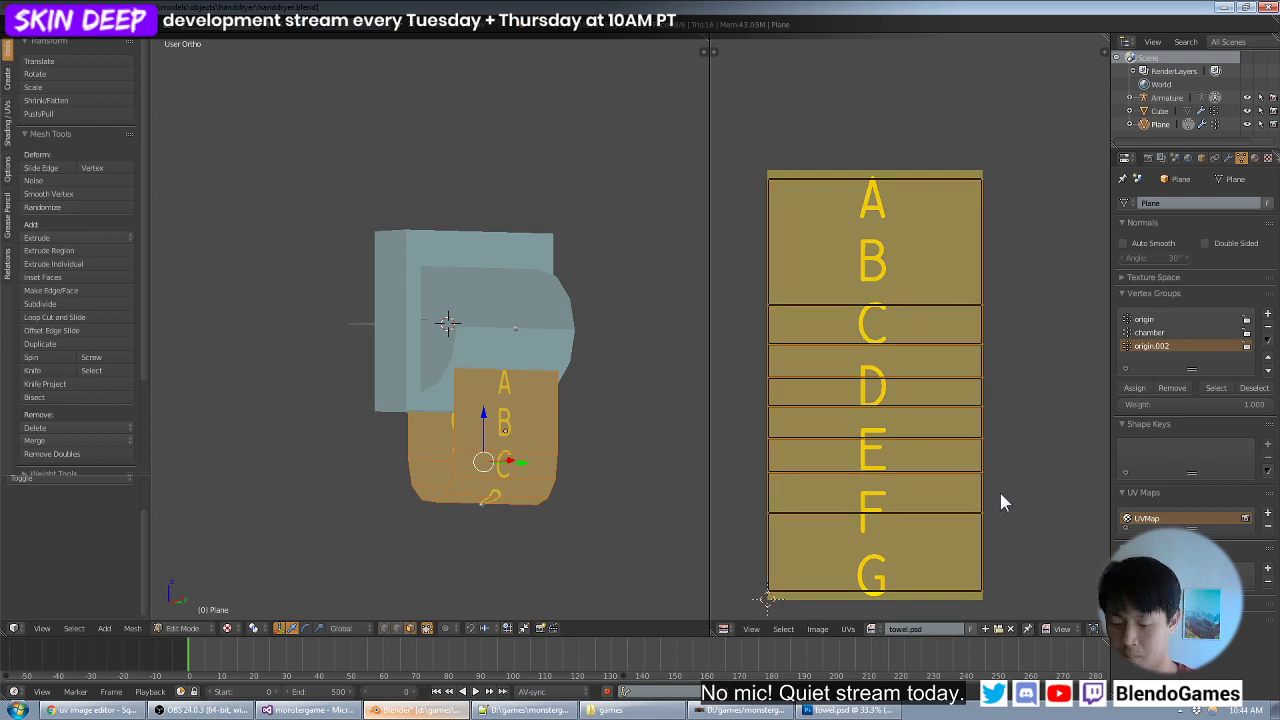
key("s")
key("y")
left_click(1046, 487)
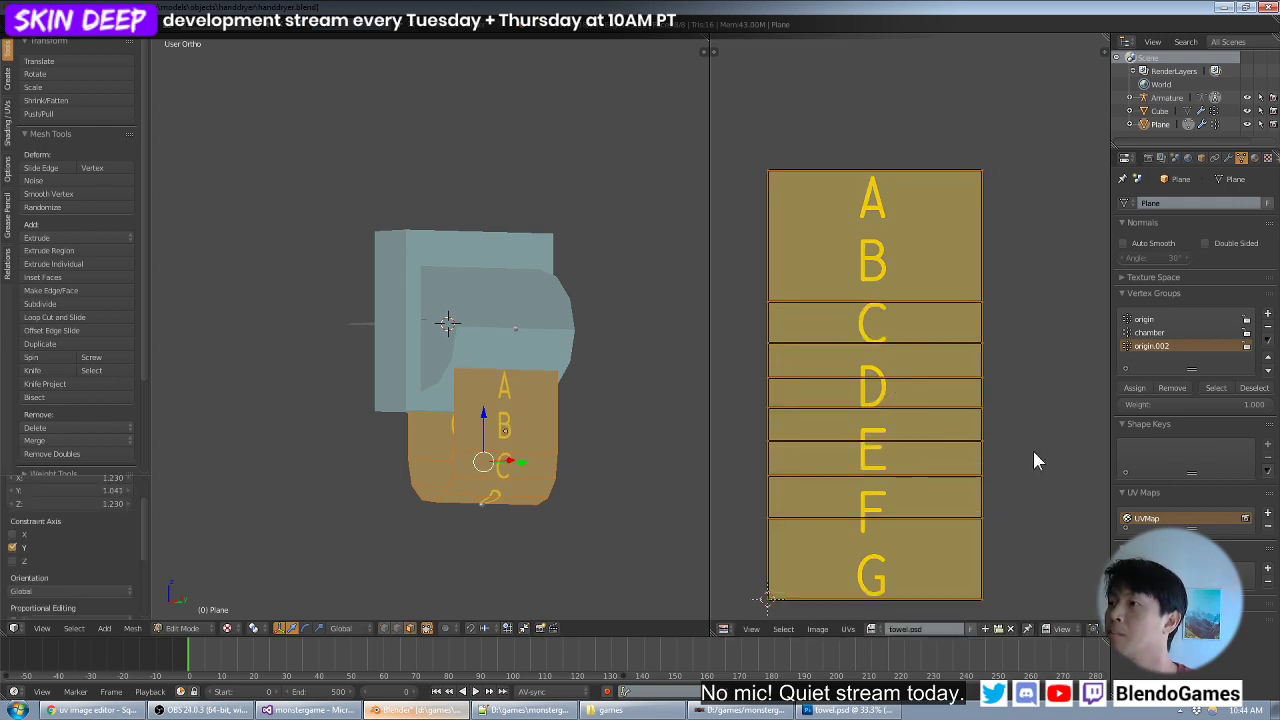
- Check the right-hand corners of the UV layout and move its top-edge vertices up against the texture's top edge
middle_click_drag(983, 502, 945, 309)
scroll(945, 309, "up", 4)
middle_click_drag(1012, 476, 948, 371)
scroll(948, 371, "up", 3)
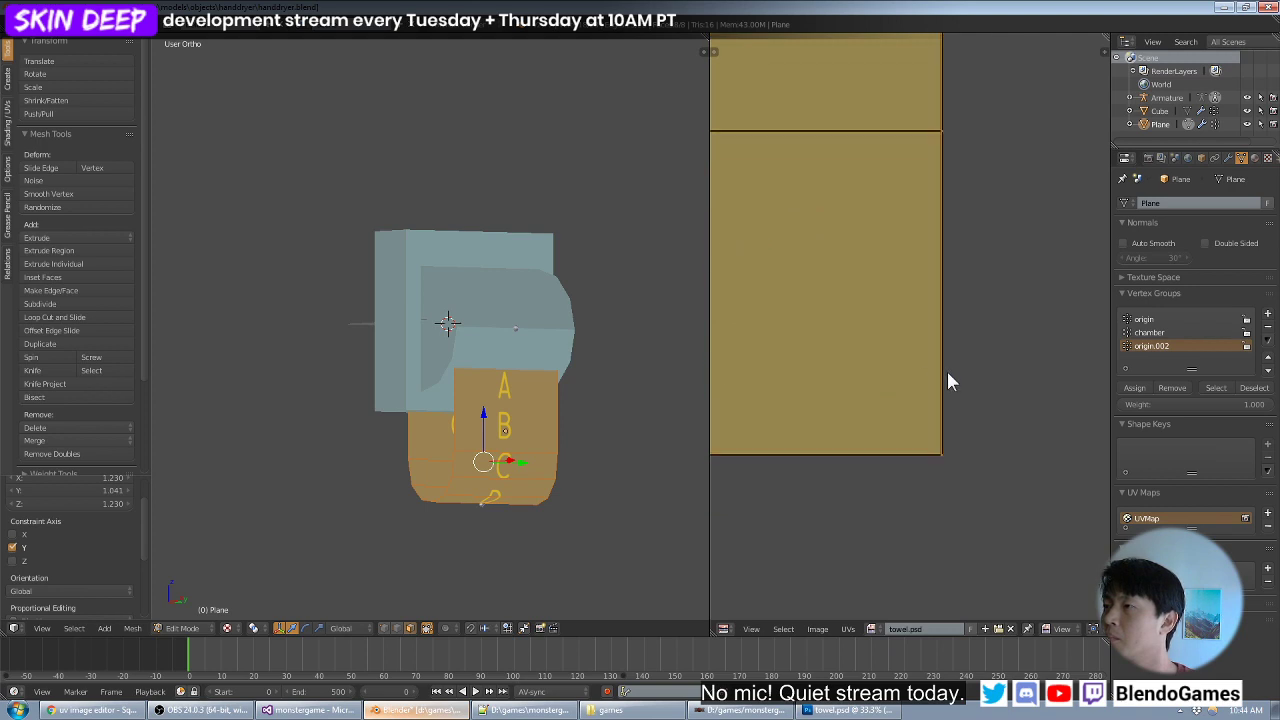
scroll(949, 366, "down", 6)
middle_click_drag(920, 240, 928, 436)
scroll(933, 312, "up", 3)
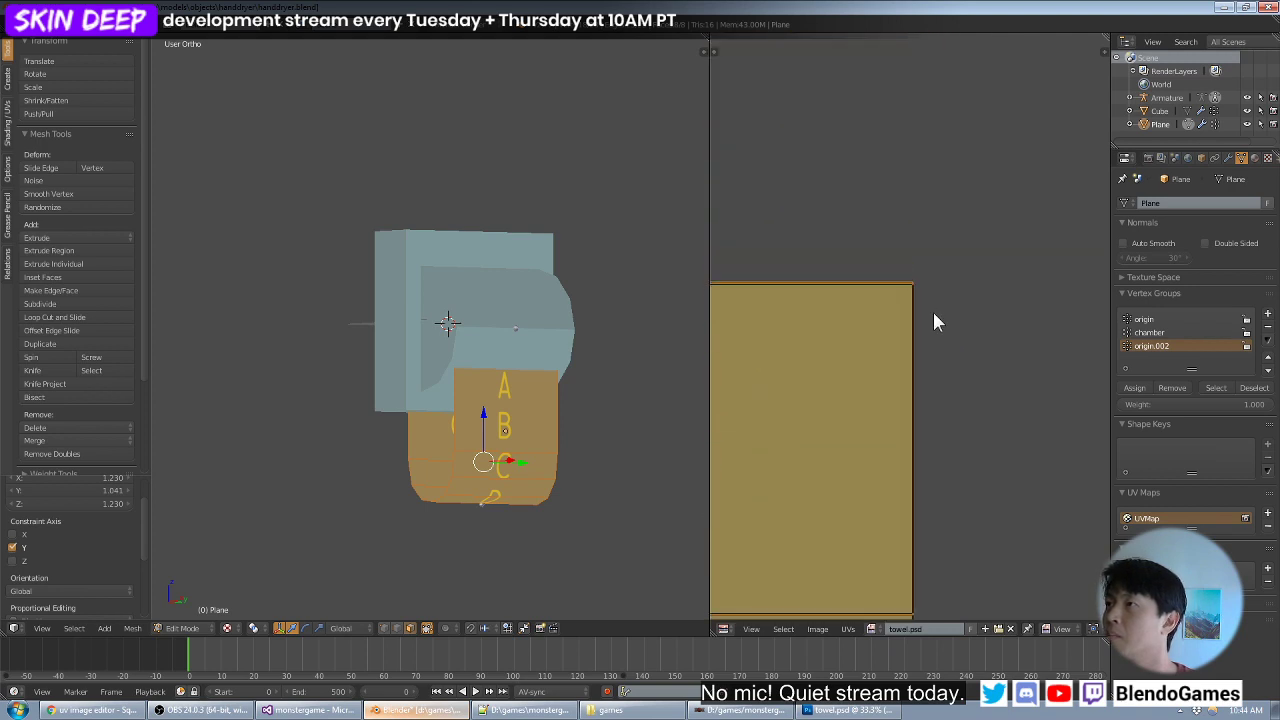
scroll(931, 318, "down", 4)
middle_click_drag(930, 329, 986, 366)
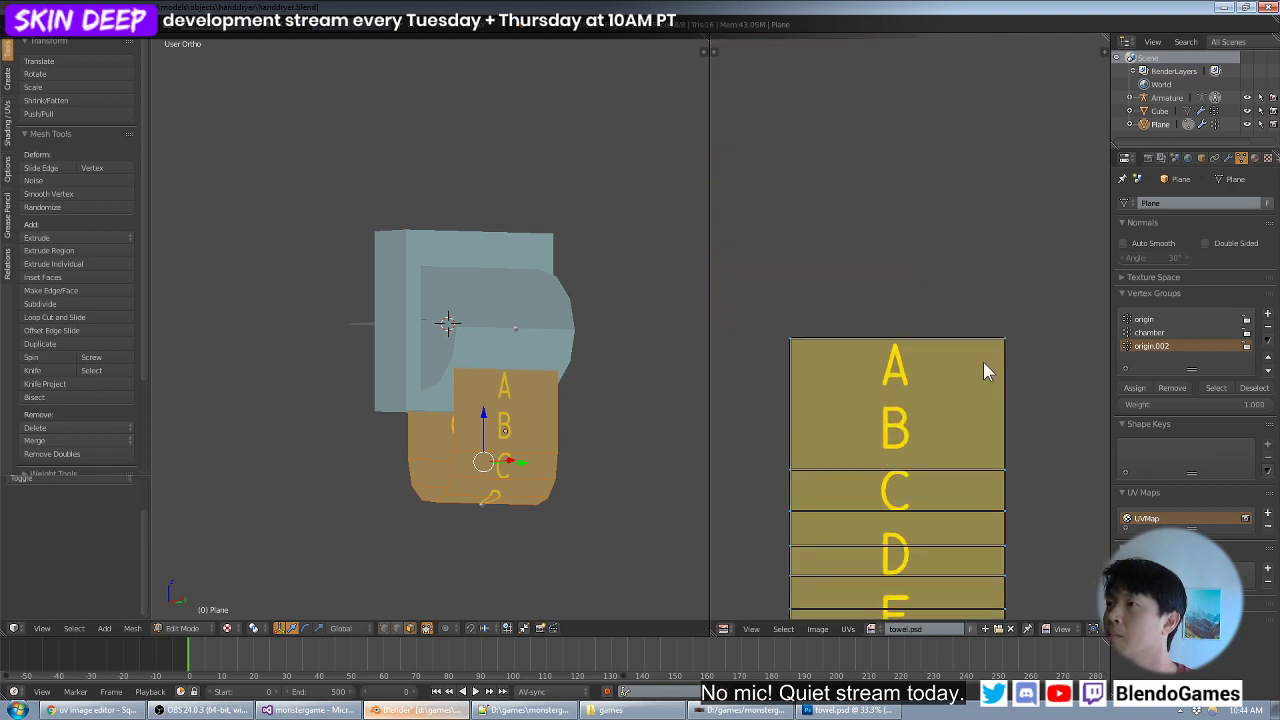
key("g")
key("y")
left_click(814, 347)
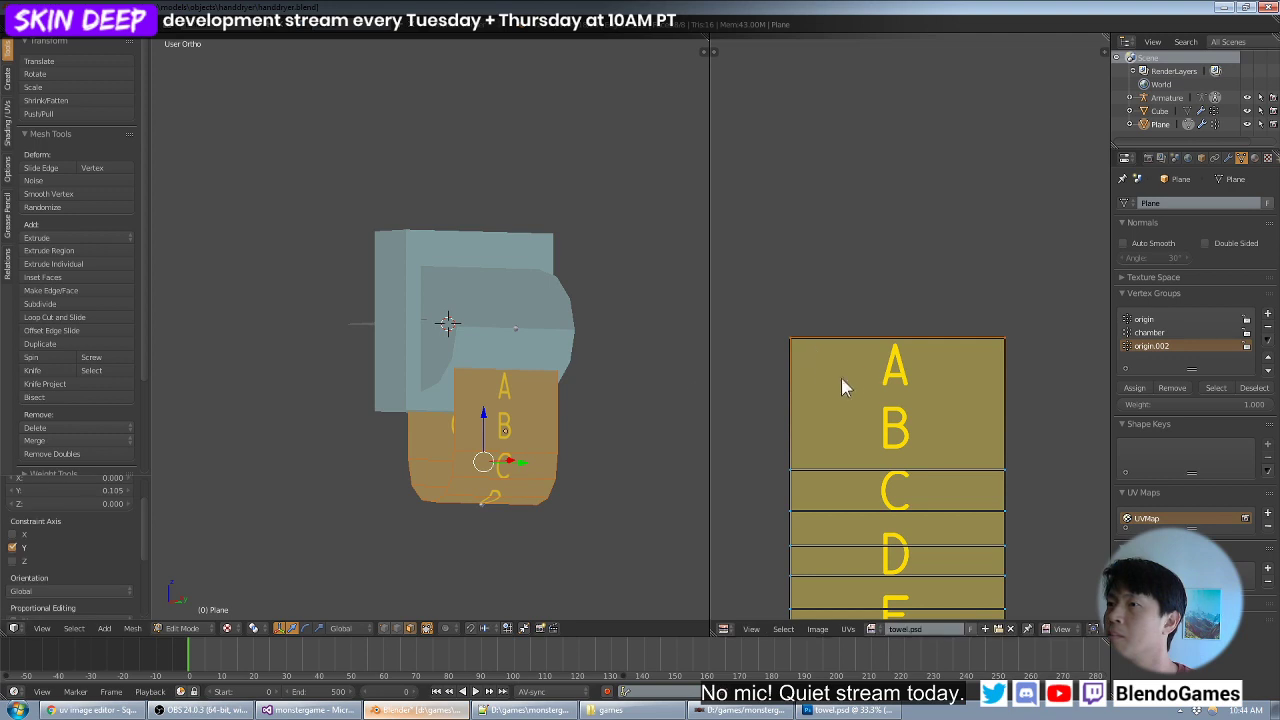
- Turn off Constrain to Image Bounds and inspect the towel's lettering at an angle in Object Mode
key("Tab")
scroll(880, 453, "down", 3)
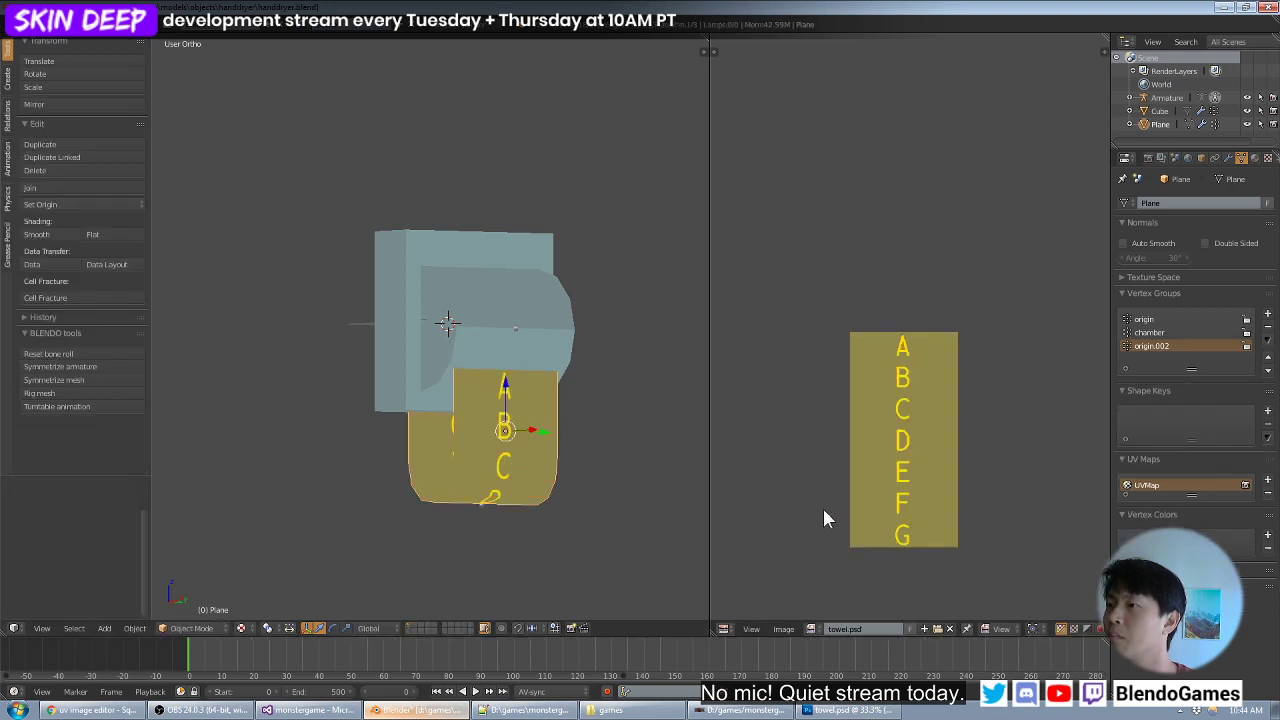
key("Tab")
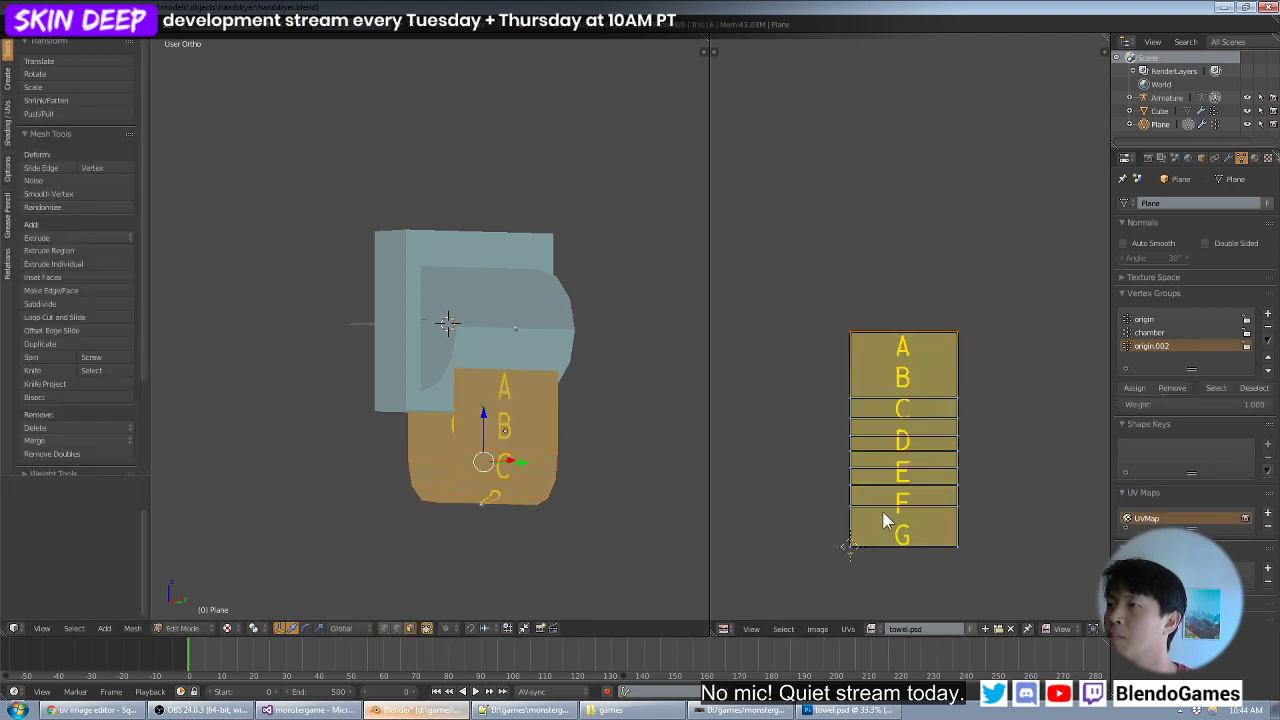
left_click(847, 628)
left_click(857, 600)
key("Tab")
middle_click_drag(539, 438, 528, 466)
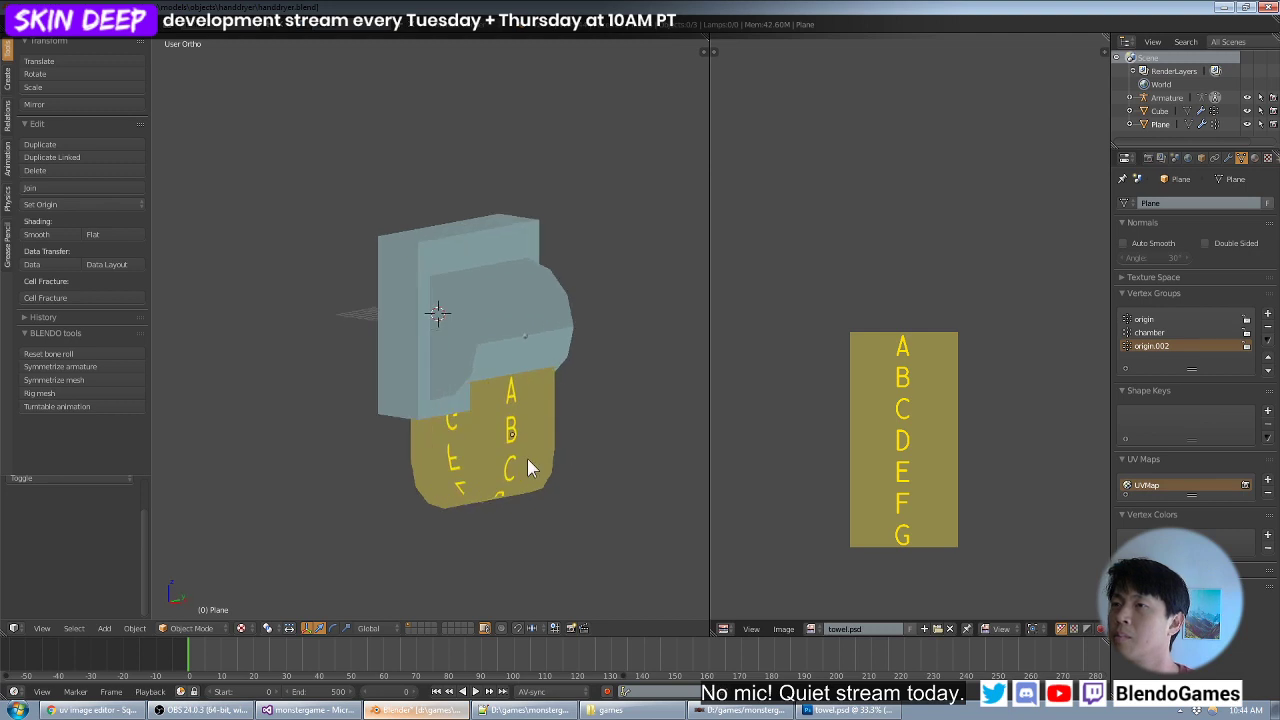
- Save handdryer.blend over the existing file and select all objects in the scene
key("ctrl+s")
left_click(542, 408)
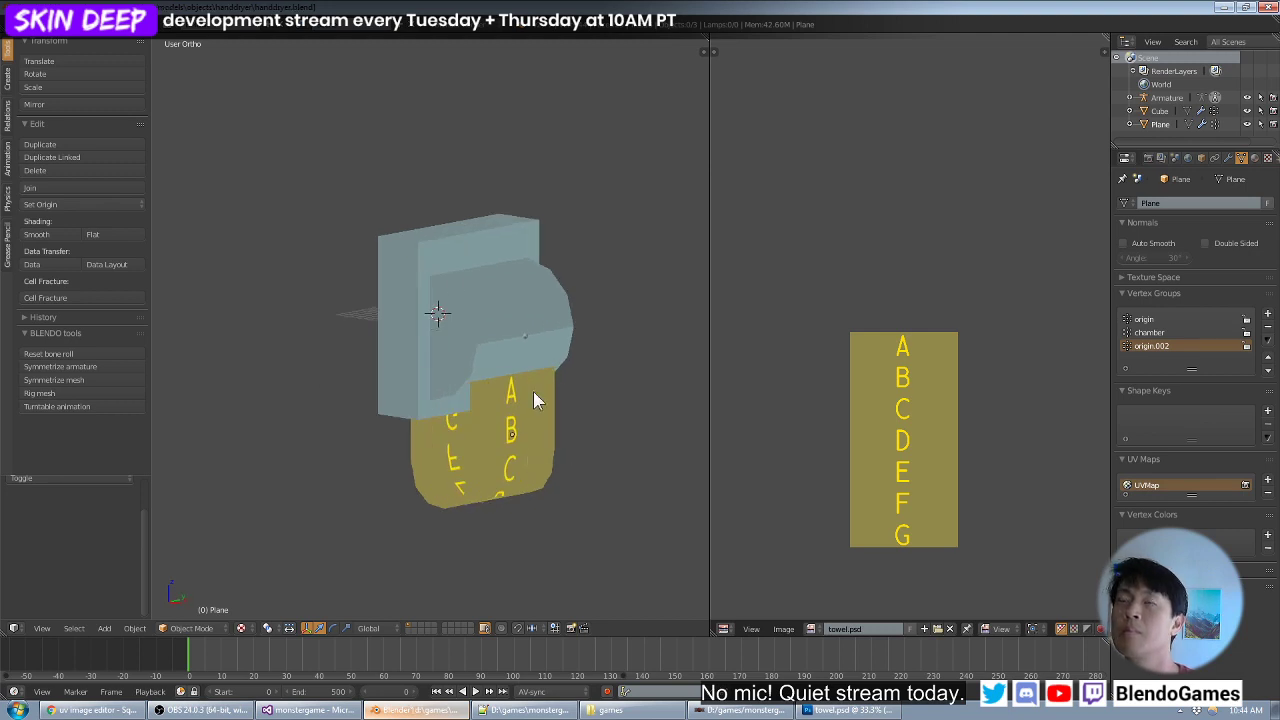
left_click(40, 24)
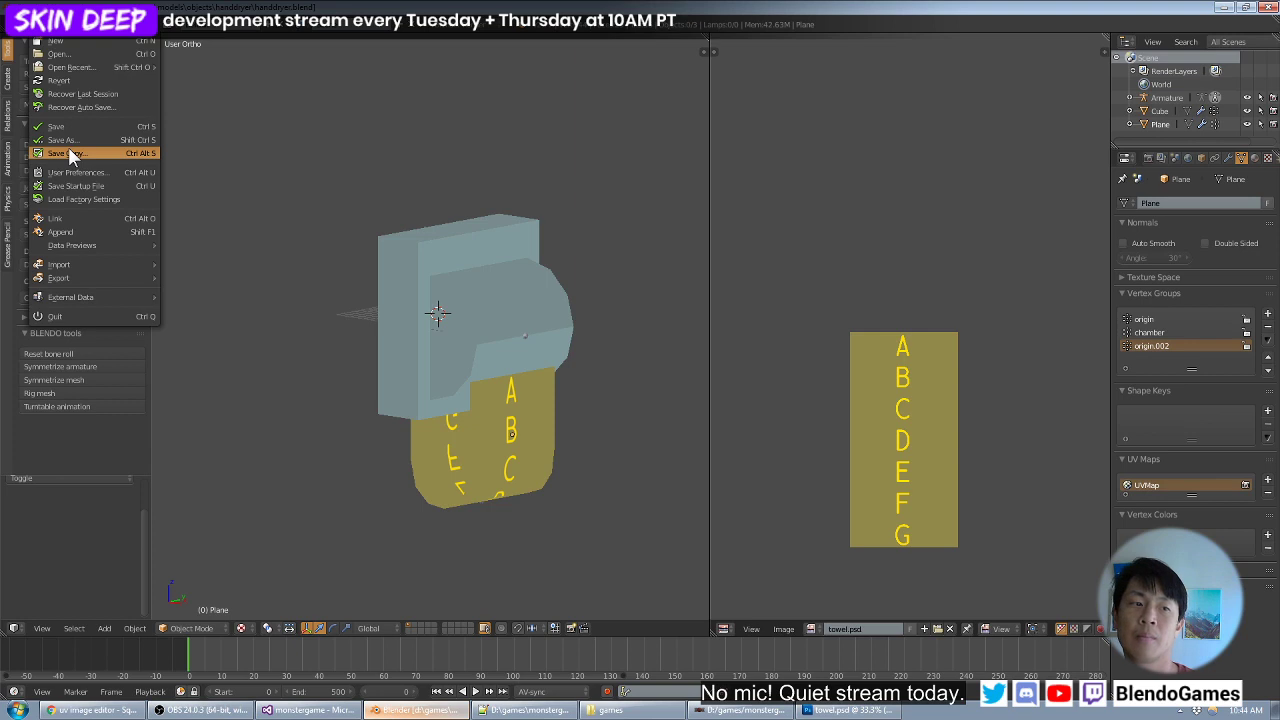
left_click(29, 151)
key("a")
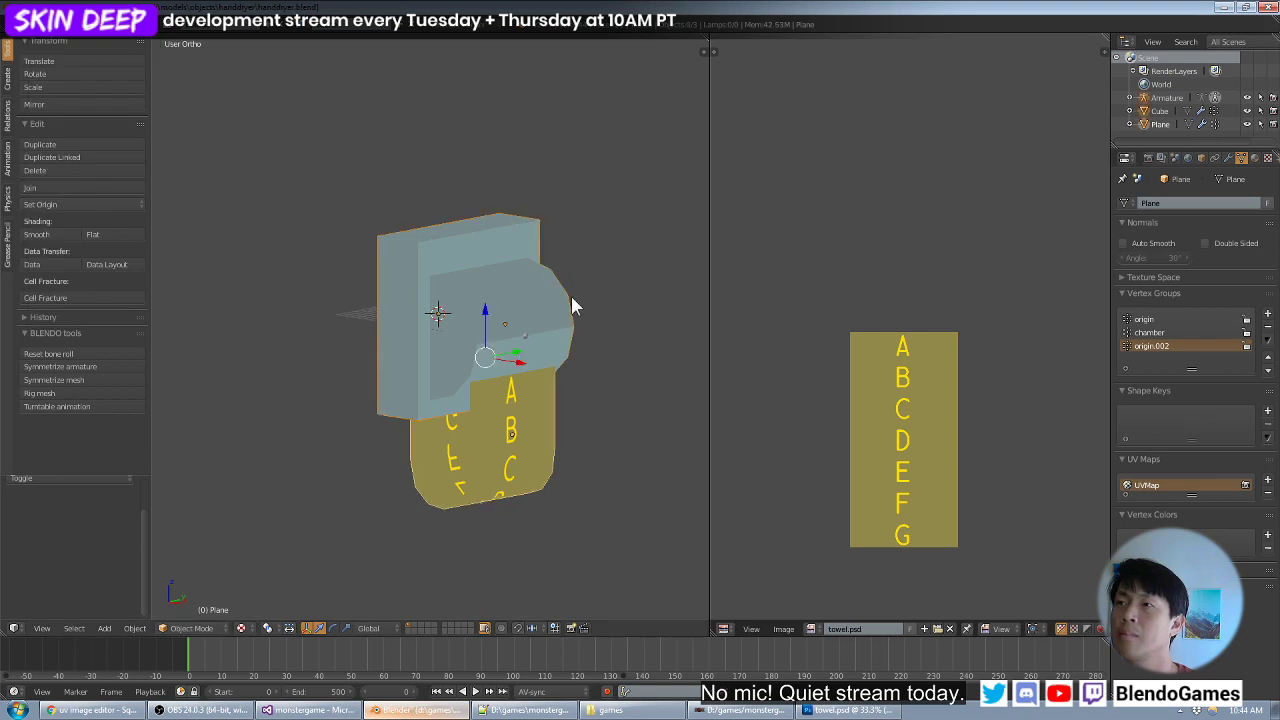
left_click(40, 24)
mouse_move(92, 280)
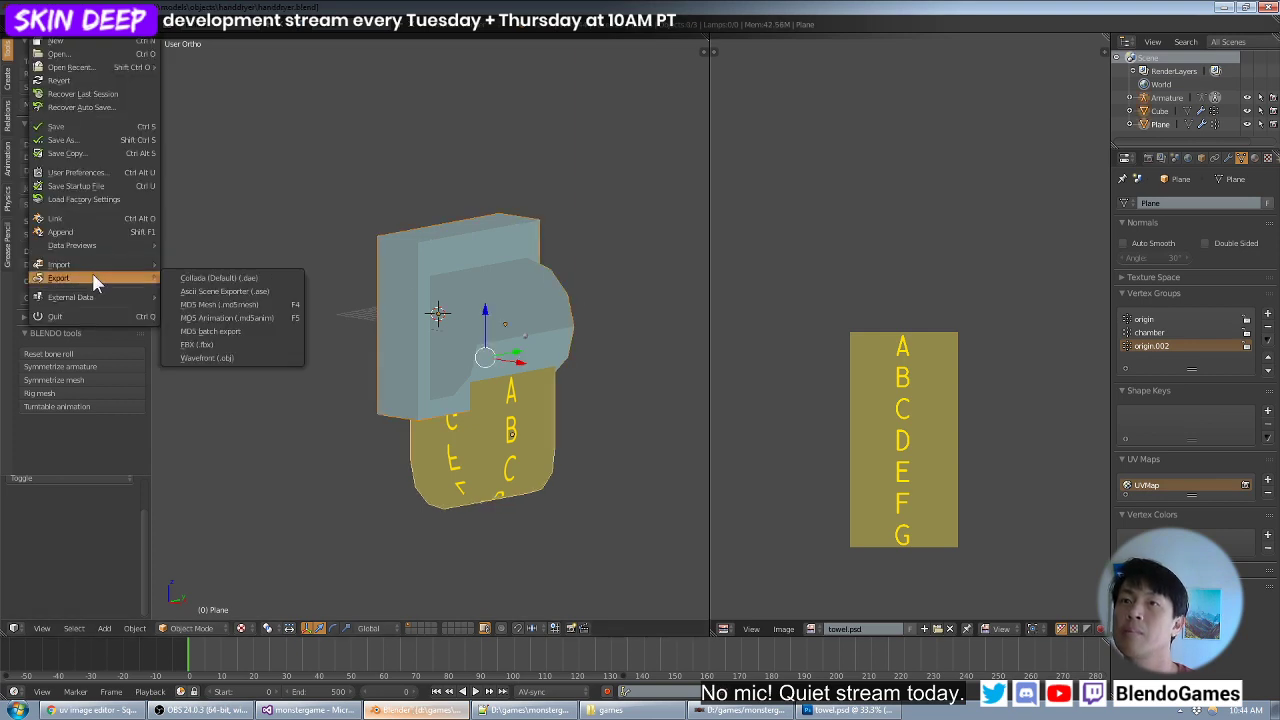
key("ctrl+s")
left_click(369, 122)
- Export the selected objects as the MD5 mesh handdryer.md5mesh and show the export log in the system console
left_click(40, 24)
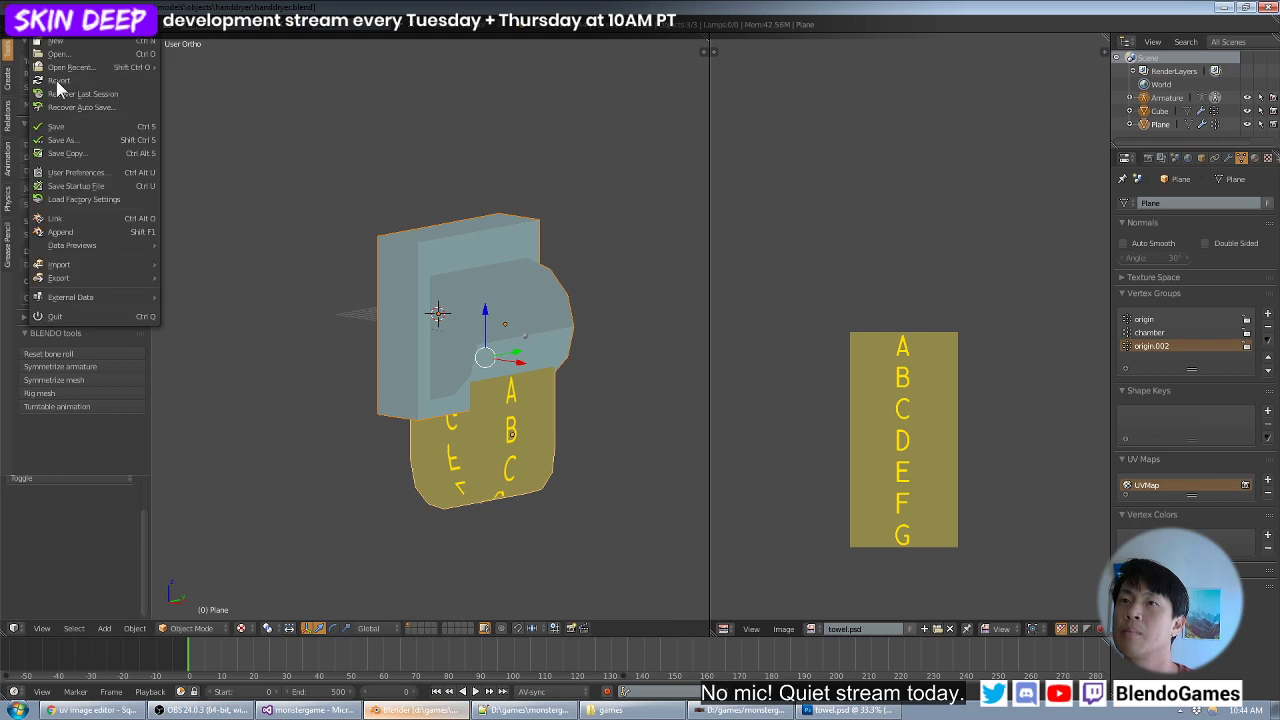
mouse_move(100, 280)
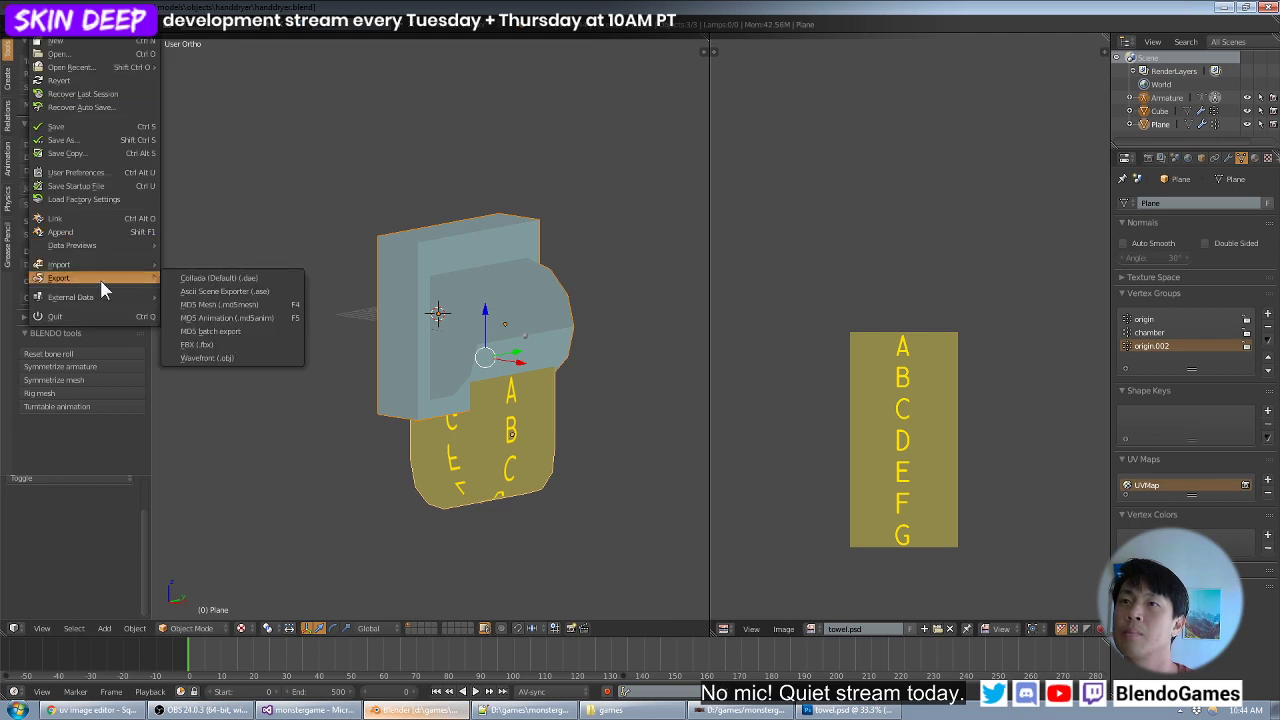
left_click(264, 304)
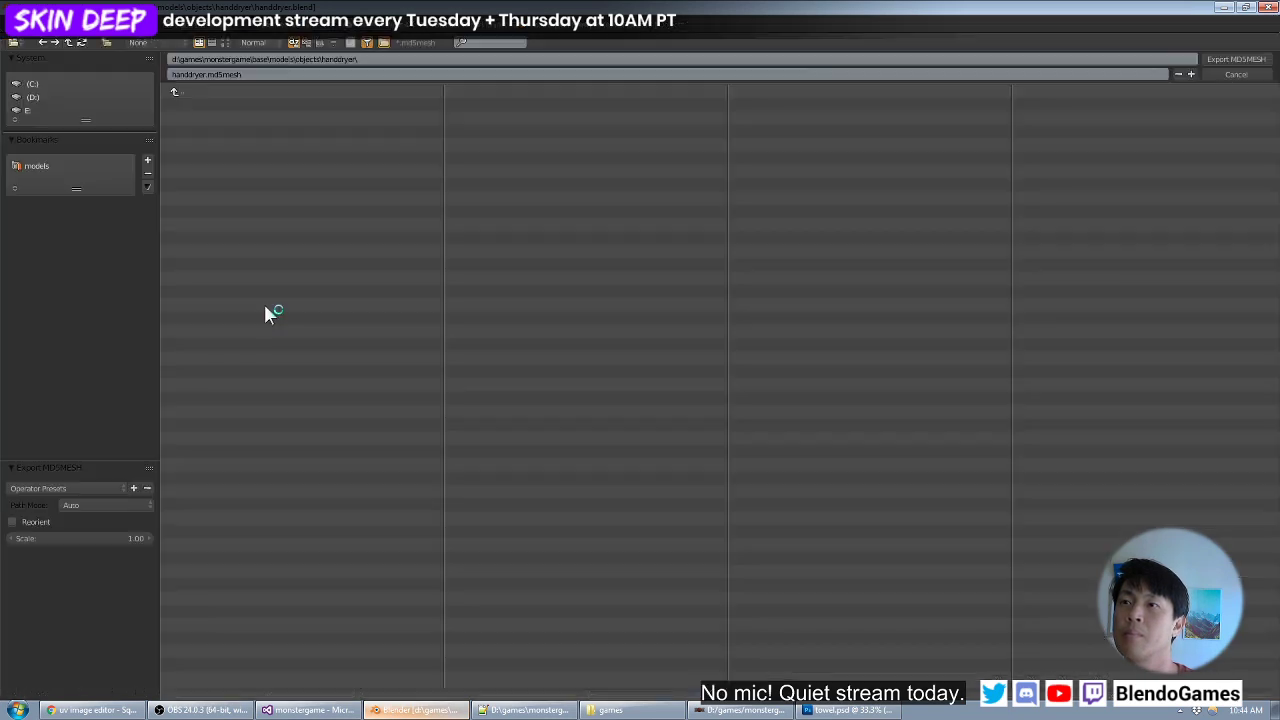
left_click(1220, 68)
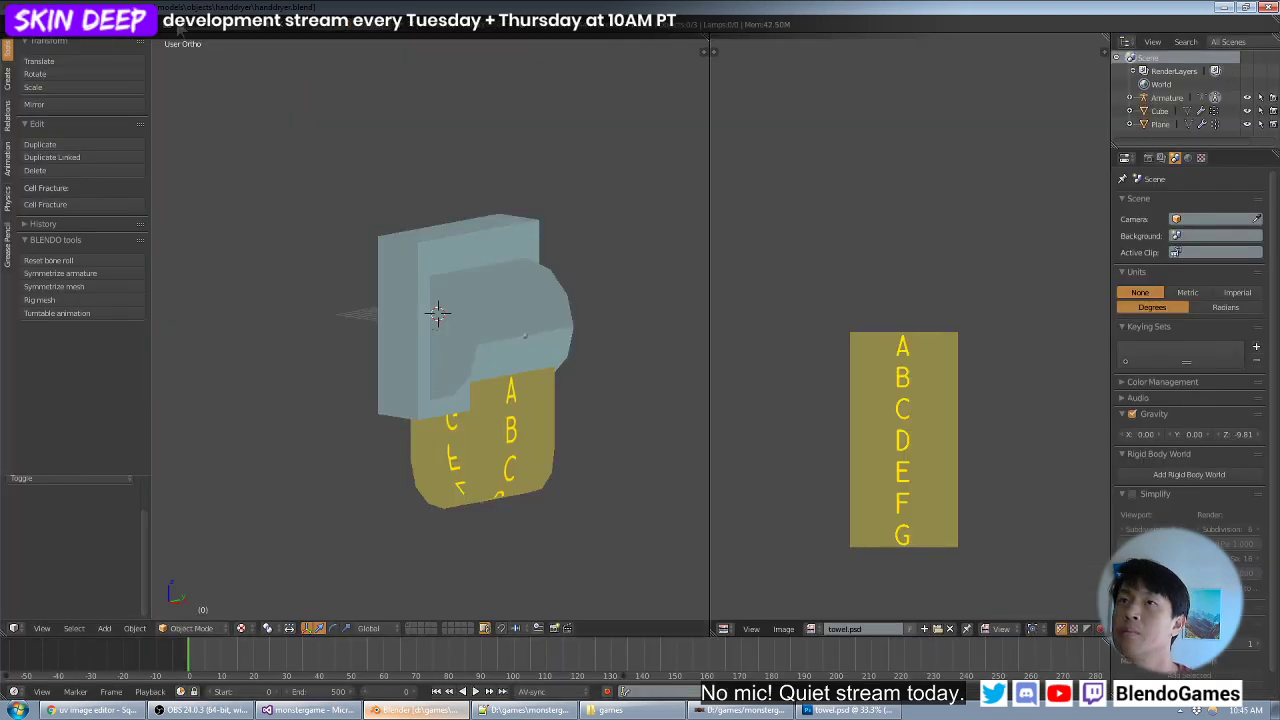
left_click(120, 14)
left_click(140, 106)
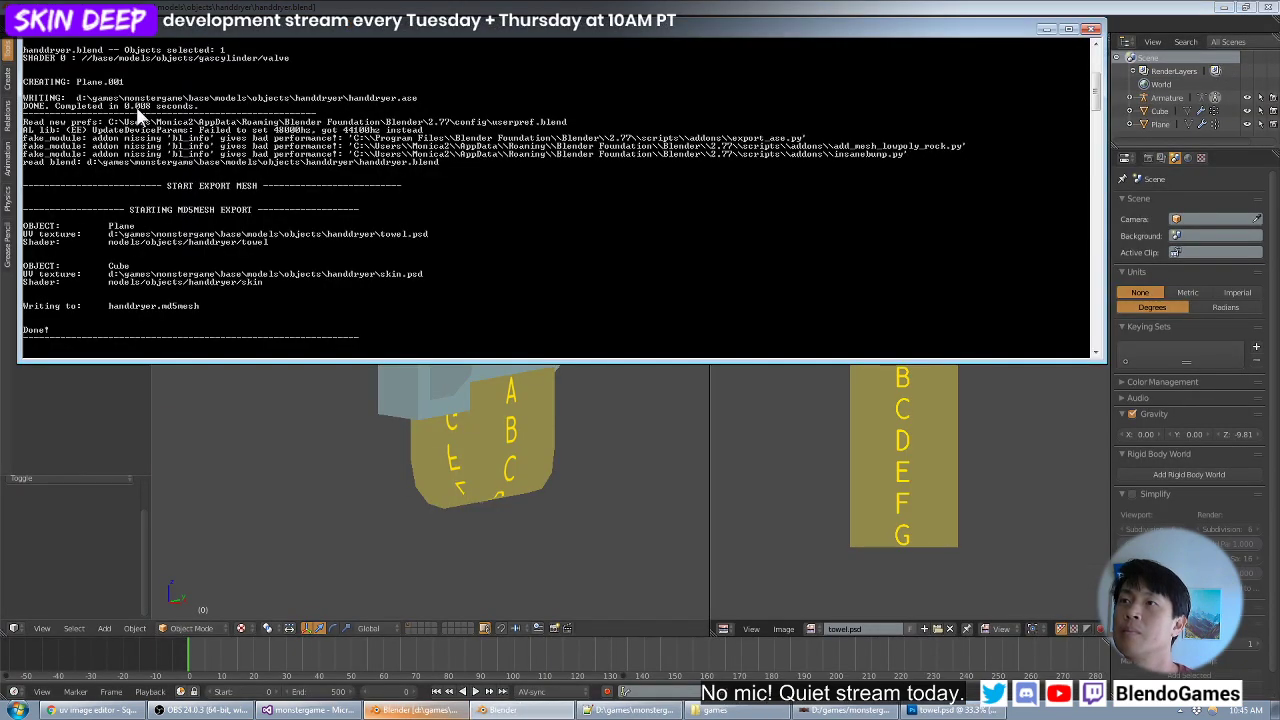
- Switch to objects.mtr in Notepad++, dock its window beside Blender, close the find results and go to the end of the file
left_click(635, 710)
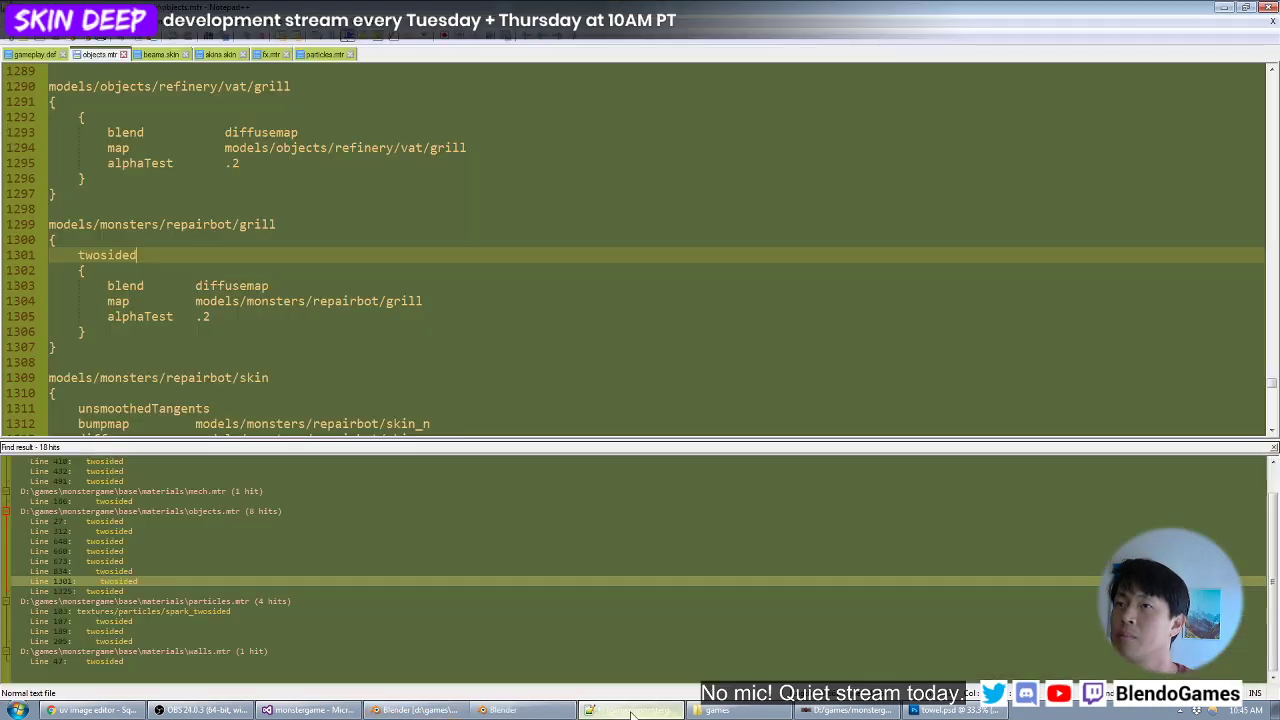
double_click(958, 38)
left_click_drag(958, 38, 1278, 80)
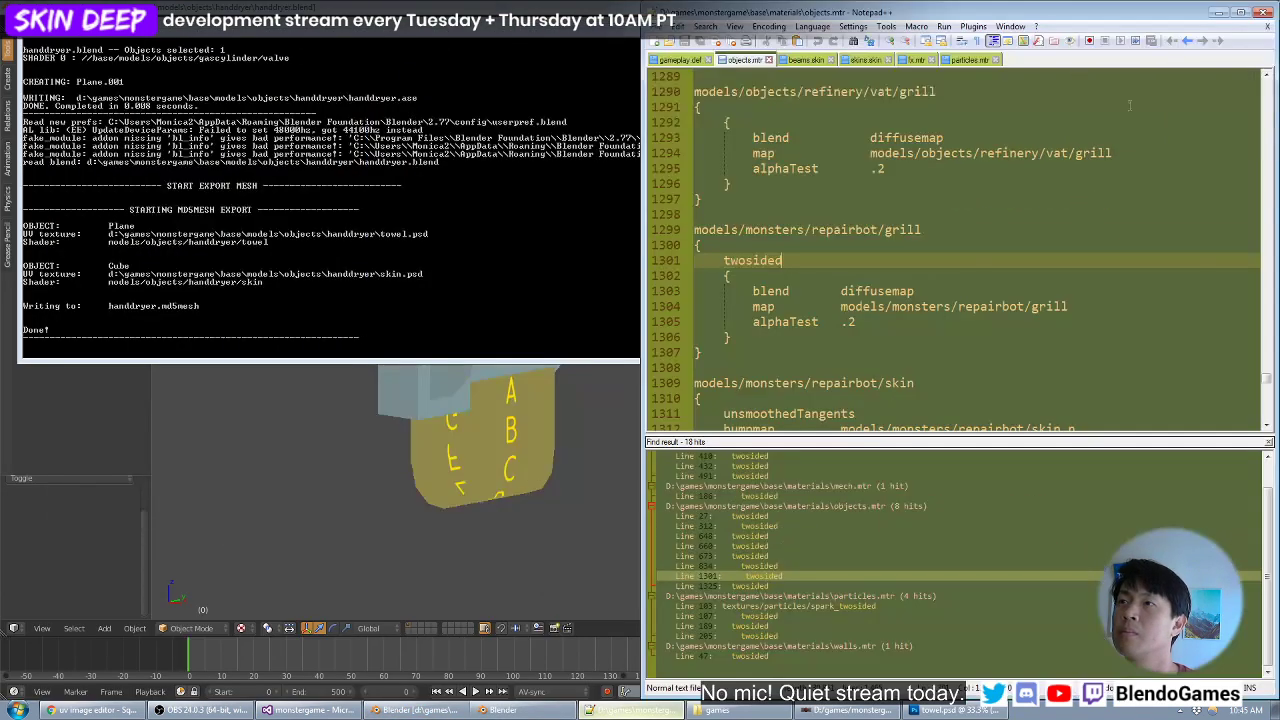
left_click(1268, 455)
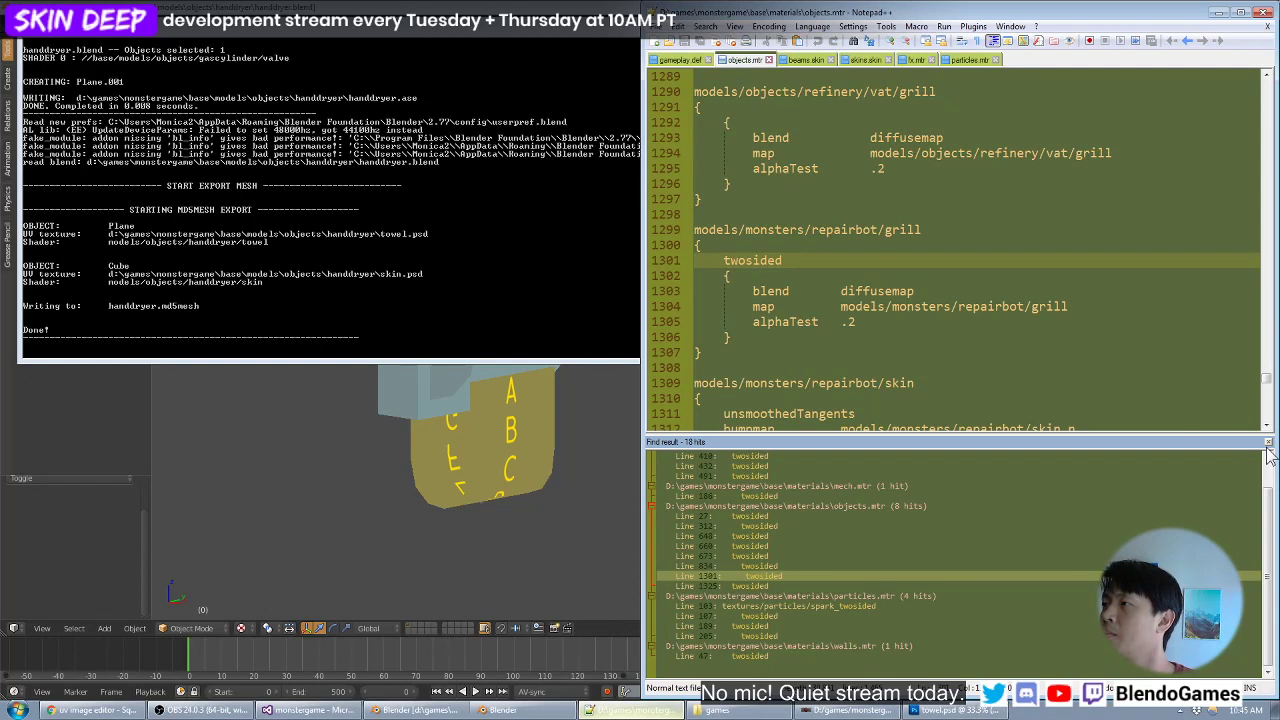
left_click(1268, 444)
left_click(1108, 397)
key("ctrl+End")
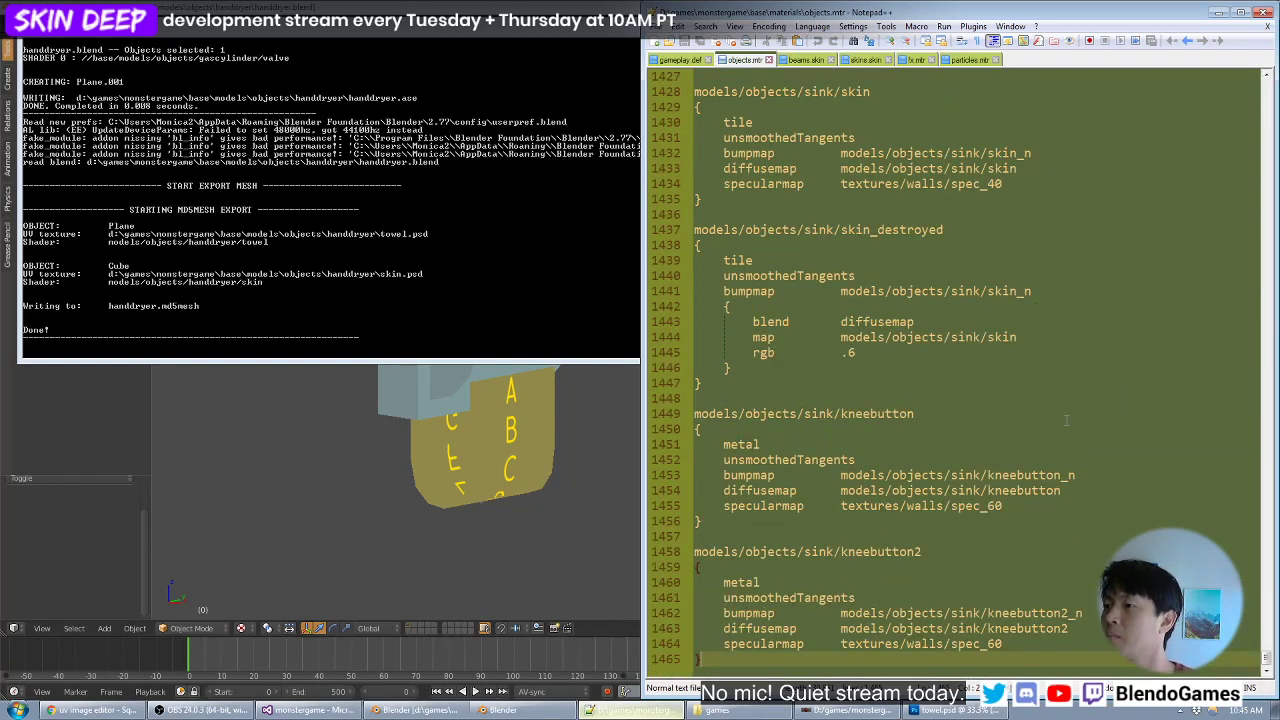
- Add an empty material block named models/objects/handdryer/skin at the end of objects.mtr
key("Return")
key("Return")
type("models/ob")
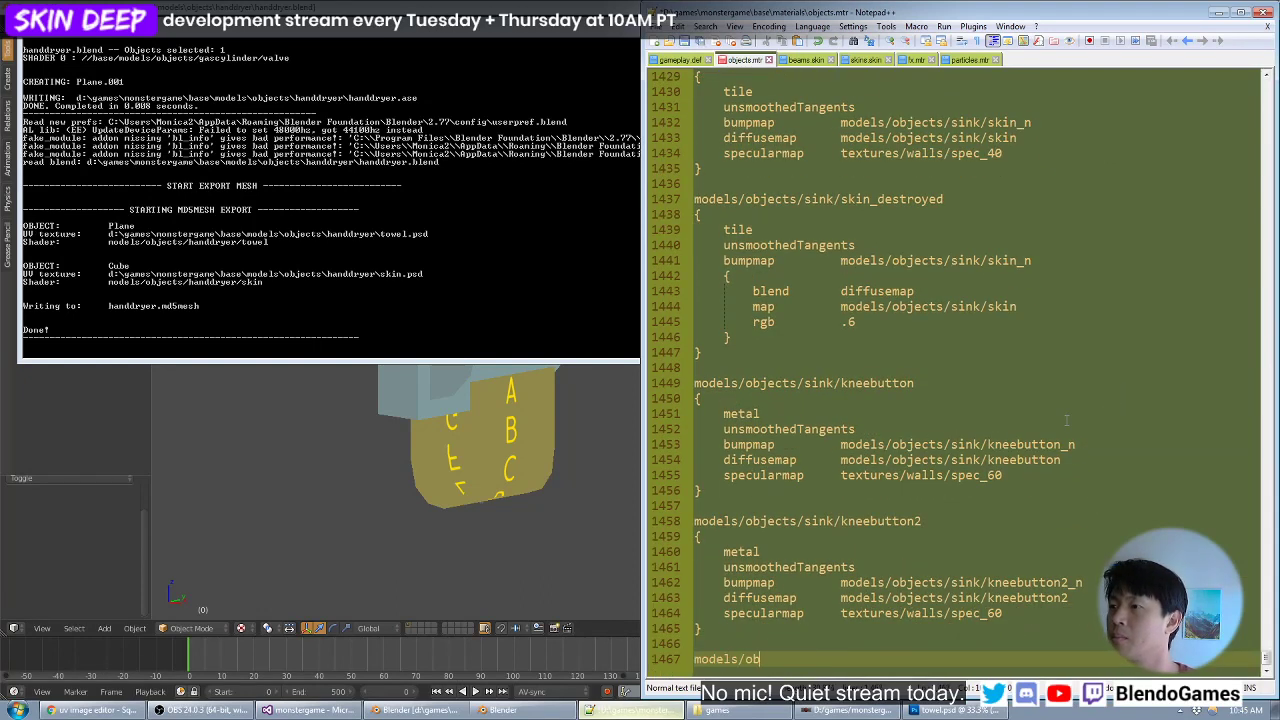
type("jects/handdryer/")
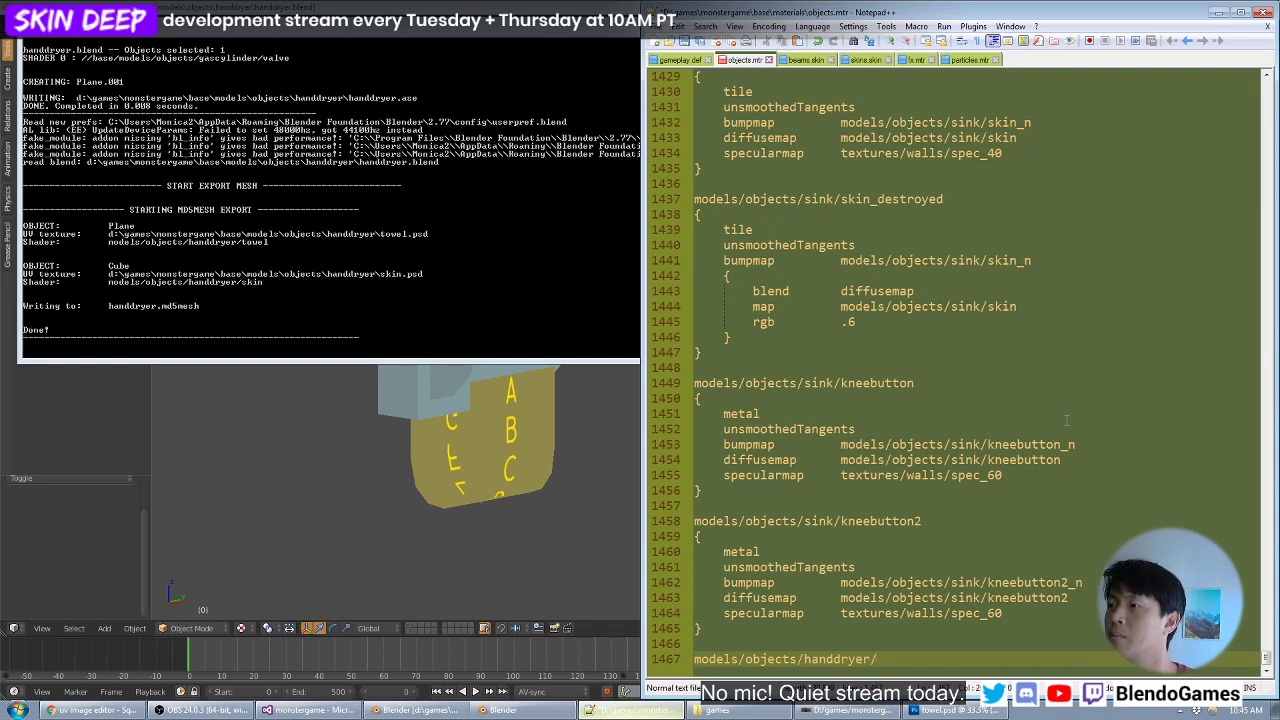
type("sk")
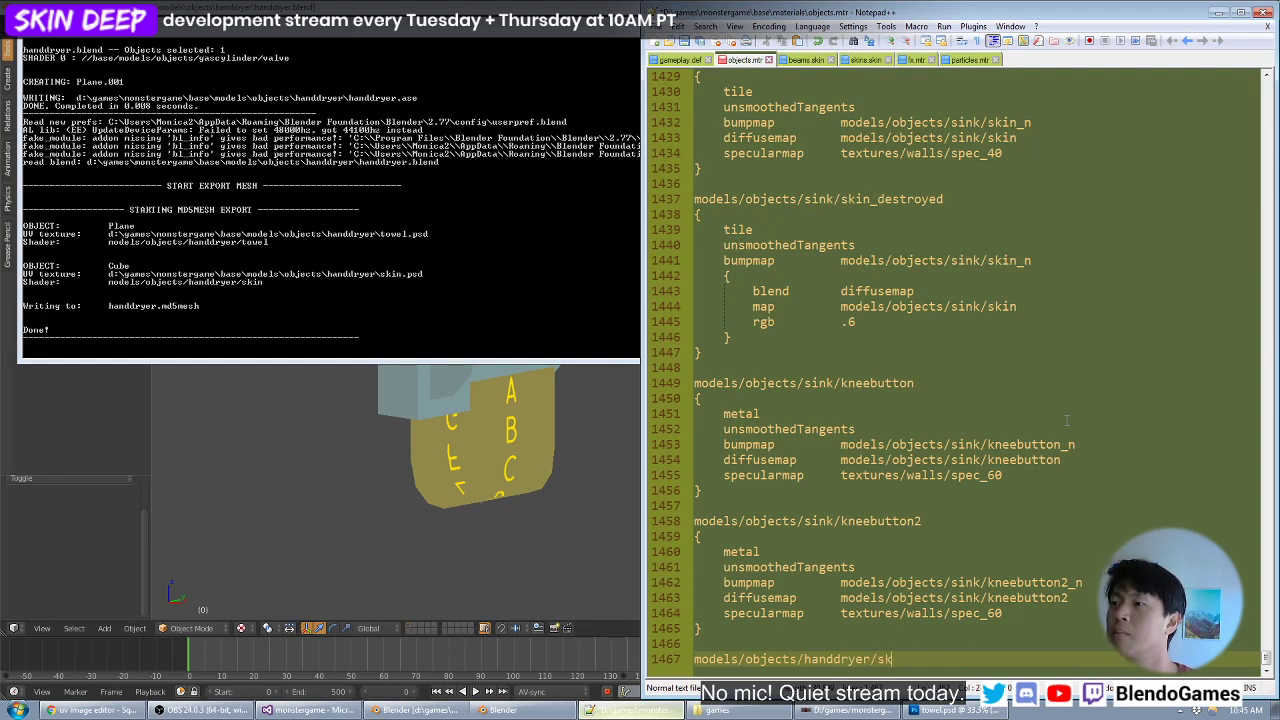
type("in")
key("Return")
type("{")
key("Return")
type("}")
key("Up")
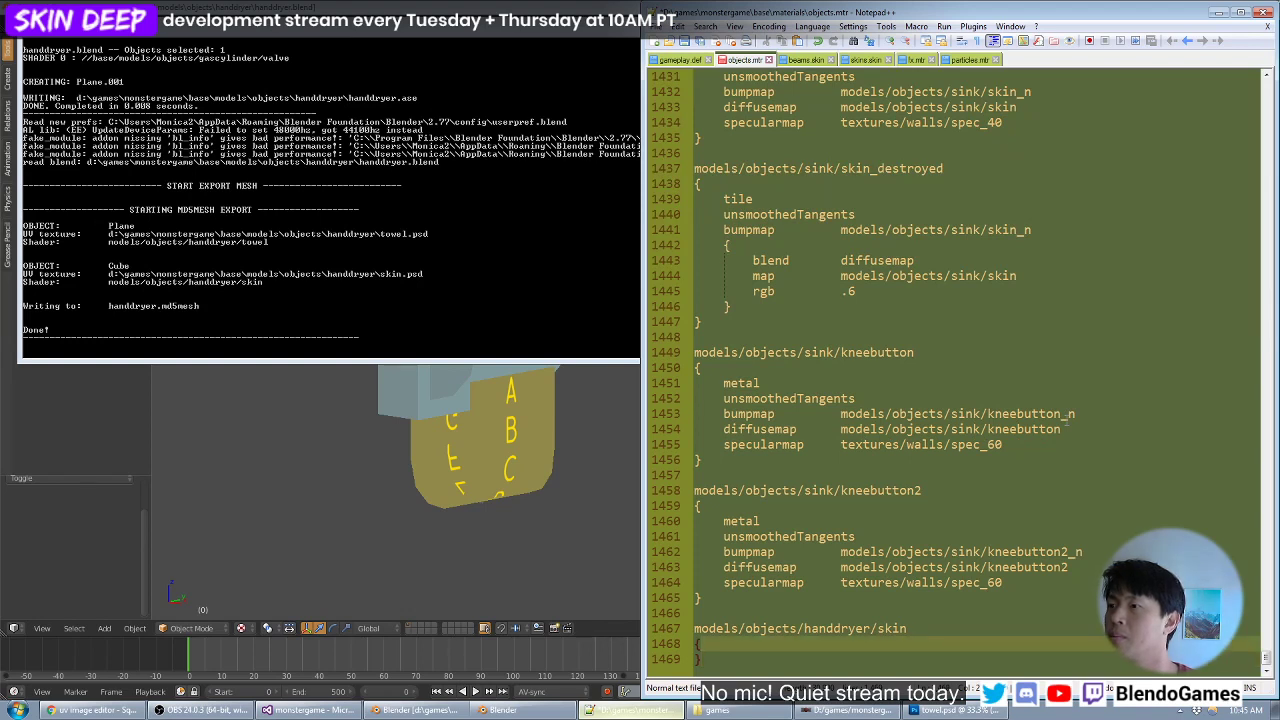
- Declare metal as the surface type inside the handdryer/skin block
key("Return")
key("Tab")
type("metal")
key("Return")
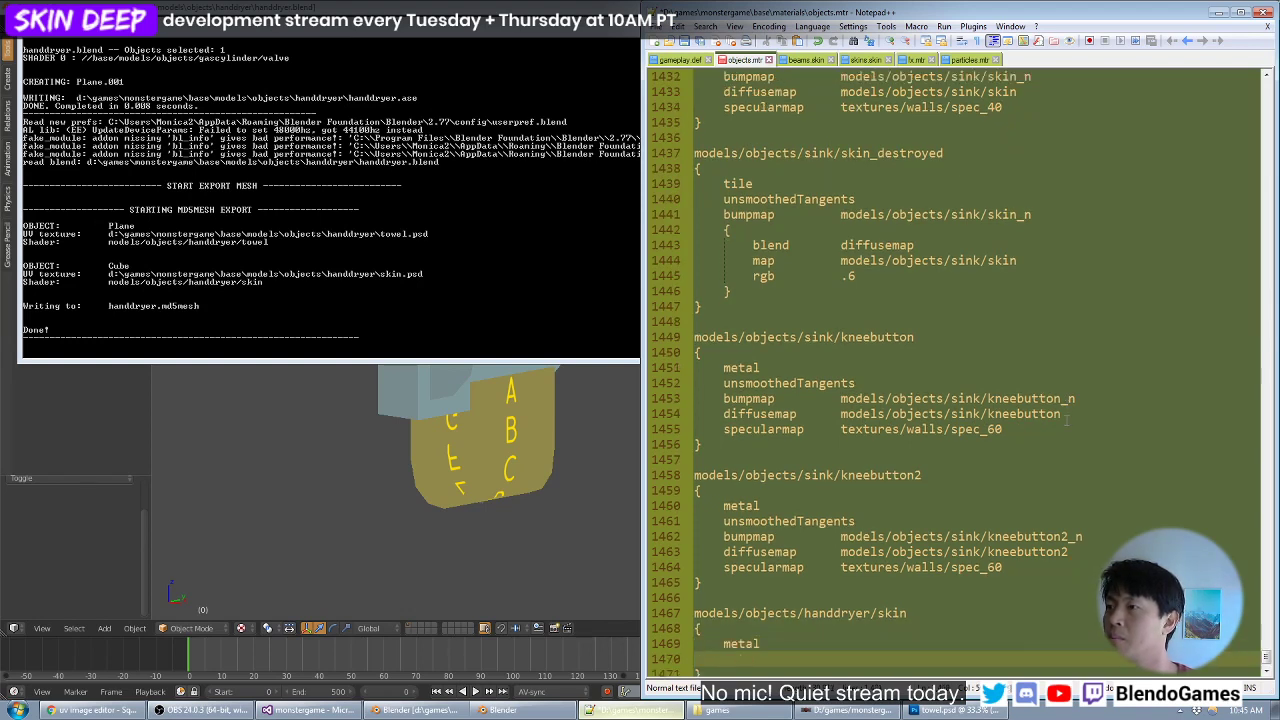
- Copy the diffusemap line from the sink/kneebutton2 block into the handdryer/skin block below metal
key("Up")
key("Up")
key("Up")
key("Up")
key("Up")
key("Up")
key("Up")
key("Up")
key("Up")
key("Down")
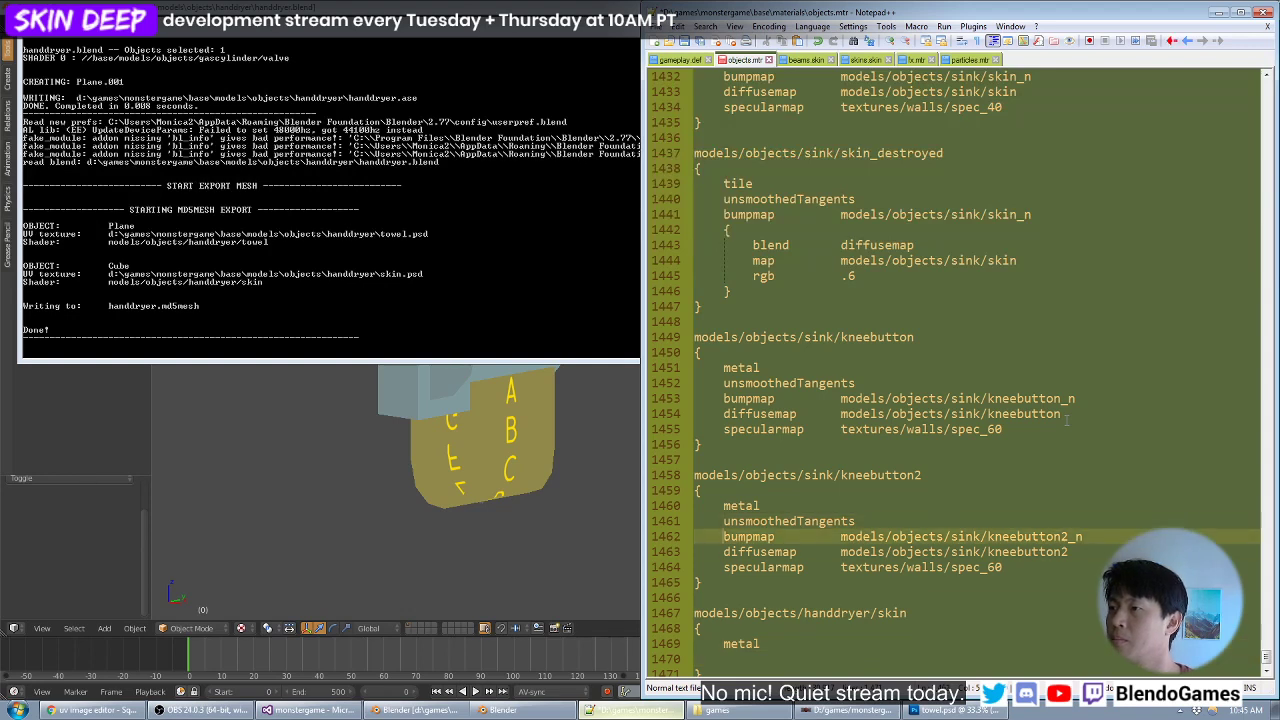
key("Down")
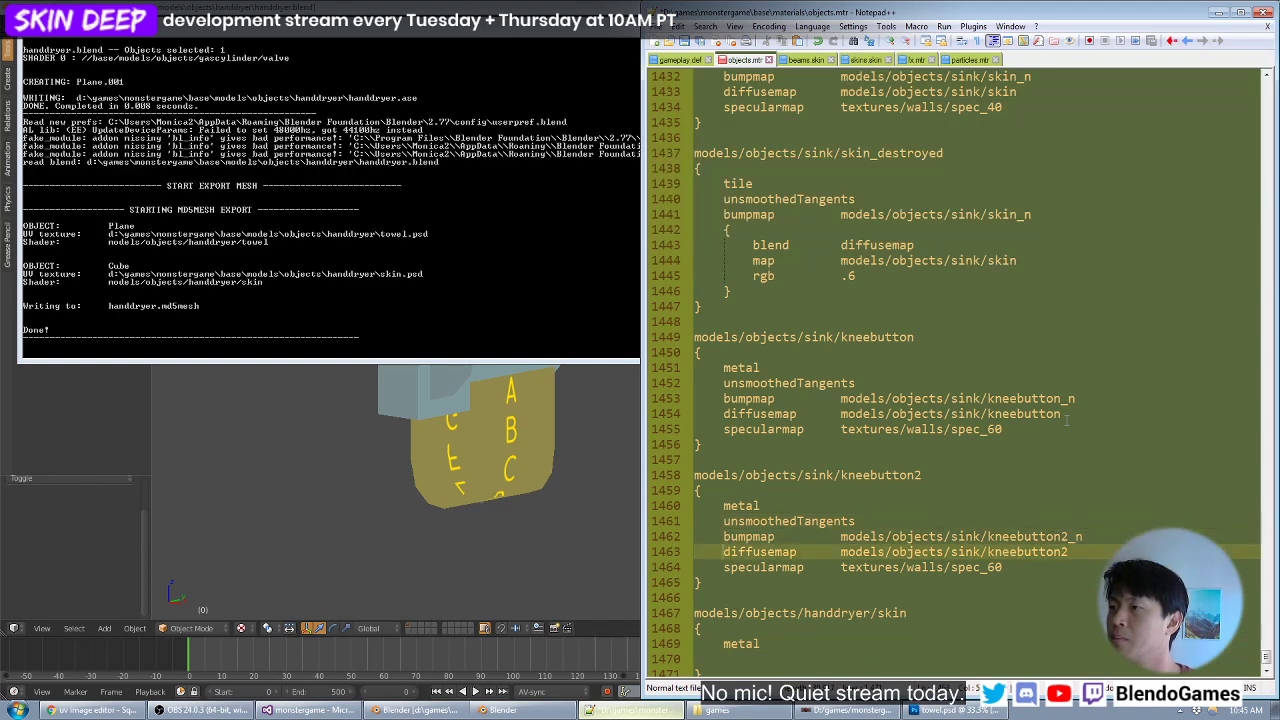
key("Down")
key("Down")
key("Down")
key("Down")
key("Down")
key("Down")
key("Down")
type("diffusemap\tmodels/objects/sink/kneebutton2")
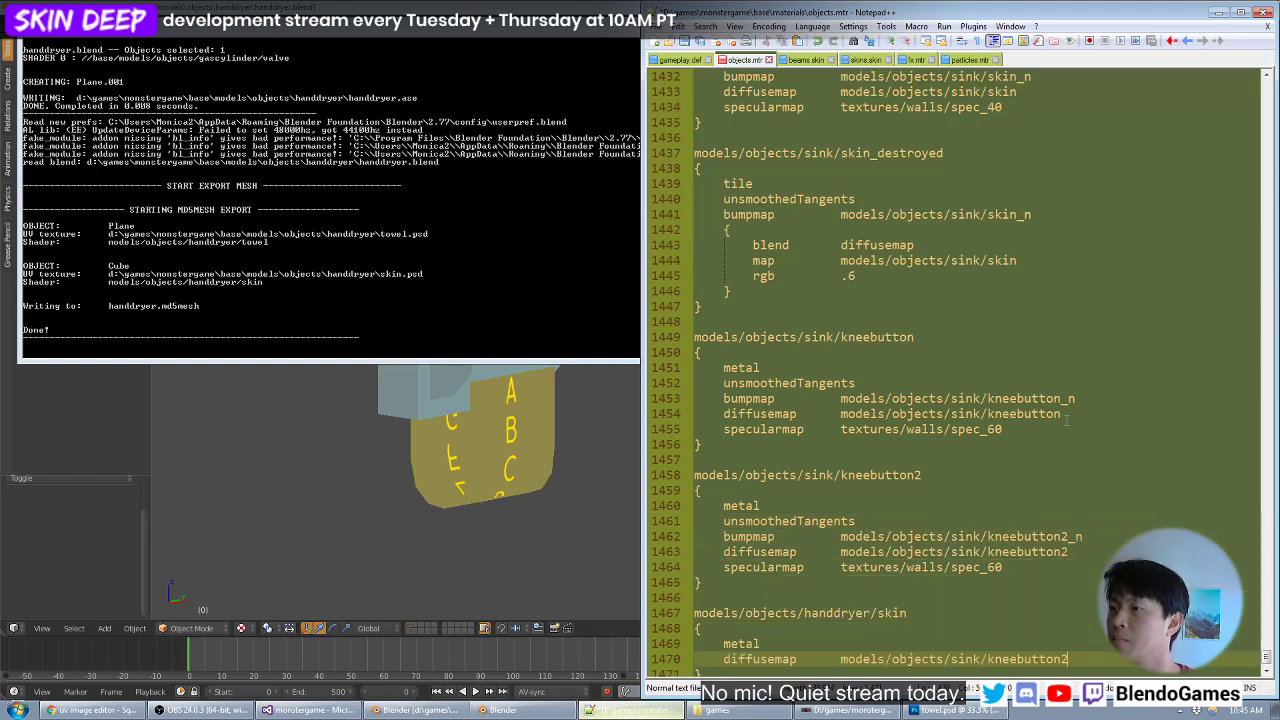
- Copy kneebutton2's specularmap line into the handdryer/skin block and set it to textures/walls/spec_40
key("Up")
key("Up")
key("Up")
key("Up")
key("Up")
key("Up")
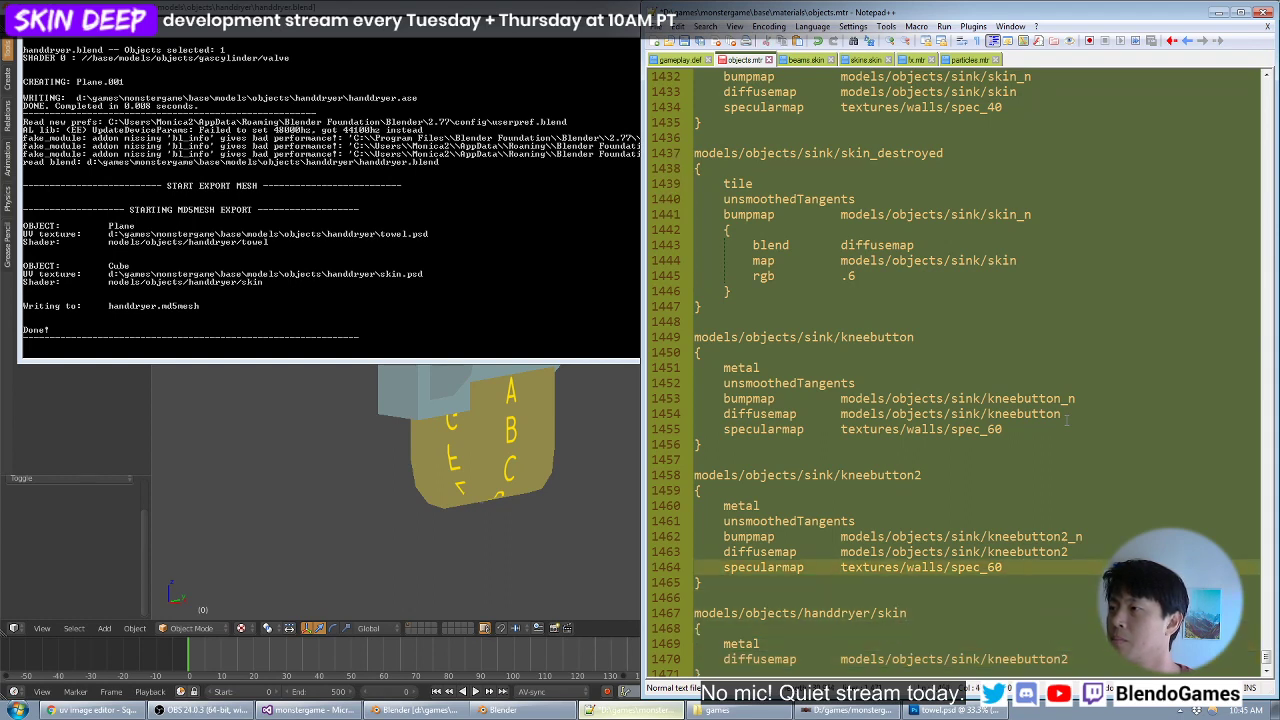
key("Down")
key("Down")
key("Down")
key("Down")
key("Down")
key("Down")
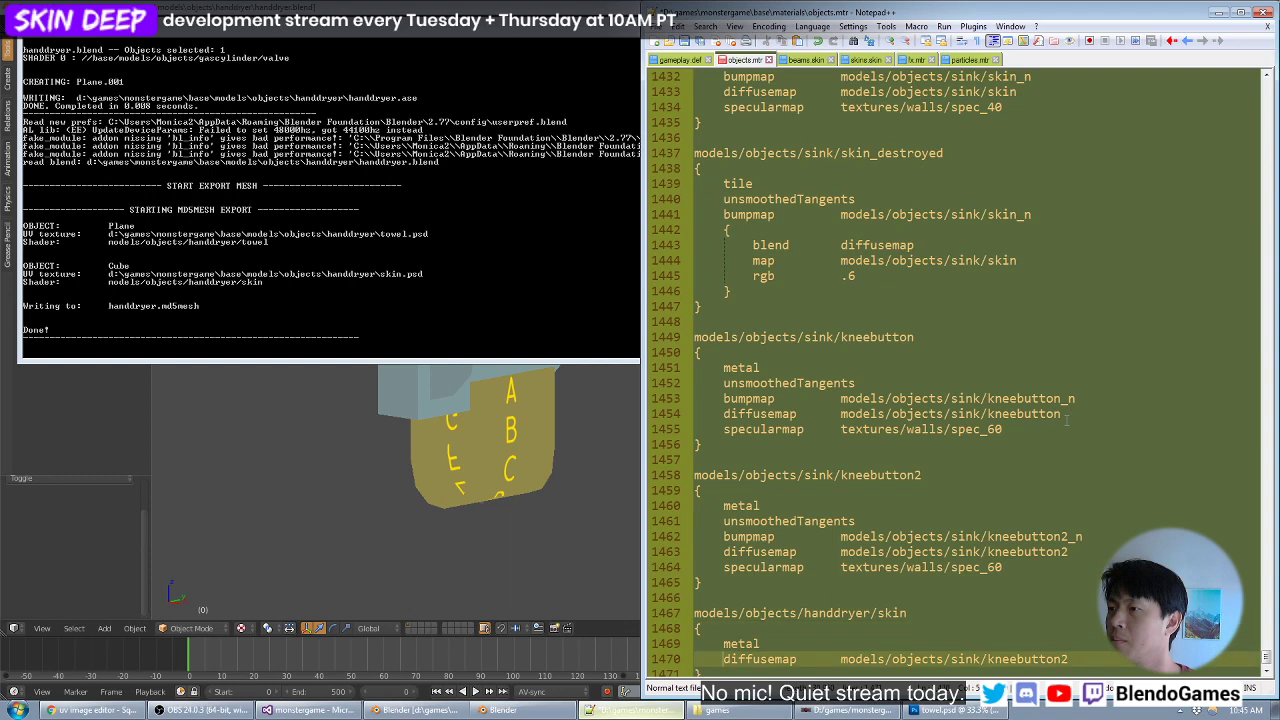
key("Return")
type("specularmap\ttextures/walls/spec_60")
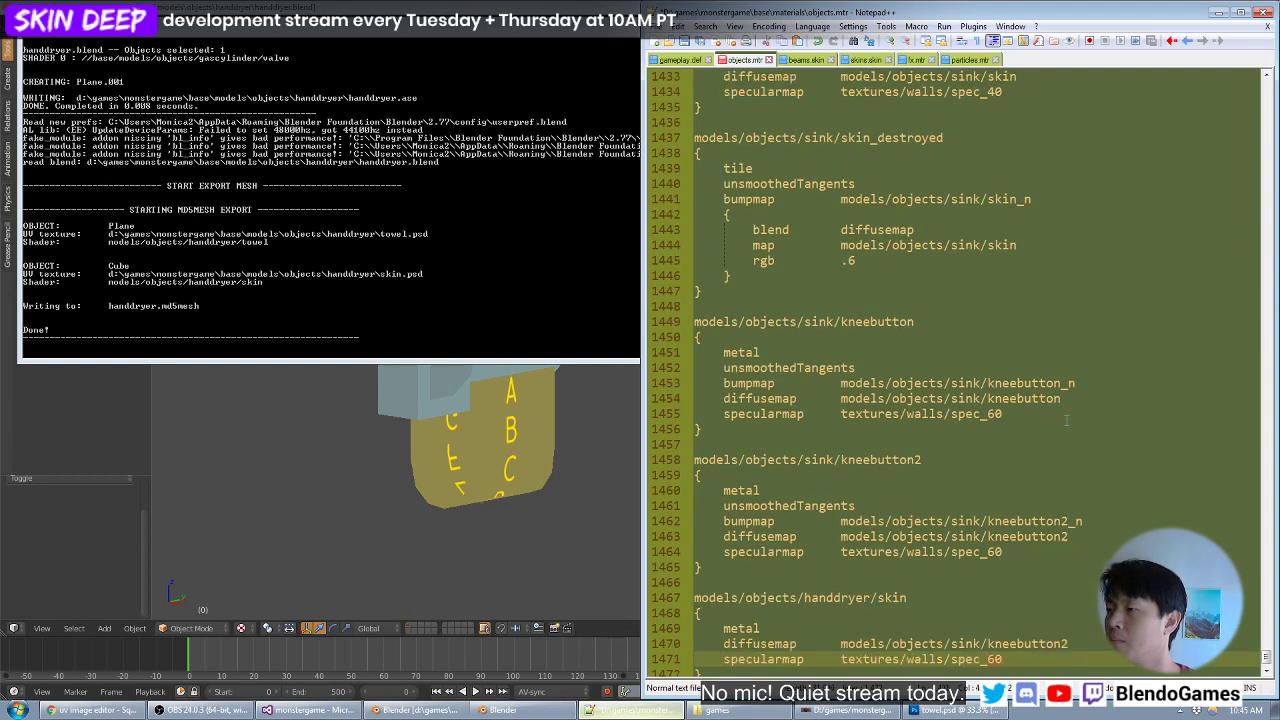
key("Up")
key("Up")
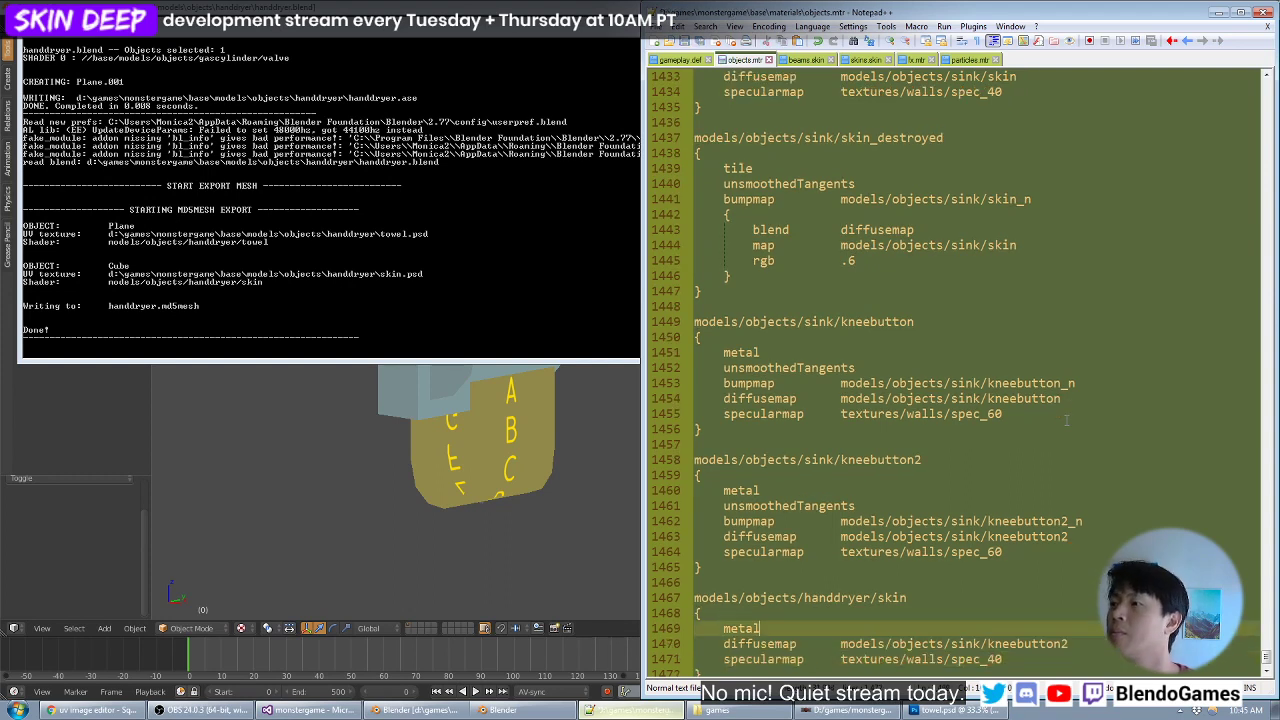
- Change the new block's diffusemap path to models/objects/handdryer/skin and save objects.mtr
key("Down")
key("ctrl+BackSpace")
key("ctrl+BackSpace")
key("ctrl+BackSpace")
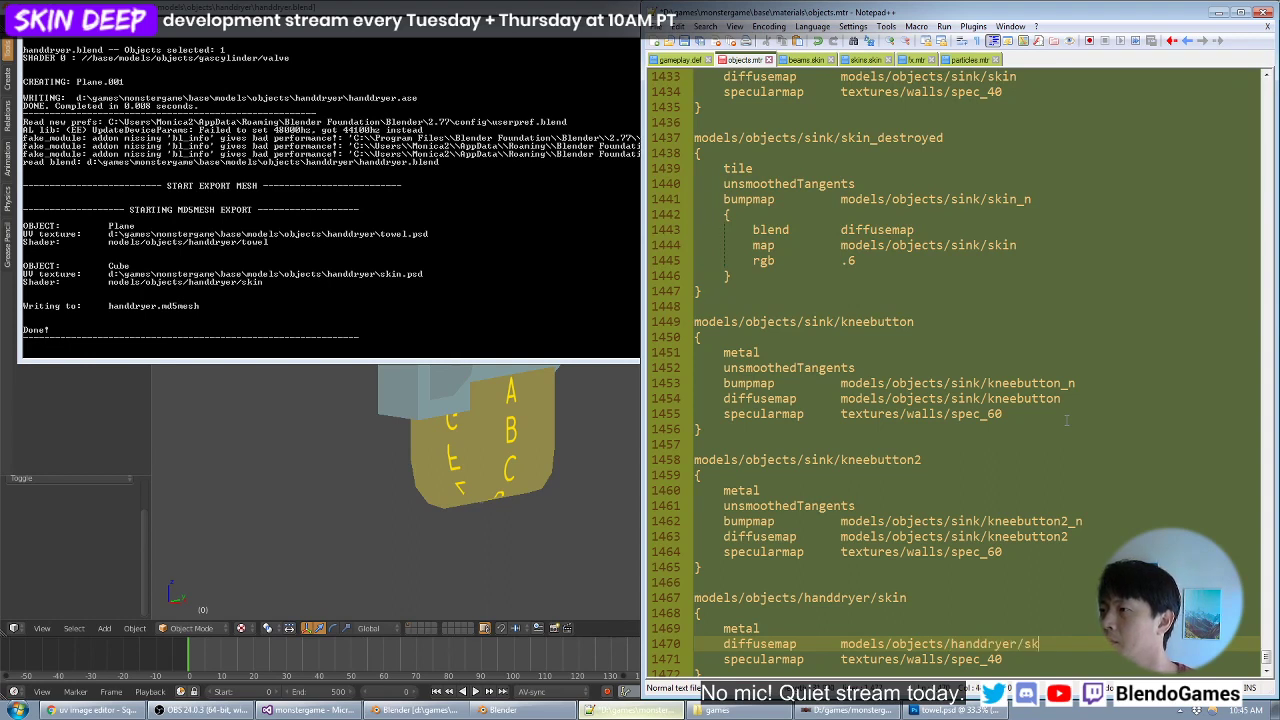
key("Down")
key("ctrl+s")
key("Down")
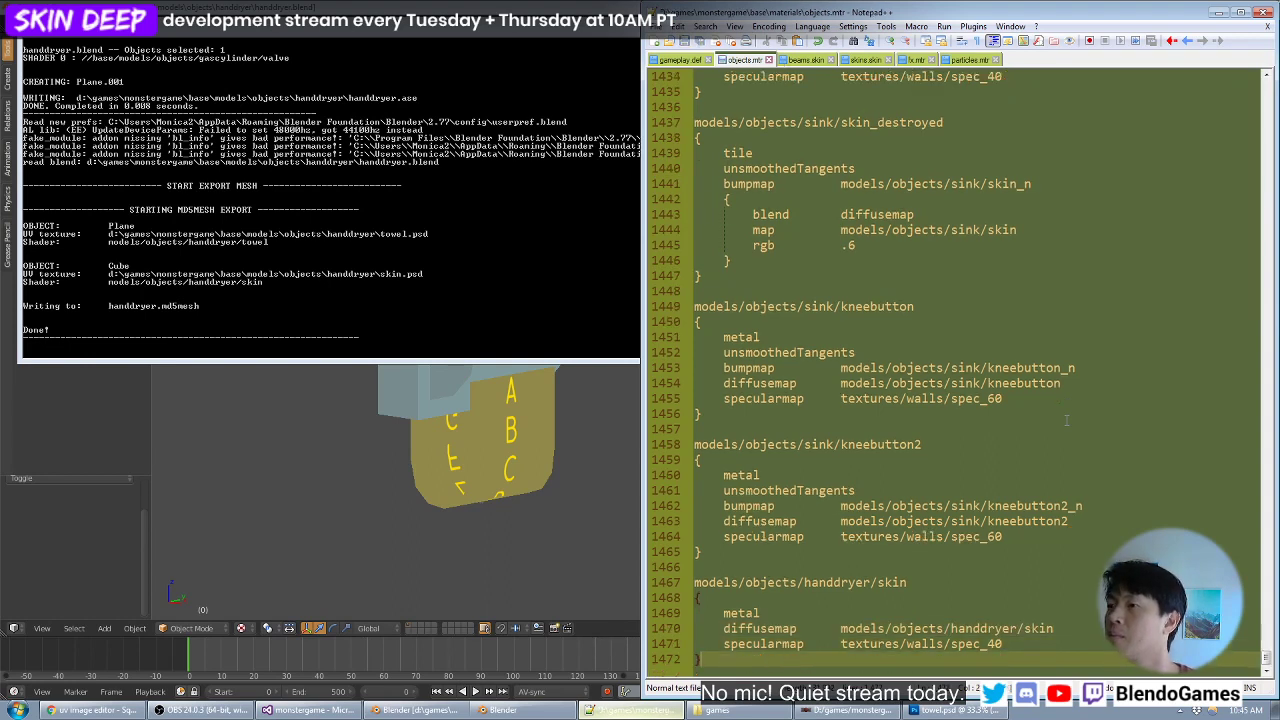
- Duplicate the whole handdryer/skin material block below itself, separated by a blank line
key("Up")
key("Up")
key("Down")
key("Down")
key("Up")
key("Up")
key("Up")
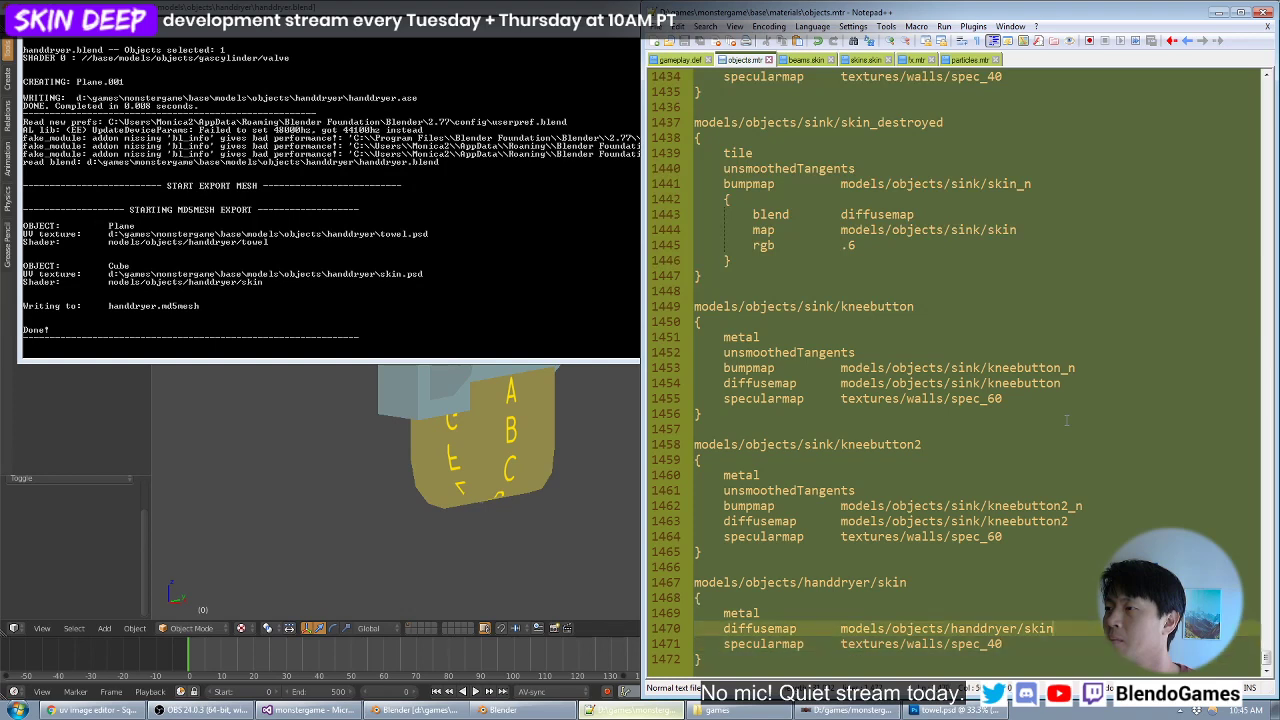
key("Up")
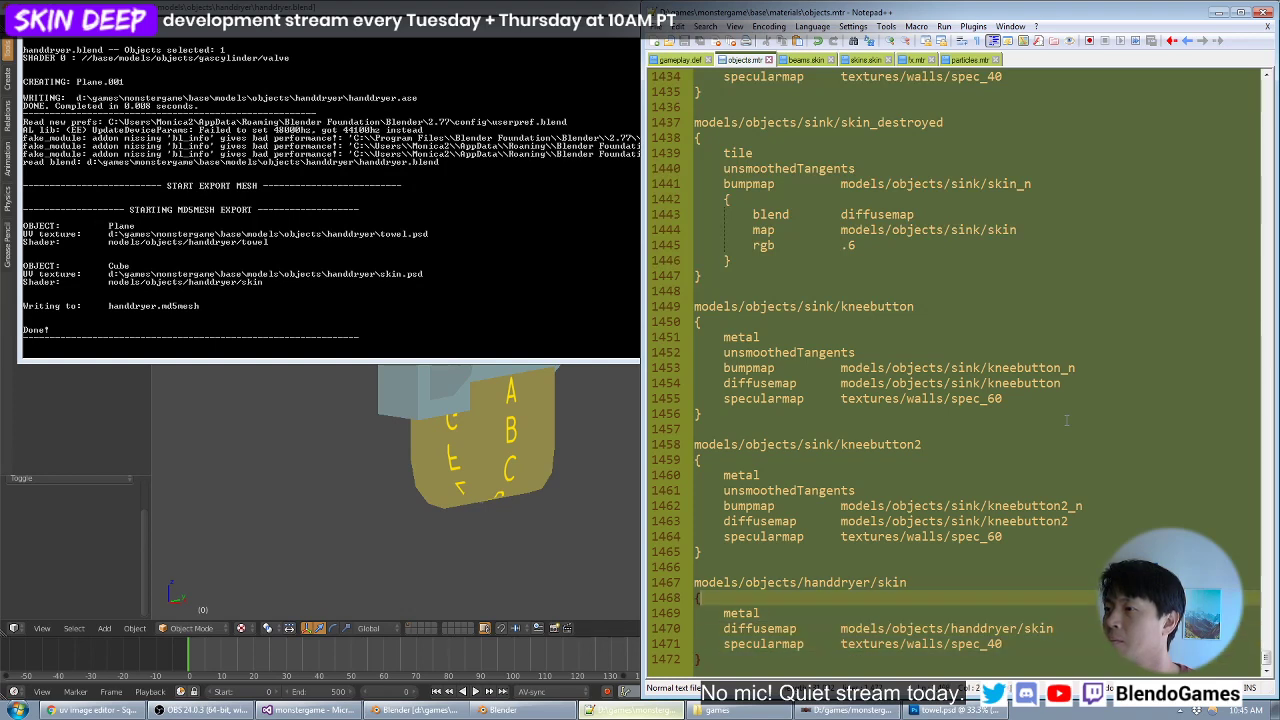
key("Down")
key("Down")
key("Down")
key("Down")
key("Down")
key("Down")
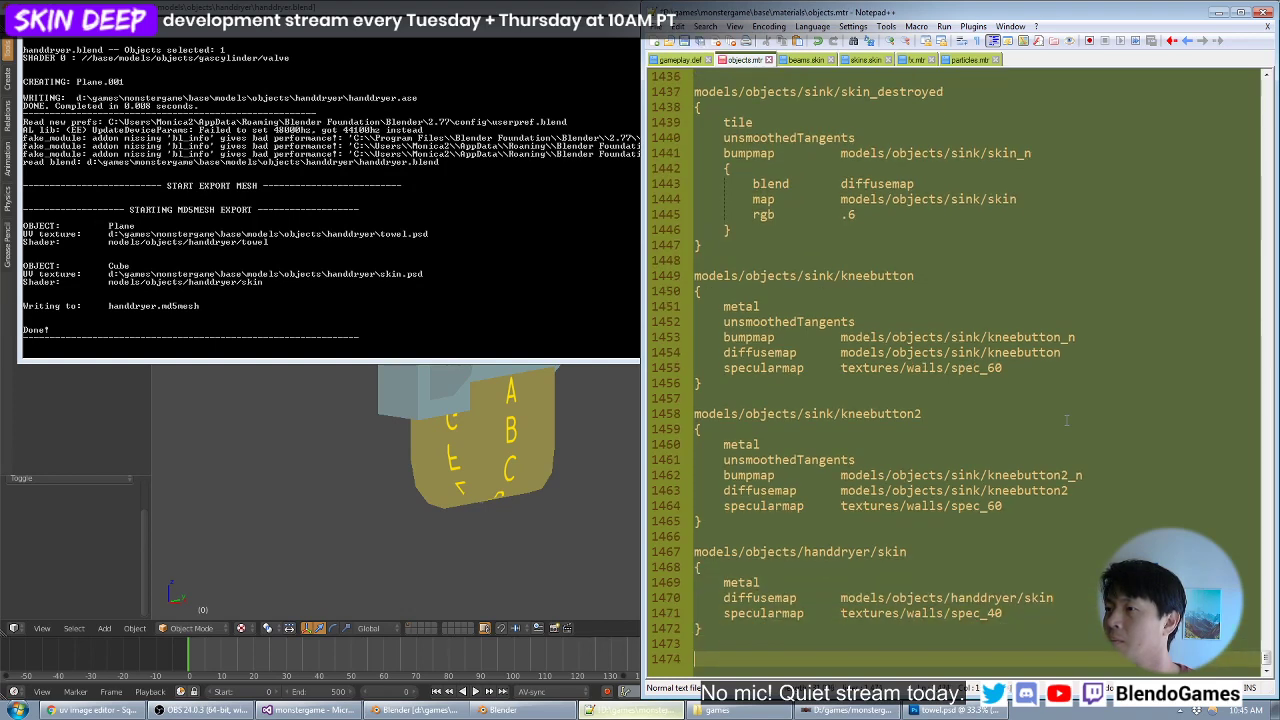
key("shift+Up")
key("shift+Up")
key("shift+Up")
key("shift+Up")
key("shift+Up")
key("shift+Up")
key("shift+Up")
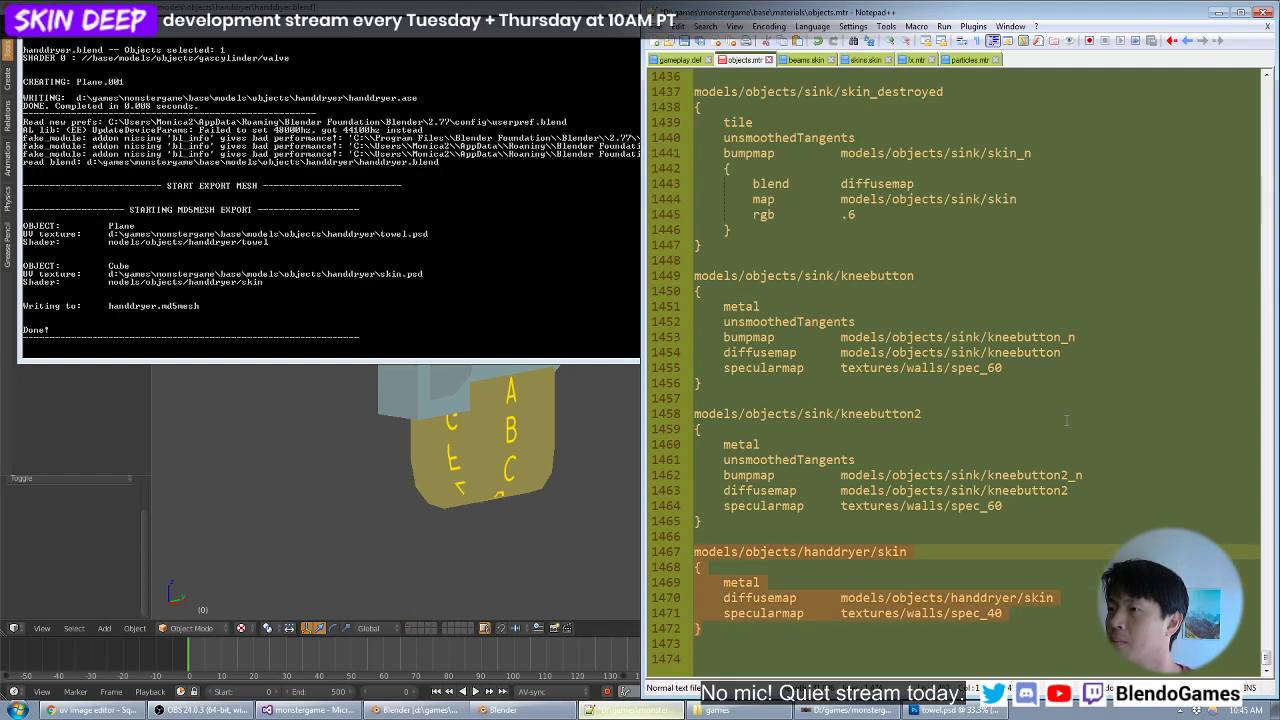
key("ctrl+c")
key("Down")
key("Down")
key("ctrl+v")
- Rename the duplicated material block to models/objects/handdryer/towel
key("Up")
key("Up")
key("Up")
key("Up")
key("Up")
key("End")
key("BackSpace")
key("BackSpace")
key("BackSpace")
key("BackSpace")
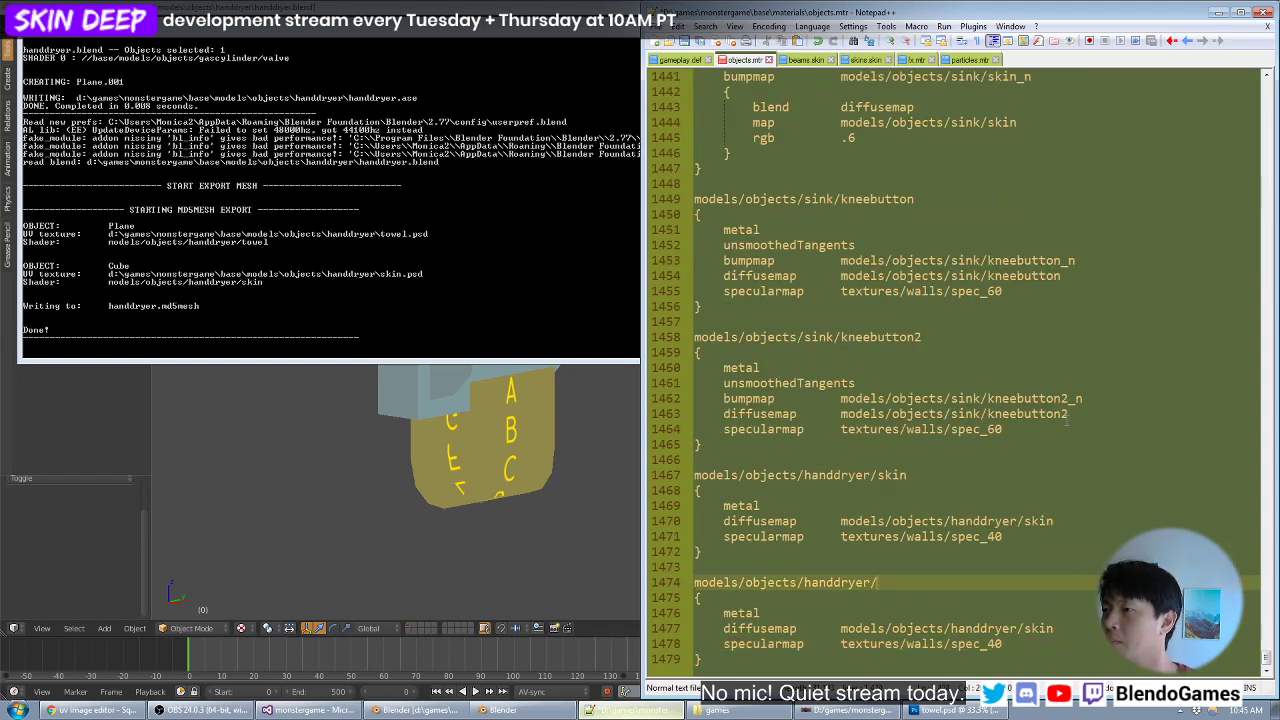
type("towel")
- Set the towel material's diffusemap path to models/objects/handdryer/towel
key("Down")
key("Down")
key("Down")
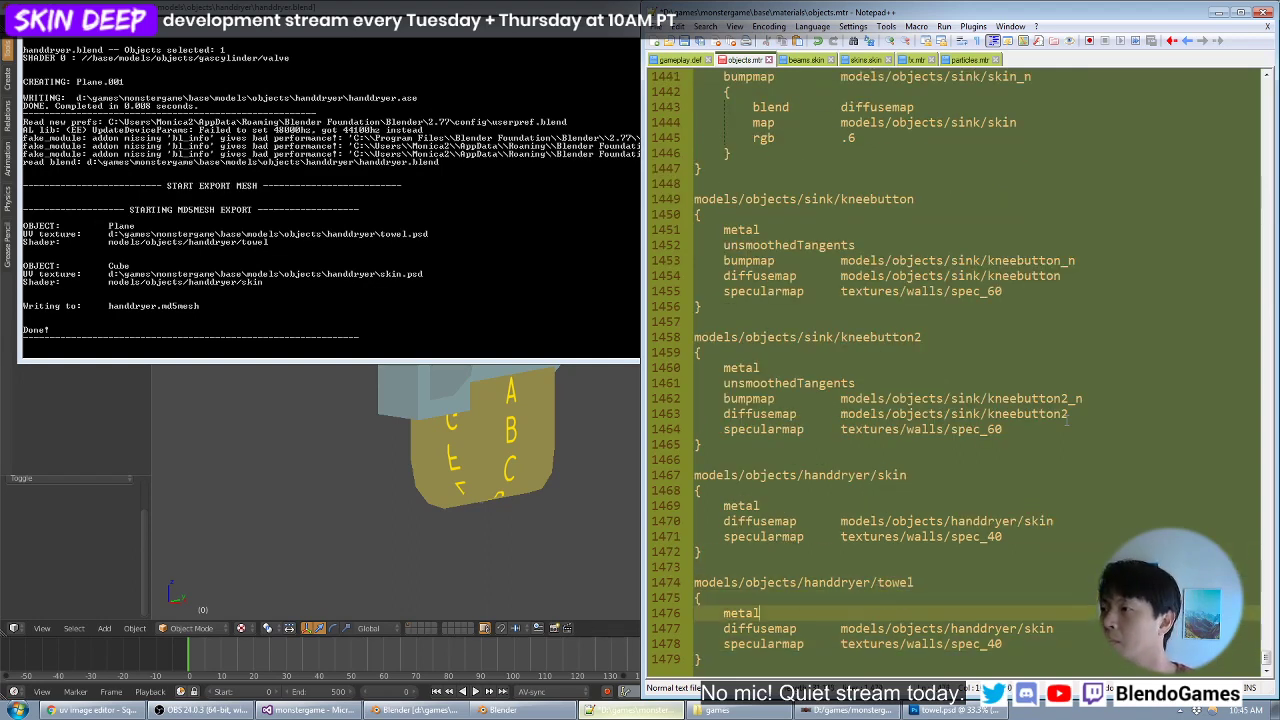
key("End")
key("BackSpace")
key("BackSpace")
key("BackSpace")
key("BackSpace")
type("towe")
- Remove the specularmap line from the handdryer/towel block and save objects.mtr
key("Down")
key("shift+Home")
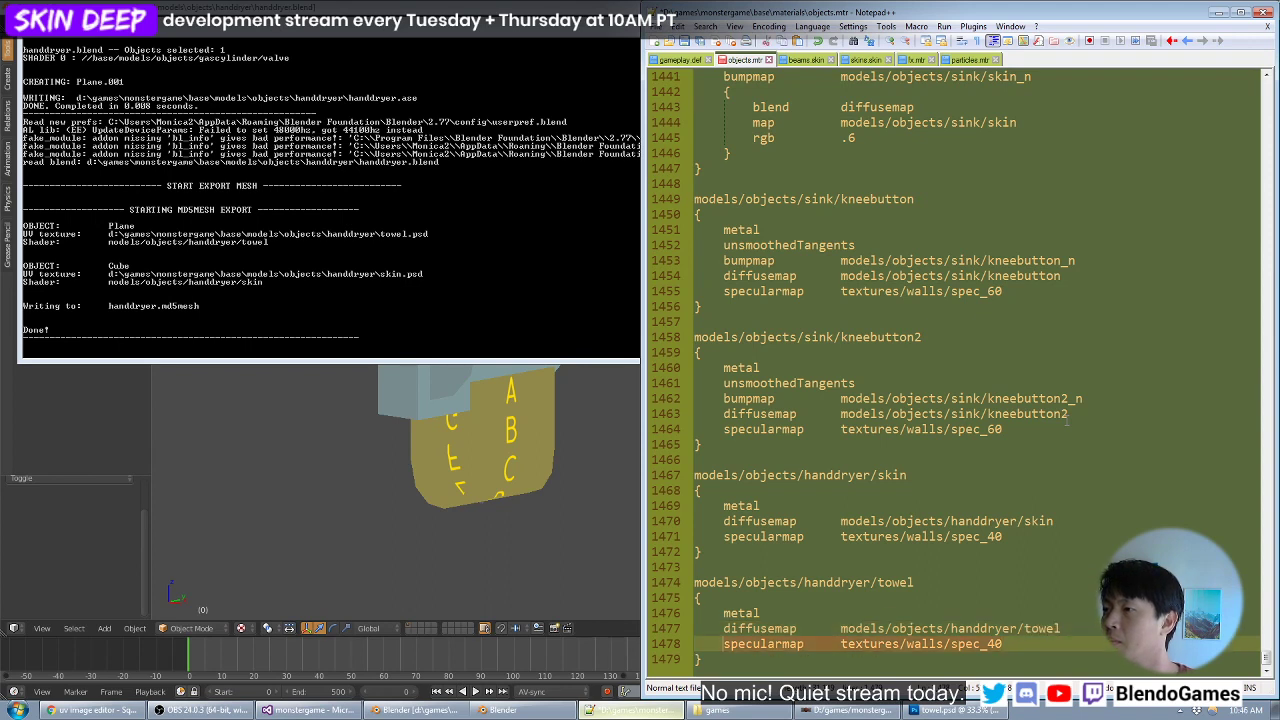
key("BackSpace")
key("BackSpace")
key("BackSpace")
key("ctrl+s")
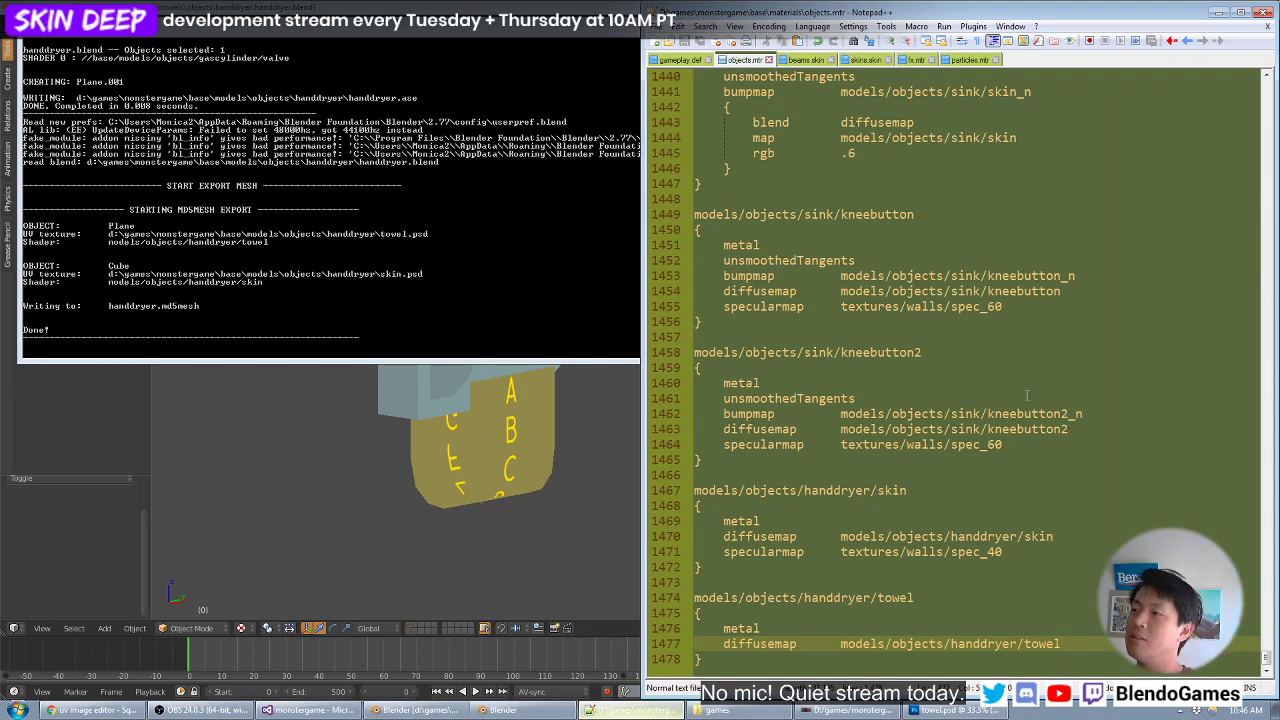
left_click(910, 517)
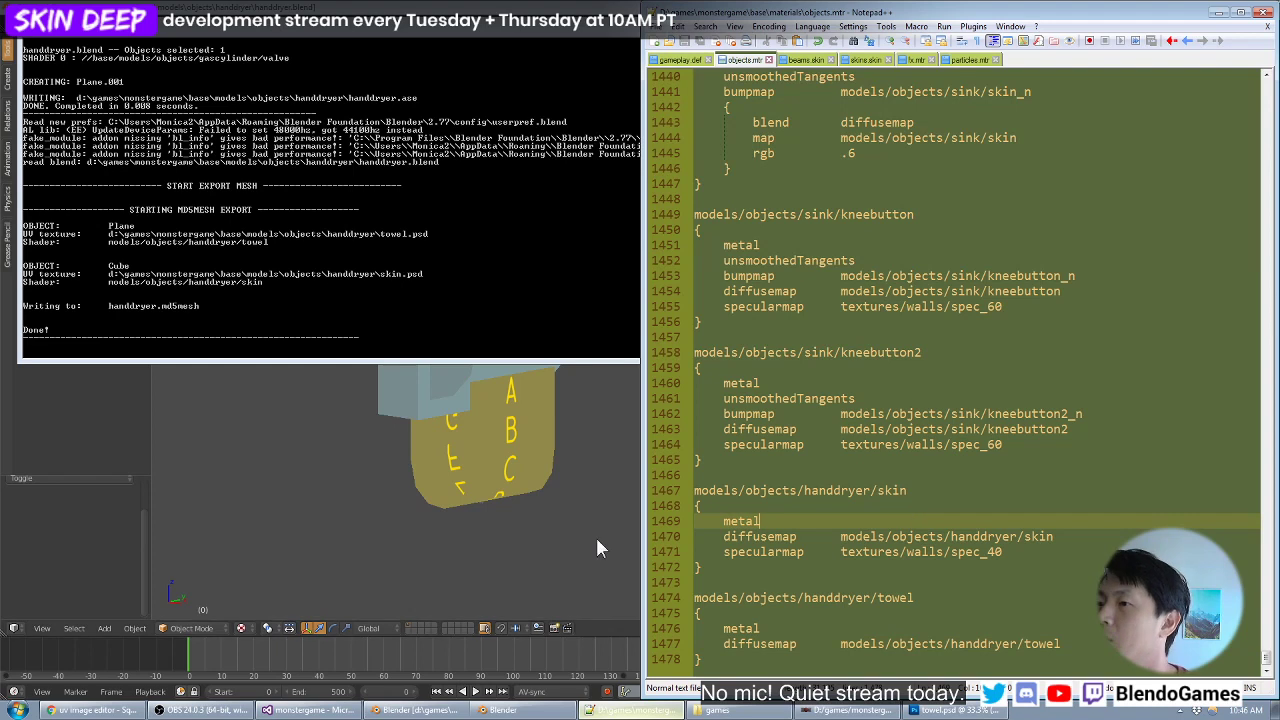
- Switch to OBS, hide the "sorry error message" source, unmute Mic/Aux and minimize the window
left_click(200, 710)
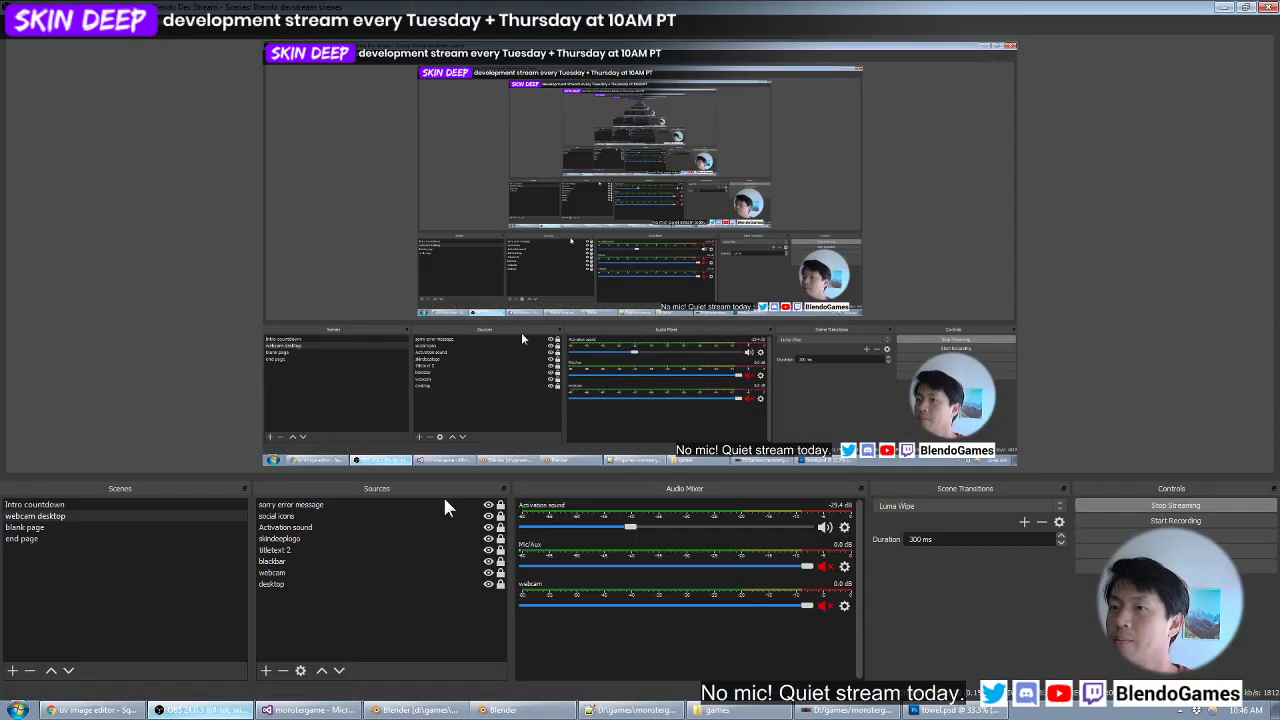
left_click(478, 505)
left_click(488, 505)
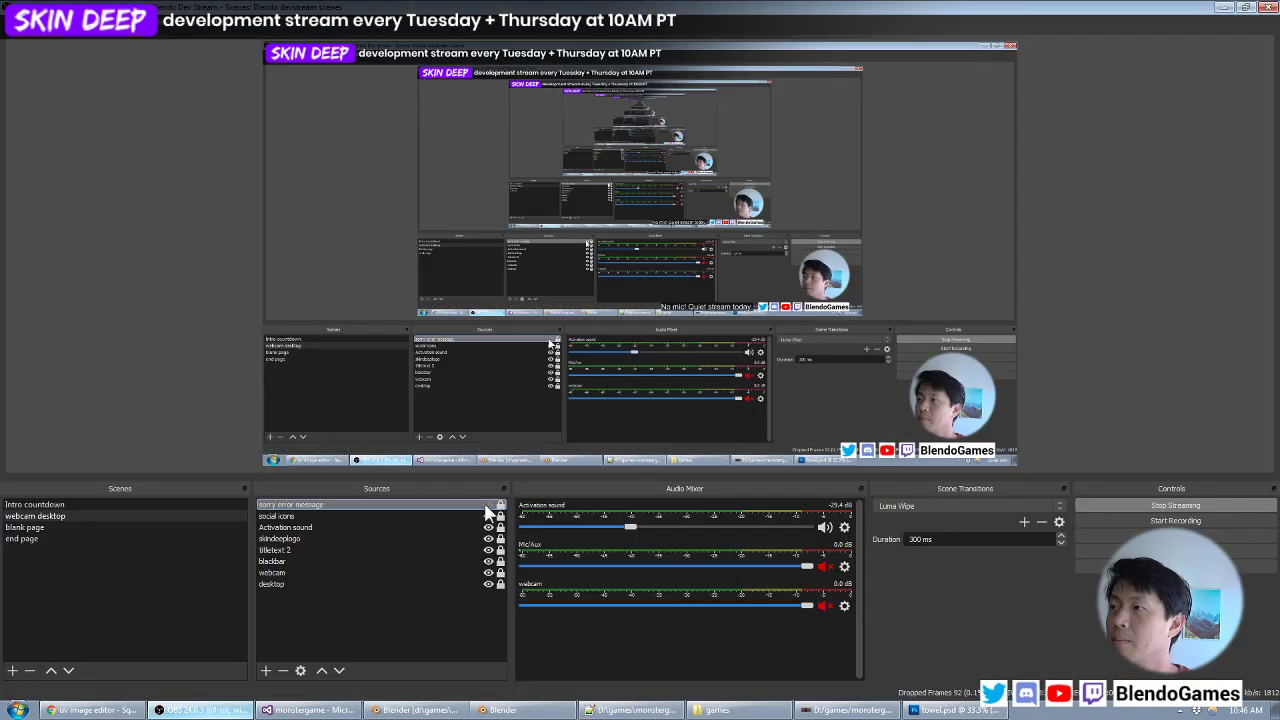
left_click(824, 566)
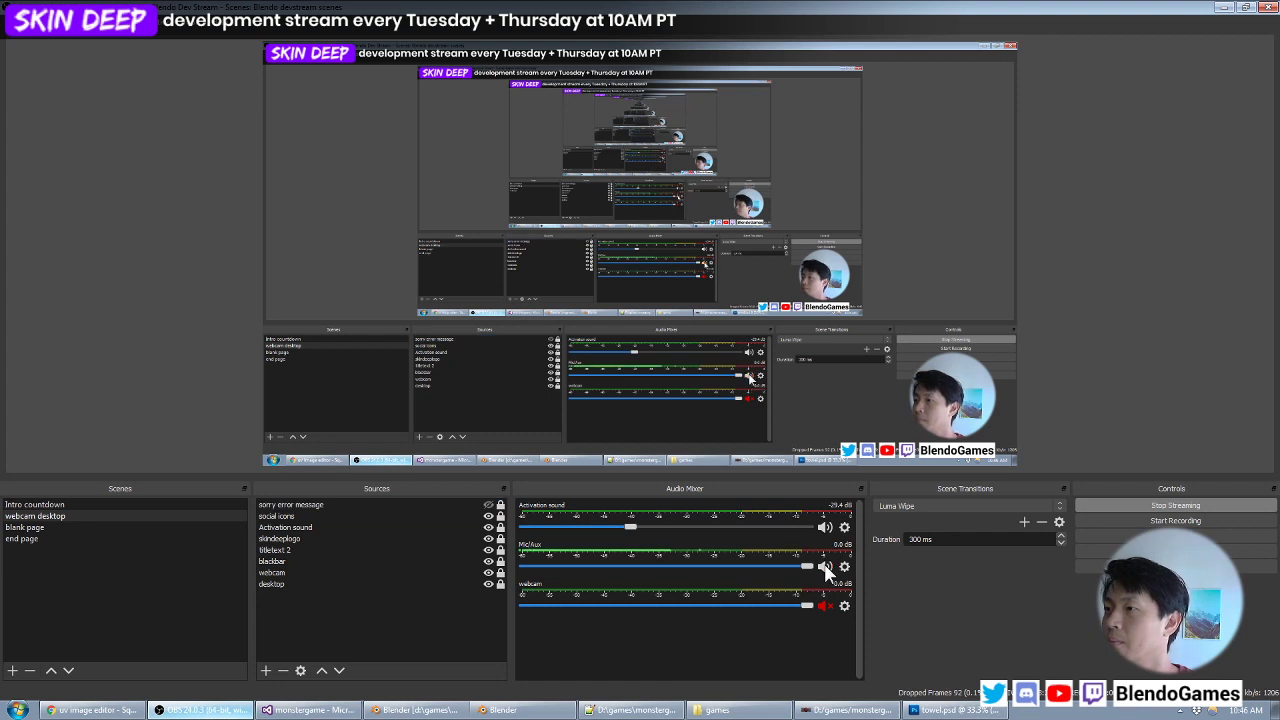
left_click(1220, 8)
- Return to Blender, examine the towel's lettering from several angles beside towel.psd and open the towel mesh in Edit Mode
left_click(387, 304)
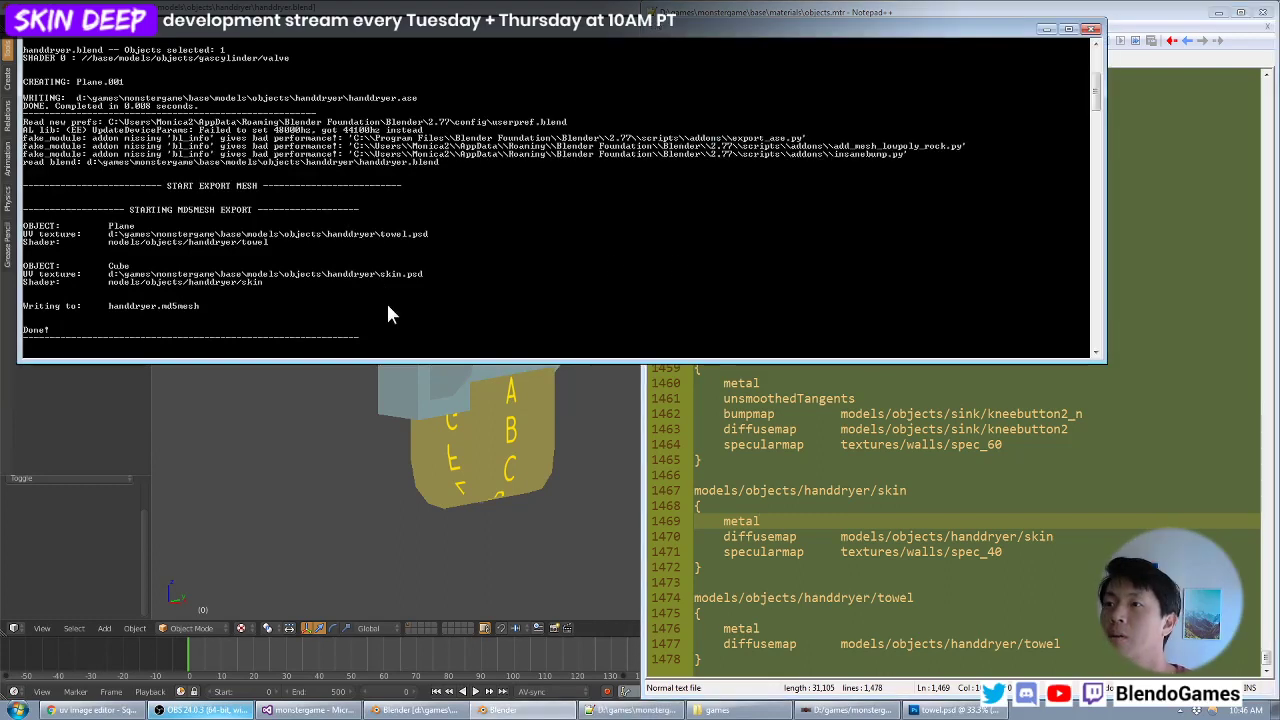
left_click(406, 428)
key("shift+c")
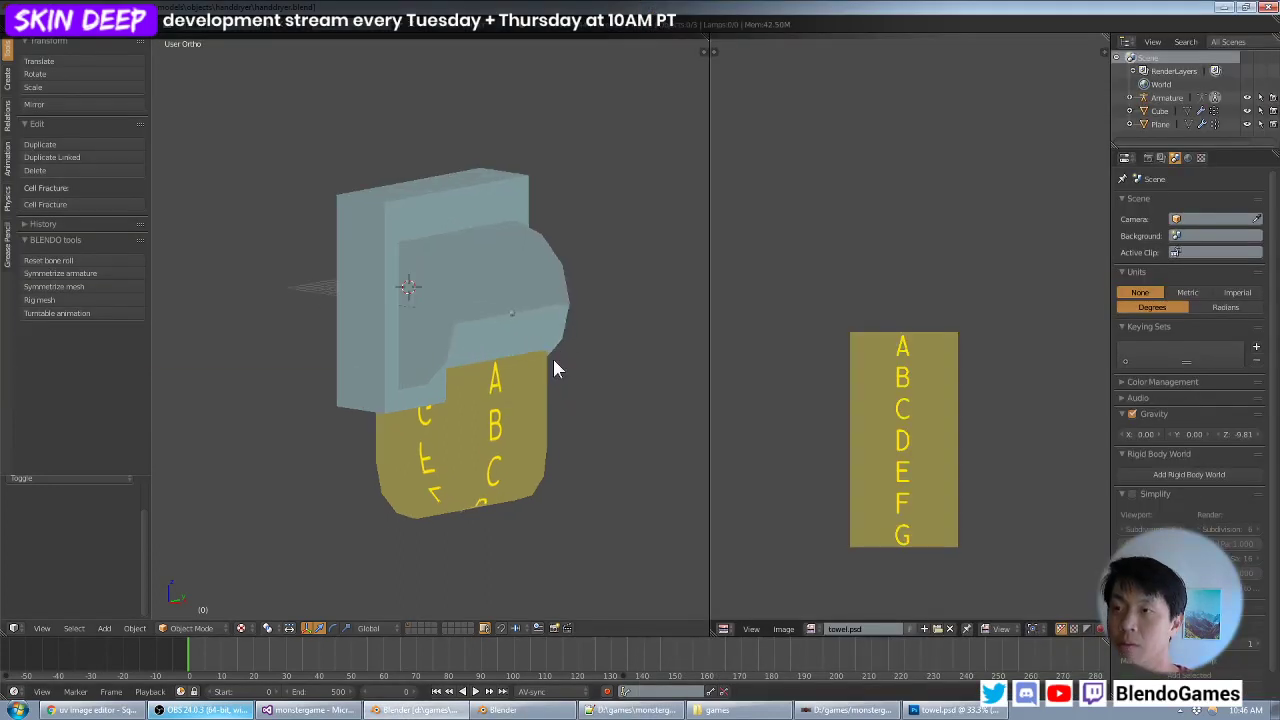
middle_click_drag(505, 362, 503, 330)
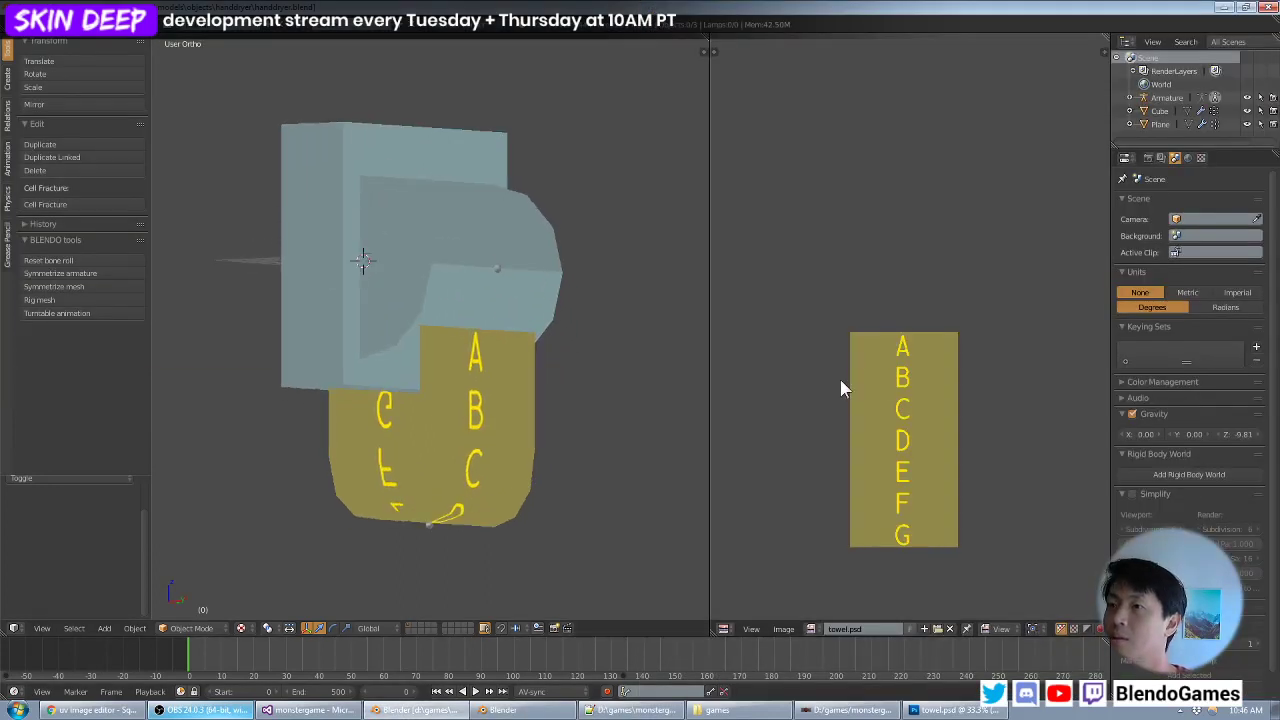
middle_click_drag(515, 448, 490, 356)
middle_click_drag(465, 476, 430, 470)
middle_click_drag(580, 426, 540, 422)
scroll(868, 422, "up", 1)
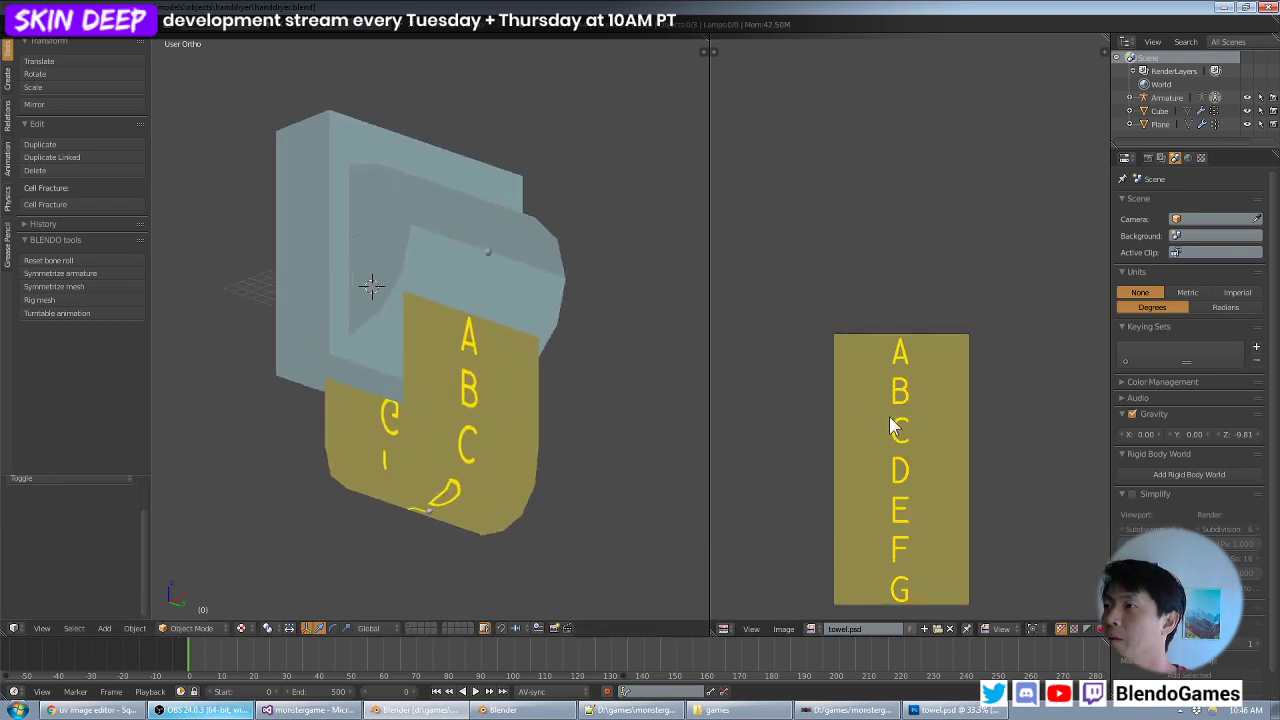
right_click(477, 428)
key("Tab")
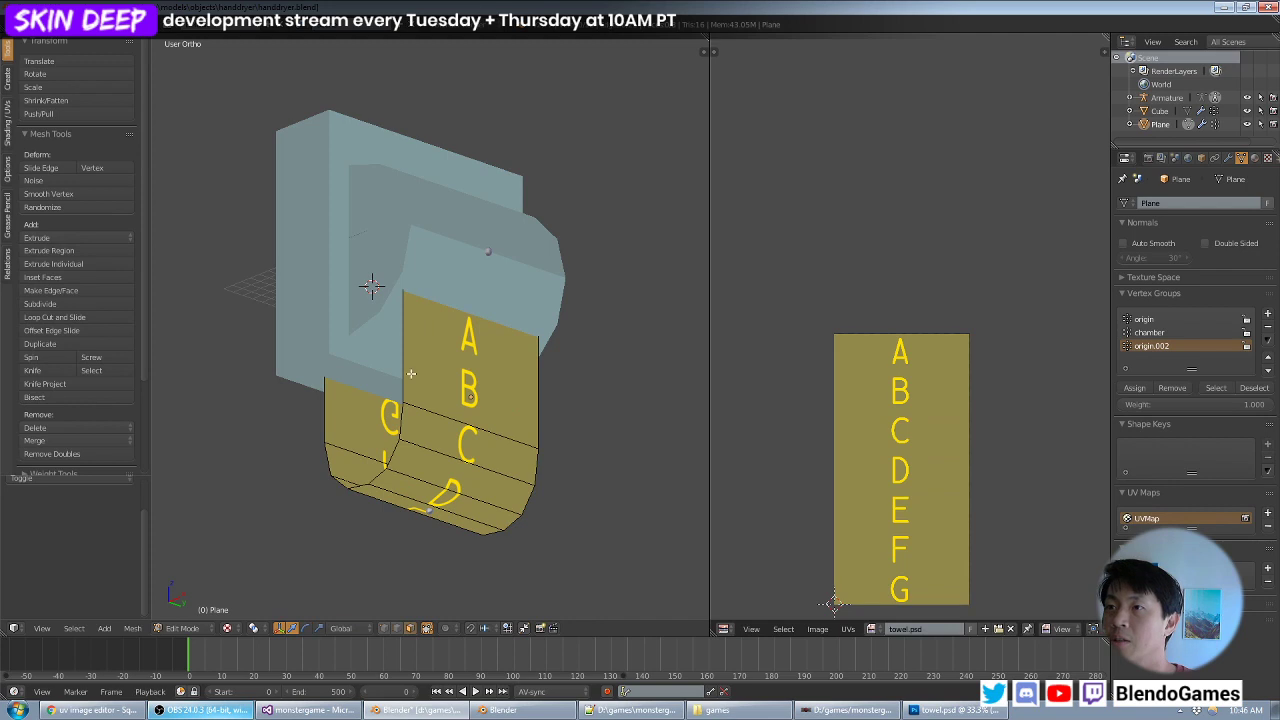
- Select all linked faces of the towel mesh and compare its UV strips with the lettering in towel.psd
mouse_move(455, 466)
middle_mouse_down()
mouse_move(589, 449)
mouse_move(430, 452)
mouse_move(465, 450)
middle_mouse_up()
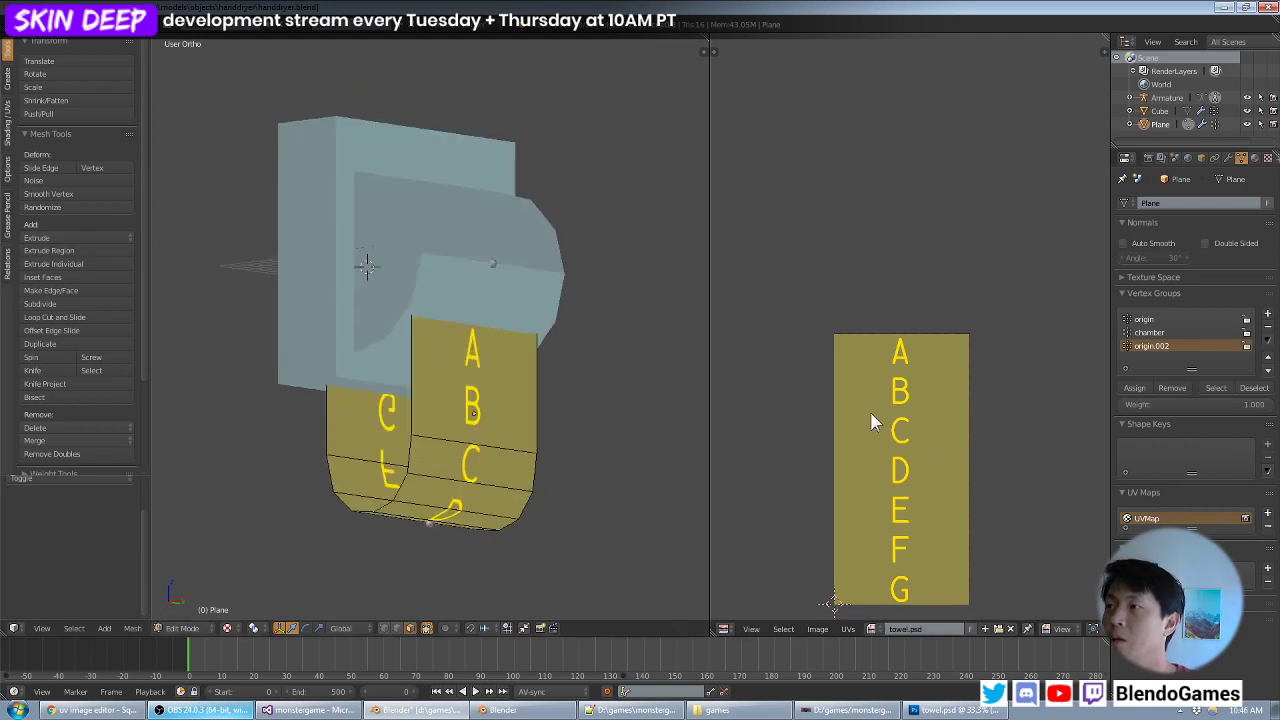
right_click(494, 407)
key("ctrl+l")
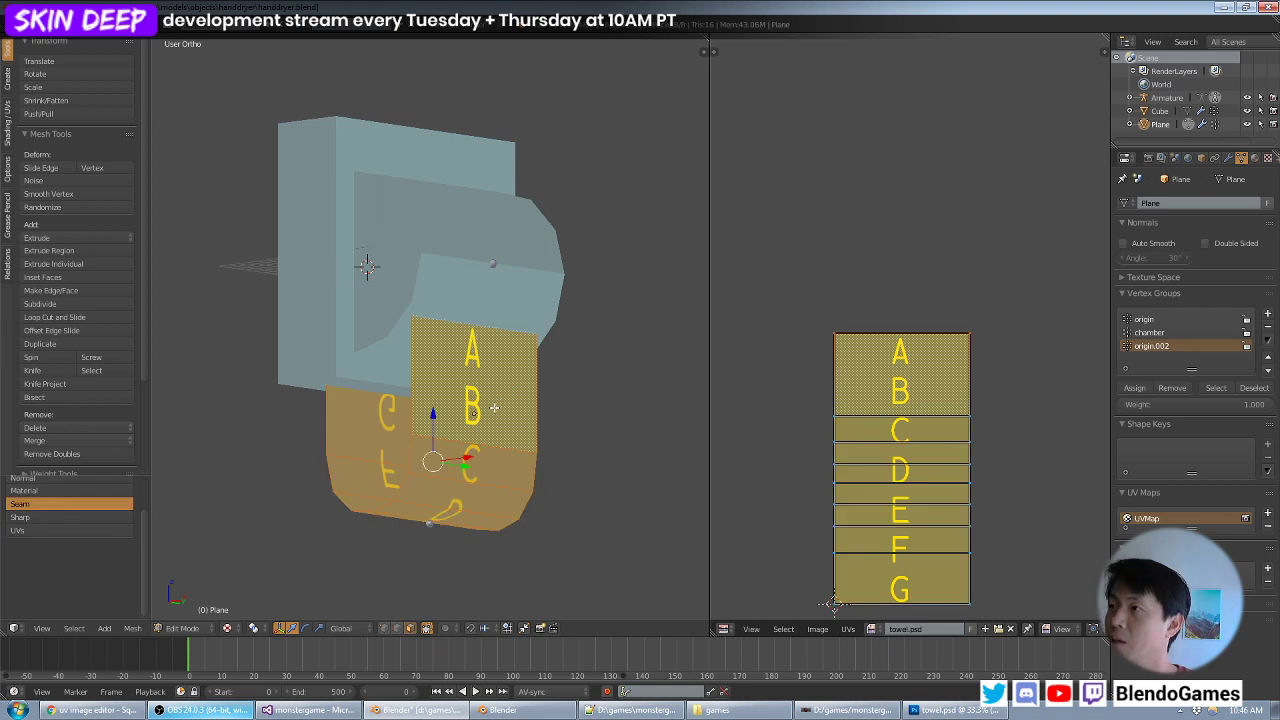
scroll(877, 363, "down", 2, "ctrl")
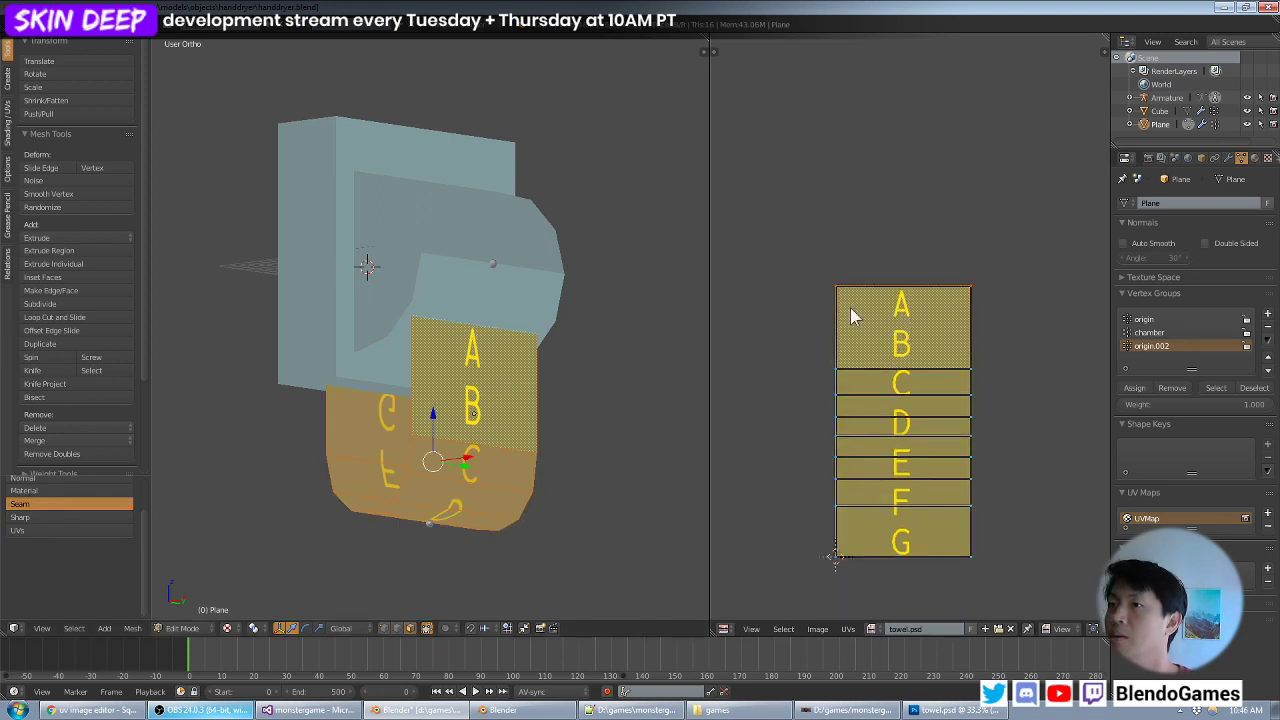
middle_click_drag(486, 472, 516, 451)
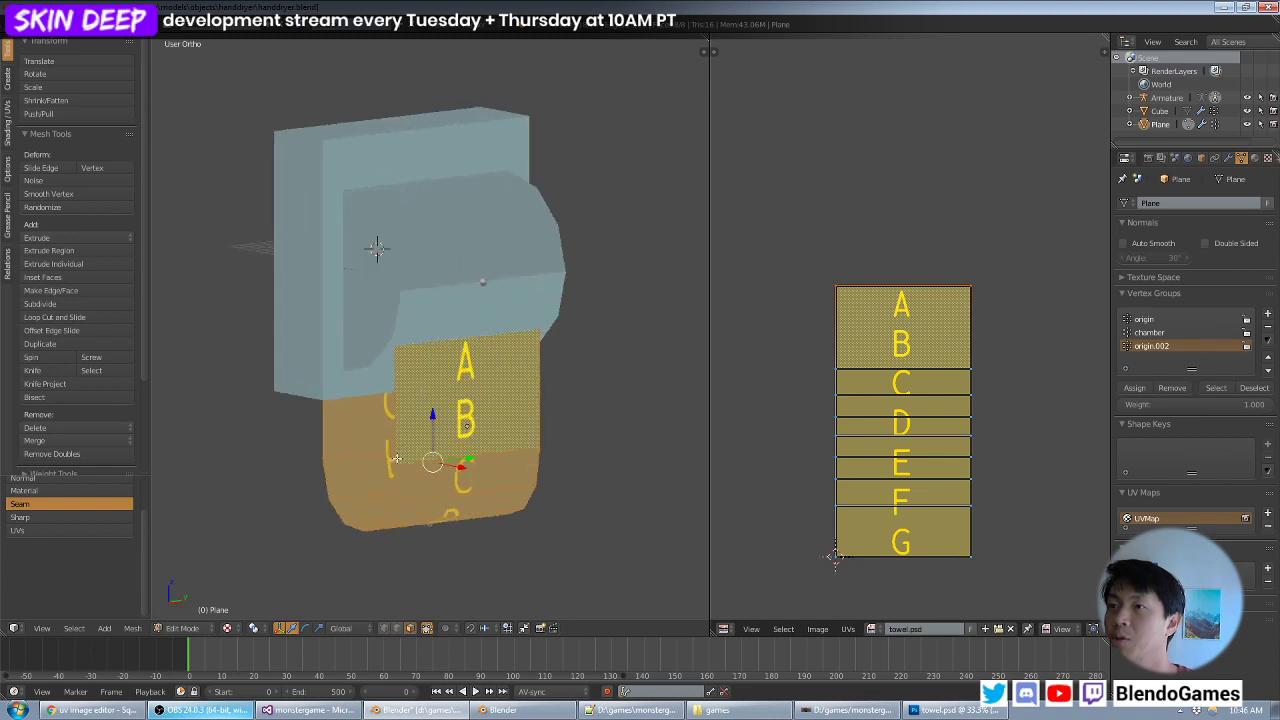
- Leave the towel's Edit Mode, select the dryer body and save handdryer.blend over the existing file
key("Tab")
right_click(463, 292)
middle_click_drag(463, 287, 490, 371)
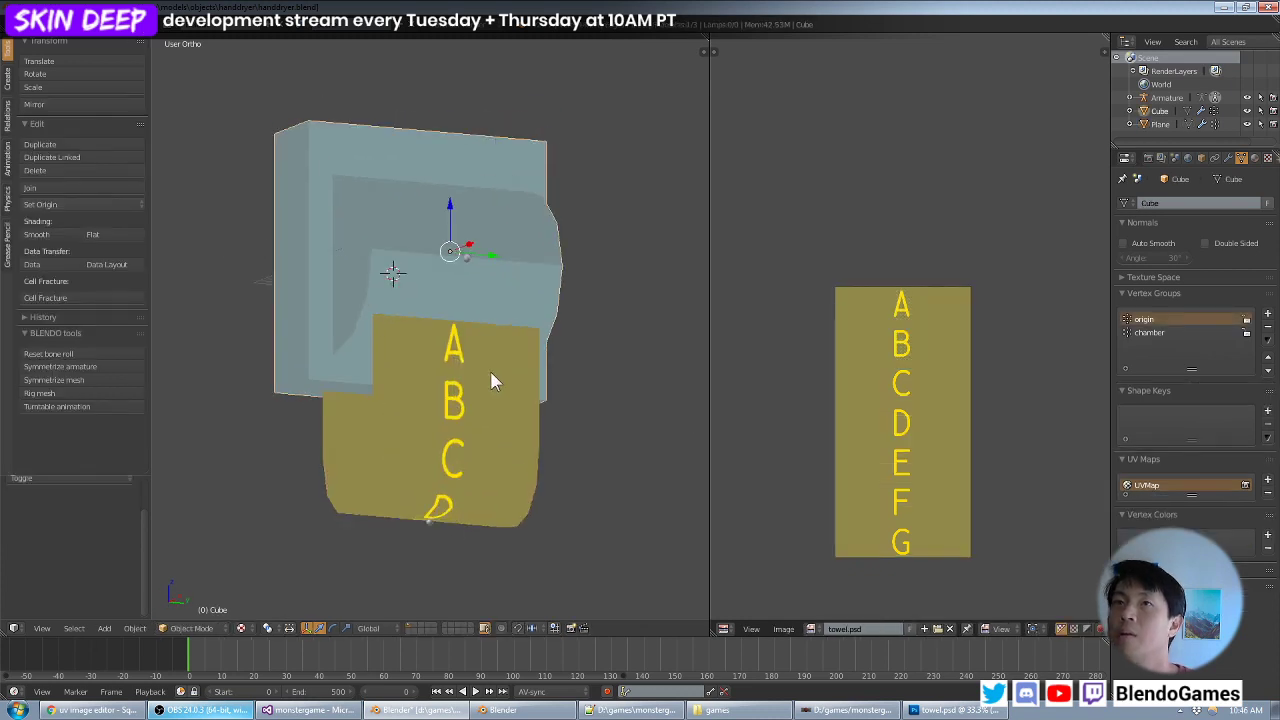
key("ctrl+s")
left_click(490, 372)
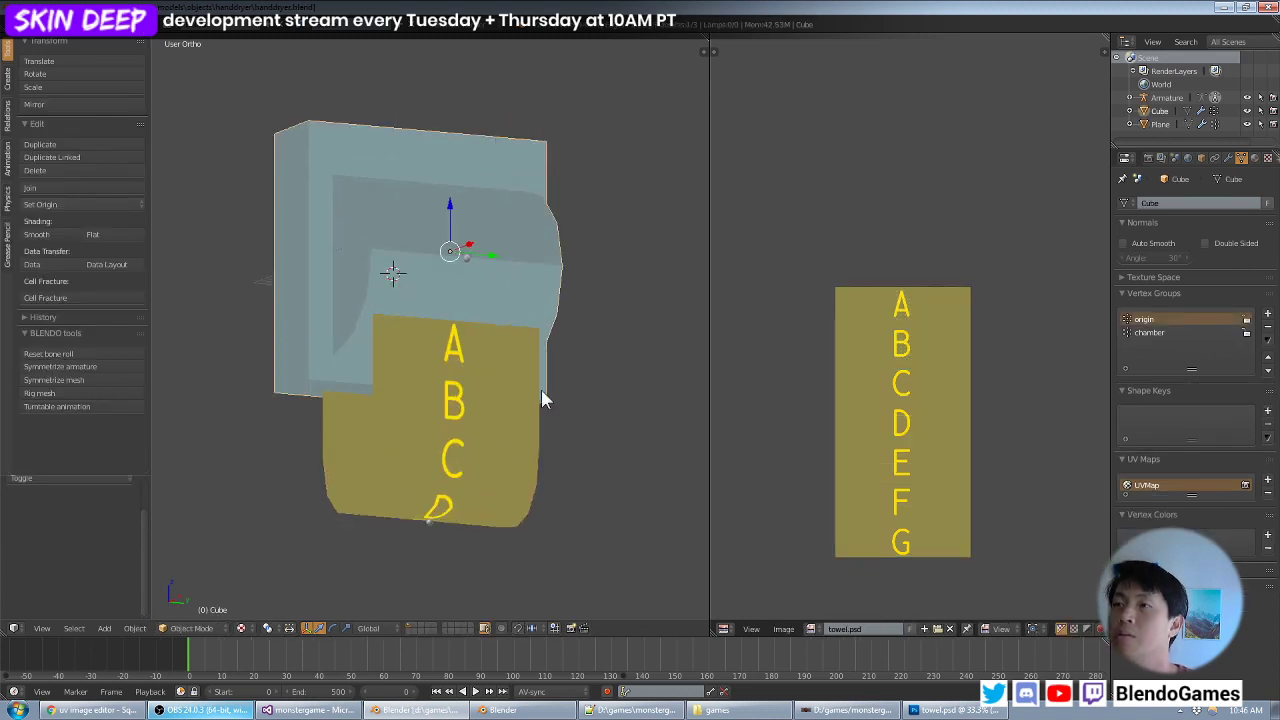
- Switch to Photoshop, close towel.psd and return to Blender
left_click(960, 710)
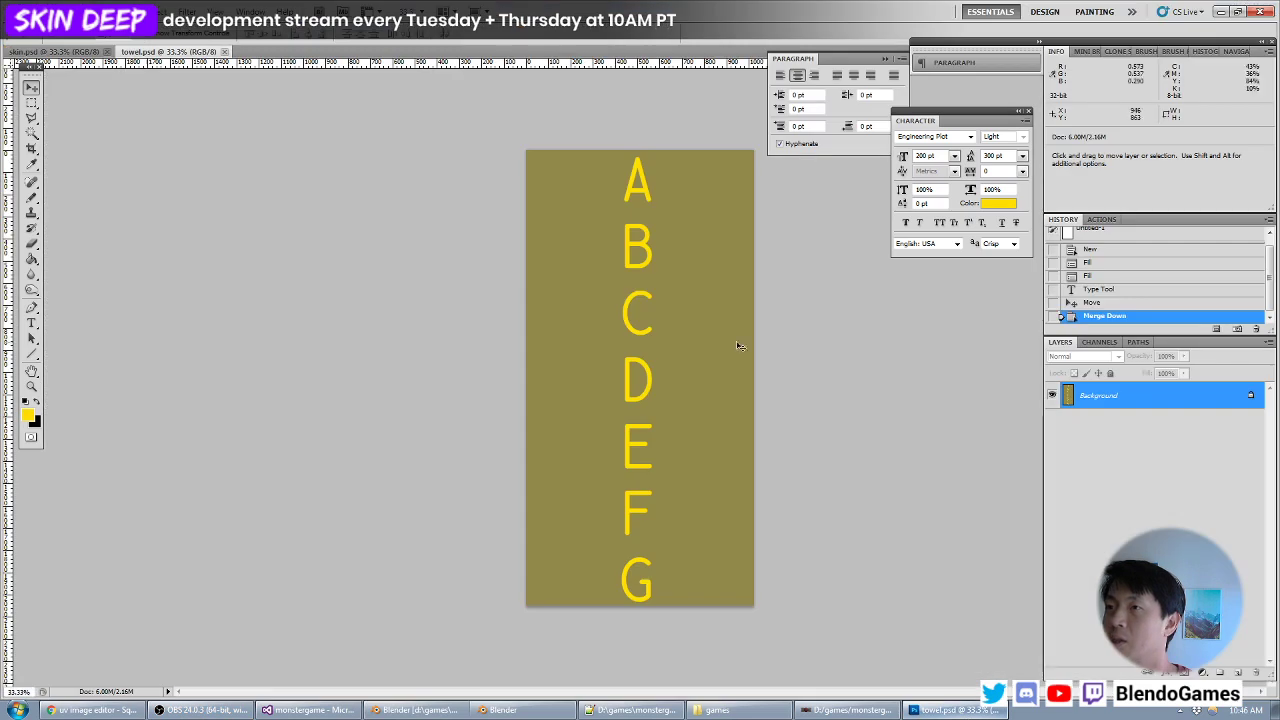
left_click(226, 52)
key("alt+Tab")
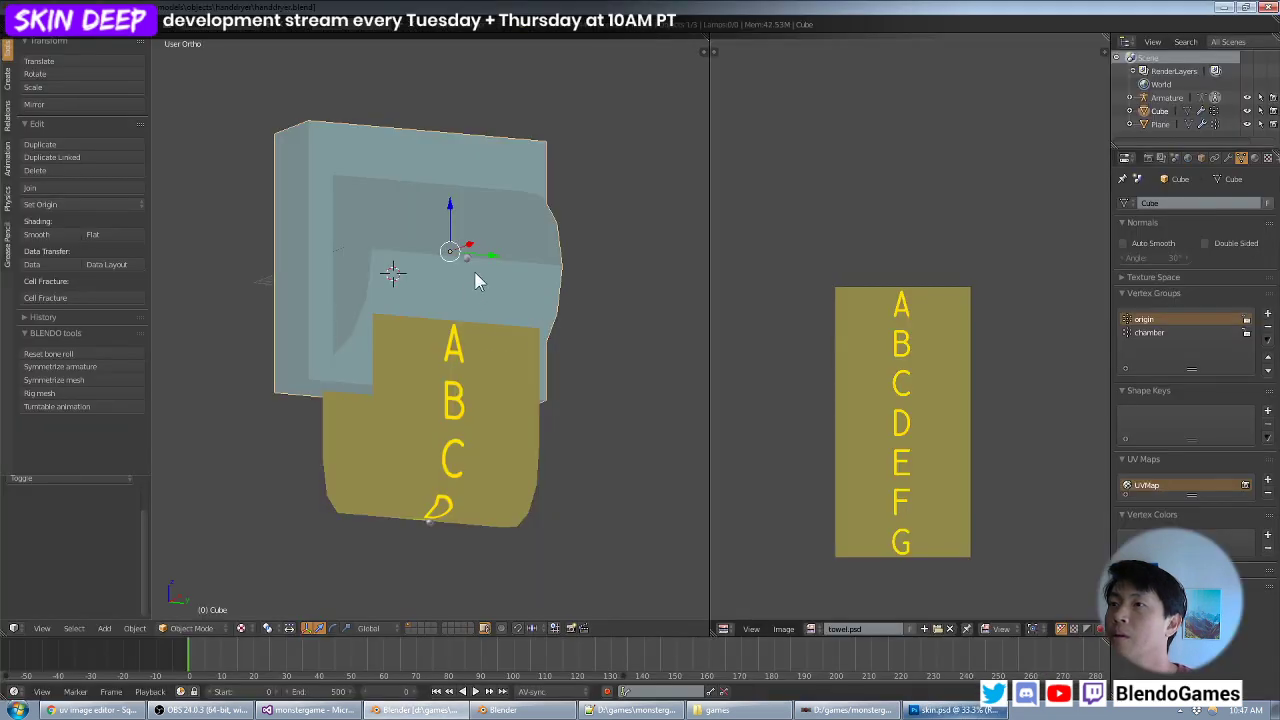
- Open the dryer body in Edit Mode, select all of its UVs and start the UV layout export
key("Tab")
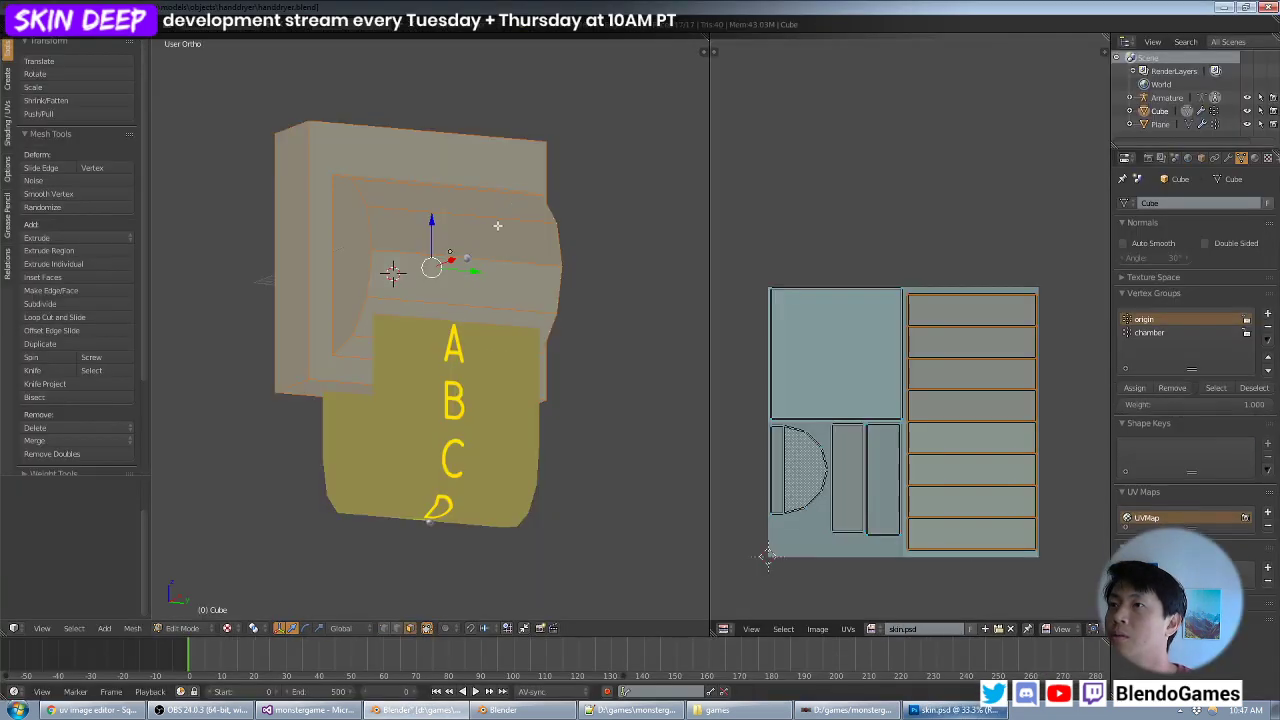
key("a")
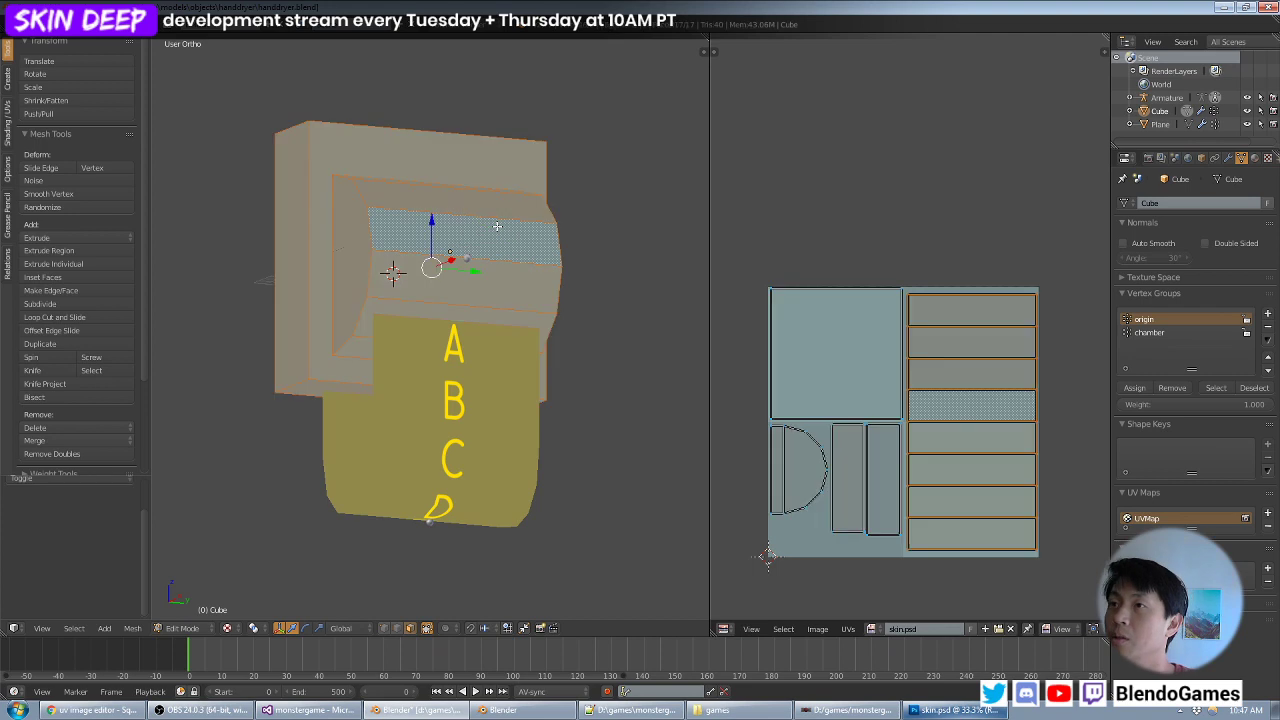
key("a")
key("a")
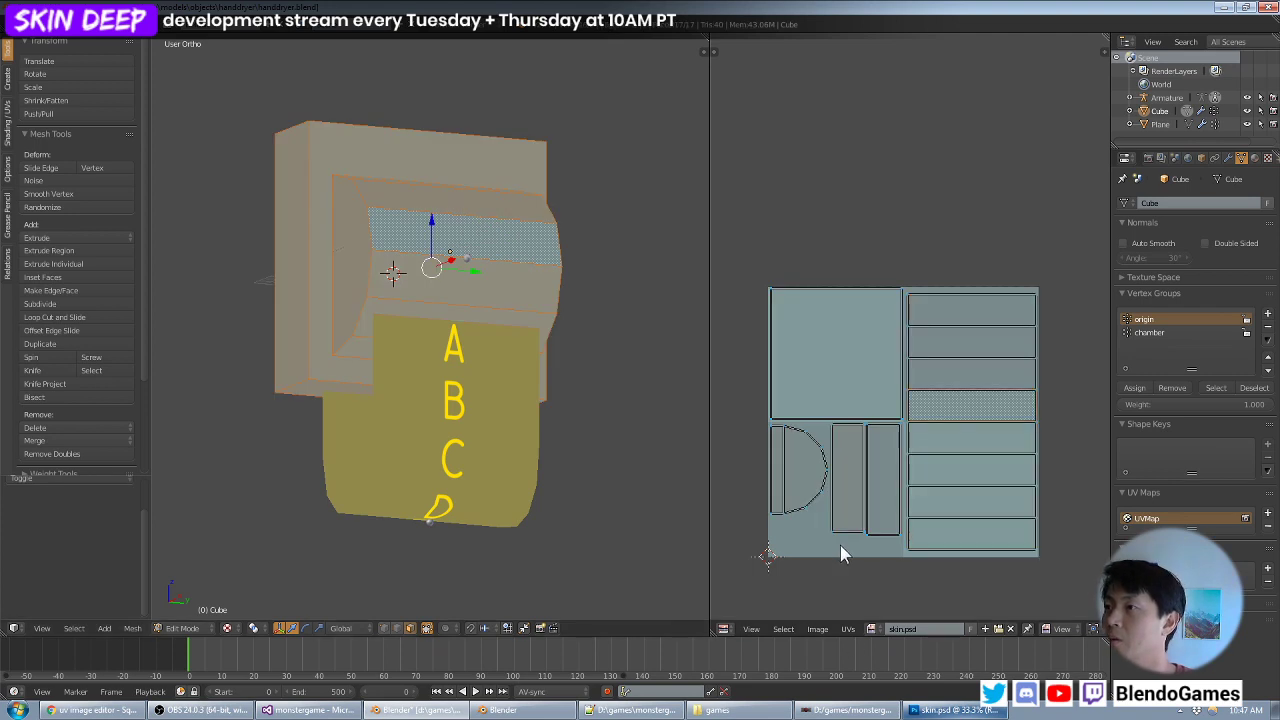
left_click(848, 629)
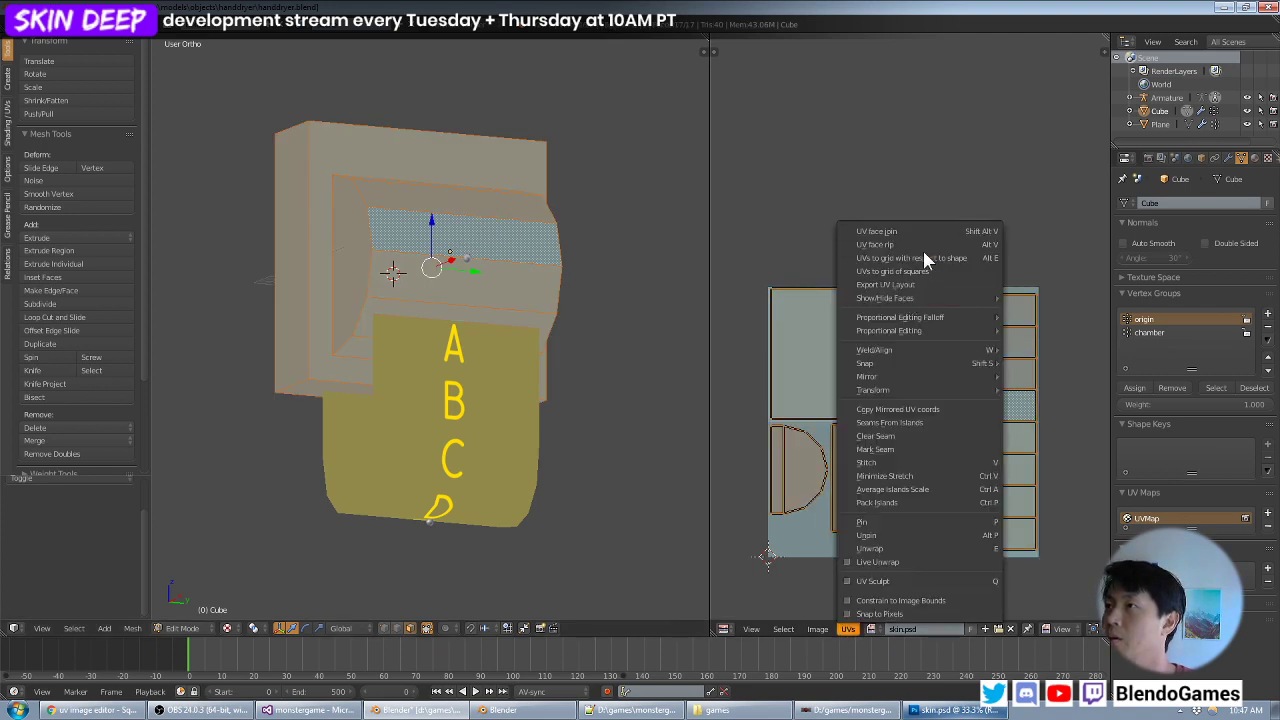
left_click(918, 285)
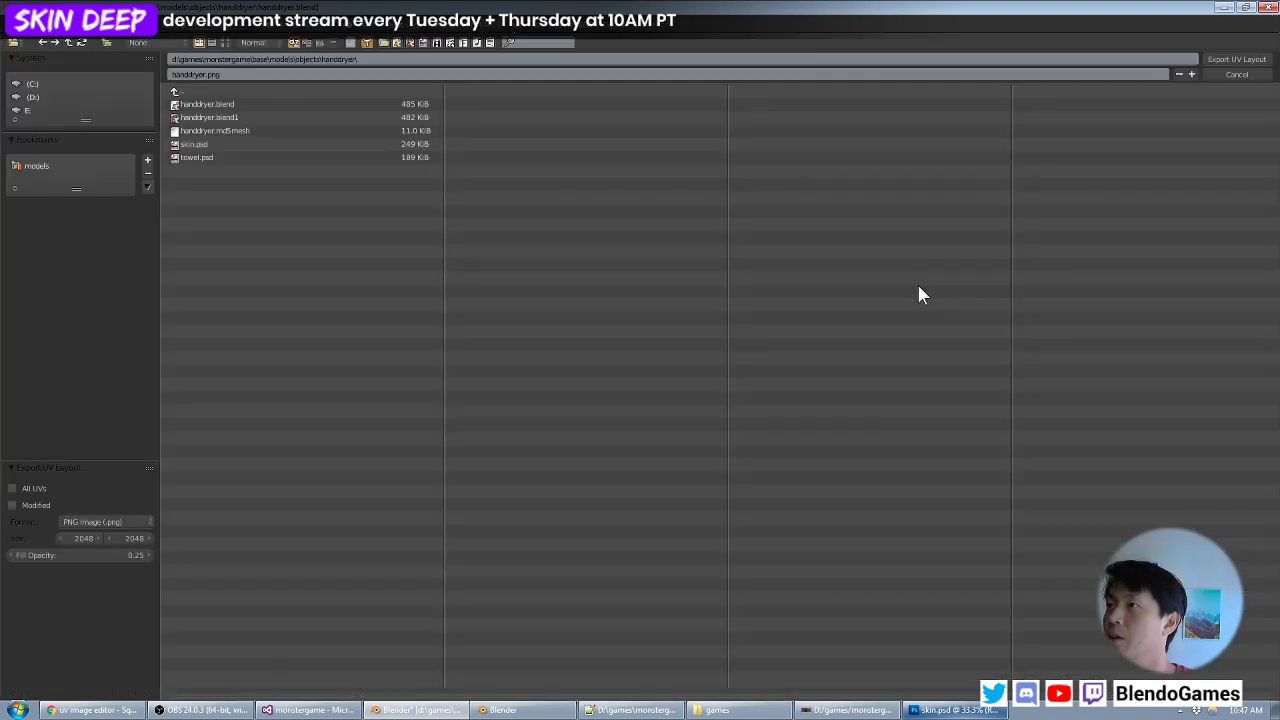
- Set the export's fill opacity to 0 and export the UV layout as uv.png in the handdryer folder
left_click(85, 556)
type("0")
key("Return")
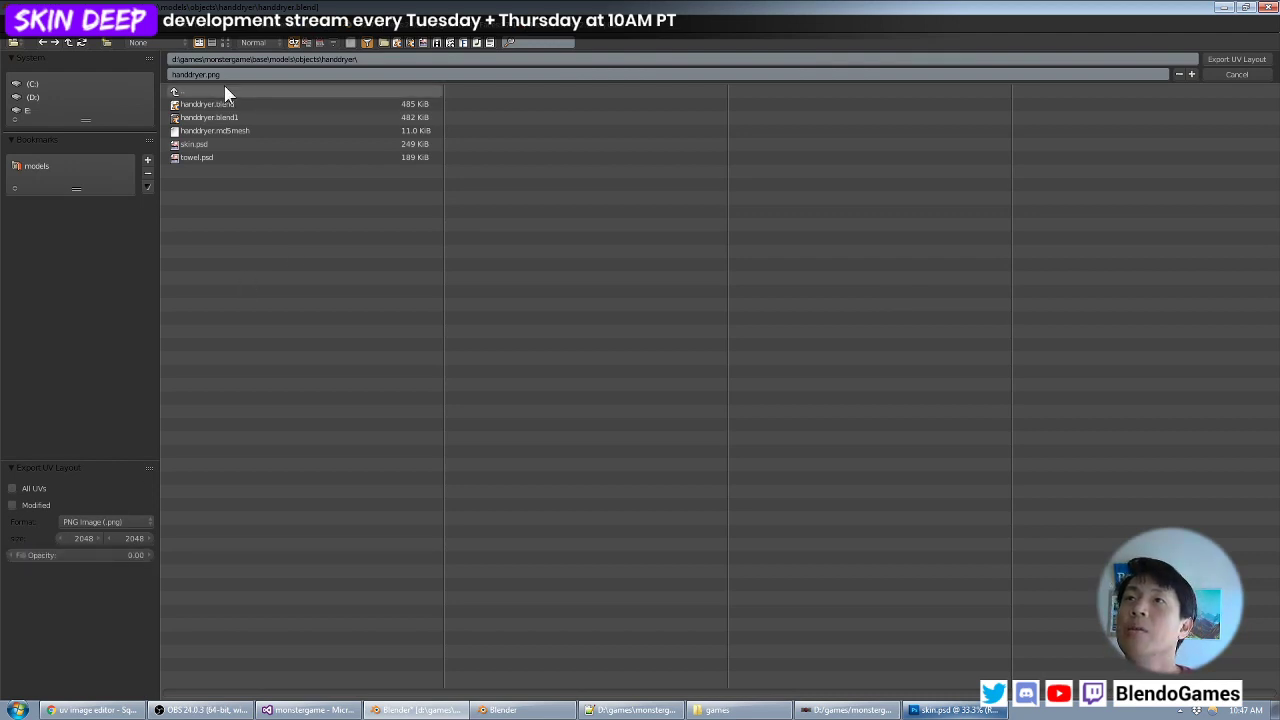
left_click(252, 74)
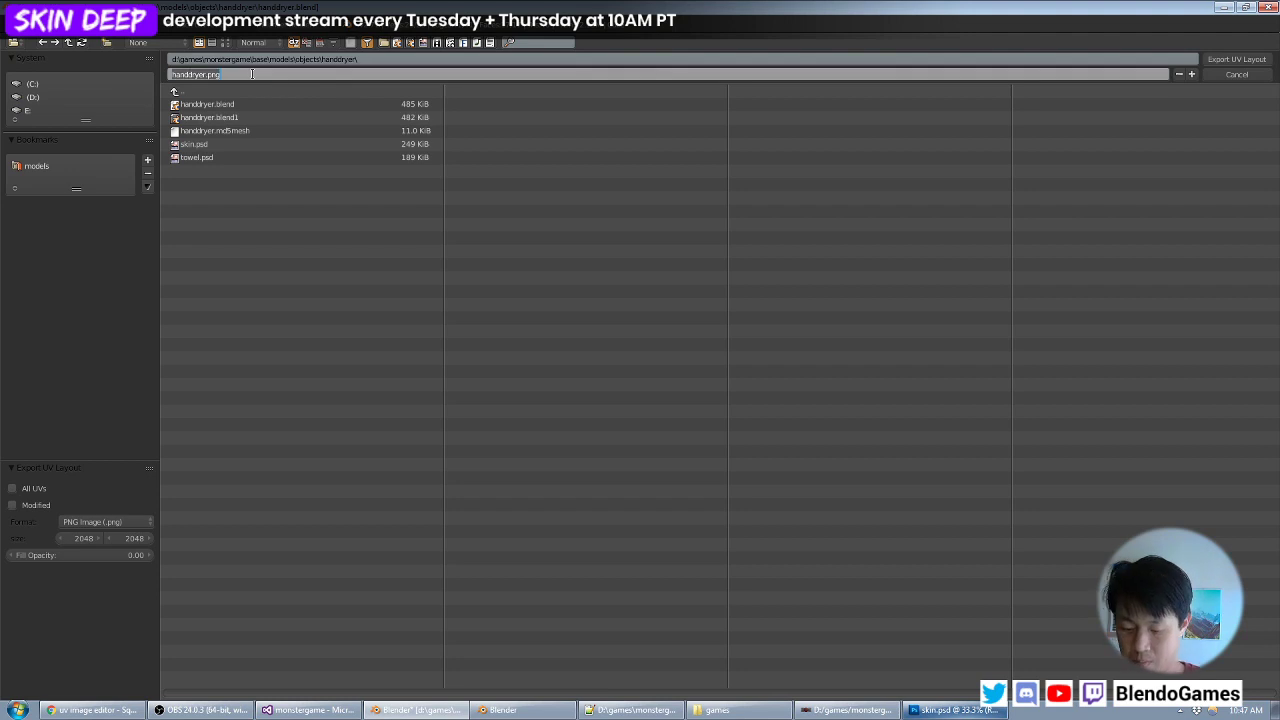
type("uv.png")
key("Return")
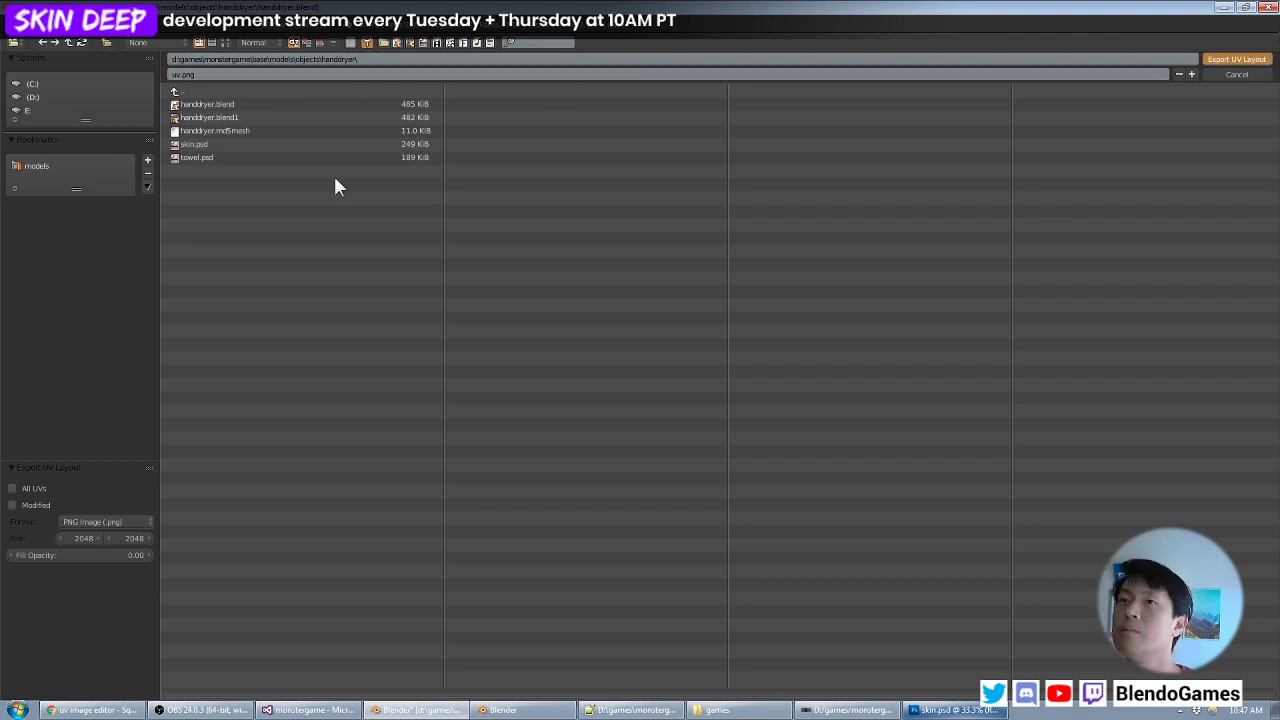
key("Return")
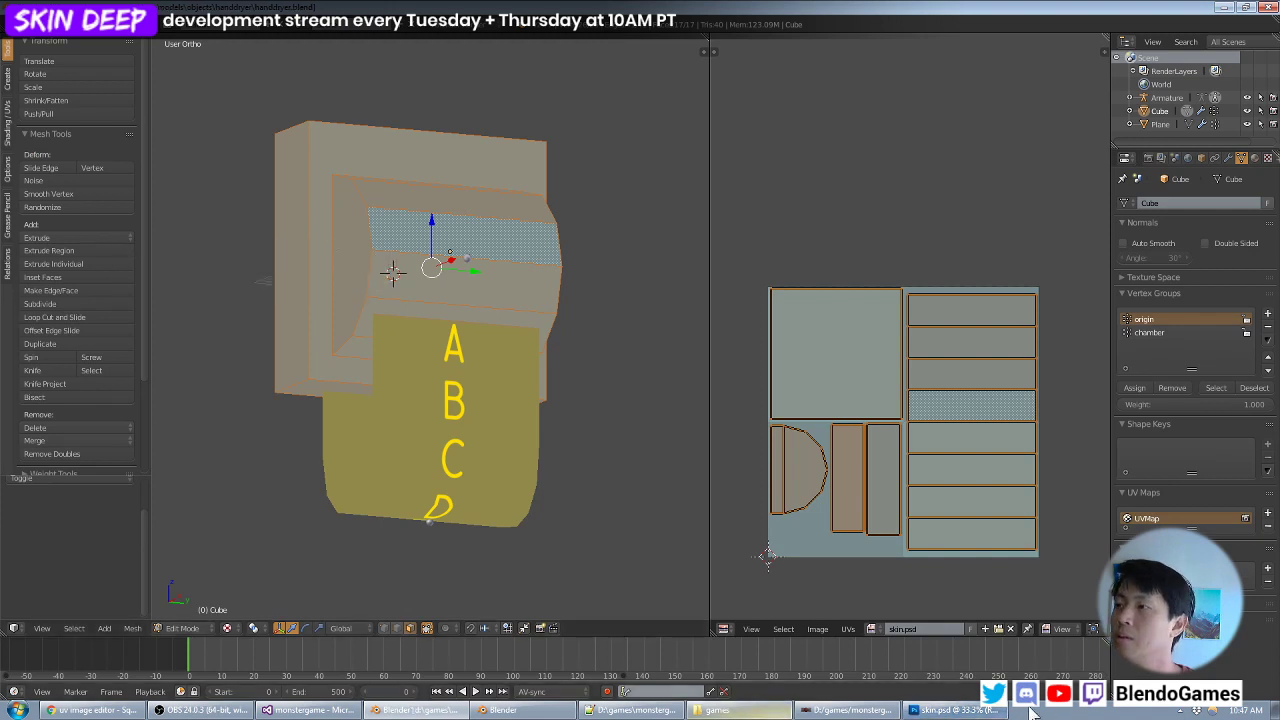
- Switch to Photoshop, open uv.png from the handdryer folder and check its image size
left_click(952, 710)
key("ctrl+o")
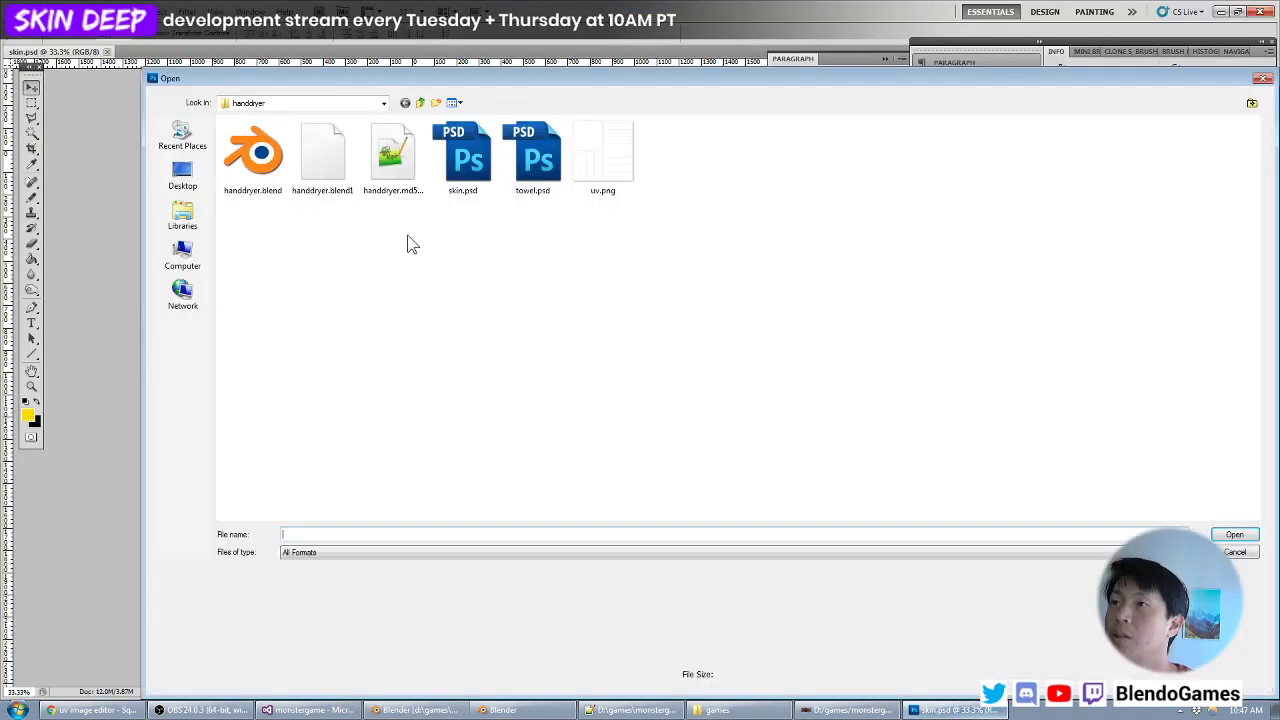
double_click(632, 167)
left_click(100, 12)
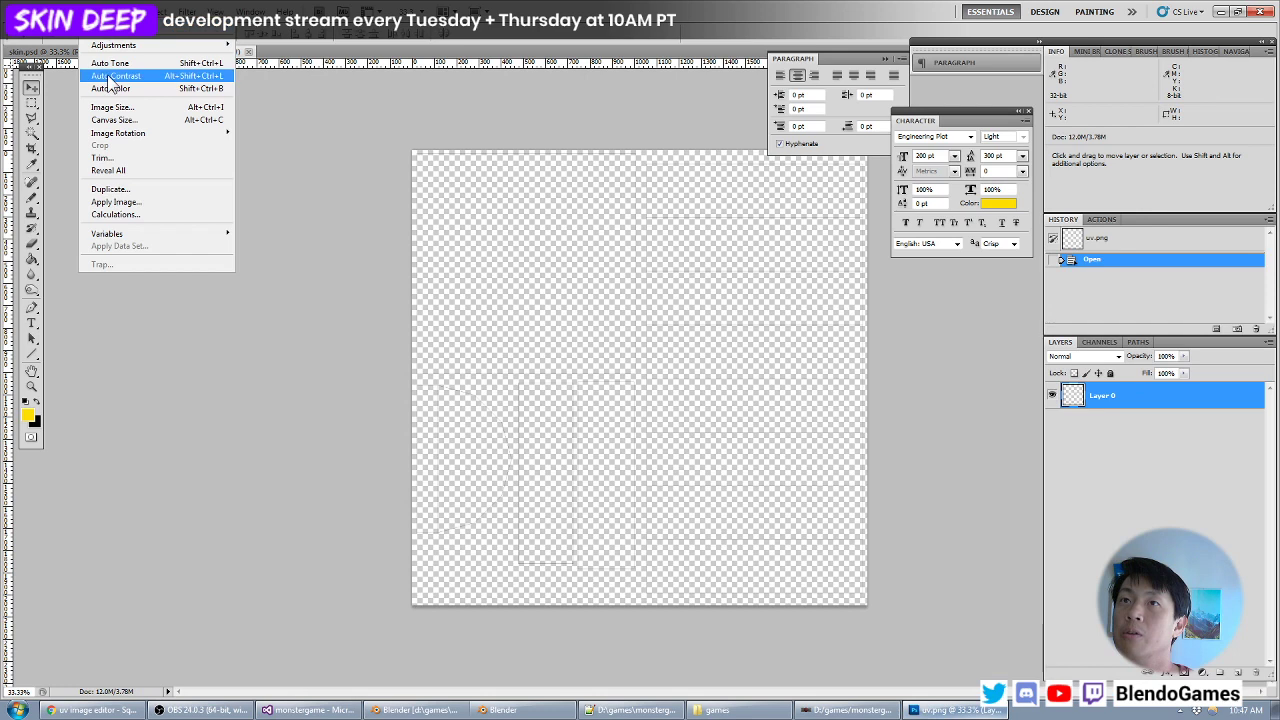
left_click(112, 107)
key("Escape")
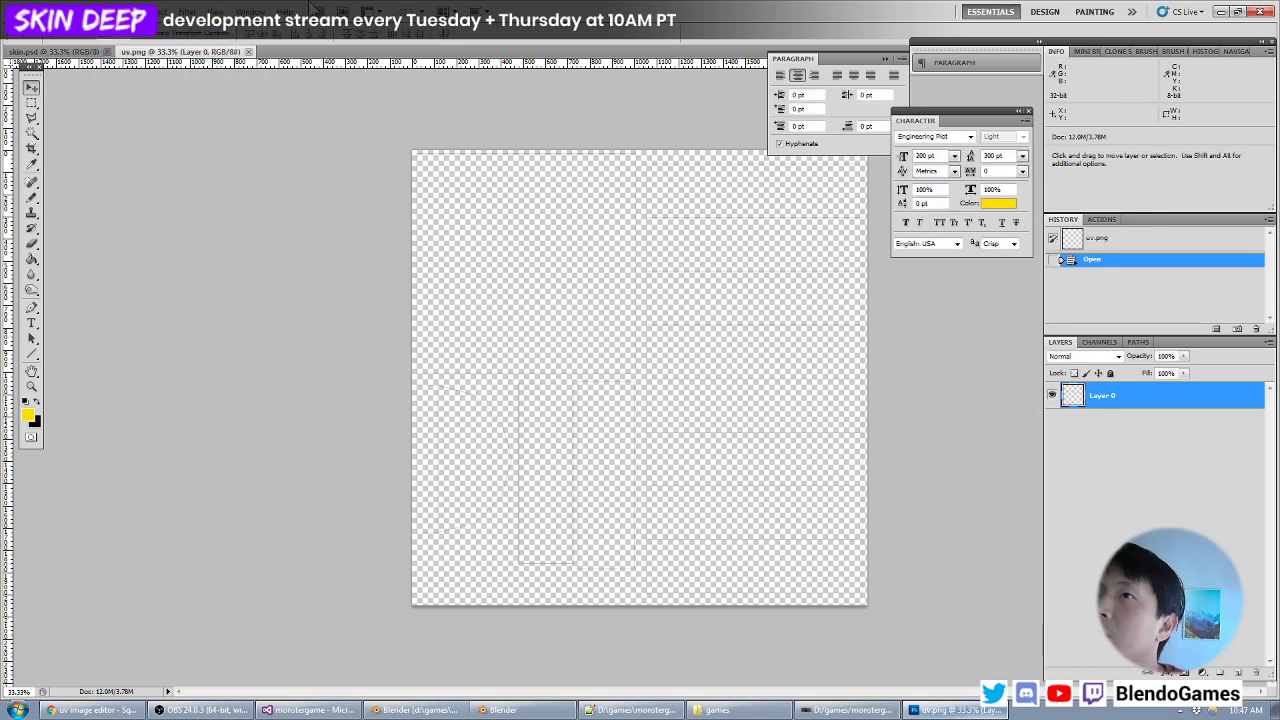
- Duplicate Layer 0 of uv.png into skin.psd as Layer 1 and bring skin.psd to the front
left_click(82, 52)
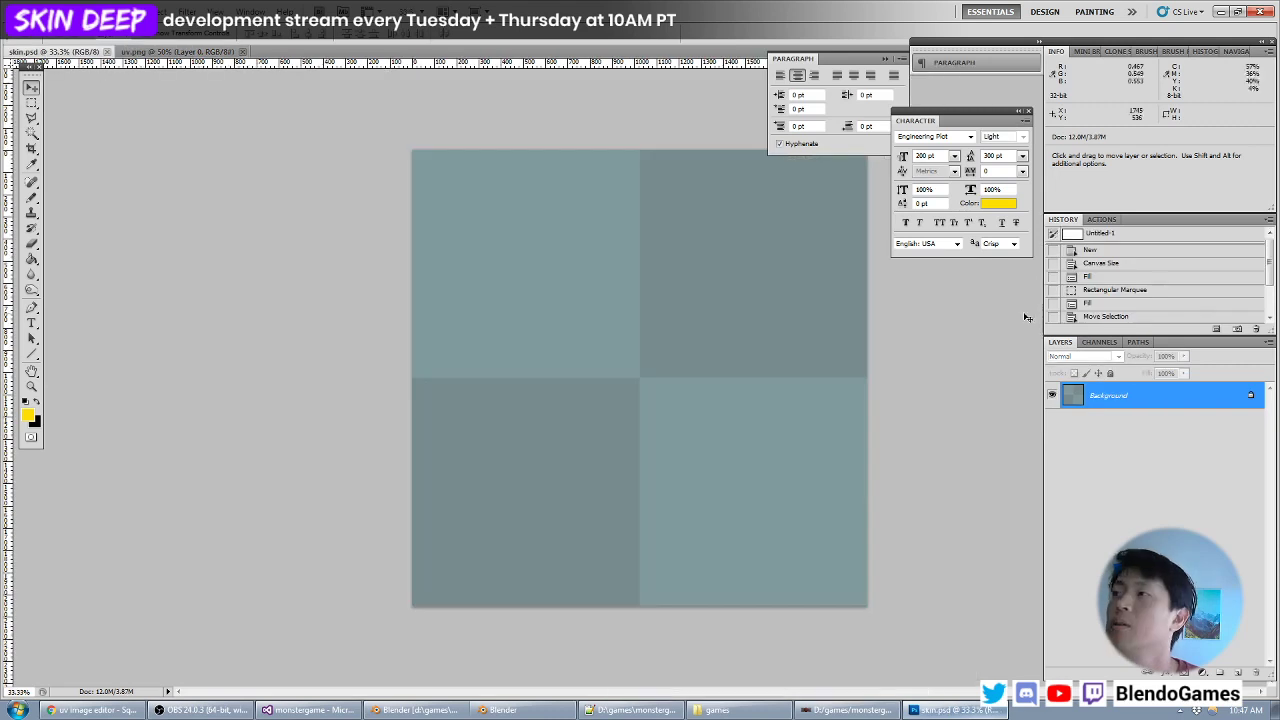
left_click(190, 51)
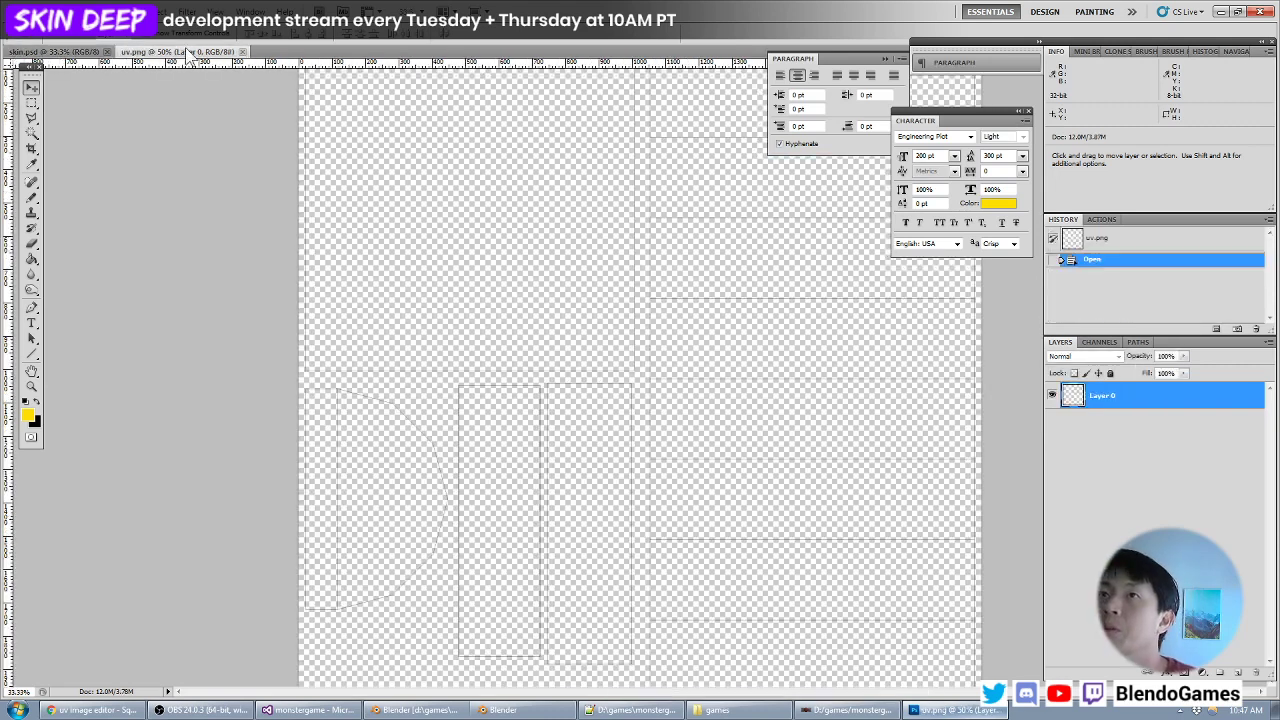
right_click(1108, 397)
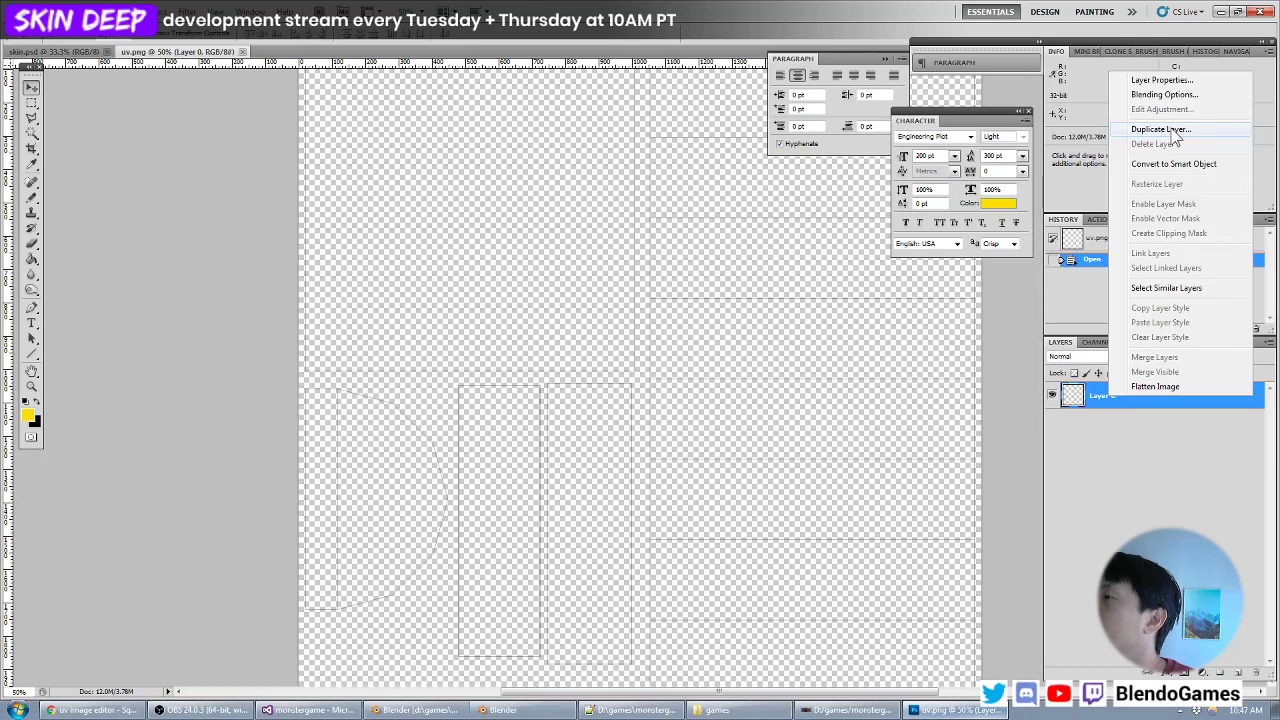
left_click(1176, 135)
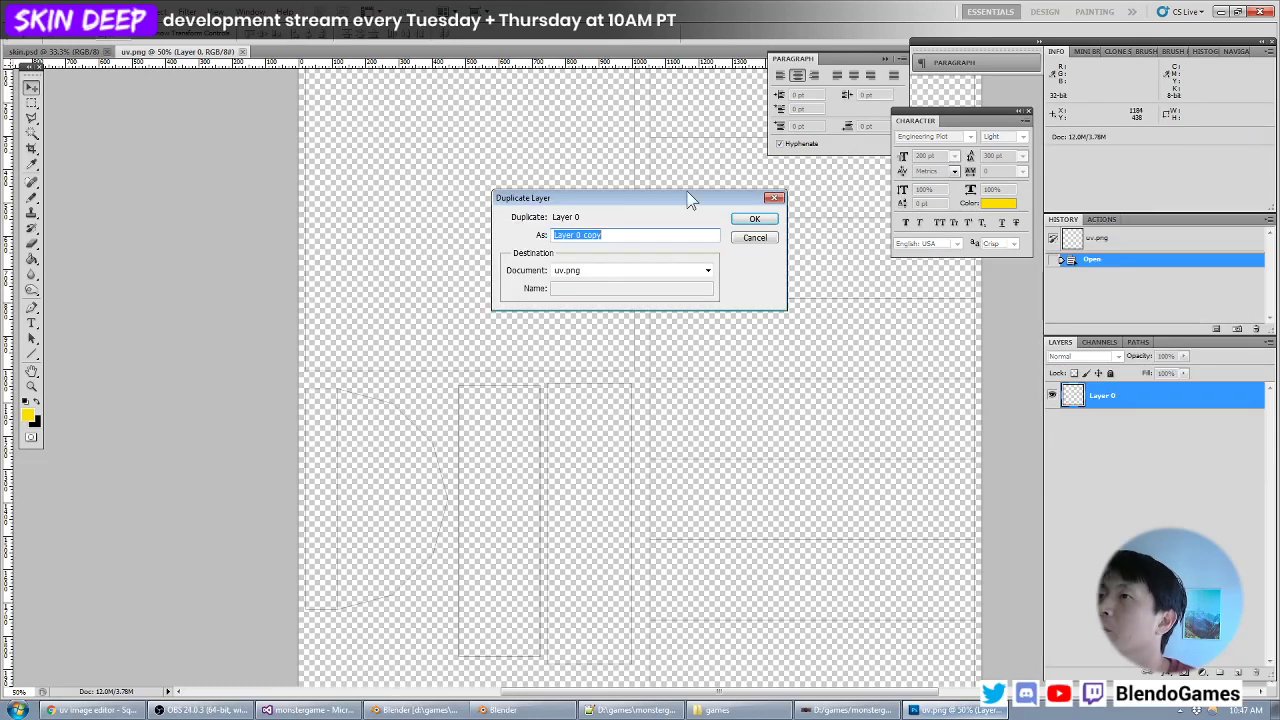
left_click(600, 272)
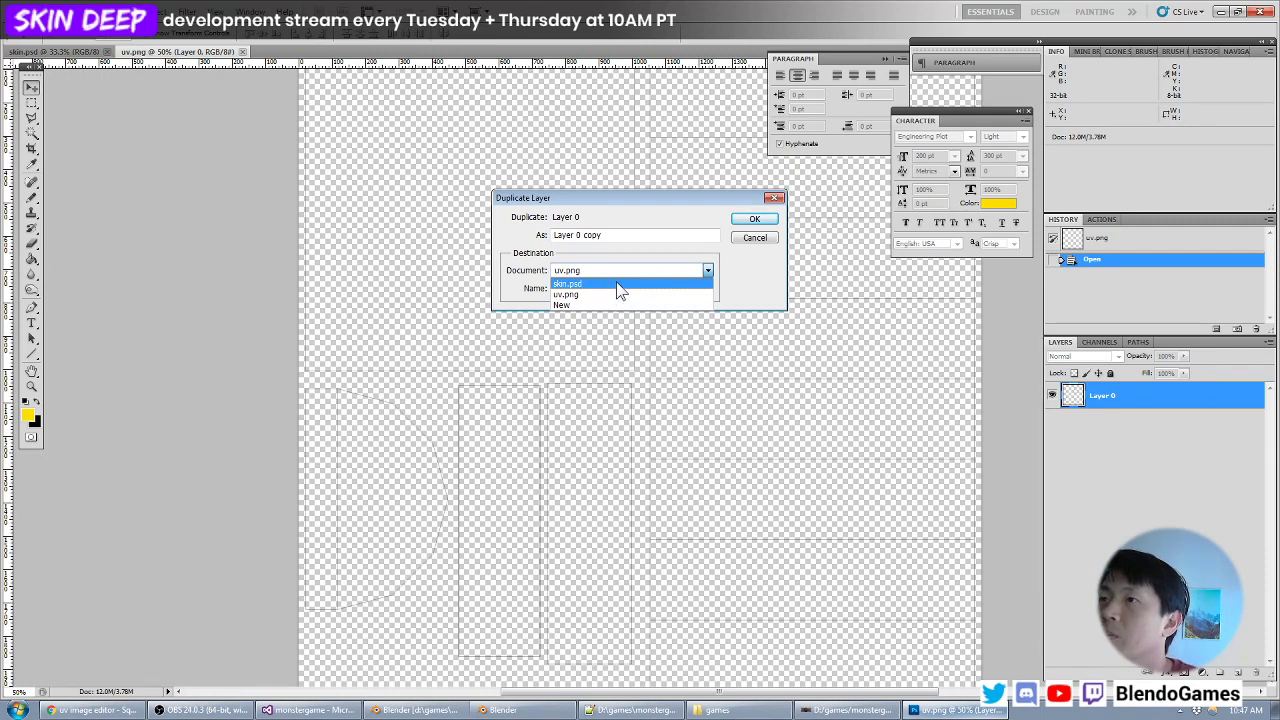
left_click(608, 286)
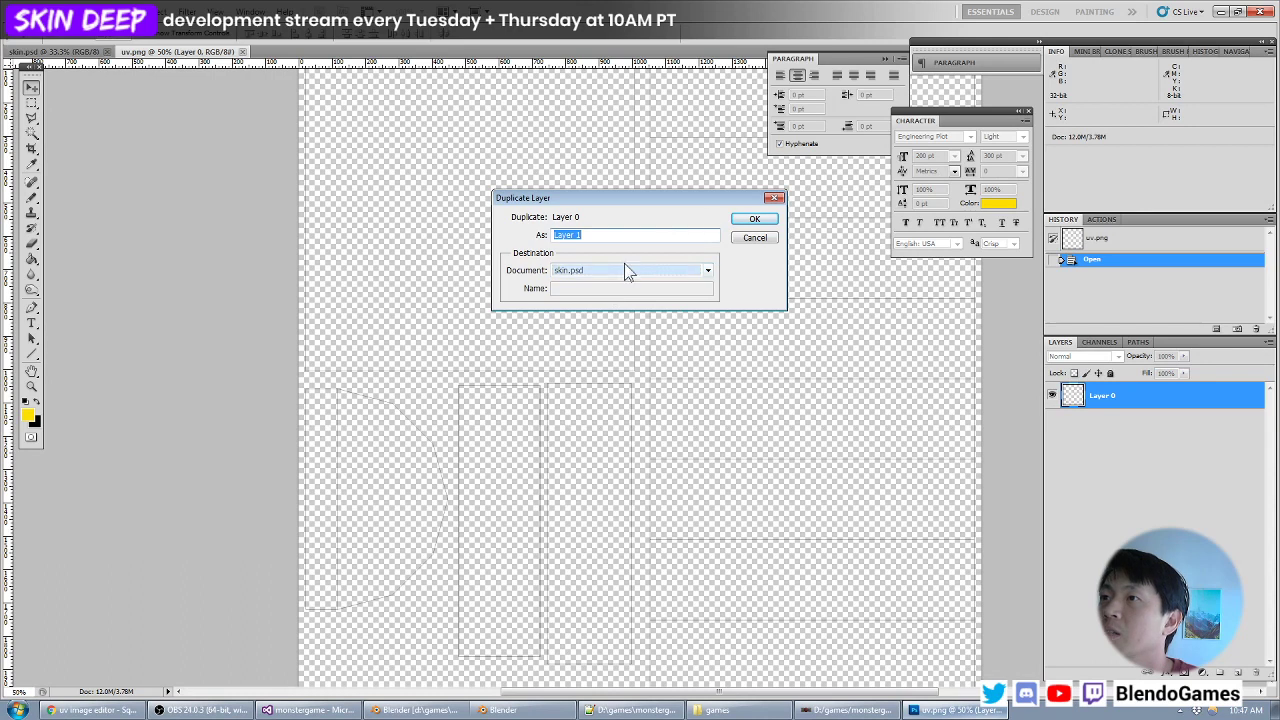
left_click(755, 220)
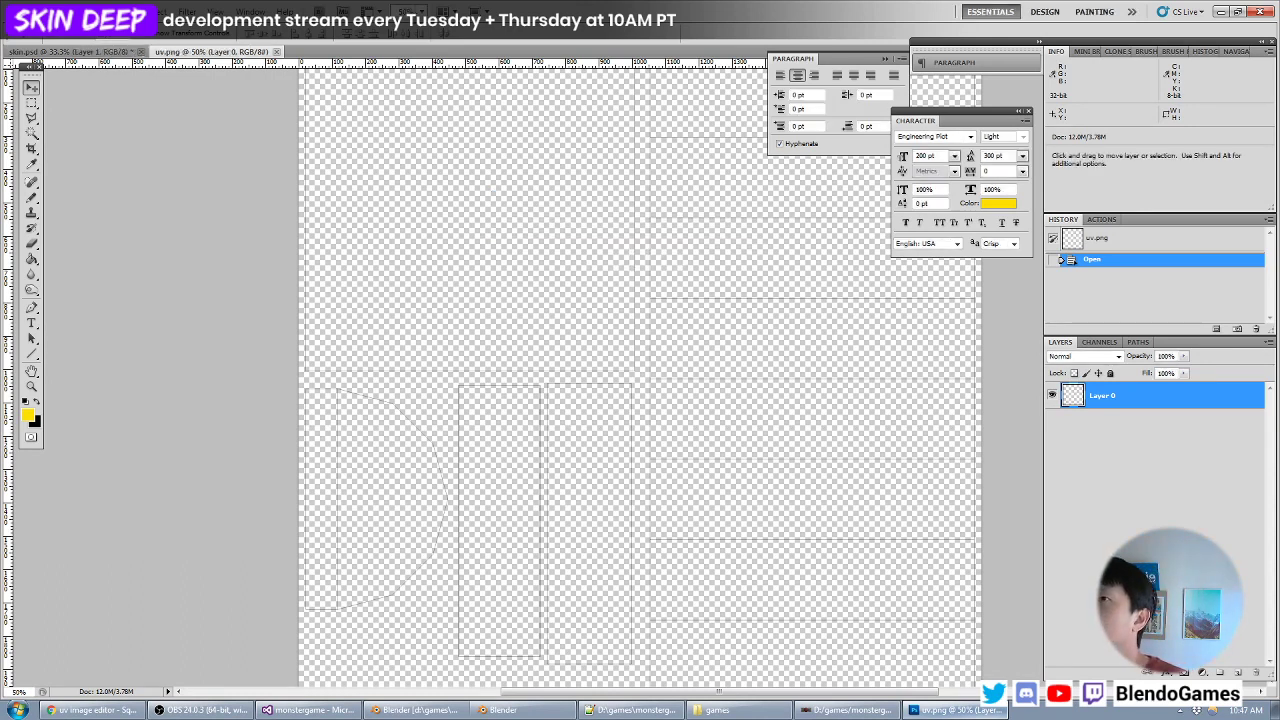
left_click(52, 53)
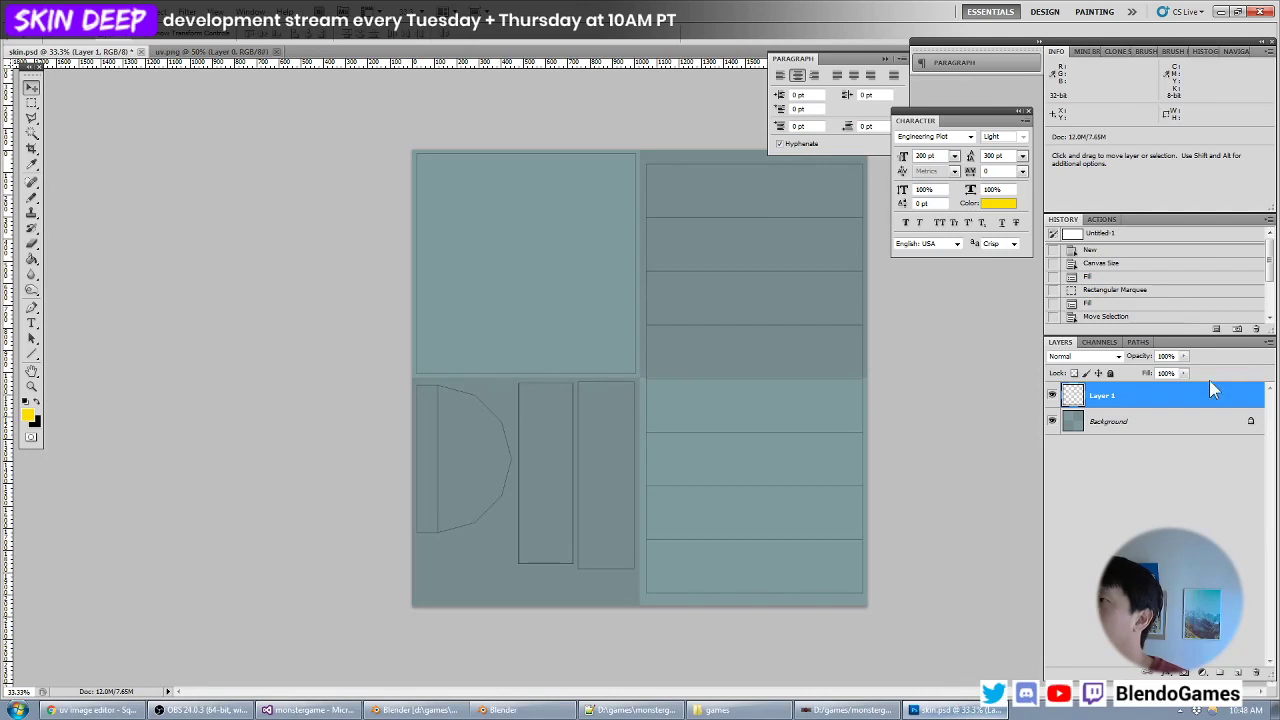
- Check the duplicated outline layer by toggling its visibility, rename it UV and lock all of its attributes
left_click(1052, 396)
left_click(1052, 396)
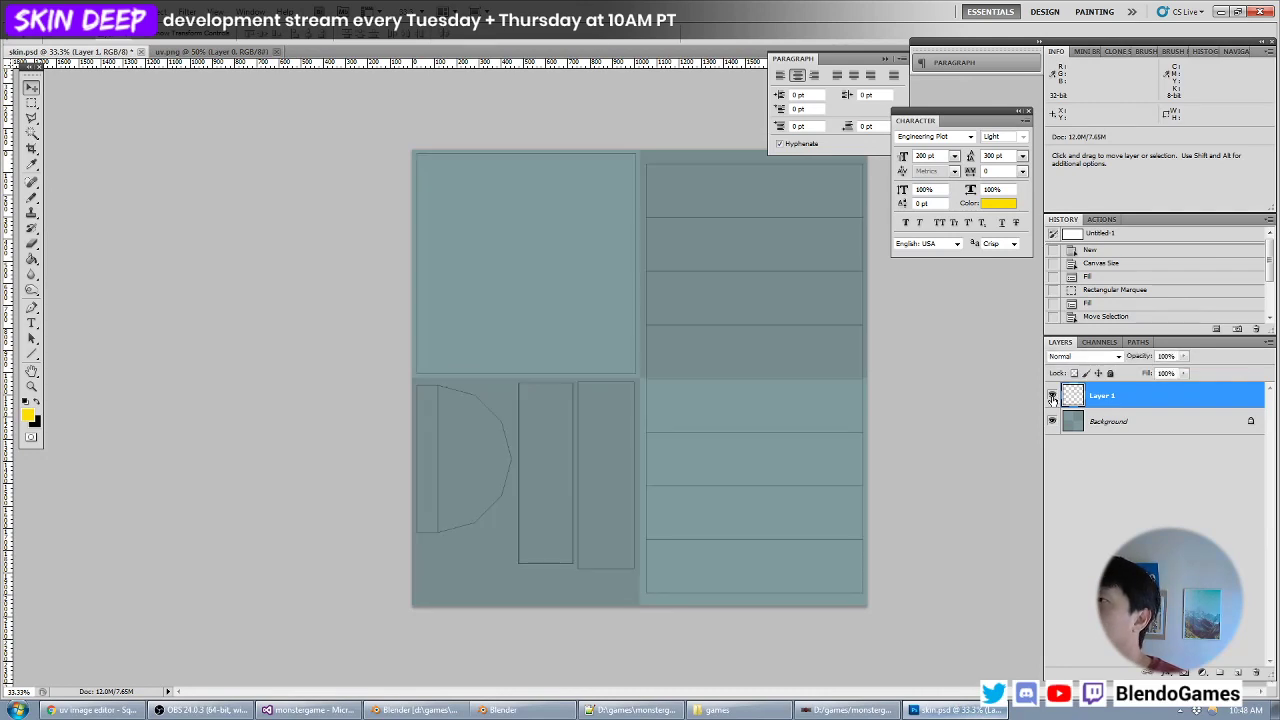
double_click(1104, 396)
type("uv")
key("Return")
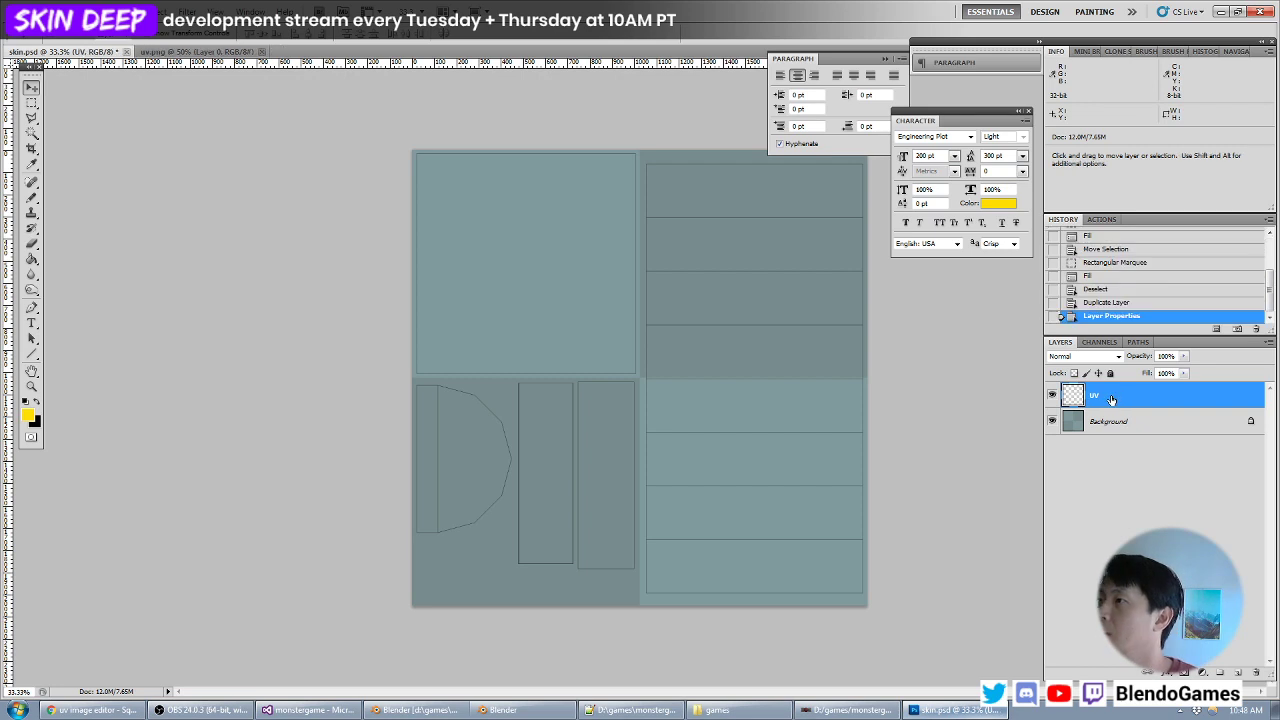
left_click(1110, 373)
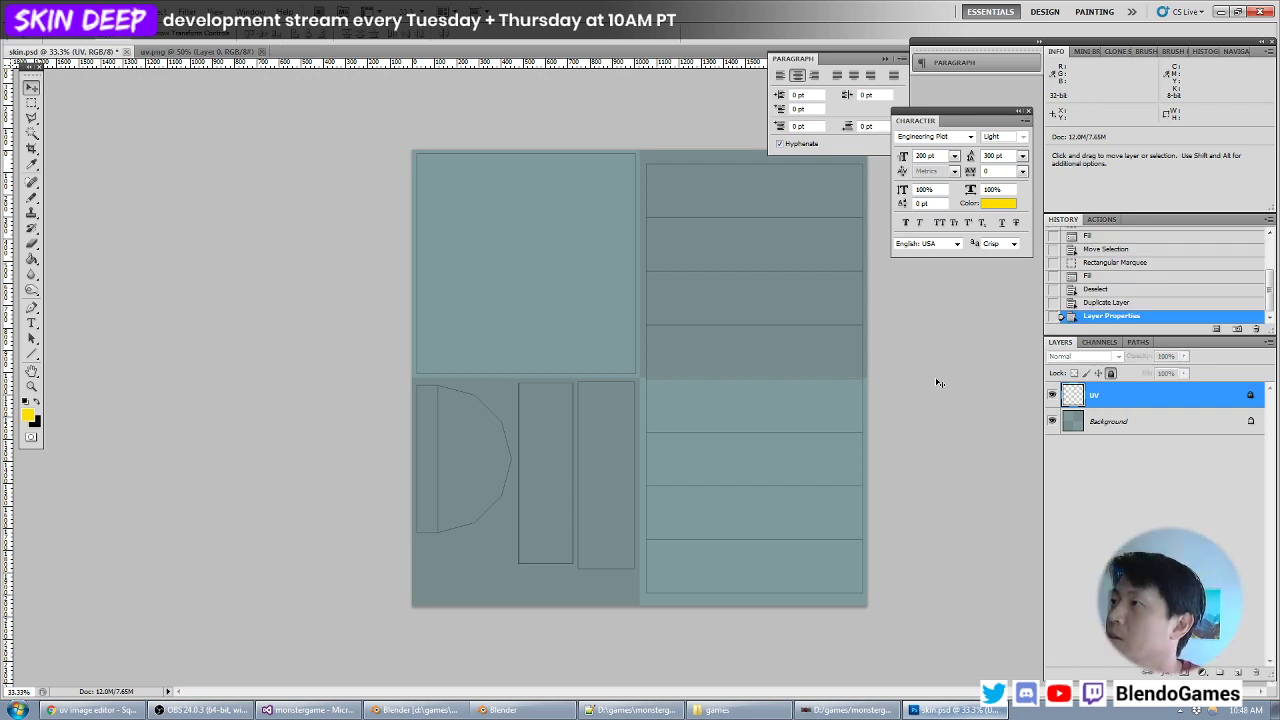
- Set the foreground colour to the muted tan d0c892
left_click(31, 103)
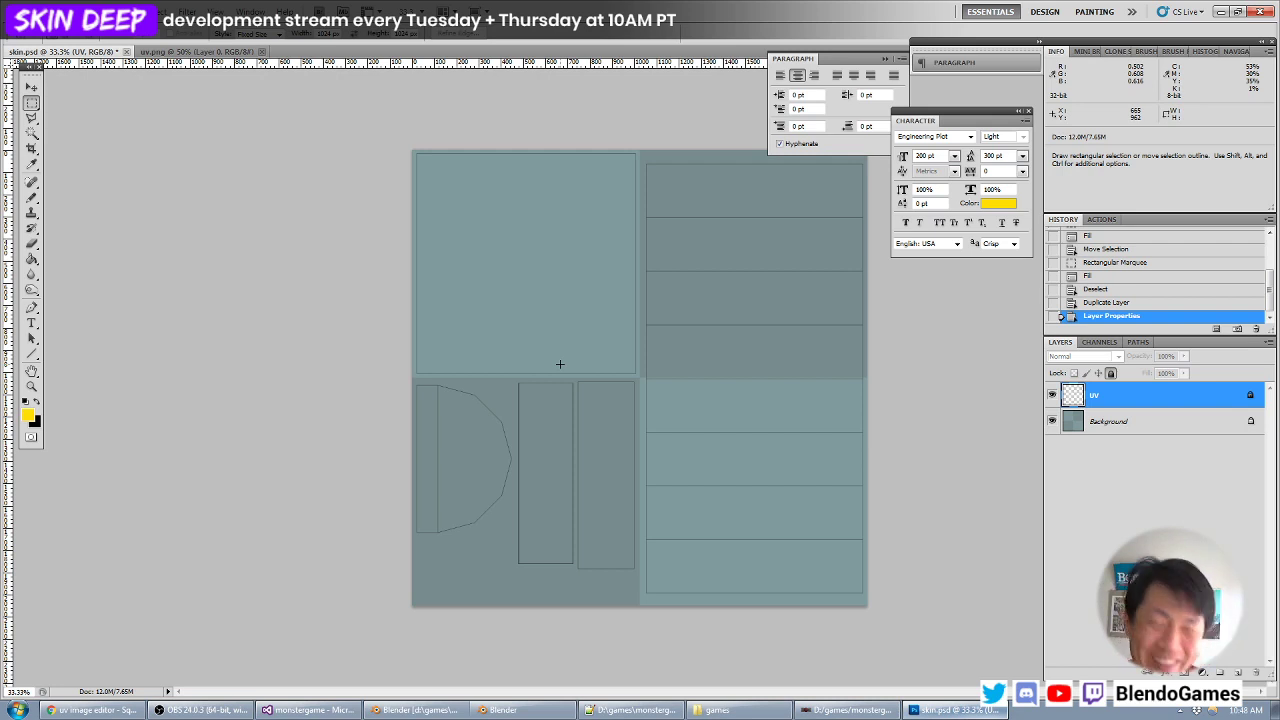
key("ctrl+plus")
key("ctrl+minus")
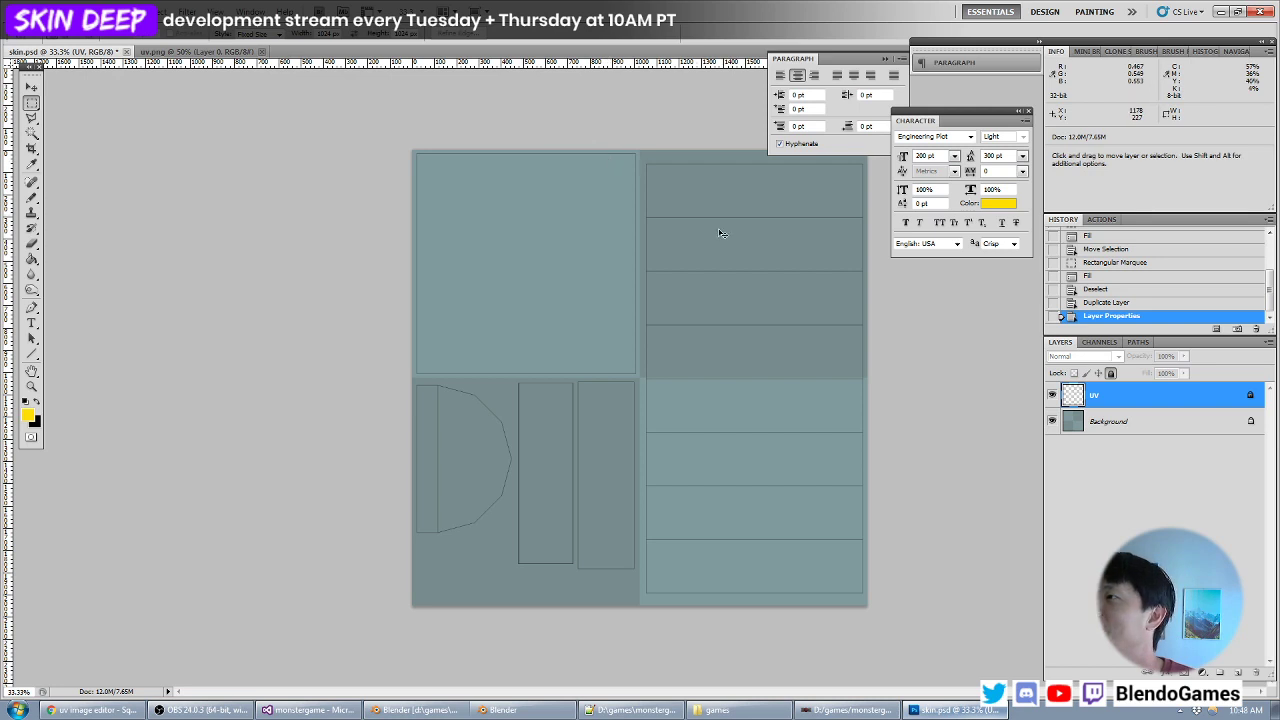
key("ctrl+plus")
left_click_drag(554, 206, 503, 283)
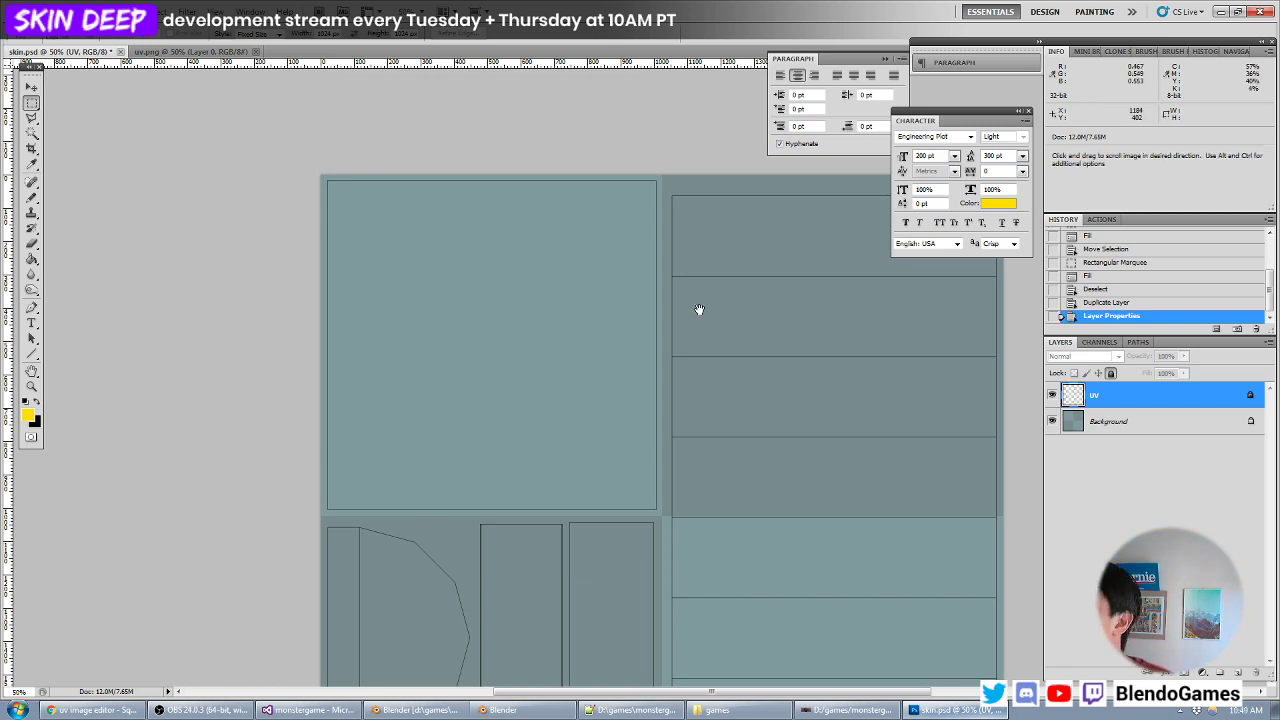
left_click_drag(699, 310, 673, 328)
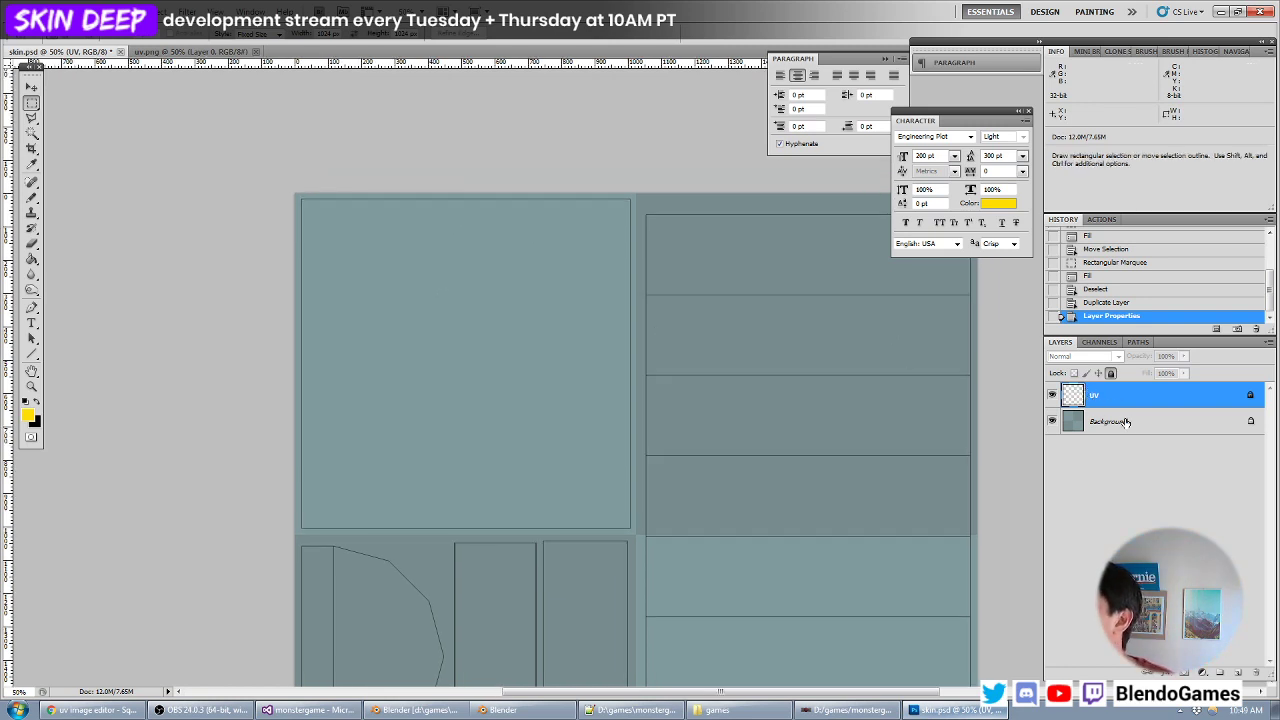
left_click_drag(816, 402, 763, 399)
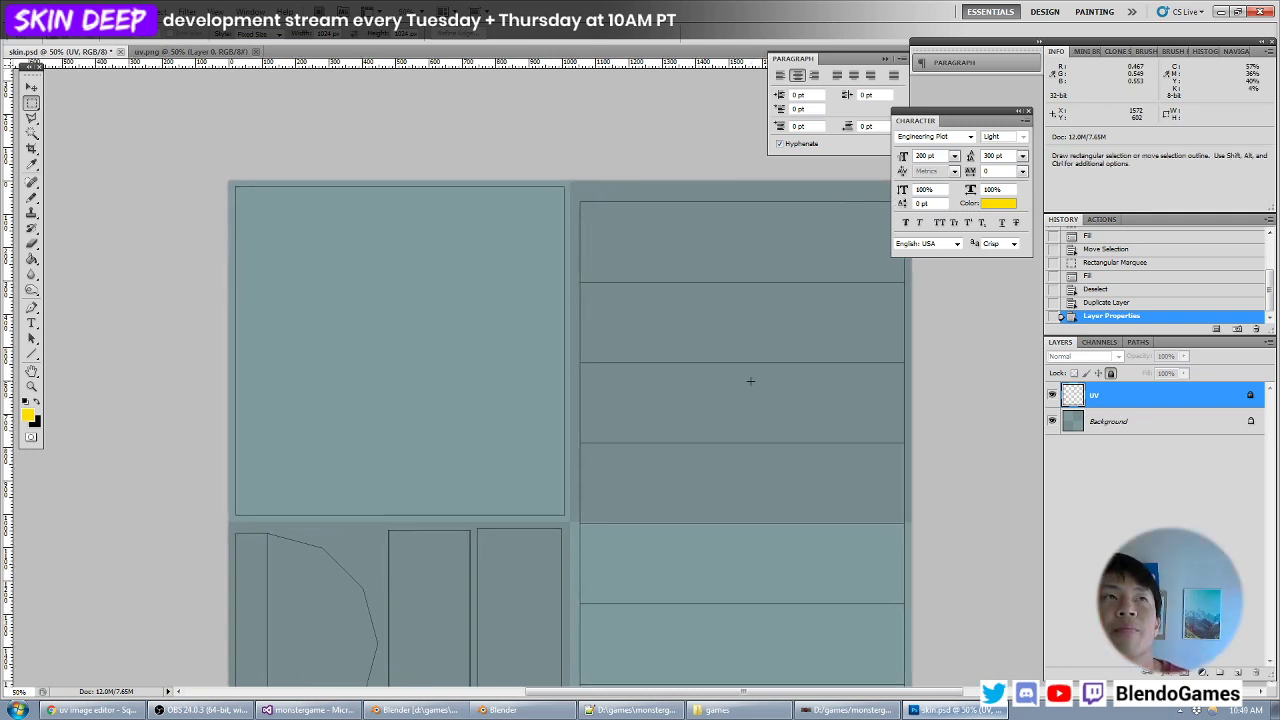
left_click(26, 416)
mouse_move(737, 374)
left_mouse_down()
mouse_move(710, 367)
mouse_move(713, 387)
mouse_move(727, 384)
mouse_move(699, 381)
mouse_move(710, 381)
left_mouse_up()
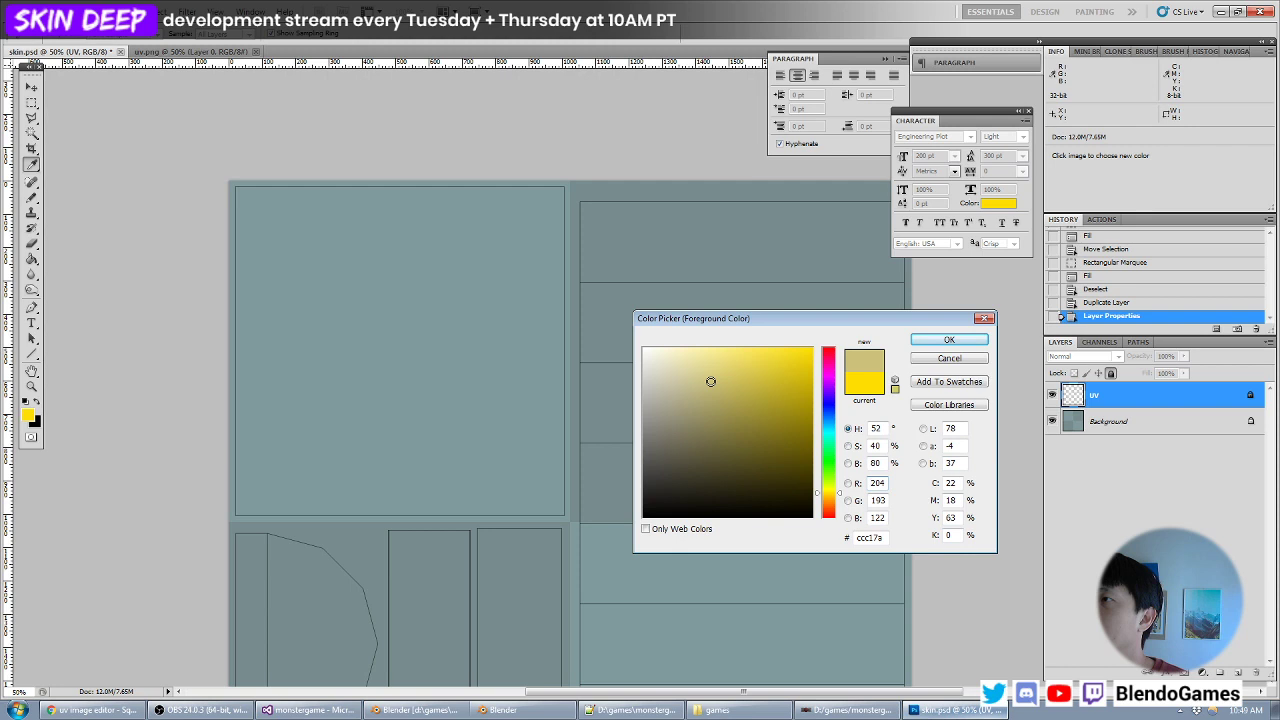
key("Return")
left_click(28, 416)
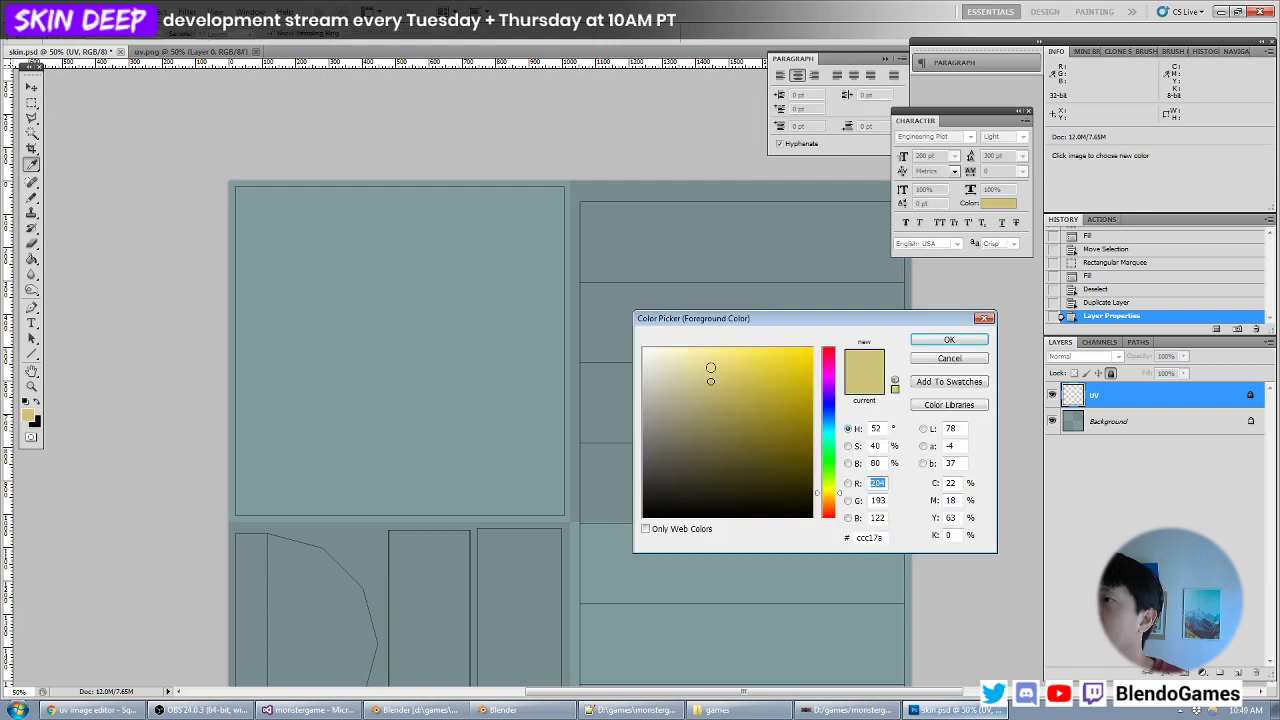
left_click(705, 368)
mouse_move(707, 373)
left_mouse_down()
mouse_move(709, 393)
mouse_move(717, 385)
mouse_move(688, 388)
mouse_move(708, 377)
mouse_move(693, 379)
left_mouse_up()
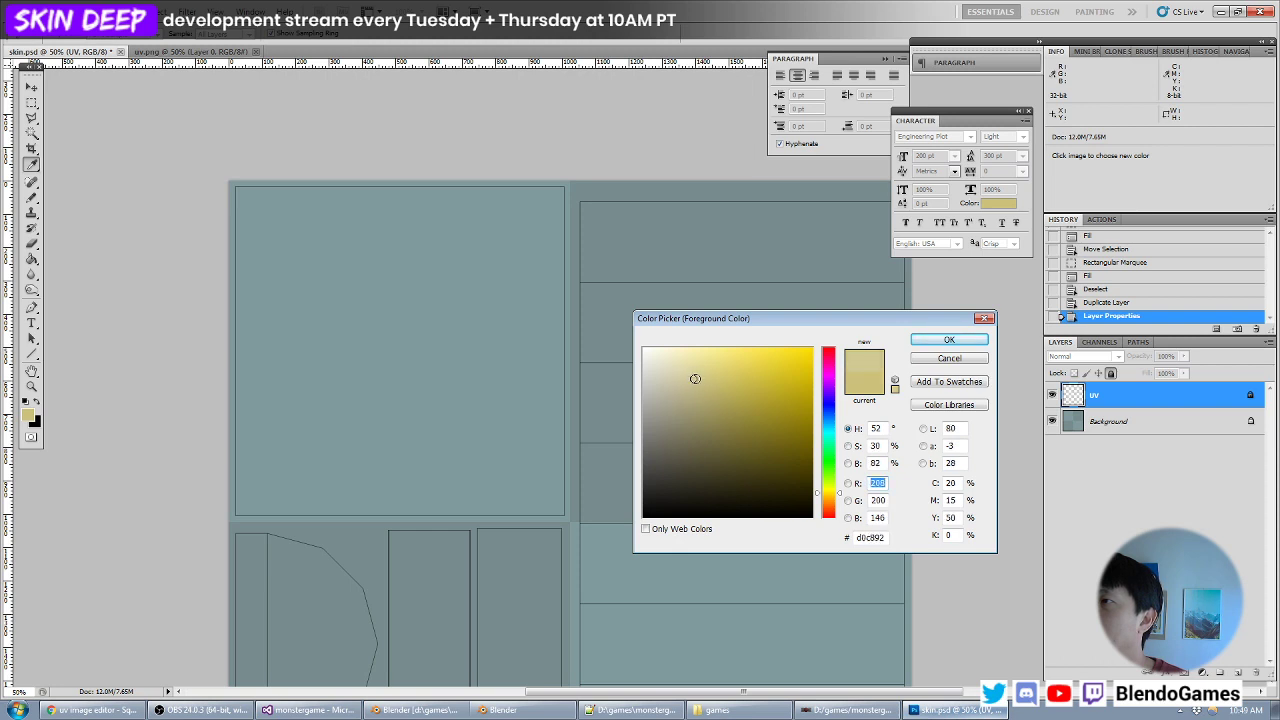
key("Return")
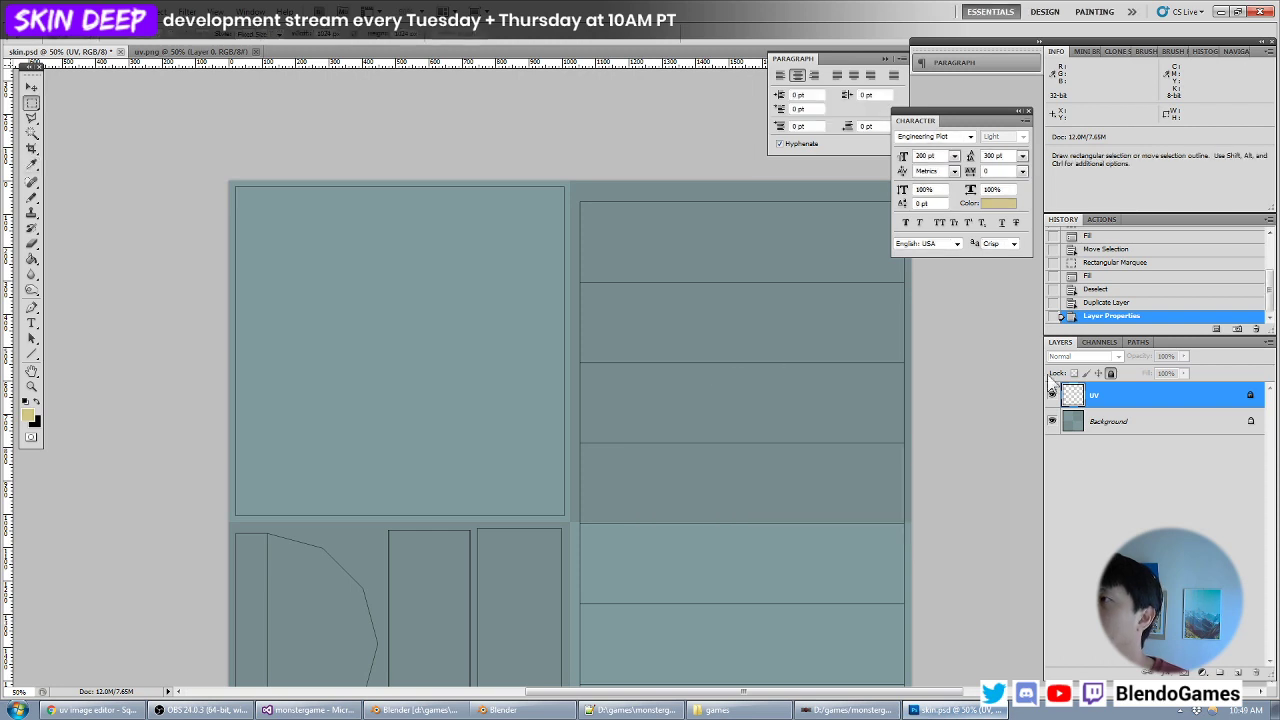
- Add a new layer directly above Background and name it Chamber
left_click(1104, 424)
key("ctrl+shift+n")
key("Return")
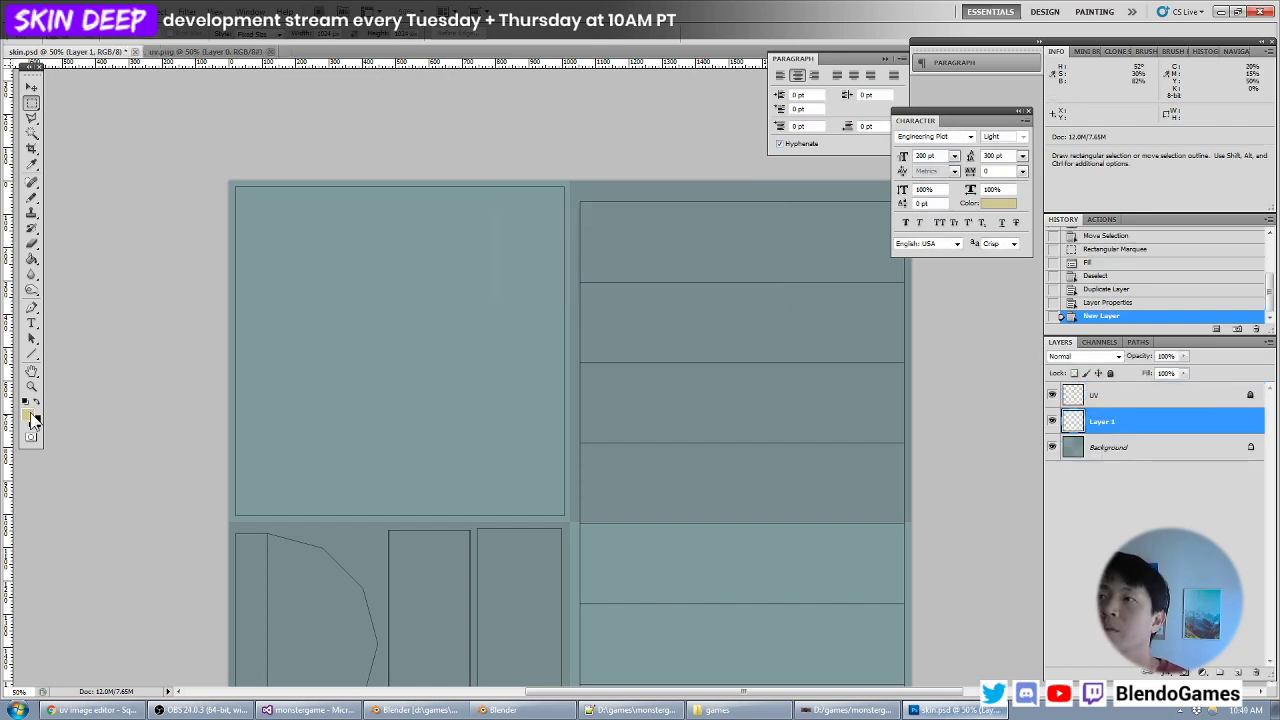
left_click_drag(790, 363, 618, 358)
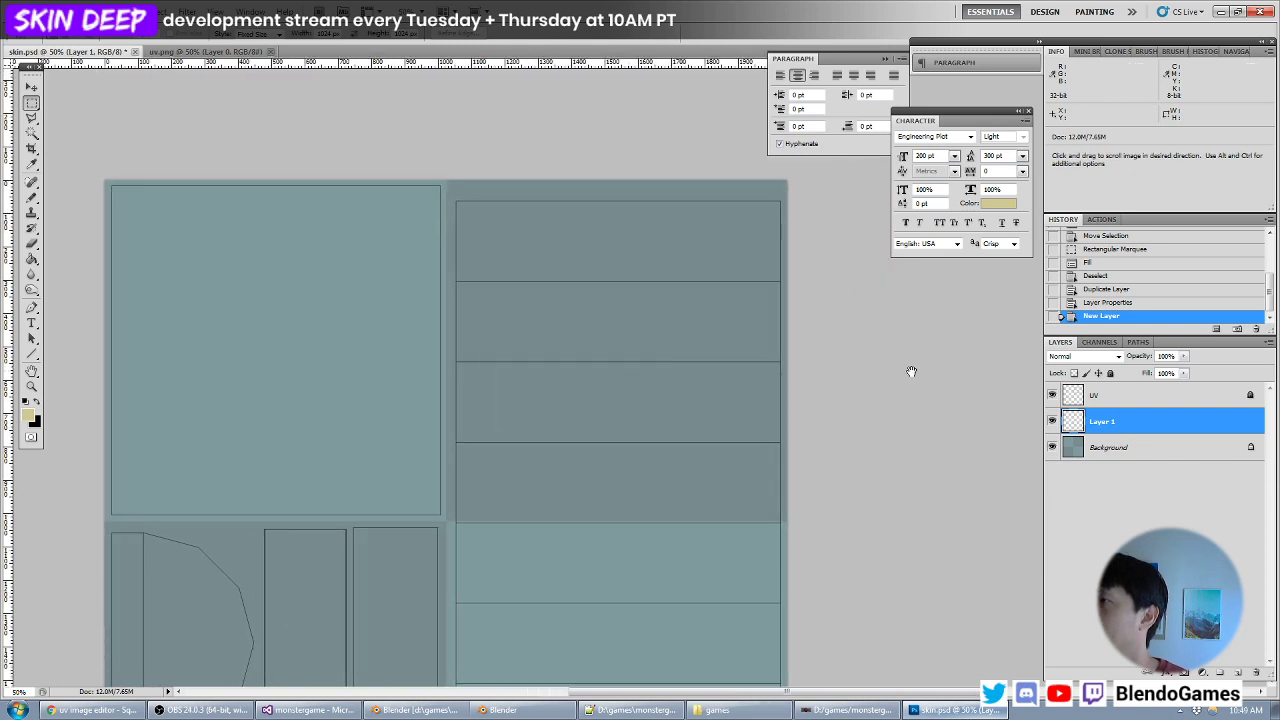
double_click(1108, 428)
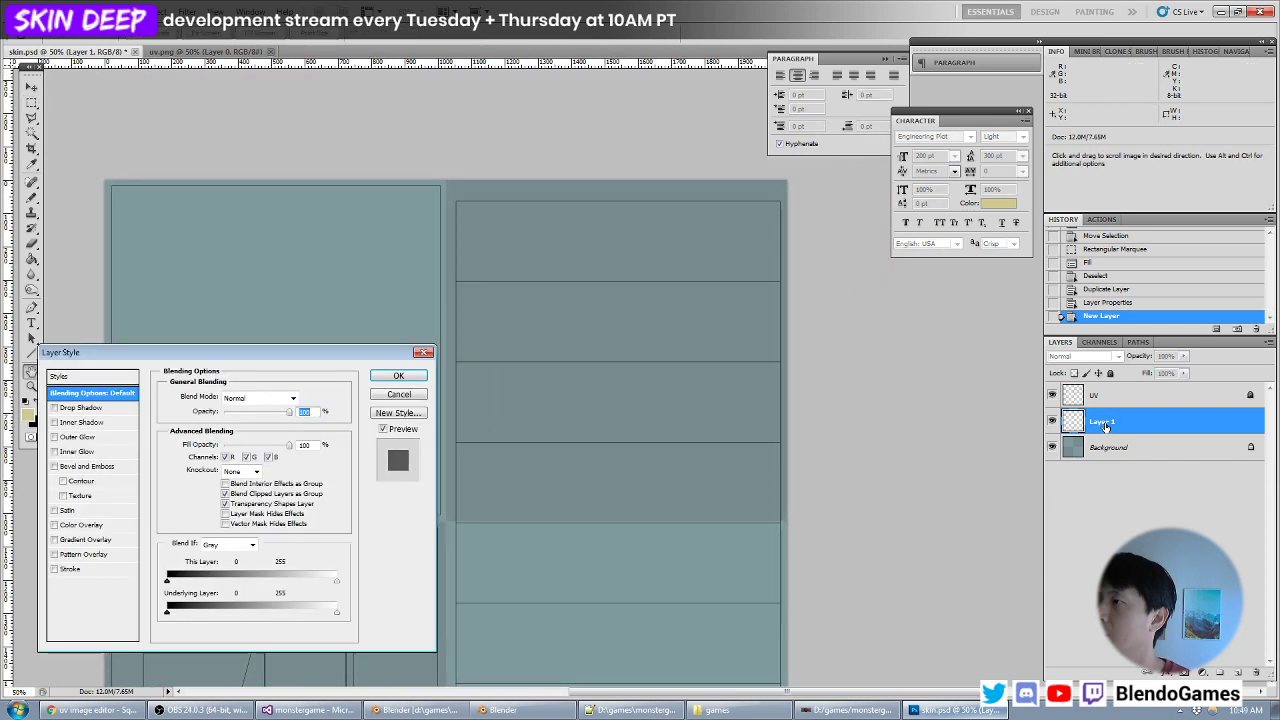
key("Escape")
double_click(1100, 421)
type("Chambe")
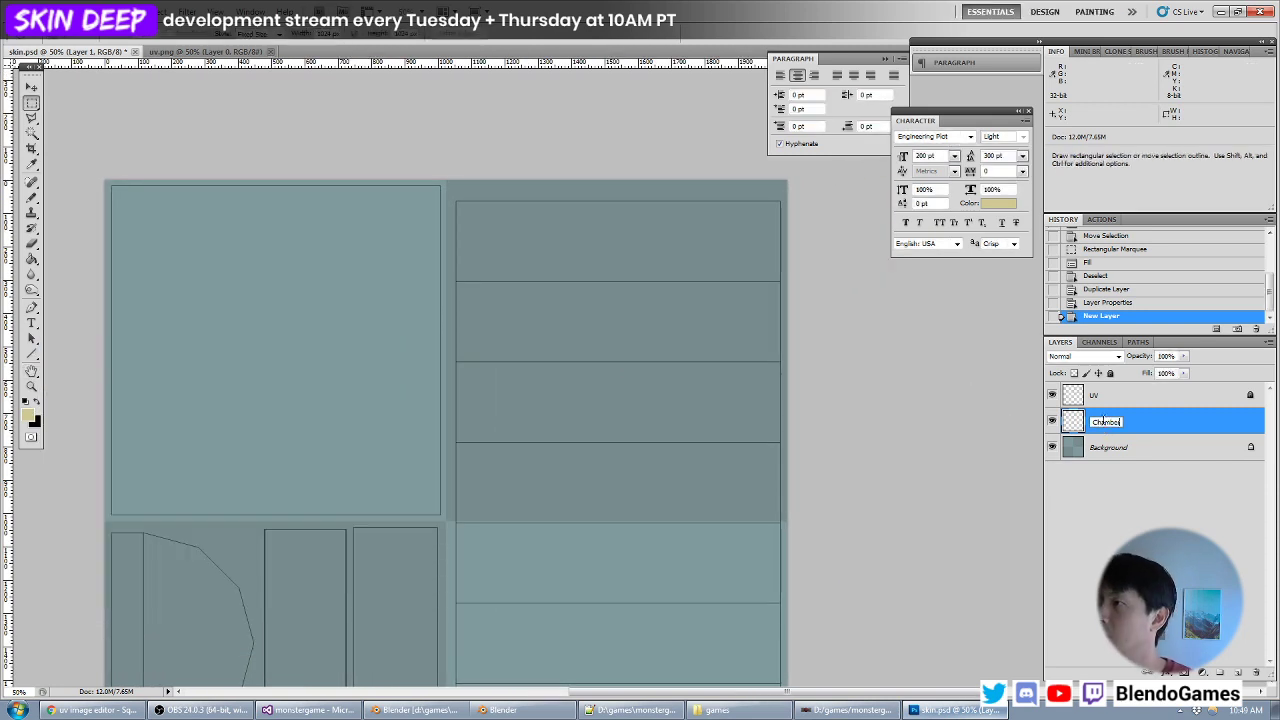
type("r")
key("Return")
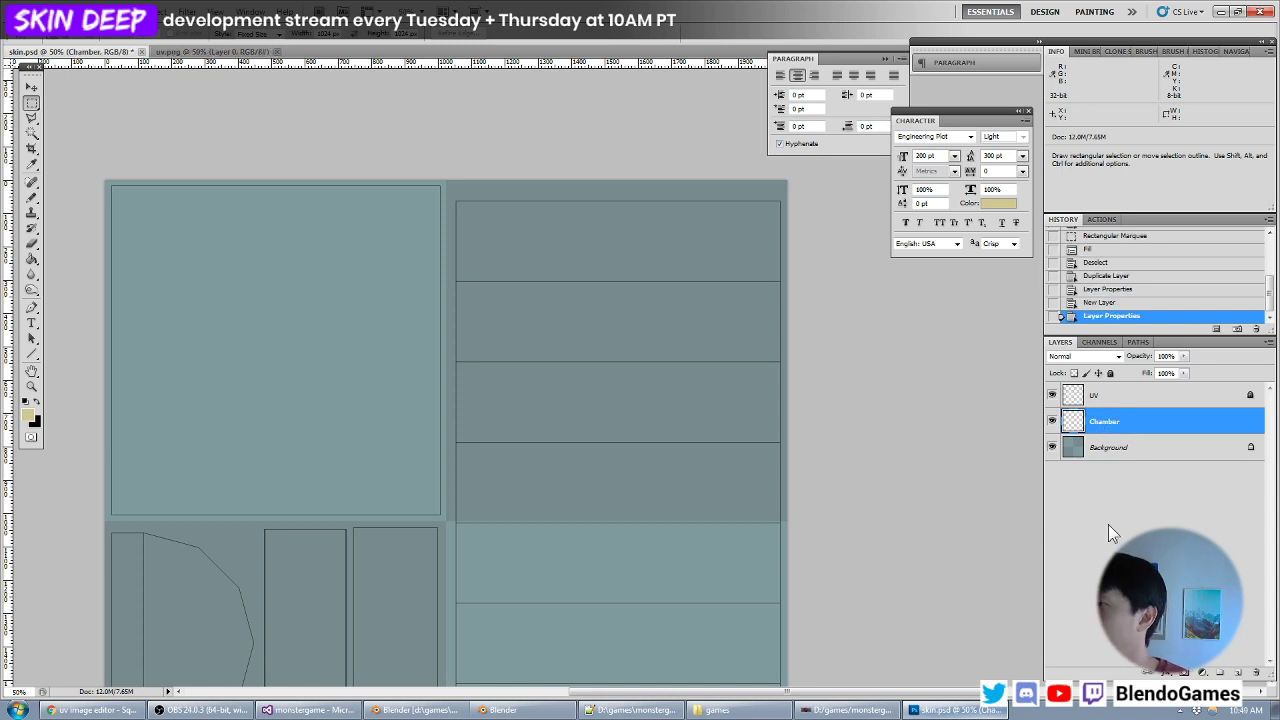
- Create a layer group named chamber and move the Chamber layer into it
left_click(1222, 673)
double_click(1104, 418)
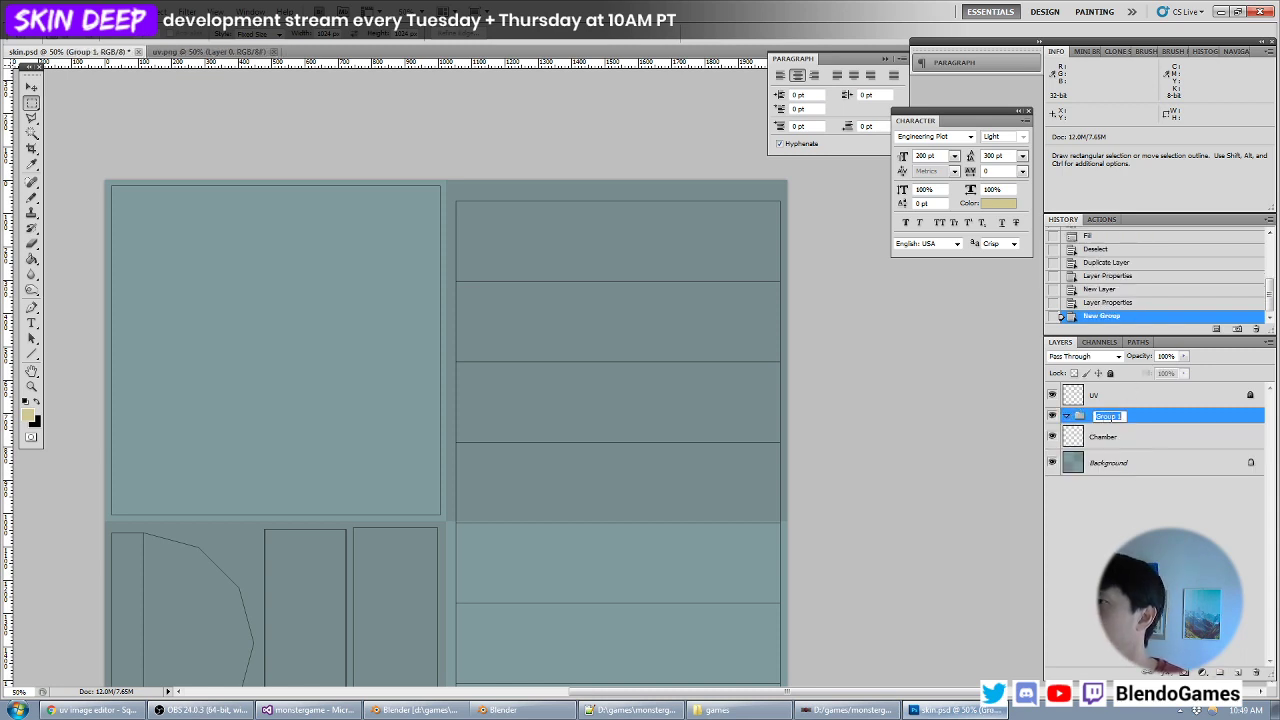
type("dhamber")
key("Return")
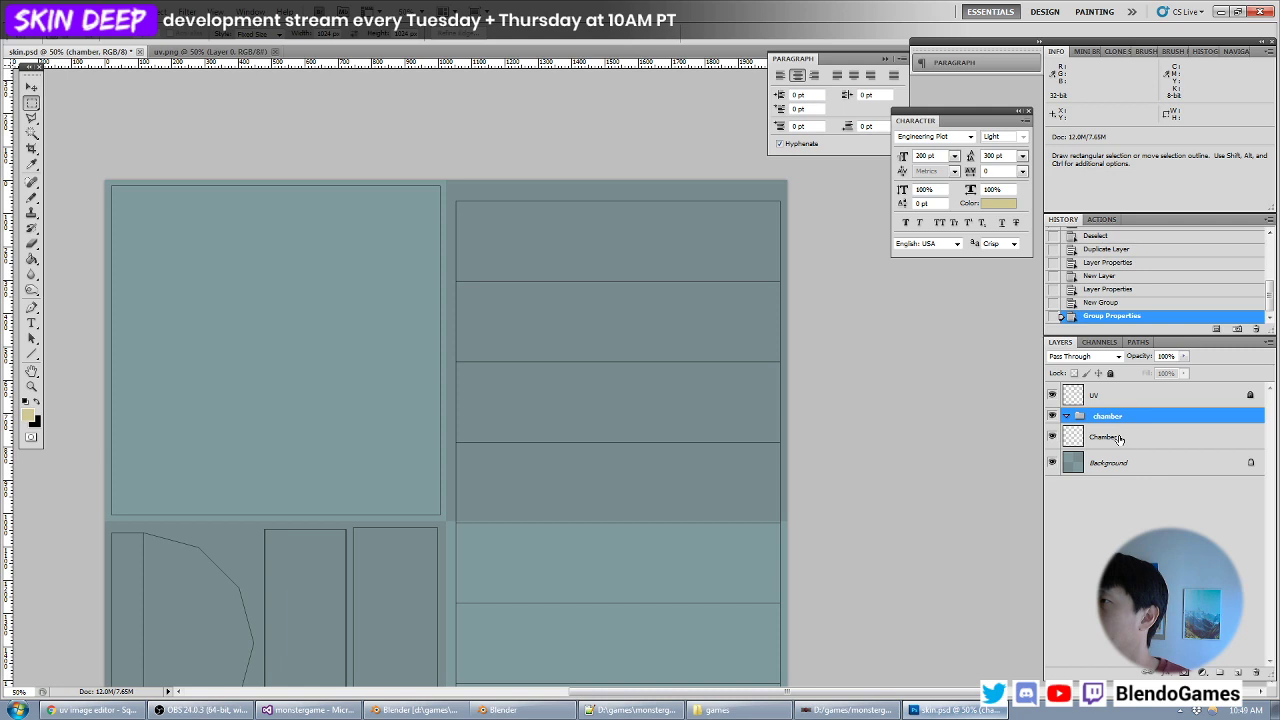
left_click_drag(1119, 439, 1107, 416)
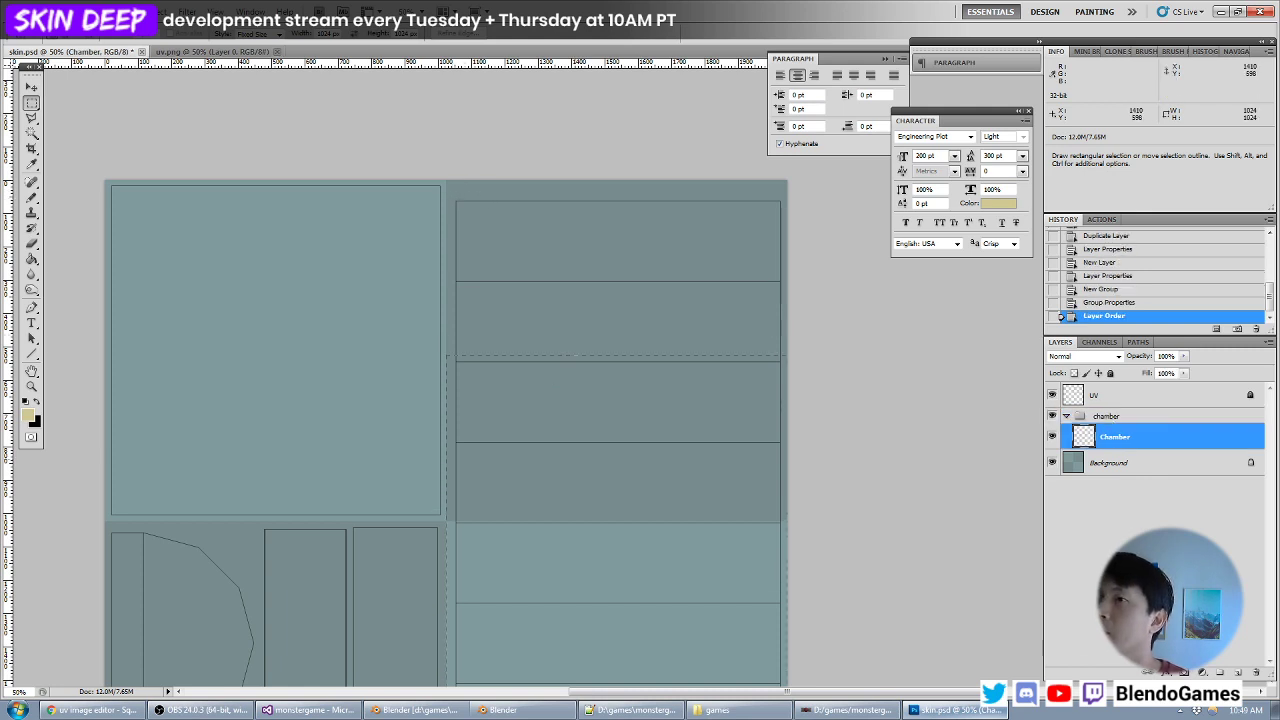
- Switch the rectangular marquee from fixed size to Normal style and clear the trial selections
left_click(446, 355)
left_click(276, 35)
left_click(250, 46)
left_click(450, 196)
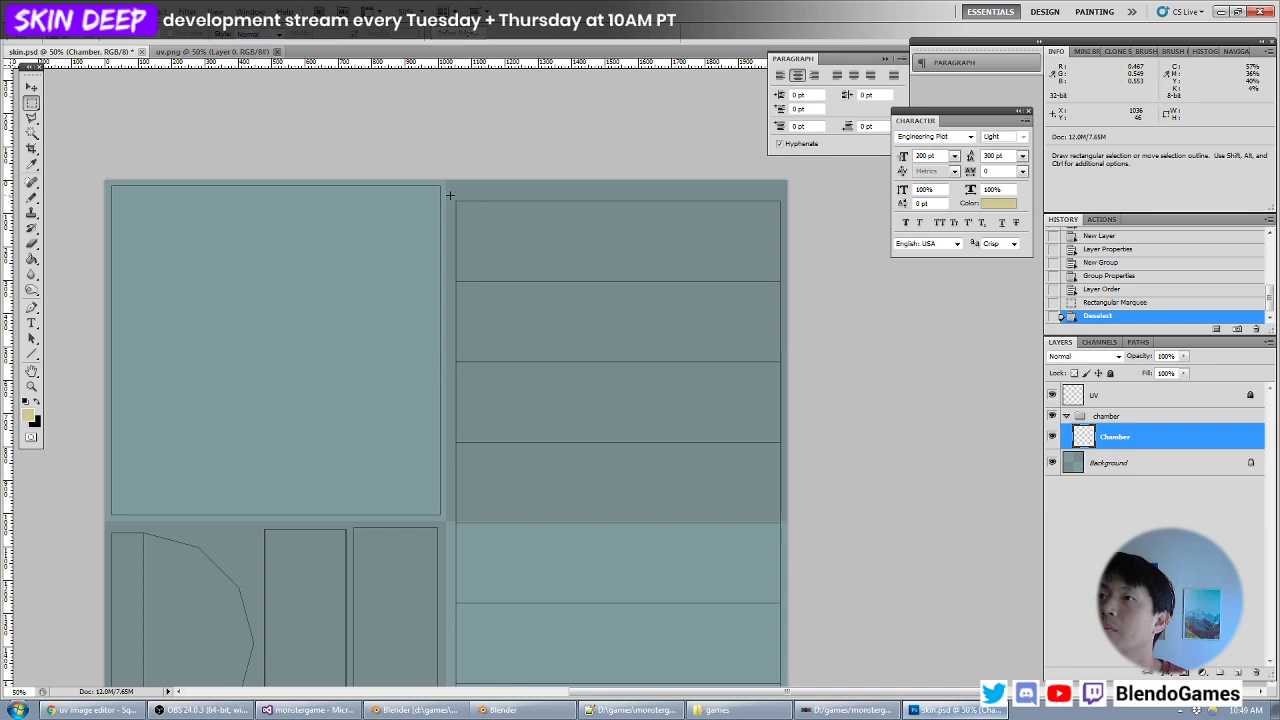
left_click_drag(452, 196, 506, 394)
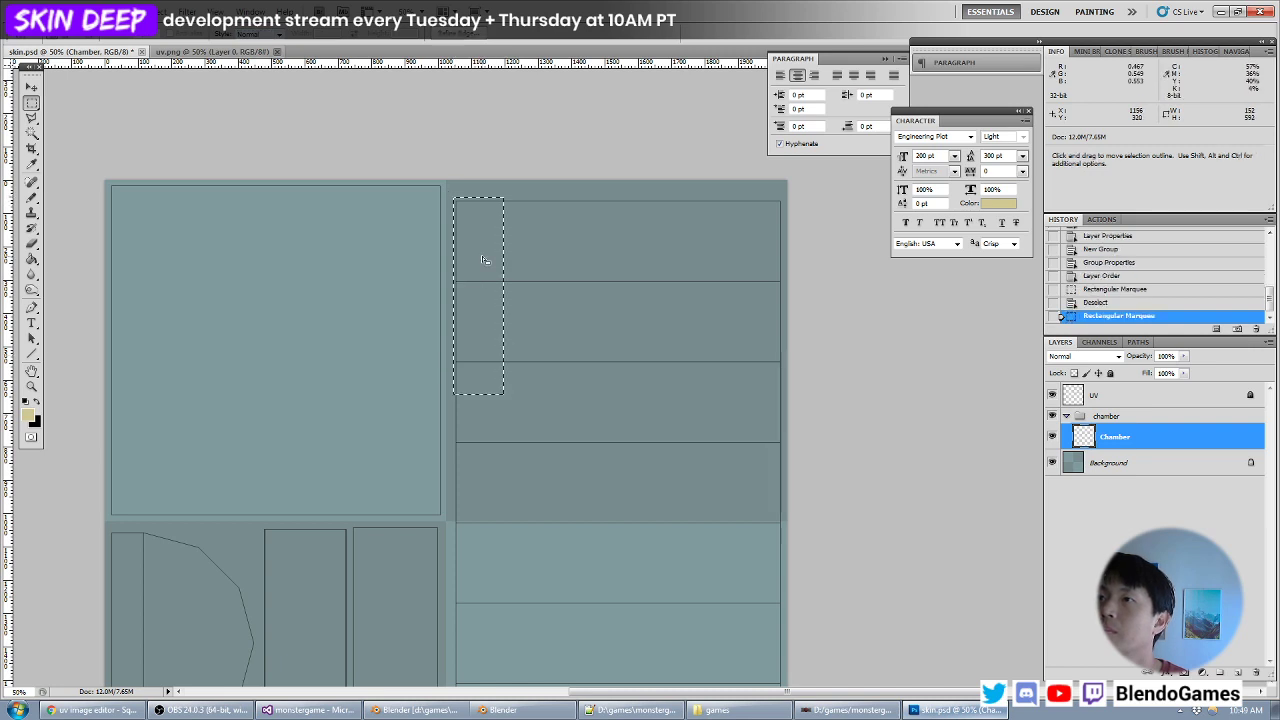
left_click(449, 199)
- Fill an area of about 1008 by 1960 px around the column of eight UV strips with tan on the Chamber layer, and deselect
left_click_drag(451, 197, 787, 490)
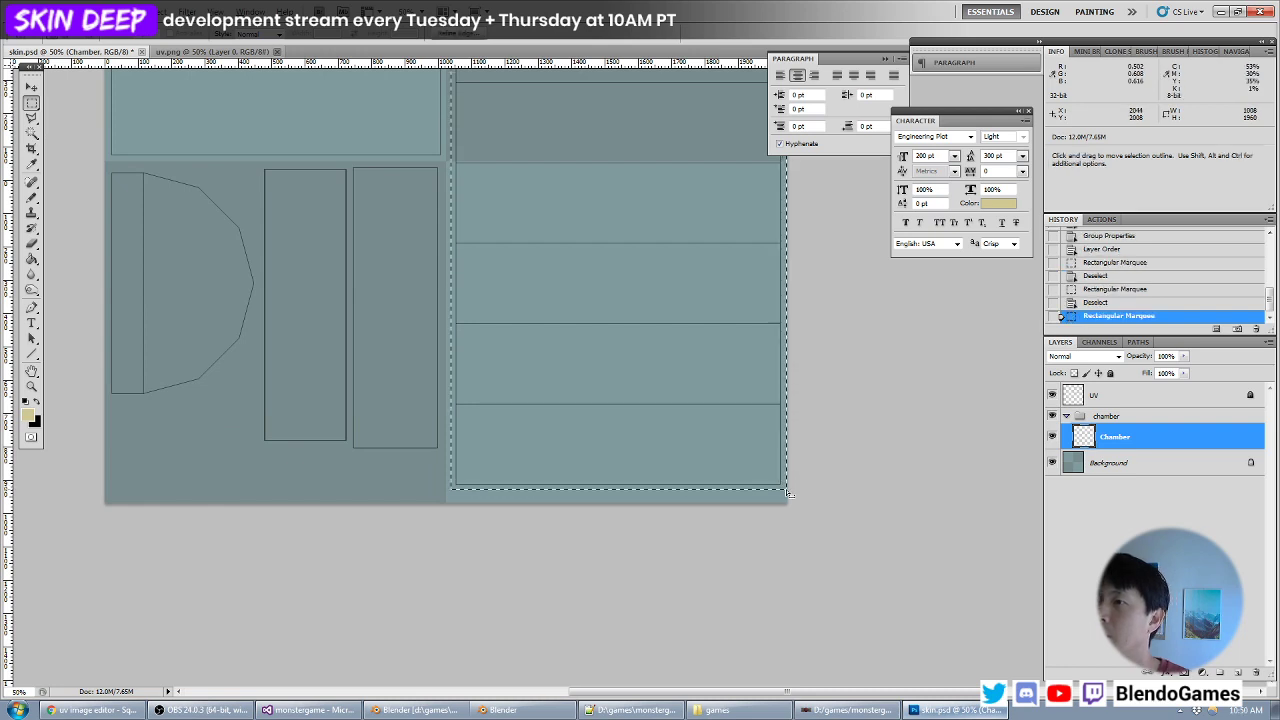
key("alt+BackSpace")
left_click(719, 294)
- Choose the Horizontal Type tool and set the foreground text colour to black
left_click_drag(652, 250, 643, 451)
key("ctrl+minus")
key("ctrl+plus")
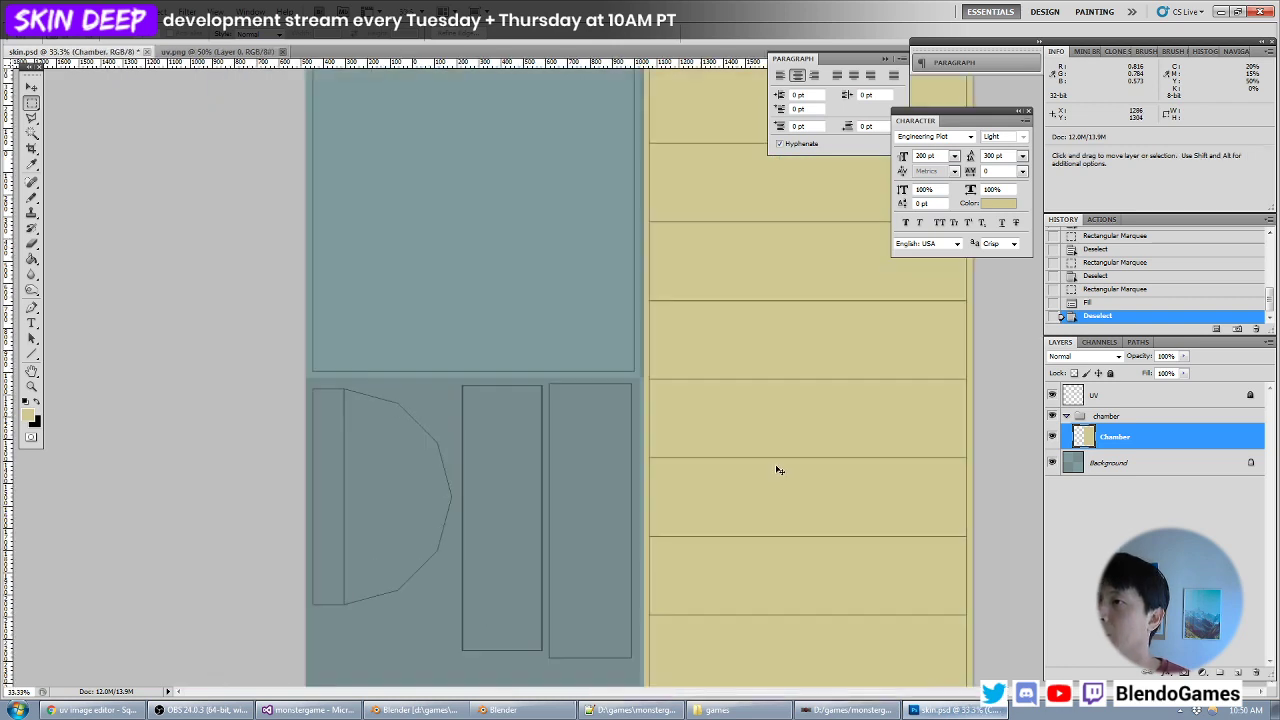
left_click_drag(806, 475, 640, 414)
left_click_drag(616, 345, 595, 448)
left_click(32, 323)
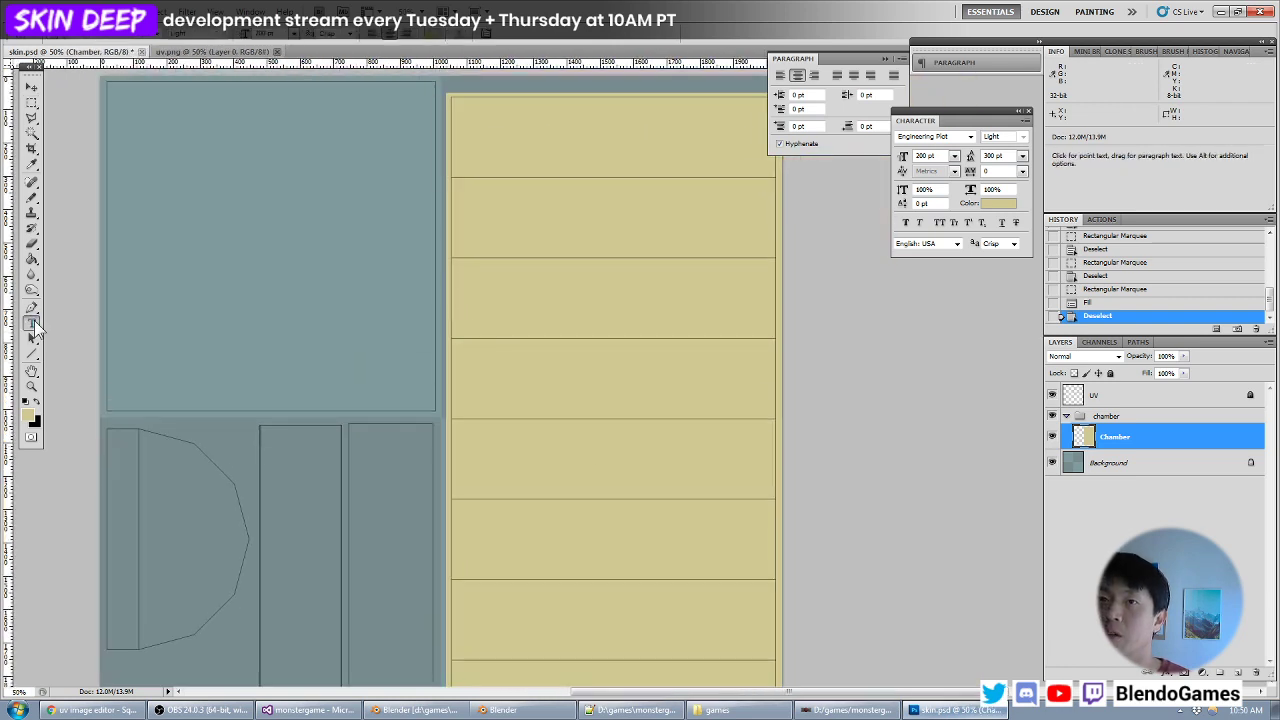
left_click_drag(451, 320, 401, 367)
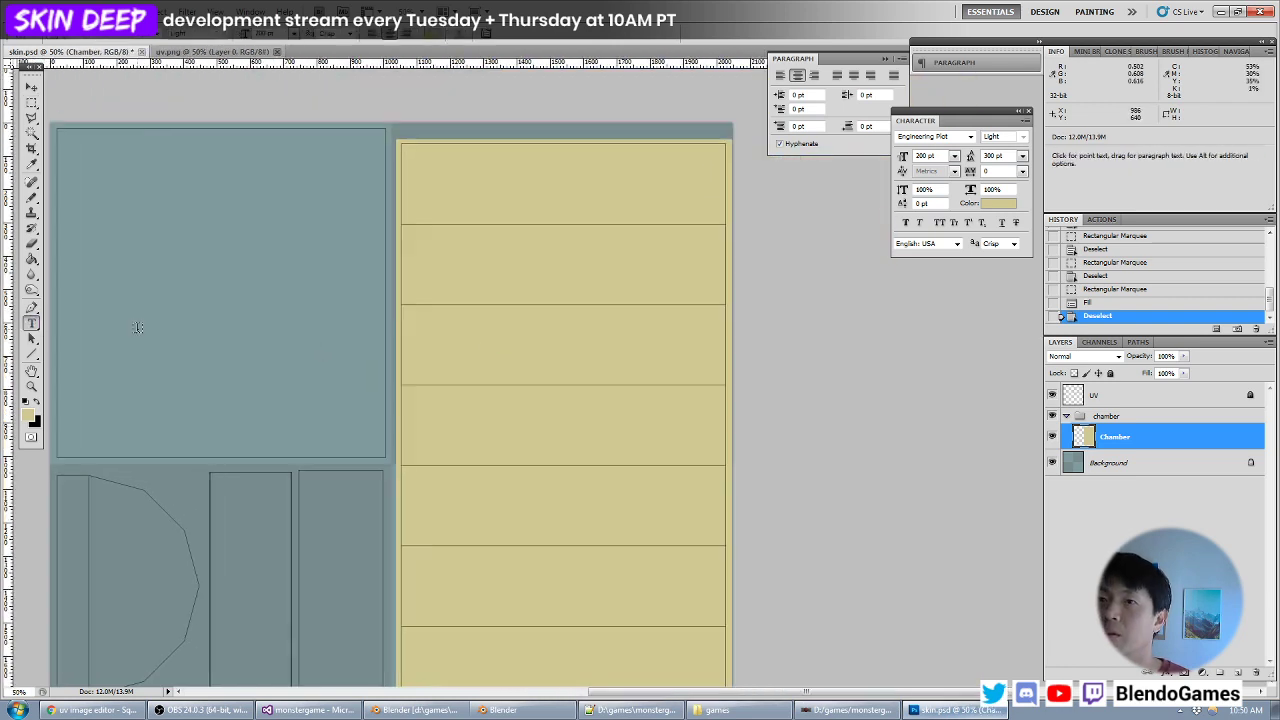
left_click(31, 415)
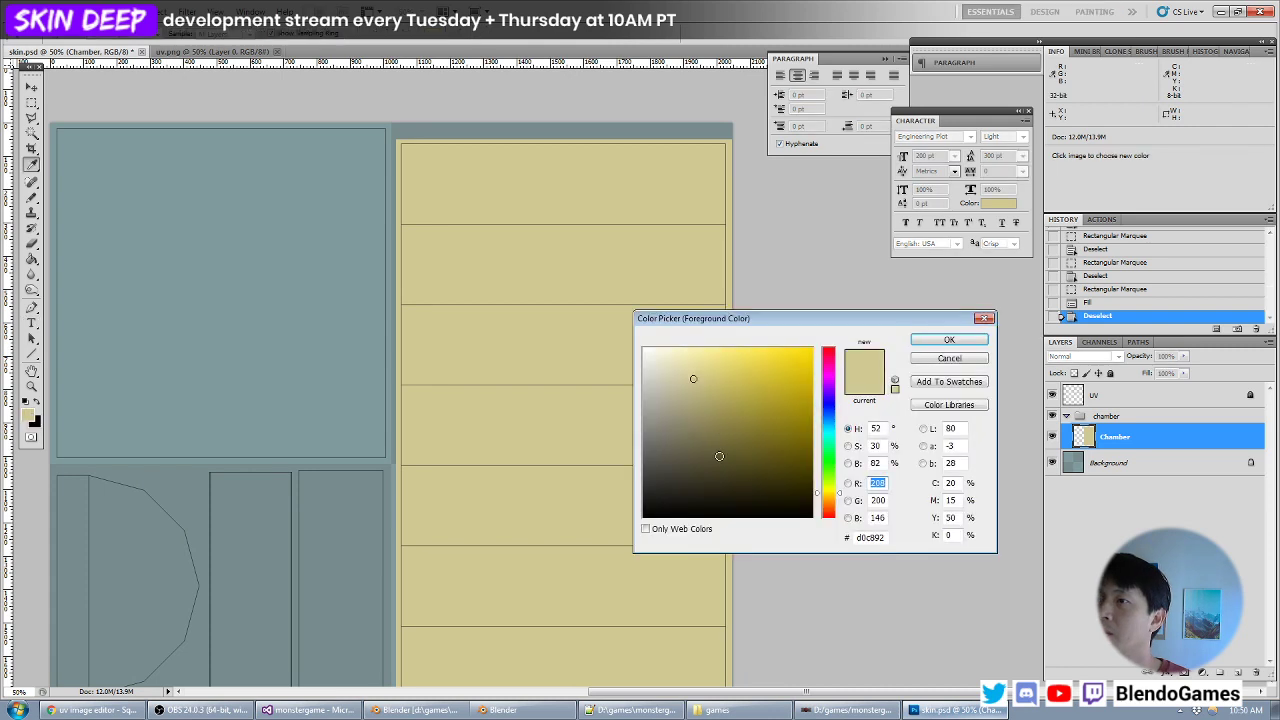
left_click_drag(722, 456, 543, 551)
key("Return")
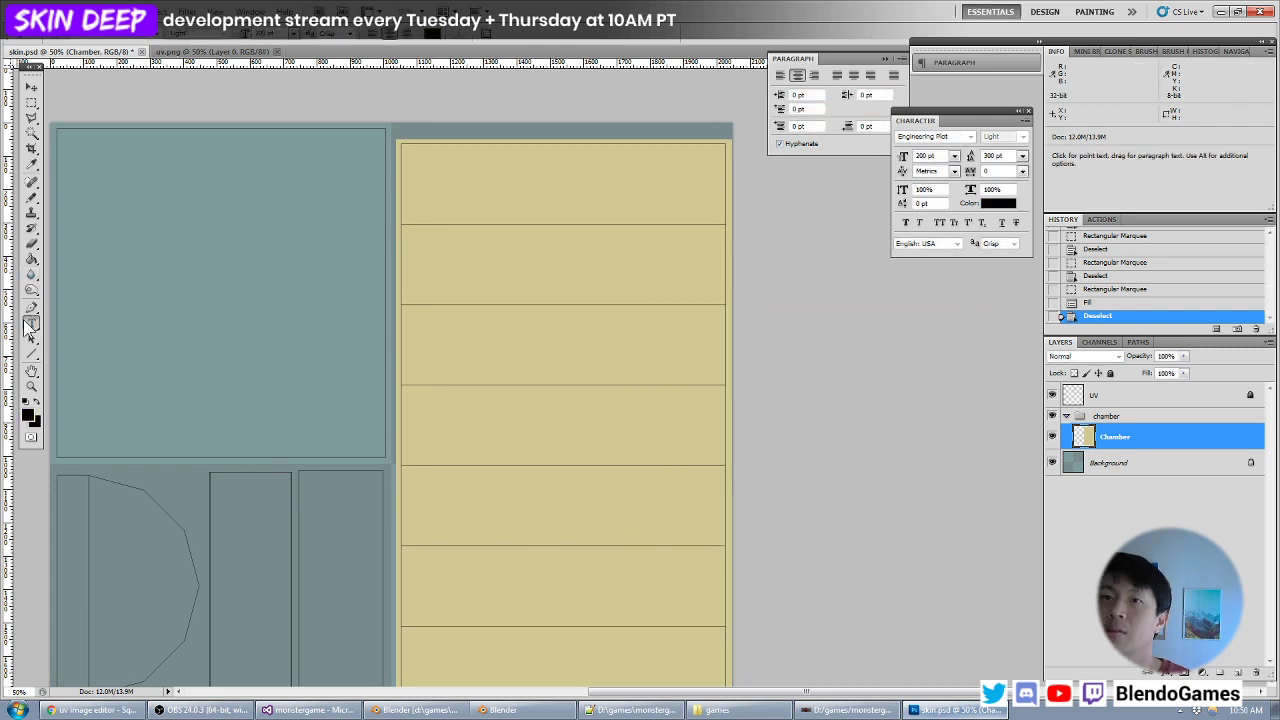
- Look through the font list, check the lettered chamber and UV layout in Blender, and return to Photoshop
left_click(161, 34)
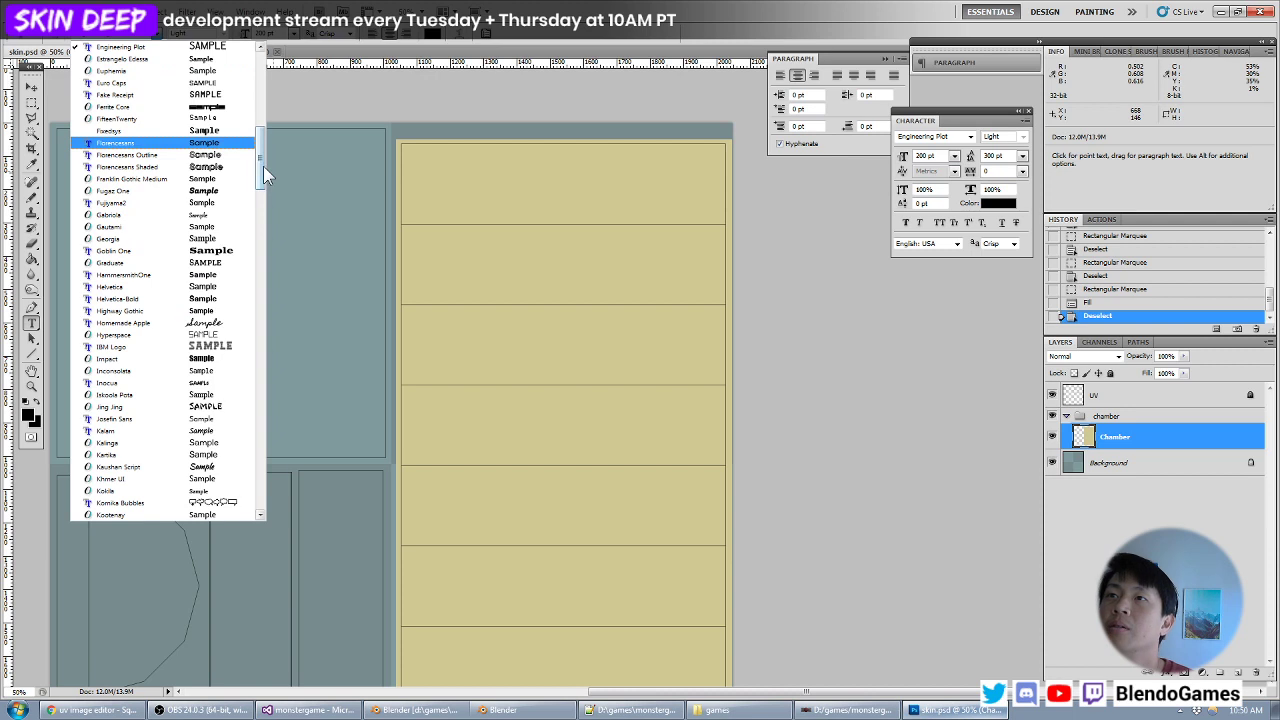
mouse_move(263, 166)
left_mouse_down()
mouse_move(257, 176)
mouse_move(262, 119)
mouse_move(263, 148)
left_mouse_up()
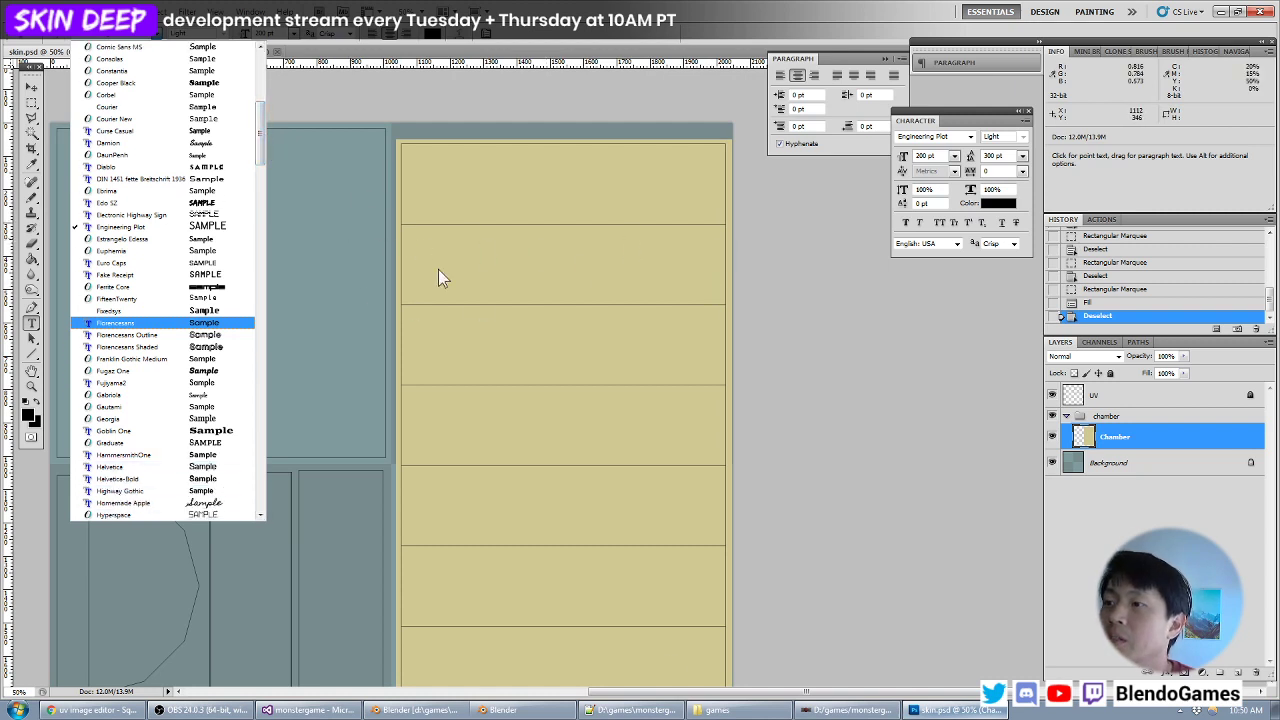
left_click(503, 710)
left_click(418, 710)
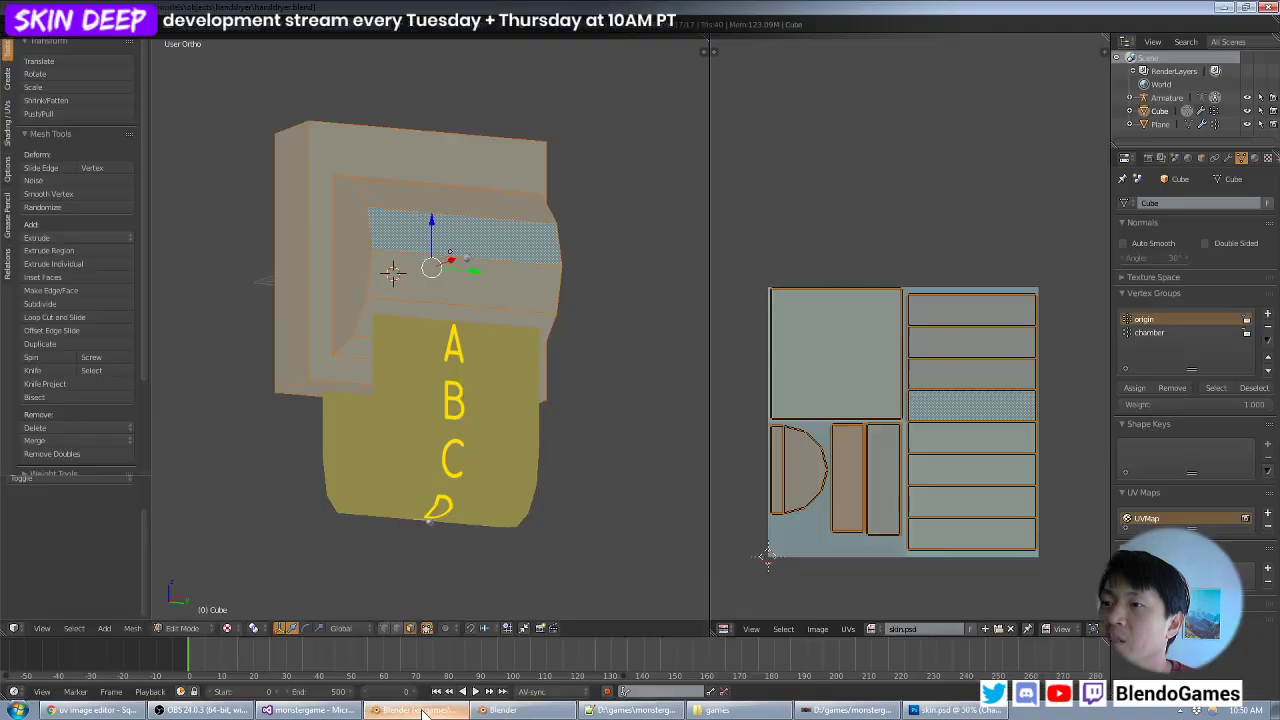
left_click(1230, 8)
left_click(687, 35)
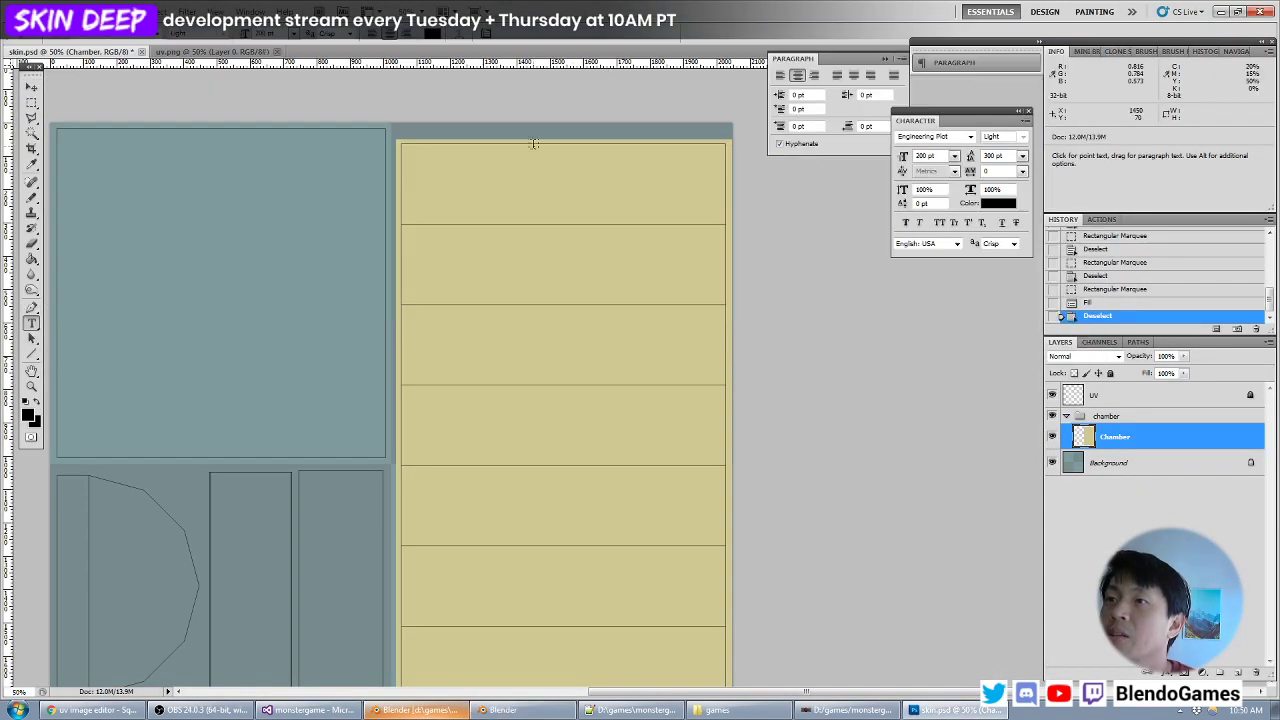
- Set the font to Bebas Kai and place the text SANITIZING on the second UV strip from the top
left_click(159, 40)
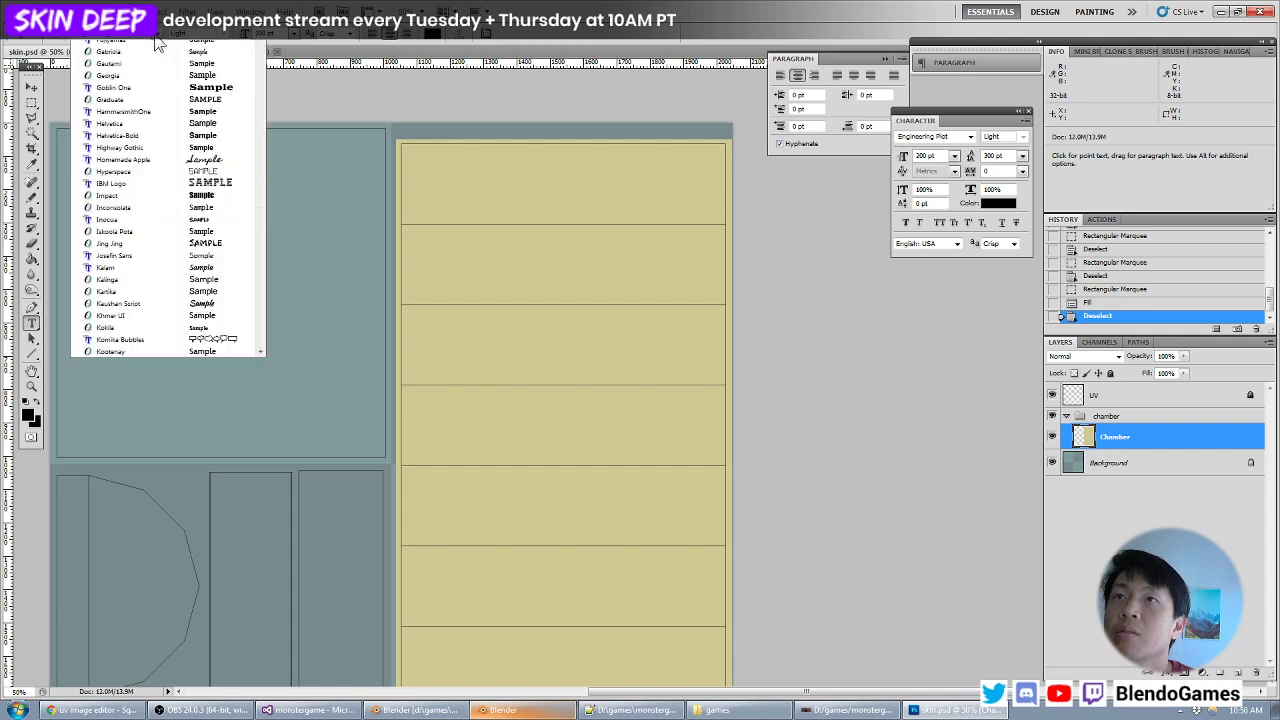
left_click_drag(260, 140, 270, 88)
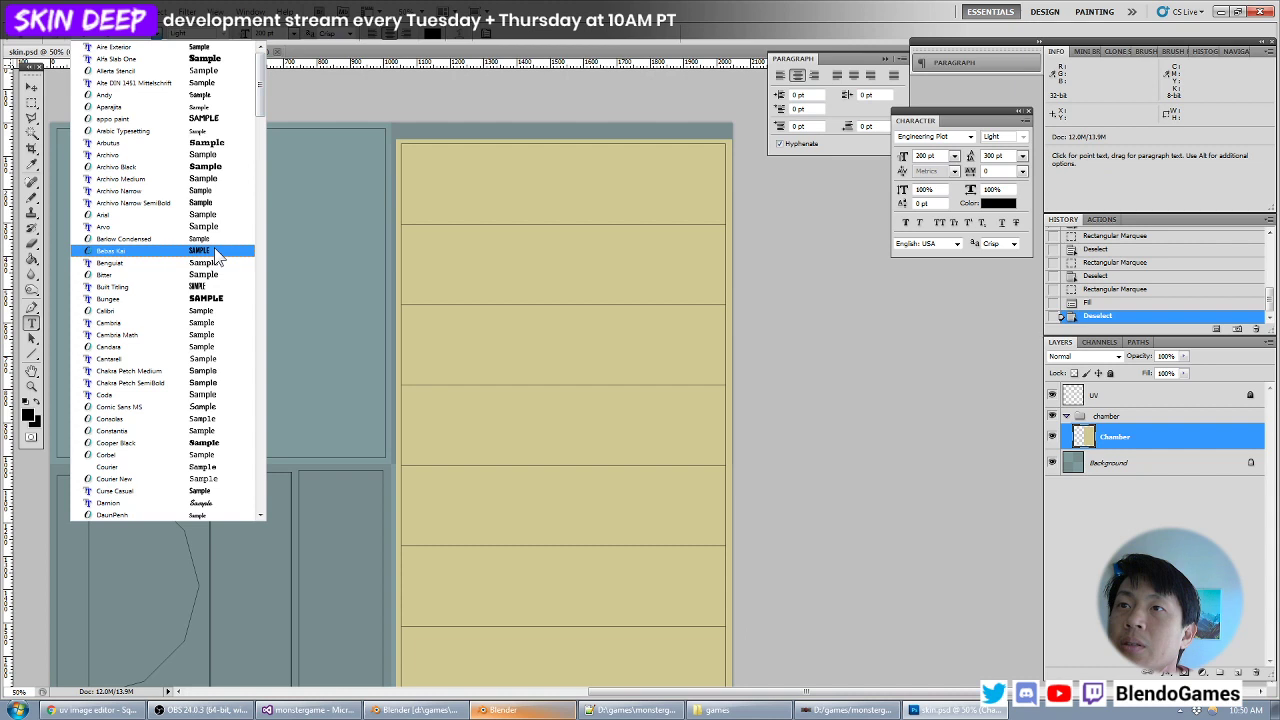
left_click(115, 250)
left_click(463, 255)
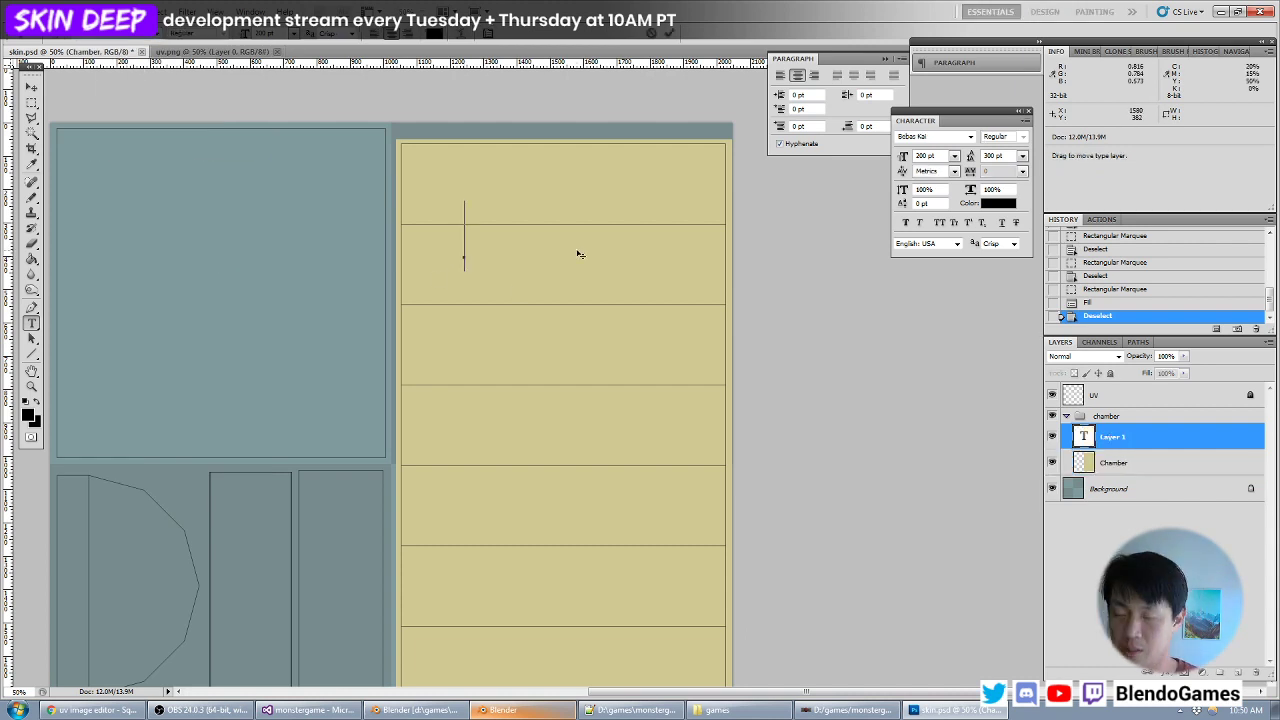
type("SANITIZING")
key("ctrl+a")
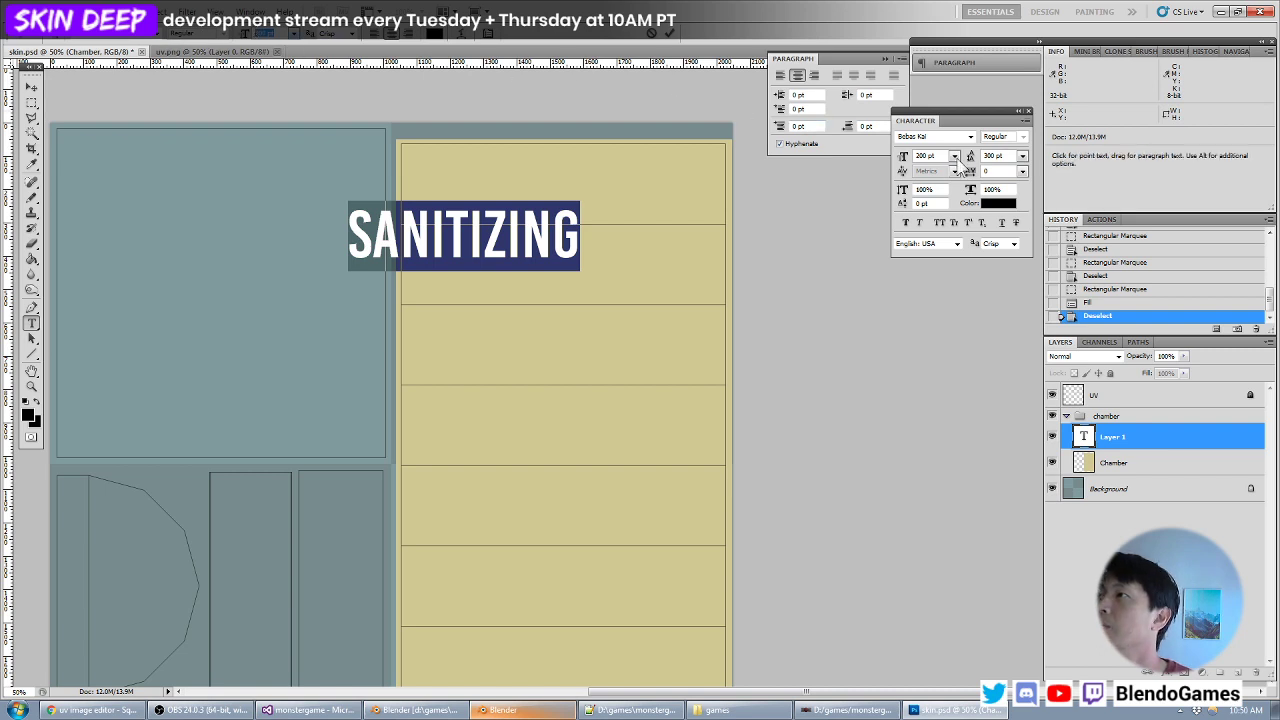
- Reduce the SANITIZING text's font size to 50 pt
type("100")
key("Return")
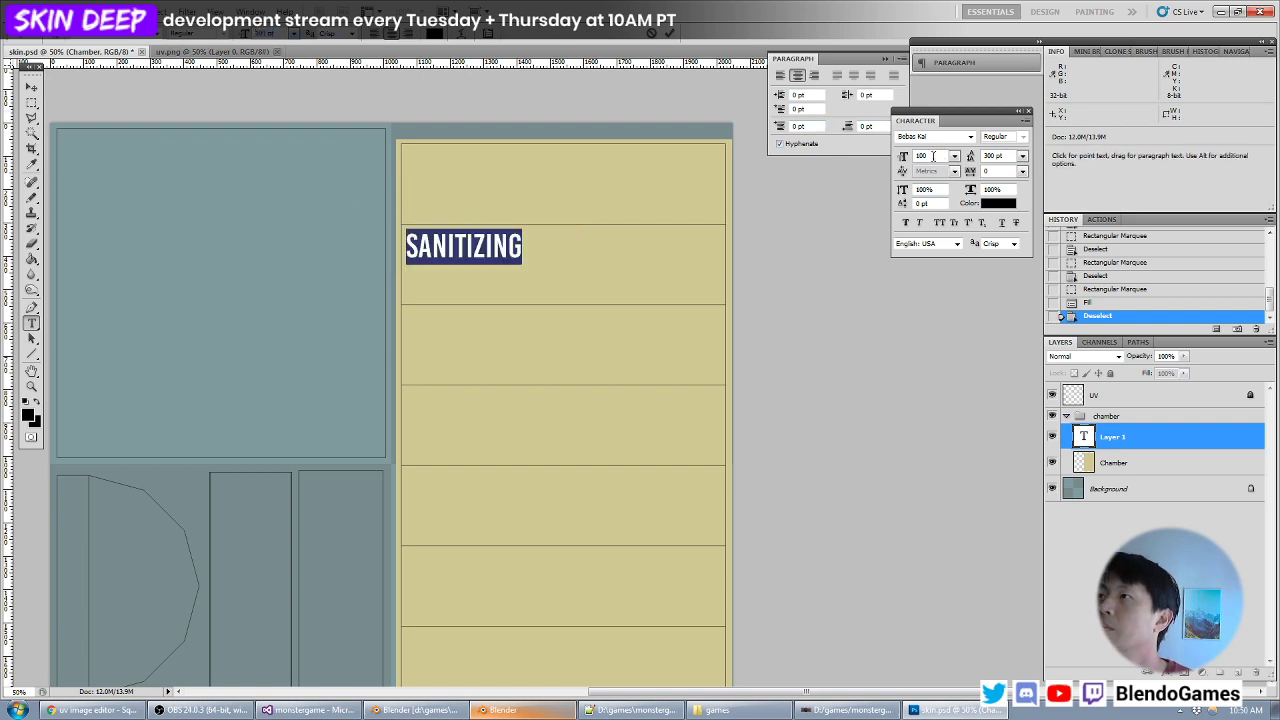
type("50")
key("Return")
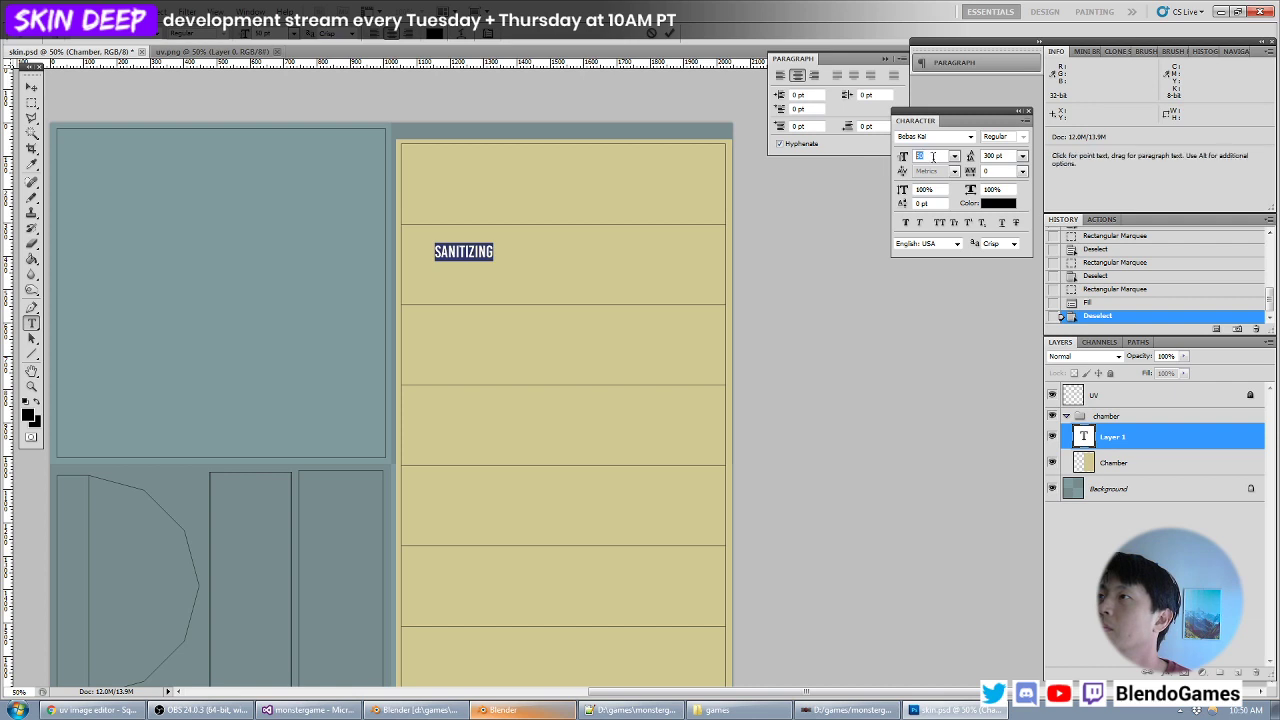
- Set the SANITIZING text's font size to 70 pt and its letter tracking to 50
type("60")
key("Return")
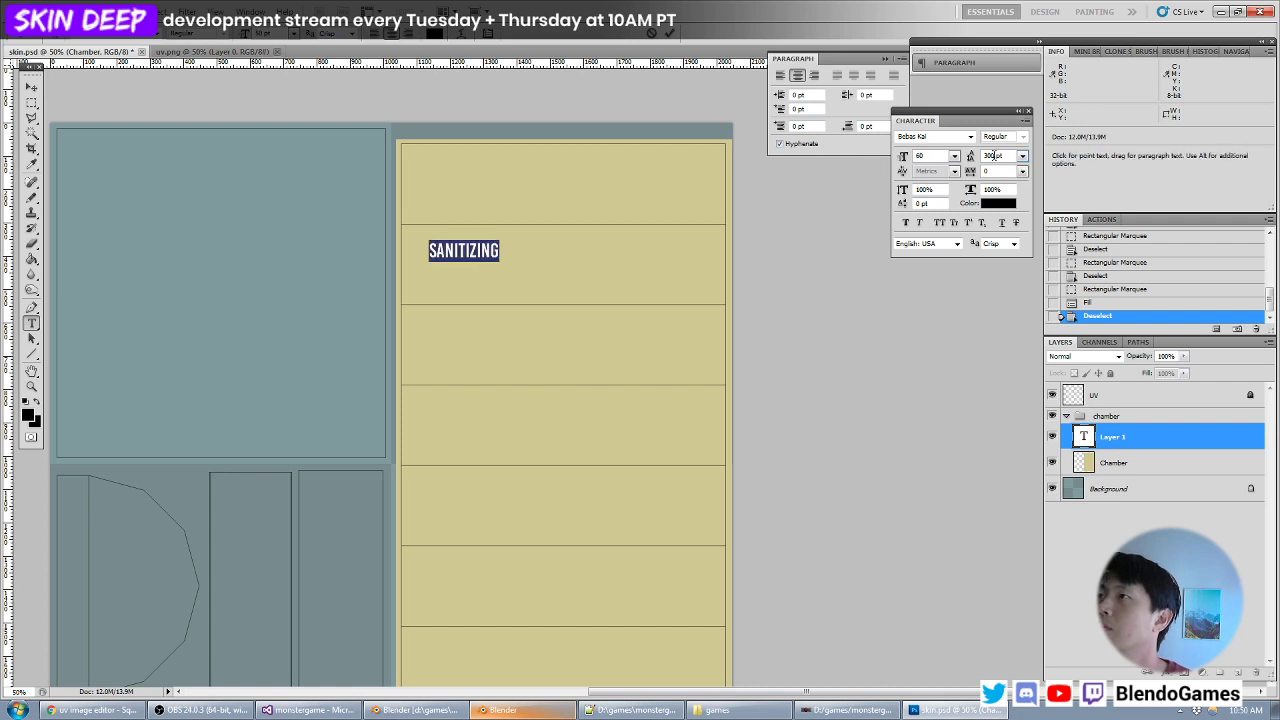
type("100")
key("Return")
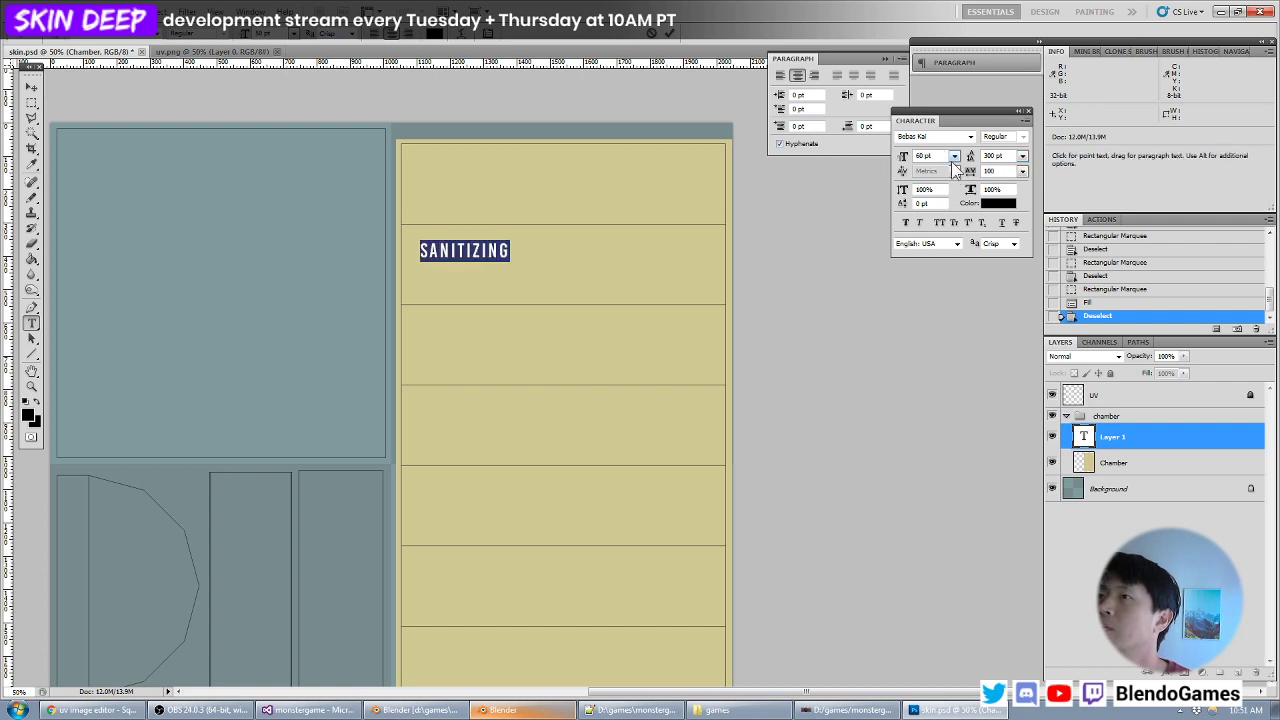
type("50")
key("Return")
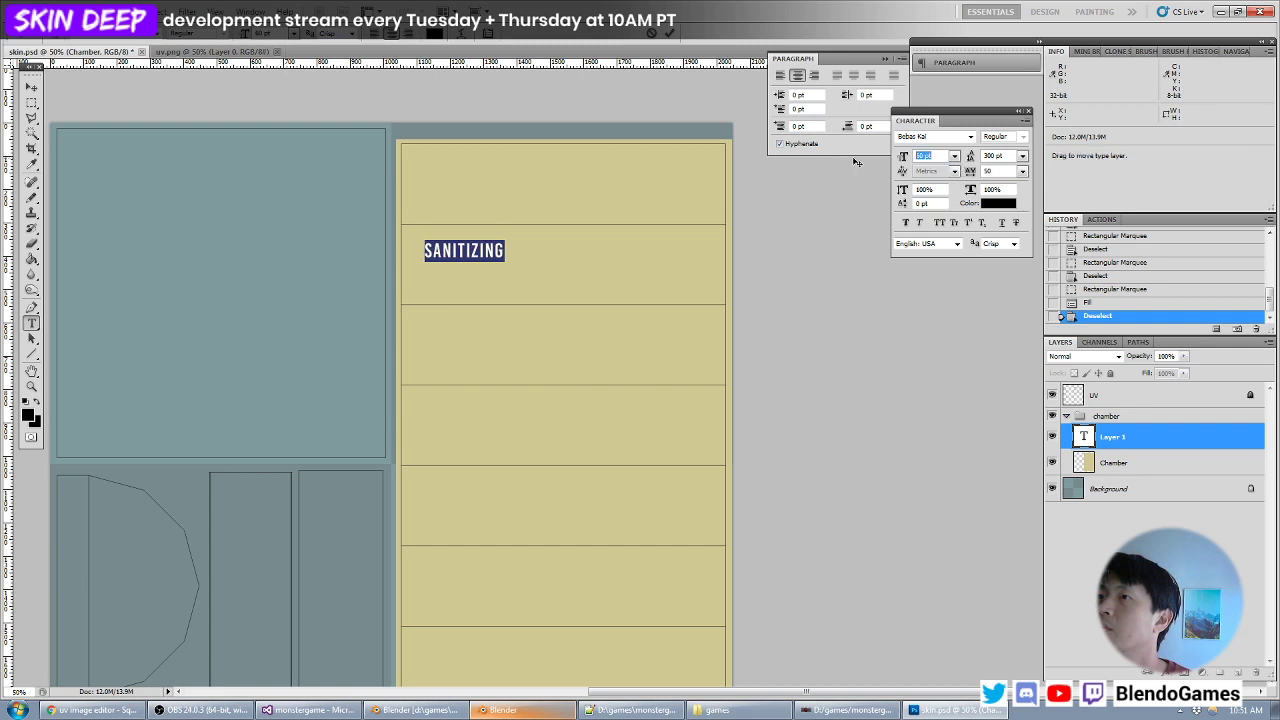
left_click(928, 157)
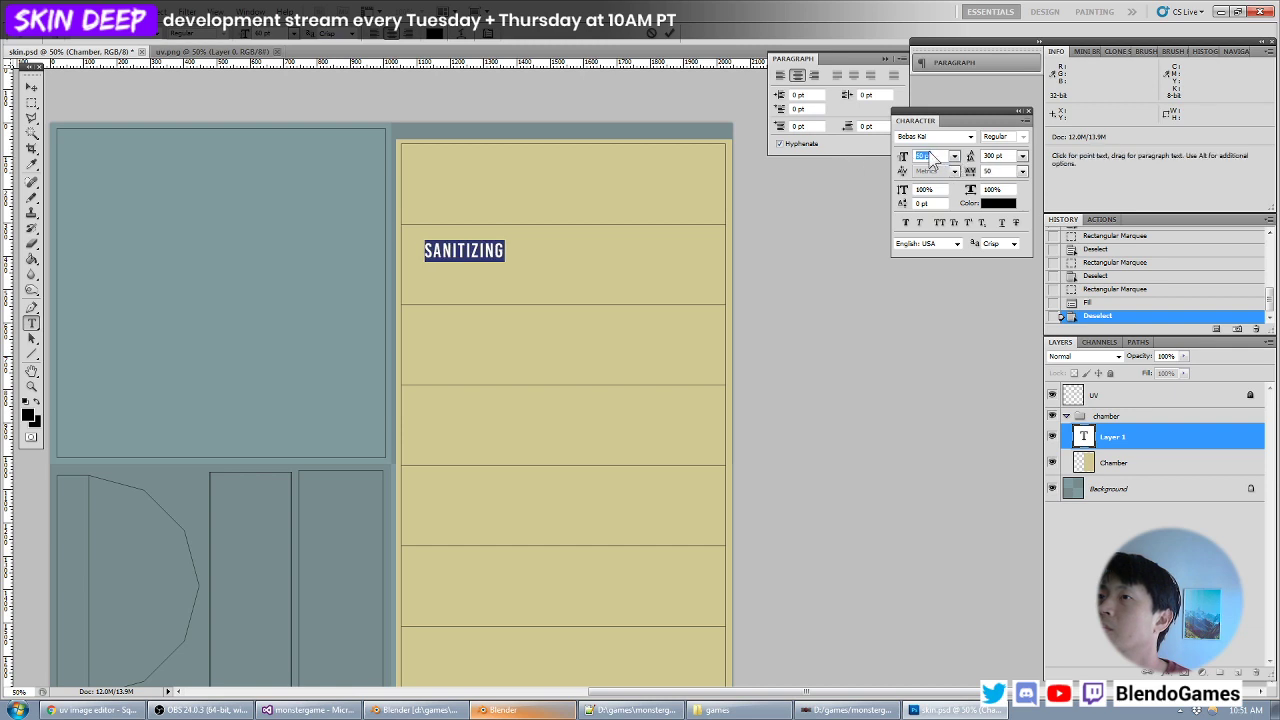
- Move the SANITIZING text down onto the third UV strip from the top
left_click(31, 88)
left_click_drag(494, 274, 513, 338)
scroll(528, 317, "down", 5)
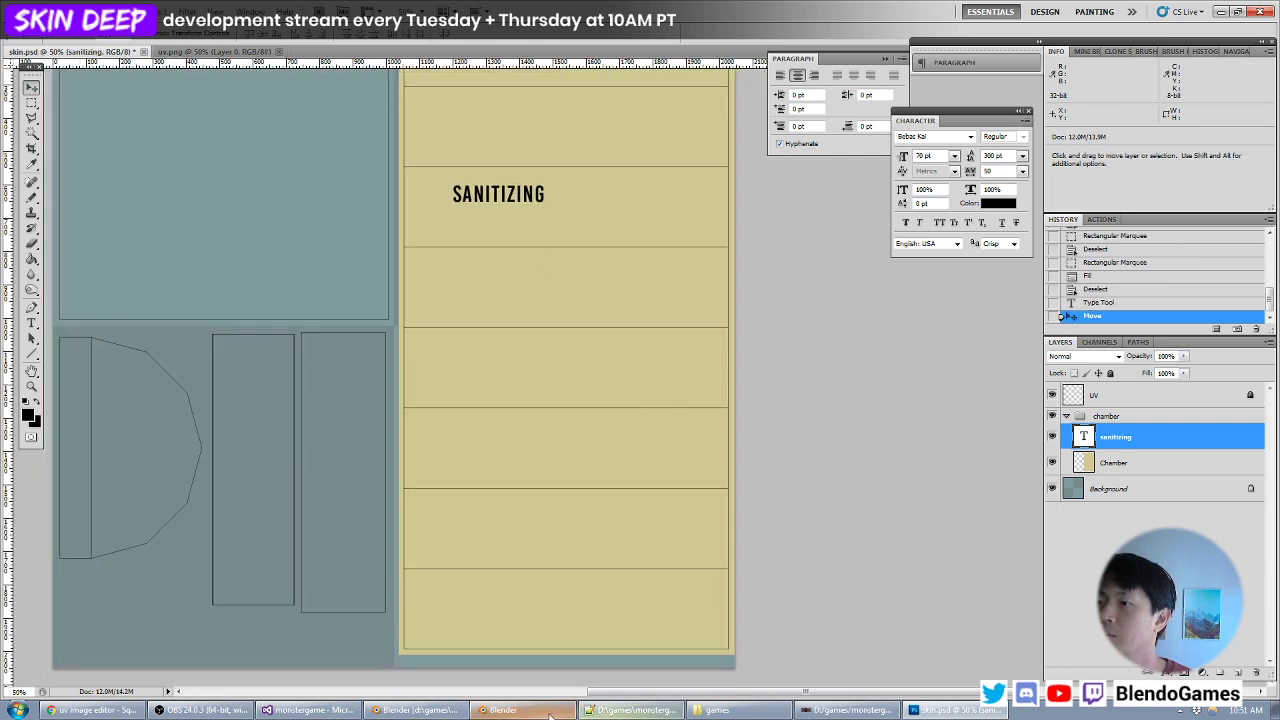
- Switch to Blender and select the chamber's lower faces to identify which UV strip sits where the towel comes out
left_click(549, 716)
left_click(415, 710)
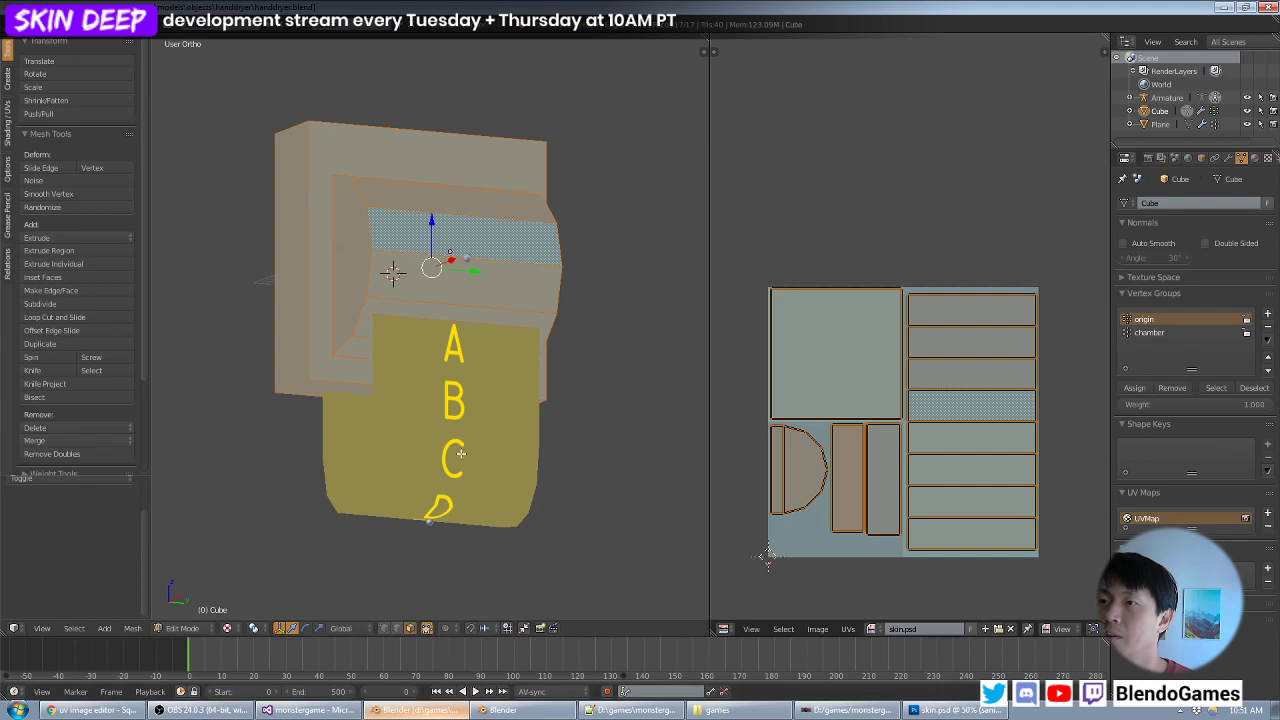
middle_click_drag(460, 453, 446, 427)
right_click(362, 338)
middle_click_drag(362, 338, 410, 336)
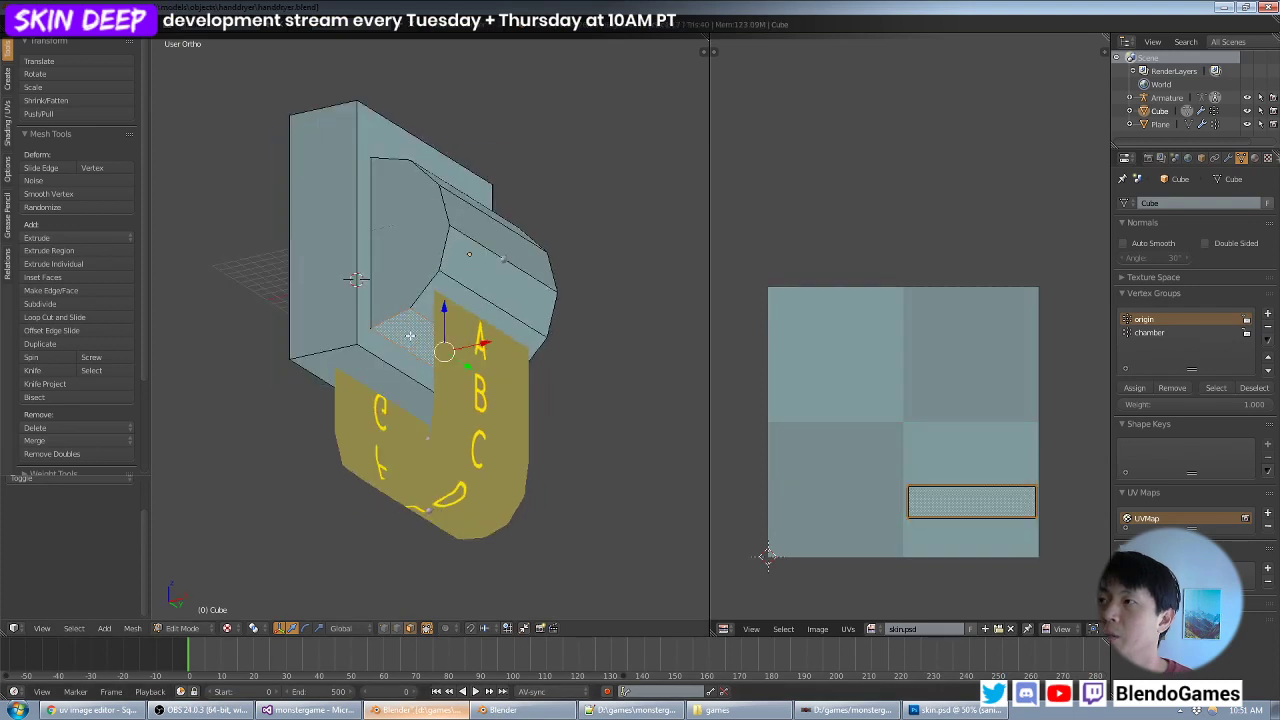
right_click(428, 300)
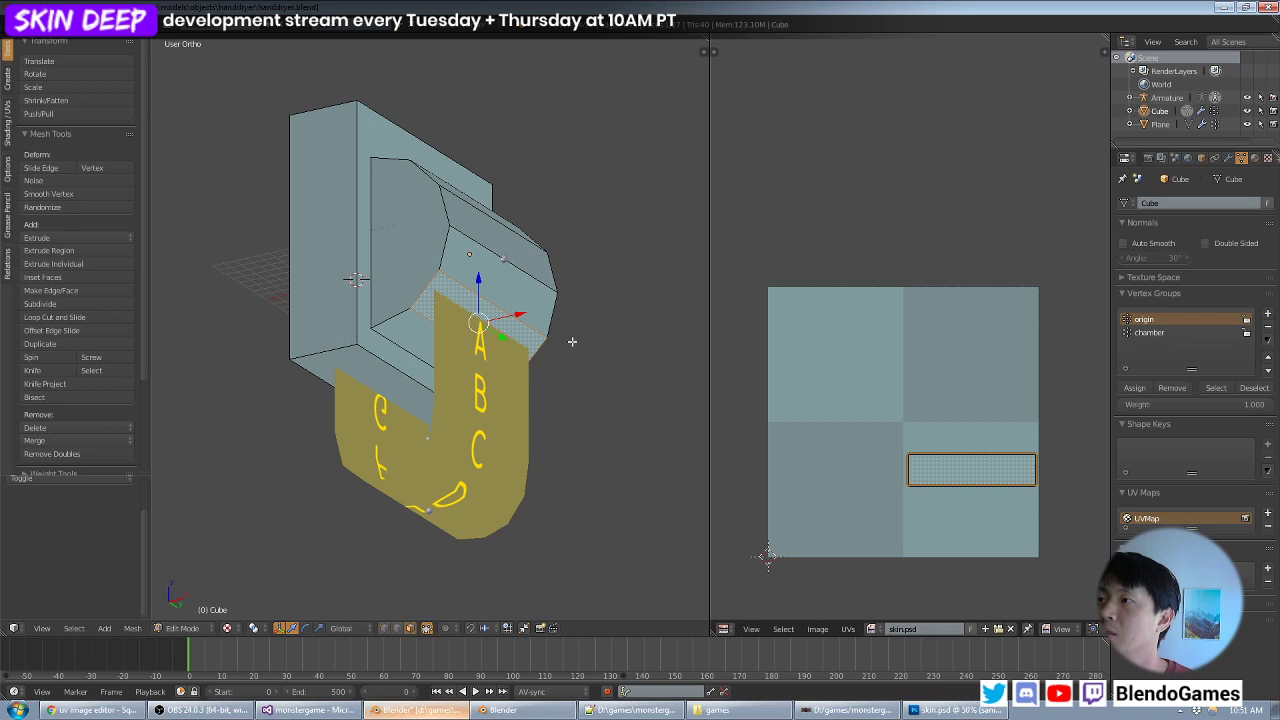
middle_click_drag(572, 341, 620, 360)
- Hide Blender's system console window and return to Photoshop with the Rectangular Marquee tool active
key("alt+Tab")
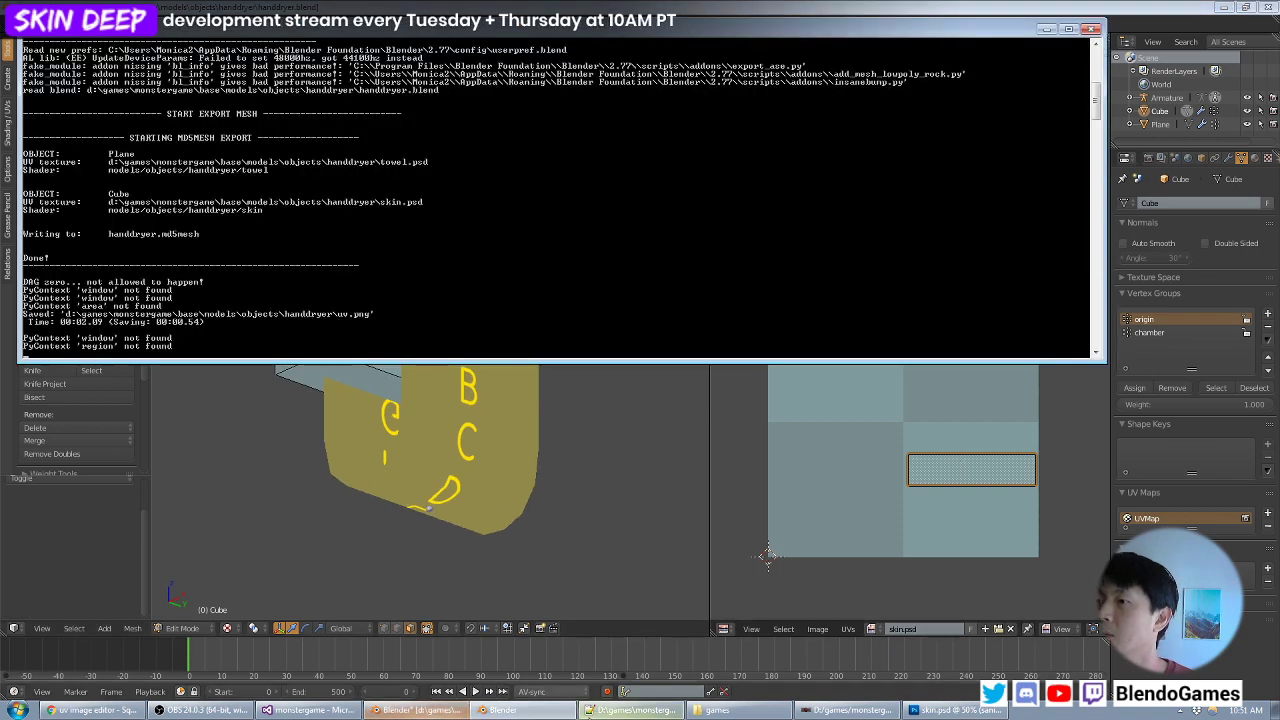
left_click(933, 712)
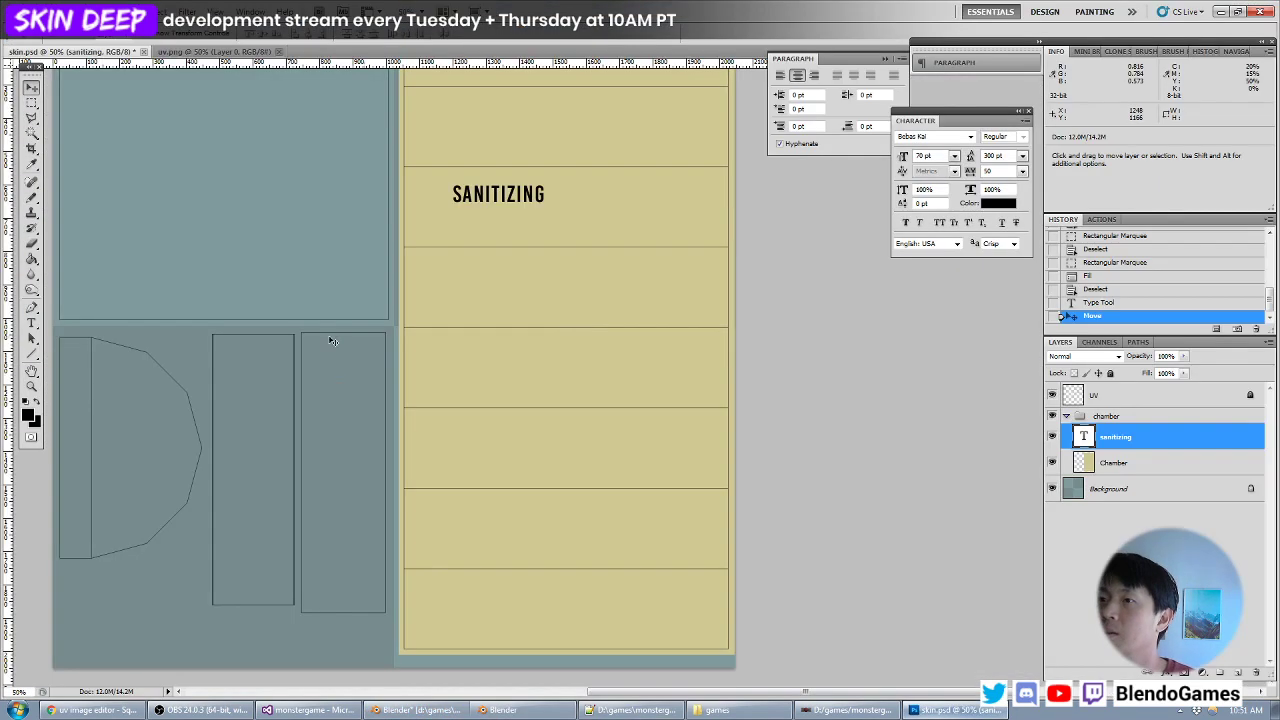
left_click(31, 103)
key("alt+Tab")
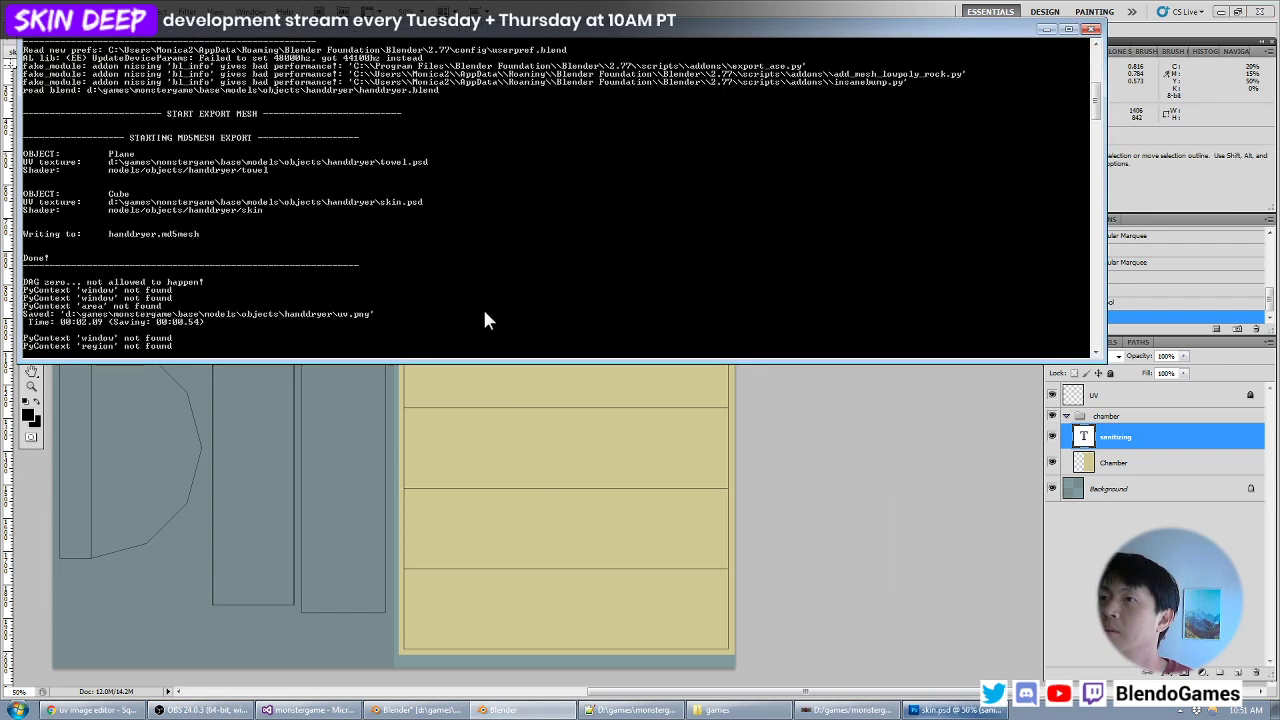
left_click(420, 712)
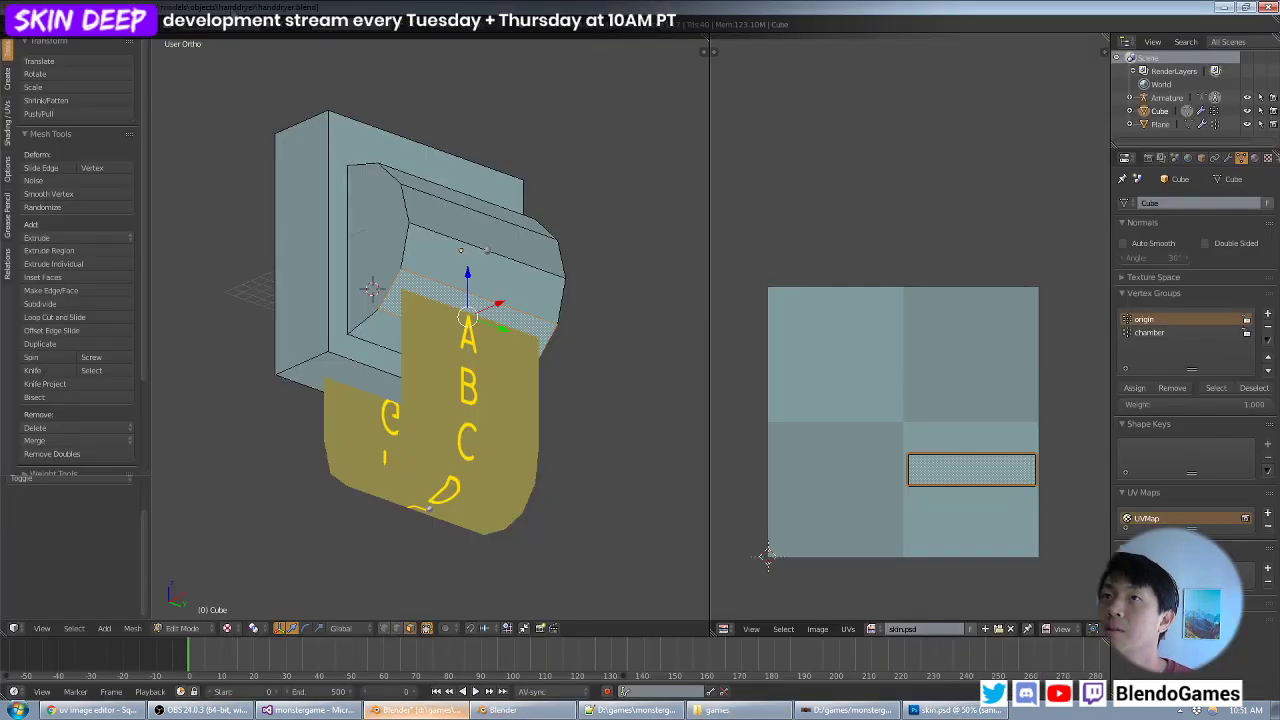
left_click(110, 27)
left_click(121, 105)
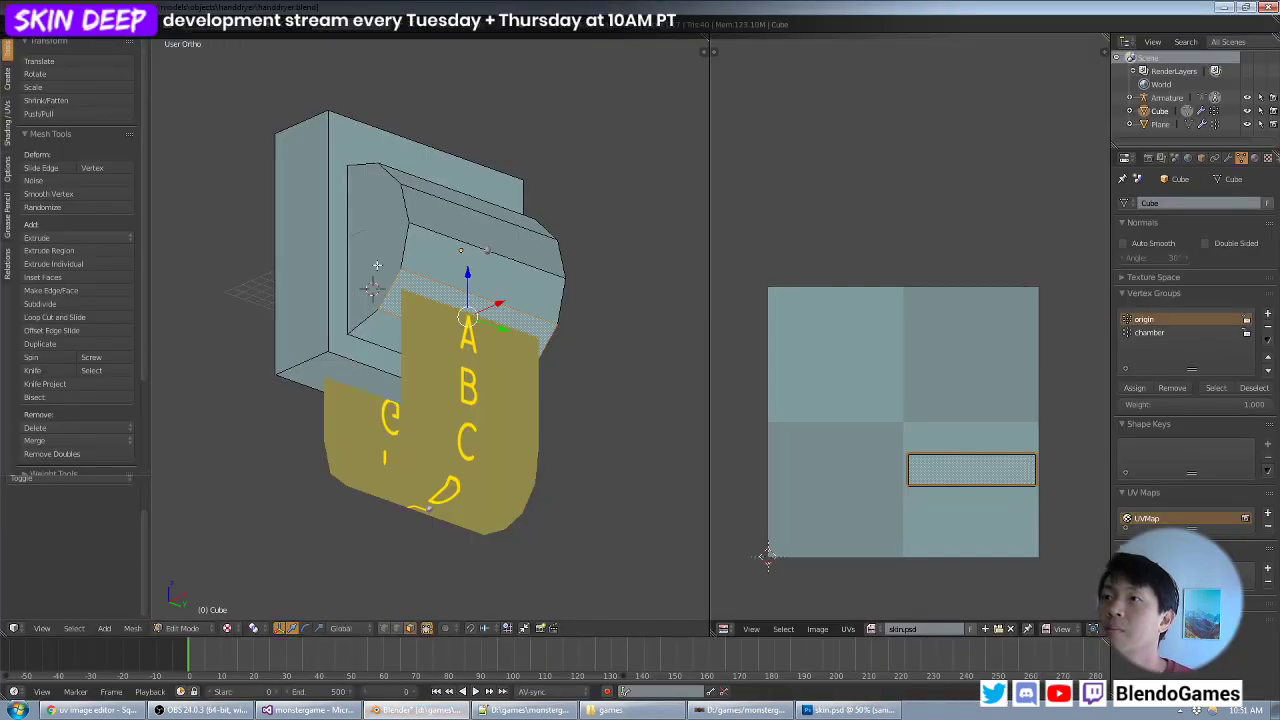
key("alt+Tab")
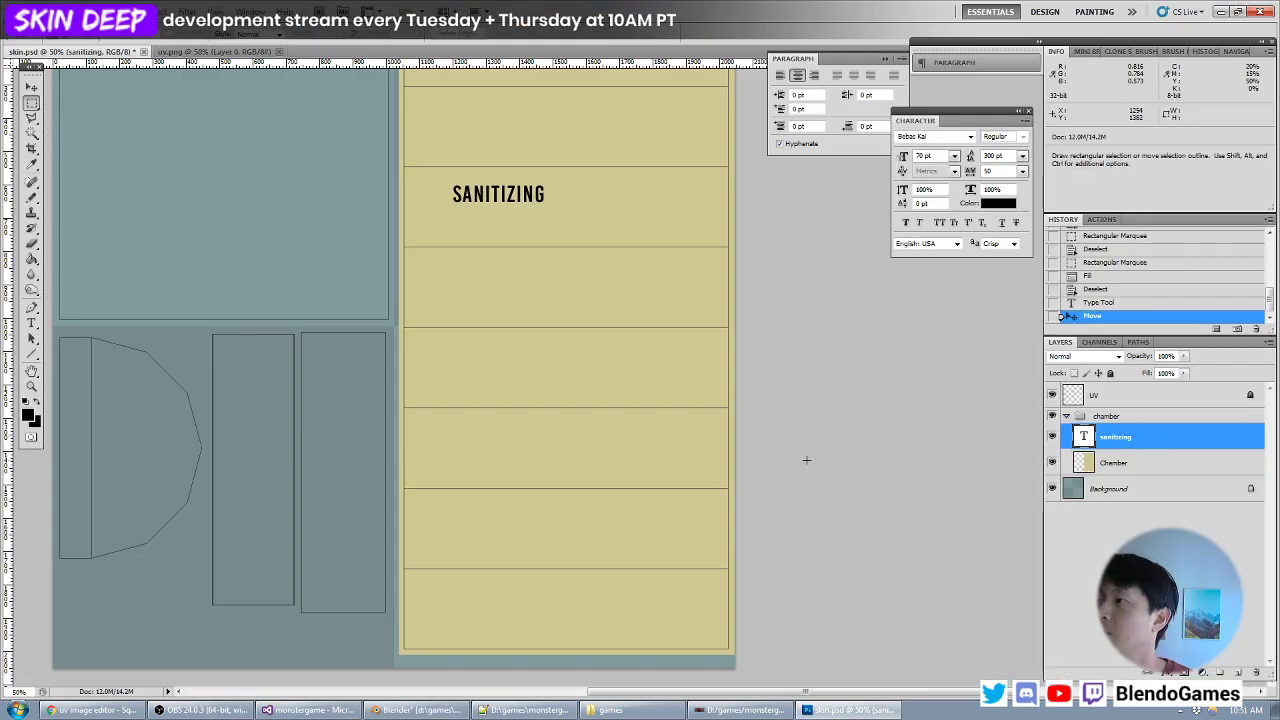
- Add a layer above the Chamber layer and fill a black bar about 942 by 92 px on the sixth UV strip
left_click(1192, 467)
key("ctrl+shift+n")
key("Return")
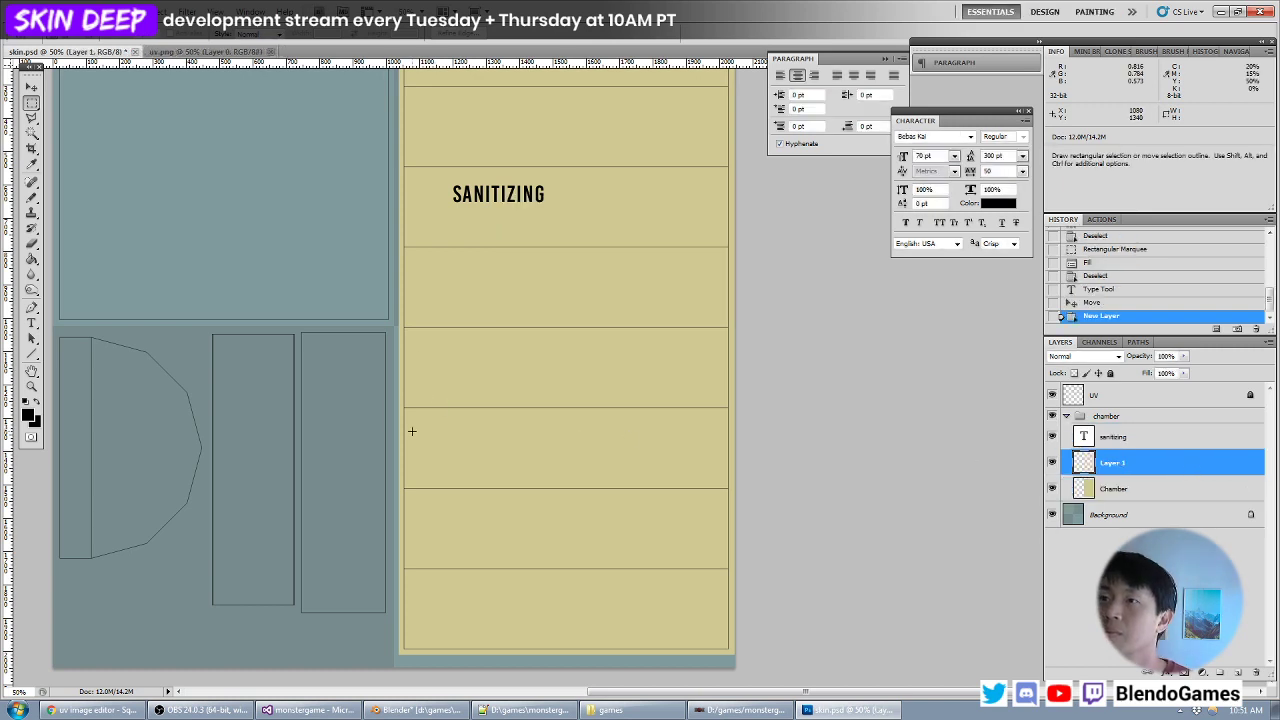
left_click_drag(408, 431, 723, 462)
key("alt+BackSpace")
key("ctrl+d")
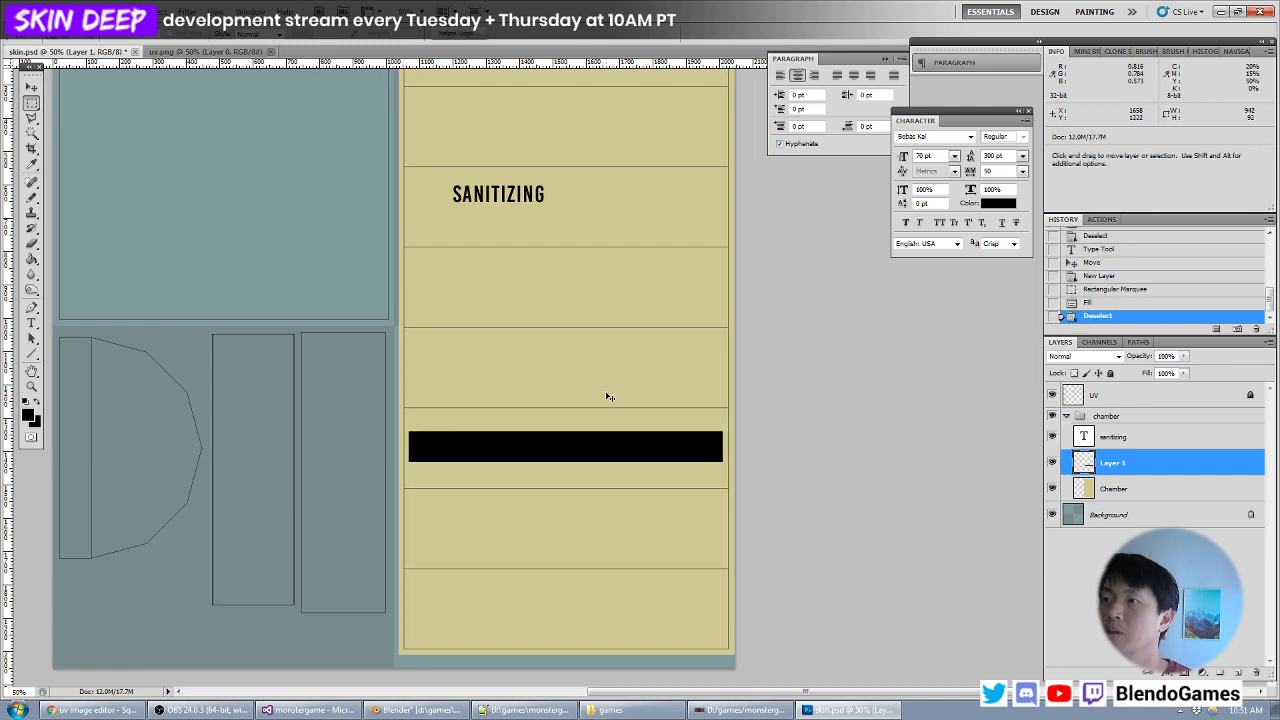
- Switch to Blender, reload the skin texture and examine how the black slot lines up with the towel on the chamber
left_click(418, 710)
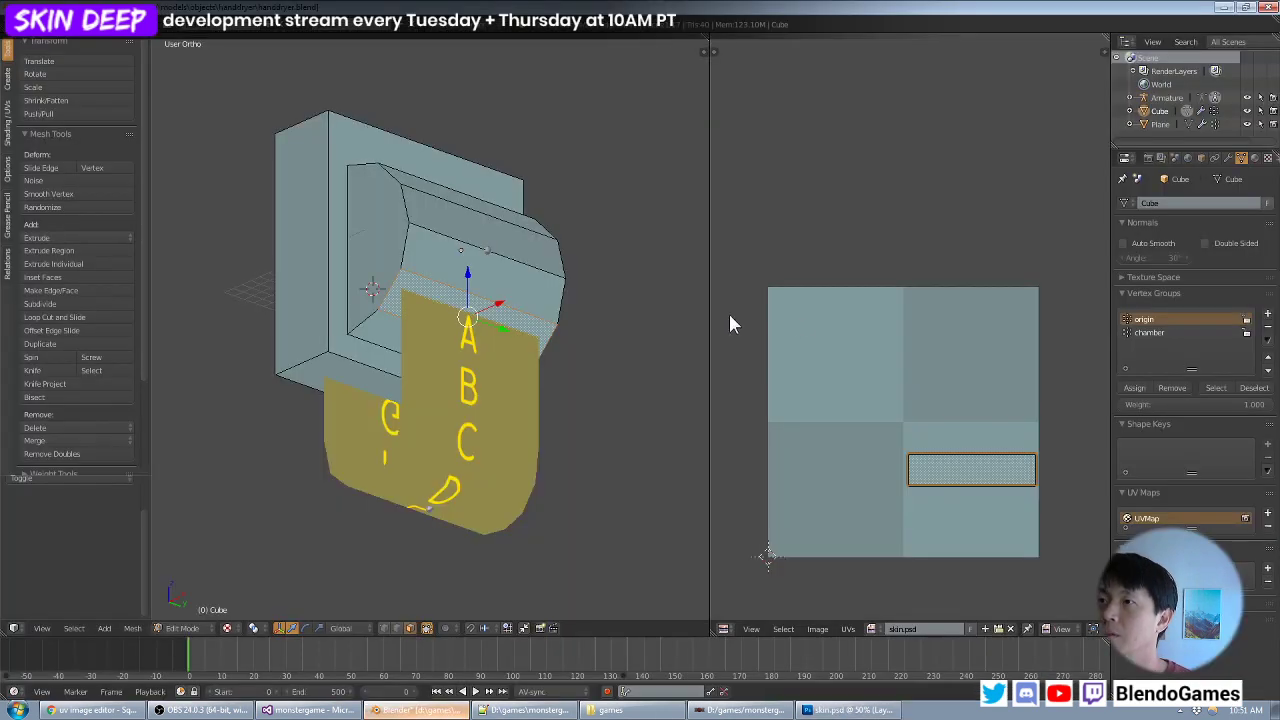
key("a")
middle_click_drag(552, 332, 325, 390)
scroll(486, 331, "up", 2)
scroll(372, 290, "up", 3)
scroll(380, 355, "up", 2)
scroll(330, 395, "down", 3)
middle_click_drag(380, 435, 342, 370)
scroll(418, 390, "down", 4)
scroll(469, 315, "up", 3)
scroll(469, 315, "down", 2)
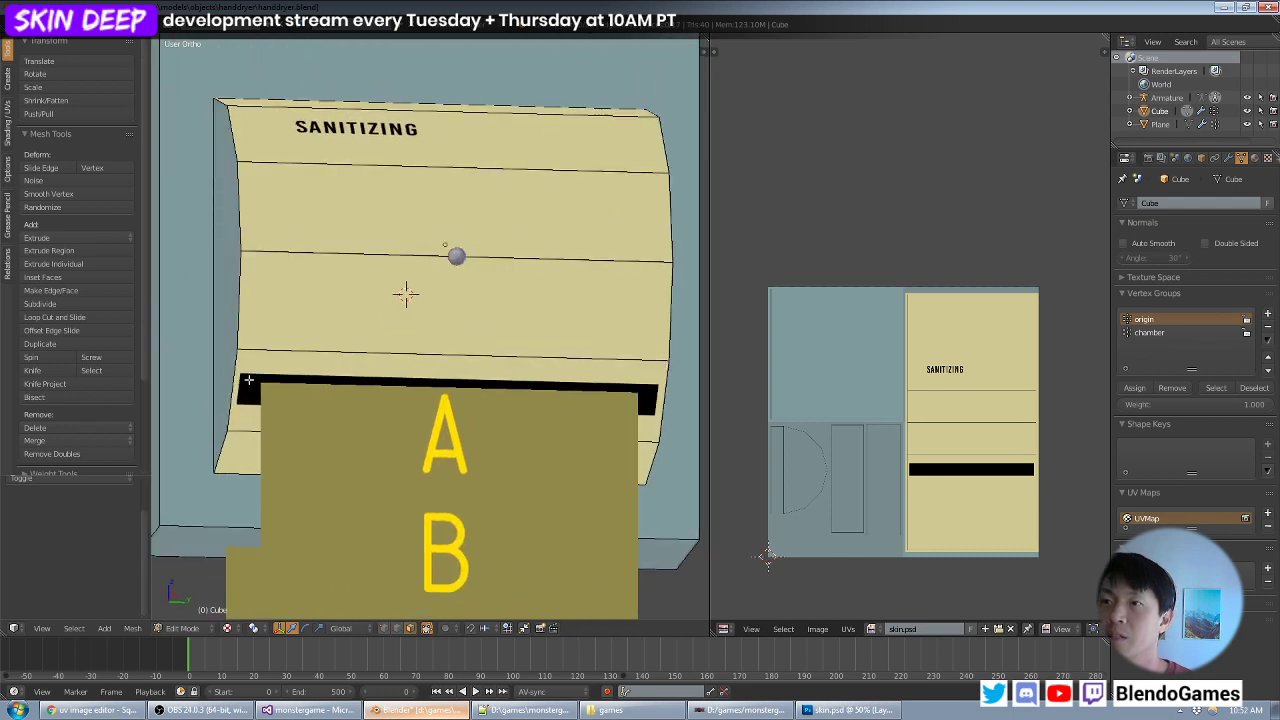
middle_click_drag(253, 382, 434, 366)
- In Photoshop, trim the black bar slightly at its left, right and bottom edges, and save skin.psd
key("alt+Tab")
left_click(33, 88)
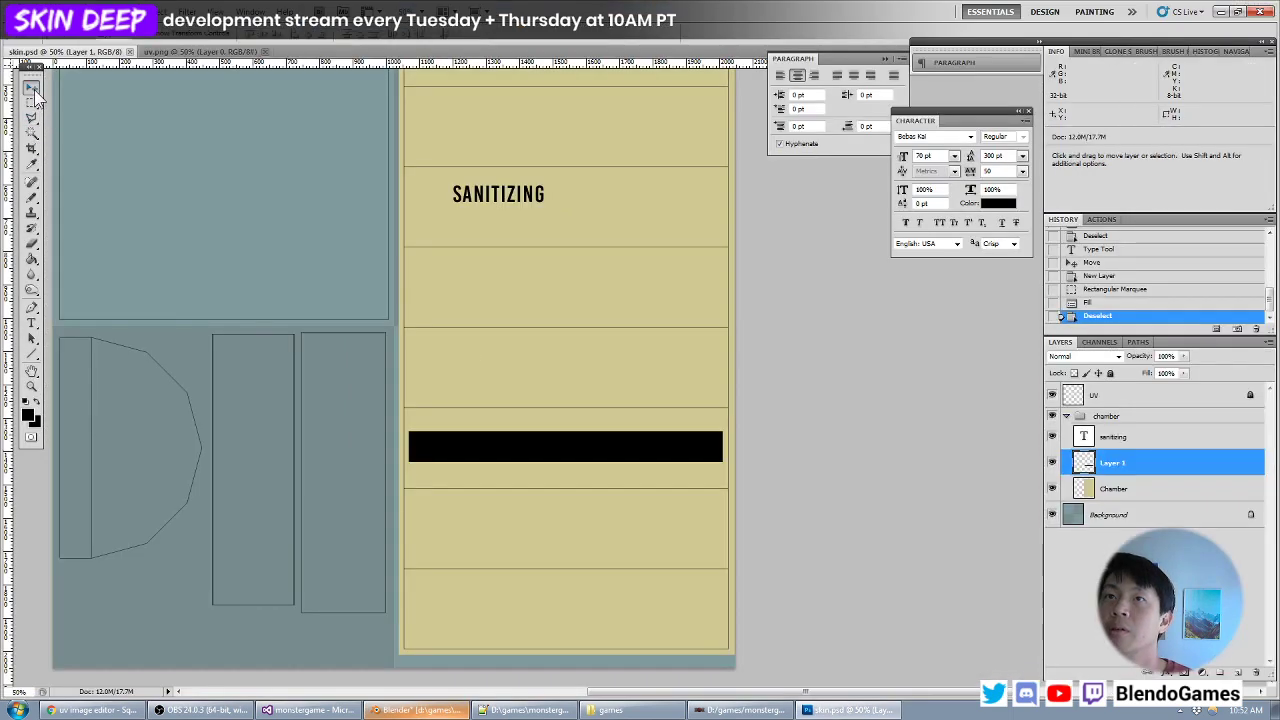
left_click(33, 103)
left_click_drag(385, 381, 415, 487)
key("Delete")
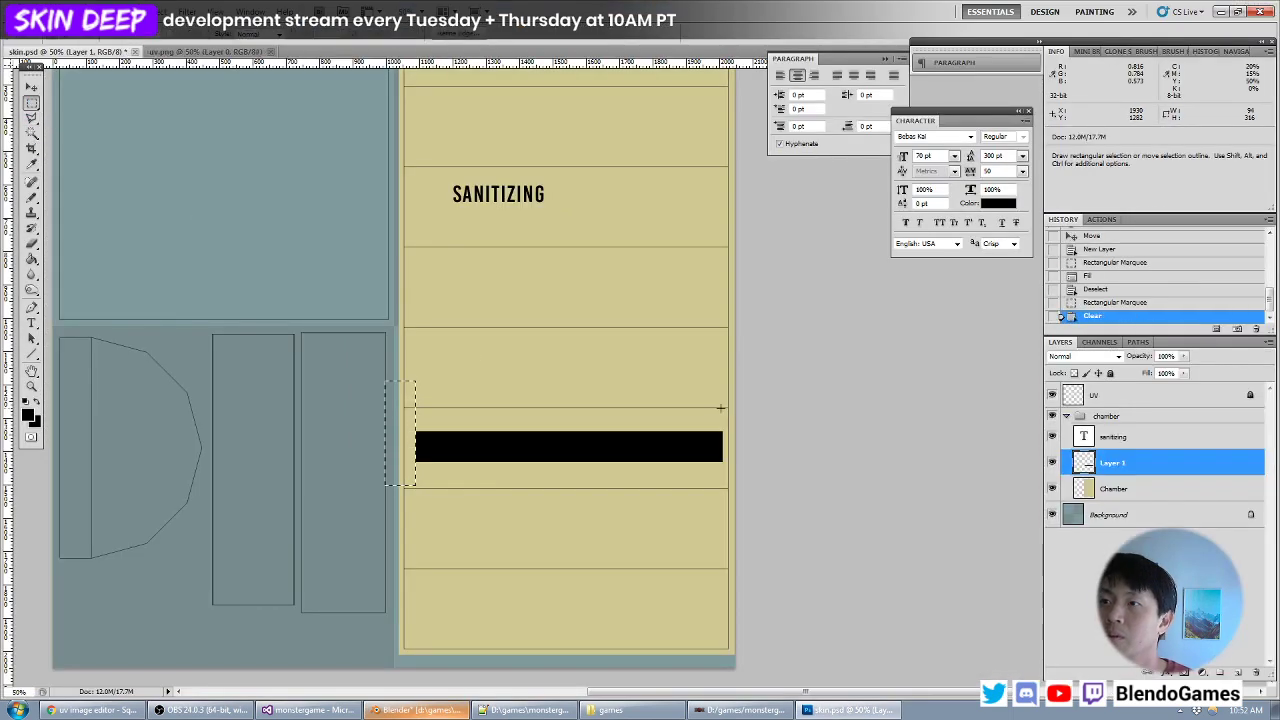
key("Delete")
left_click_drag(718, 495, 385, 456)
key("ctrl+d")
key("Delete")
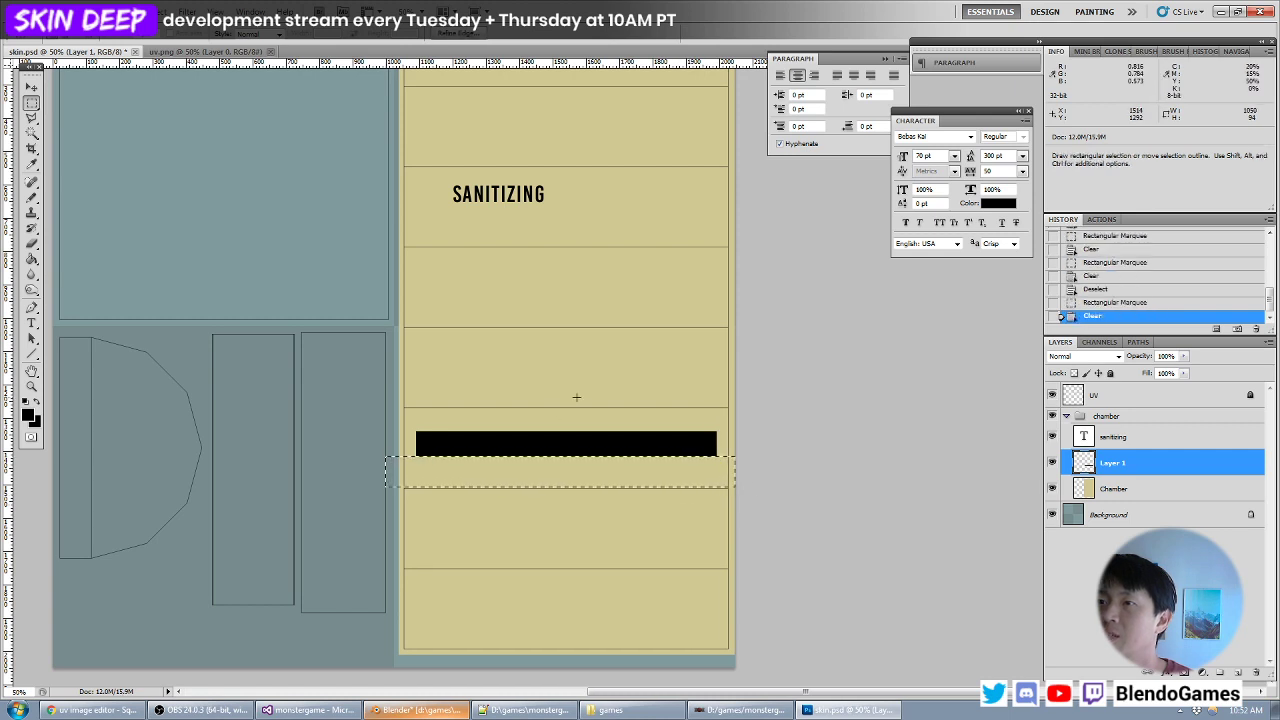
key("ctrl+d")
key("ctrl+s")
- Switch to Blender, reload the skin texture and check the trimmed slot's fit around the towel
key("alt+Tab")
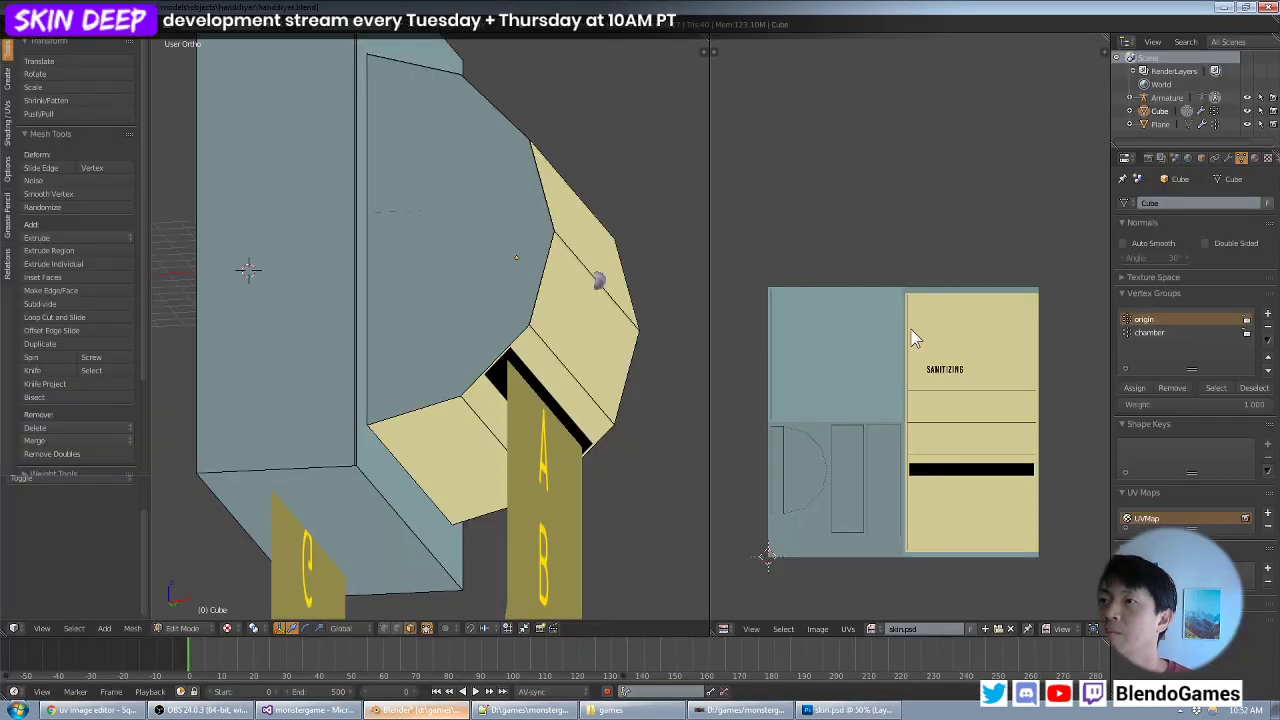
key("alt+r")
middle_click_drag(572, 348, 470, 370)
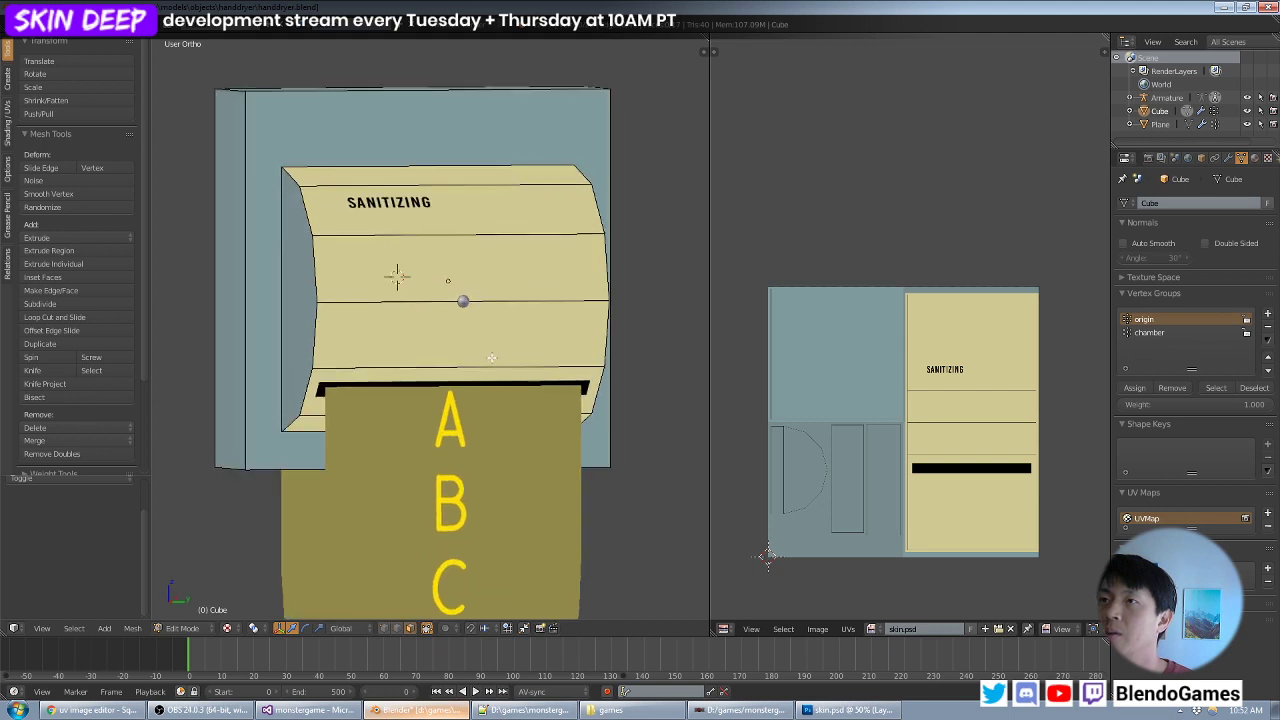
- Move the SANITIZING text down to the fourth UV strip in Photoshop and check its placement on the chamber in Blender
key("alt+Tab")
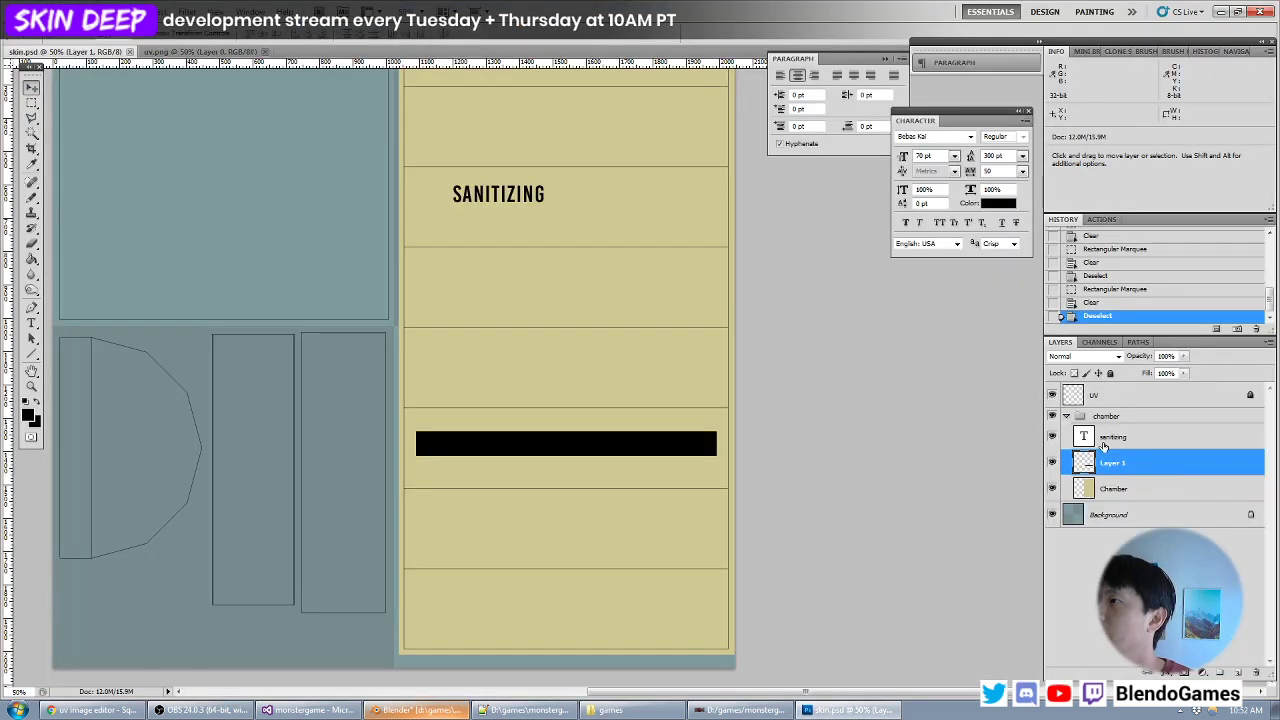
left_click_drag(571, 251, 513, 335)
key("alt+Tab")
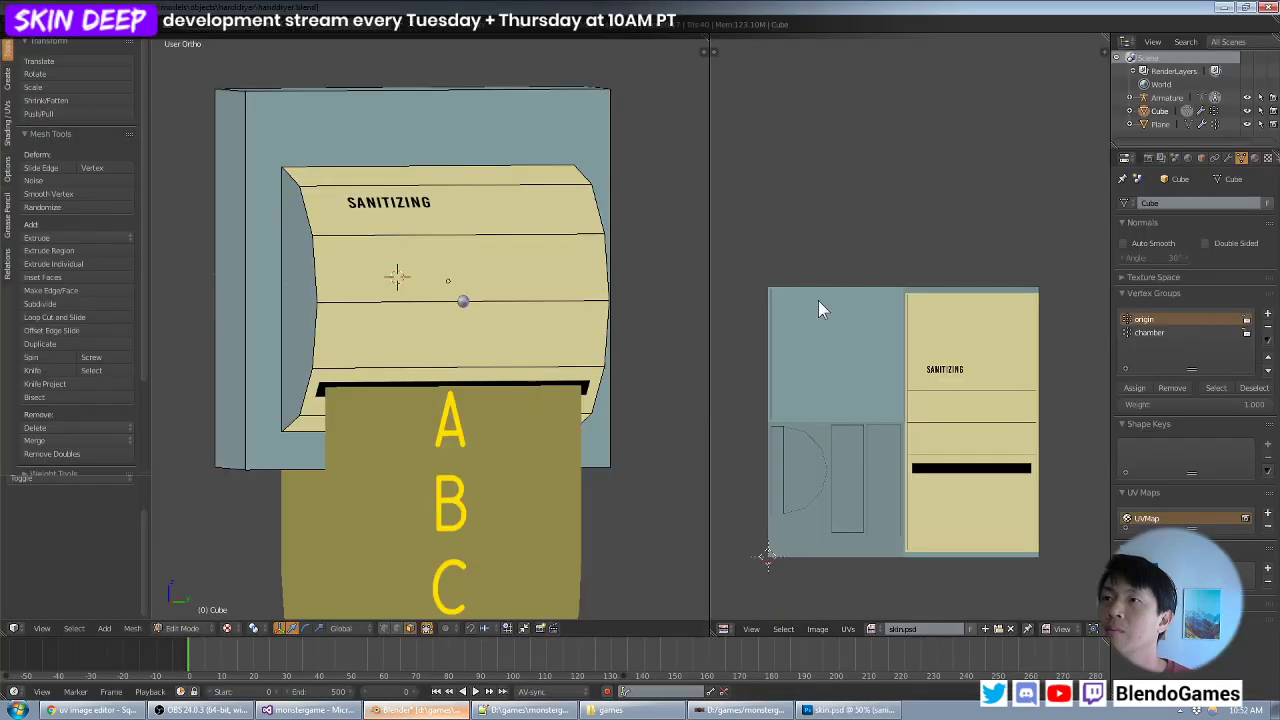
scroll(366, 371, "down", 2)
middle_click_drag(374, 373, 435, 429)
scroll(411, 380, "up", 4)
scroll(480, 383, "down", 3)
- In Photoshop, create a layer group directly above the Background layer and name it housing
key("alt+Tab")
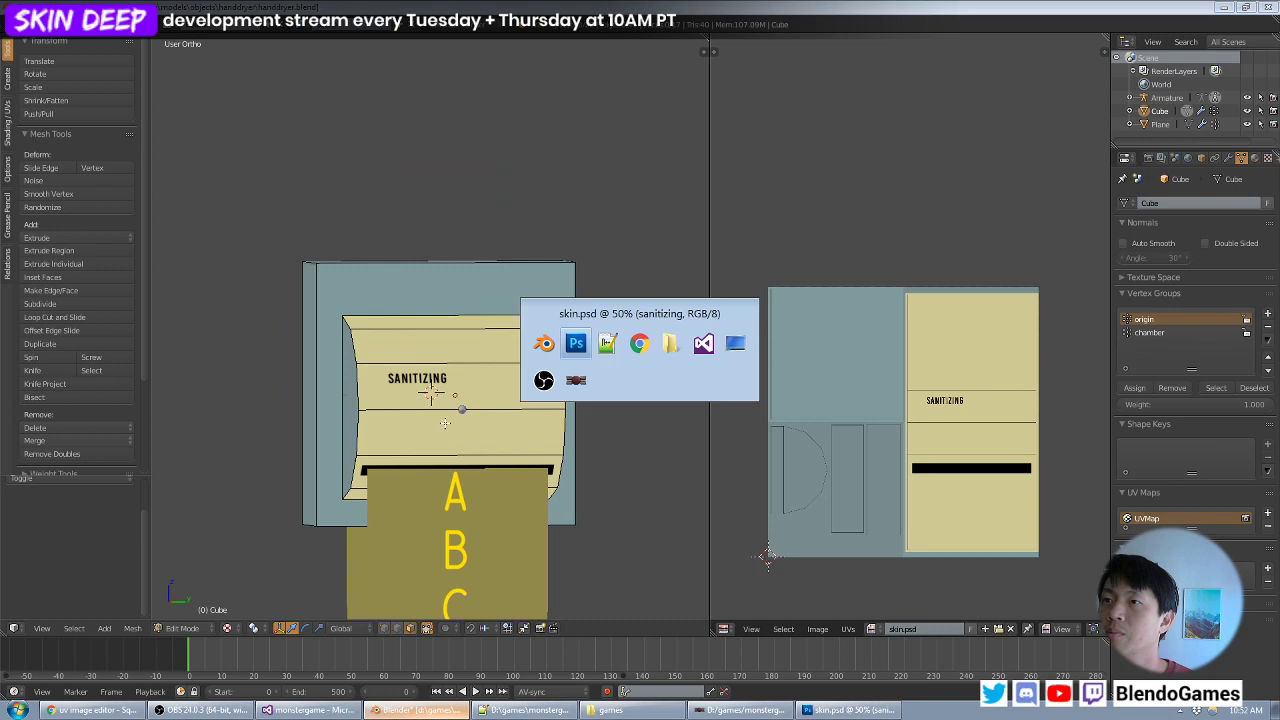
left_click_drag(365, 321, 621, 499)
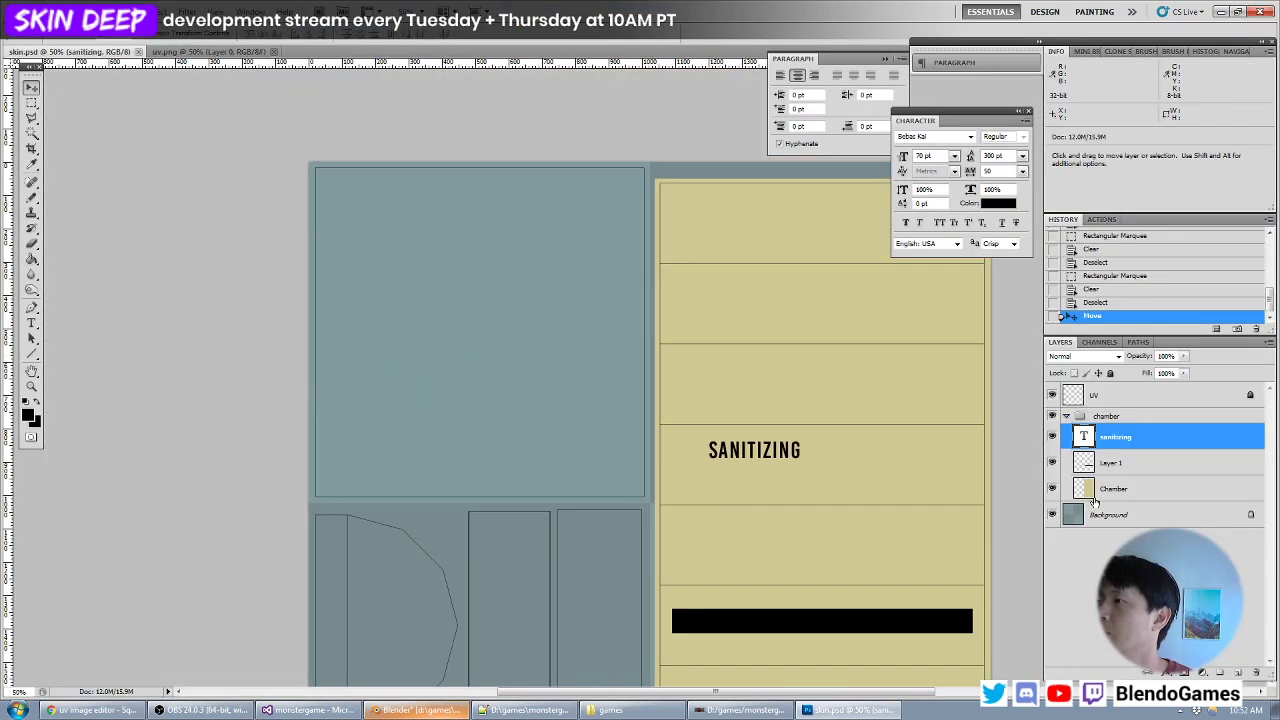
left_click(1127, 487)
left_click(1120, 512)
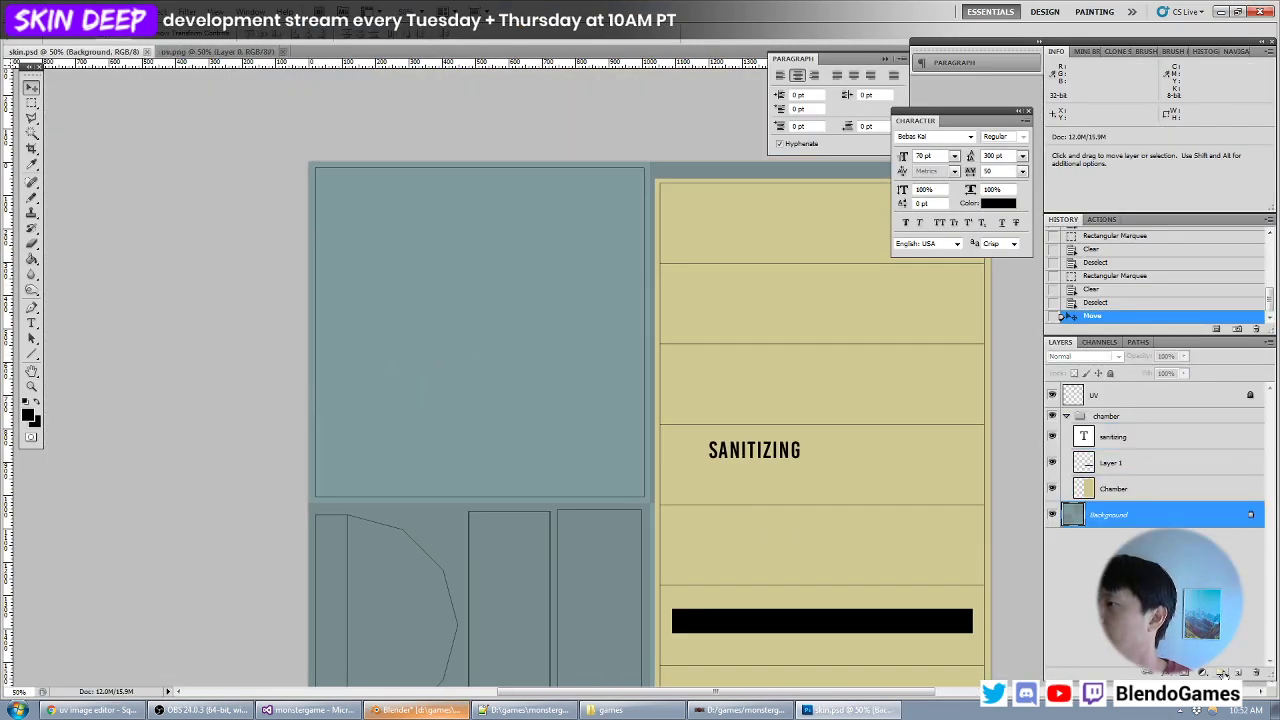
left_click(1221, 673)
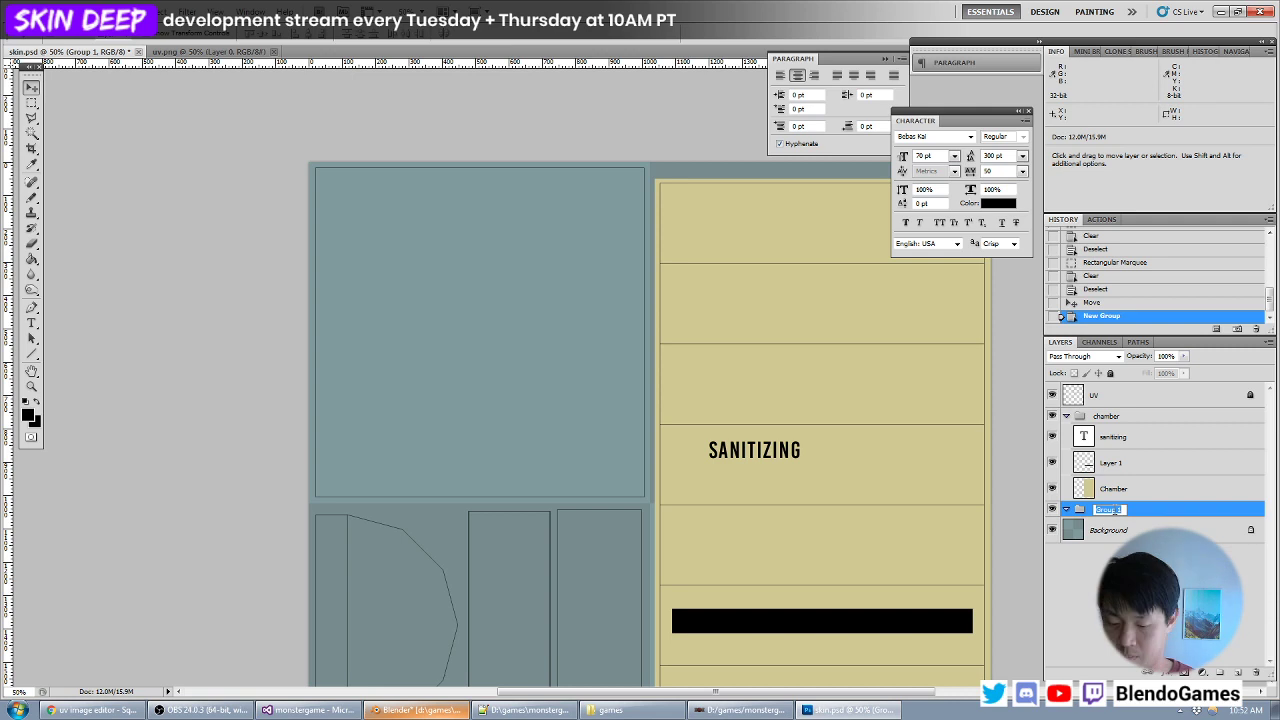
left_click(1116, 509)
type("housing")
key("Return")
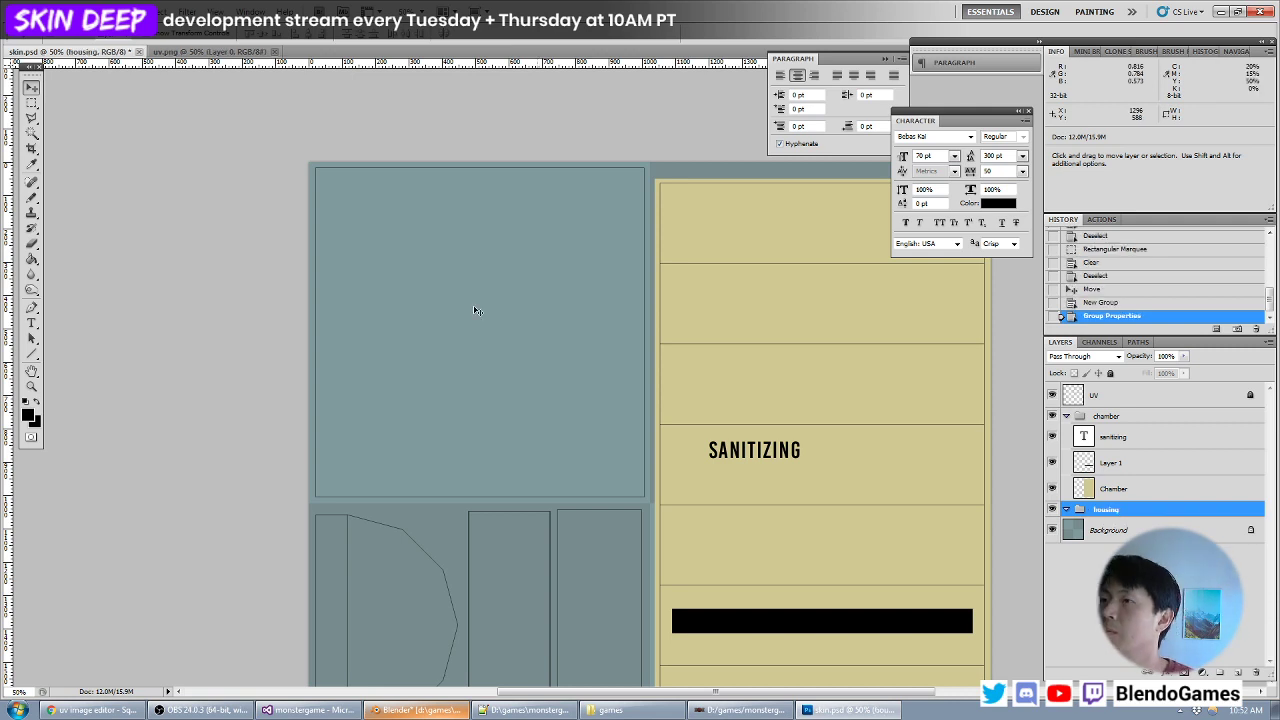
- Set the foreground colour to #beb67c, a darker shade sampled from the chamber's tan
left_click(28, 414)
left_click(714, 286)
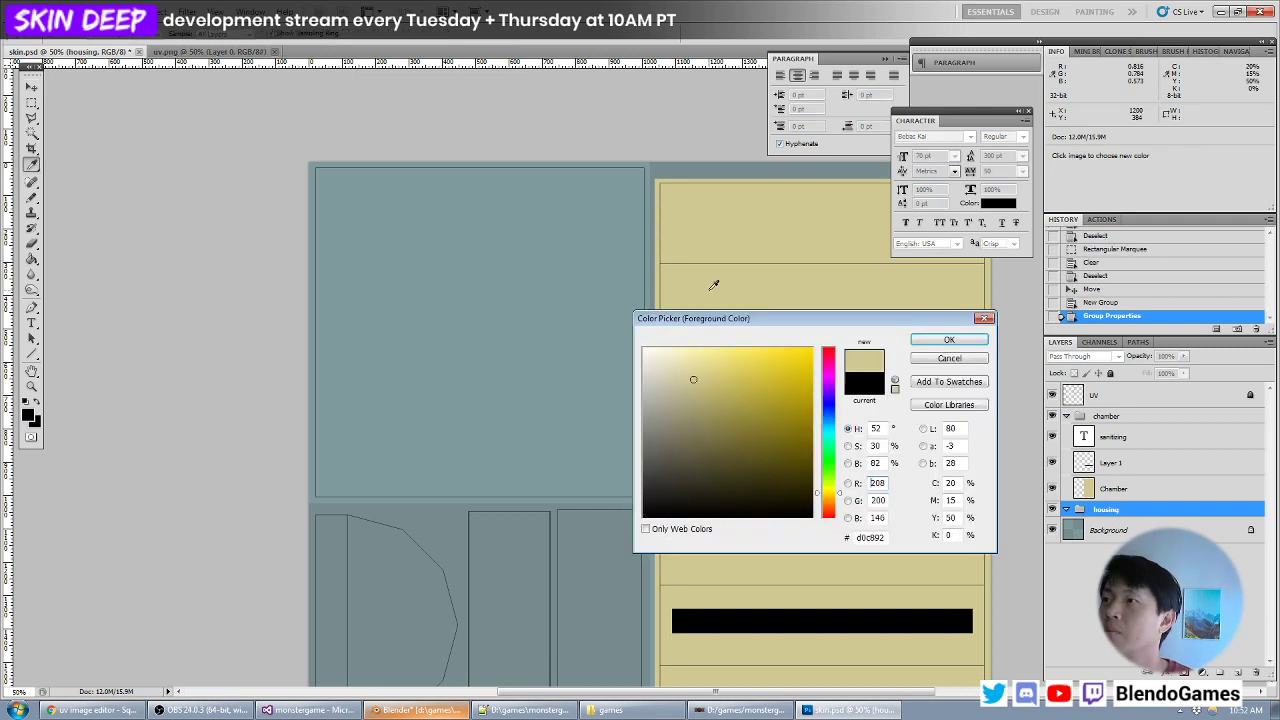
left_click(701, 390)
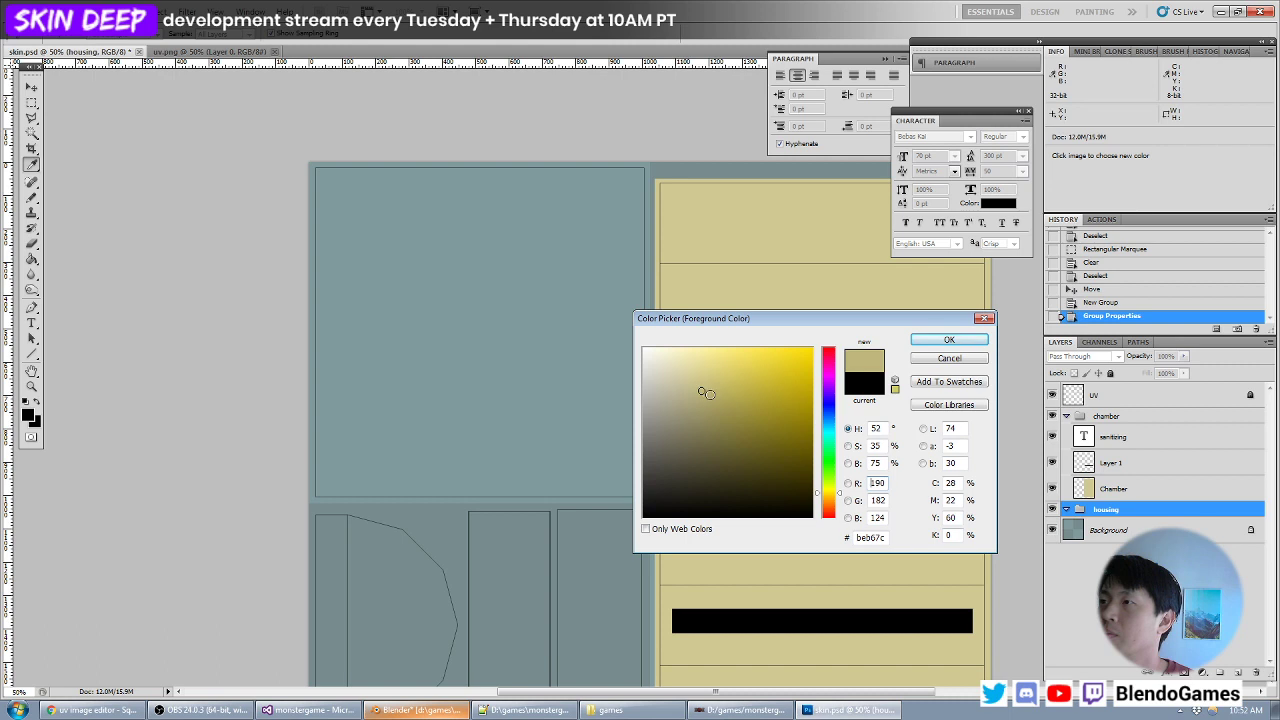
key("Return")
- Create a new layer in the housing group and fill the large square UV island, about 1006 × 1010 px, with the darker tan
key("m")
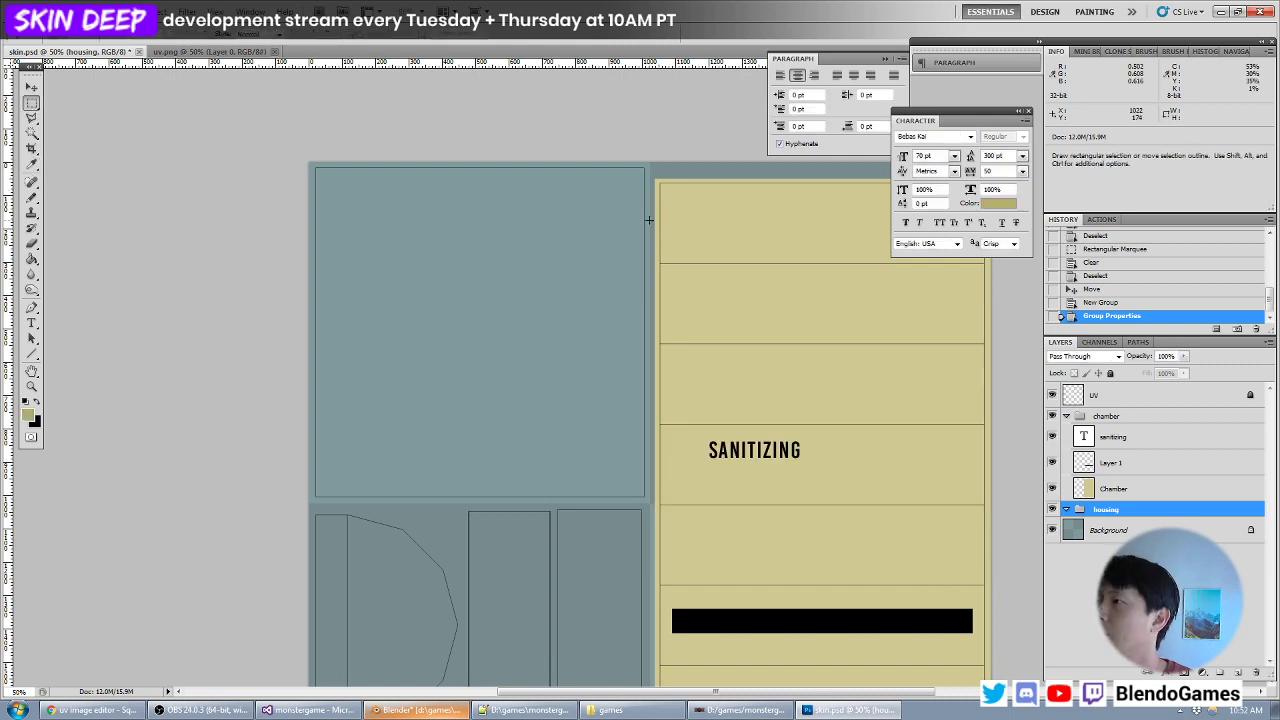
key("ctrl+shift+n")
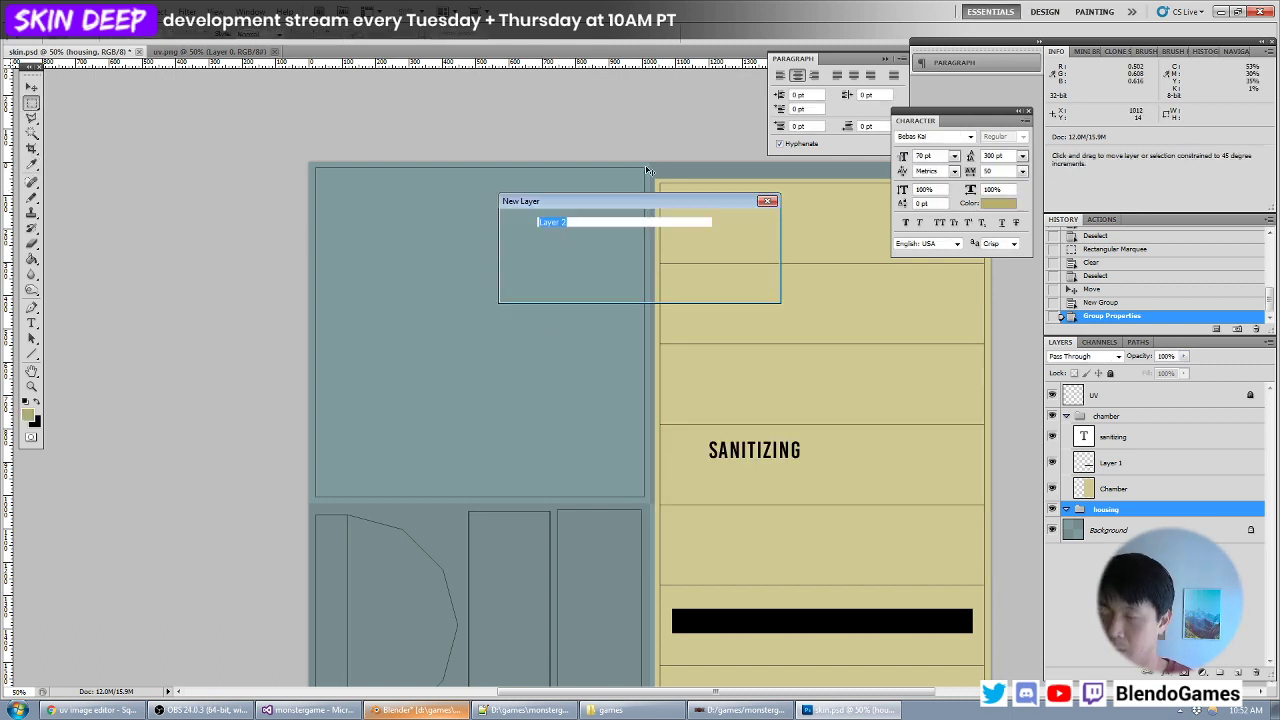
key("Return")
left_click_drag(647, 165, 479, 314)
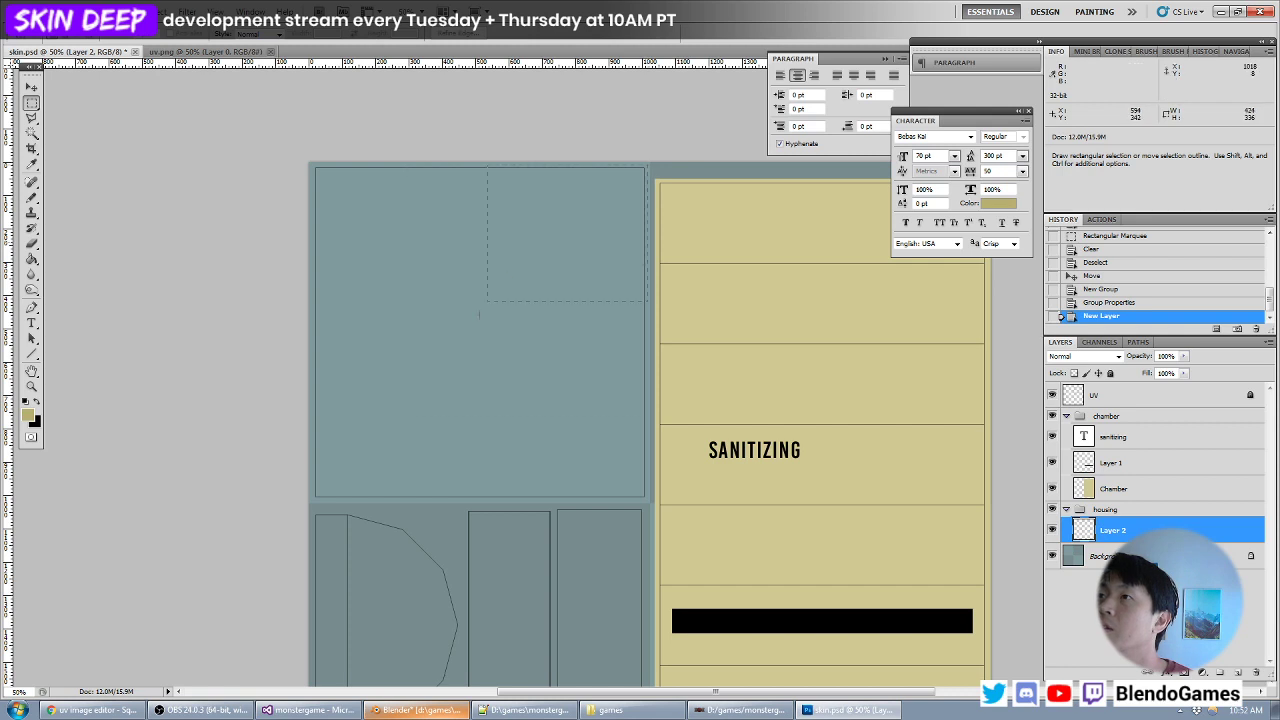
left_click_drag(313, 498, 313, 498)
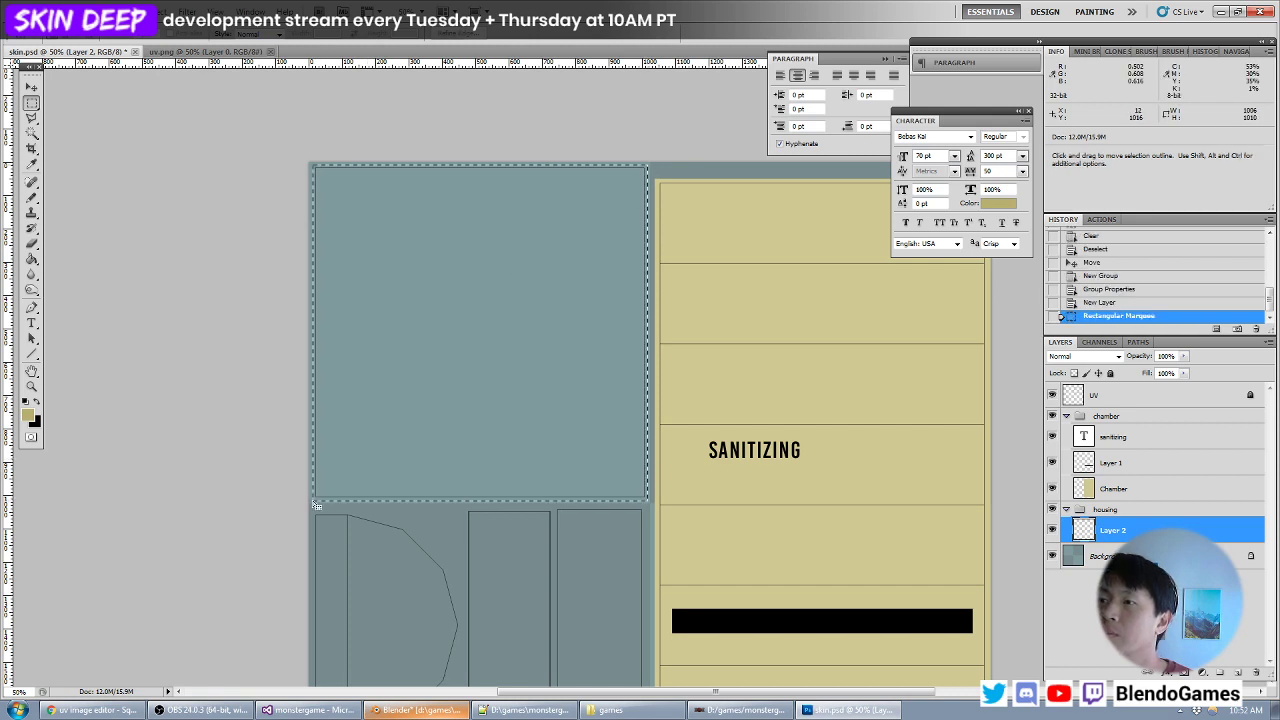
key("alt+BackSpace")
key("ctrl+d")
- Fill the two tall, narrow UV strips below the large square with the same darker tan
left_click_drag(514, 520, 468, 354)
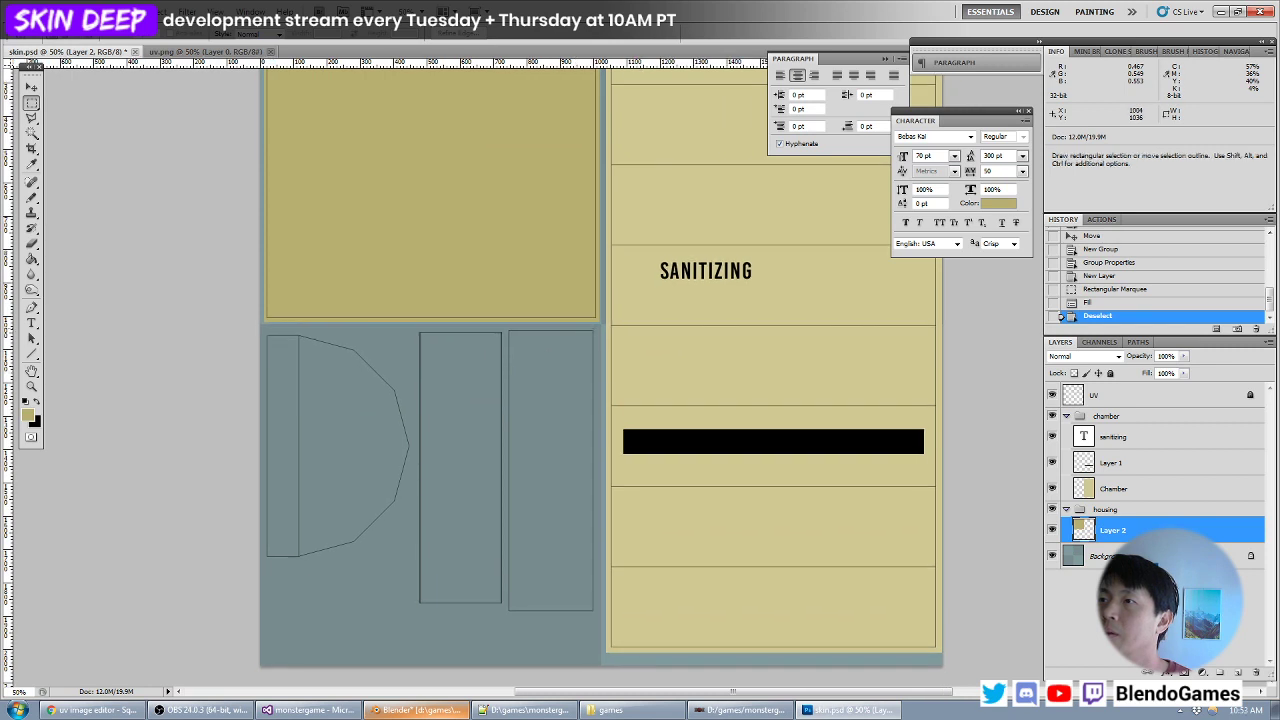
left_click_drag(593, 329, 502, 530)
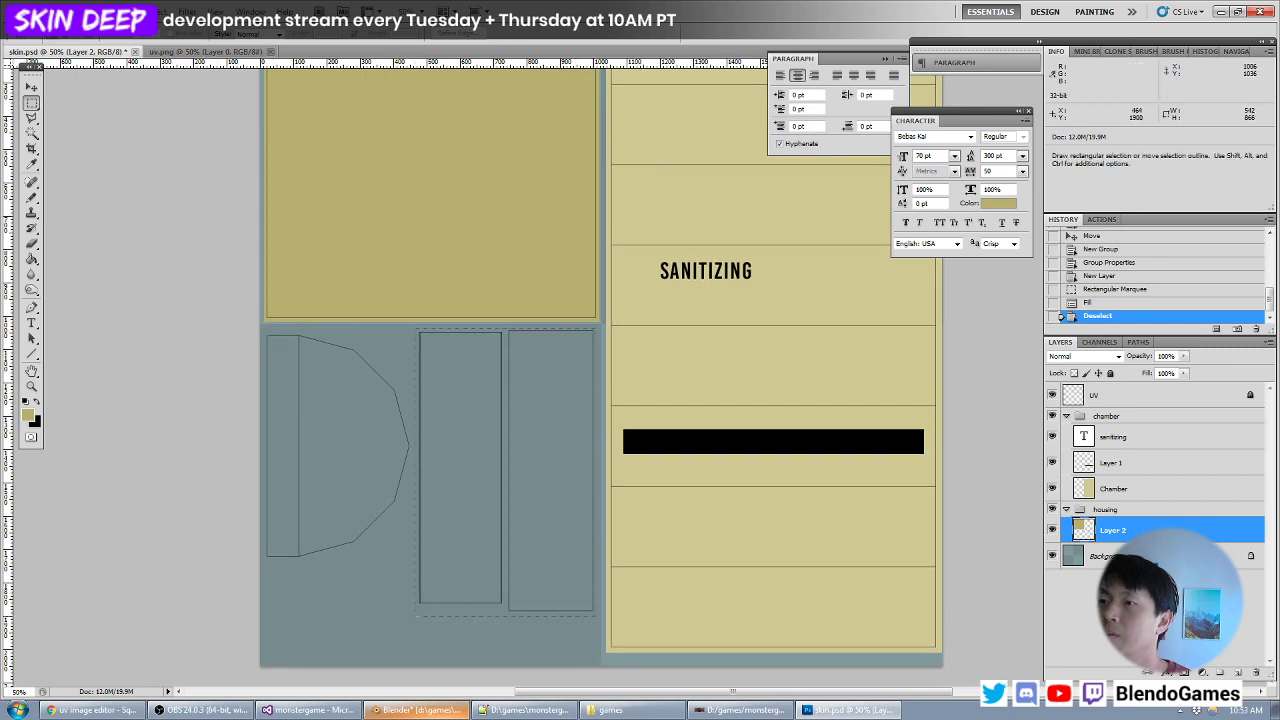
left_click_drag(416, 612, 414, 614)
key("alt+BackSpace")
key("ctrl+d")
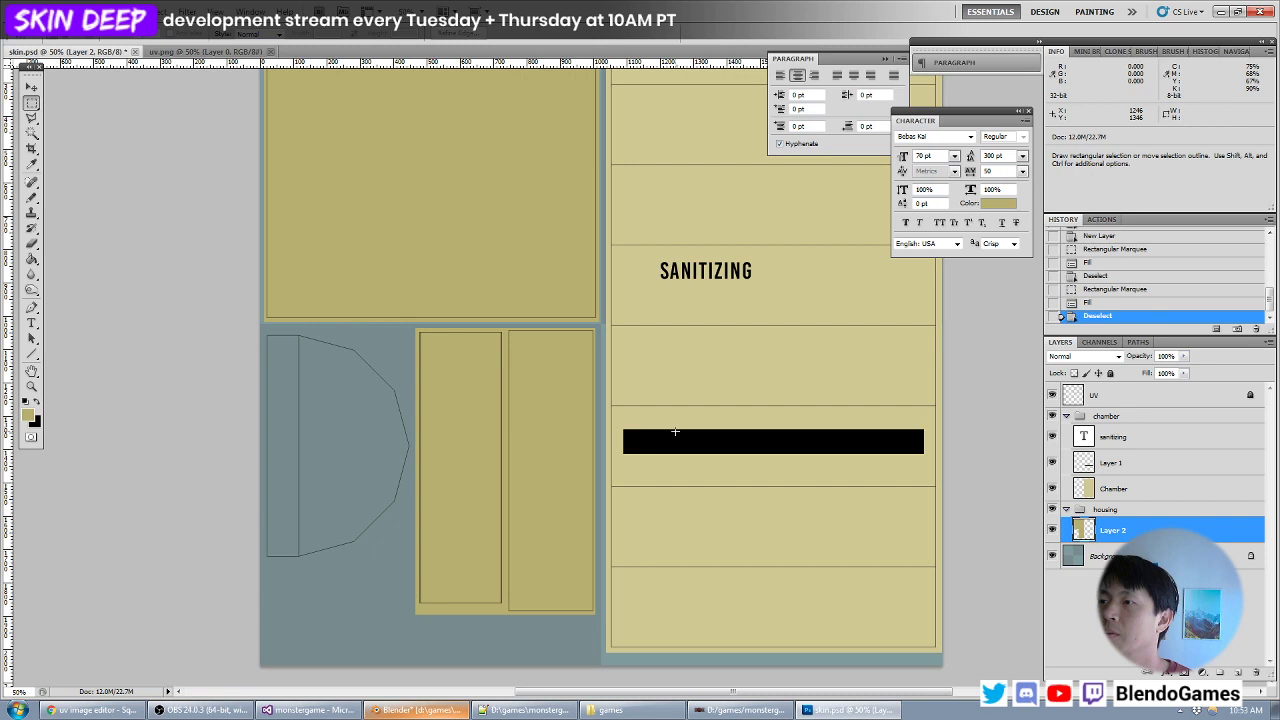
- With the UV layer active, Magic Wand select both parts of the half-round chamber side island
left_click_drag(528, 392, 561, 432)
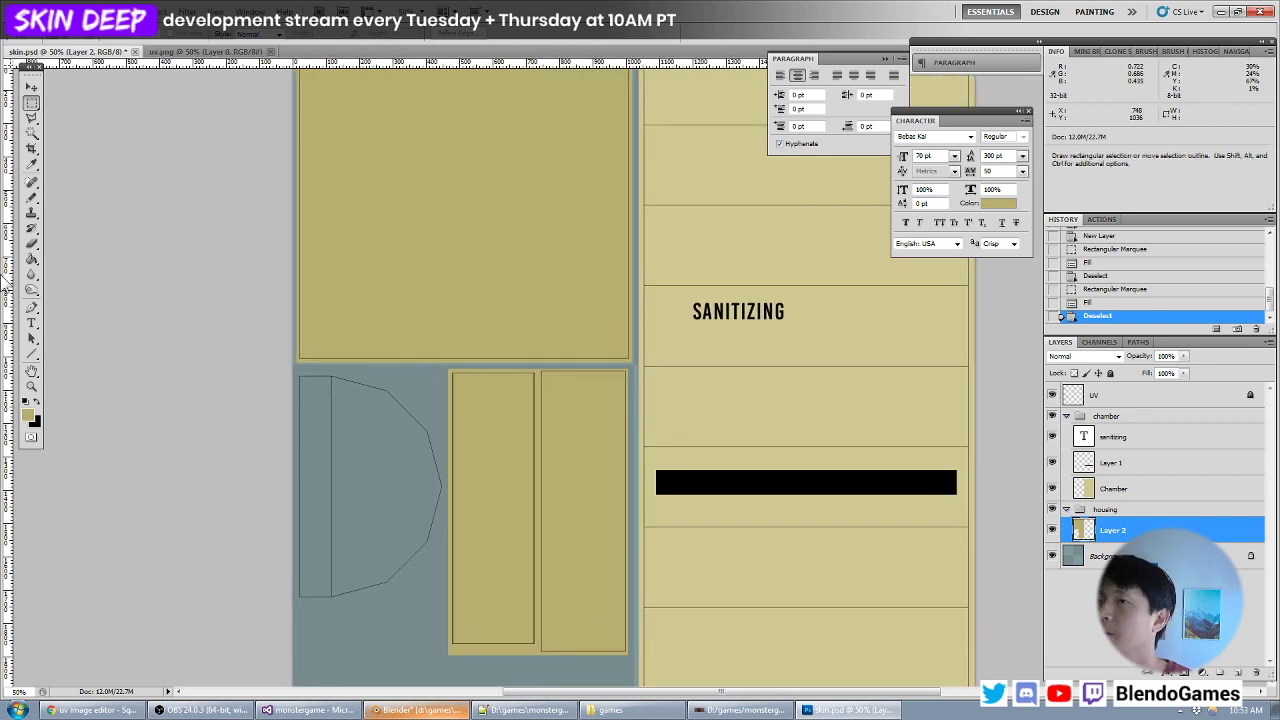
left_click(32, 134)
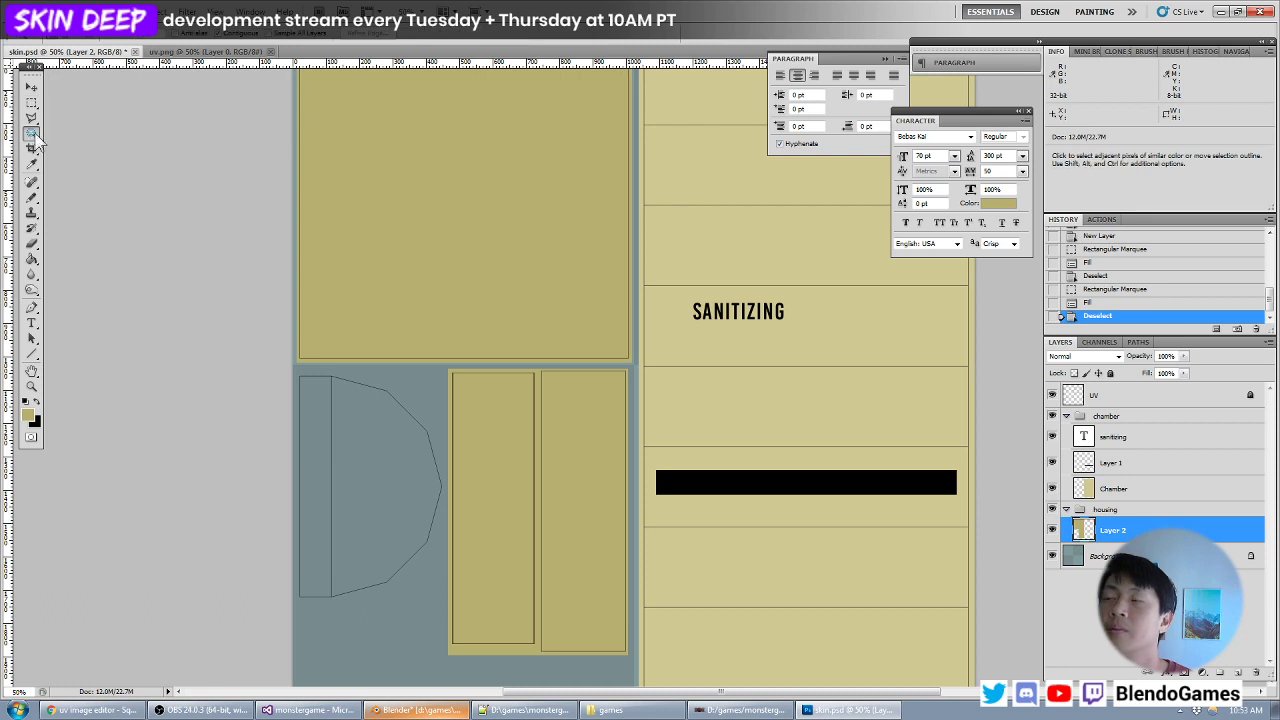
left_click(1128, 490)
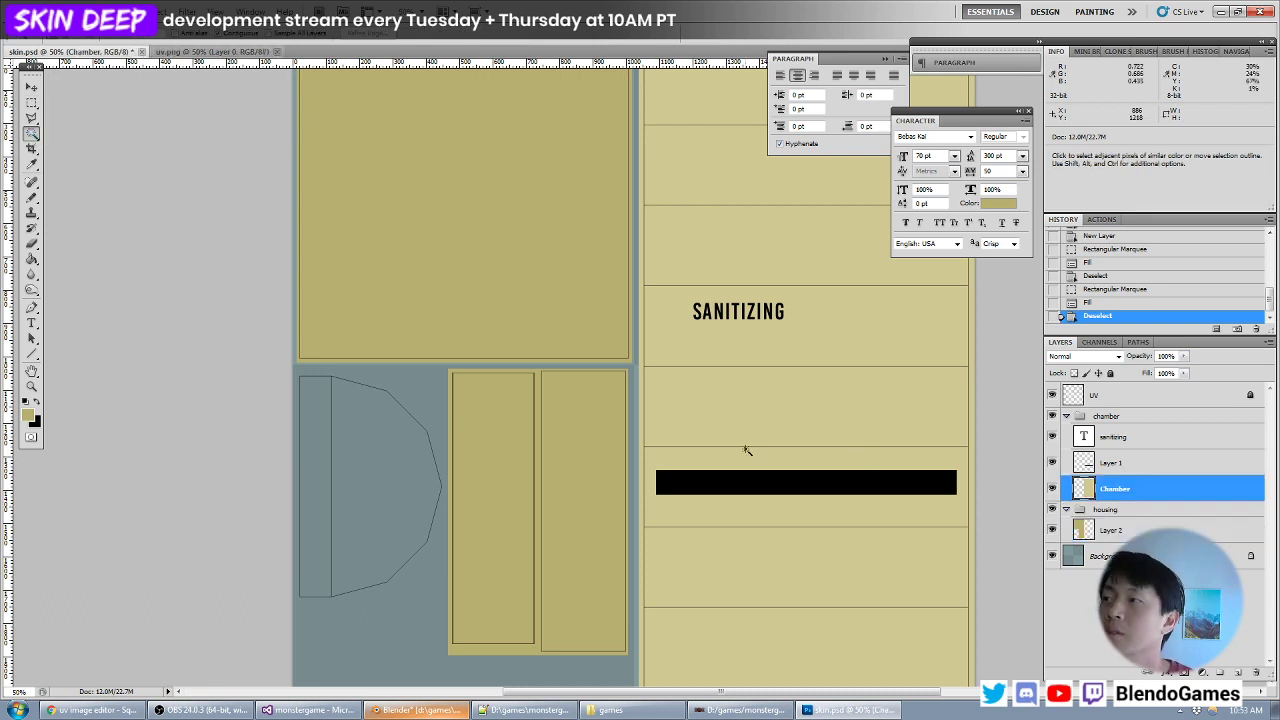
left_click(1142, 402)
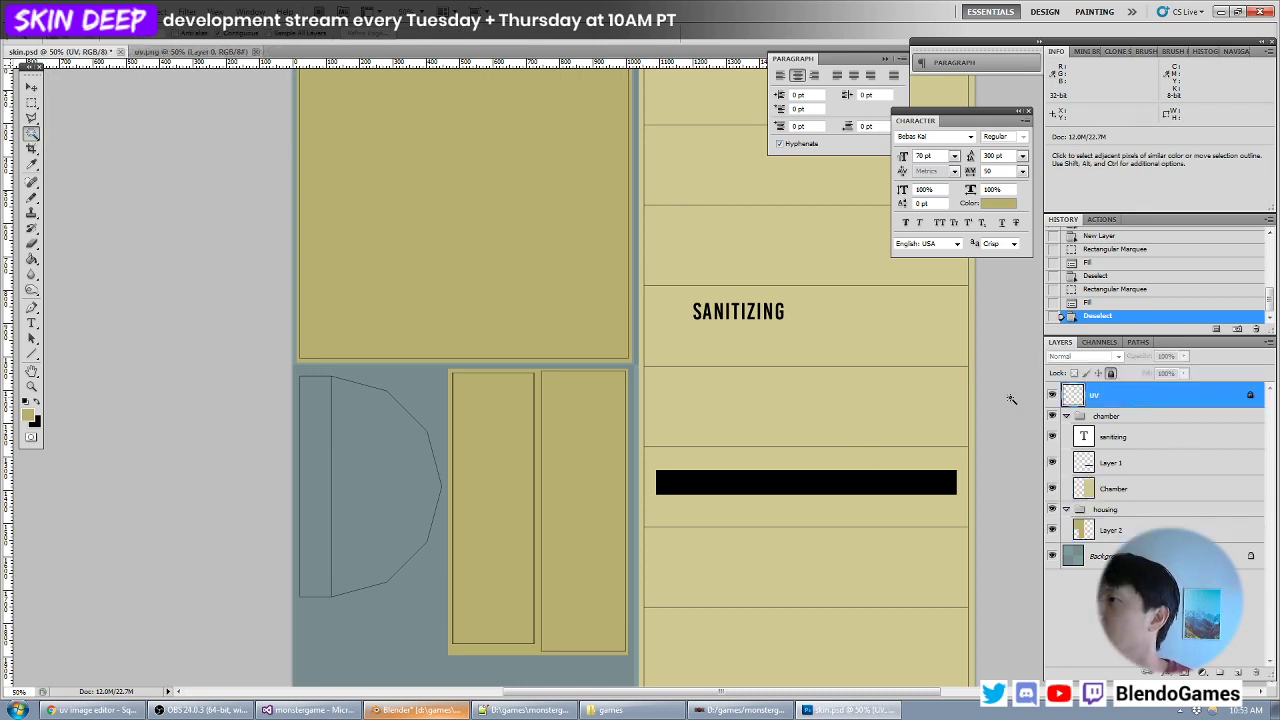
left_click(308, 479)
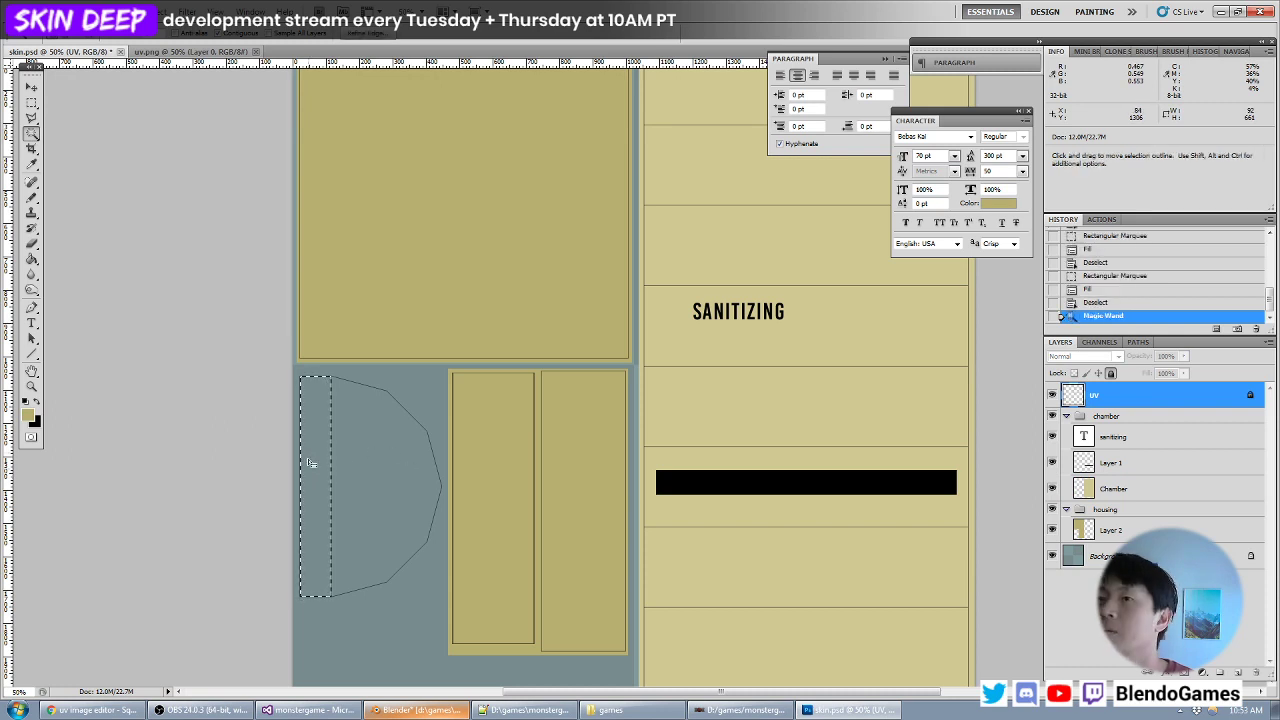
left_click(385, 453, "shift")
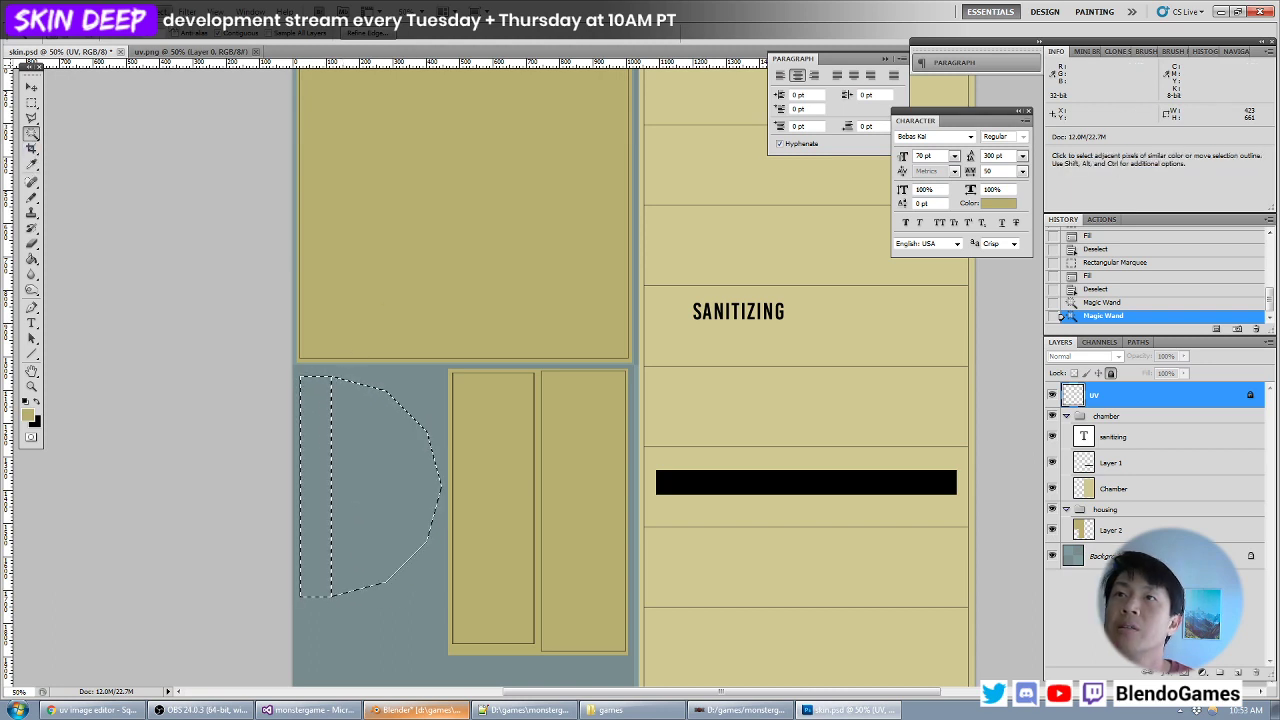
left_click(163, 12)
mouse_move(240, 158)
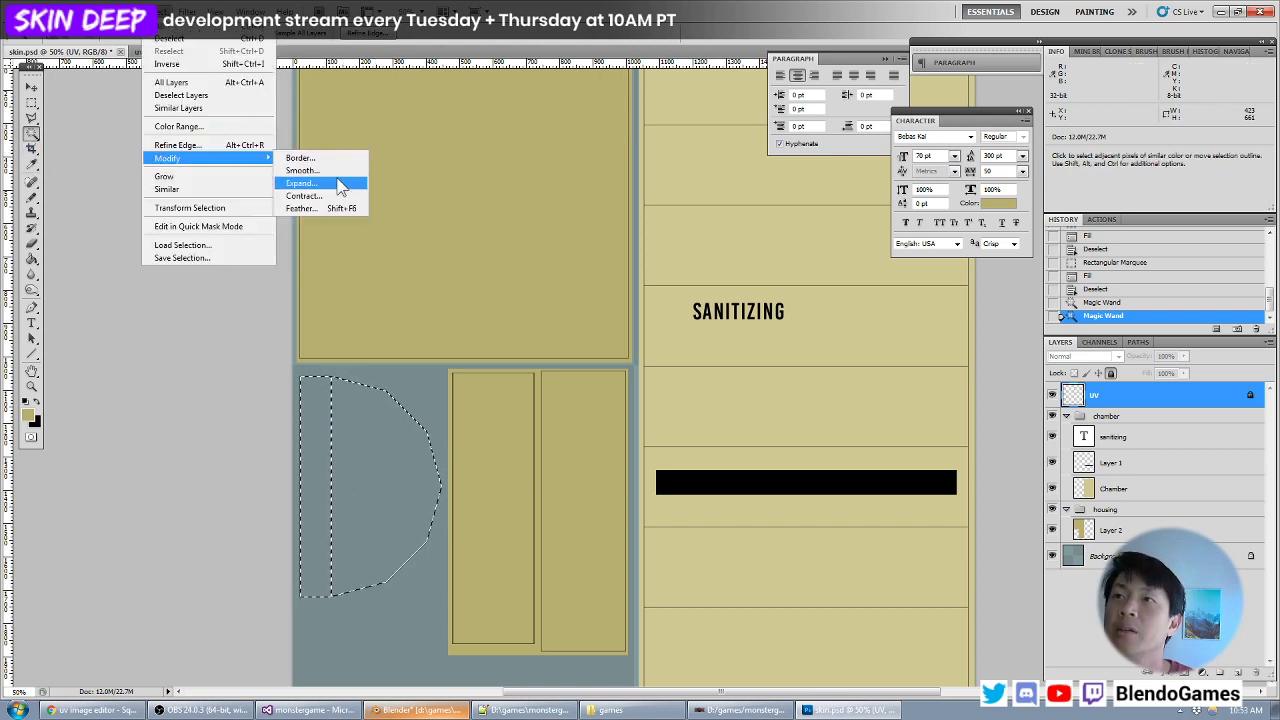
left_click(338, 183)
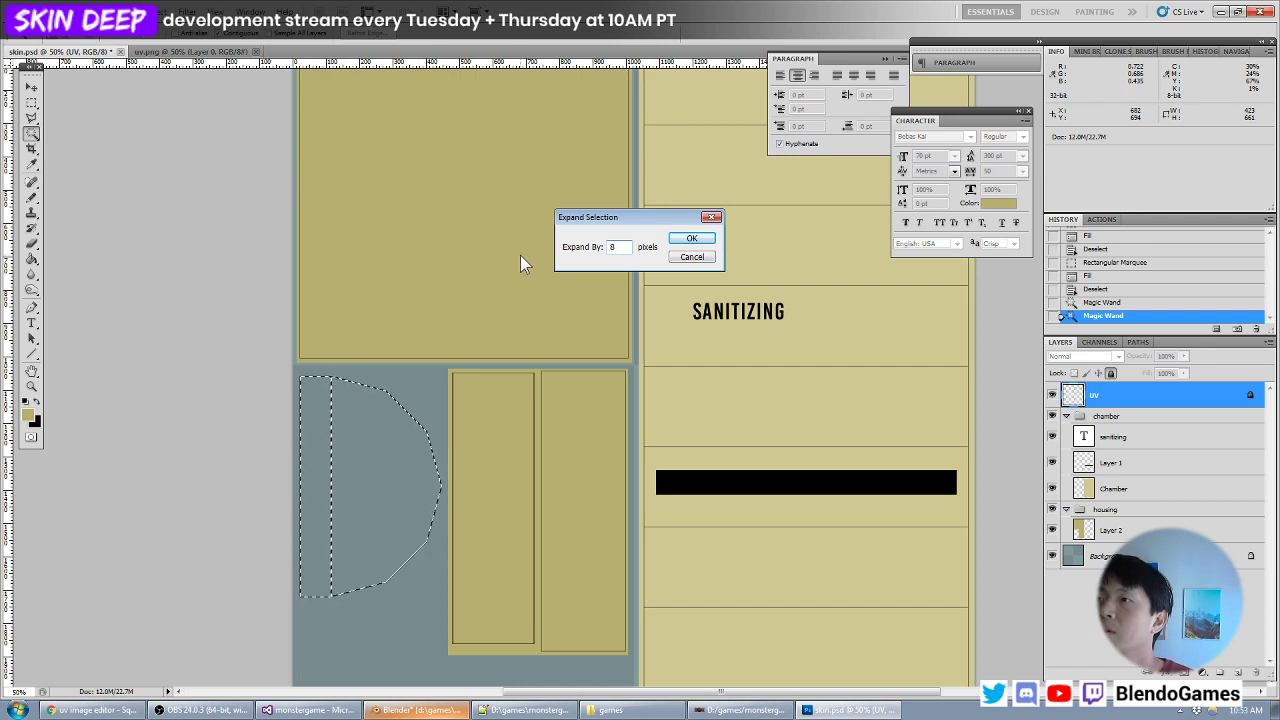
key("Escape")
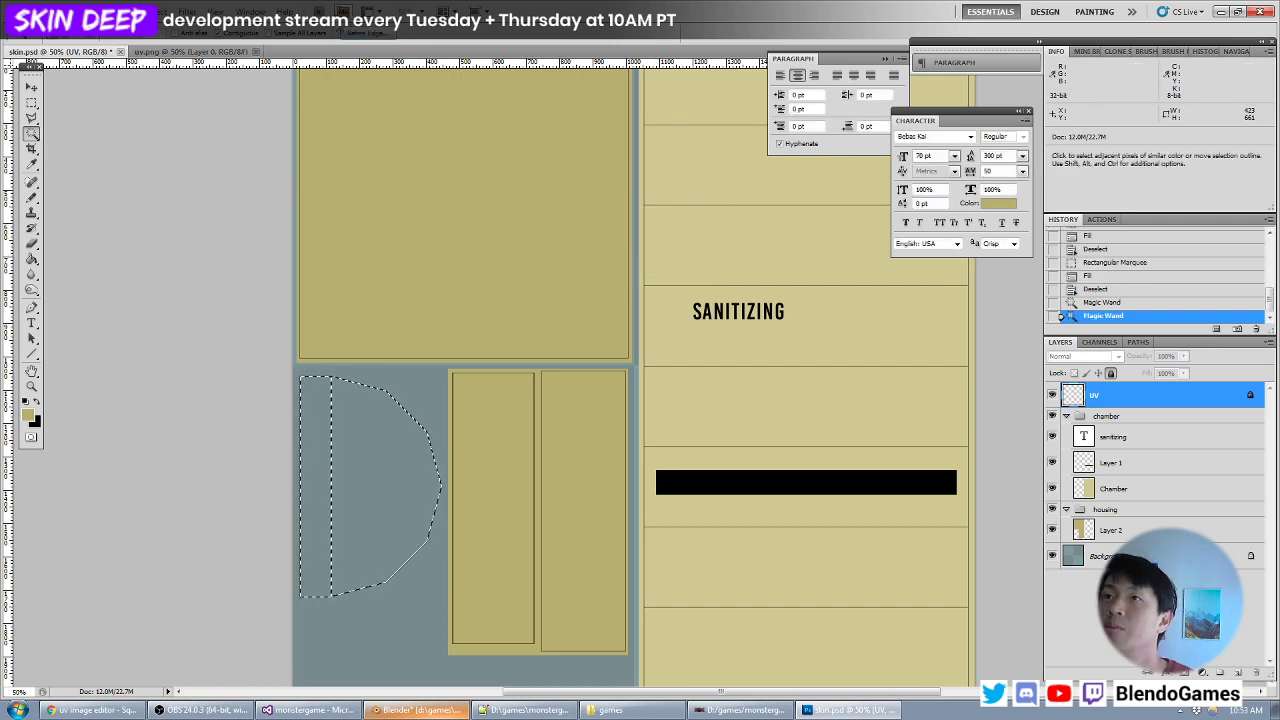
- Expand the half-round island selection by 16 pixels
left_click(163, 12)
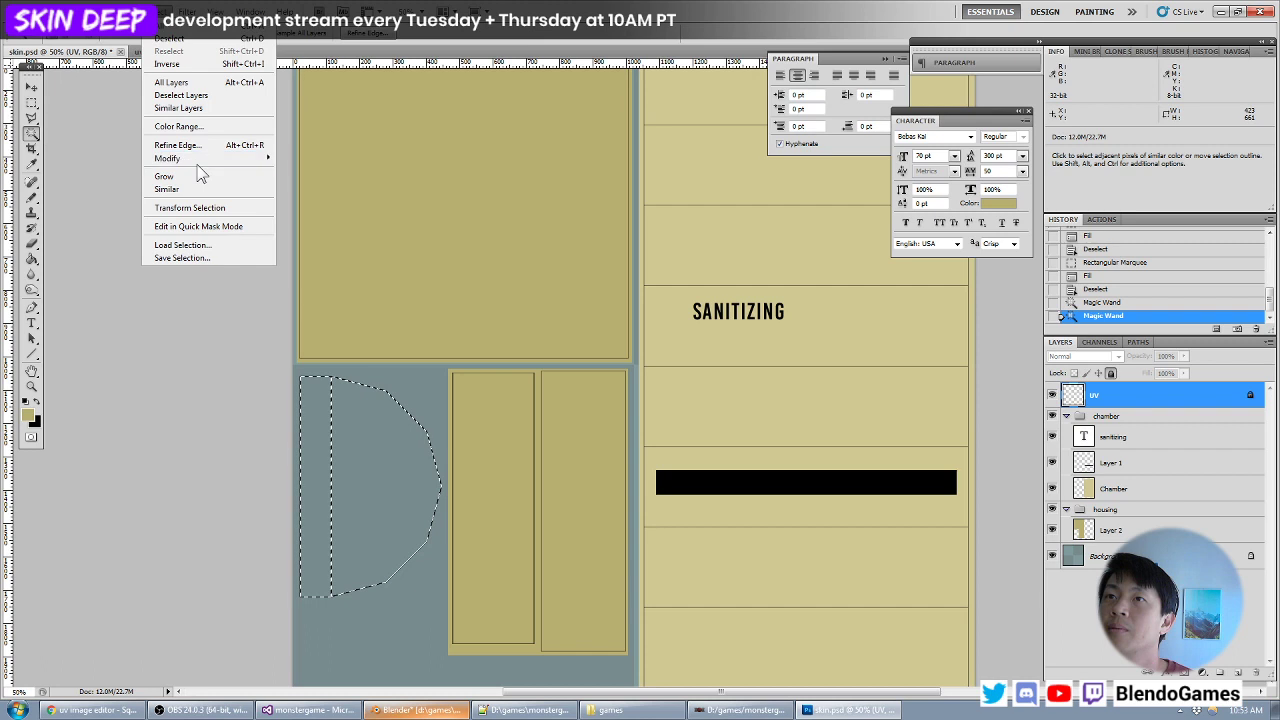
mouse_move(190, 158)
left_click(331, 186)
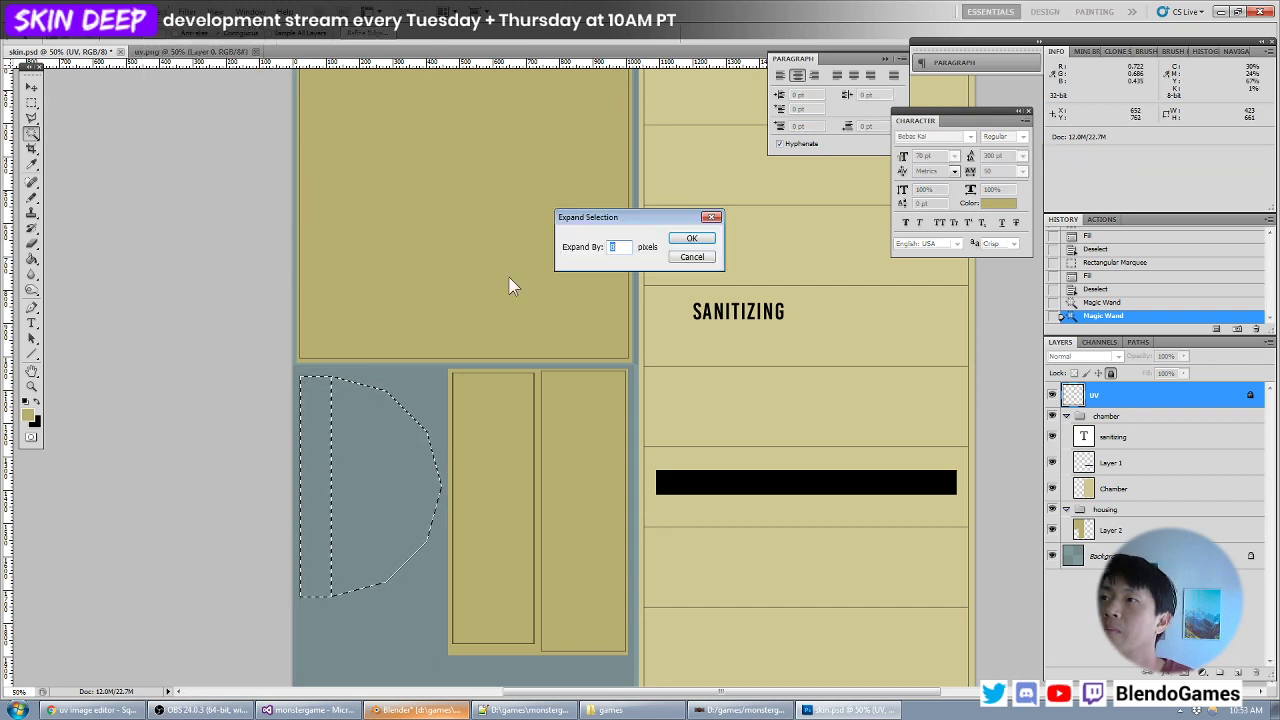
type("16")
key("Return")
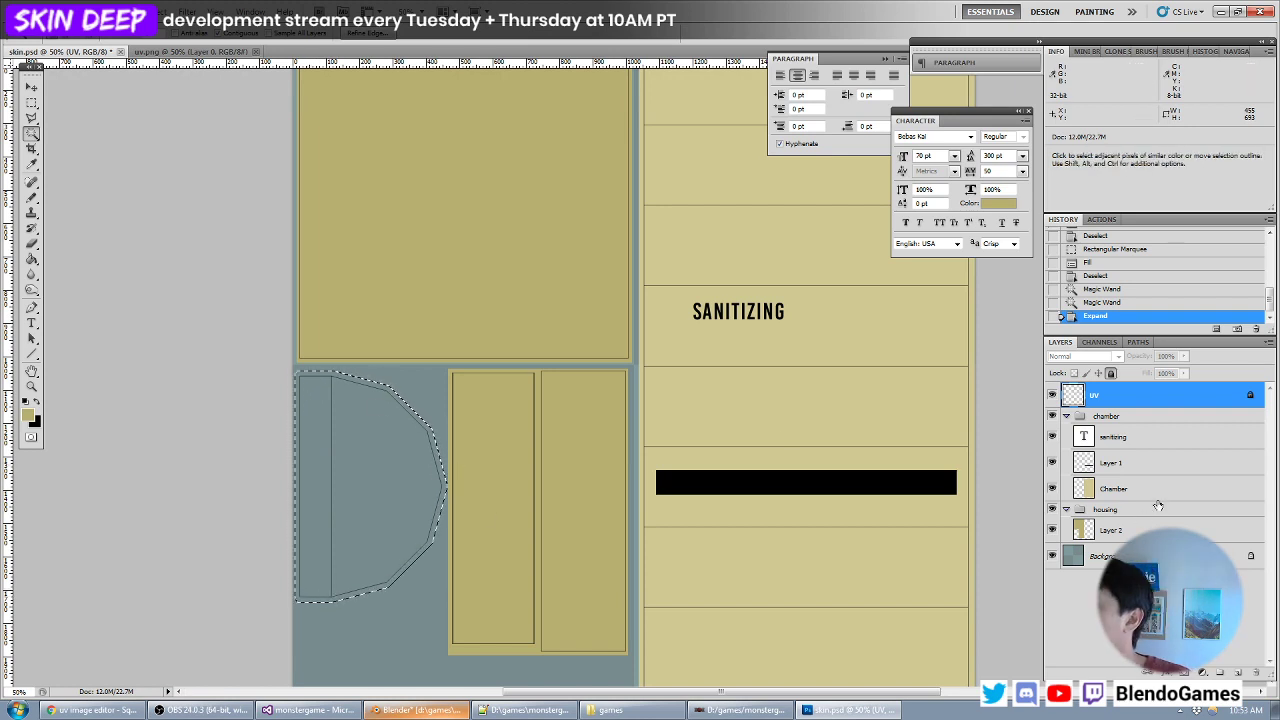
- On the Chamber layer, sample the chamber's lighter tan, fill the expanded half-round selection with it and deselect
left_click(1120, 487)
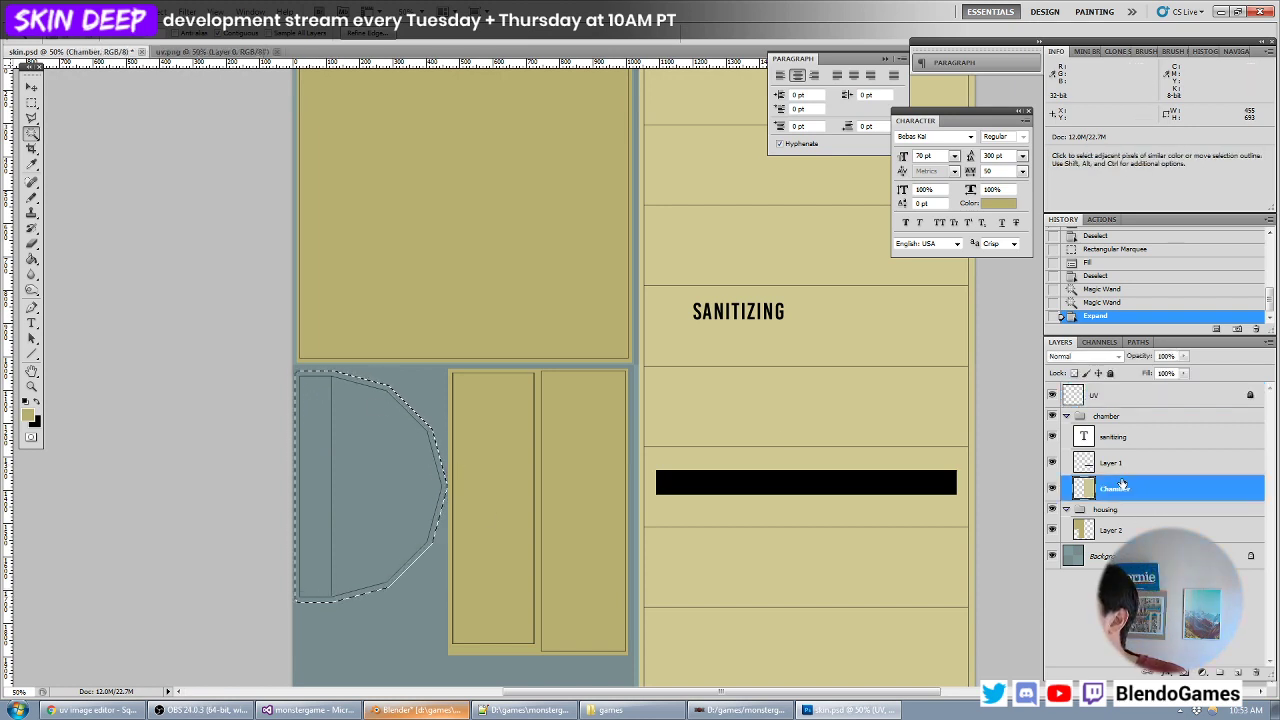
left_click(27, 418)
left_click(844, 268)
key("Return")
key("w")
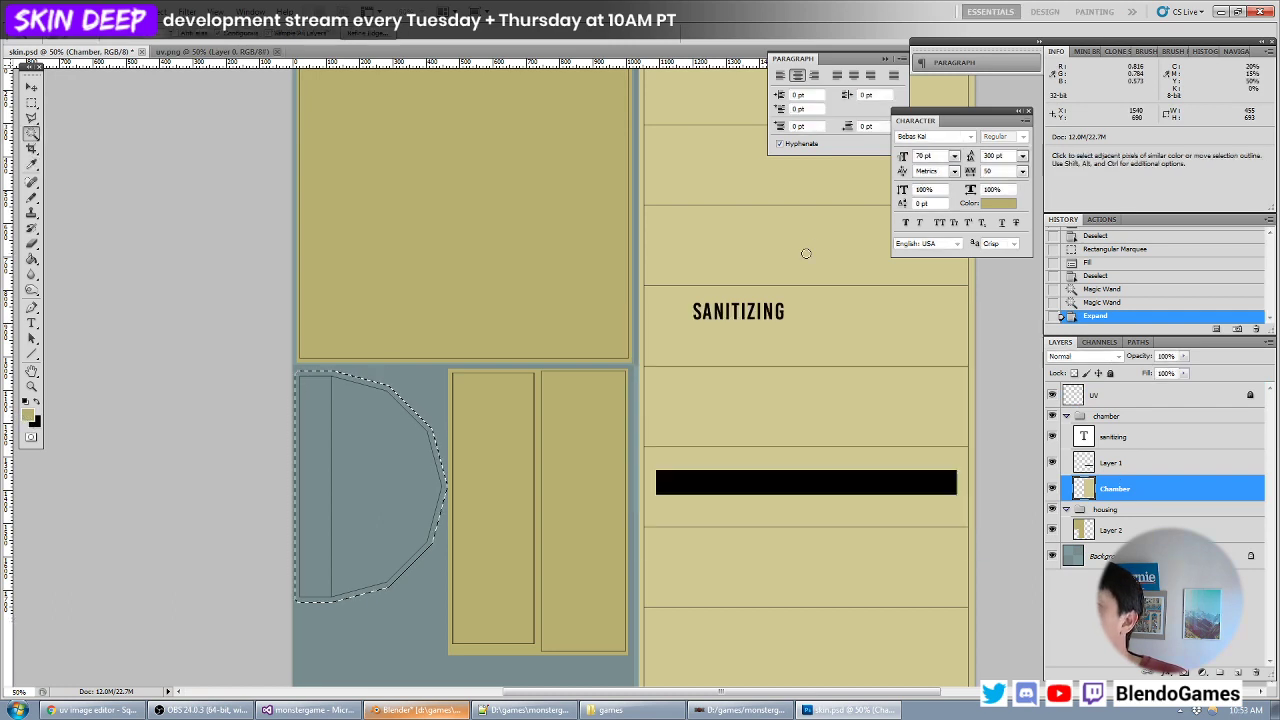
key("alt+BackSpace")
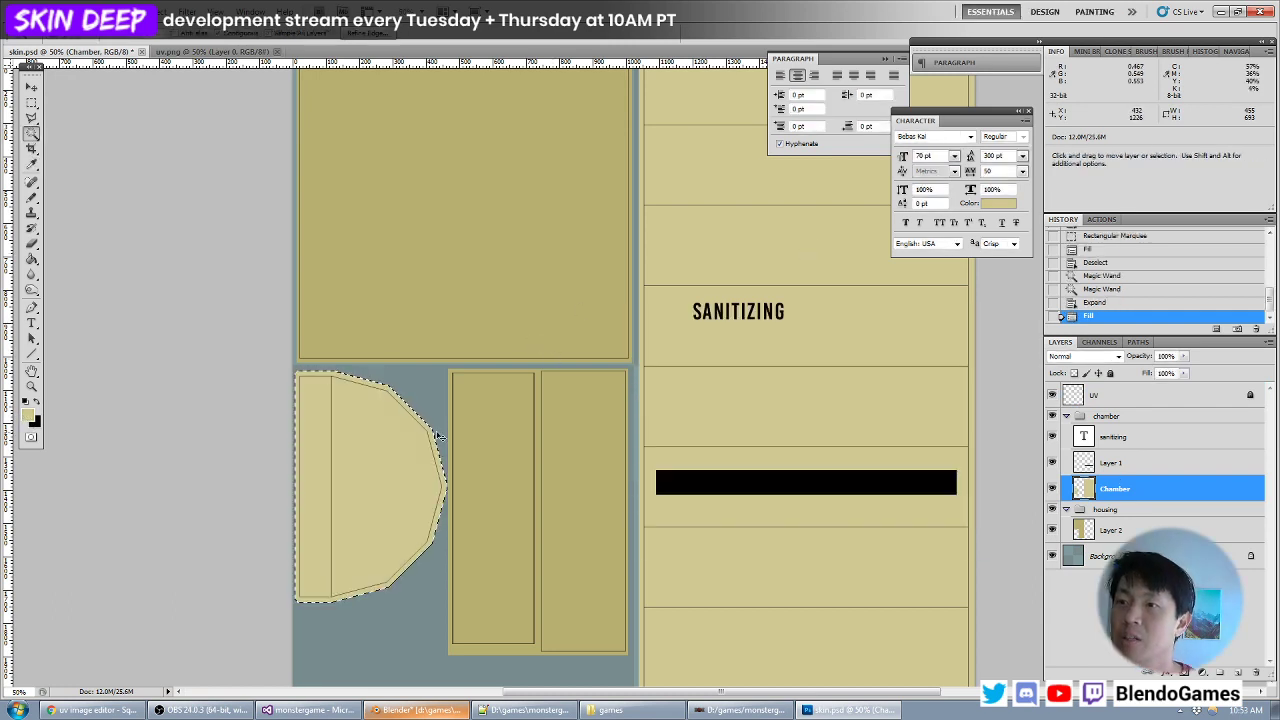
key("ctrl+d")
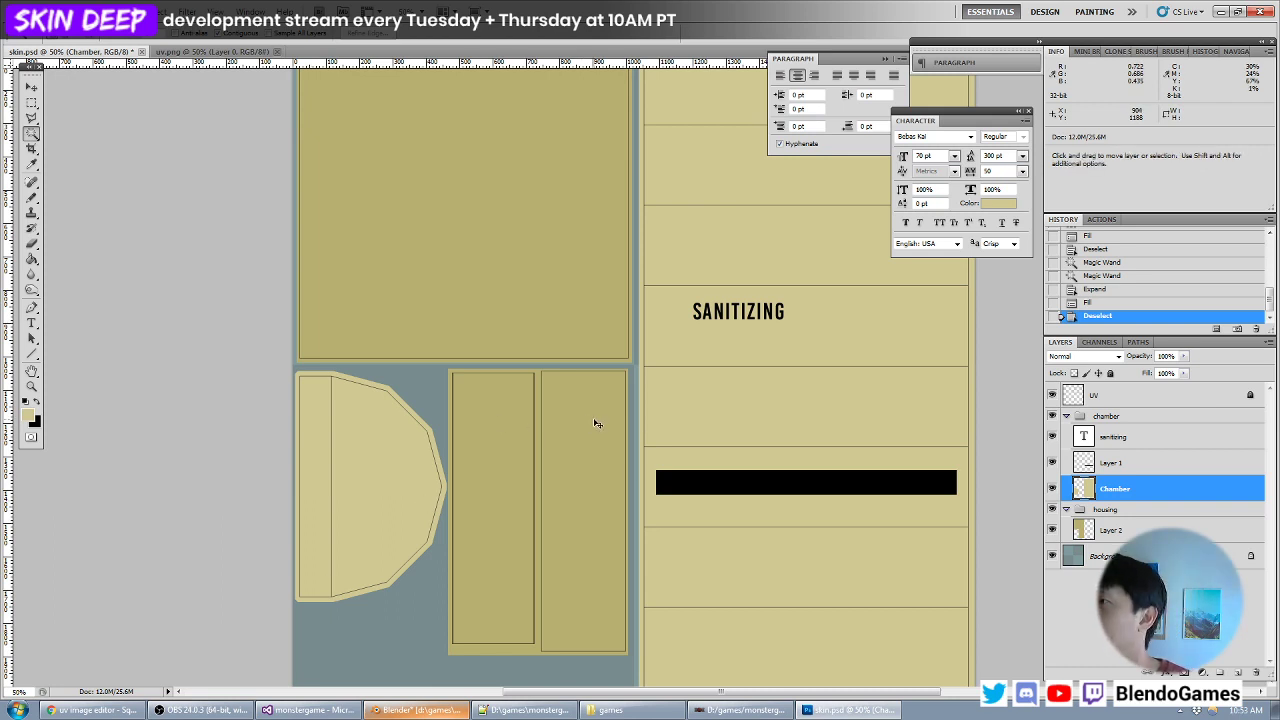
- Save the texture, reload it in Blender to check the housing colours, and select the housing's bottom face to locate its UV strip
key("ctrl+minus")
key("ctrl+plus")
key("ctrl+s")
key("alt+Tab")
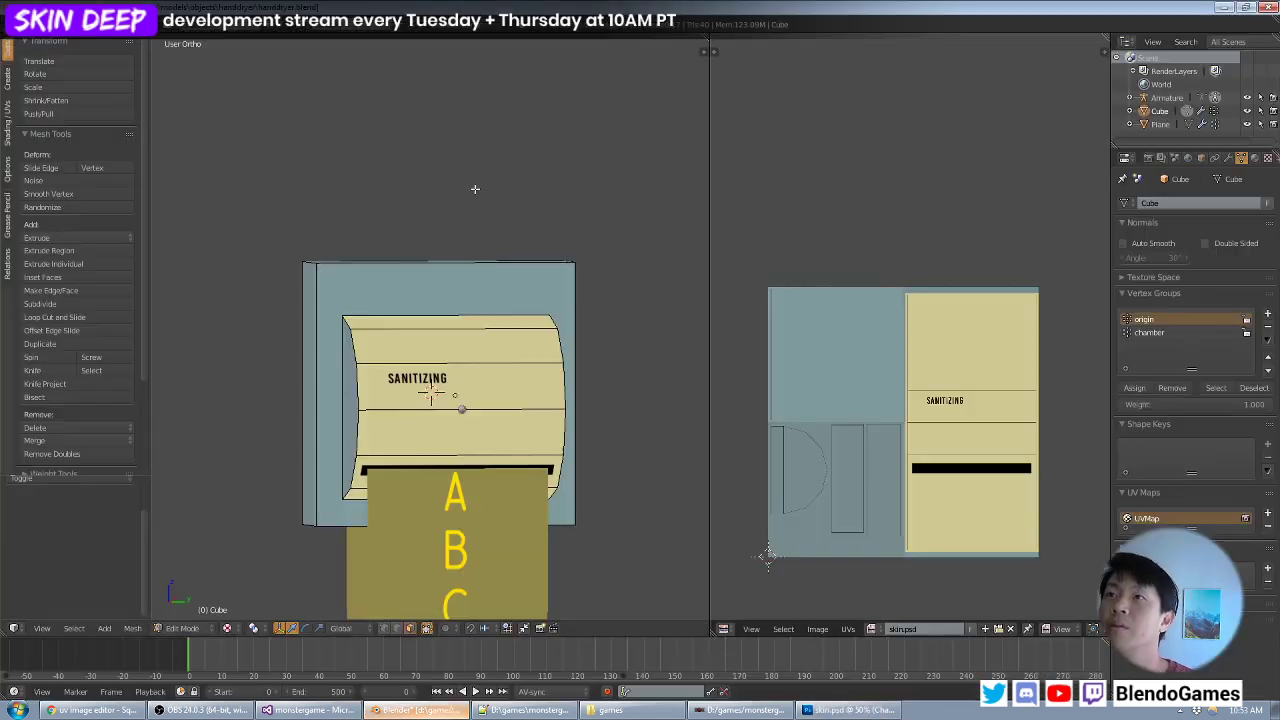
key("alt+r")
scroll(460, 301, "down", 2)
middle_click_drag(447, 304, 395, 488)
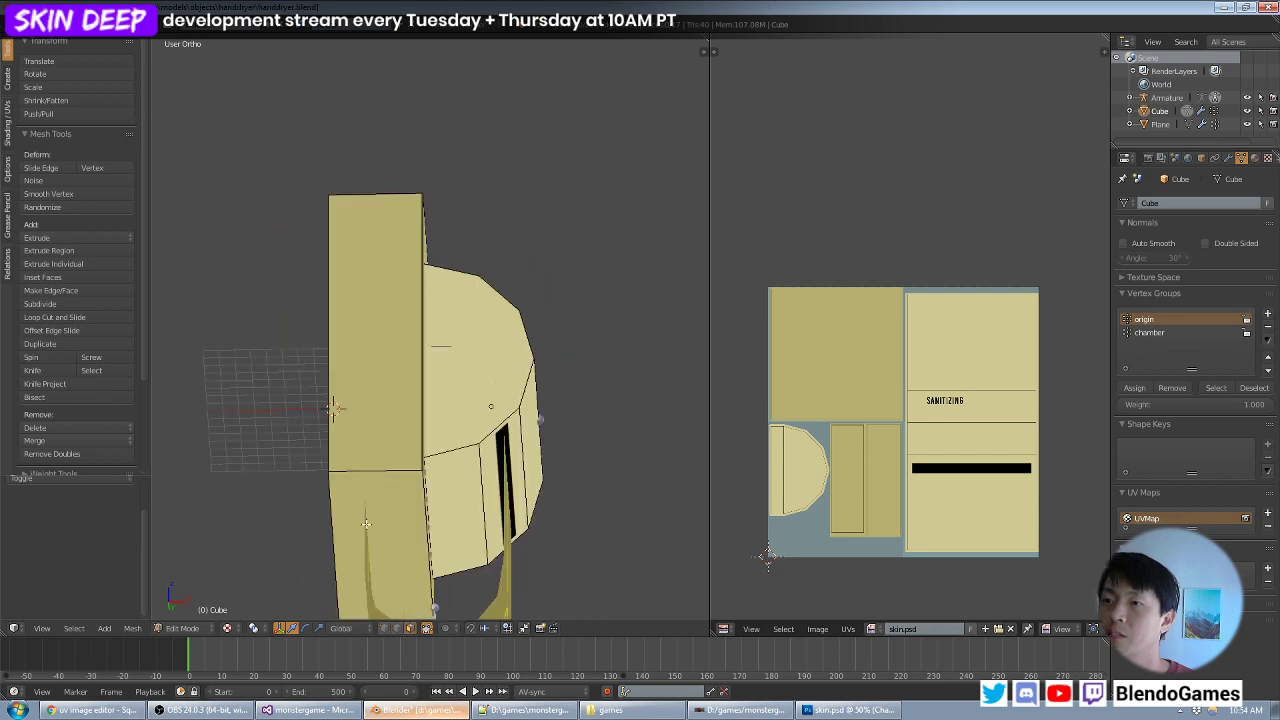
middle_click_drag(360, 540, 347, 479)
right_click(359, 464)
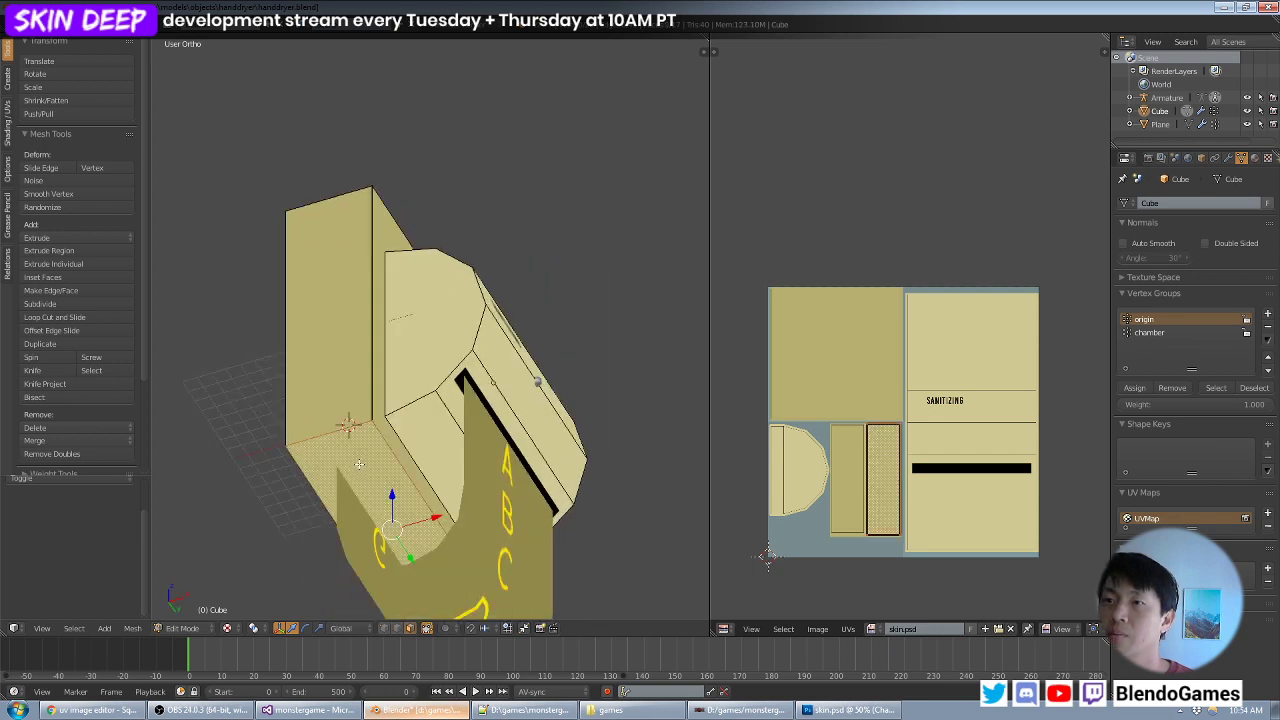
- In Photoshop, add a layer above the housing colour and draw a tall, narrow black slot on the bottom face's UV strip
key("alt+Tab")
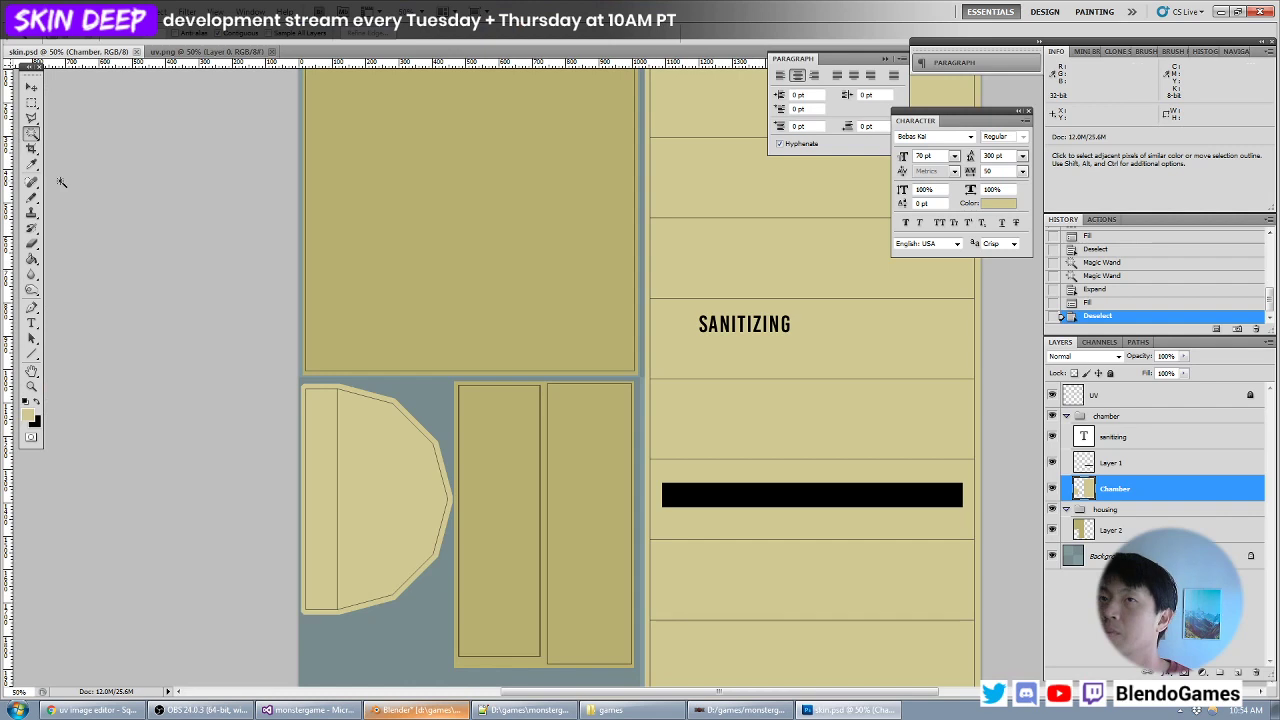
left_click(34, 101)
left_click(1113, 532)
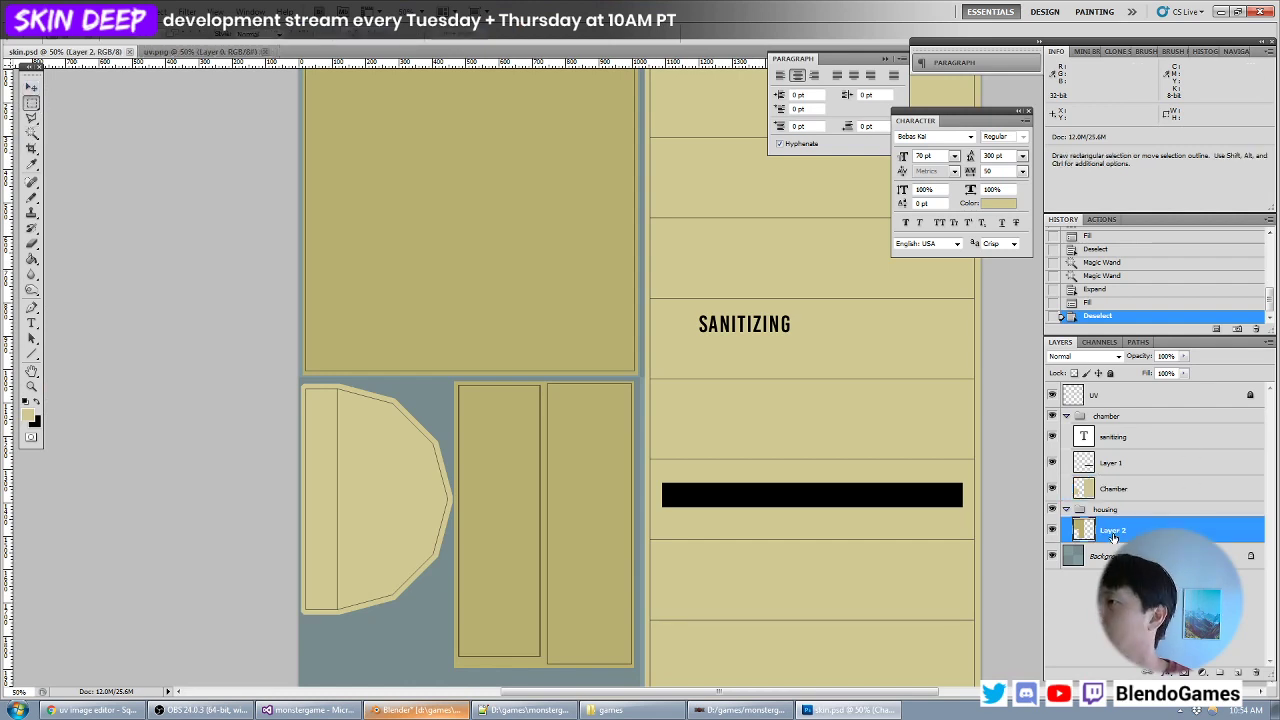
key("ctrl+shift+n")
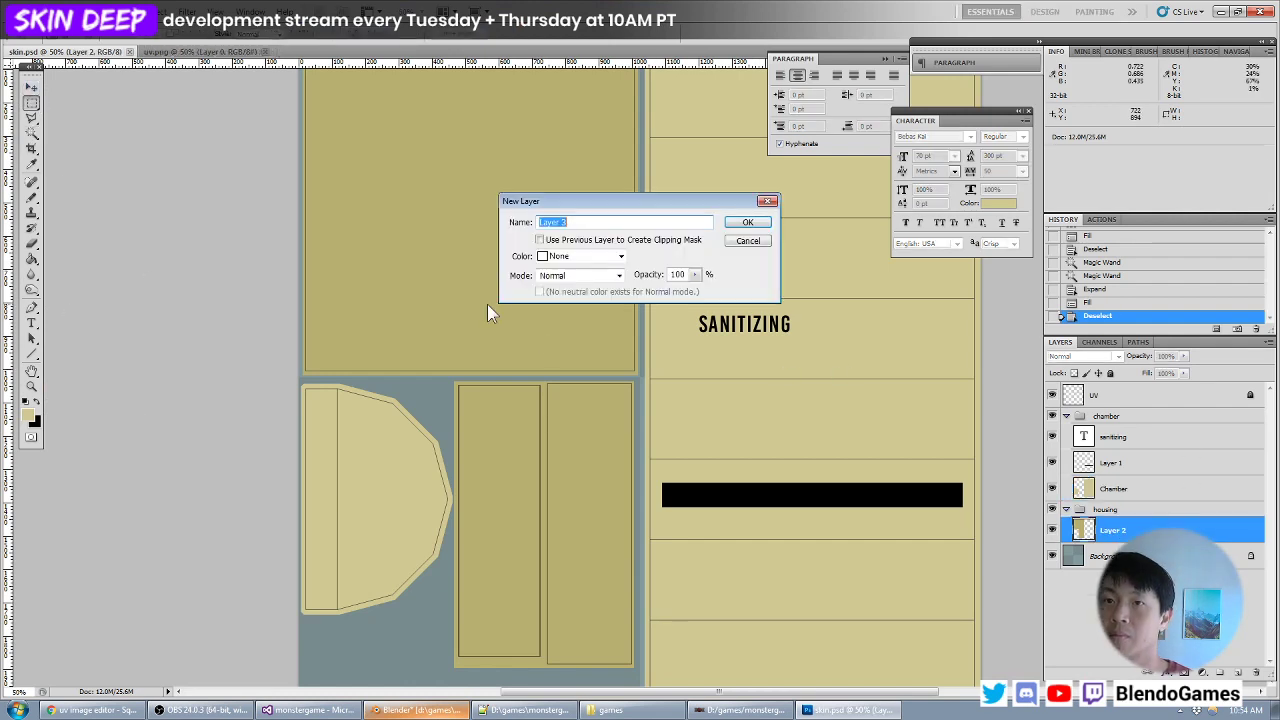
key("Return")
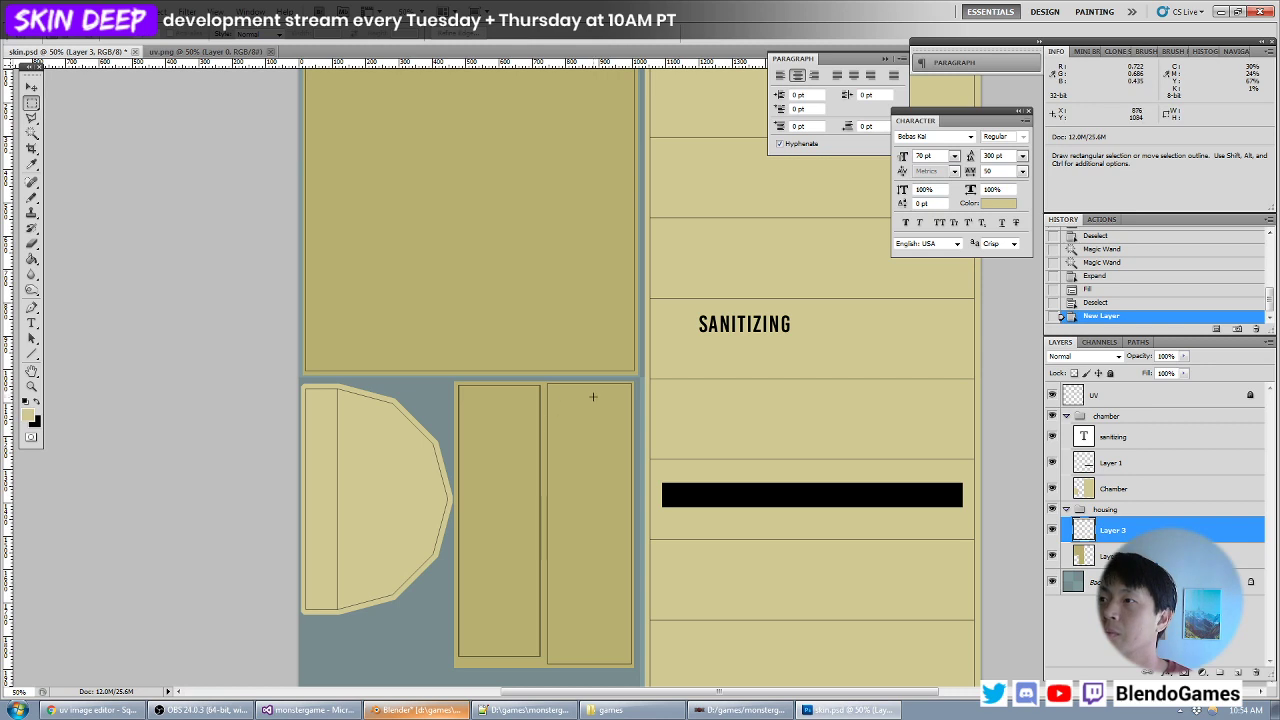
left_click_drag(598, 394, 612, 628)
key("ctrl+BackSpace")
- Compare the strip with the bottom face in Blender, then move the black slot to the strip's middle in Photoshop
key("alt+Tab")
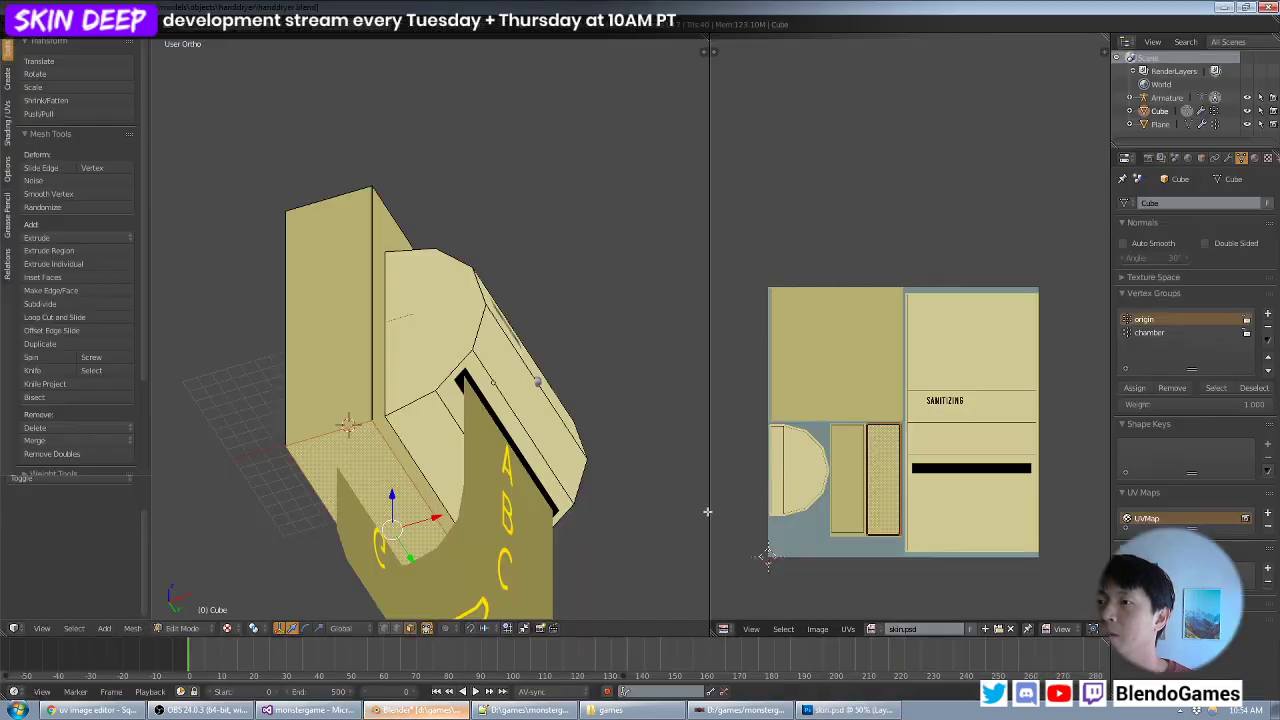
key("alt+Tab")
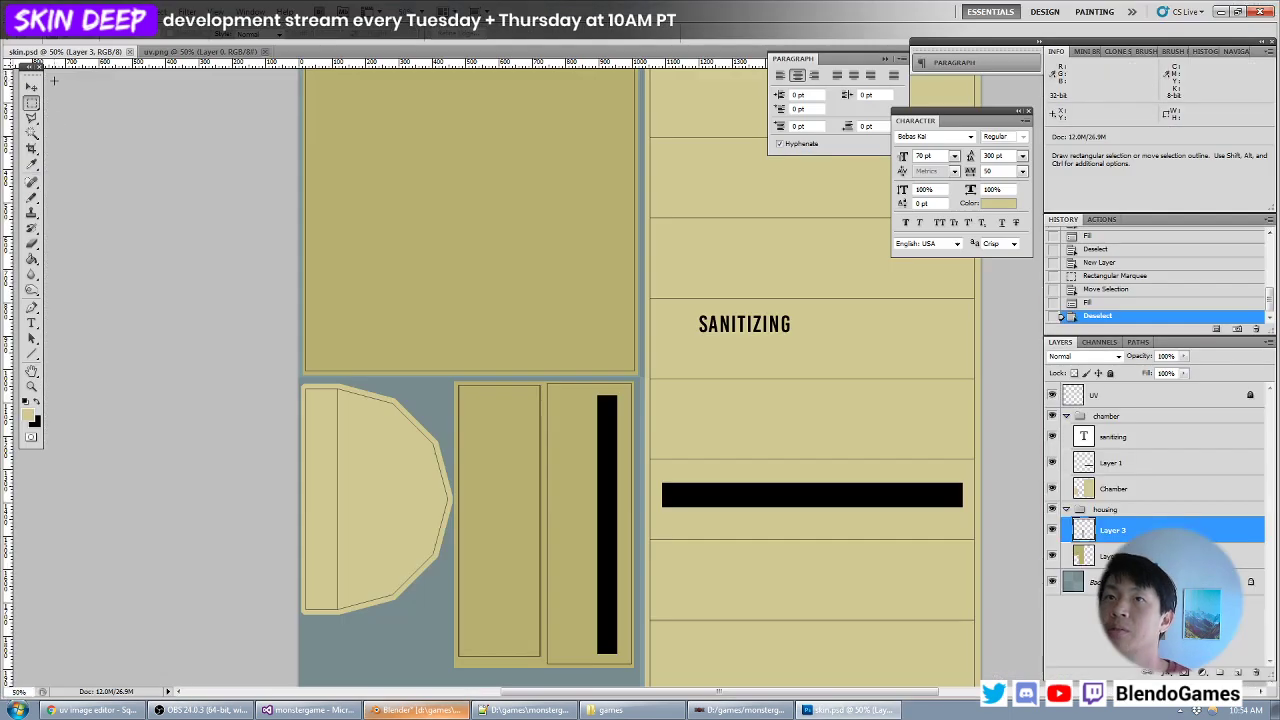
left_click(31, 87)
left_click_drag(610, 451, 590, 457)
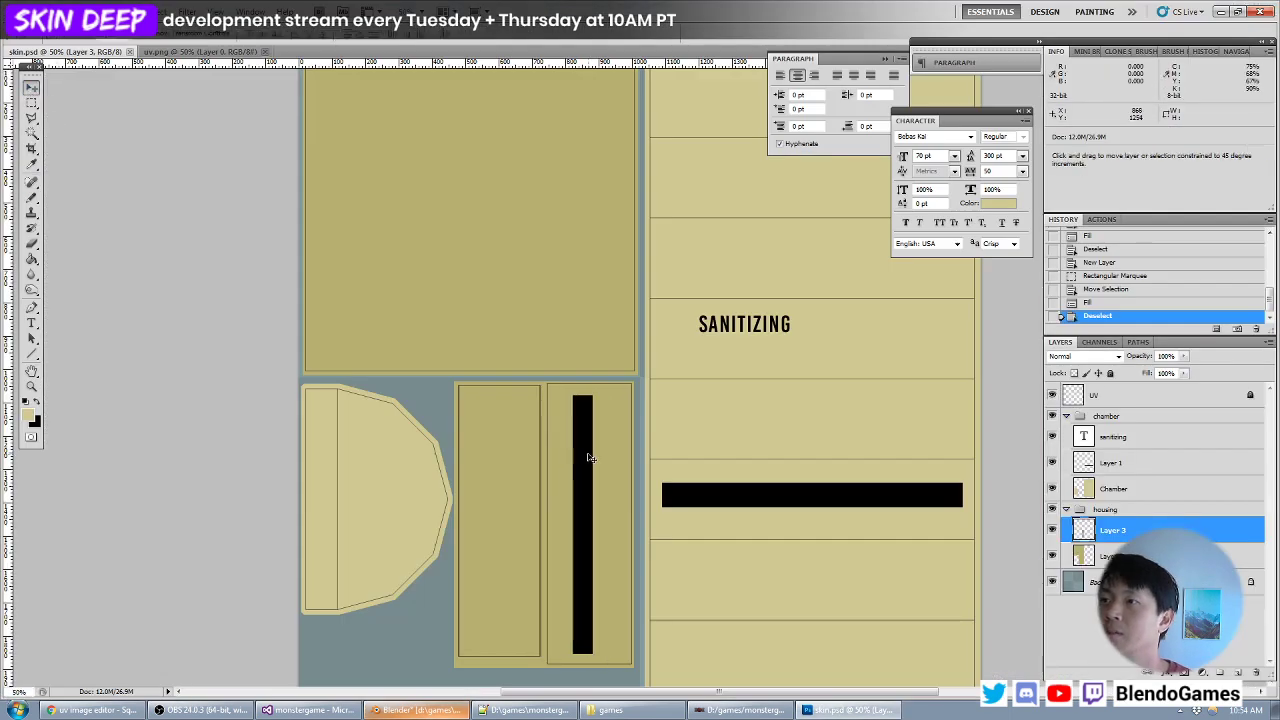
- Save the texture, reload it in Blender and check where the black slot meets the towel on the housing's underside
key("ctrl+s")
key("alt+Tab")
key("alt+r")
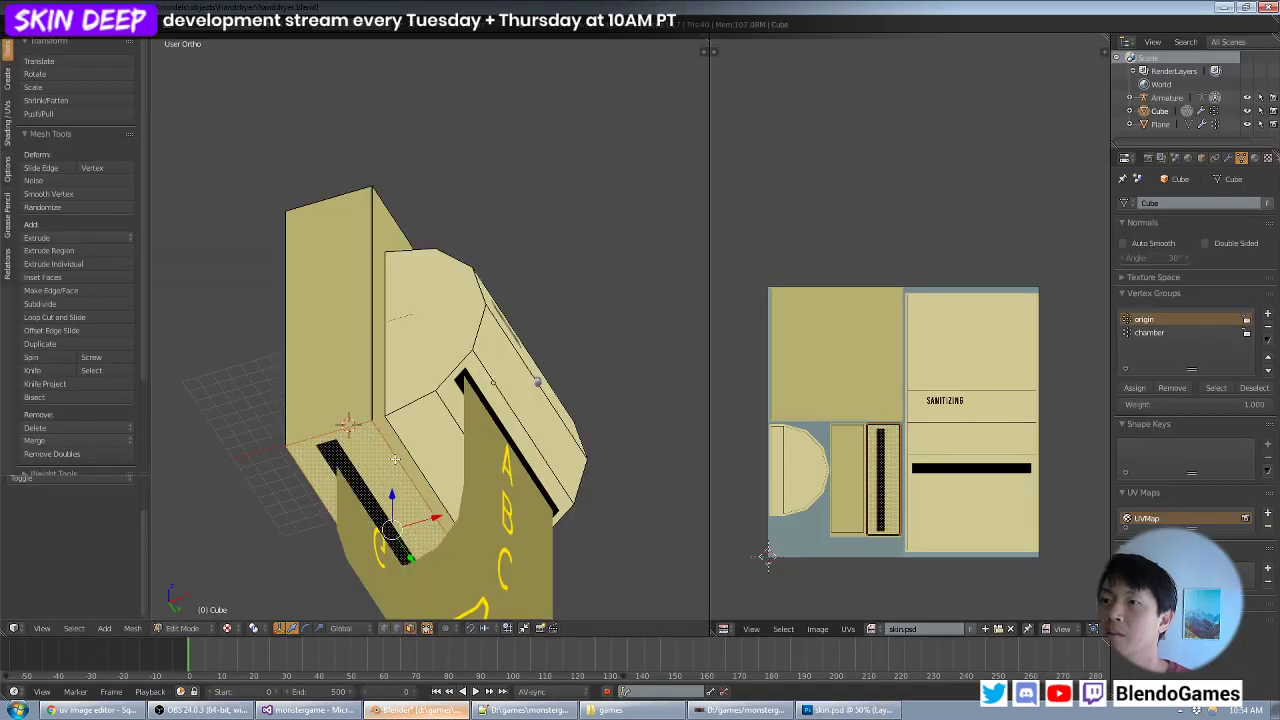
middle_click_drag(395, 459, 439, 466)
- Switch to Photoshop and nudge the housing's black slot slightly to the left
key("alt+Tab")
key("Left")
key("Left")
key("Left")
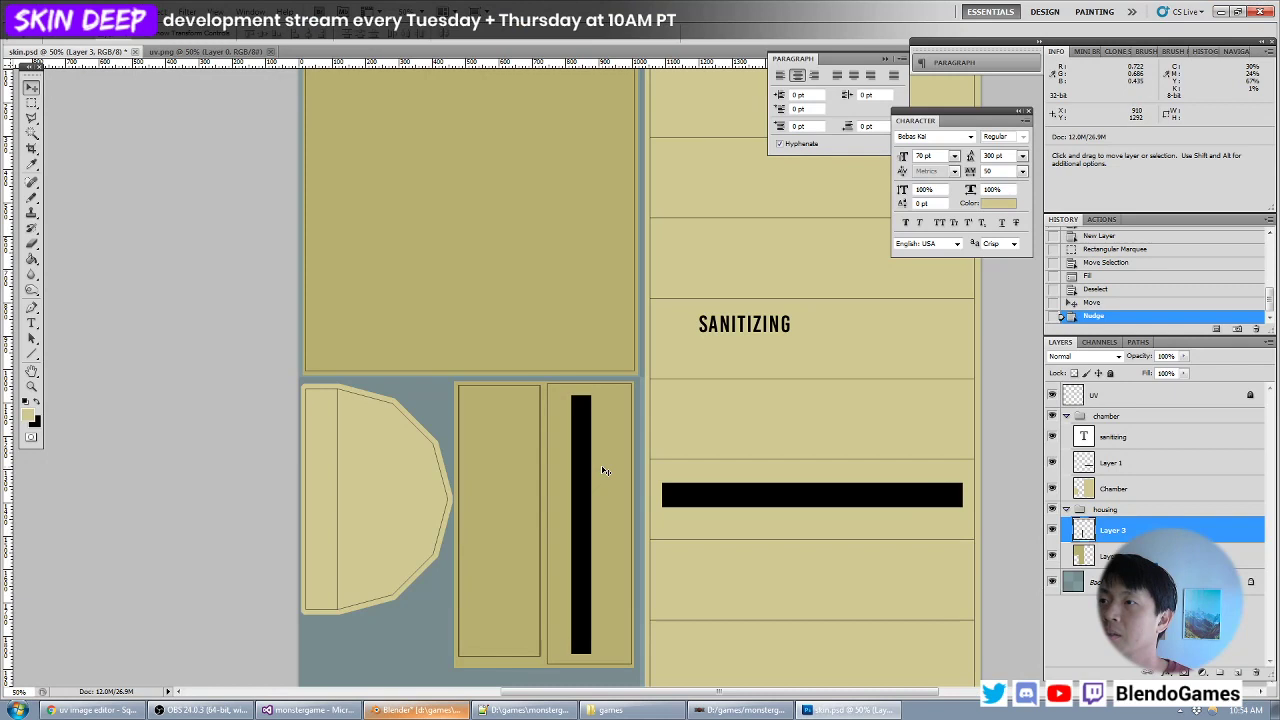
- Nudge the housing's black slot further left, save the texture, and reload it in Blender to check the slot on the underside
key("Left")
key("Left")
key("Left")
key("Left")
key("ctrl+s")
key("alt+Tab")
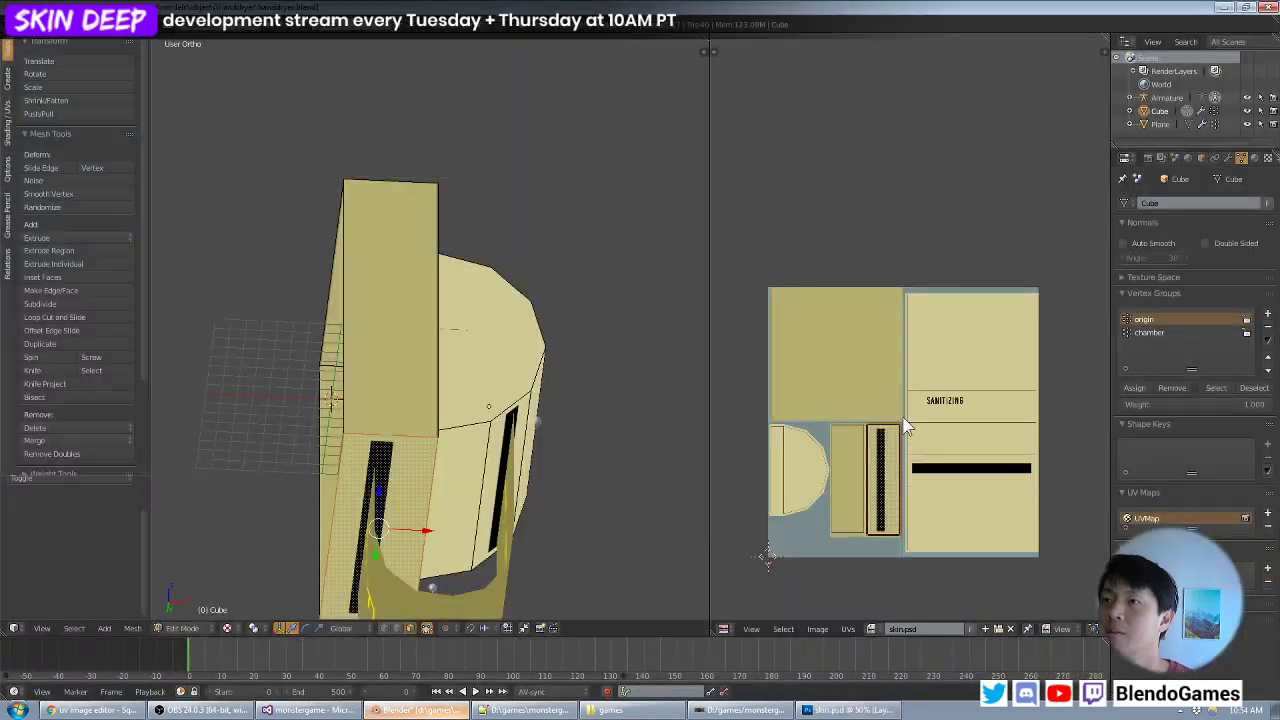
key("alt+r")
mouse_move(498, 472)
middle_mouse_down()
mouse_move(450, 480)
mouse_move(480, 482)
middle_mouse_up()
- Switch to Photoshop and trim a thin piece off both ends of the housing's vertical black slot
key("alt+Tab")
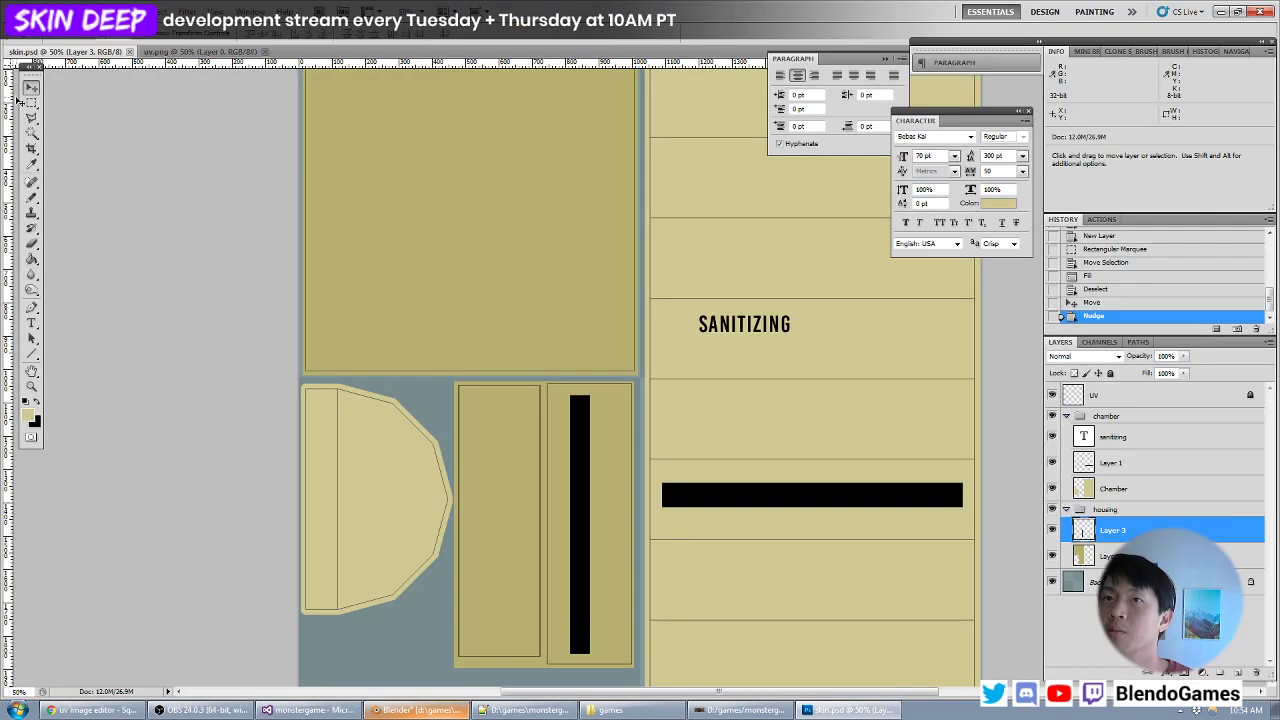
left_click_drag(634, 333, 549, 408)
left_click_drag(628, 665, 542, 639, "shift")
key("Delete")
key("ctrl+d")
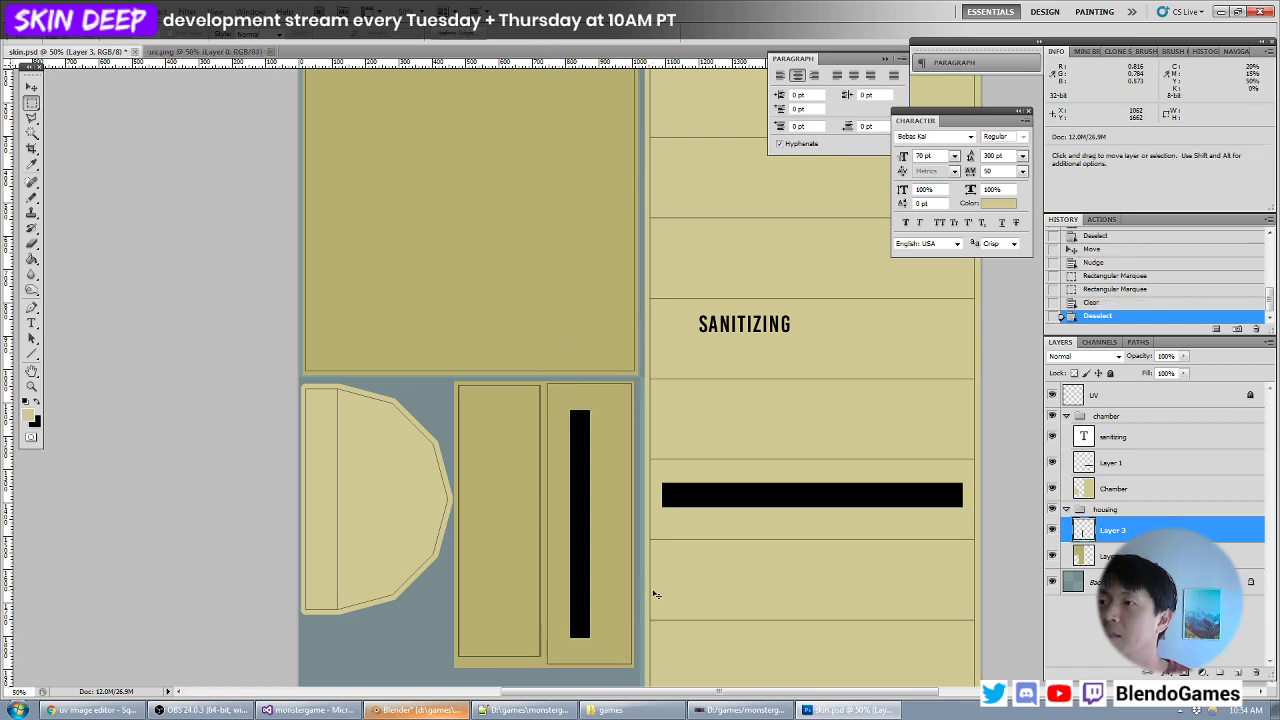
- Reload the texture in Blender and compare the shortened underside slot with the towel's width
key("alt+Tab")
key("alt+r")
middle_click_drag(556, 512, 451, 473)
- Return to Photoshop and shorten the housing's black slot a little more at both ends
key("alt+Tab")
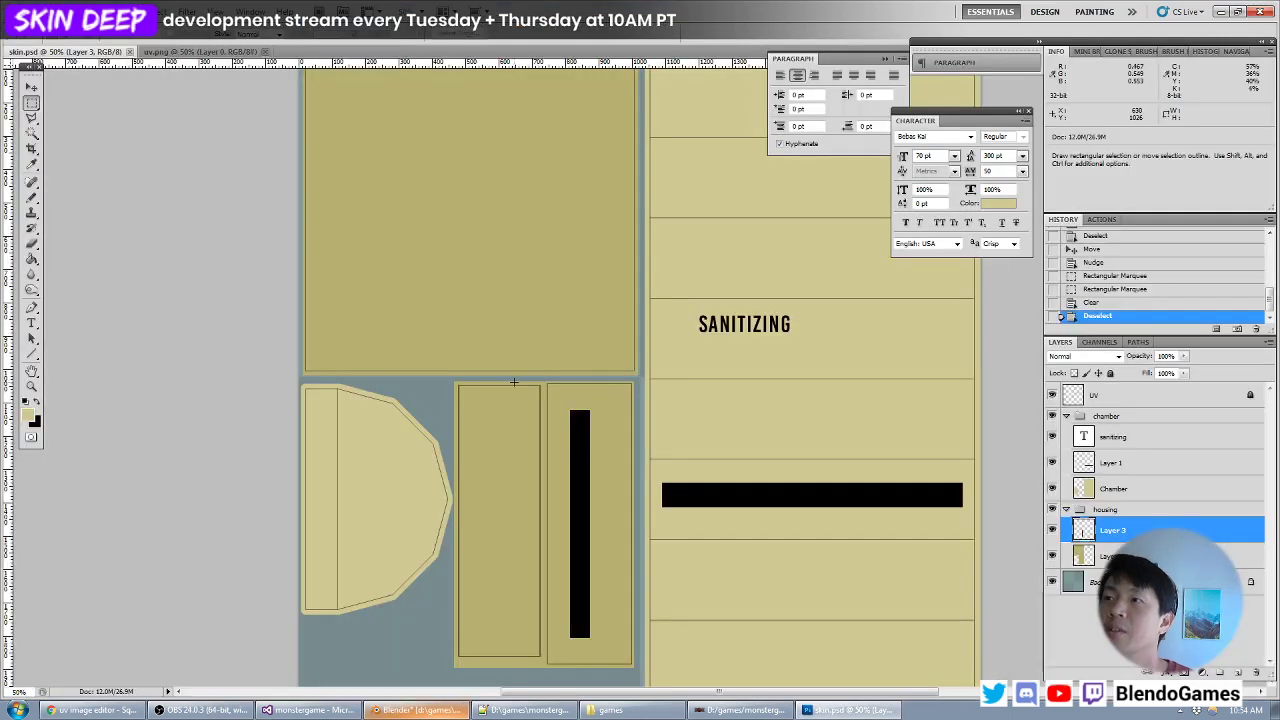
left_click_drag(538, 417, 540, 418)
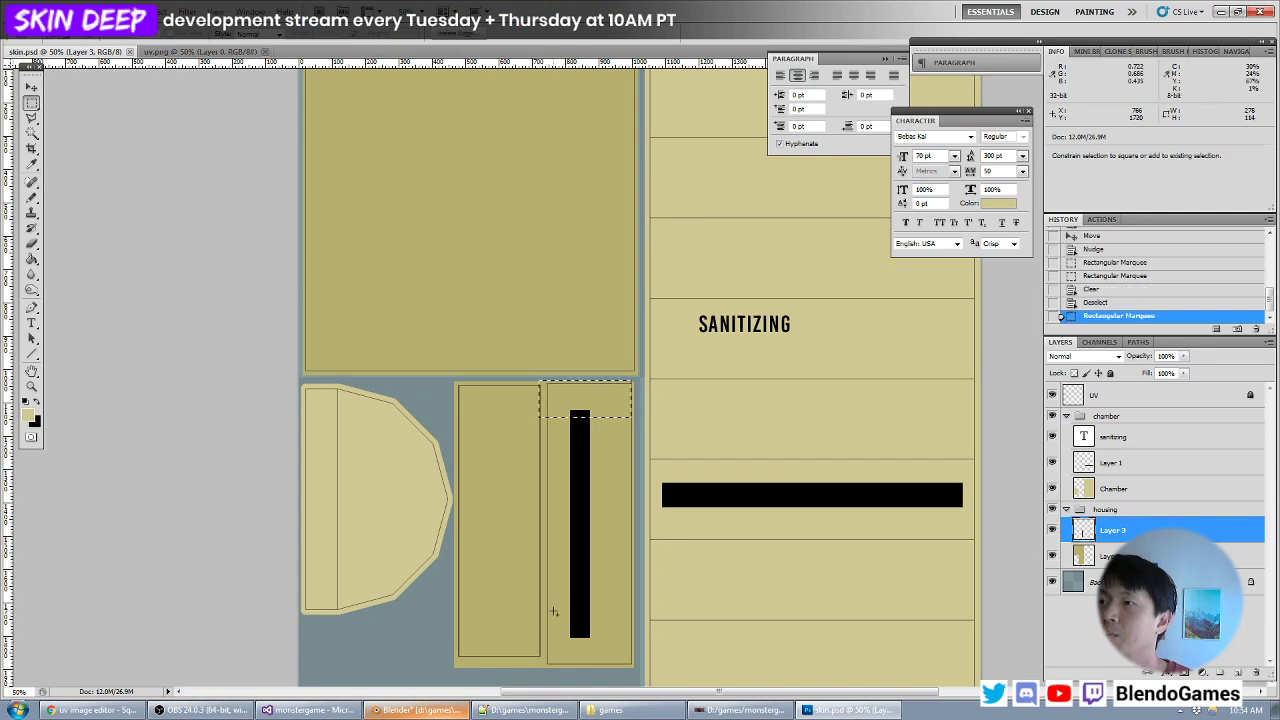
left_click_drag(548, 630, 614, 640, "shift")
key("Delete")
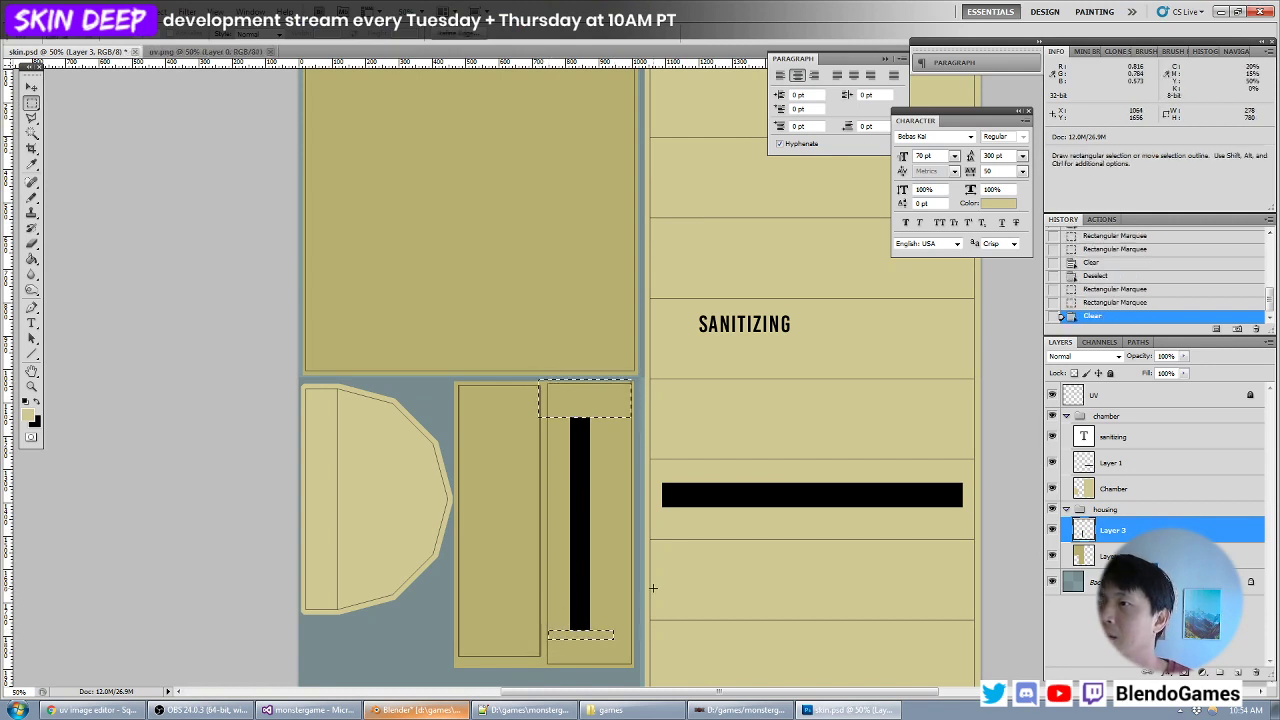
key("ctrl+d")
- Switch to Blender, reload the texture, and inspect the hand dryer from below and from the front
key("alt+Tab")
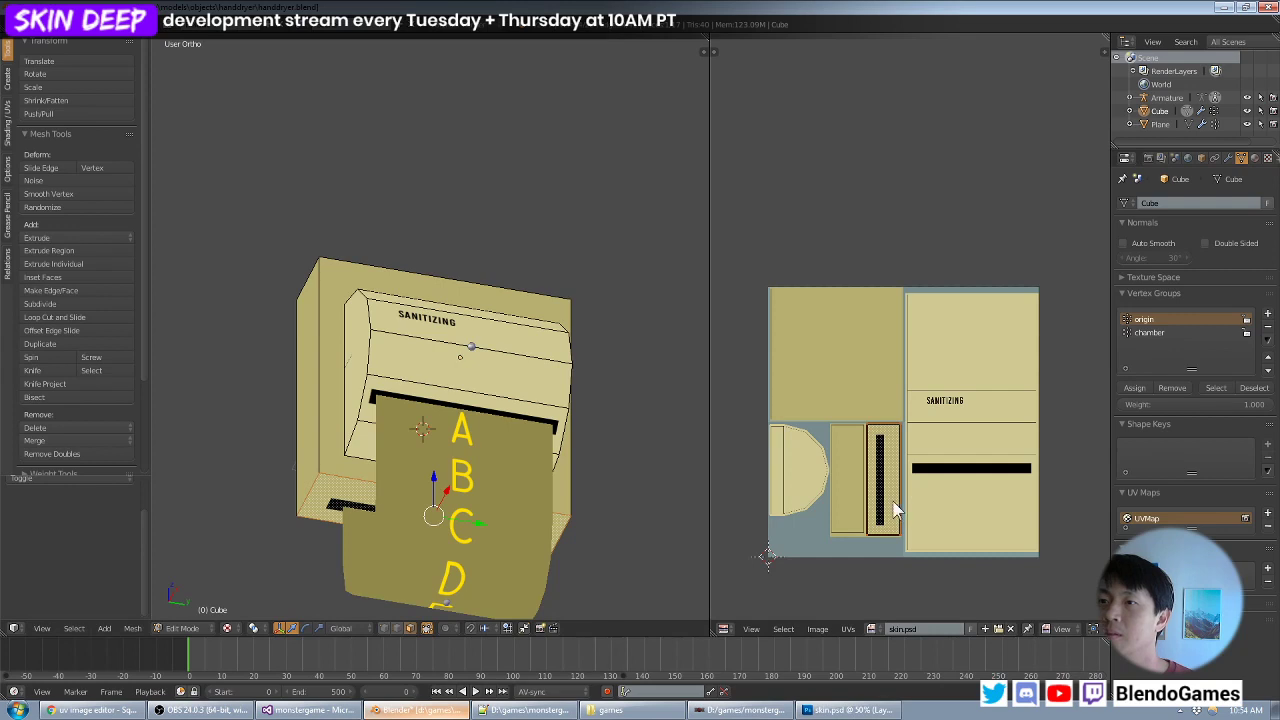
key("alt+r")
middle_click_drag(475, 477, 443, 345)
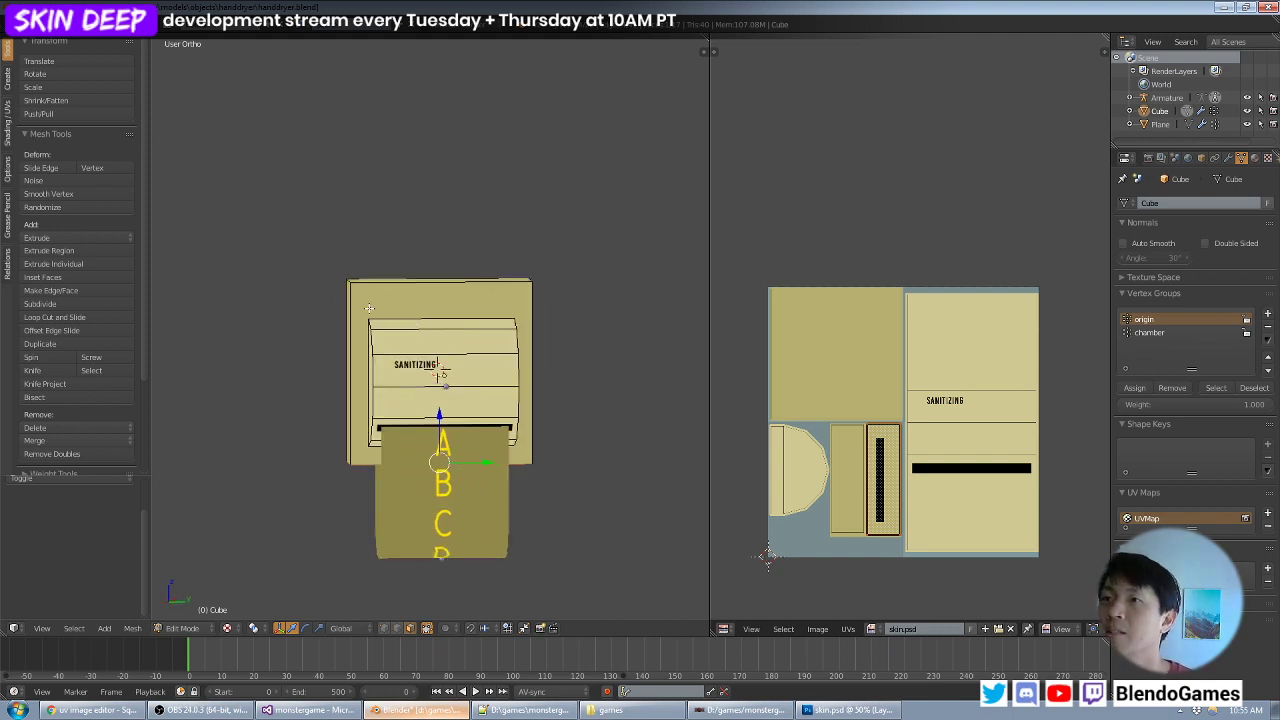
- In Photoshop, write "InfiniTowel" in black 70 pt Damion on the housing's front face and move it near the face's upper edge
key("alt+Tab")
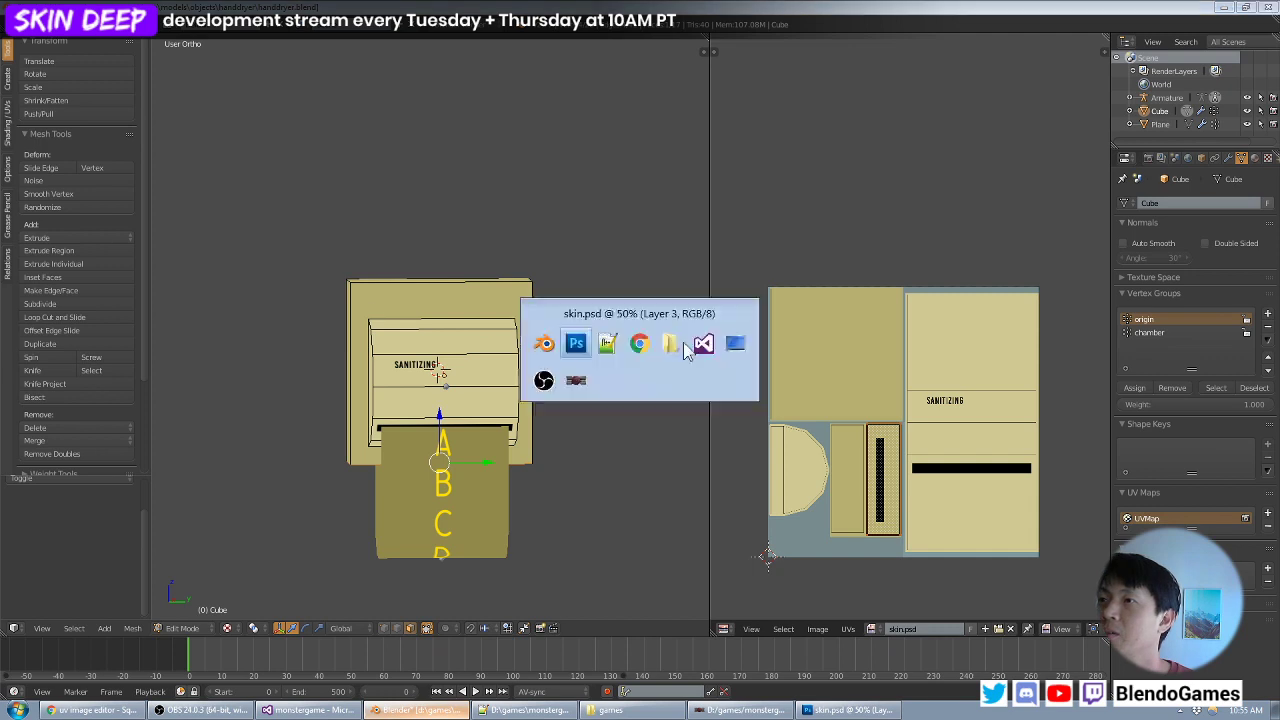
left_click(29, 328)
left_click_drag(343, 210, 357, 332)
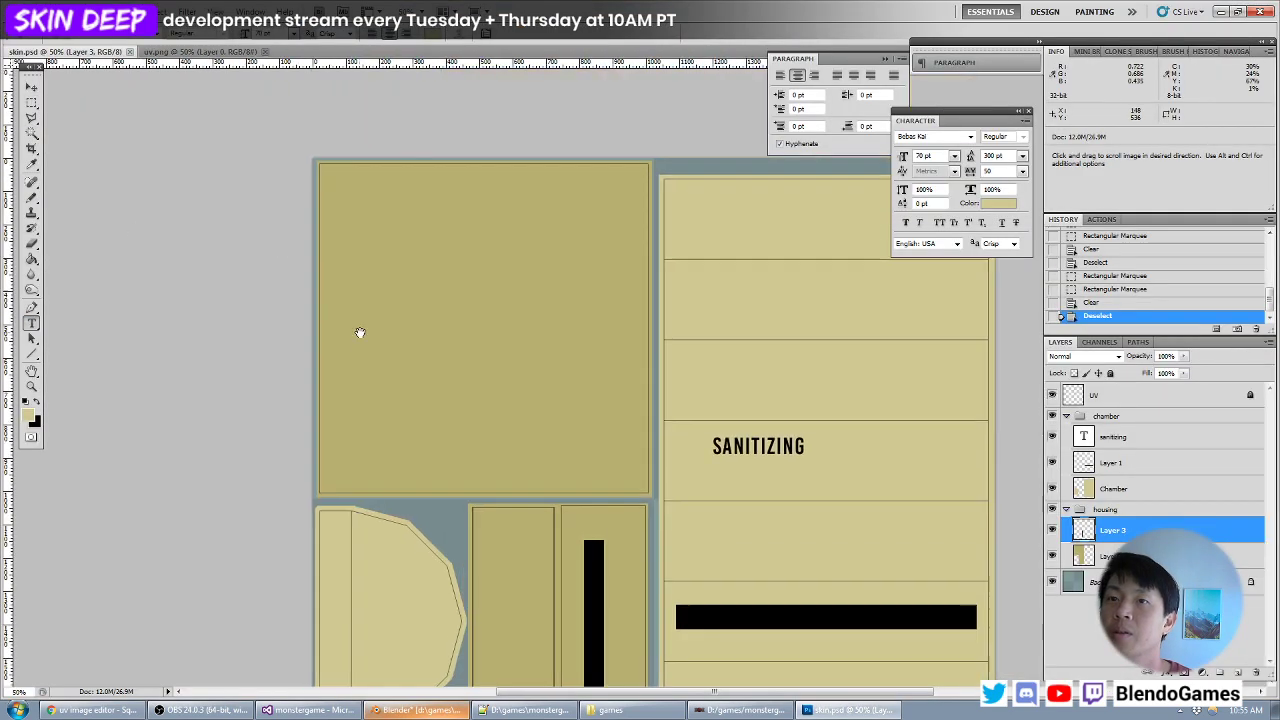
key("x")
left_click(156, 35)
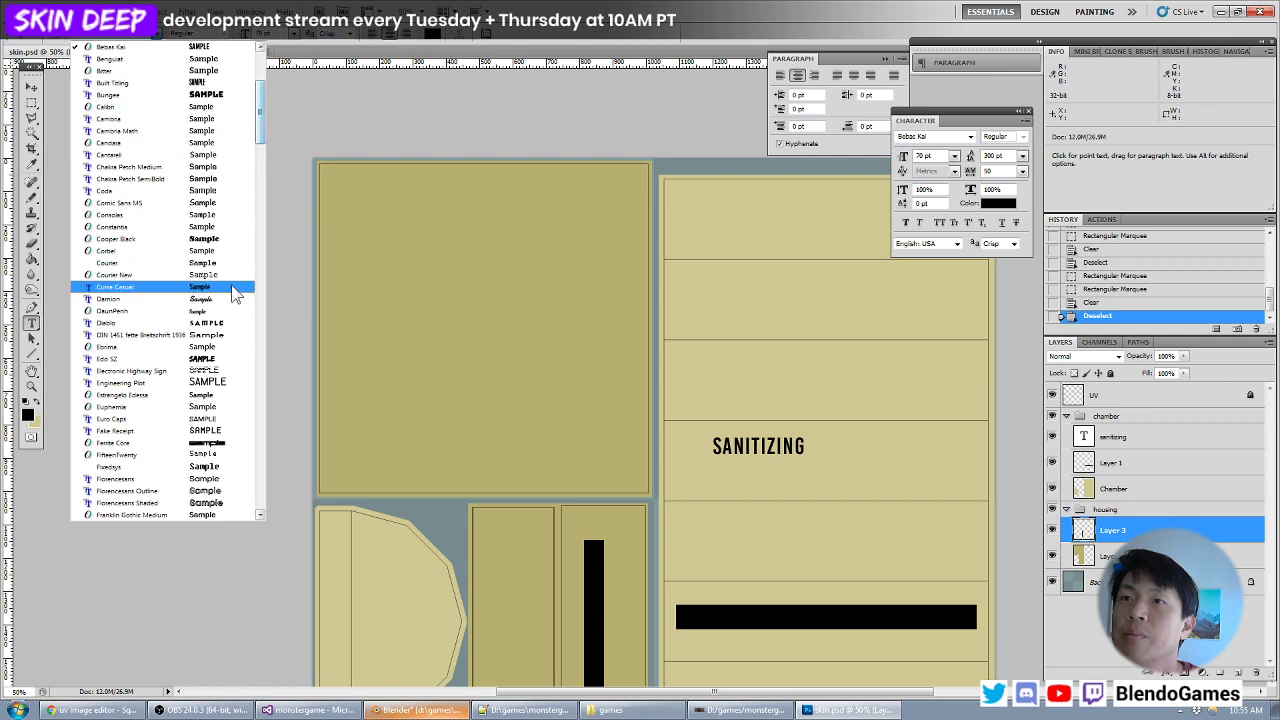
left_click(230, 298)
left_click(349, 208)
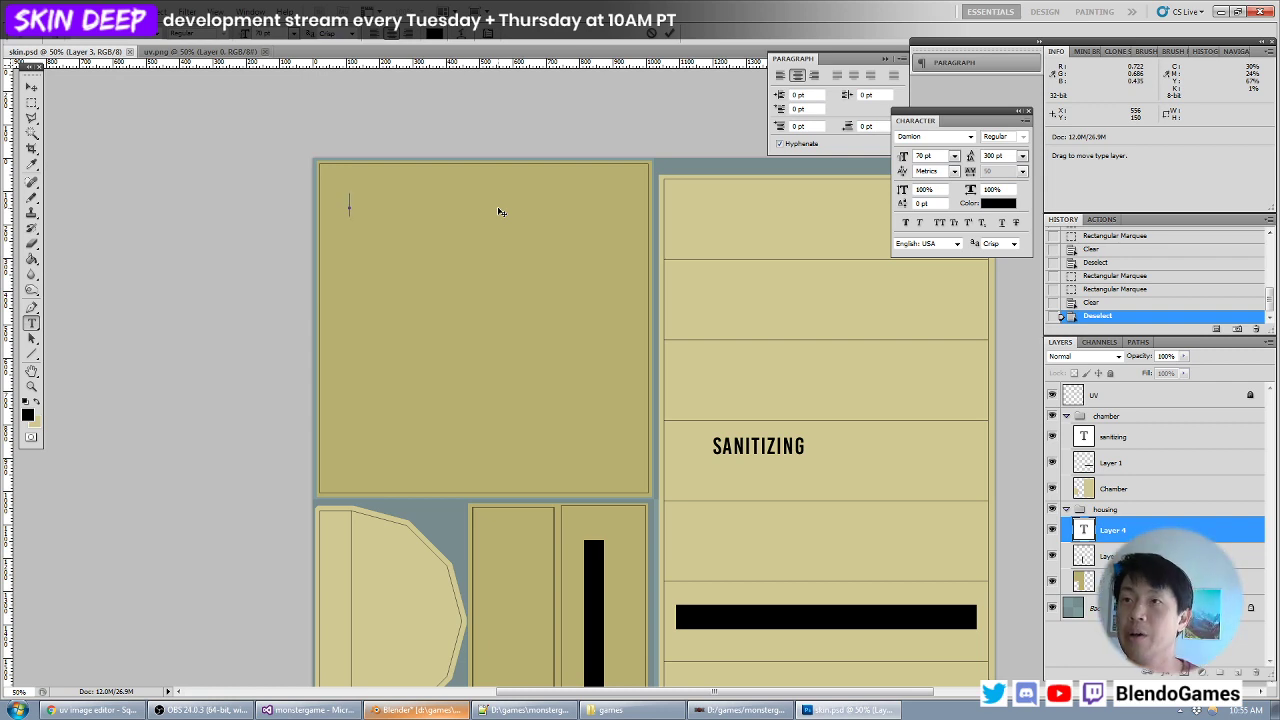
type("Infini")
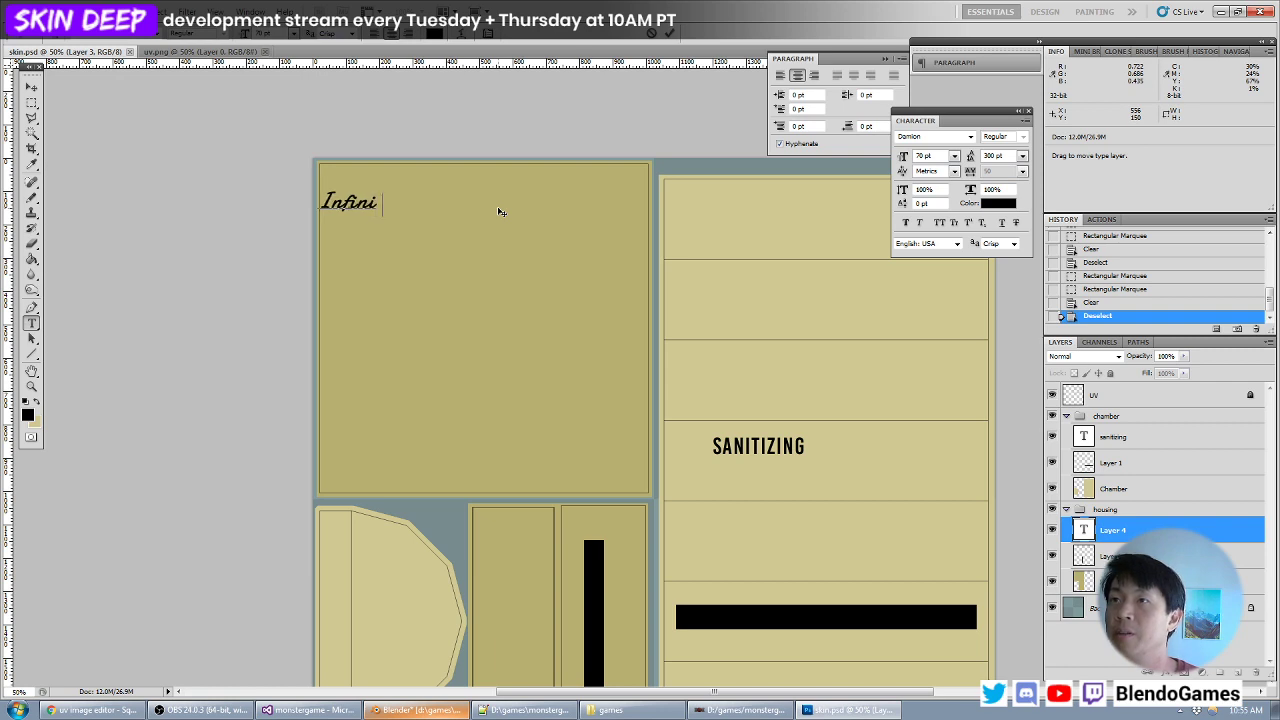
key("BackSpace")
type("Towel")
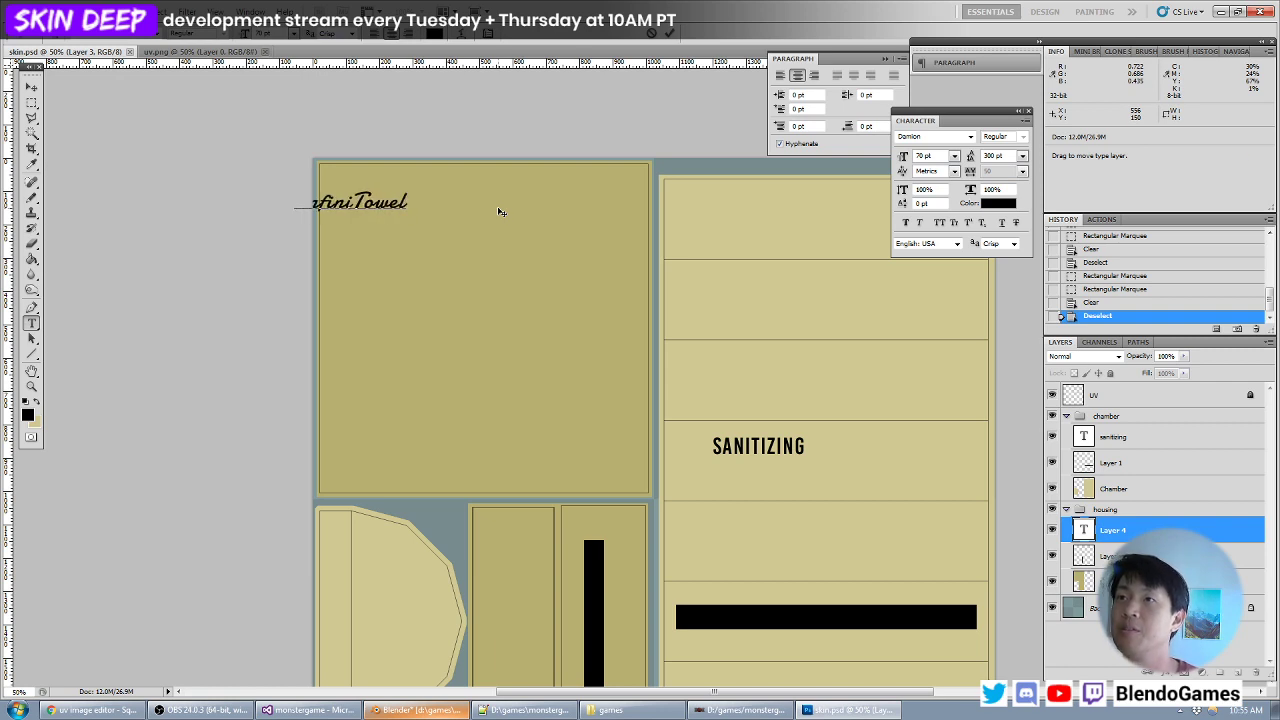
left_click(31, 88)
left_click_drag(542, 209, 625, 193)
- Try the InfiniTowel text in the Homemade Apple, Marketing Script and Mr Dafoe fonts
double_click(1083, 530)
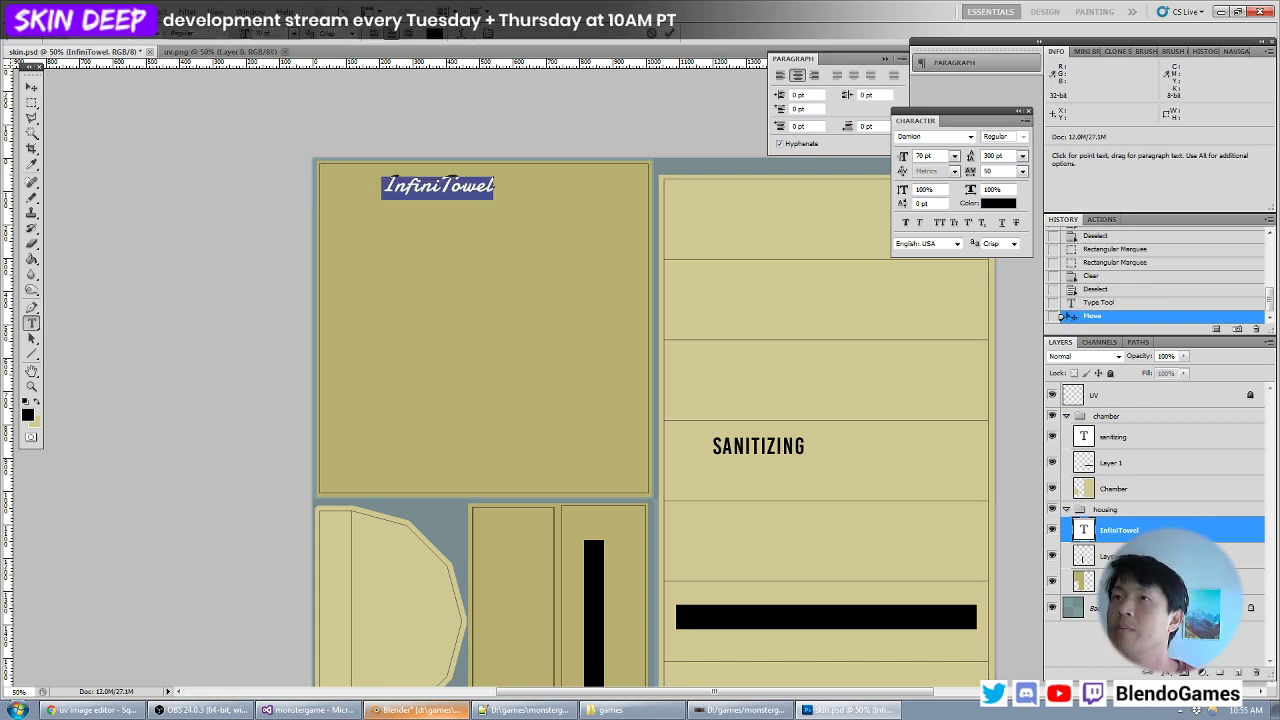
left_click(159, 44)
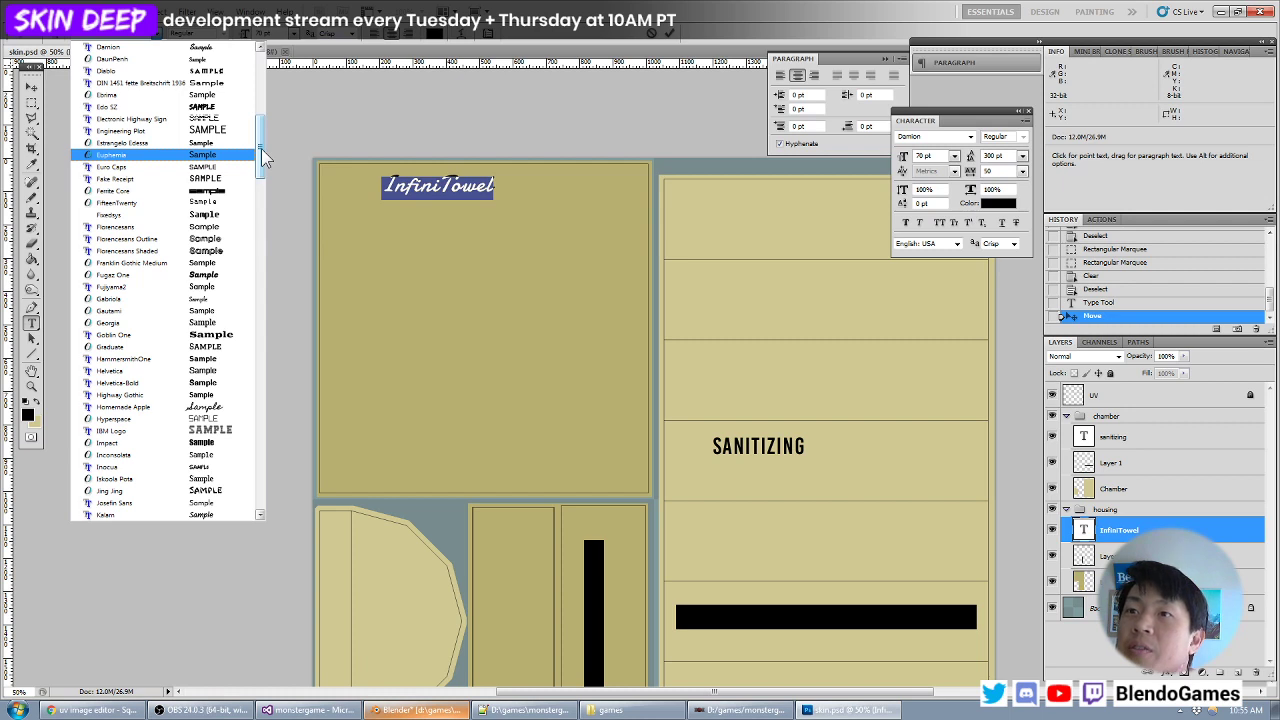
left_click(215, 407)
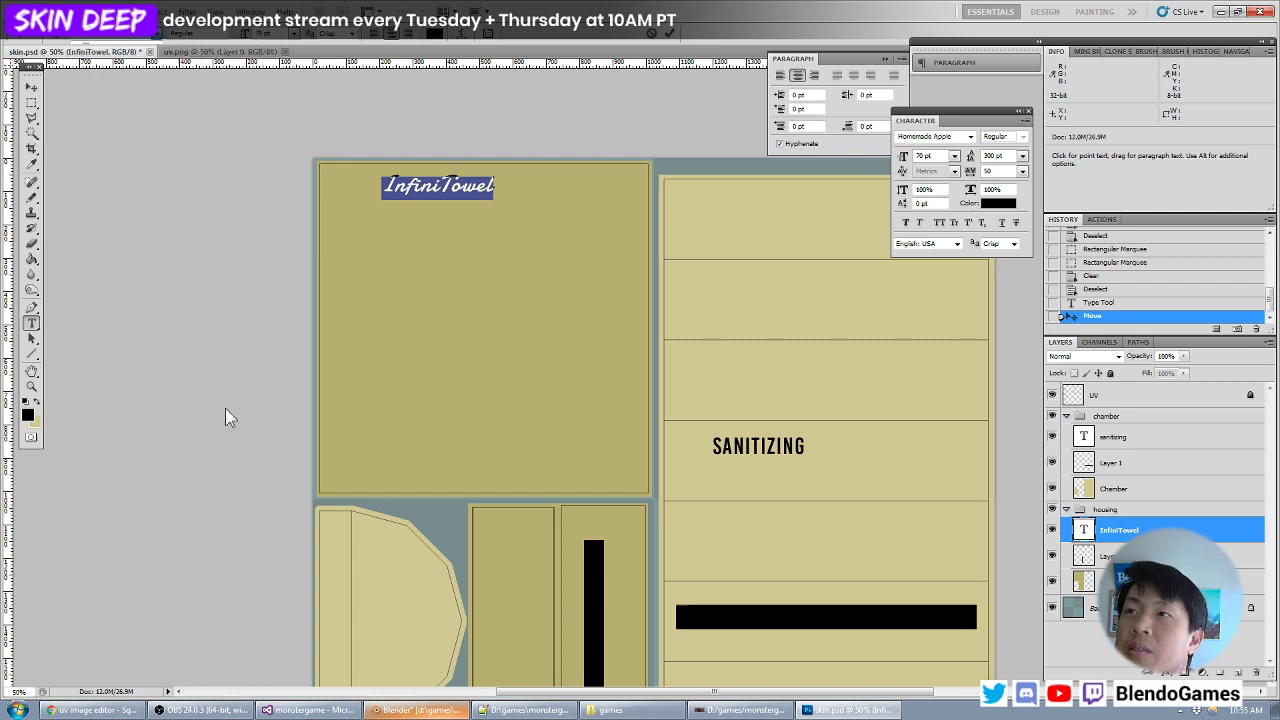
left_click(178, 36)
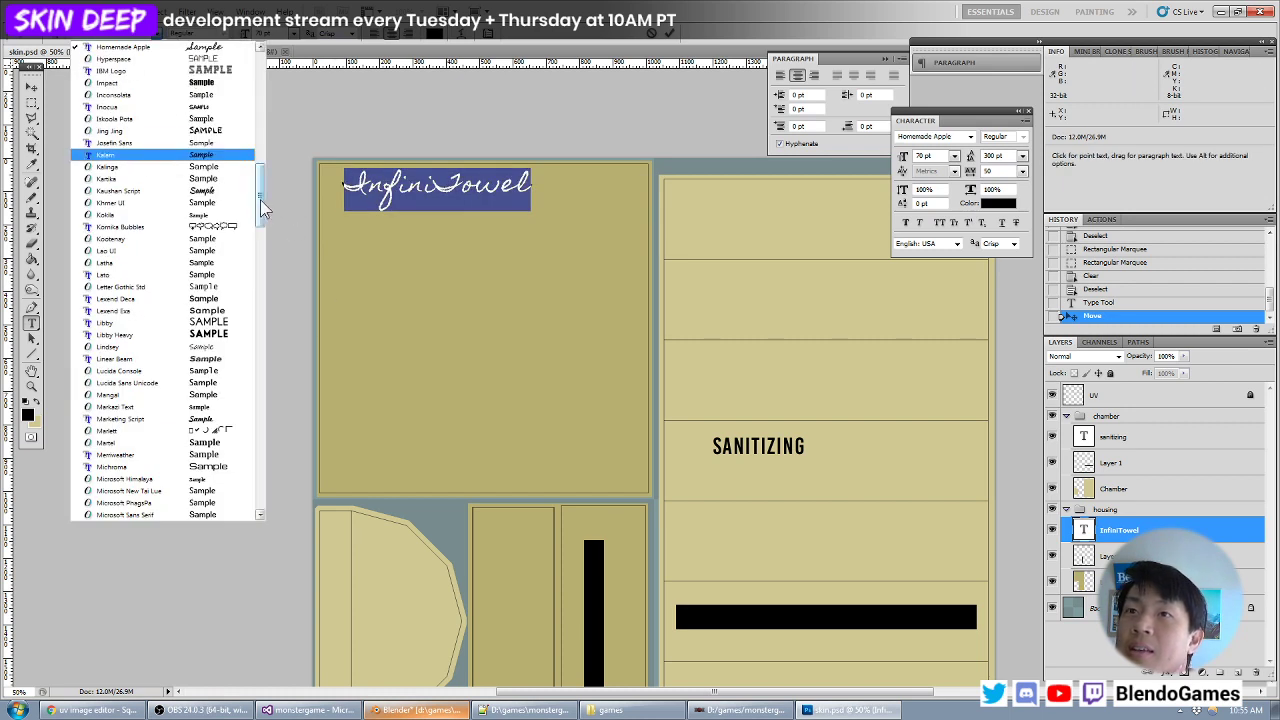
left_click_drag(261, 200, 261, 208)
left_click(174, 356)
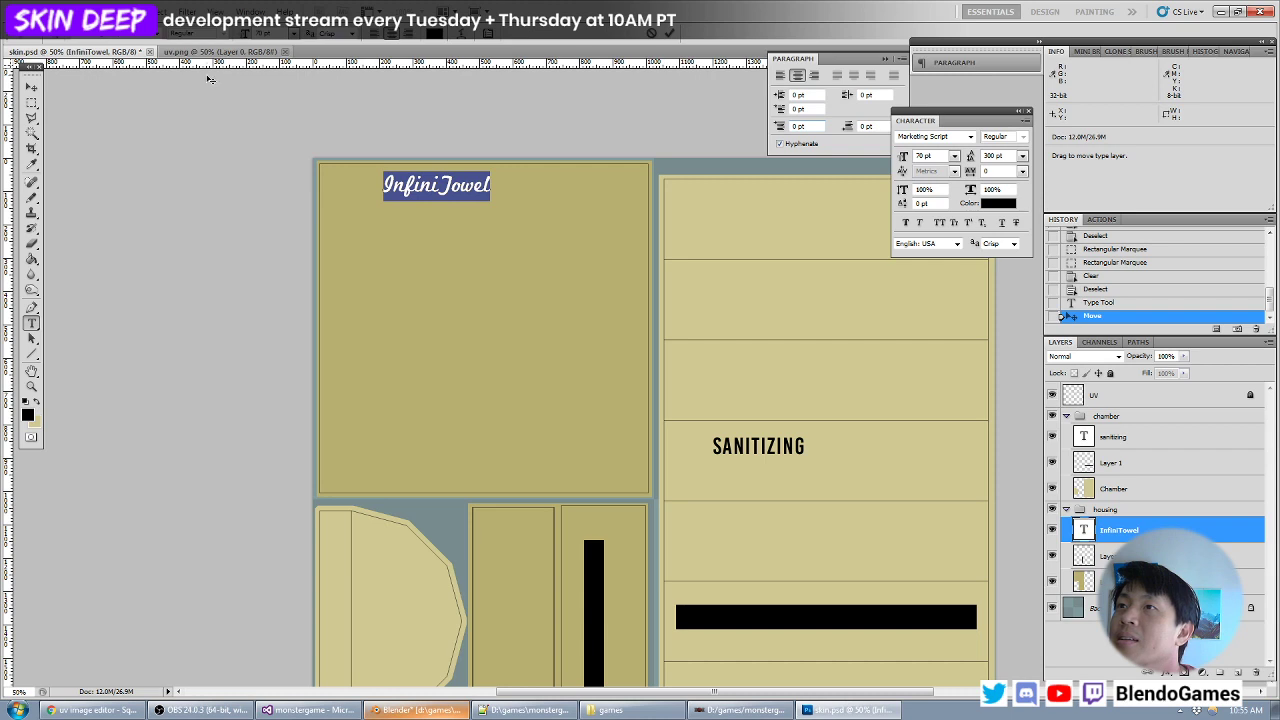
left_click(152, 36)
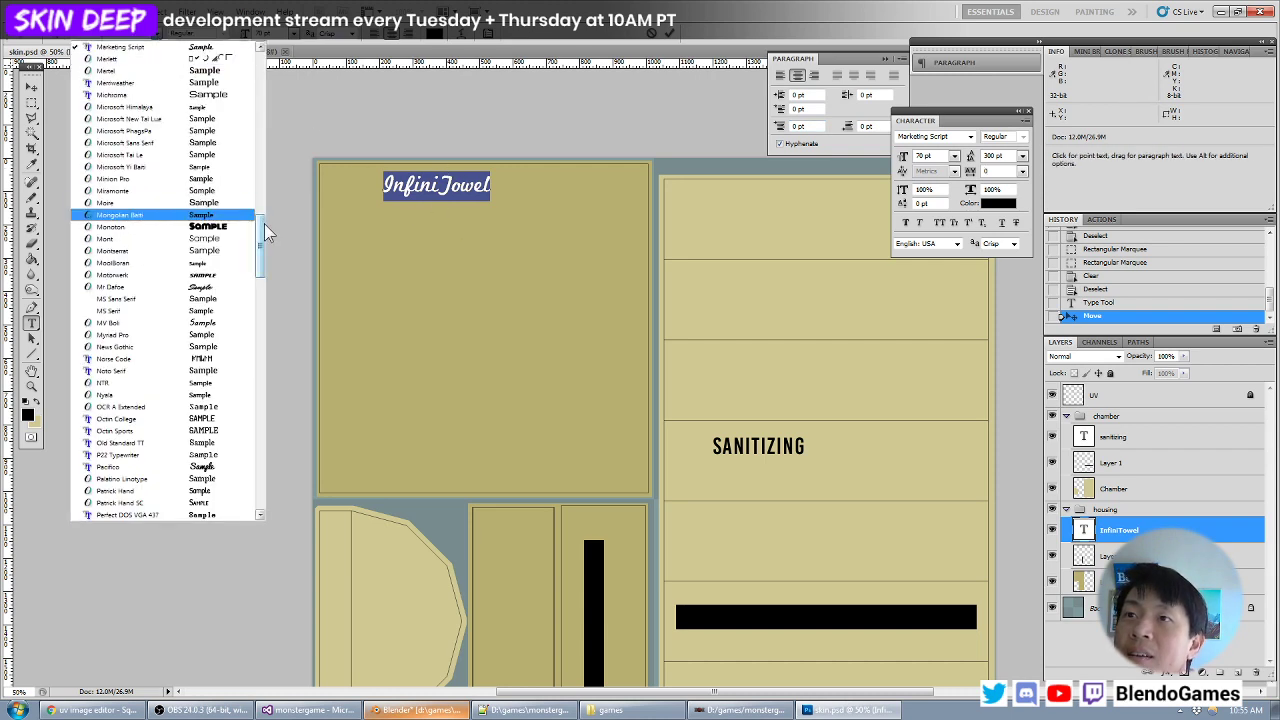
left_click(130, 286)
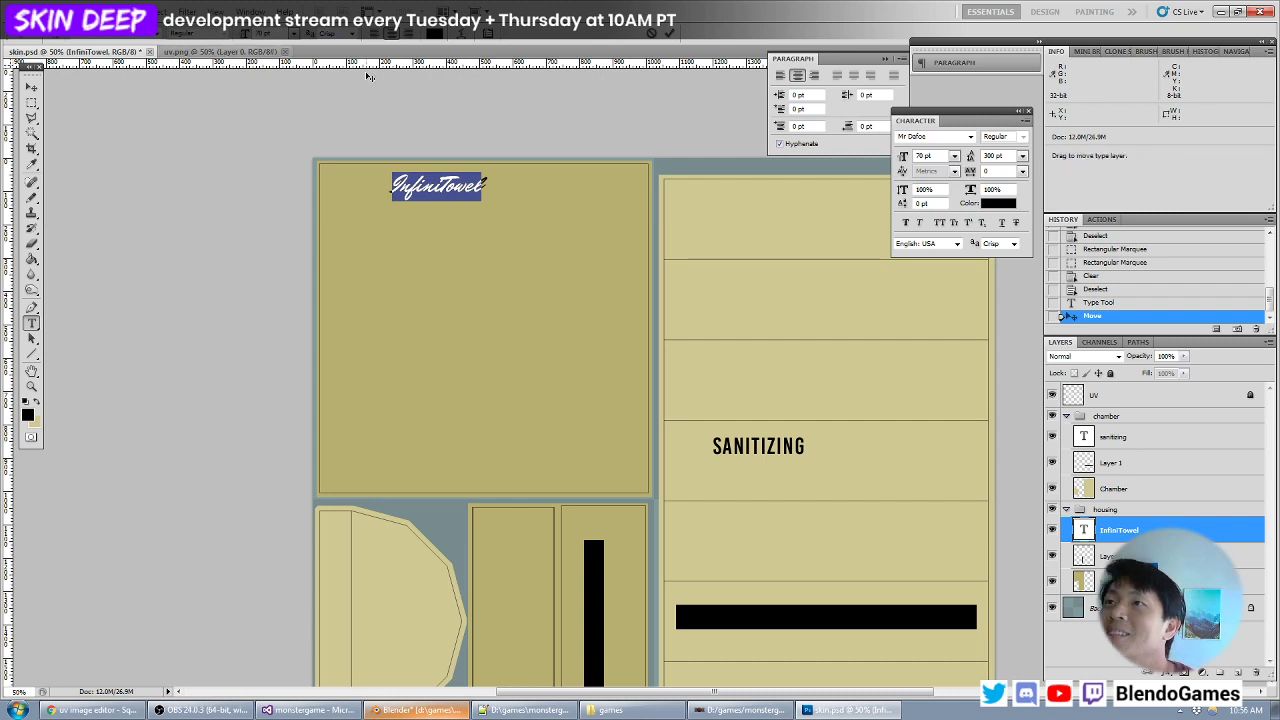
left_click(32, 88)
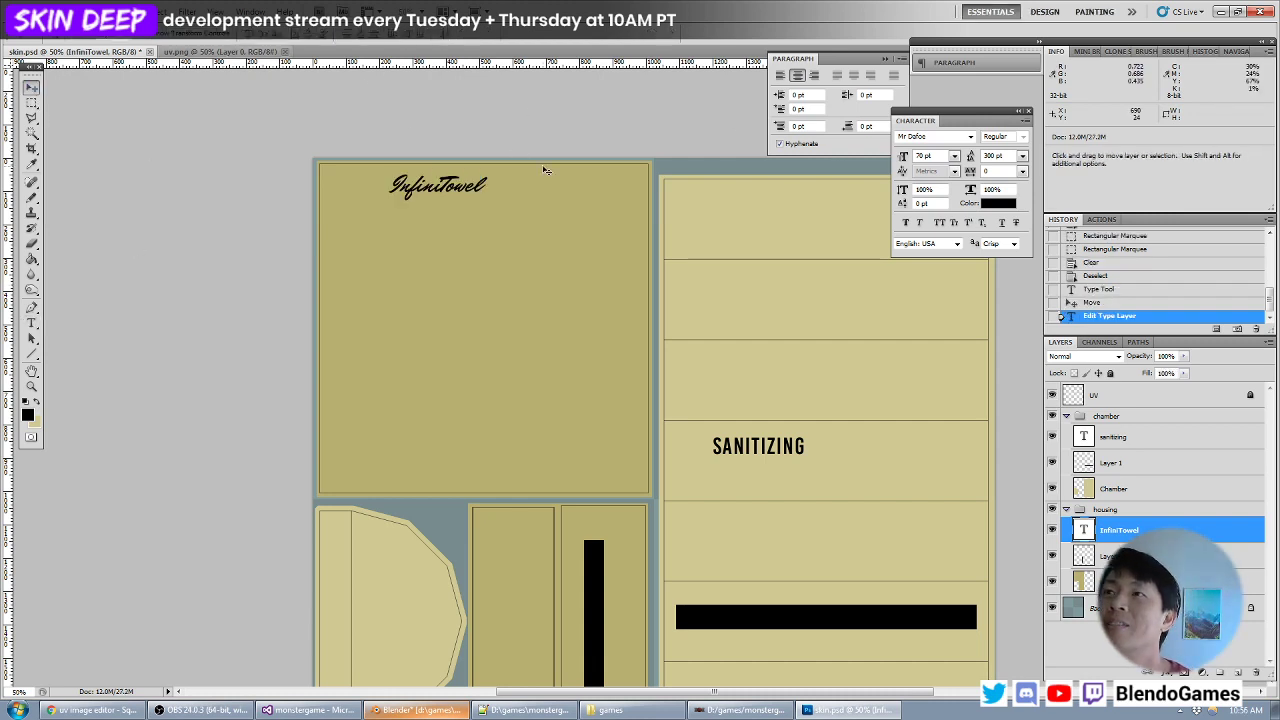
- Browse the installed fonts for another script face and set the InfiniTowel text in Kaushan Script
double_click(1083, 531)
left_click(168, 33)
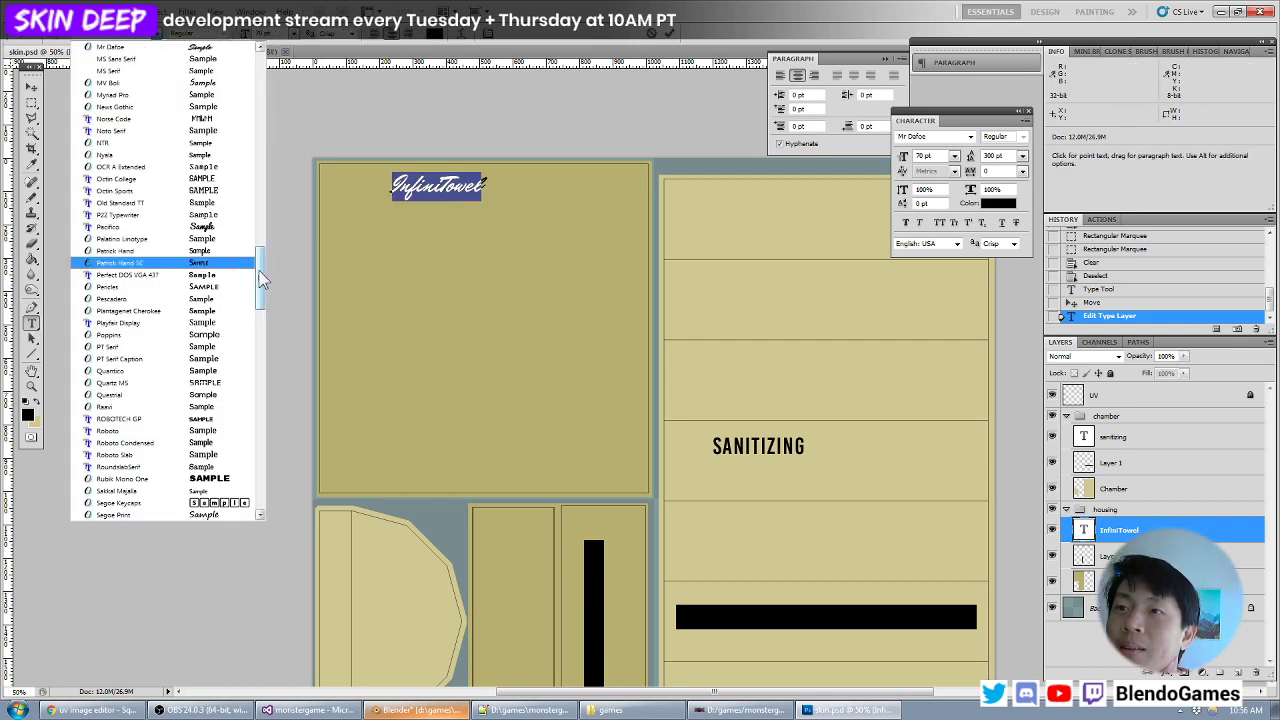
left_click_drag(262, 280, 262, 290)
scroll(260, 288, "down", 3)
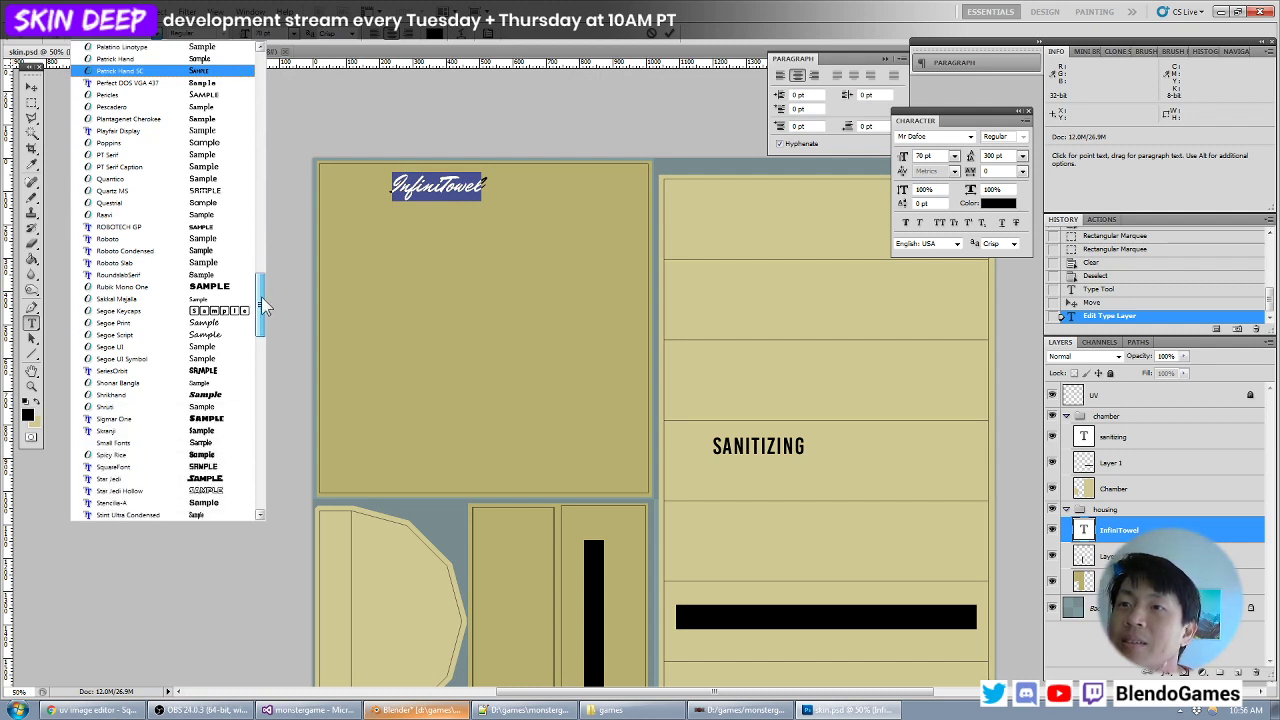
left_click_drag(262, 298, 262, 300)
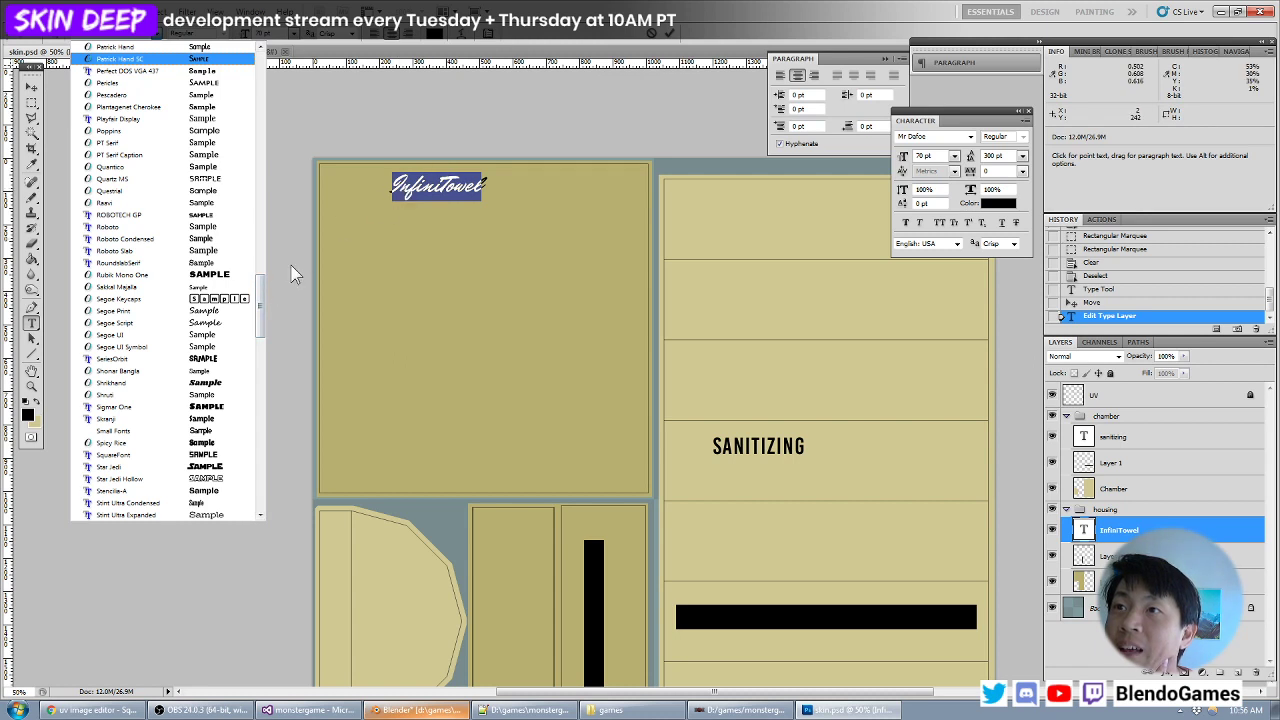
left_click_drag(261, 290, 263, 124)
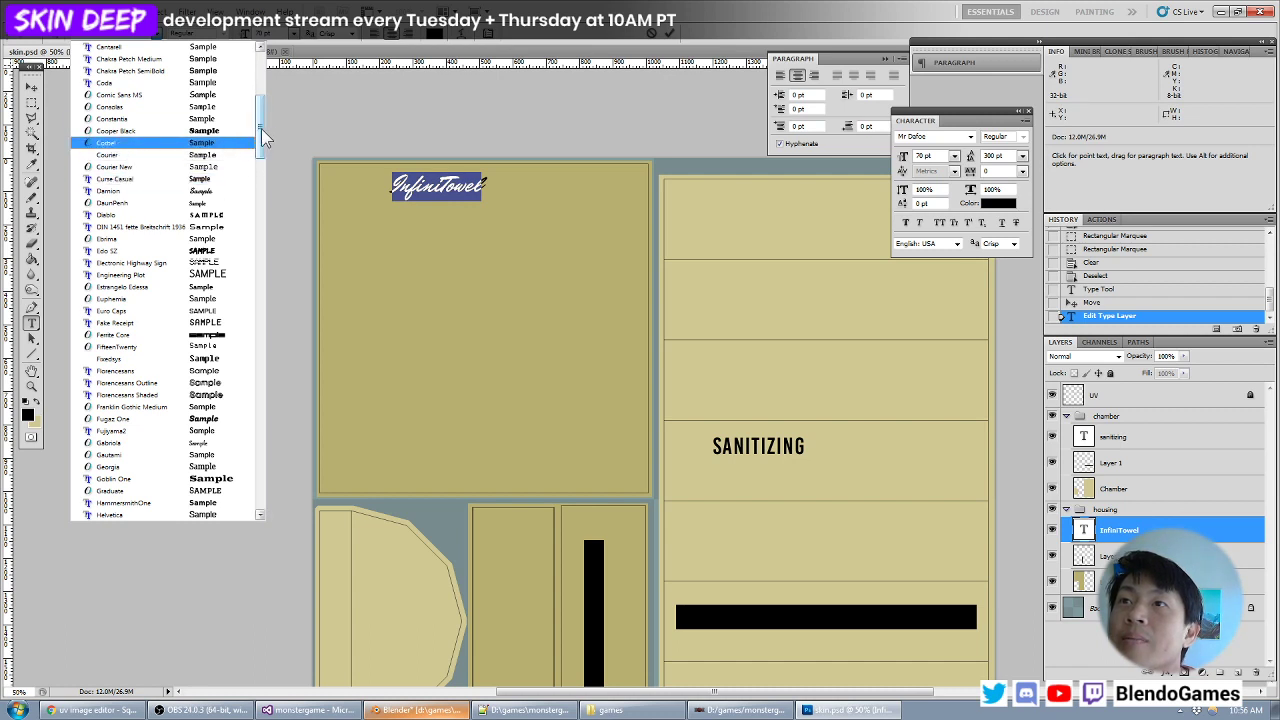
left_click_drag(261, 128, 265, 93)
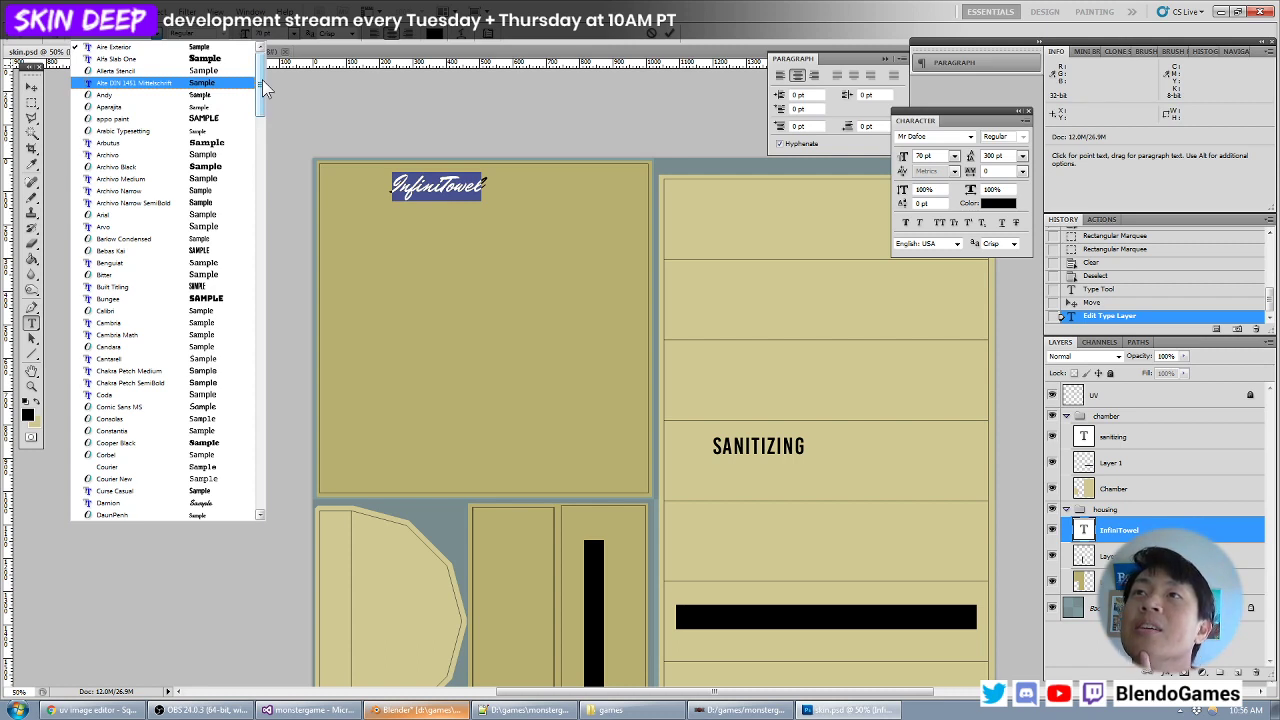
left_click_drag(262, 79, 274, 181)
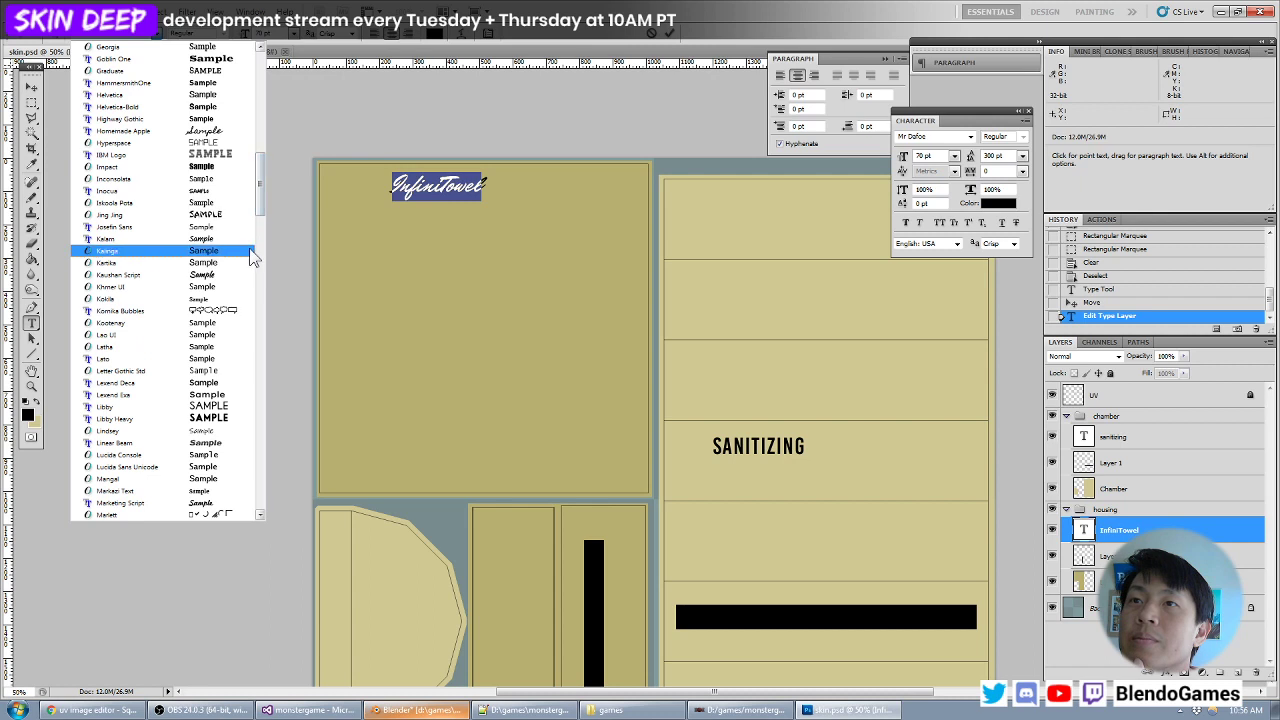
left_click(229, 275)
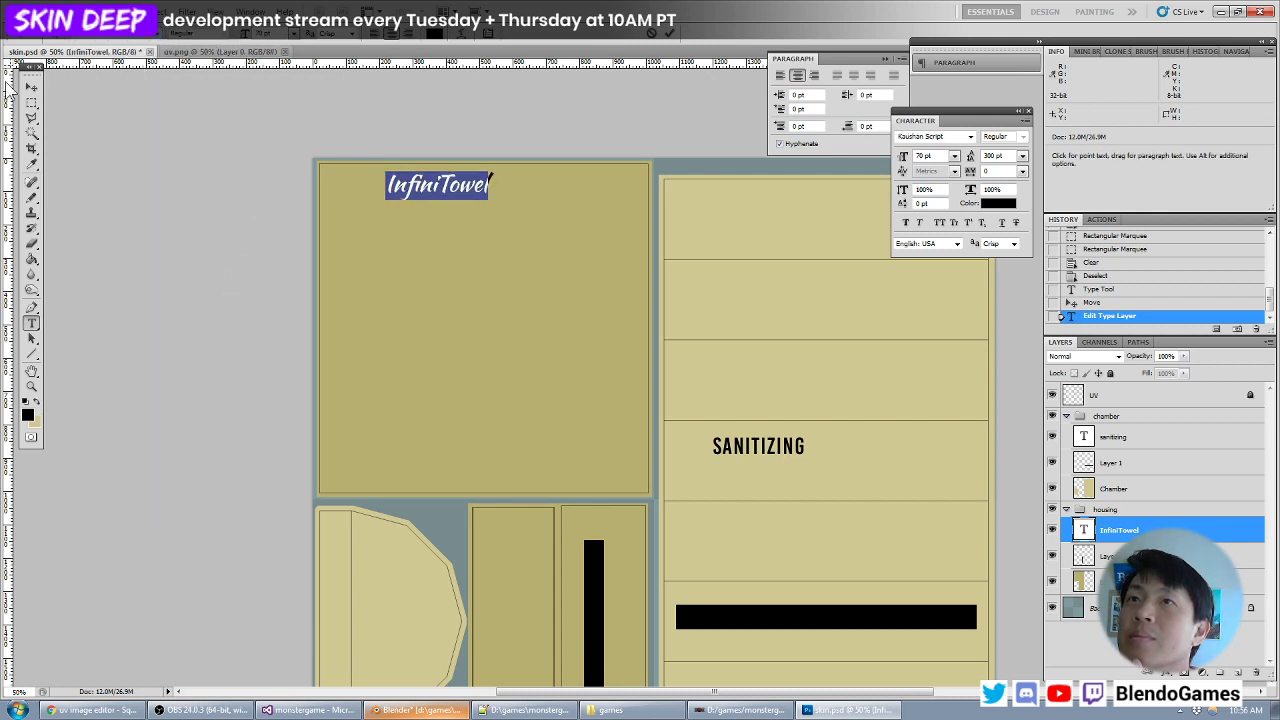
left_click(31, 88)
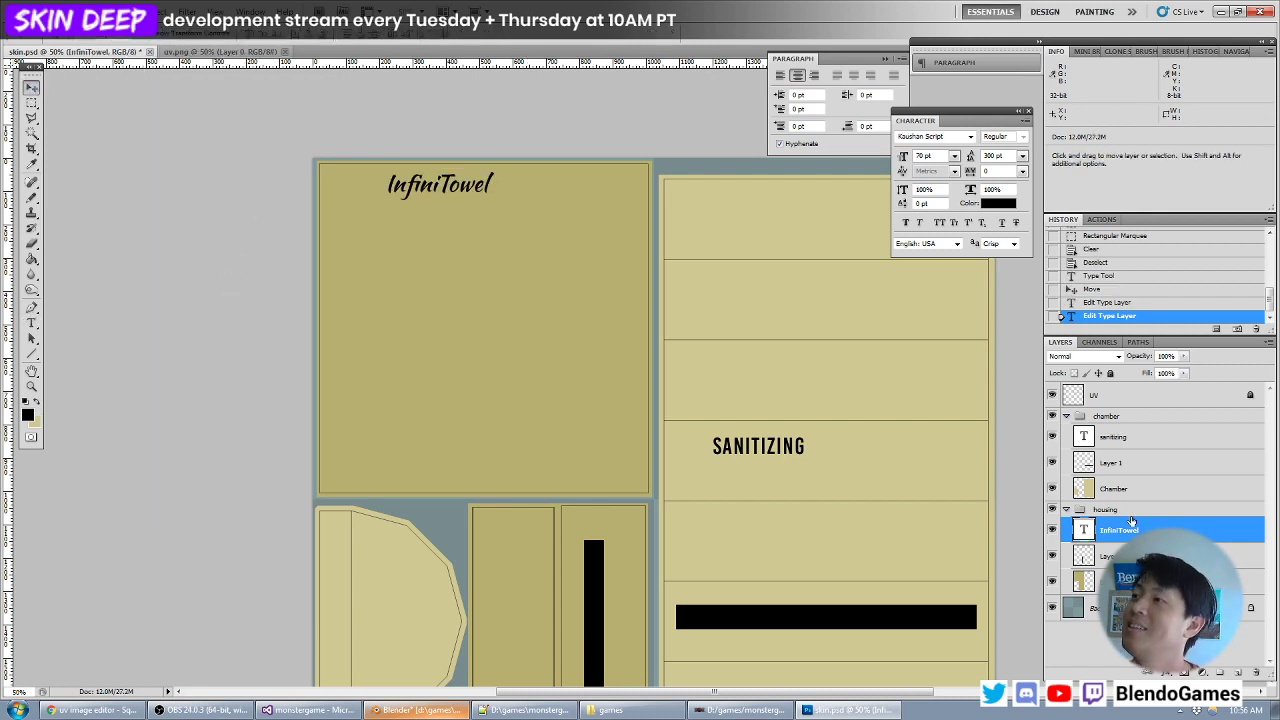
- Set the InfiniTowel text's font to Pacifico and move the text slightly down on the housing face
double_click(1085, 531)
left_click(165, 38)
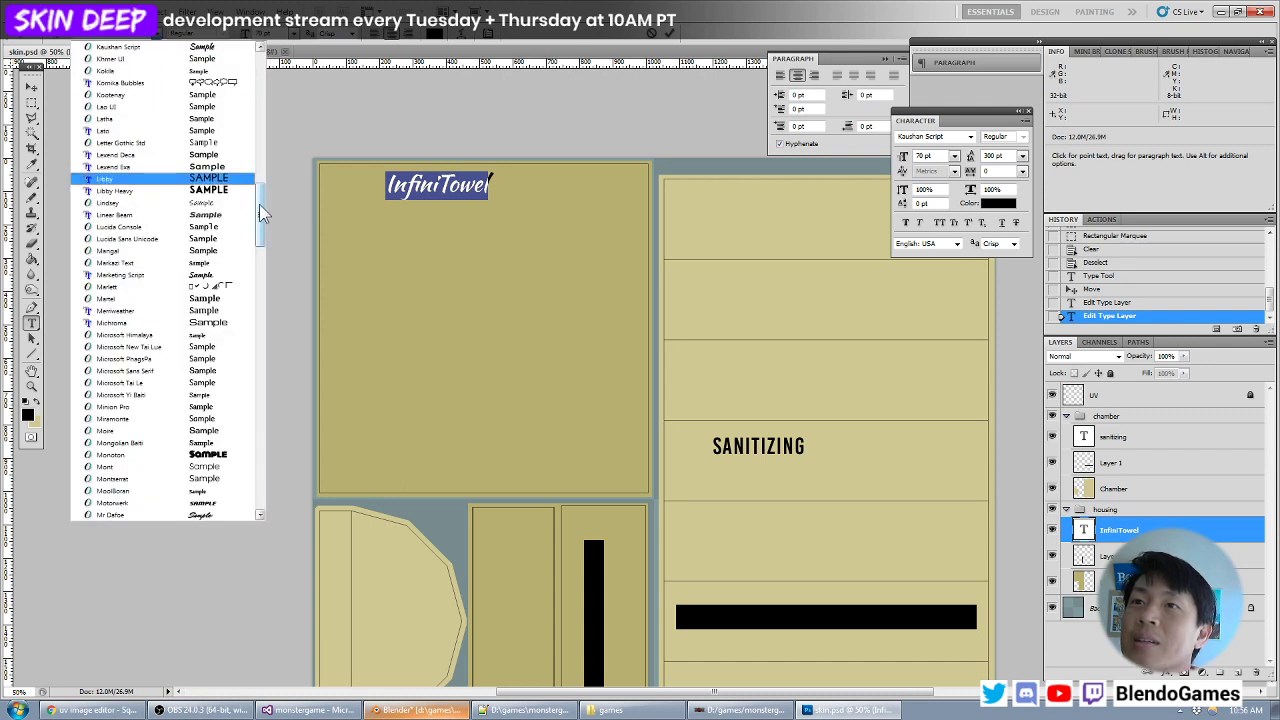
left_click_drag(260, 204, 266, 256)
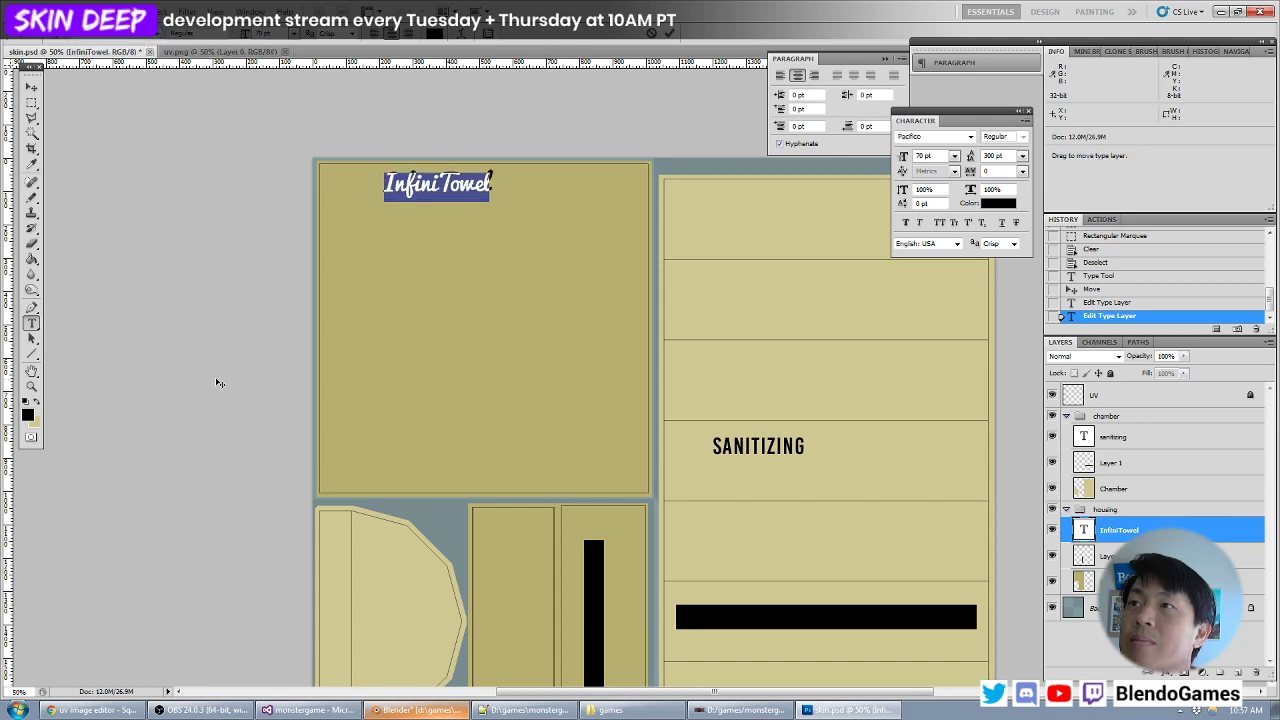
left_click(32, 88)
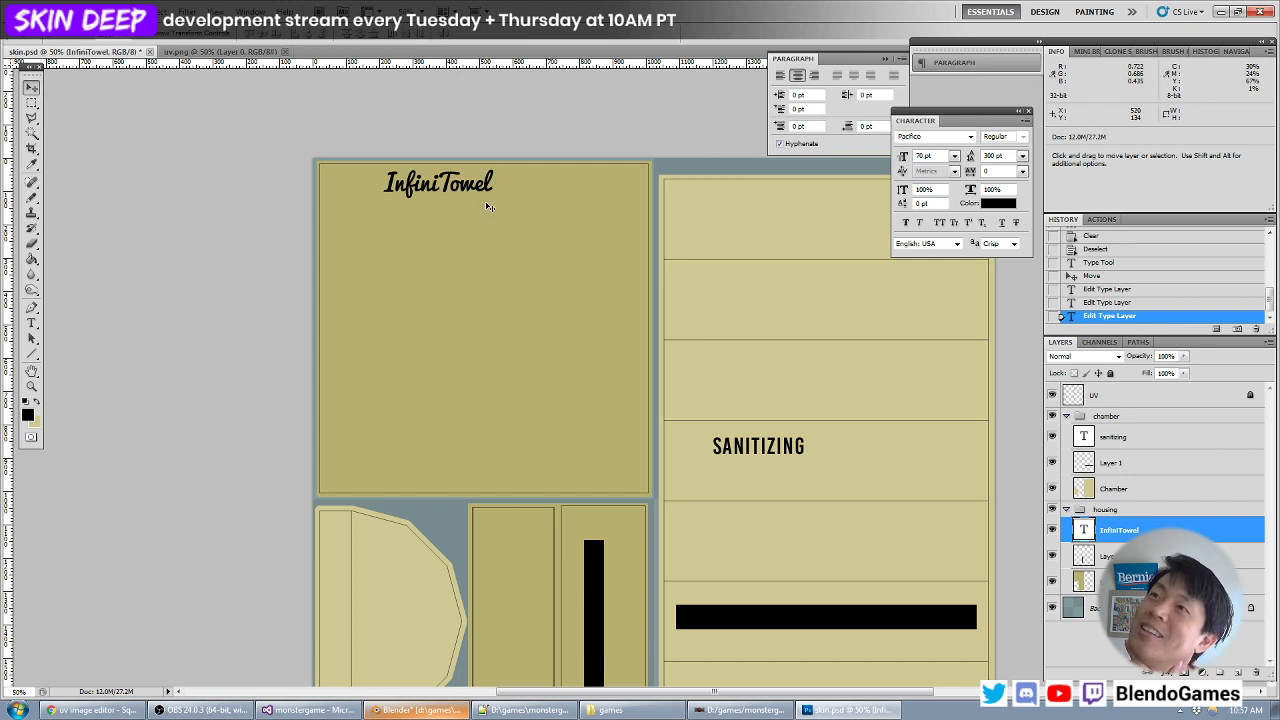
left_click_drag(489, 207, 486, 213)
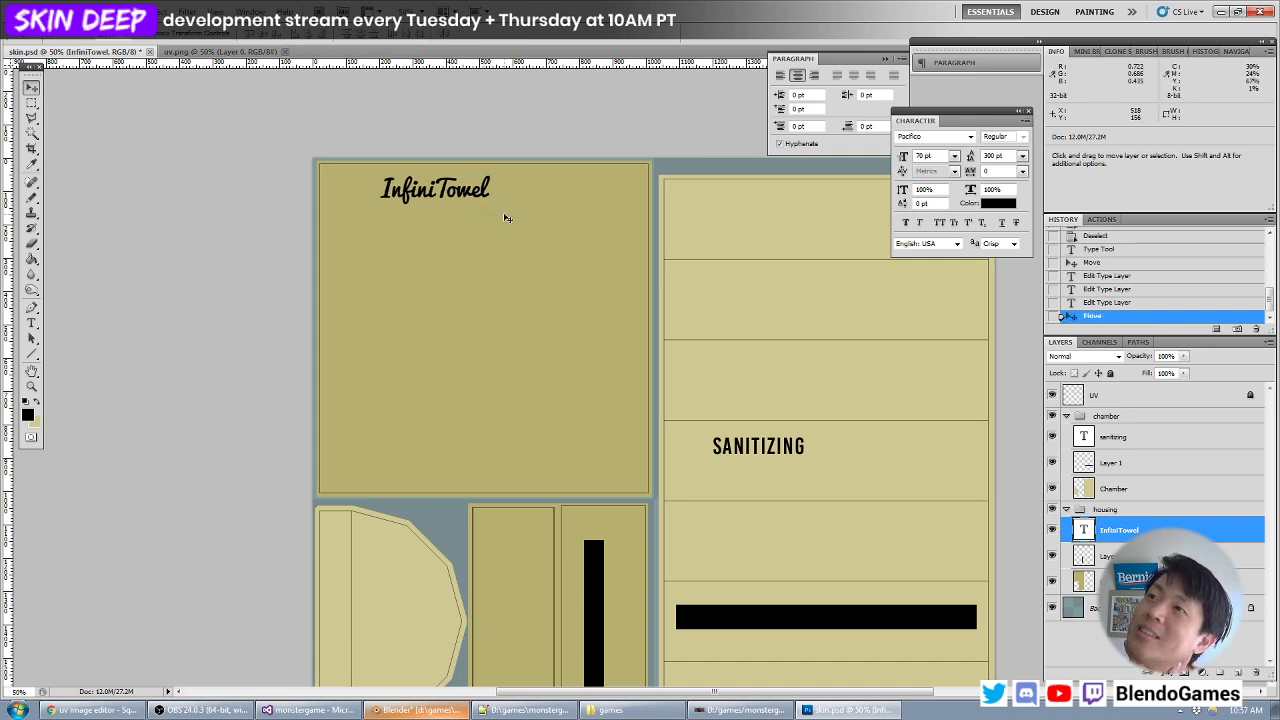
- Browse the font list for the InfiniTowel text and set it in Lexend Exa
double_click(1084, 532)
left_click(160, 34)
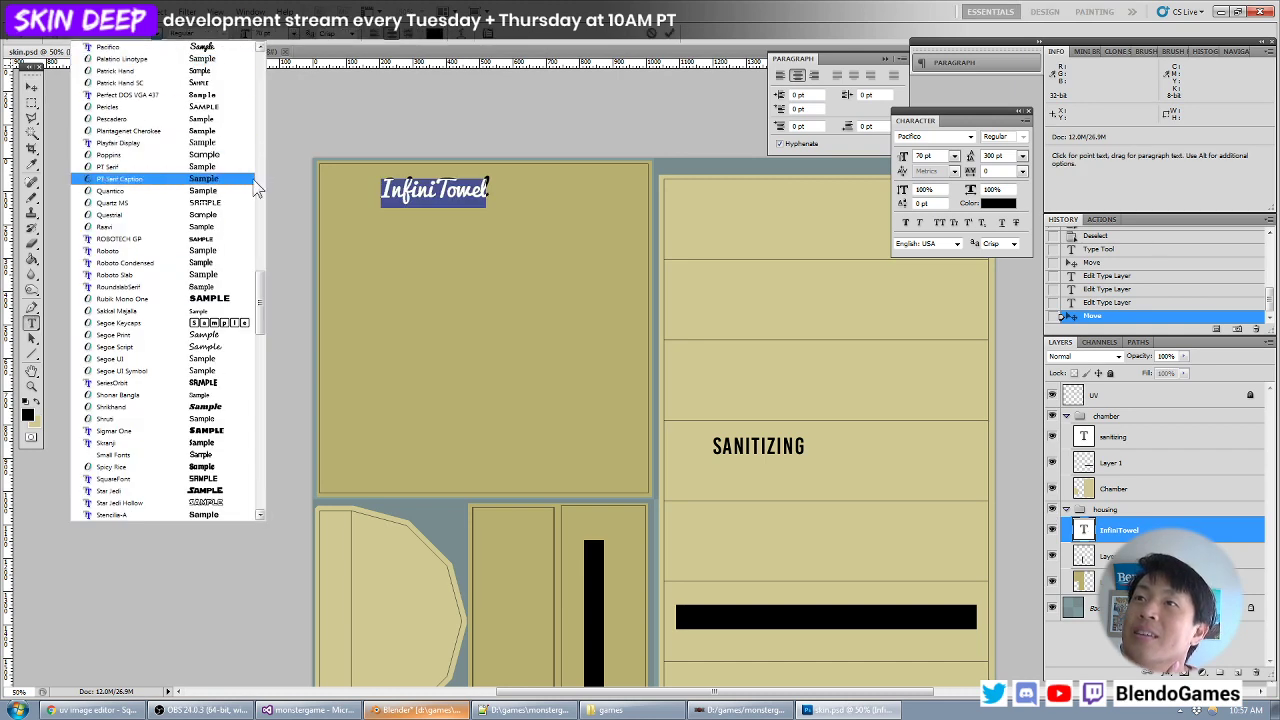
left_click(261, 222)
left_click_drag(261, 223, 262, 194)
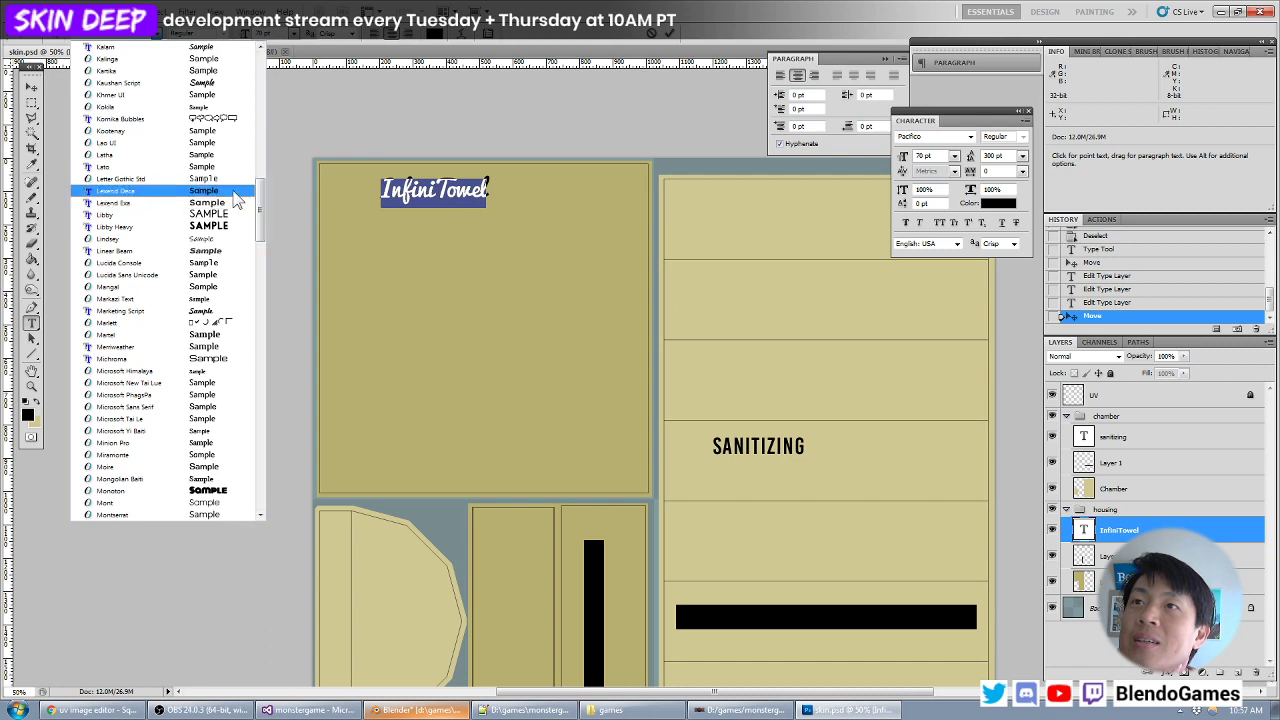
left_click(236, 204)
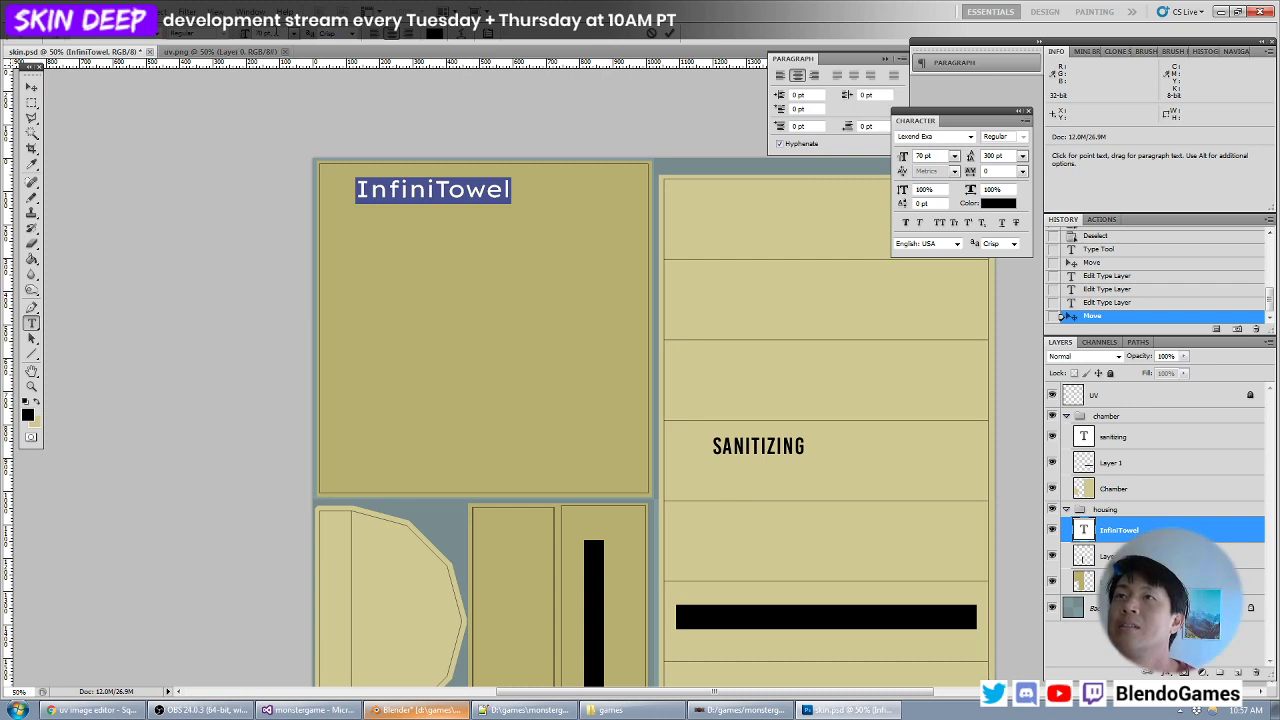
- Set the InfiniTowel text to 60 pt, move it left near the housing face's upper-left corner and save the texture
left_click_drag(276, 33, 222, 38)
type("60")
left_click(31, 88)
left_click_drag(336, 212, 304, 210)
key("ctrl+s")
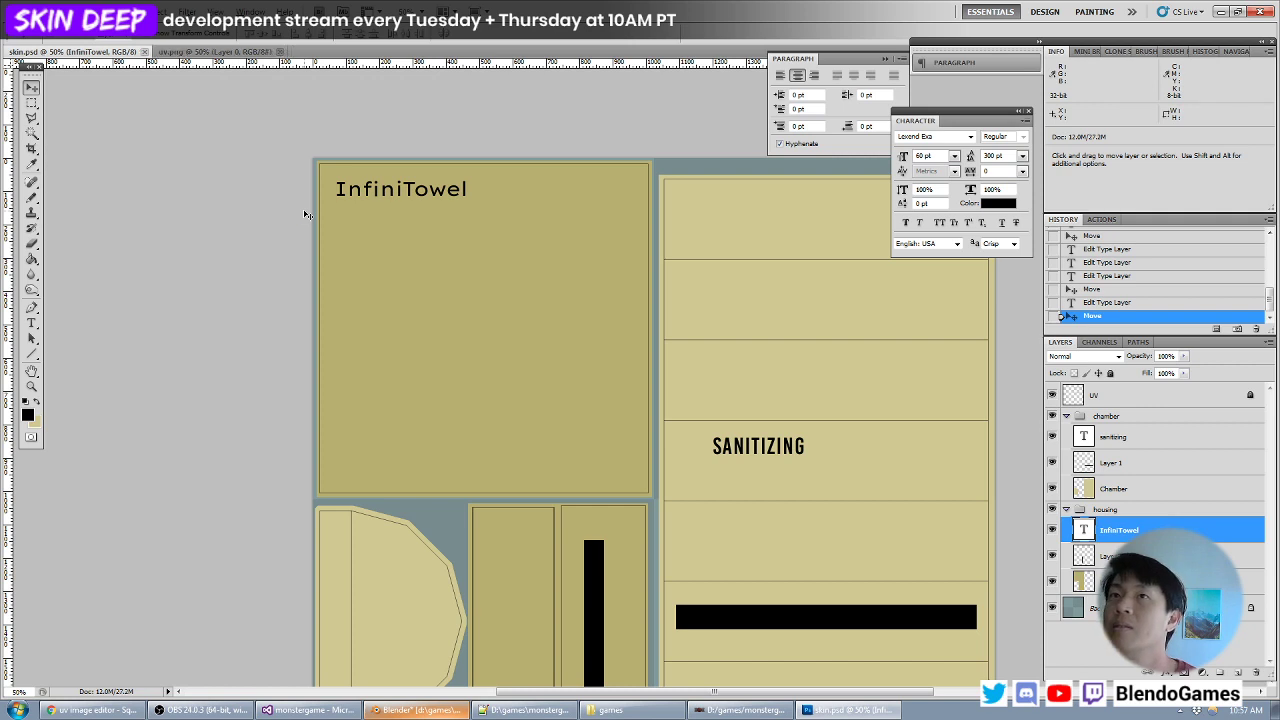
- Reload the texture in Blender, and in Photoshop move the InfiniTowel text right and slightly down and save
key("alt+Tab")
key("alt+r")
key("alt+Tab")
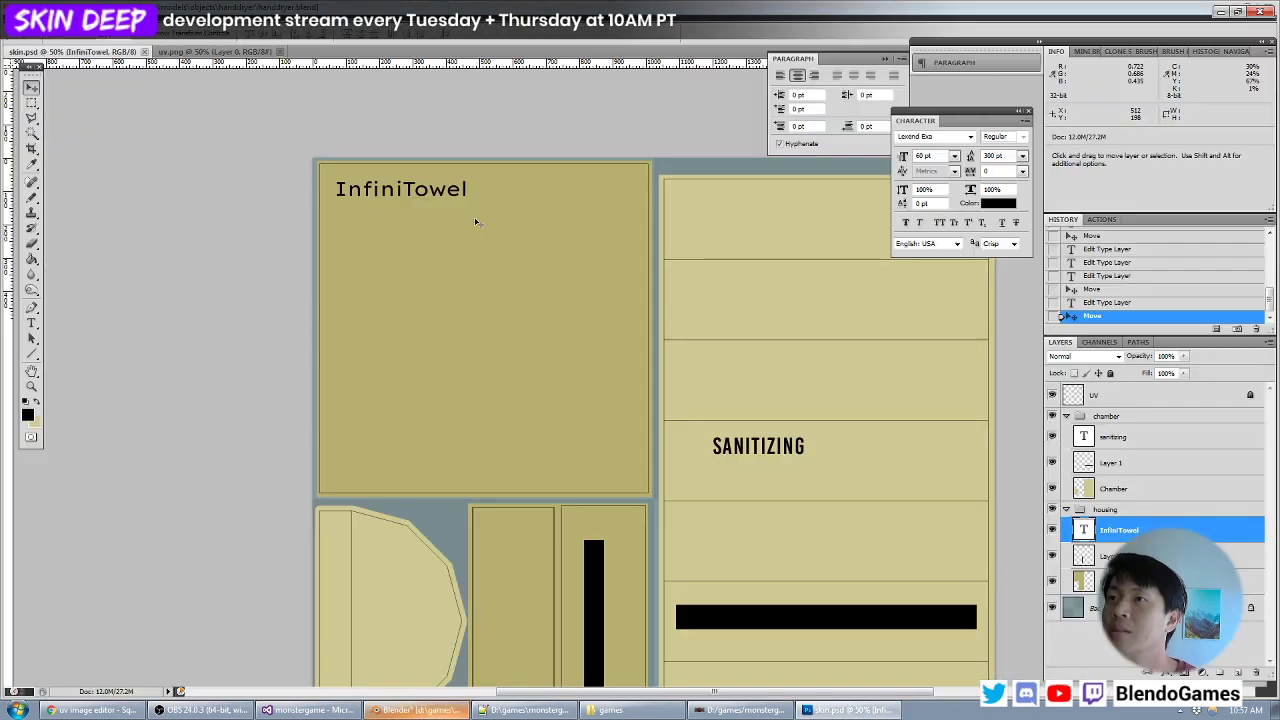
left_click_drag(442, 226, 468, 233)
key("ctrl+s")
- Reload the moved lettering in Blender, shift the InfiniTowel text slightly back to the left in Photoshop and save
key("alt+Tab")
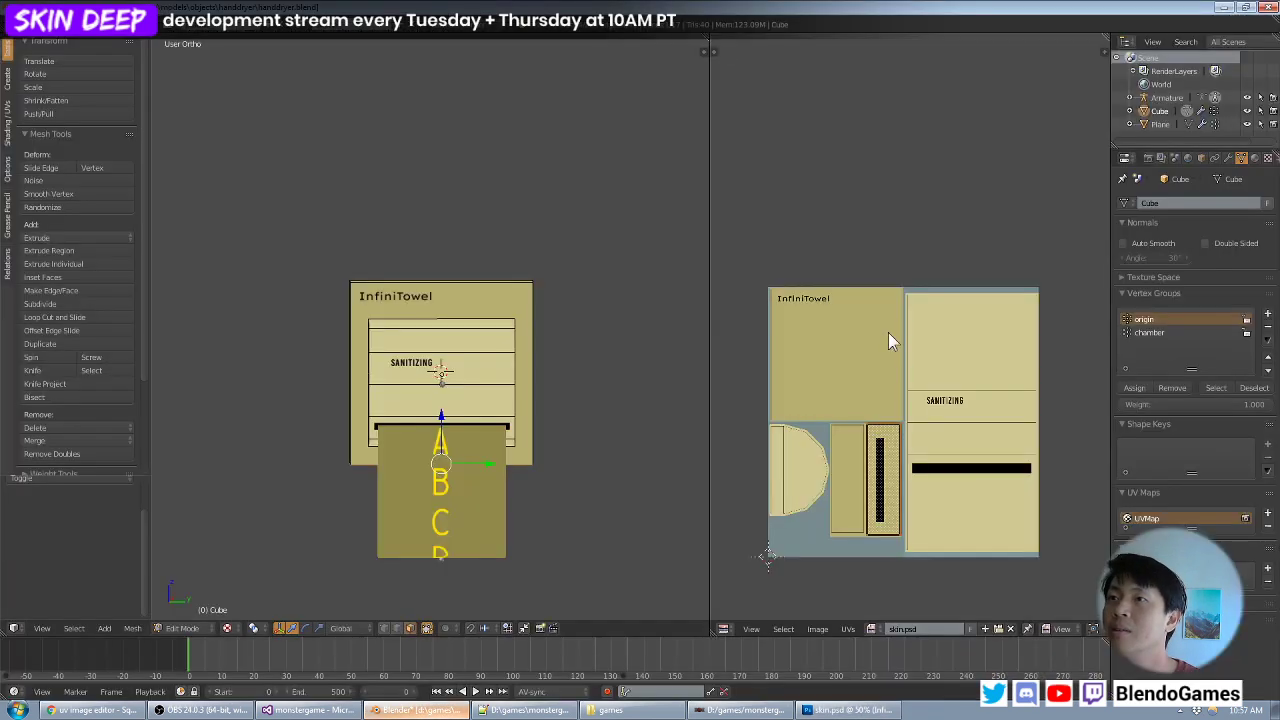
key("alt+r")
key("alt+Tab")
left_click_drag(530, 294, 523, 291)
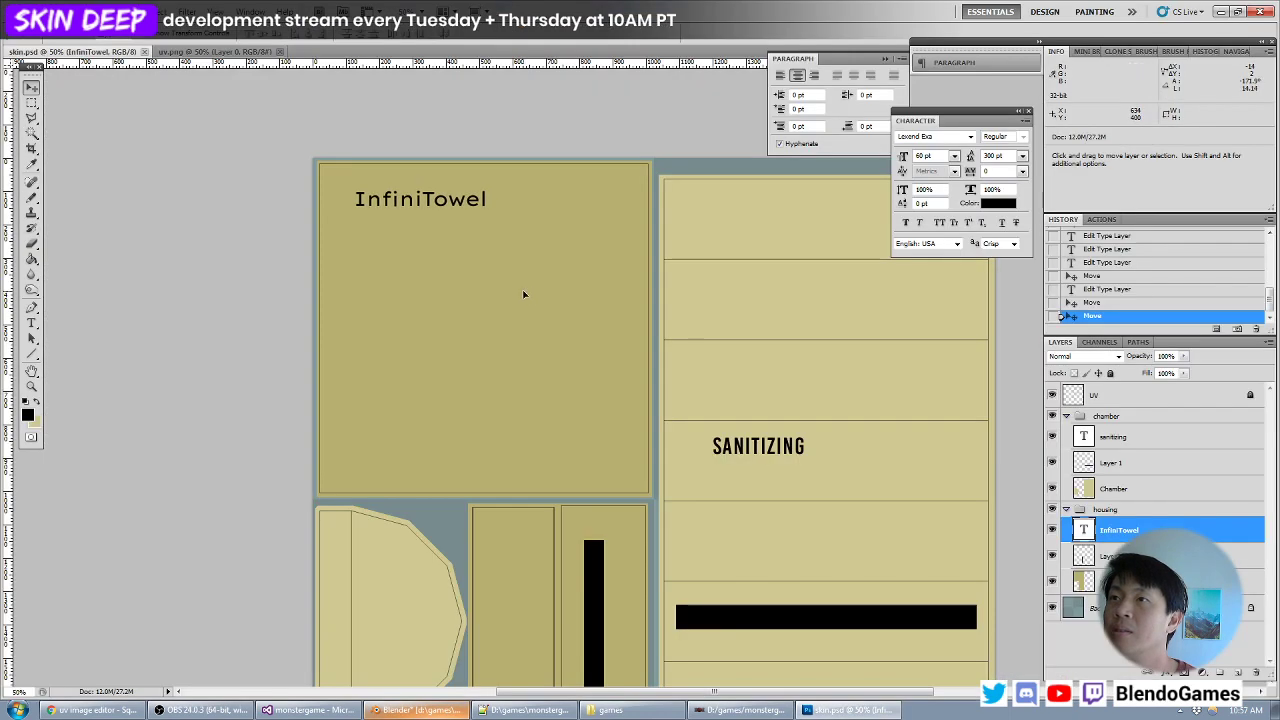
key("ctrl+s")
- Reload the texture in Blender and examine the InfiniTowel lettering's placement on the dryer up close
key("alt+Tab")
key("alt+r")
scroll(482, 320, "up", 5)
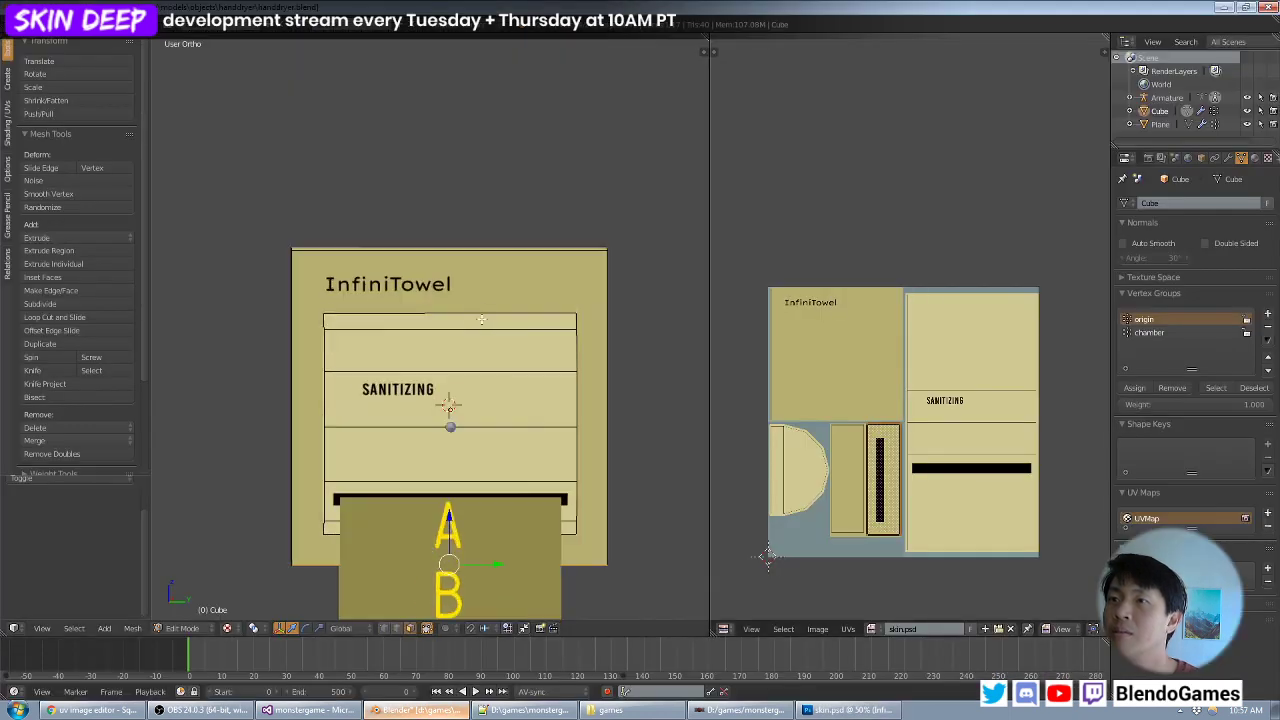
scroll(508, 340, "up", 1)
mouse_move(508, 340)
middle_mouse_down()
mouse_move(491, 329)
mouse_move(514, 326)
mouse_move(504, 337)
middle_mouse_up()
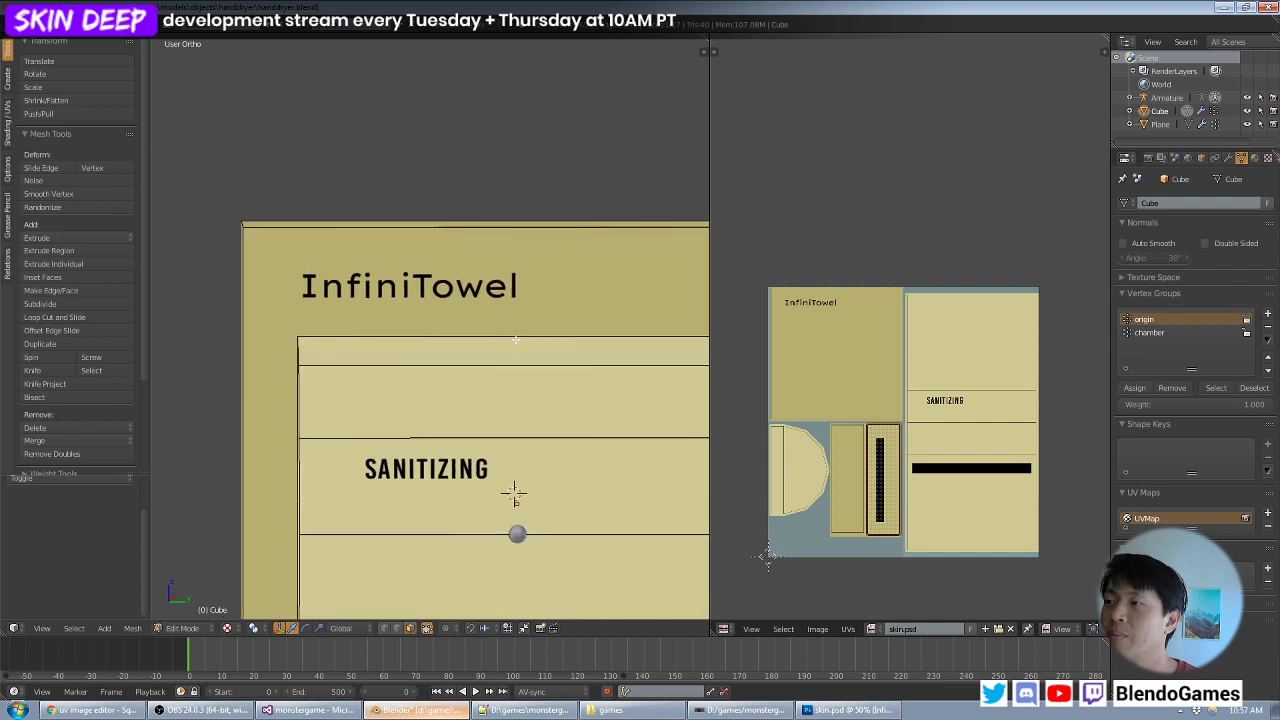
middle_click_drag(438, 280, 464, 288)
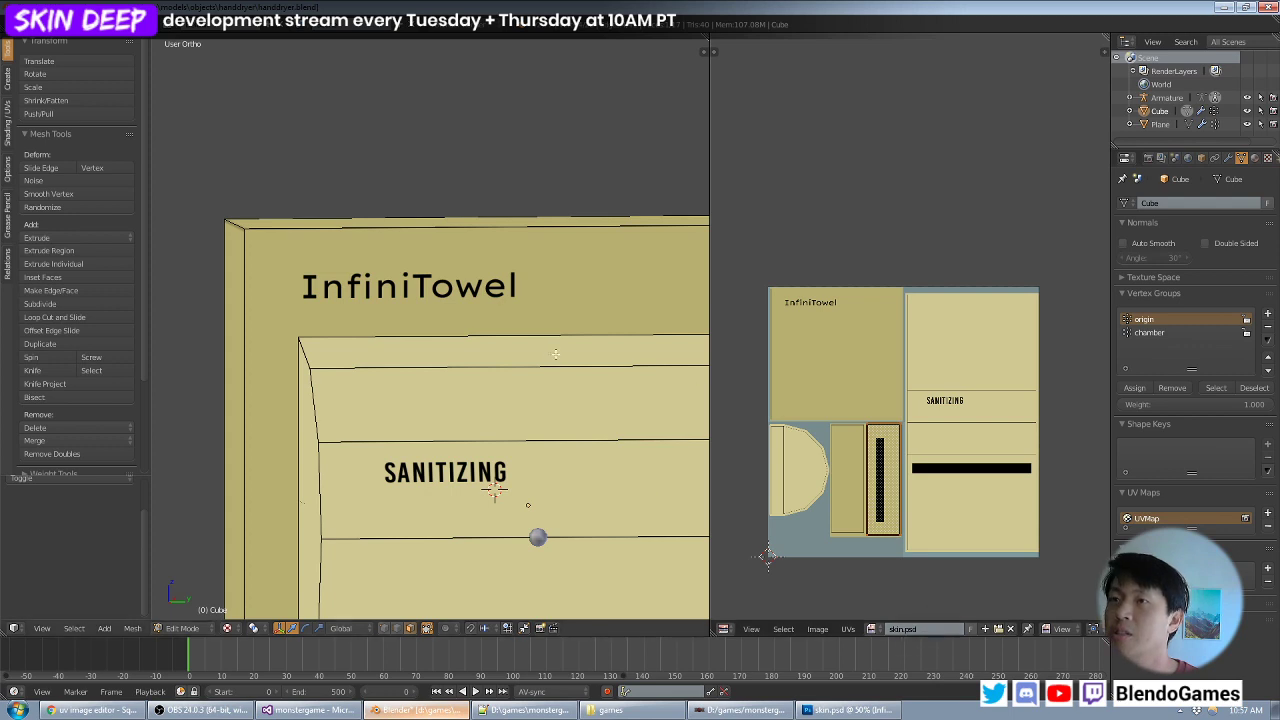
middle_click_drag(573, 406, 521, 386)
- In Photoshop, nudge the InfiniTowel text slightly left, save the texture and check the logo on the model in Blender
key("alt+Tab")
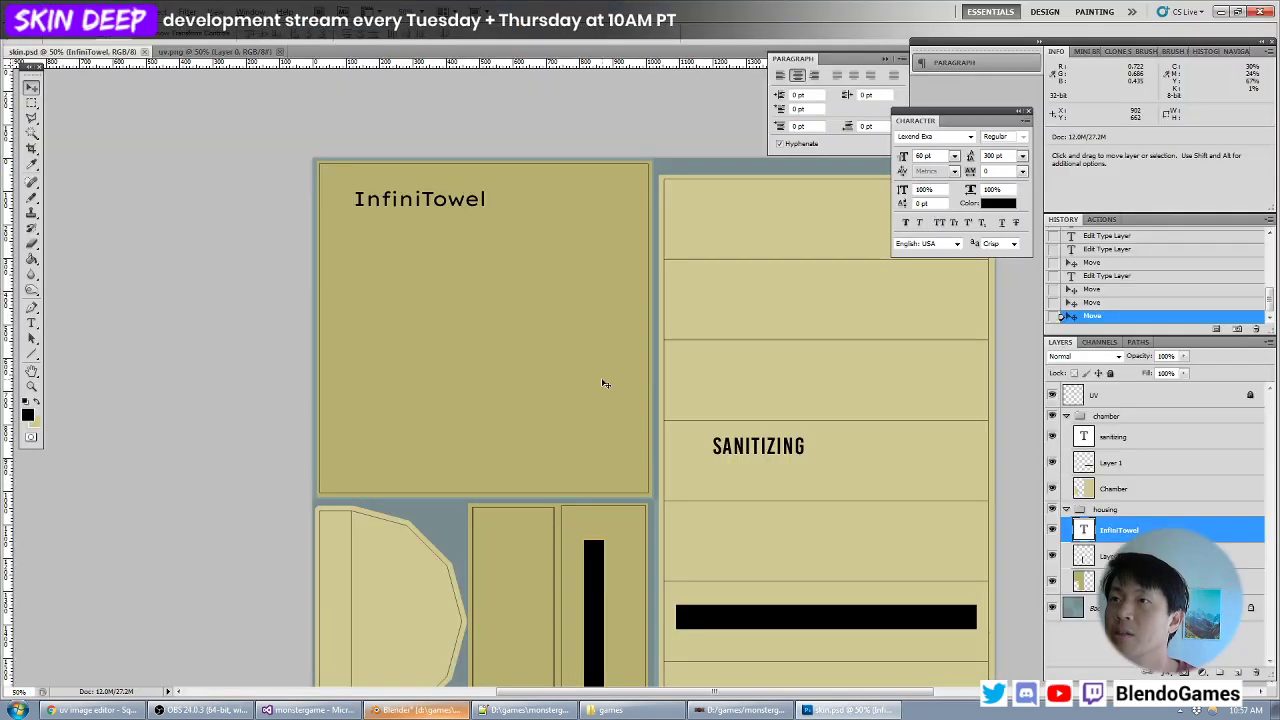
key("Left")
key("Left")
key("Left")
key("Left")
key("ctrl+s")
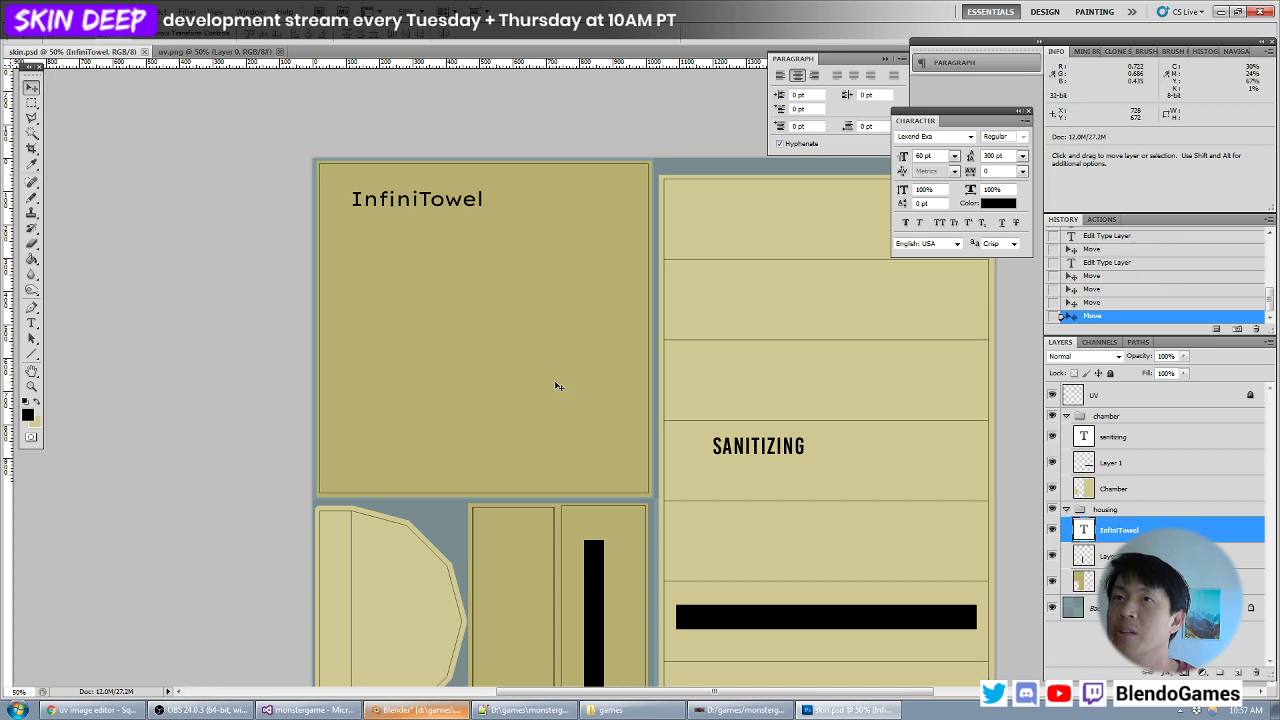
key("alt+Tab")
middle_click_drag(523, 384, 491, 363)
scroll(552, 372, "down", 4)
key("alt+Tab")
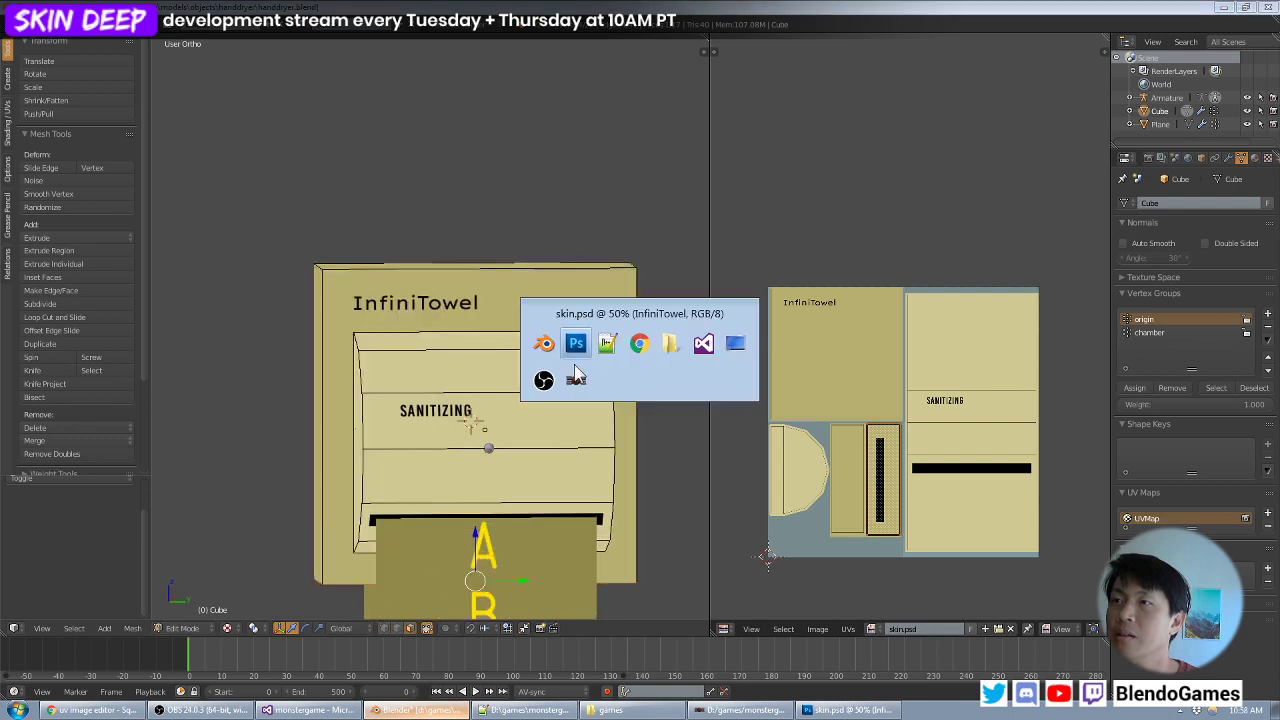
- In Photoshop, place a vertical guide along the left edge of the InfiniTowel text's first letter
double_click(1084, 531)
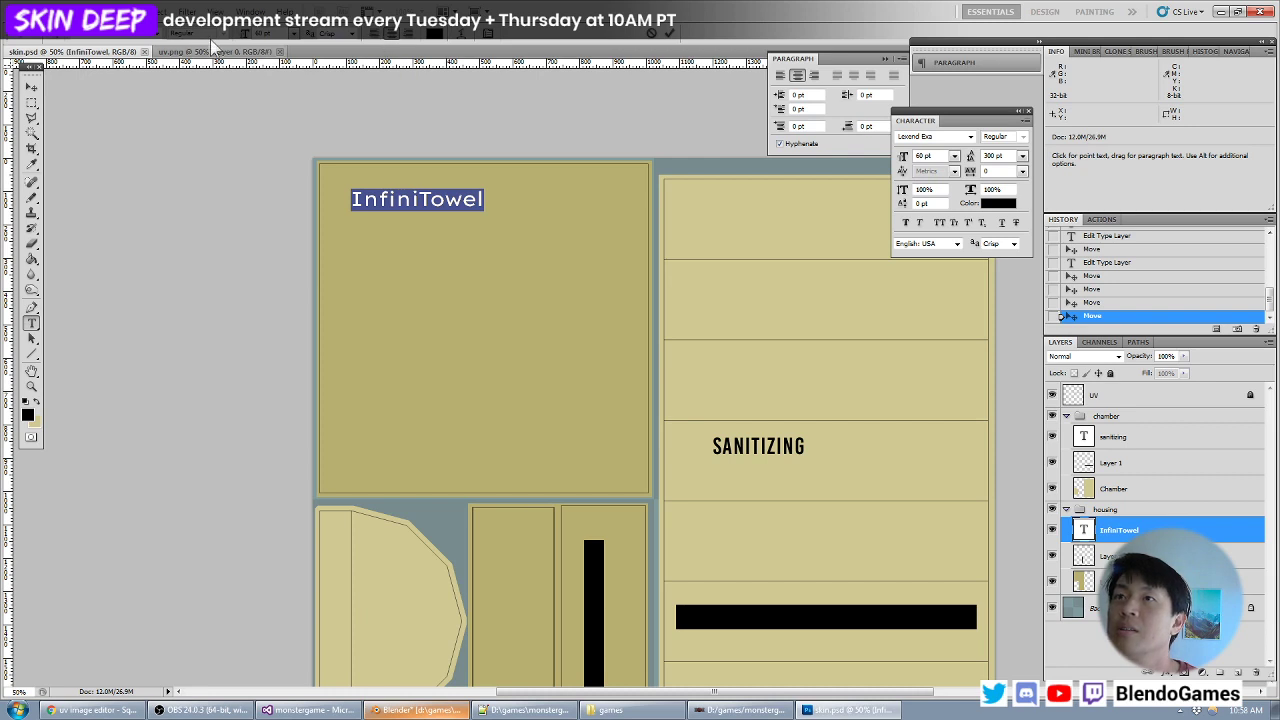
left_click(36, 88)
key("z")
left_click_drag(405, 160, 314, 226)
left_click_drag(9, 456, 453, 442)
- Left-align the InfiniTowel text and move it so its first letter starts at the vertical guide
double_click(1076, 524)
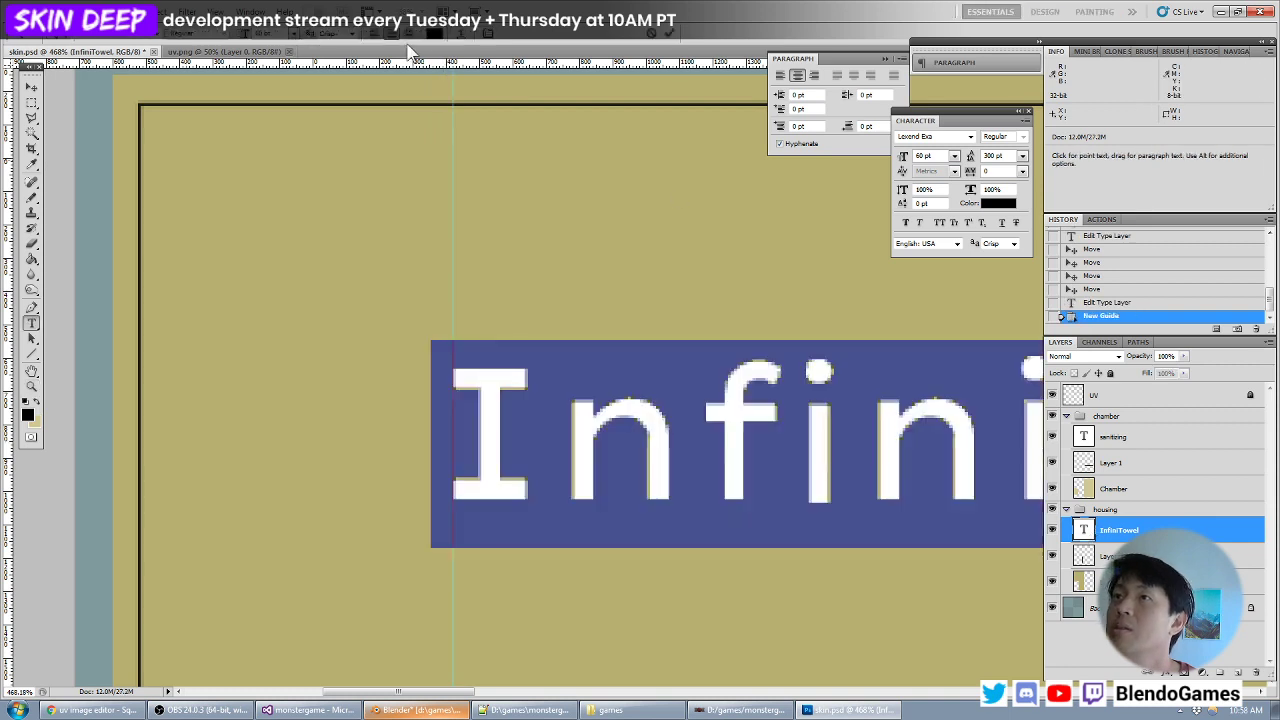
key("BackSpace")
left_click(31, 88)
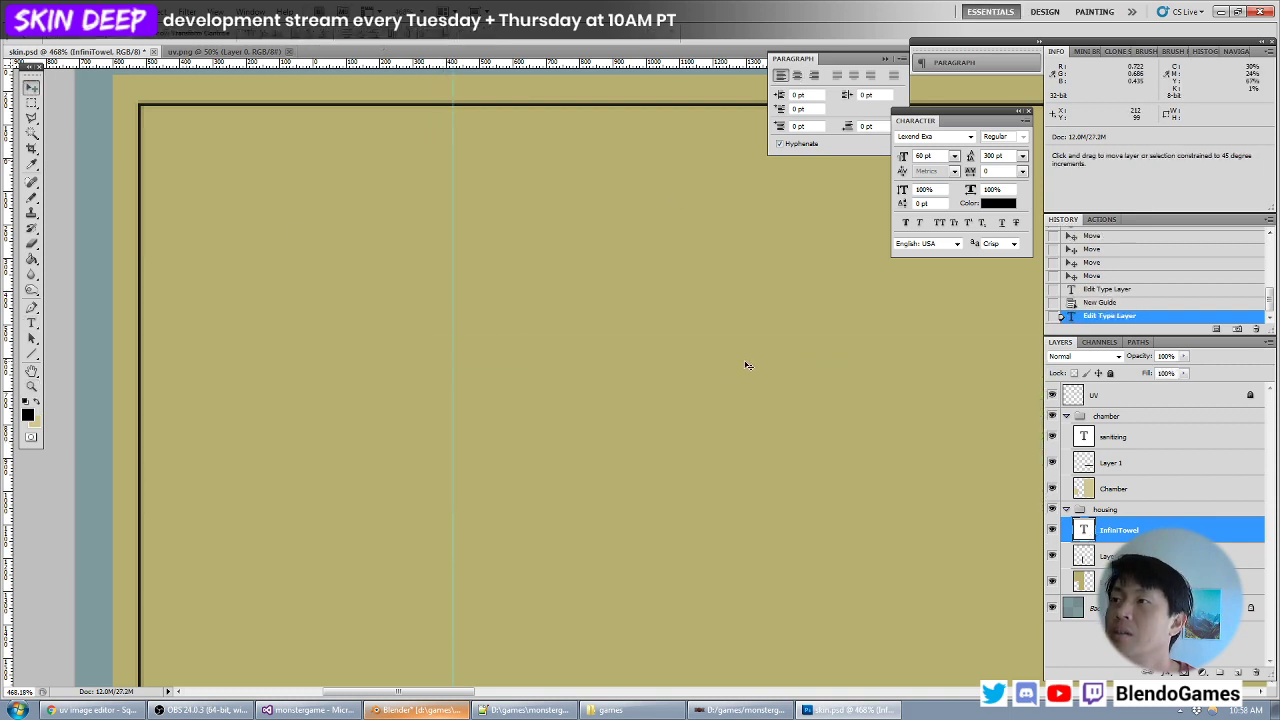
left_click_drag(746, 363, 447, 399)
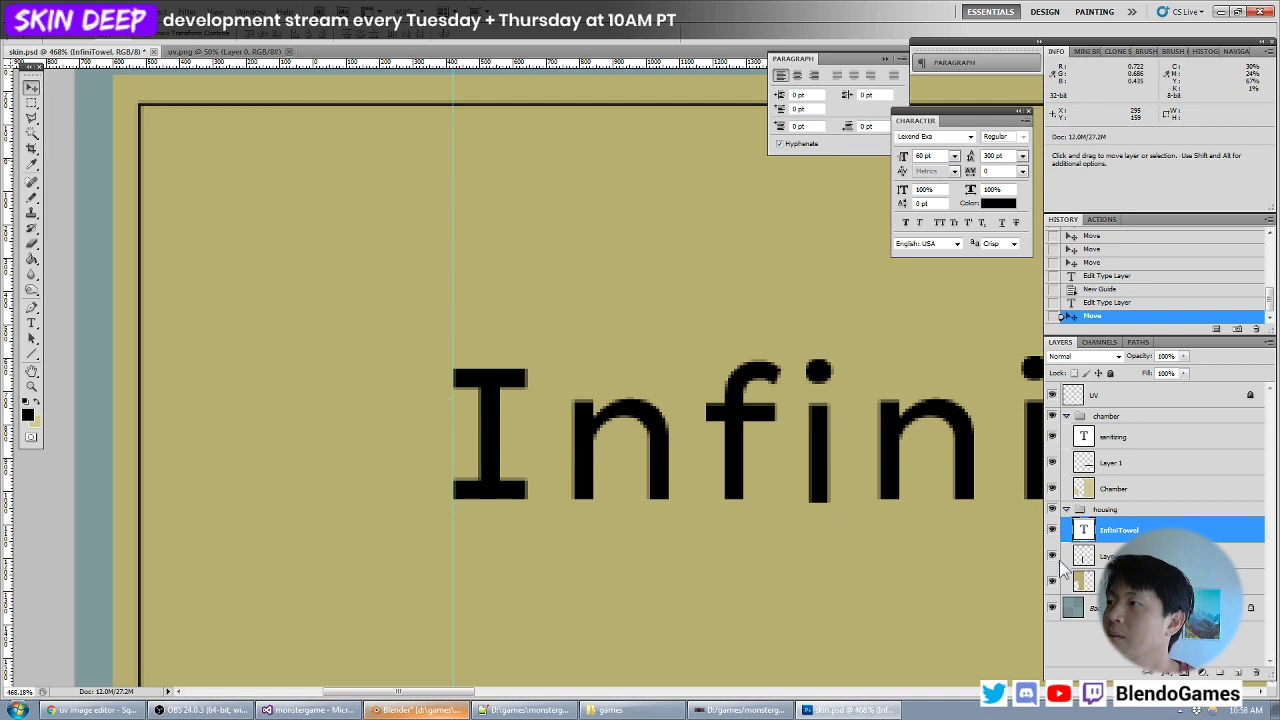
- Retype the logo text after its initial I in capitals so it reads INFINITOWEL
key("ctrl+minus")
key("ctrl+minus")
key("ctrl+minus")
key("ctrl+minus")
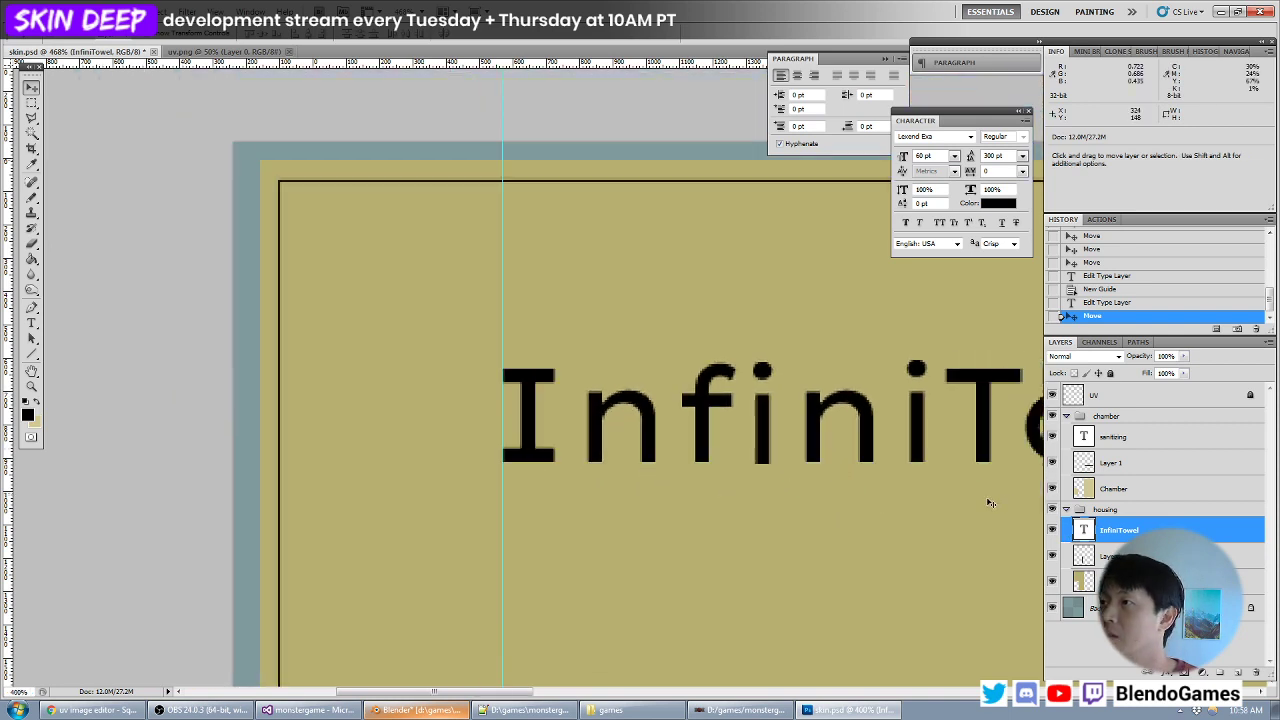
double_click(1085, 531)
key("Home")
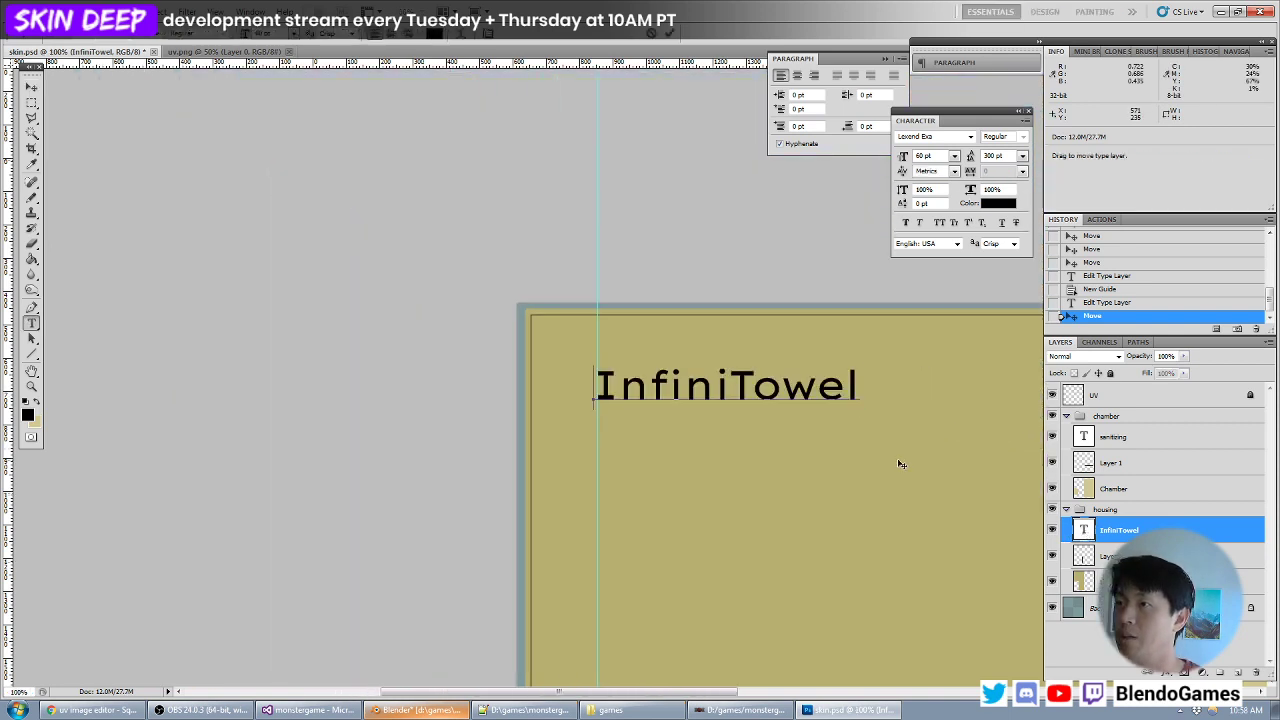
key("Right")
key("shift+End")
type("NFINITOWEL")
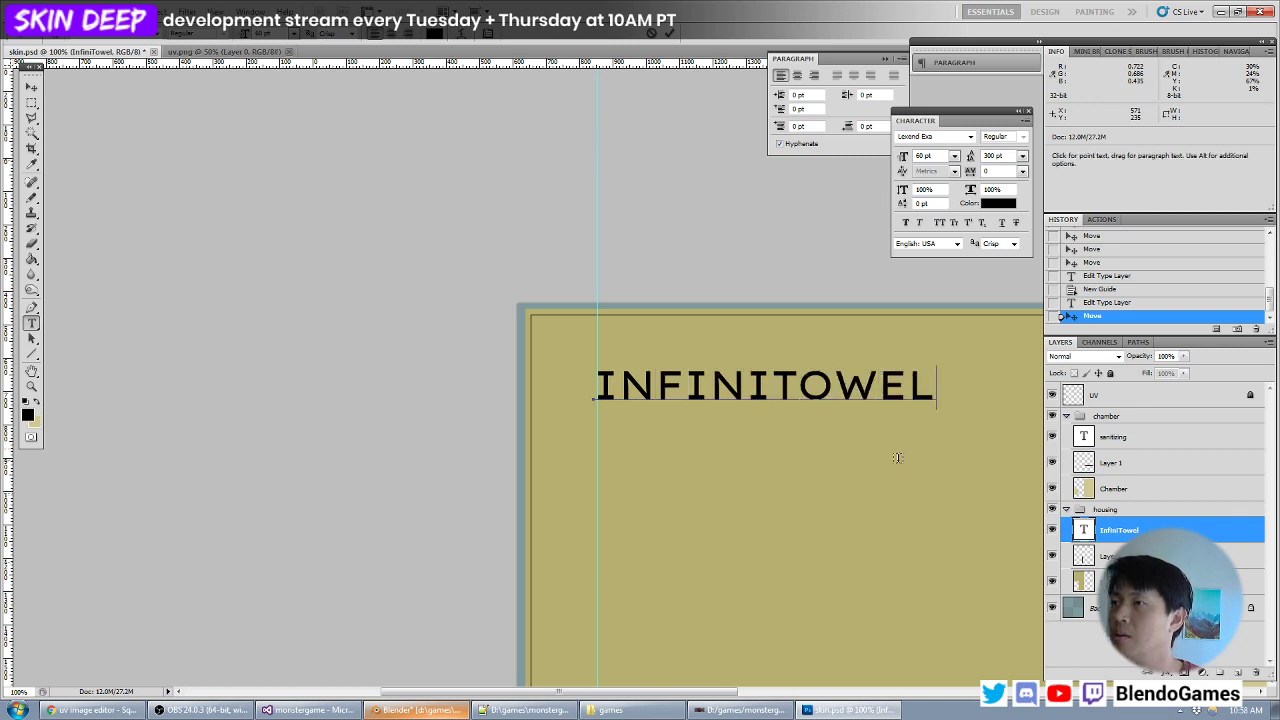
- Set all letters after the initial I in INFINITOWEL to 40 pt
key("ctrl+a")
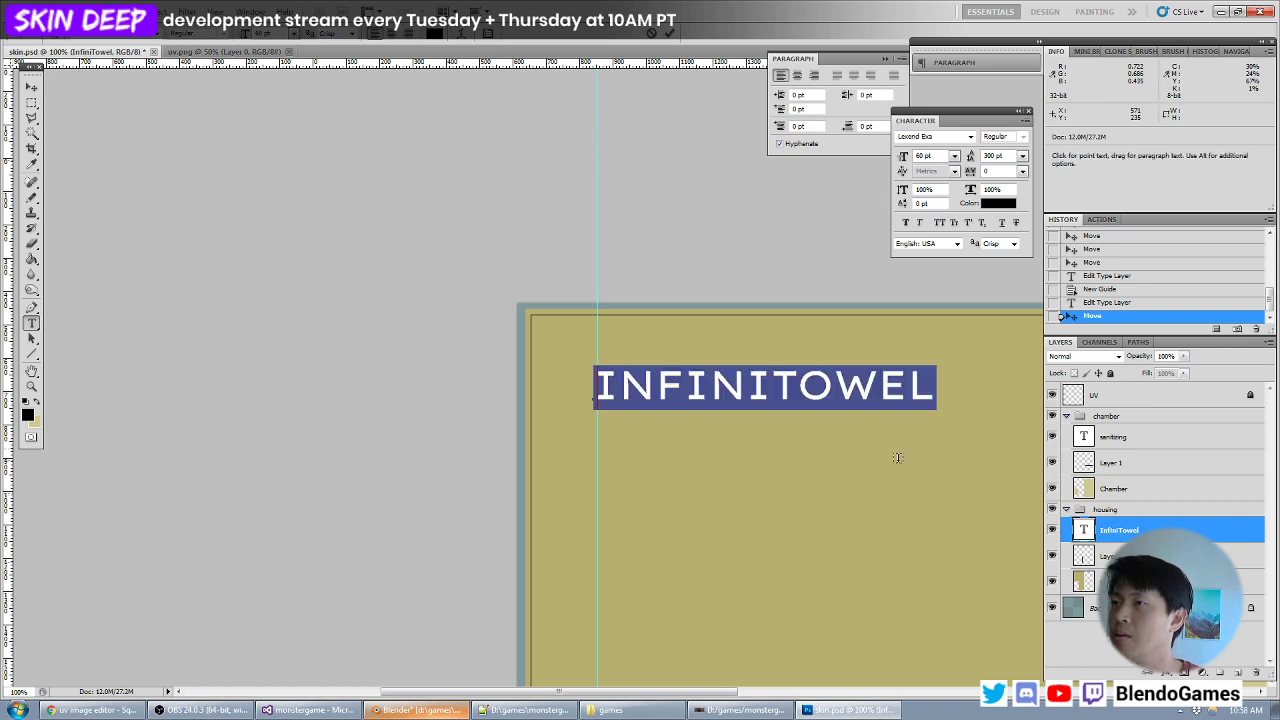
key("Home")
key("Right")
key("shift+End")
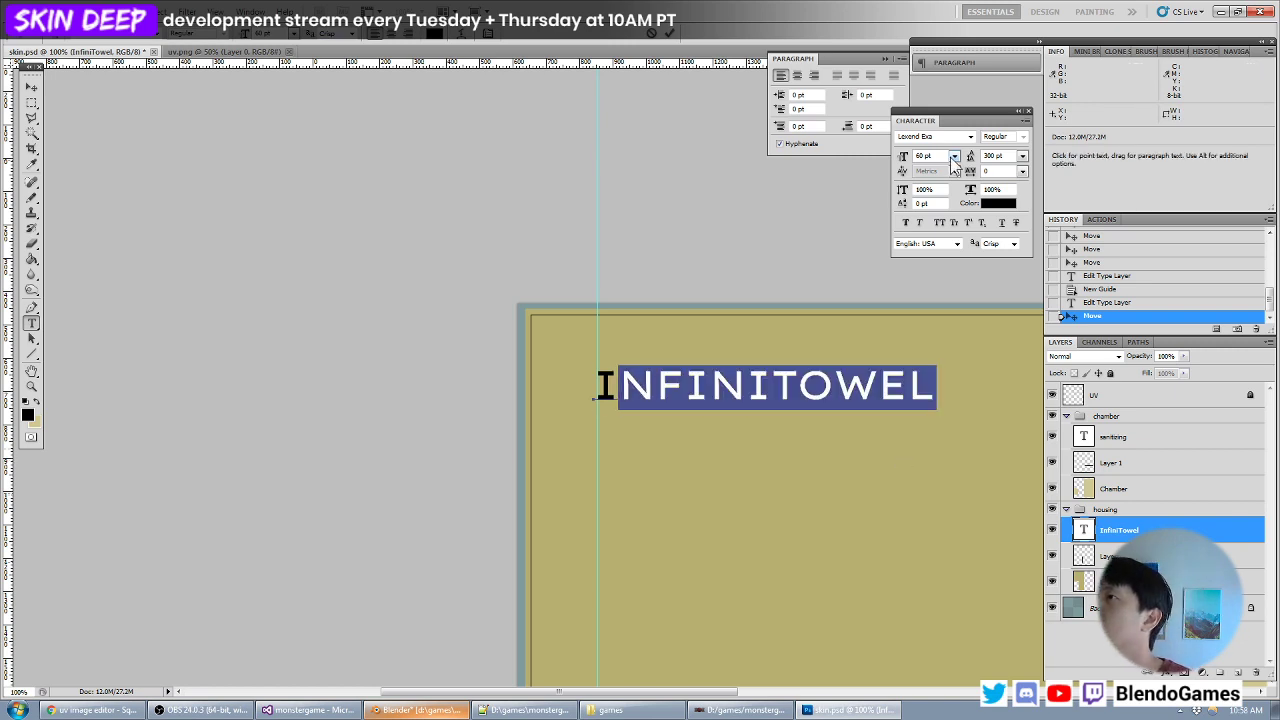
left_click_drag(943, 156, 854, 160)
type("40")
- Set the T in INFINITOWEL to 60 pt and finish editing the text
left_click(720, 388)
double_click(722, 389)
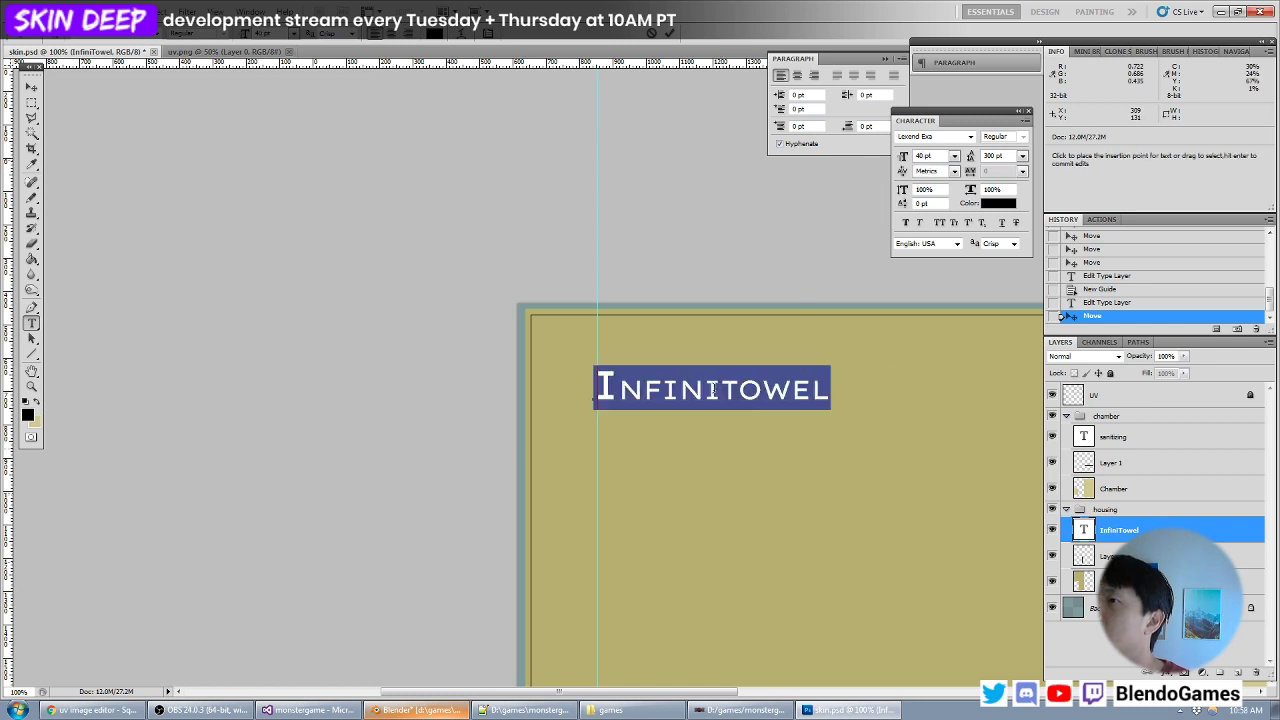
left_click(715, 388)
key("shift+Right")
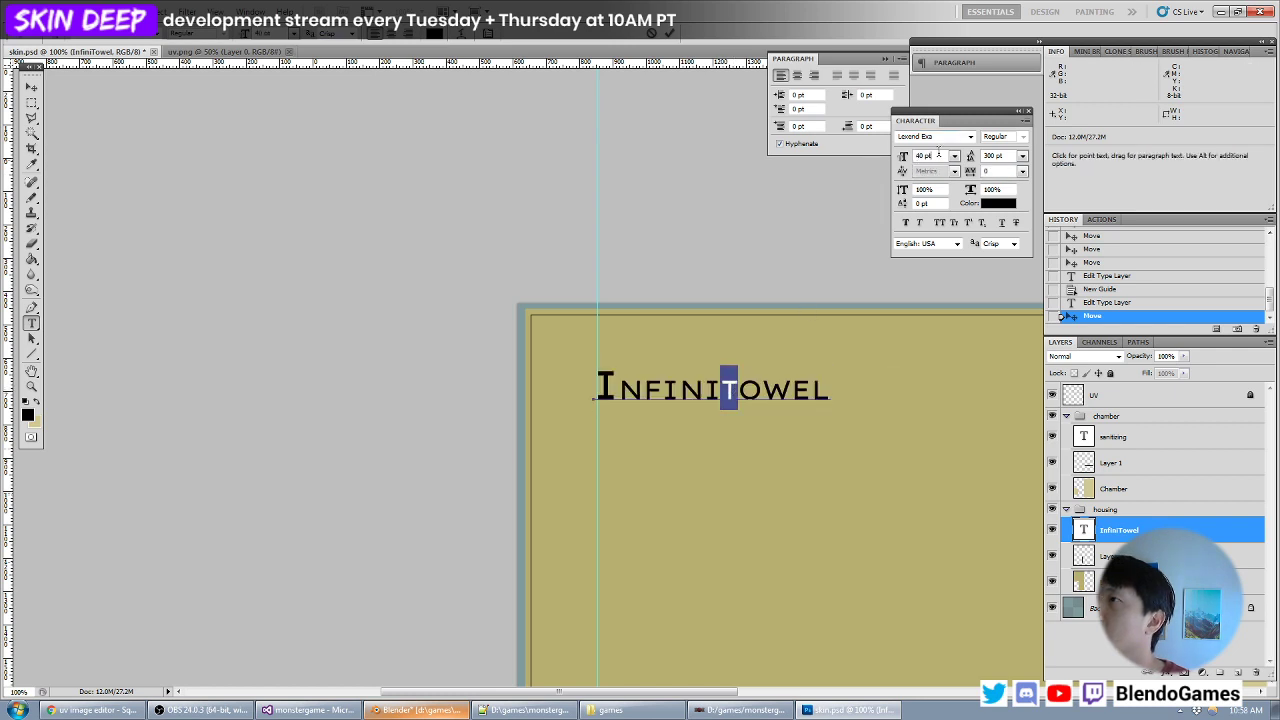
left_click_drag(943, 156, 862, 156)
type("60")
left_click(31, 88)
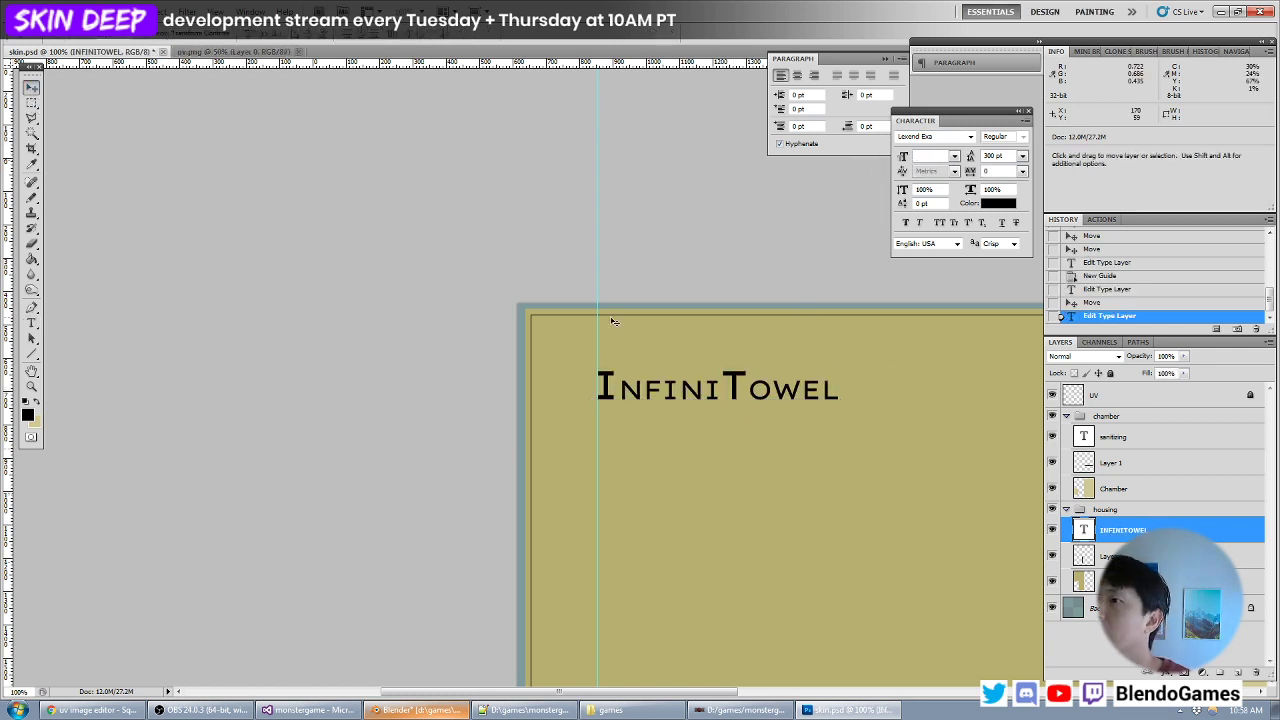
- Check the small-caps logo on the model in Blender, and in Photoshop move the text slightly up along the guide
key("alt+Tab")
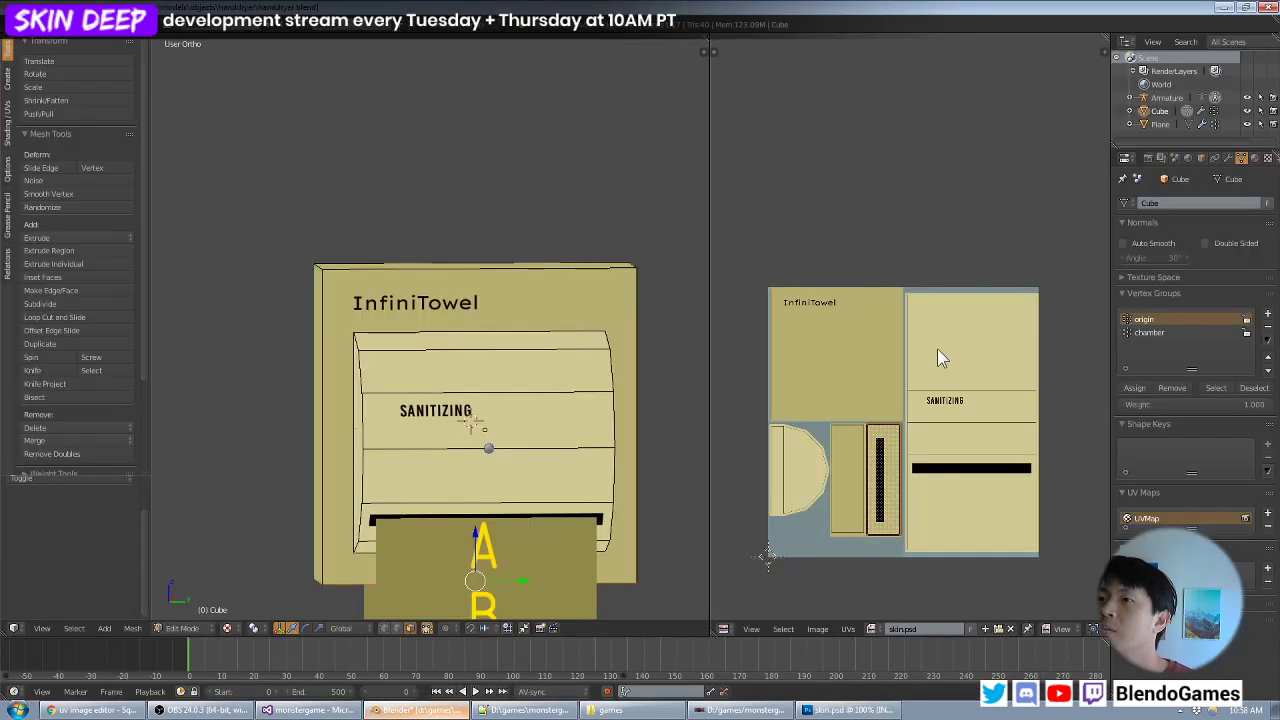
mouse_move(522, 358)
middle_mouse_down()
mouse_move(540, 352)
mouse_move(522, 356)
middle_mouse_up()
scroll(540, 352, "down", 2)
scroll(512, 358, "up", 5)
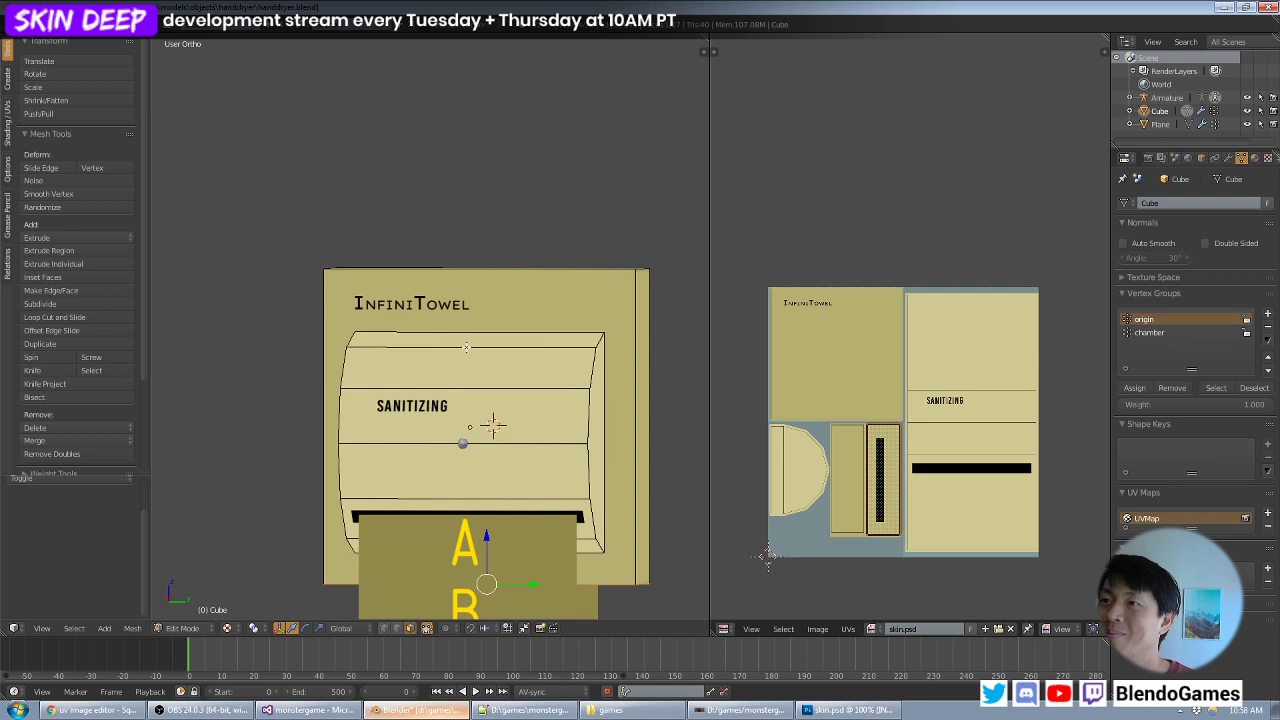
key("alt+Tab")
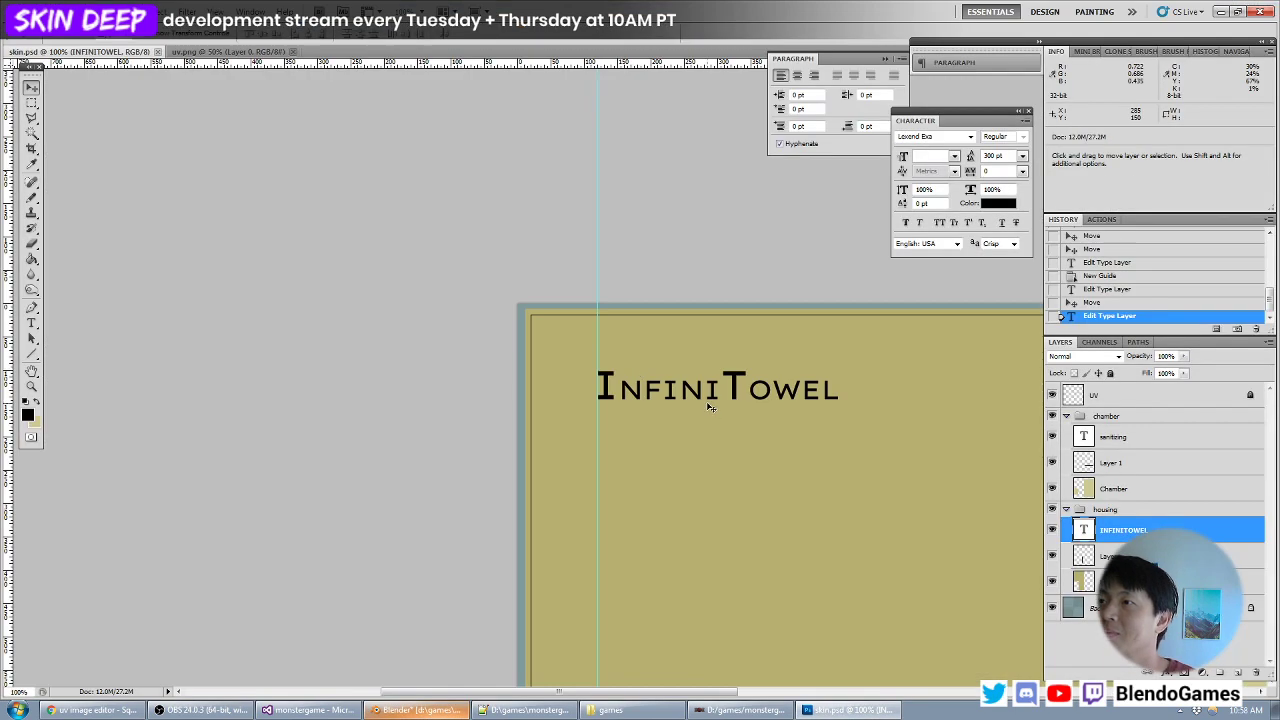
left_click_drag(707, 397, 708, 395, "shift")
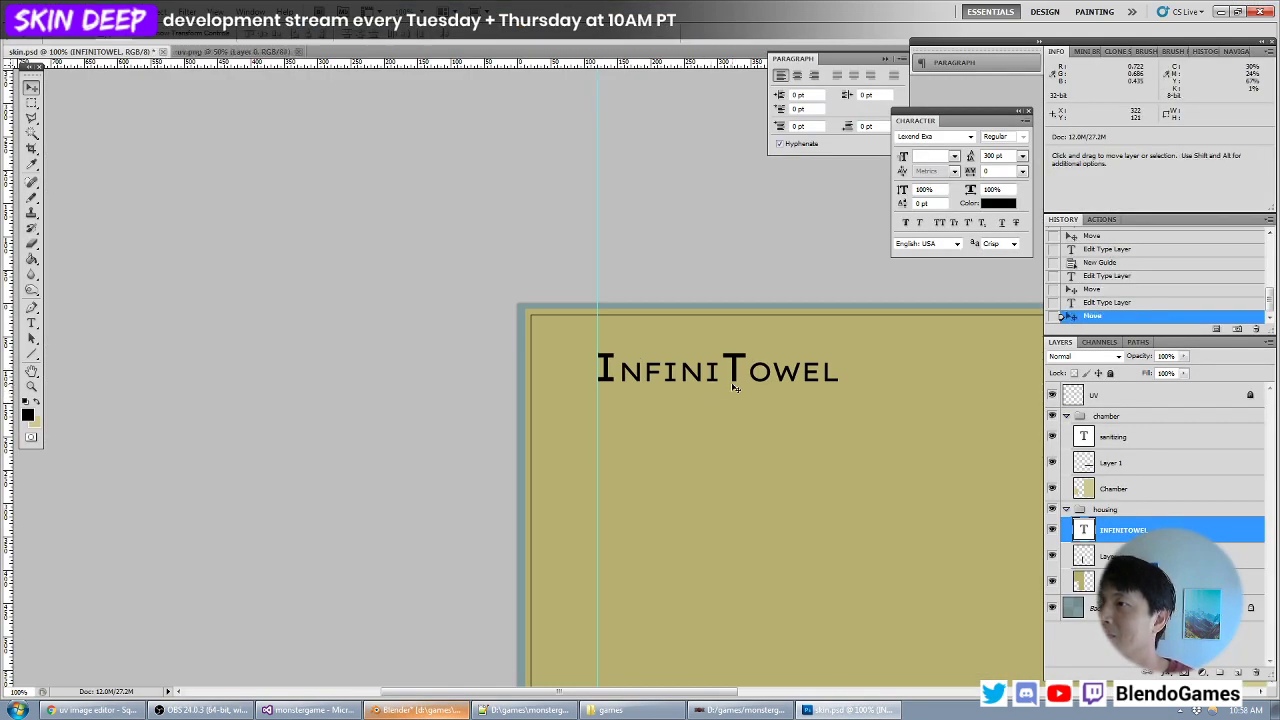
- Add a new layer above the logo text and set the Pencil tool's size to 4 px
key("ctrl+plus")
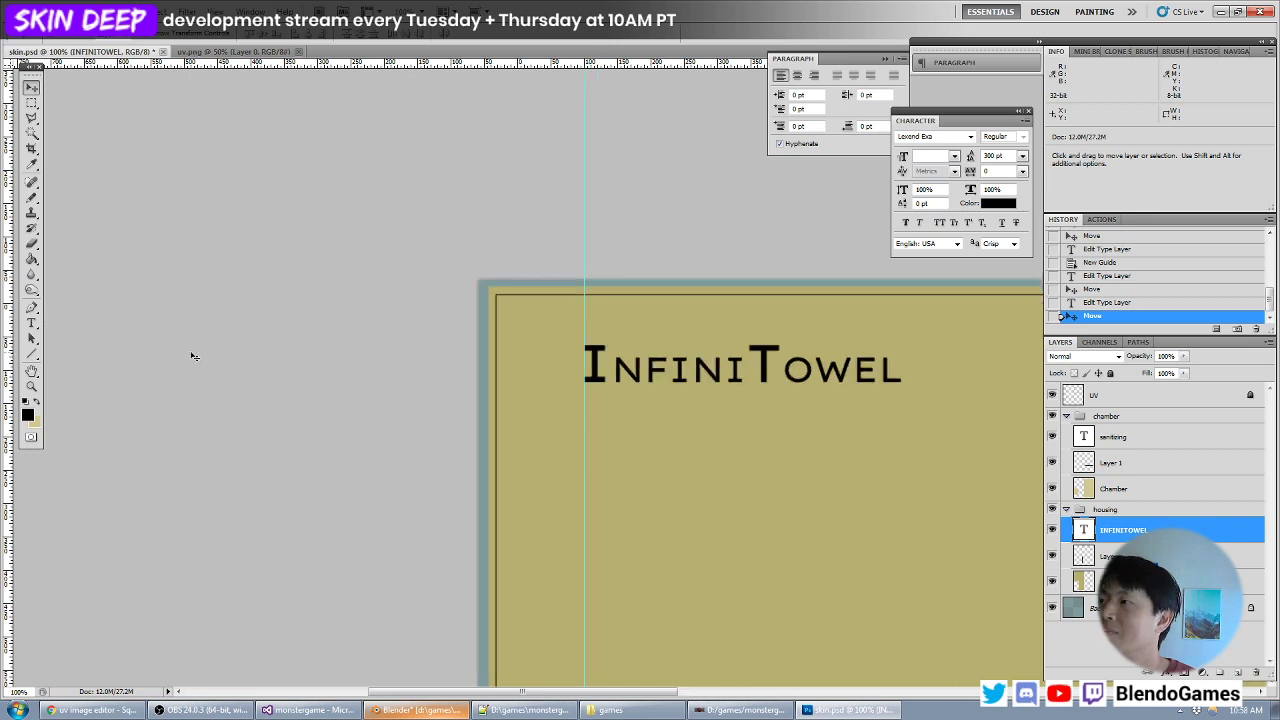
key("ctrl+shift+n")
key("Return")
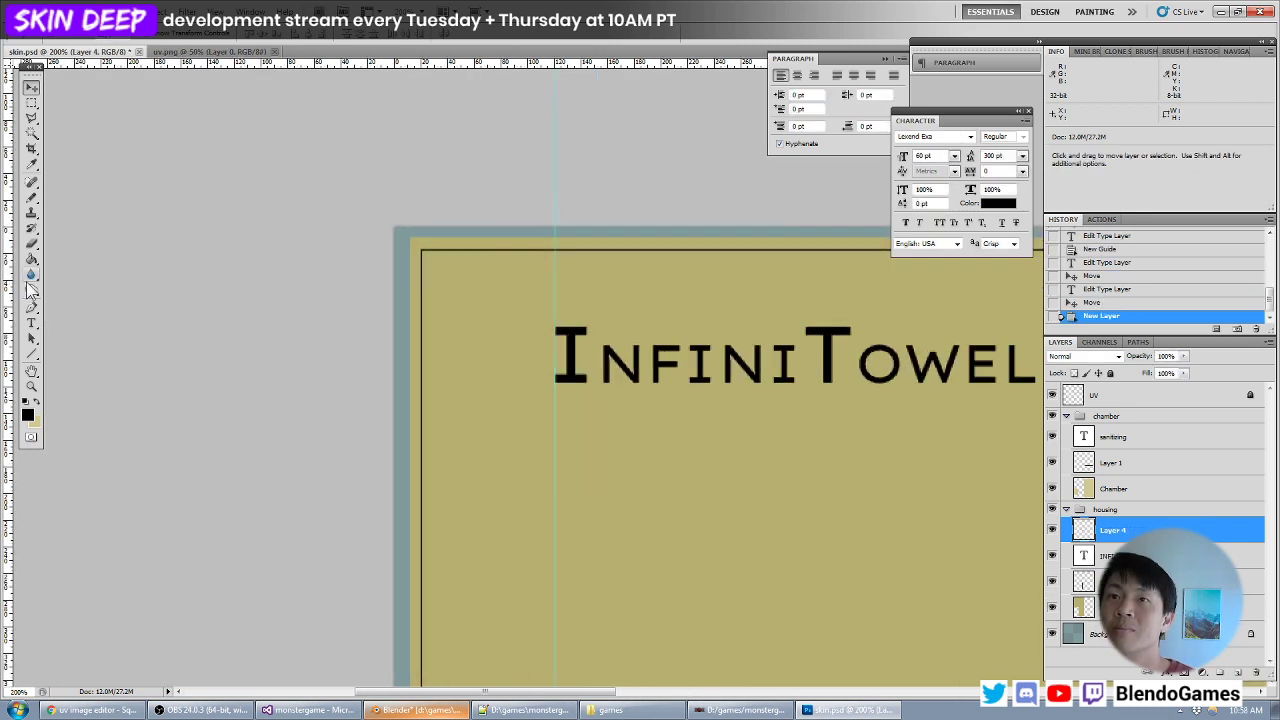
left_click(31, 355)
left_click(31, 197)
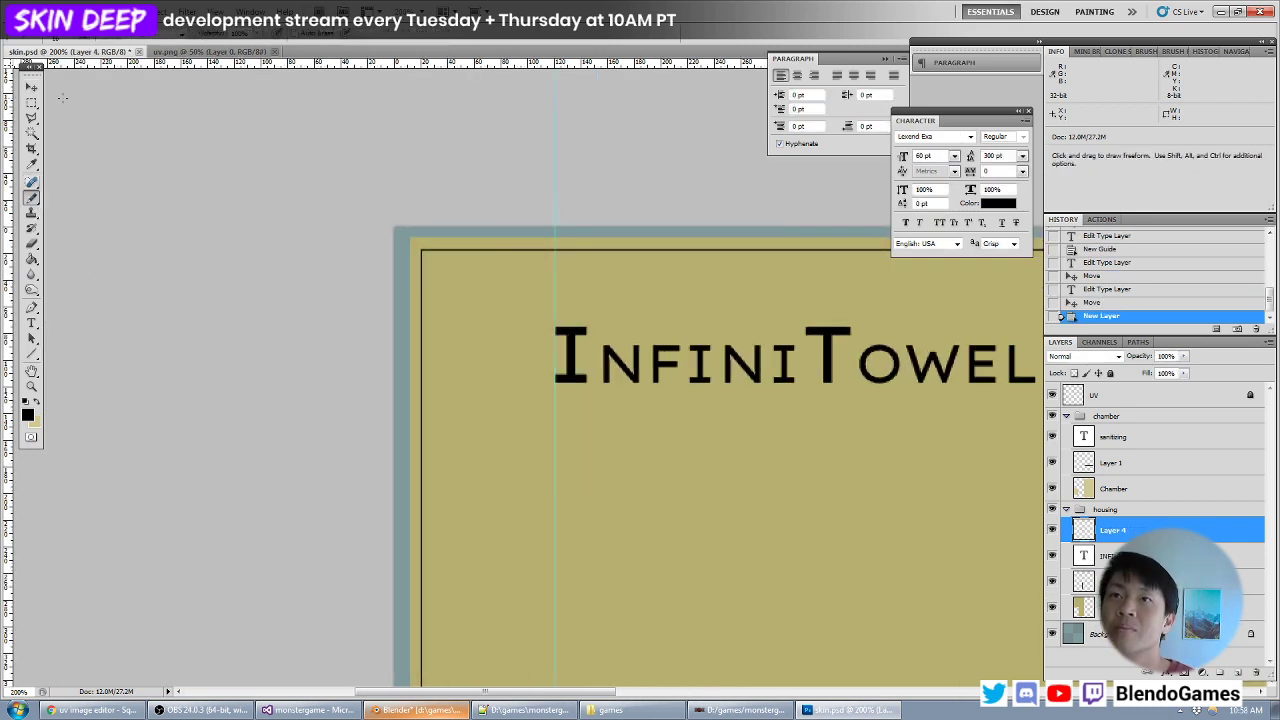
left_click(82, 40)
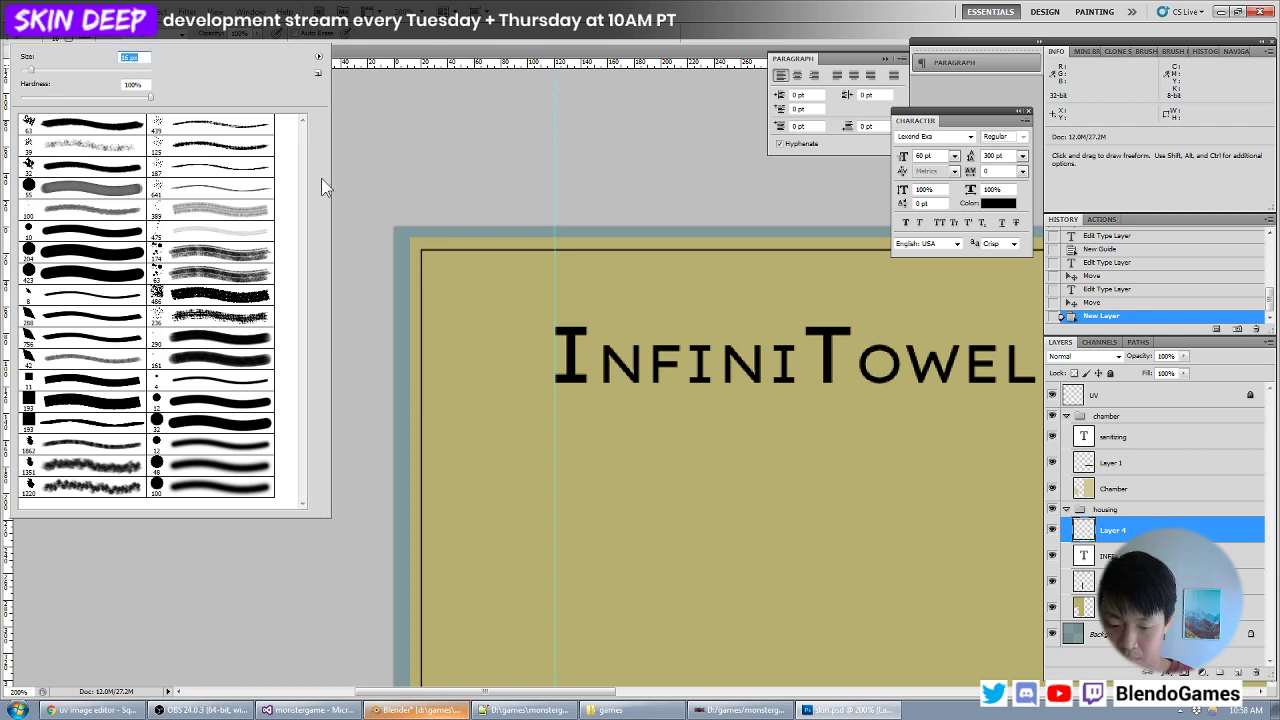
type("4")
- Draw a straight black underline beneath the logo, spanning from the initial I to the final L
left_click(559, 411)
mouse_move(584, 395)
left_mouse_down()
mouse_move(434, 397)
mouse_move(880, 398)
left_mouse_up()
key("ctrl+z")
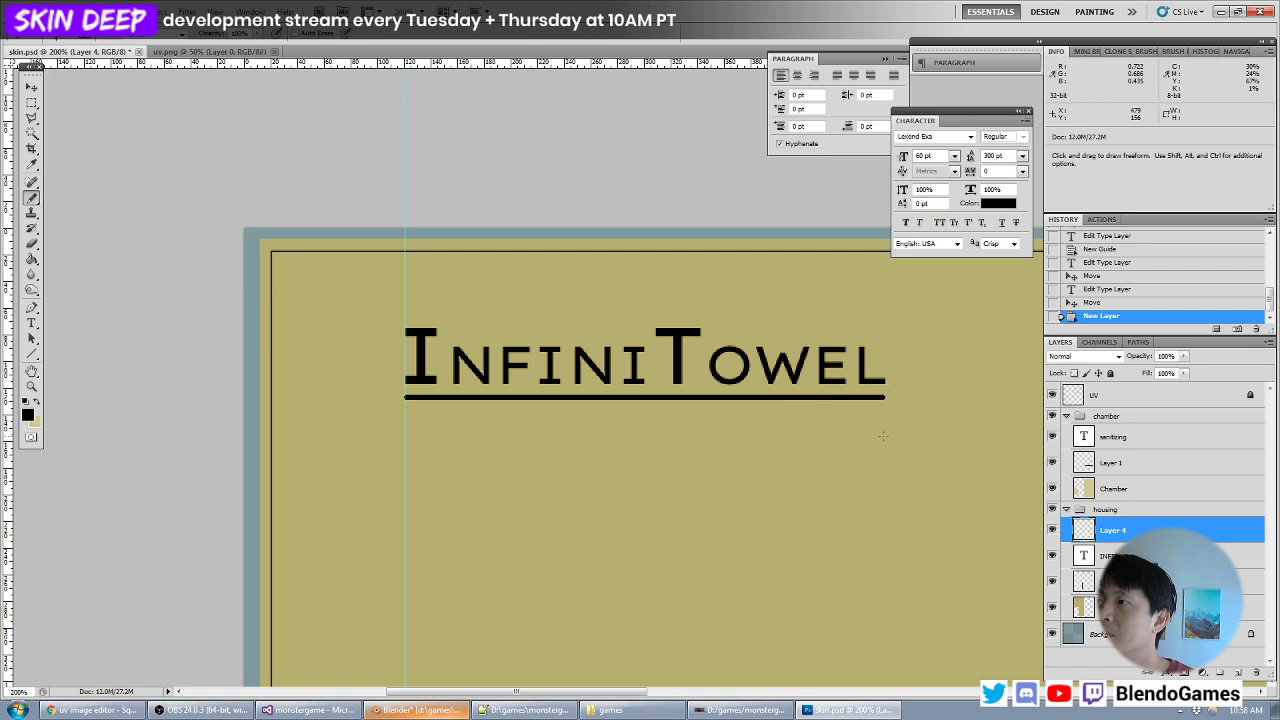
key("v")
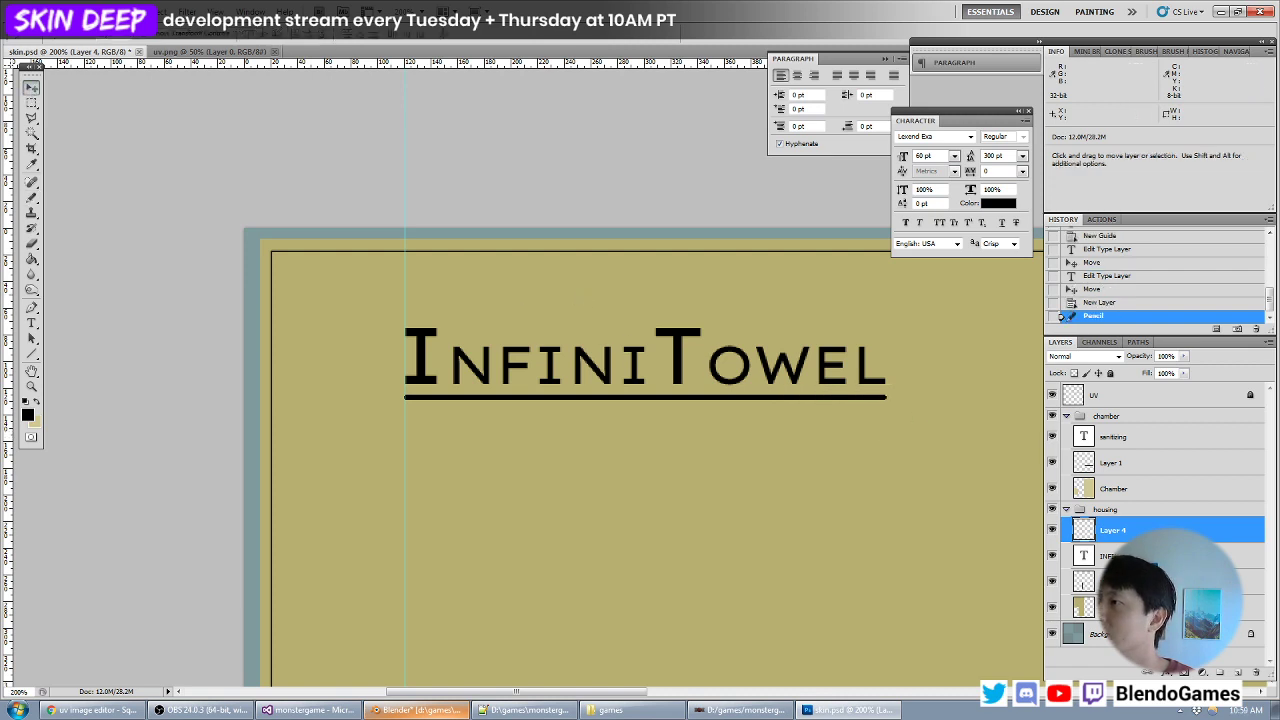
- Duplicate the InfiniTowel text layer below the underline and replace the copy's wording with "A fully owned"
left_click(1108, 556)
left_click_drag(860, 385, 860, 504, "alt+shift")
double_click(1082, 555)
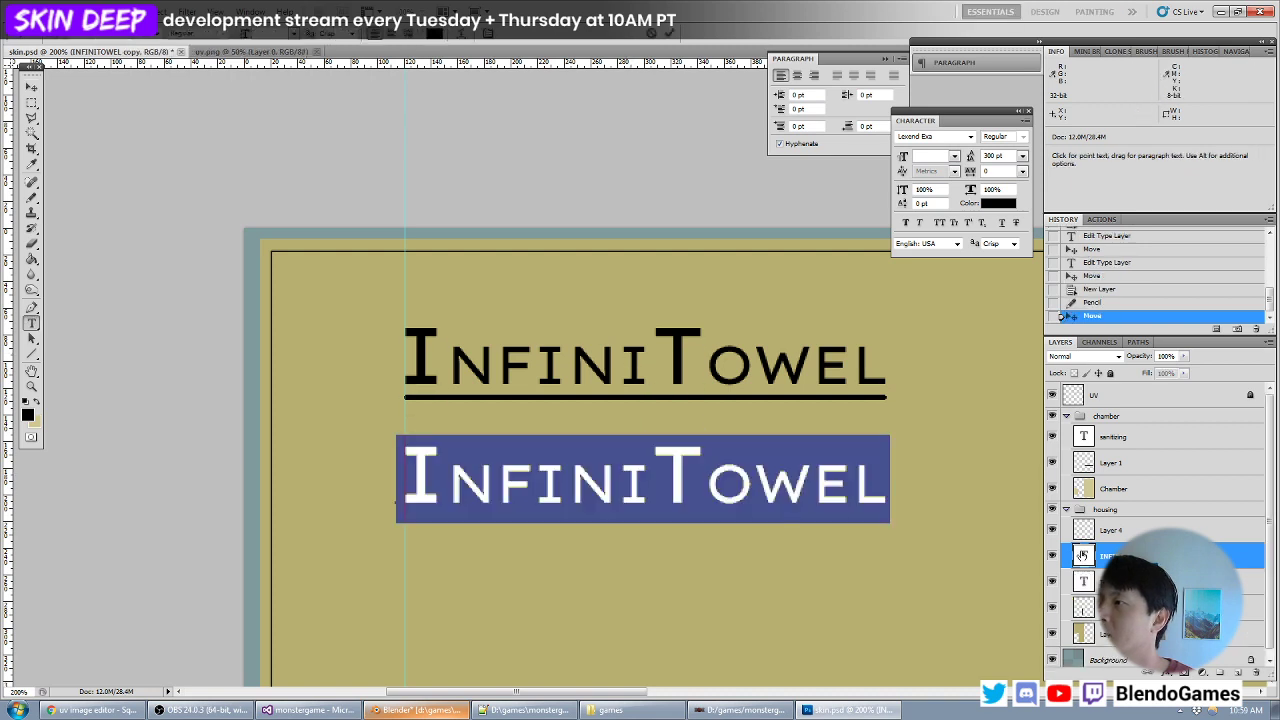
type("a")
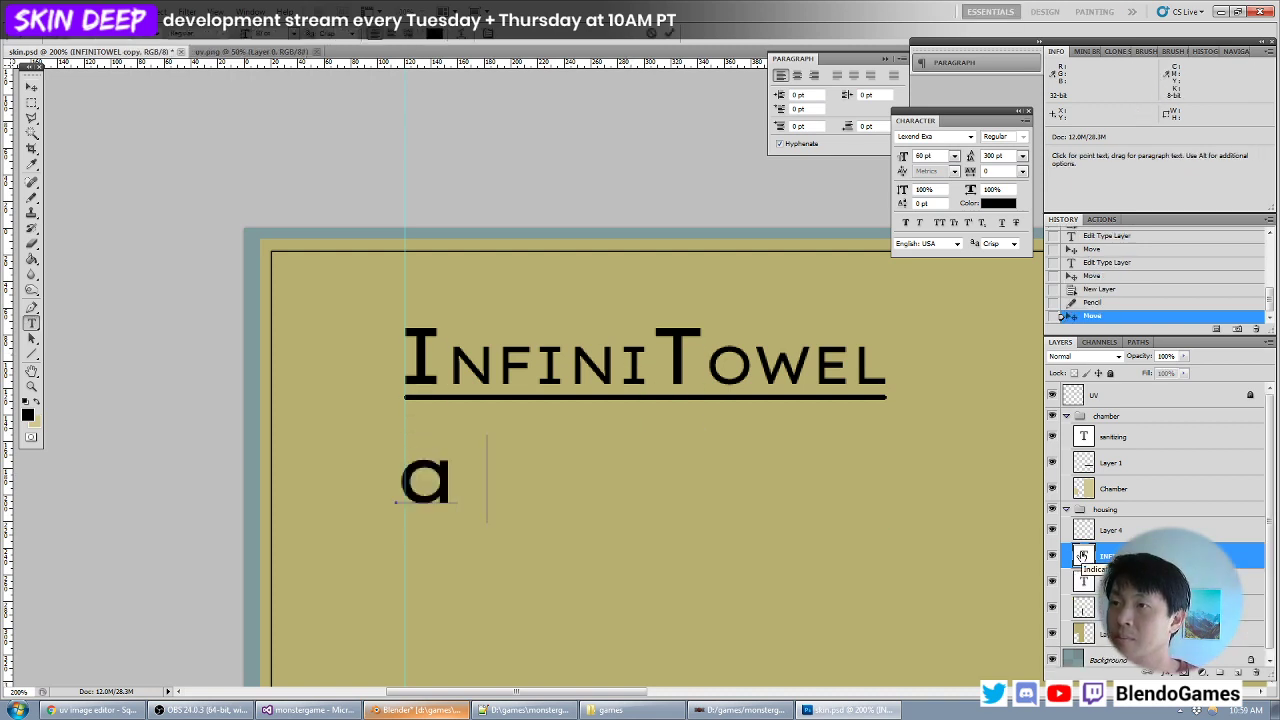
key("BackSpace")
type("Af ully owned")
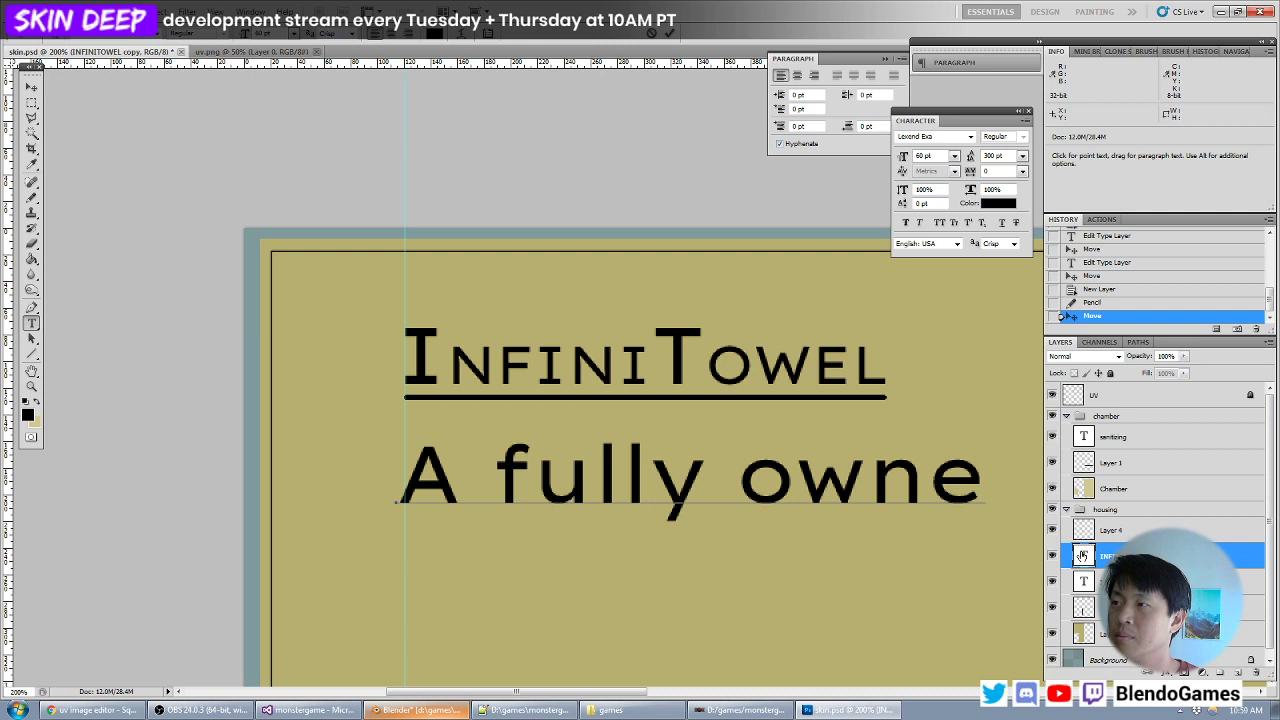
- Set the font size of the whole "A fully owned" tagline to 20 pt
key("ctrl+a")
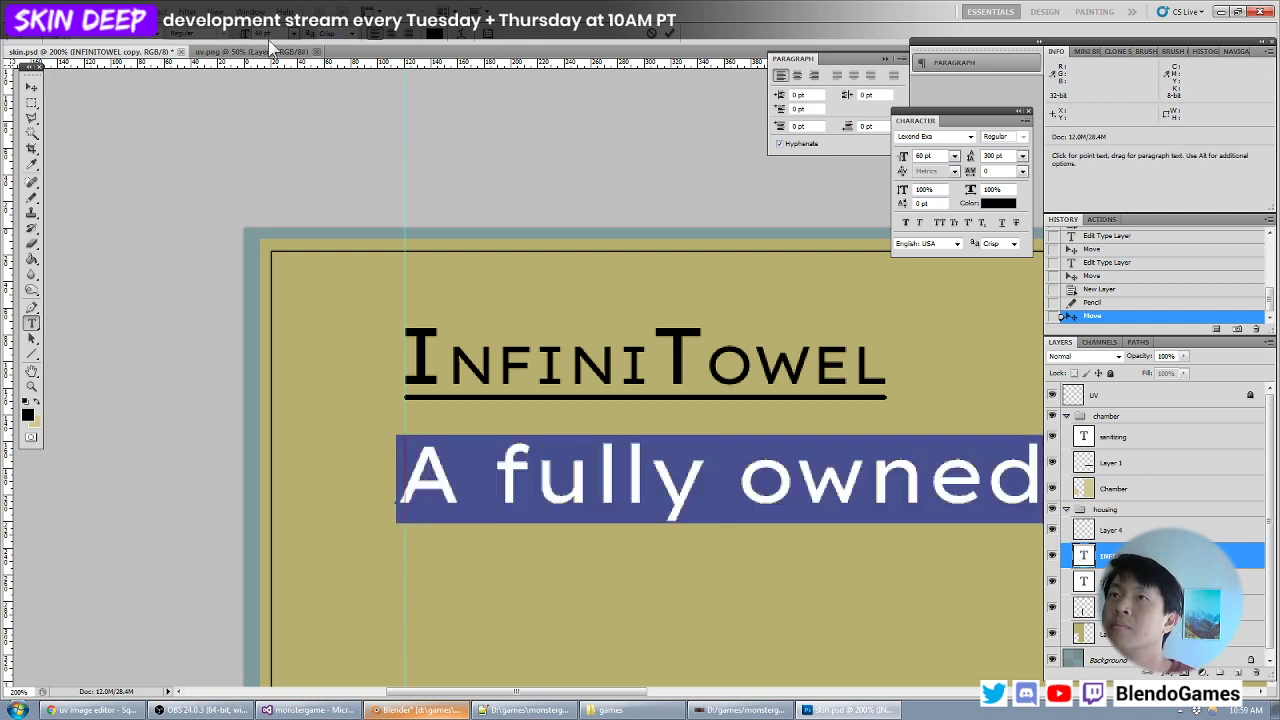
left_click_drag(274, 35, 228, 40)
type("20")
key("Return")
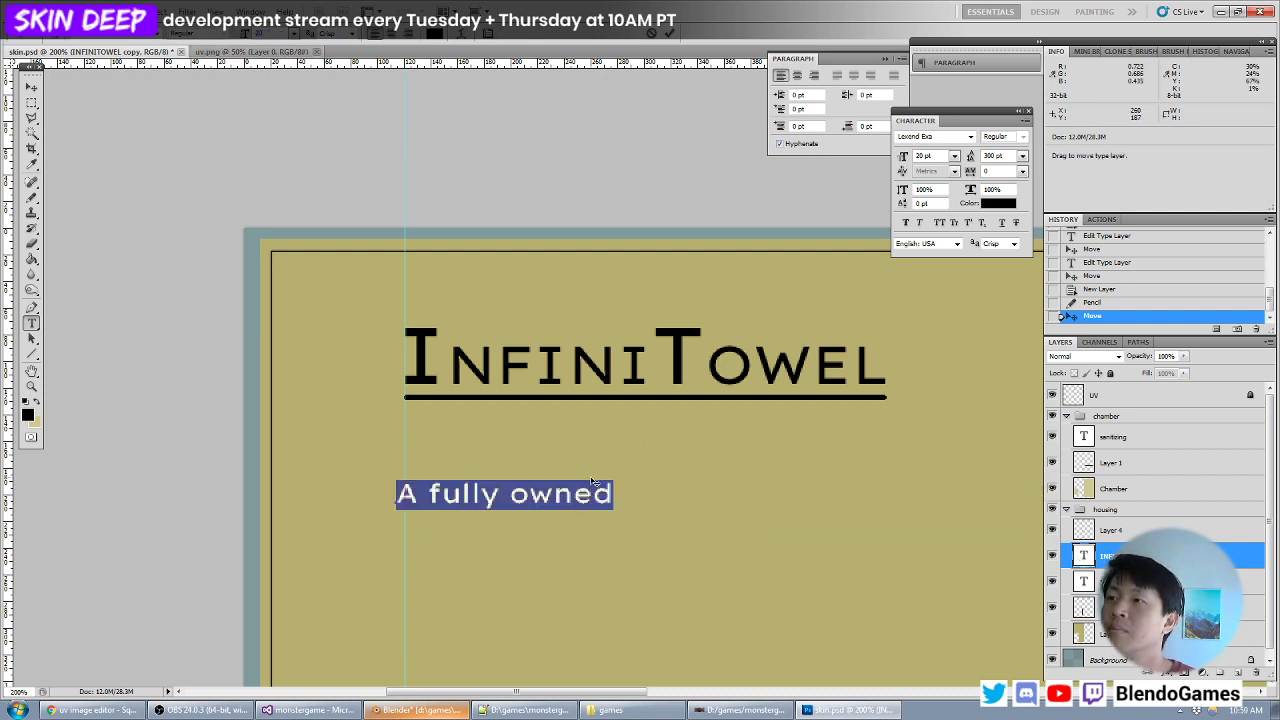
- Replace the entire tagline wording with "MOEBIUS"
left_click(615, 499)
key("ctrl+a")
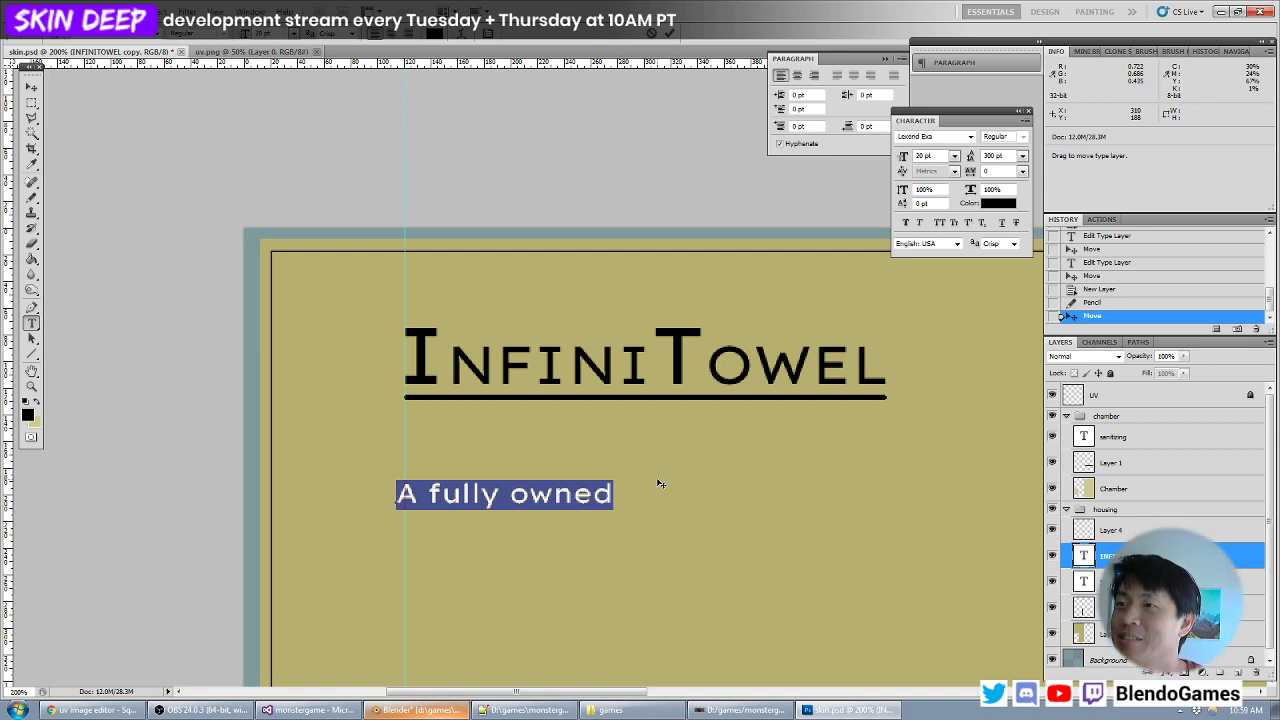
type("MOEBIUS")
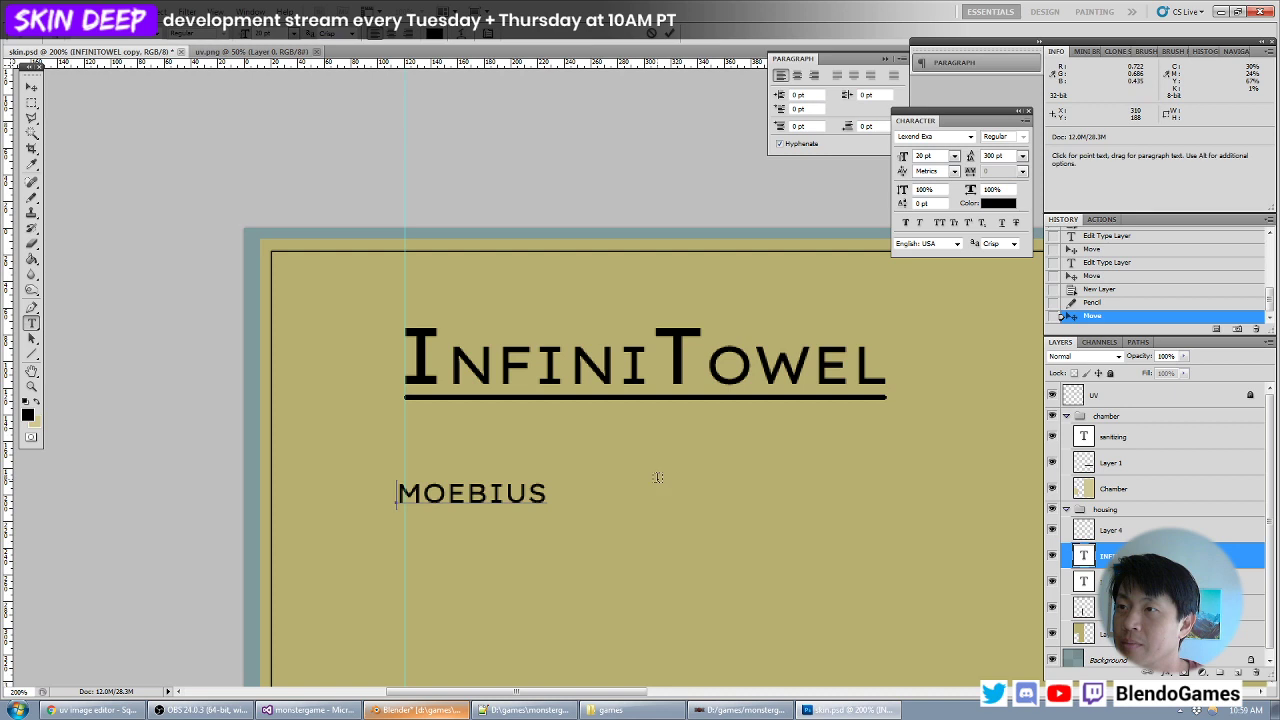
- Change the tagline's wording to "REBUS", removing the leftover letters of the previous word
key("Delete")
type("R")
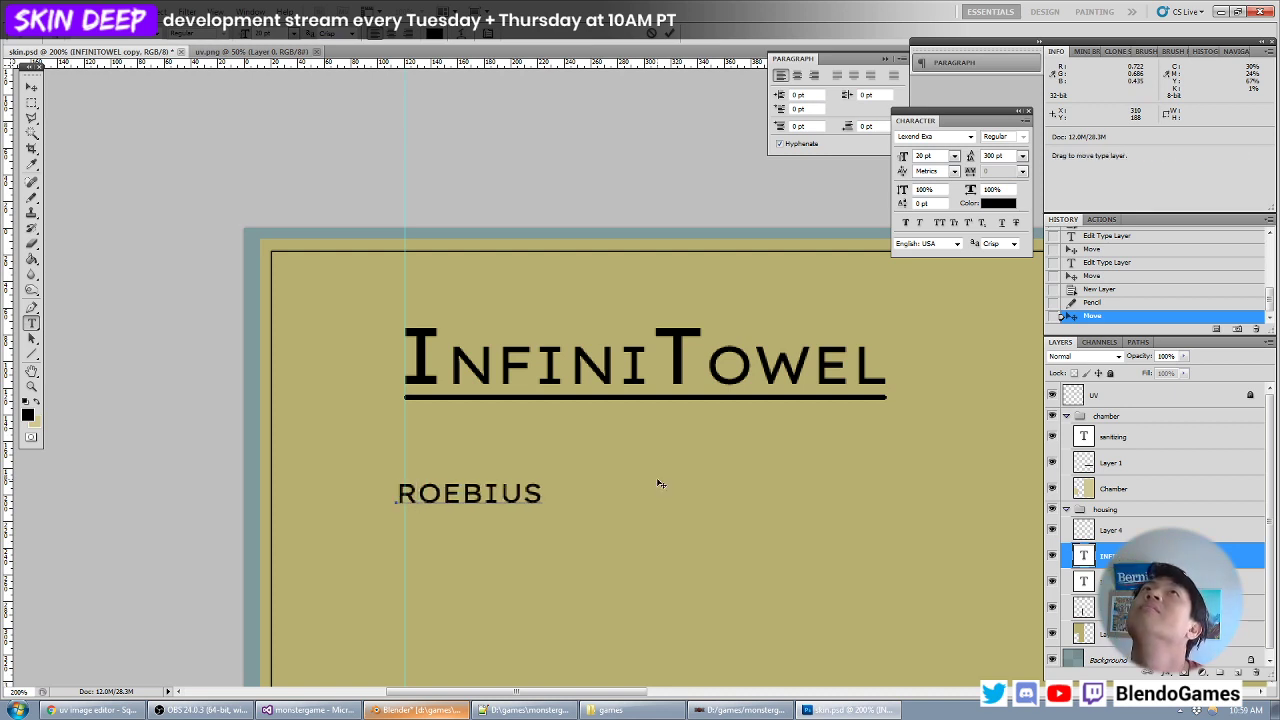
type("EBUSOEBIUS")
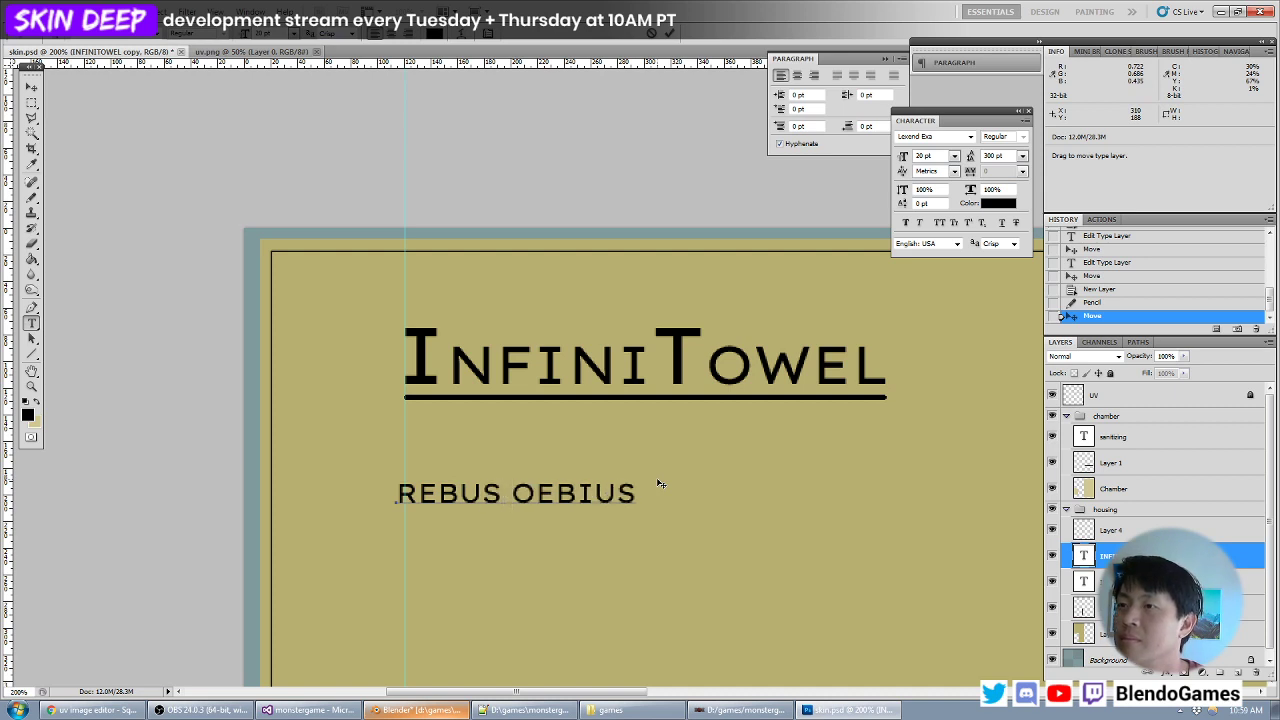
key("shift+End")
key("Left")
key("BackSpace")
key("shift+End")
key("Delete")
key("Home")
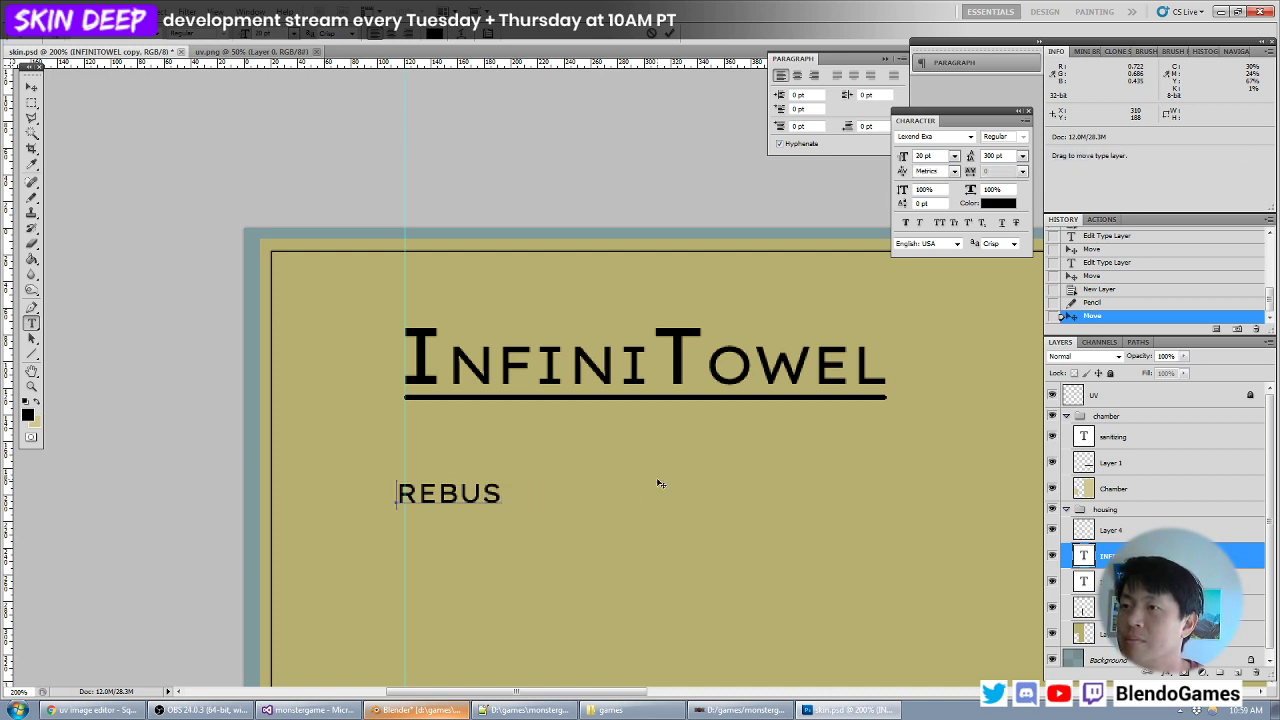
- Extend the tagline to read "A SUBSIDISARY OF REBUS CO." and finish editing the text
type("A SUBSIDISARY OF")
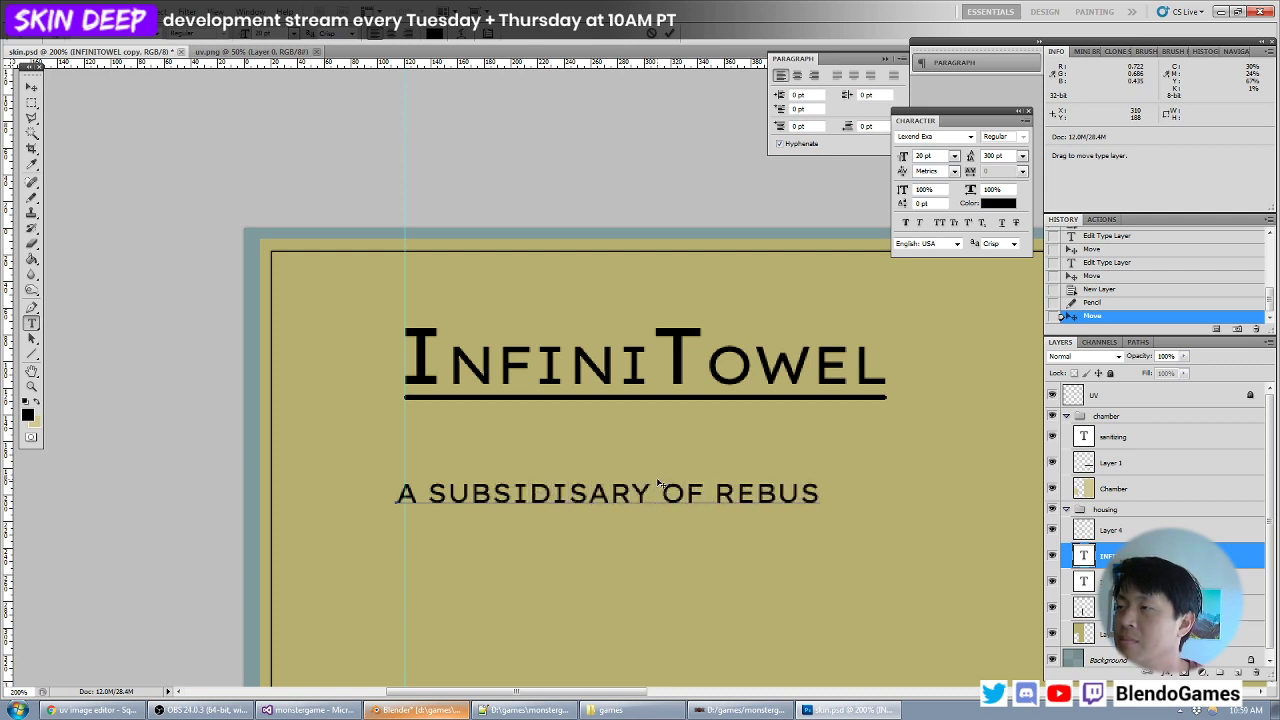
key("BackSpace")
type("CO")
key("BackSpace")
key("BackSpace")
type("CO.")
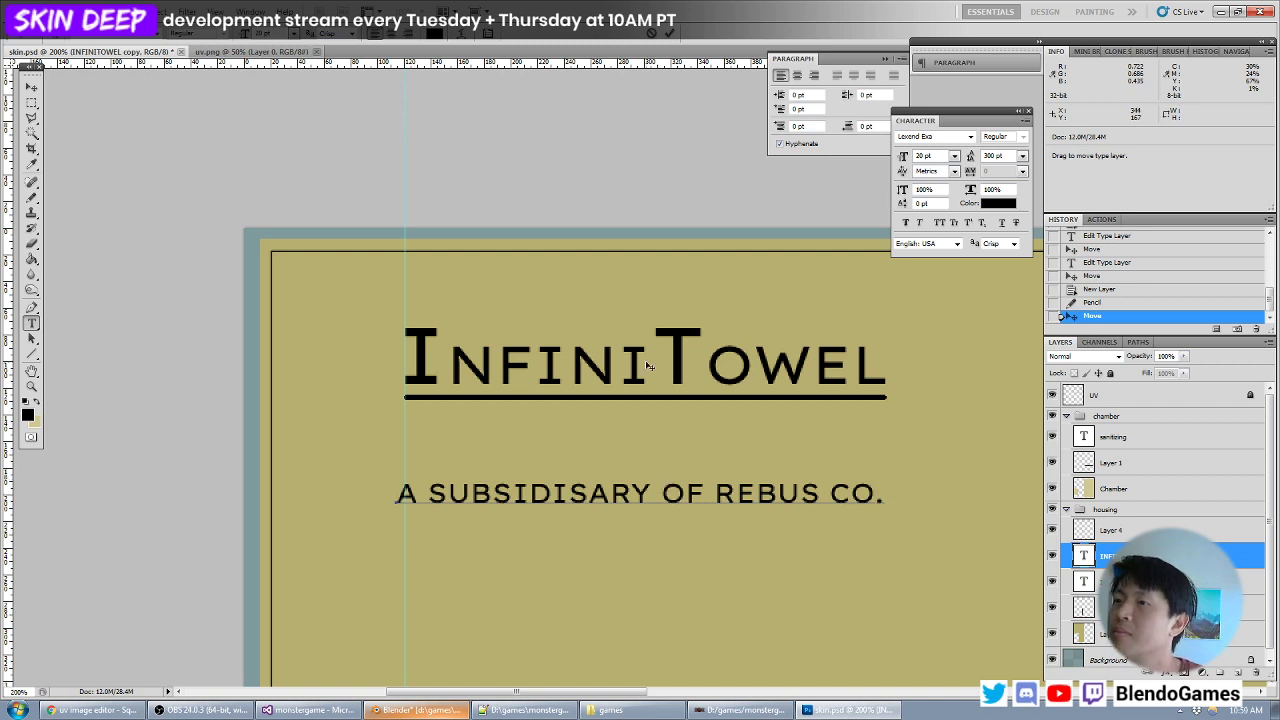
key("ctrl+Return")
- Nudge the tagline right to align with the vertical guide and up until it sits just beneath the logo's underline
key("v")
key("Right")
key("Right")
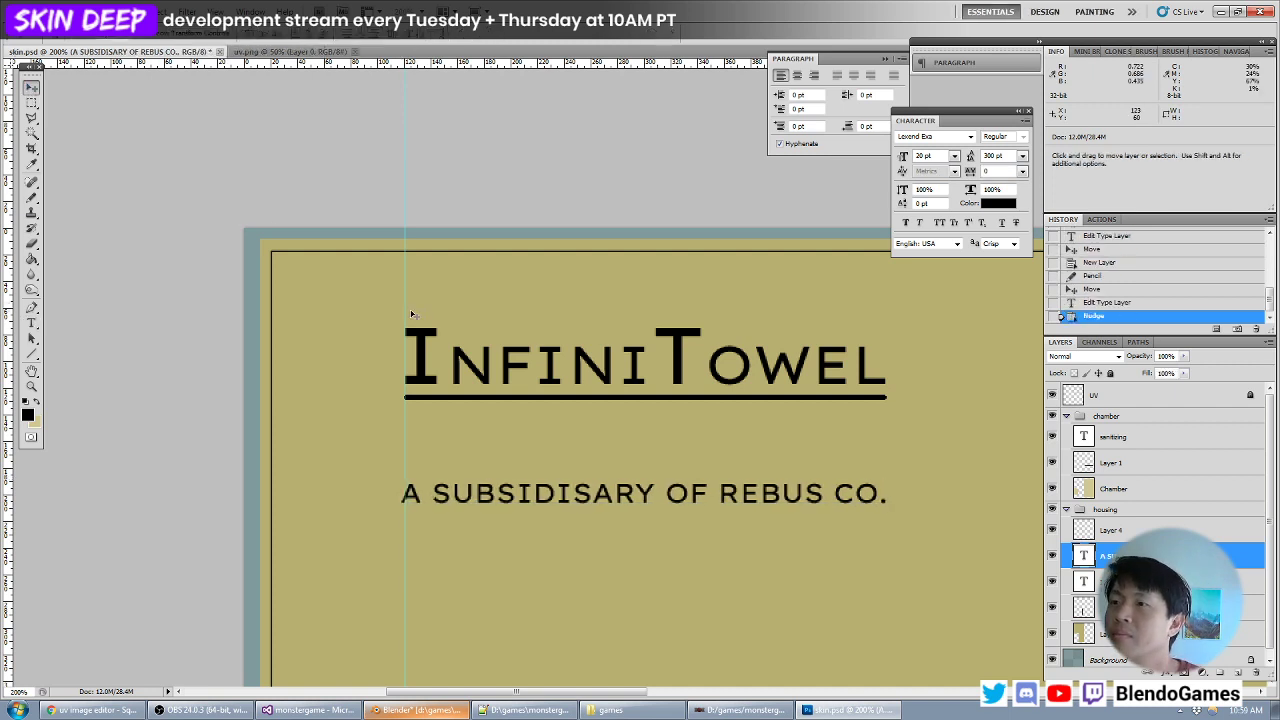
key("Right")
key("Up")
key("Up")
key("Up")
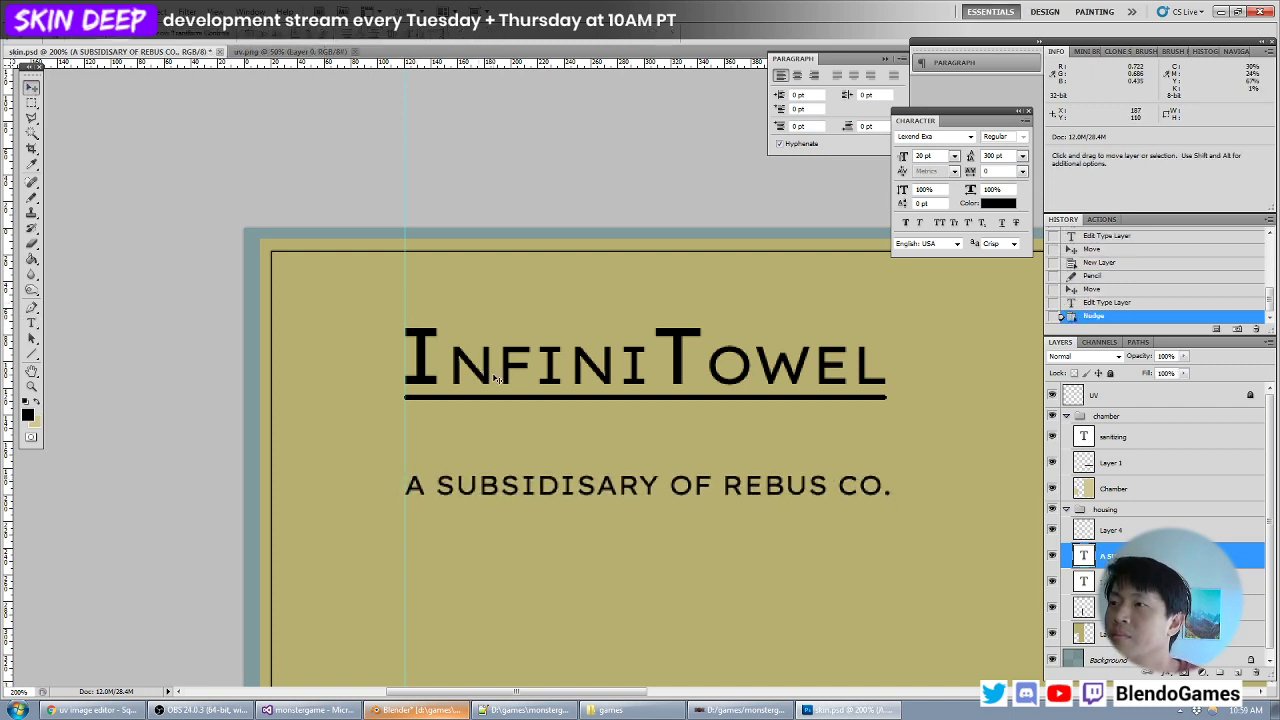
key("Up")
key("Up")
key("Up")
key("Up")
key("Up")
key("Up")
key("Up")
key("Up")
key("Up")
key("Up")
key("Up")
key("Up")
key("Up")
key("Up")
key("Up")
key("Up")
key("Up")
key("Up")
key("Up")
key("Up")
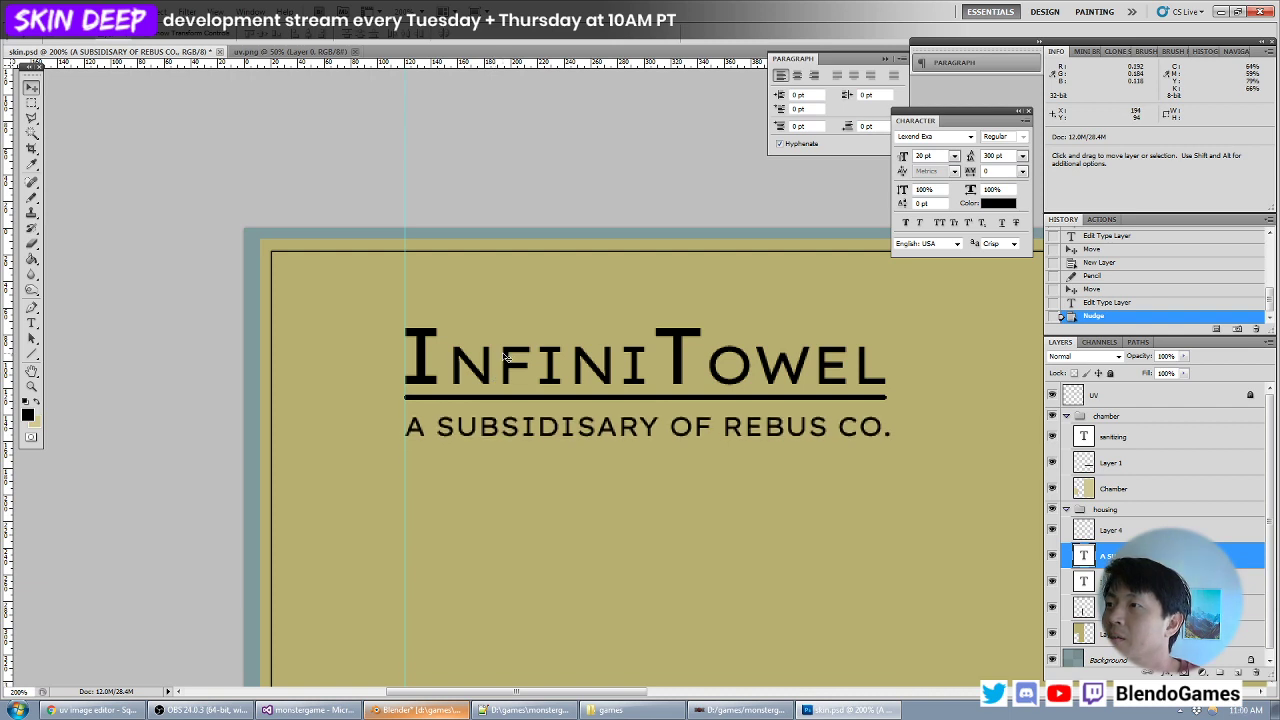
- Examine how the logo and tagline look on the housing panel and within the whole texture layout
key("ctrl+minus")
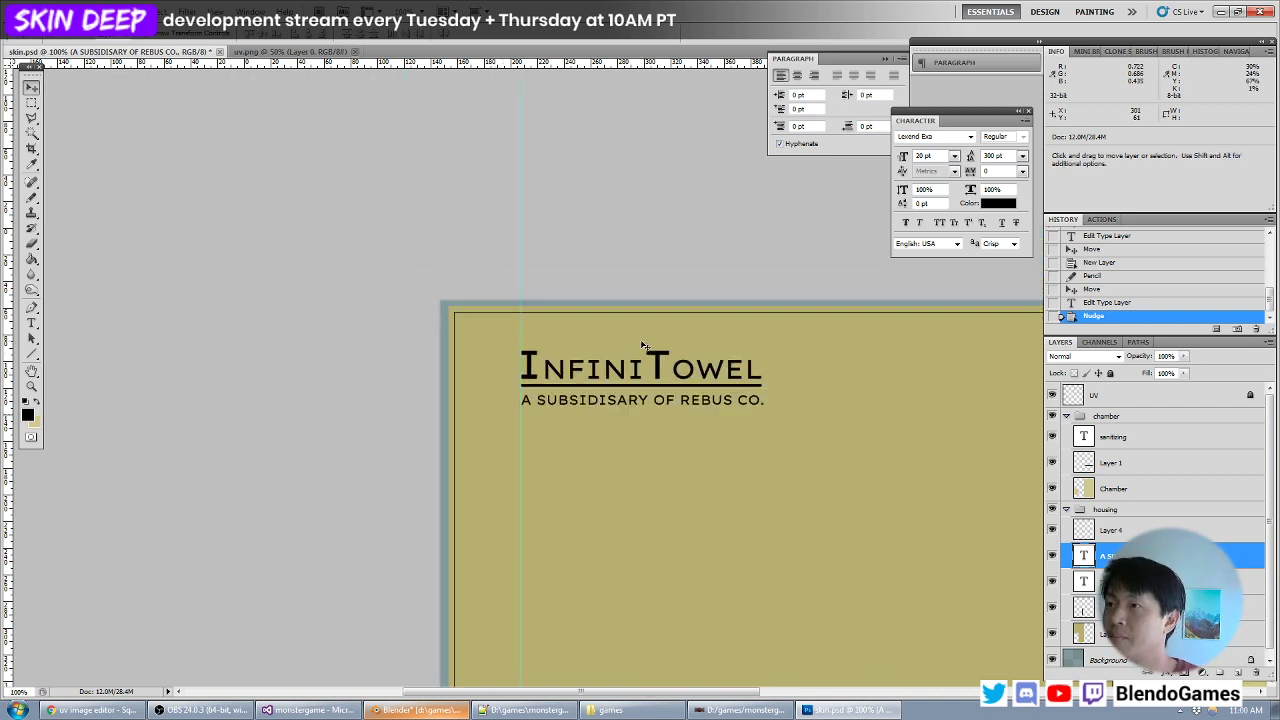
key("ctrl+minus")
key("ctrl+minus")
key("ctrl+minus")
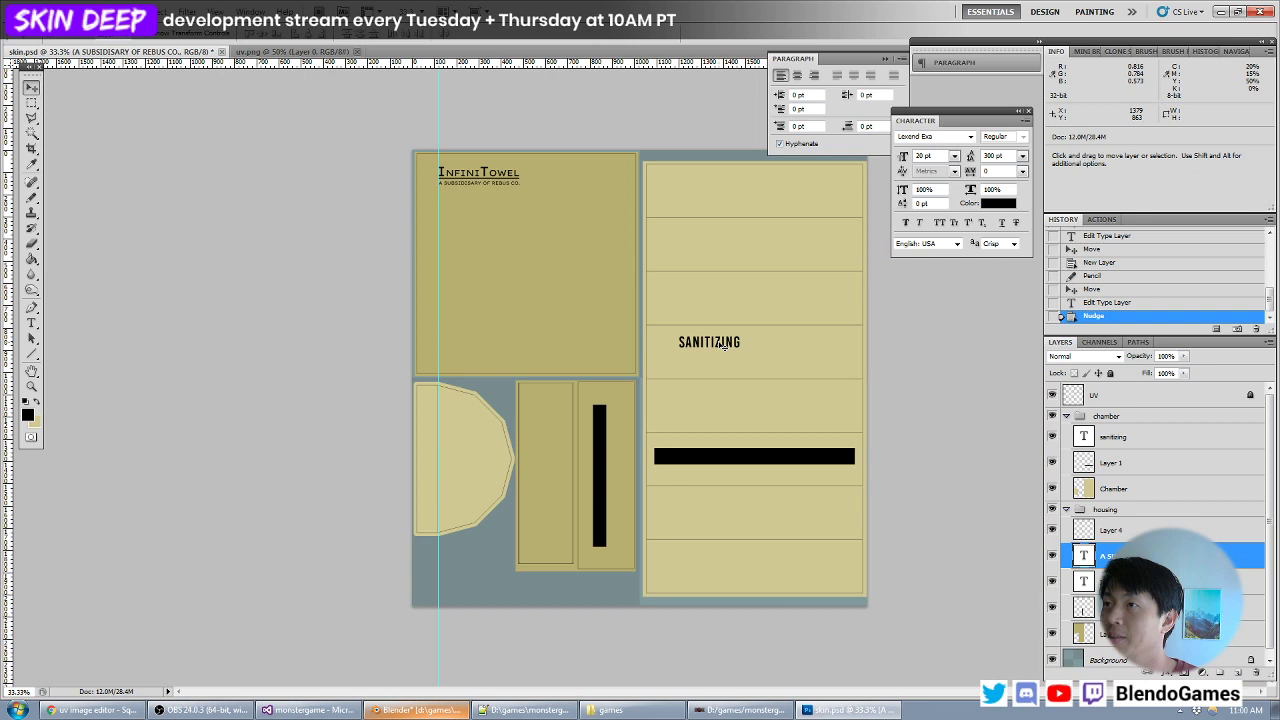
key("ctrl+plus")
key("ctrl+plus")
left_click_drag(443, 250, 568, 443)
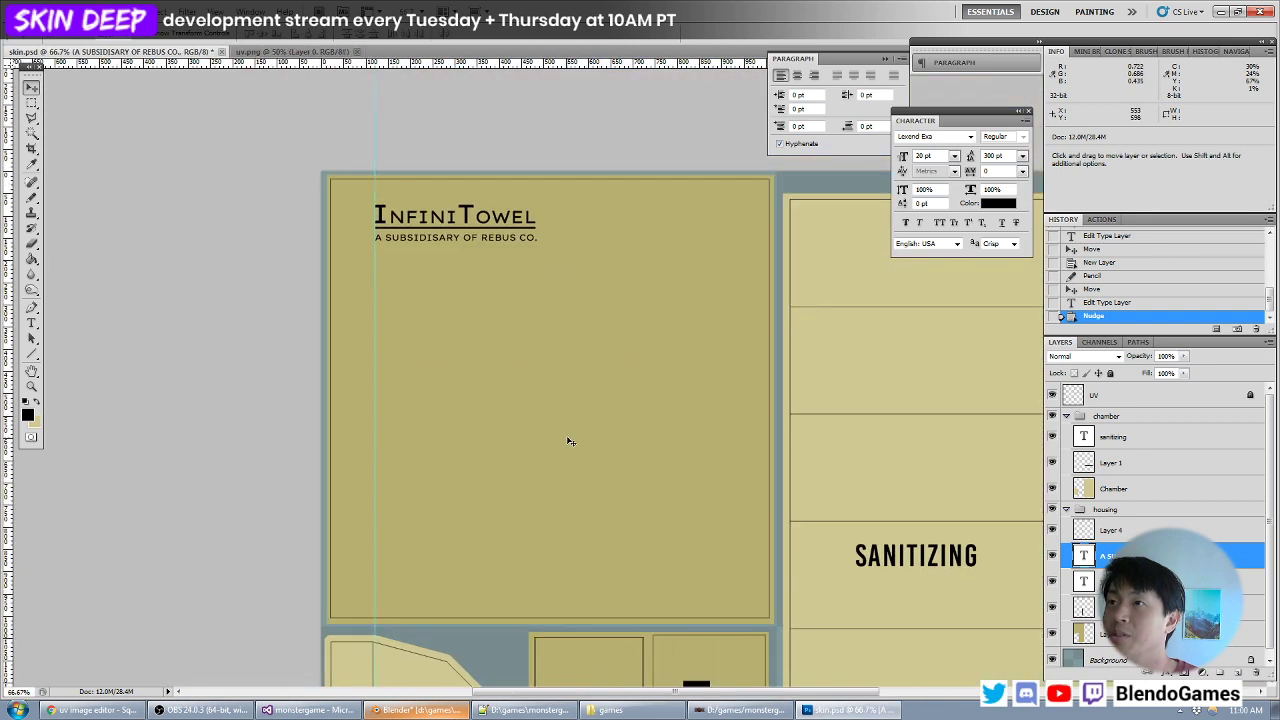
key("ctrl+minus")
key("ctrl+minus")
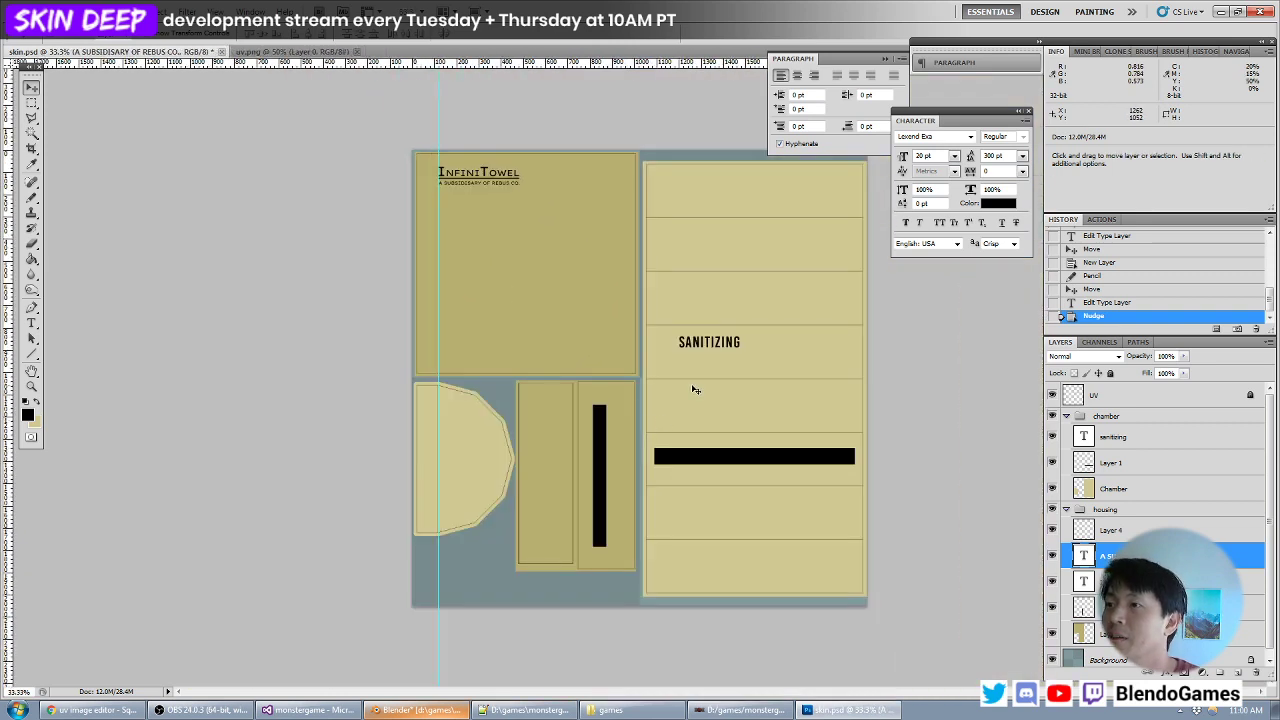
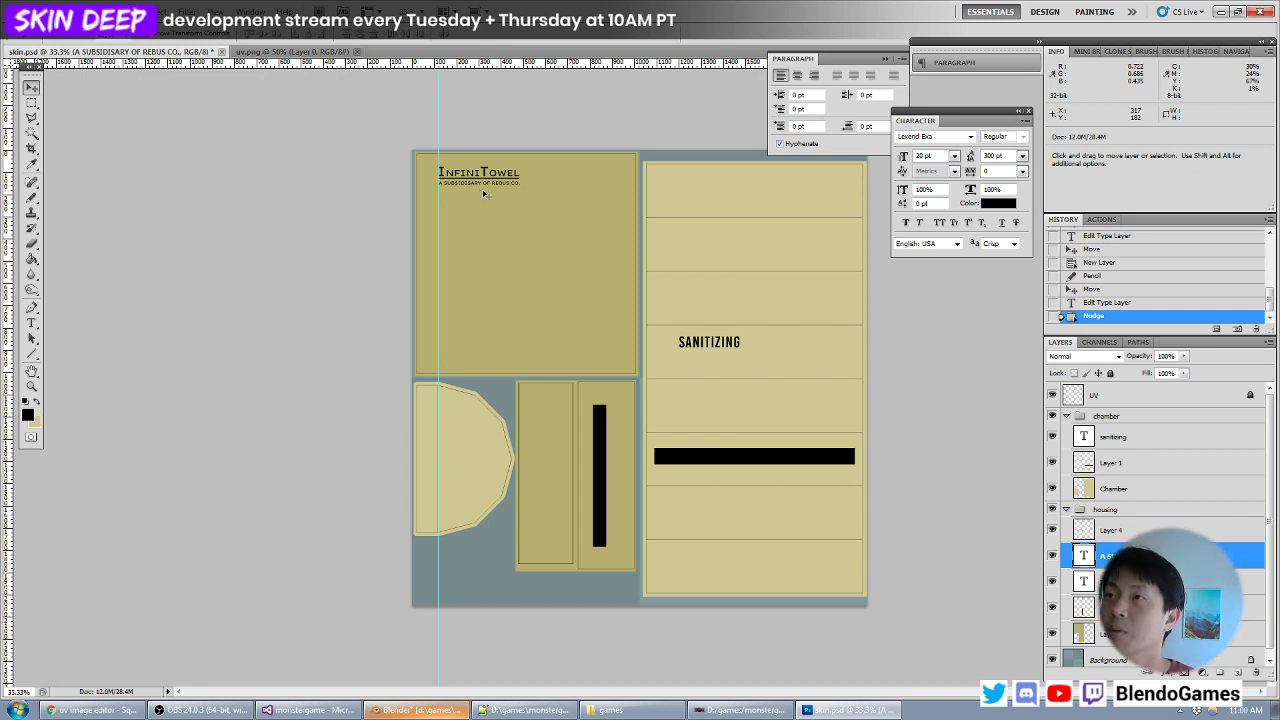
- Resize the whole image to 512 pixels wide with proportions constrained
key("ctrl+plus")
key("ctrl+plus")
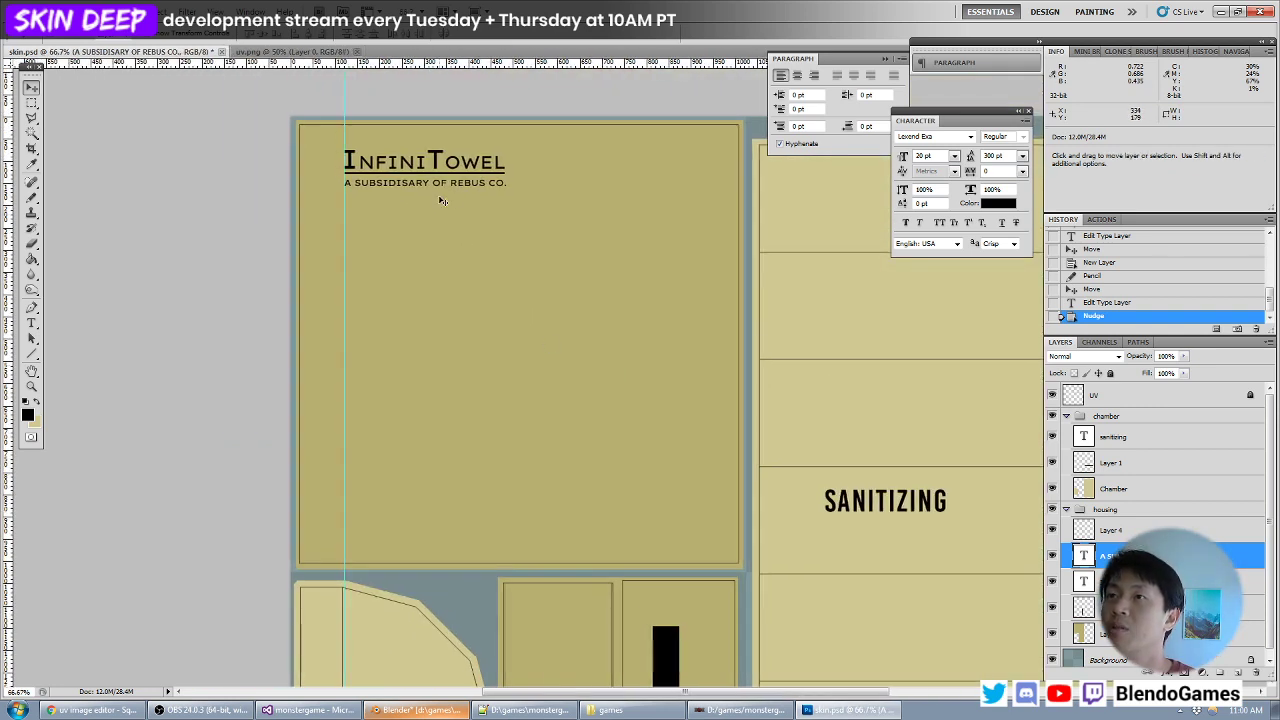
key("ctrl+minus")
key("ctrl+minus")
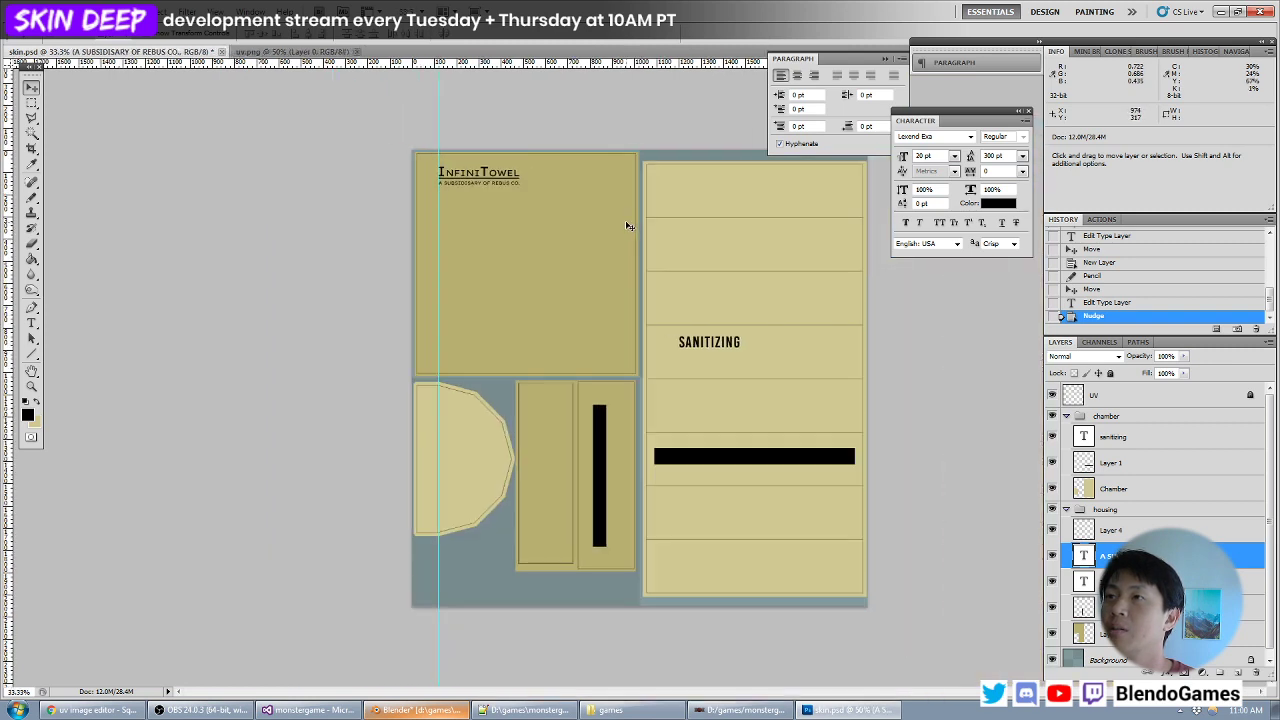
key("ctrl+plus")
key("ctrl+plus")
left_click_drag(394, 189, 414, 351)
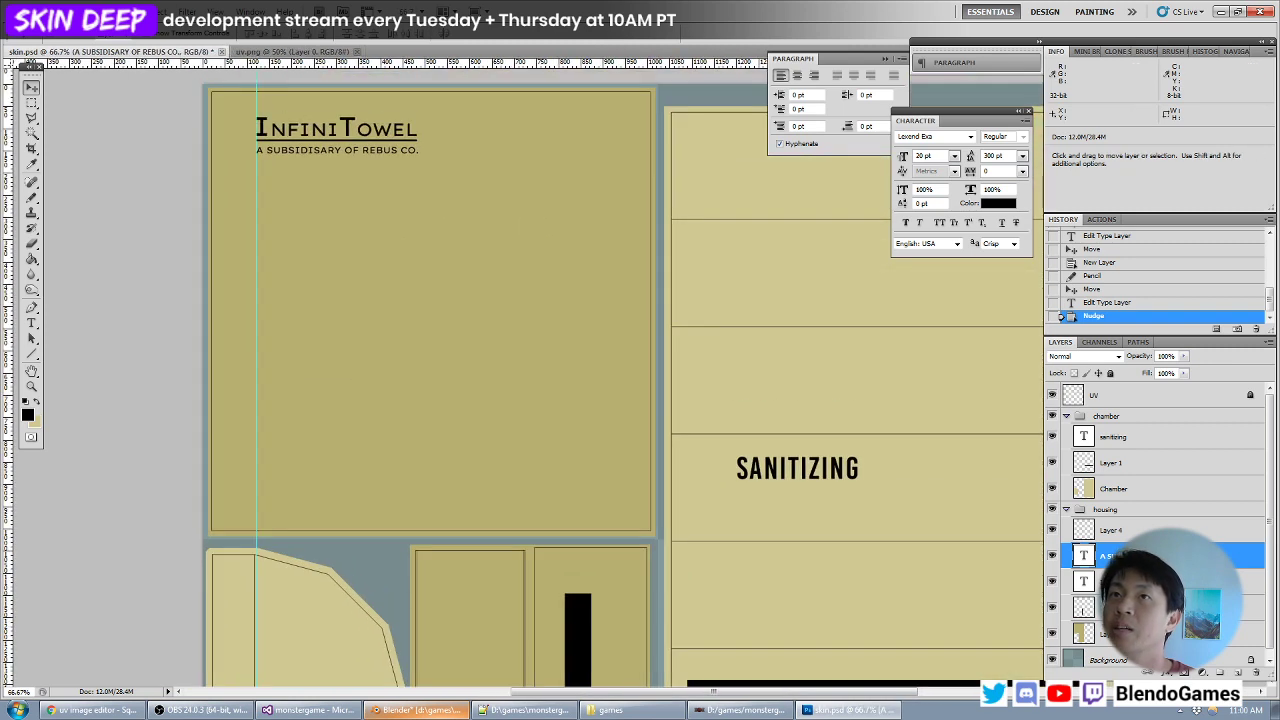
left_click(95, 12)
left_click(127, 126)
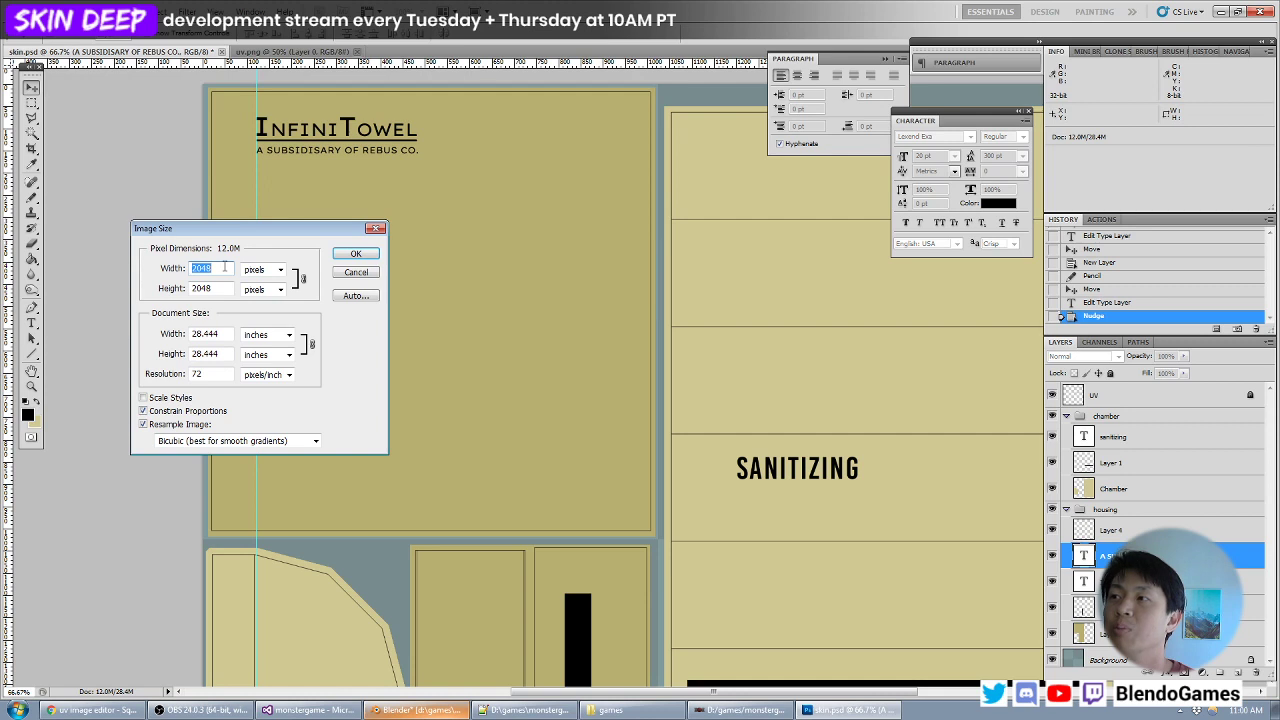
type("512")
key("Return")
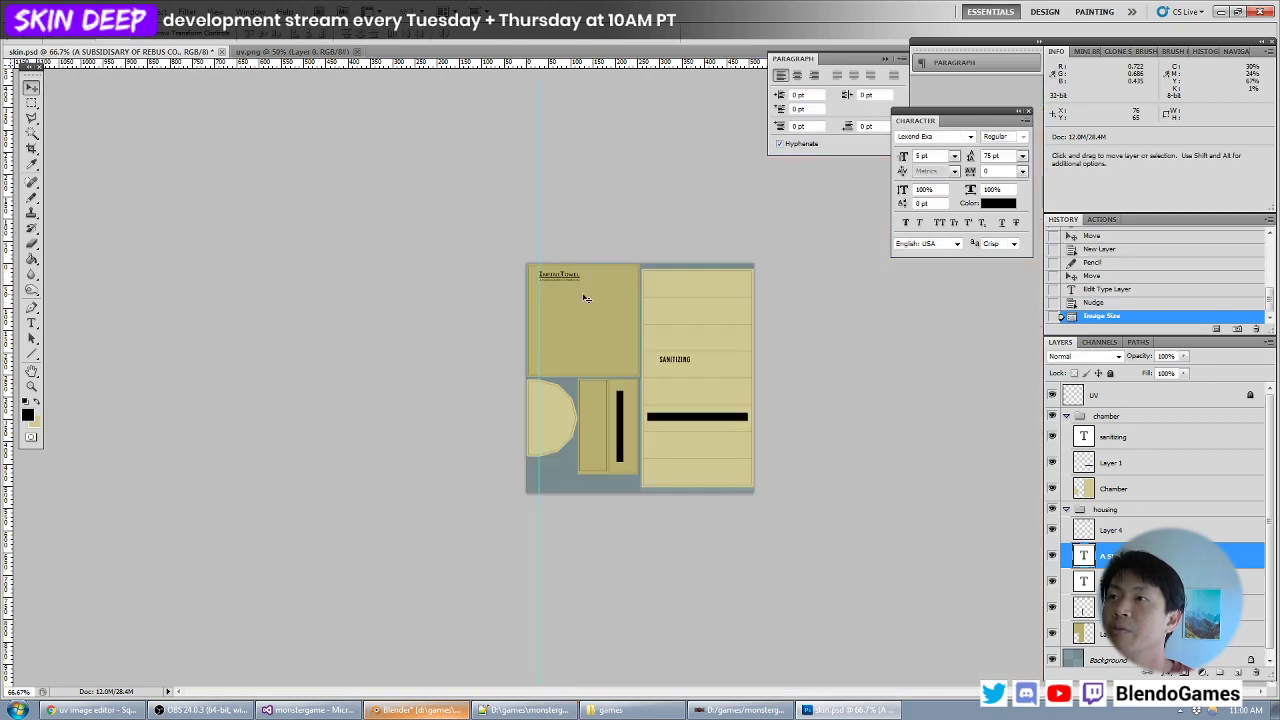
- Examine how legible the InfiniTowel logo and its tagline are at the reduced resolution
key("ctrl+plus")
key("ctrl+plus")
key("ctrl+plus")
left_click_drag(292, 133, 438, 513)
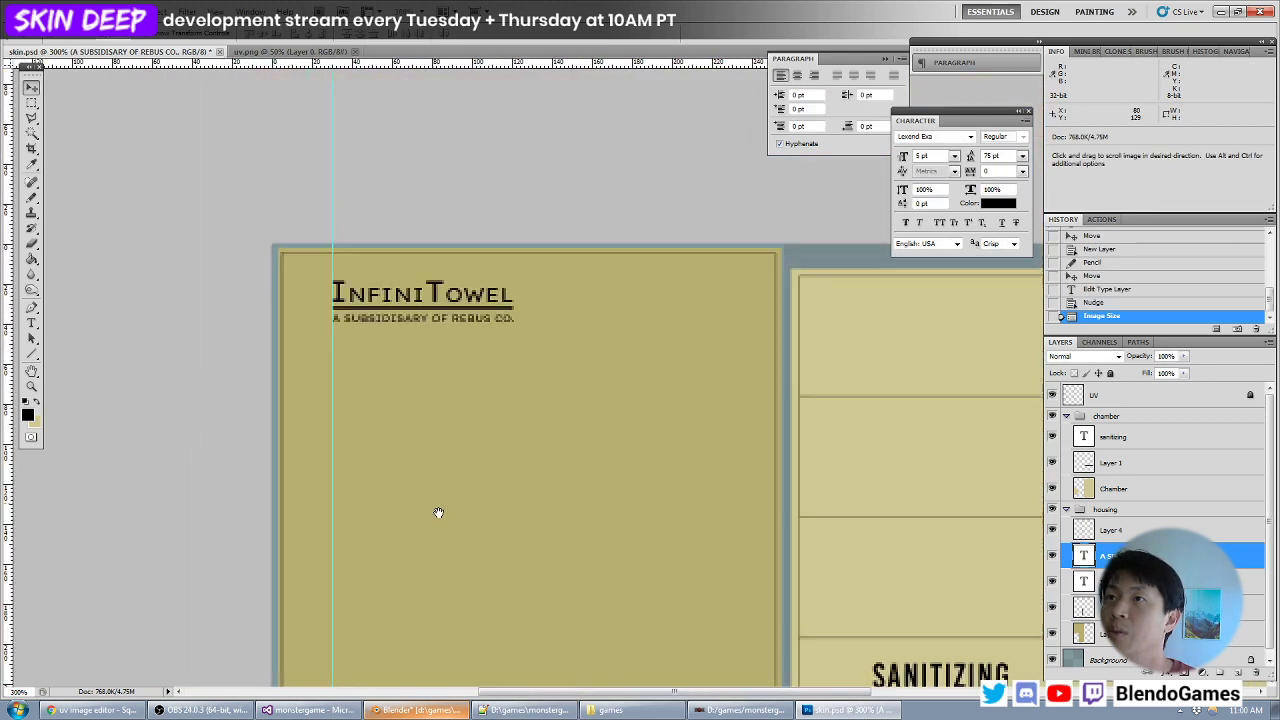
key("ctrl+plus")
left_click_drag(374, 343, 527, 444)
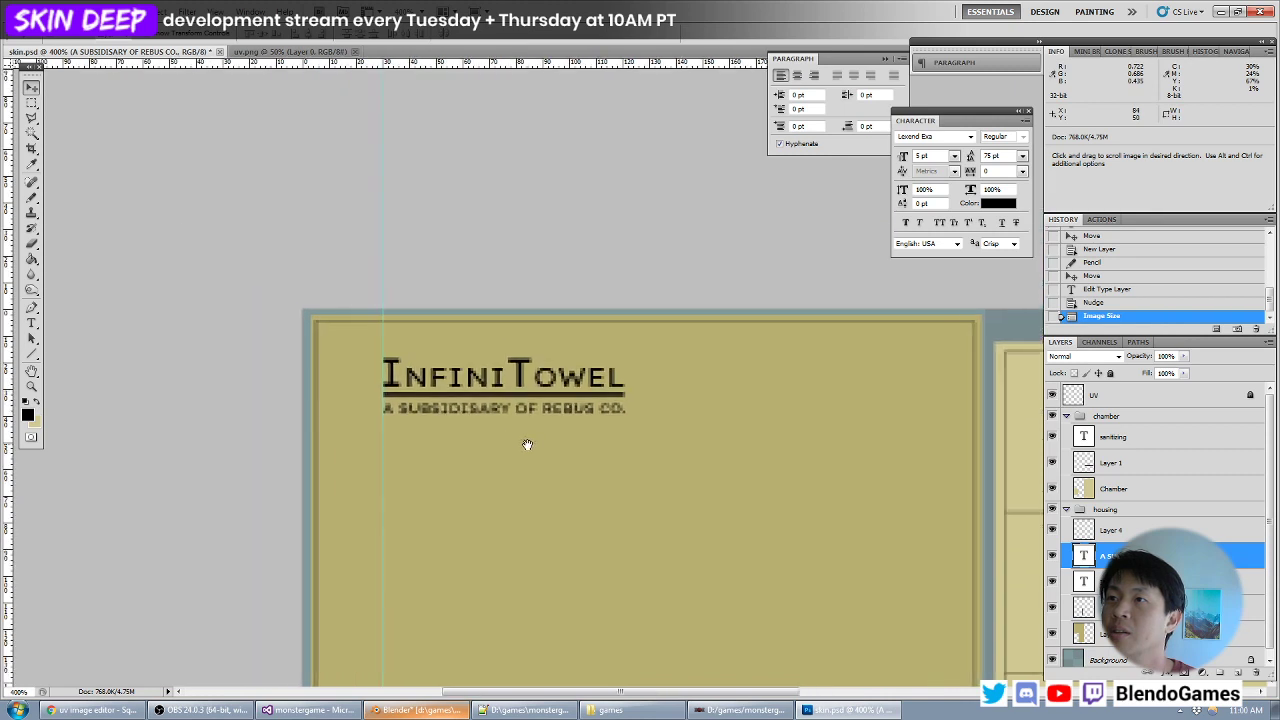
key("ctrl+plus")
key("ctrl+plus")
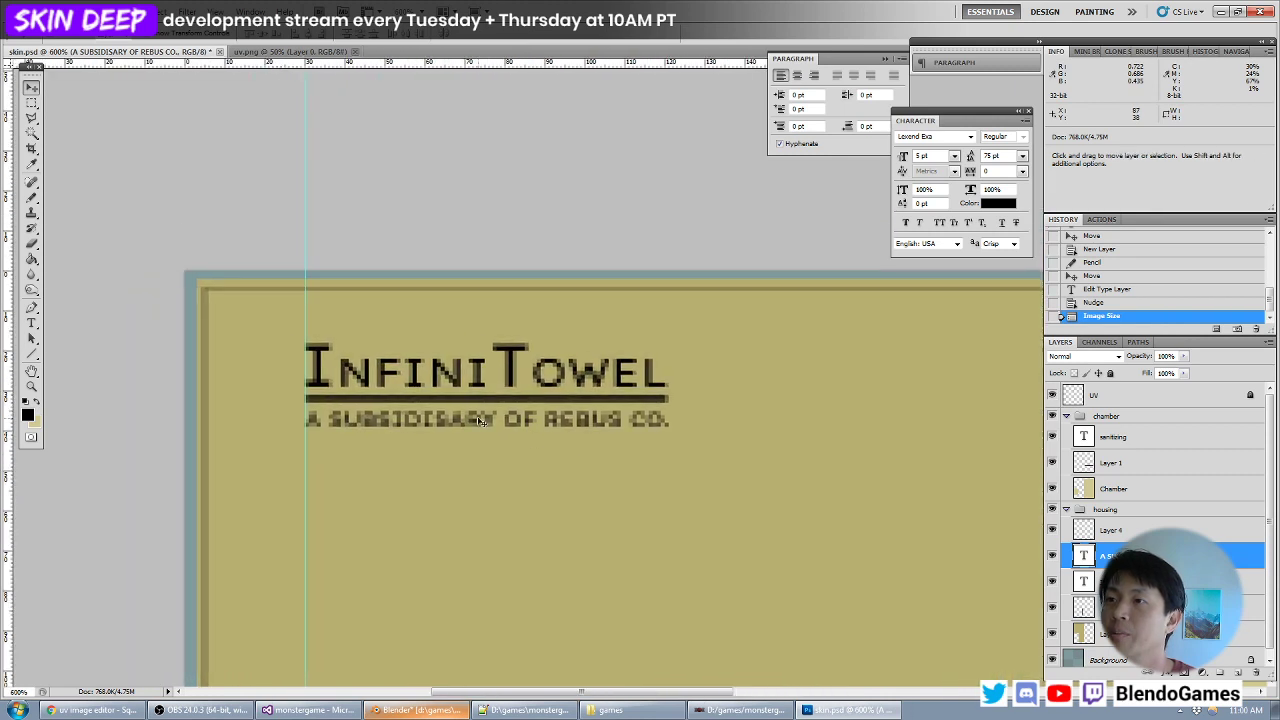
key("ctrl+minus")
key("ctrl+minus")
key("ctrl+minus")
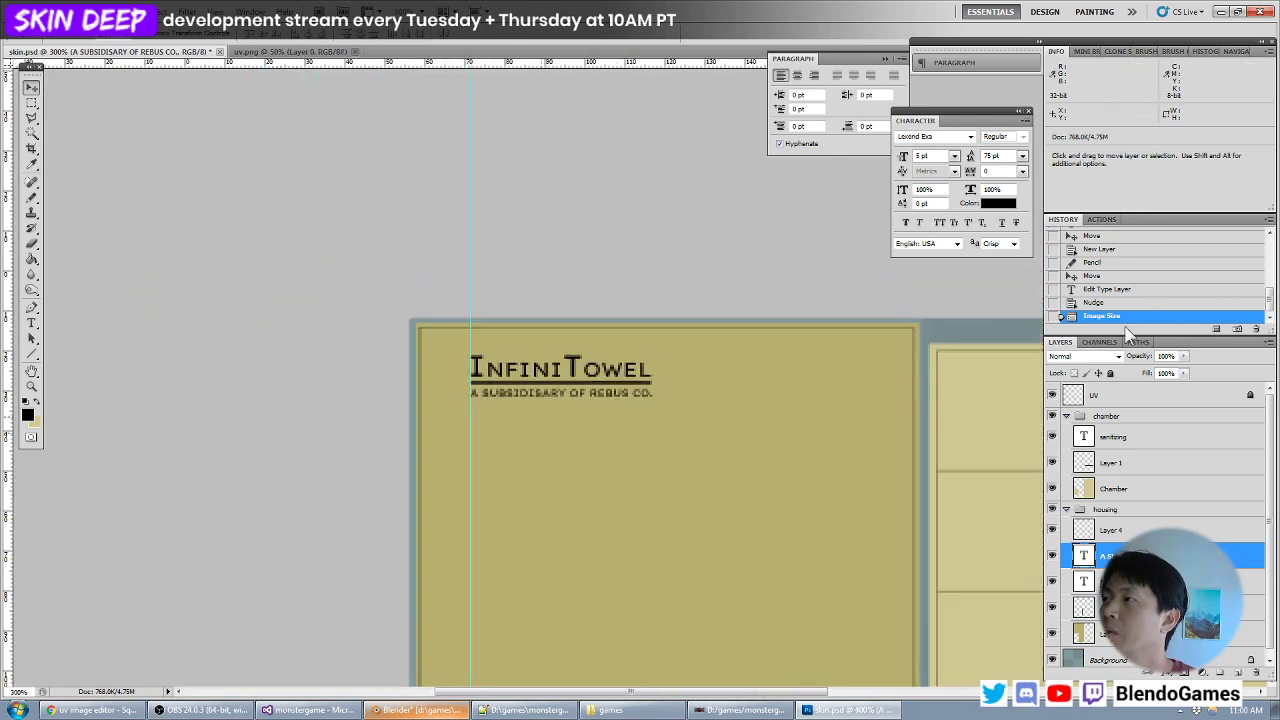
- Revert the image to the state before the 512-pixel resize
key("ctrl+minus")
key("ctrl+minus")
left_click(1131, 304)
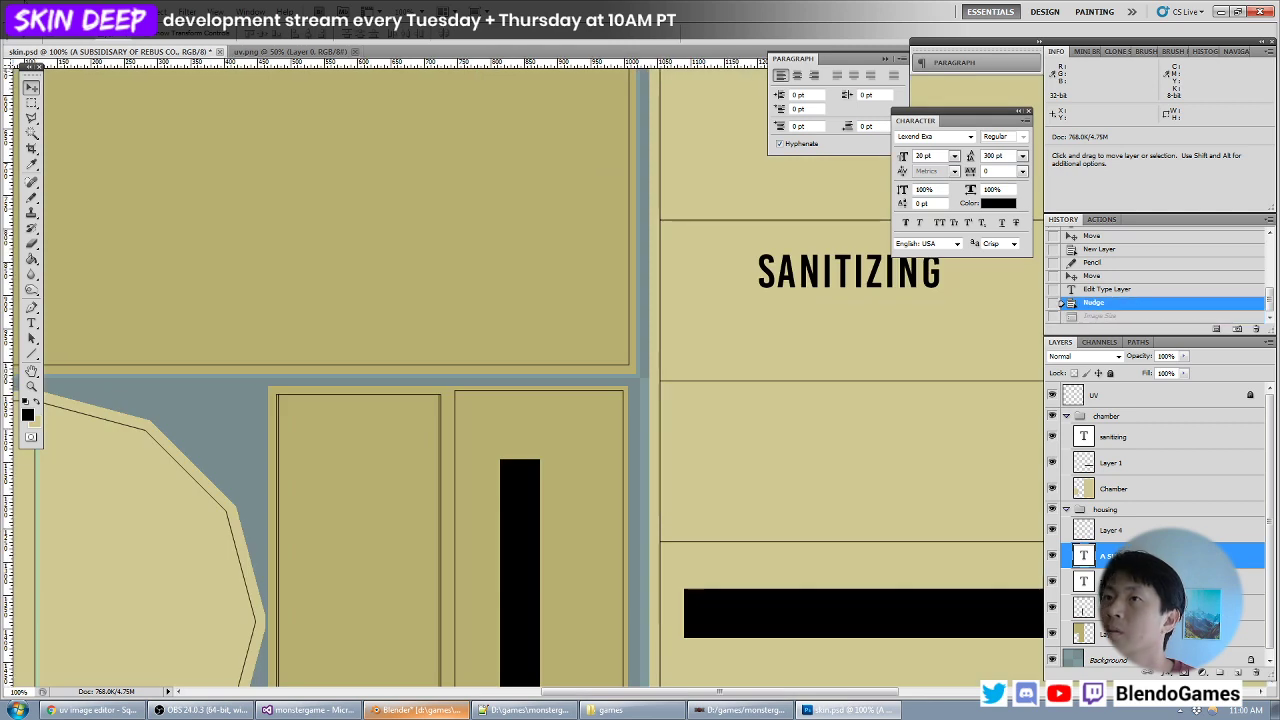
- Resize the whole image to 1024 pixels wide
left_click(90, 13)
left_click(118, 107)
type("1024")
key("Return")
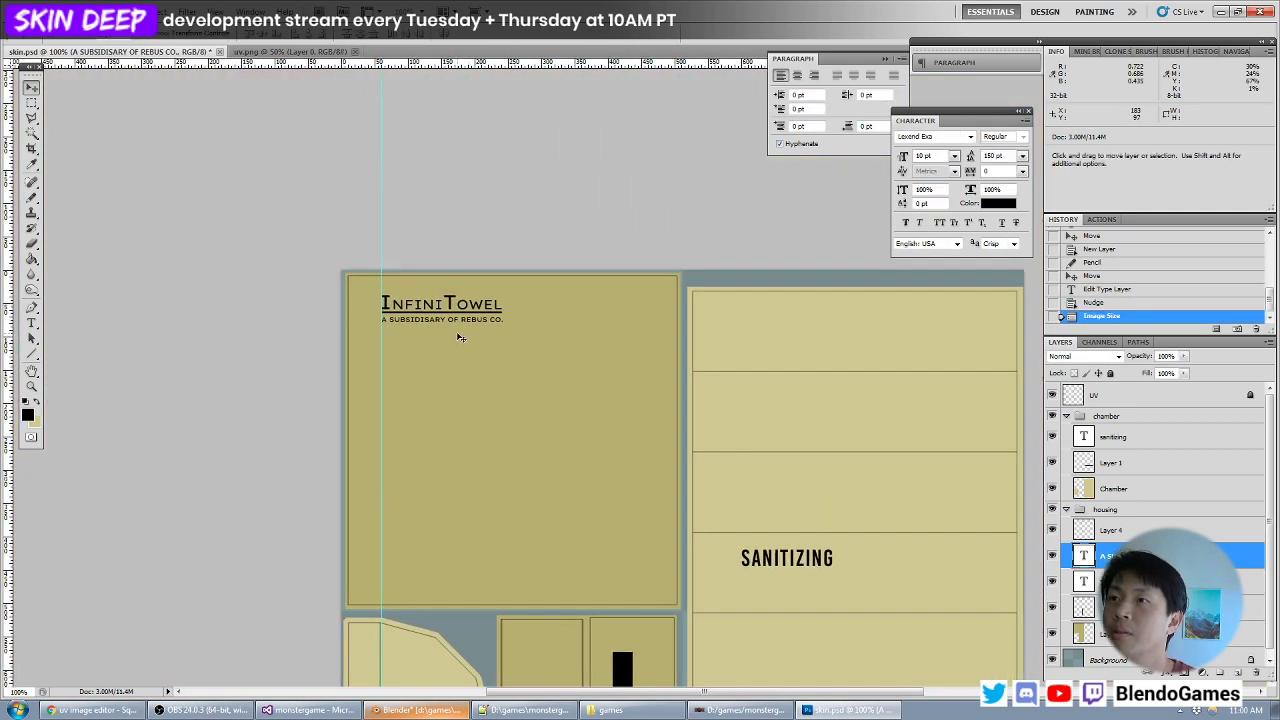
- Check the logo at this resolution and undo the 1024-pixel resize
key("ctrl+plus")
key("ctrl+minus")
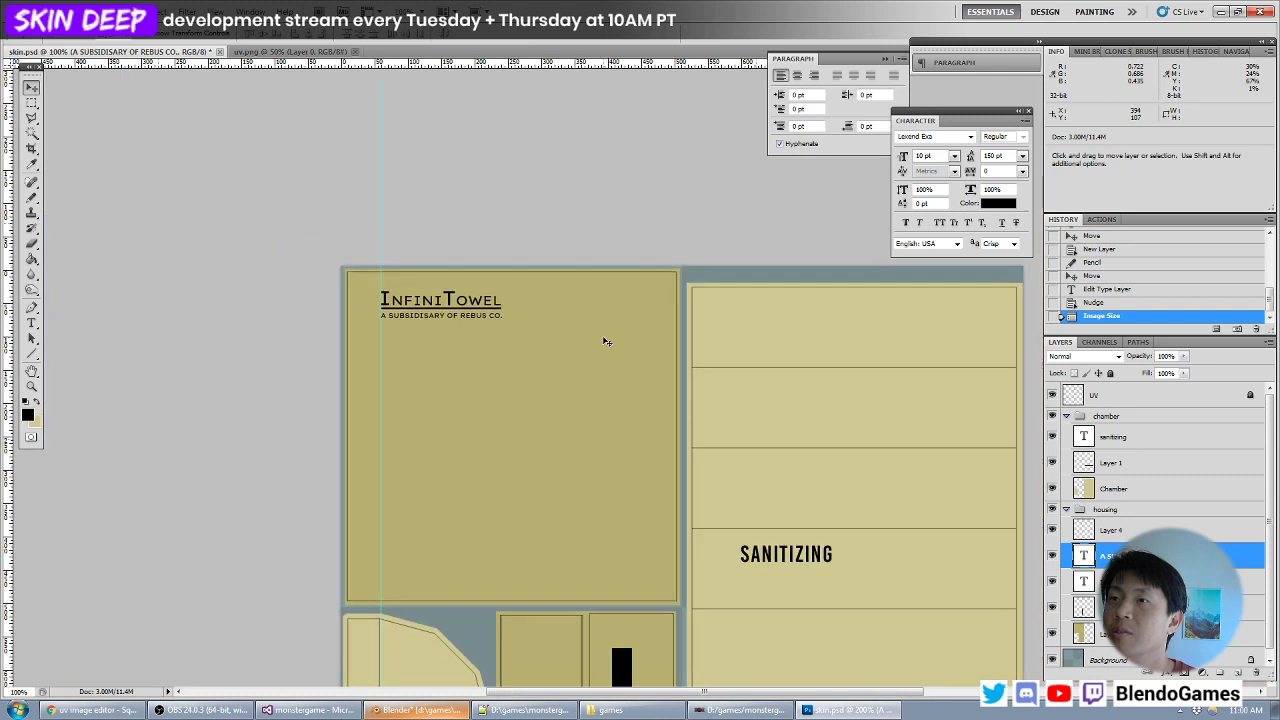
left_click(1139, 303)
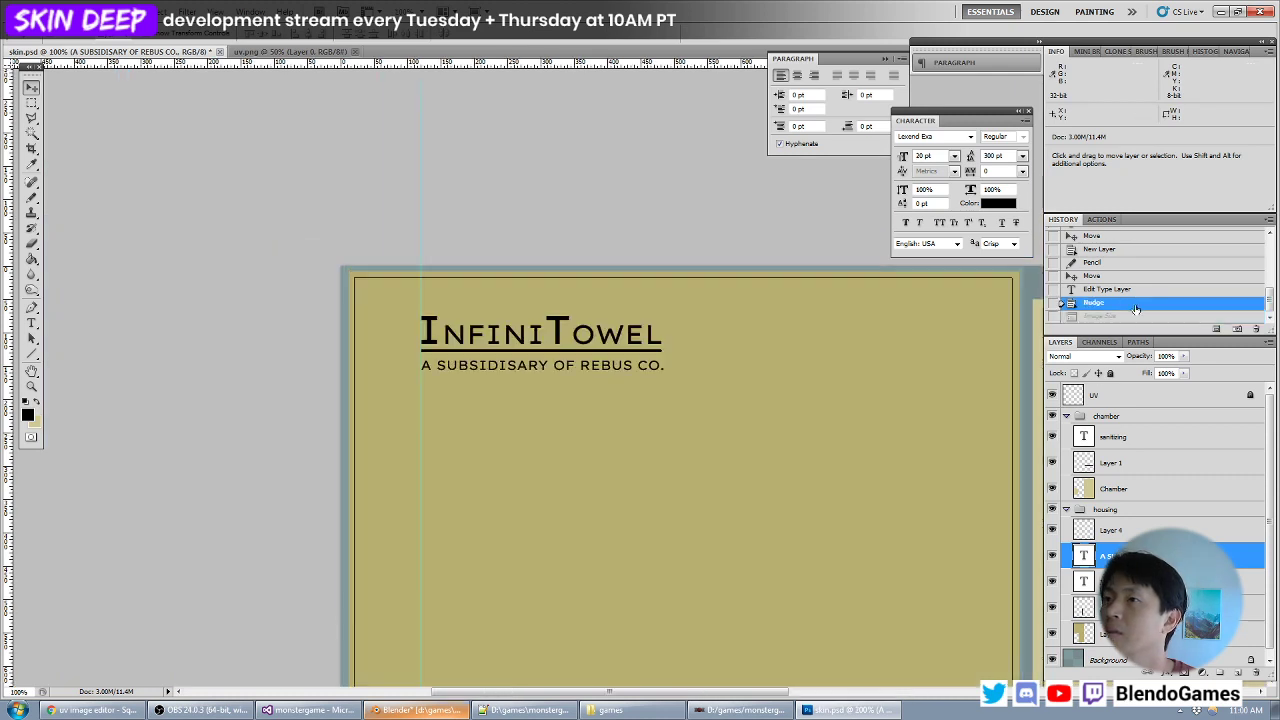
- Replace the tagline under the InfiniTowel logo with "TOWELS ARE FOREVER" and set its font size to 30 pt
double_click(1085, 558)
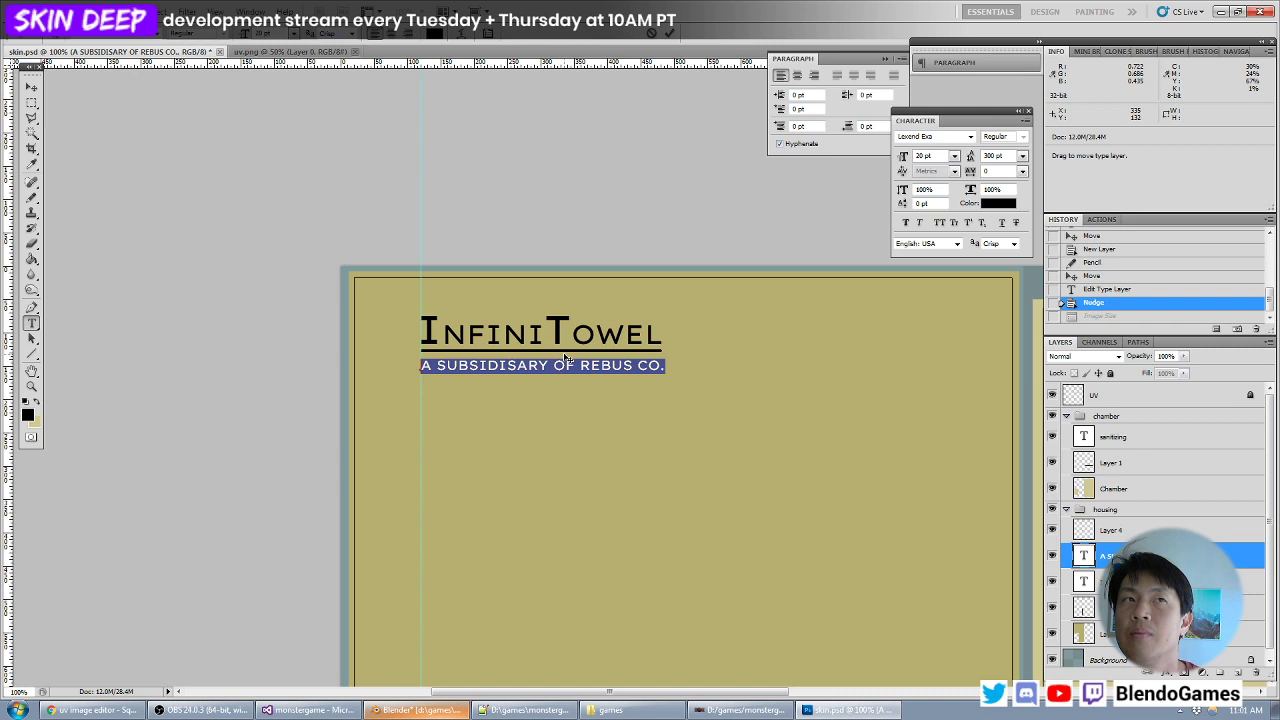
type("TOWELS ARE FOREVER")
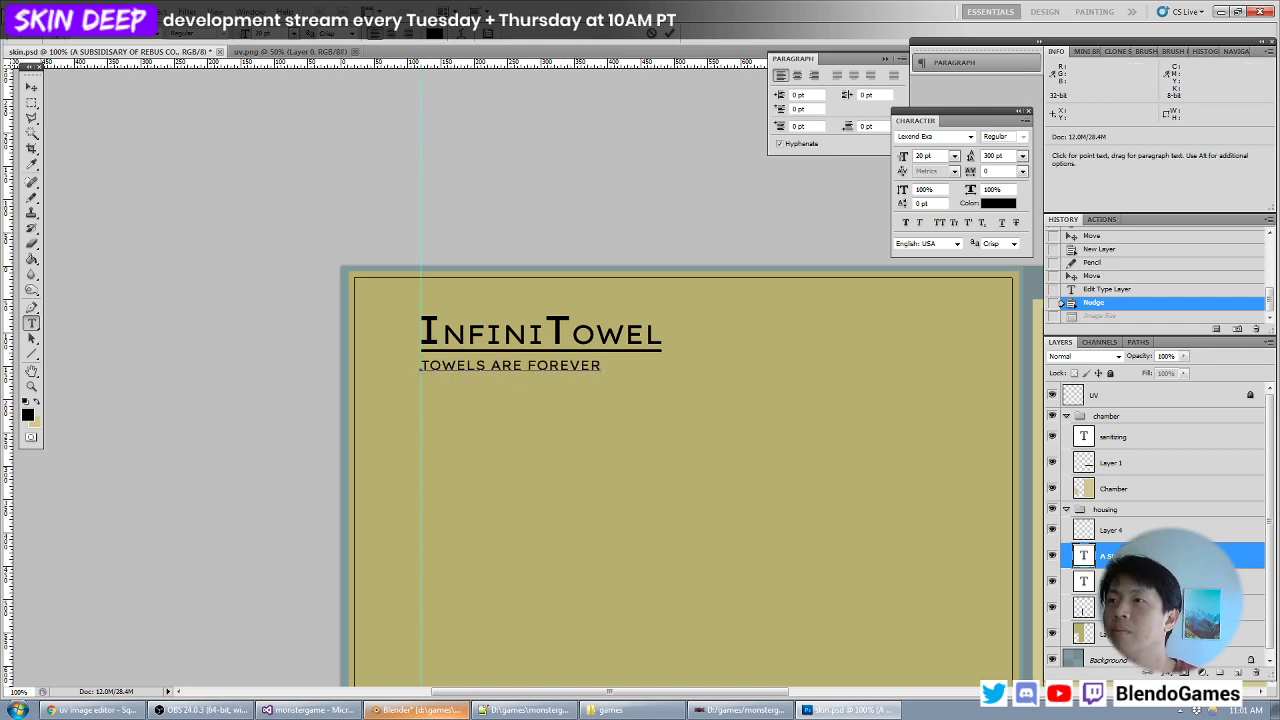
key("ctrl+a")
type("30")
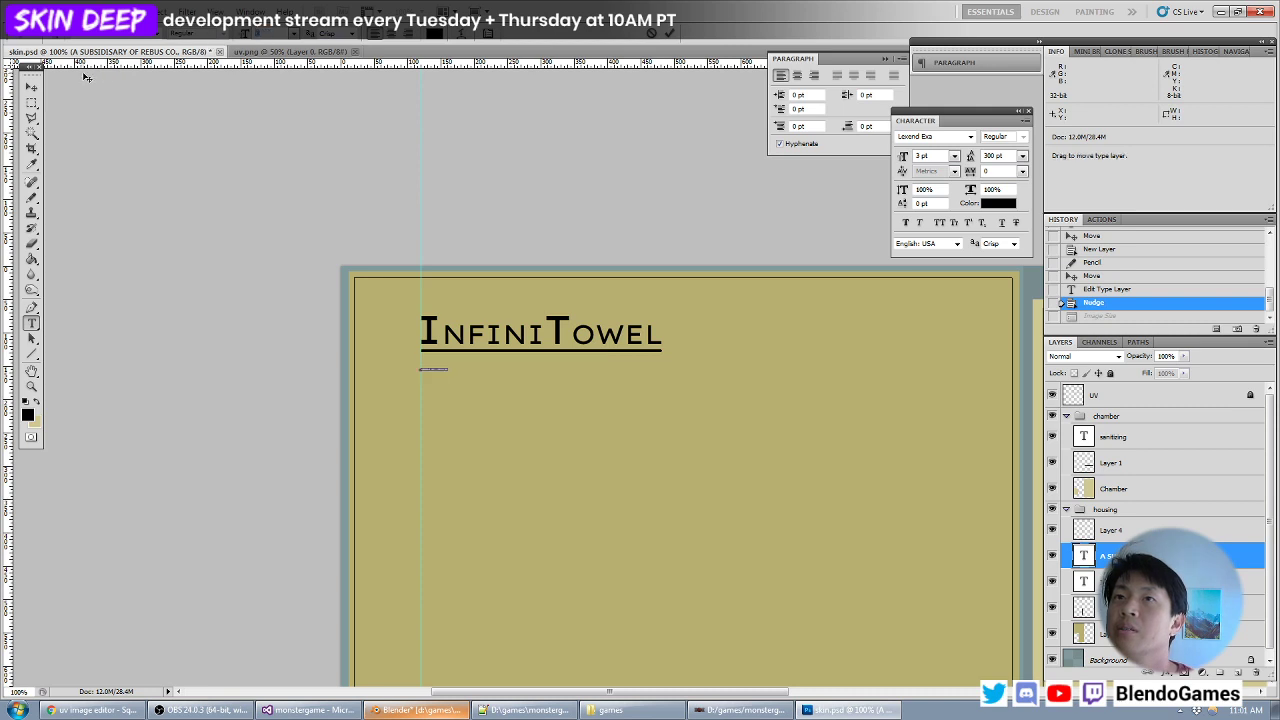
left_click(31, 88)
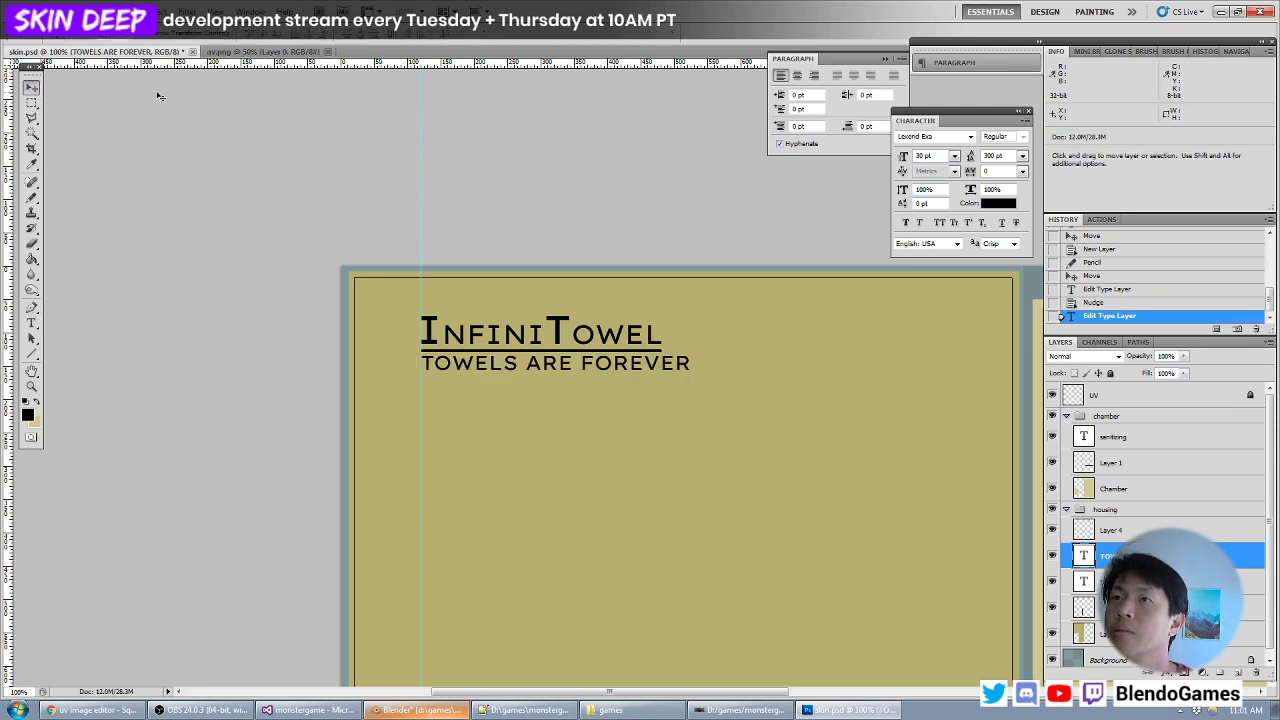
- Set the tagline's font size to 24 pt and extend its text to "OUR TOWELS ARE FOREVER"
double_click(1084, 555)
left_click_drag(272, 33, 181, 44)
type("24")
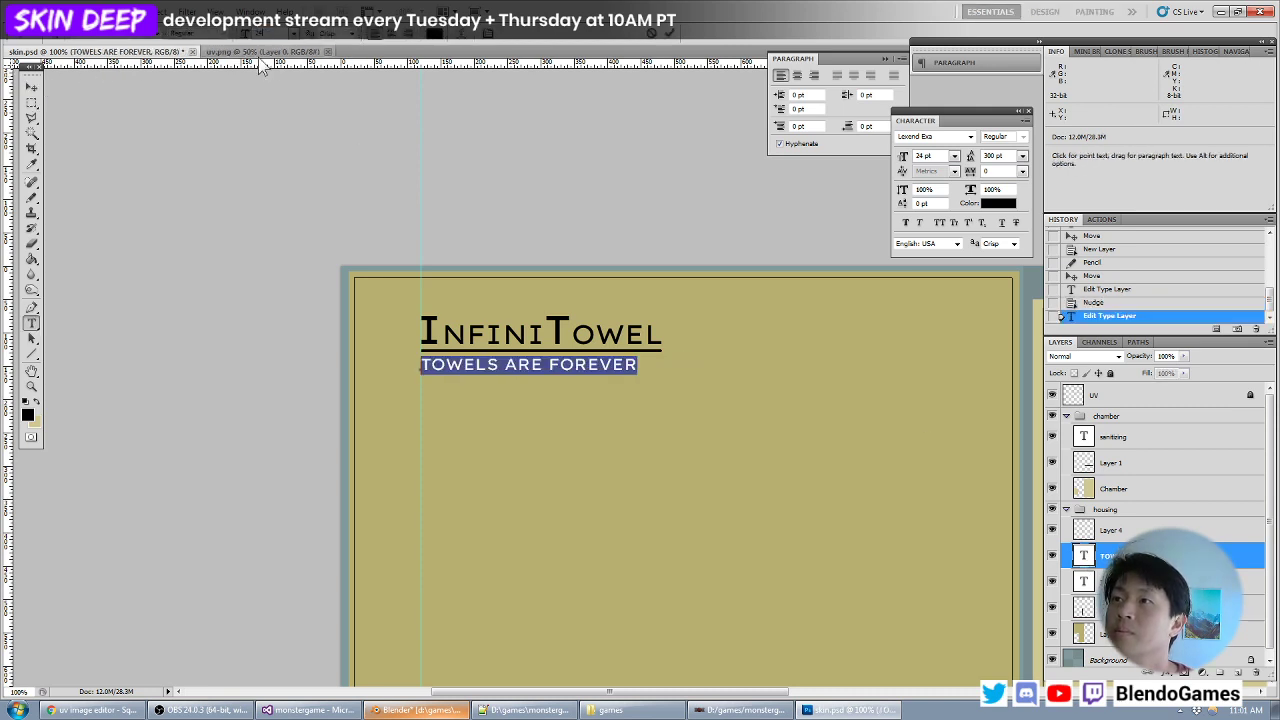
left_click(668, 368)
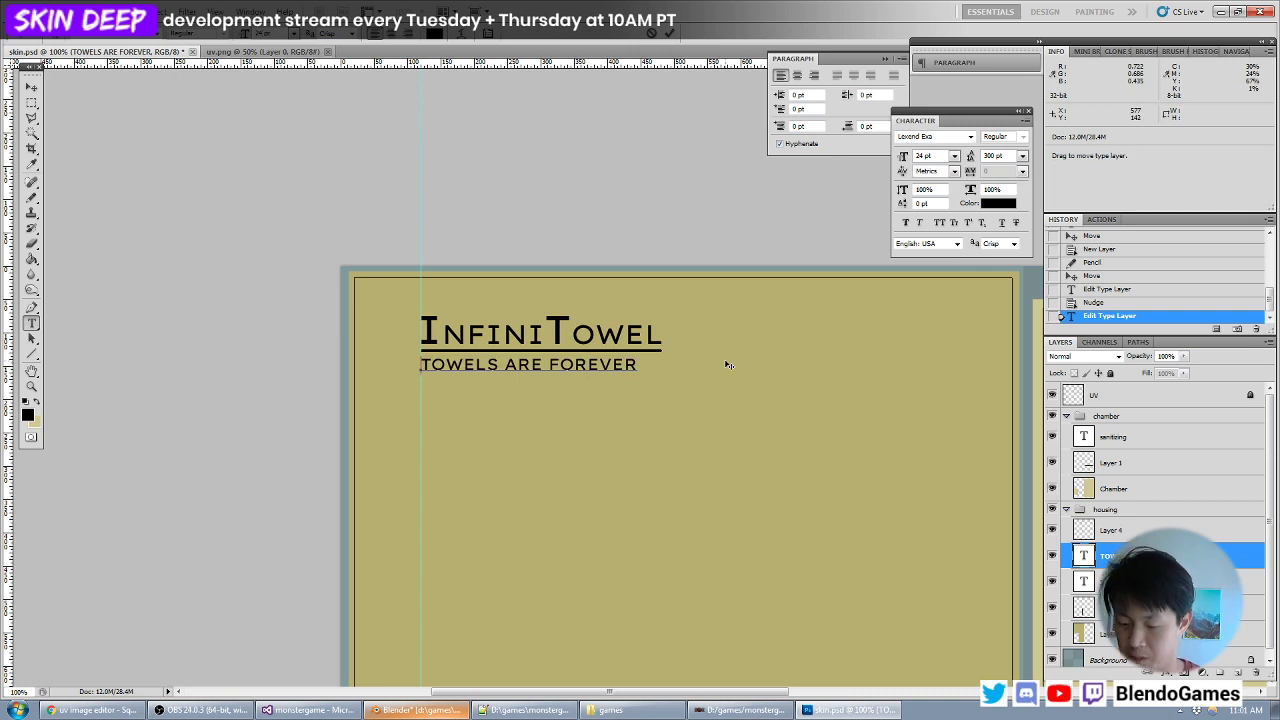
type("OUR")
- Set the entire tagline's font size to 22 pt so it matches the width of the logo's underline
key("ctrl+a")
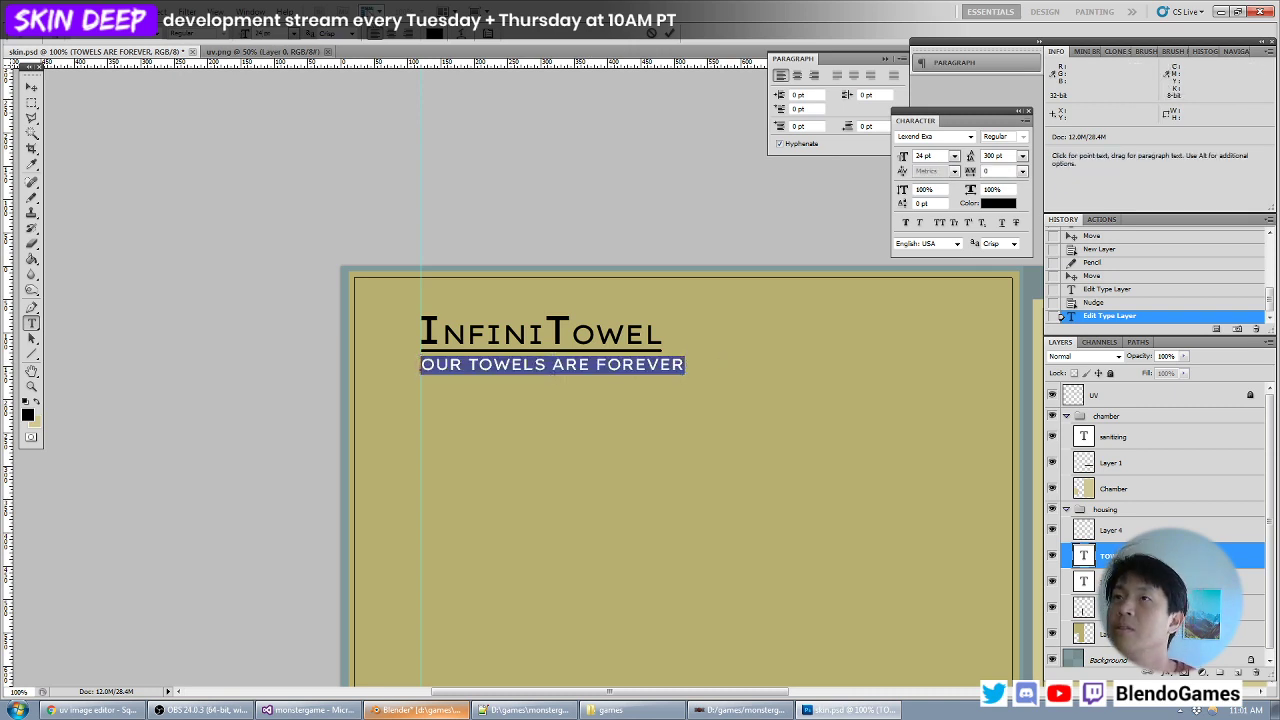
left_click_drag(272, 33, 227, 39)
type("19")
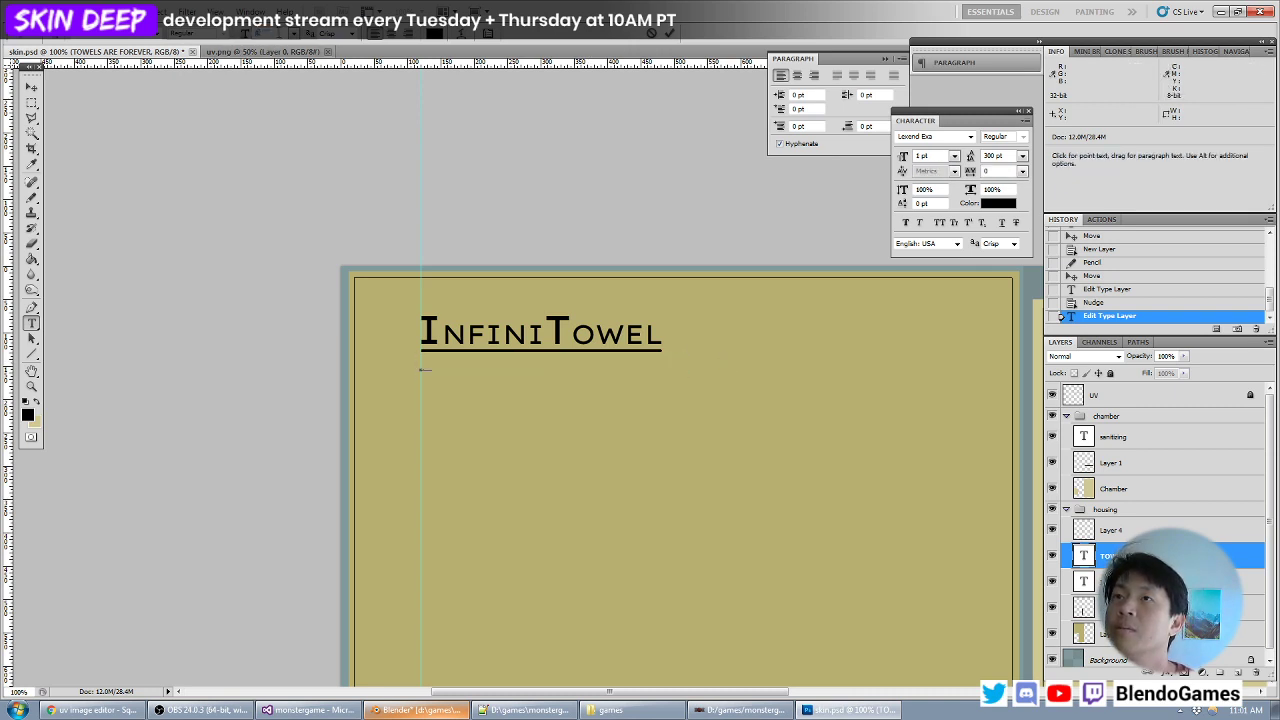
key("Up")
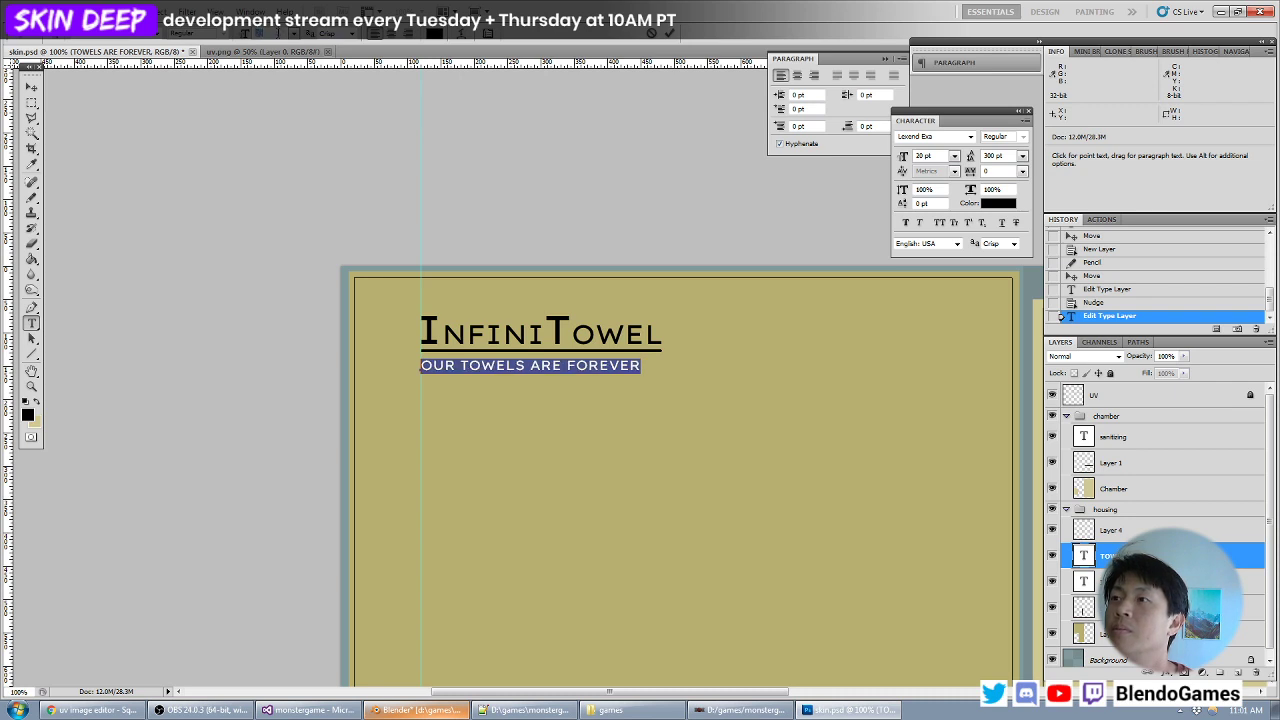
key("Up")
key("Up")
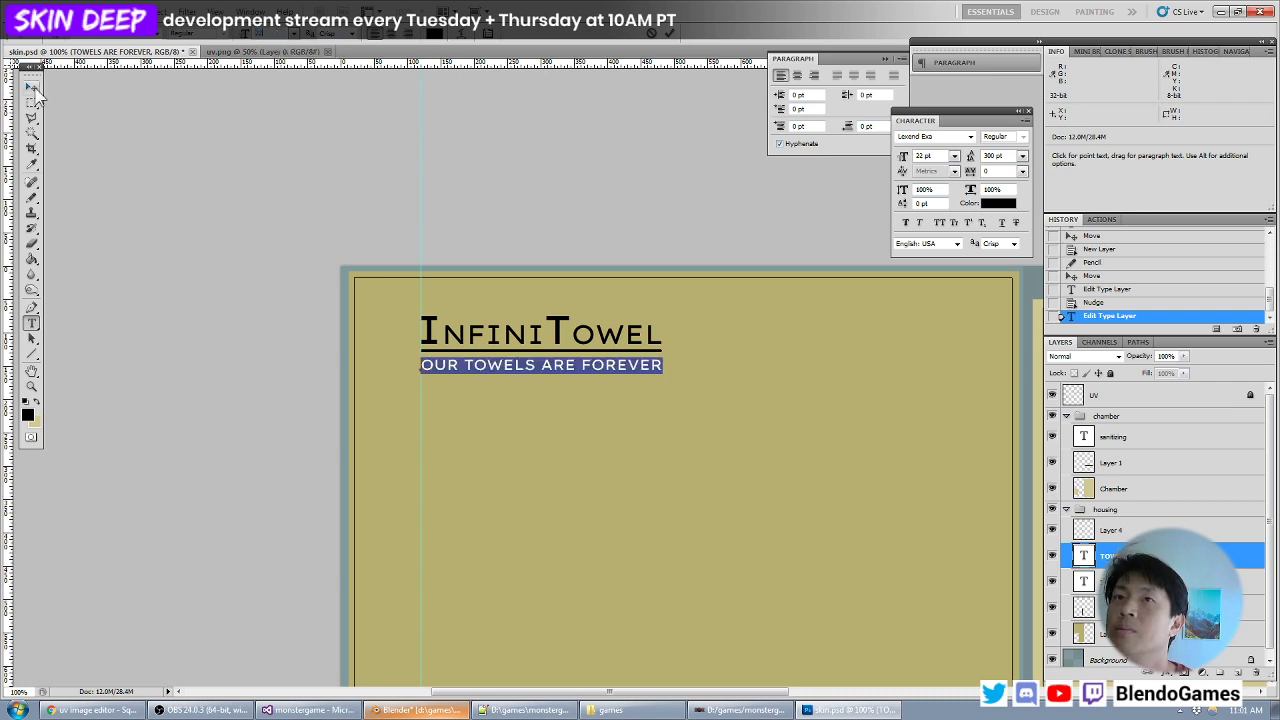
left_click(33, 88)
- Nudge the tagline slightly up and the logo's underline on Layer 4 slightly down
key("Up")
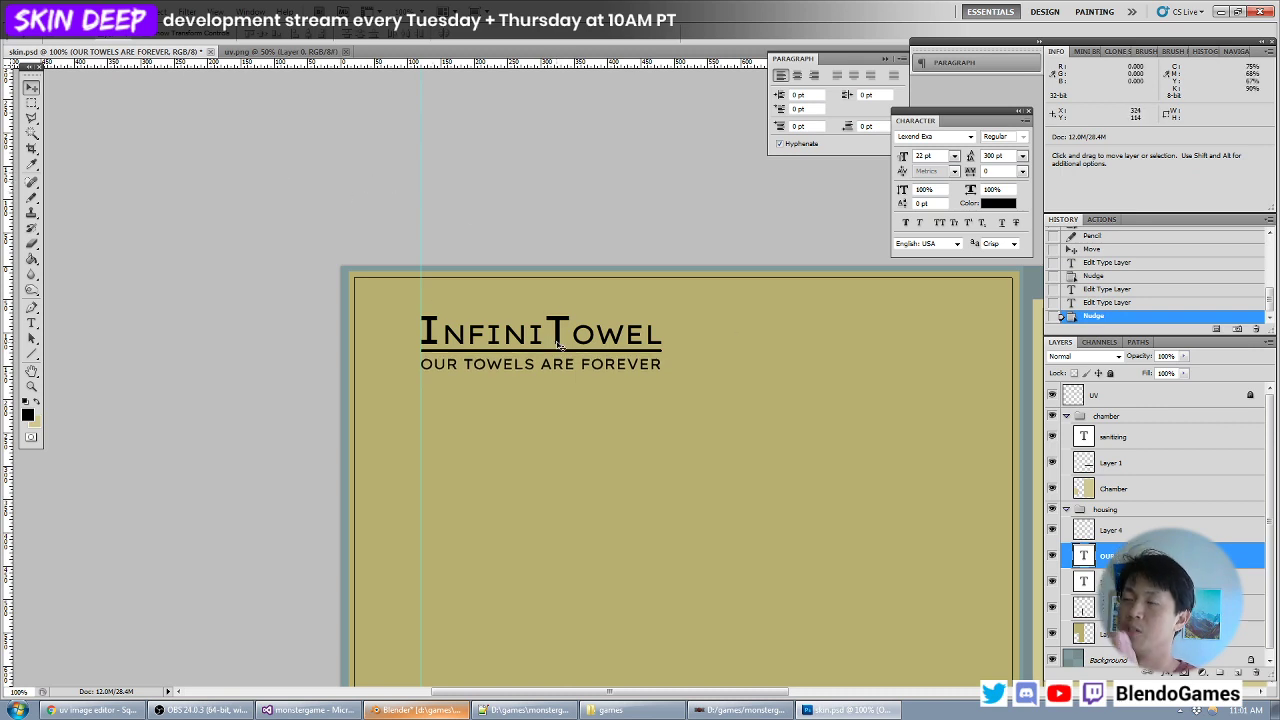
left_click(1133, 536)
key("Down")
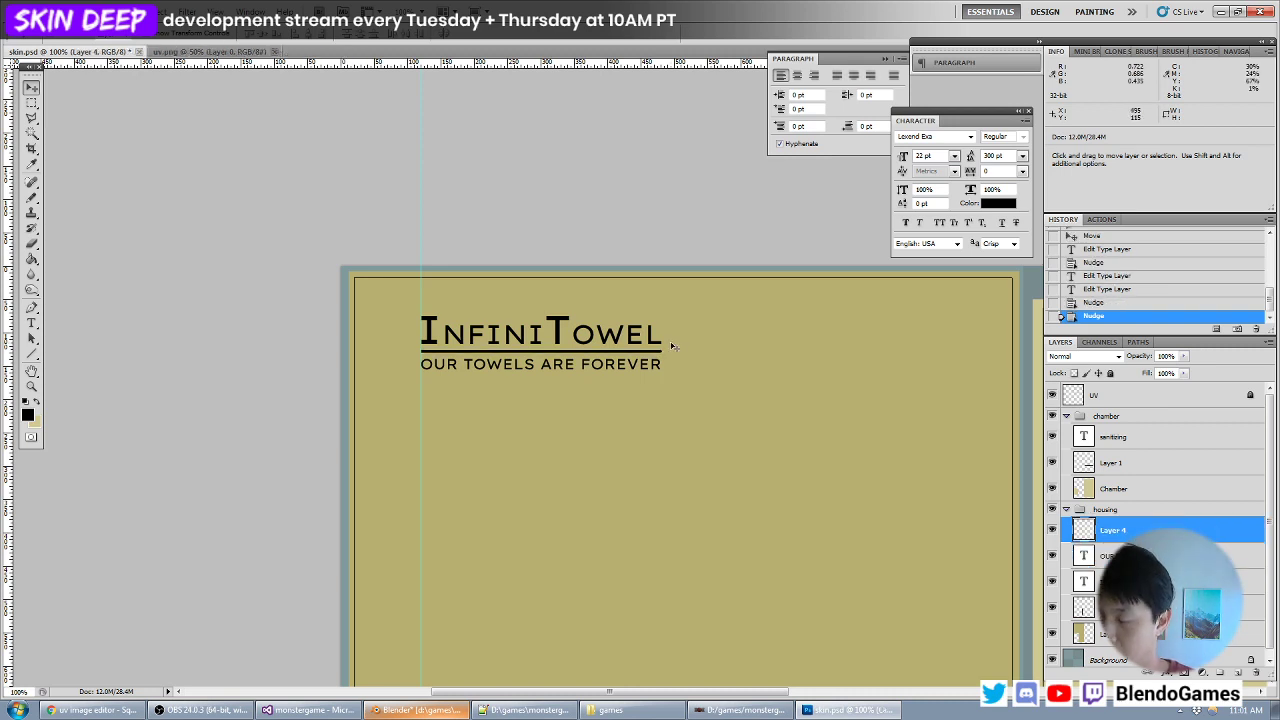
- Save skin.psd, switch to Blender and reload the texture image on the model
key("ctrl+minus")
key("ctrl+minus")
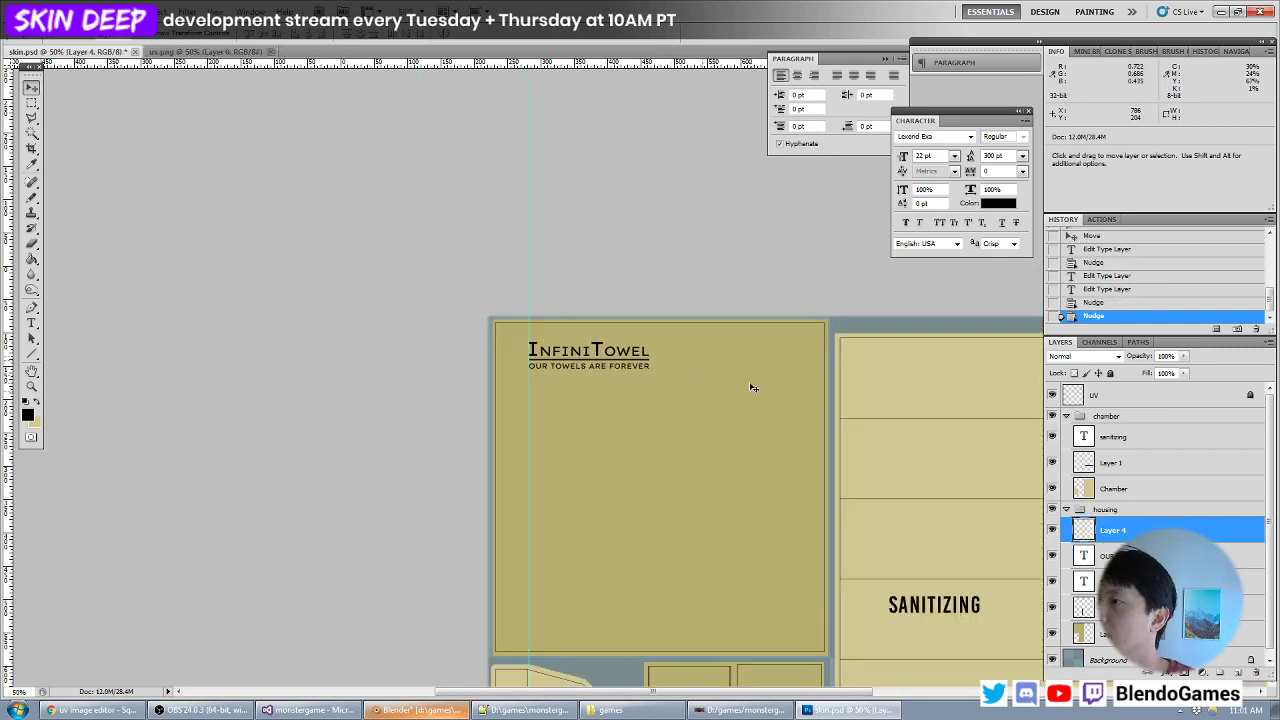
key("ctrl+s")
key("alt+Tab")
key("alt+r")
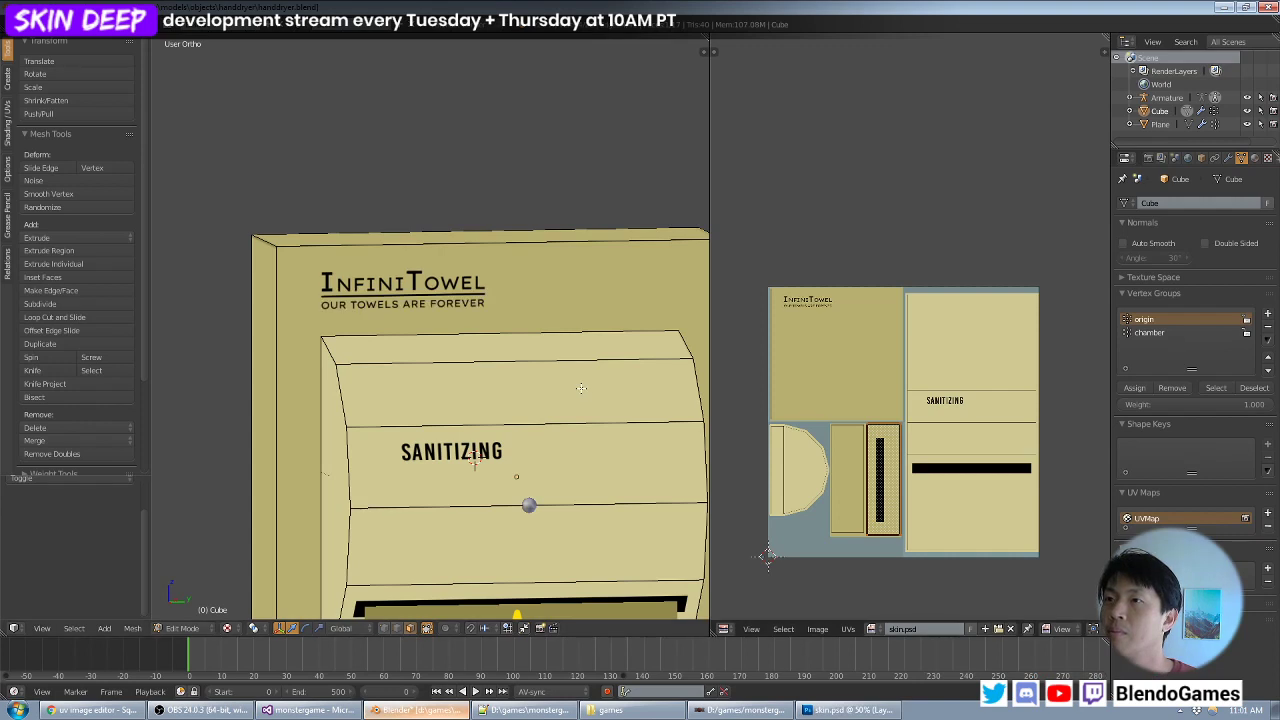
- Inspect the updated InfiniTowel logo, tagline and SANITIZING label on the textured model from several angles
scroll(595, 395, "down", 3)
middle_click_drag(580, 396, 477, 337)
scroll(530, 368, "up", 3)
scroll(471, 325, "up", 3)
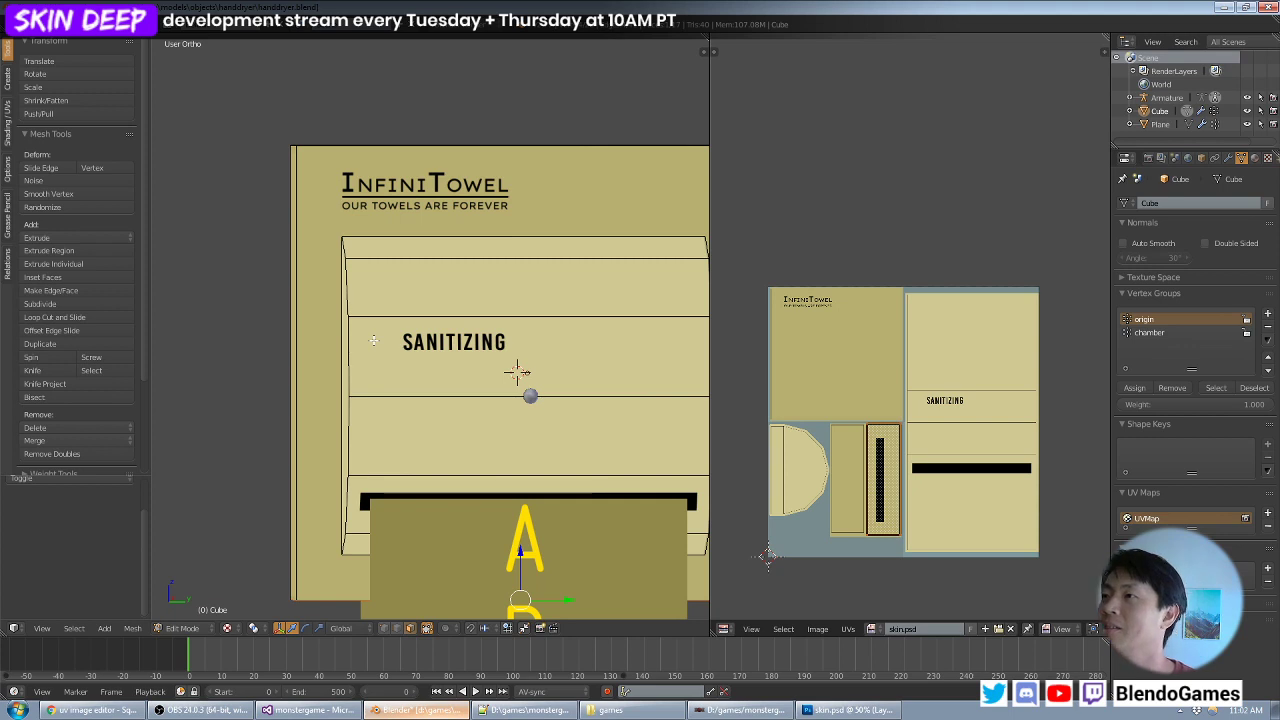
key("alt+Tab")
key("alt+Tab")
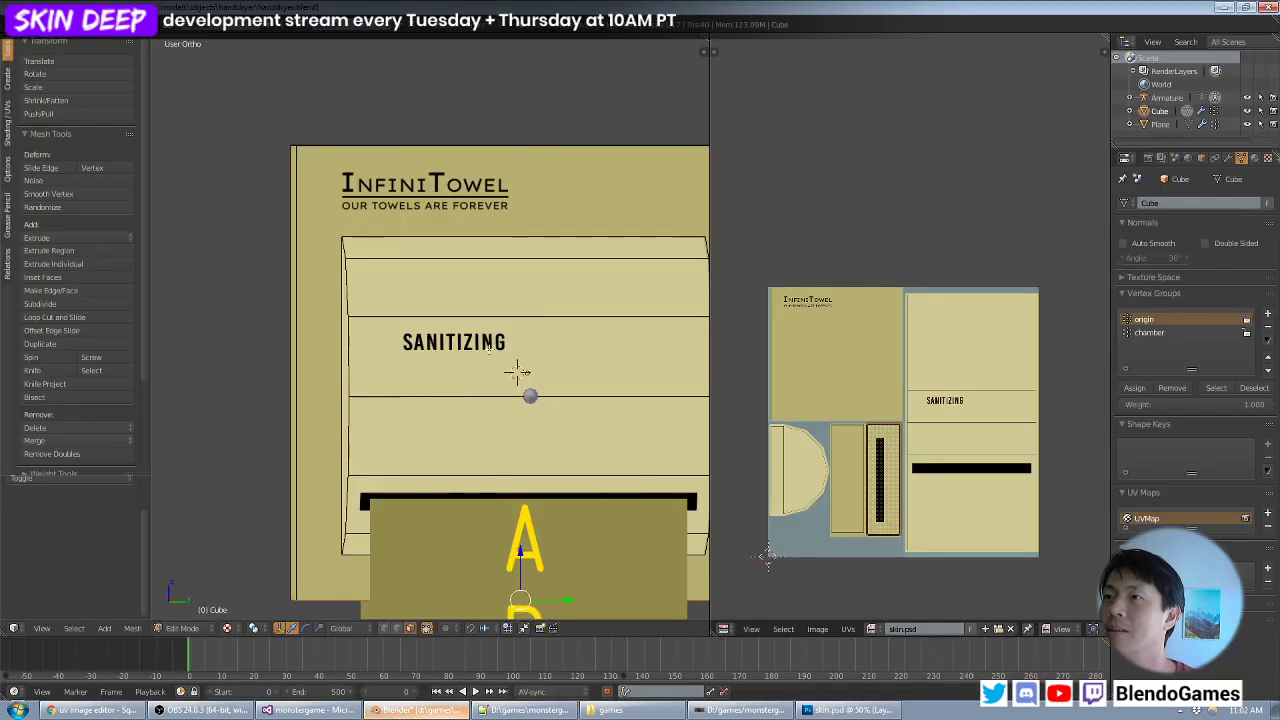
middle_click_drag(474, 347, 450, 338)
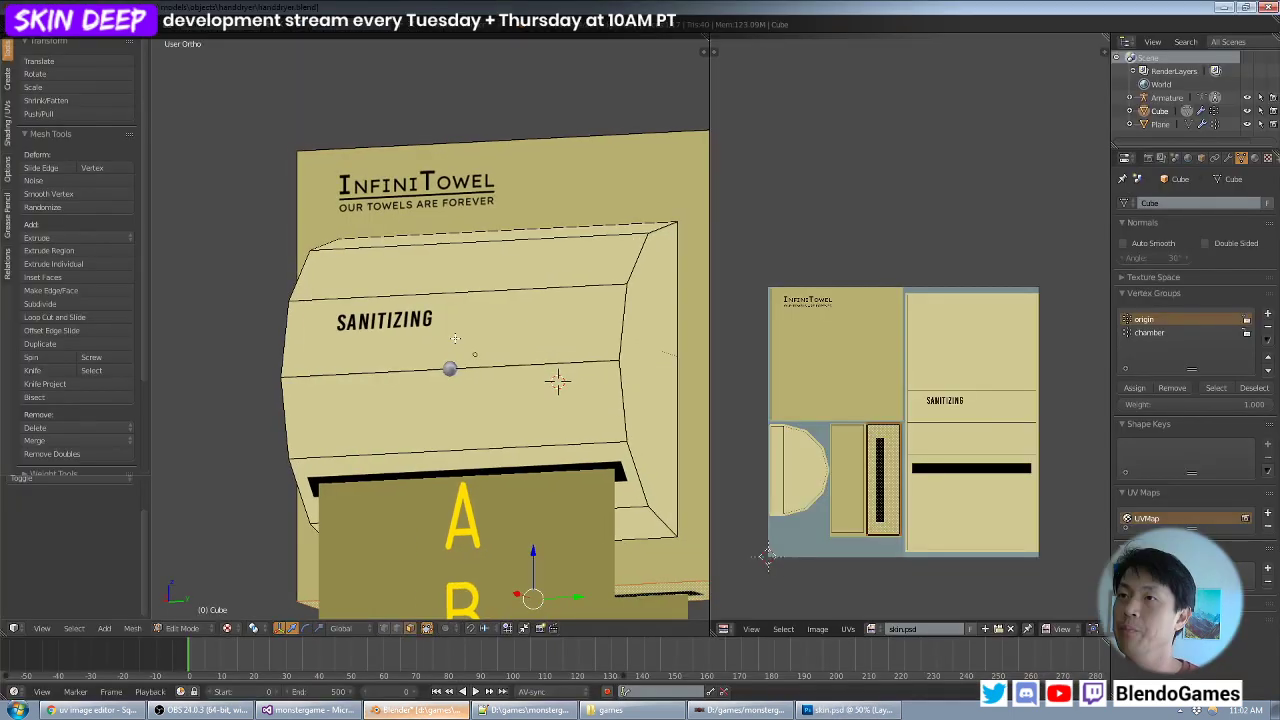
mouse_move(475, 354)
middle_mouse_down()
mouse_move(553, 369)
mouse_move(469, 365)
middle_mouse_up()
scroll(469, 365, "up", 2)
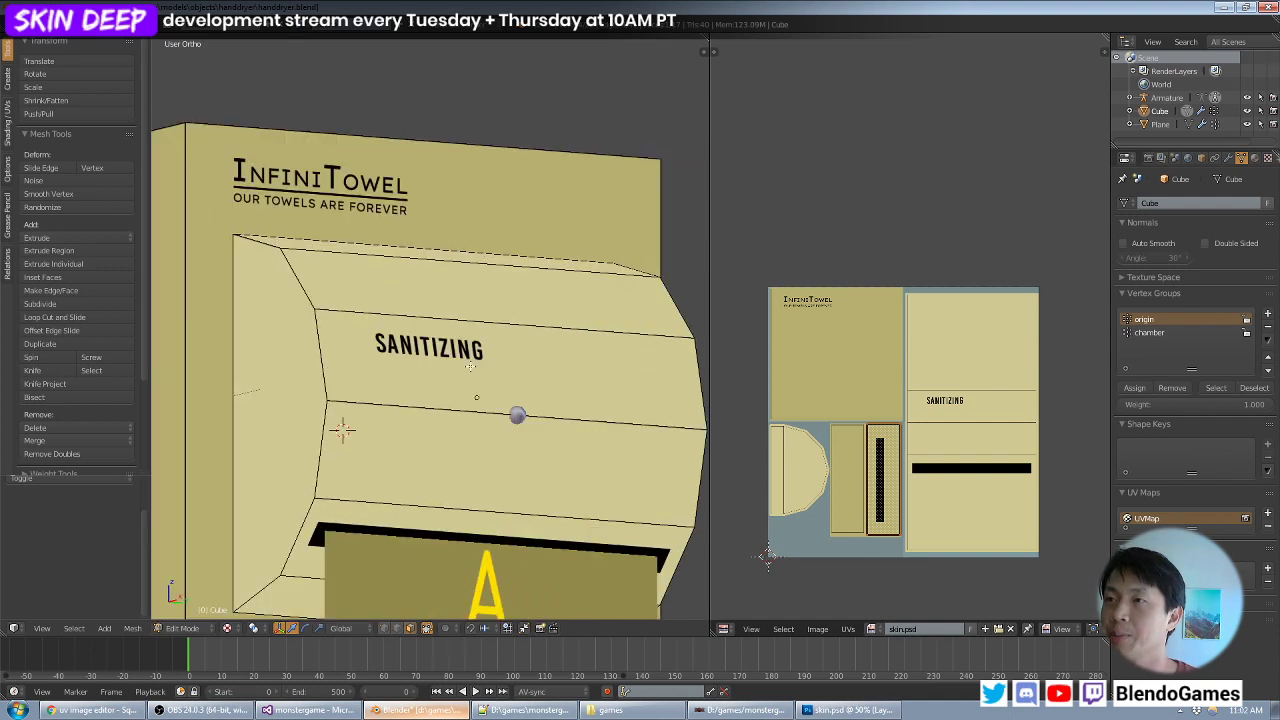
- Switch to Photoshop and left-align the text of the SANITIZING label
key("alt+Tab")
left_click_drag(803, 480, 586, 337)
scroll(625, 380, "up", 2, "alt")
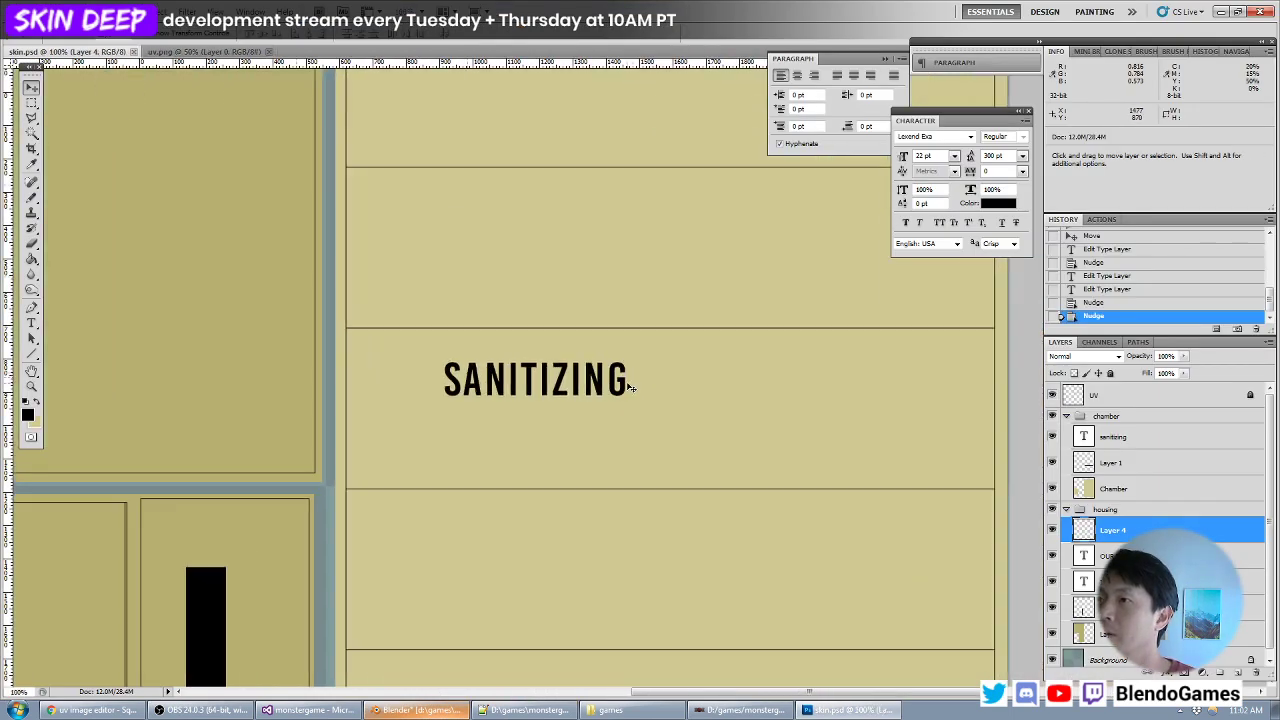
left_click_drag(631, 387, 672, 404)
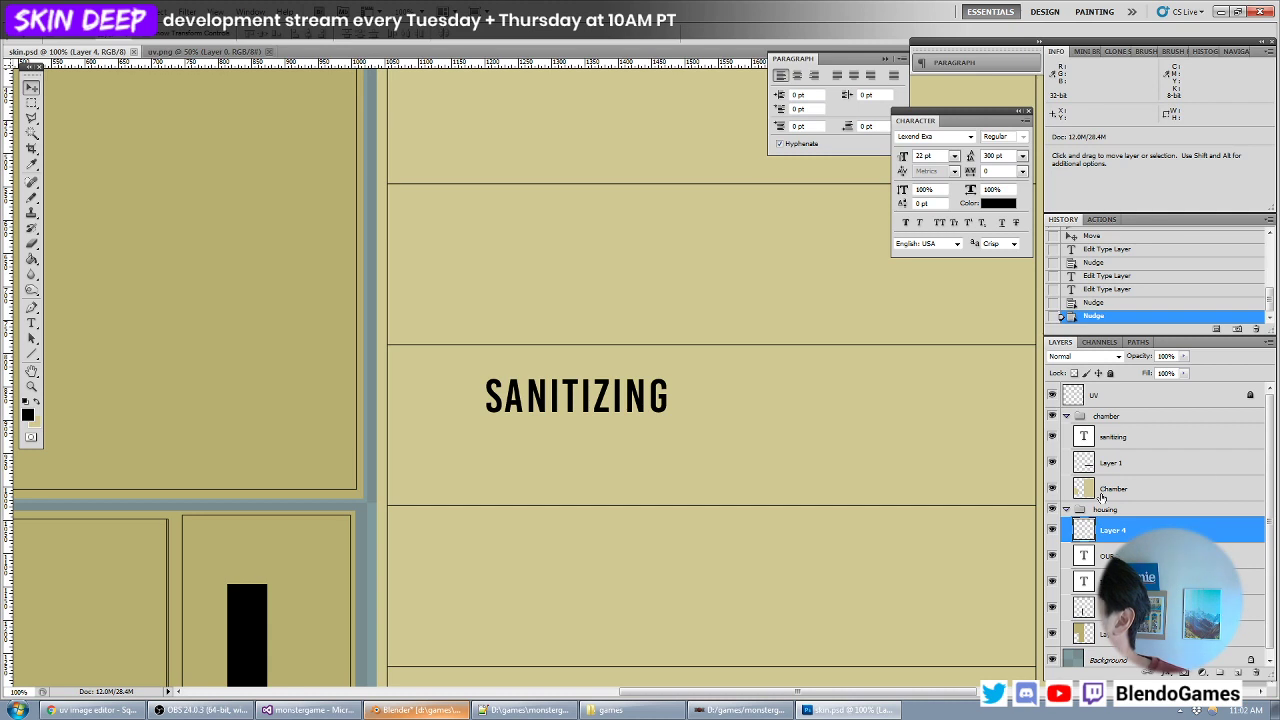
double_click(1086, 441)
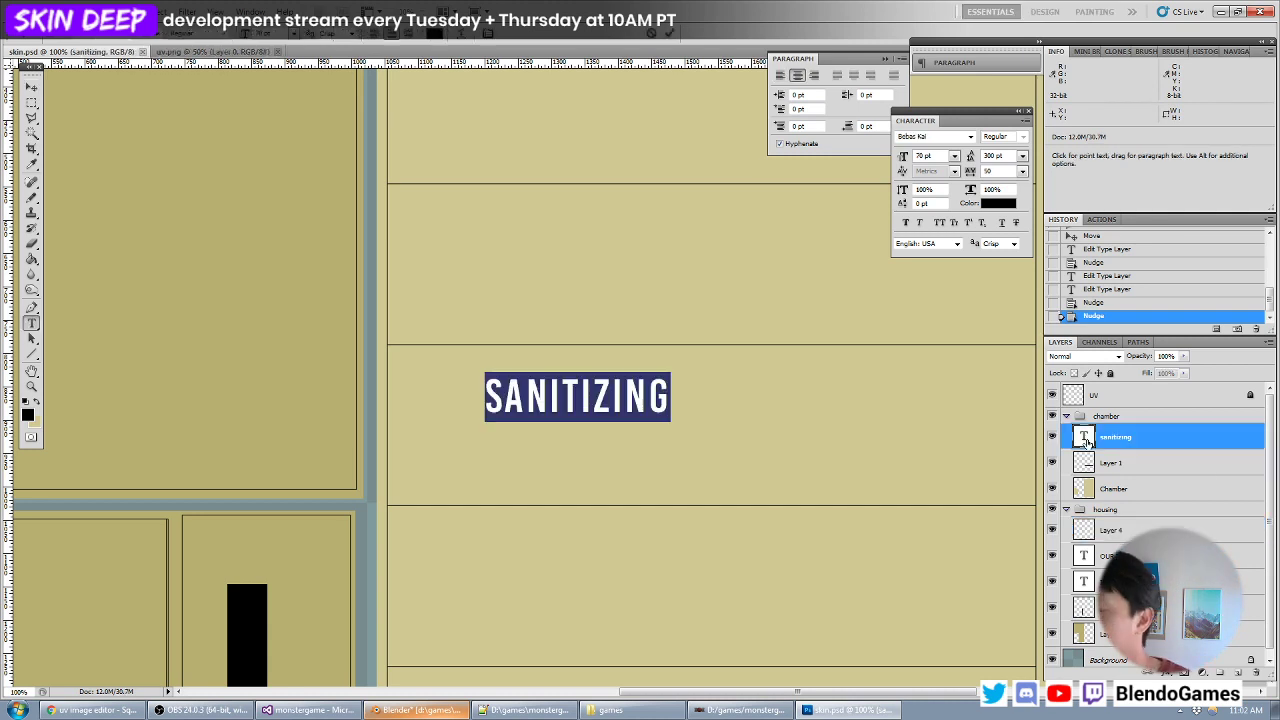
key("End")
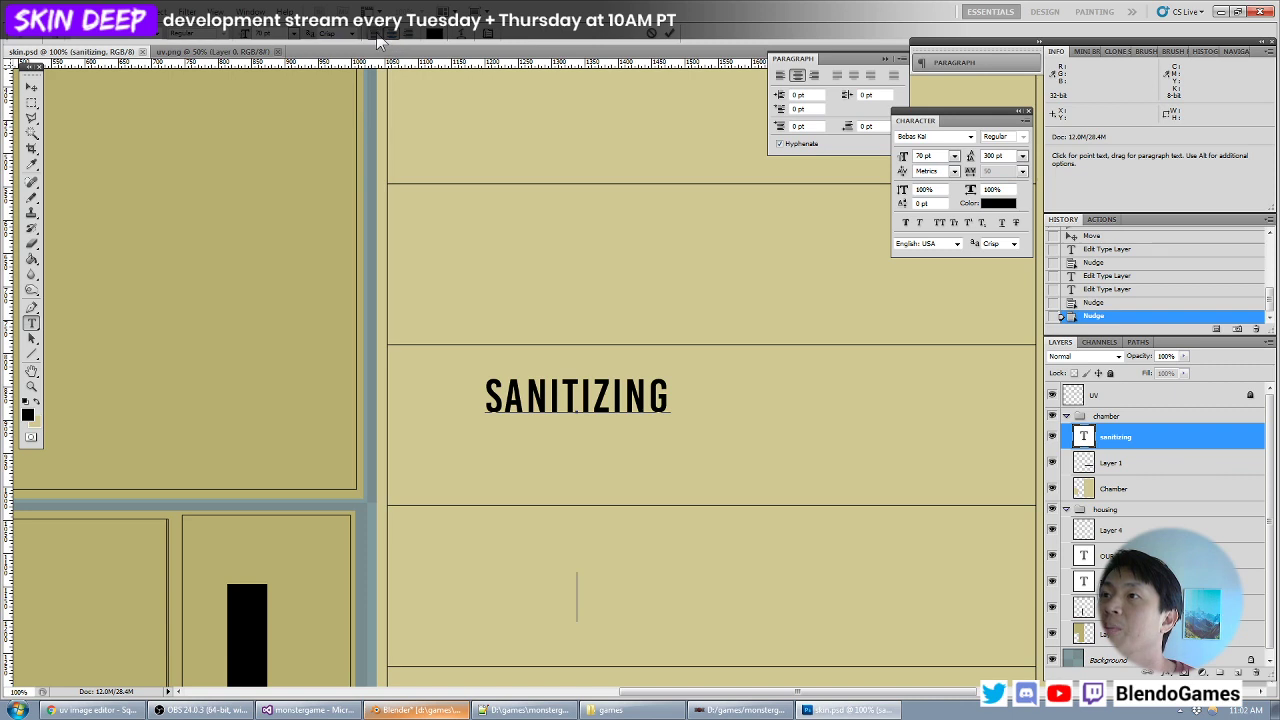
key("ctrl")
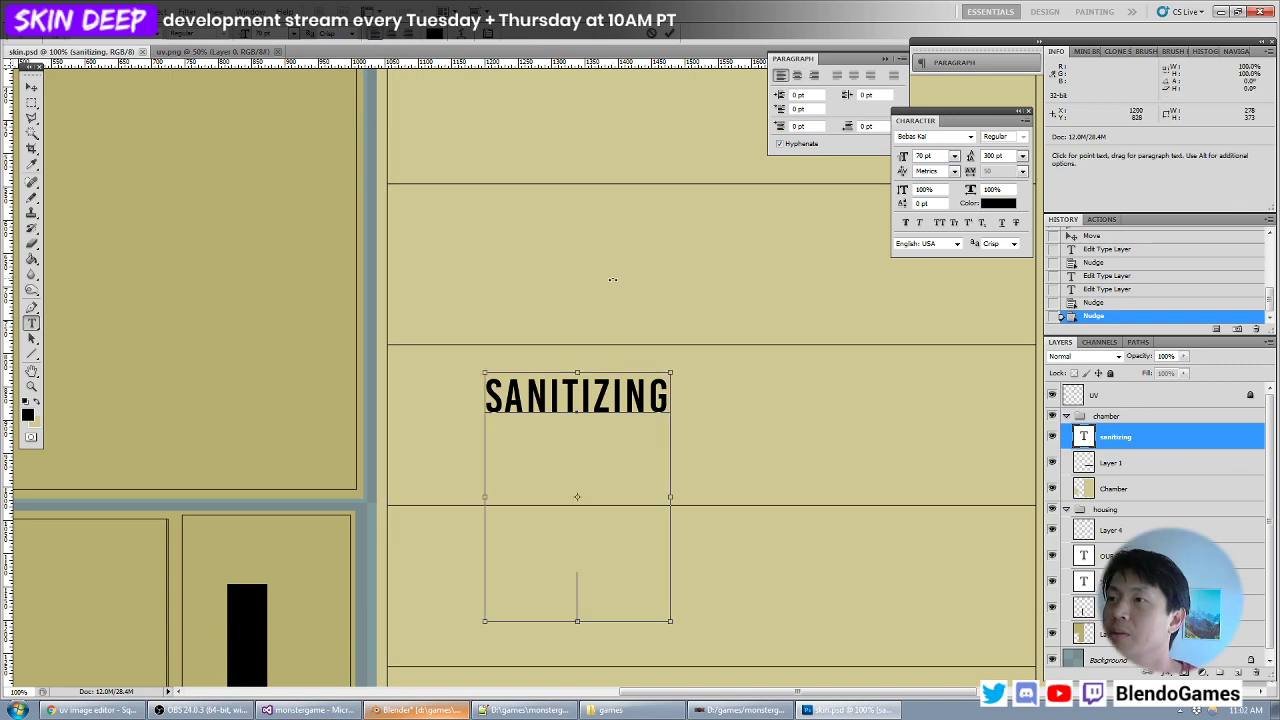
key("ctrl+a")
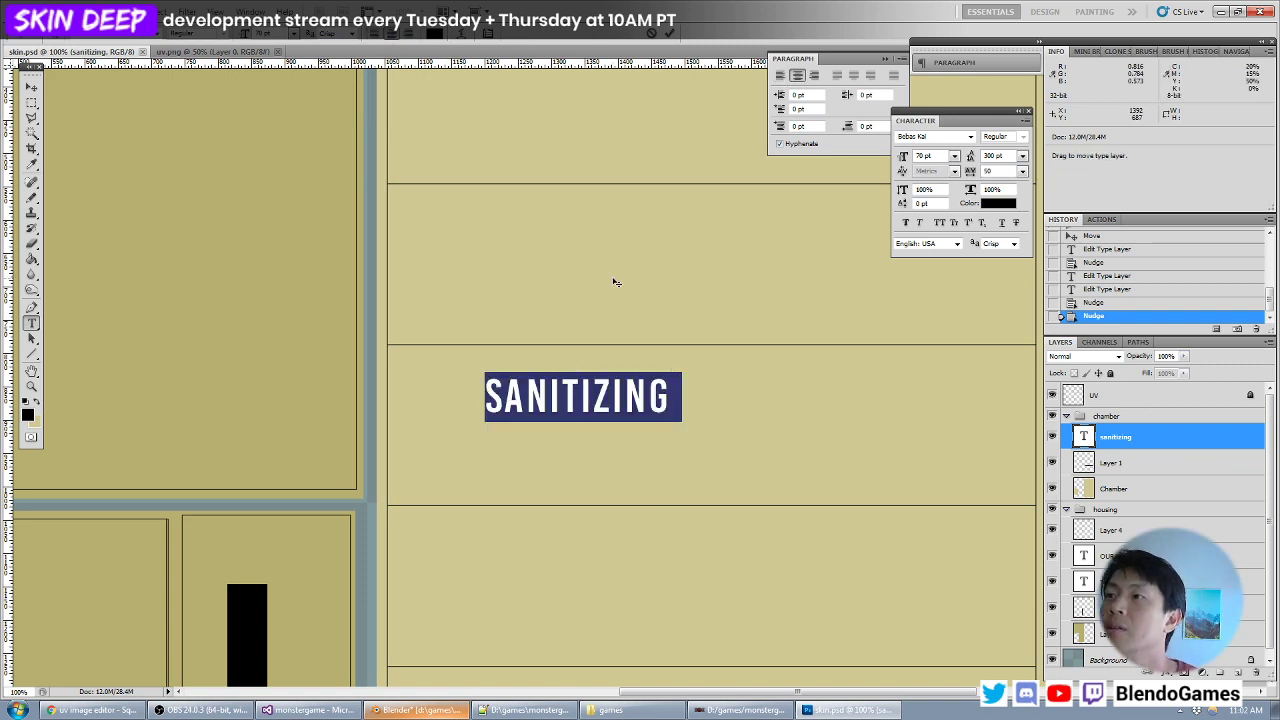
left_click(376, 36)
left_click(600, 554)
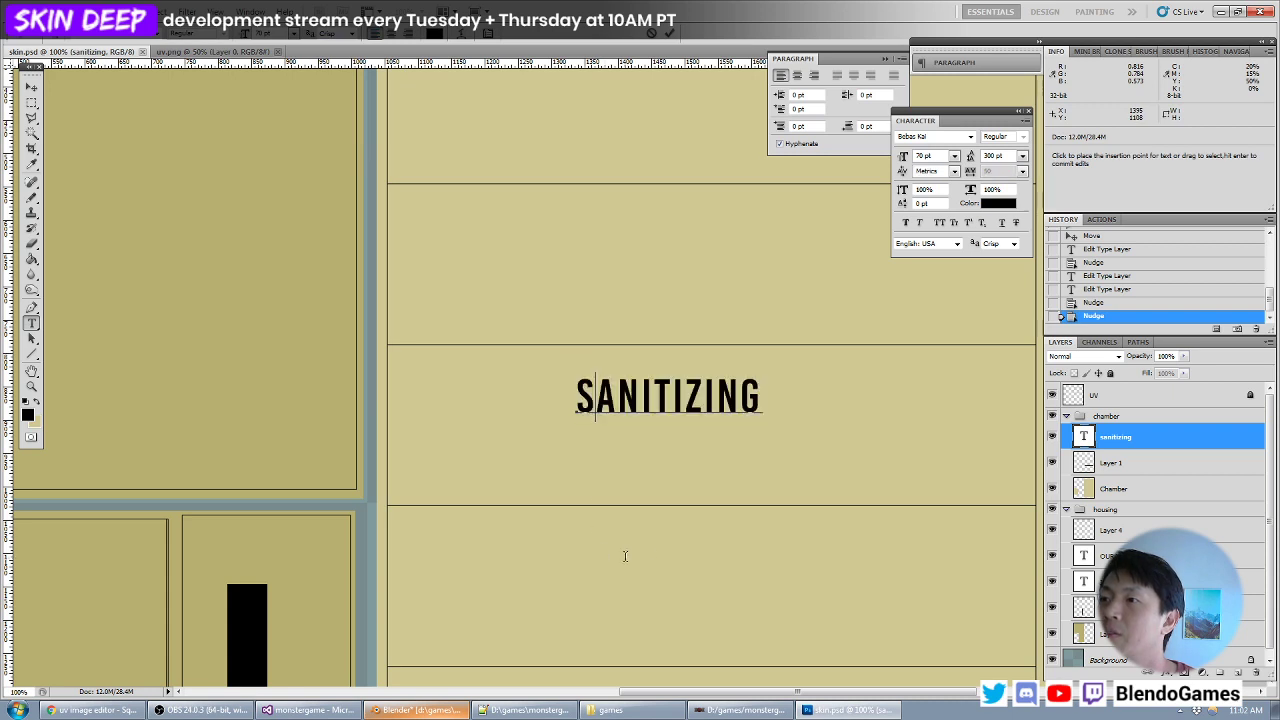
- Add a second line reading CLEAN under SANITIZING and set the leading of both lines to 90 pt
key("Return")
type("clean")
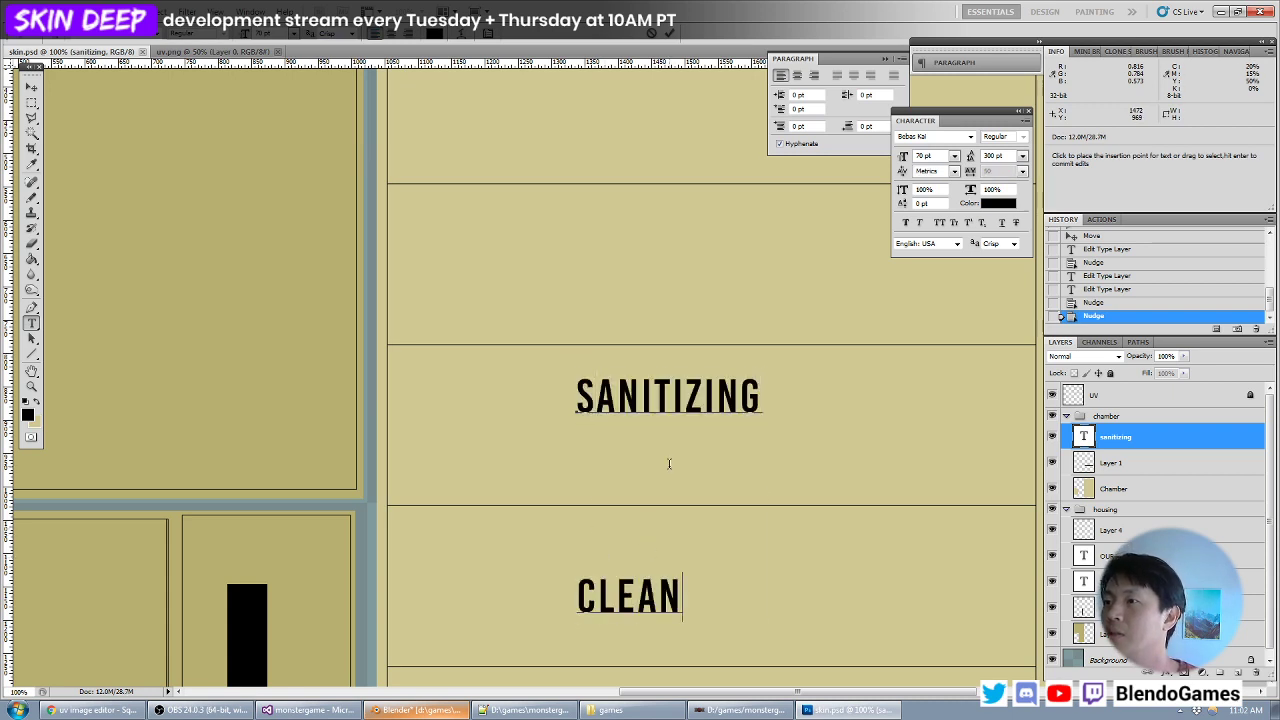
key("ctrl+a")
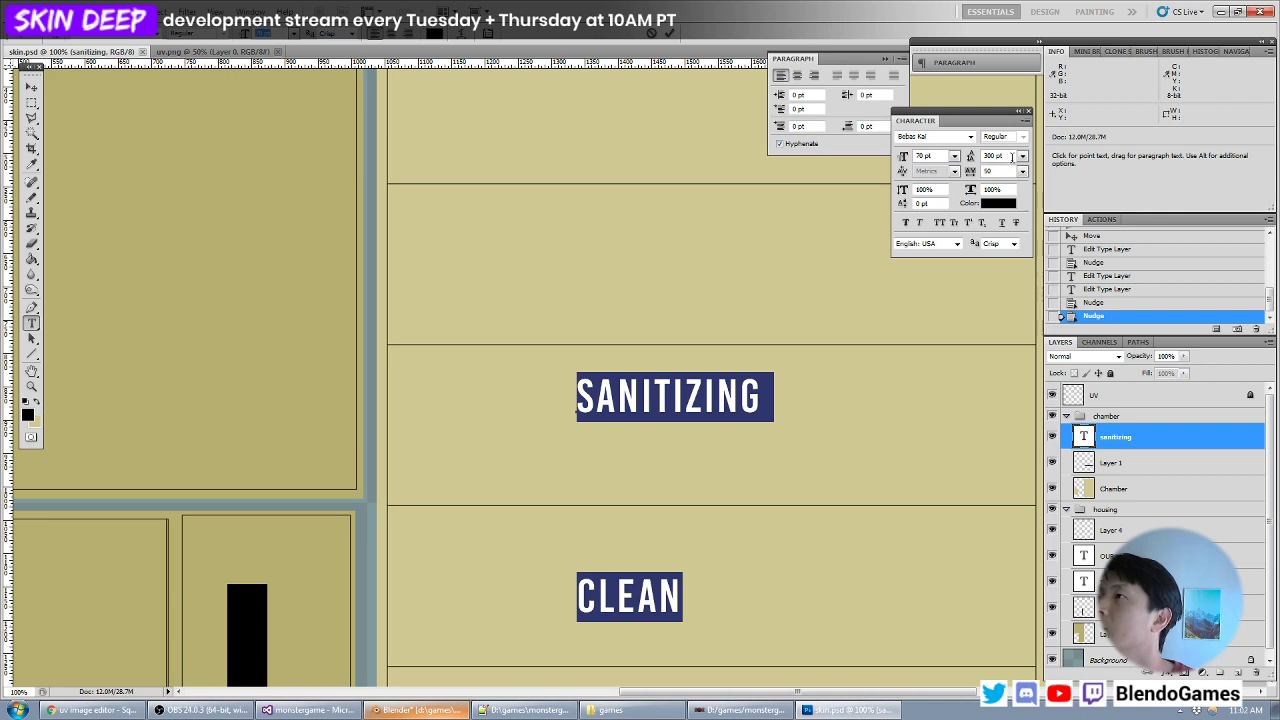
left_click(998, 169)
double_click(1002, 155)
type("90")
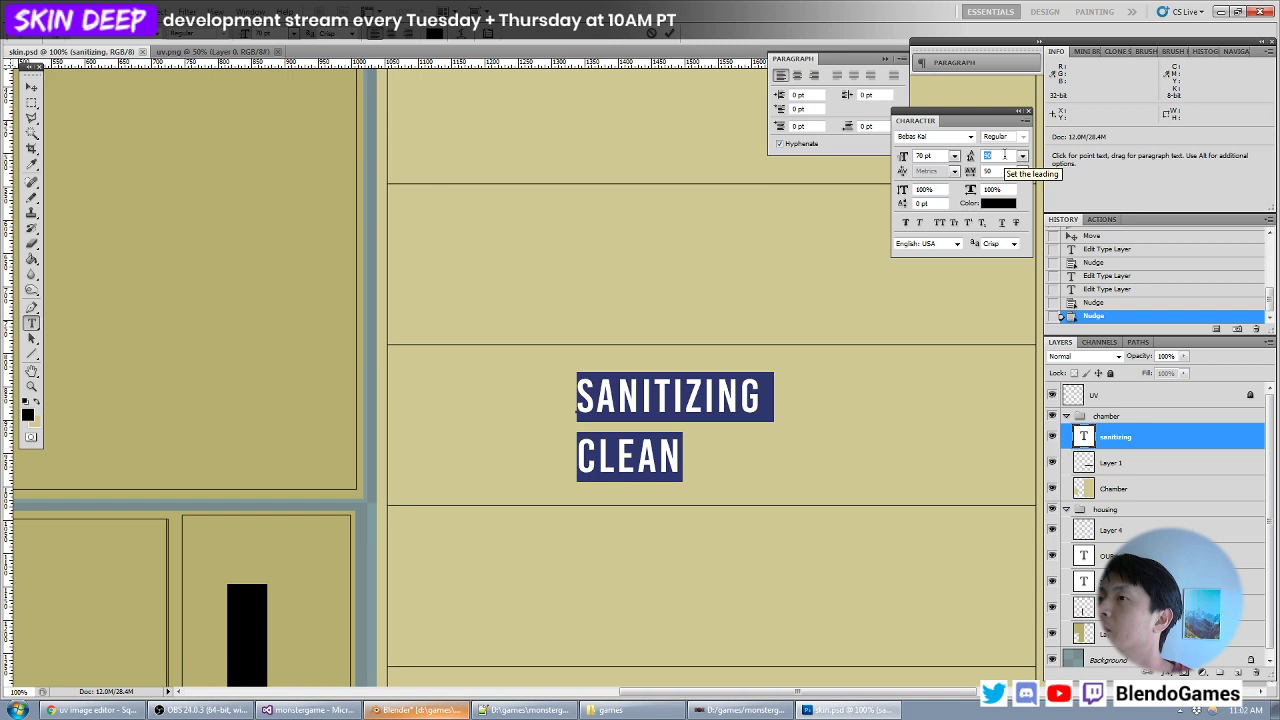
left_click(31, 87)
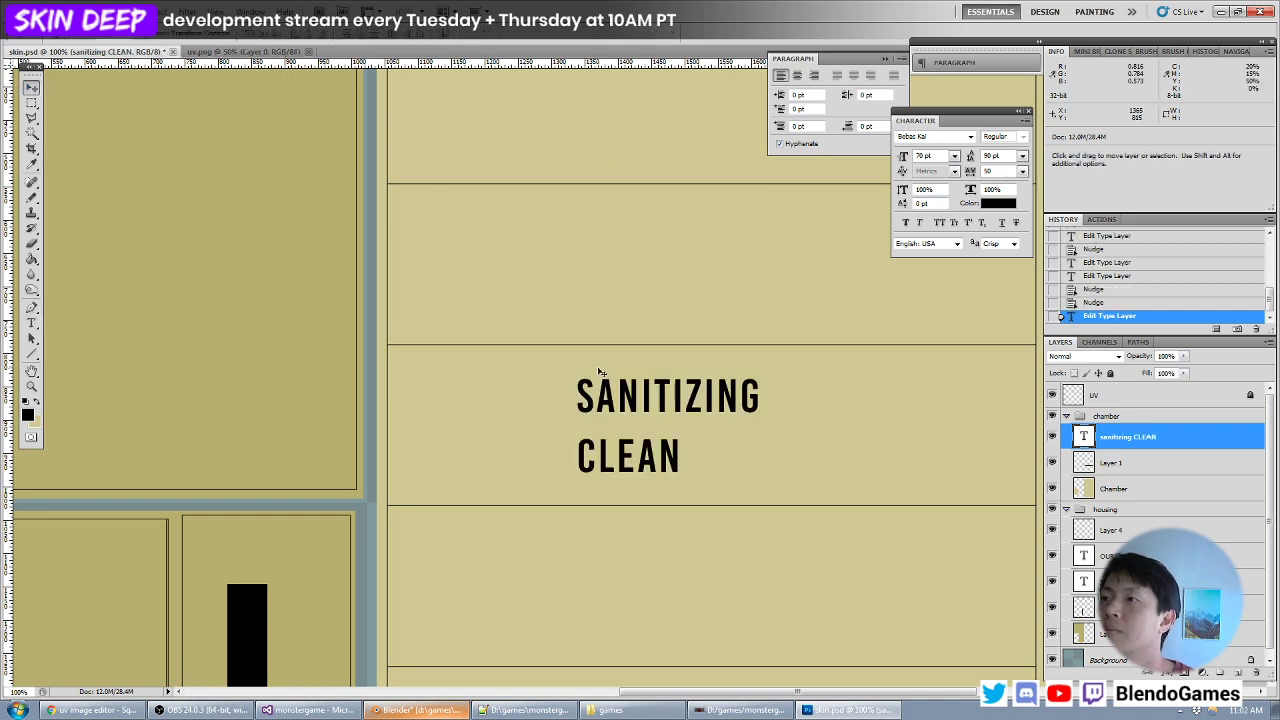
- Change the color of the entire SANITIZING CLEAN text to white (ffffff)
double_click(1083, 436)
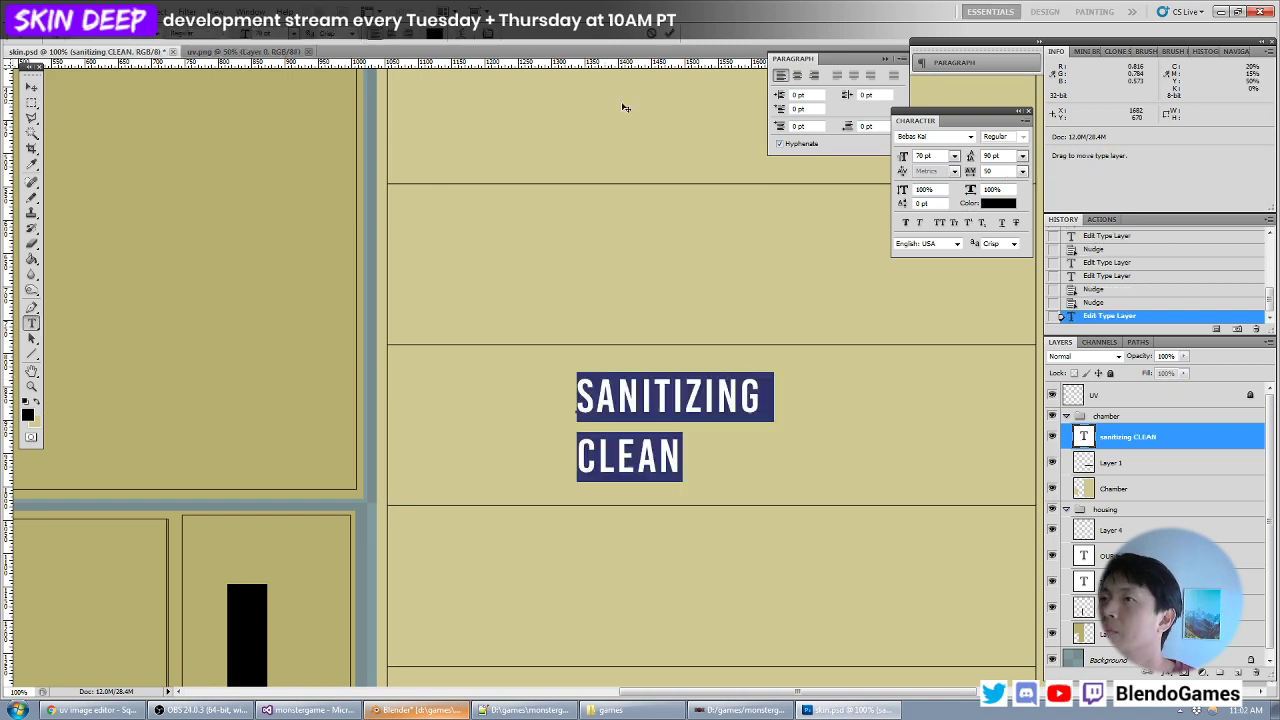
left_click(430, 36)
left_click_drag(688, 386, 334, 208)
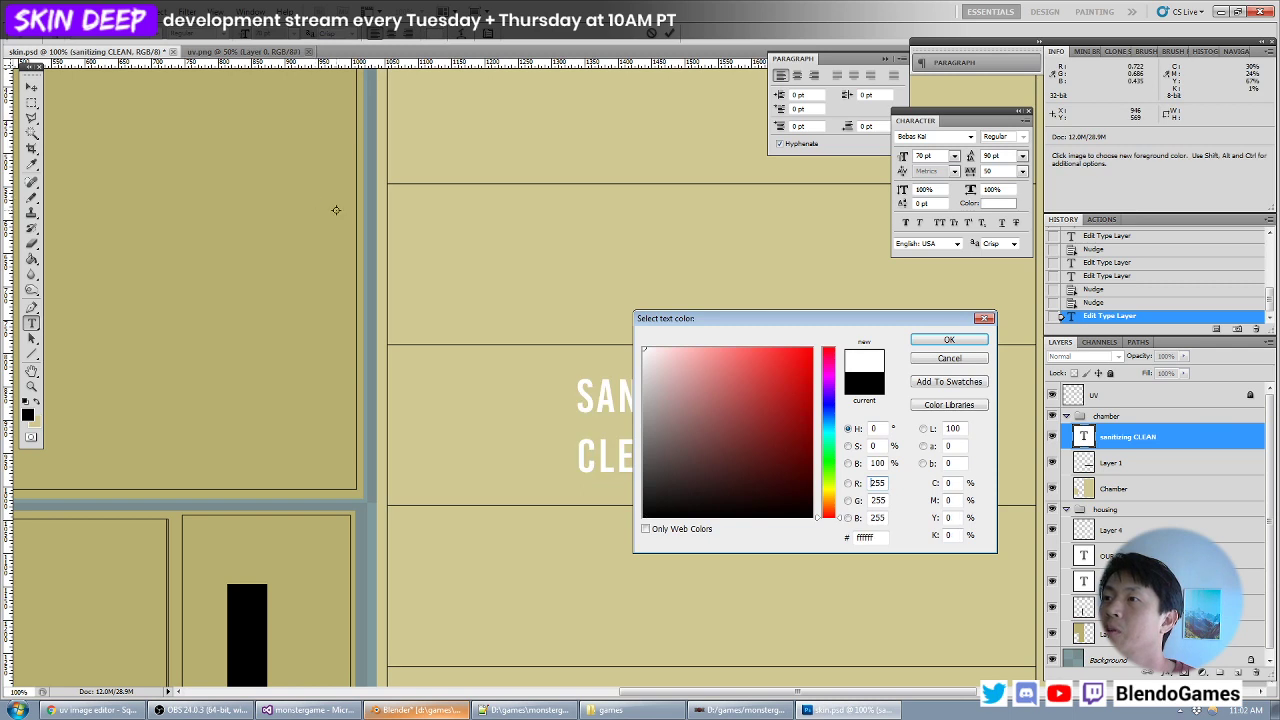
key("Return")
- Create a new layer directly above Layer 1 and activate the Rounded Rectangle tool
left_click(1128, 460)
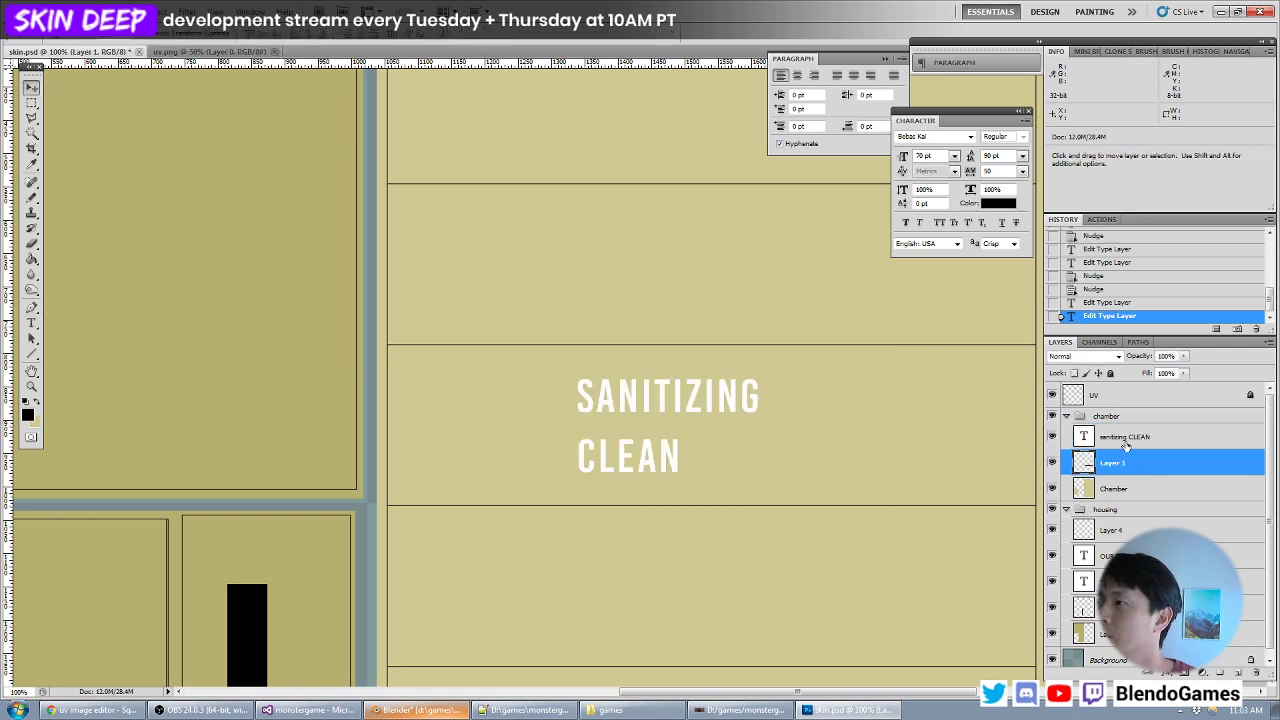
key("ctrl+shift+n")
key("Return")
left_click(29, 103)
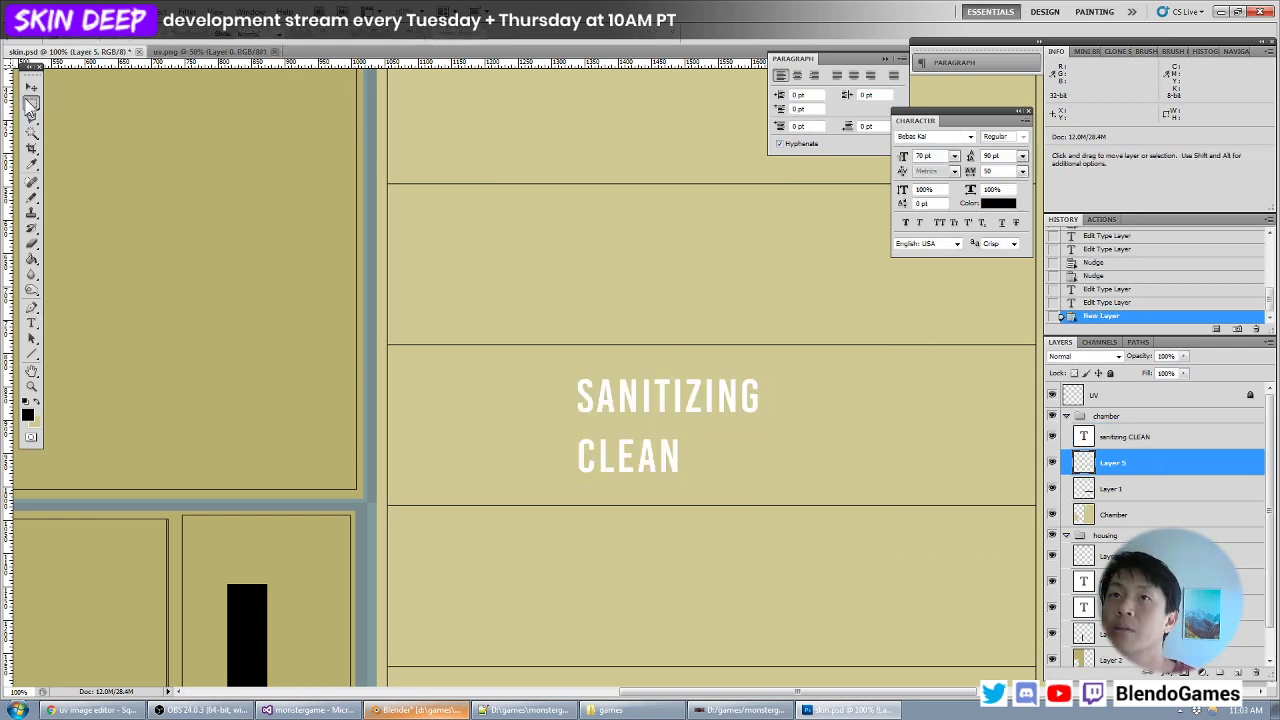
left_click(33, 355)
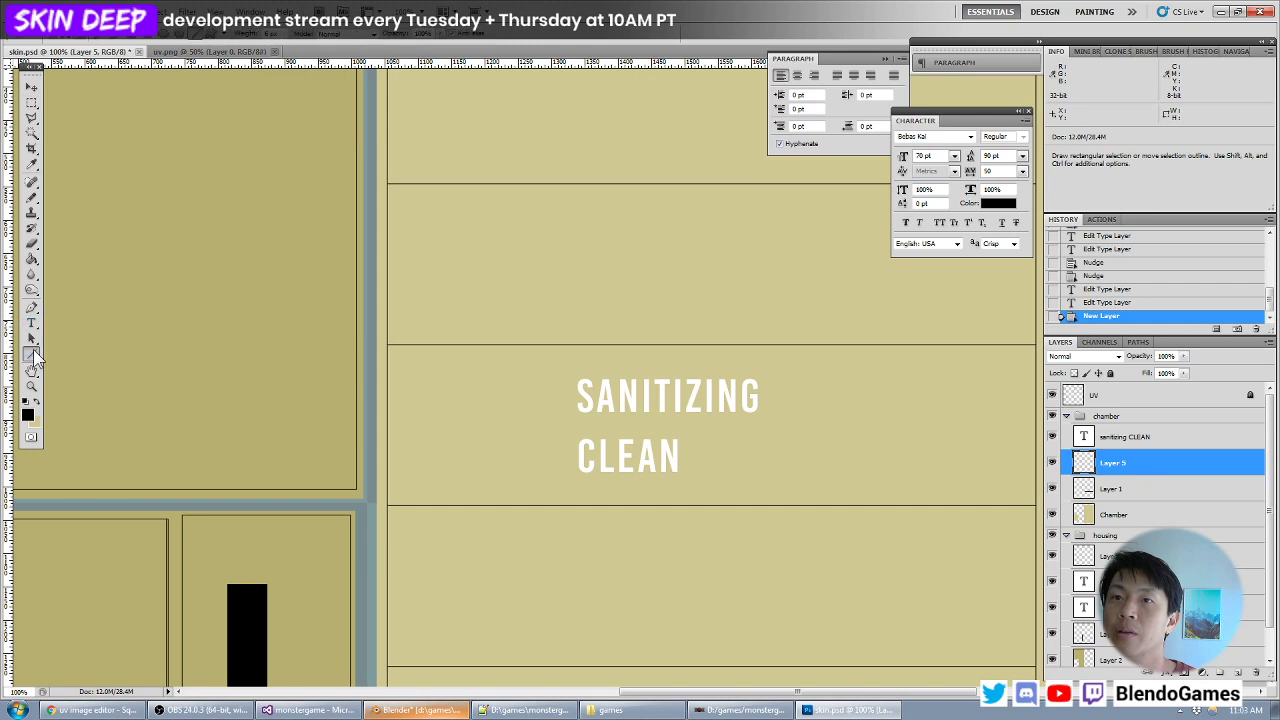
right_click(35, 355)
left_click(103, 364)
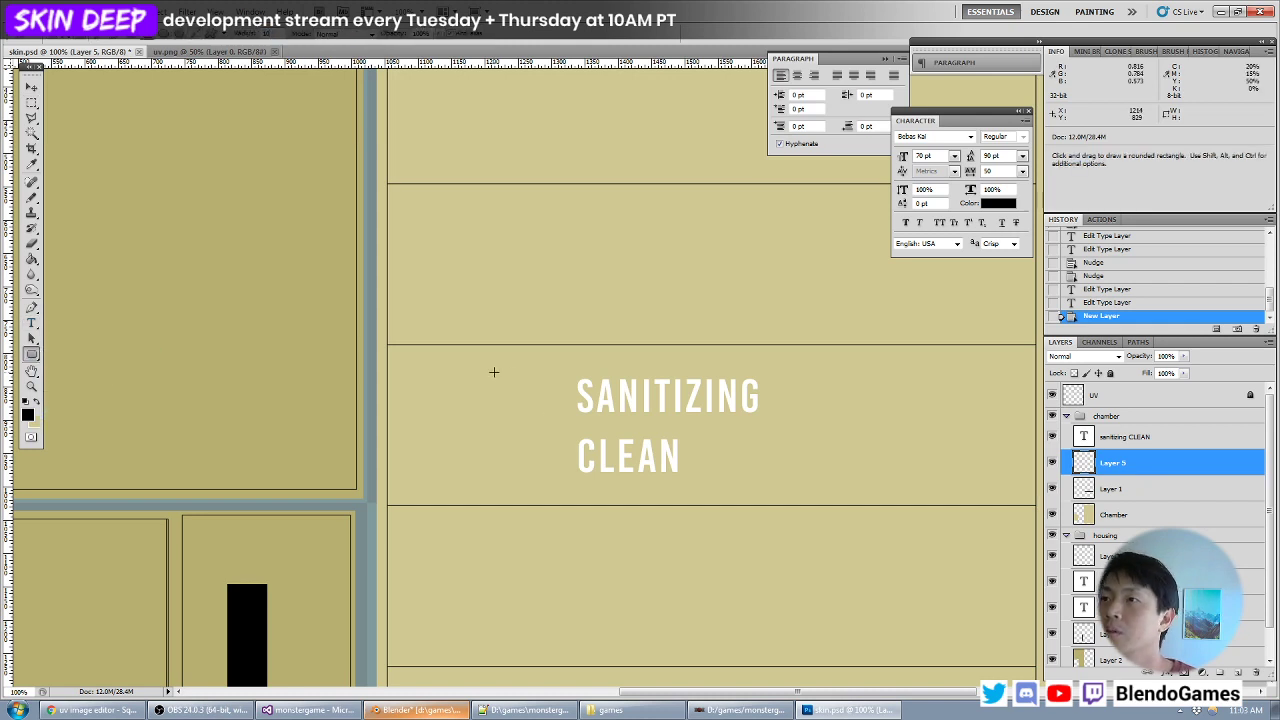
left_click_drag(471, 370, 742, 464, "shift")
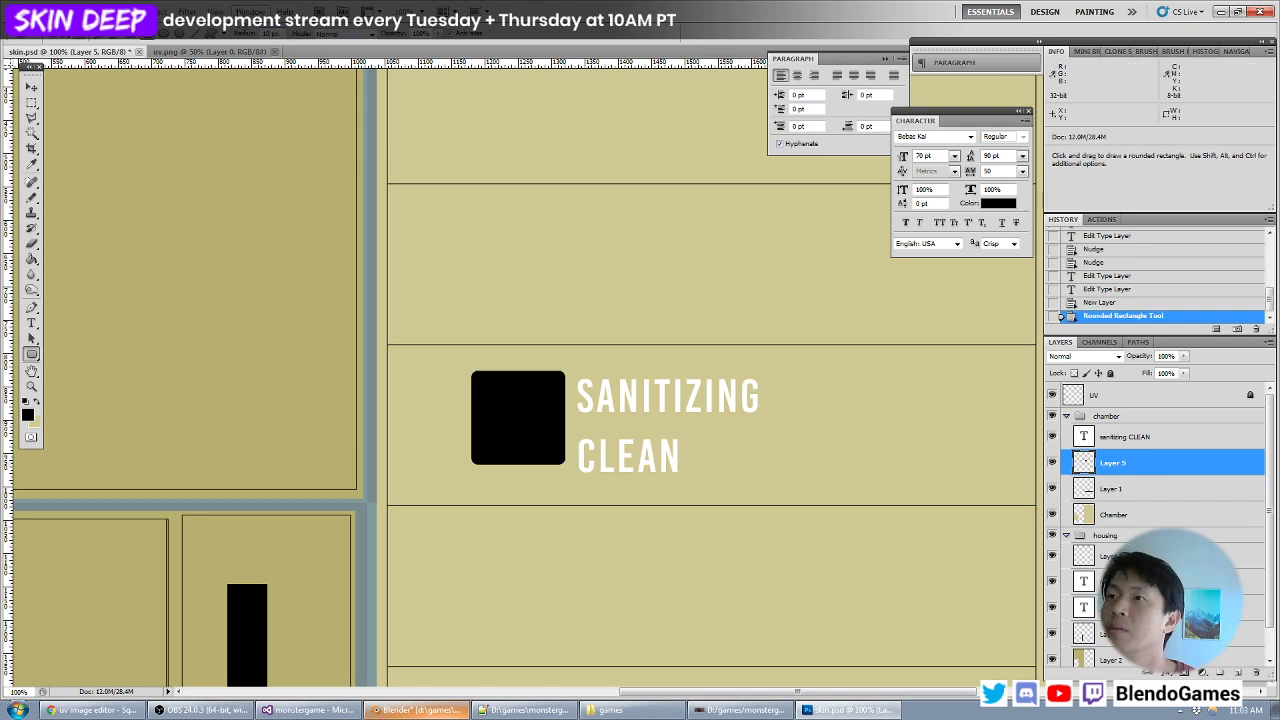
key("ctrl+z")
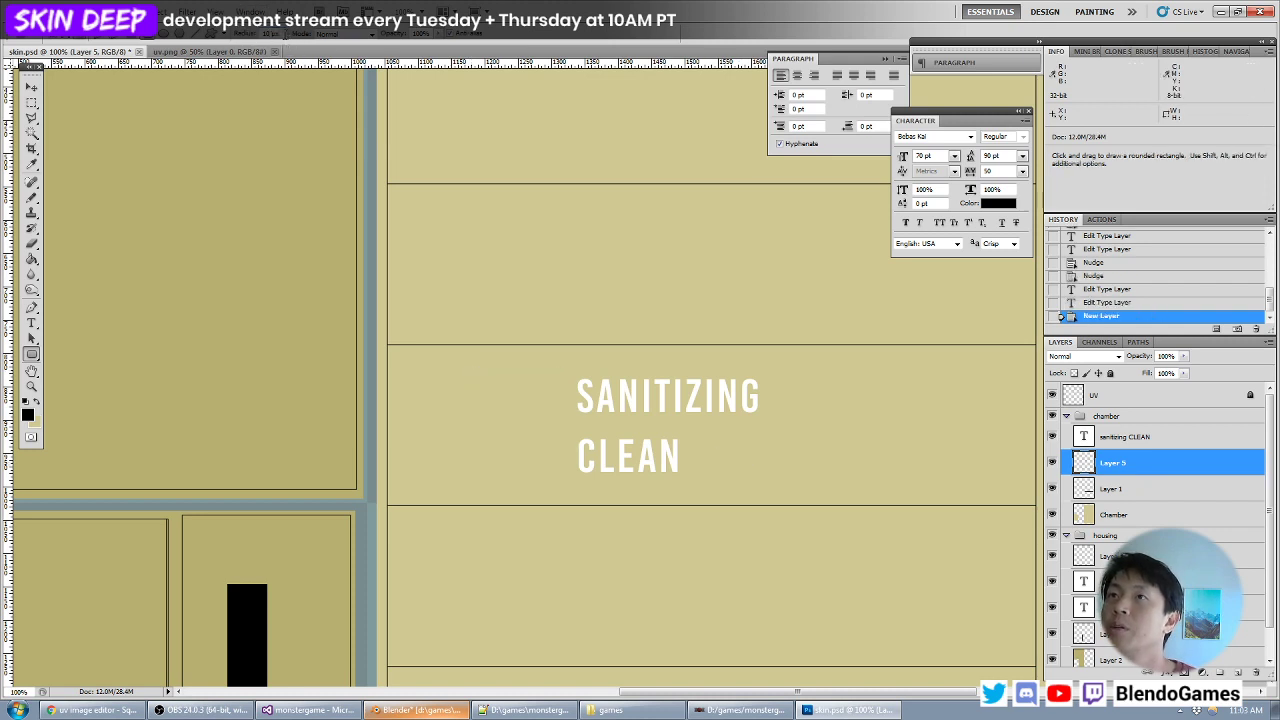
left_click_drag(489, 367, 781, 489)
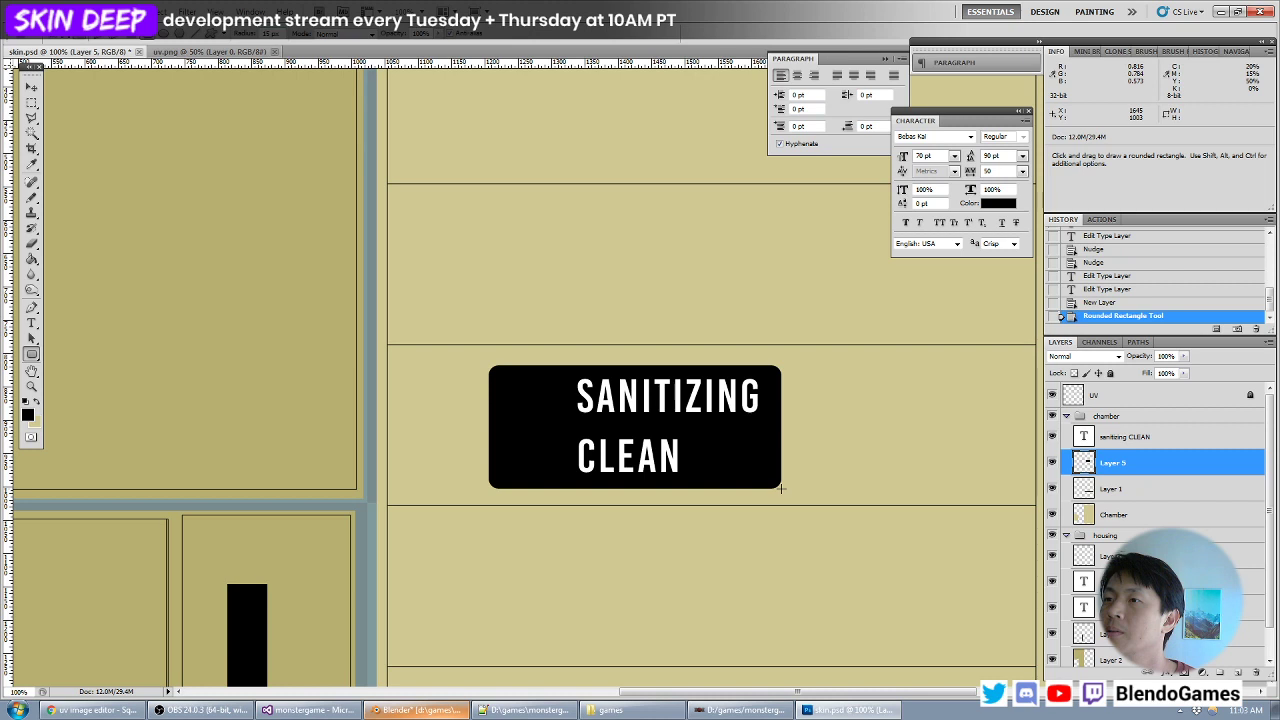
key("ctrl+z")
- Draw a dark grey rounded rectangle behind the SANITIZING CLEAN text, leaving room before the words, and shift it slightly up and left
left_click(27, 415)
left_click(644, 483)
key("Return")
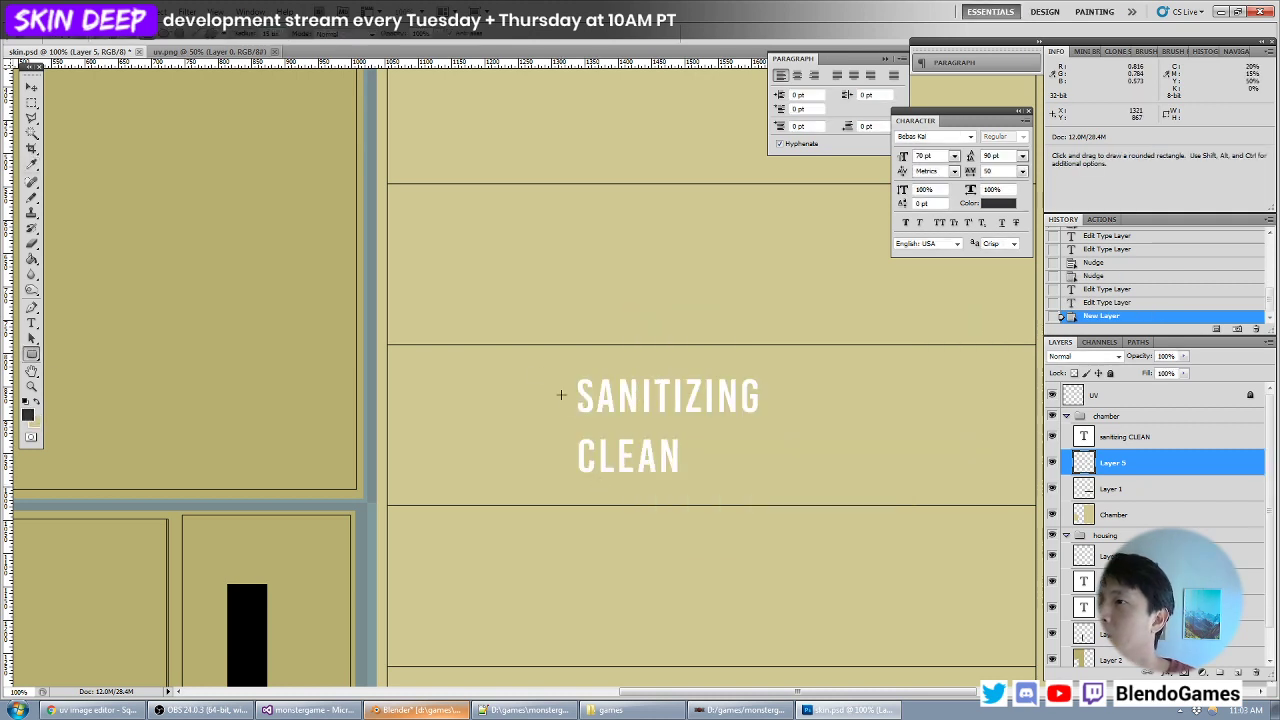
left_click_drag(489, 368, 796, 490)
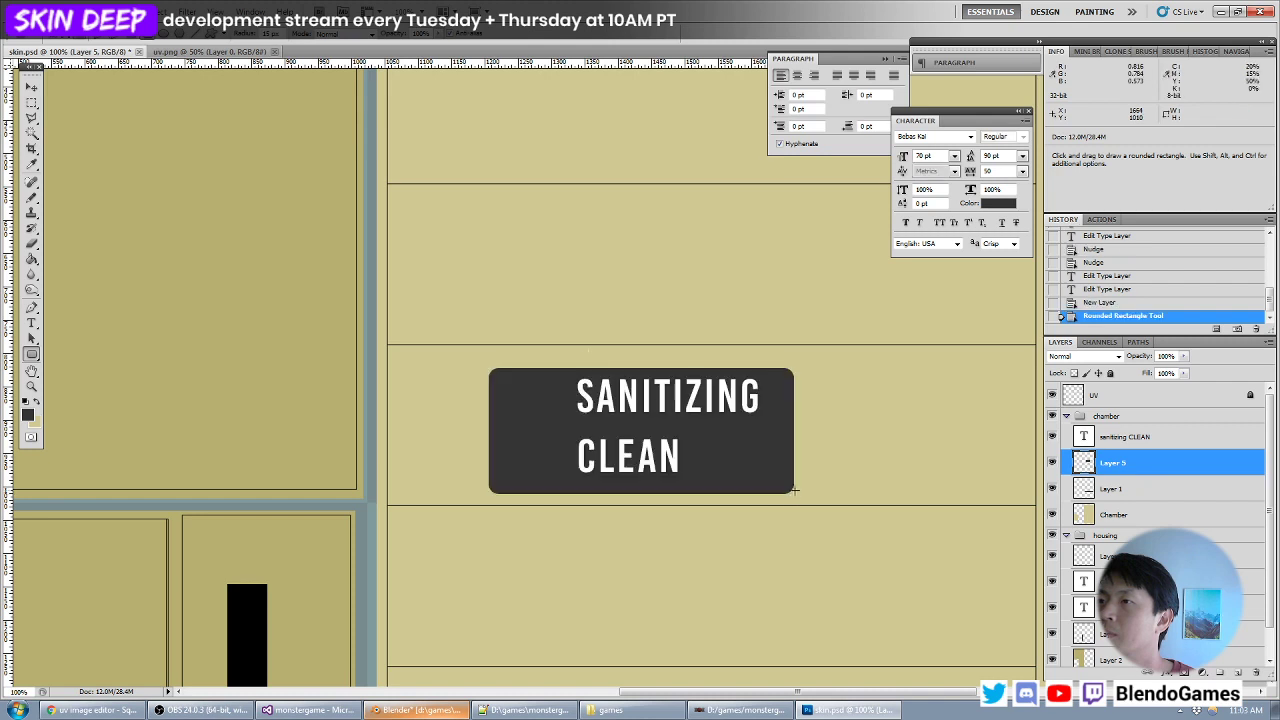
key("v")
left_click_drag(643, 415, 622, 407)
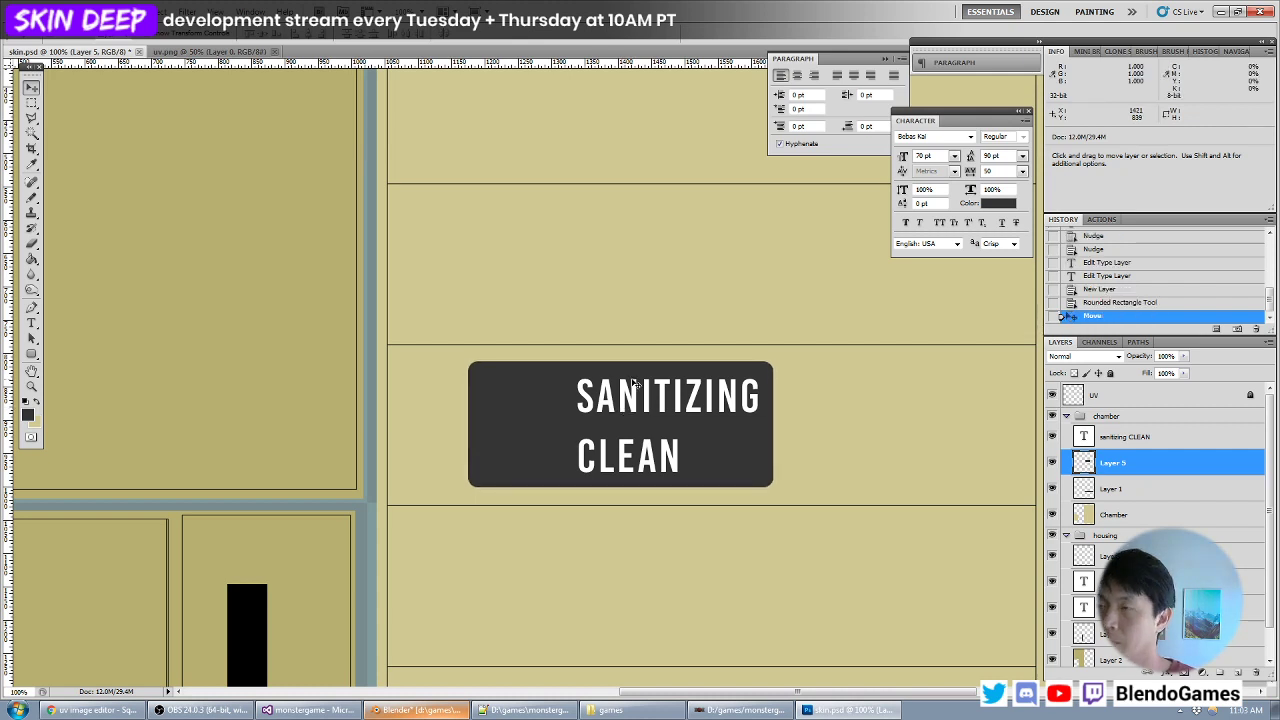
- Add a new layer above the dark grey rectangle's layer and set the foreground color to black
scroll(639, 381, "up", 1, "alt")
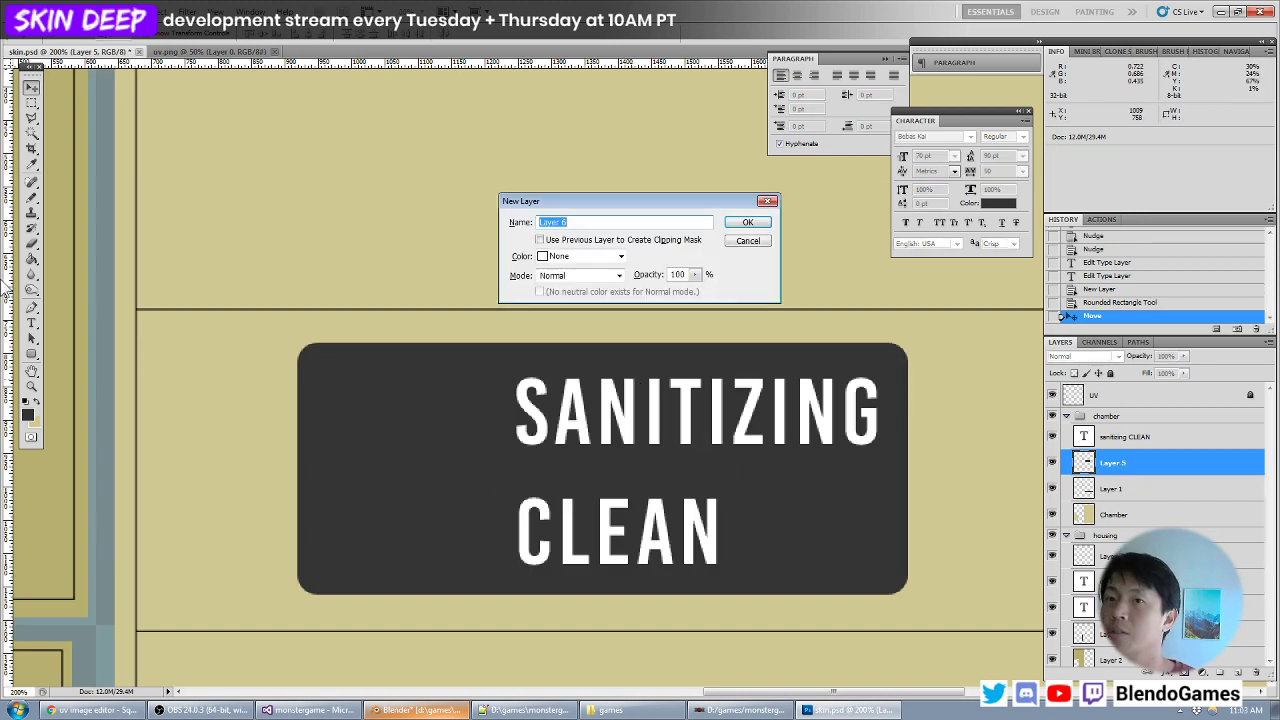
key("Return")
left_click(28, 415)
left_click_drag(680, 487, 544, 560)
key("Return")
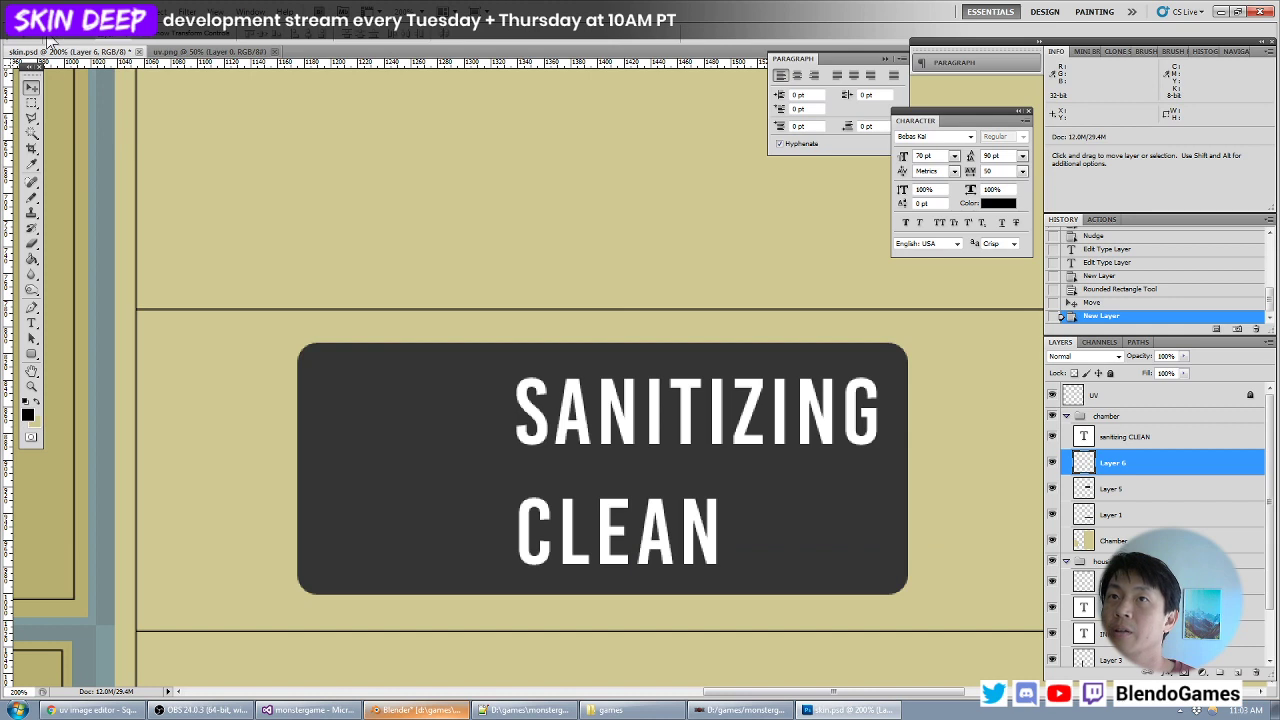
- Select an area about 120 by 51 px in front of SANITIZING, matching the text height, and fill it with black
key("m")
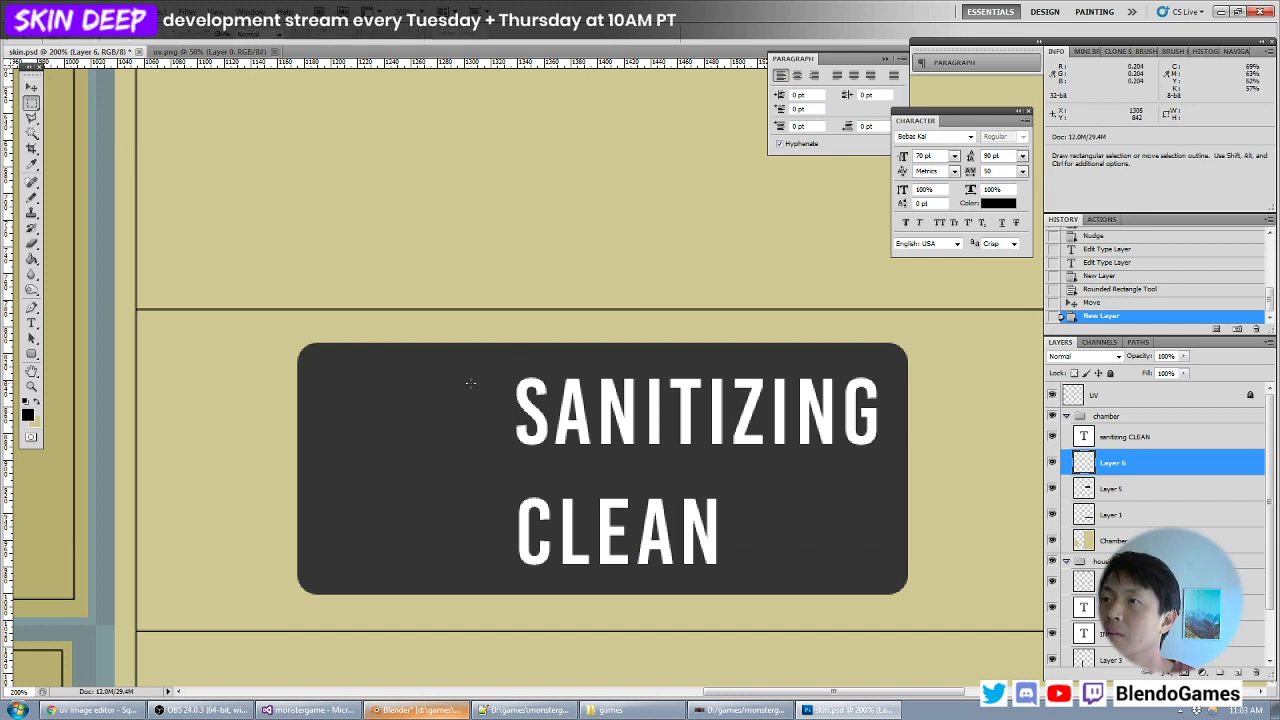
left_click_drag(535, 380, 516, 382)
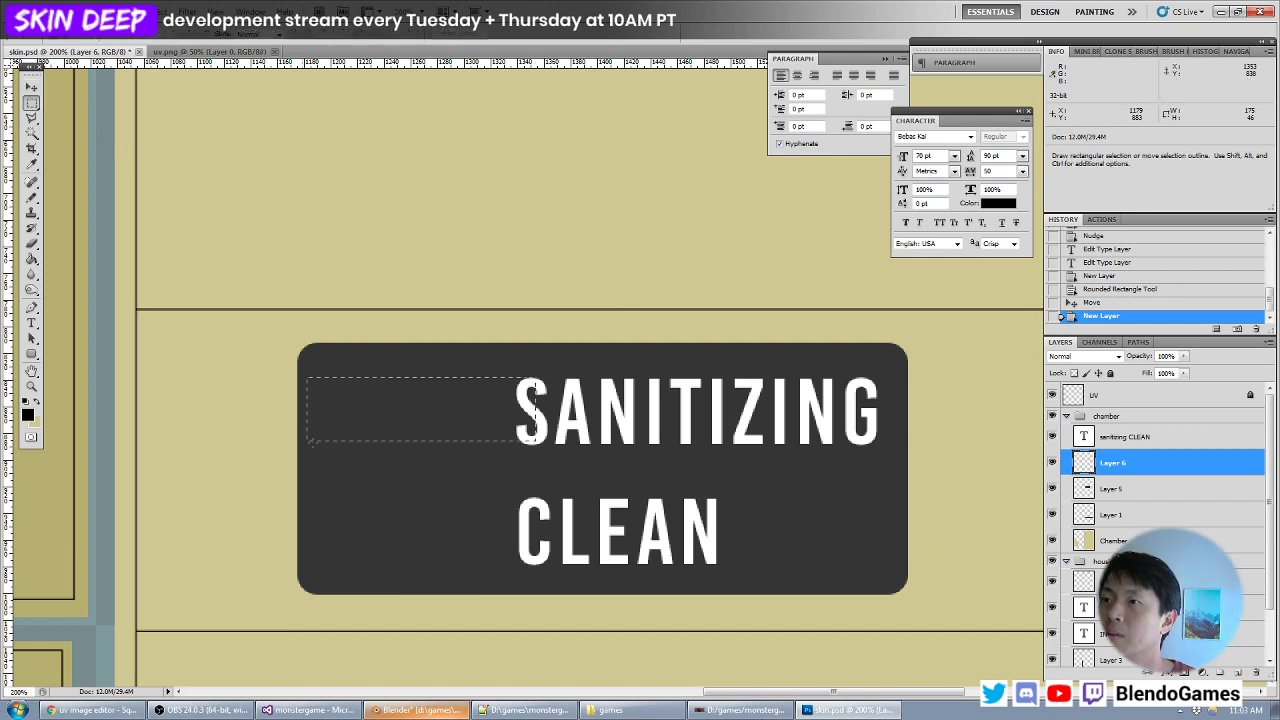
left_click_drag(322, 445, 323, 443)
left_click_drag(290, 342, 332, 493, "shift")
left_click_drag(659, 318, 490, 511, "alt")
key("alt+BackSpace")
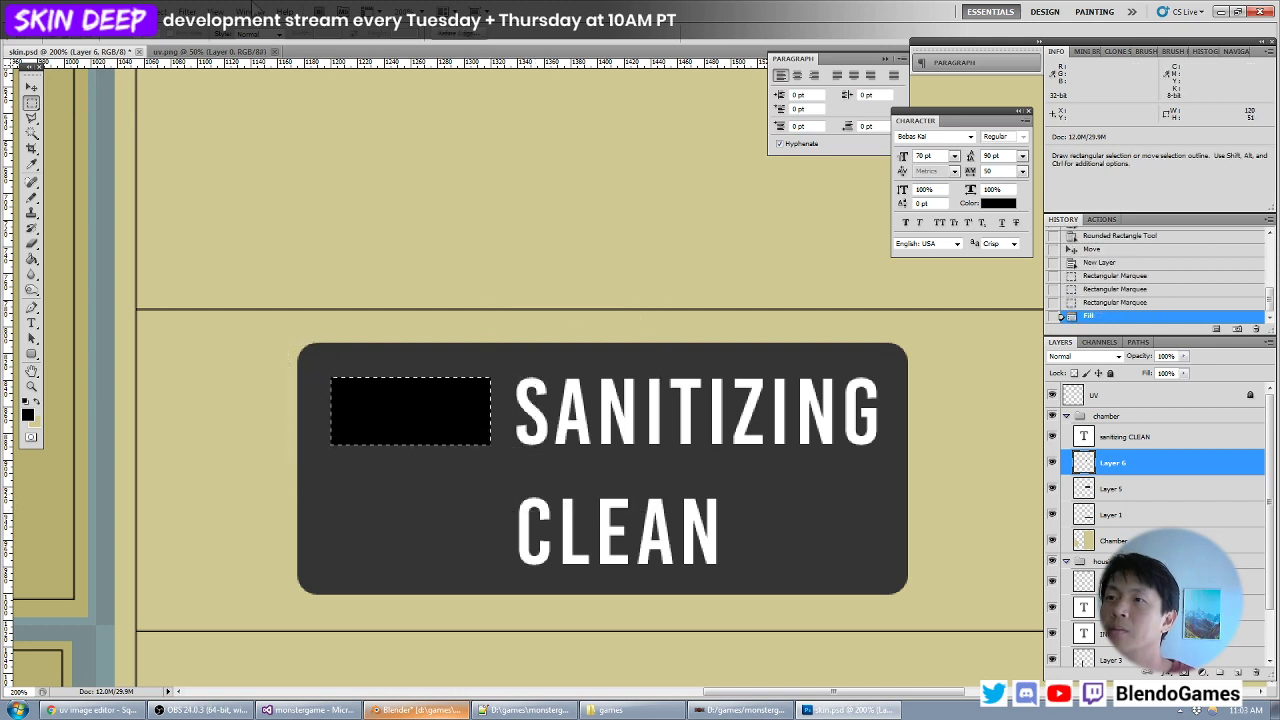
left_click(158, 11)
mouse_move(200, 148)
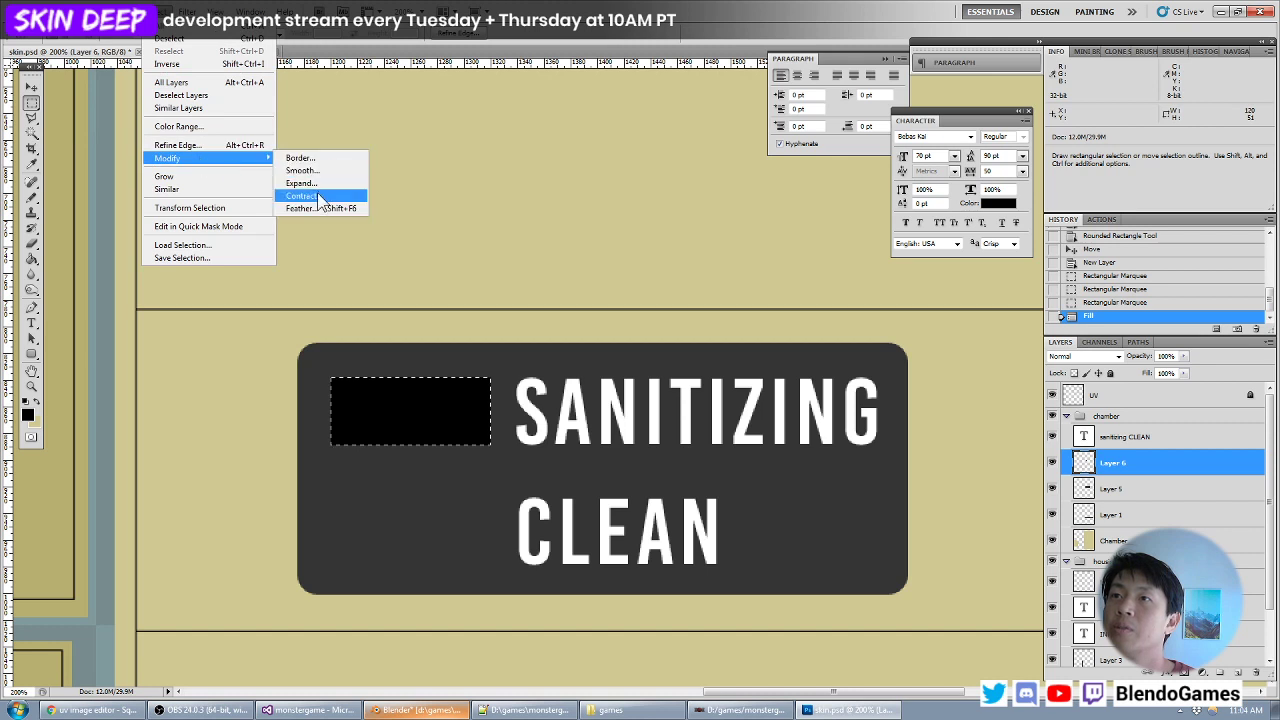
left_click(340, 198)
type("2")
key("Return")
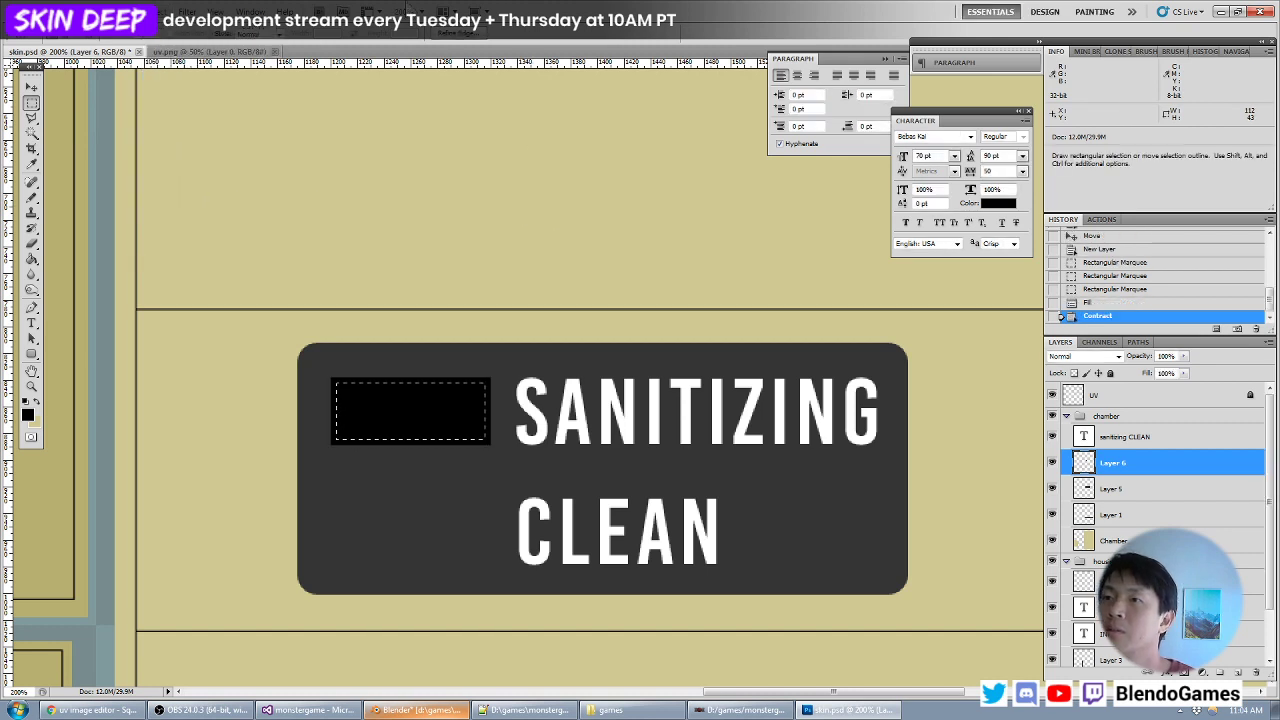
key("ctrl+z")
- Contract the black rectangle's selection to 108 by 39 px, fill it with white (ffffff) and deselect
left_click(160, 11)
mouse_move(200, 160)
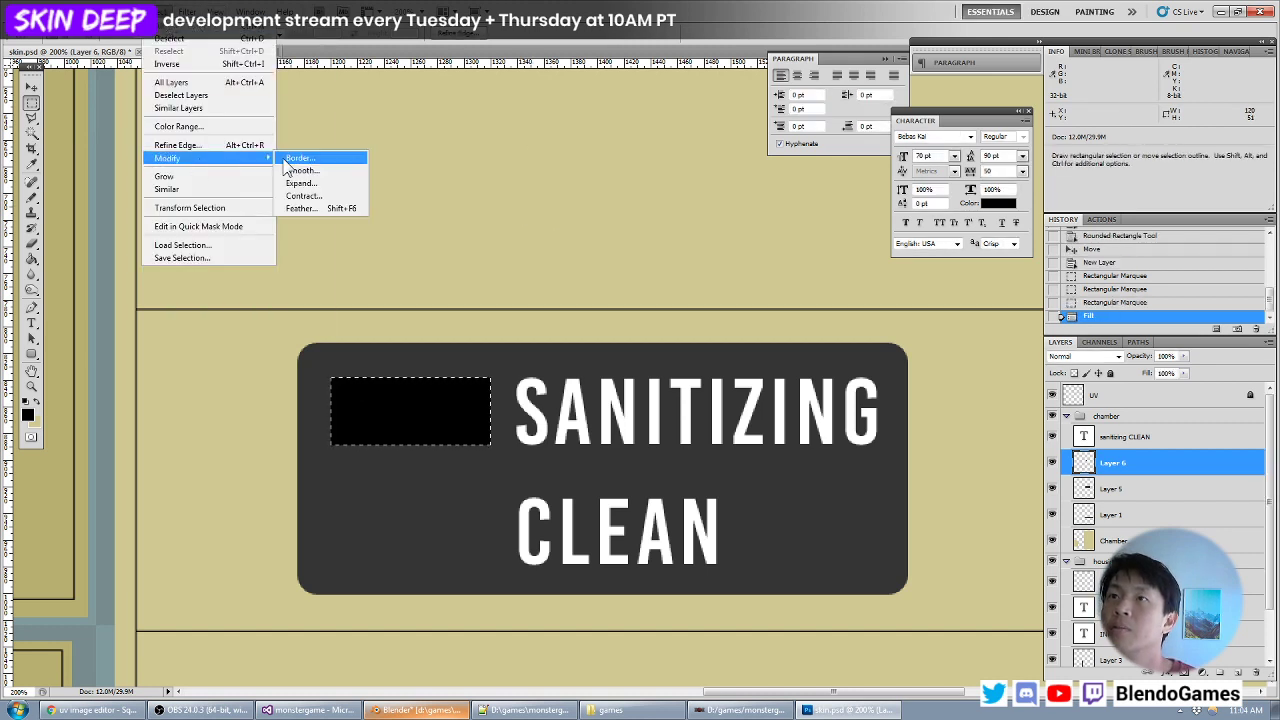
left_click(330, 198)
key("Return")
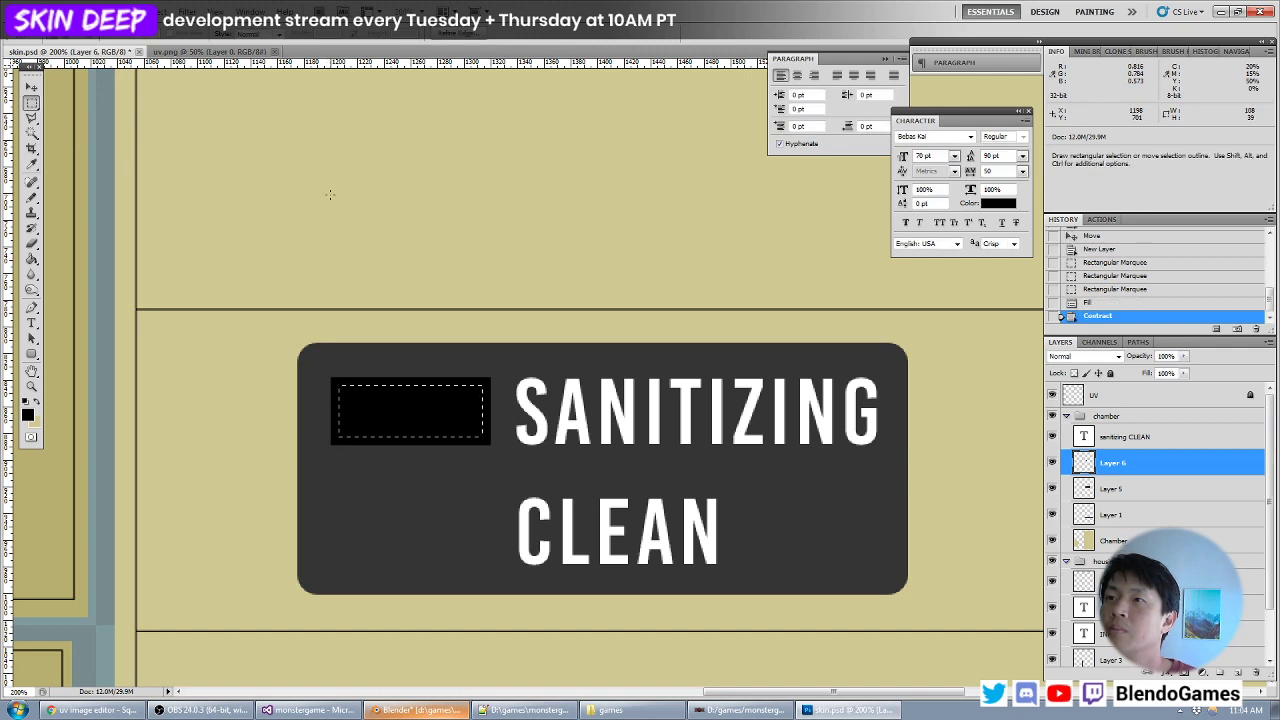
left_click(29, 416)
left_click_drag(668, 375, 460, 251)
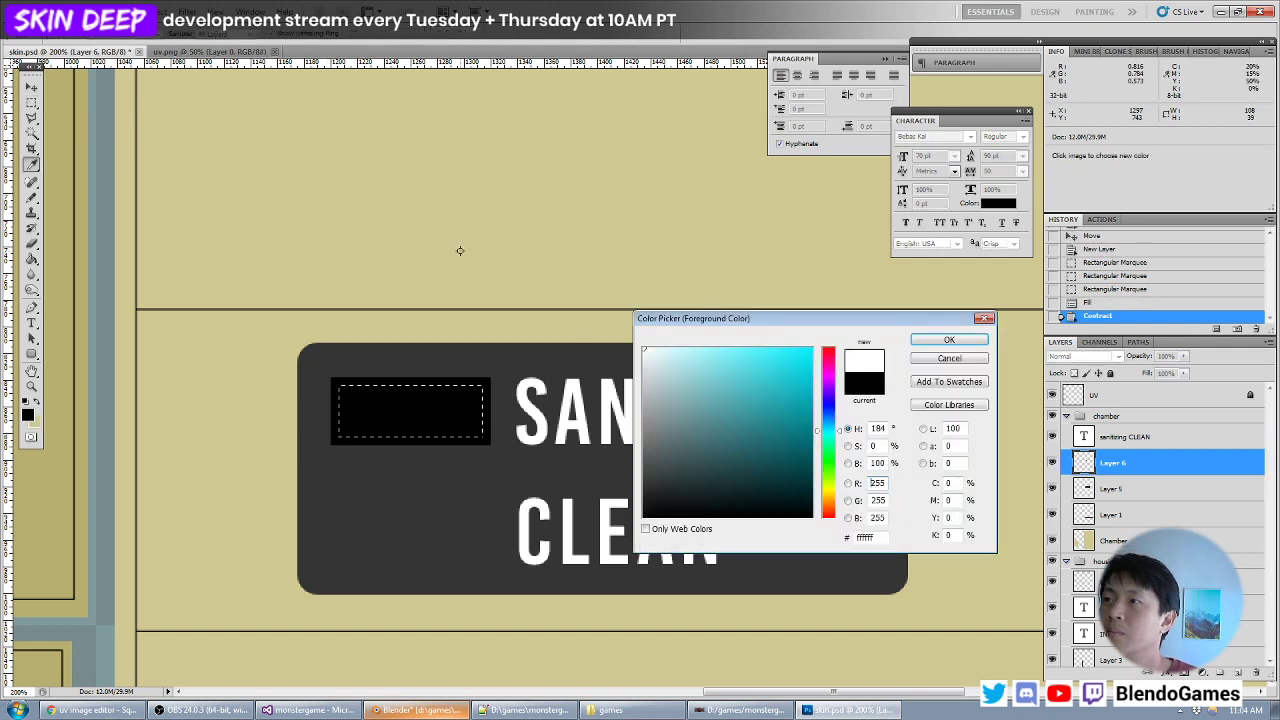
key("Return")
key("alt+BackSpace")
key("ctrl+d")
- Place a horizontal guide along the top edge of the CLEAN text
key("v")
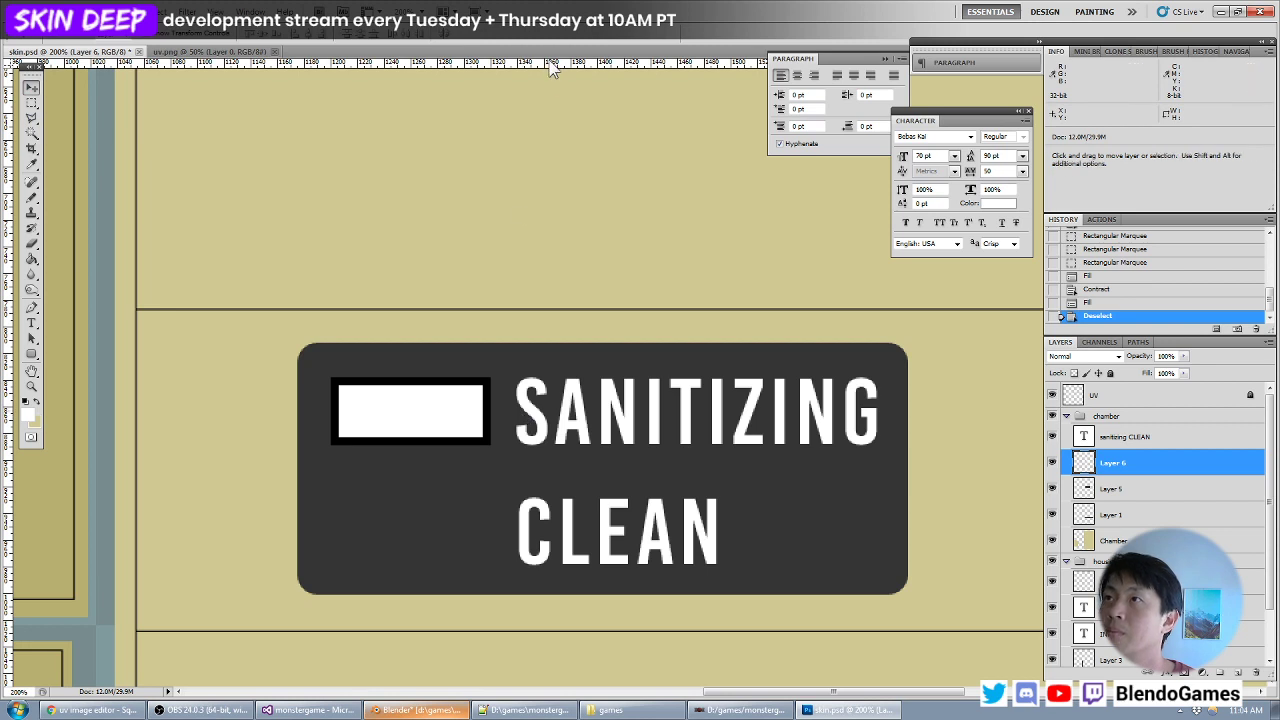
left_click_drag(551, 63, 583, 499)
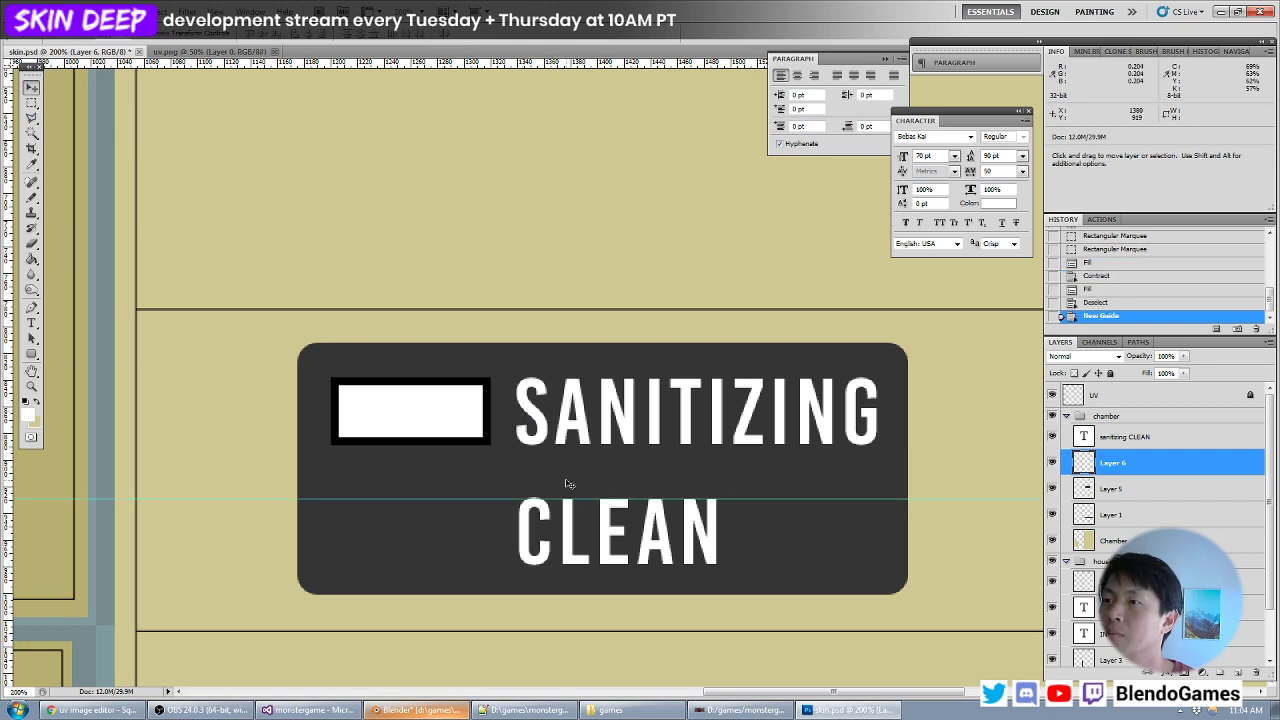
- Duplicate the white indicator box to sit in front of CLEAN, nudge it up to the guide and hide the guides
left_click_drag(448, 418, 455, 533, "alt")
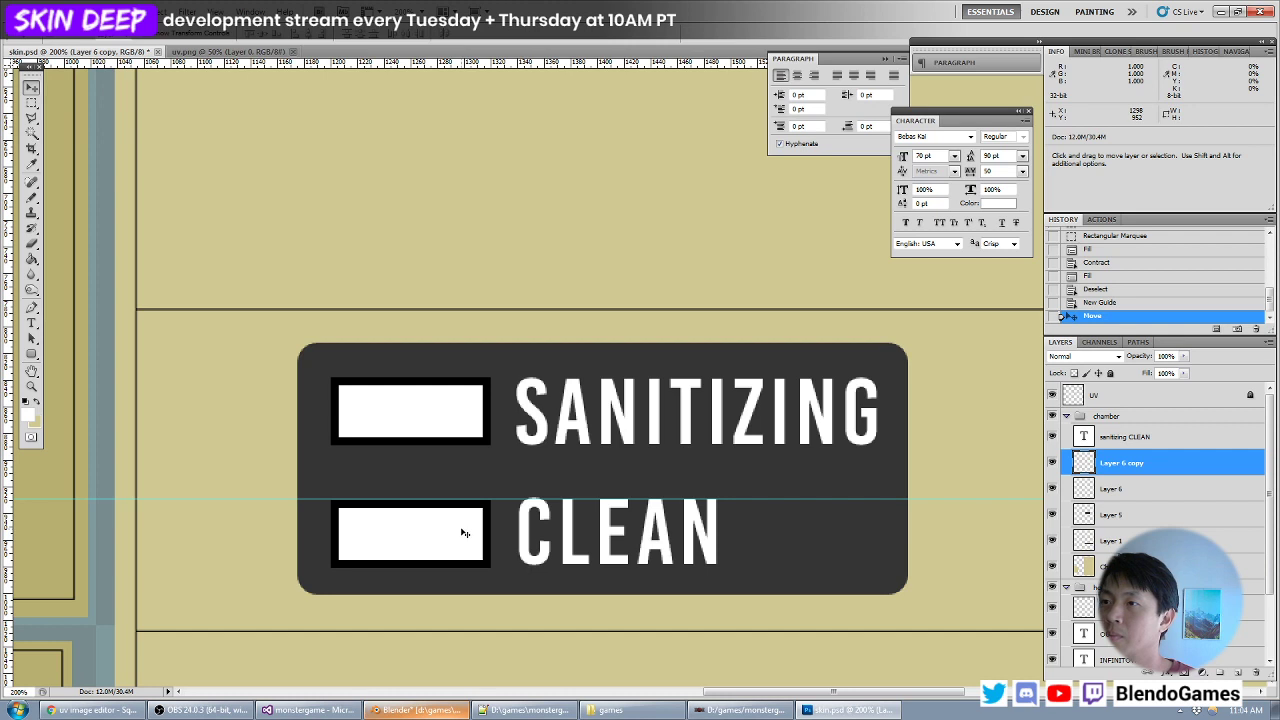
key("Up")
key("ctrl+semicolon")
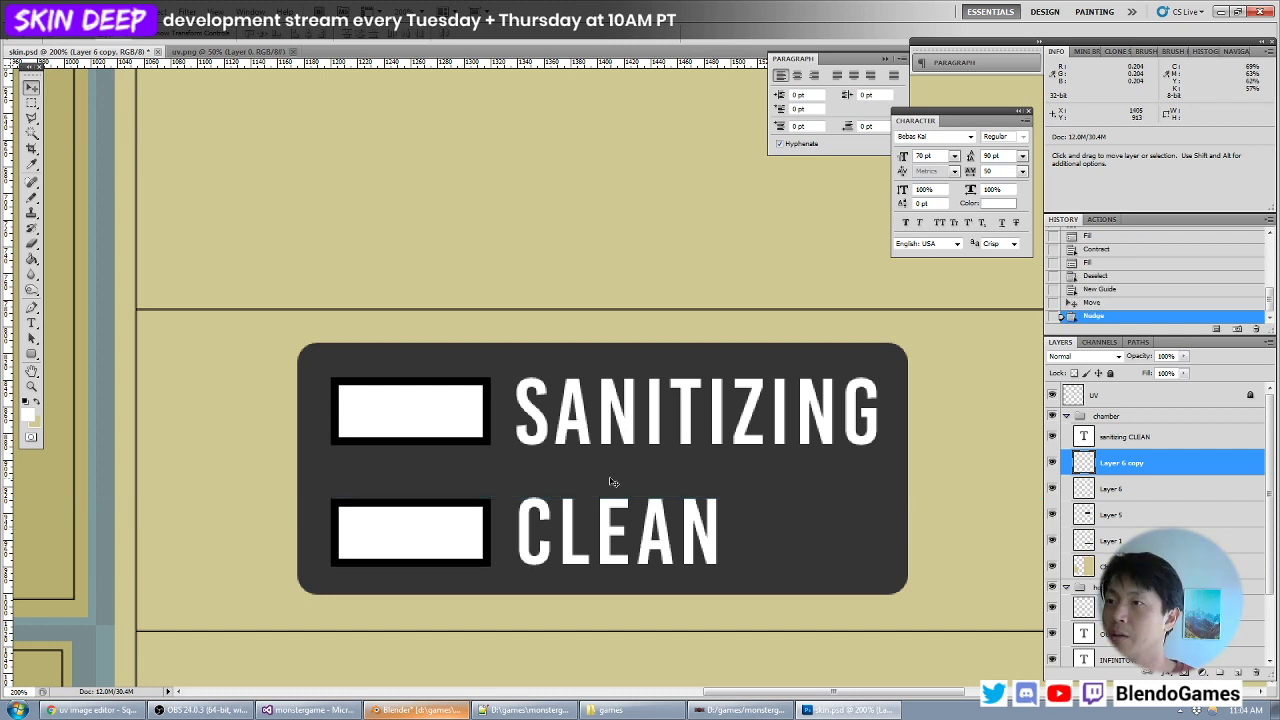
key("ctrl+minus")
key("ctrl+minus")
key("ctrl+minus")
key("ctrl+minus")
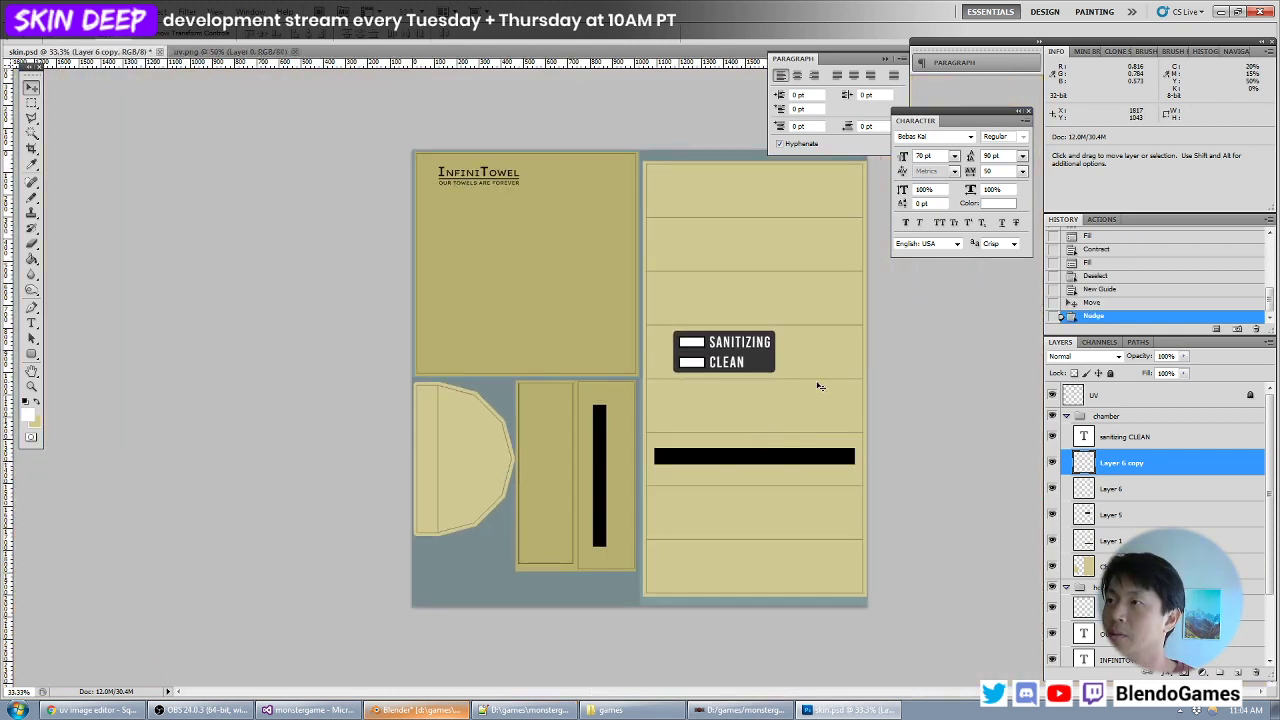
- Merge the copied indicator box's layer down into Layer 6
key("ctrl+plus")
key("ctrl+plus")
key("ctrl+plus")
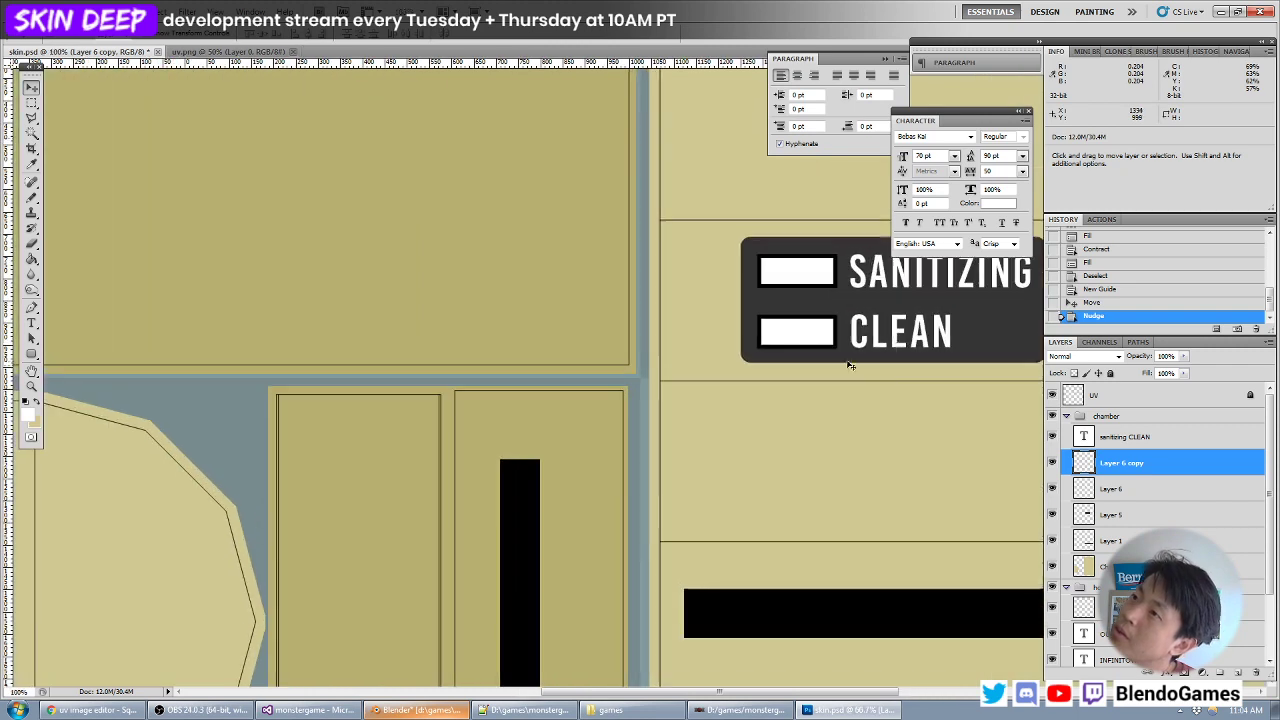
left_click_drag(880, 340, 646, 455)
key("ctrl+plus")
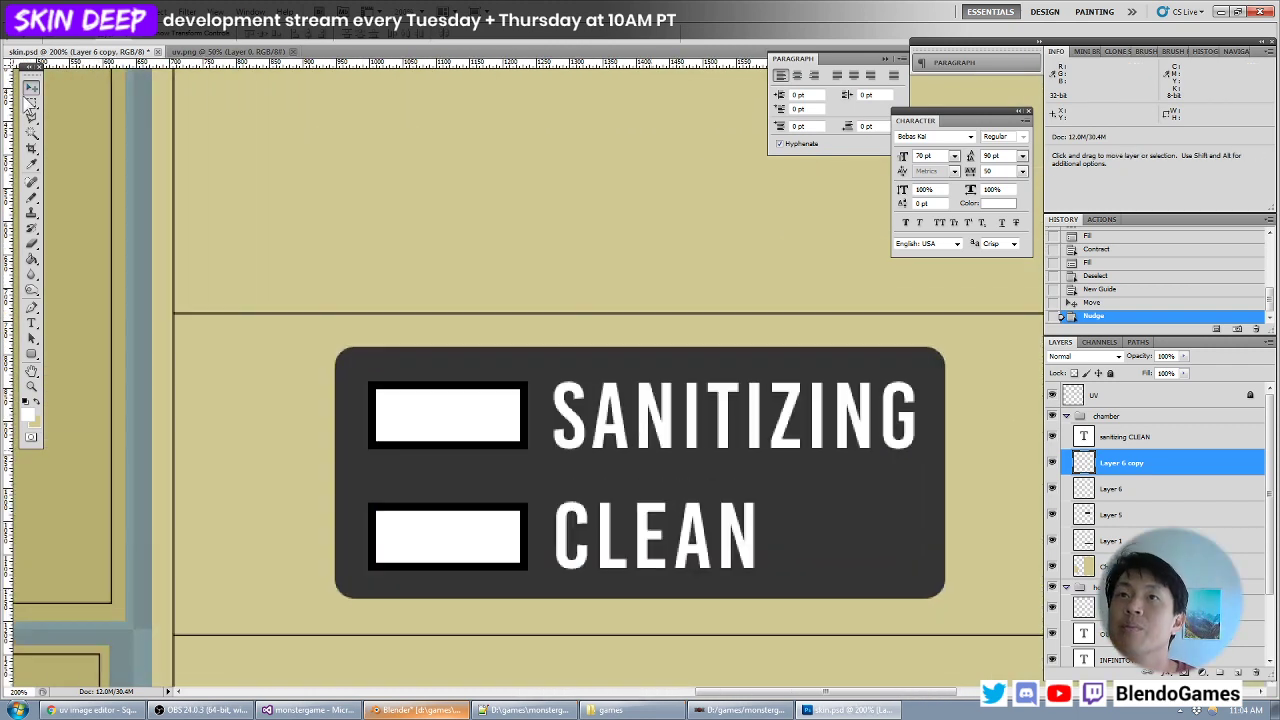
key("m")
key("ctrl+e")
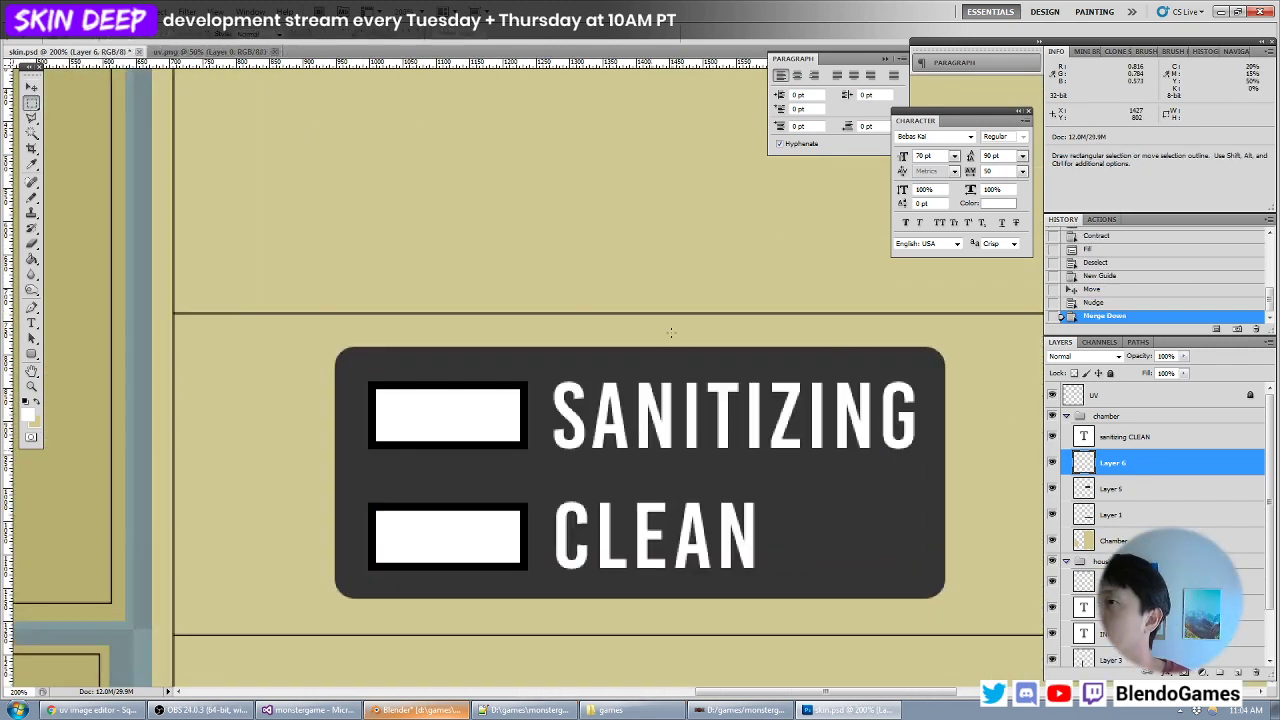
- Narrow both indicator boxes by shifting their right ends about 13 px left, deselect, and move the boxes about 6 px right
left_click_drag(473, 333, 666, 638)
key("v")
left_click_drag(538, 544, 521, 544, "shift")
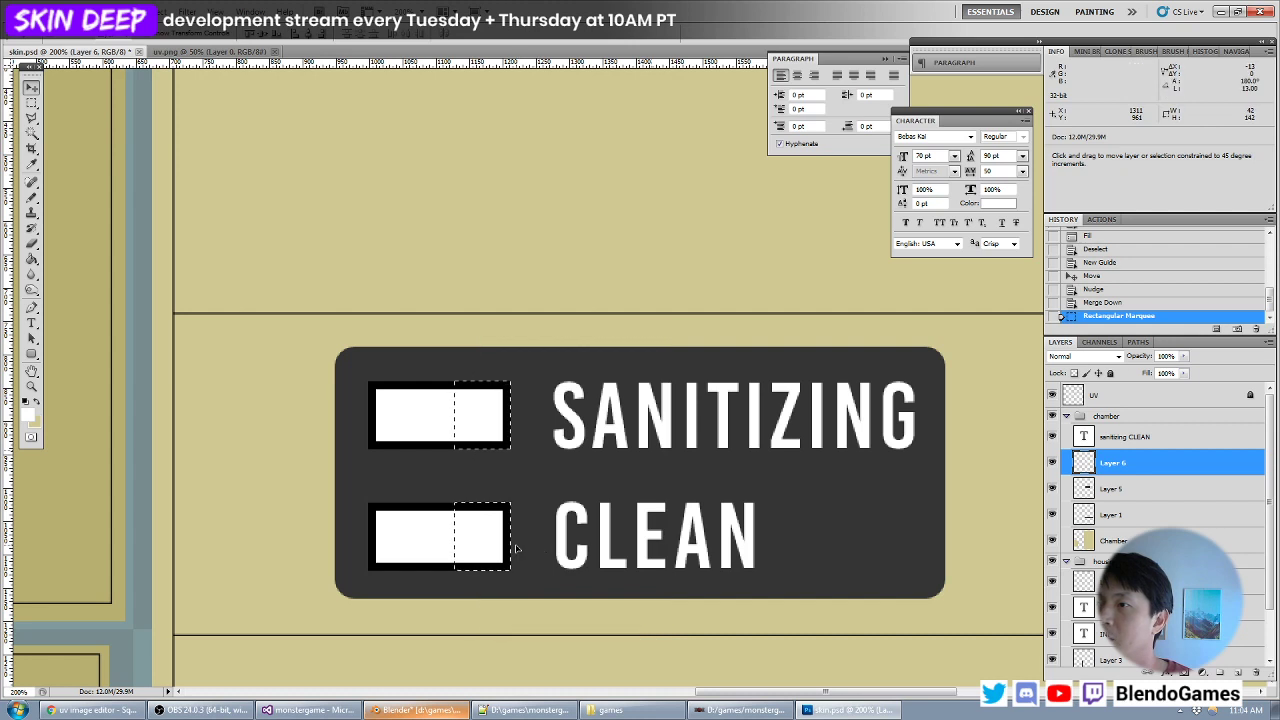
key("ctrl+d")
left_click_drag(482, 429, 490, 429, "shift")
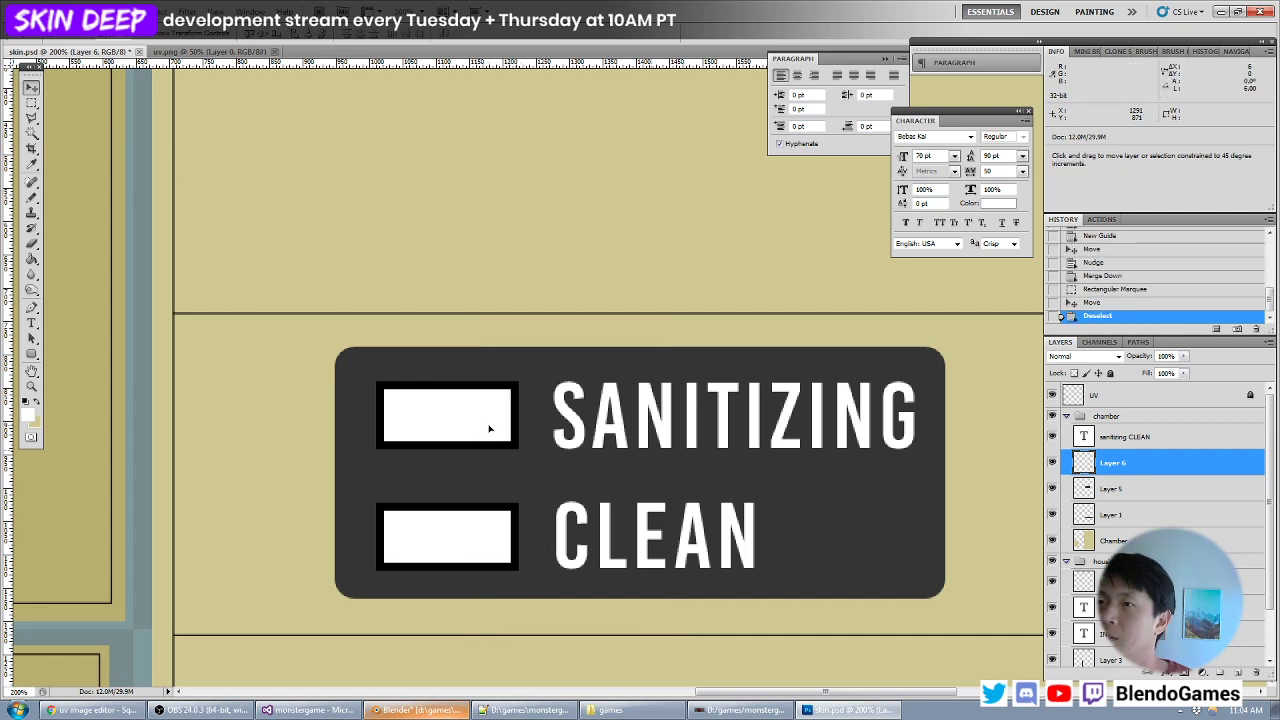
- Examine the indicator panel's spacing up close and within the whole texture
key("ctrl+minus")
key("ctrl+minus")
key("ctrl+minus")
key("ctrl+minus")
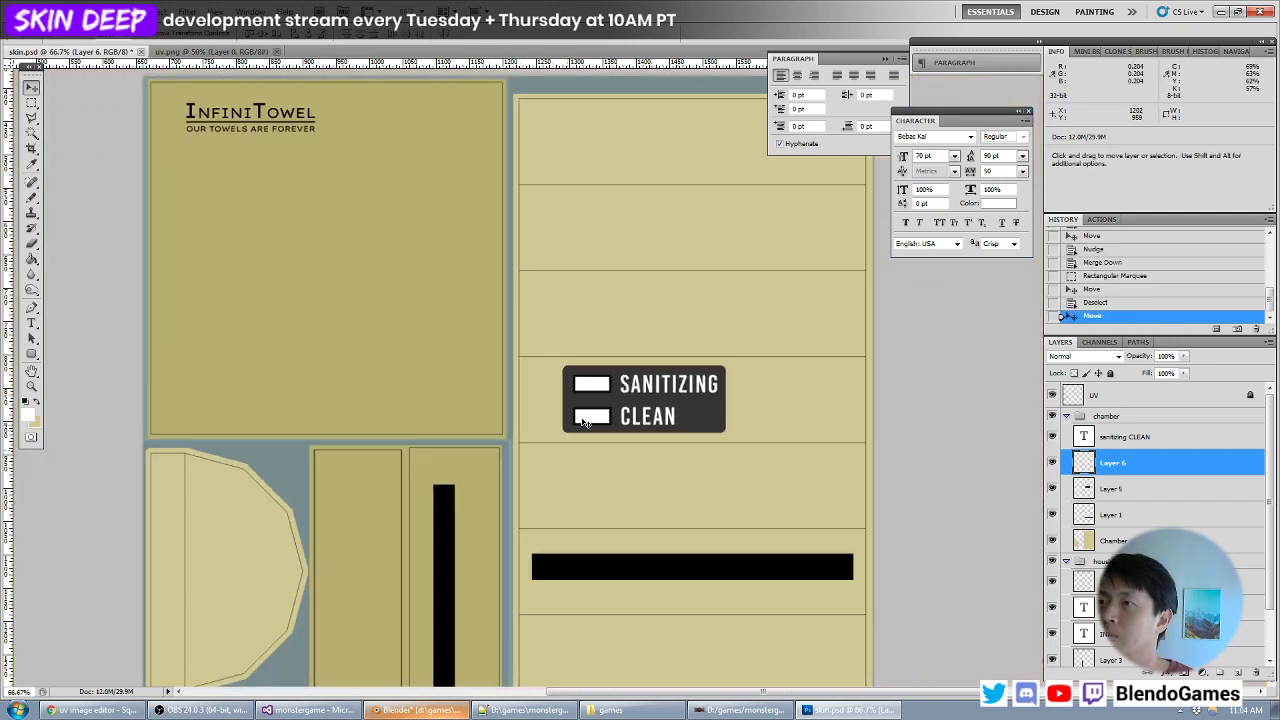
key("ctrl+plus")
key("ctrl+plus")
key("ctrl+plus")
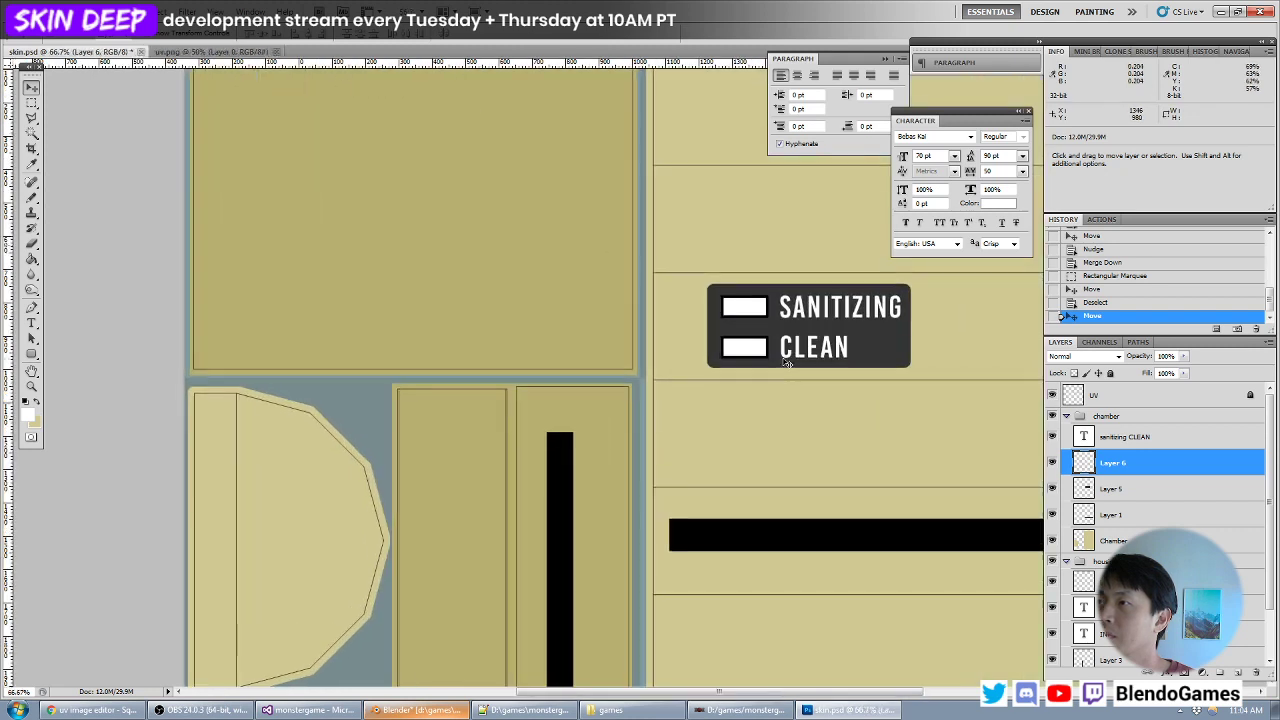
key("ctrl+minus")
key("ctrl+minus")
key("ctrl+minus")
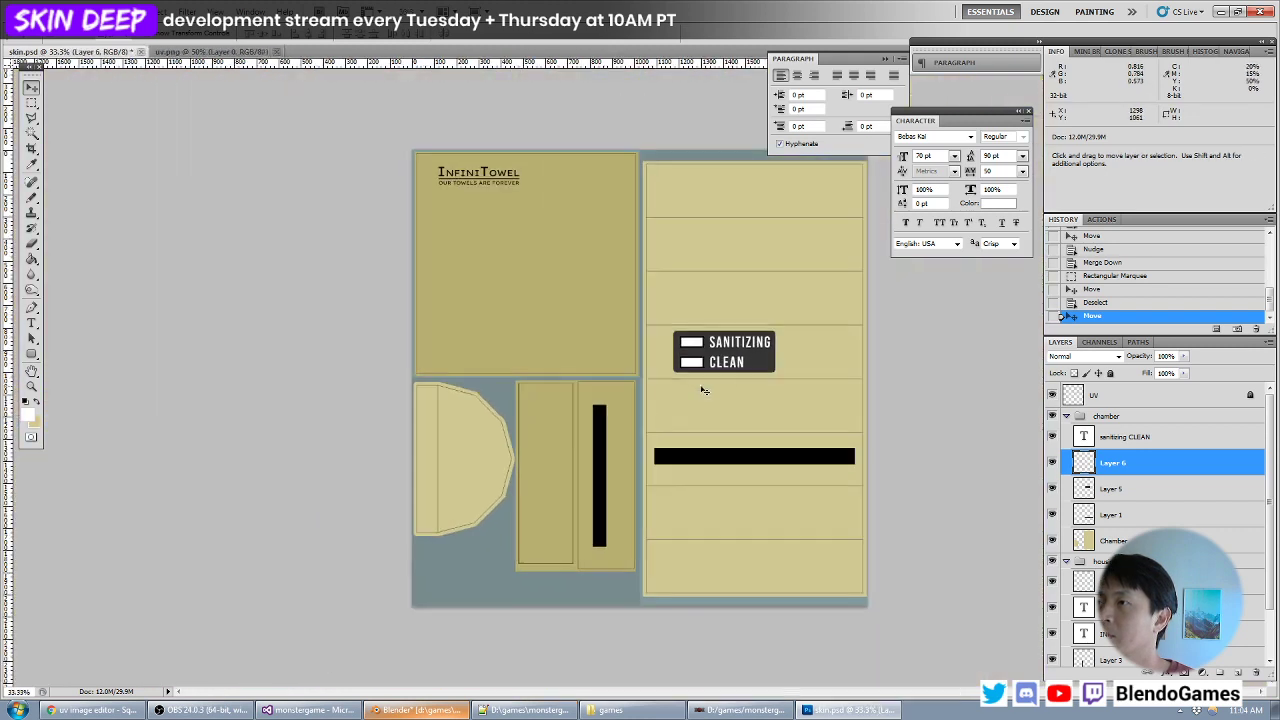
- Save skin.psd, switch to Blender and reload the texture to view the indicator panel on the dispenser
key("ctrl+s")
key("alt+Tab")
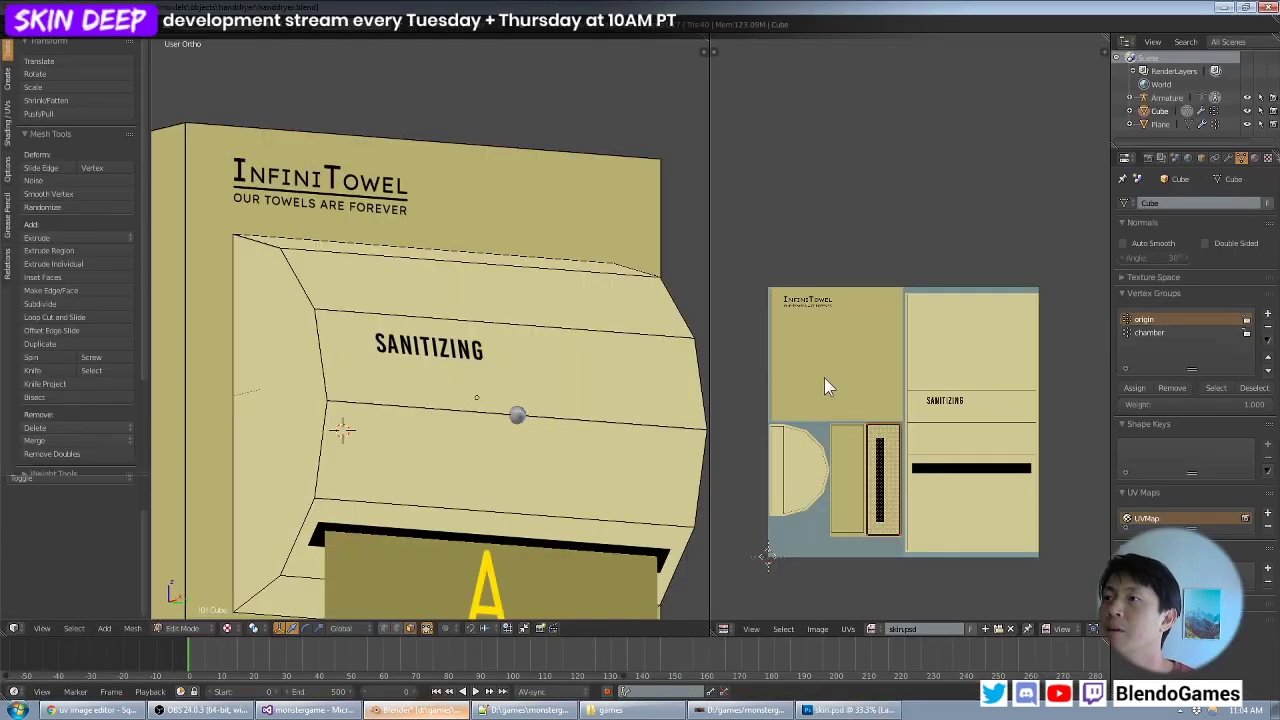
key("alt+r")
scroll(556, 384, "down", 4)
middle_click_drag(578, 393, 524, 403)
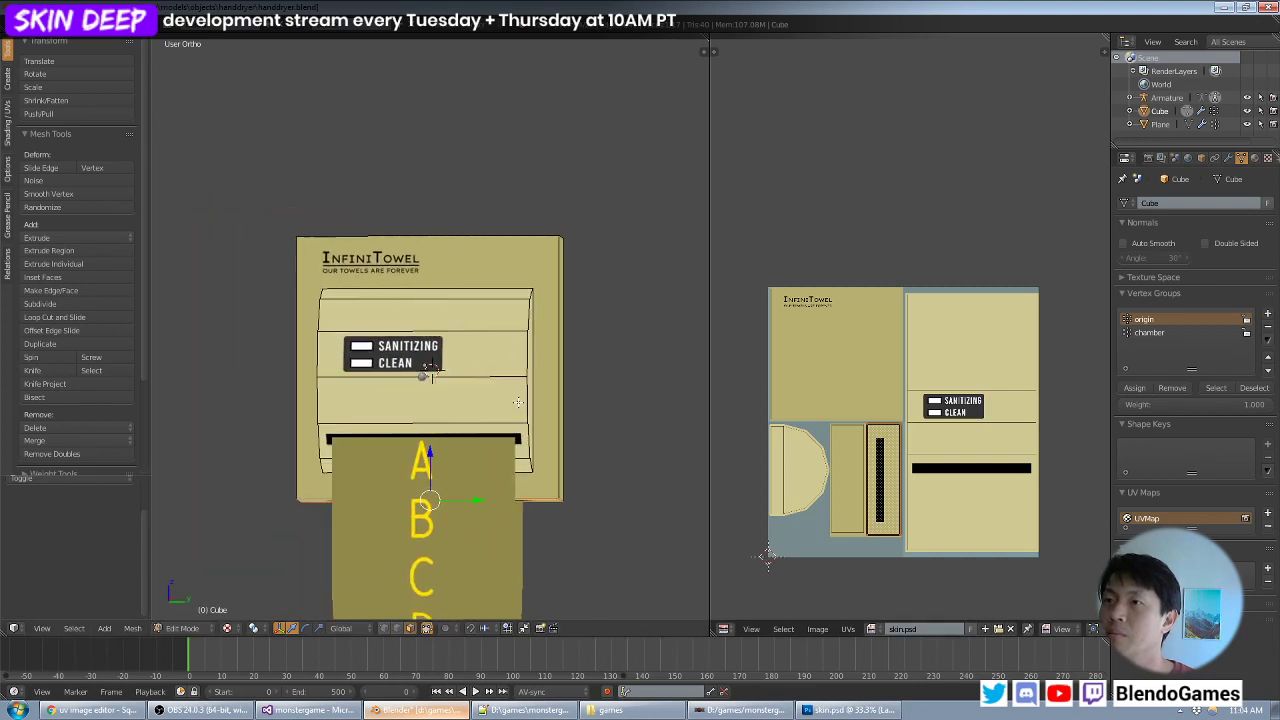
- In Photoshop, select the sanitizing CLEAN text, Layer 6 and Layer 5, and move the whole panel near the chamber's left edge
key("alt+Tab")
left_click(1118, 489, "shift")
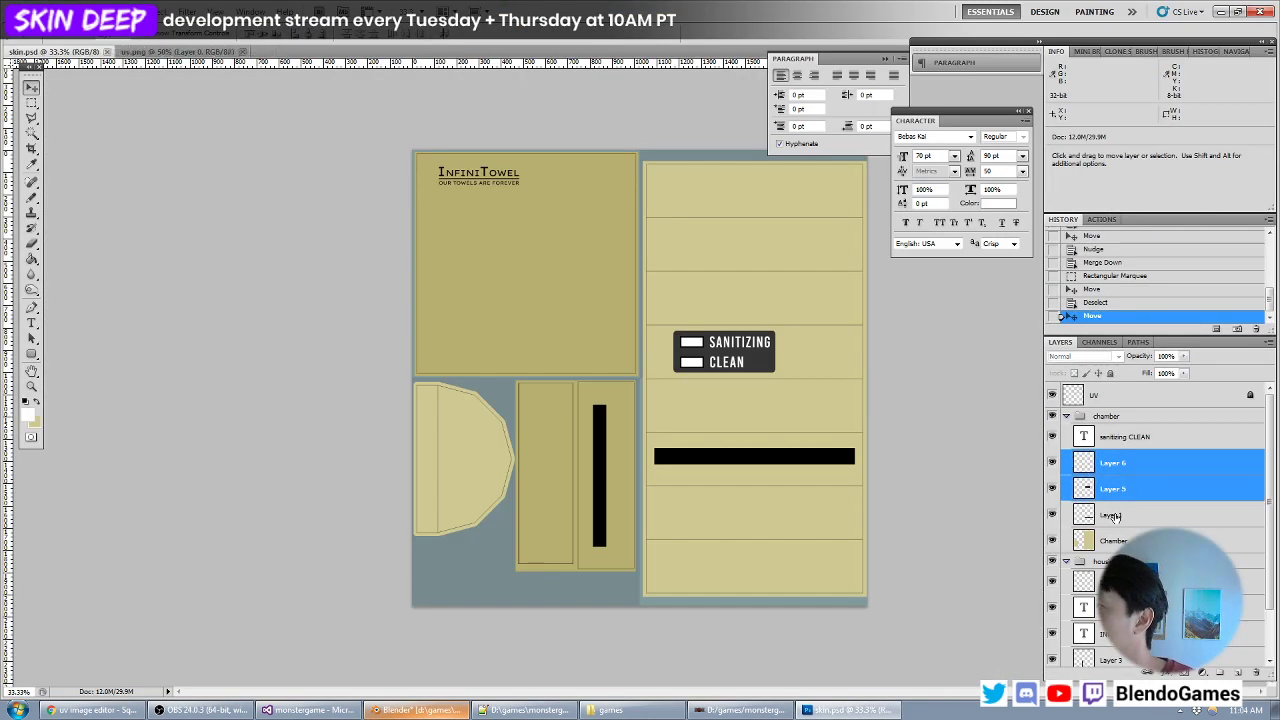
left_click(1130, 437, "shift")
left_click_drag(713, 362, 692, 361, "shift")
- Switch to Blender and reload skin.psd to check the left-aligned panel on the model
key("alt+Tab")
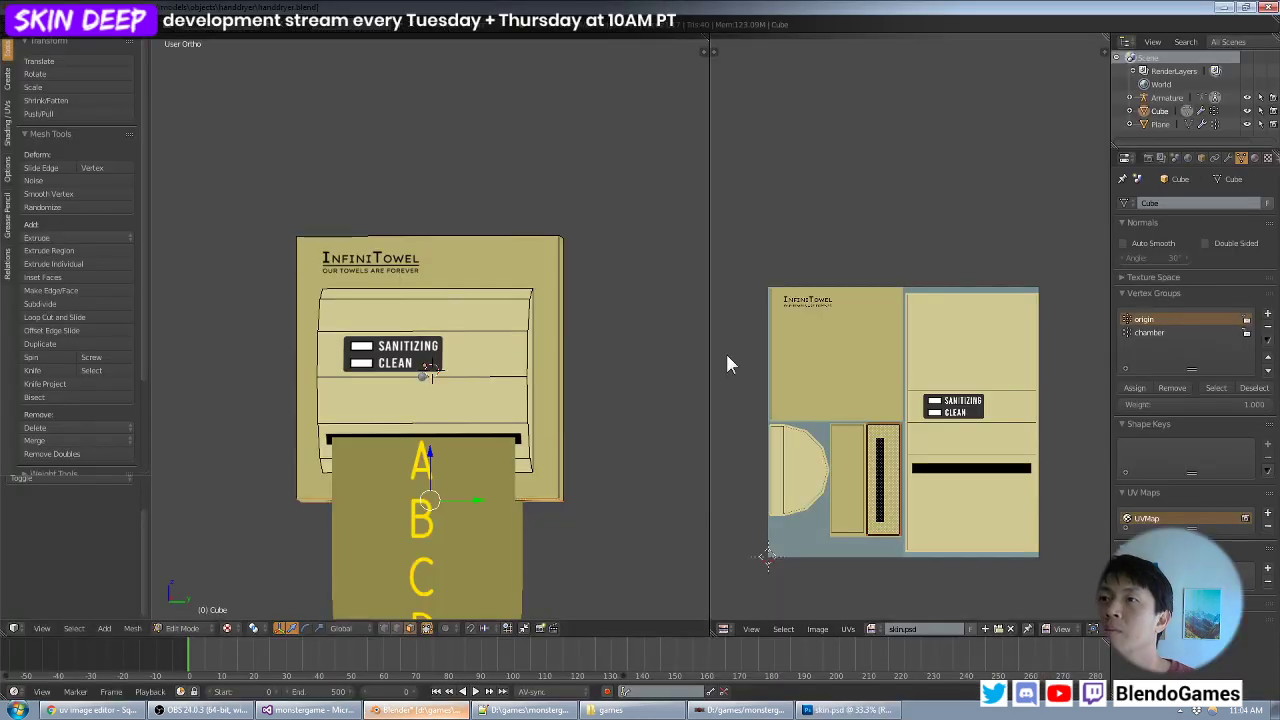
key("alt+r")
scroll(530, 380, "down", 3)
mouse_move(502, 384)
middle_mouse_down()
mouse_move(452, 397)
mouse_move(494, 363)
mouse_move(566, 405)
mouse_move(511, 369)
mouse_move(507, 397)
middle_mouse_up()
key("alt+Tab")
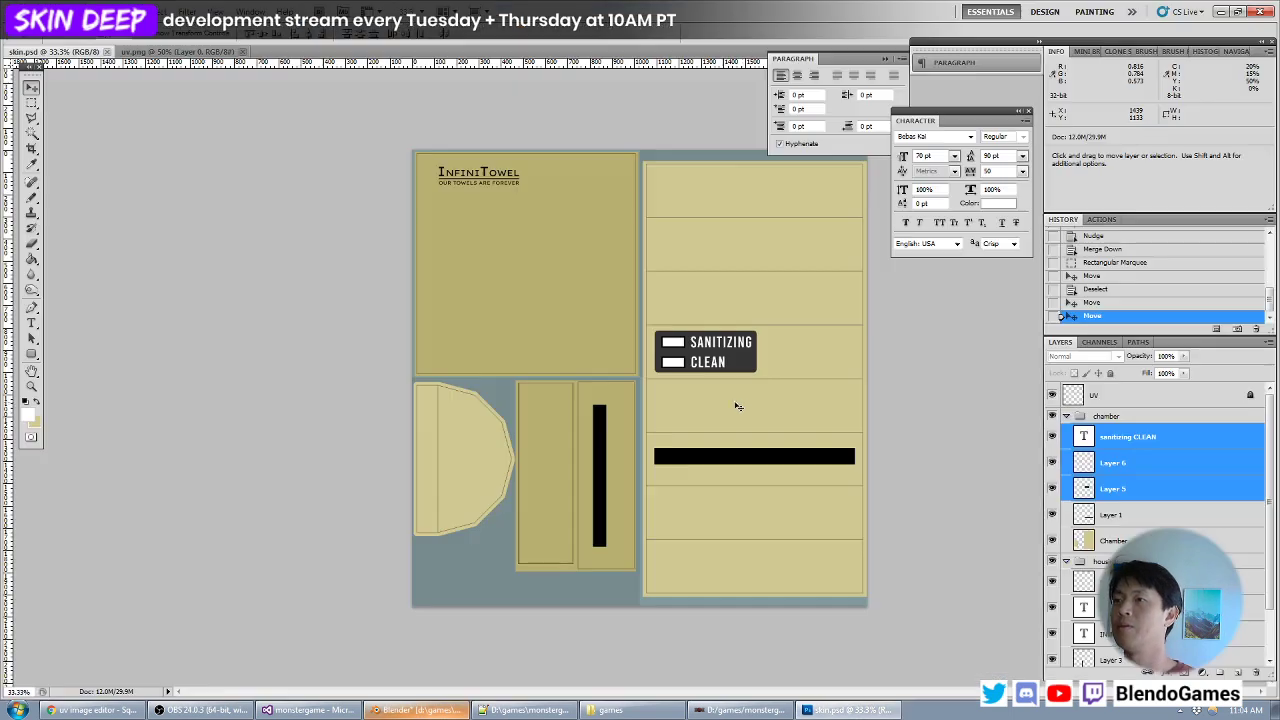
- Move the indicator panel across to the chamber's right edge and save skin.psd
left_click_drag(724, 378, 821, 374)
key("ctrl+s")
- Switch to Blender, reload the texture, check the right-aligned panel on the dispenser and save the Blender file
key("alt+Tab")
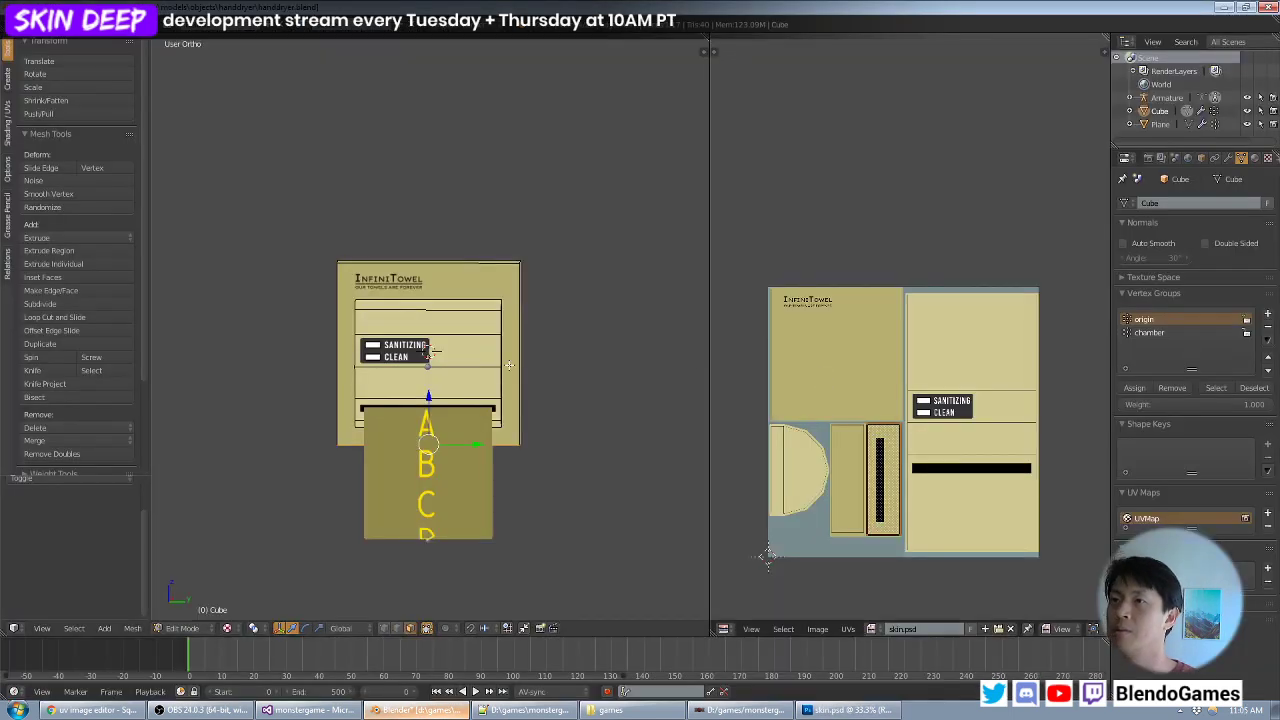
key("alt+r")
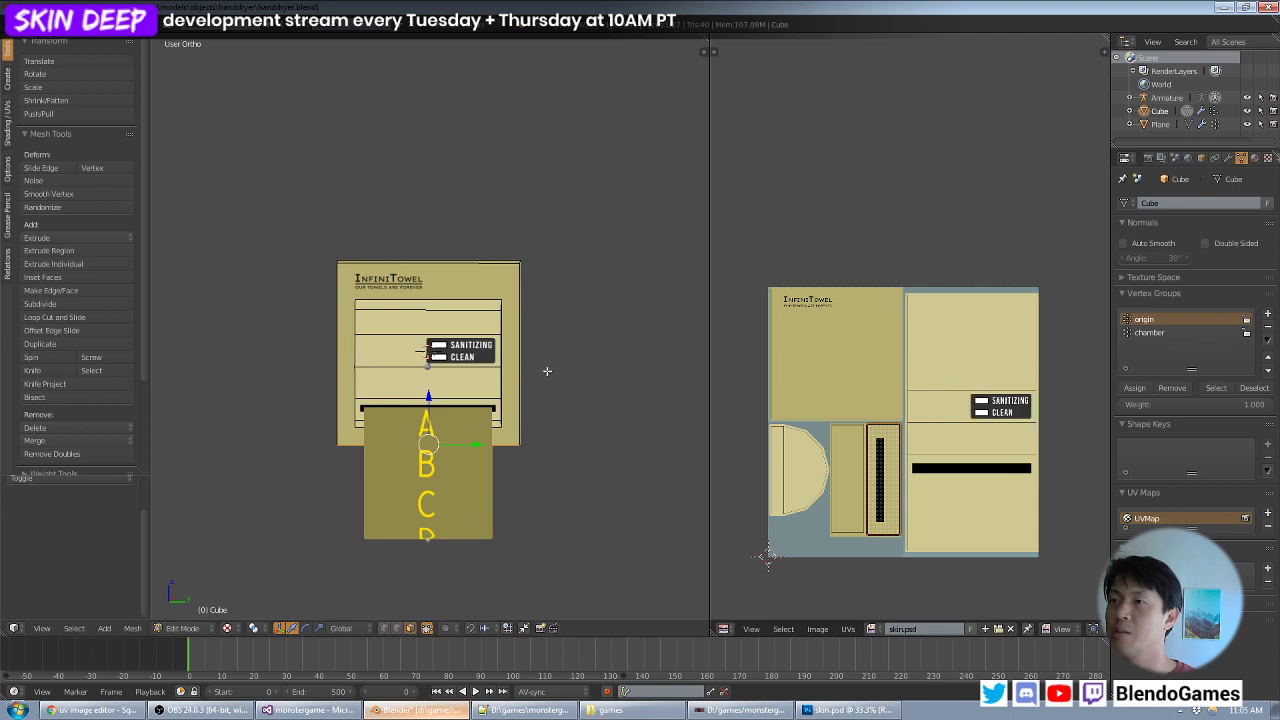
mouse_move(548, 370)
middle_mouse_down()
mouse_move(579, 359)
mouse_move(541, 366)
mouse_move(560, 377)
mouse_move(526, 368)
middle_mouse_up()
scroll(547, 378, "up", 3)
scroll(530, 373, "down", 2)
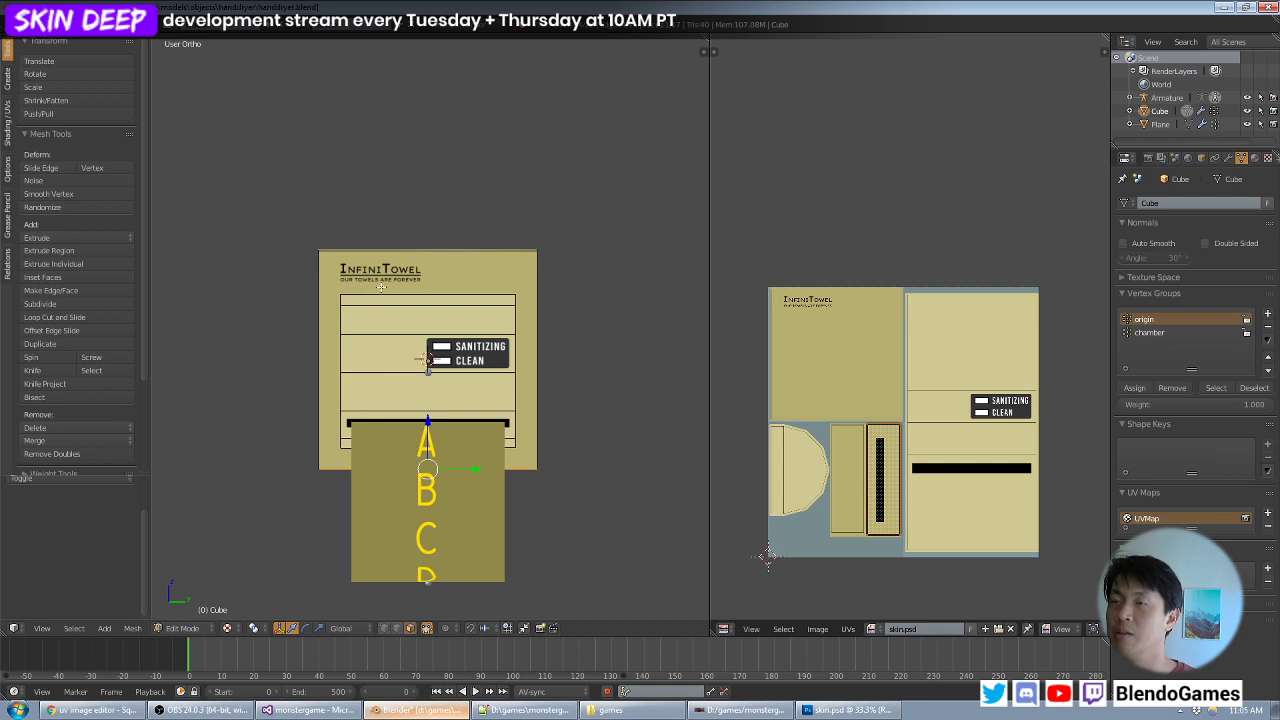
mouse_move(521, 368)
middle_mouse_down()
mouse_move(586, 366)
mouse_move(514, 360)
middle_mouse_up()
key("ctrl+s")
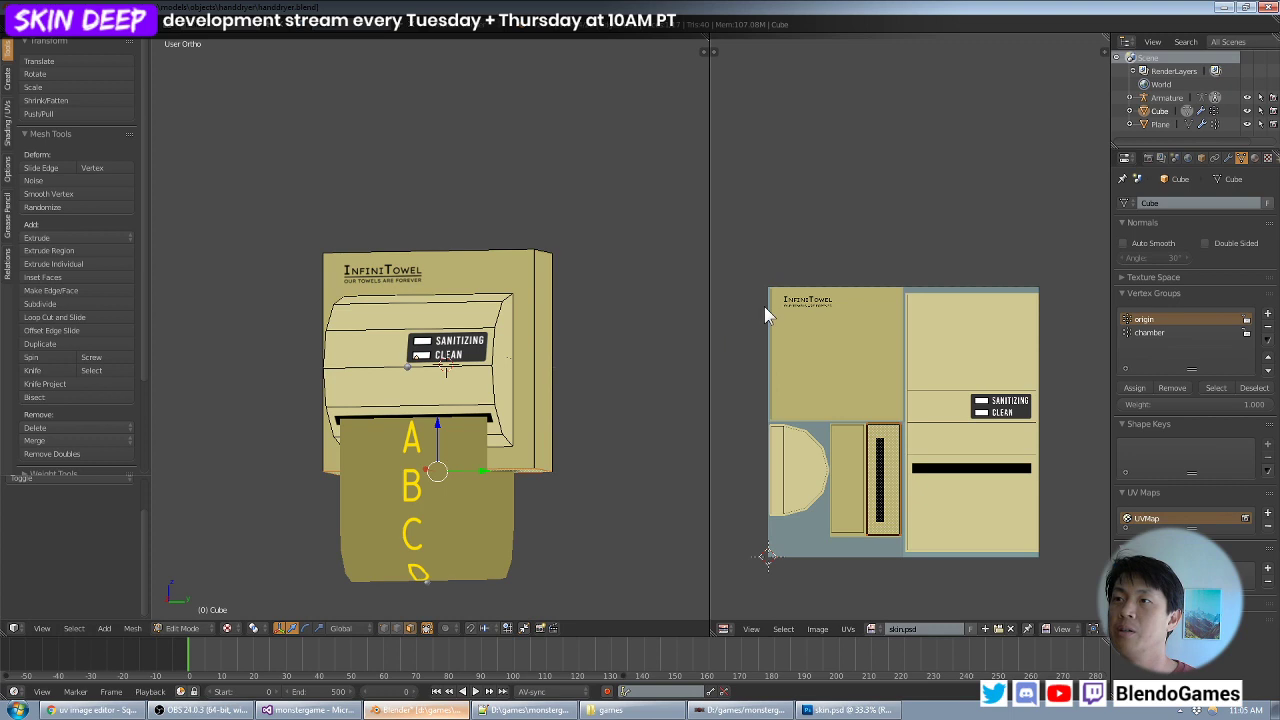
key("ctrl+s")
left_click(558, 346)
- Return the dispenser mesh to Object Mode, deselect everything and save the Blender file
middle_click_drag(527, 363, 578, 369)
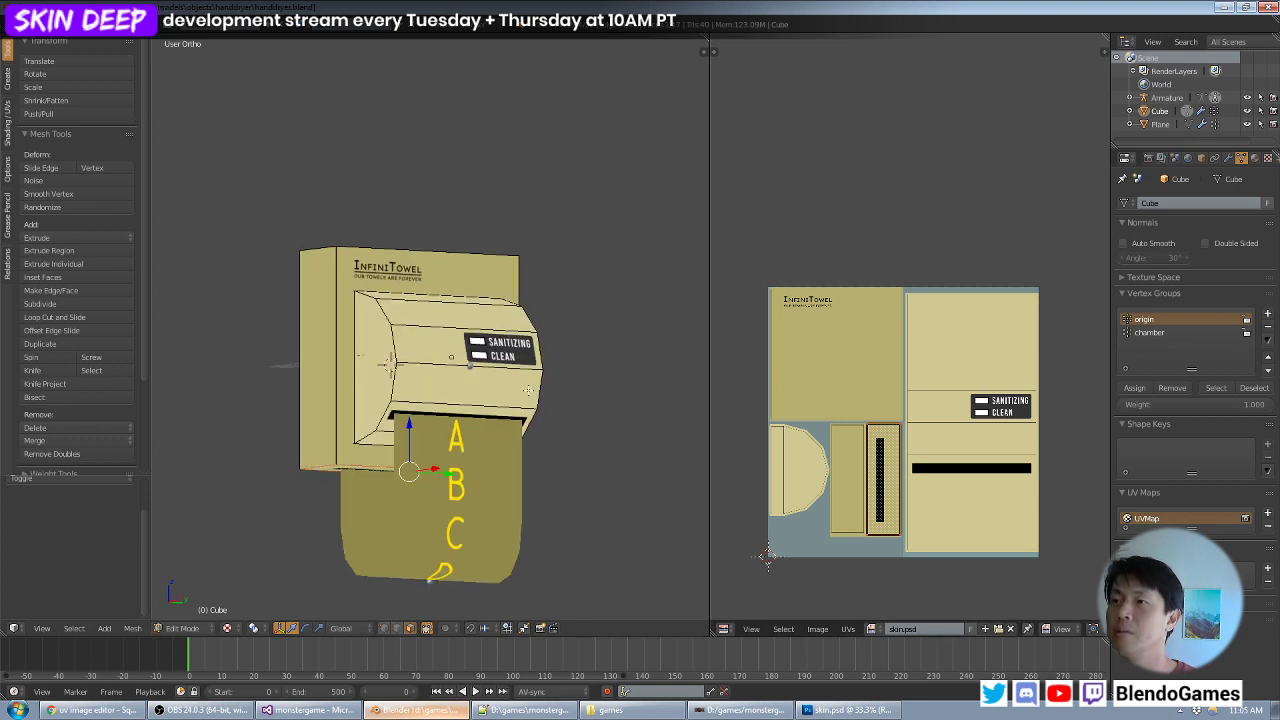
middle_click_drag(530, 440, 453, 352, "shift")
scroll(494, 390, "up", 2)
scroll(498, 371, "down", 3)
key("Tab")
key("a")
key("ctrl+s")
left_click(474, 348)
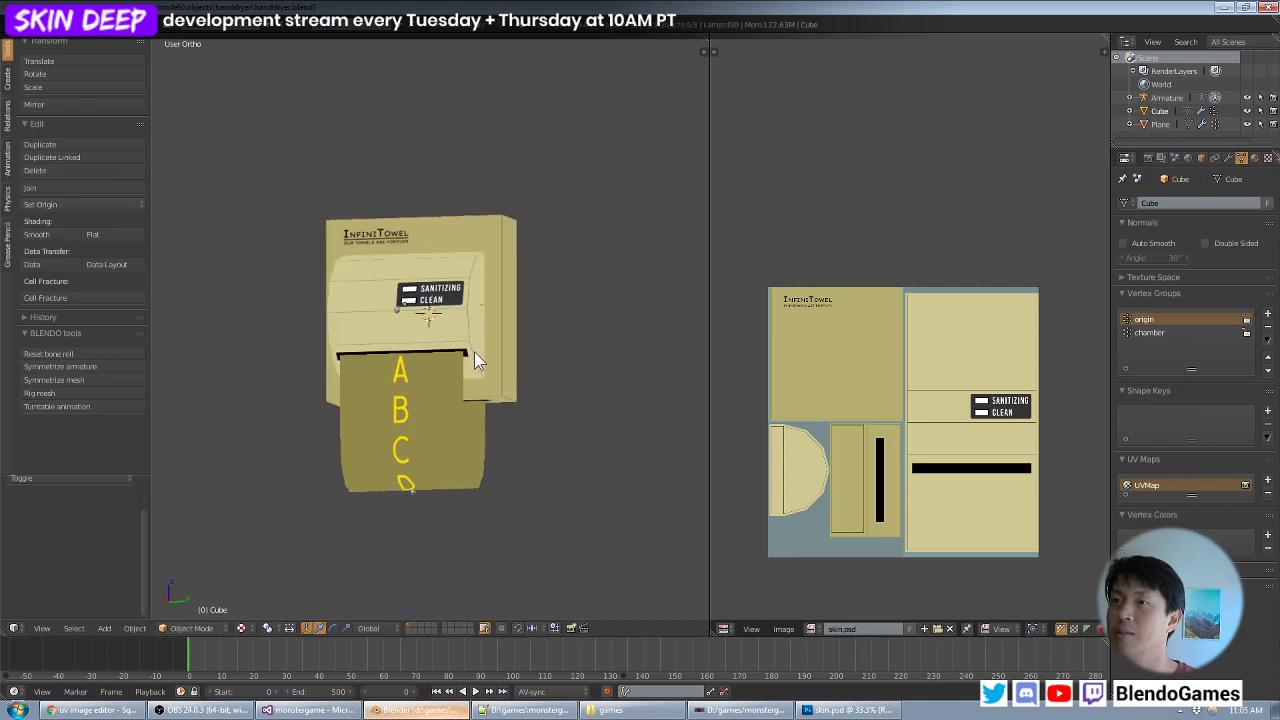
- Inspect the textured dispenser and its towel loop from several angles, saving the Blender file again
middle_click_drag(533, 445, 569, 403)
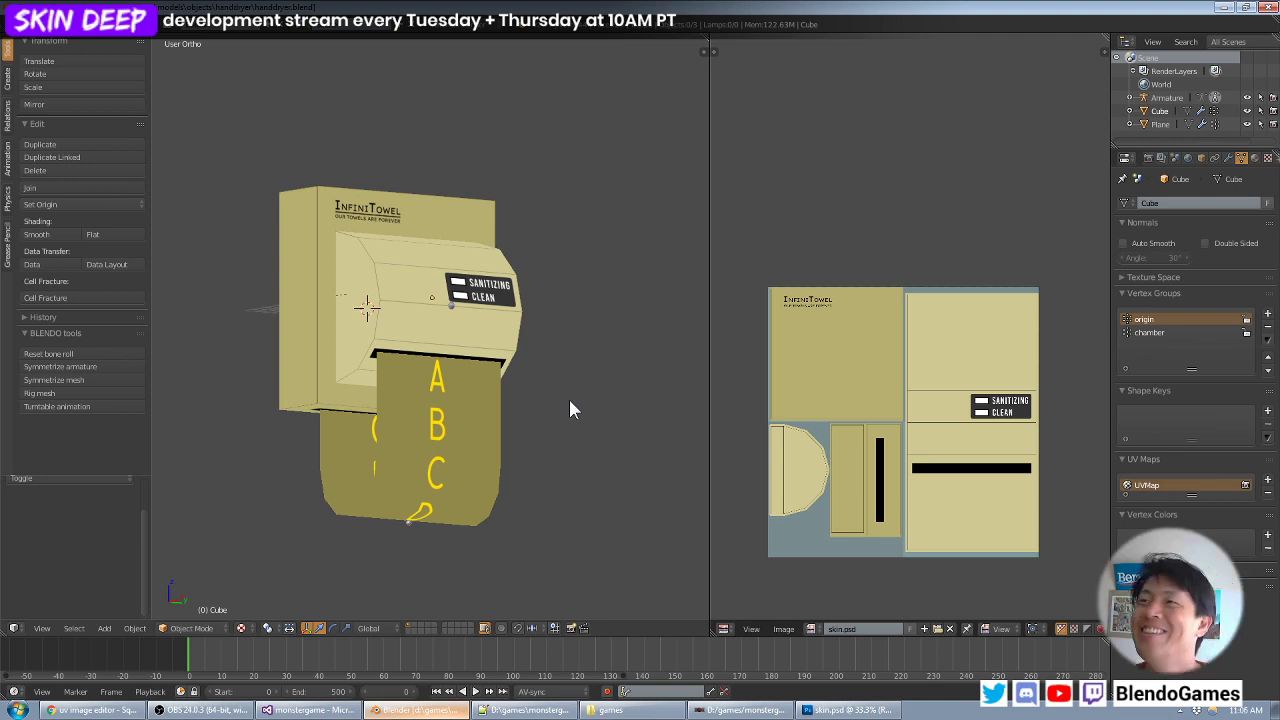
middle_click_drag(466, 290, 444, 342)
scroll(372, 340, "down", 2)
scroll(418, 317, "up", 3)
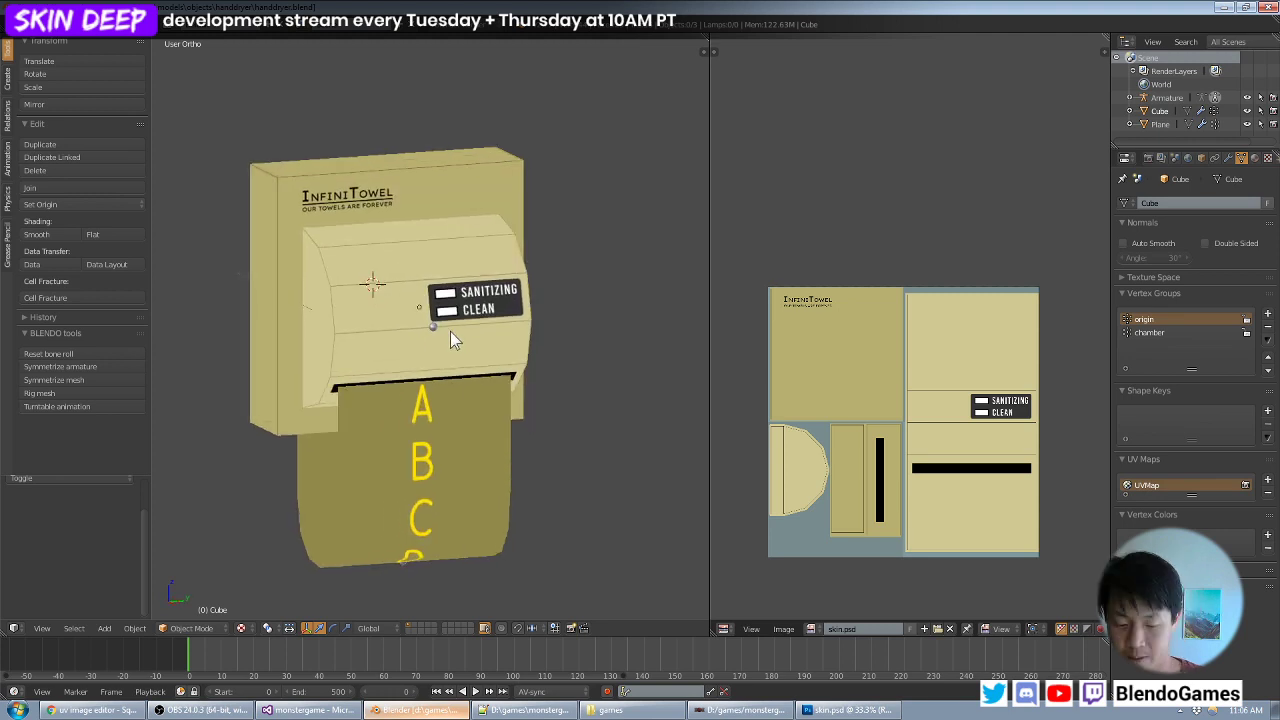
key("ctrl+s")
left_click(355, 339)
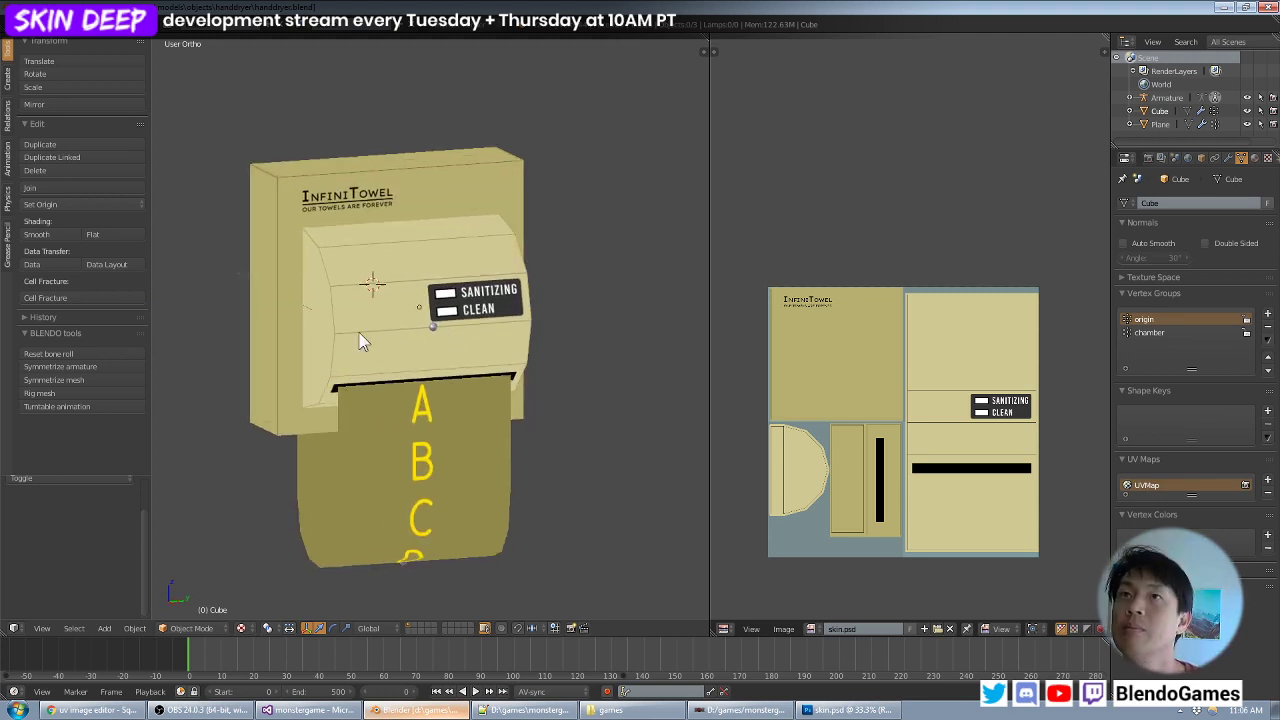
middle_click_drag(562, 314, 488, 435)
middle_click_drag(459, 480, 540, 462)
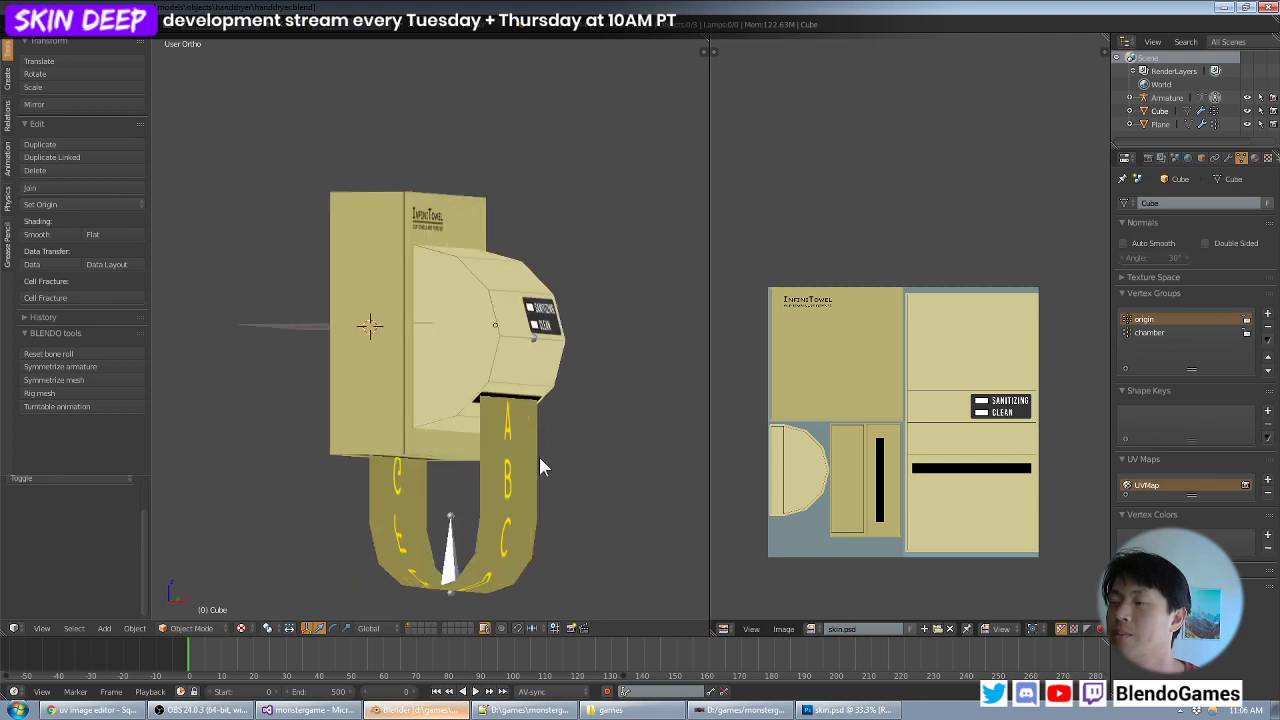
middle_click_drag(486, 520, 477, 474)
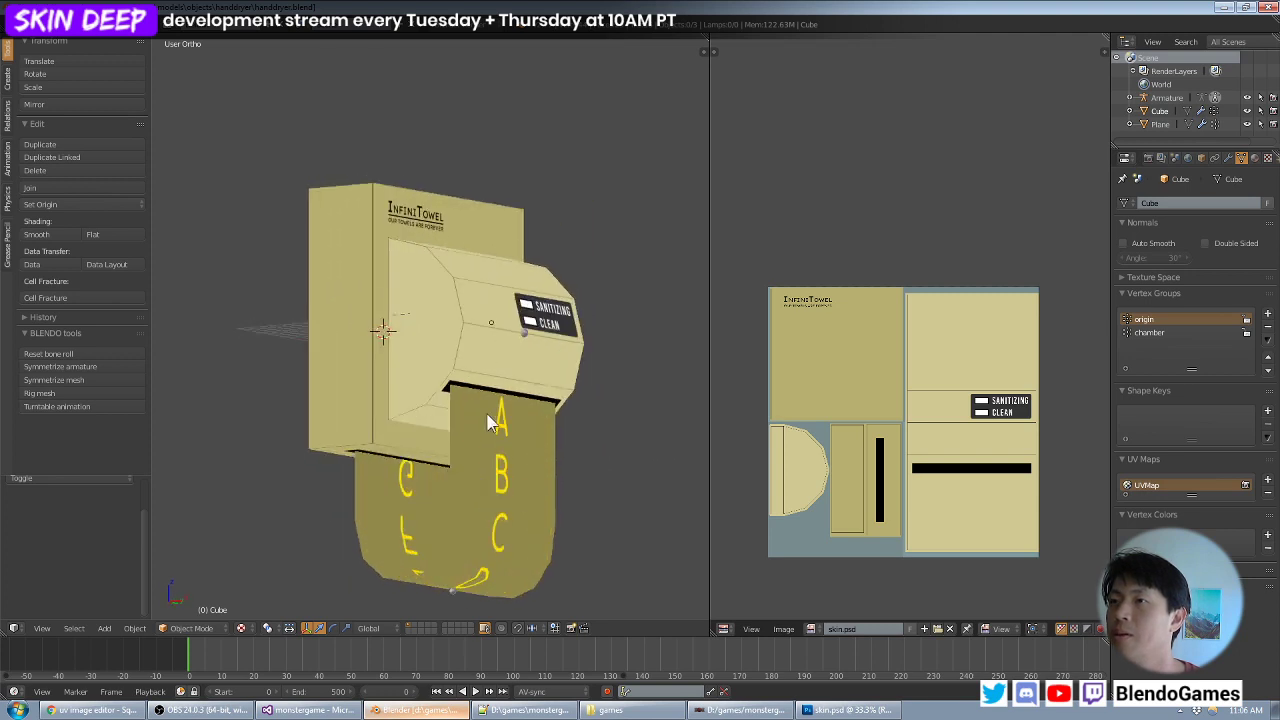
- Switch to Photoshop and close both uv.png and skin.psd
left_click(840, 710)
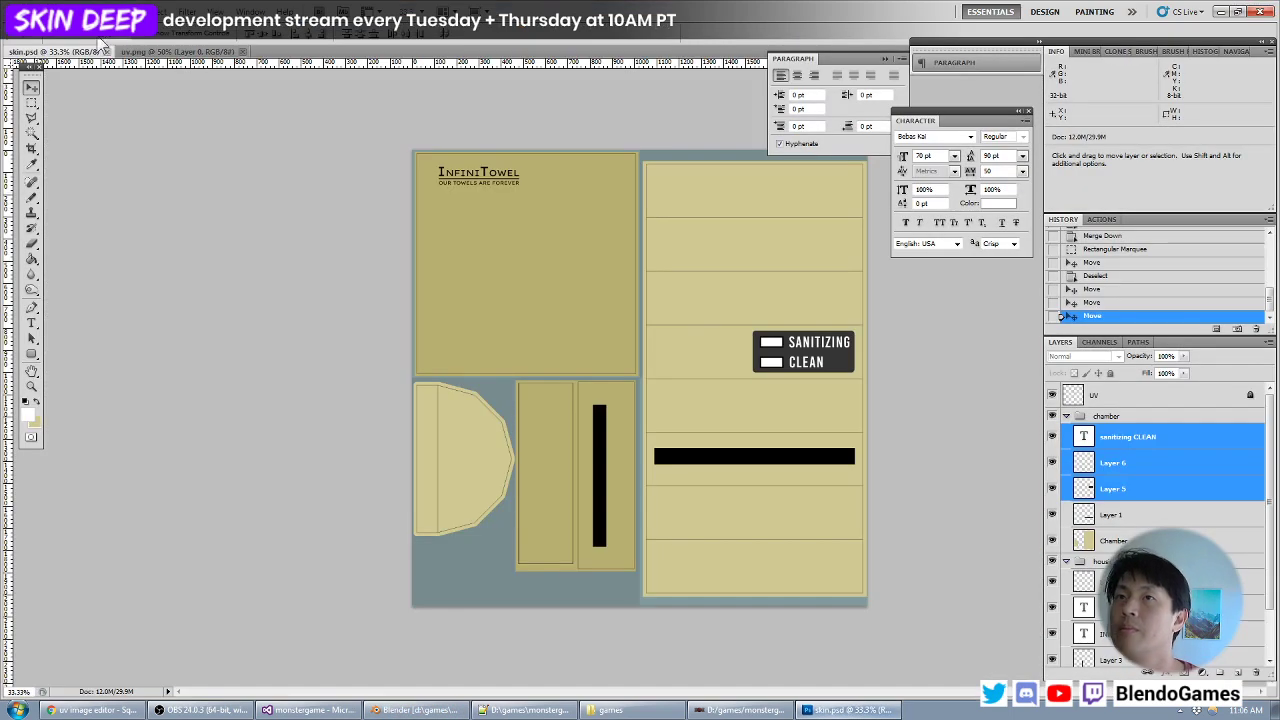
left_click(243, 53)
left_click(107, 51)
- Open towel.psd from the handdryer folder
left_click(38, 12)
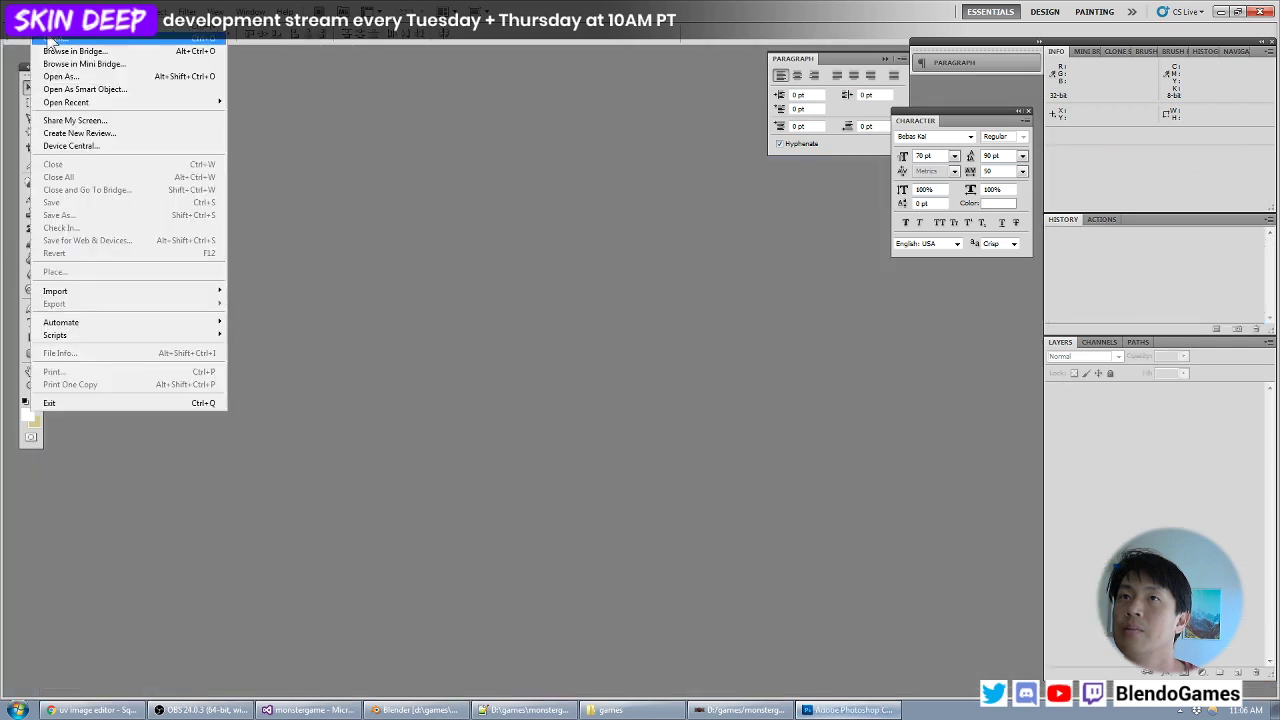
left_click(54, 40)
left_click(517, 160)
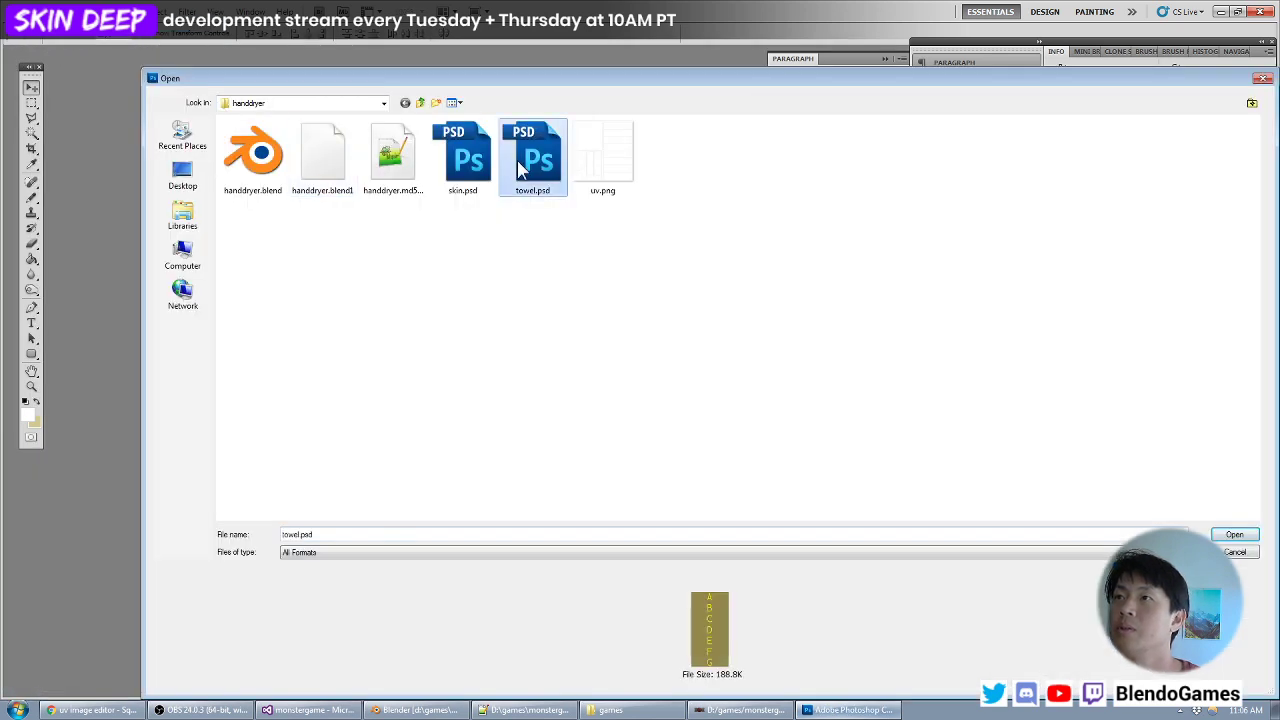
double_click(517, 160)
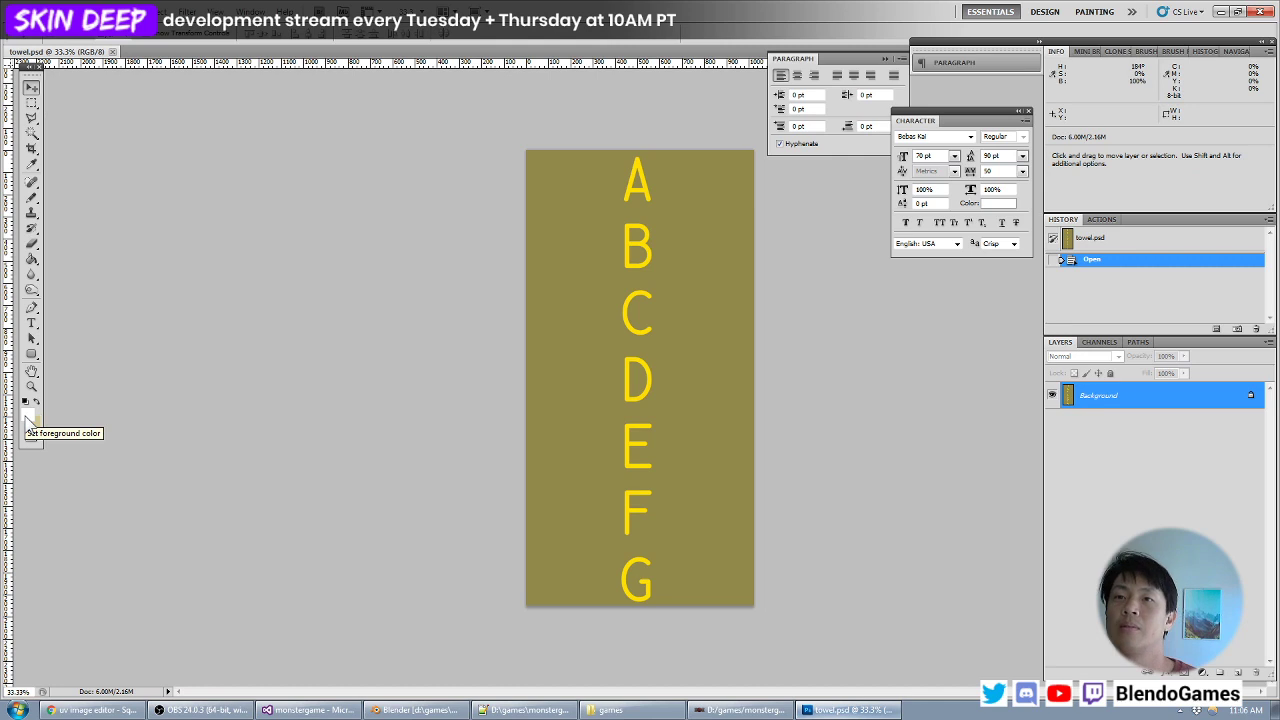
- Set the foreground colour to light blue #bce1e7 and fill the towel's Background layer with it
left_click(27, 419)
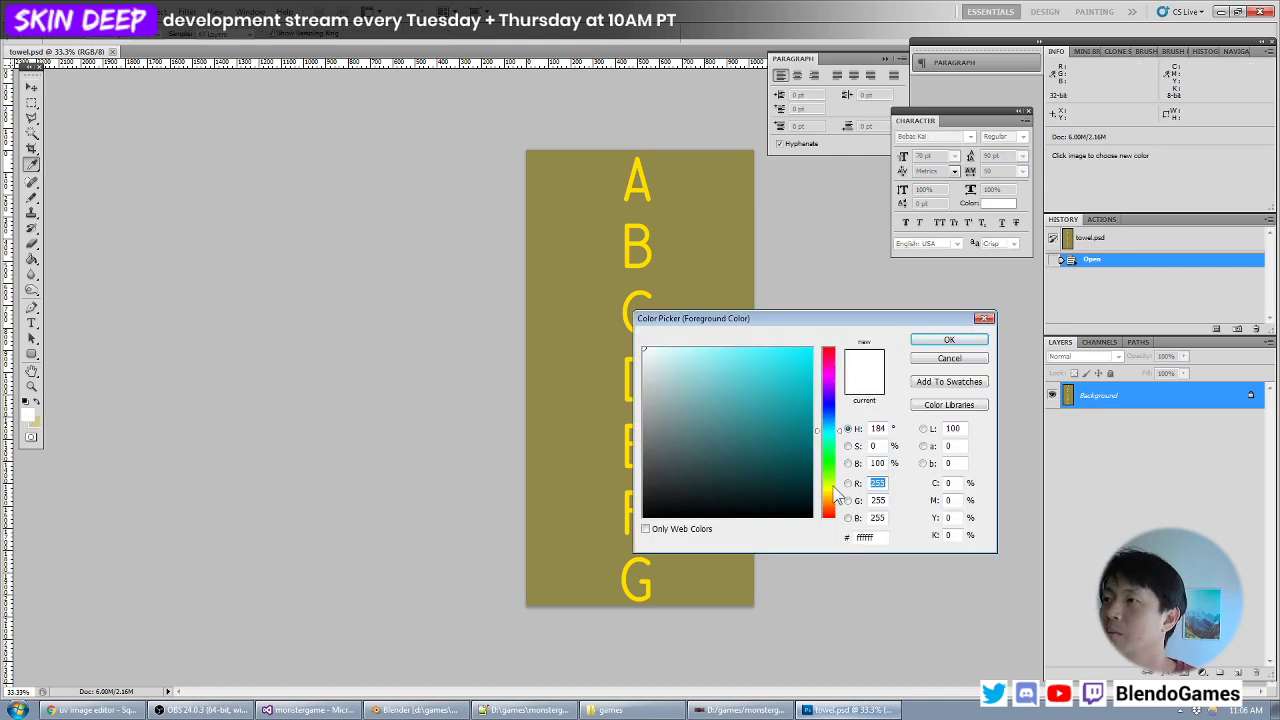
left_click(830, 497)
left_click(670, 370)
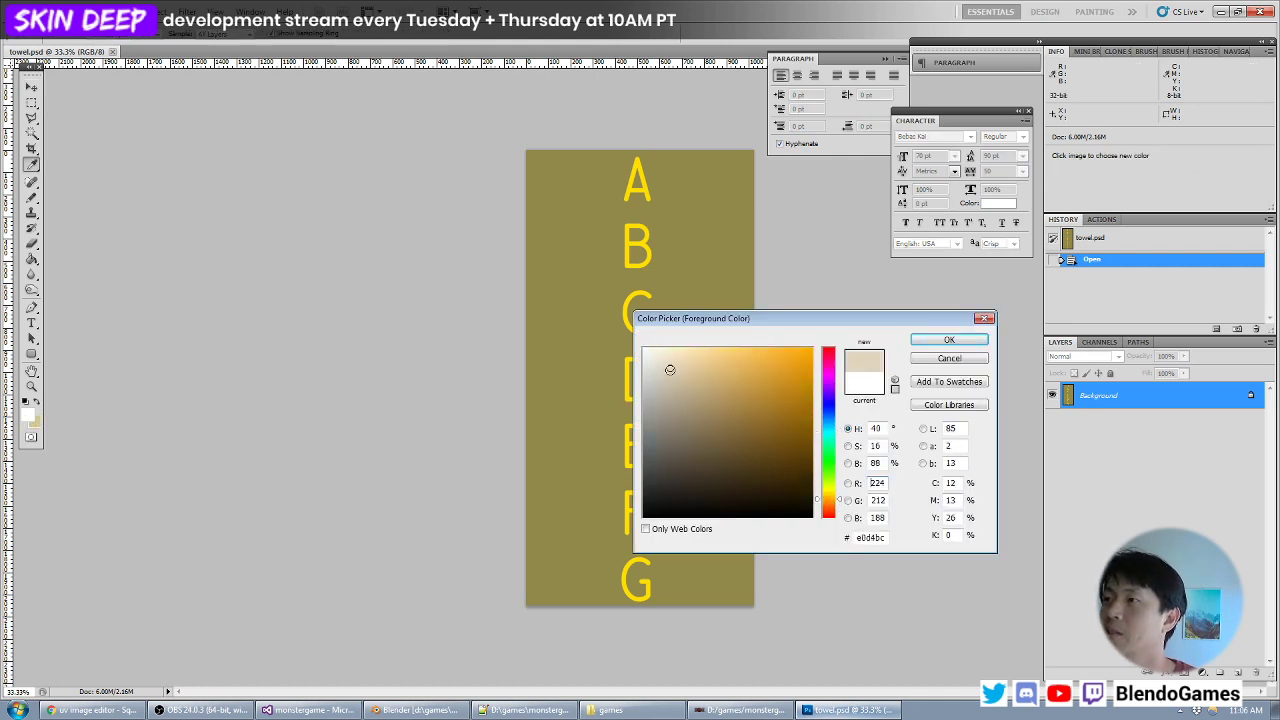
left_click_drag(666, 371, 658, 354)
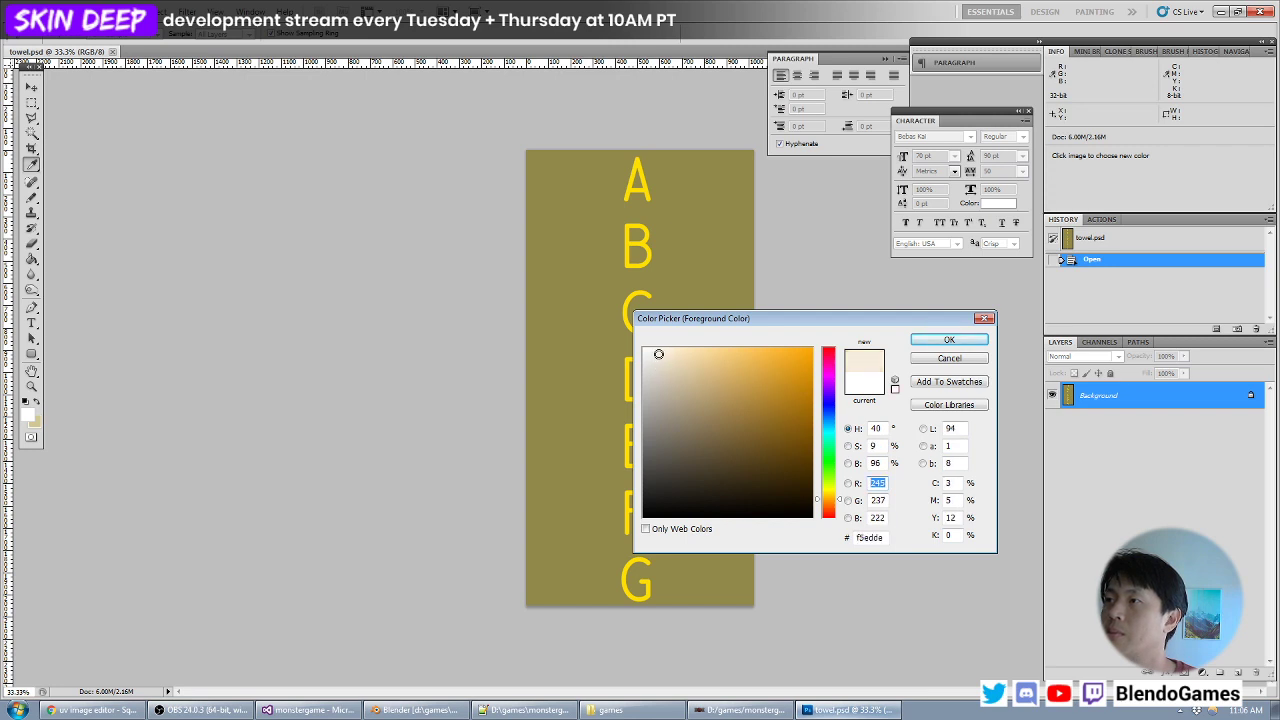
left_click(829, 429)
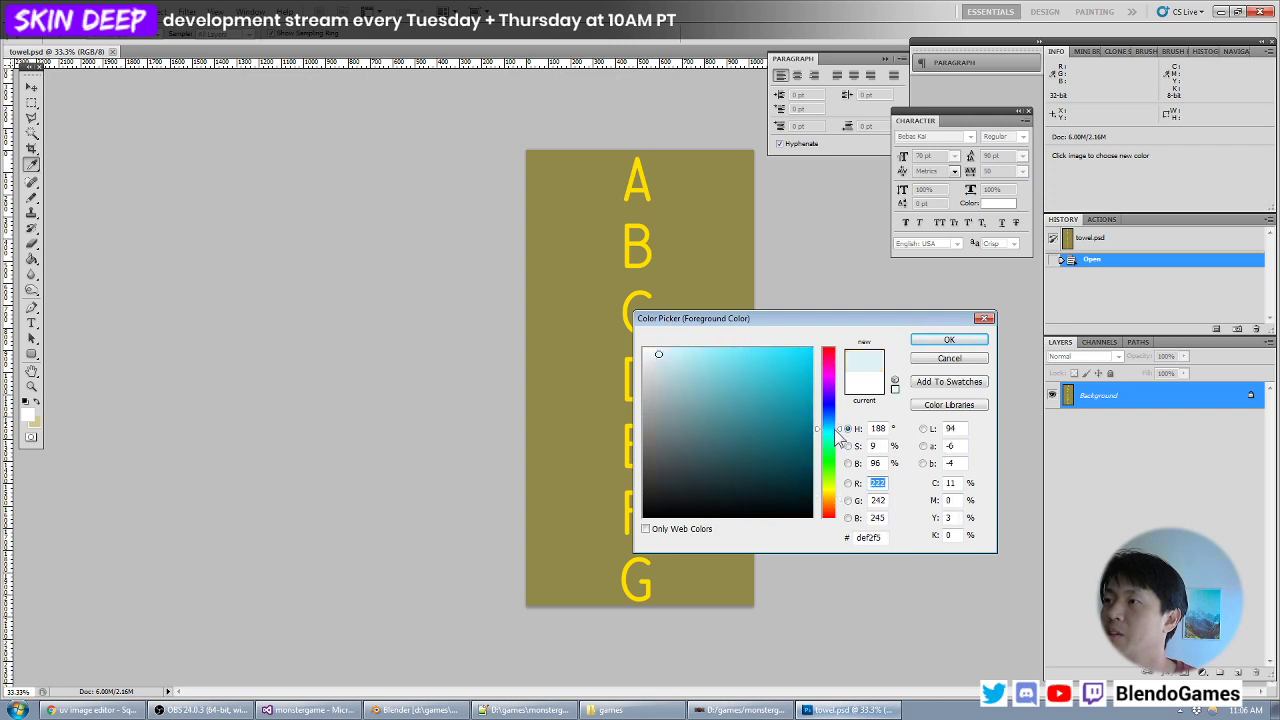
left_click(657, 366)
left_click_drag(657, 366, 674, 364)
key("Return")
key("alt+BackSpace")
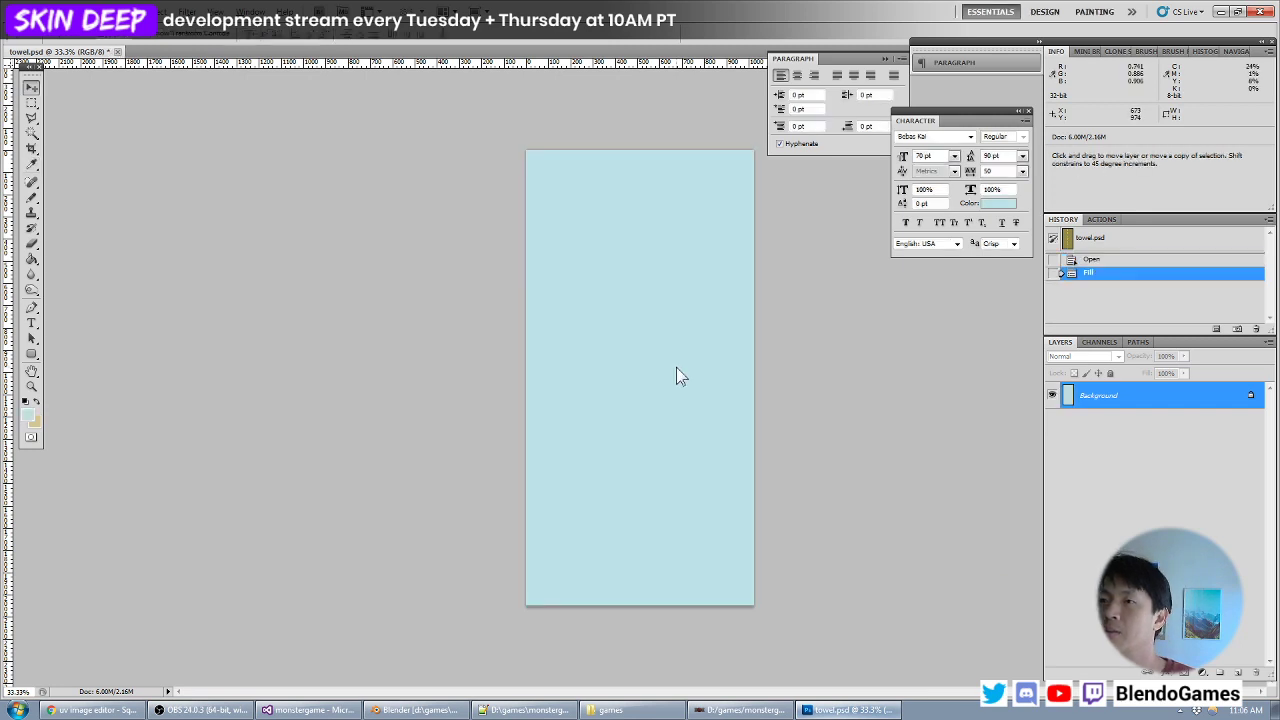
- Set the foreground colour to dark teal #1490a3 and activate the Pencil tool
left_click(28, 415)
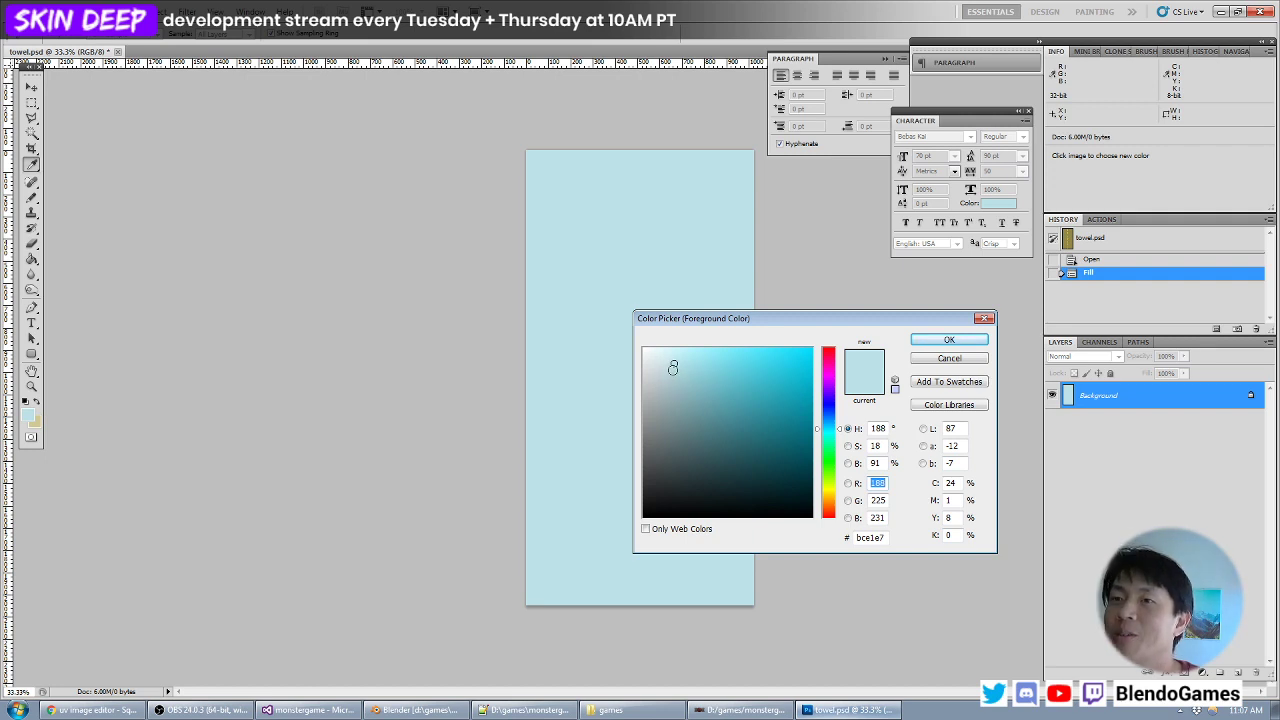
left_click(665, 388)
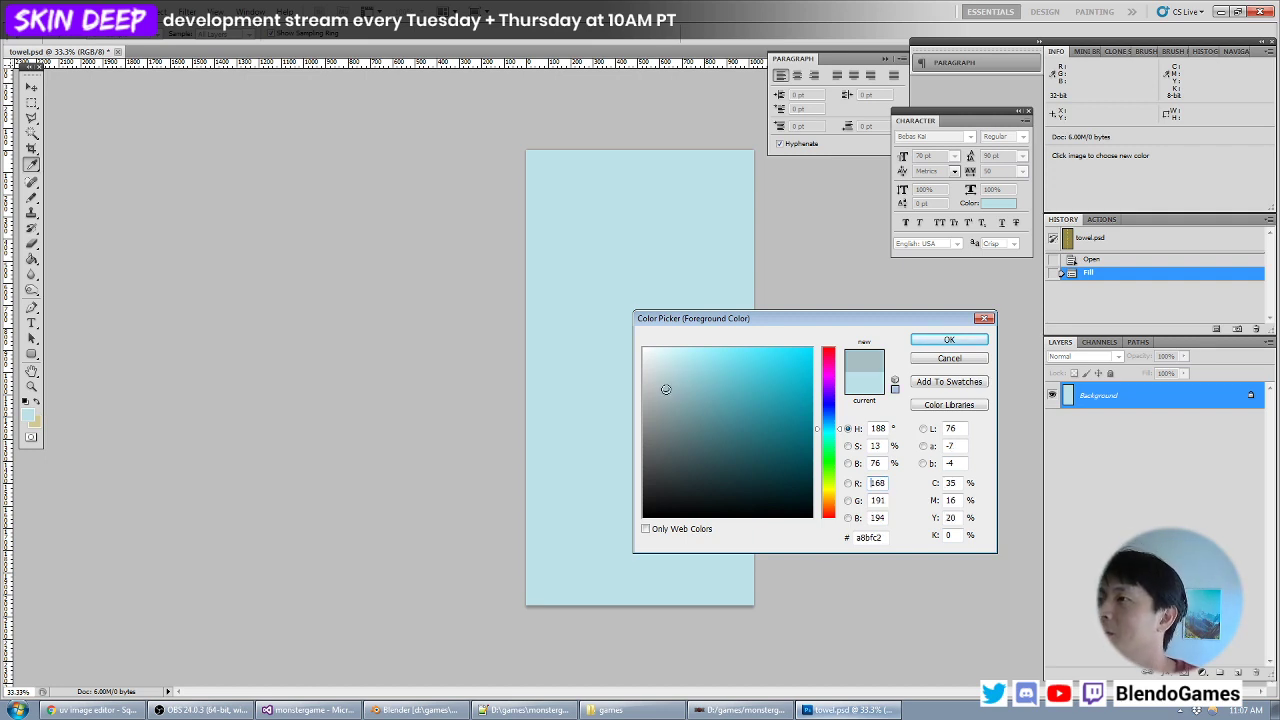
left_click(657, 392)
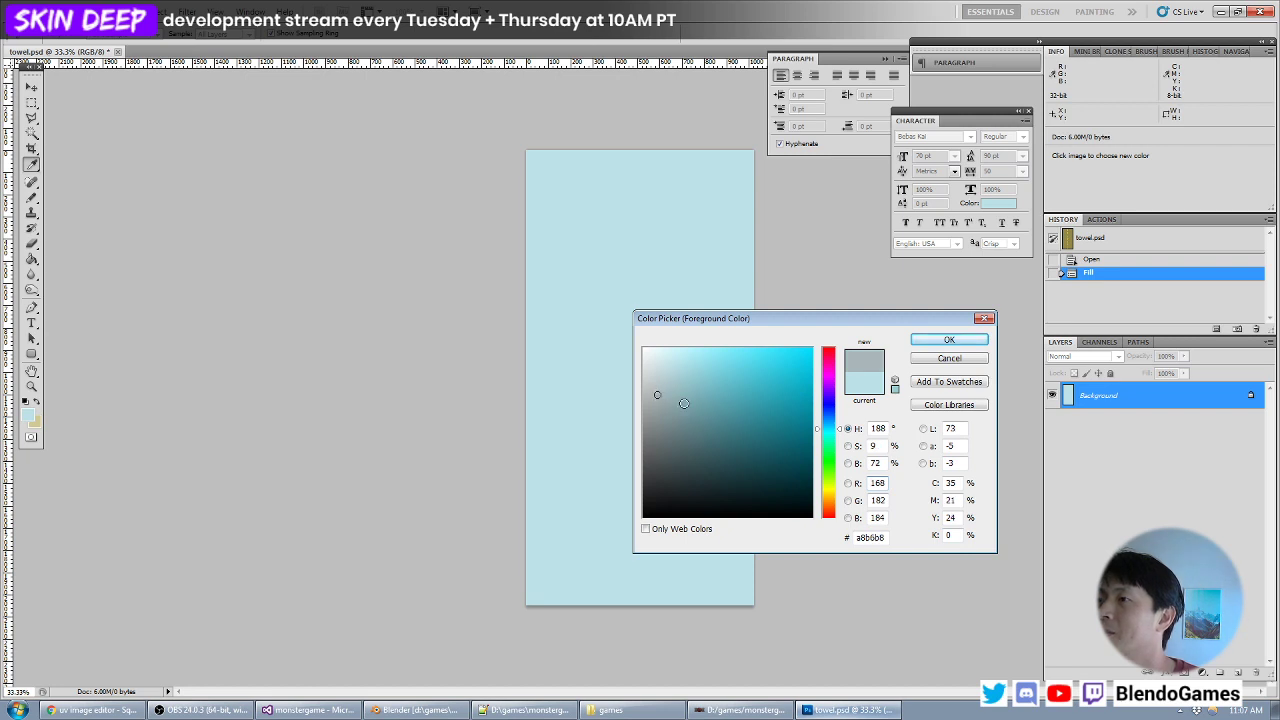
mouse_move(774, 418)
left_mouse_down()
mouse_move(770, 401)
mouse_move(786, 414)
mouse_move(771, 397)
mouse_move(792, 409)
left_mouse_up()
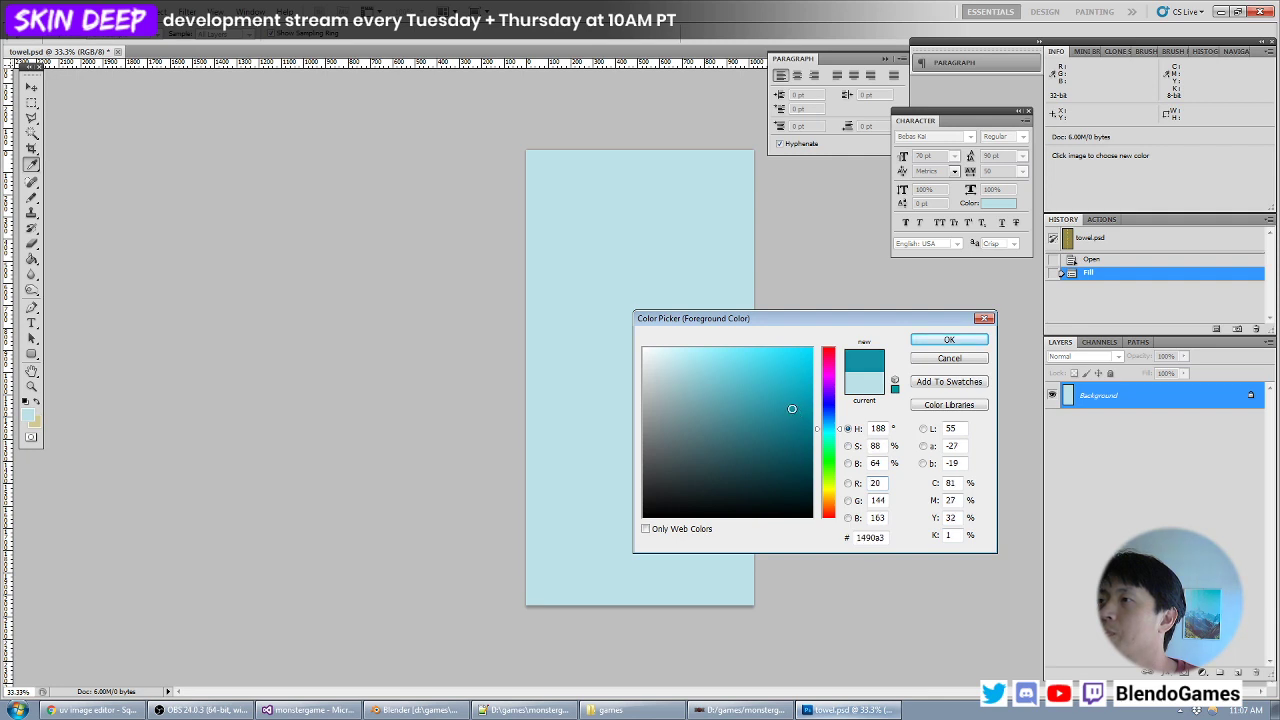
key("Return")
left_click(31, 197)
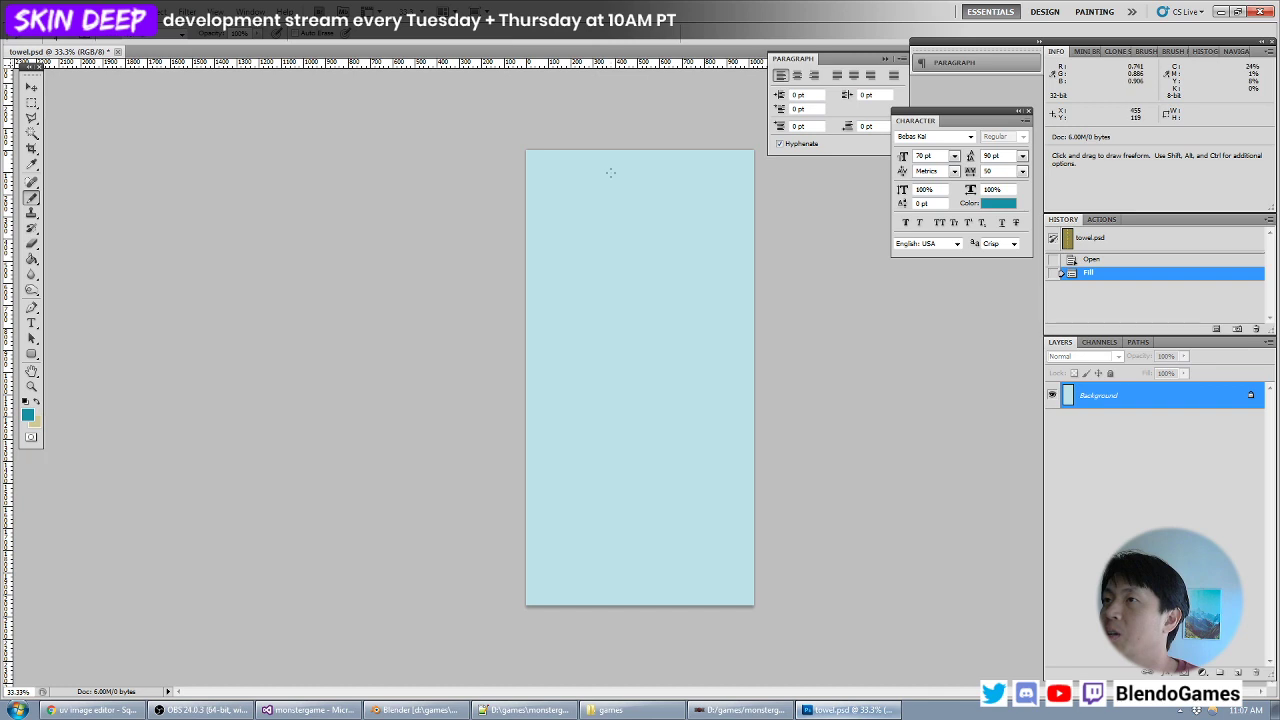
- Try Pencil test strokes on the blue towel background and undo them
key("ctrl+equal")
key("ctrl+equal")
left_click_drag(366, 243, 425, 485)
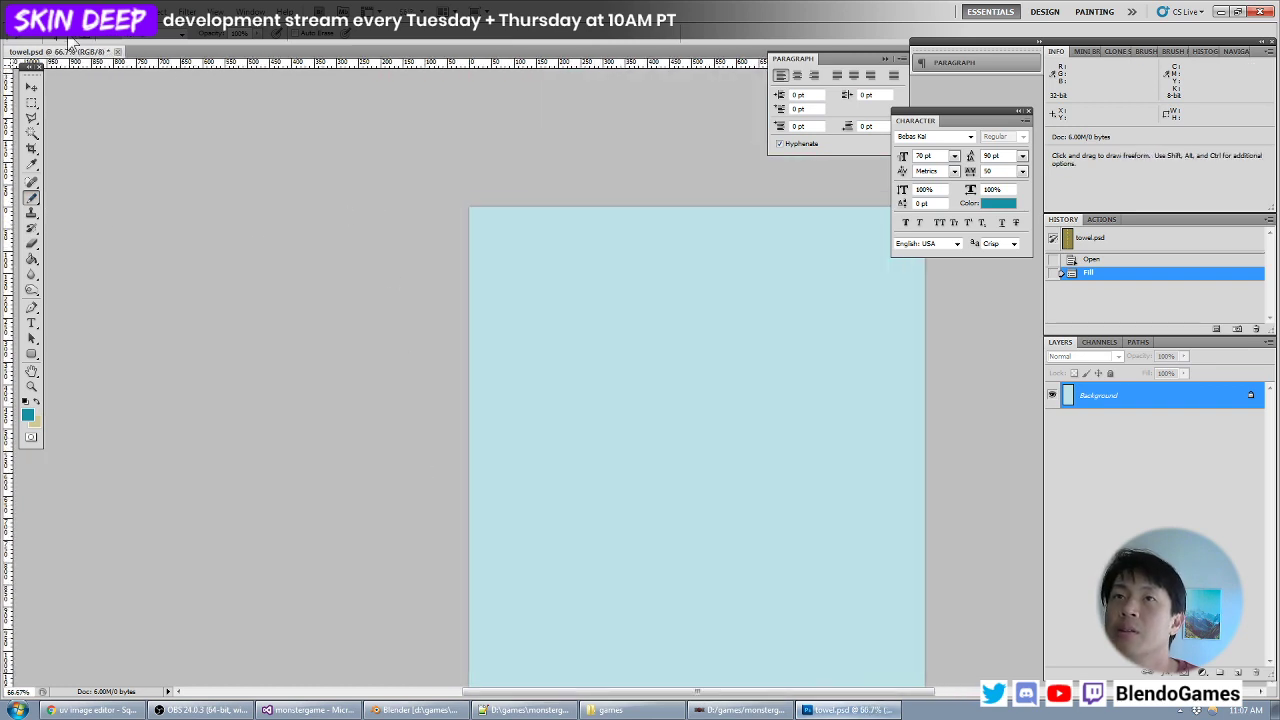
key("ctrl+minus")
key("ctrl+minus")
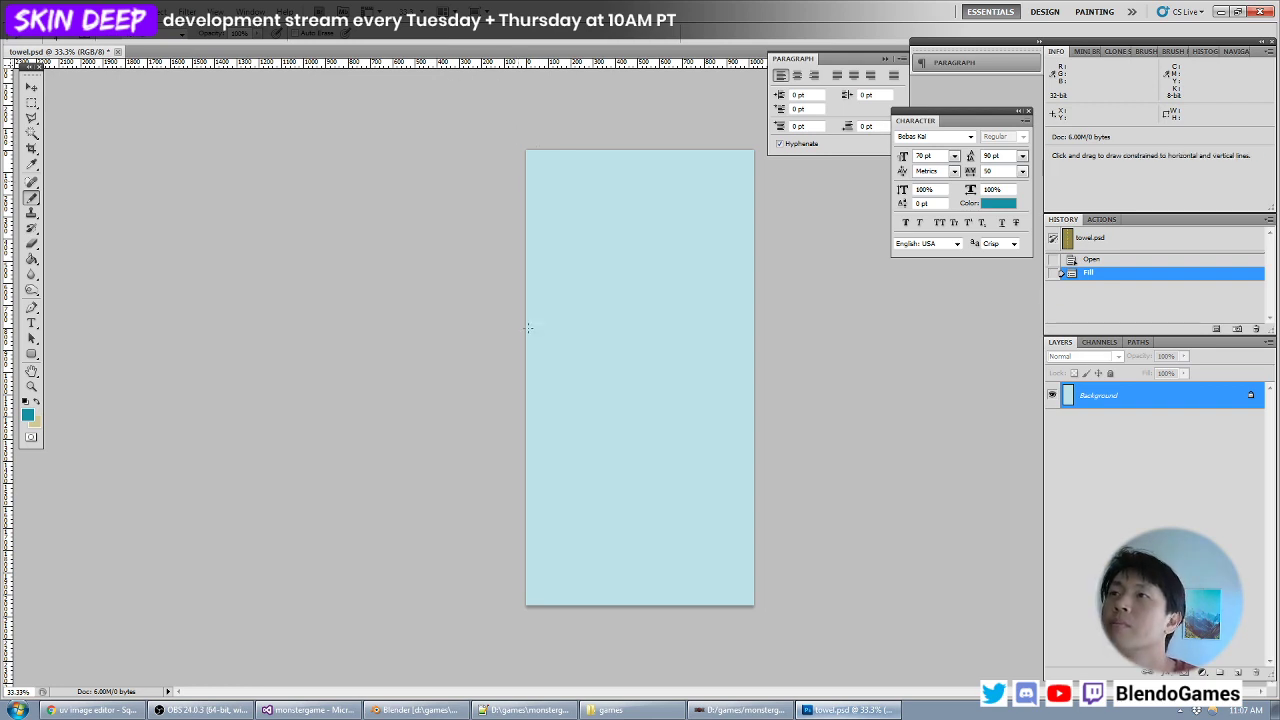
left_click(573, 243)
key("ctrl+z")
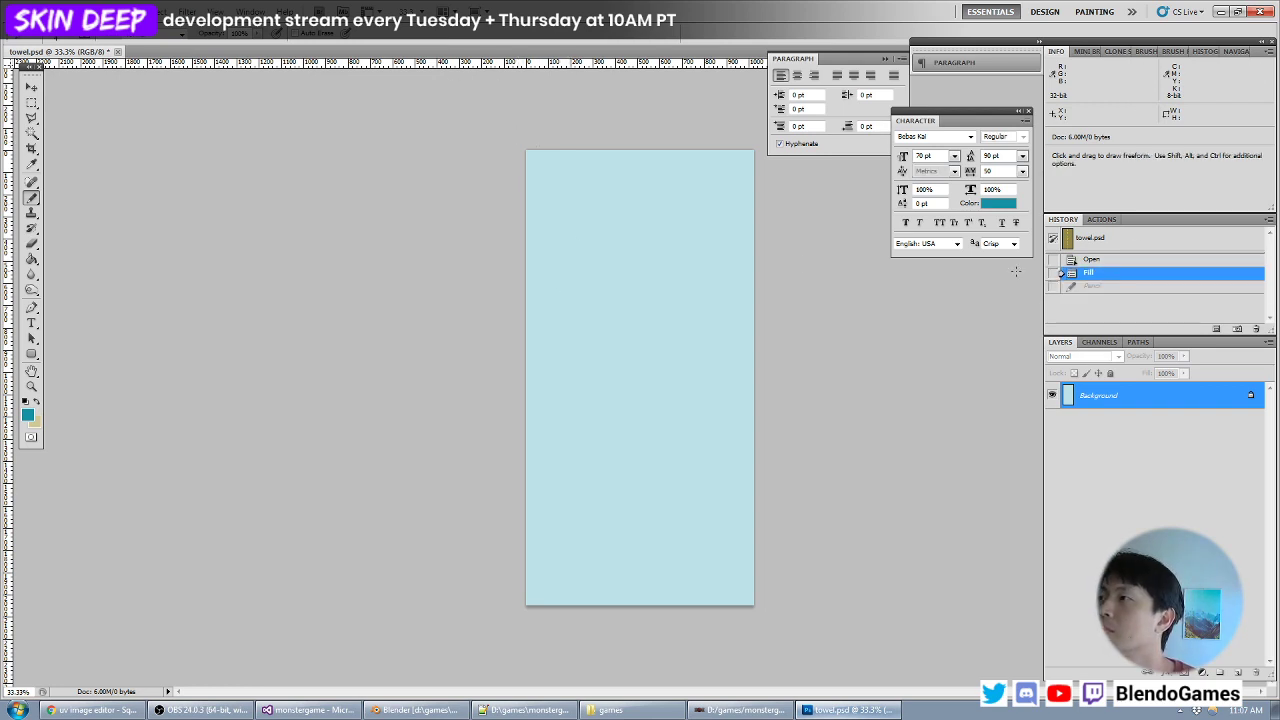
left_click_drag(681, 242, 681, 452, "shift")
key("ctrl+z")
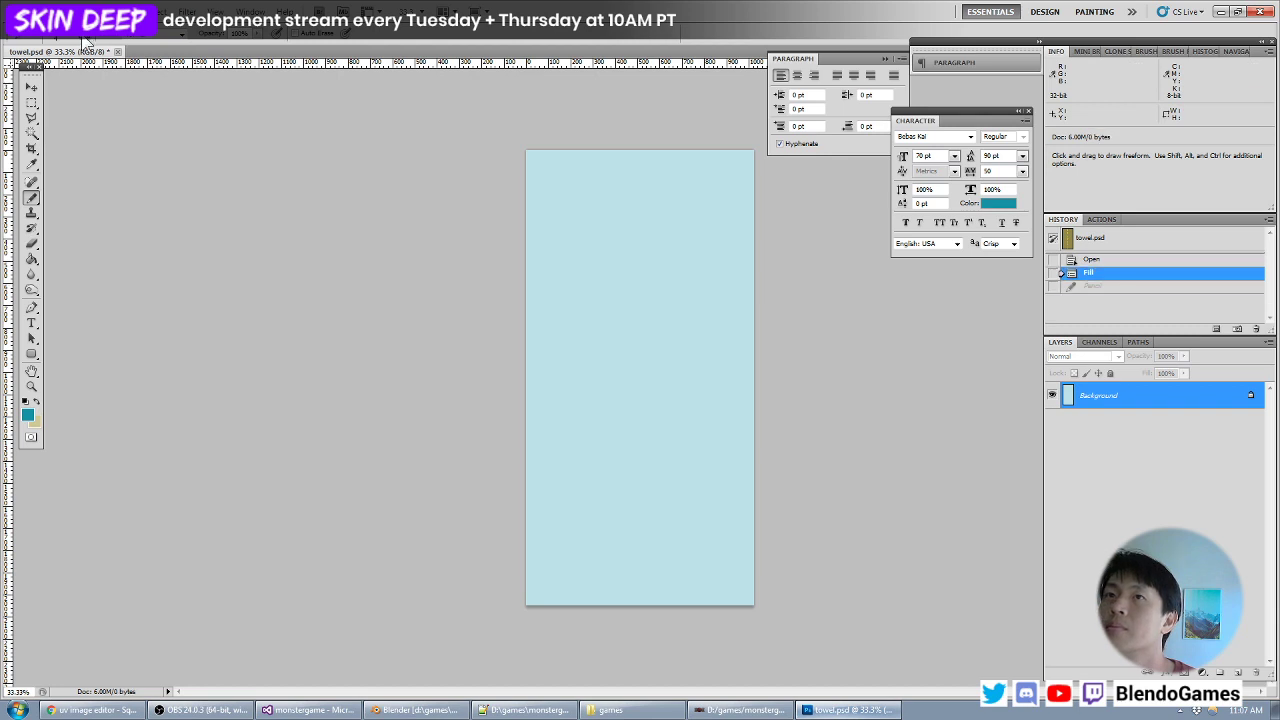
- Set the Pencil size to 12 px, test it with a vertical stroke on the towel and undo the stroke
left_click(68, 36)
left_click_drag(140, 57, 58, 66)
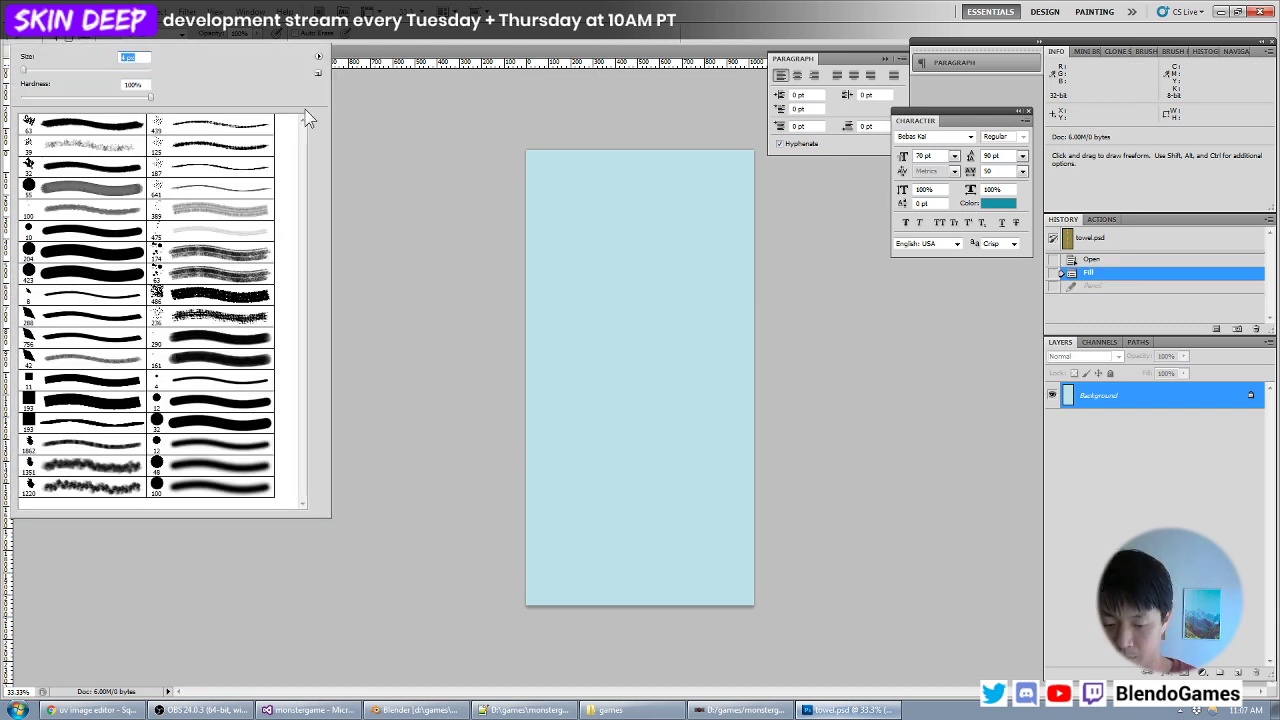
type("12")
left_click_drag(658, 191, 702, 348, "shift")
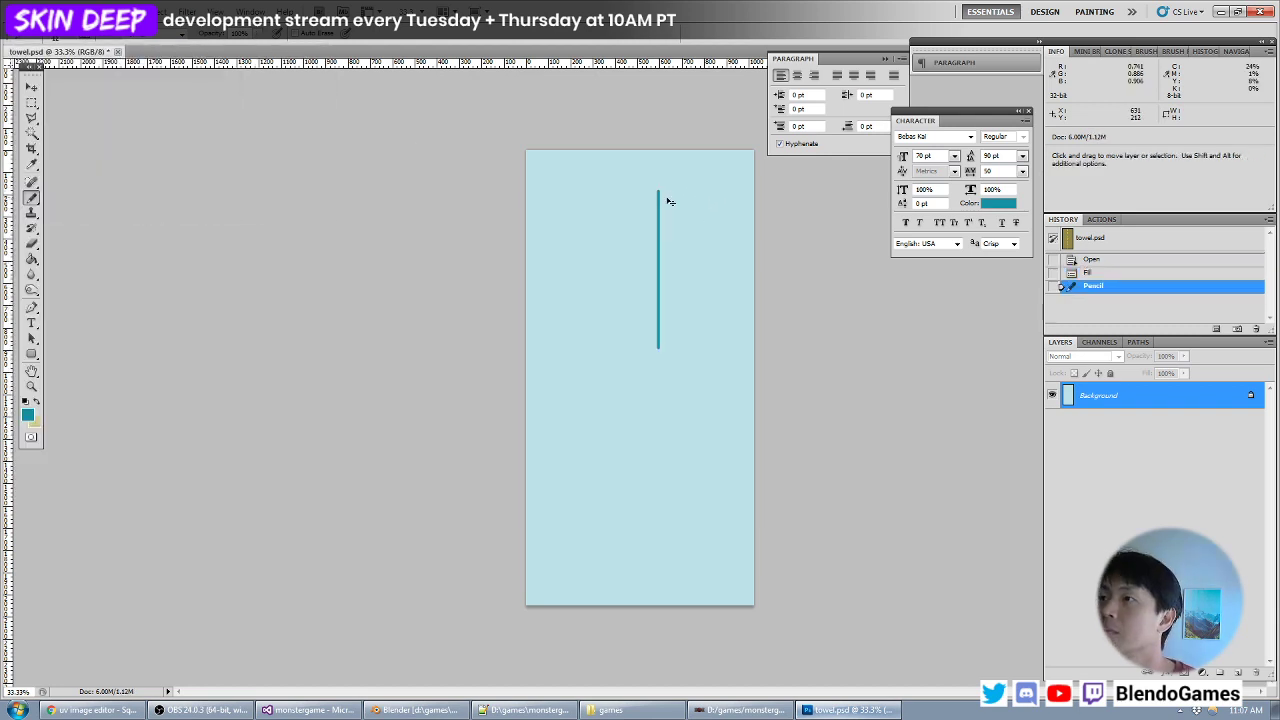
key("ctrl+z")
key("ctrl+shift+n")
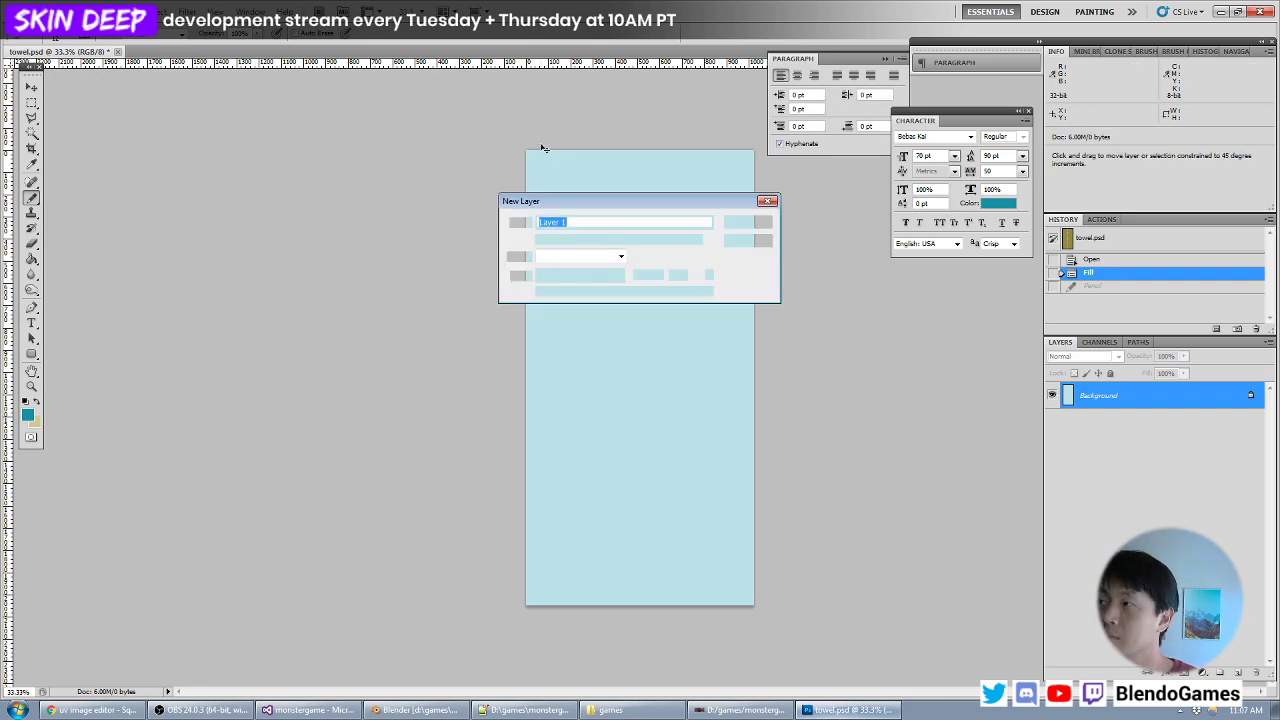
type("STRIPE")
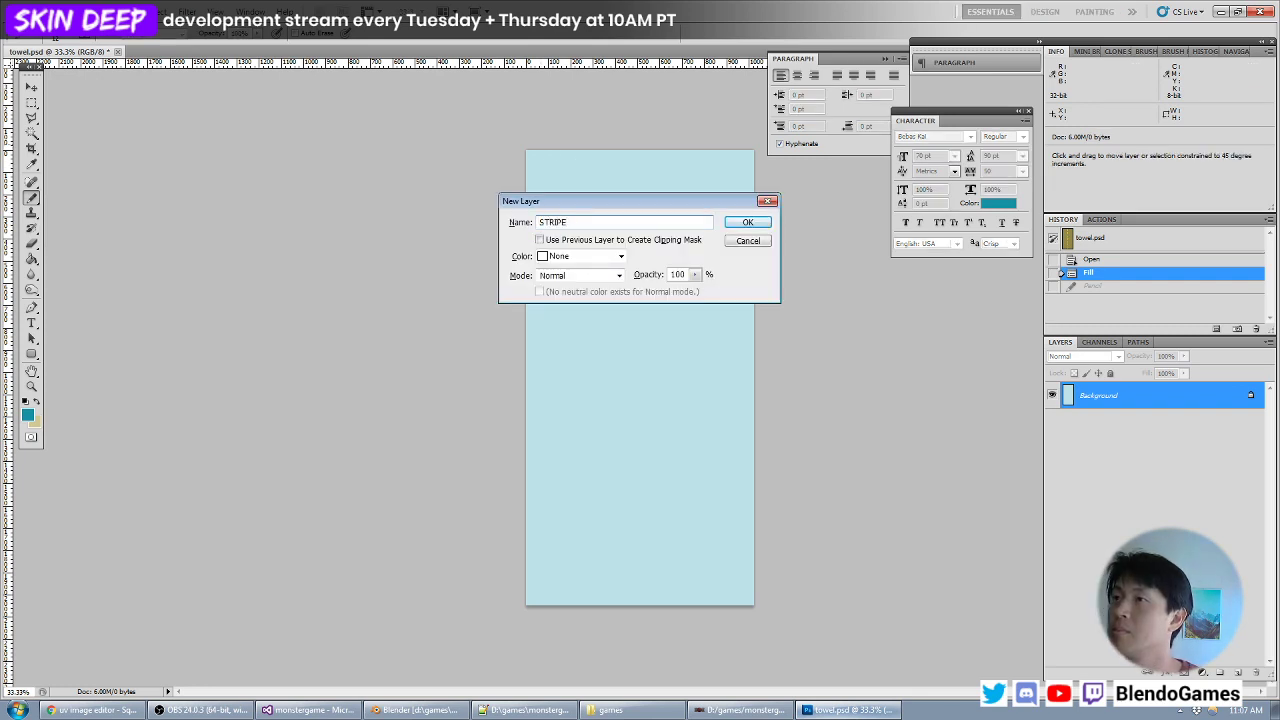
key("Escape")
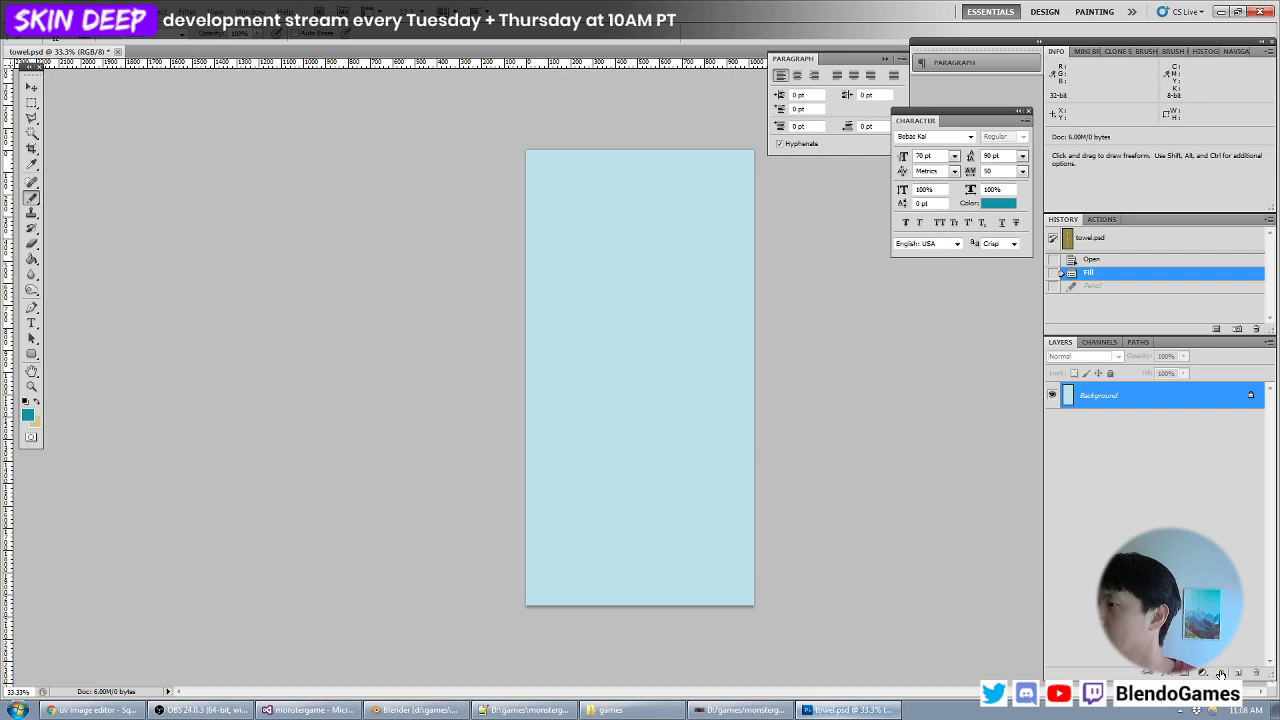
- Create a layer group named STRIPE and add a new empty layer inside it
left_click(1220, 673)
double_click(1100, 390)
type("STR")
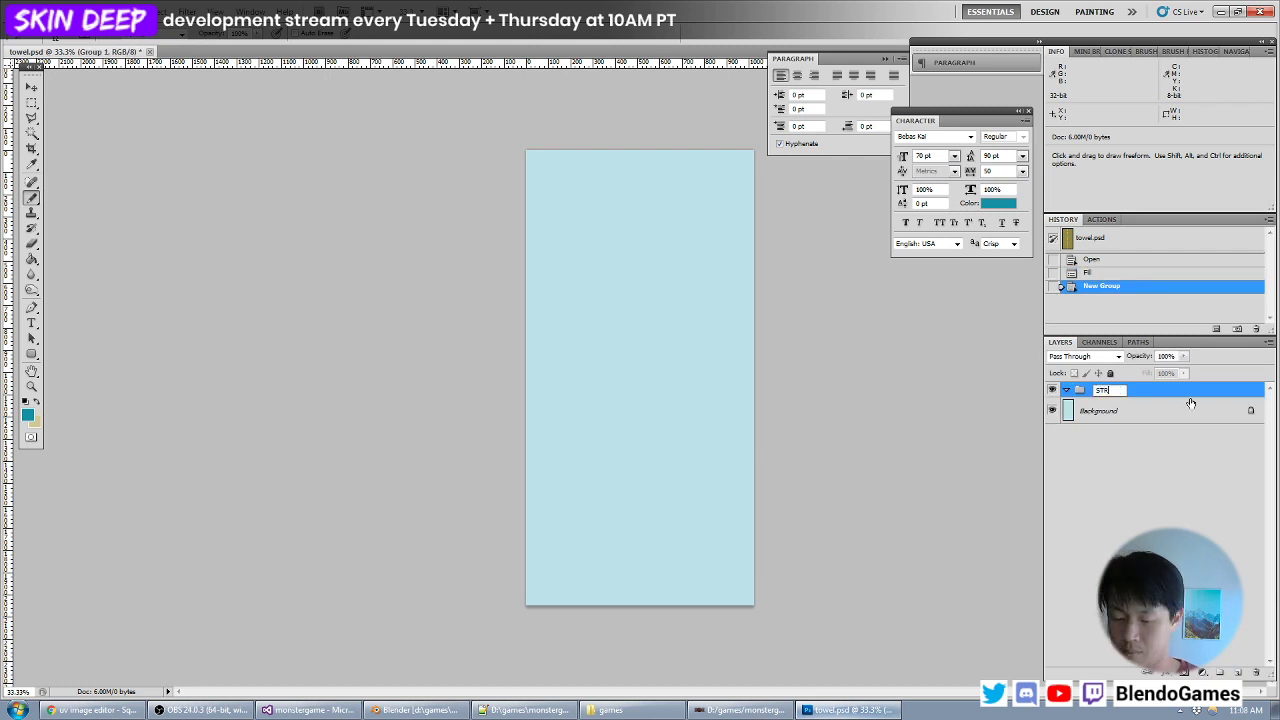
type("I")
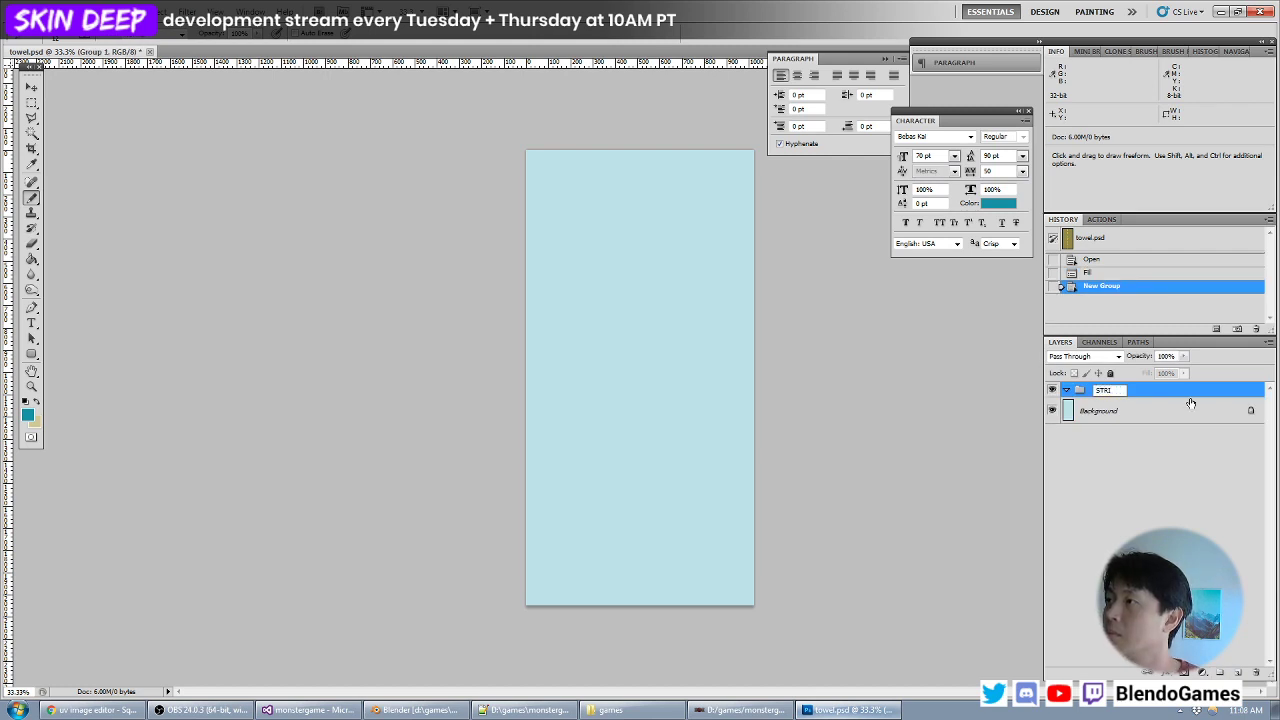
type("PE")
key("Return")
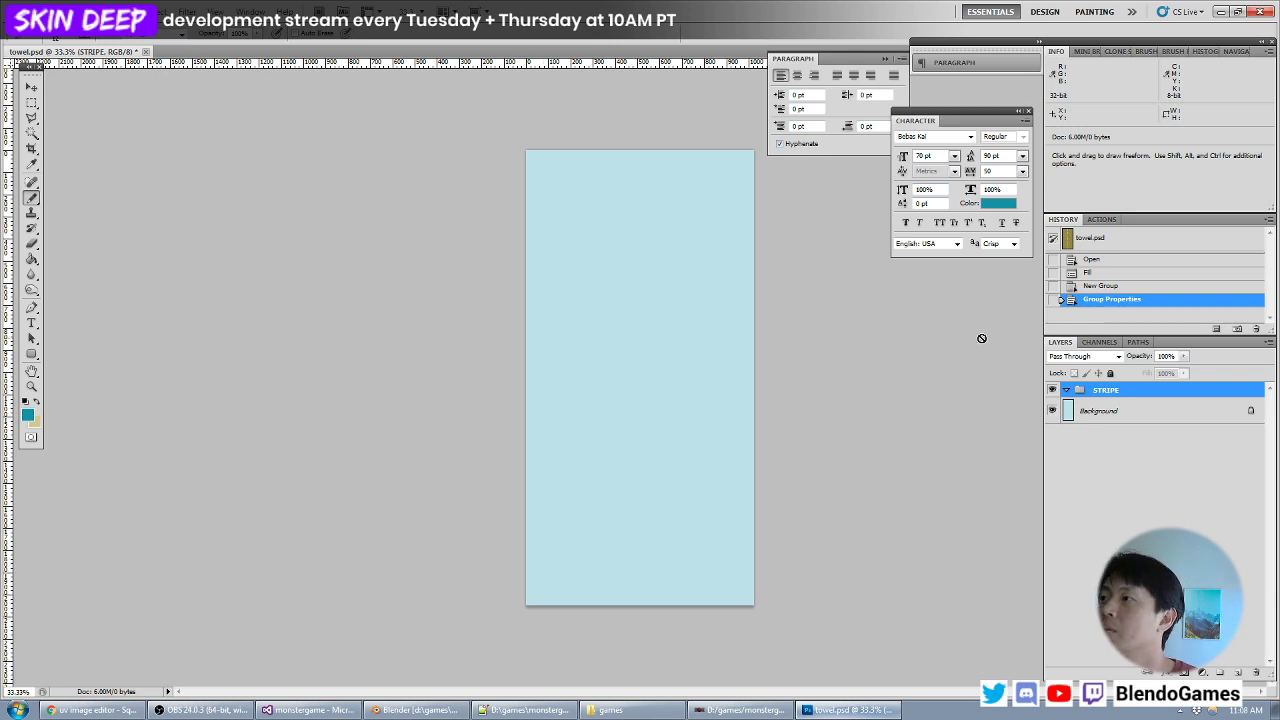
key("ctrl+shift+n")
key("Return")
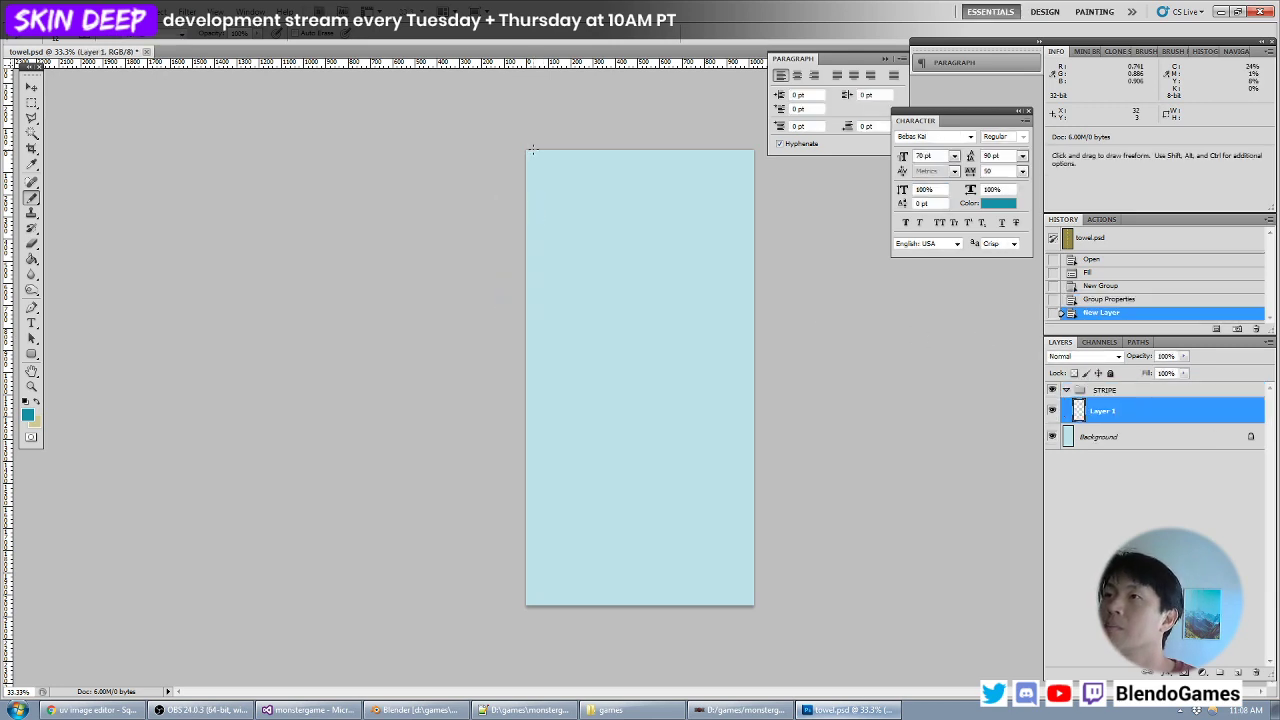
- Draw two parallel teal vertical lines over the towel's full height, close to its left edge
left_click_drag(533, 147, 533, 608)
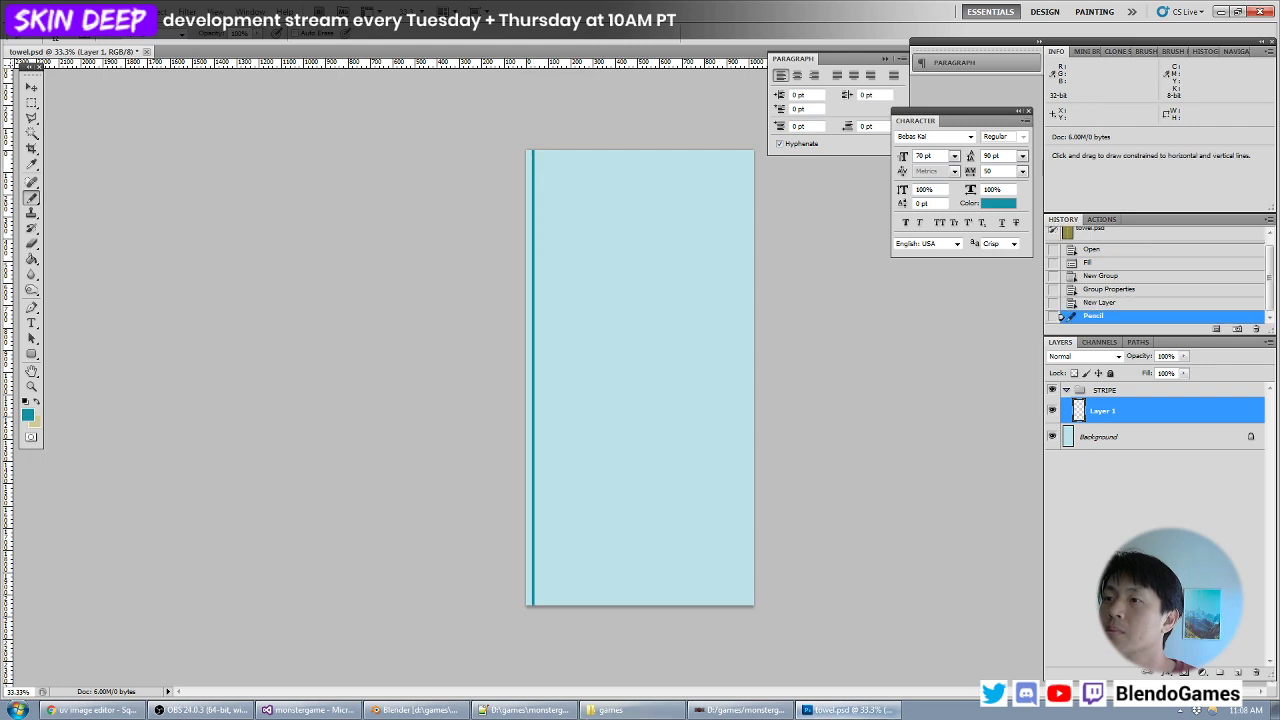
key("ctrl+z")
left_click_drag(537, 147, 537, 608)
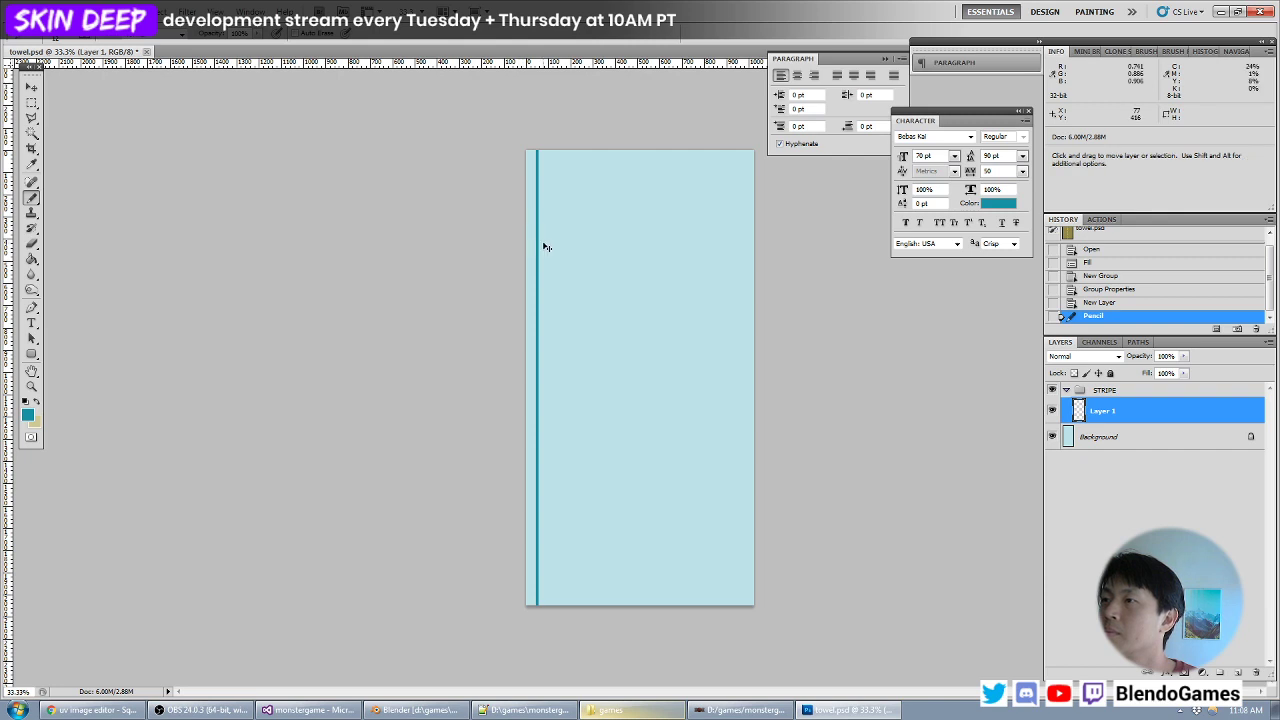
key("ctrl+plus")
key("ctrl+plus")
left_click_drag(538, 222, 514, 494)
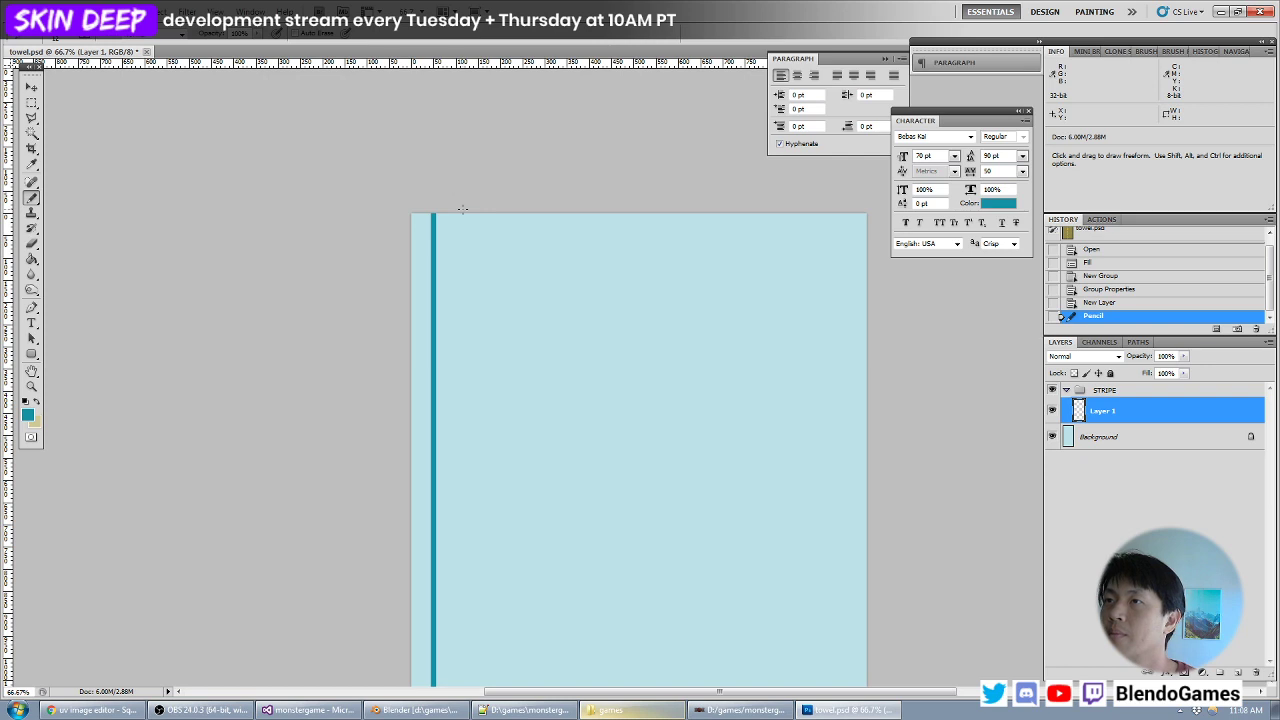
key("ctrl+minus")
mouse_move(545, 317)
left_mouse_down()
mouse_move(532, 168)
mouse_move(549, 190)
left_mouse_up()
key("ctrl+minus")
left_click_drag(560, 241, 557, 652, "shift")
- Select the narrow strip between the two teal lines with the Magic Wand
left_click(33, 150)
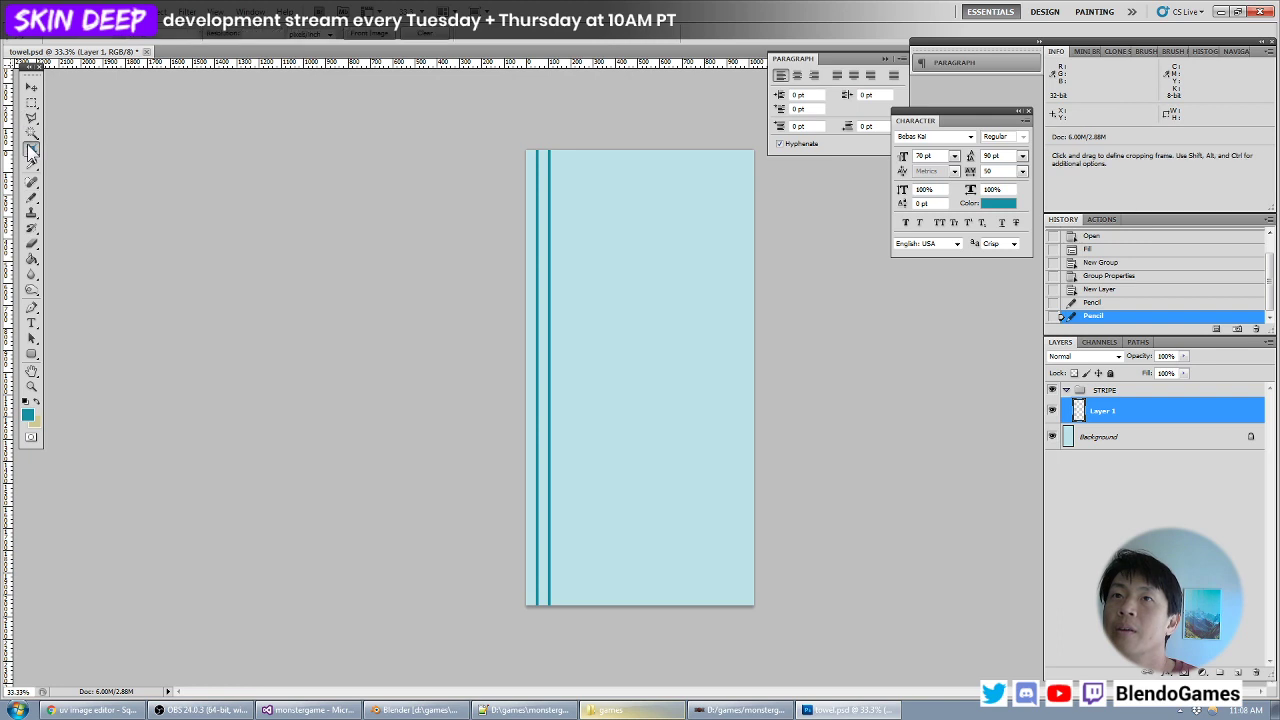
left_click(33, 135)
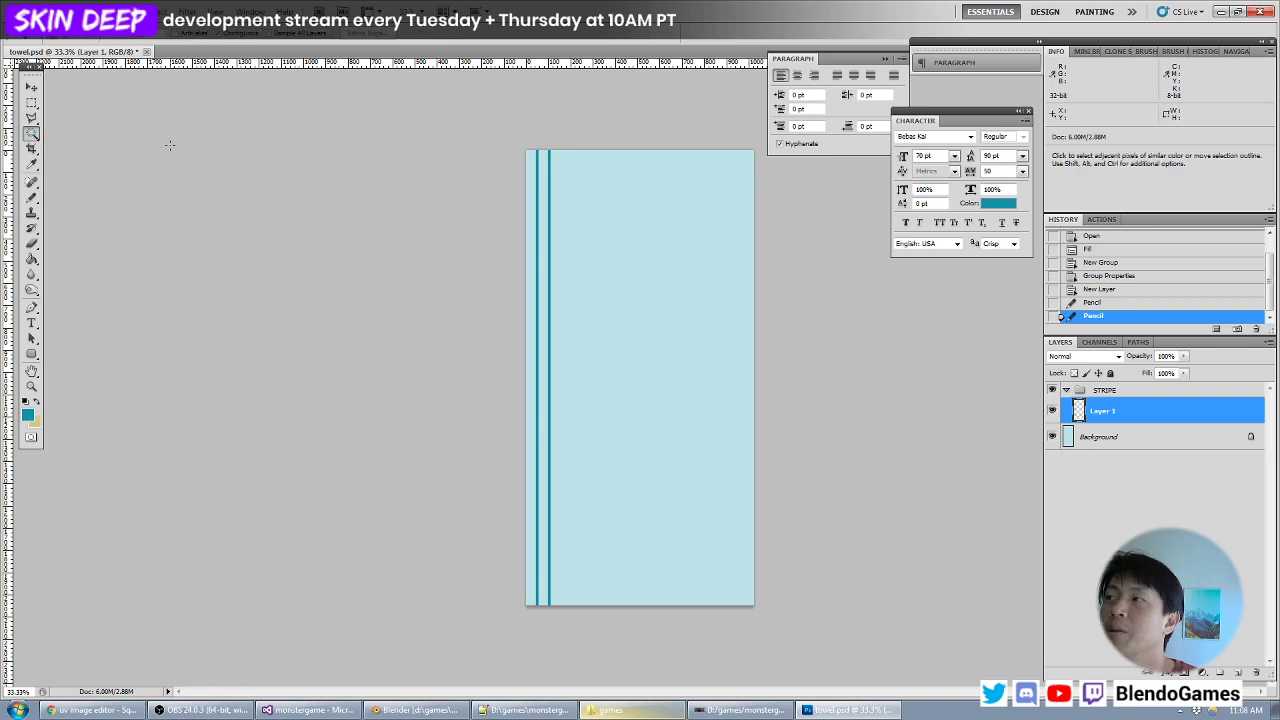
left_click(541, 170)
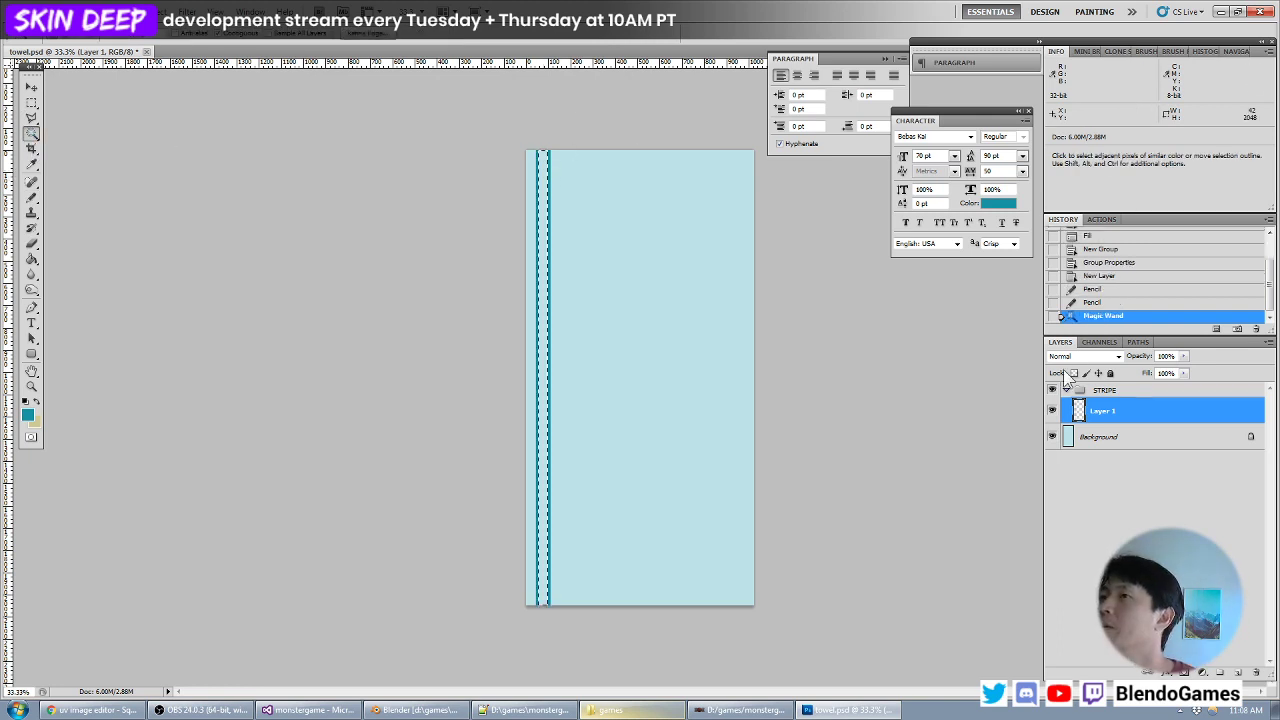
left_click(1052, 411)
left_click(1052, 411)
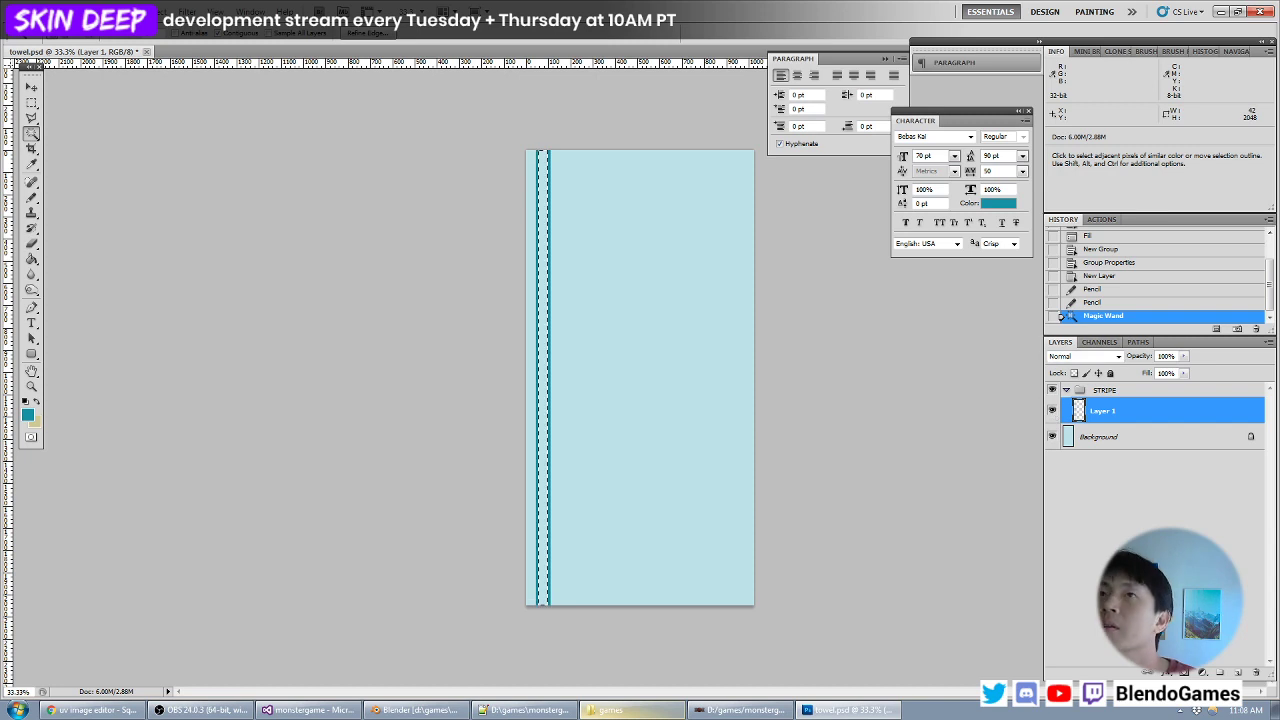
- Add a new layer in the STRIPE group, fill the selected strip with the black dotted custom pattern, and deselect
left_click(68, 12)
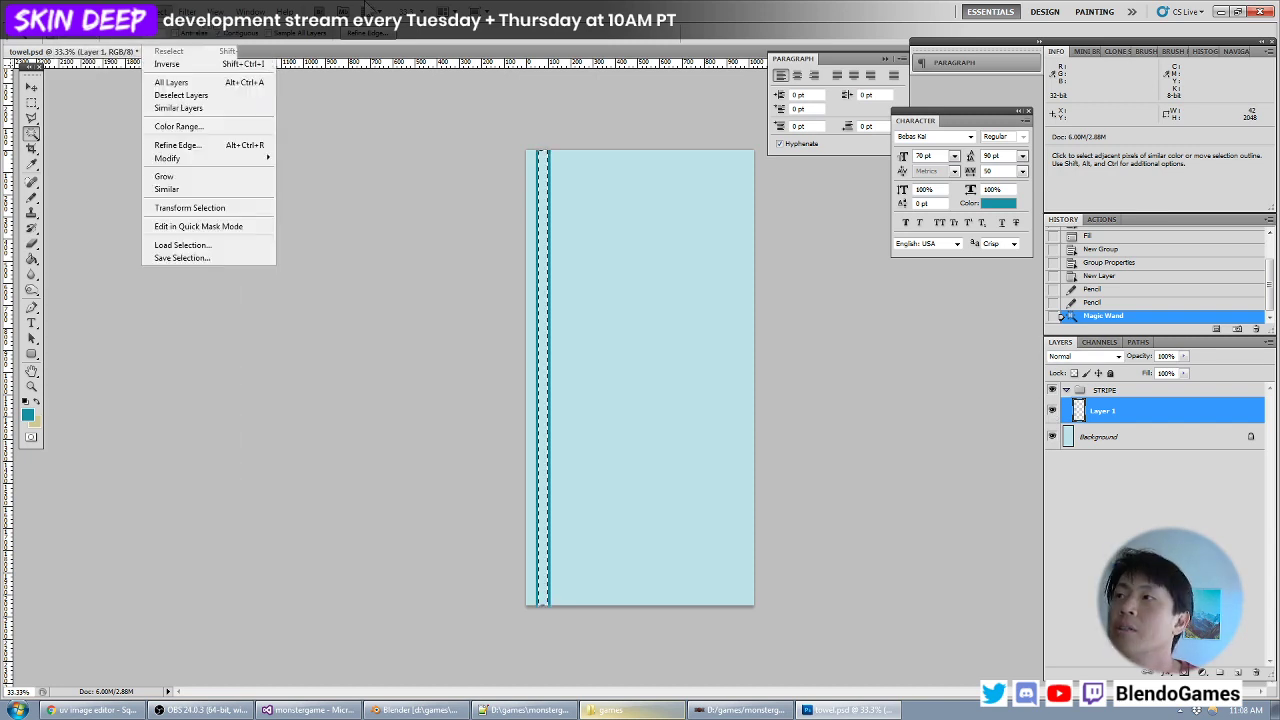
left_click(370, 18)
key("ctrl+shift+n")
key("Return")
left_click(68, 12)
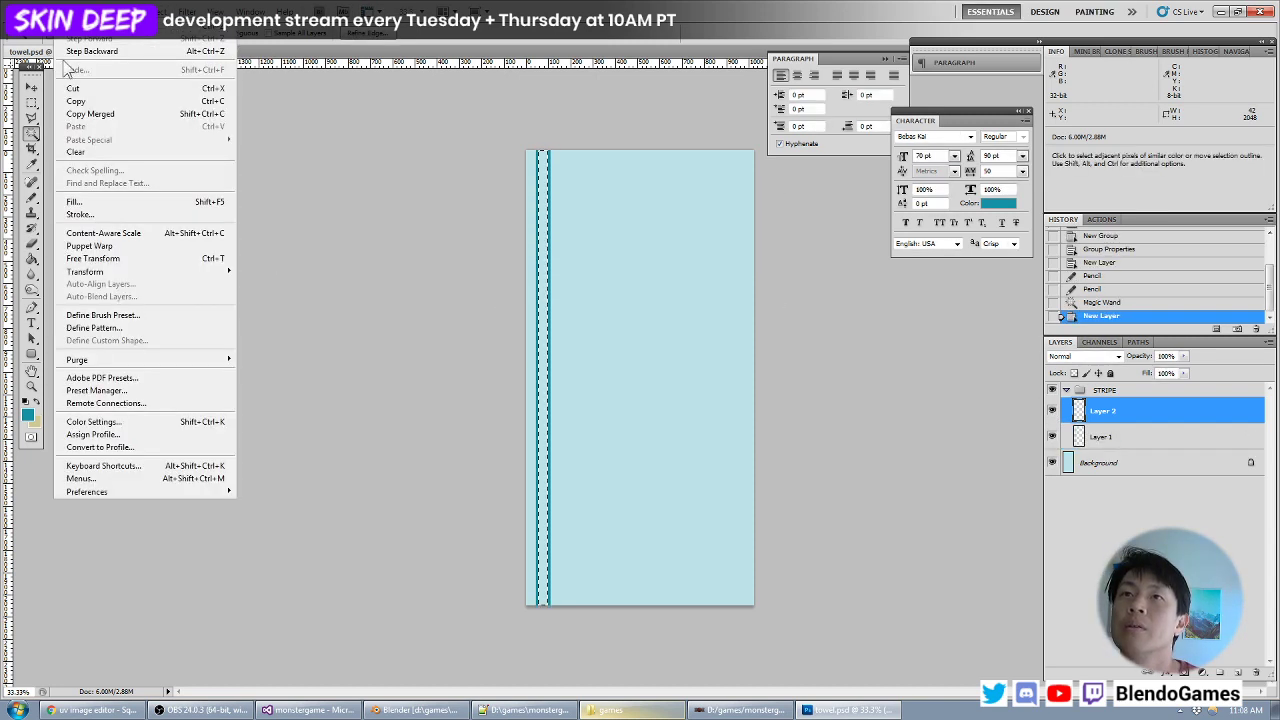
left_click(70, 200)
left_click(667, 241)
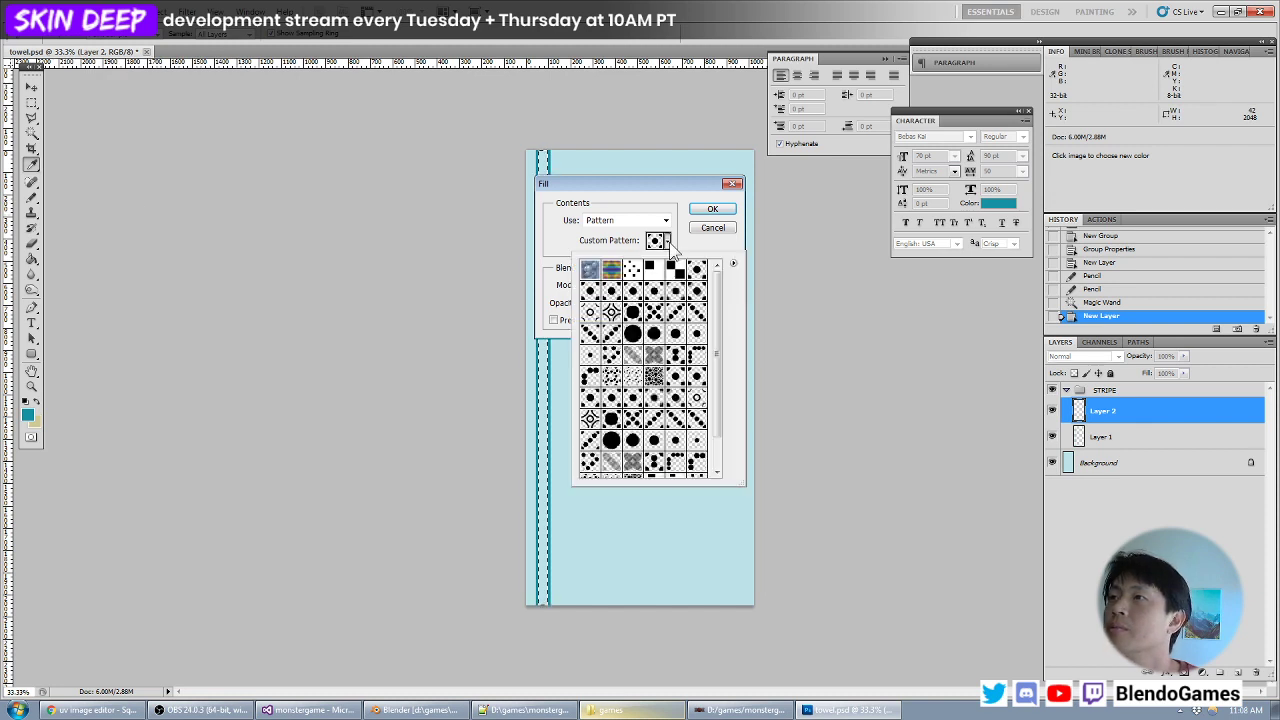
left_click(690, 238)
left_click(701, 211)
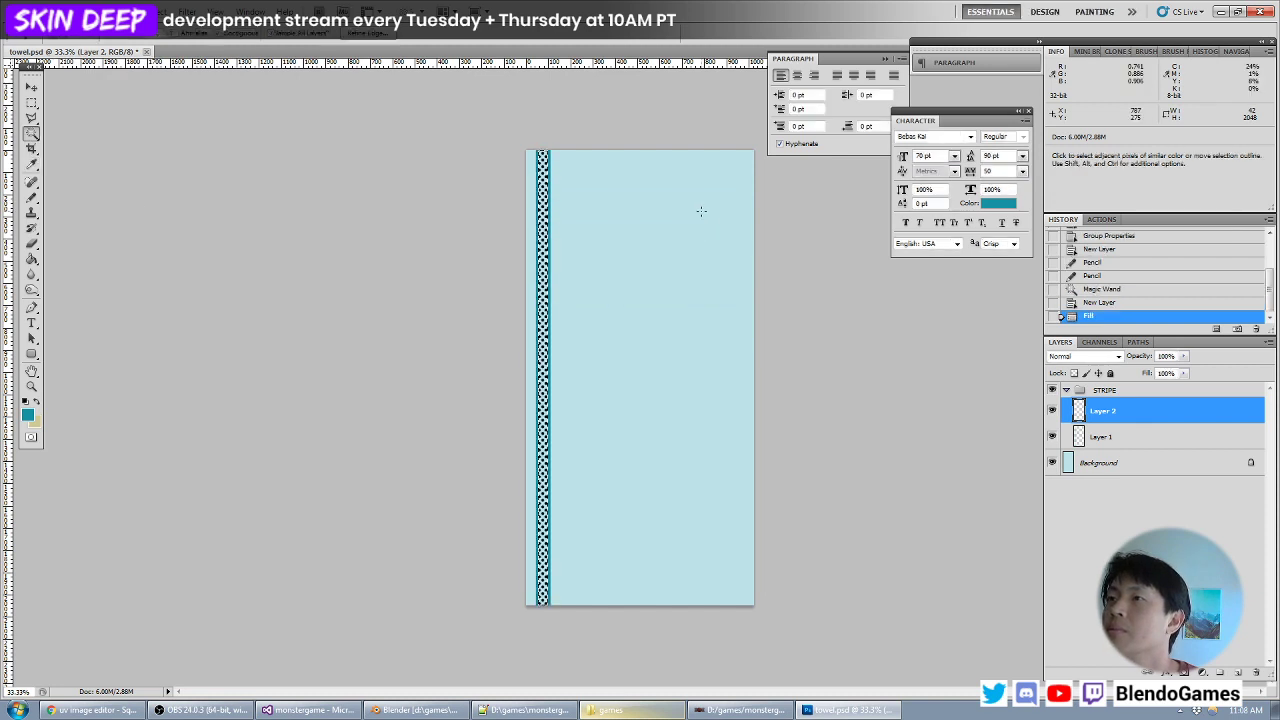
key("ctrl+d")
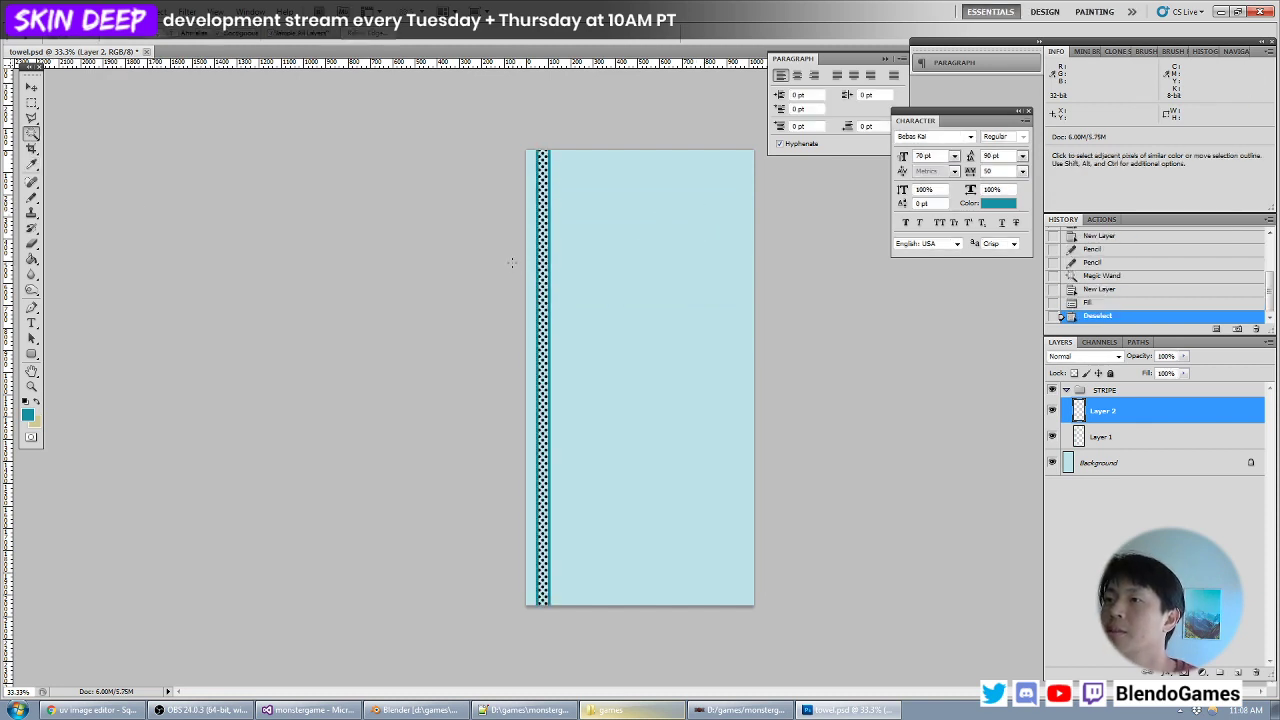
- Set the opacity of the dotted pattern layer in the STRIPE group to 20%
key("ctrl+plus")
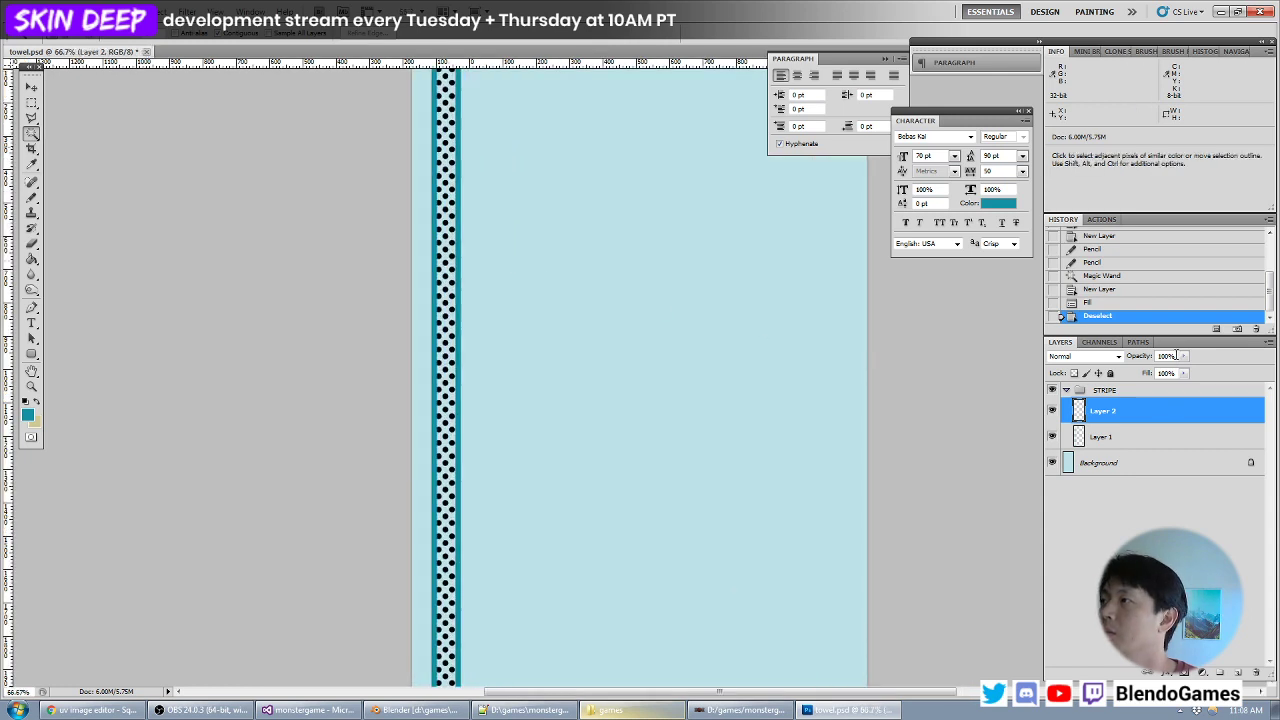
type("30")
key("Return")
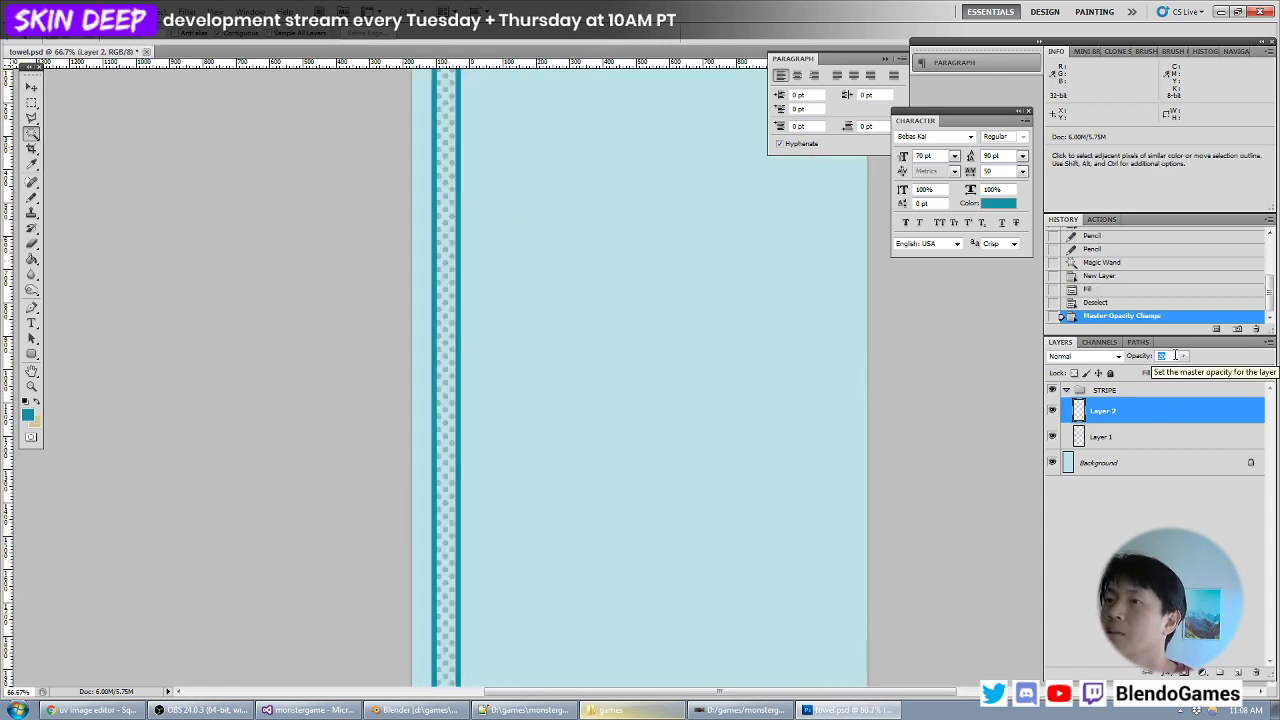
- Delete both stripe layers from the STRIPE group, keeping the group, and save towel.psd
left_click(31, 103)
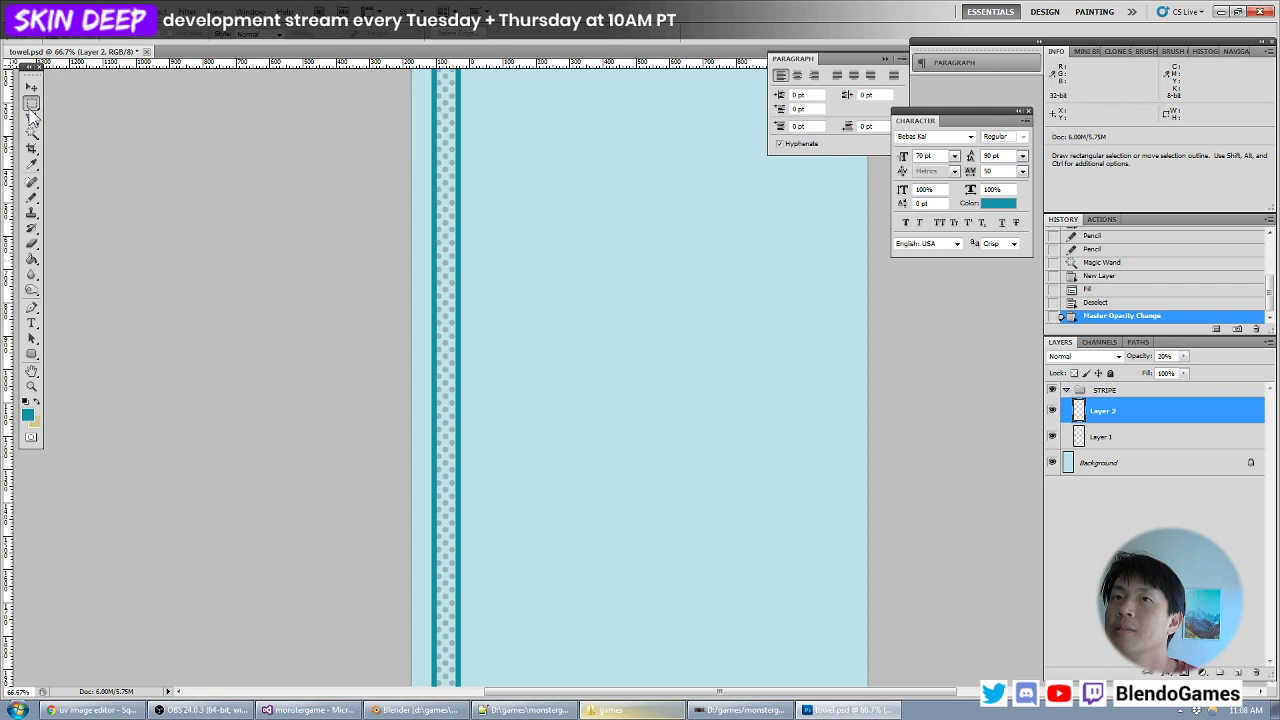
key("ctrl+minus")
key("ctrl+minus")
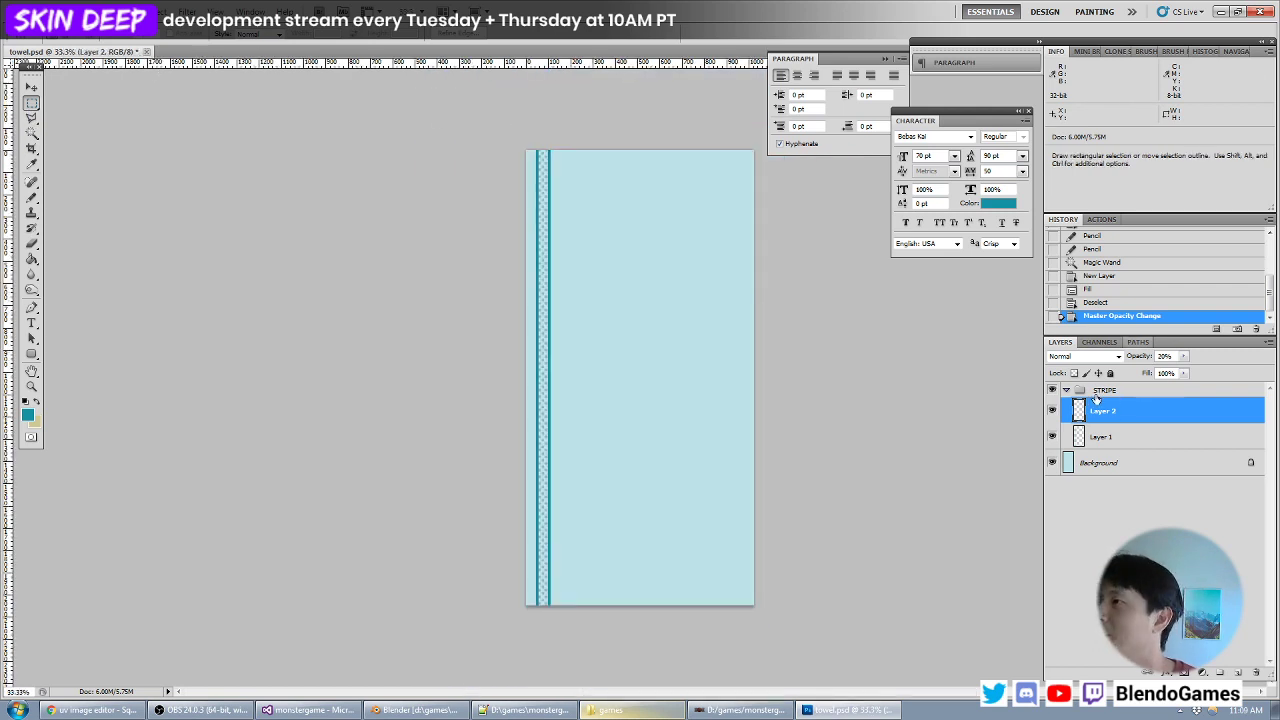
left_click(1101, 436, "shift")
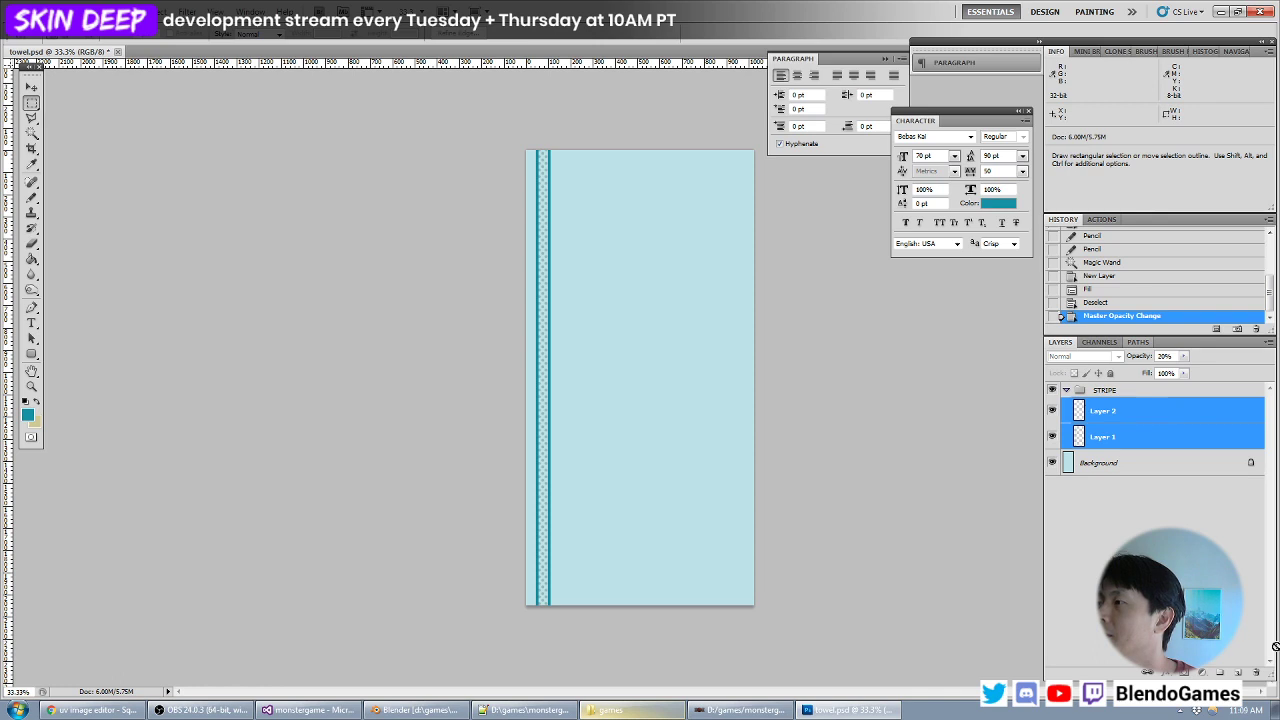
left_click(1258, 672)
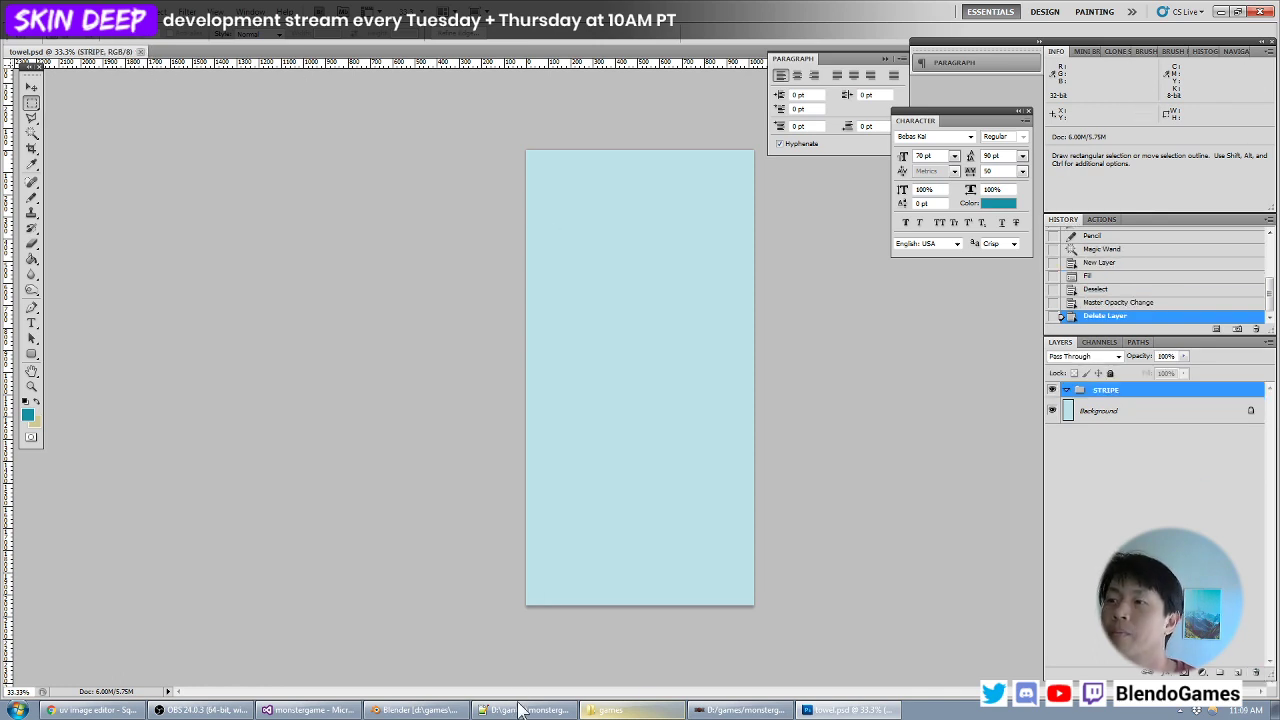
- Switch to Blender, open the towel mesh for editing, reload its towel.psd texture, and return to Object Mode
left_click(415, 710)
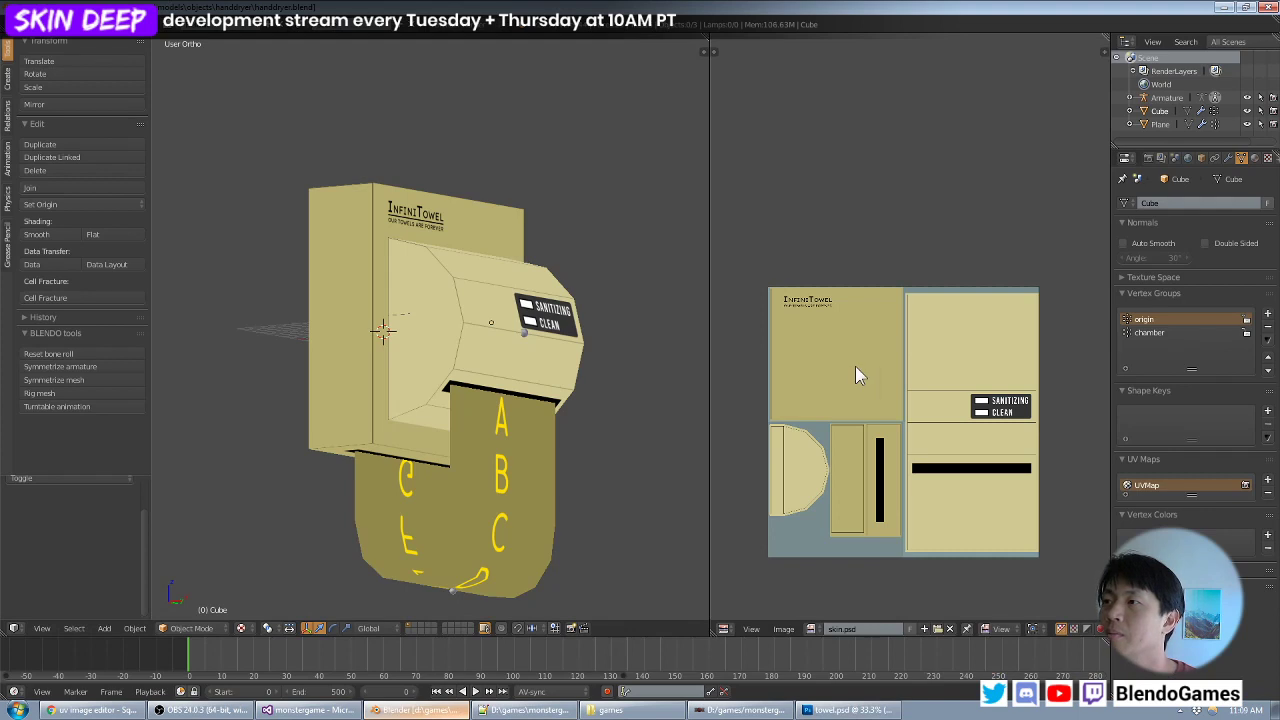
right_click(509, 465)
key("Tab")
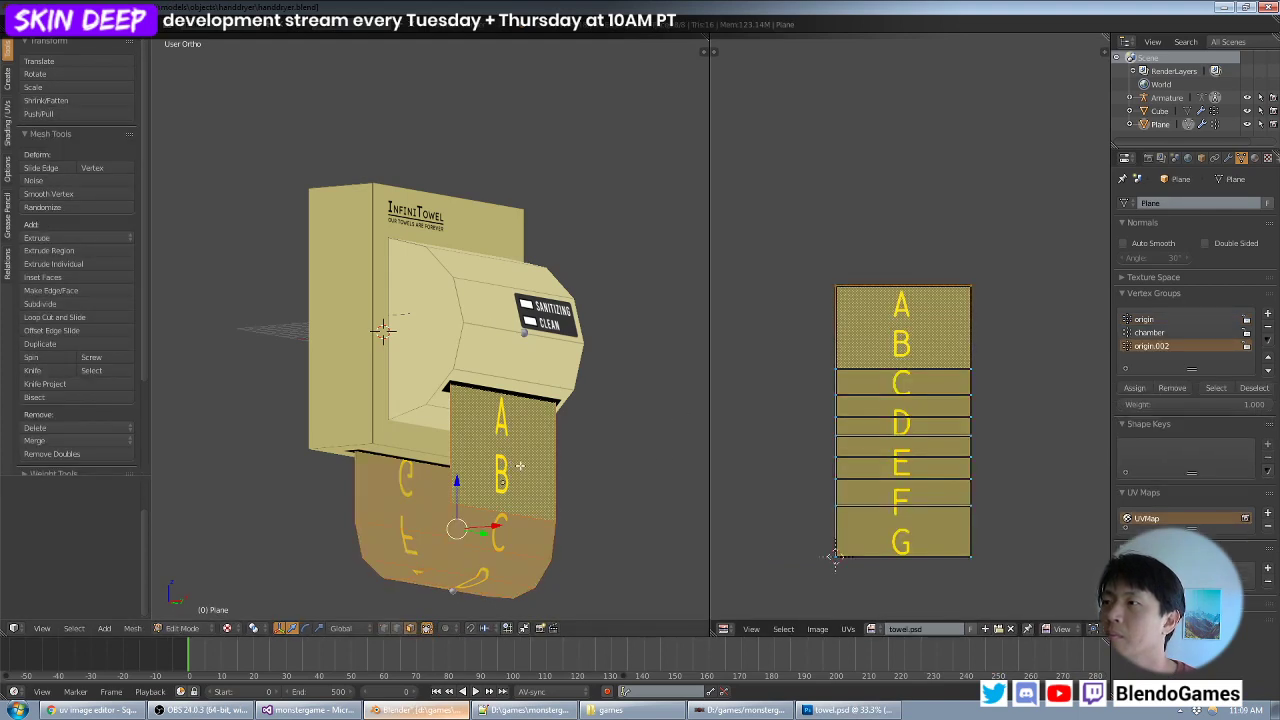
key("a")
key("a")
key("alt+r")
key("Tab")
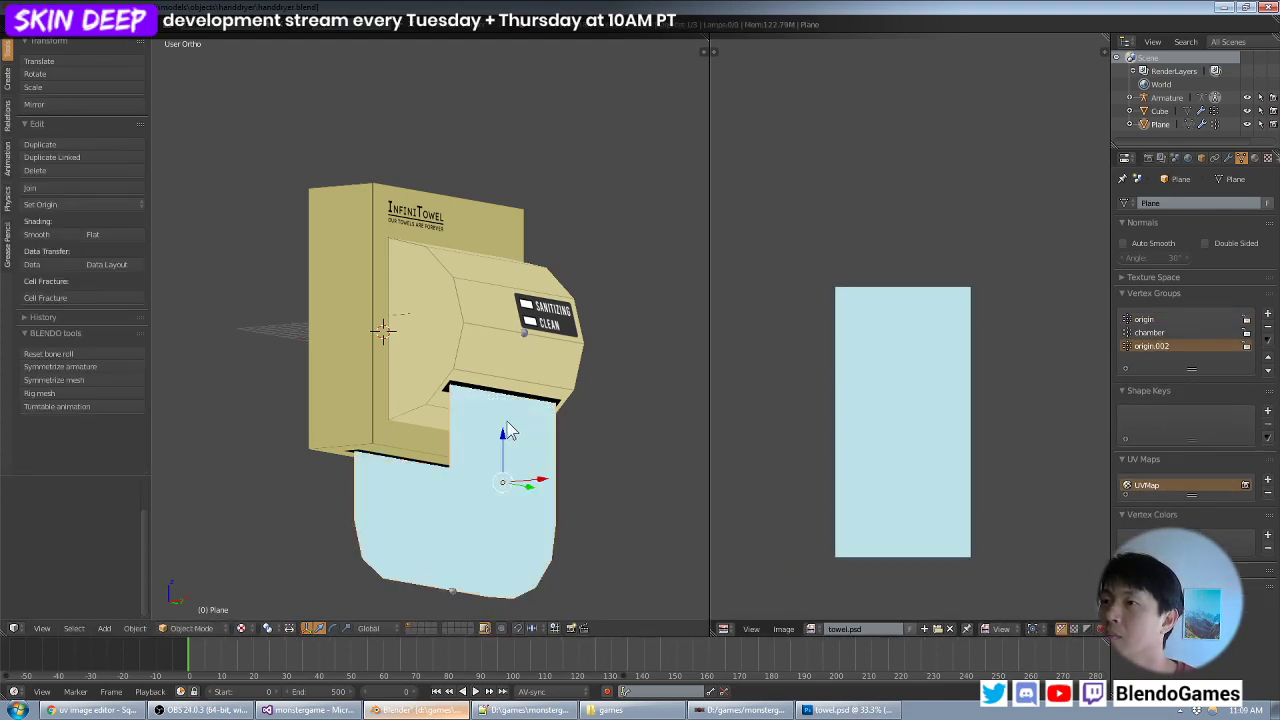
- Deselect the towel and save handdryer.blend over the existing file
key("a")
scroll(511, 410, "down", 3)
middle_click_drag(513, 404, 567, 347)
key("ctrl+s")
left_click(489, 350)
scroll(520, 357, "up", 2)
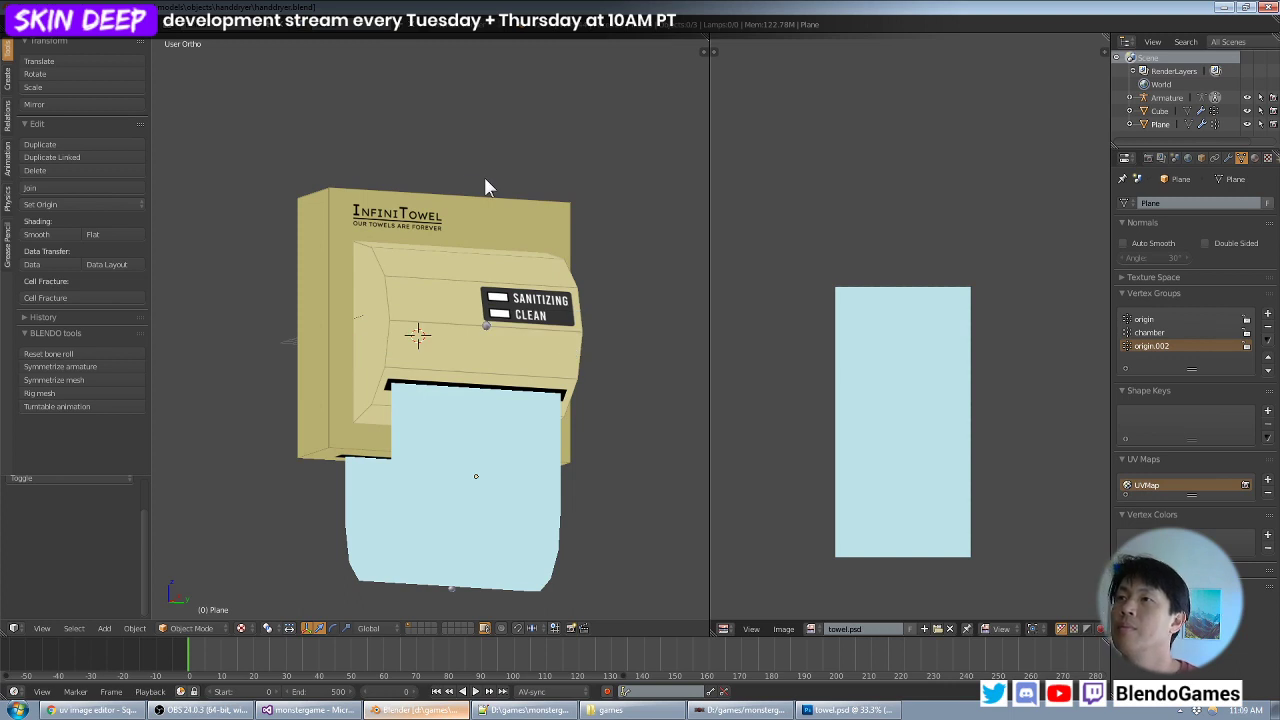
middle_click_drag(475, 194, 482, 192)
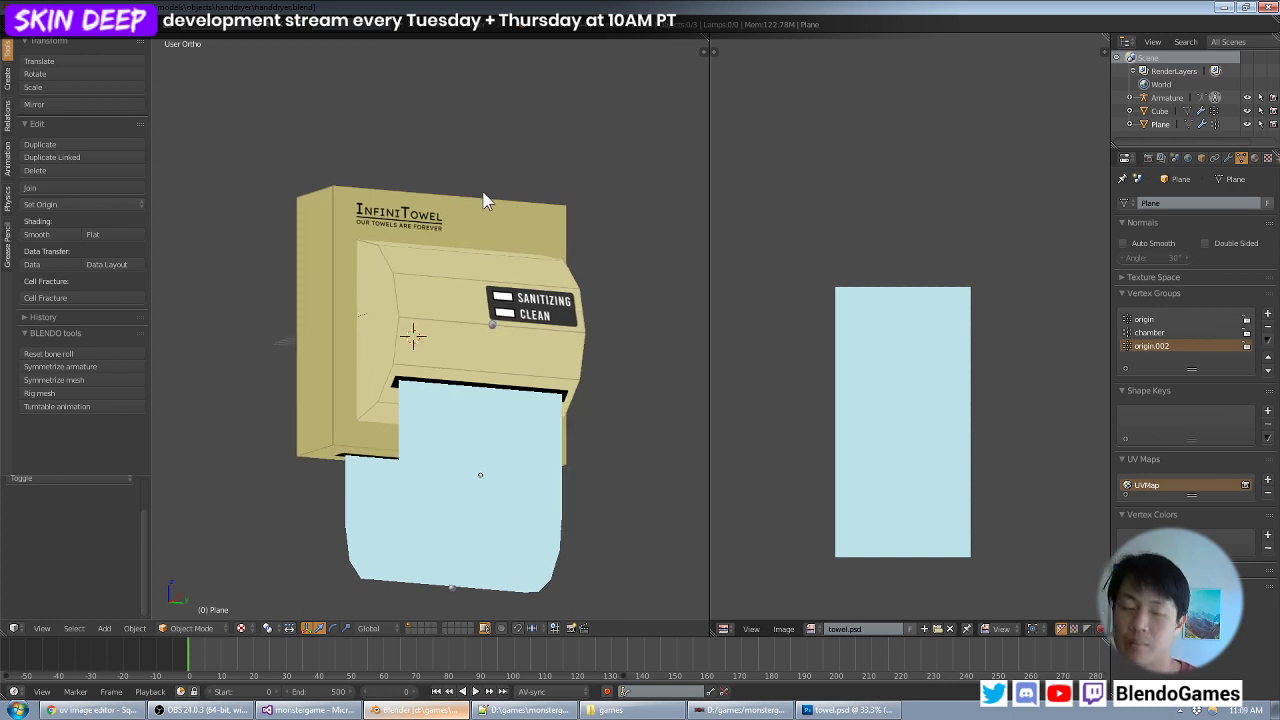
key("ctrl+s")
left_click(482, 192)
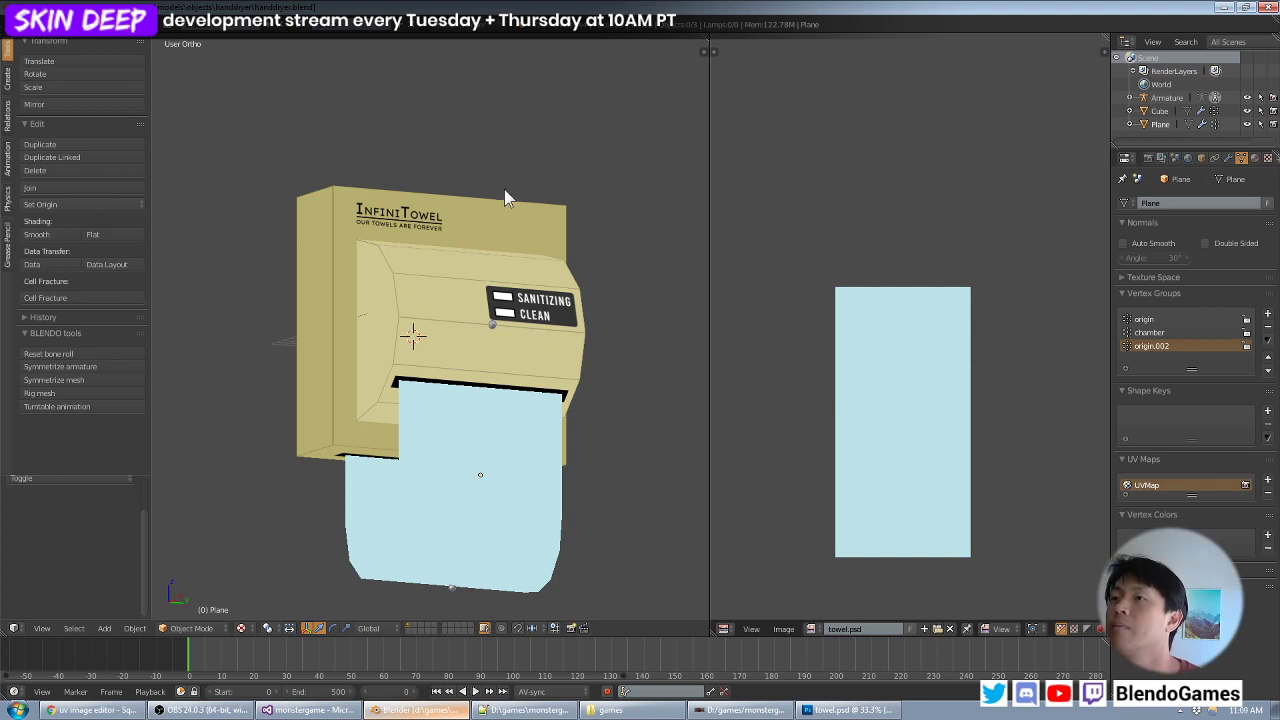
middle_click_drag(504, 189, 509, 212)
key("ctrl+s")
left_click(509, 212)
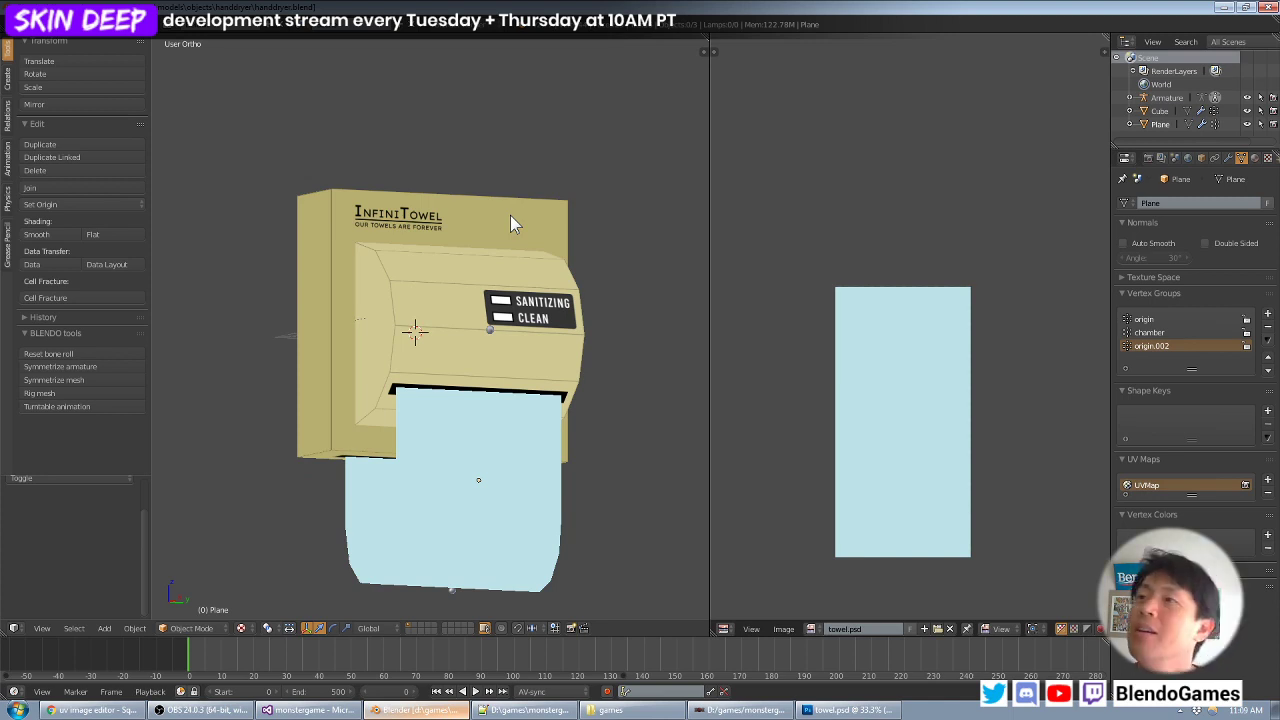
- Examine the textured dispenser and its light blue towel from the front, both sides, above and below
middle_click_drag(494, 224, 535, 288)
scroll(490, 293, "down", 3)
middle_click_drag(414, 297, 510, 212)
scroll(422, 282, "up", 4)
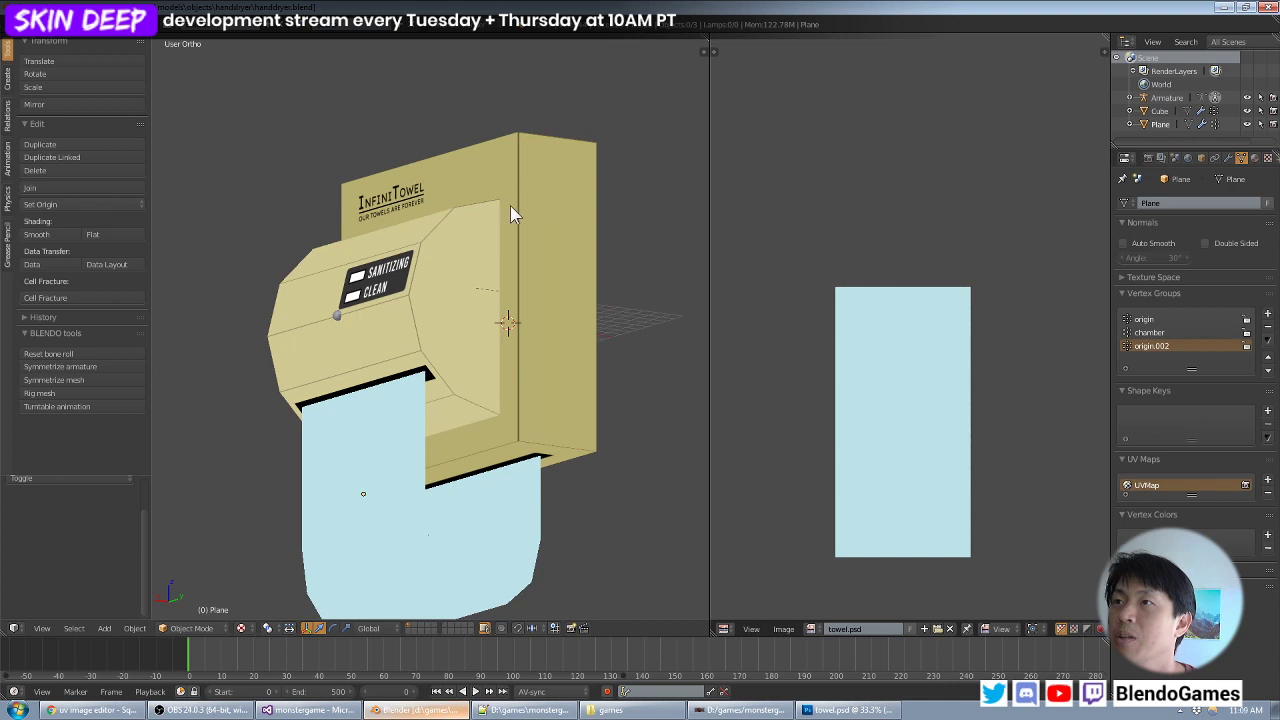
middle_click_drag(423, 282, 462, 295)
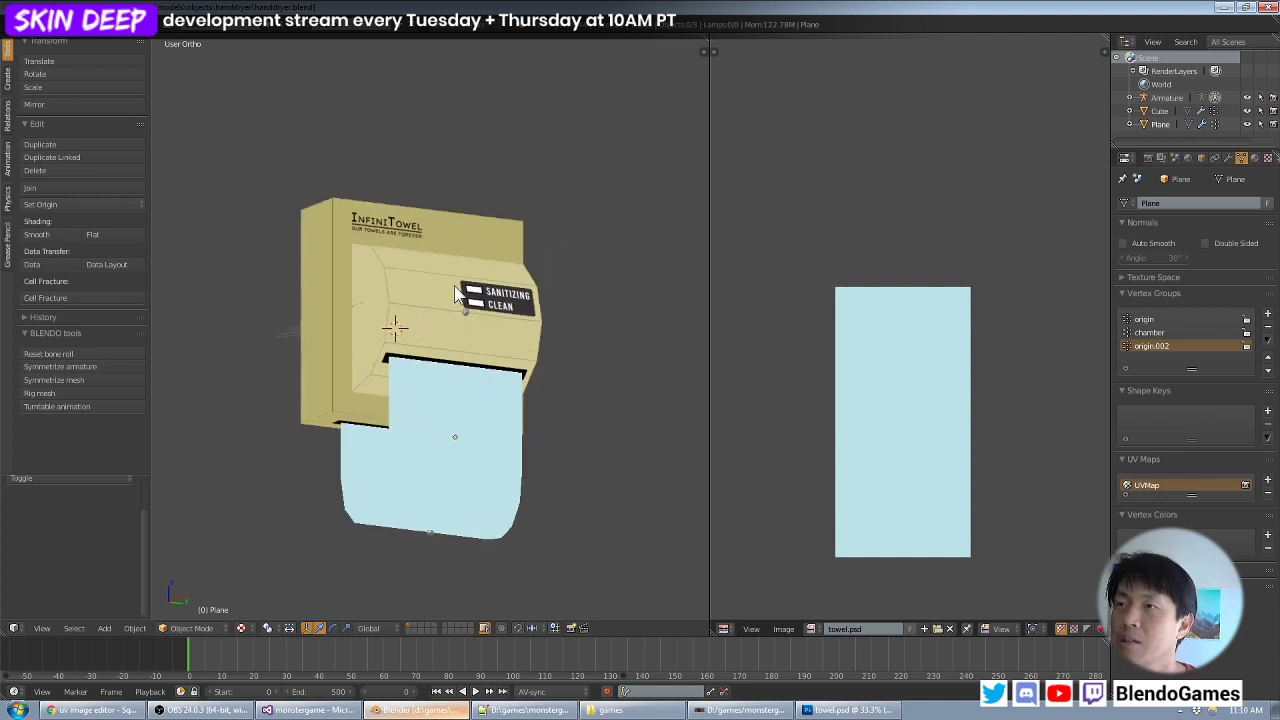
middle_click_drag(533, 275, 448, 278)
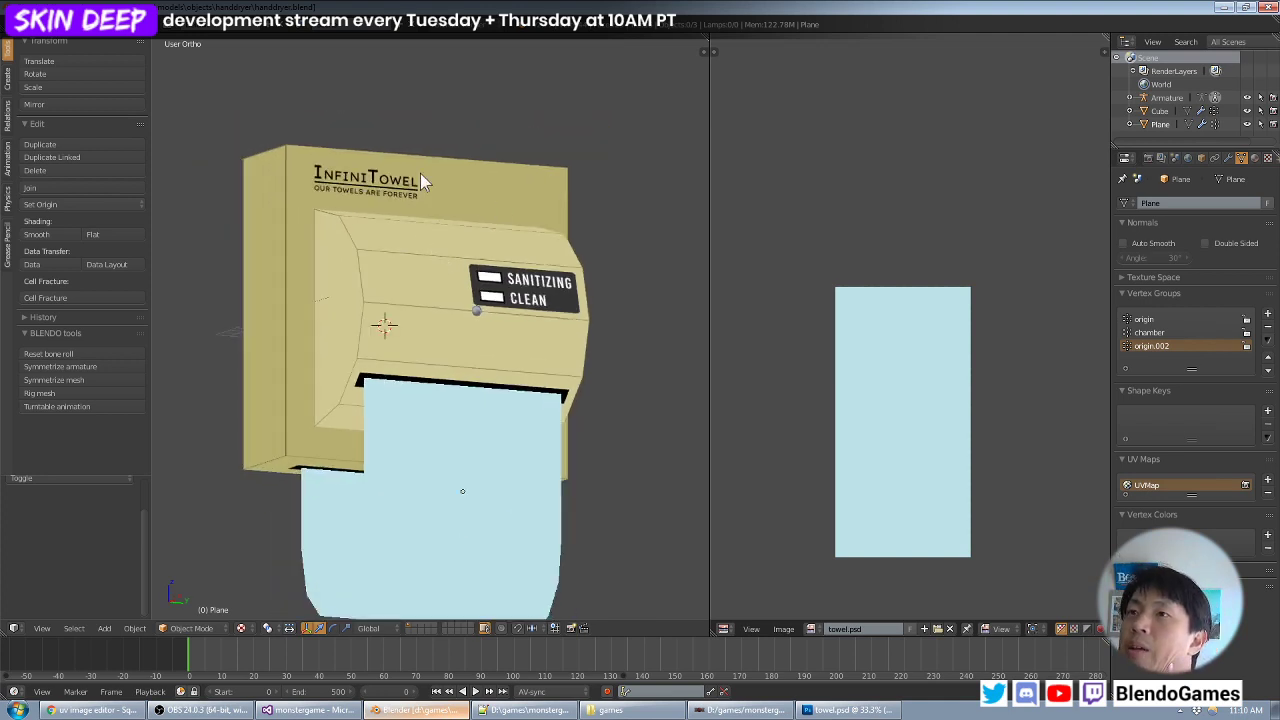
middle_click_drag(420, 180, 426, 260)
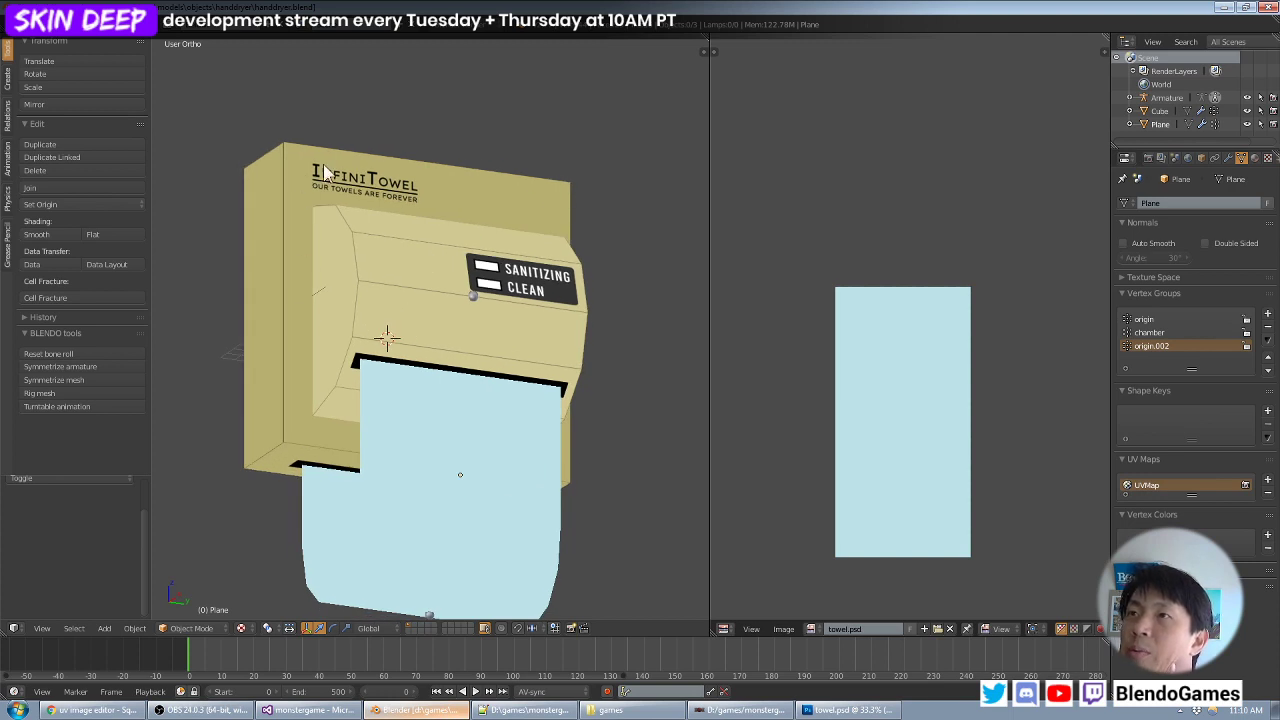
middle_click_drag(530, 389, 508, 417)
scroll(508, 417, "down", 1)
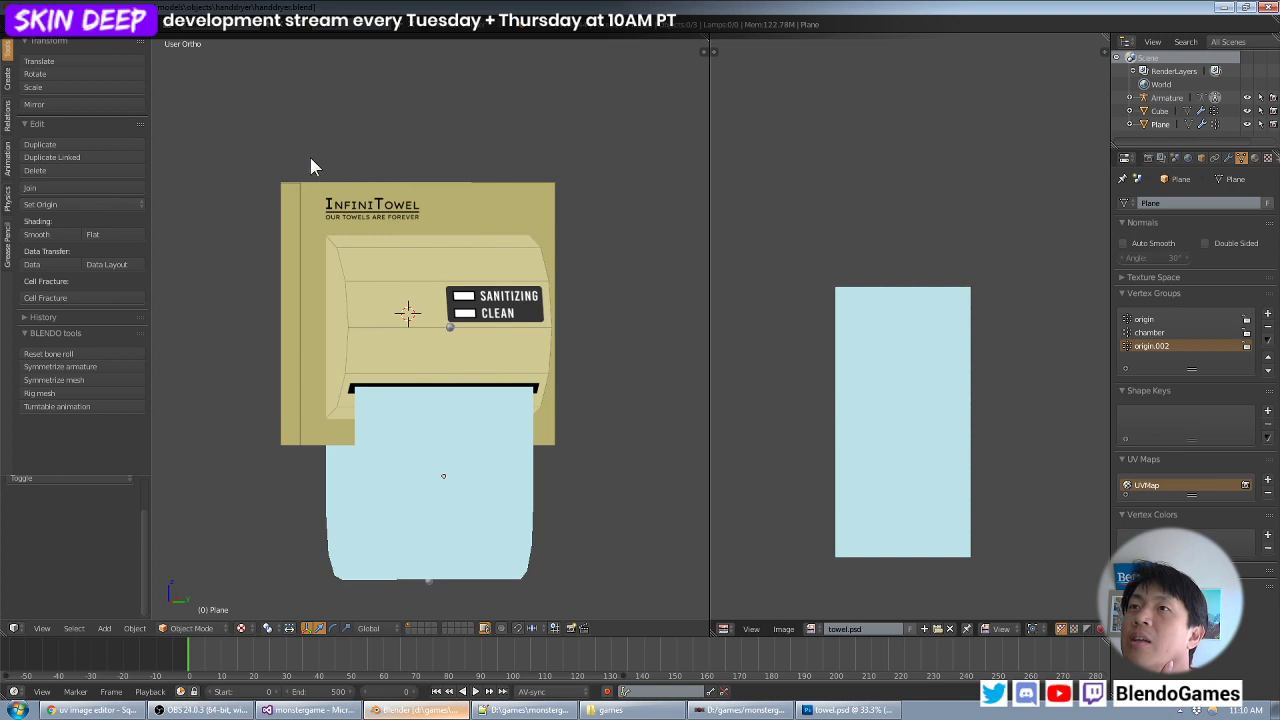
middle_click_drag(311, 158, 331, 192)
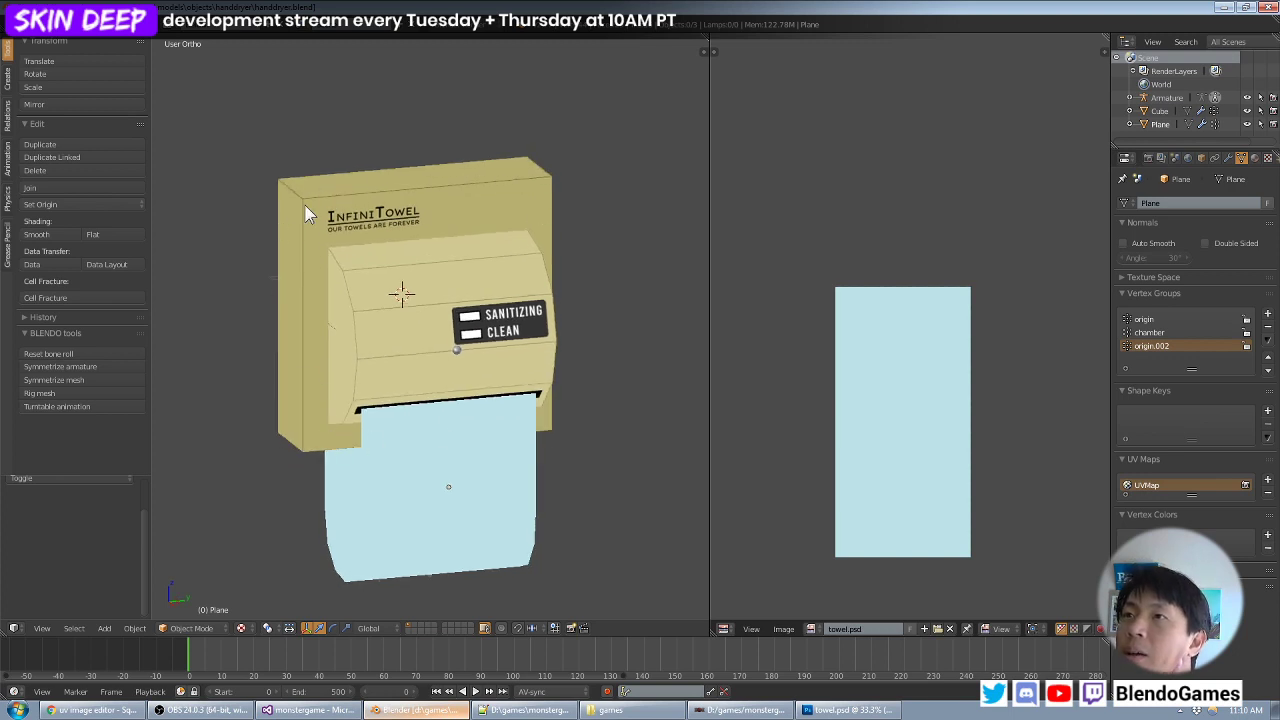
middle_click_drag(308, 254, 287, 162)
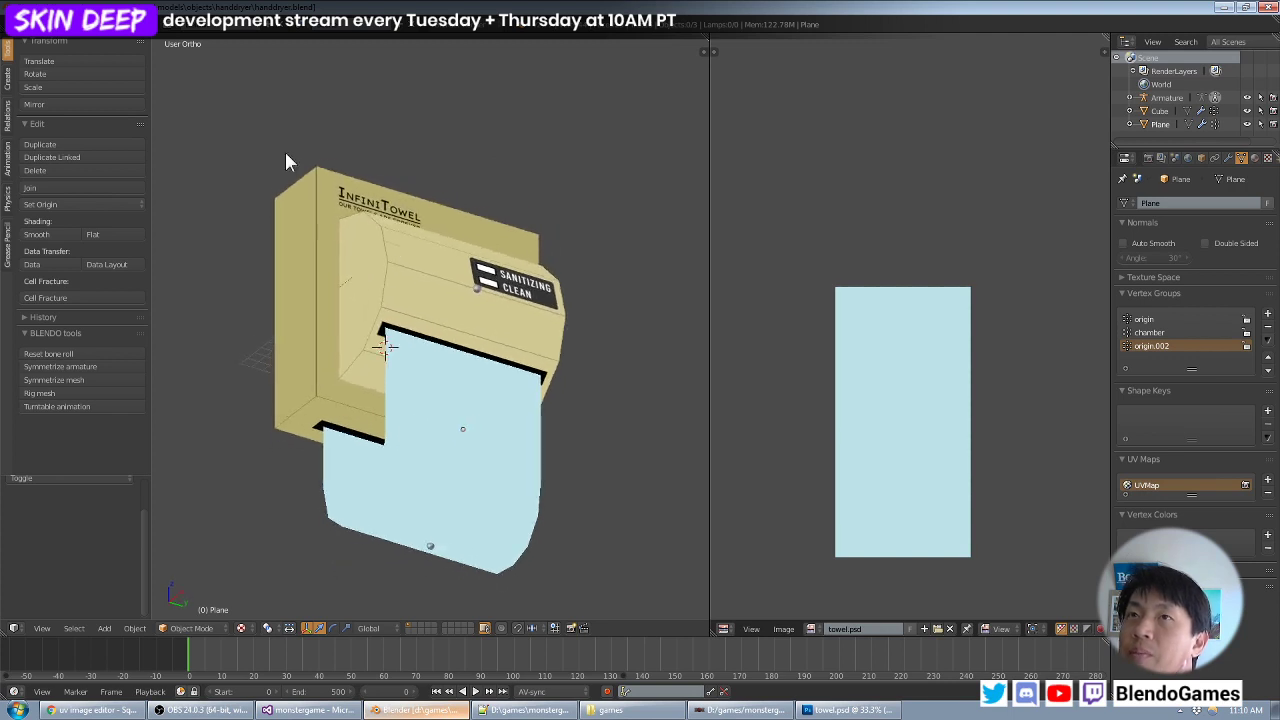